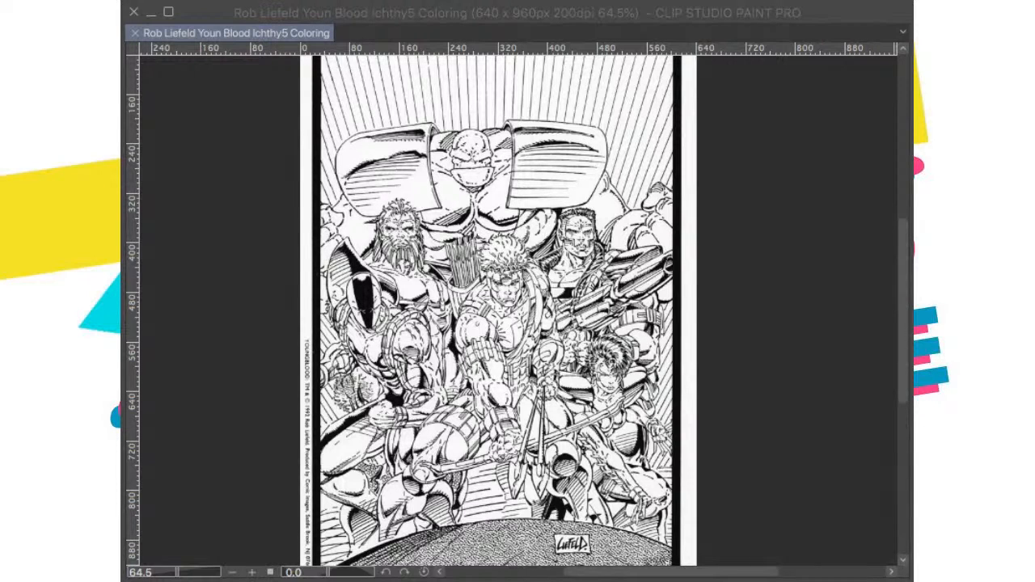
Step: Paste the colored Youngblood cover over the line art as a color reference
{"action": "left_click", "coordinate": [707, 456]}
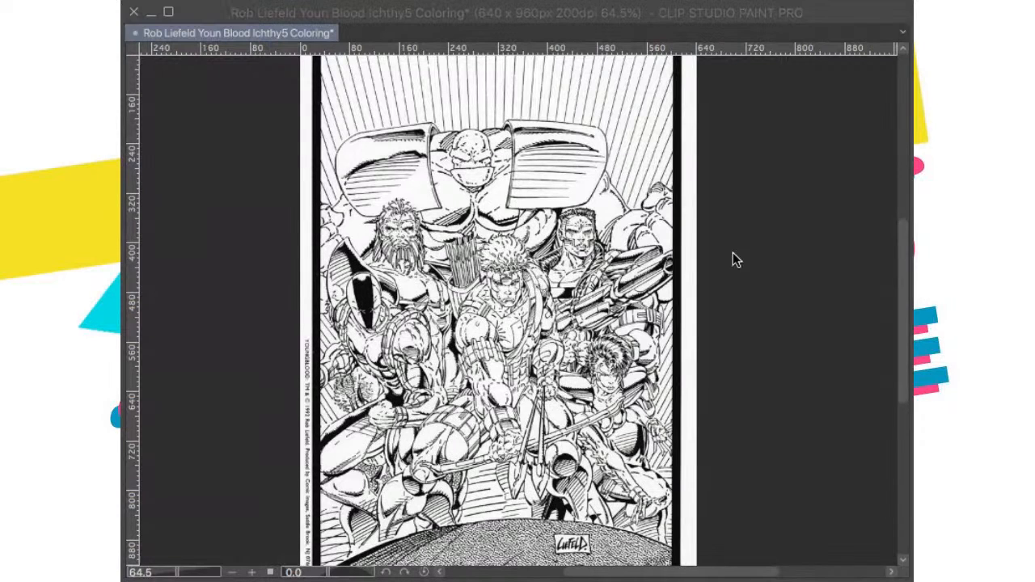
{"action": "left_click", "coordinate": [758, 231]}
{"action": "scroll", "coordinate": [742, 318], "scroll_direction": "up", "scroll_amount": 3}
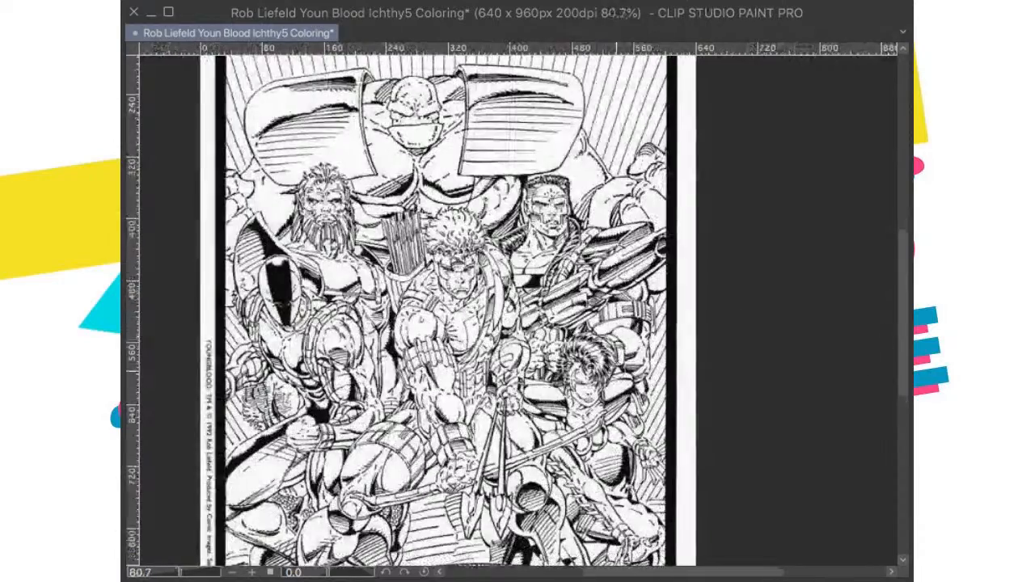
{"action": "scroll", "coordinate": [369, 321], "scroll_direction": "up", "scroll_amount": 2}
{"action": "scroll", "coordinate": [369, 322], "scroll_direction": "right", "scroll_amount": 2}
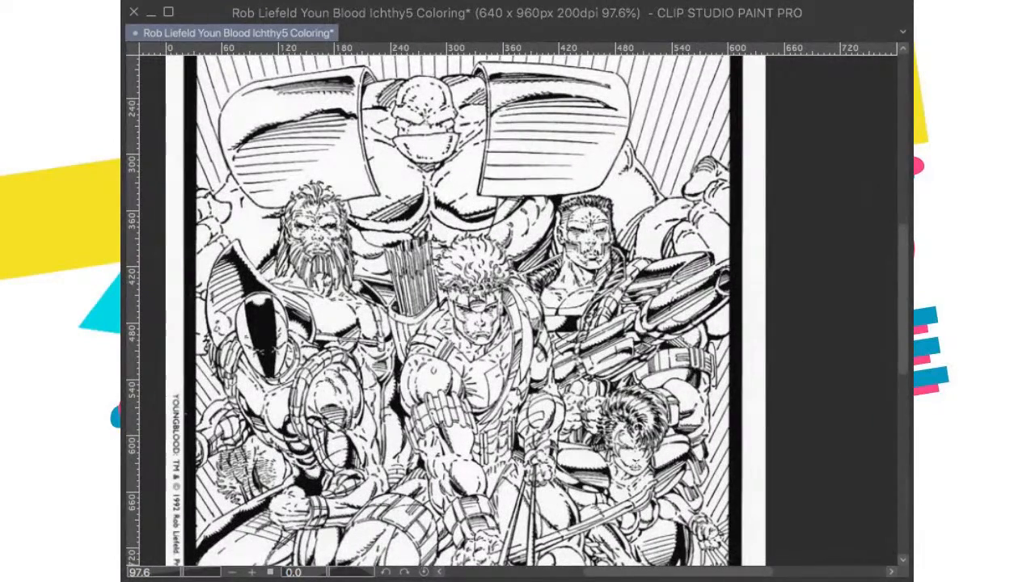
{"action": "scroll", "coordinate": [450, 342], "scroll_direction": "down", "scroll_amount": 2}
{"action": "scroll", "coordinate": [451, 342], "scroll_direction": "up", "scroll_amount": 1}
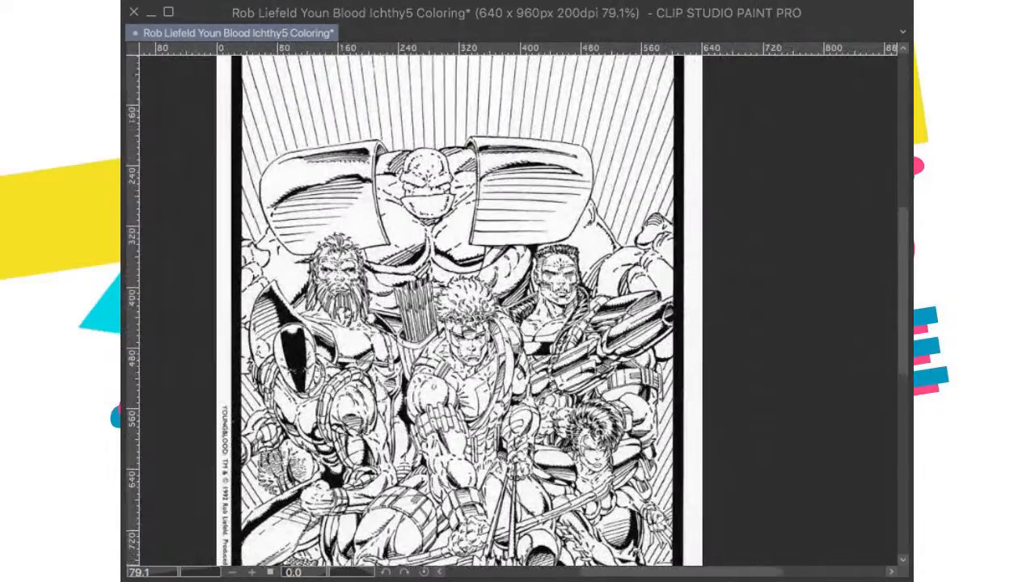
{"action": "key", "text": "super+v"}
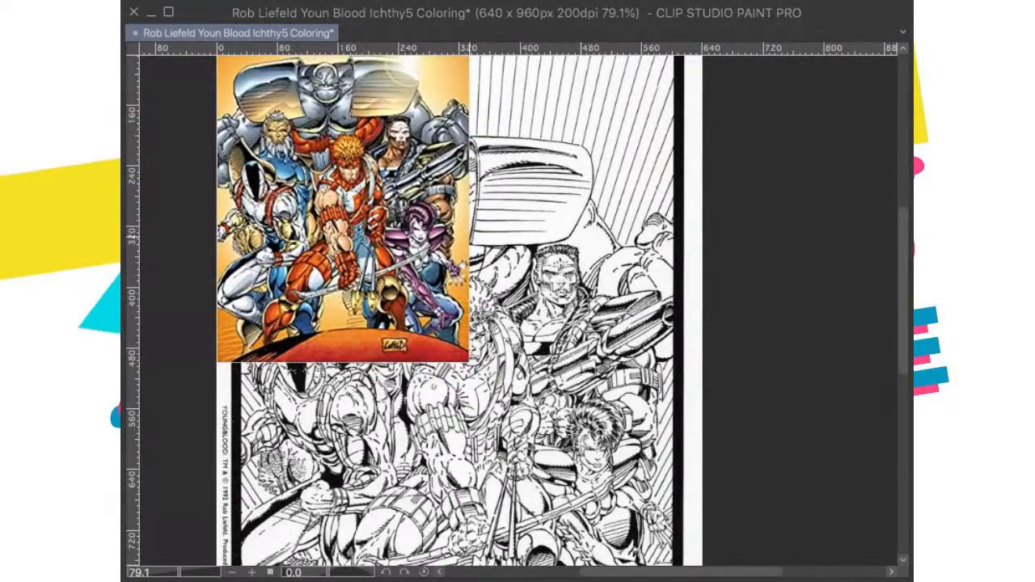
{"action": "left_click_drag", "start_coordinate": [473, 239], "coordinate": [577, 350]}
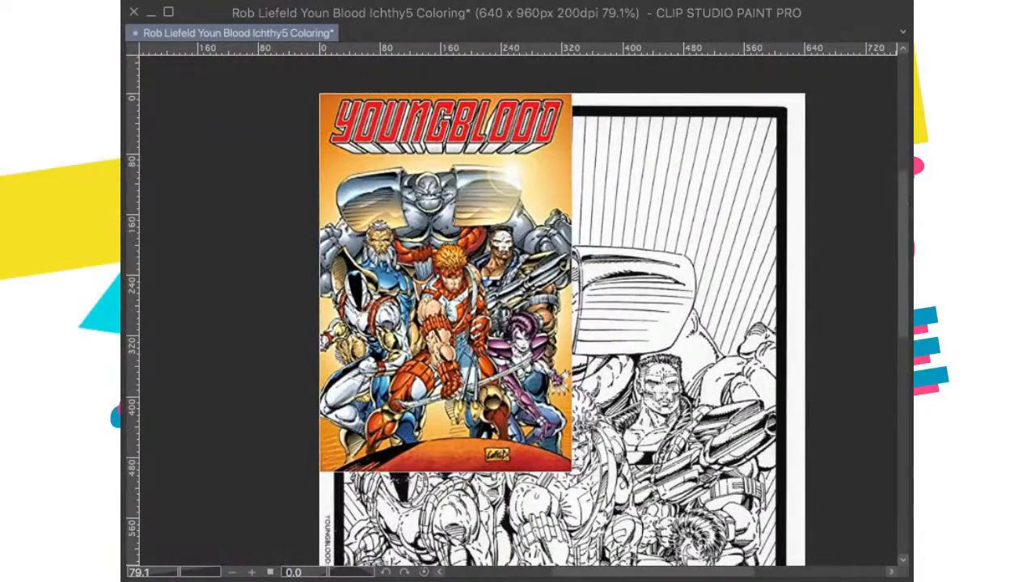
Step: Hide the pasted color reference so the whole line art is uncovered
{"action": "left_click", "coordinate": [911, 324]}
{"action": "scroll", "coordinate": [566, 323], "scroll_direction": "down", "scroll_amount": 1}
{"action": "scroll", "coordinate": [615, 344], "scroll_direction": "down", "scroll_amount": 2}
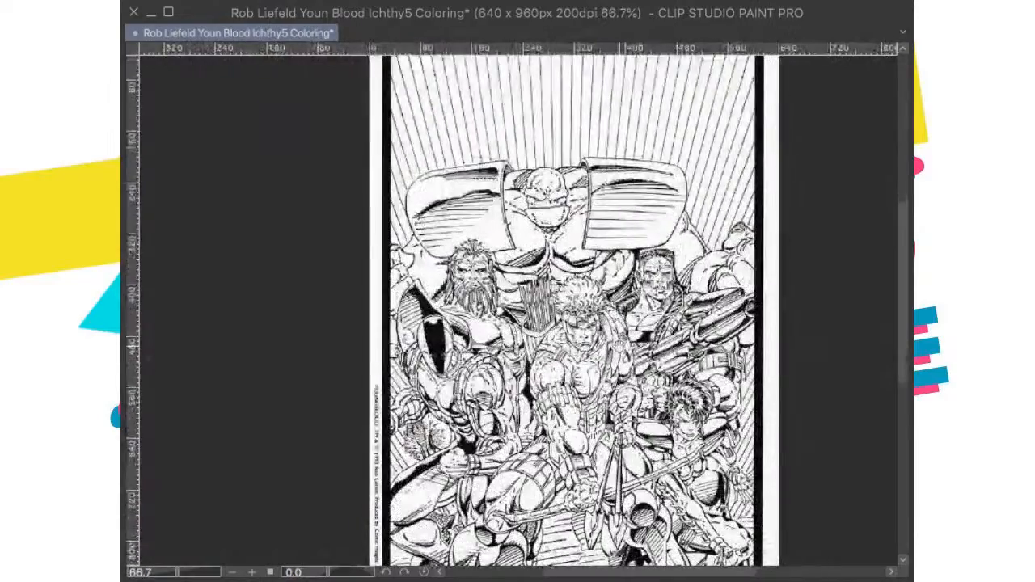
Step: Fill the segments of the central archer's upper arm band with red, leaving the raised strips between them white
{"action": "scroll", "coordinate": [615, 345], "scroll_direction": "up", "scroll_amount": 3}
{"action": "scroll", "coordinate": [562, 295], "scroll_direction": "up", "scroll_amount": 3}
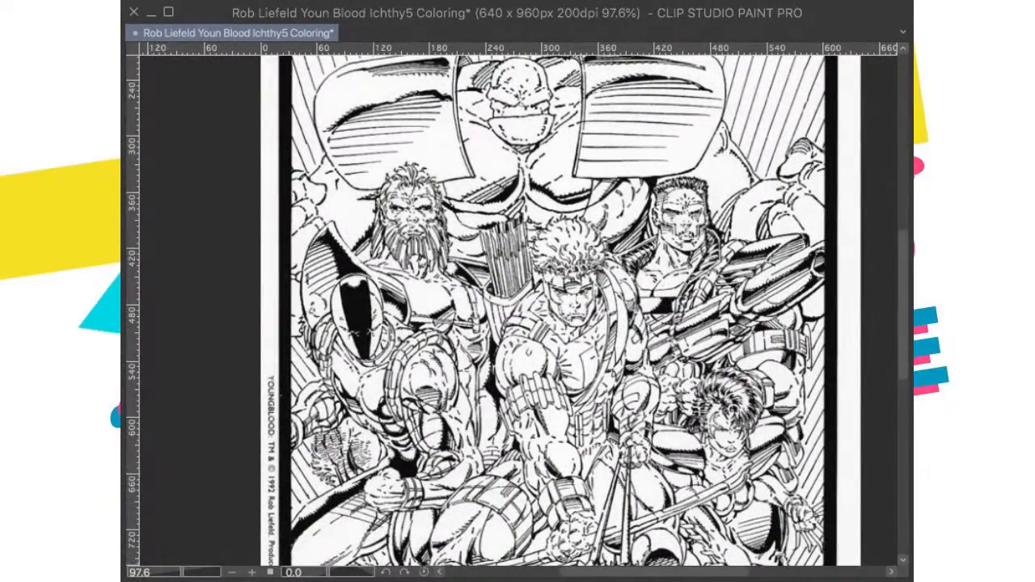
{"action": "scroll", "coordinate": [566, 324], "scroll_direction": "up", "scroll_amount": 3}
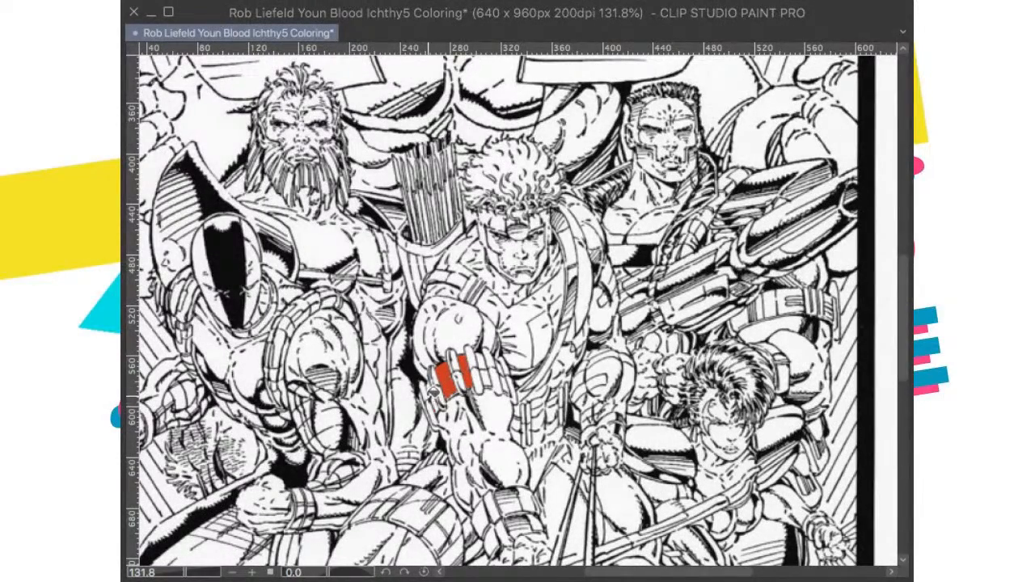
{"action": "scroll", "coordinate": [434, 391], "scroll_direction": "up", "scroll_amount": 5}
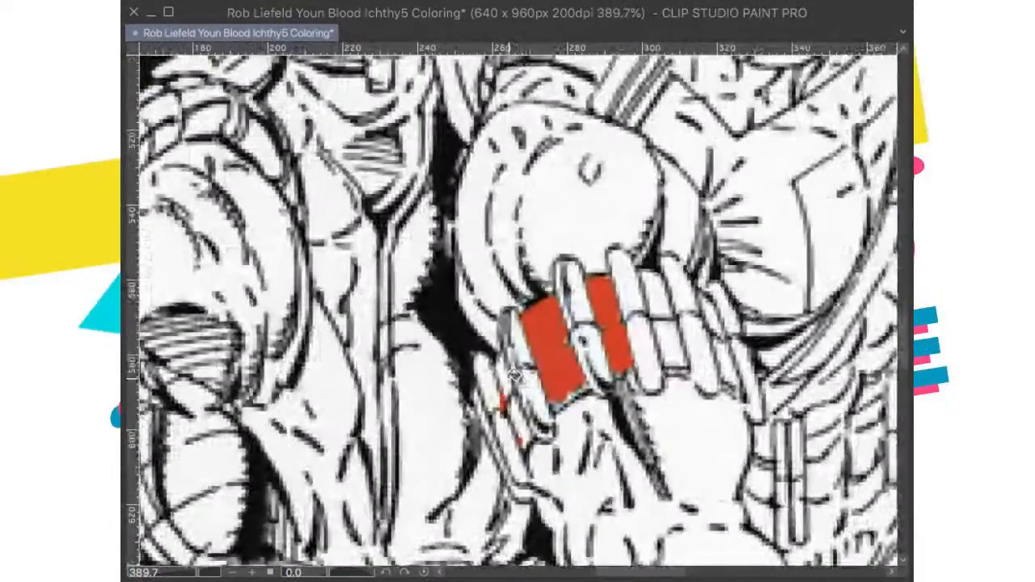
{"action": "left_click_drag", "start_coordinate": [501, 366], "coordinate": [524, 441]}
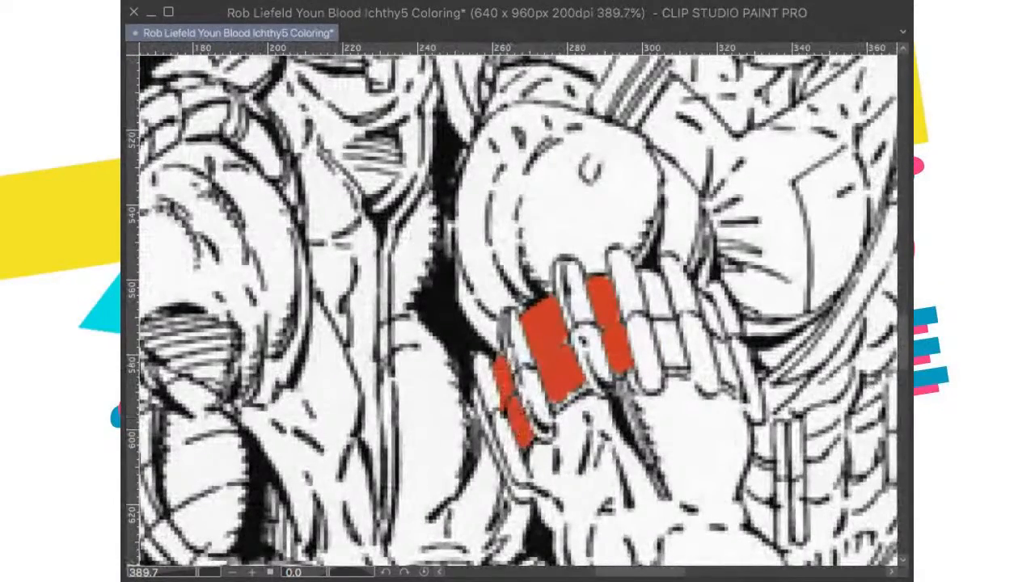
{"action": "scroll", "coordinate": [605, 344], "scroll_direction": "down", "scroll_amount": 3}
{"action": "left_click_drag", "start_coordinate": [647, 348], "coordinate": [568, 353]}
{"action": "scroll", "coordinate": [607, 340], "scroll_direction": "up", "scroll_amount": 1}
{"action": "left_click_drag", "start_coordinate": [556, 306], "coordinate": [570, 358]}
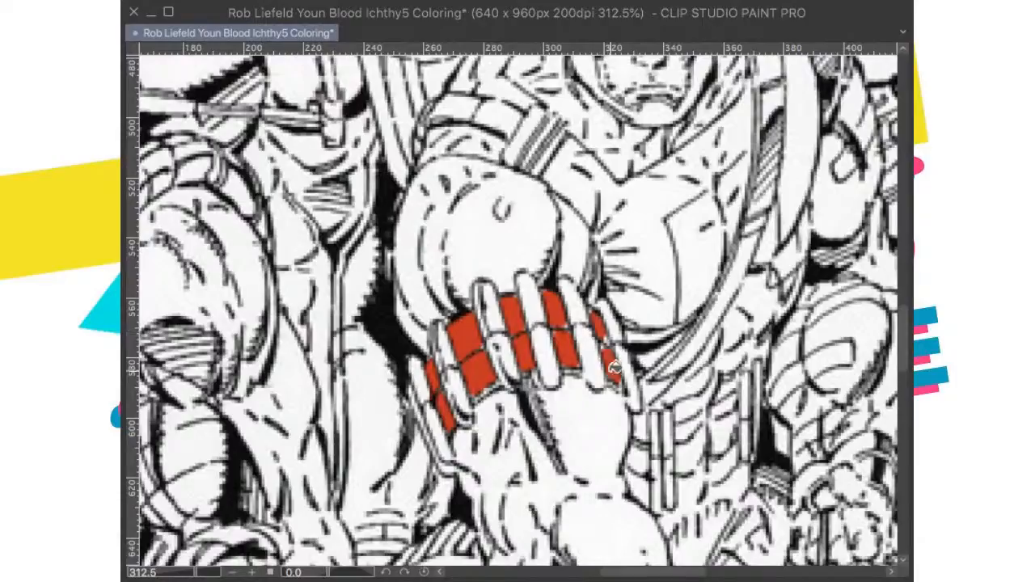
Step: Fill the panels of the central archer's wristband with the same red
{"action": "scroll", "coordinate": [594, 324], "scroll_direction": "down", "scroll_amount": 3}
{"action": "scroll", "coordinate": [558, 372], "scroll_direction": "down", "scroll_amount": 2}
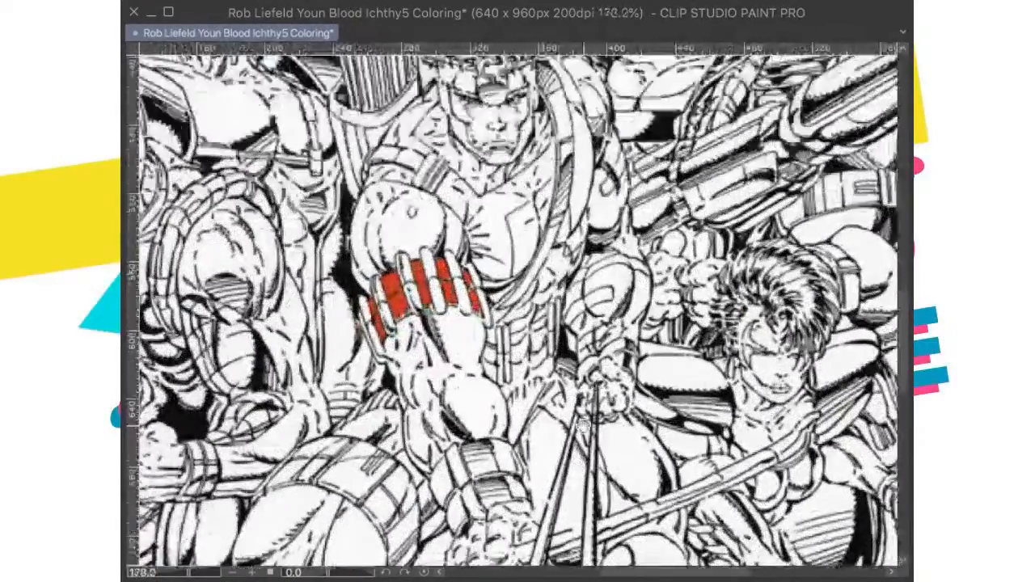
{"action": "left_click_drag", "start_coordinate": [583, 425], "coordinate": [601, 355]}
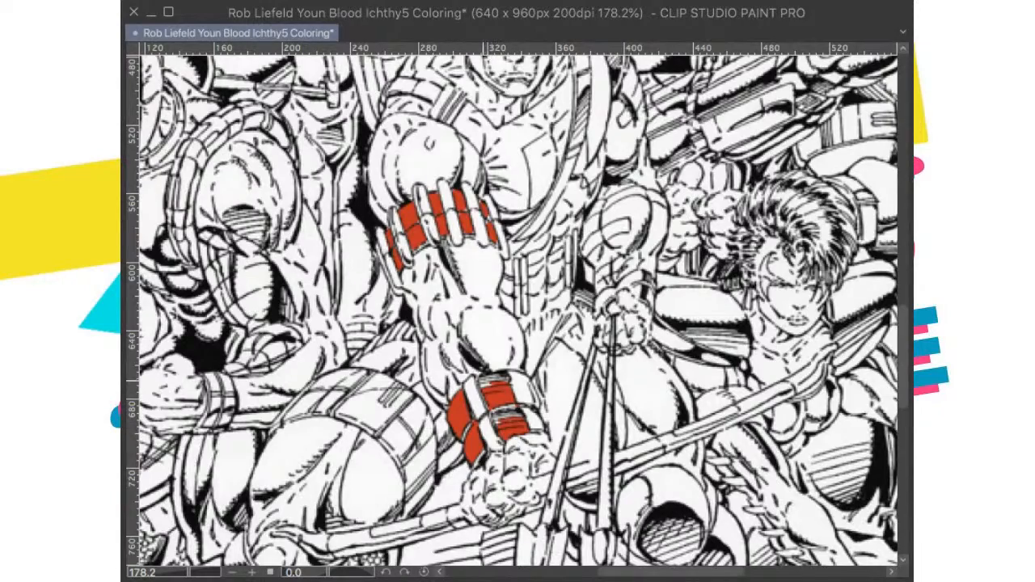
{"action": "scroll", "coordinate": [476, 462], "scroll_direction": "down", "scroll_amount": 4}
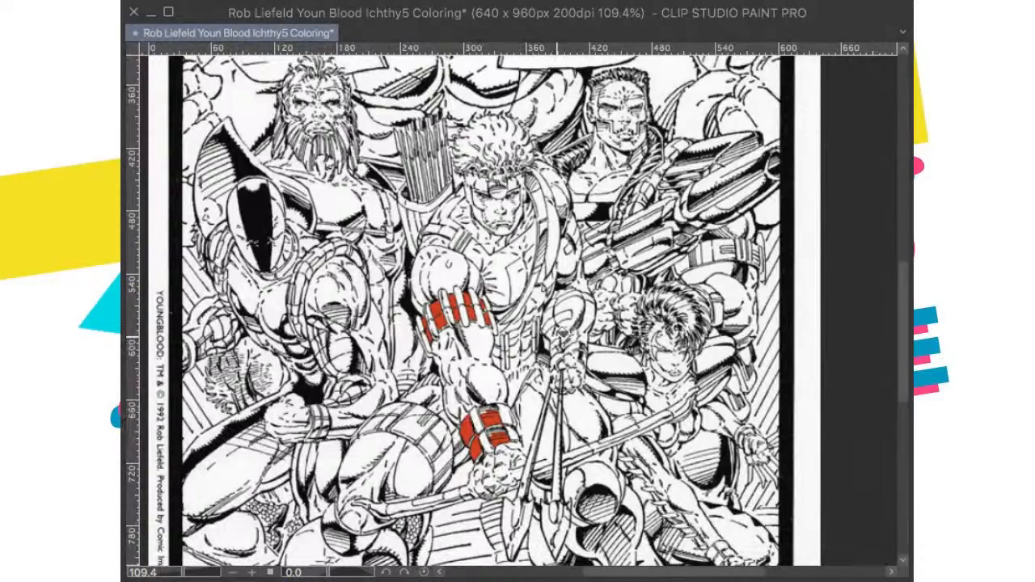
{"action": "scroll", "coordinate": [476, 307], "scroll_direction": "down", "scroll_amount": 1}
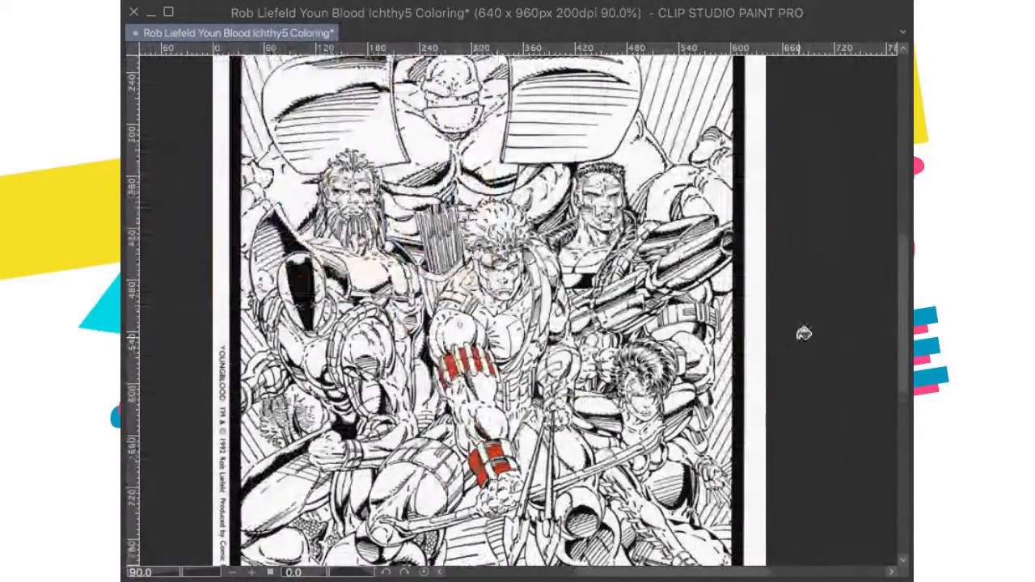
Step: Try to fill the central archer's collar, shoulder and chest with red
{"action": "scroll", "coordinate": [488, 311], "scroll_direction": "up", "scroll_amount": 1}
{"action": "left_click", "coordinate": [484, 309]}
{"action": "scroll", "coordinate": [487, 309], "scroll_direction": "up", "scroll_amount": 4}
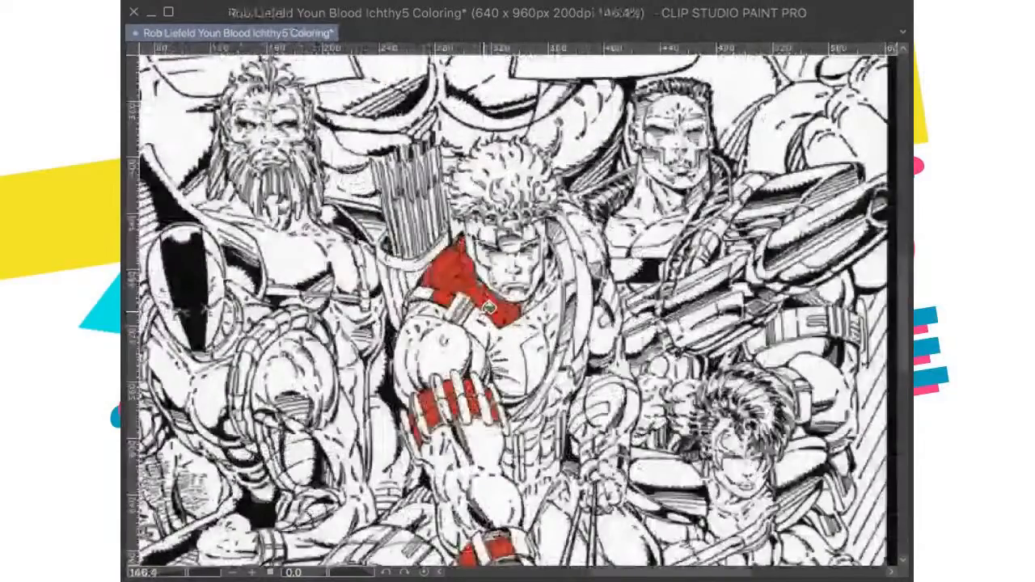
{"action": "scroll", "coordinate": [488, 308], "scroll_direction": "up", "scroll_amount": 2}
{"action": "left_click", "coordinate": [554, 322]}
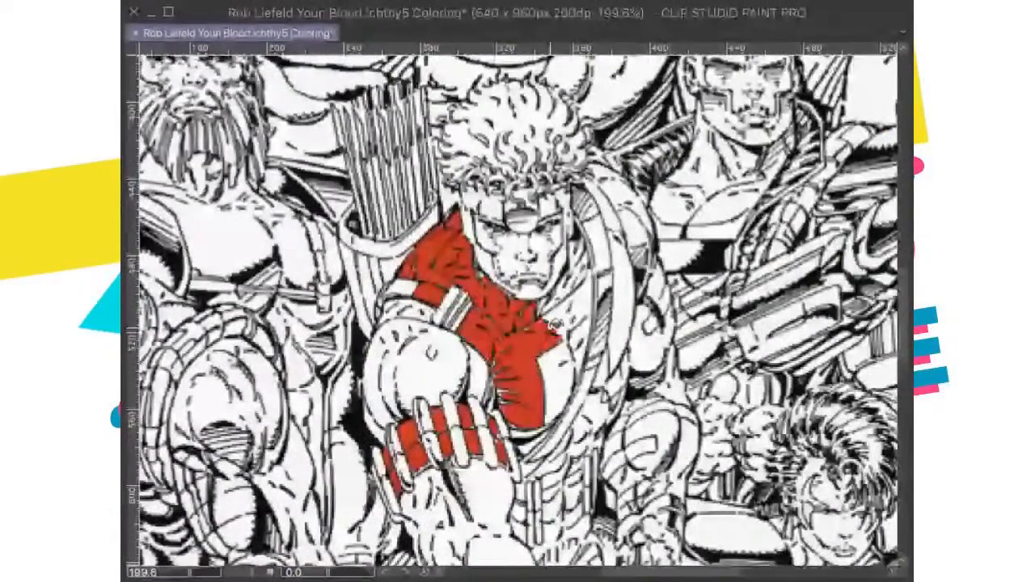
{"action": "left_click", "coordinate": [556, 324]}
{"action": "left_click_drag", "start_coordinate": [551, 332], "coordinate": [509, 313]}
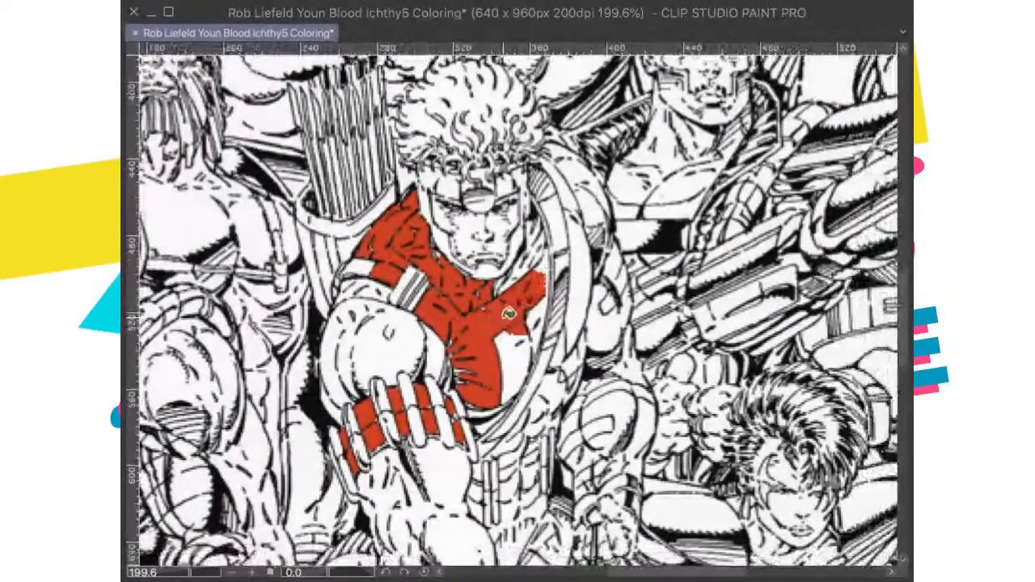
Step: Show the color reference to check the archer's chest colors, and hide it again
{"action": "scroll", "coordinate": [509, 313], "scroll_direction": "down", "scroll_amount": 1}
{"action": "scroll", "coordinate": [521, 307], "scroll_direction": "down", "scroll_amount": 2}
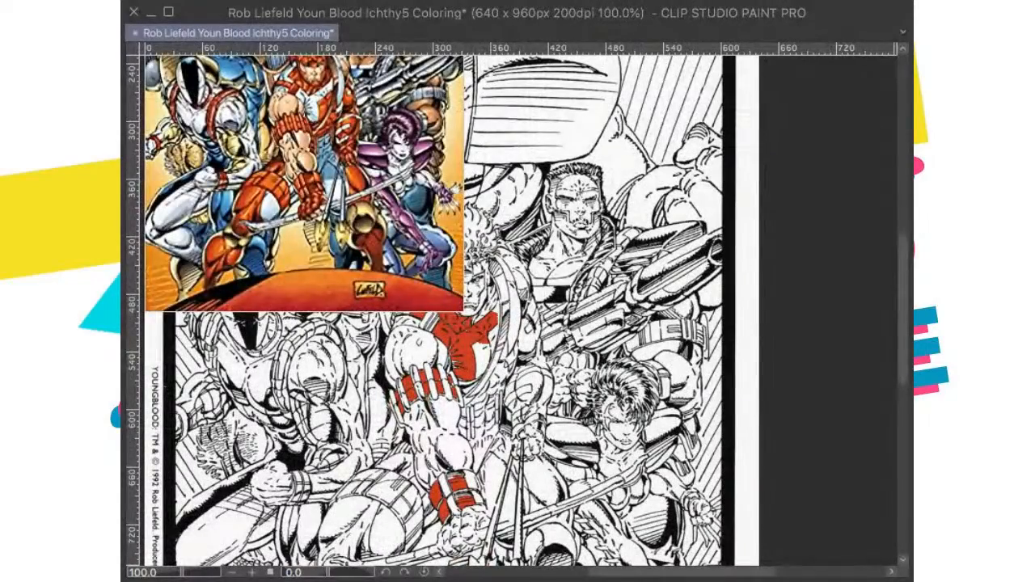
{"action": "scroll", "coordinate": [519, 311], "scroll_direction": "down", "scroll_amount": 1}
{"action": "scroll", "coordinate": [519, 311], "scroll_direction": "down", "scroll_amount": 1}
{"action": "scroll", "coordinate": [519, 311], "scroll_direction": "up", "scroll_amount": 1}
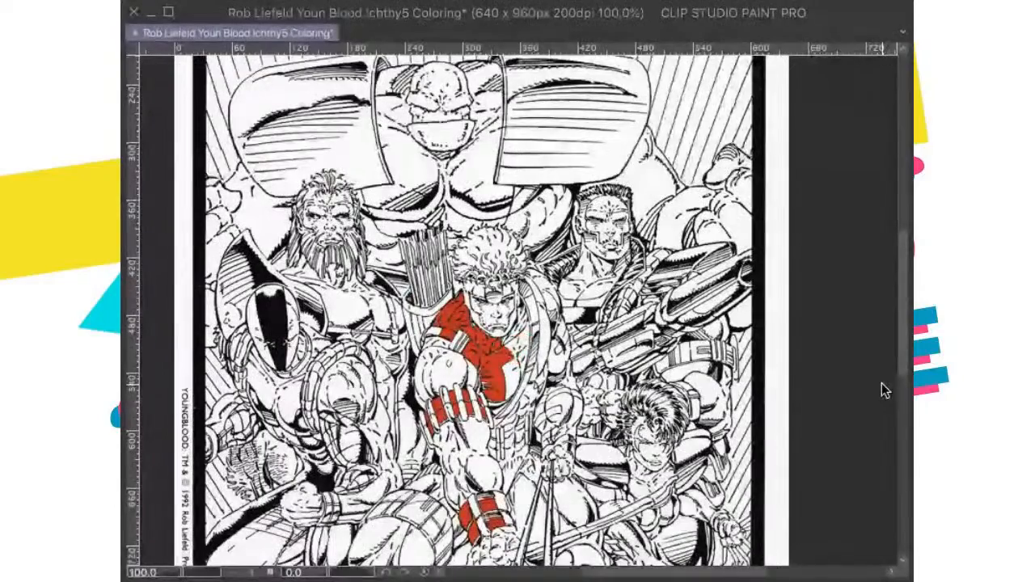
Step: Undo the red fill on the archer's shoulder and chest, and fill both sides of the collar with red
{"action": "key", "text": "ctrl+z"}
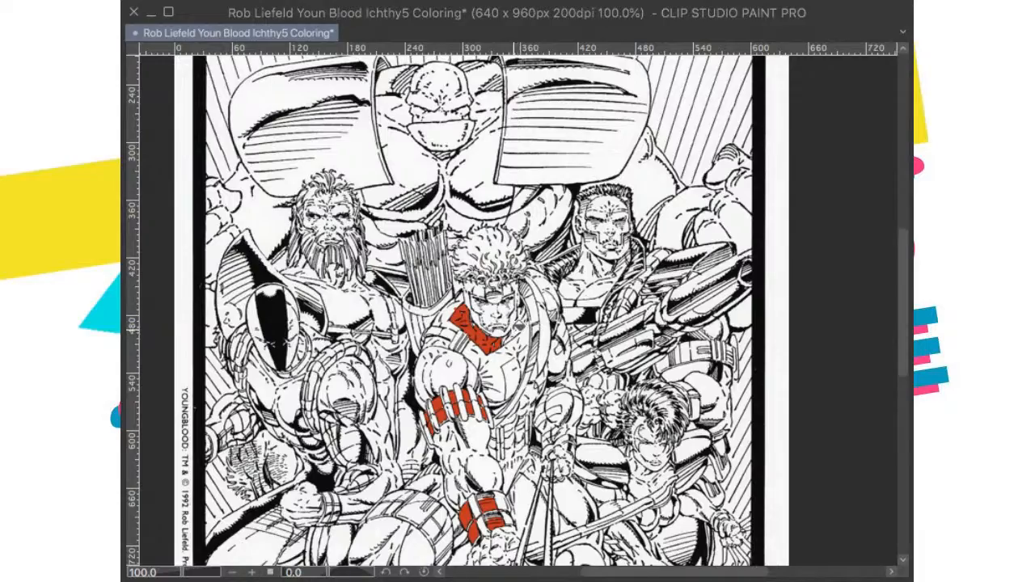
{"action": "scroll", "coordinate": [515, 326], "scroll_direction": "up", "scroll_amount": 10}
{"action": "left_click", "coordinate": [492, 360]}
{"action": "left_click", "coordinate": [530, 319]}
{"action": "scroll", "coordinate": [544, 311], "scroll_direction": "down", "scroll_amount": 3}
{"action": "left_click_drag", "start_coordinate": [545, 312], "coordinate": [563, 310]}
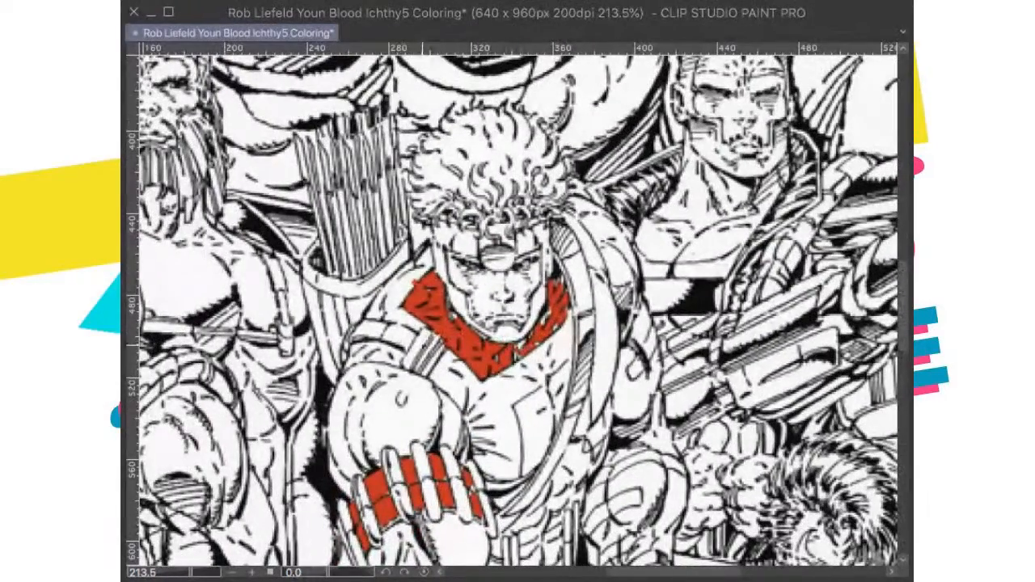
Step: Fill the narrow shoulder strap stripes beside the archer's collar with red
{"action": "left_click", "coordinate": [424, 338]}
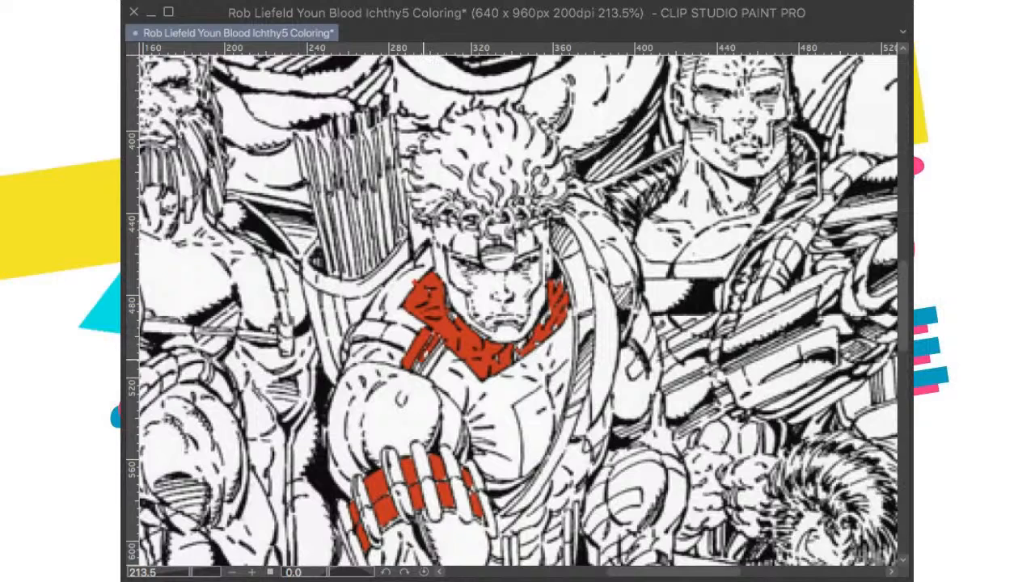
{"action": "left_click", "coordinate": [433, 348]}
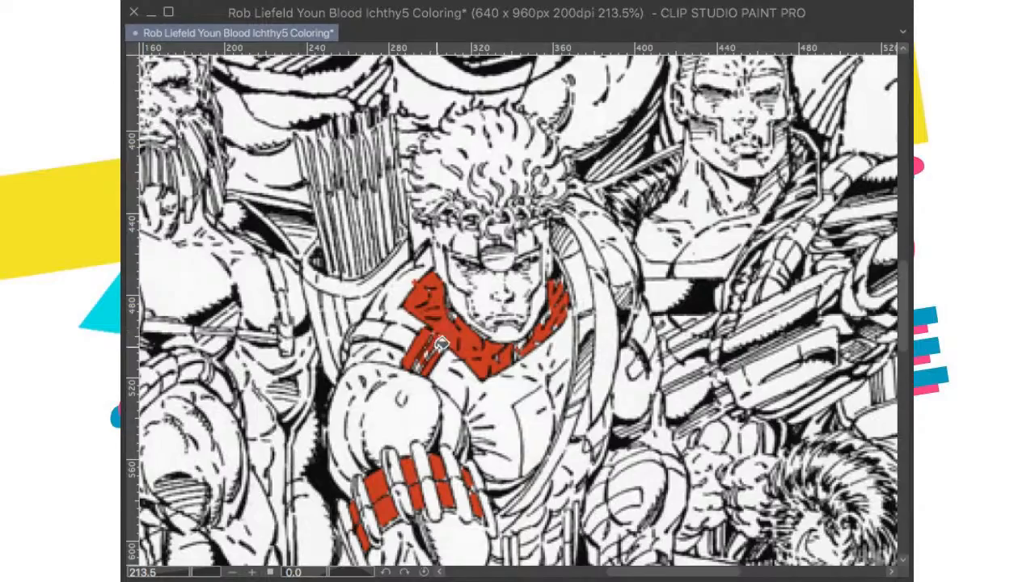
{"action": "scroll", "coordinate": [438, 323], "scroll_direction": "down", "scroll_amount": 2}
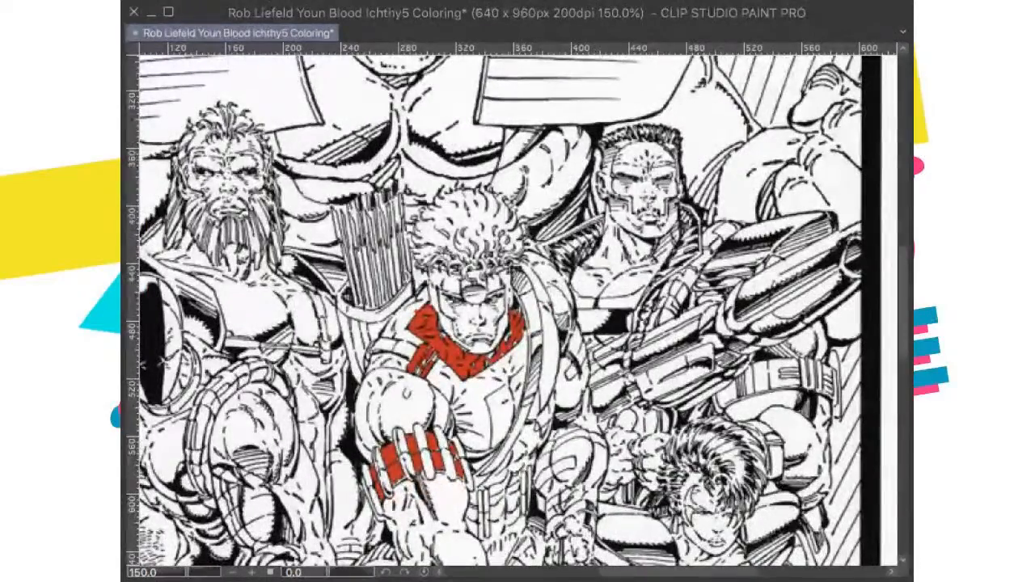
Step: Compare the archer's costume in the color reference with the partly filled line art
{"action": "left_click_drag", "start_coordinate": [452, 268], "coordinate": [485, 329]}
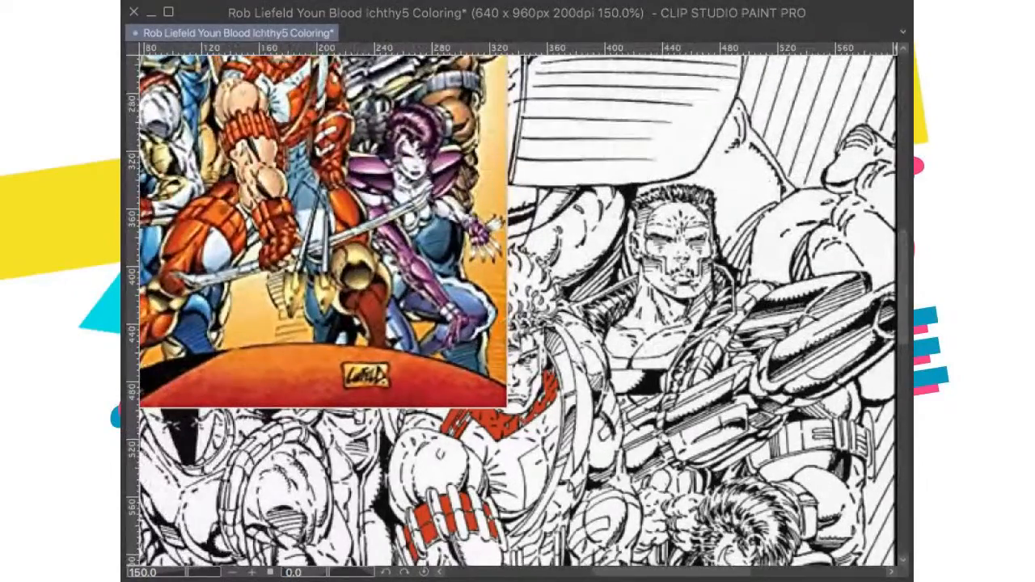
{"action": "scroll", "coordinate": [684, 334], "scroll_direction": "down", "scroll_amount": 3}
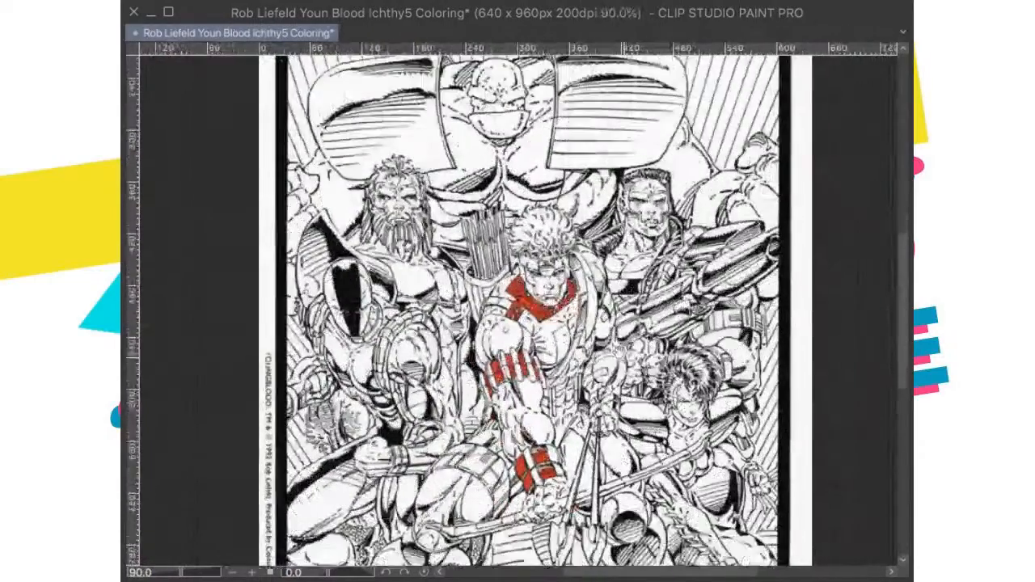
{"action": "scroll", "coordinate": [630, 373], "scroll_direction": "up", "scroll_amount": 1}
{"action": "left_click_drag", "start_coordinate": [631, 373], "coordinate": [617, 345]}
{"action": "scroll", "coordinate": [617, 345], "scroll_direction": "up", "scroll_amount": 1}
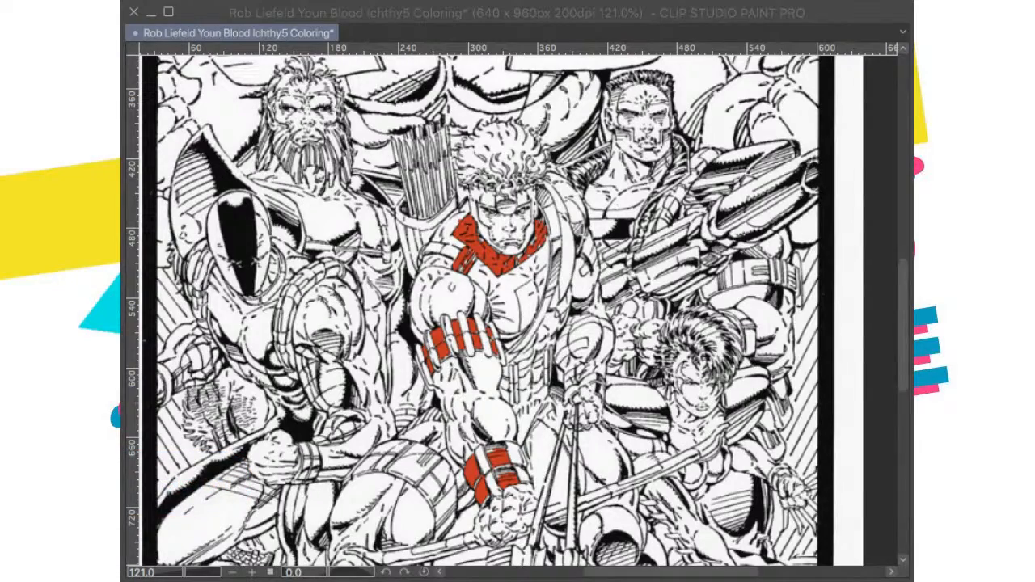
Step: Fill the inner panels of the guard on the archer's other arm with red, leaving its curved stripe and rim white
{"action": "left_click_drag", "start_coordinate": [591, 330], "coordinate": [584, 400]}
{"action": "scroll", "coordinate": [578, 324], "scroll_direction": "down", "scroll_amount": 3}
{"action": "scroll", "coordinate": [618, 315], "scroll_direction": "up", "scroll_amount": 3}
{"action": "scroll", "coordinate": [598, 347], "scroll_direction": "up", "scroll_amount": 4}
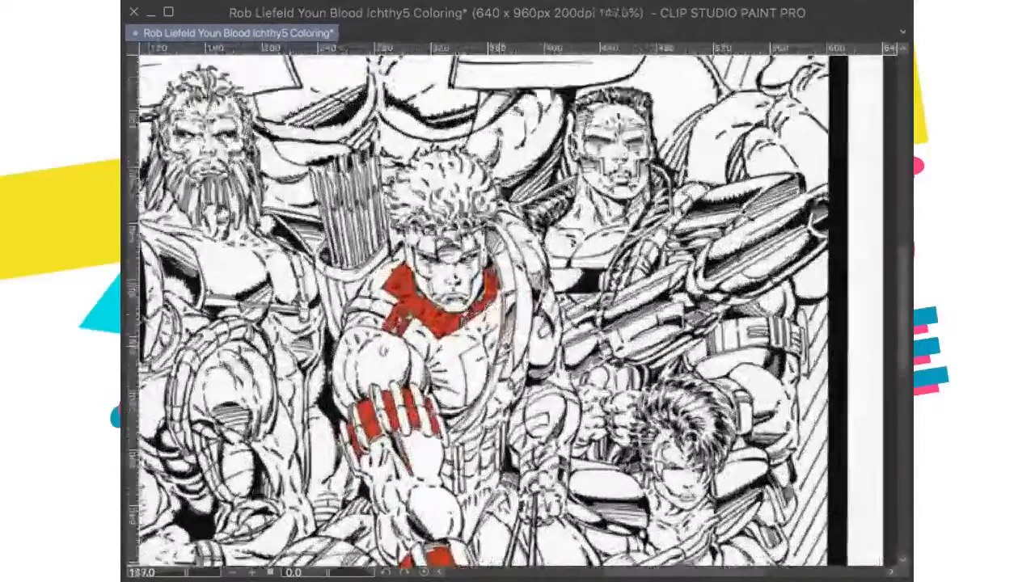
{"action": "left_click_drag", "start_coordinate": [505, 359], "coordinate": [520, 345]}
{"action": "left_click_drag", "start_coordinate": [561, 419], "coordinate": [577, 387]}
{"action": "scroll", "coordinate": [575, 386], "scroll_direction": "up", "scroll_amount": 3}
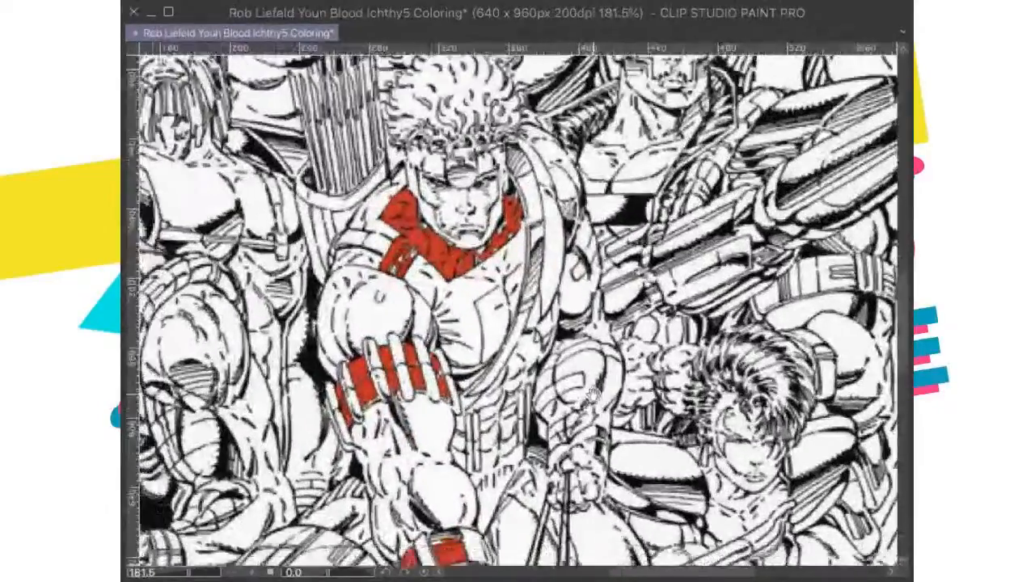
{"action": "scroll", "coordinate": [571, 381], "scroll_direction": "down", "scroll_amount": 2}
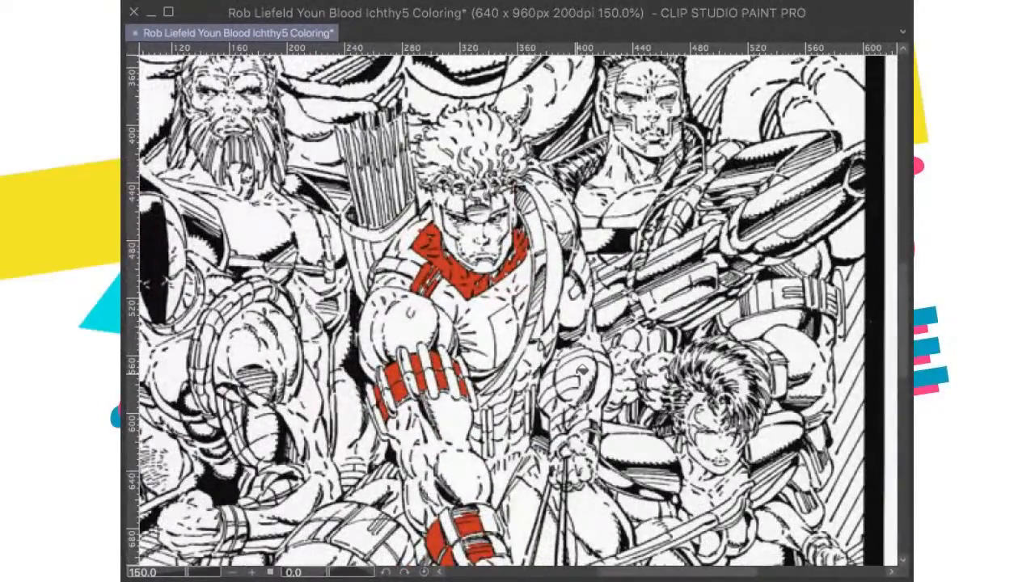
{"action": "left_click", "coordinate": [582, 369]}
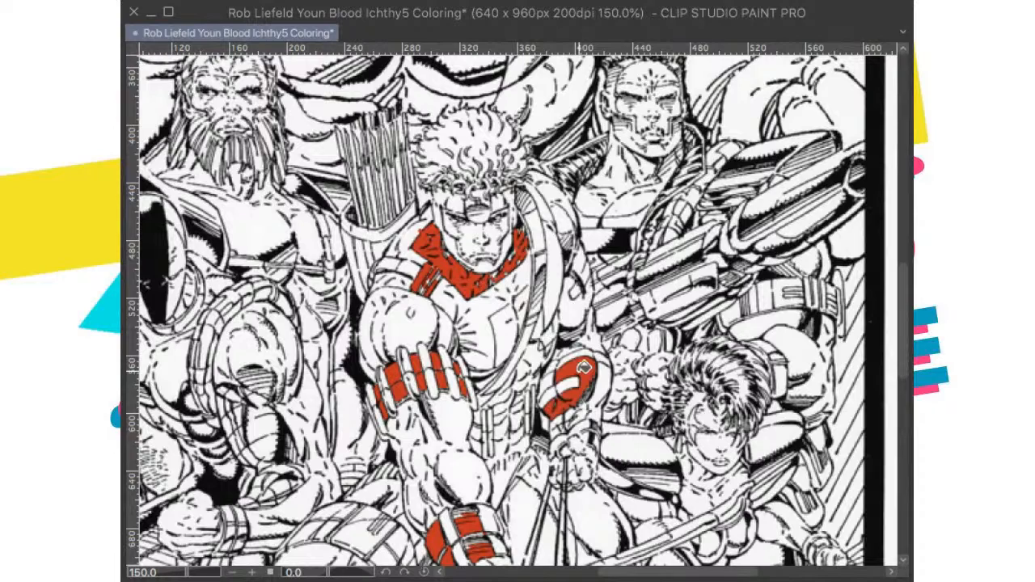
{"action": "left_click", "coordinate": [550, 380]}
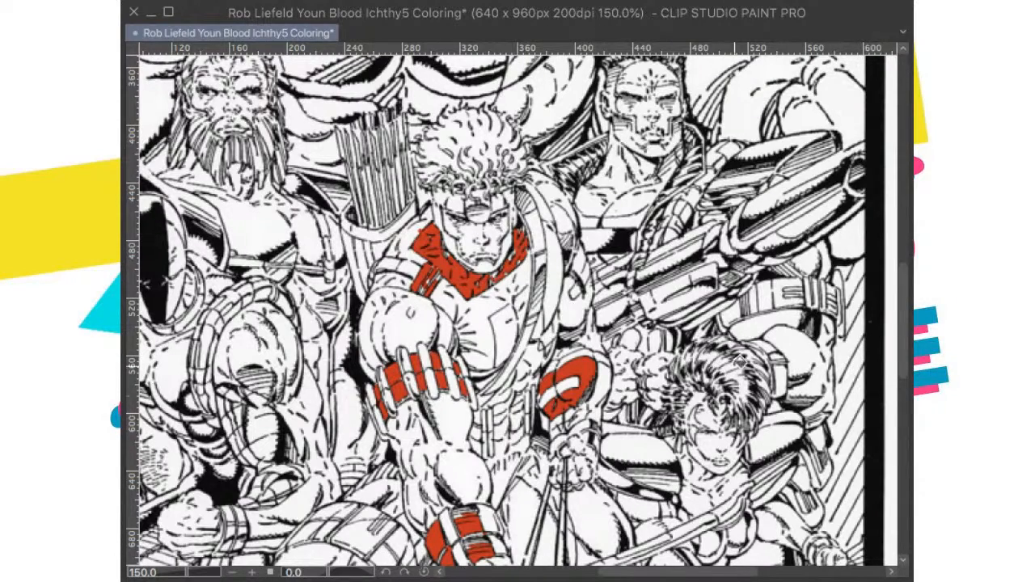
Step: Show the color reference again to check the colors of the archer's remaining costume parts
{"action": "scroll", "coordinate": [330, 398], "scroll_direction": "down", "scroll_amount": 2}
{"action": "left_click_drag", "start_coordinate": [401, 405], "coordinate": [418, 406]}
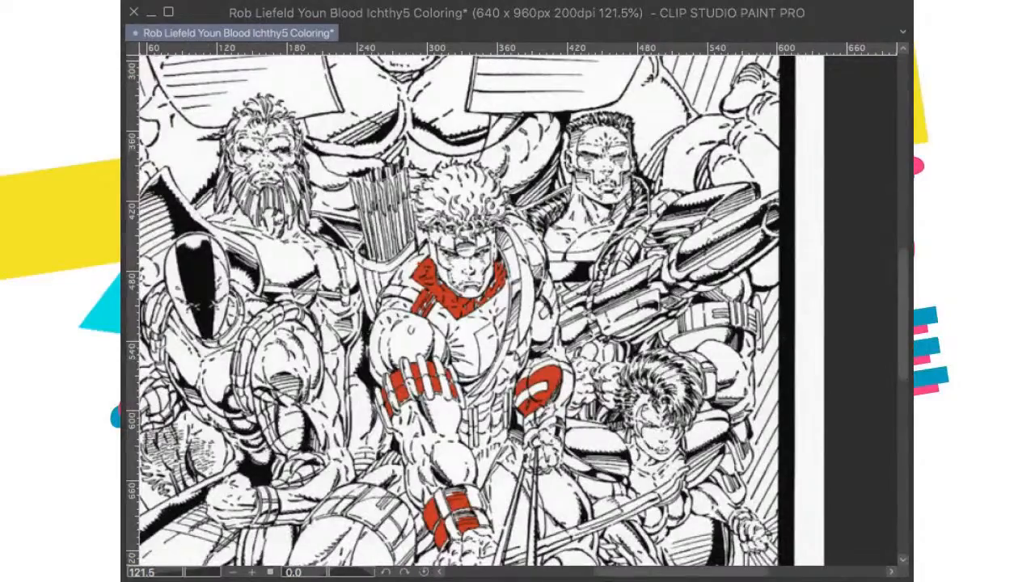
{"action": "left_click_drag", "start_coordinate": [489, 340], "coordinate": [515, 442]}
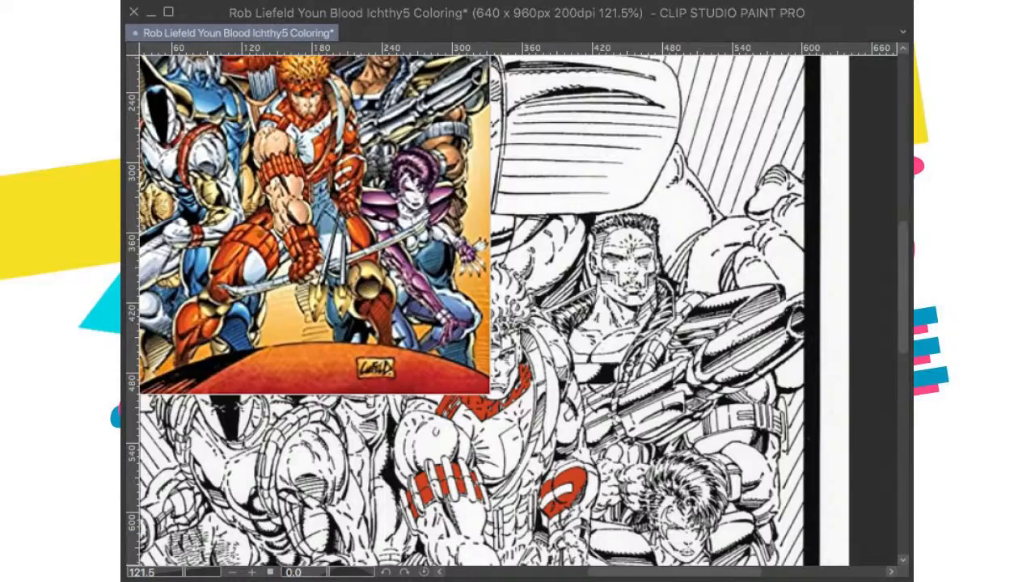
Step: Fill the outer side section of the guard on the archer's other arm with red
{"action": "scroll", "coordinate": [635, 461], "scroll_direction": "up", "scroll_amount": 1}
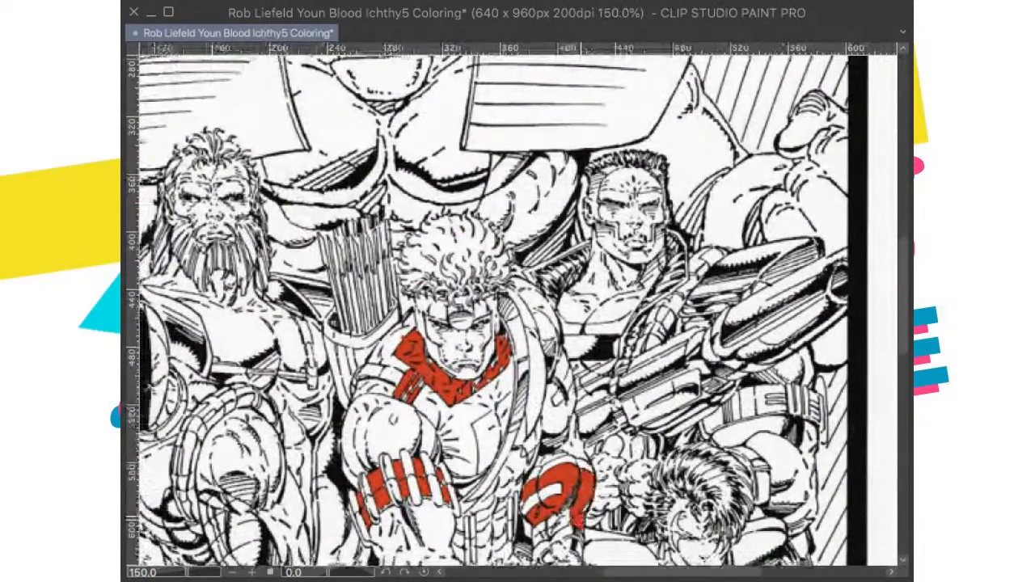
{"action": "left_click_drag", "start_coordinate": [580, 524], "coordinate": [607, 478]}
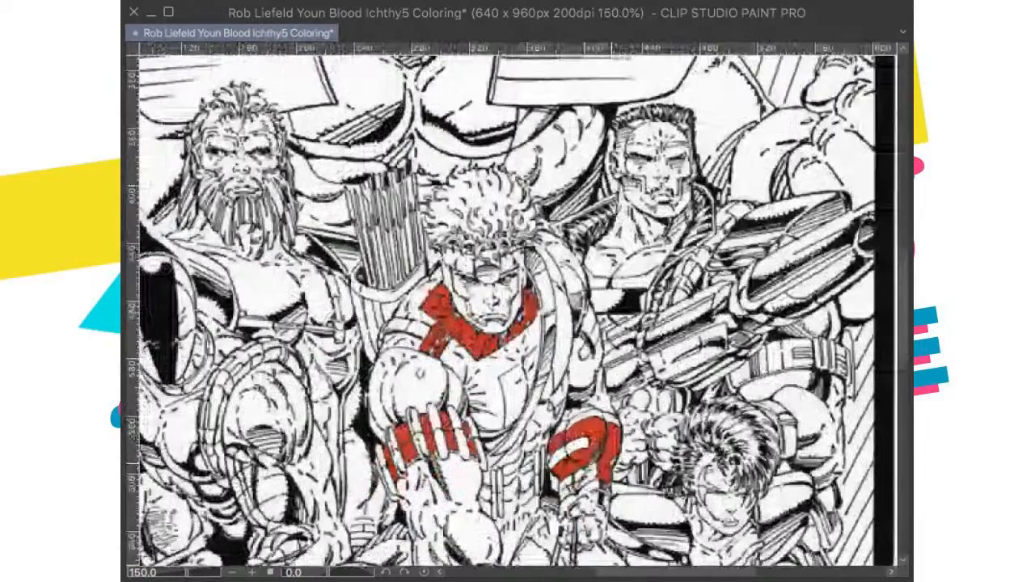
{"action": "scroll", "coordinate": [588, 493], "scroll_direction": "up", "scroll_amount": 4}
{"action": "scroll", "coordinate": [584, 417], "scroll_direction": "down", "scroll_amount": 7}
{"action": "scroll", "coordinate": [587, 421], "scroll_direction": "up", "scroll_amount": 2}
{"action": "scroll", "coordinate": [584, 412], "scroll_direction": "up", "scroll_amount": 2}
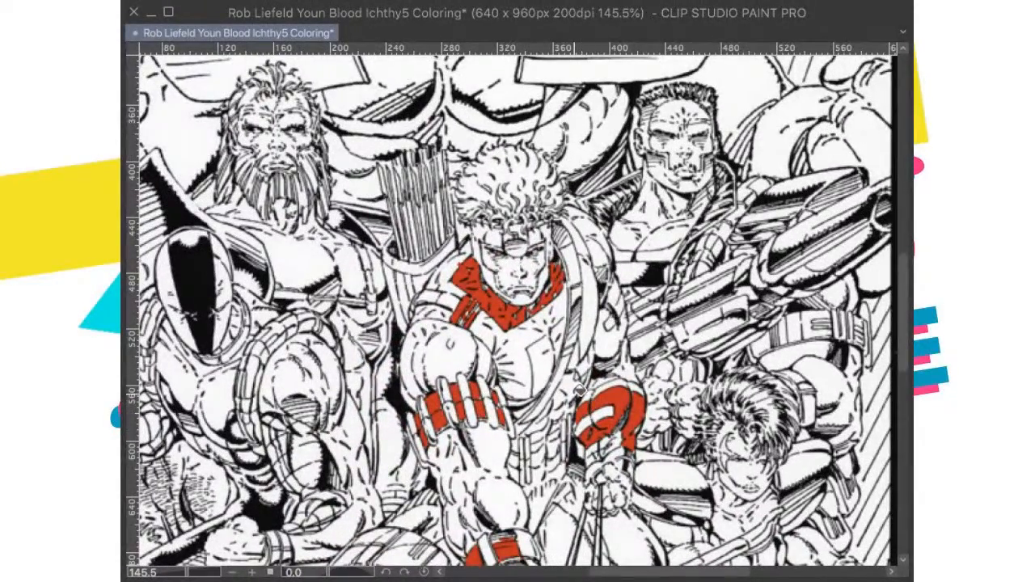
Step: Using the color reference, fill the hip and front thigh sections of the archer's bent leg with red, leaving the banded thigh strap white
{"action": "scroll", "coordinate": [574, 393], "scroll_direction": "down", "scroll_amount": 2}
{"action": "left_click_drag", "start_coordinate": [573, 394], "coordinate": [575, 432]}
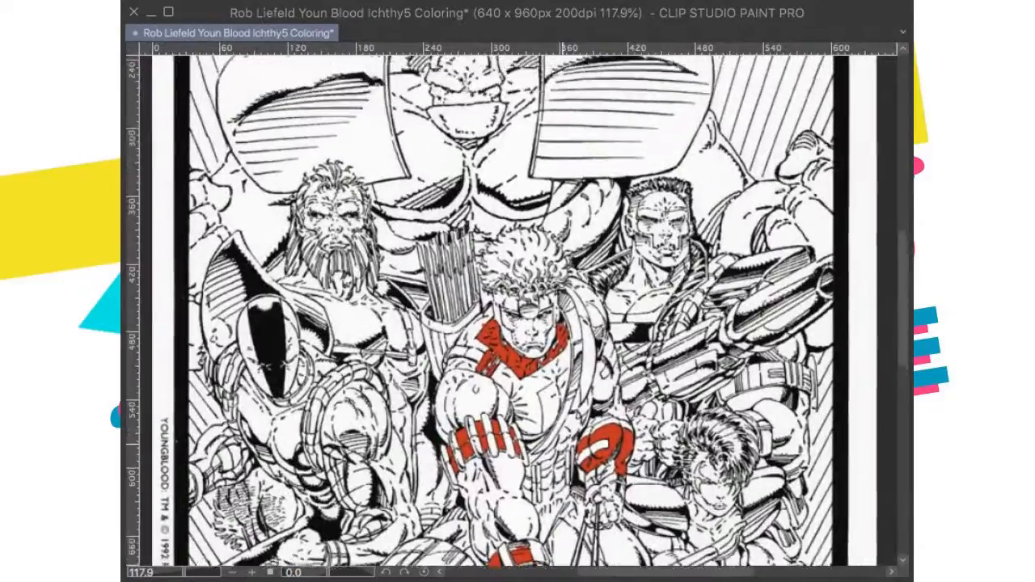
{"action": "scroll", "coordinate": [576, 432], "scroll_direction": "up", "scroll_amount": 1}
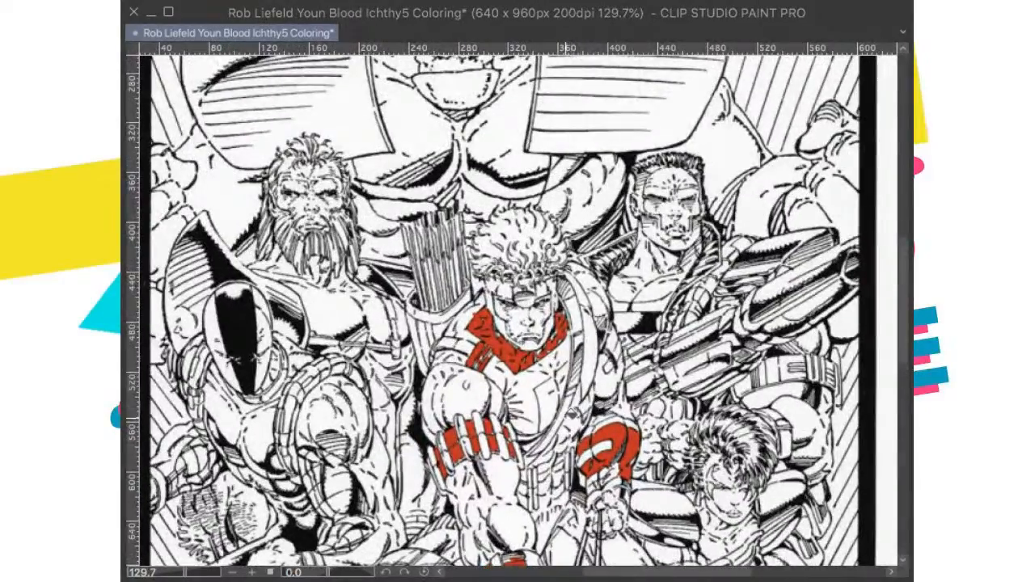
{"action": "scroll", "coordinate": [575, 431], "scroll_direction": "down", "scroll_amount": 3}
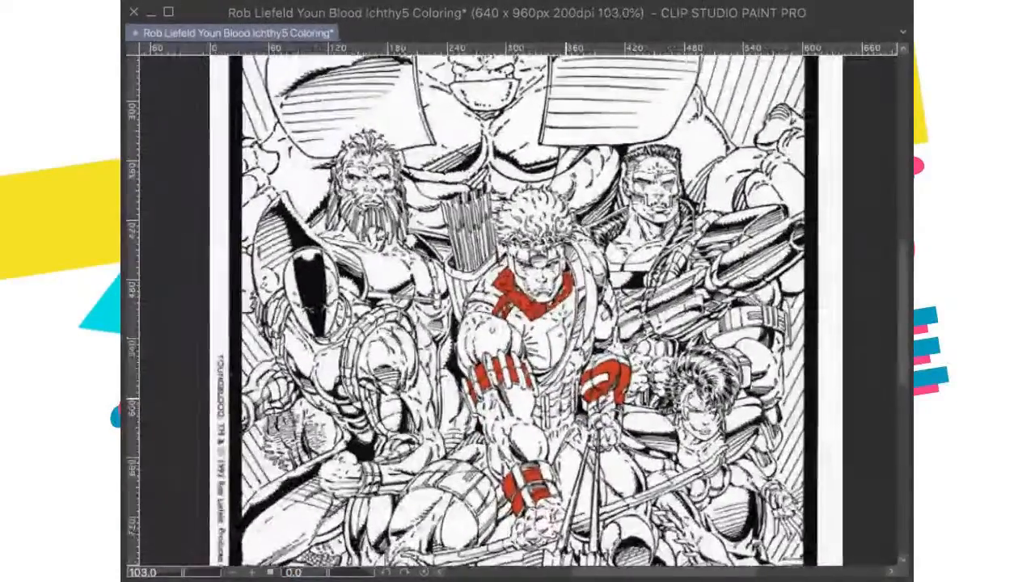
{"action": "left_click_drag", "start_coordinate": [575, 431], "coordinate": [582, 416]}
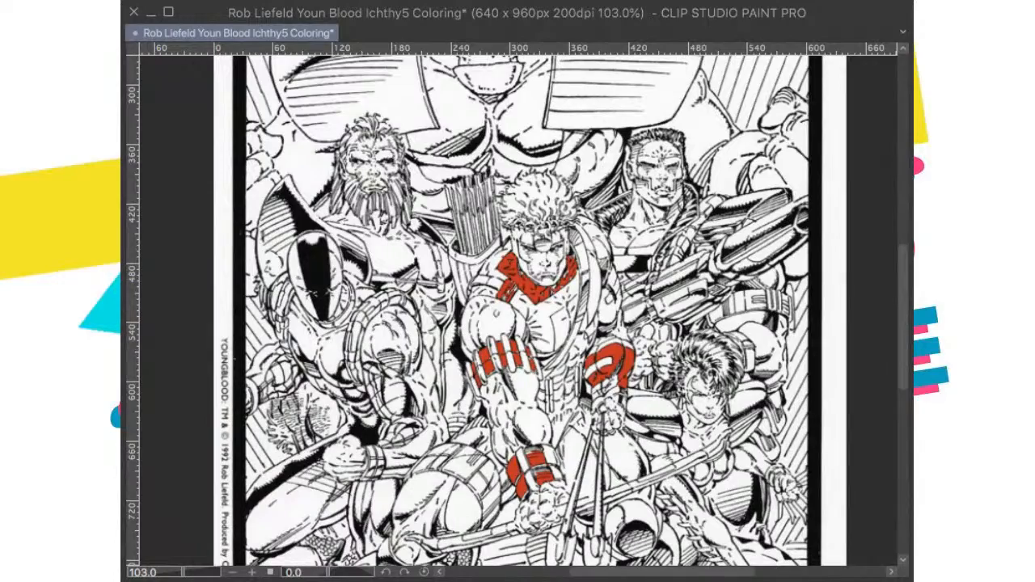
{"action": "left_click_drag", "start_coordinate": [522, 305], "coordinate": [550, 302]}
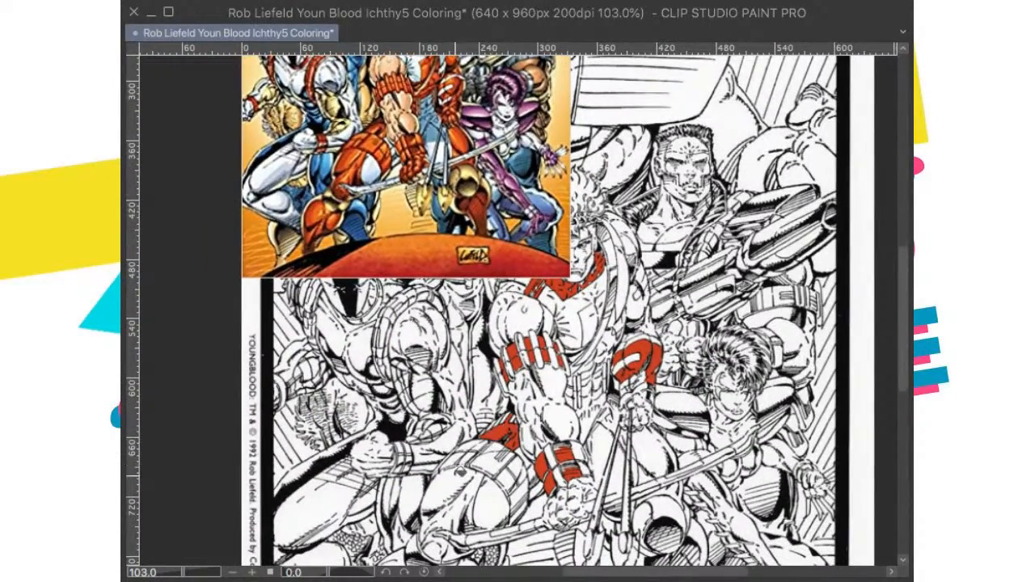
{"action": "left_click", "coordinate": [464, 479]}
{"action": "left_click", "coordinate": [468, 491]}
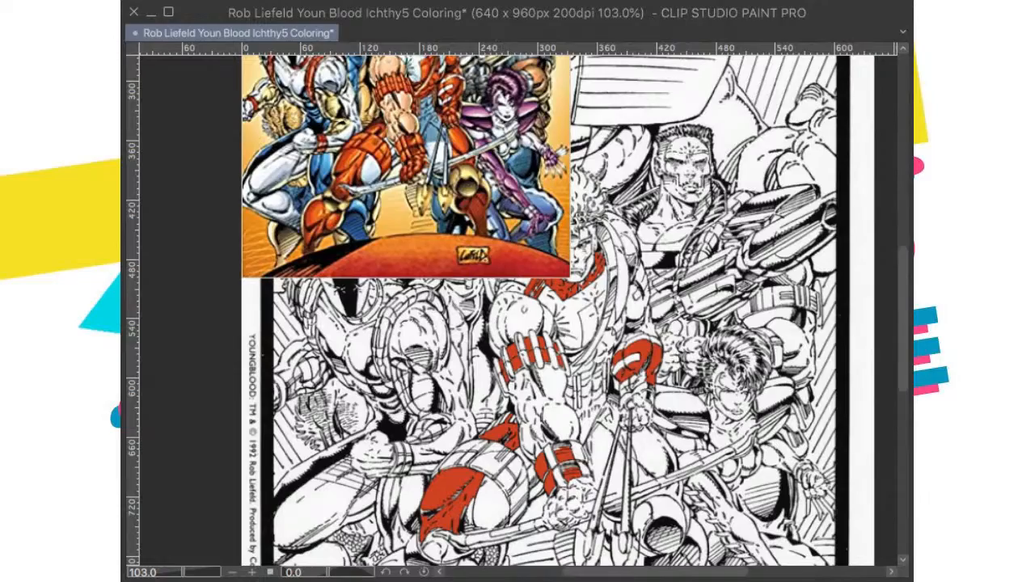
Step: Fill the large areas of the archer's lower leg beneath the knee pad with red
{"action": "scroll", "coordinate": [513, 323], "scroll_direction": "down", "scroll_amount": 3}
{"action": "scroll", "coordinate": [513, 467], "scroll_direction": "up", "scroll_amount": 5}
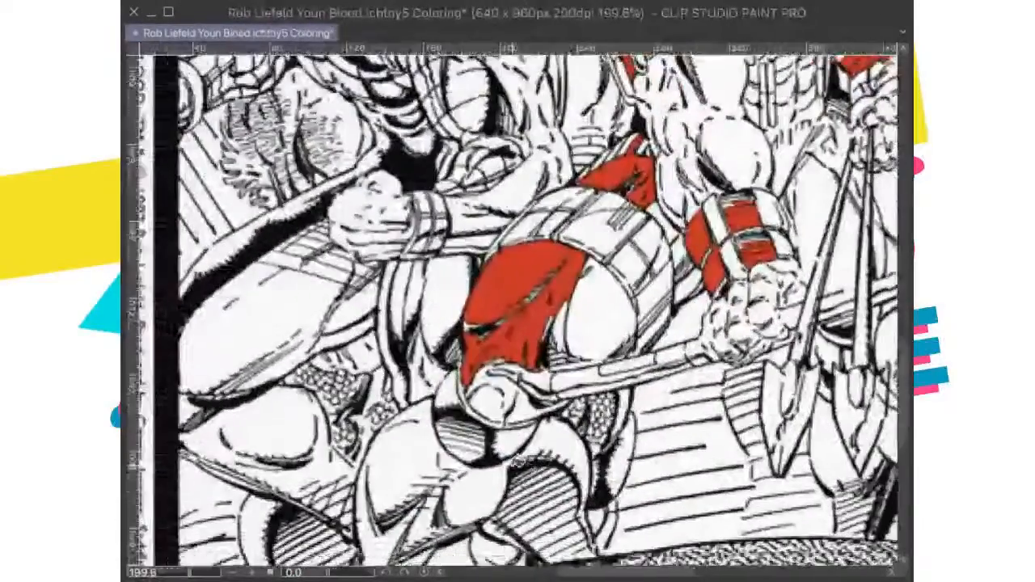
{"action": "left_click", "coordinate": [477, 489]}
{"action": "left_click", "coordinate": [426, 460]}
{"action": "left_click_drag", "start_coordinate": [387, 553], "coordinate": [448, 445]}
{"action": "left_click", "coordinate": [448, 445]}
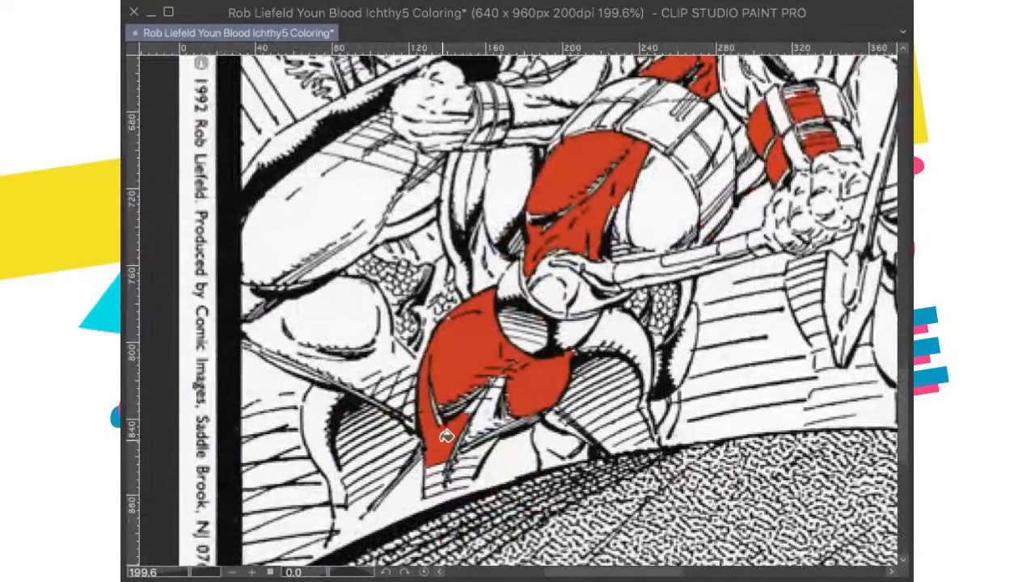
Step: Fill the small white gaps between the fold lines of that lower leg with red
{"action": "left_click", "coordinate": [486, 397]}
{"action": "left_click", "coordinate": [497, 395]}
{"action": "left_click", "coordinate": [498, 386]}
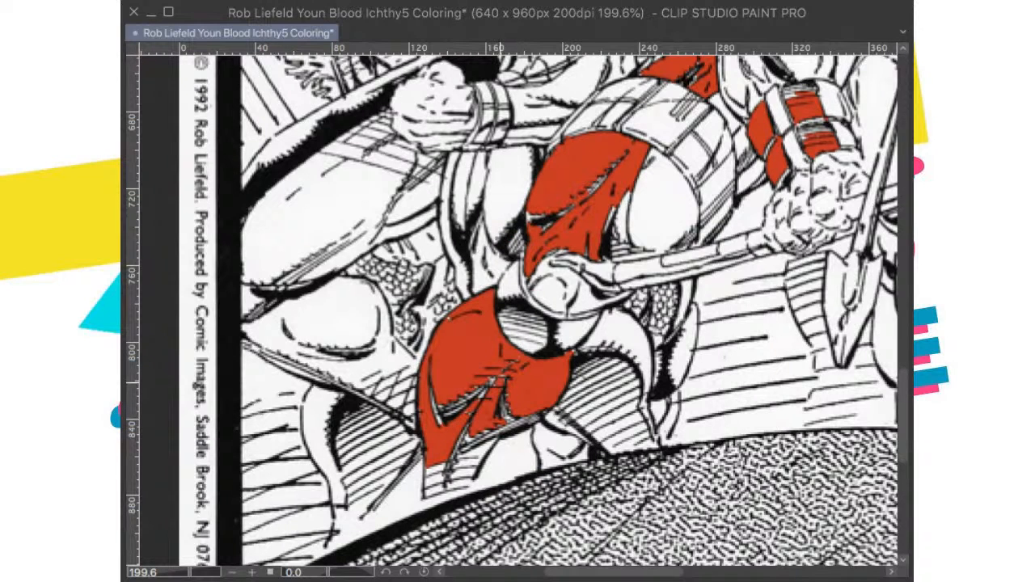
{"action": "left_click", "coordinate": [483, 395]}
{"action": "left_click", "coordinate": [461, 396]}
Step: Outline the lower leg down to its hatched end with a freehand selection, fill it with red and clear the selection
{"action": "left_click_drag", "start_coordinate": [483, 327], "coordinate": [528, 364]}
{"action": "mouse_move", "coordinate": [545, 405]}
{"action": "left_mouse_down"}
{"action": "mouse_move", "coordinate": [449, 507]}
{"action": "mouse_move", "coordinate": [430, 510]}
{"action": "mouse_move", "coordinate": [423, 454]}
{"action": "mouse_move", "coordinate": [478, 311]}
{"action": "left_mouse_up"}
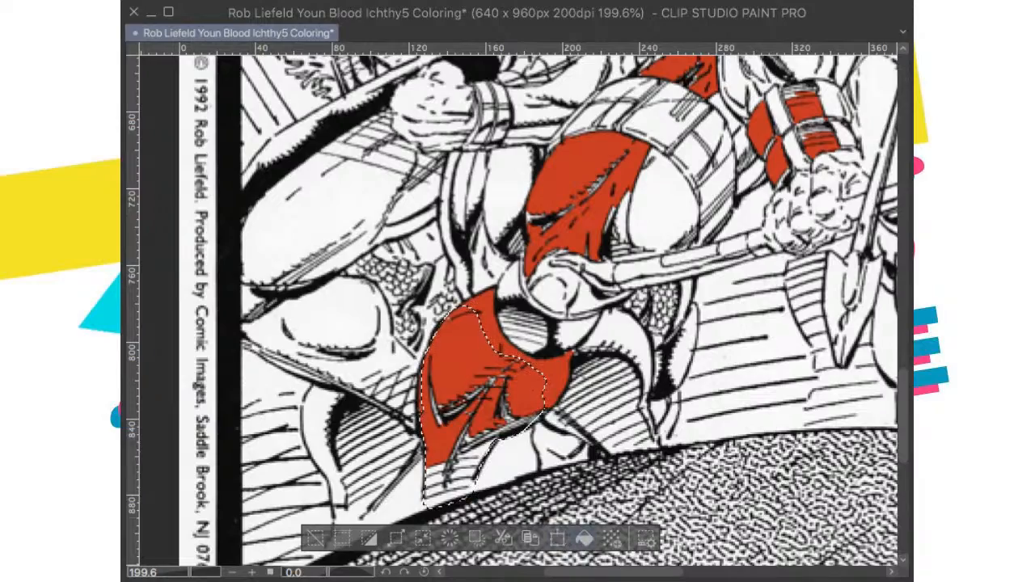
{"action": "left_click", "coordinate": [585, 538]}
{"action": "key", "text": "ctrl+d"}
Step: Outline the archer's other lower leg beneath the round knee pad, fill it with red and clear the selection
{"action": "scroll", "coordinate": [561, 302], "scroll_direction": "down", "scroll_amount": 3}
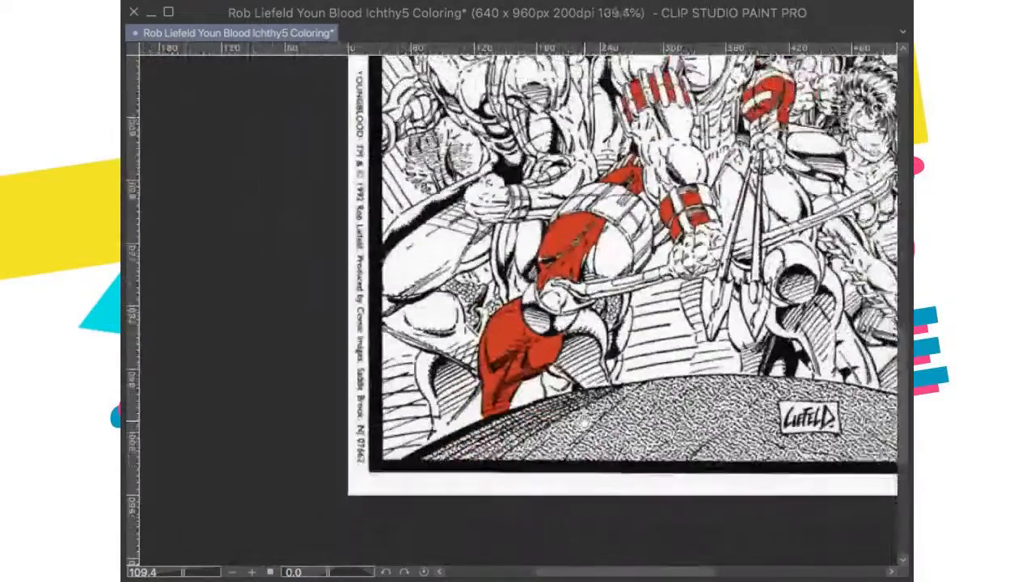
{"action": "scroll", "coordinate": [568, 437], "scroll_direction": "down", "scroll_amount": 3}
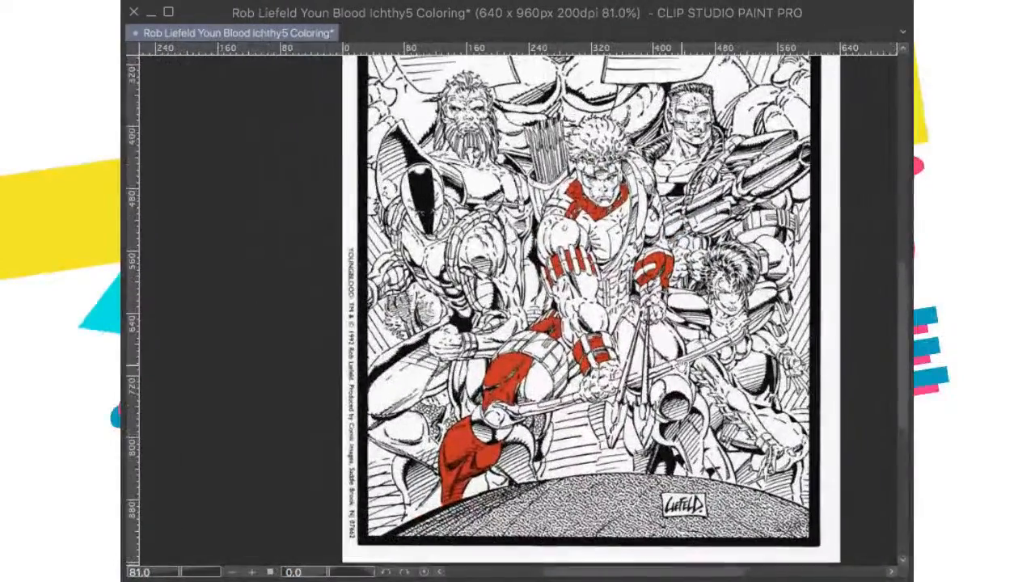
{"action": "left_click_drag", "start_coordinate": [533, 325], "coordinate": [518, 352]}
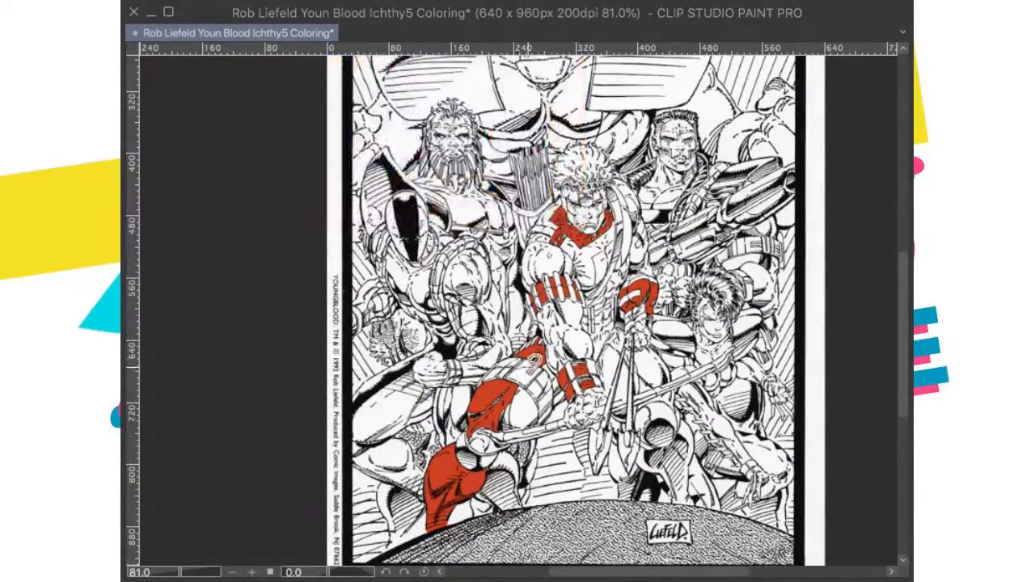
{"action": "scroll", "coordinate": [674, 414], "scroll_direction": "up", "scroll_amount": 5}
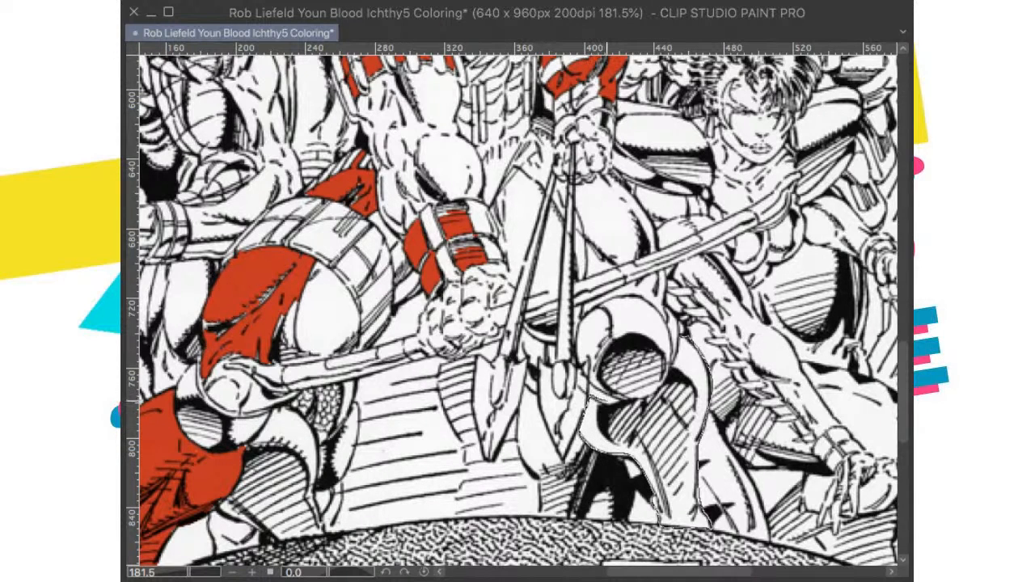
{"action": "left_click_drag", "start_coordinate": [677, 346], "coordinate": [682, 337]}
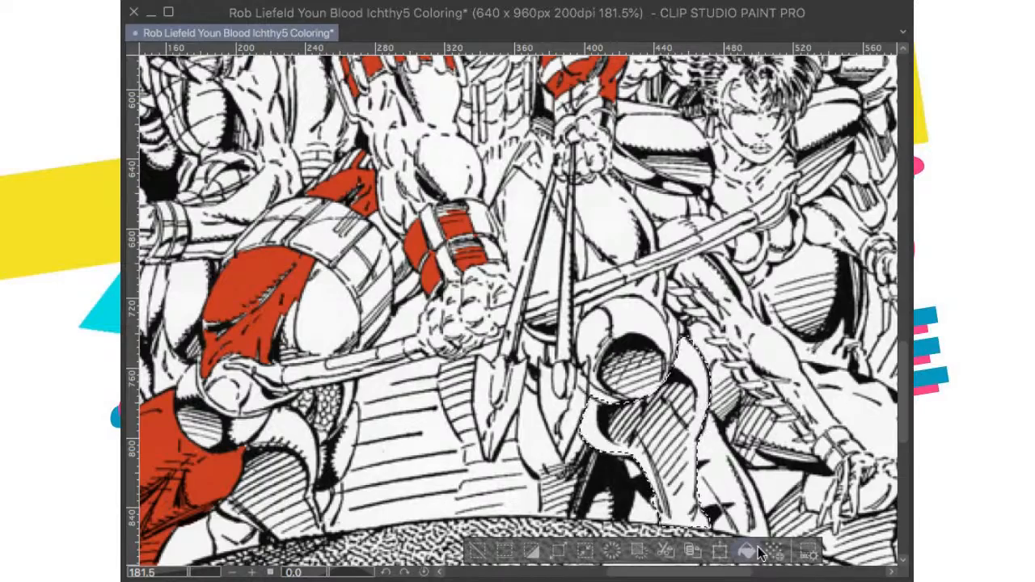
{"action": "left_click", "coordinate": [748, 552]}
{"action": "left_click_drag", "start_coordinate": [785, 310], "coordinate": [794, 390]}
{"action": "key", "text": "super+d"}
Step: Select the upper thigh and hip of the archer's other leg, excluding the hand and arrow shafts, fill them with red and deselect
{"action": "left_click_drag", "start_coordinate": [717, 258], "coordinate": [726, 321]}
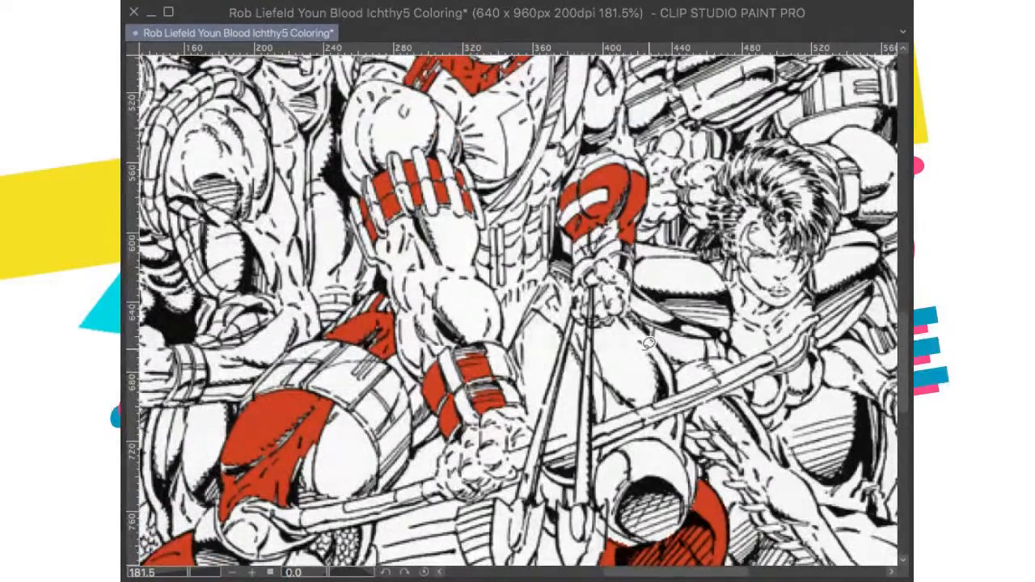
{"action": "mouse_move", "coordinate": [533, 310]}
{"action": "left_mouse_down"}
{"action": "mouse_move", "coordinate": [596, 372]}
{"action": "mouse_move", "coordinate": [660, 408]}
{"action": "mouse_move", "coordinate": [674, 369]}
{"action": "mouse_move", "coordinate": [625, 315]}
{"action": "left_mouse_up"}
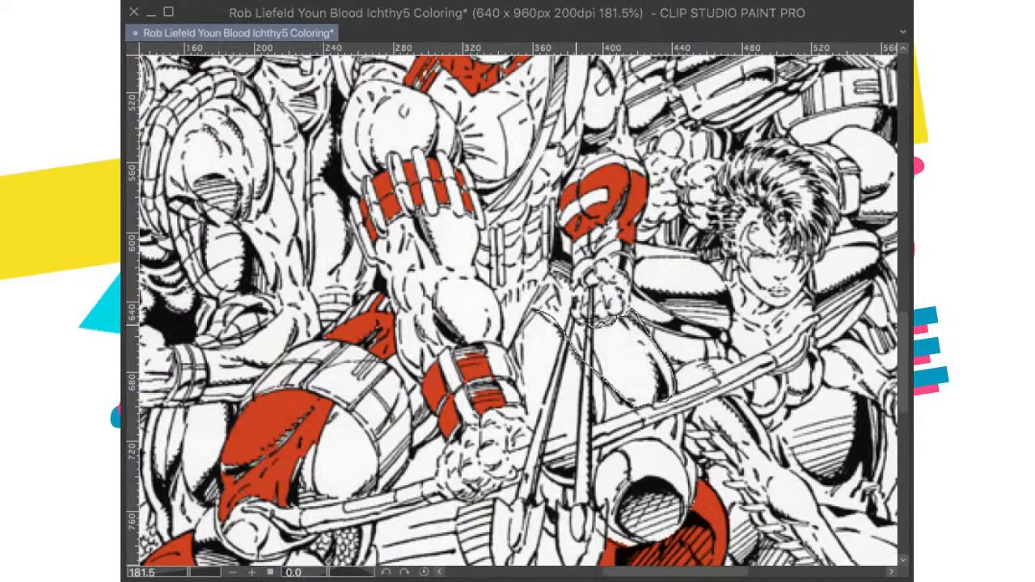
{"action": "mouse_move", "coordinate": [625, 314]}
{"action": "left_mouse_down"}
{"action": "mouse_move", "coordinate": [568, 316]}
{"action": "mouse_move", "coordinate": [563, 253]}
{"action": "left_mouse_up"}
{"action": "left_click_drag", "start_coordinate": [525, 322], "coordinate": [531, 314]}
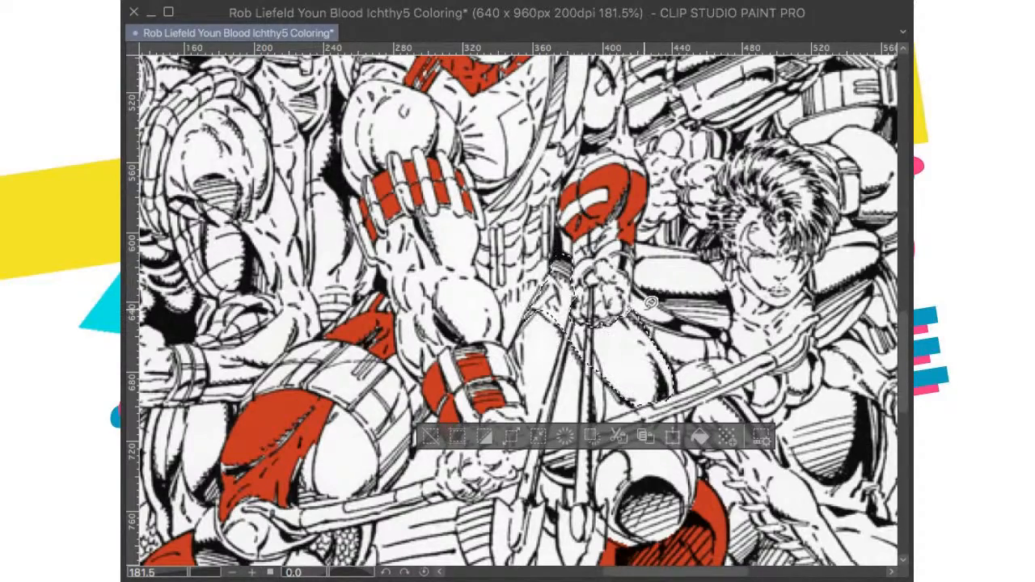
{"action": "left_click_drag", "start_coordinate": [607, 329], "coordinate": [618, 295]}
{"action": "scroll", "coordinate": [623, 295], "scroll_direction": "up", "scroll_amount": 5}
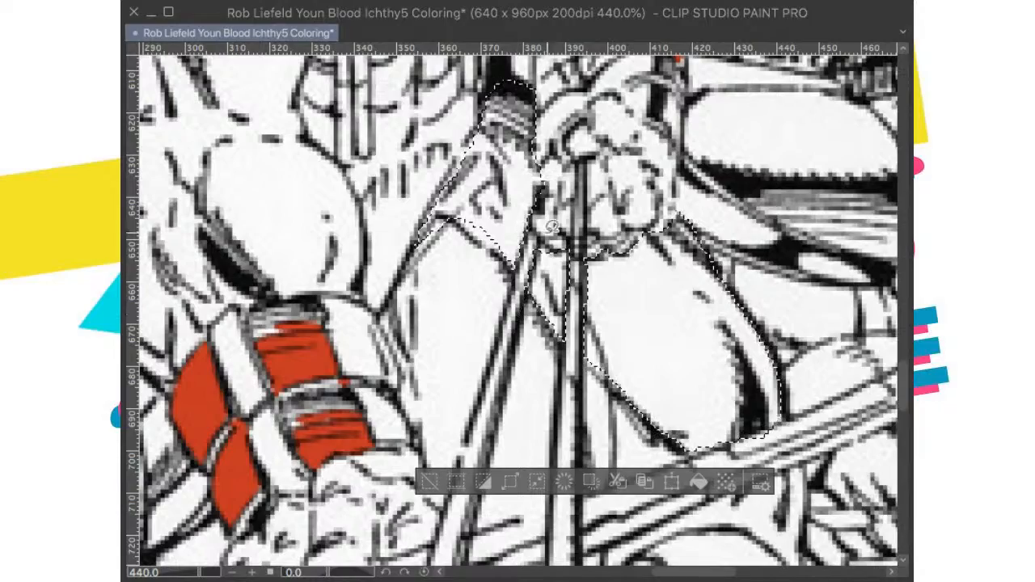
{"action": "scroll", "coordinate": [570, 275], "scroll_direction": "down", "scroll_amount": 8}
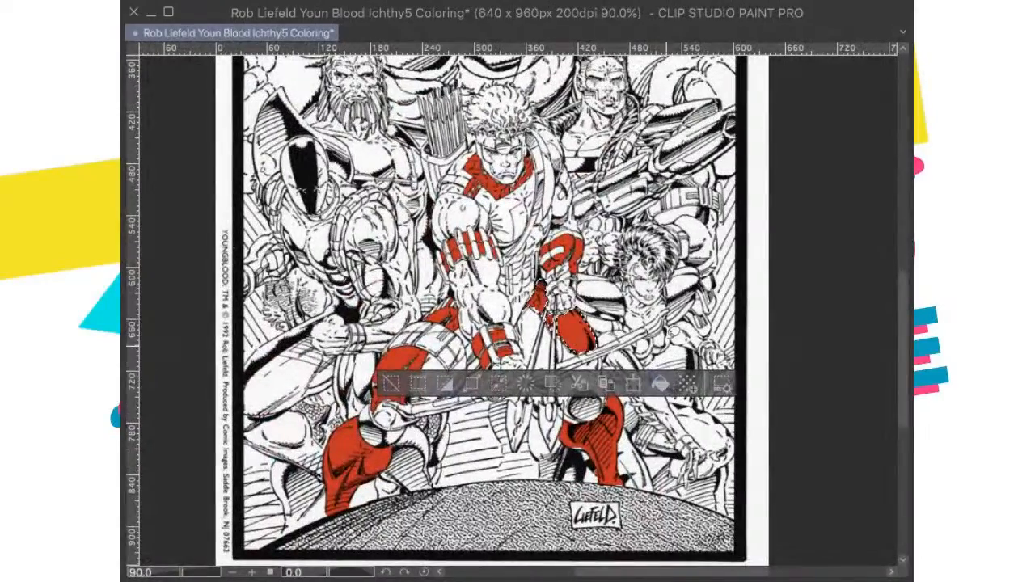
{"action": "scroll", "coordinate": [558, 303], "scroll_direction": "up", "scroll_amount": 5}
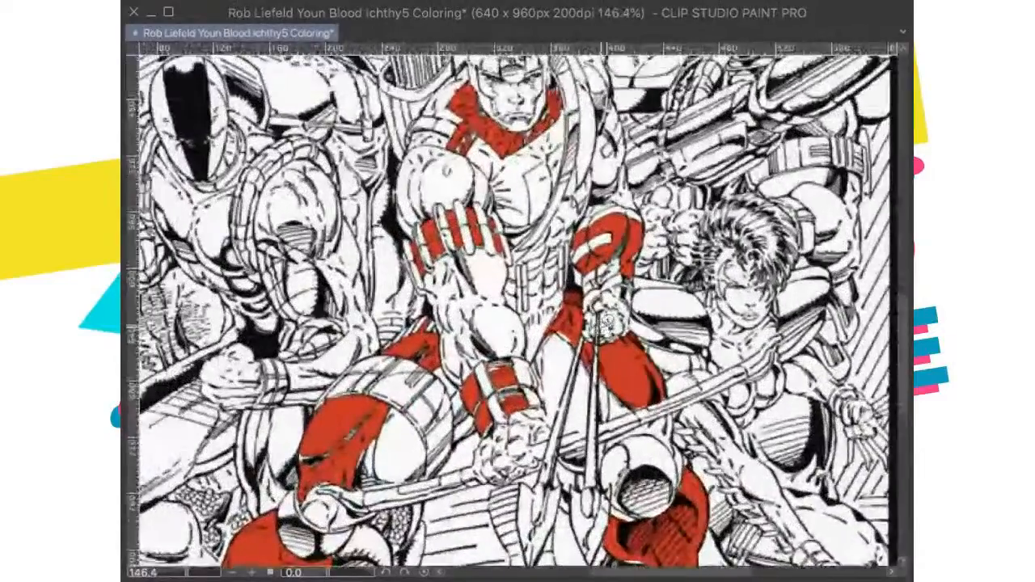
{"action": "scroll", "coordinate": [595, 320], "scroll_direction": "up", "scroll_amount": 4}
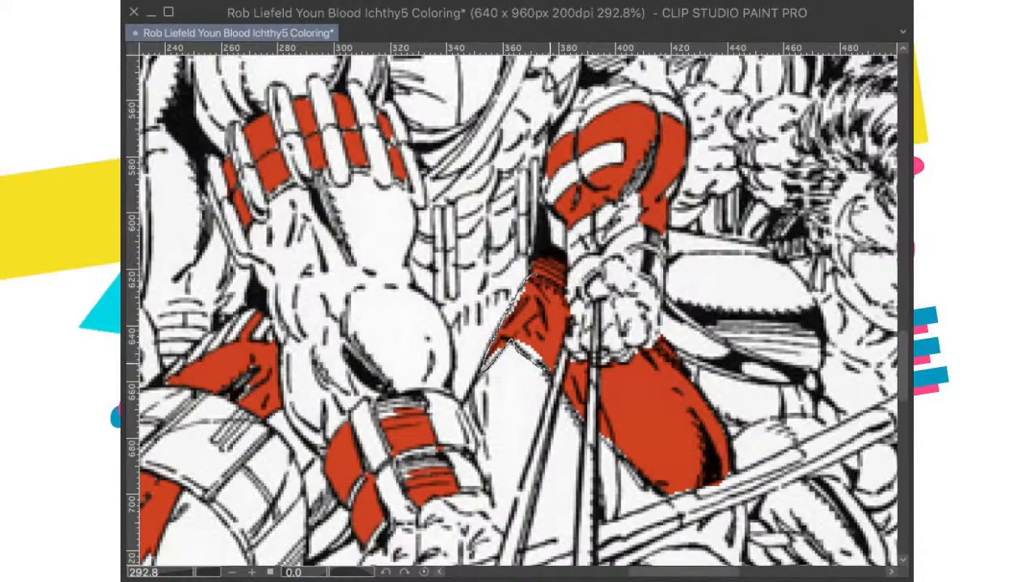
{"action": "left_click_drag", "start_coordinate": [553, 369], "coordinate": [543, 325]}
{"action": "left_click", "coordinate": [617, 401]}
{"action": "left_click", "coordinate": [671, 298]}
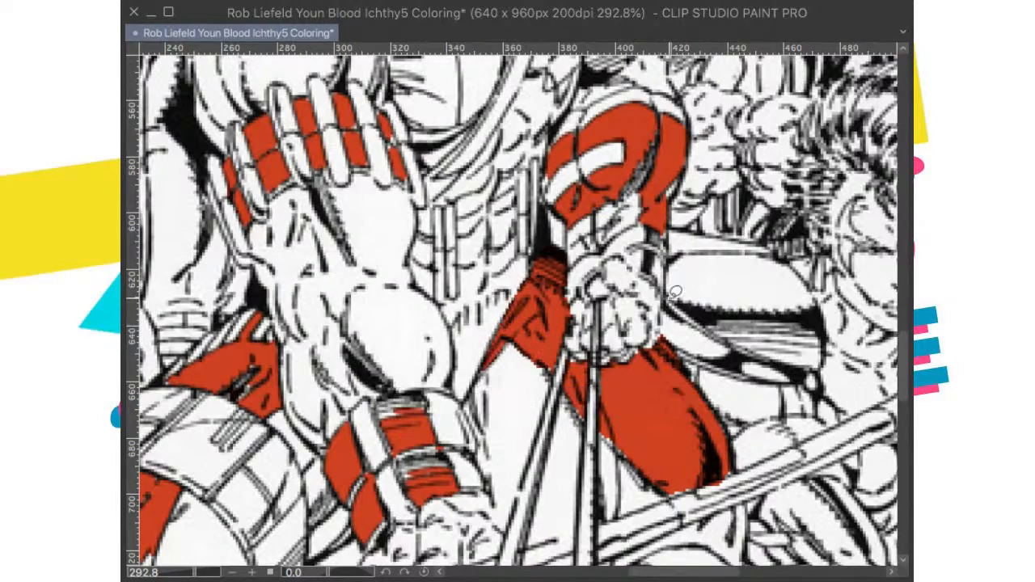
Step: Outline the angular chest panel beside the archer's diagonal strap and fill it with red
{"action": "key", "text": "ctrl+0"}
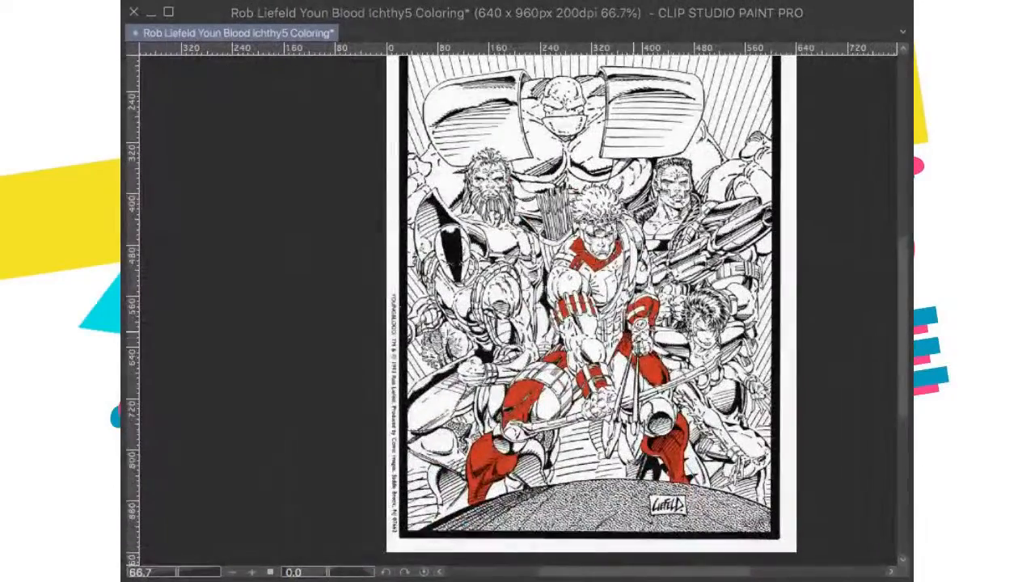
{"action": "scroll", "coordinate": [662, 340], "scroll_direction": "up", "scroll_amount": 2}
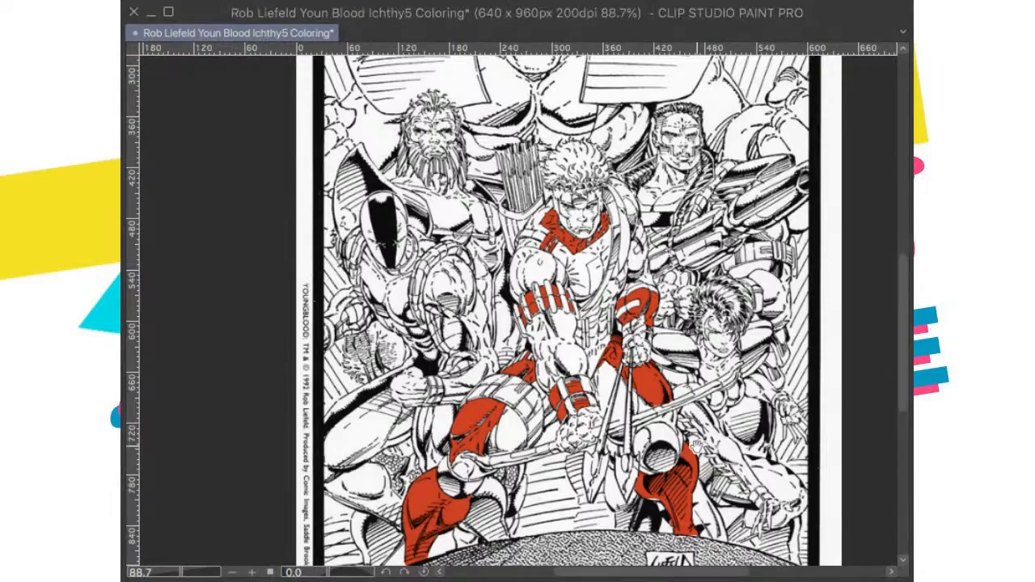
{"action": "left_click_drag", "start_coordinate": [685, 416], "coordinate": [677, 463]}
{"action": "scroll", "coordinate": [706, 387], "scroll_direction": "up", "scroll_amount": 1}
{"action": "left_click_drag", "start_coordinate": [708, 388], "coordinate": [661, 375]}
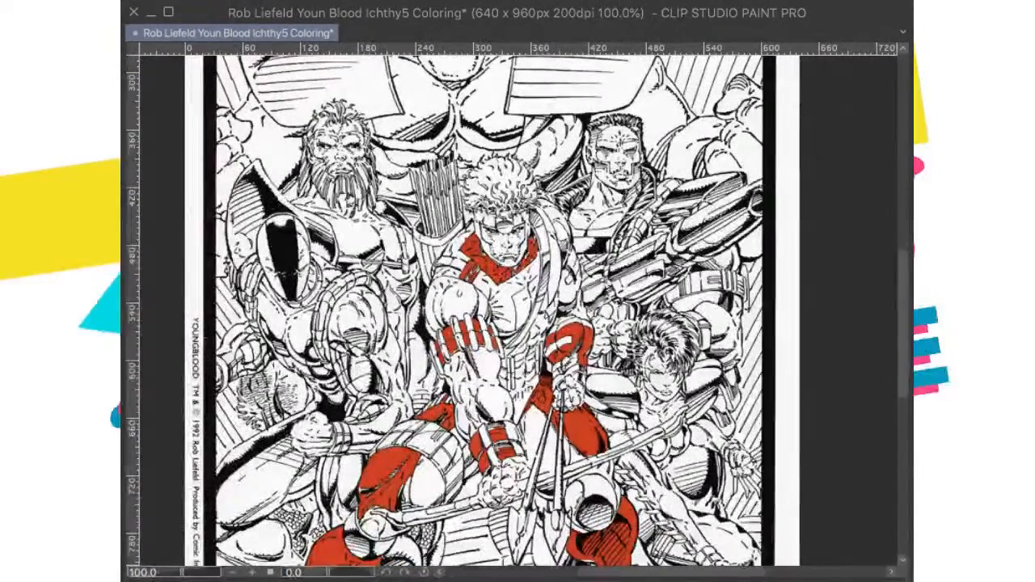
{"action": "left_click_drag", "start_coordinate": [750, 325], "coordinate": [762, 322]}
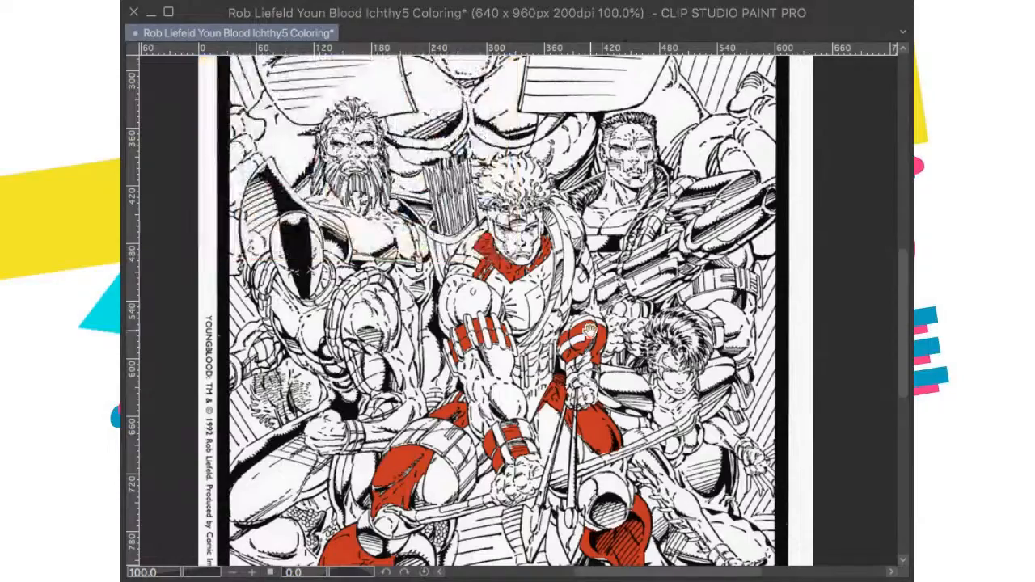
{"action": "left_click_drag", "start_coordinate": [578, 315], "coordinate": [591, 372]}
{"action": "scroll", "coordinate": [591, 370], "scroll_direction": "up", "scroll_amount": 5}
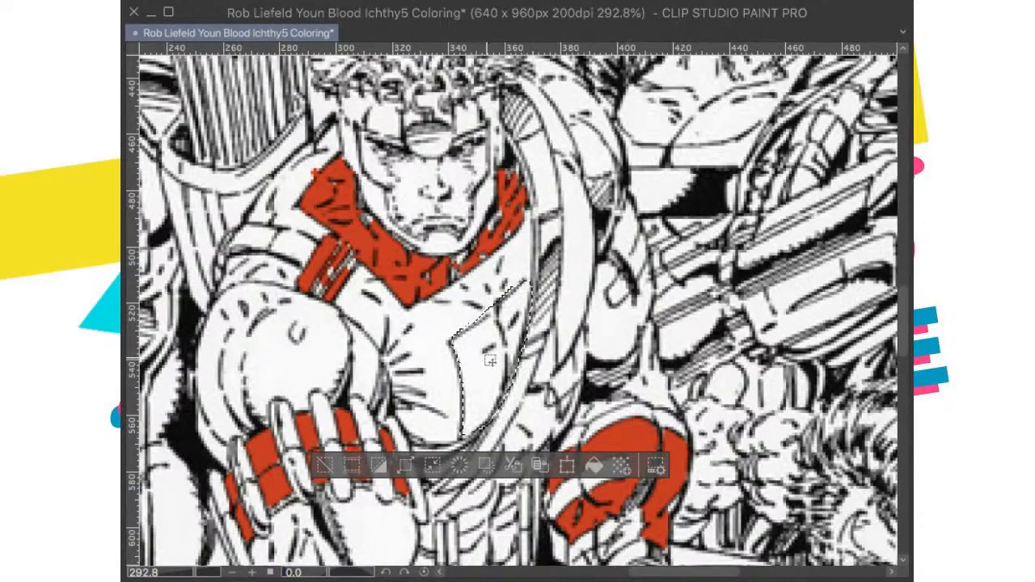
{"action": "scroll", "coordinate": [662, 376], "scroll_direction": "down", "scroll_amount": 10}
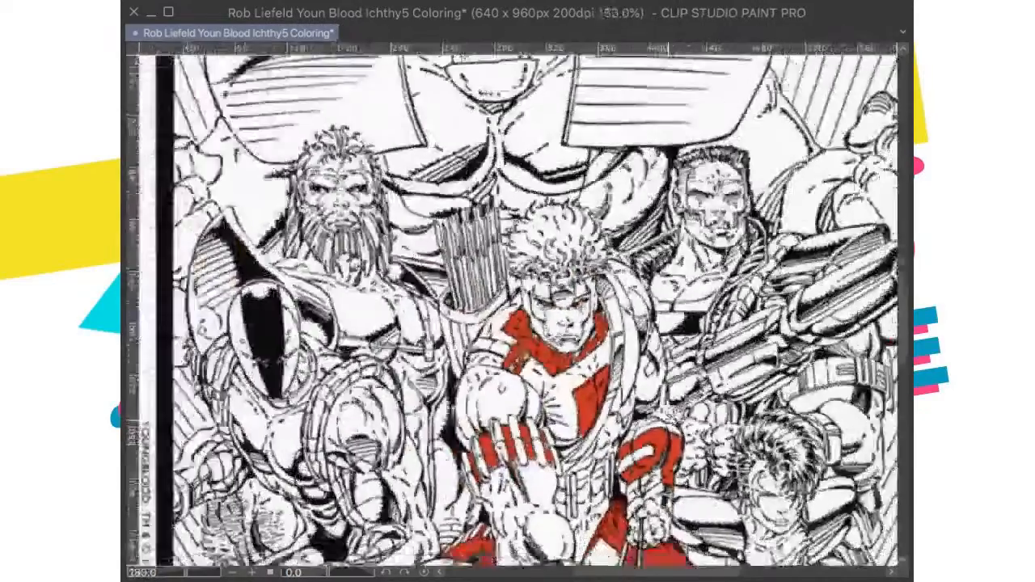
{"action": "left_click_drag", "start_coordinate": [657, 421], "coordinate": [653, 346]}
{"action": "scroll", "coordinate": [648, 344], "scroll_direction": "up", "scroll_amount": 4}
{"action": "scroll", "coordinate": [593, 365], "scroll_direction": "down", "scroll_amount": 3}
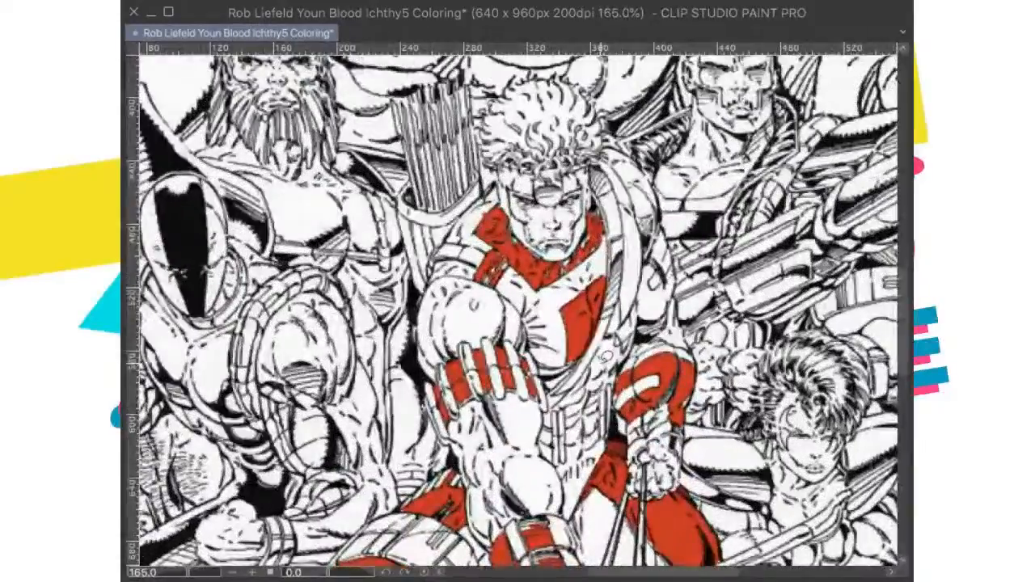
{"action": "scroll", "coordinate": [593, 366], "scroll_direction": "up", "scroll_amount": 6}
{"action": "scroll", "coordinate": [592, 364], "scroll_direction": "down", "scroll_amount": 4}
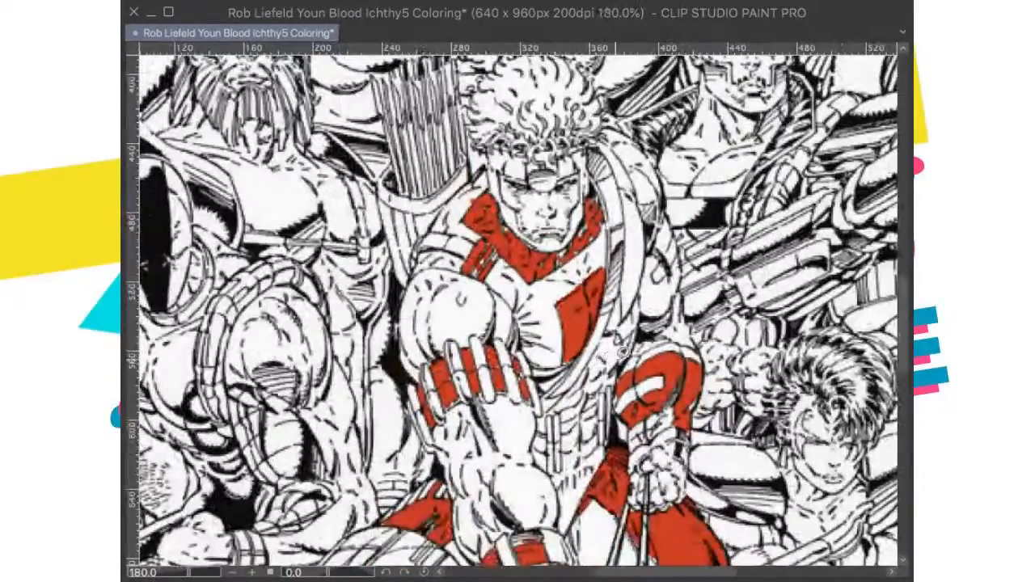
{"action": "scroll", "coordinate": [592, 365], "scroll_direction": "up", "scroll_amount": 3}
{"action": "scroll", "coordinate": [566, 307], "scroll_direction": "up", "scroll_amount": 1}
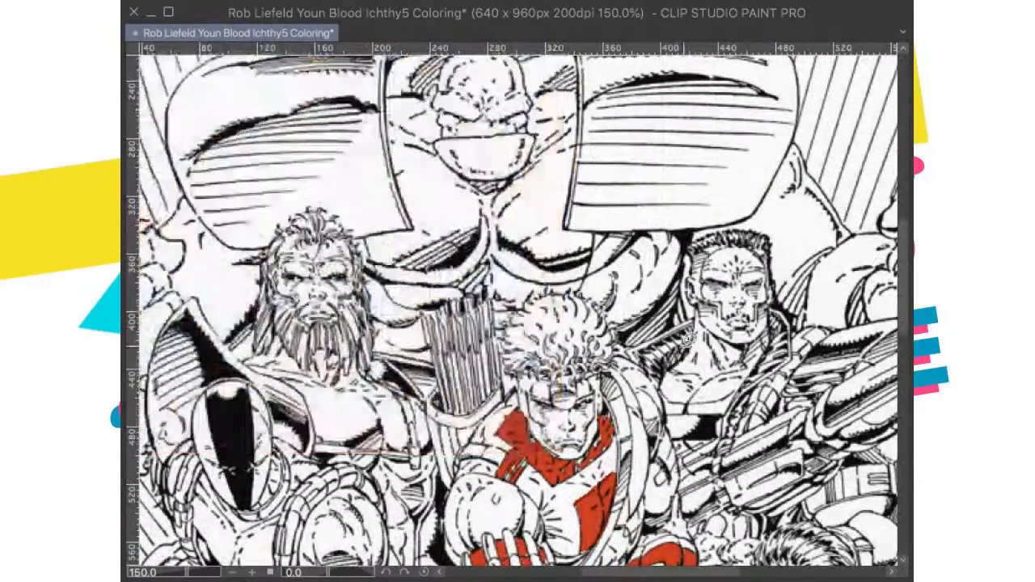
Step: Fill the archer's face mask around the forehead and temples with red and compare it with the colored cover
{"action": "scroll", "coordinate": [510, 453], "scroll_direction": "up", "scroll_amount": 4}
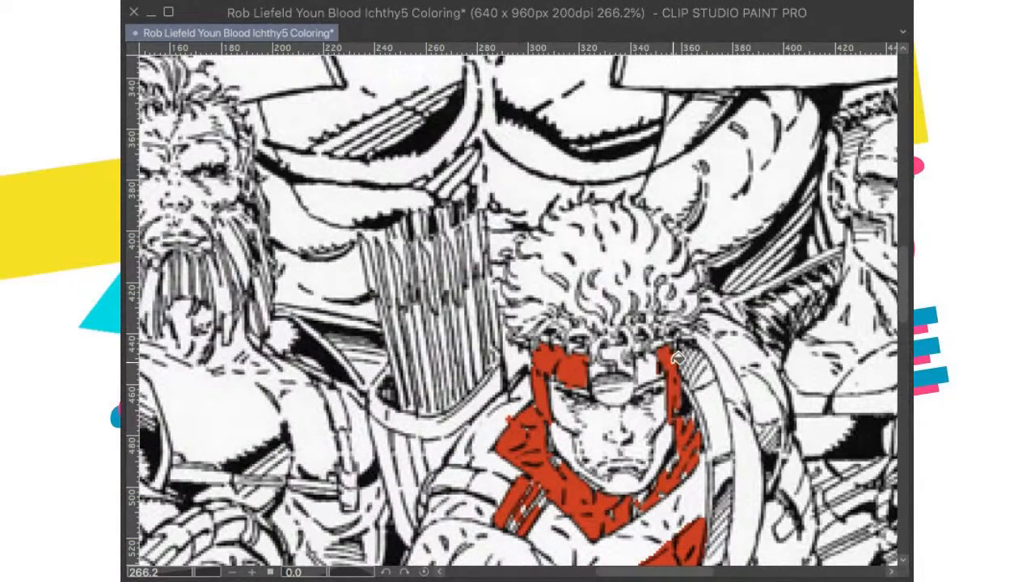
{"action": "scroll", "coordinate": [648, 369], "scroll_direction": "down", "scroll_amount": 5}
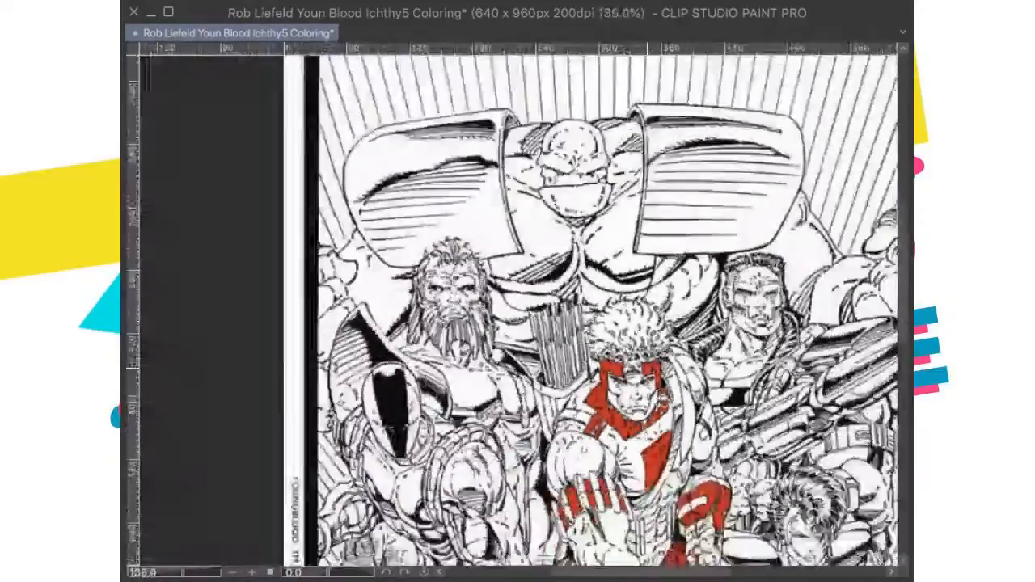
{"action": "scroll", "coordinate": [634, 258], "scroll_direction": "down", "scroll_amount": 1}
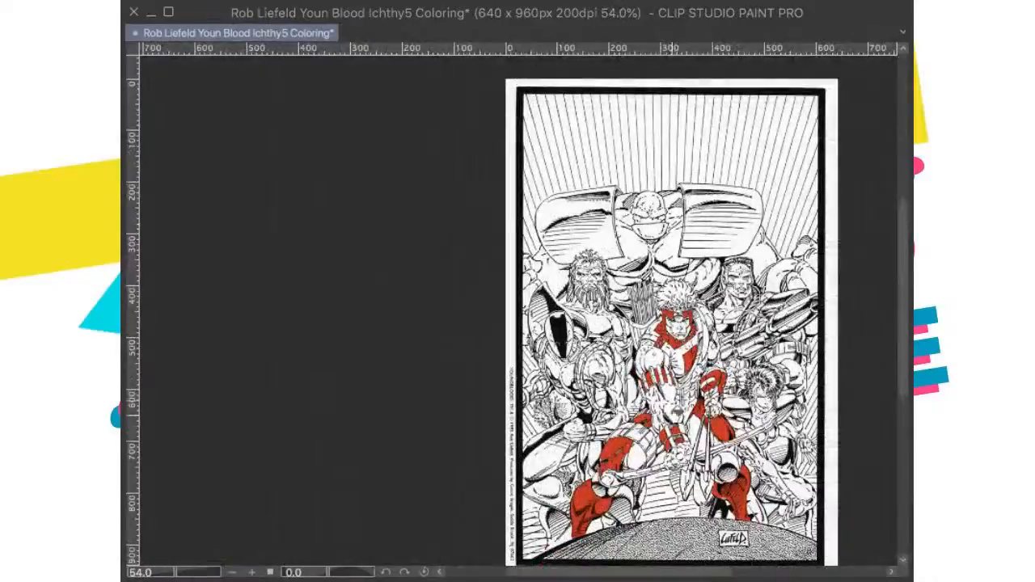
{"action": "scroll", "coordinate": [708, 396], "scroll_direction": "up", "scroll_amount": 3}
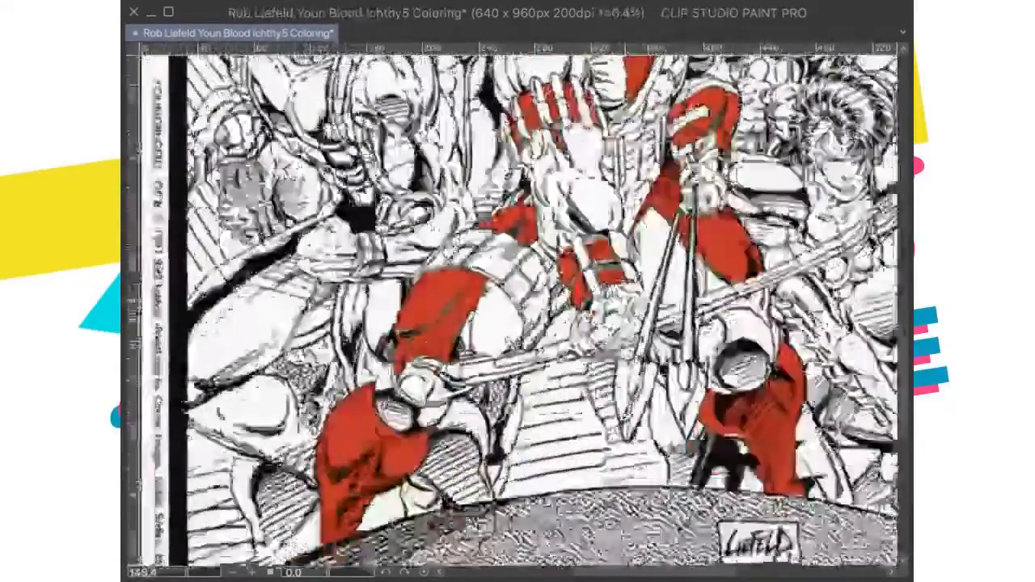
{"action": "scroll", "coordinate": [588, 404], "scroll_direction": "down", "scroll_amount": 3}
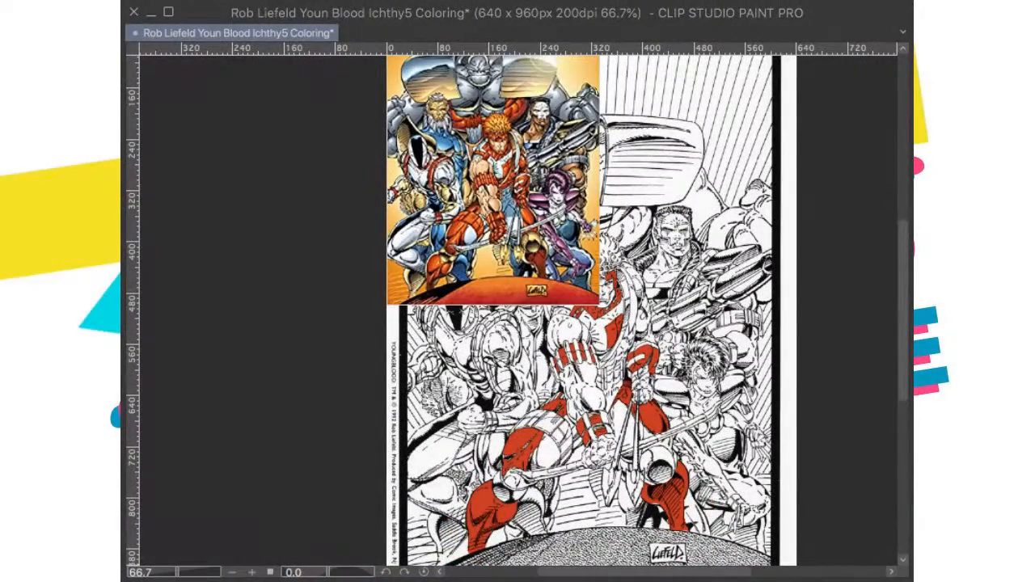
Step: Fill the upper arc of the hooded figure's segmented shoulder band with red, undoing and repeating the first fill
{"action": "scroll", "coordinate": [550, 361], "scroll_direction": "up", "scroll_amount": 4}
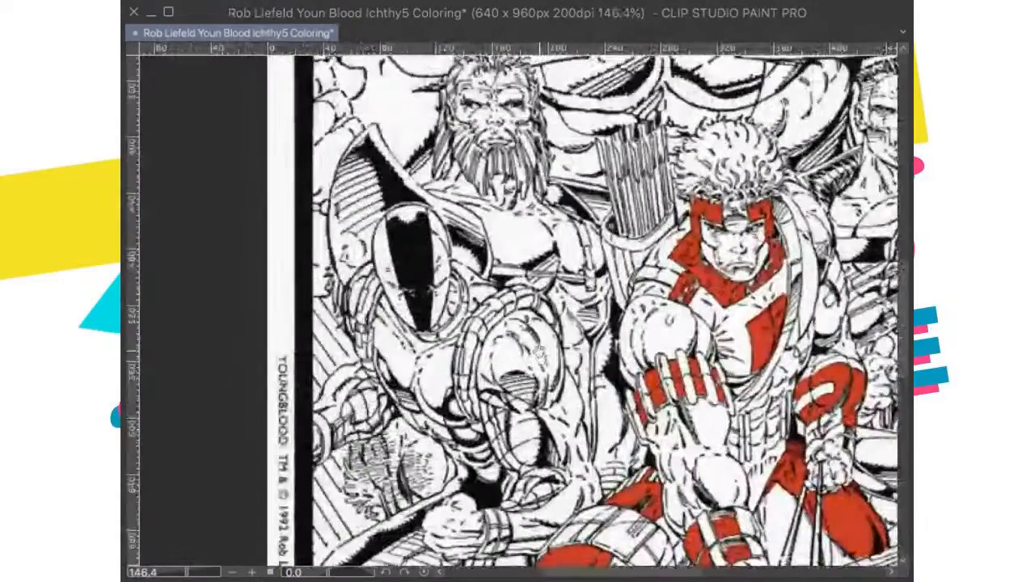
{"action": "mouse_move", "coordinate": [566, 314]}
{"action": "left_mouse_down"}
{"action": "mouse_move", "coordinate": [504, 301]}
{"action": "mouse_move", "coordinate": [469, 327]}
{"action": "mouse_move", "coordinate": [483, 335]}
{"action": "mouse_move", "coordinate": [469, 363]}
{"action": "mouse_move", "coordinate": [461, 343]}
{"action": "left_mouse_up"}
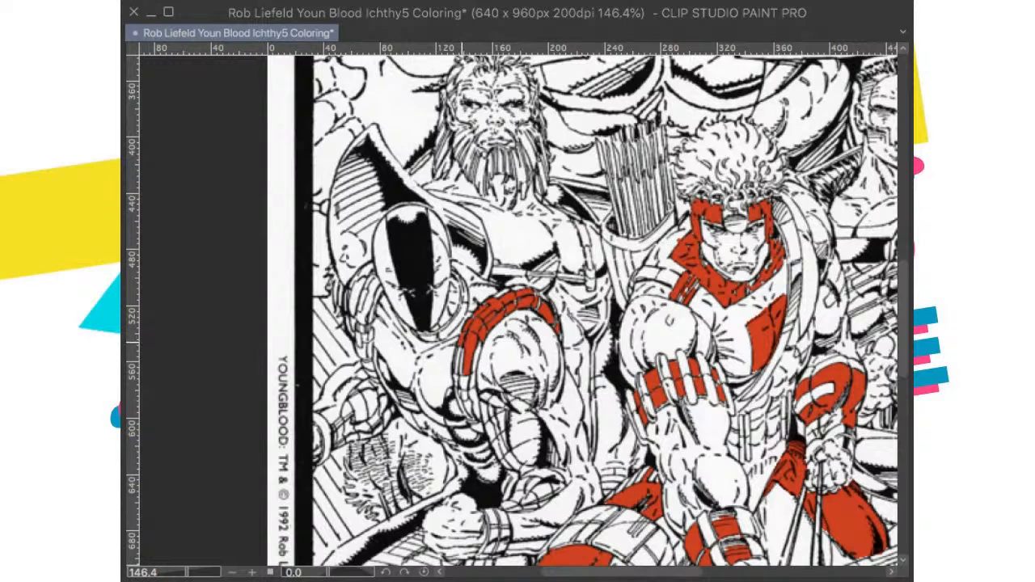
{"action": "key", "text": "ctrl+z"}
{"action": "mouse_move", "coordinate": [478, 344]}
{"action": "left_mouse_down"}
{"action": "mouse_move", "coordinate": [469, 368]}
{"action": "mouse_move", "coordinate": [475, 325]}
{"action": "mouse_move", "coordinate": [498, 304]}
{"action": "mouse_move", "coordinate": [490, 326]}
{"action": "mouse_move", "coordinate": [501, 320]}
{"action": "mouse_move", "coordinate": [482, 310]}
{"action": "mouse_move", "coordinate": [512, 309]}
{"action": "mouse_move", "coordinate": [528, 301]}
{"action": "mouse_move", "coordinate": [521, 292]}
{"action": "mouse_move", "coordinate": [559, 330]}
{"action": "left_mouse_up"}
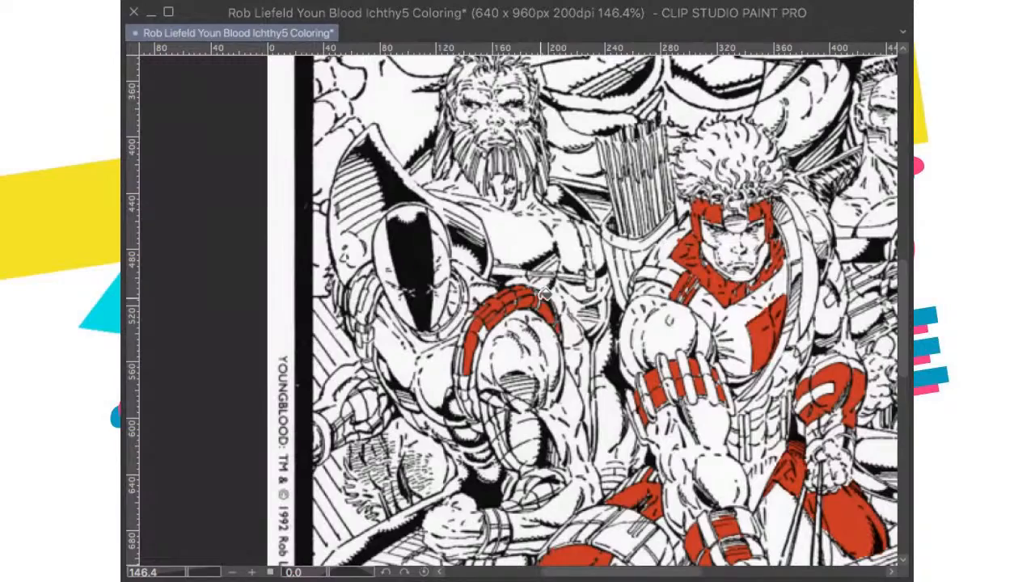
{"action": "scroll", "coordinate": [555, 322], "scroll_direction": "down", "scroll_amount": 1}
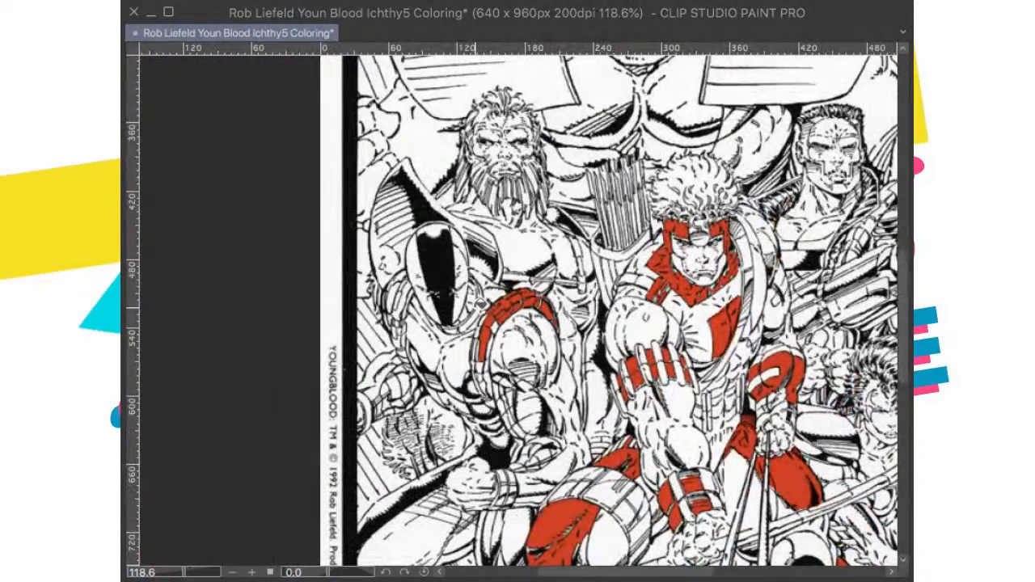
{"action": "scroll", "coordinate": [516, 302], "scroll_direction": "up", "scroll_amount": 1}
{"action": "left_click", "coordinate": [488, 307]}
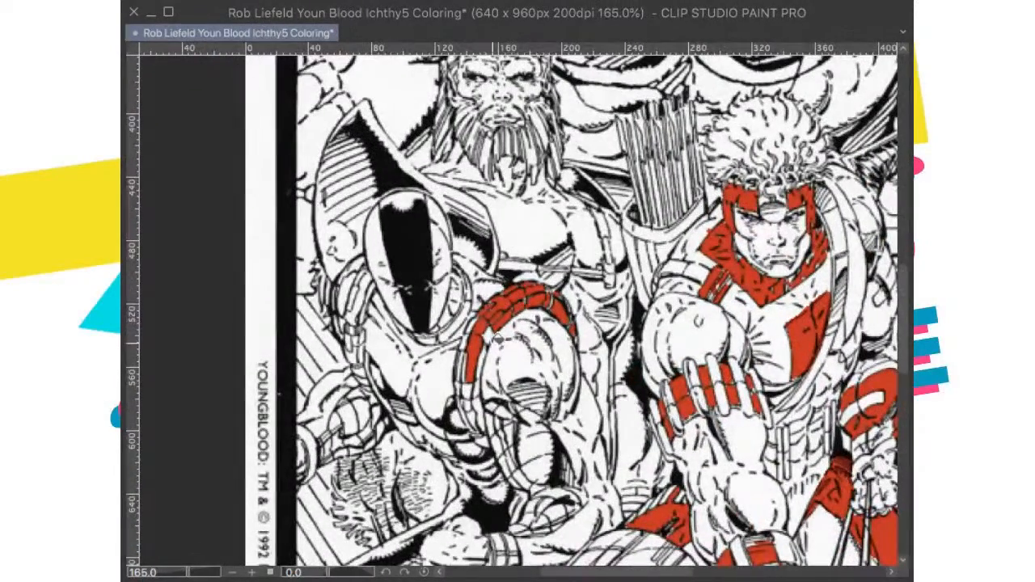
Step: Fill more segments of the same shoulder band with red along its side facing the hooded figure's chest
{"action": "scroll", "coordinate": [609, 319], "scroll_direction": "down", "scroll_amount": 5}
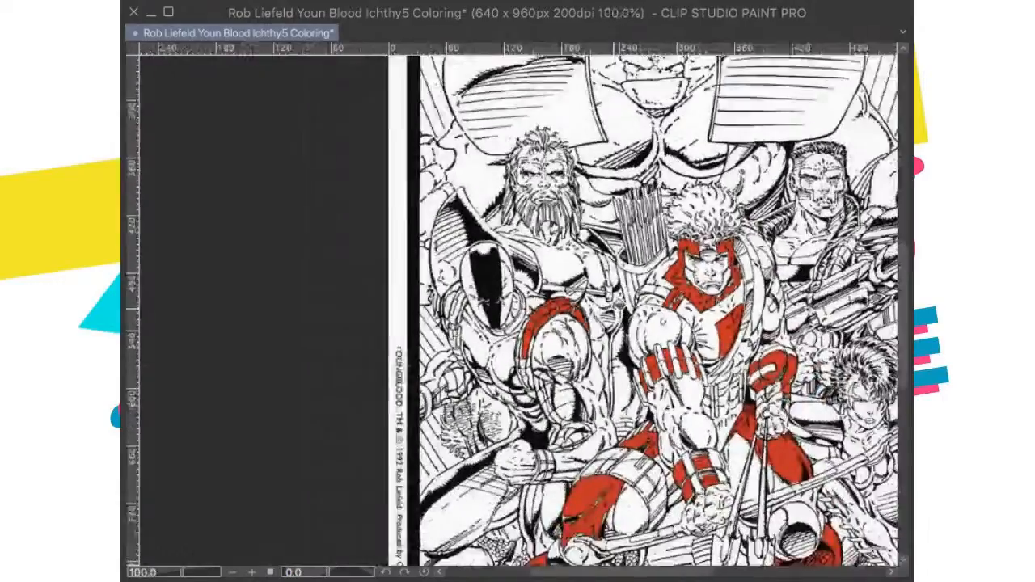
{"action": "scroll", "coordinate": [760, 211], "scroll_direction": "up", "scroll_amount": 1}
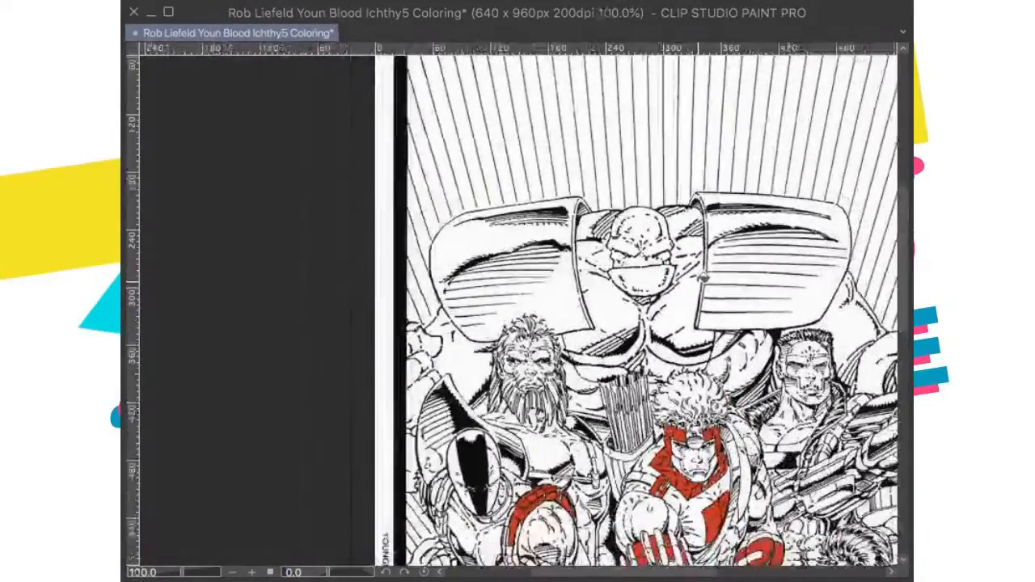
{"action": "scroll", "coordinate": [524, 442], "scroll_direction": "up", "scroll_amount": 4}
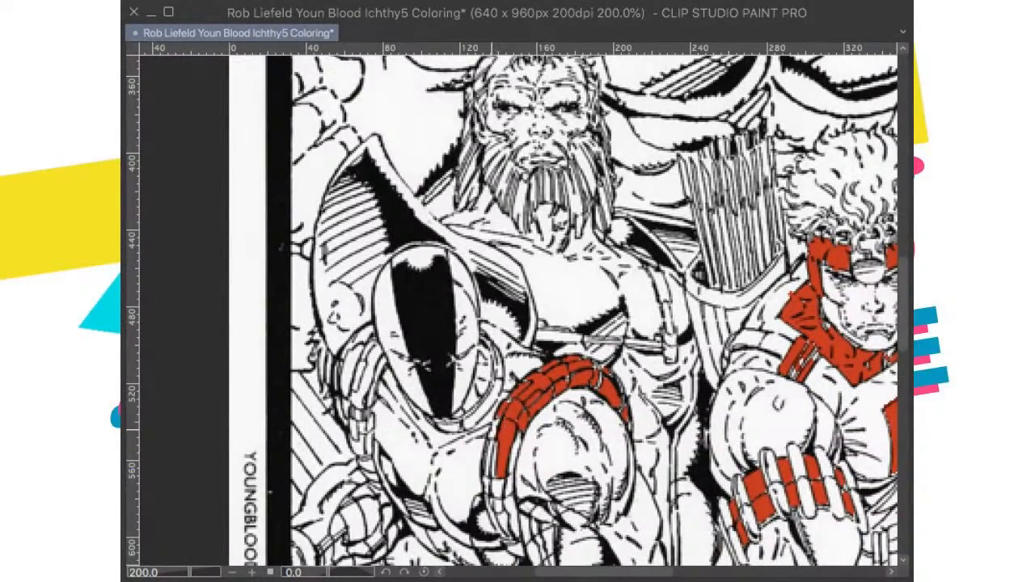
{"action": "scroll", "coordinate": [521, 437], "scroll_direction": "down", "scroll_amount": 3}
{"action": "scroll", "coordinate": [525, 420], "scroll_direction": "up", "scroll_amount": 5}
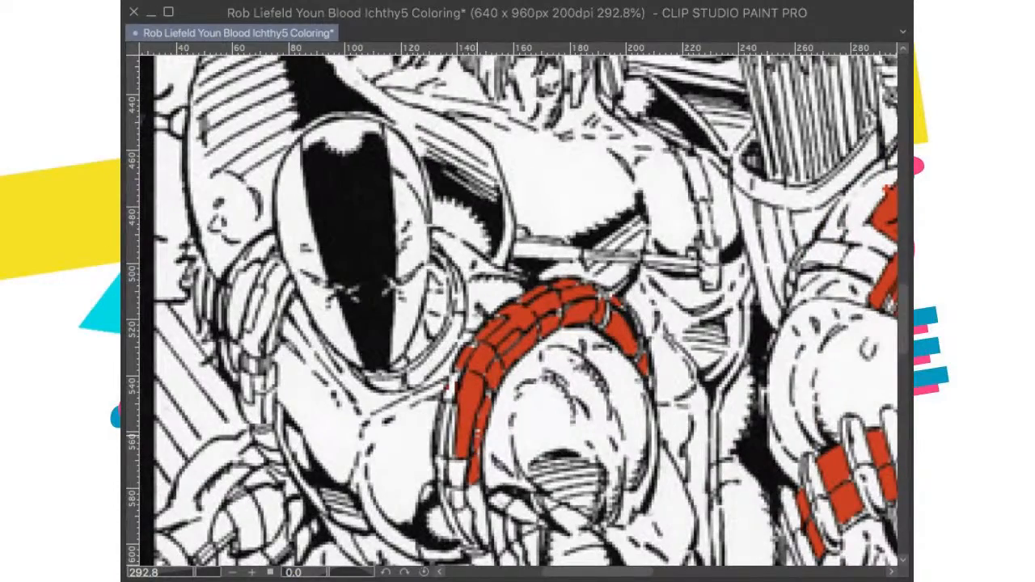
{"action": "scroll", "coordinate": [468, 412], "scroll_direction": "down", "scroll_amount": 4}
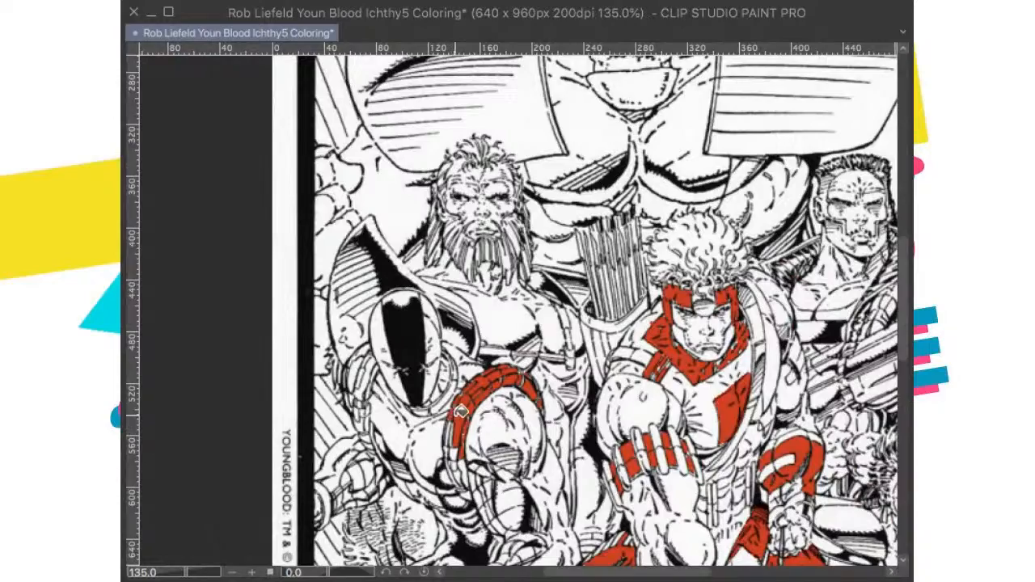
Step: Fill the narrow outer slivers and lowest segments of the hooded figure's shoulder band with red down to the armpit
{"action": "scroll", "coordinate": [460, 412], "scroll_direction": "up", "scroll_amount": 4}
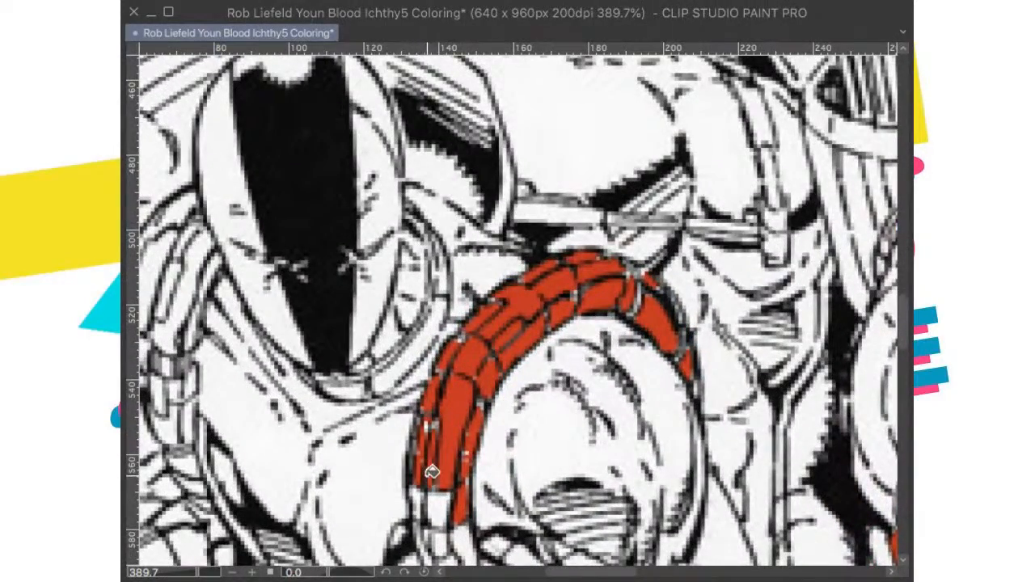
{"action": "scroll", "coordinate": [432, 472], "scroll_direction": "down", "scroll_amount": 3}
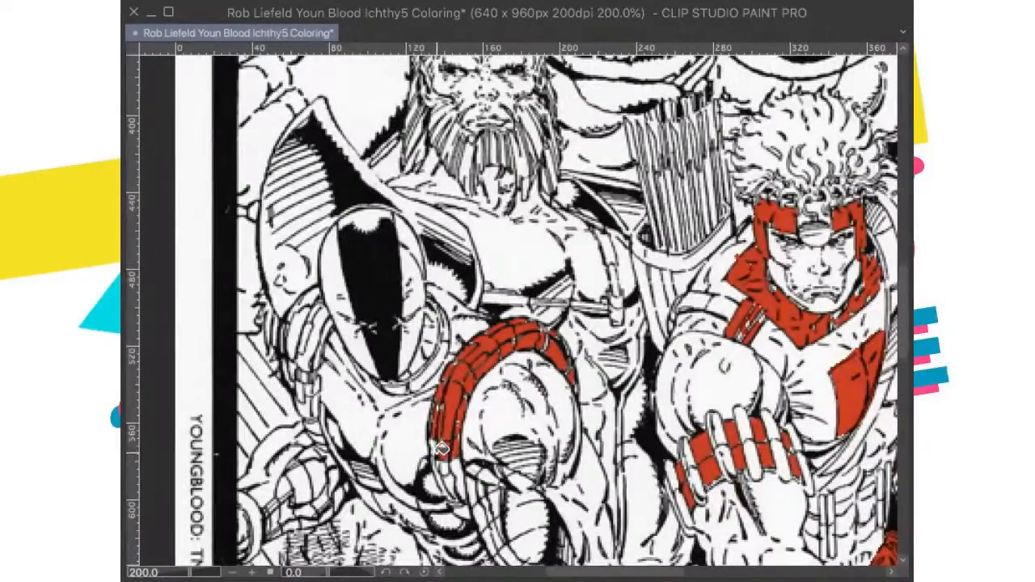
{"action": "scroll", "coordinate": [439, 452], "scroll_direction": "down", "scroll_amount": 2}
{"action": "scroll", "coordinate": [396, 400], "scroll_direction": "up", "scroll_amount": 6}
{"action": "scroll", "coordinate": [396, 400], "scroll_direction": "down", "scroll_amount": 4}
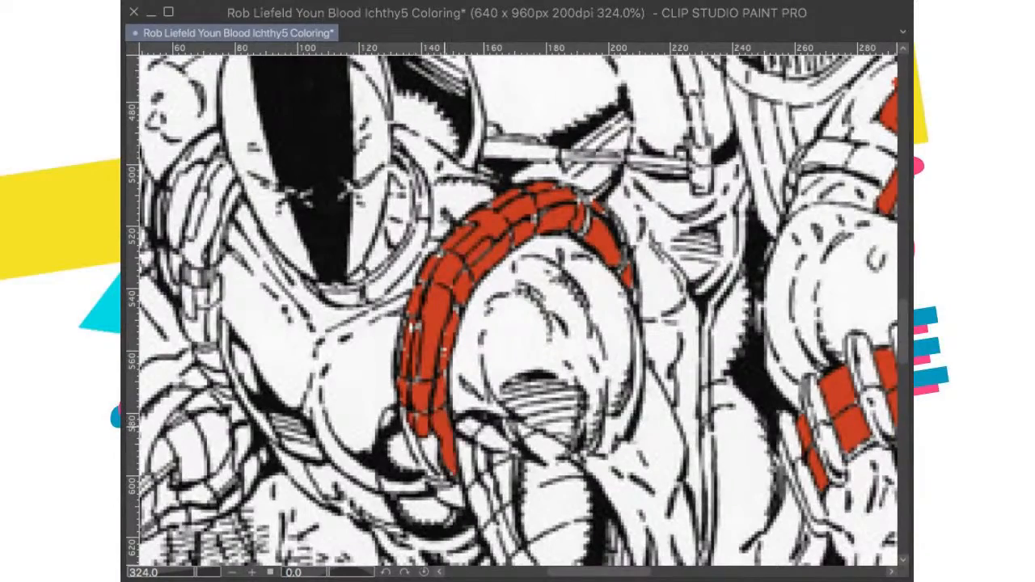
{"action": "scroll", "coordinate": [450, 414], "scroll_direction": "down", "scroll_amount": 3}
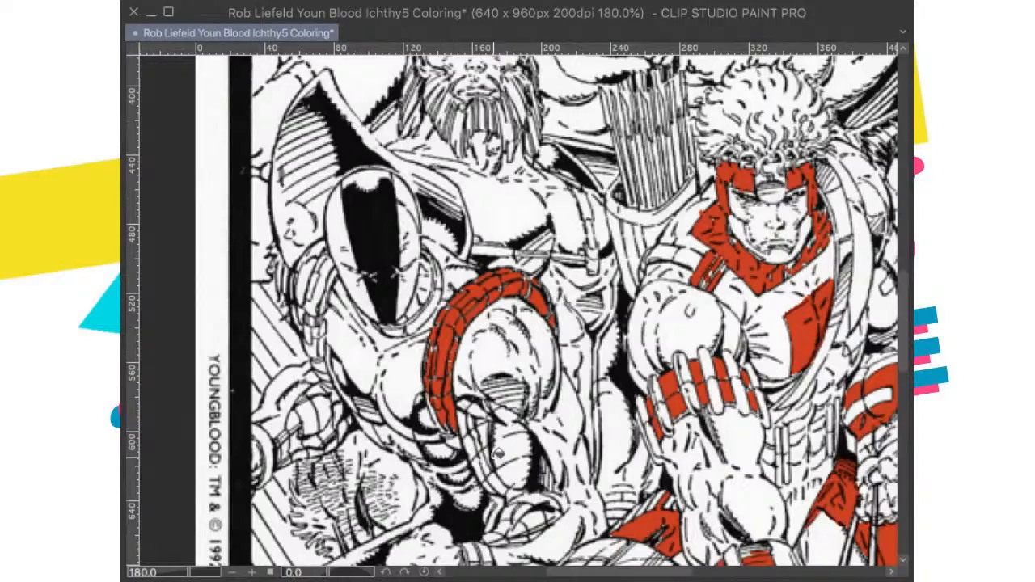
{"action": "scroll", "coordinate": [497, 451], "scroll_direction": "up", "scroll_amount": 6}
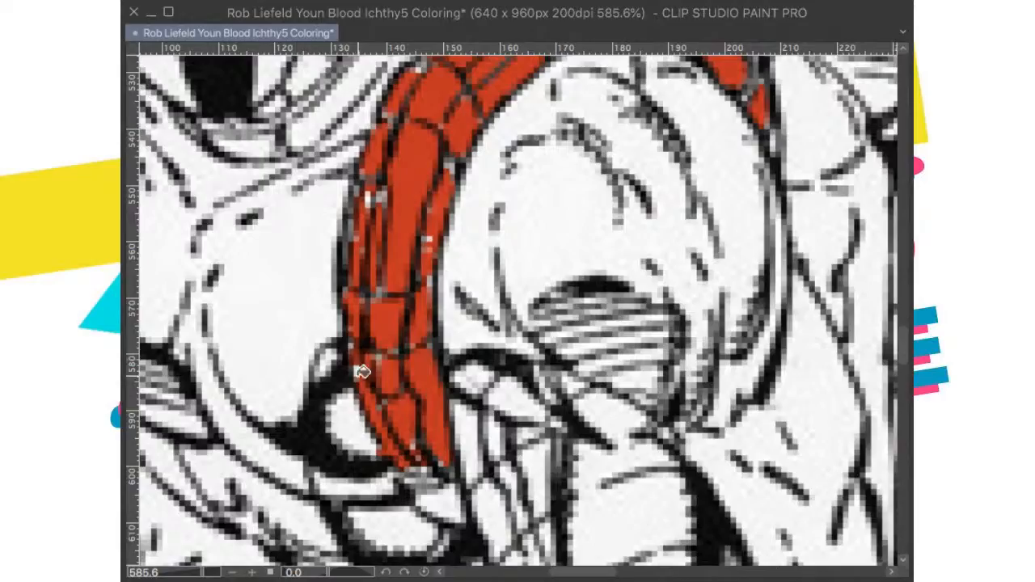
{"action": "scroll", "coordinate": [370, 363], "scroll_direction": "down", "scroll_amount": 7}
Step: Fill the segmented band around the hooded figure's other shoulder with red, down to its lowest segments
{"action": "scroll", "coordinate": [537, 386], "scroll_direction": "down", "scroll_amount": 4}
{"action": "scroll", "coordinate": [538, 386], "scroll_direction": "up", "scroll_amount": 6}
{"action": "scroll", "coordinate": [539, 384], "scroll_direction": "up", "scroll_amount": 3}
{"action": "scroll", "coordinate": [427, 324], "scroll_direction": "up", "scroll_amount": 4}
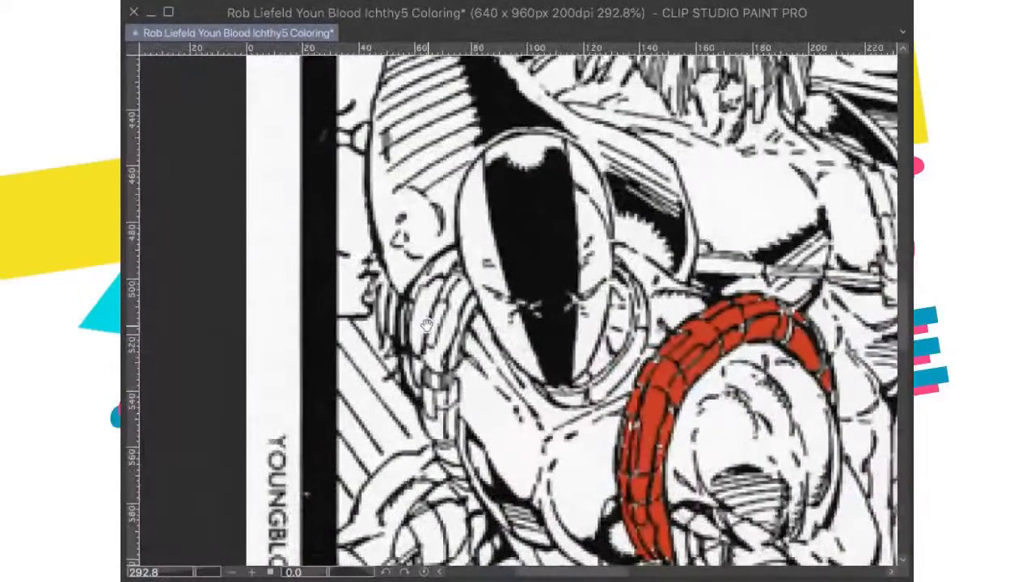
{"action": "left_click", "coordinate": [463, 292]}
{"action": "left_click", "coordinate": [454, 282]}
{"action": "left_click", "coordinate": [435, 318]}
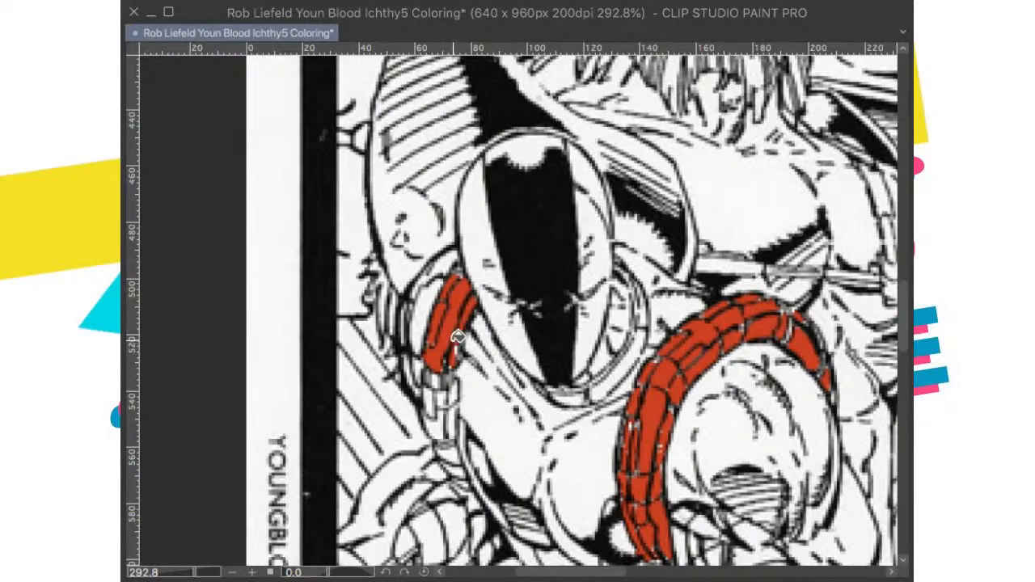
{"action": "scroll", "coordinate": [457, 337], "scroll_direction": "down", "scroll_amount": 3}
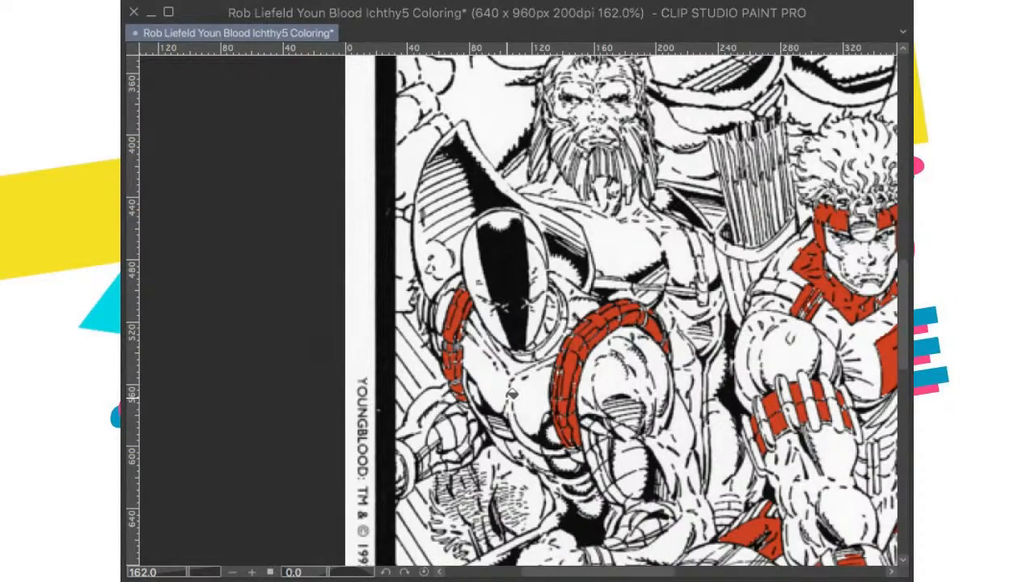
Step: Inspect the red fills on the hooded figure and the archer up close and across the whole page
{"action": "scroll", "coordinate": [512, 395], "scroll_direction": "down", "scroll_amount": 5}
{"action": "left_click_drag", "start_coordinate": [514, 394], "coordinate": [502, 331]}
{"action": "left_click_drag", "start_coordinate": [518, 374], "coordinate": [533, 348]}
{"action": "scroll", "coordinate": [514, 334], "scroll_direction": "up", "scroll_amount": 4}
{"action": "scroll", "coordinate": [537, 376], "scroll_direction": "up", "scroll_amount": 4}
{"action": "scroll", "coordinate": [619, 243], "scroll_direction": "down", "scroll_amount": 4}
{"action": "left_click_drag", "start_coordinate": [619, 243], "coordinate": [585, 337]}
{"action": "scroll", "coordinate": [586, 337], "scroll_direction": "down", "scroll_amount": 1}
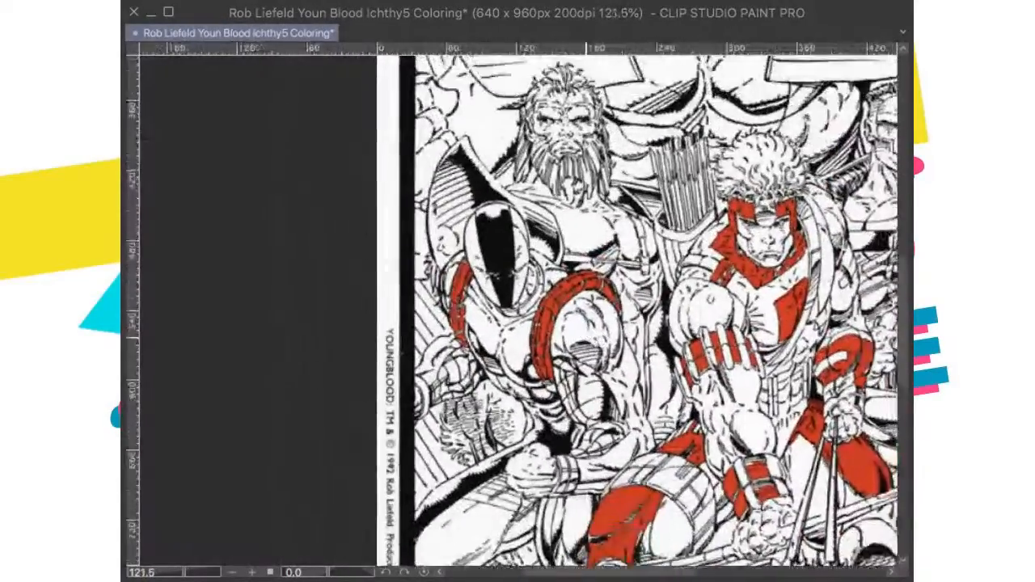
{"action": "scroll", "coordinate": [585, 337], "scroll_direction": "down", "scroll_amount": 4}
{"action": "left_click_drag", "start_coordinate": [639, 262], "coordinate": [559, 338]}
{"action": "scroll", "coordinate": [547, 338], "scroll_direction": "down", "scroll_amount": 2}
{"action": "scroll", "coordinate": [557, 368], "scroll_direction": "up", "scroll_amount": 3}
{"action": "scroll", "coordinate": [560, 341], "scroll_direction": "down", "scroll_amount": 3}
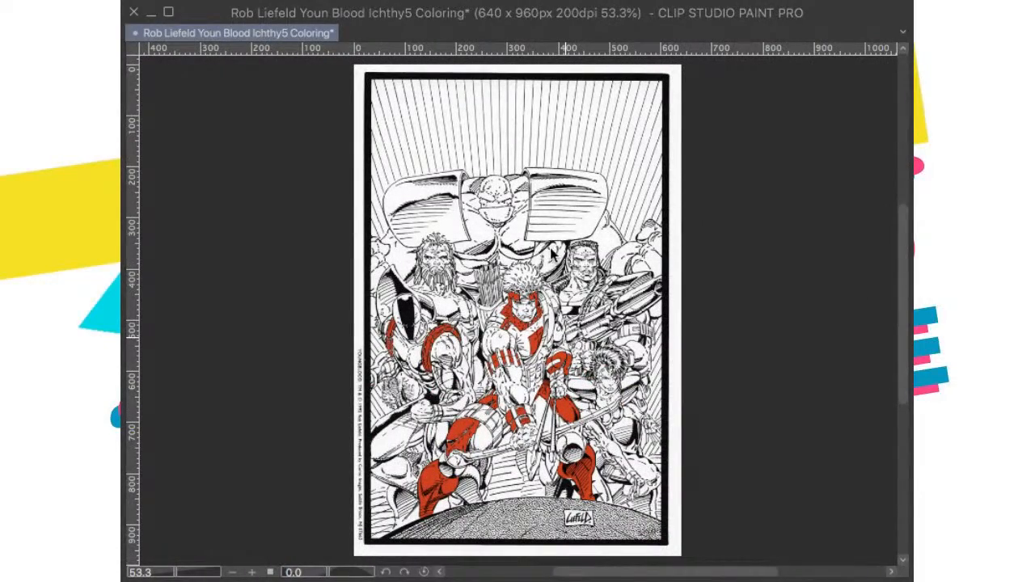
Step: Fill the muscular area between the archer's hair and the short-haired man, and the one between the bearded man and quiver, with red
{"action": "scroll", "coordinate": [554, 253], "scroll_direction": "up", "scroll_amount": 3}
{"action": "scroll", "coordinate": [553, 253], "scroll_direction": "up", "scroll_amount": 1}
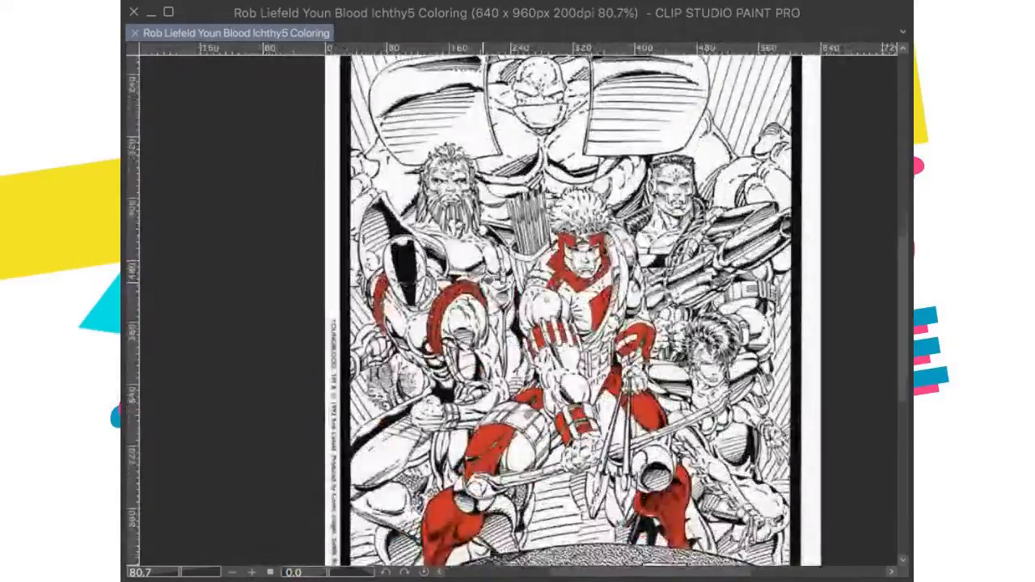
{"action": "left_click_drag", "start_coordinate": [575, 150], "coordinate": [537, 270]}
{"action": "scroll", "coordinate": [546, 287], "scroll_direction": "up", "scroll_amount": 4}
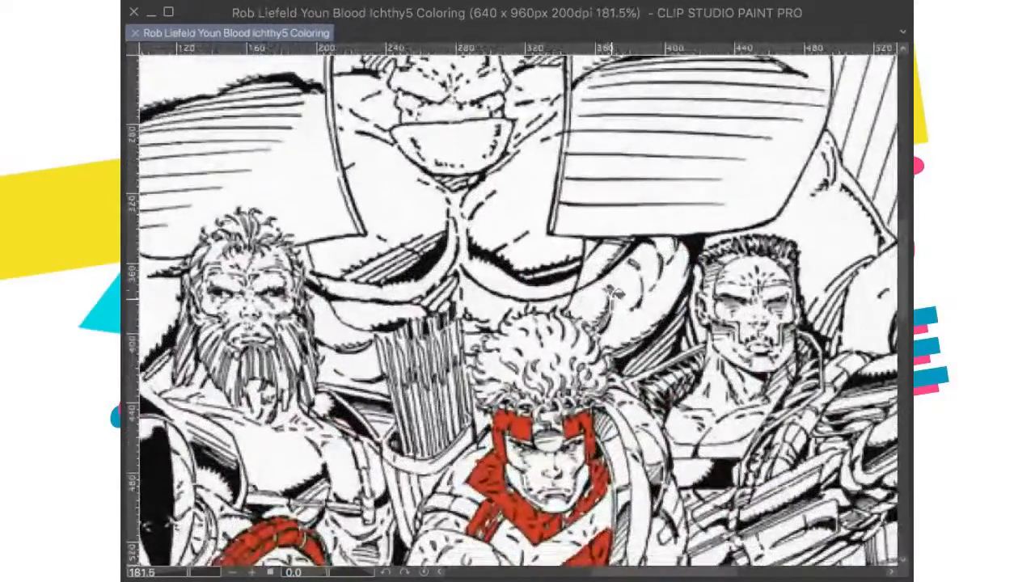
{"action": "left_click", "coordinate": [632, 293]}
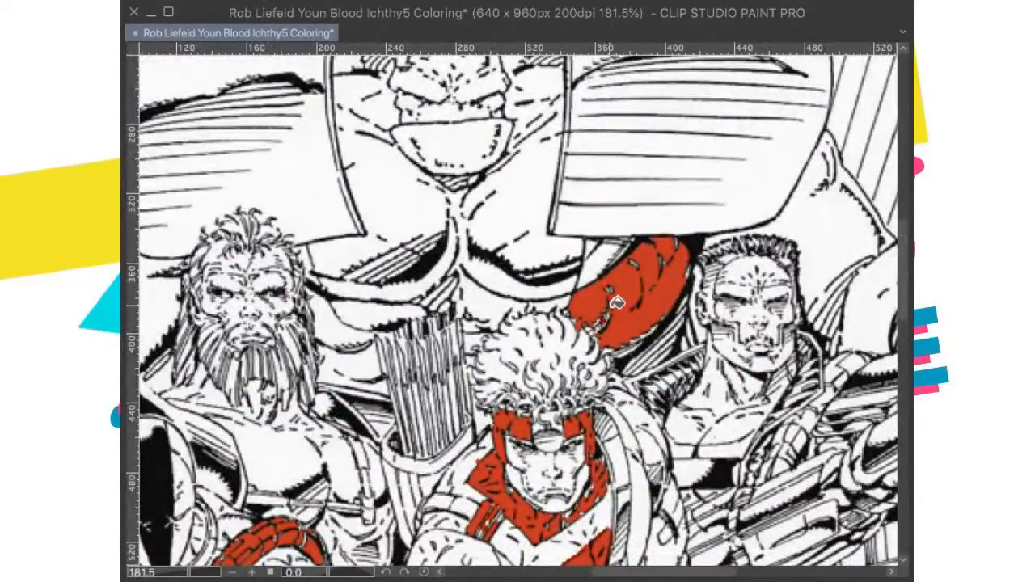
{"action": "scroll", "coordinate": [617, 303], "scroll_direction": "down", "scroll_amount": 3}
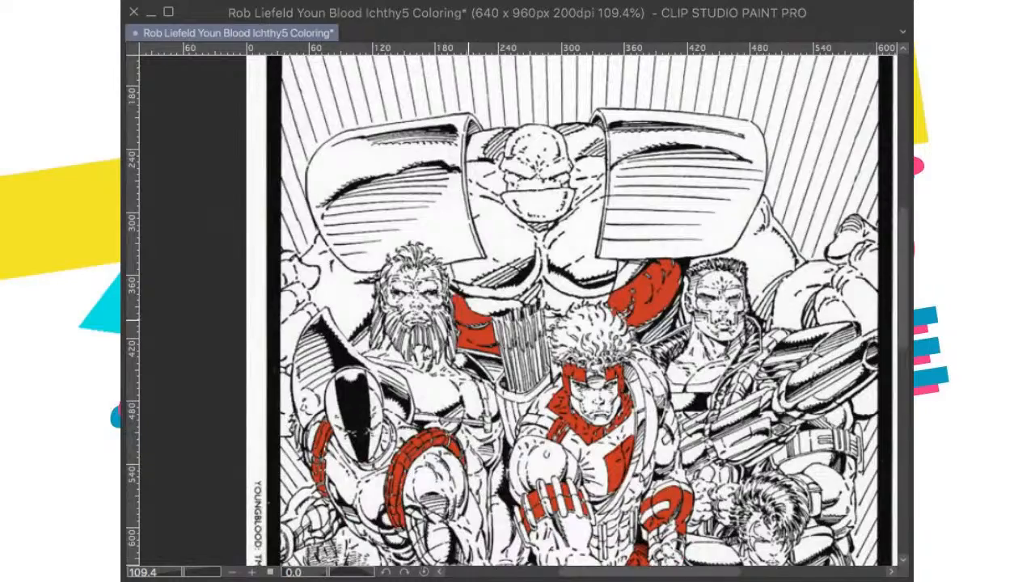
{"action": "scroll", "coordinate": [614, 306], "scroll_direction": "down", "scroll_amount": 2}
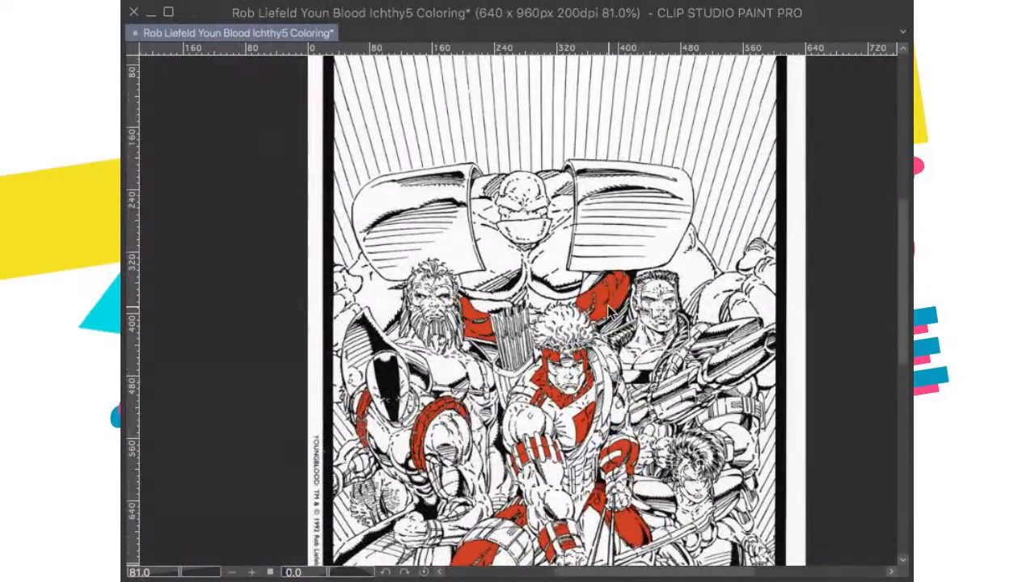
Step: Save the drawing, paste the published colored cover to check its colors, and undo the paste
{"action": "scroll", "coordinate": [611, 311], "scroll_direction": "down", "scroll_amount": 1}
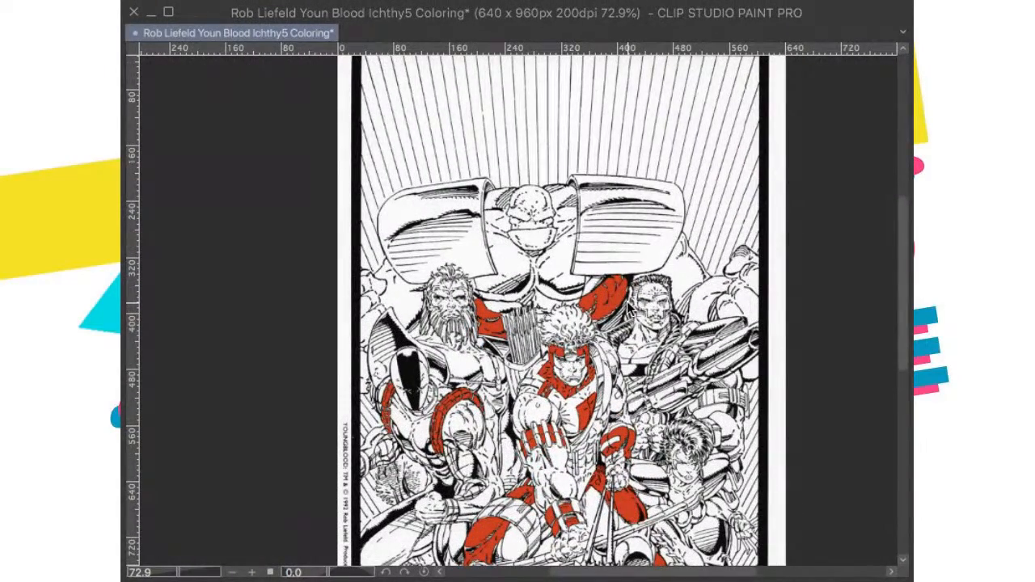
{"action": "key", "text": "ctrl+s"}
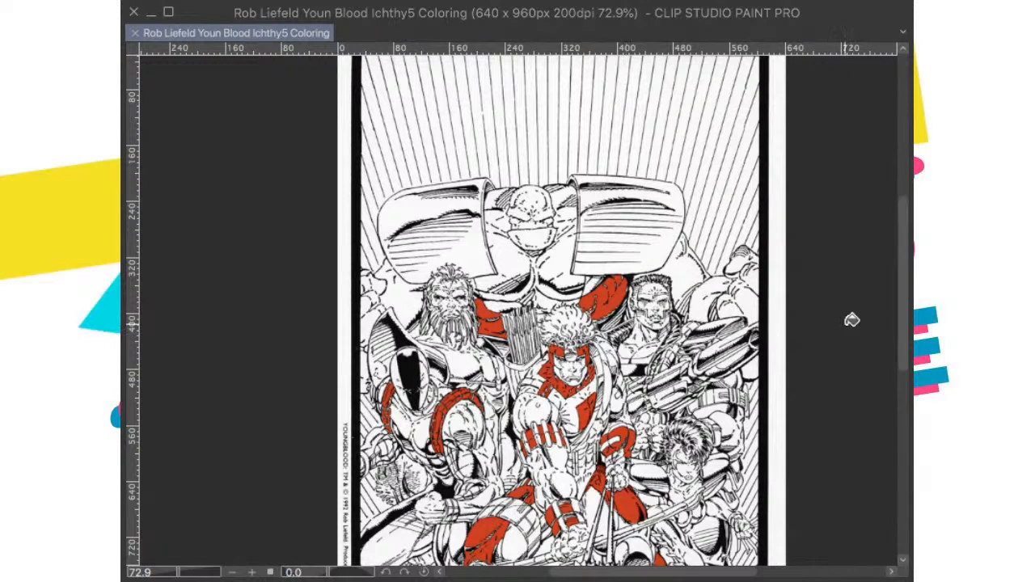
{"action": "key", "text": "ctrl+v"}
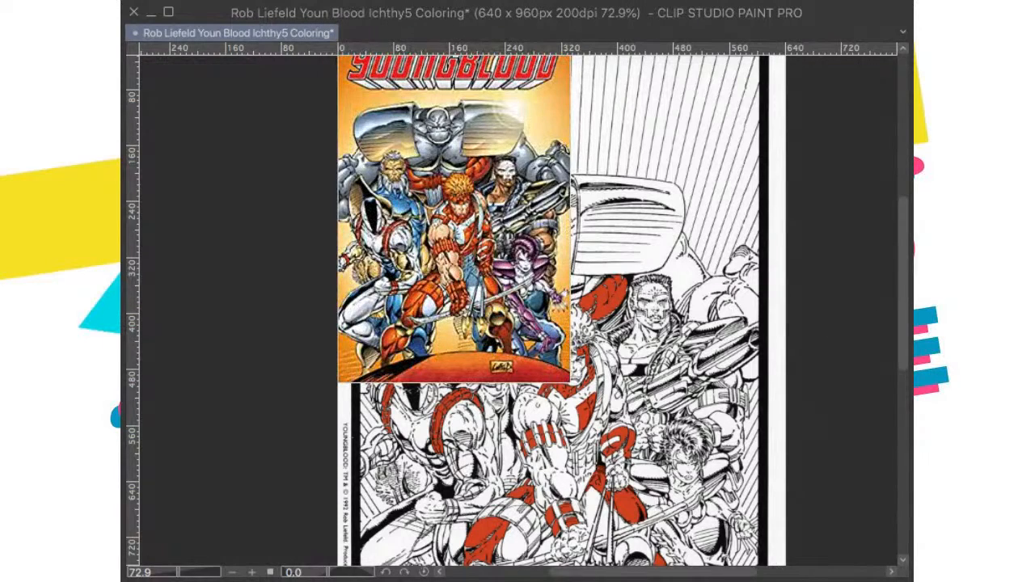
{"action": "key", "text": "ctrl+z"}
Step: Fill the remaining white gaps in the red muscular areas beside the short-haired man and the bearded man's hair with red
{"action": "scroll", "coordinate": [503, 284], "scroll_direction": "up", "scroll_amount": 6}
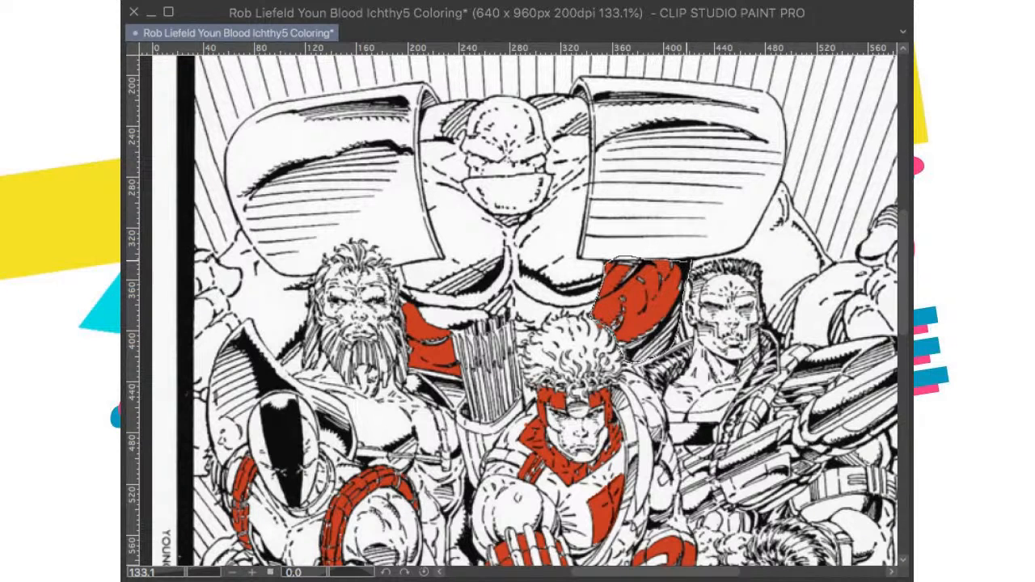
{"action": "left_click_drag", "start_coordinate": [687, 260], "coordinate": [688, 261]}
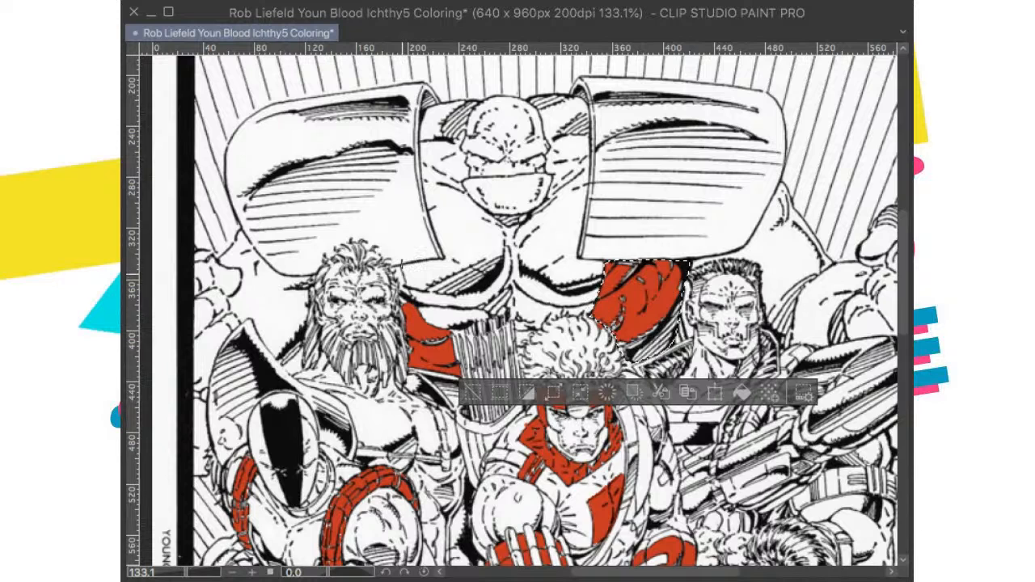
{"action": "left_click_drag", "start_coordinate": [399, 280], "coordinate": [400, 263]}
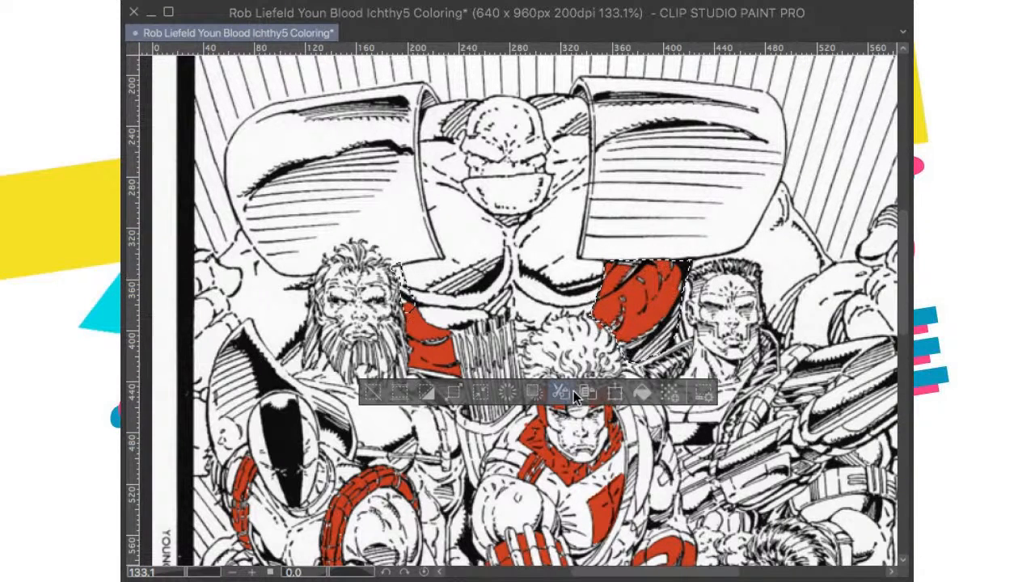
{"action": "left_click", "coordinate": [643, 394]}
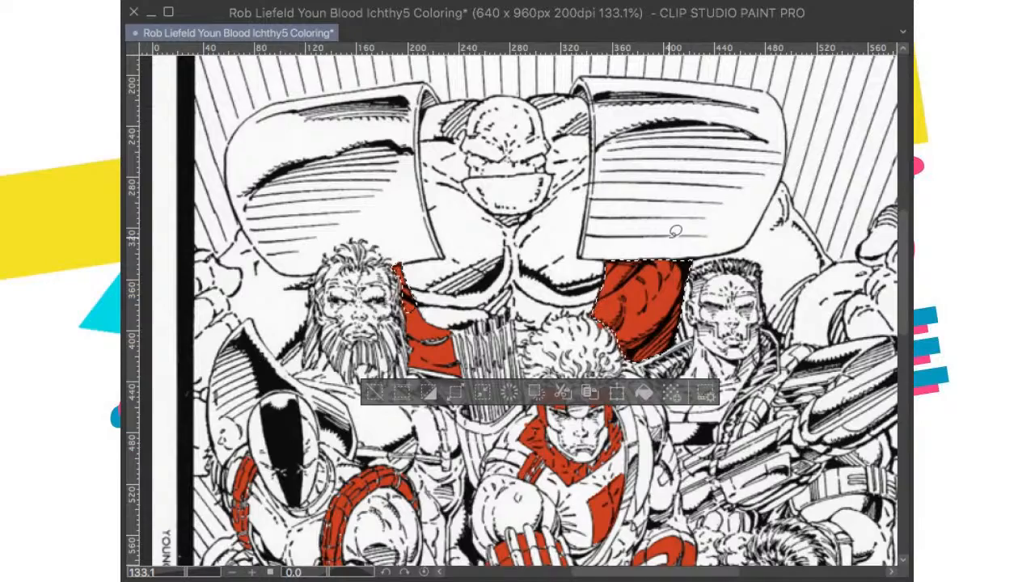
{"action": "scroll", "coordinate": [676, 232], "scroll_direction": "down", "scroll_amount": 5}
{"action": "key", "text": "ctrl+d"}
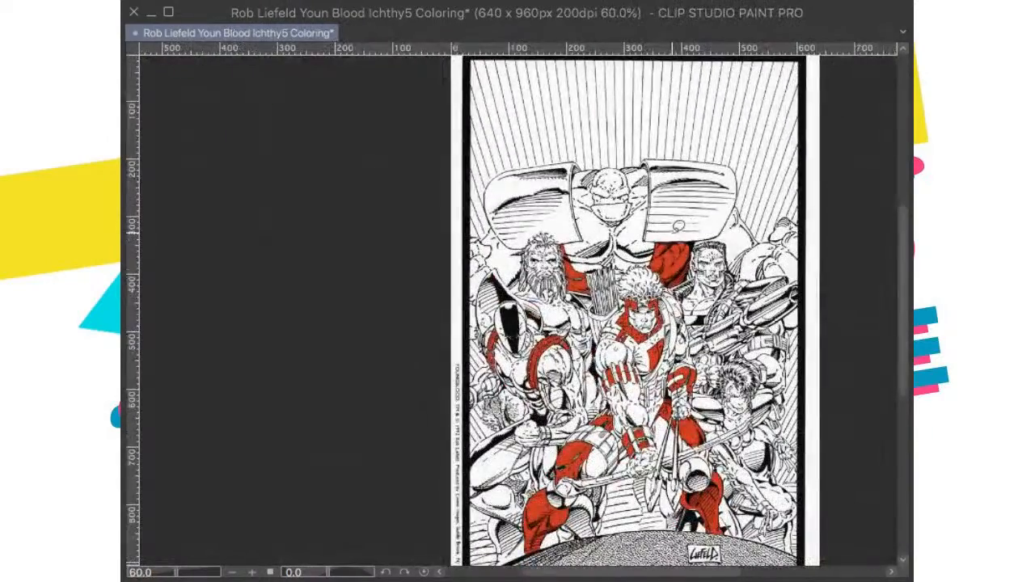
Step: Save the drawing, repeatedly paste the published colored cover to compare its colors, and undo each paste
{"action": "scroll", "coordinate": [678, 226], "scroll_direction": "down", "scroll_amount": 1}
{"action": "key", "text": "ctrl+s"}
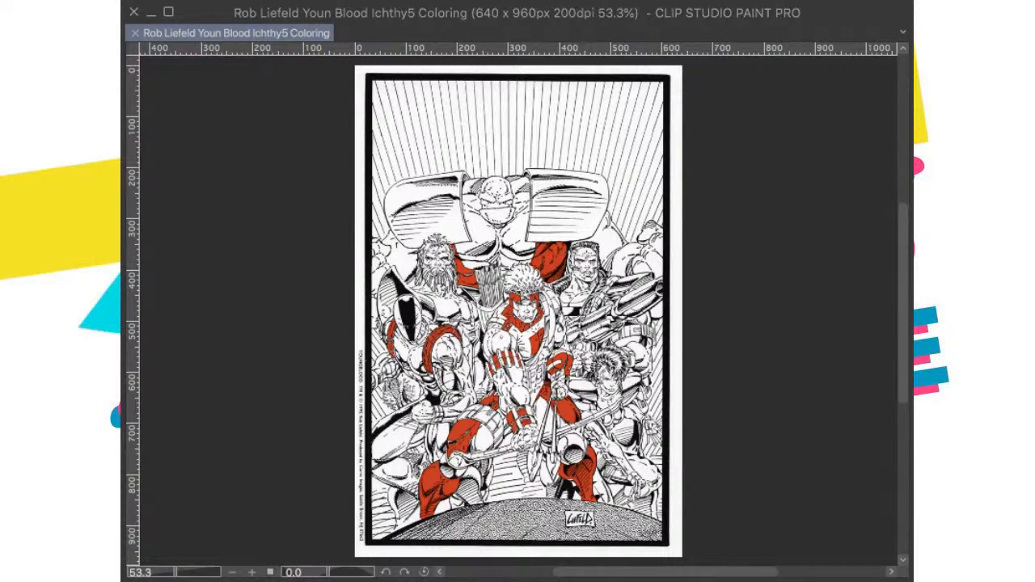
{"action": "key", "text": "ctrl+v"}
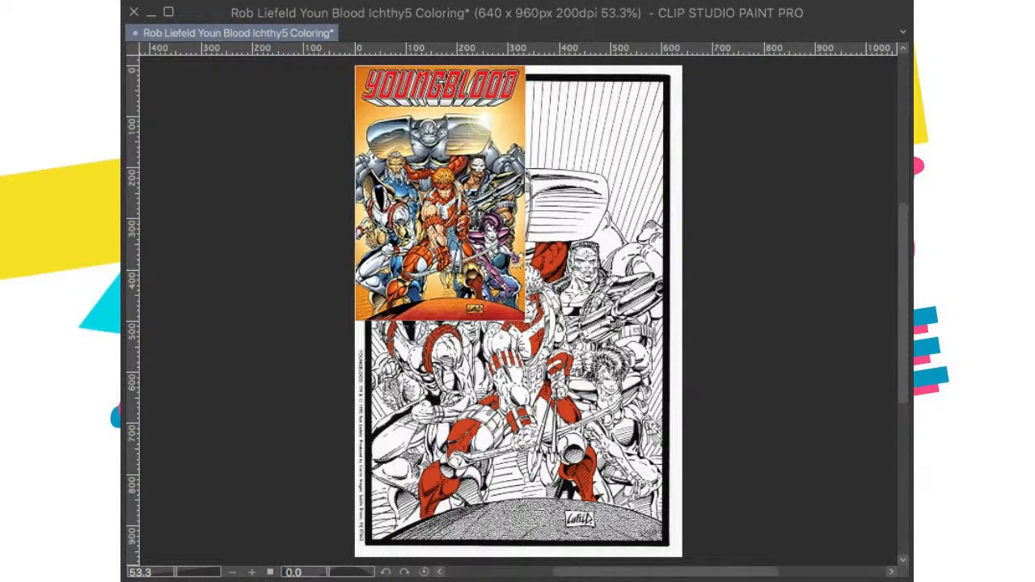
{"action": "key", "text": "ctrl+z"}
{"action": "key", "text": "ctrl+v"}
{"action": "key", "text": "ctrl+z"}
{"action": "key", "text": "ctrl+v"}
{"action": "key", "text": "ctrl+z"}
Step: Fill the archer's upper arm beside the guns with red, from the shoulder strap down to the forearm guard, and save the drawing
{"action": "scroll", "coordinate": [517, 307], "scroll_direction": "up", "scroll_amount": 4}
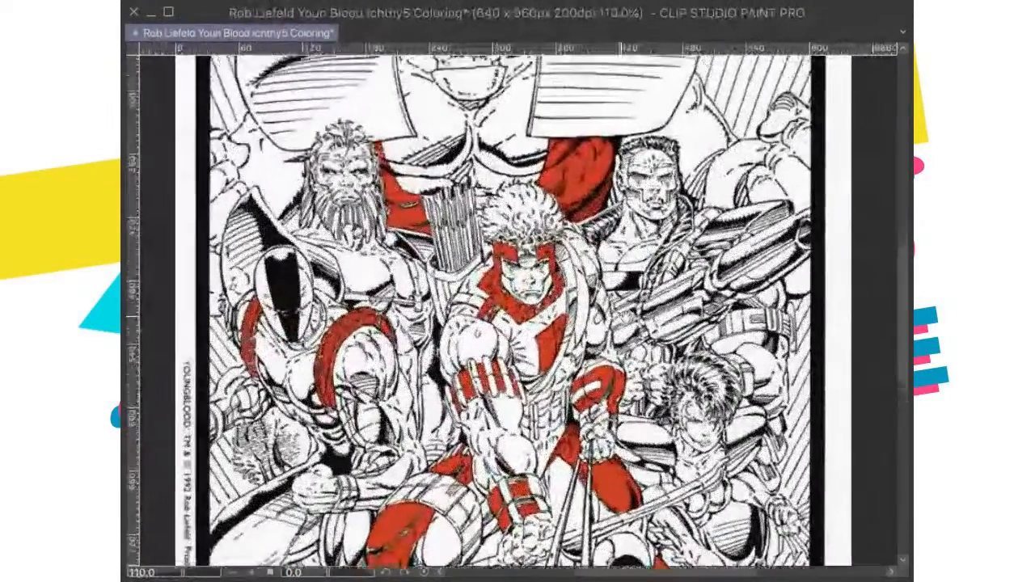
{"action": "scroll", "coordinate": [597, 224], "scroll_direction": "up", "scroll_amount": 5}
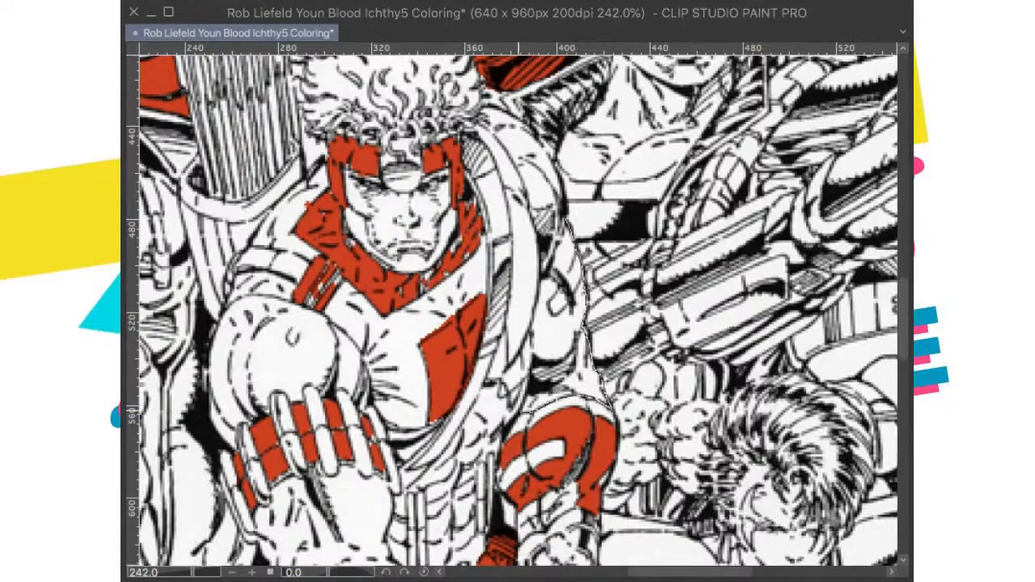
{"action": "left_click_drag", "start_coordinate": [544, 270], "coordinate": [568, 224]}
{"action": "left_click", "coordinate": [667, 442]}
{"action": "left_click", "coordinate": [680, 325]}
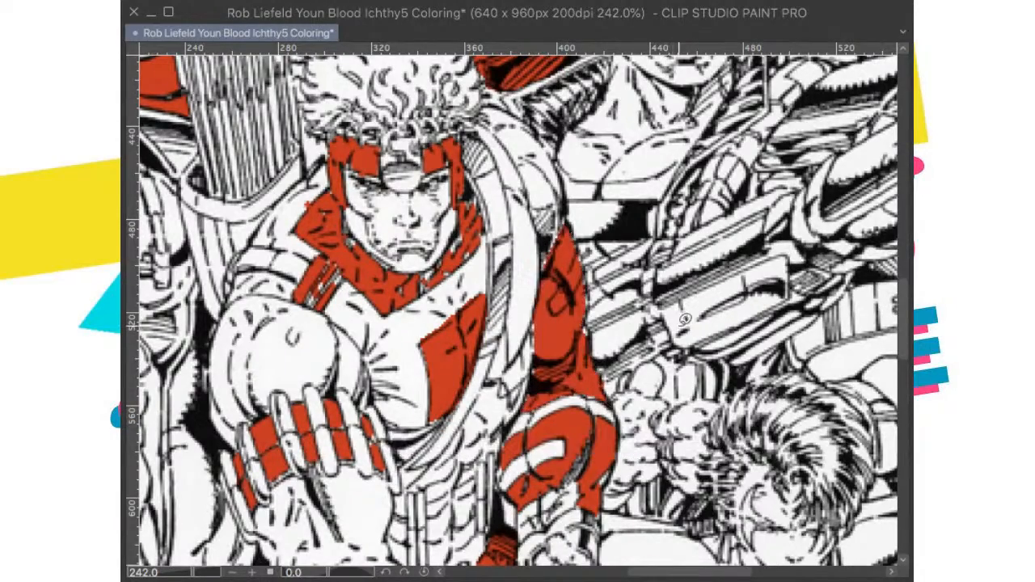
{"action": "scroll", "coordinate": [684, 319], "scroll_direction": "down", "scroll_amount": 4}
{"action": "scroll", "coordinate": [657, 317], "scroll_direction": "up", "scroll_amount": 5}
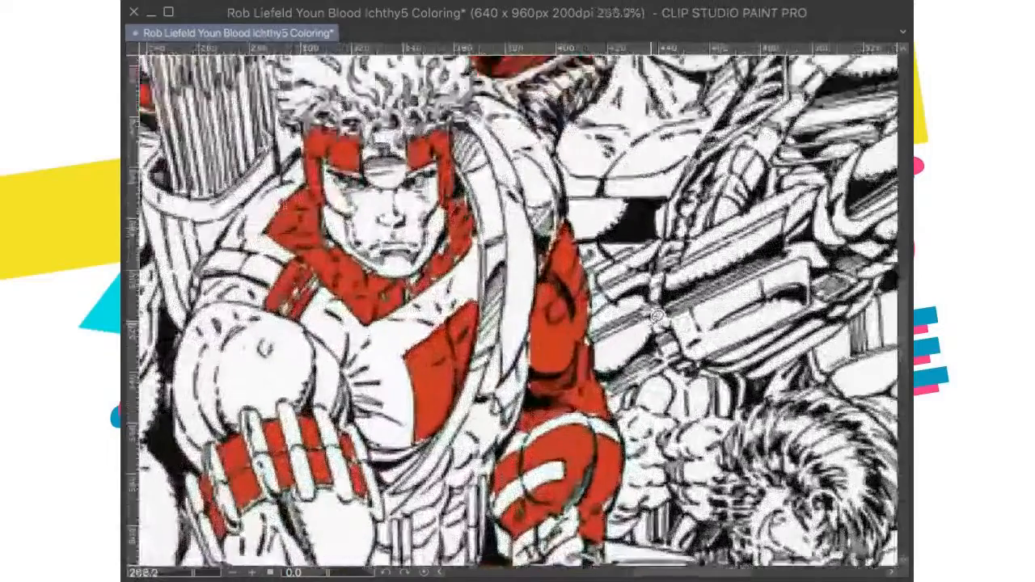
{"action": "mouse_move", "coordinate": [567, 222]}
{"action": "left_mouse_down"}
{"action": "mouse_move", "coordinate": [592, 364]}
{"action": "mouse_move", "coordinate": [526, 368]}
{"action": "mouse_move", "coordinate": [539, 268]}
{"action": "mouse_move", "coordinate": [567, 222]}
{"action": "left_mouse_up"}
{"action": "left_click", "coordinate": [670, 362]}
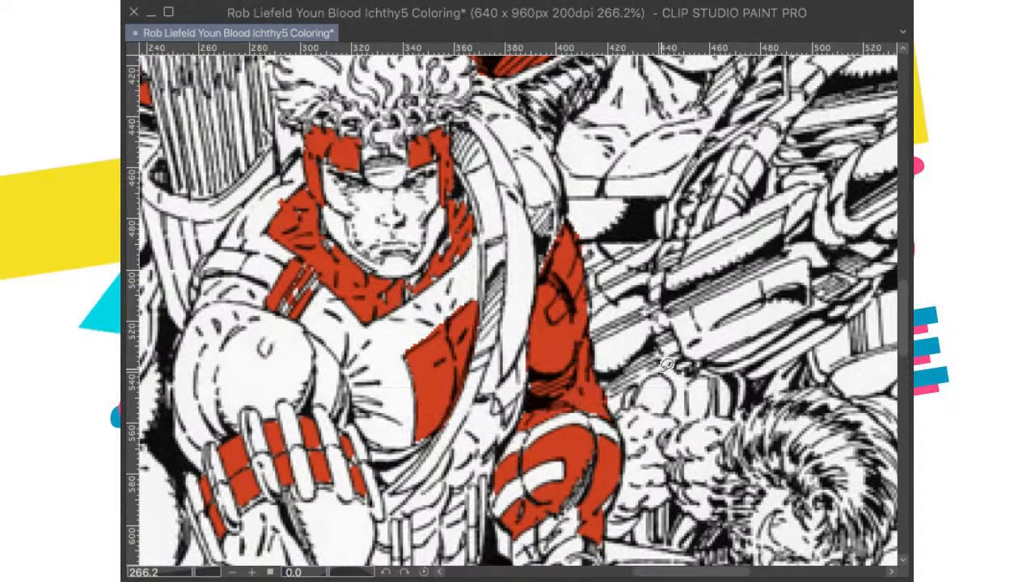
{"action": "mouse_move", "coordinate": [576, 232]}
{"action": "left_mouse_down"}
{"action": "mouse_move", "coordinate": [593, 311]}
{"action": "mouse_move", "coordinate": [576, 323]}
{"action": "mouse_move", "coordinate": [576, 236]}
{"action": "left_mouse_up"}
{"action": "left_click", "coordinate": [695, 311]}
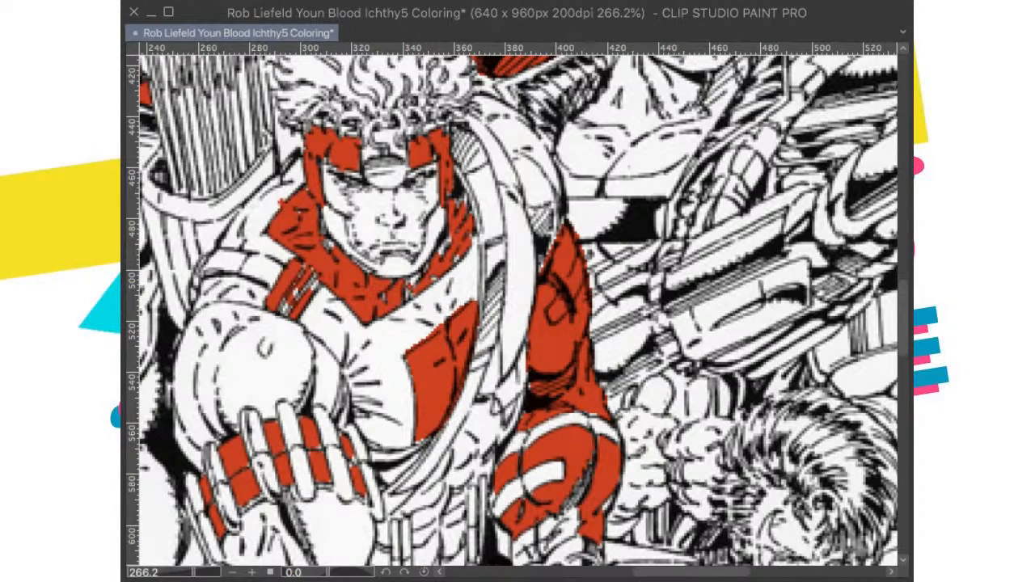
{"action": "key", "text": "ctrl+0"}
{"action": "key", "text": "ctrl+s"}
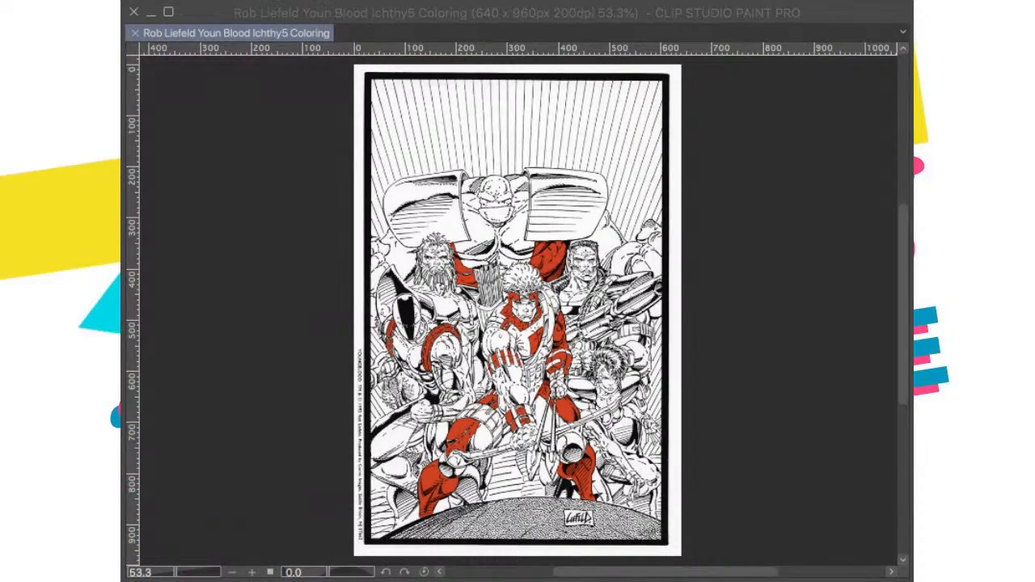
Step: Compare the red fills with the pasted published cover to find remaining red areas, undoing each paste and saving in between
{"action": "mouse_move", "coordinate": [572, 294]}
{"action": "left_mouse_down"}
{"action": "mouse_move", "coordinate": [598, 299]}
{"action": "mouse_move", "coordinate": [613, 232]}
{"action": "mouse_move", "coordinate": [589, 242]}
{"action": "mouse_move", "coordinate": [580, 301]}
{"action": "left_mouse_up"}
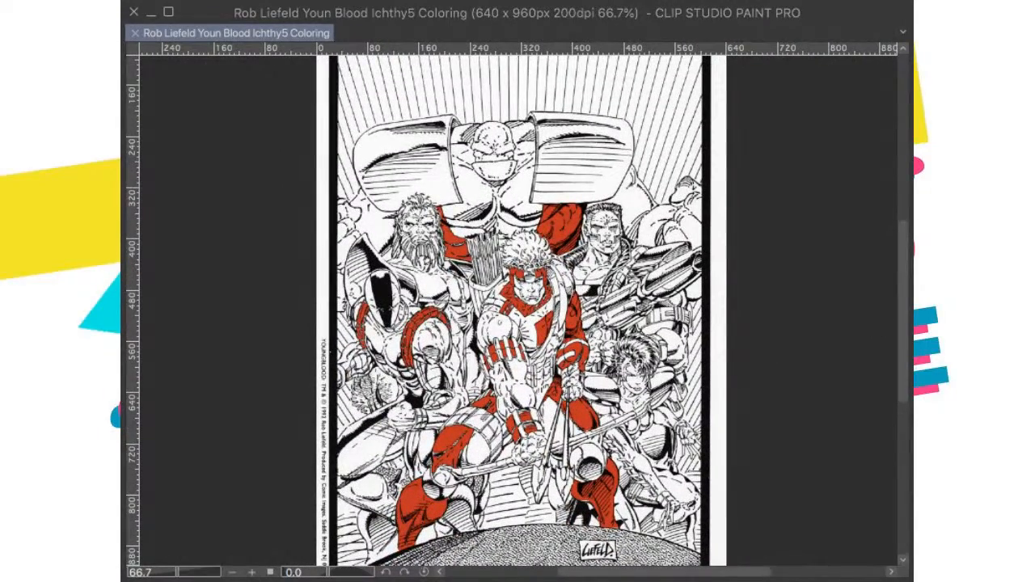
{"action": "key", "text": "ctrl+v"}
{"action": "key", "text": "ctrl+z"}
{"action": "mouse_move", "coordinate": [667, 328]}
{"action": "left_mouse_down"}
{"action": "mouse_move", "coordinate": [675, 341]}
{"action": "mouse_move", "coordinate": [682, 335]}
{"action": "left_mouse_up"}
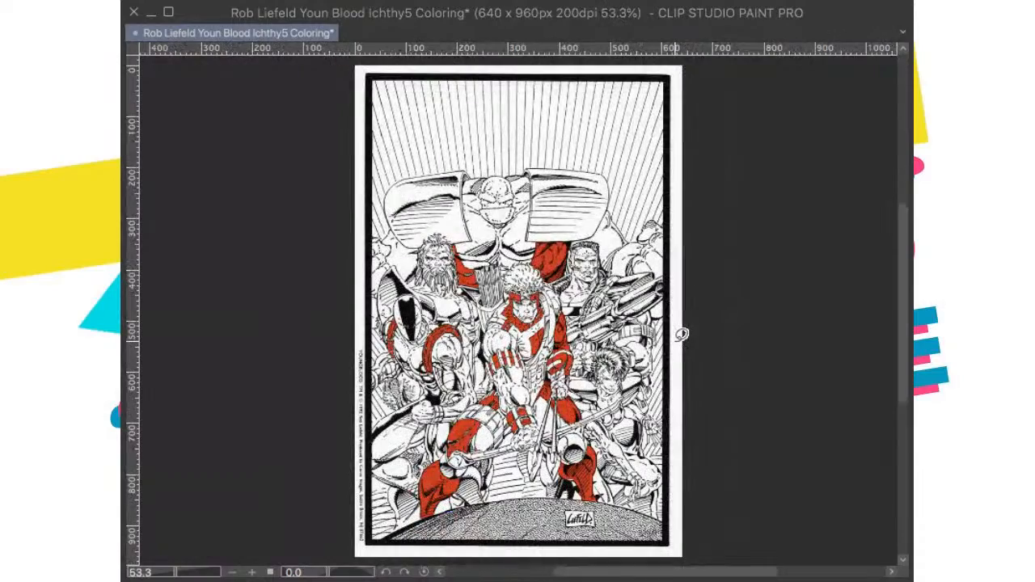
{"action": "key", "text": "ctrl+s"}
{"action": "left_click_drag", "start_coordinate": [567, 322], "coordinate": [655, 283]}
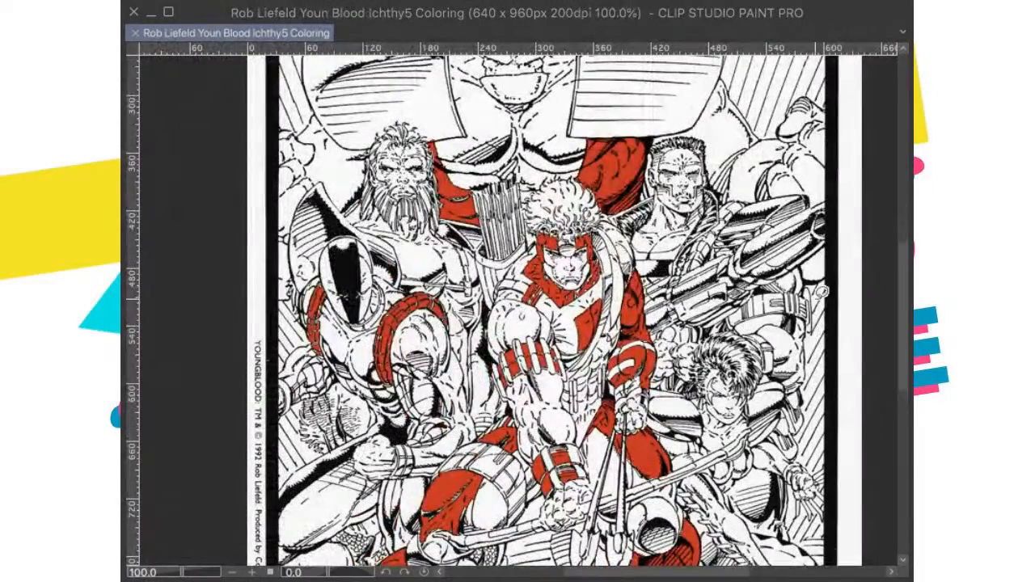
{"action": "left_click_drag", "start_coordinate": [514, 329], "coordinate": [524, 386]}
{"action": "scroll", "coordinate": [521, 520], "scroll_direction": "down", "scroll_amount": 2}
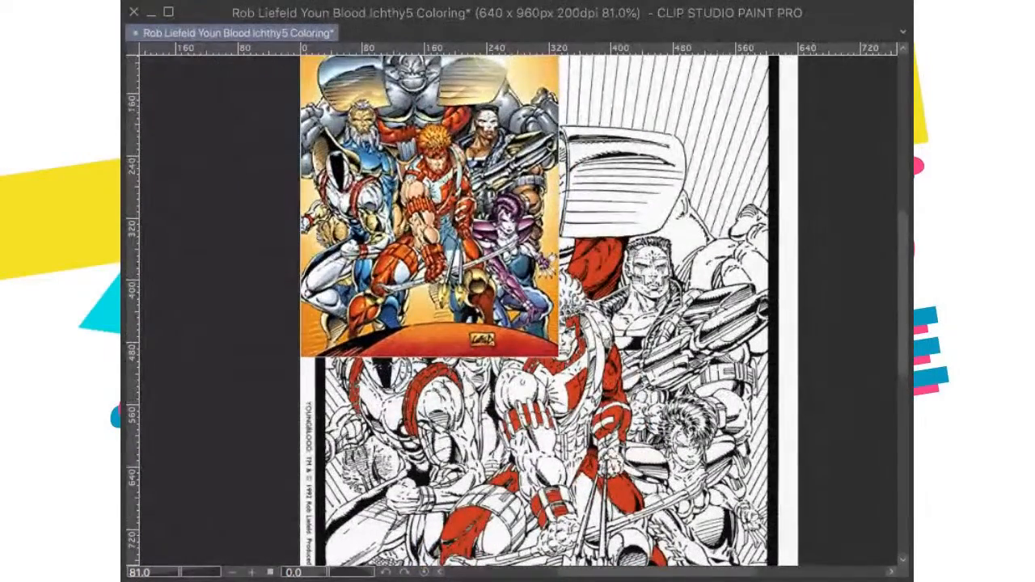
{"action": "left_click", "coordinate": [920, 361]}
Step: Fill the wristbands on both of the hooded figure's arms with red, including the leftover edge of the band at the page border
{"action": "scroll", "coordinate": [461, 456], "scroll_direction": "up", "scroll_amount": 4}
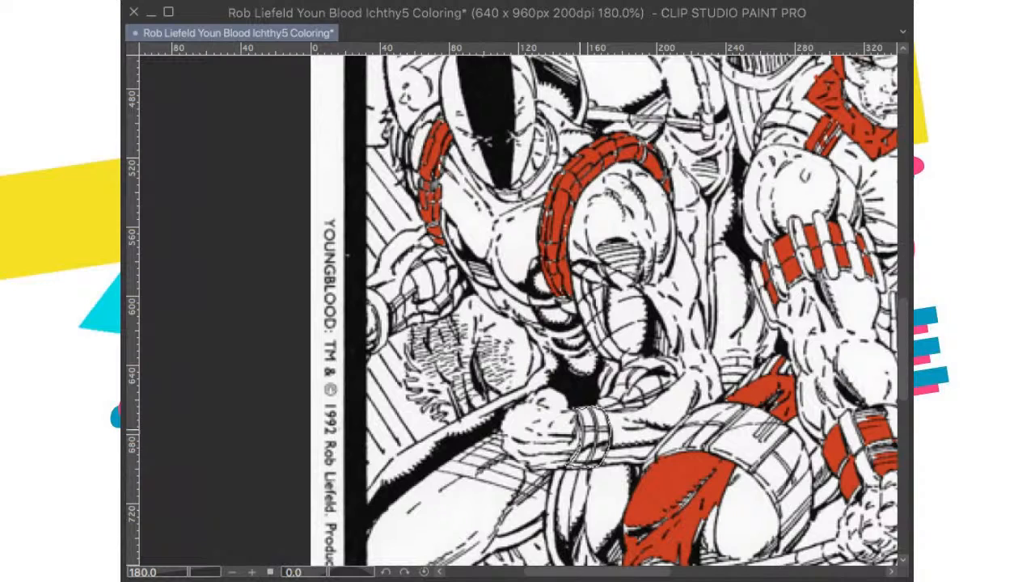
{"action": "left_click_drag", "start_coordinate": [579, 434], "coordinate": [579, 411]}
{"action": "left_click_drag", "start_coordinate": [479, 277], "coordinate": [520, 331]}
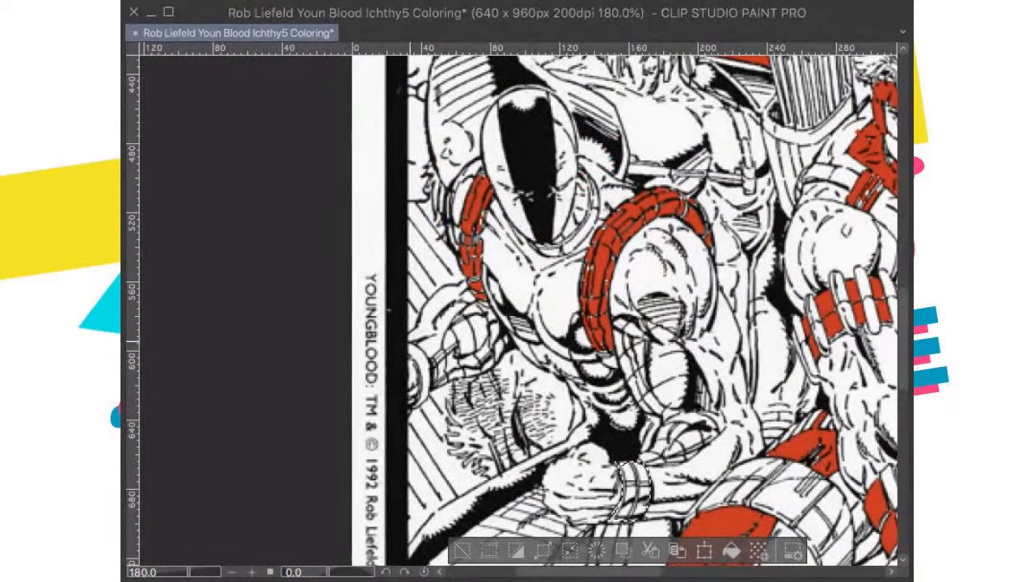
{"action": "left_click_drag", "start_coordinate": [417, 368], "coordinate": [408, 347]}
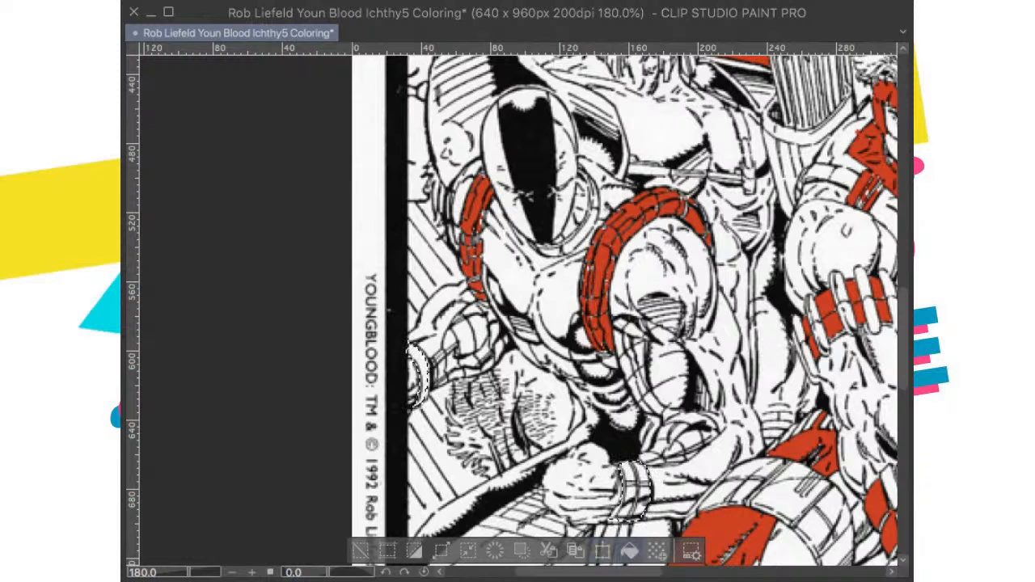
{"action": "left_click", "coordinate": [630, 551]}
{"action": "key", "text": "ctrl+d"}
{"action": "mouse_move", "coordinate": [420, 349]}
{"action": "left_mouse_down"}
{"action": "mouse_move", "coordinate": [432, 363]}
{"action": "mouse_move", "coordinate": [422, 402]}
{"action": "left_mouse_up"}
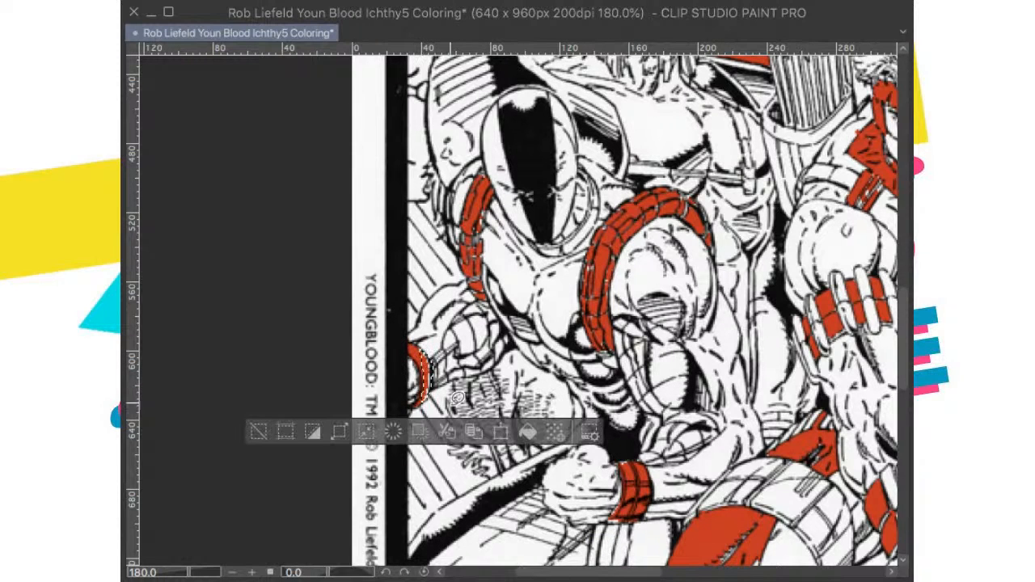
{"action": "left_click", "coordinate": [527, 432]}
{"action": "key", "text": "ctrl+d"}
Step: Check the red fills across the whole page and save the drawing
{"action": "scroll", "coordinate": [540, 358], "scroll_direction": "down", "scroll_amount": 3}
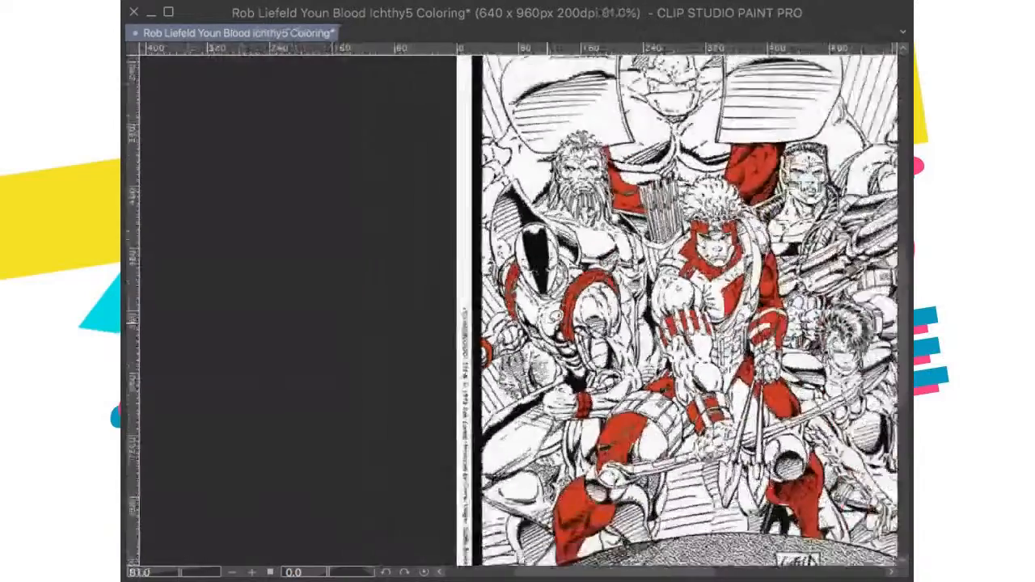
{"action": "scroll", "coordinate": [539, 358], "scroll_direction": "down", "scroll_amount": 3}
{"action": "scroll", "coordinate": [594, 326], "scroll_direction": "up", "scroll_amount": 1}
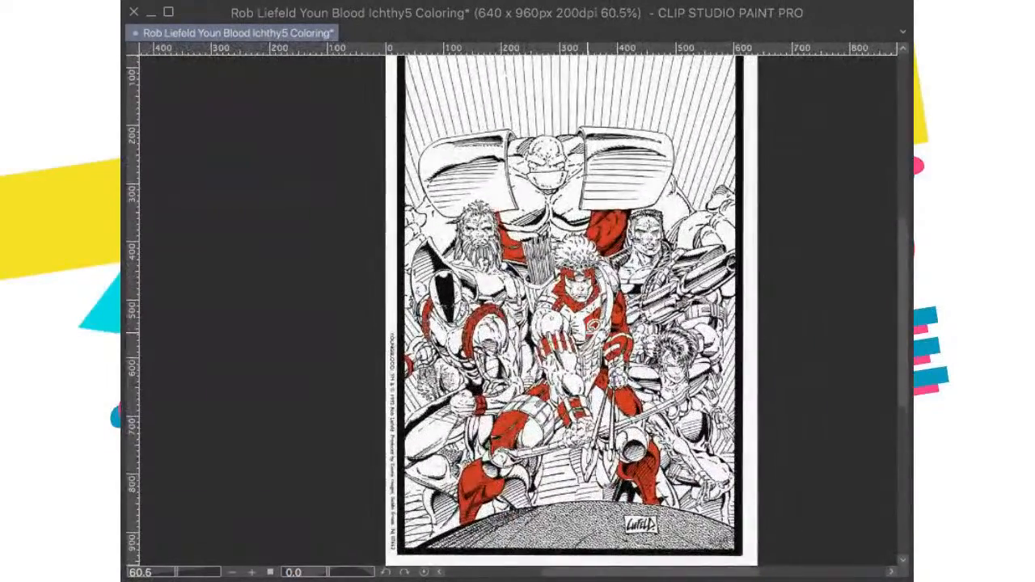
{"action": "scroll", "coordinate": [595, 327], "scroll_direction": "down", "scroll_amount": 1}
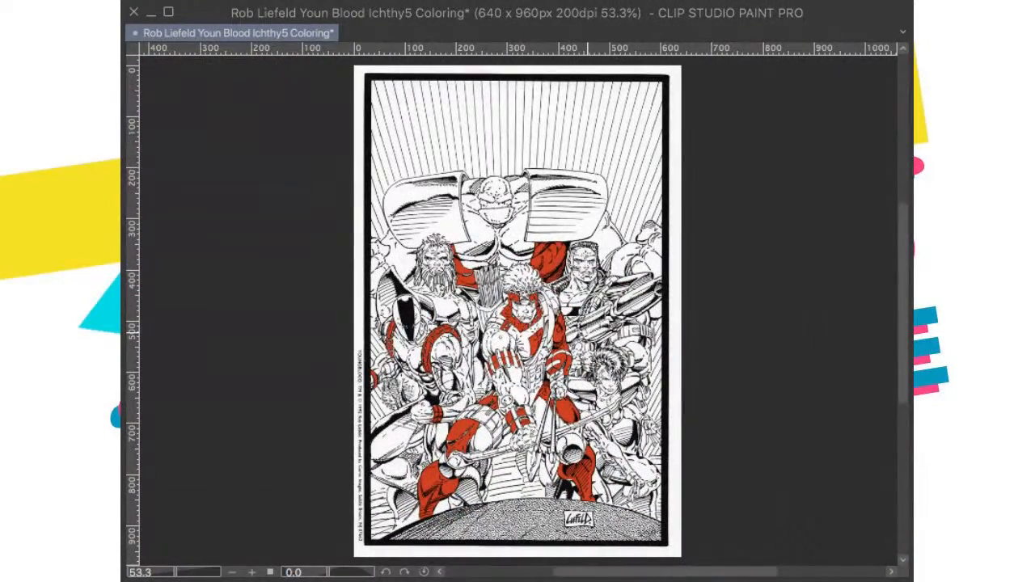
{"action": "key", "text": "ctrl+s"}
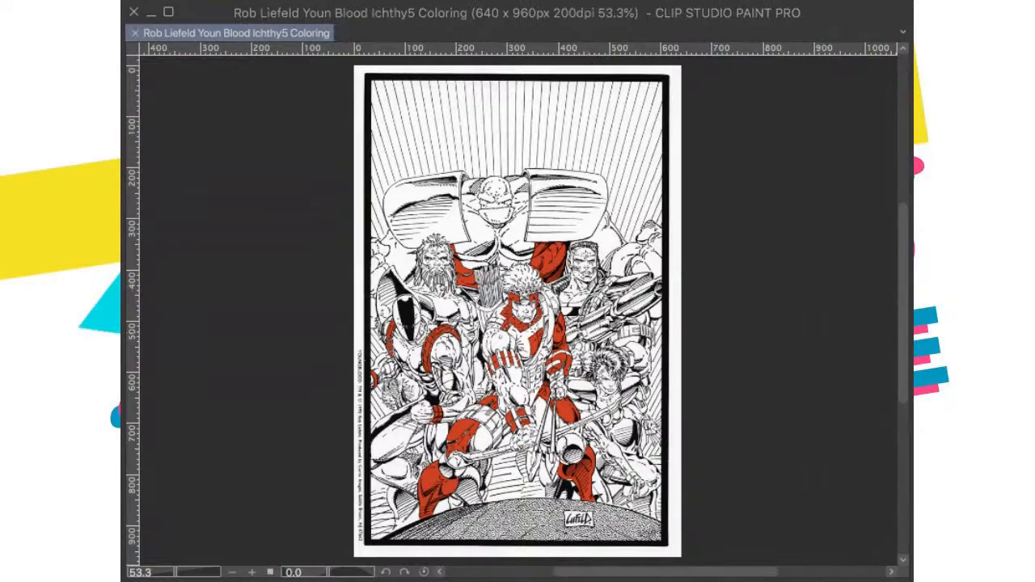
Step: Fill the archer's curly hair with orange, including the lower curls just above the mask
{"action": "scroll", "coordinate": [529, 317], "scroll_direction": "up", "scroll_amount": 6}
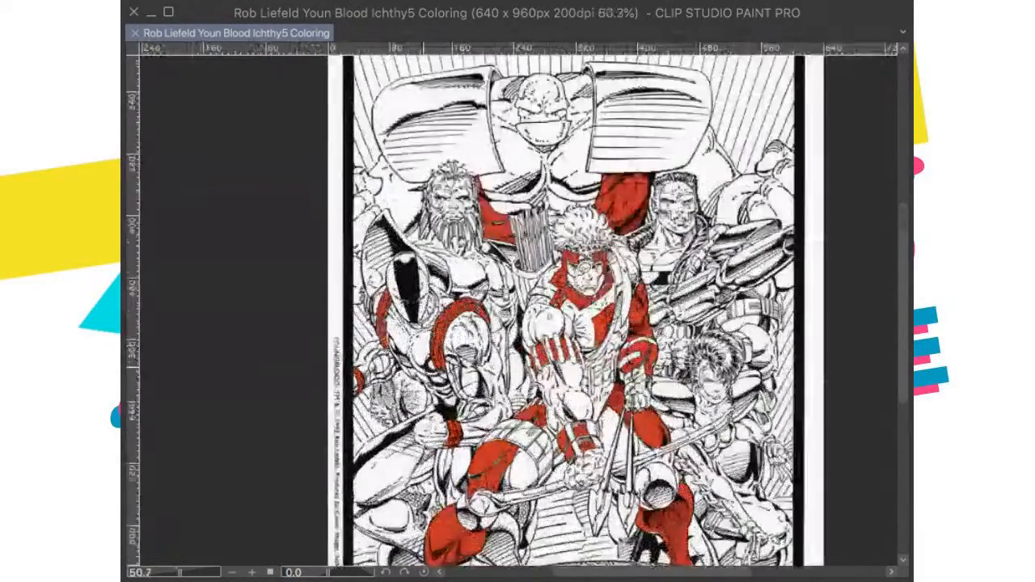
{"action": "scroll", "coordinate": [615, 254], "scroll_direction": "up", "scroll_amount": 2}
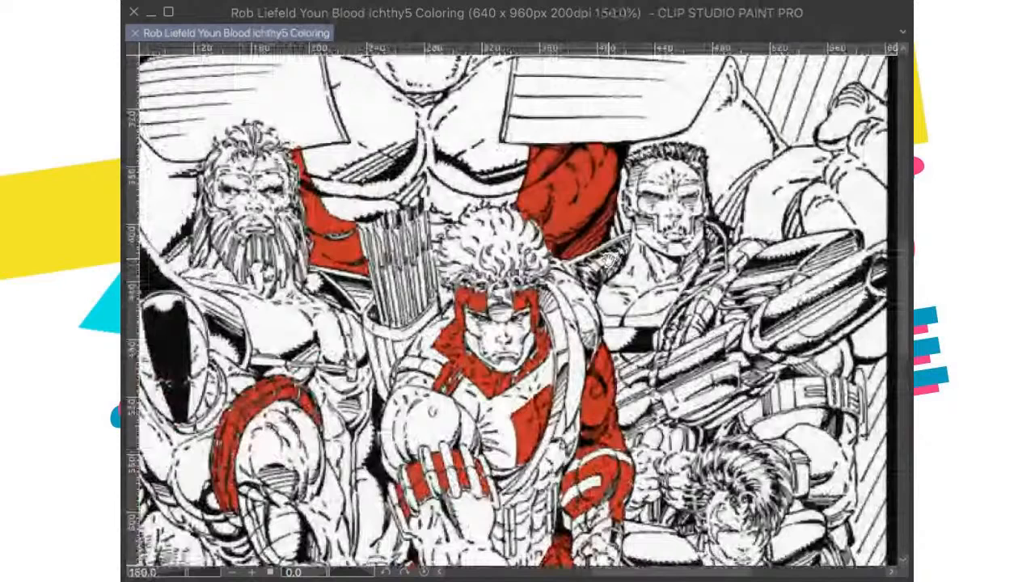
{"action": "scroll", "coordinate": [608, 258], "scroll_direction": "up", "scroll_amount": 1}
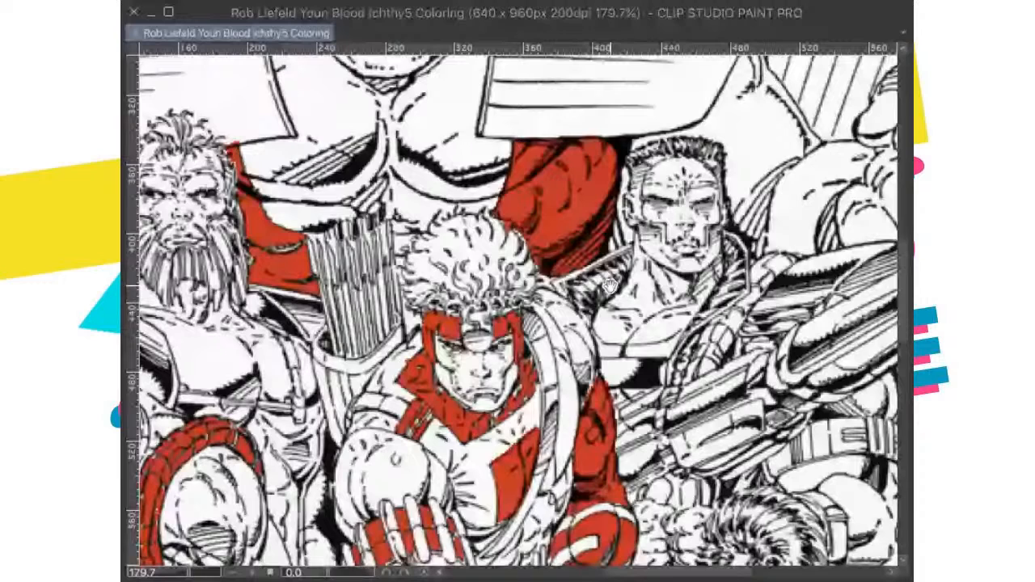
{"action": "left_click_drag", "start_coordinate": [610, 285], "coordinate": [619, 290]}
{"action": "left_click_drag", "start_coordinate": [534, 273], "coordinate": [533, 283]}
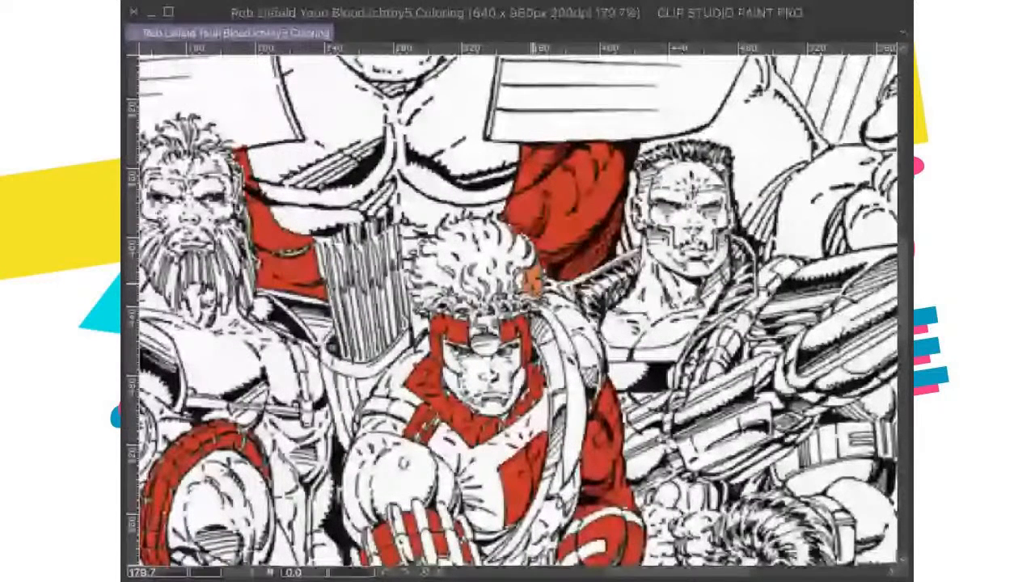
{"action": "left_click", "coordinate": [497, 263]}
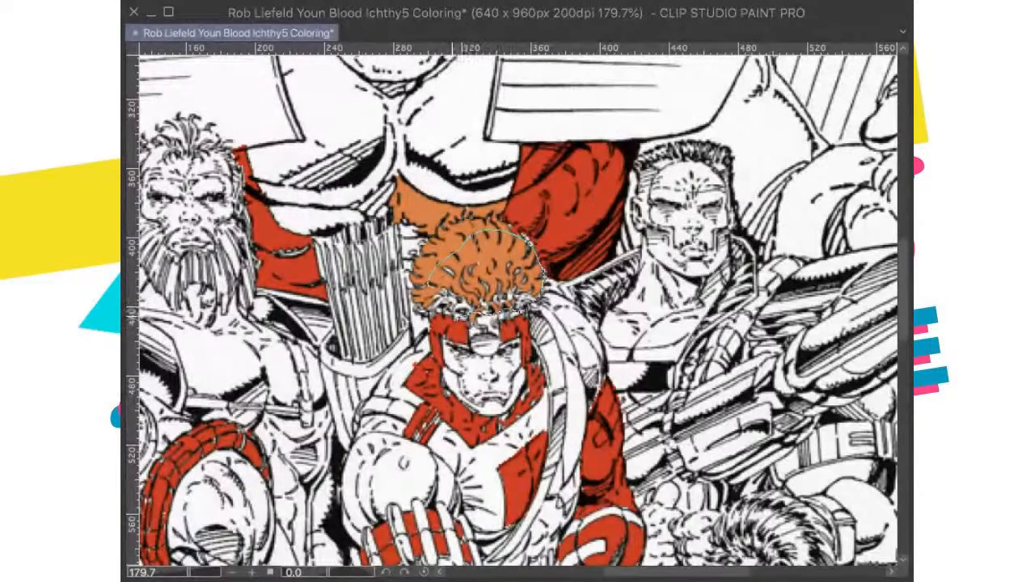
{"action": "mouse_move", "coordinate": [447, 311]}
{"action": "left_mouse_down"}
{"action": "mouse_move", "coordinate": [423, 312]}
{"action": "mouse_move", "coordinate": [422, 263]}
{"action": "mouse_move", "coordinate": [453, 241]}
{"action": "mouse_move", "coordinate": [459, 249]}
{"action": "left_mouse_up"}
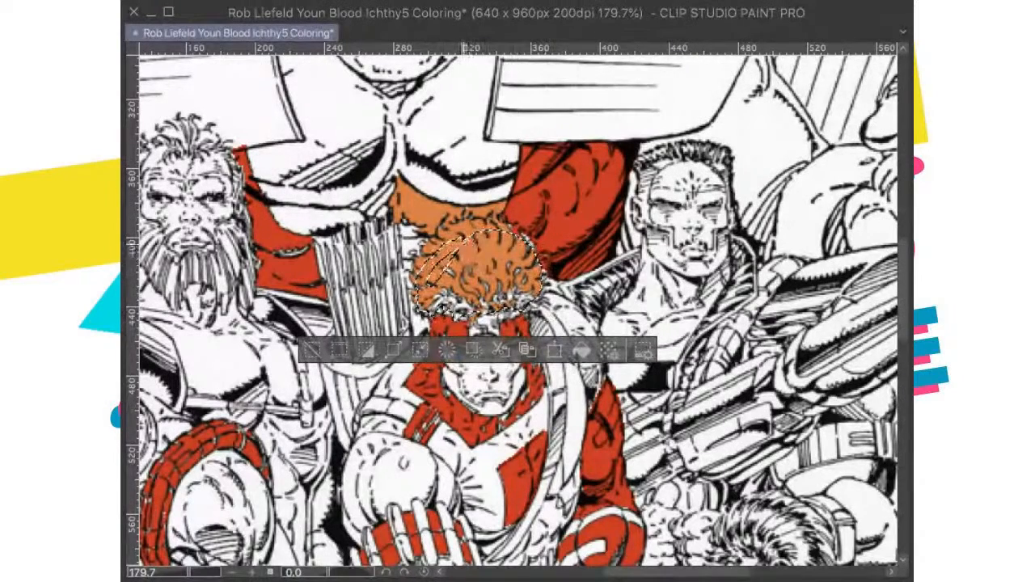
{"action": "left_click", "coordinate": [582, 349]}
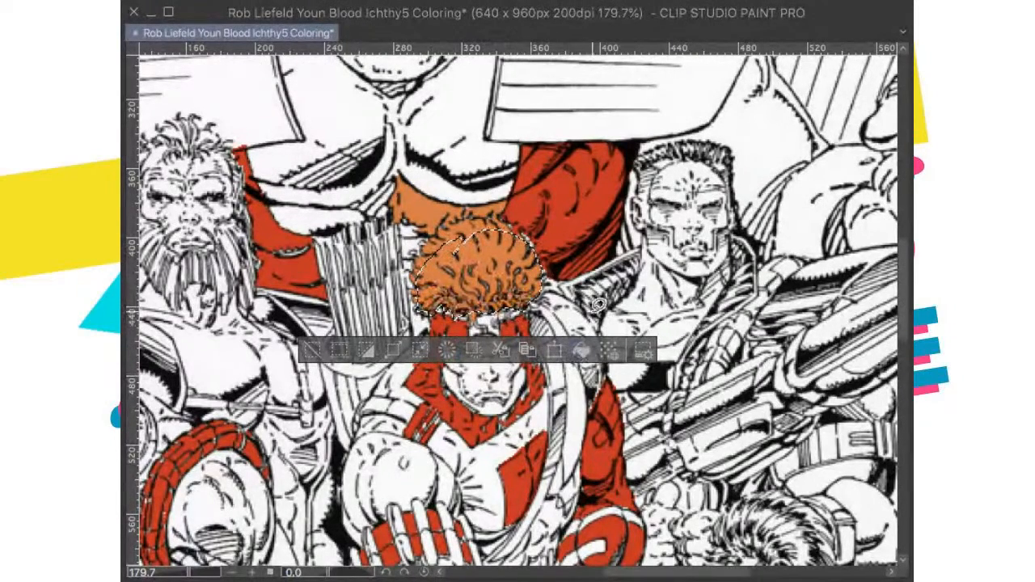
{"action": "key", "text": "ctrl+d"}
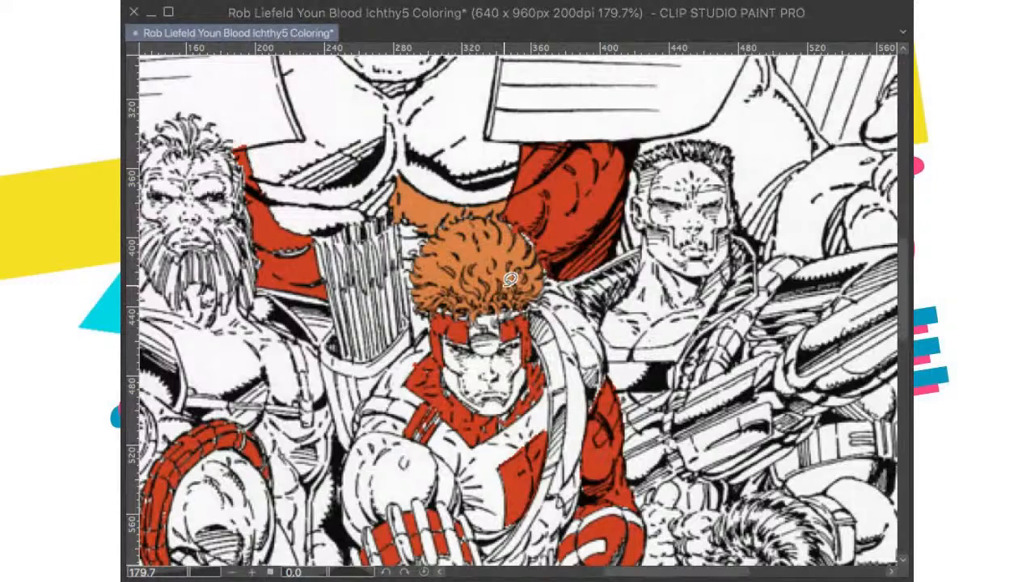
Step: Fill the leftover gaps in the upper curls of the archer's hair with orange, up to the hair's top outline
{"action": "scroll", "coordinate": [510, 279], "scroll_direction": "up", "scroll_amount": 5}
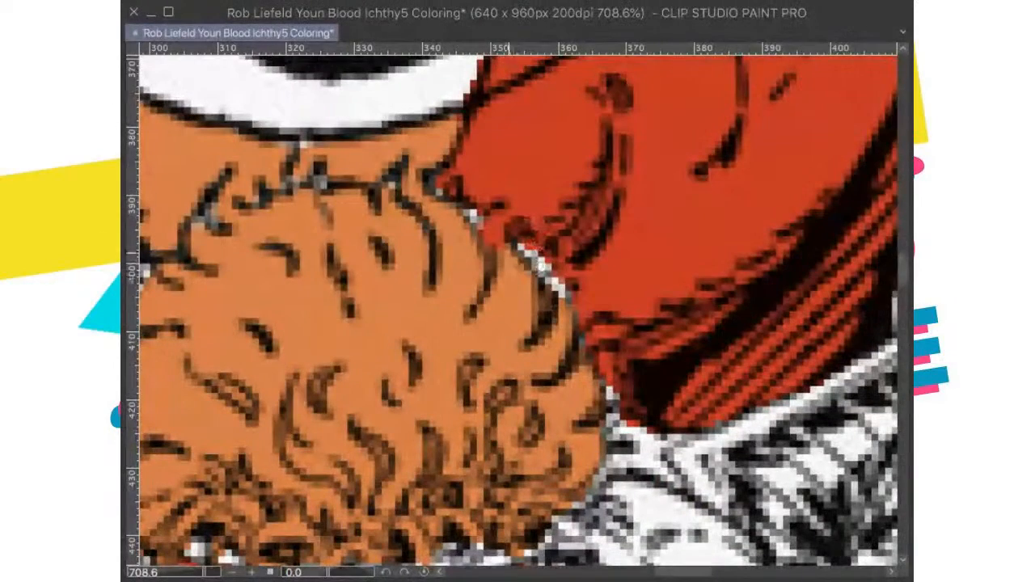
{"action": "mouse_move", "coordinate": [512, 266]}
{"action": "left_mouse_down"}
{"action": "mouse_move", "coordinate": [540, 239]}
{"action": "mouse_move", "coordinate": [569, 278]}
{"action": "mouse_move", "coordinate": [575, 343]}
{"action": "mouse_move", "coordinate": [605, 372]}
{"action": "mouse_move", "coordinate": [615, 429]}
{"action": "mouse_move", "coordinate": [584, 442]}
{"action": "mouse_move", "coordinate": [618, 465]}
{"action": "mouse_move", "coordinate": [573, 512]}
{"action": "mouse_move", "coordinate": [528, 441]}
{"action": "left_mouse_up"}
{"action": "left_click", "coordinate": [664, 550]}
{"action": "key", "text": "ctrl+d"}
{"action": "scroll", "coordinate": [474, 232], "scroll_direction": "up", "scroll_amount": 3}
{"action": "mouse_move", "coordinate": [482, 315]}
{"action": "left_mouse_down"}
{"action": "mouse_move", "coordinate": [499, 278]}
{"action": "mouse_move", "coordinate": [463, 256]}
{"action": "mouse_move", "coordinate": [443, 266]}
{"action": "mouse_move", "coordinate": [414, 231]}
{"action": "mouse_move", "coordinate": [379, 253]}
{"action": "mouse_move", "coordinate": [292, 249]}
{"action": "mouse_move", "coordinate": [290, 237]}
{"action": "mouse_move", "coordinate": [284, 257]}
{"action": "mouse_move", "coordinate": [198, 291]}
{"action": "mouse_move", "coordinate": [332, 419]}
{"action": "mouse_move", "coordinate": [409, 409]}
{"action": "left_mouse_up"}
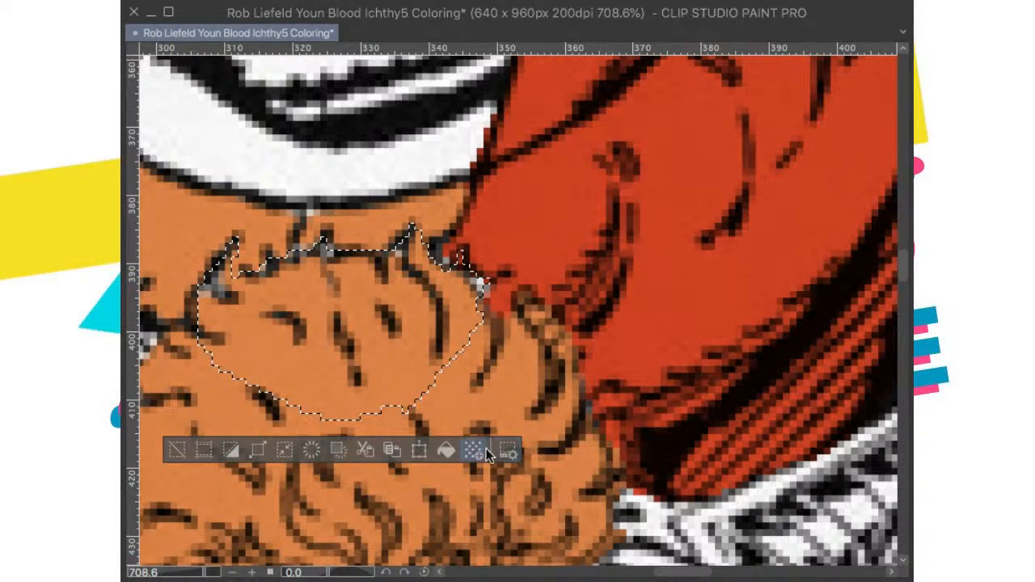
{"action": "key", "text": "alt+BackSpace"}
{"action": "key", "text": "super+d"}
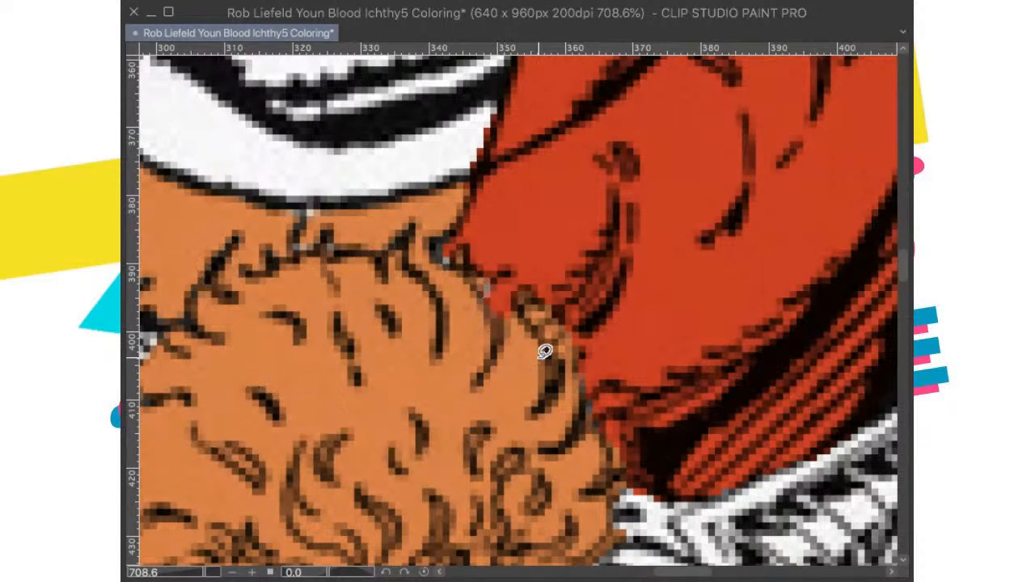
Step: Clear the stray orange between the archer's hair and the giant's chest, and save the drawing
{"action": "scroll", "coordinate": [546, 352], "scroll_direction": "down", "scroll_amount": 5}
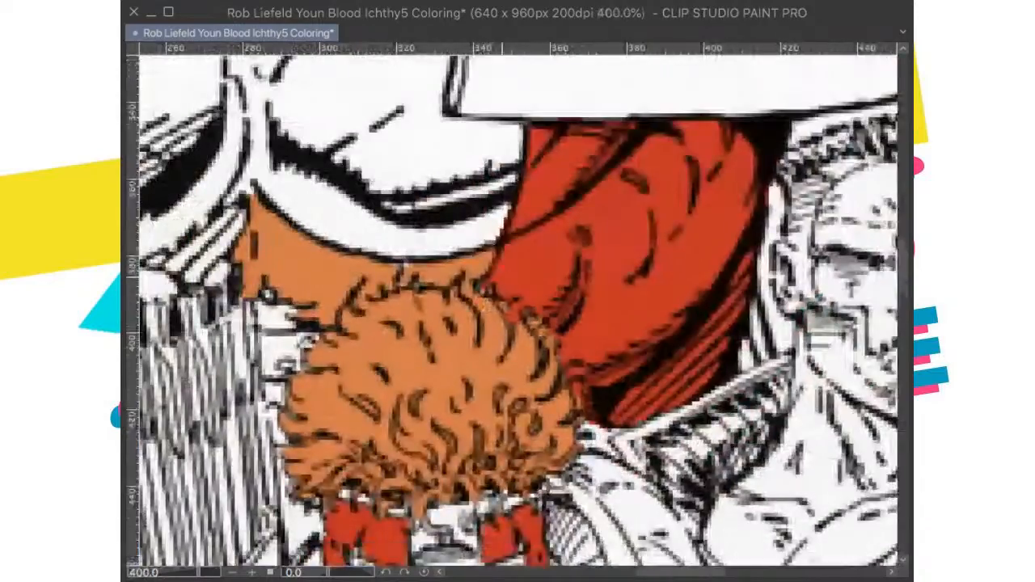
{"action": "scroll", "coordinate": [616, 293], "scroll_direction": "up", "scroll_amount": 2}
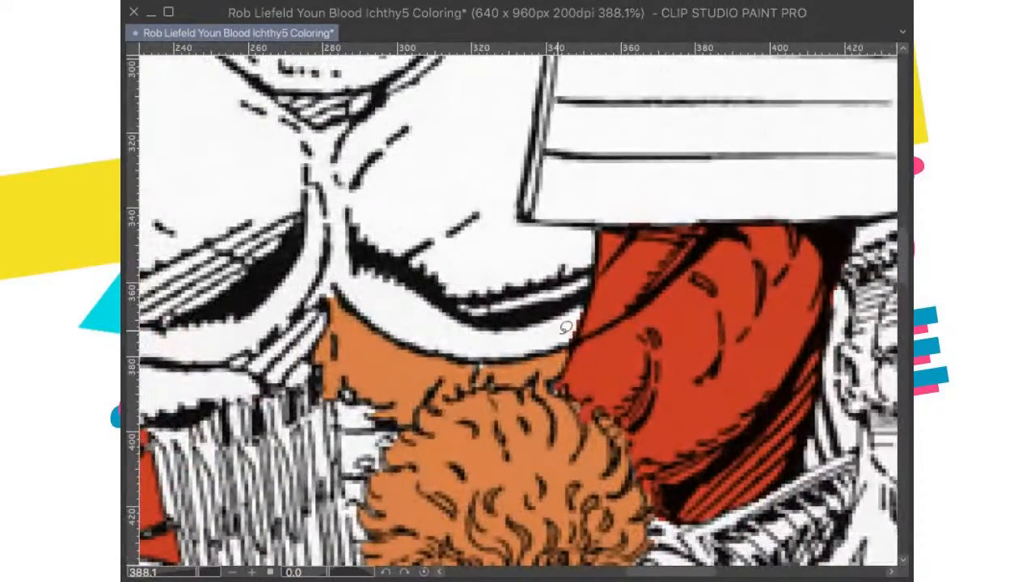
{"action": "mouse_move", "coordinate": [576, 340]}
{"action": "left_mouse_down"}
{"action": "mouse_move", "coordinate": [550, 389]}
{"action": "mouse_move", "coordinate": [475, 386]}
{"action": "mouse_move", "coordinate": [410, 423]}
{"action": "mouse_move", "coordinate": [379, 426]}
{"action": "mouse_move", "coordinate": [315, 393]}
{"action": "mouse_move", "coordinate": [320, 342]}
{"action": "mouse_move", "coordinate": [363, 247]}
{"action": "mouse_move", "coordinate": [417, 245]}
{"action": "mouse_move", "coordinate": [558, 275]}
{"action": "left_mouse_up"}
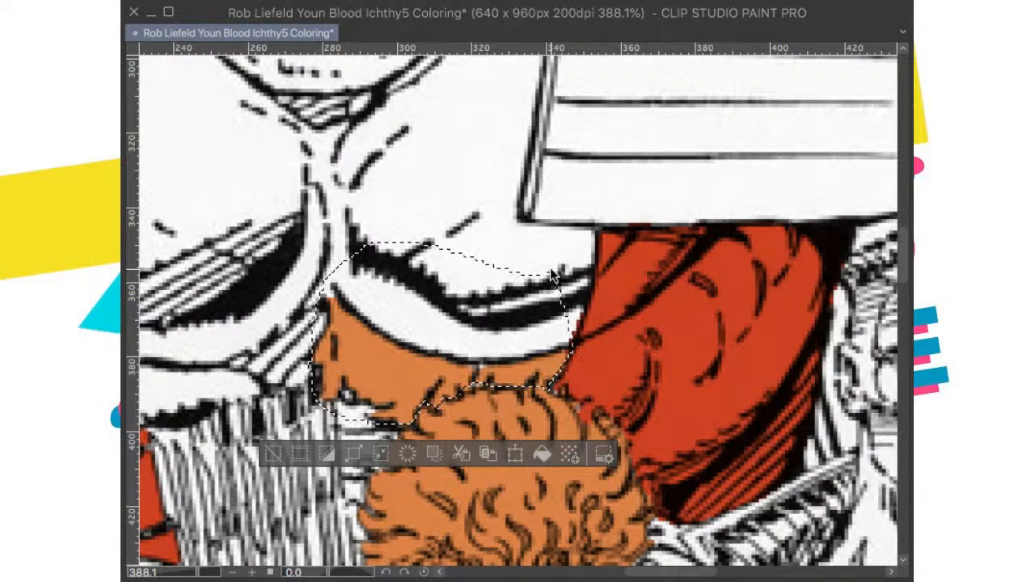
{"action": "key", "text": "Delete"}
{"action": "key", "text": "super+d"}
{"action": "scroll", "coordinate": [491, 234], "scroll_direction": "down", "scroll_amount": 6}
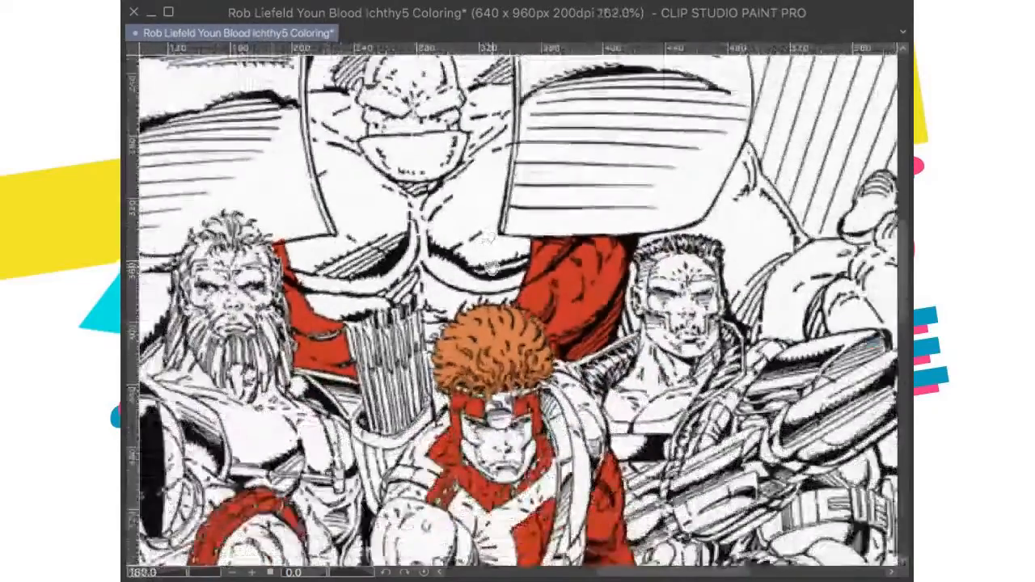
{"action": "scroll", "coordinate": [556, 293], "scroll_direction": "up", "scroll_amount": 1}
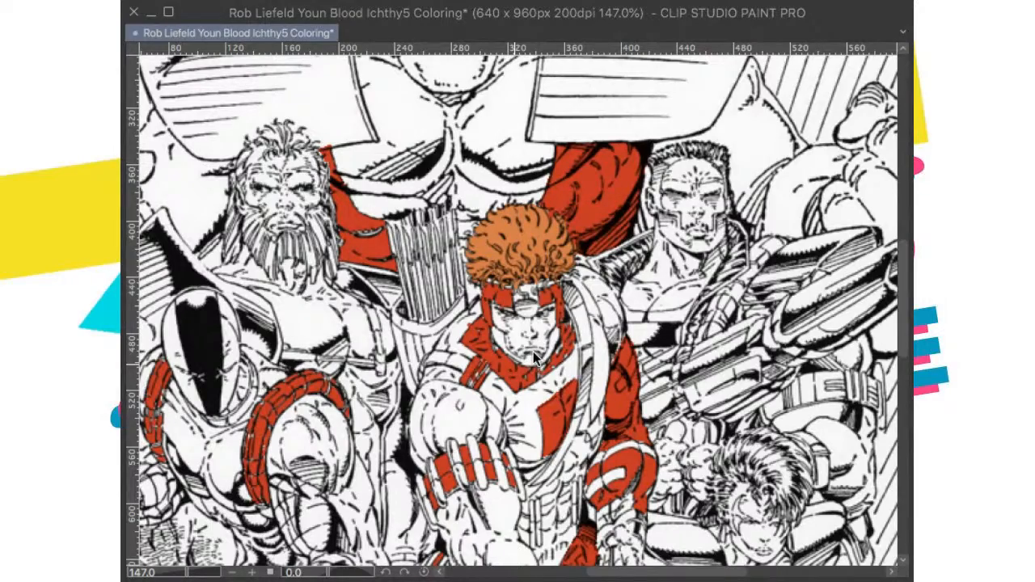
{"action": "key", "text": "ctrl+s"}
Step: Paste the published cover as a colour reference, compare it with the archer, and undo the paste
{"action": "scroll", "coordinate": [534, 358], "scroll_direction": "down", "scroll_amount": 2}
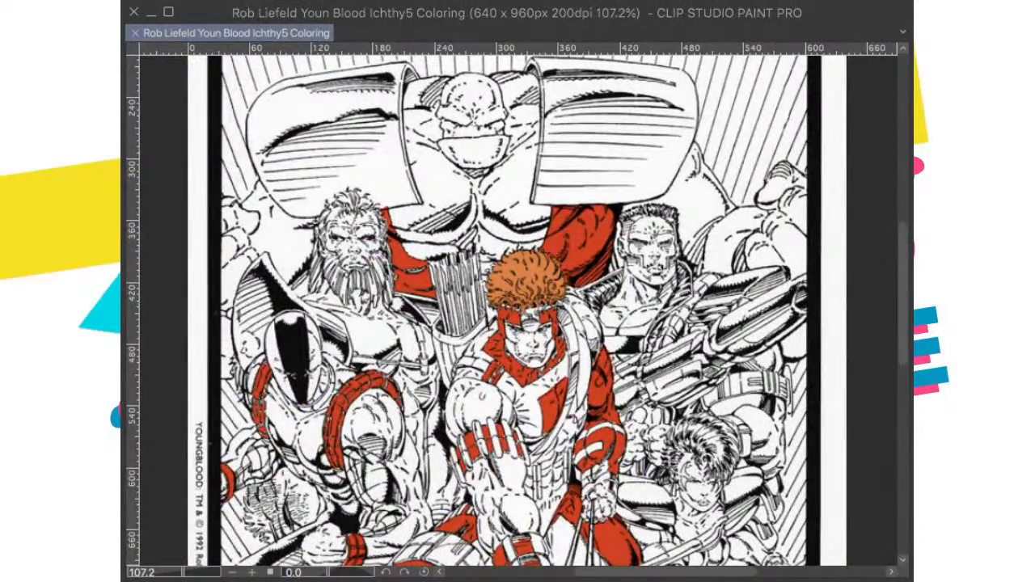
{"action": "key", "text": "ctrl+v"}
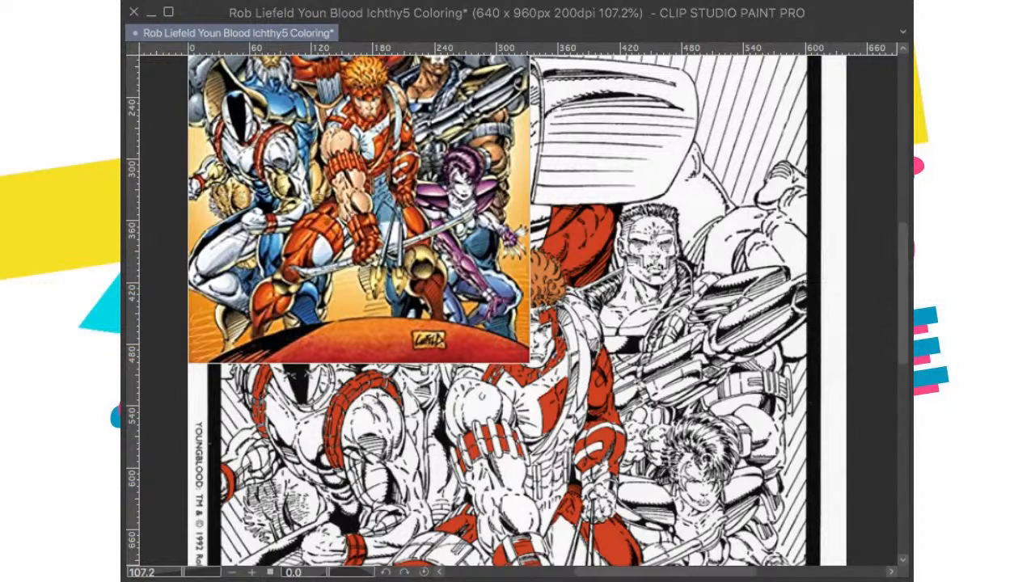
{"action": "left_click_drag", "start_coordinate": [438, 310], "coordinate": [442, 390]}
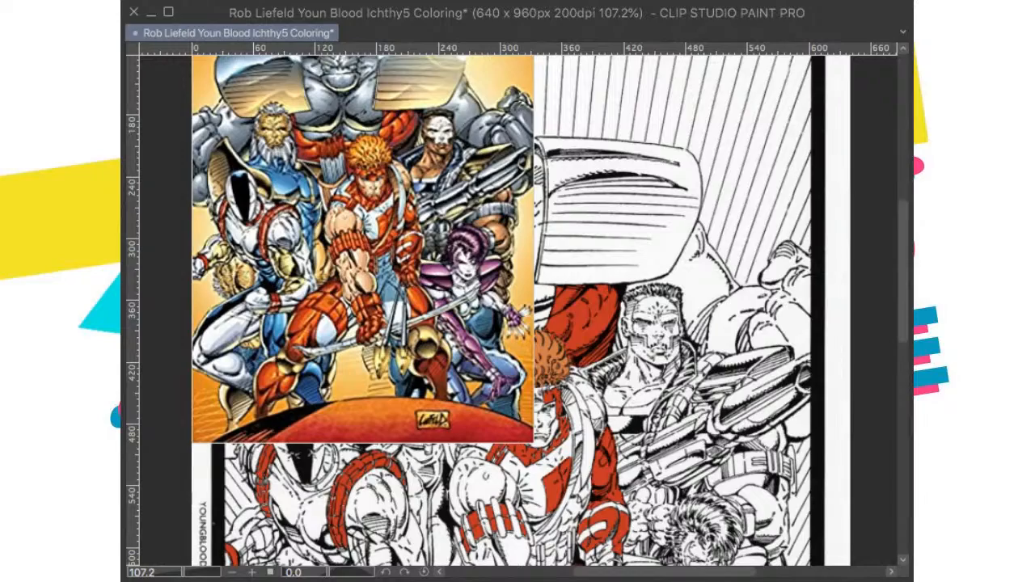
{"action": "key", "text": "ctrl+z"}
Step: Fill the forehead and nose-bridge section of the archer's mask with red
{"action": "scroll", "coordinate": [607, 371], "scroll_direction": "up", "scroll_amount": 10}
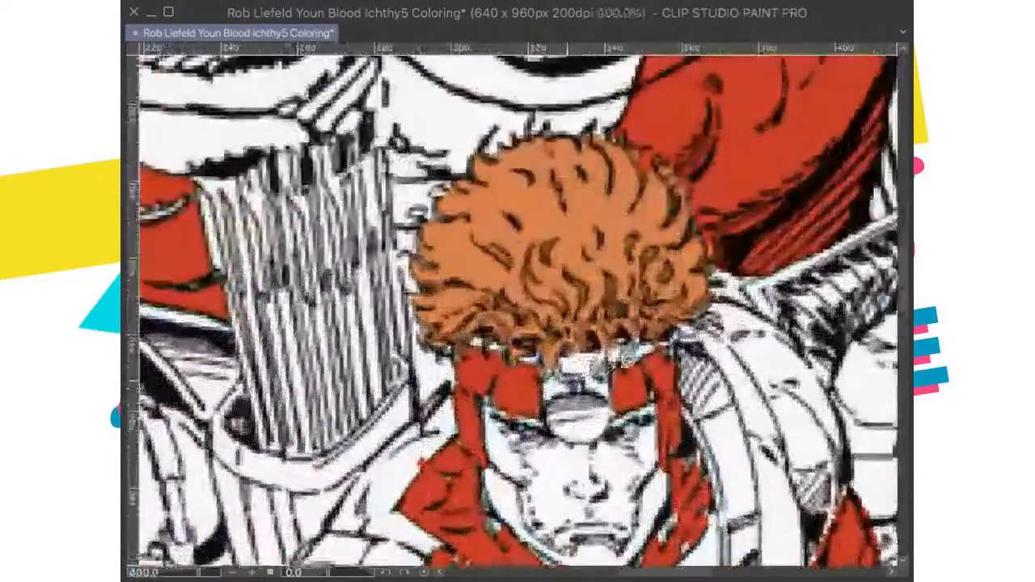
{"action": "scroll", "coordinate": [606, 371], "scroll_direction": "down", "scroll_amount": 5}
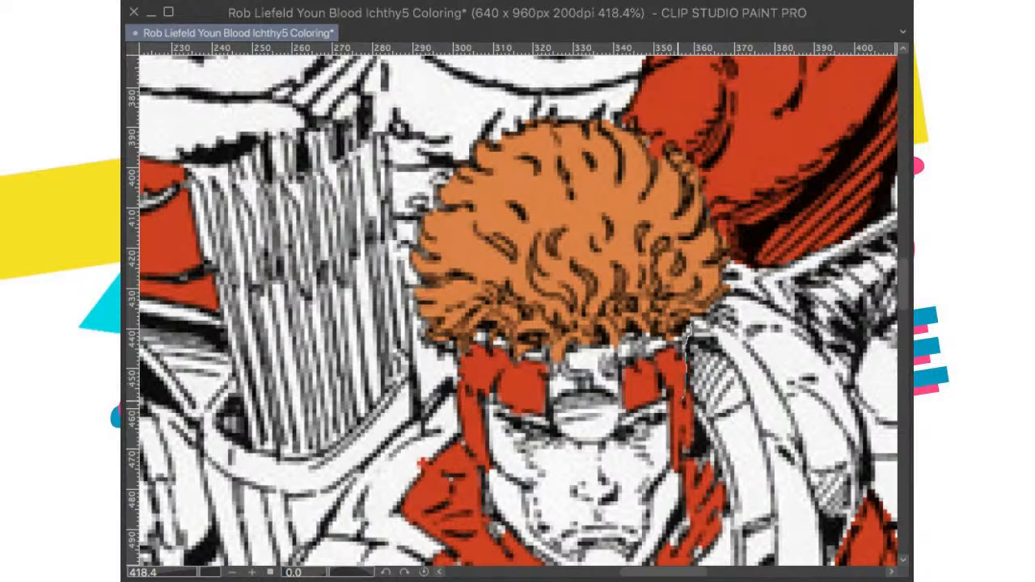
{"action": "mouse_move", "coordinate": [628, 409]}
{"action": "left_mouse_down"}
{"action": "mouse_move", "coordinate": [604, 438]}
{"action": "mouse_move", "coordinate": [546, 422]}
{"action": "mouse_move", "coordinate": [473, 333]}
{"action": "mouse_move", "coordinate": [607, 338]}
{"action": "mouse_move", "coordinate": [689, 323]}
{"action": "left_mouse_up"}
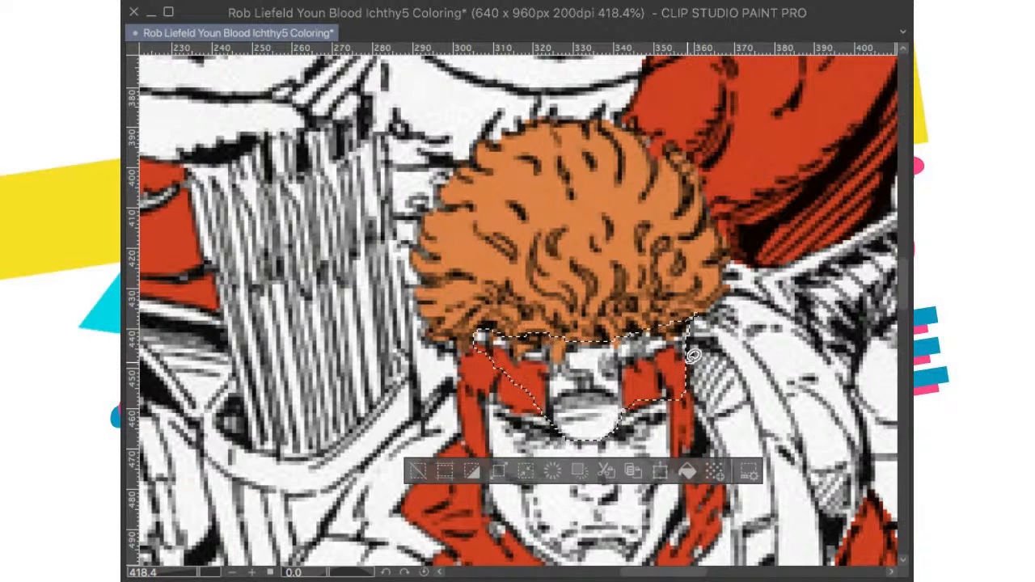
{"action": "left_click", "coordinate": [687, 471]}
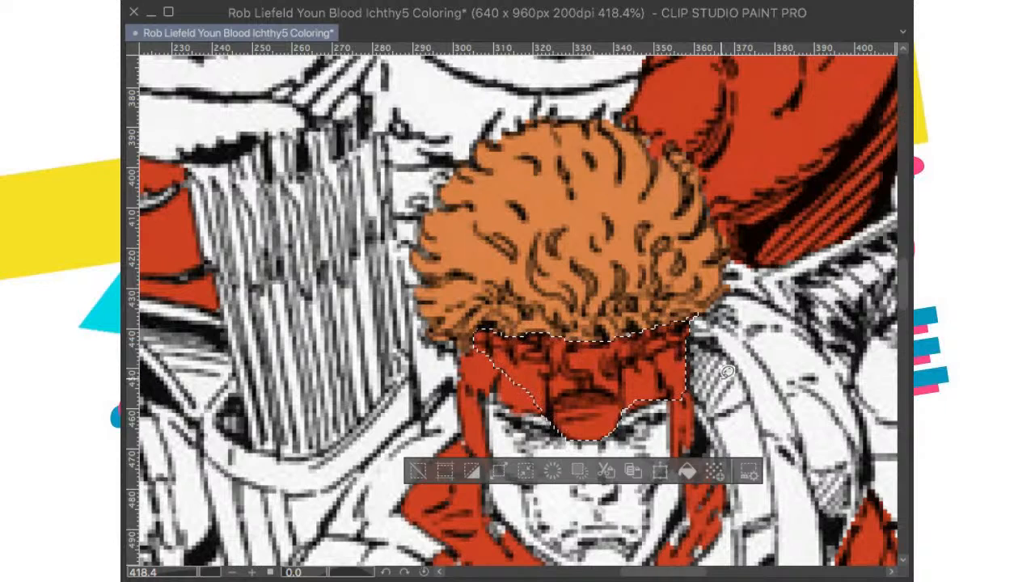
{"action": "key", "text": "ctrl+d"}
Step: Fill the small remaining gap at the mask's brow edge with red and save the drawing
{"action": "mouse_move", "coordinate": [632, 403]}
{"action": "left_mouse_down"}
{"action": "mouse_move", "coordinate": [619, 405]}
{"action": "mouse_move", "coordinate": [629, 407]}
{"action": "left_mouse_up"}
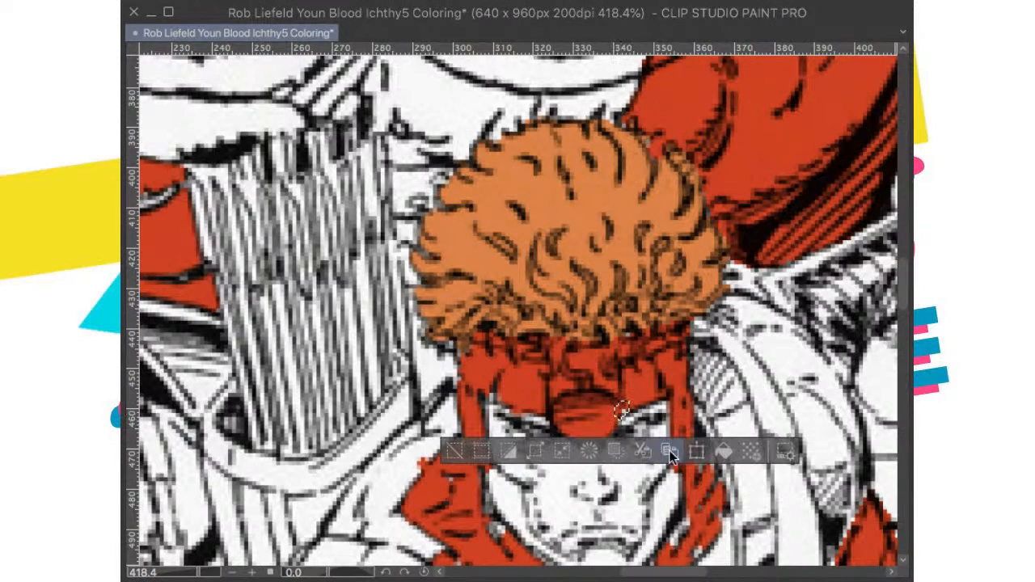
{"action": "left_click", "coordinate": [723, 452]}
{"action": "key", "text": "super+d"}
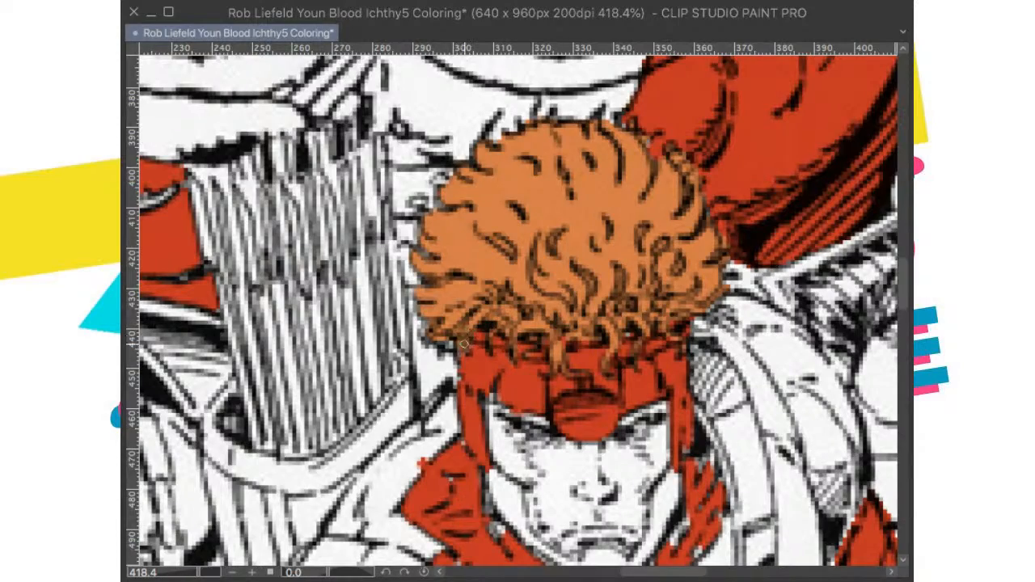
{"action": "scroll", "coordinate": [475, 319], "scroll_direction": "down", "scroll_amount": 10}
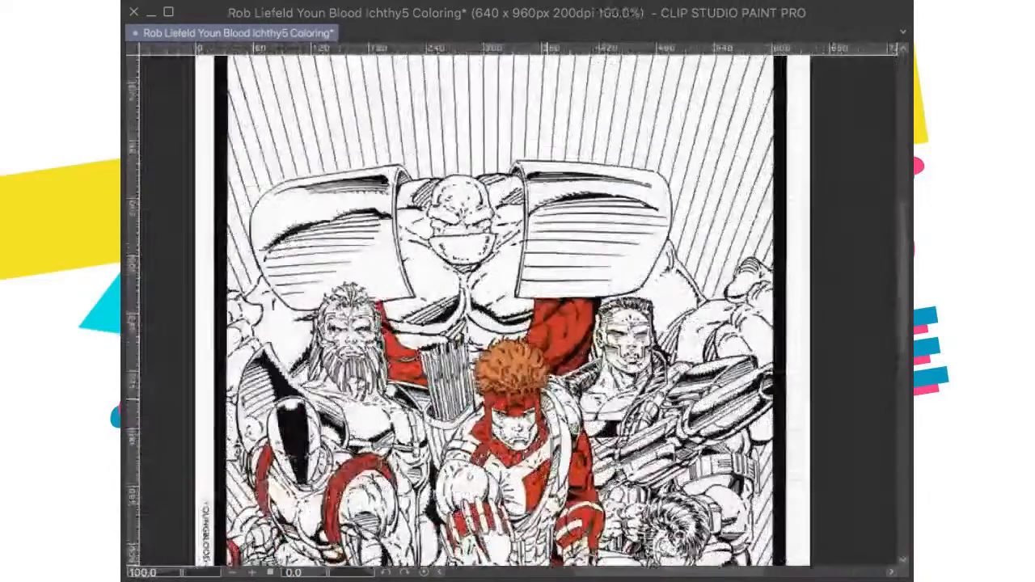
{"action": "scroll", "coordinate": [574, 368], "scroll_direction": "down", "scroll_amount": 1}
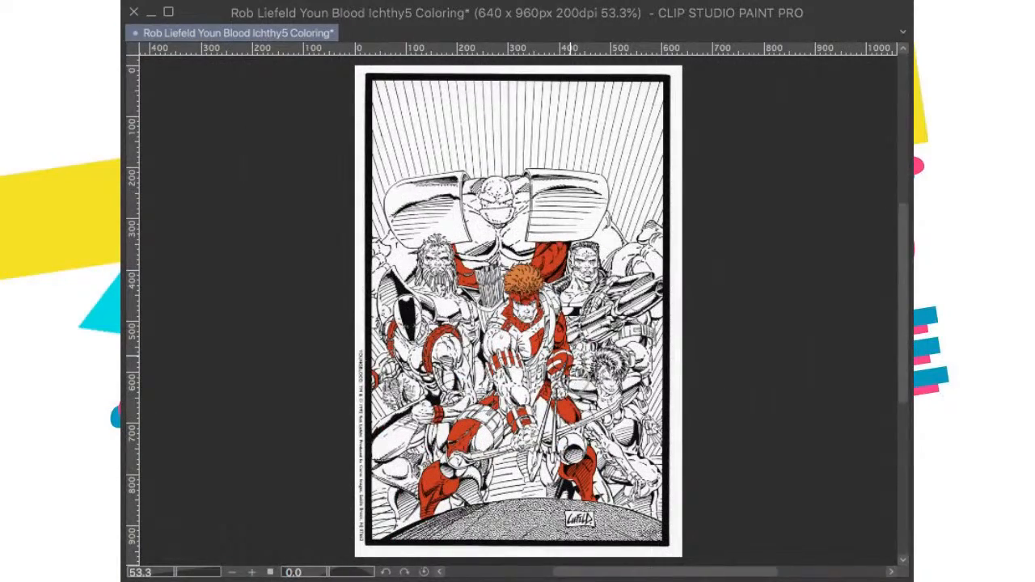
{"action": "key", "text": "ctrl+s"}
Step: Paint the raised bars of the archer's upper armband with a lighter red than the band itself
{"action": "scroll", "coordinate": [500, 375], "scroll_direction": "up", "scroll_amount": 5}
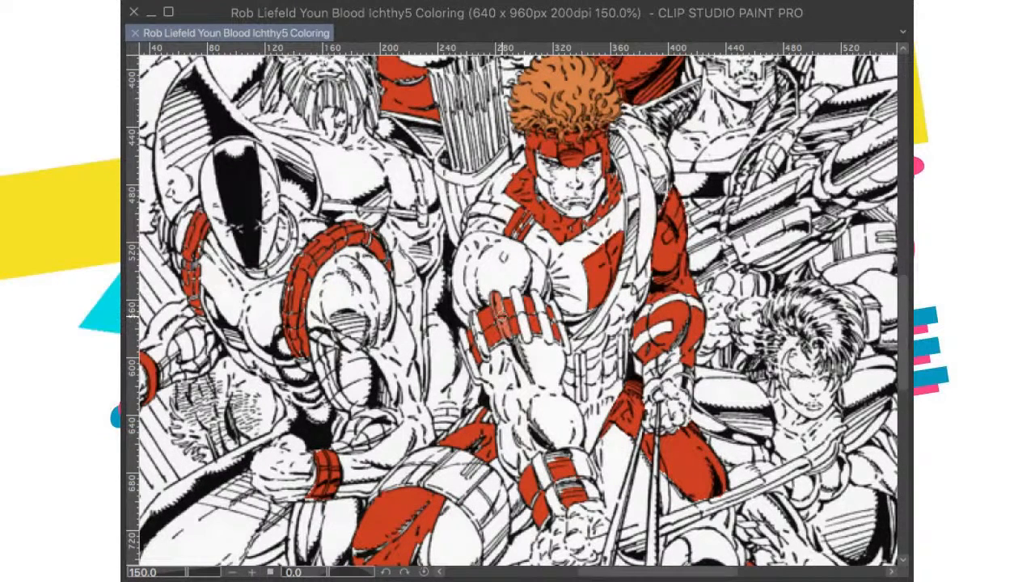
{"action": "left_click_drag", "start_coordinate": [502, 318], "coordinate": [506, 334]}
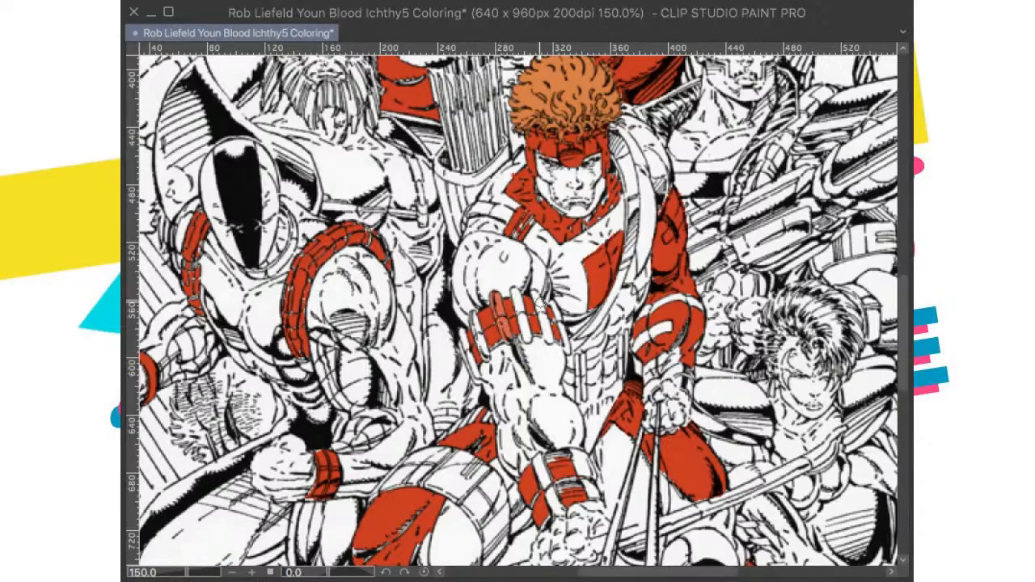
{"action": "scroll", "coordinate": [502, 320], "scroll_direction": "up", "scroll_amount": 5}
{"action": "mouse_move", "coordinate": [473, 300]}
{"action": "left_mouse_down"}
{"action": "mouse_move", "coordinate": [473, 319]}
{"action": "mouse_move", "coordinate": [490, 291]}
{"action": "mouse_move", "coordinate": [510, 376]}
{"action": "mouse_move", "coordinate": [502, 392]}
{"action": "mouse_move", "coordinate": [497, 323]}
{"action": "mouse_move", "coordinate": [495, 332]}
{"action": "mouse_move", "coordinate": [527, 292]}
{"action": "mouse_move", "coordinate": [526, 278]}
{"action": "mouse_move", "coordinate": [556, 389]}
{"action": "left_mouse_up"}
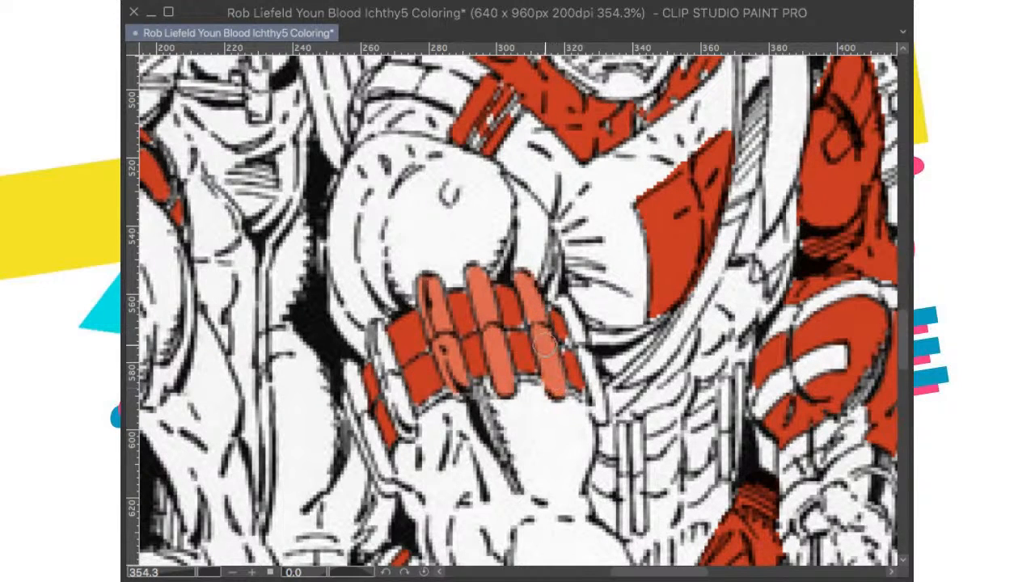
{"action": "mouse_move", "coordinate": [576, 320]}
{"action": "left_mouse_down"}
{"action": "mouse_move", "coordinate": [566, 299]}
{"action": "mouse_move", "coordinate": [599, 417]}
{"action": "mouse_move", "coordinate": [575, 329]}
{"action": "left_mouse_up"}
{"action": "mouse_move", "coordinate": [417, 381]}
{"action": "left_mouse_down"}
{"action": "mouse_move", "coordinate": [476, 399]}
{"action": "mouse_move", "coordinate": [490, 369]}
{"action": "left_mouse_up"}
{"action": "mouse_move", "coordinate": [446, 310]}
{"action": "left_mouse_down"}
{"action": "mouse_move", "coordinate": [449, 356]}
{"action": "mouse_move", "coordinate": [479, 422]}
{"action": "mouse_move", "coordinate": [483, 401]}
{"action": "left_mouse_up"}
{"action": "mouse_move", "coordinate": [427, 364]}
{"action": "left_mouse_down"}
{"action": "mouse_move", "coordinate": [458, 462]}
{"action": "mouse_move", "coordinate": [435, 391]}
{"action": "mouse_move", "coordinate": [451, 415]}
{"action": "mouse_move", "coordinate": [421, 396]}
{"action": "mouse_move", "coordinate": [452, 467]}
{"action": "mouse_move", "coordinate": [460, 477]}
{"action": "mouse_move", "coordinate": [463, 469]}
{"action": "left_mouse_up"}
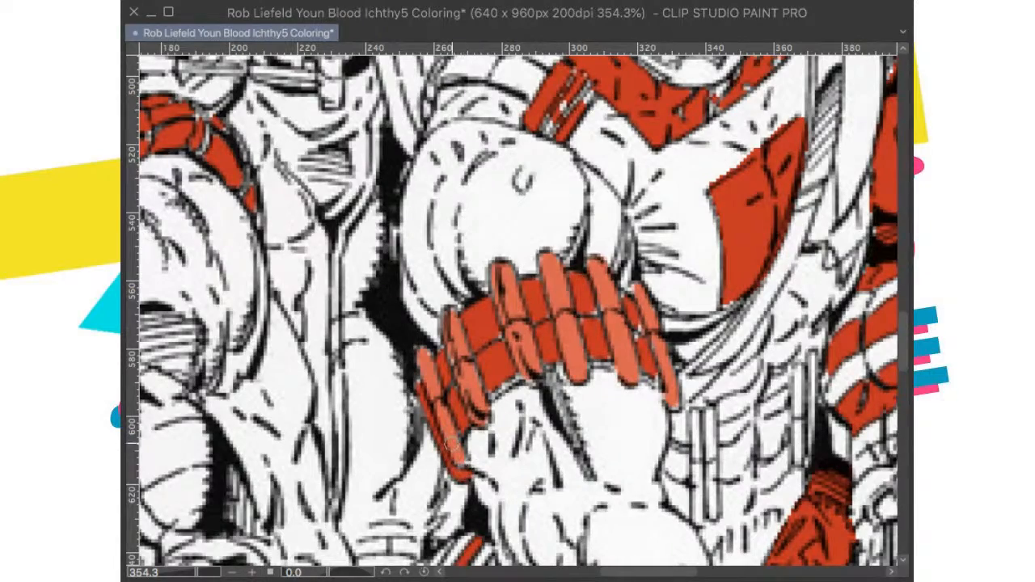
Step: Review the coloured armband against the rest of the page and save the drawing
{"action": "scroll", "coordinate": [547, 399], "scroll_direction": "down", "scroll_amount": 6}
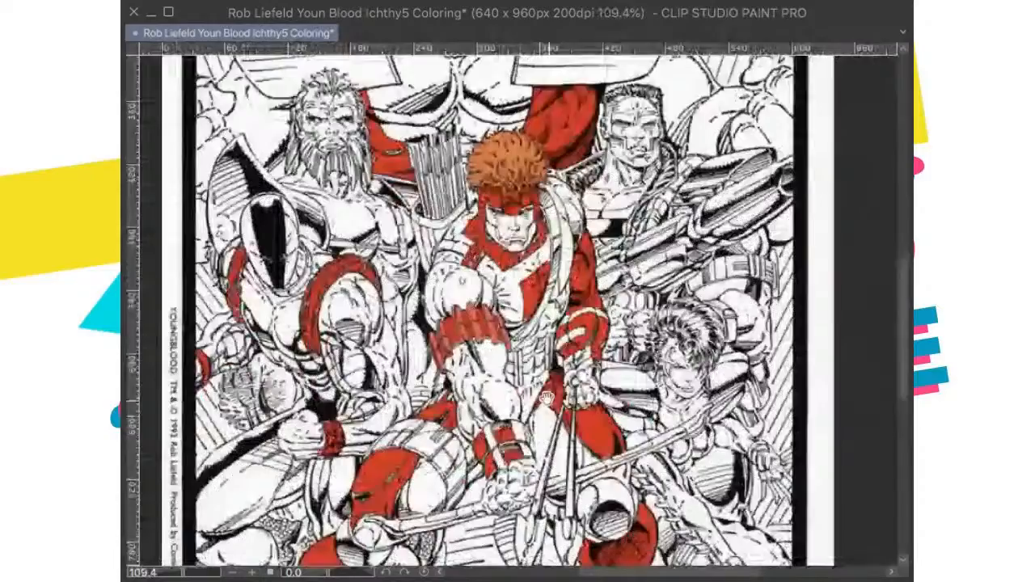
{"action": "scroll", "coordinate": [547, 398], "scroll_direction": "down", "scroll_amount": 1}
{"action": "left_click_drag", "start_coordinate": [547, 399], "coordinate": [606, 308]}
{"action": "scroll", "coordinate": [606, 308], "scroll_direction": "up", "scroll_amount": 2}
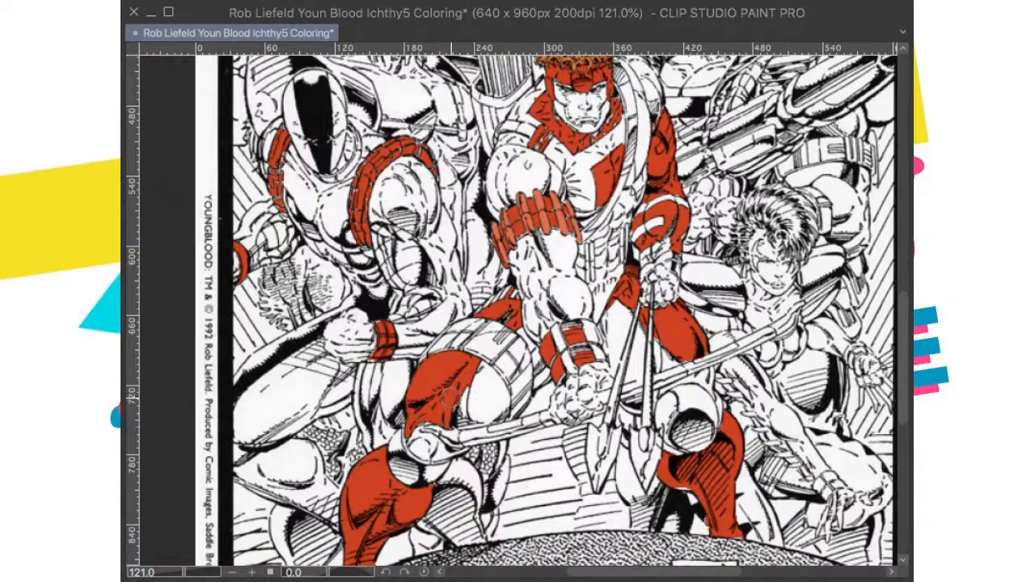
{"action": "key", "text": "ctrl+0"}
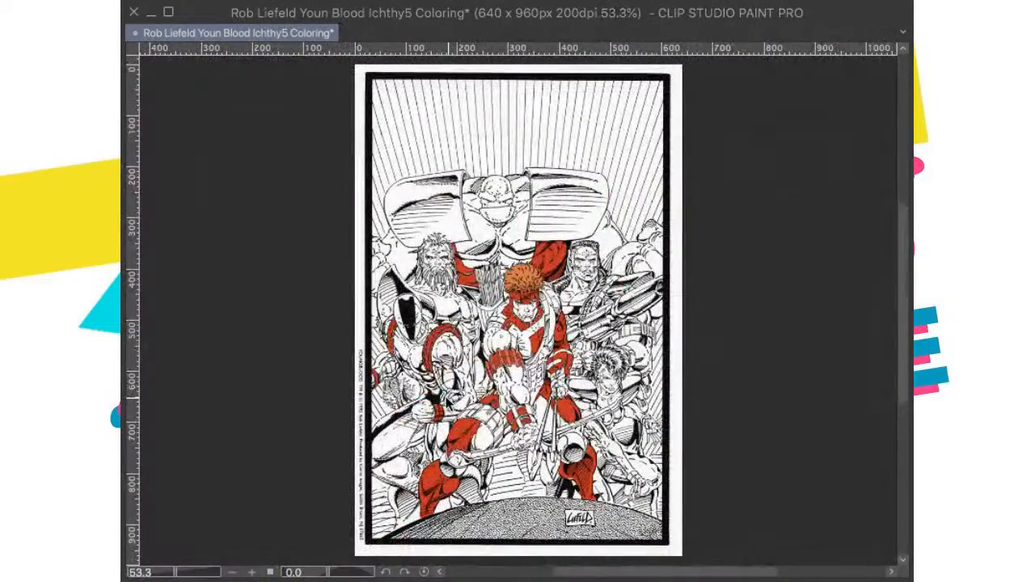
{"action": "key", "text": "ctrl+s"}
Step: Paint red over the white gaps in the archer's shoulder strap and along the collar beside the chin
{"action": "scroll", "coordinate": [480, 393], "scroll_direction": "up", "scroll_amount": 1}
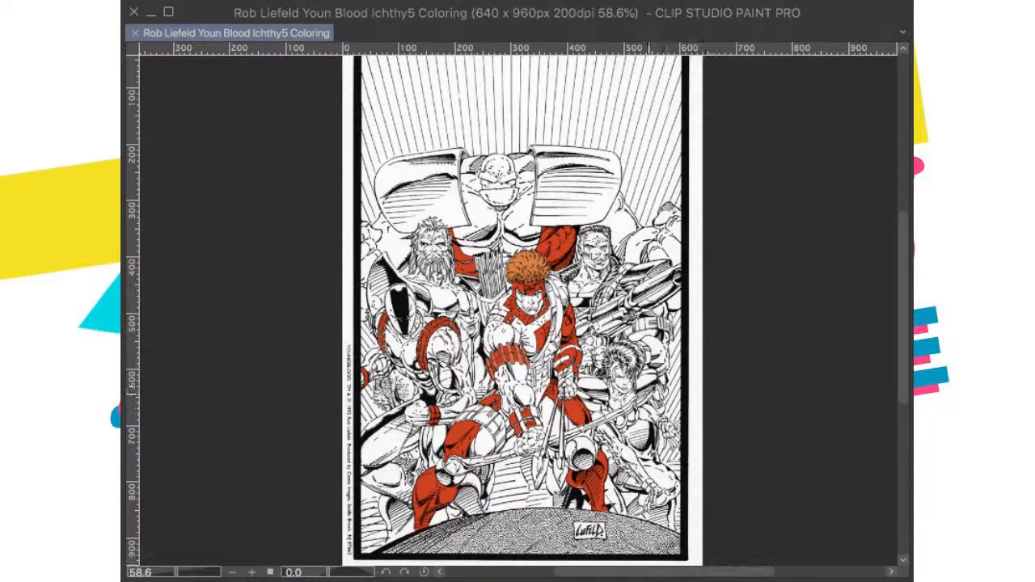
{"action": "scroll", "coordinate": [649, 393], "scroll_direction": "down", "scroll_amount": 1}
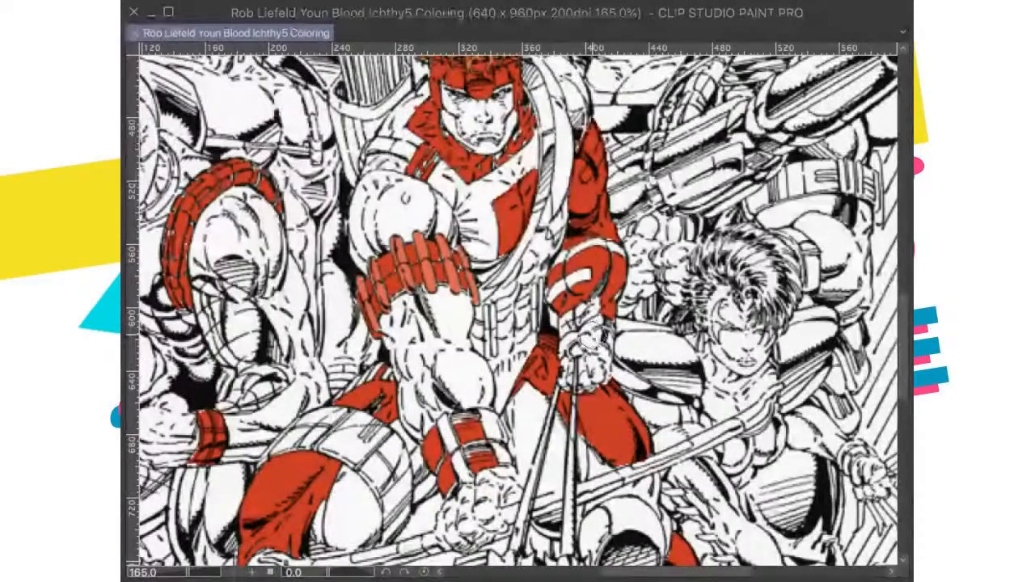
{"action": "scroll", "coordinate": [595, 337], "scroll_direction": "down", "scroll_amount": 3}
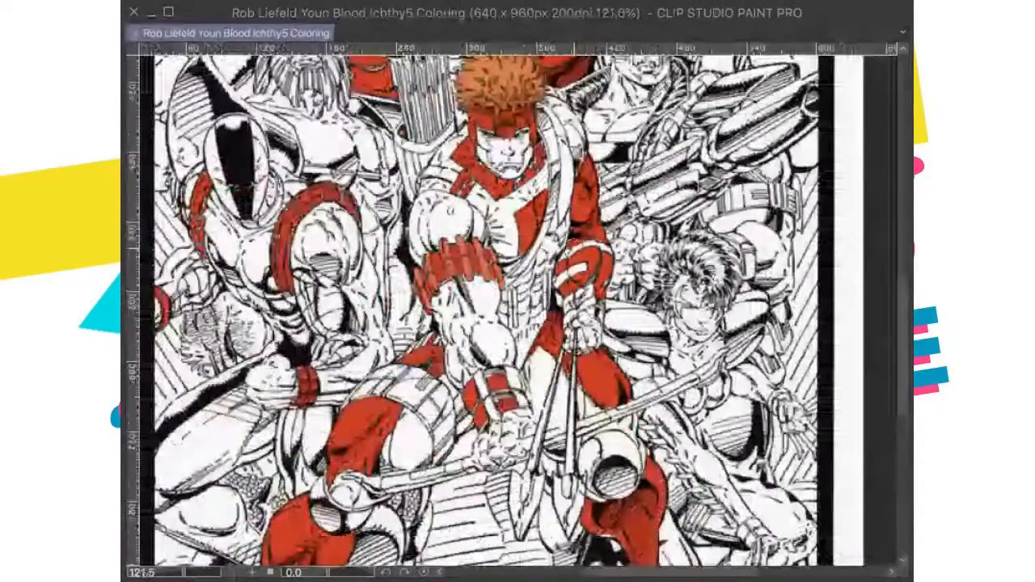
{"action": "scroll", "coordinate": [596, 307], "scroll_direction": "down", "scroll_amount": 2}
{"action": "scroll", "coordinate": [595, 307], "scroll_direction": "up", "scroll_amount": 4}
{"action": "scroll", "coordinate": [581, 263], "scroll_direction": "up", "scroll_amount": 5}
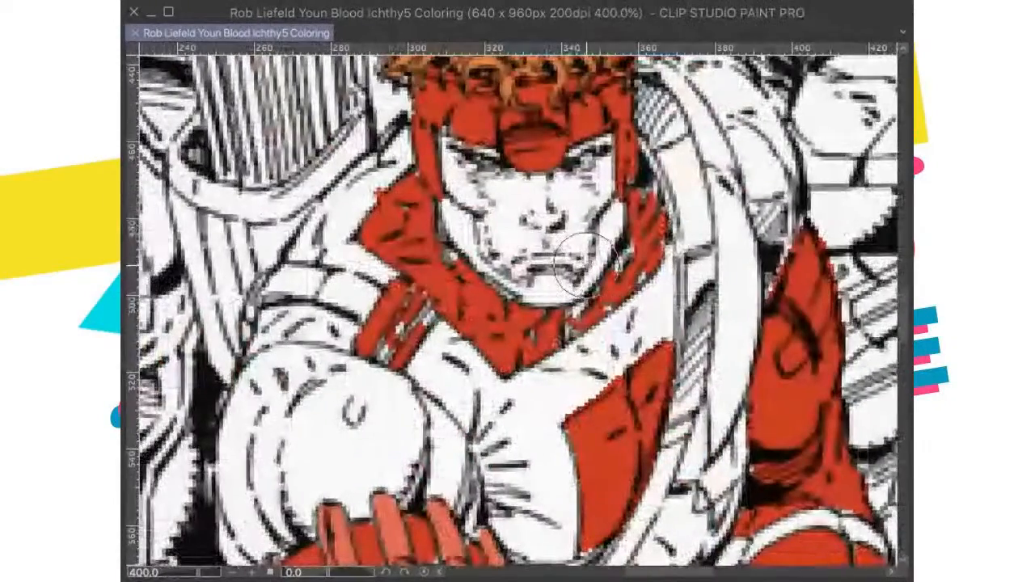
{"action": "left_click_drag", "start_coordinate": [390, 330], "coordinate": [396, 352]}
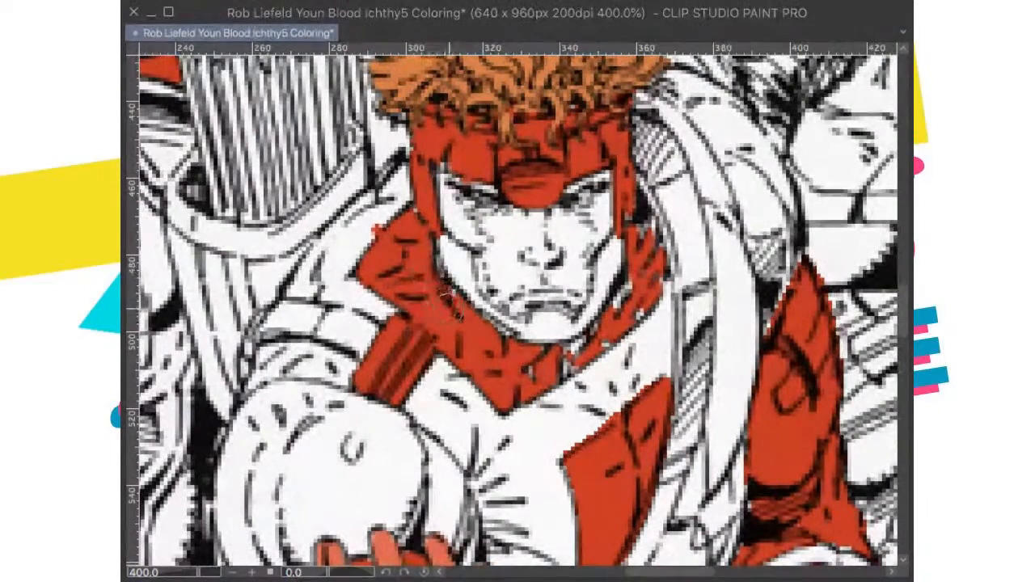
{"action": "scroll", "coordinate": [592, 403], "scroll_direction": "down", "scroll_amount": 1}
{"action": "mouse_move", "coordinate": [531, 361]}
{"action": "left_mouse_down"}
{"action": "mouse_move", "coordinate": [580, 321]}
{"action": "mouse_move", "coordinate": [576, 341]}
{"action": "mouse_move", "coordinate": [627, 305]}
{"action": "mouse_move", "coordinate": [631, 275]}
{"action": "mouse_move", "coordinate": [618, 253]}
{"action": "left_mouse_up"}
{"action": "scroll", "coordinate": [634, 275], "scroll_direction": "up", "scroll_amount": 3}
{"action": "scroll", "coordinate": [634, 275], "scroll_direction": "right", "scroll_amount": 2}
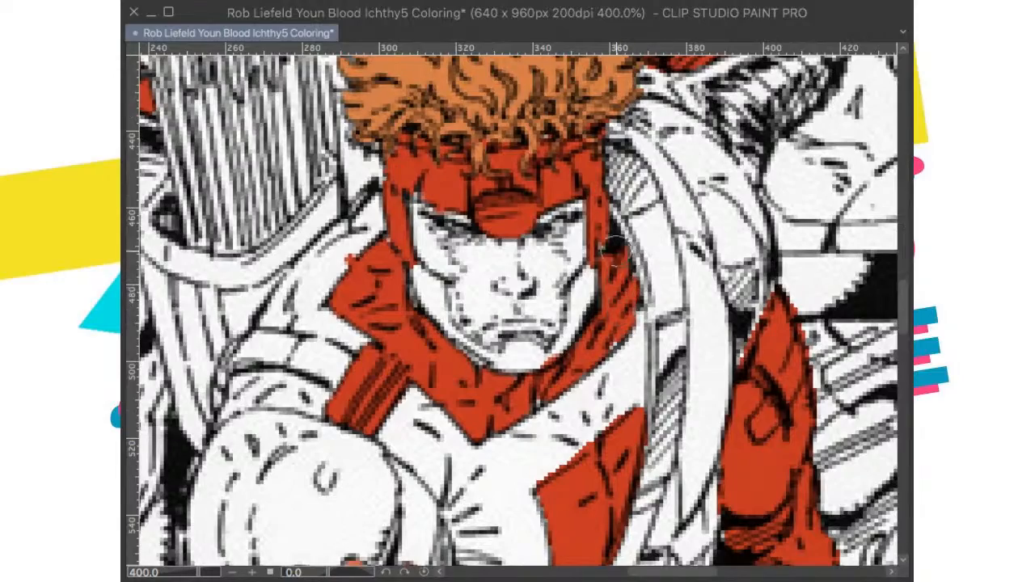
Step: Touch up the archer's curls hanging over the mask with orange along the hairline
{"action": "scroll", "coordinate": [645, 230], "scroll_direction": "down", "scroll_amount": 1}
{"action": "scroll", "coordinate": [641, 231], "scroll_direction": "down", "scroll_amount": 3}
{"action": "scroll", "coordinate": [588, 211], "scroll_direction": "up", "scroll_amount": 4}
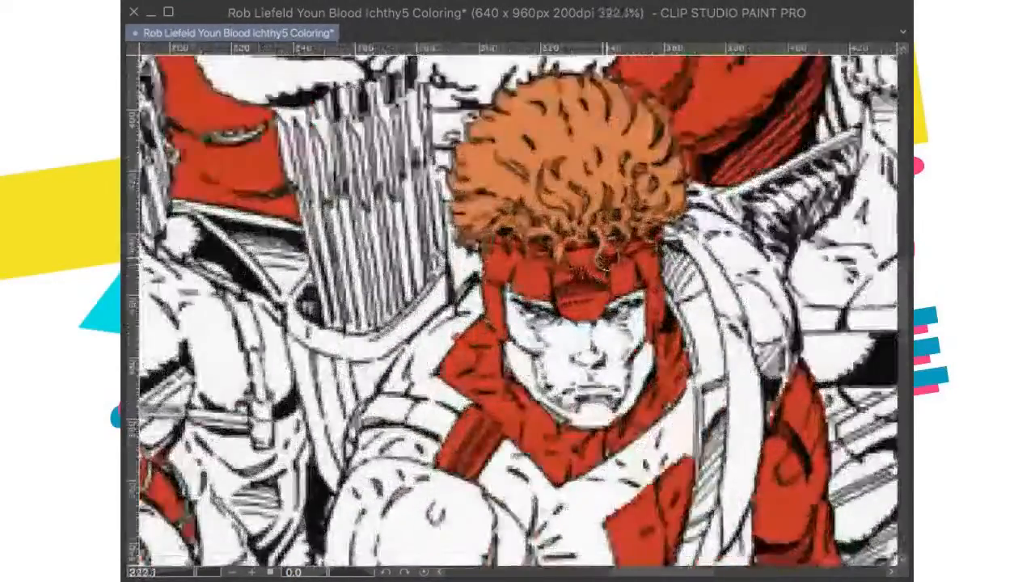
{"action": "scroll", "coordinate": [599, 259], "scroll_direction": "up", "scroll_amount": 4}
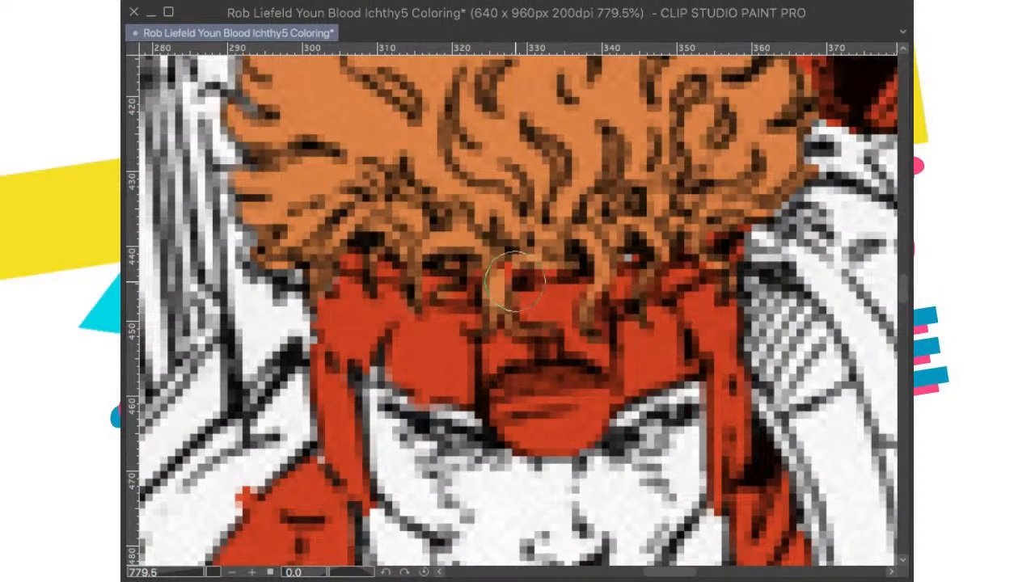
{"action": "mouse_move", "coordinate": [504, 303]}
{"action": "left_mouse_down"}
{"action": "mouse_move", "coordinate": [513, 267]}
{"action": "mouse_move", "coordinate": [495, 241]}
{"action": "left_mouse_up"}
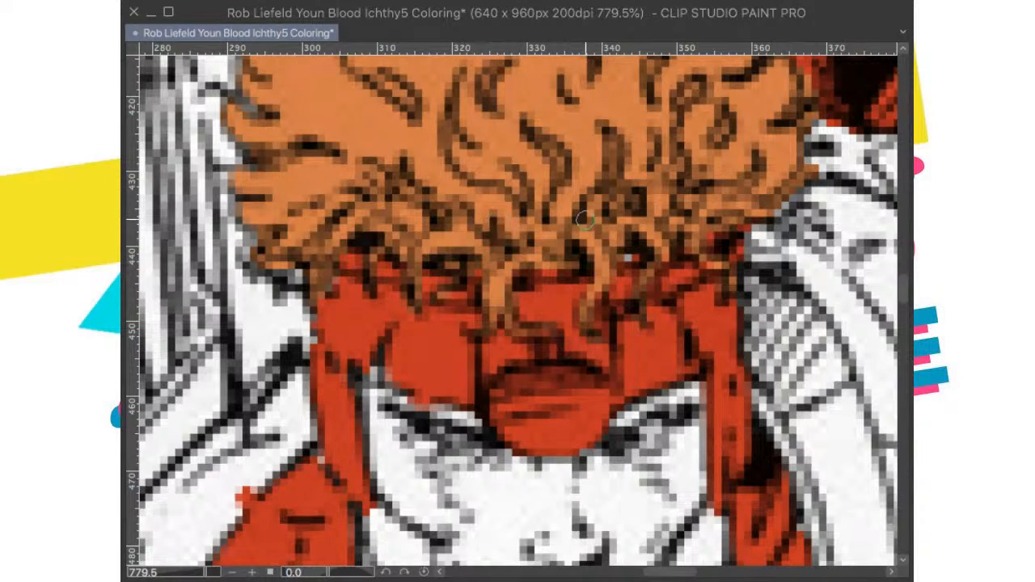
{"action": "scroll", "coordinate": [584, 219], "scroll_direction": "down", "scroll_amount": 3}
{"action": "scroll", "coordinate": [647, 212], "scroll_direction": "up", "scroll_amount": 3}
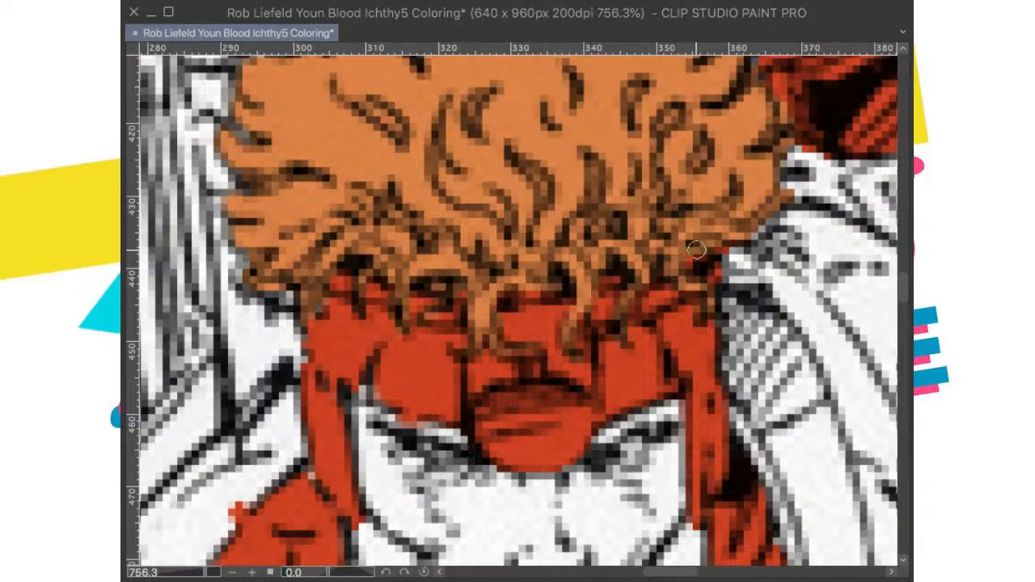
{"action": "scroll", "coordinate": [718, 341], "scroll_direction": "down", "scroll_amount": 10}
{"action": "left_click_drag", "start_coordinate": [610, 359], "coordinate": [499, 294]}
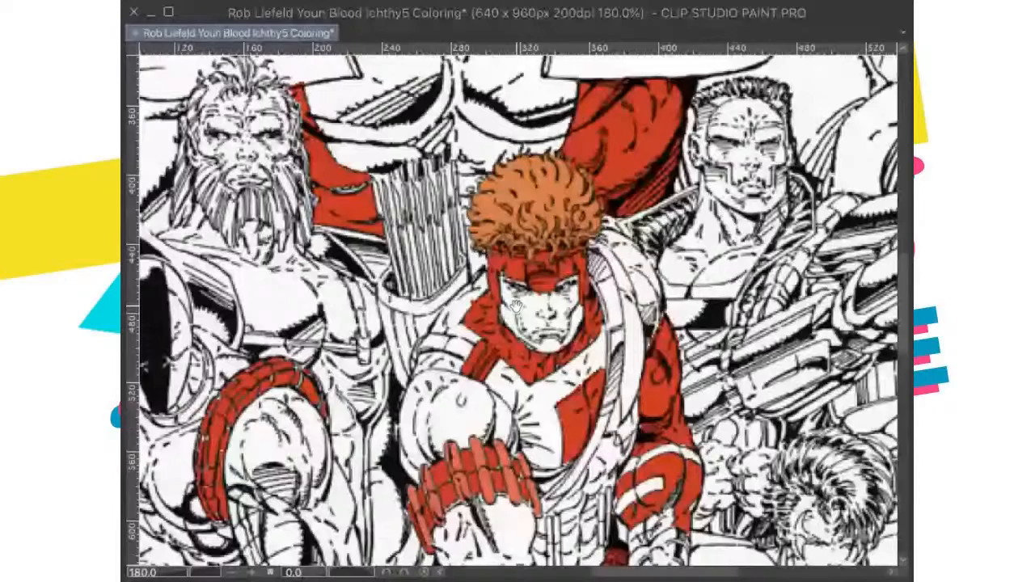
Step: Check the archer's armband and costume colouring up close and across the whole page, and save the drawing
{"action": "scroll", "coordinate": [485, 534], "scroll_direction": "up", "scroll_amount": 6}
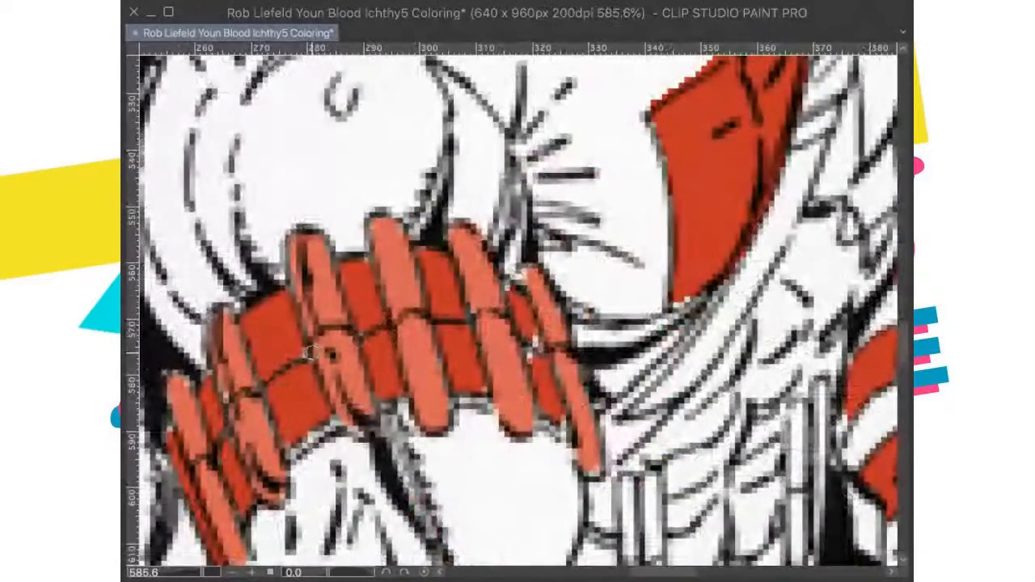
{"action": "scroll", "coordinate": [391, 368], "scroll_direction": "down", "scroll_amount": 6}
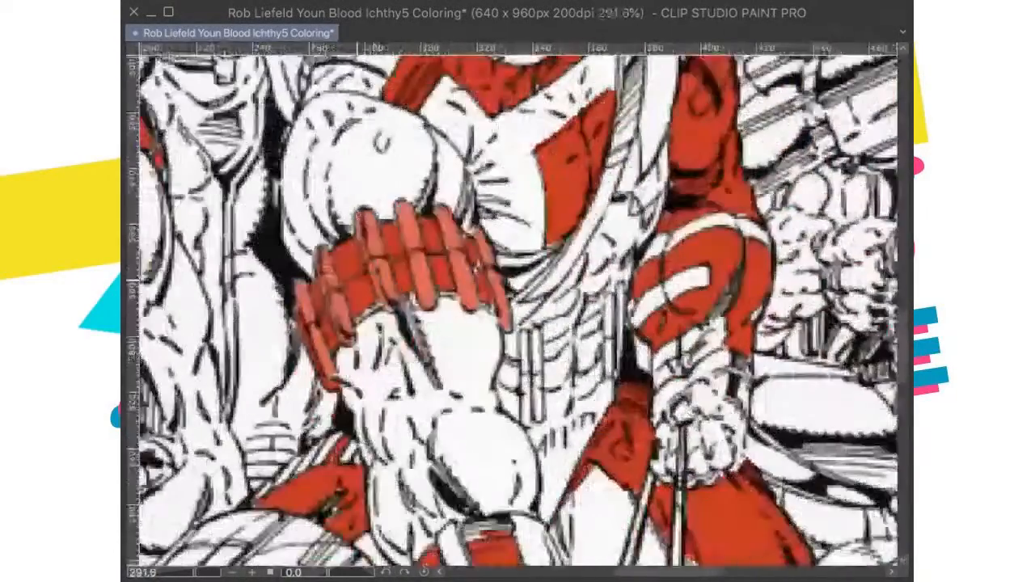
{"action": "scroll", "coordinate": [404, 334], "scroll_direction": "down", "scroll_amount": 4}
{"action": "scroll", "coordinate": [402, 373], "scroll_direction": "up", "scroll_amount": 3}
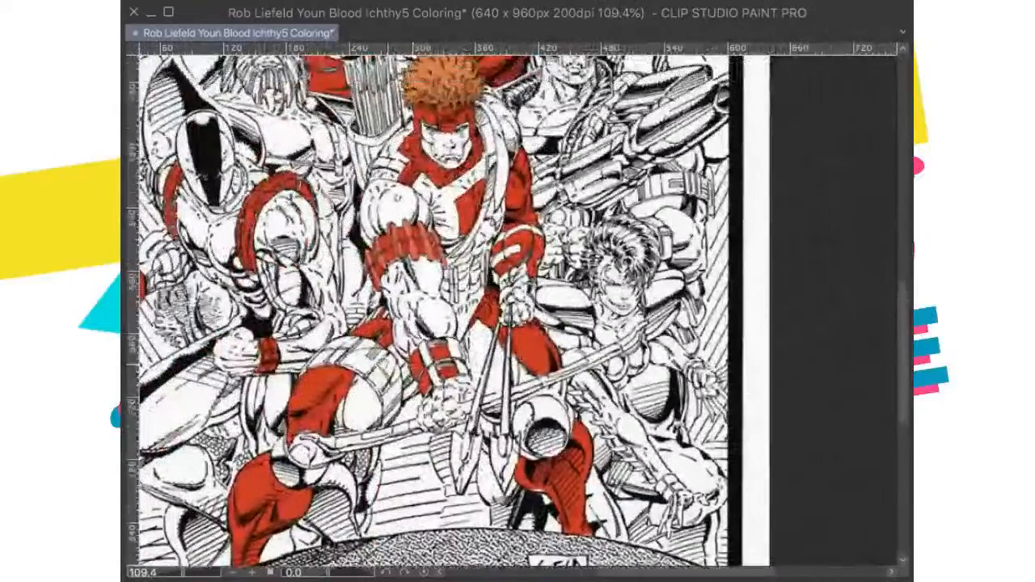
{"action": "scroll", "coordinate": [399, 371], "scroll_direction": "down", "scroll_amount": 3}
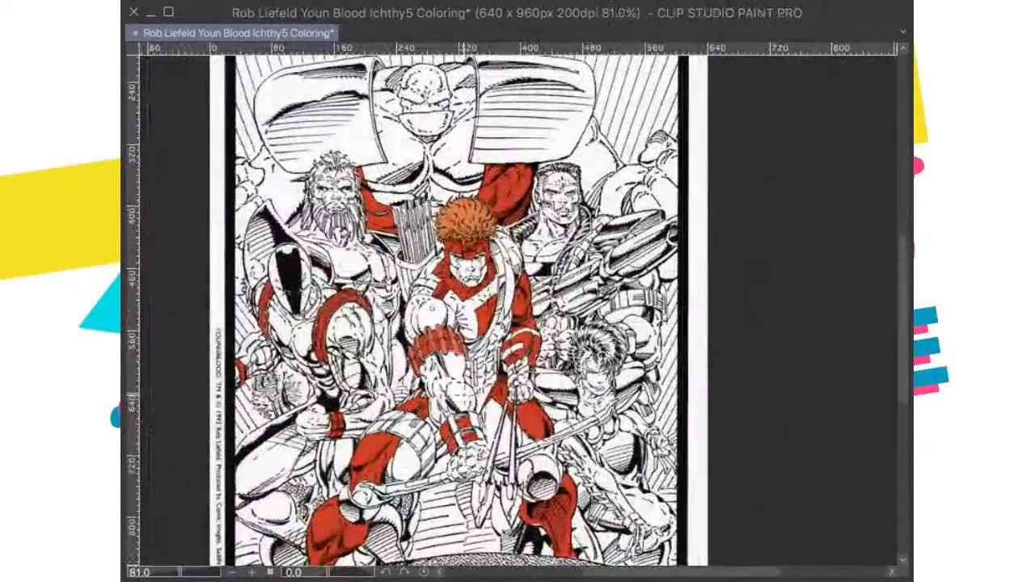
{"action": "key", "text": "ctrl+s"}
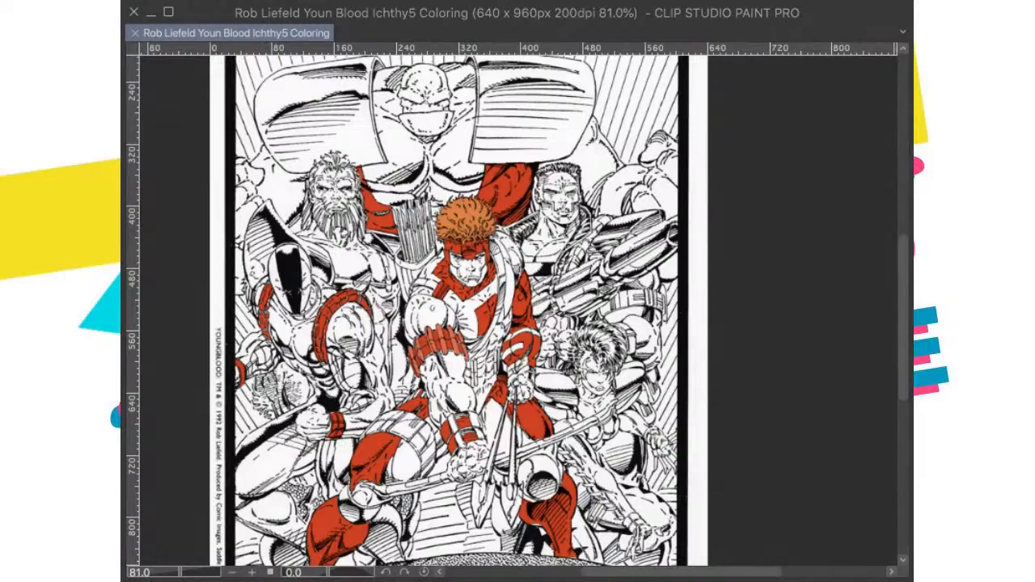
Step: Paste the published colour cover over the page and compare the archer's thigh and wrist bands with it
{"action": "key", "text": "ctrl+v"}
{"action": "scroll", "coordinate": [674, 371], "scroll_direction": "up", "scroll_amount": 5}
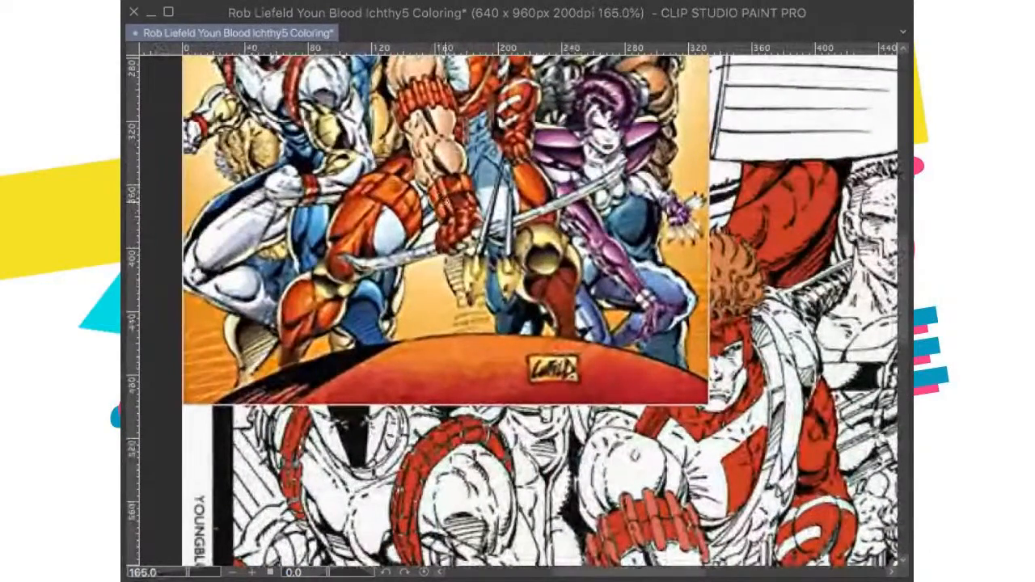
{"action": "scroll", "coordinate": [449, 207], "scroll_direction": "down", "scroll_amount": 3}
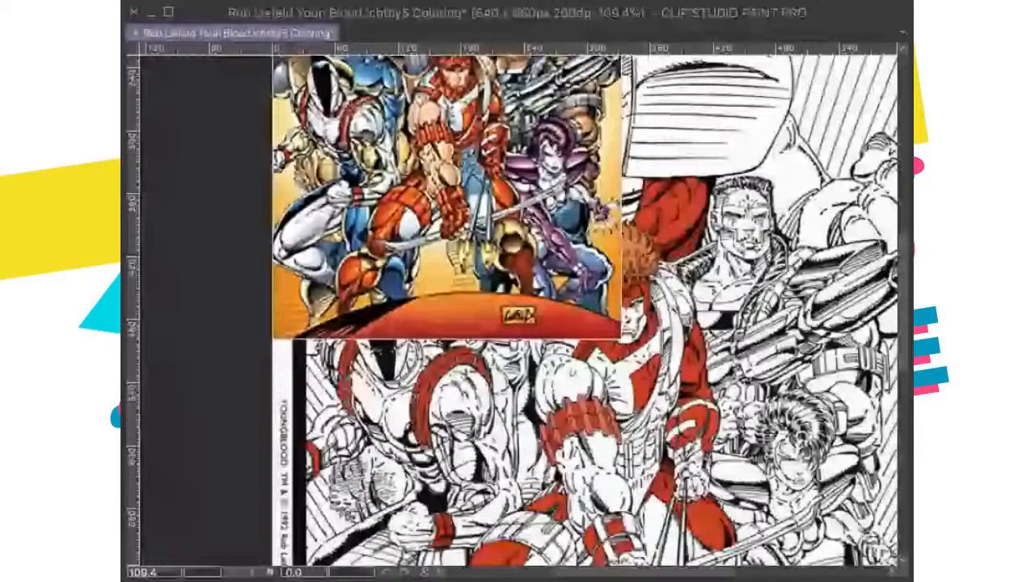
{"action": "scroll", "coordinate": [647, 188], "scroll_direction": "up", "scroll_amount": 2}
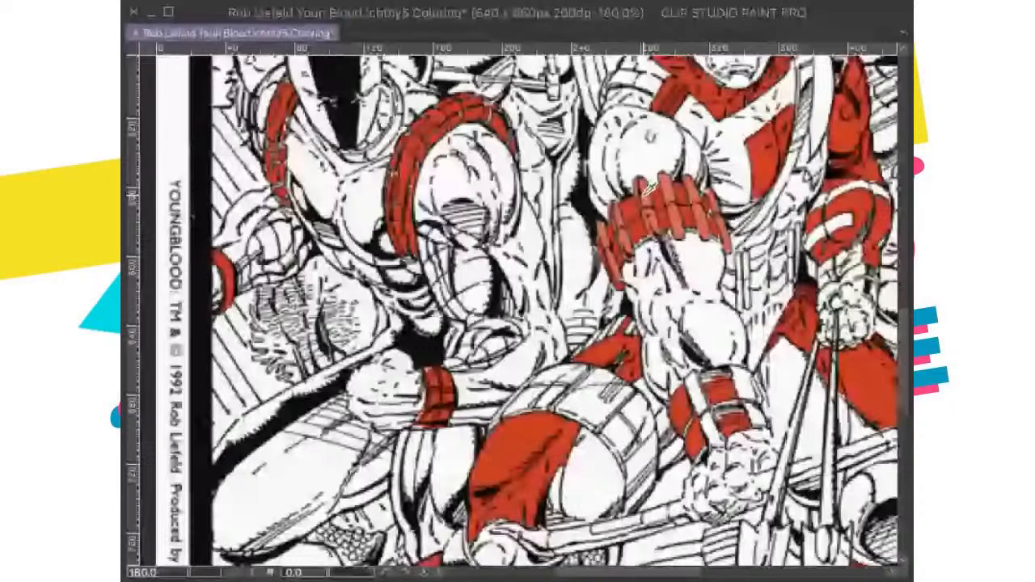
Step: Fill the panels of the archer's segmented thigh band with the lighter red, down to the narrow segments beside the knee
{"action": "left_click", "coordinate": [526, 398]}
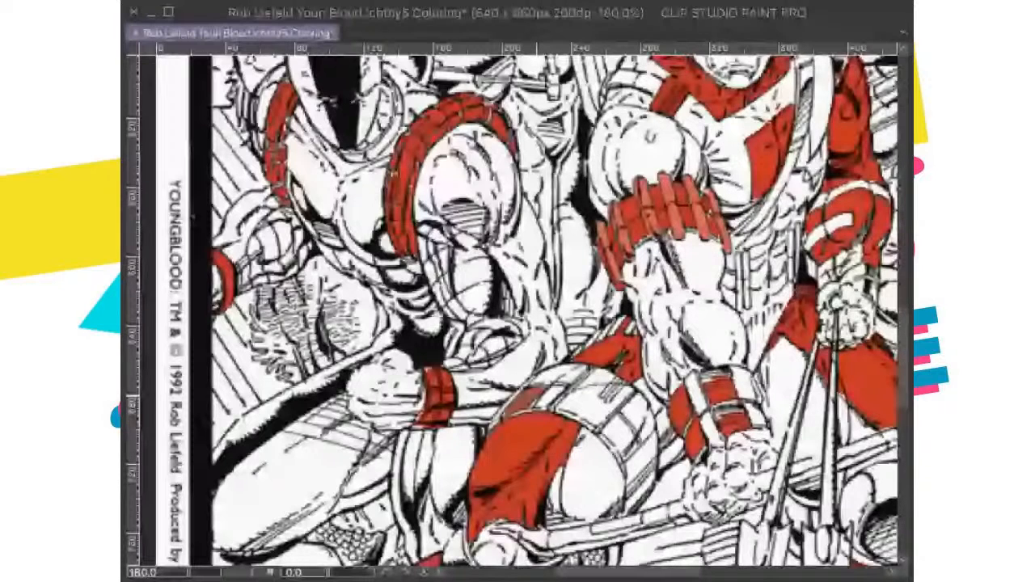
{"action": "left_click", "coordinate": [552, 396]}
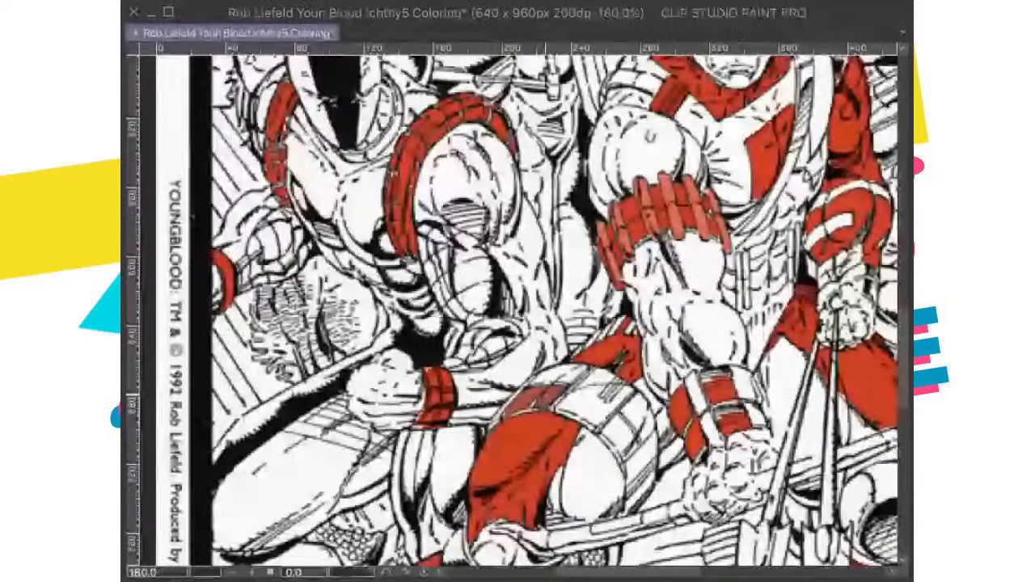
{"action": "left_click", "coordinate": [540, 379]}
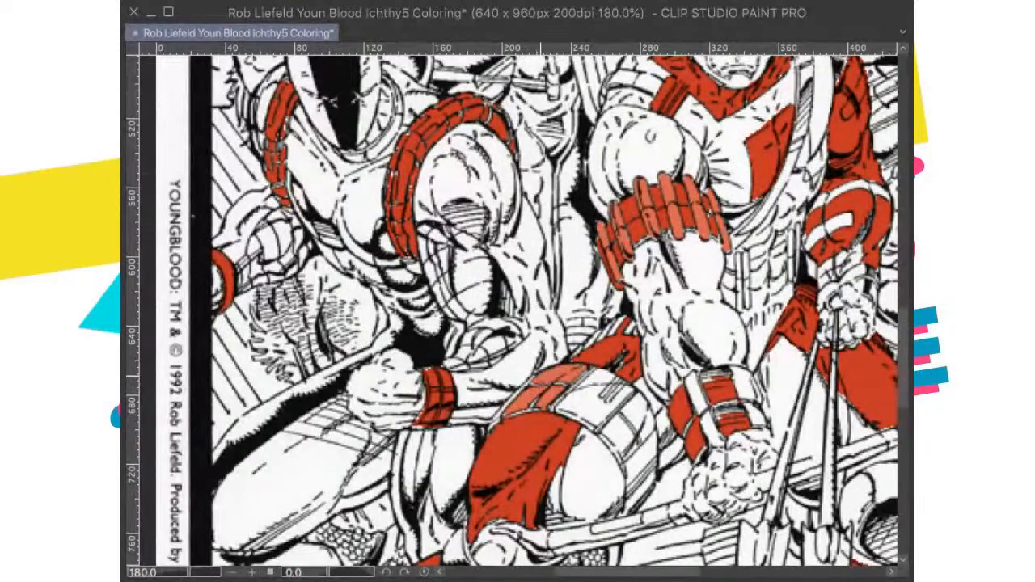
{"action": "left_click", "coordinate": [538, 381]}
{"action": "left_click", "coordinate": [623, 404]}
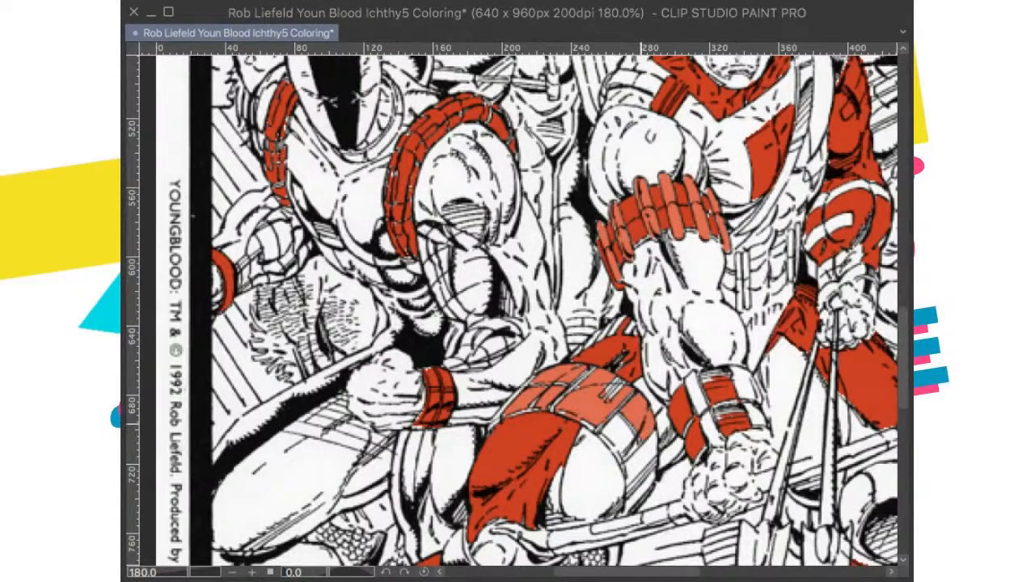
{"action": "left_click", "coordinate": [621, 429]}
{"action": "left_click", "coordinate": [640, 461]}
{"action": "left_click", "coordinate": [641, 495]}
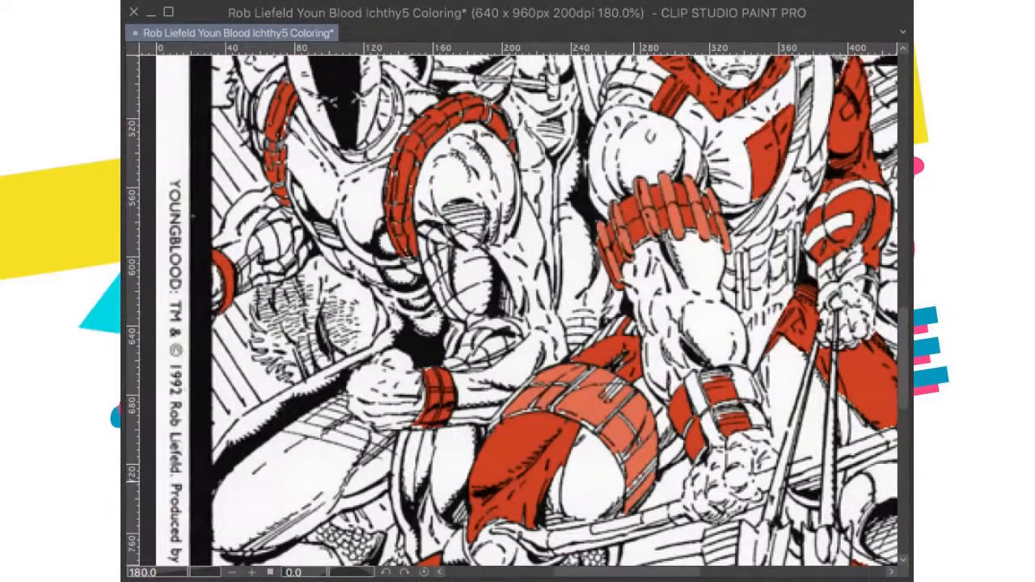
{"action": "scroll", "coordinate": [641, 409], "scroll_direction": "up", "scroll_amount": 5}
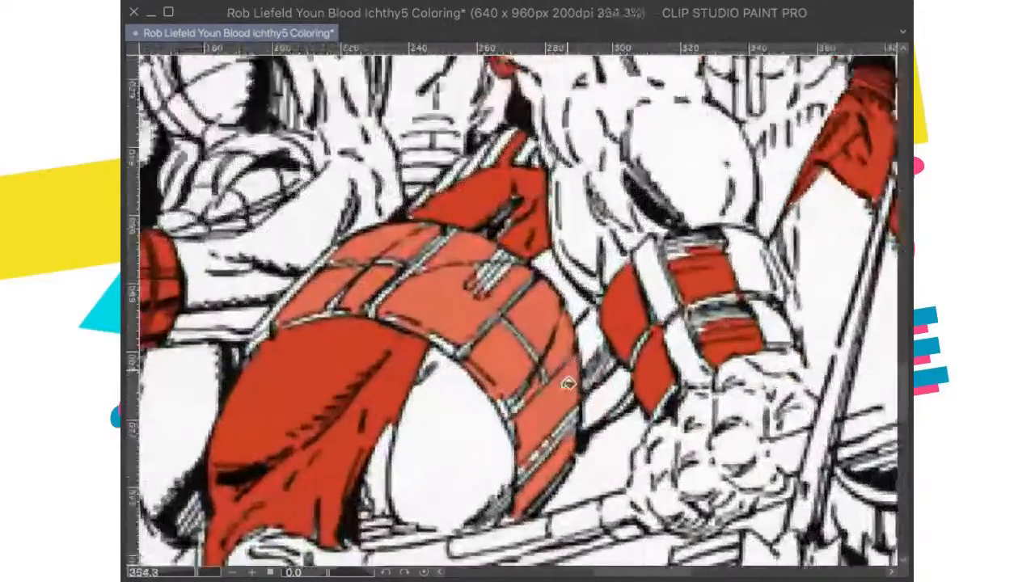
{"action": "scroll", "coordinate": [569, 385], "scroll_direction": "up", "scroll_amount": 5}
{"action": "left_click_drag", "start_coordinate": [563, 346], "coordinate": [476, 385]}
{"action": "scroll", "coordinate": [477, 383], "scroll_direction": "down", "scroll_amount": 8}
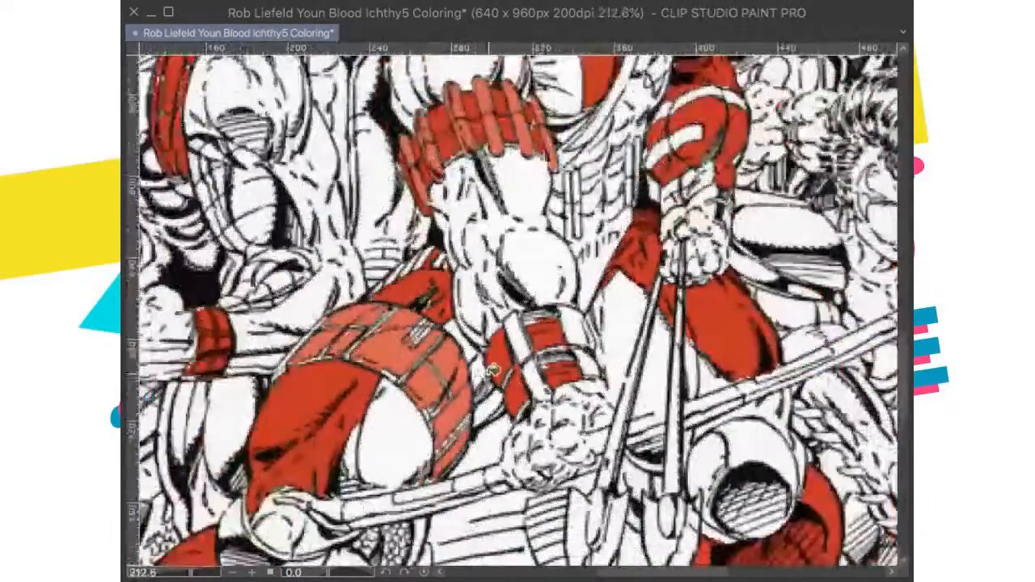
Step: Fill the white straps and edge panels of the archer's wristband with the lighter red
{"action": "left_click", "coordinate": [516, 339]}
{"action": "left_click", "coordinate": [531, 376]}
{"action": "left_click", "coordinate": [584, 365]}
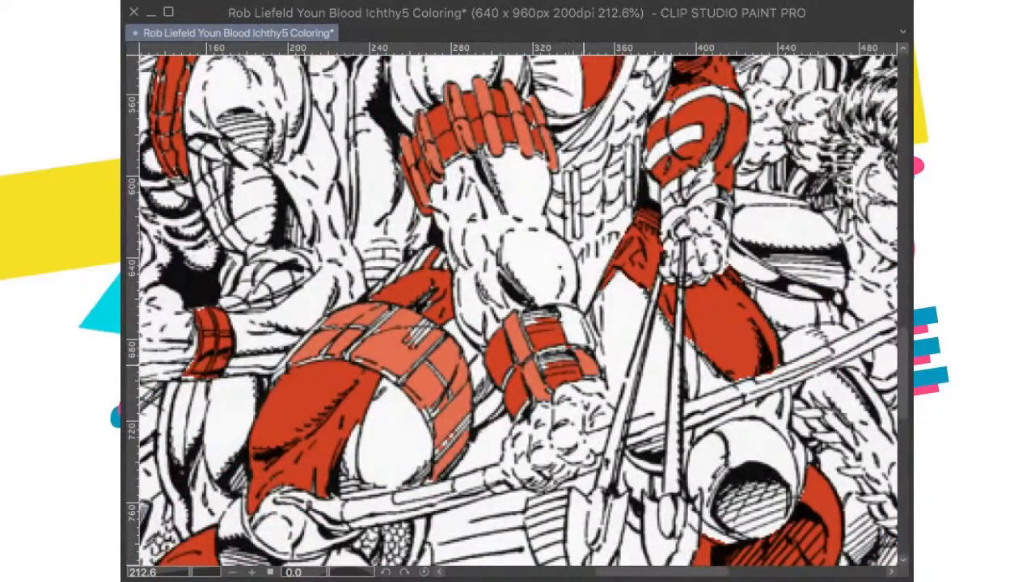
{"action": "left_click", "coordinate": [574, 325]}
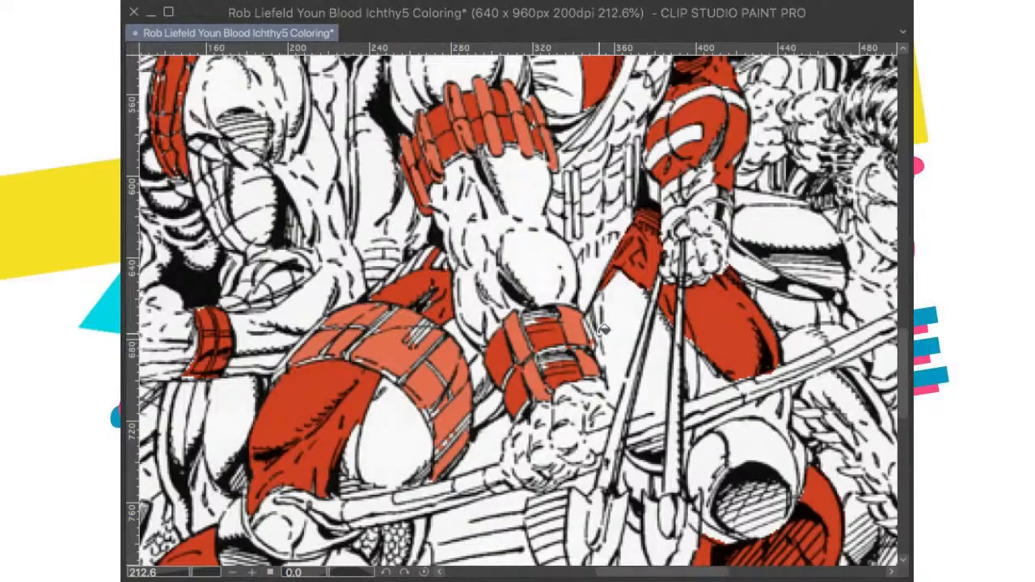
Step: Paint red over the white gaps in the hatching and seams of the archer's wristband with a smaller brush
{"action": "scroll", "coordinate": [599, 340], "scroll_direction": "up", "scroll_amount": 2}
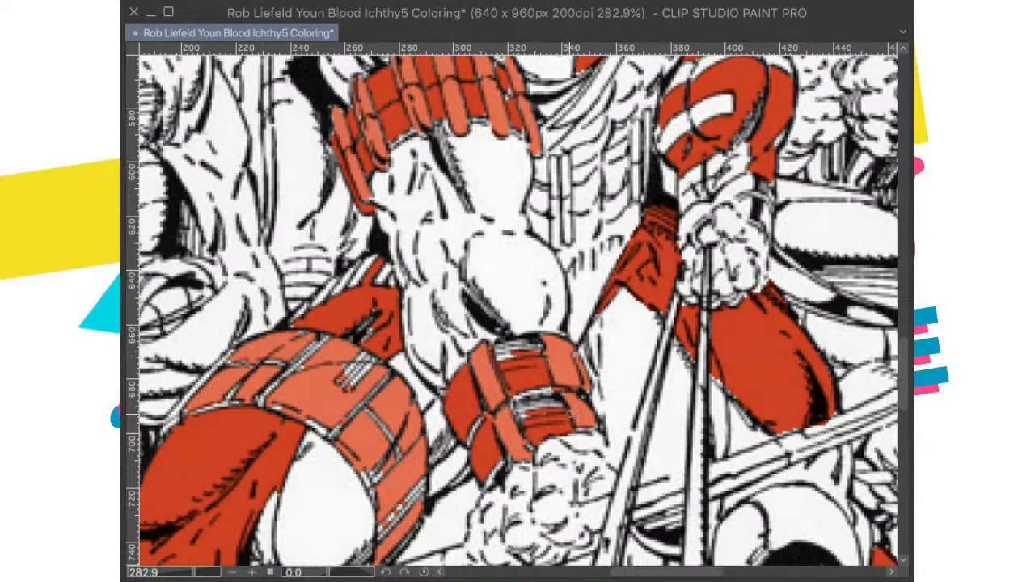
{"action": "mouse_move", "coordinate": [548, 402]}
{"action": "left_mouse_down"}
{"action": "mouse_move", "coordinate": [517, 399]}
{"action": "mouse_move", "coordinate": [539, 382]}
{"action": "mouse_move", "coordinate": [546, 400]}
{"action": "mouse_move", "coordinate": [530, 346]}
{"action": "mouse_move", "coordinate": [533, 354]}
{"action": "mouse_move", "coordinate": [505, 355]}
{"action": "left_mouse_up"}
{"action": "key", "text": "["}
{"action": "mouse_move", "coordinate": [530, 408]}
{"action": "left_mouse_down"}
{"action": "mouse_move", "coordinate": [531, 374]}
{"action": "mouse_move", "coordinate": [554, 399]}
{"action": "left_mouse_up"}
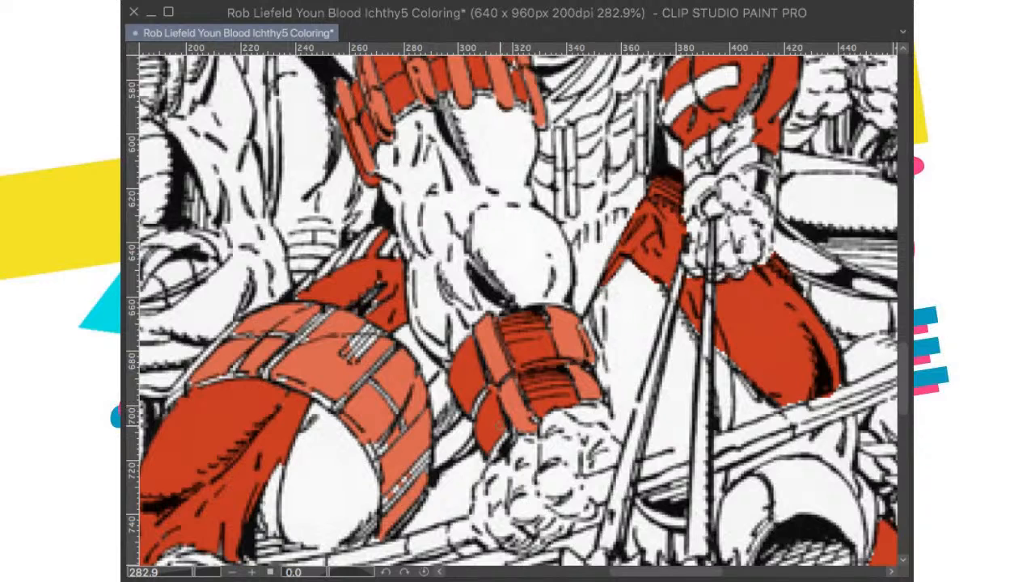
{"action": "left_click_drag", "start_coordinate": [506, 436], "coordinate": [500, 449]}
Step: Paint lighter red over the white seams of the archer's thigh band, rotating the canvas as needed and resetting its rotation
{"action": "left_click_drag", "start_coordinate": [500, 420], "coordinate": [616, 414]}
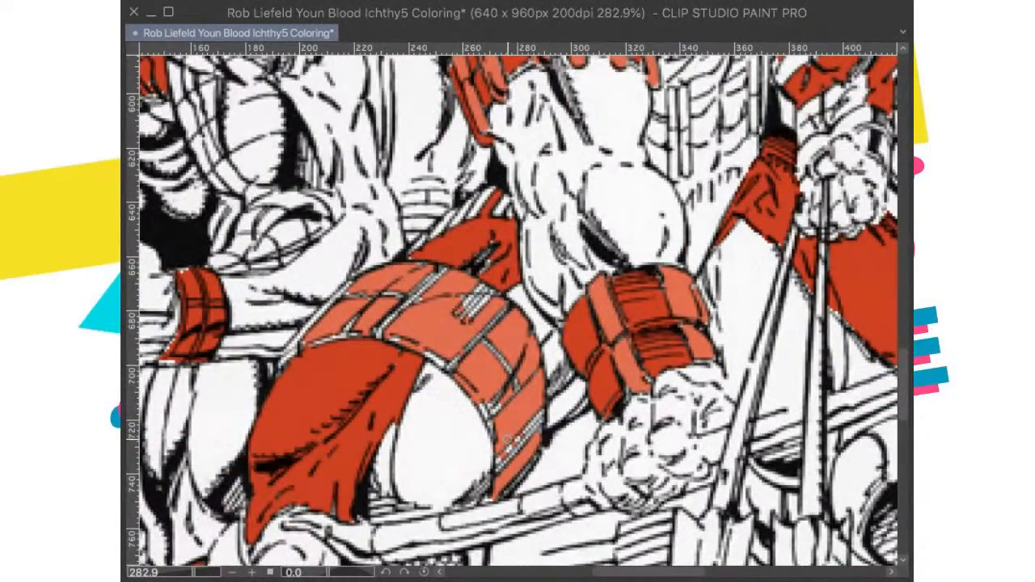
{"action": "key", "text": "bracketright"}
{"action": "key", "text": "bracketright"}
{"action": "key", "text": "bracketright"}
{"action": "key", "text": "bracketright"}
{"action": "key", "text": "bracketright"}
{"action": "left_click_drag", "start_coordinate": [497, 398], "coordinate": [488, 406]}
{"action": "mouse_move", "coordinate": [508, 450]}
{"action": "left_mouse_down"}
{"action": "mouse_move", "coordinate": [526, 408]}
{"action": "mouse_move", "coordinate": [486, 335]}
{"action": "mouse_move", "coordinate": [449, 354]}
{"action": "mouse_move", "coordinate": [469, 331]}
{"action": "mouse_move", "coordinate": [428, 361]}
{"action": "mouse_move", "coordinate": [382, 323]}
{"action": "mouse_move", "coordinate": [424, 308]}
{"action": "mouse_move", "coordinate": [410, 310]}
{"action": "mouse_move", "coordinate": [395, 291]}
{"action": "mouse_move", "coordinate": [461, 311]}
{"action": "mouse_move", "coordinate": [495, 305]}
{"action": "mouse_move", "coordinate": [497, 334]}
{"action": "mouse_move", "coordinate": [376, 325]}
{"action": "mouse_move", "coordinate": [368, 300]}
{"action": "mouse_move", "coordinate": [369, 331]}
{"action": "mouse_move", "coordinate": [510, 453]}
{"action": "mouse_move", "coordinate": [566, 461]}
{"action": "mouse_move", "coordinate": [582, 376]}
{"action": "left_mouse_up"}
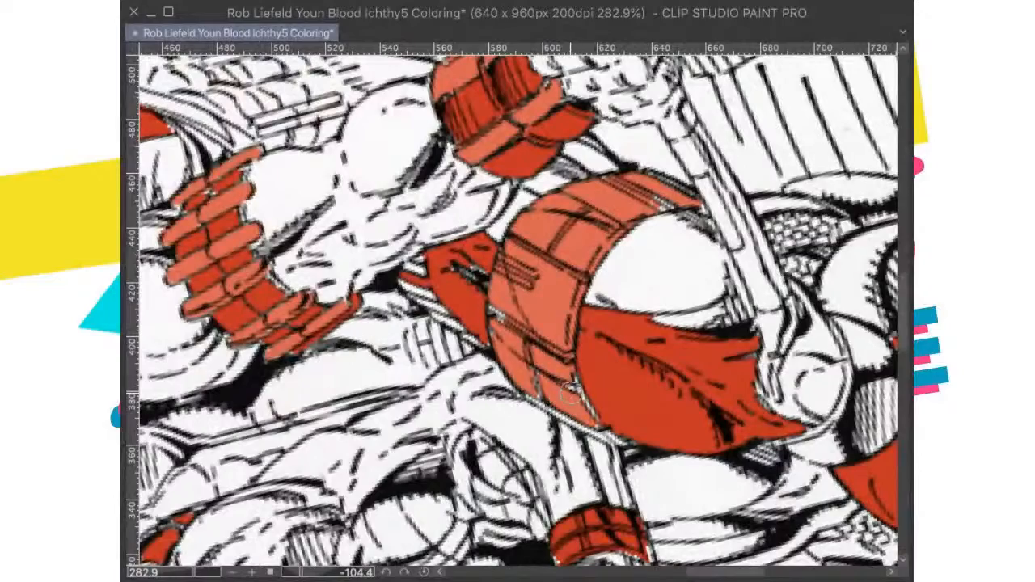
{"action": "mouse_move", "coordinate": [574, 395]}
{"action": "left_mouse_down"}
{"action": "mouse_move", "coordinate": [596, 430]}
{"action": "mouse_move", "coordinate": [556, 409]}
{"action": "mouse_move", "coordinate": [581, 416]}
{"action": "left_mouse_up"}
{"action": "mouse_move", "coordinate": [533, 369]}
{"action": "left_mouse_down"}
{"action": "mouse_move", "coordinate": [487, 359]}
{"action": "mouse_move", "coordinate": [513, 312]}
{"action": "mouse_move", "coordinate": [502, 370]}
{"action": "mouse_move", "coordinate": [505, 338]}
{"action": "left_mouse_up"}
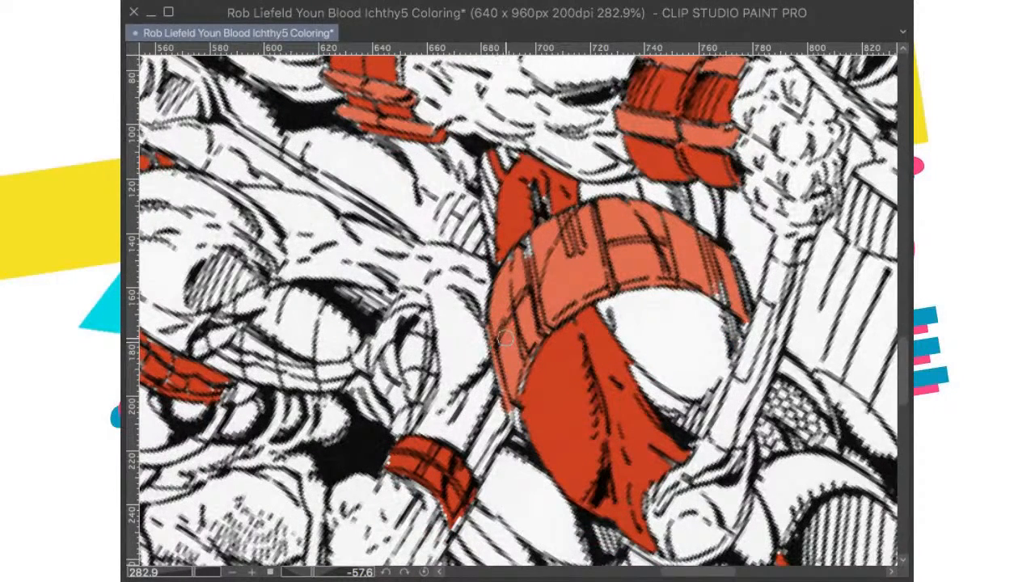
{"action": "left_click_drag", "start_coordinate": [517, 414], "coordinate": [519, 427]}
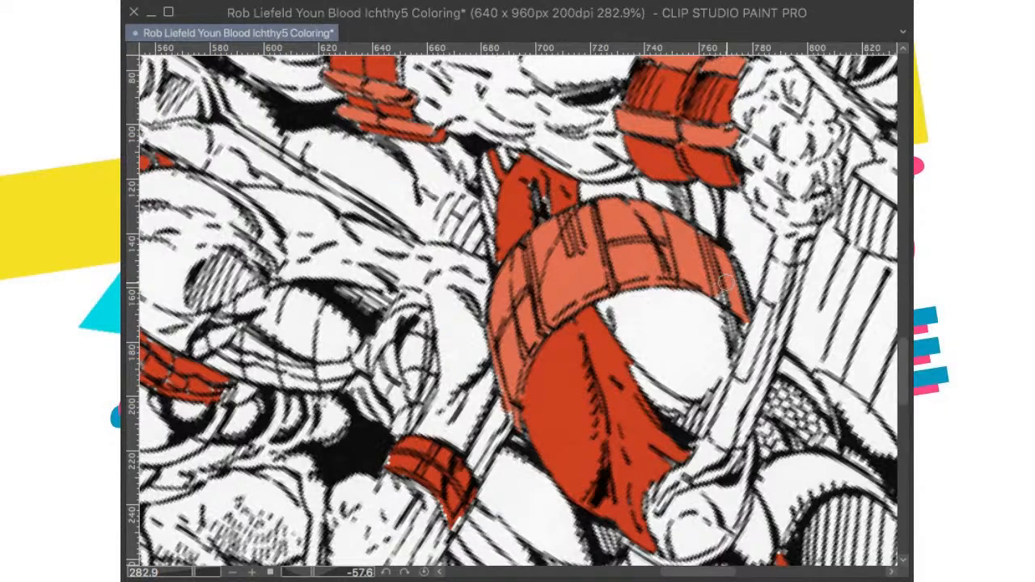
{"action": "left_click", "coordinate": [424, 572]}
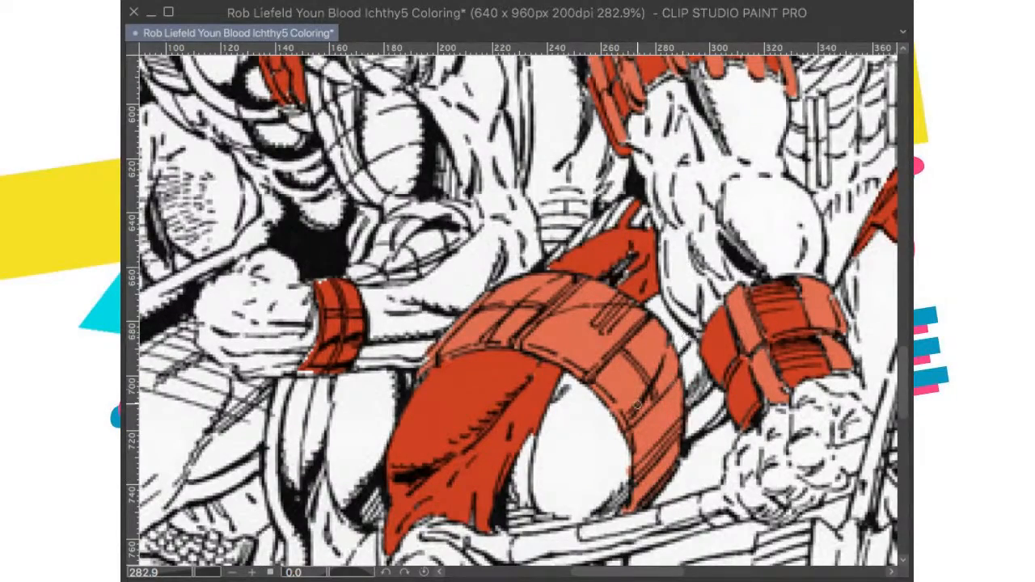
Step: Fit the whole page in view to review the finished bands and save the drawing
{"action": "scroll", "coordinate": [636, 405], "scroll_direction": "down", "scroll_amount": 5}
{"action": "scroll", "coordinate": [637, 405], "scroll_direction": "down", "scroll_amount": 8}
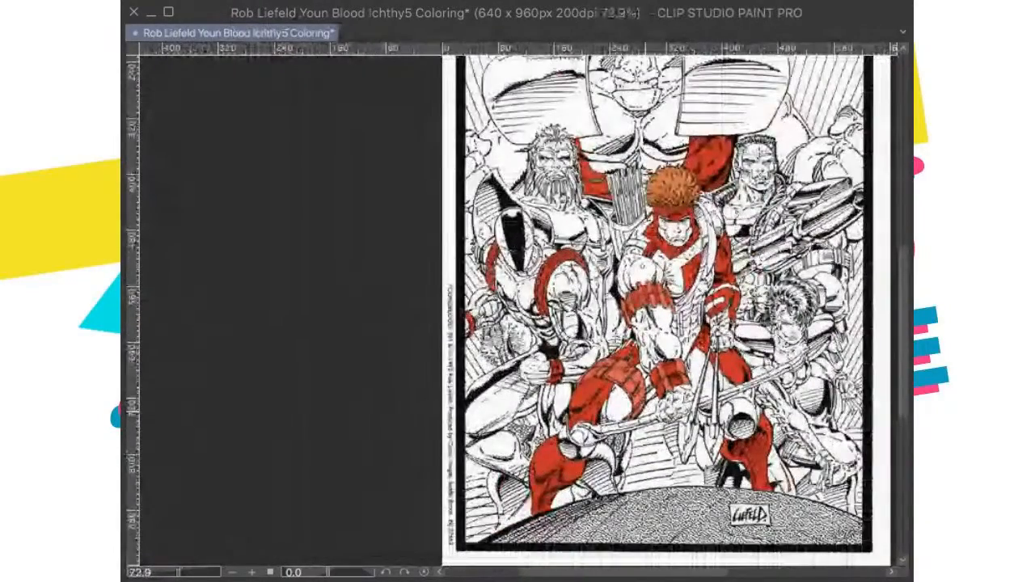
{"action": "scroll", "coordinate": [637, 405], "scroll_direction": "down", "scroll_amount": 2}
{"action": "key", "text": "super+0"}
{"action": "key", "text": "super+s"}
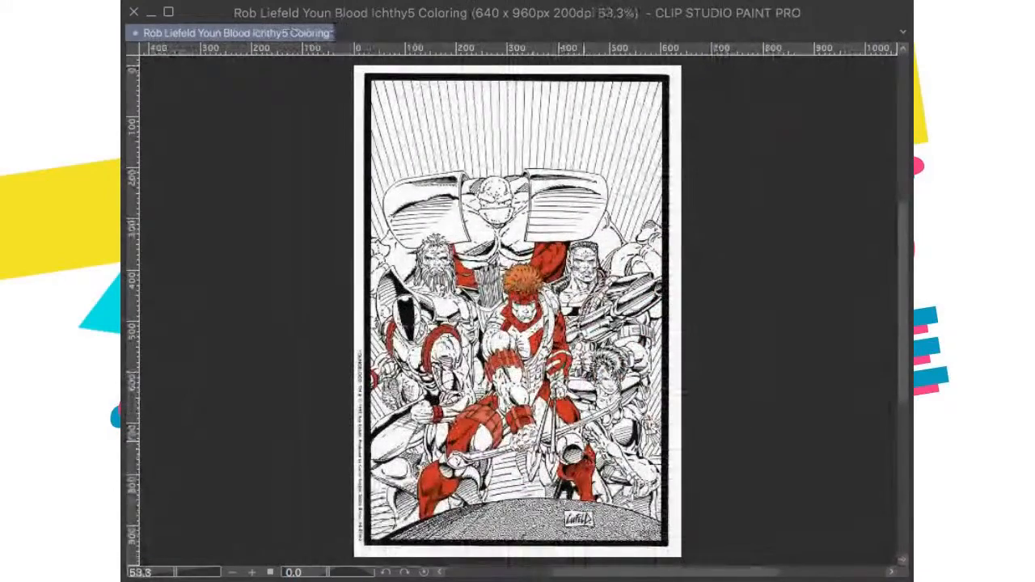
Step: Paste the published colour cover over the page again and compare the archer's sleeve and chest with it
{"action": "scroll", "coordinate": [566, 362], "scroll_direction": "up", "scroll_amount": 1}
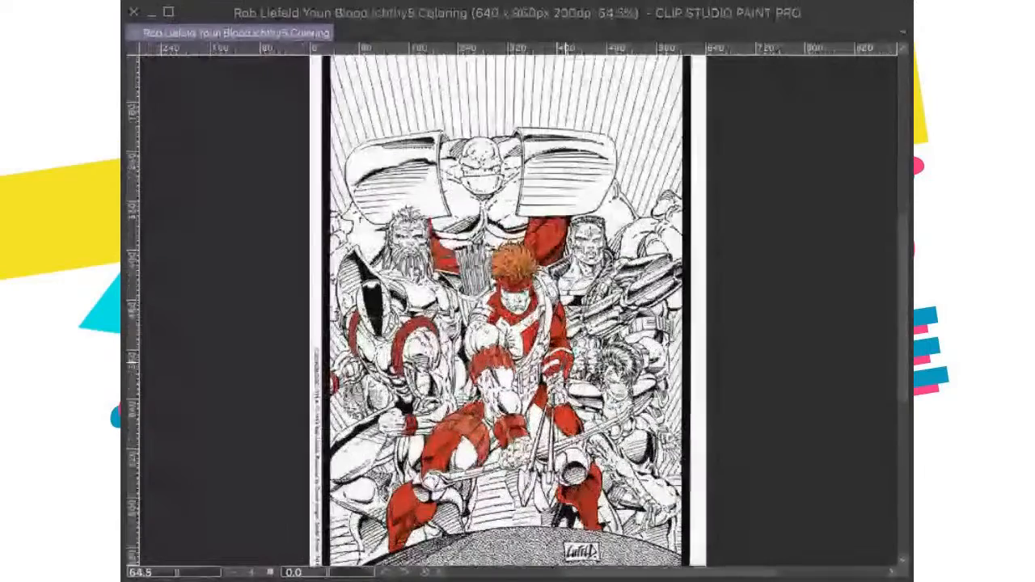
{"action": "scroll", "coordinate": [558, 324], "scroll_direction": "up", "scroll_amount": 1}
{"action": "key", "text": "super+v"}
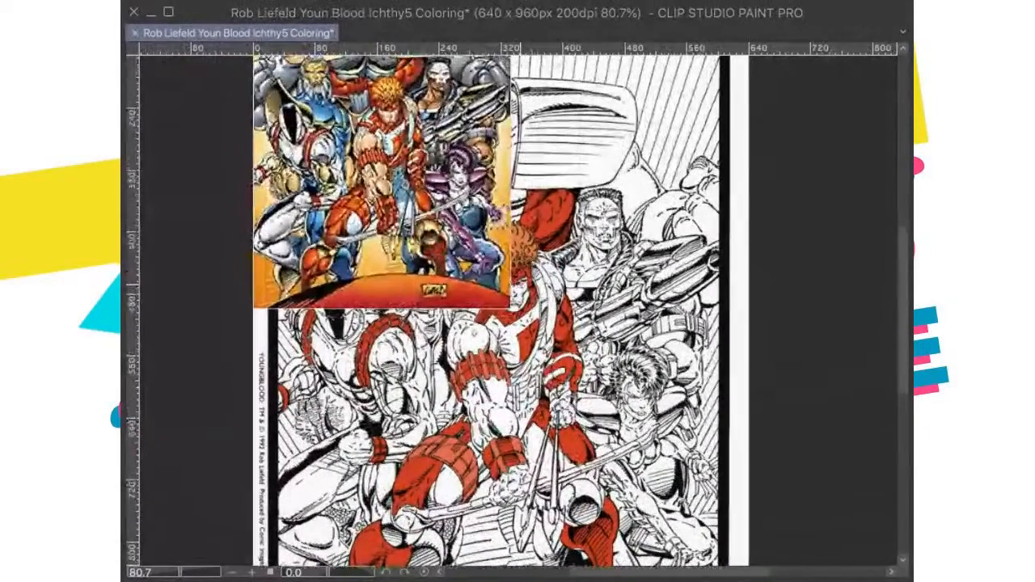
{"action": "left_click_drag", "start_coordinate": [518, 283], "coordinate": [555, 352]}
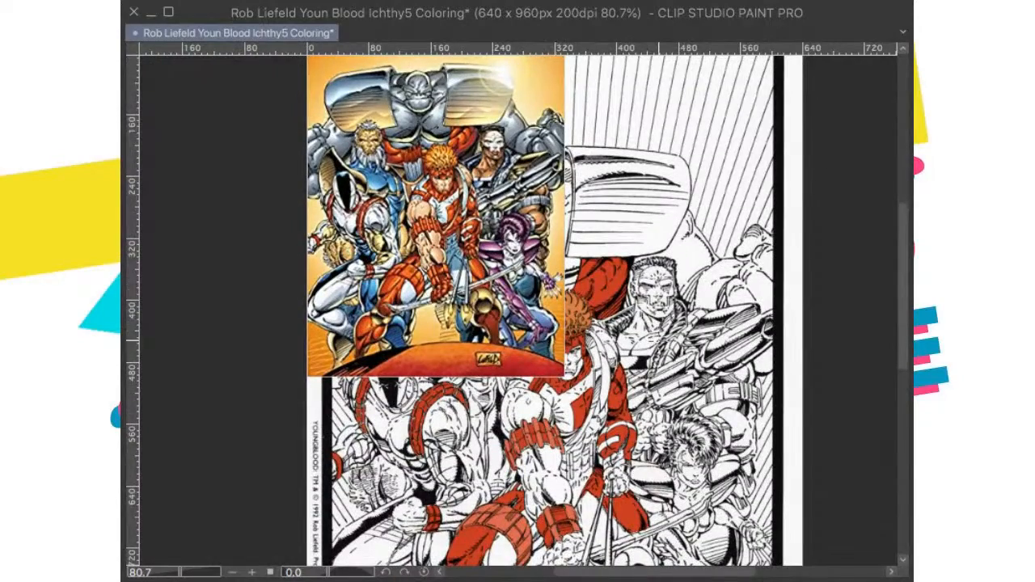
{"action": "scroll", "coordinate": [658, 352], "scroll_direction": "up", "scroll_amount": 10}
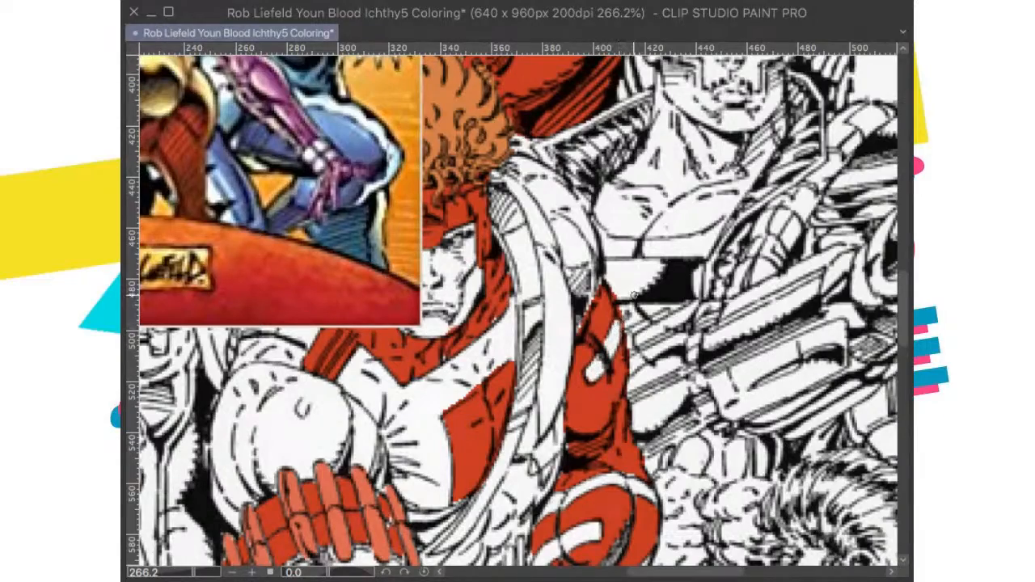
{"action": "scroll", "coordinate": [570, 258], "scroll_direction": "down", "scroll_amount": 5}
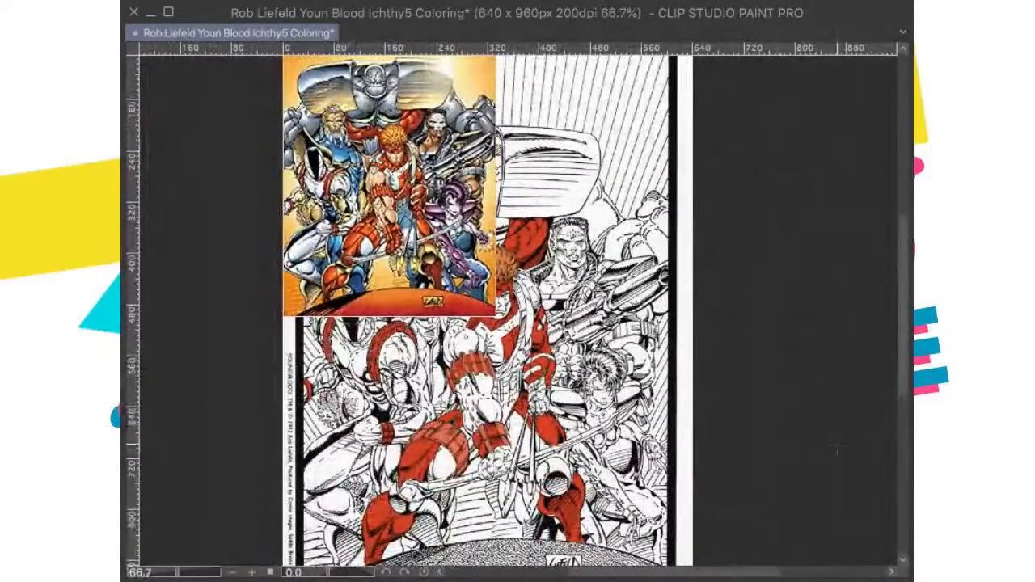
Step: Examine the costume, skin and background colours of each team member on the pasted Youngblood cover
{"action": "left_click_drag", "start_coordinate": [570, 257], "coordinate": [593, 288]}
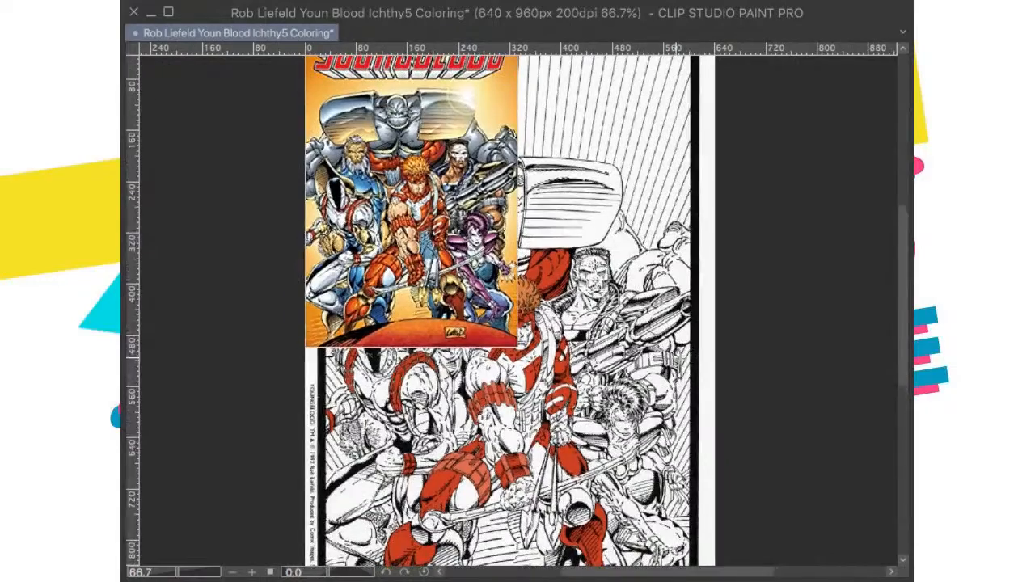
{"action": "left_click_drag", "start_coordinate": [358, 217], "coordinate": [375, 283]}
{"action": "scroll", "coordinate": [376, 283], "scroll_direction": "up", "scroll_amount": 2}
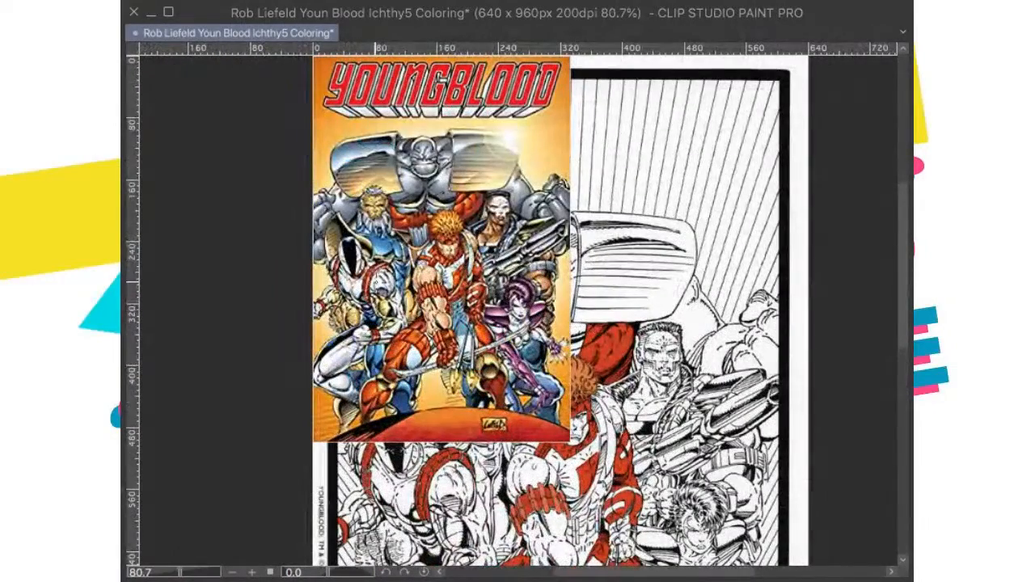
{"action": "left_click_drag", "start_coordinate": [487, 243], "coordinate": [500, 267]}
{"action": "scroll", "coordinate": [502, 266], "scroll_direction": "up", "scroll_amount": 4}
{"action": "scroll", "coordinate": [512, 263], "scroll_direction": "up", "scroll_amount": 4}
{"action": "left_click_drag", "start_coordinate": [322, 389], "coordinate": [446, 273]}
{"action": "scroll", "coordinate": [637, 327], "scroll_direction": "down", "scroll_amount": 2}
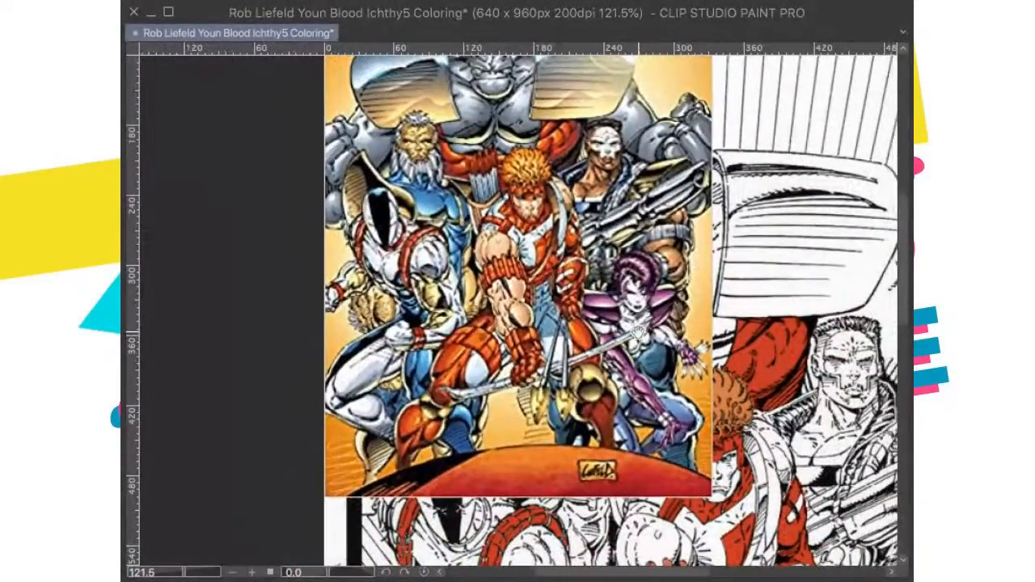
{"action": "scroll", "coordinate": [653, 334], "scroll_direction": "up", "scroll_amount": 2}
{"action": "scroll", "coordinate": [647, 336], "scroll_direction": "down", "scroll_amount": 2}
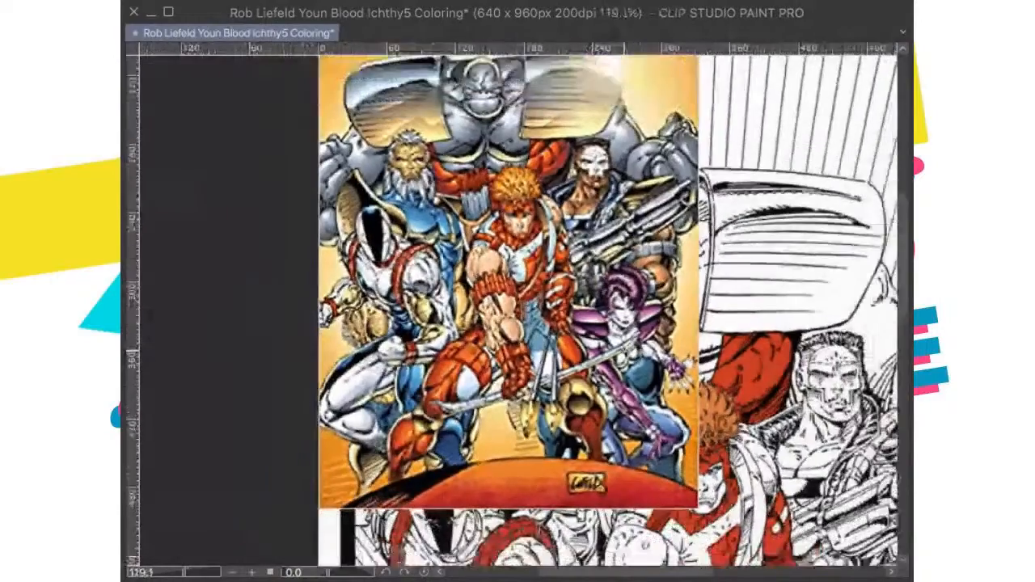
Step: Examine the archer's gloves and the arrows in the quiver on the pasted colour cover against the line art
{"action": "scroll", "coordinate": [647, 336], "scroll_direction": "up", "scroll_amount": 2}
{"action": "scroll", "coordinate": [647, 337], "scroll_direction": "up", "scroll_amount": 2}
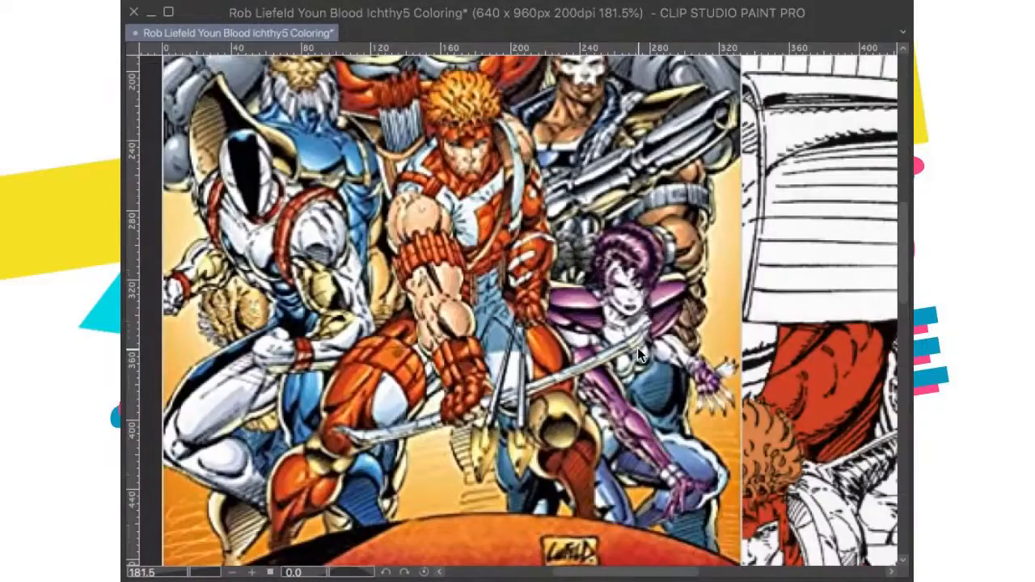
{"action": "key", "text": "ctrl+0"}
{"action": "scroll", "coordinate": [474, 192], "scroll_direction": "up", "scroll_amount": 4}
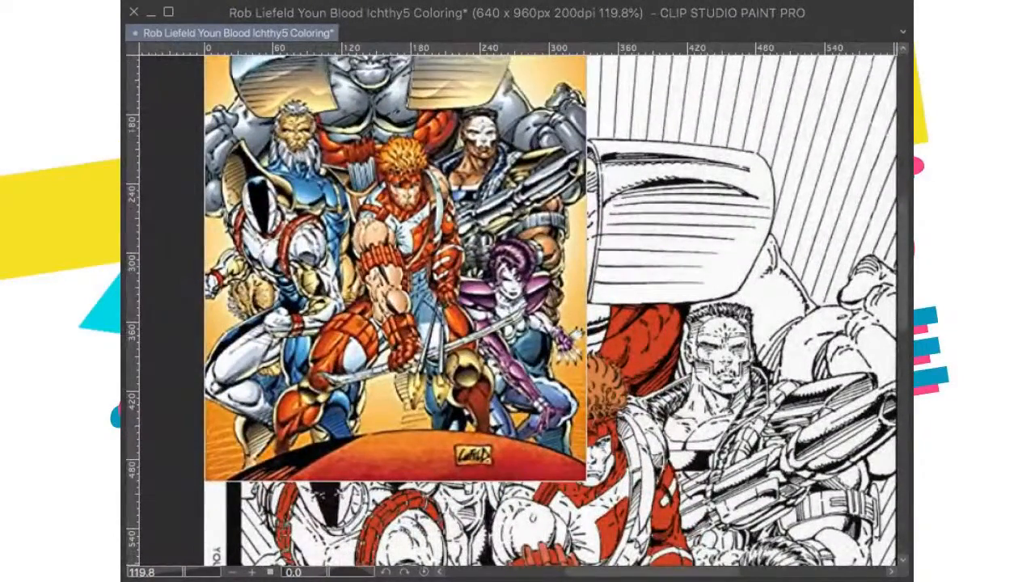
{"action": "left_click_drag", "start_coordinate": [301, 176], "coordinate": [391, 256]}
{"action": "scroll", "coordinate": [376, 249], "scroll_direction": "up", "scroll_amount": 1}
{"action": "scroll", "coordinate": [421, 386], "scroll_direction": "down", "scroll_amount": 1}
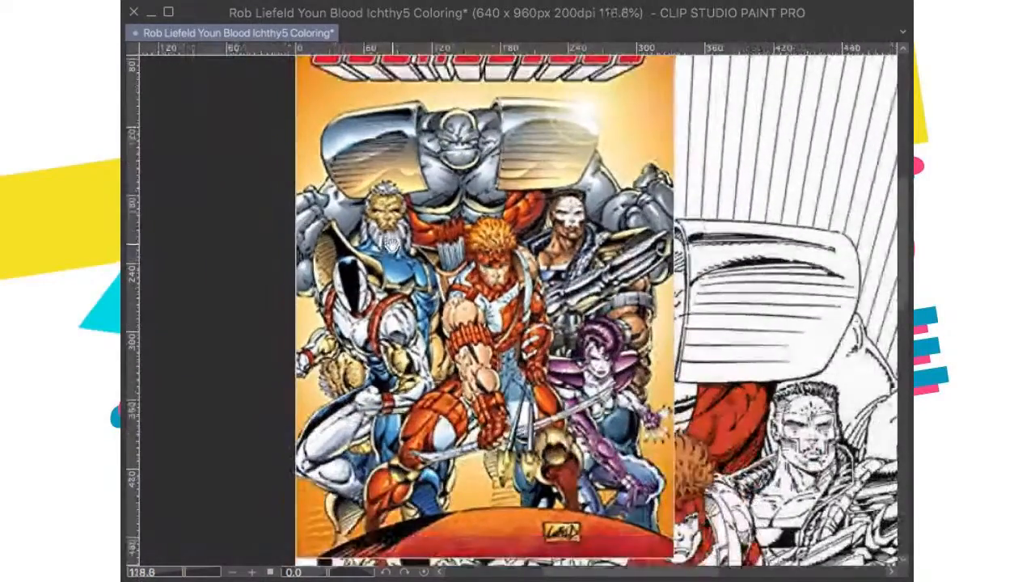
{"action": "scroll", "coordinate": [420, 385], "scroll_direction": "down", "scroll_amount": 1}
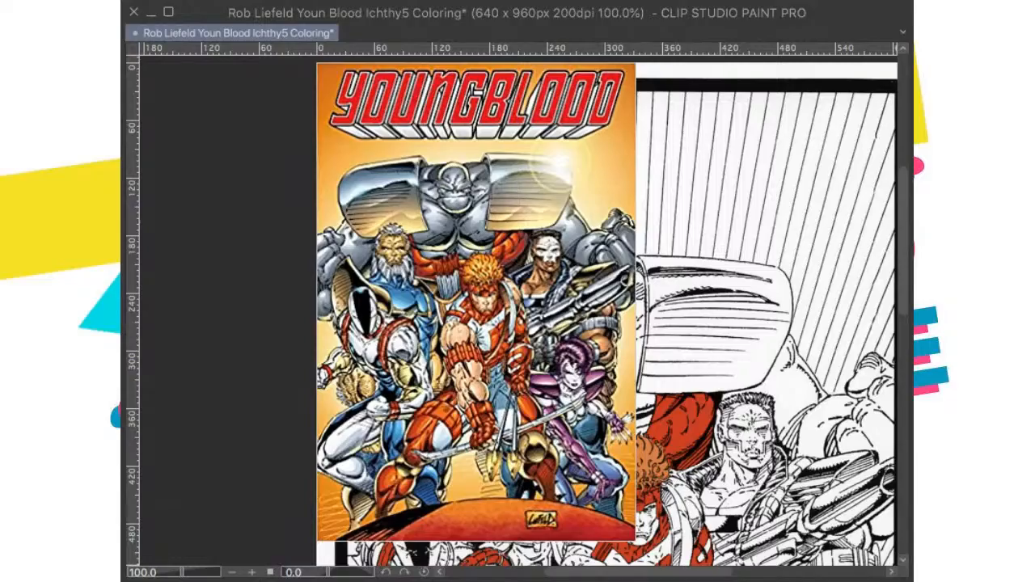
Step: Paint the arrow fletchings in the quiver beside the archer's head red, covering both the front and rear rows
{"action": "scroll", "coordinate": [568, 392], "scroll_direction": "up", "scroll_amount": 5}
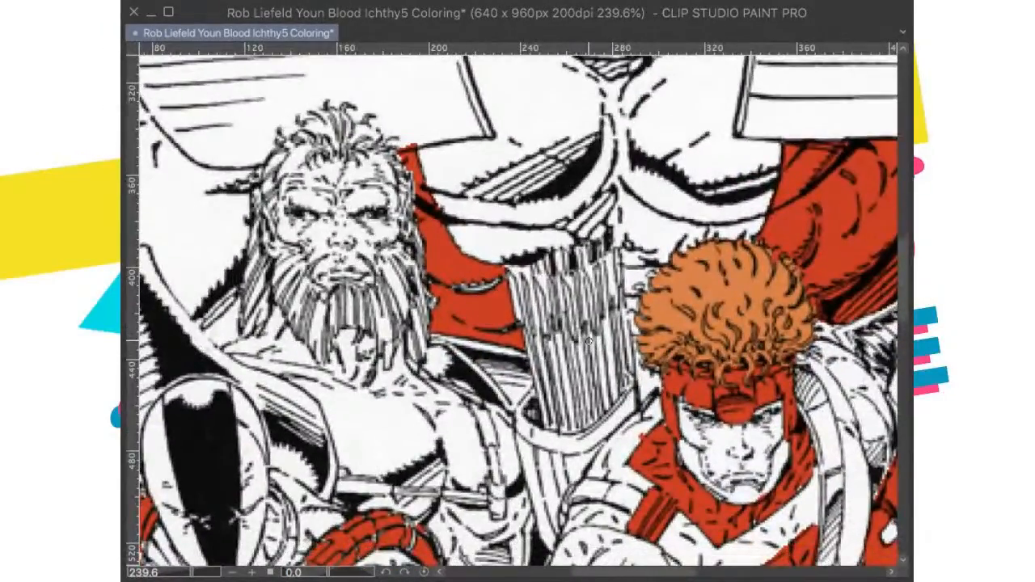
{"action": "scroll", "coordinate": [587, 340], "scroll_direction": "up", "scroll_amount": 2}
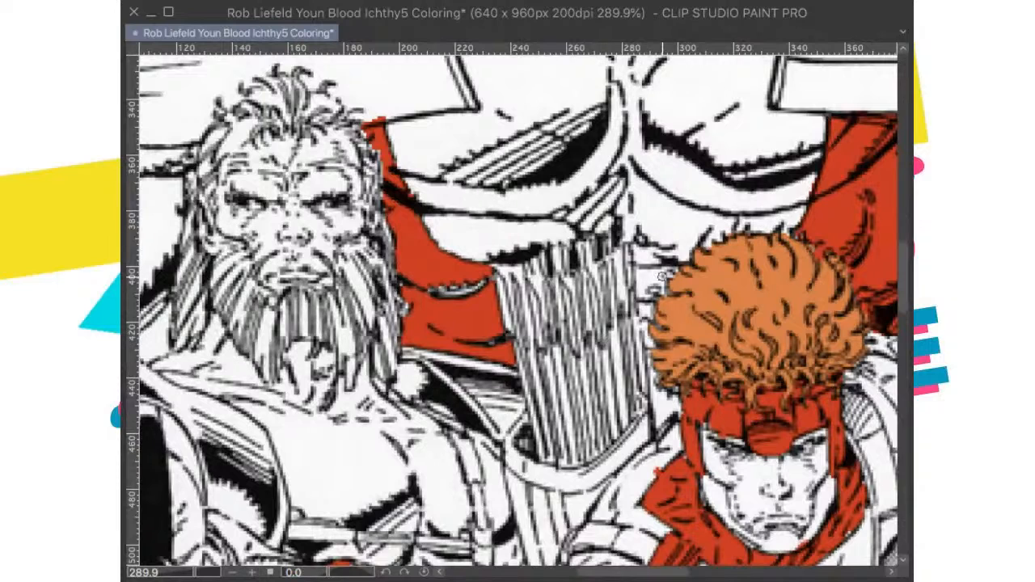
{"action": "left_click_drag", "start_coordinate": [588, 278], "coordinate": [598, 335]}
{"action": "mouse_move", "coordinate": [581, 299]}
{"action": "left_mouse_down"}
{"action": "mouse_move", "coordinate": [582, 326]}
{"action": "mouse_move", "coordinate": [565, 289]}
{"action": "mouse_move", "coordinate": [574, 336]}
{"action": "mouse_move", "coordinate": [553, 306]}
{"action": "mouse_move", "coordinate": [552, 334]}
{"action": "left_mouse_up"}
{"action": "left_click_drag", "start_coordinate": [530, 283], "coordinate": [540, 345]}
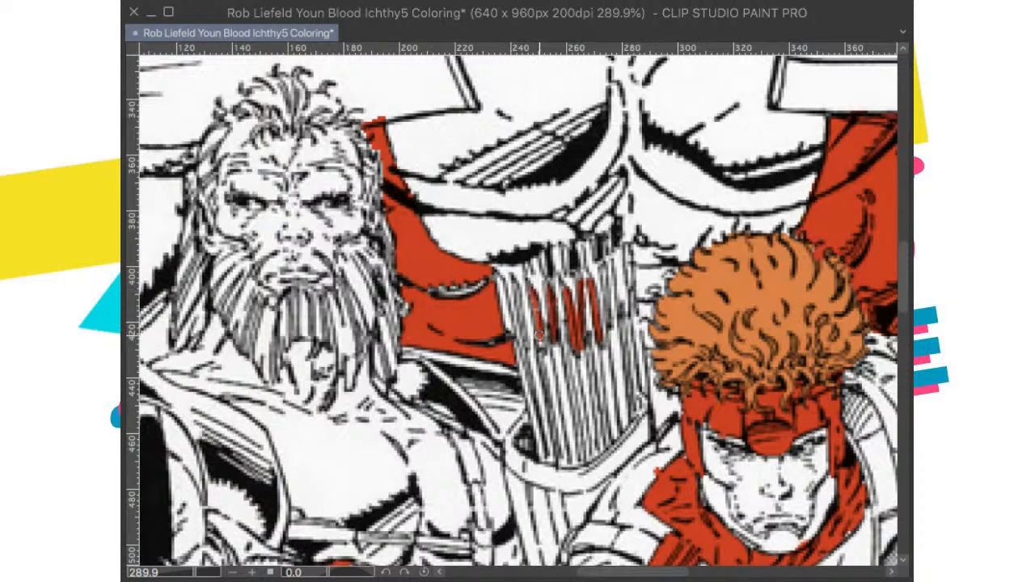
{"action": "left_click_drag", "start_coordinate": [515, 287], "coordinate": [525, 328]}
{"action": "mouse_move", "coordinate": [502, 278]}
{"action": "left_mouse_down"}
{"action": "mouse_move", "coordinate": [507, 309]}
{"action": "mouse_move", "coordinate": [502, 283]}
{"action": "left_mouse_up"}
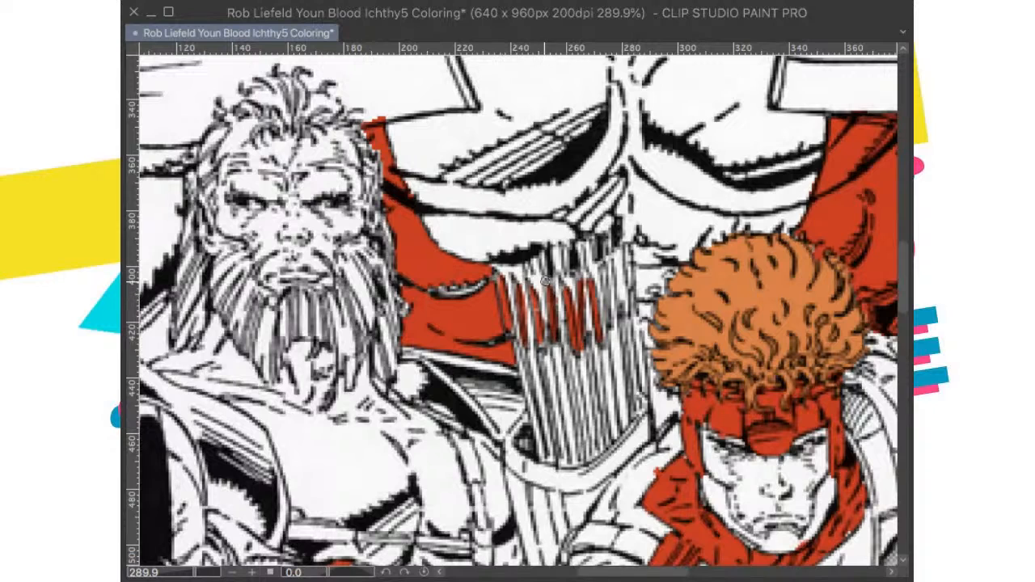
{"action": "mouse_move", "coordinate": [605, 270]}
{"action": "left_mouse_down"}
{"action": "mouse_move", "coordinate": [607, 330]}
{"action": "mouse_move", "coordinate": [605, 318]}
{"action": "left_mouse_up"}
{"action": "mouse_move", "coordinate": [627, 249]}
{"action": "left_mouse_down"}
{"action": "mouse_move", "coordinate": [628, 283]}
{"action": "mouse_move", "coordinate": [615, 287]}
{"action": "mouse_move", "coordinate": [613, 312]}
{"action": "mouse_move", "coordinate": [604, 263]}
{"action": "left_mouse_up"}
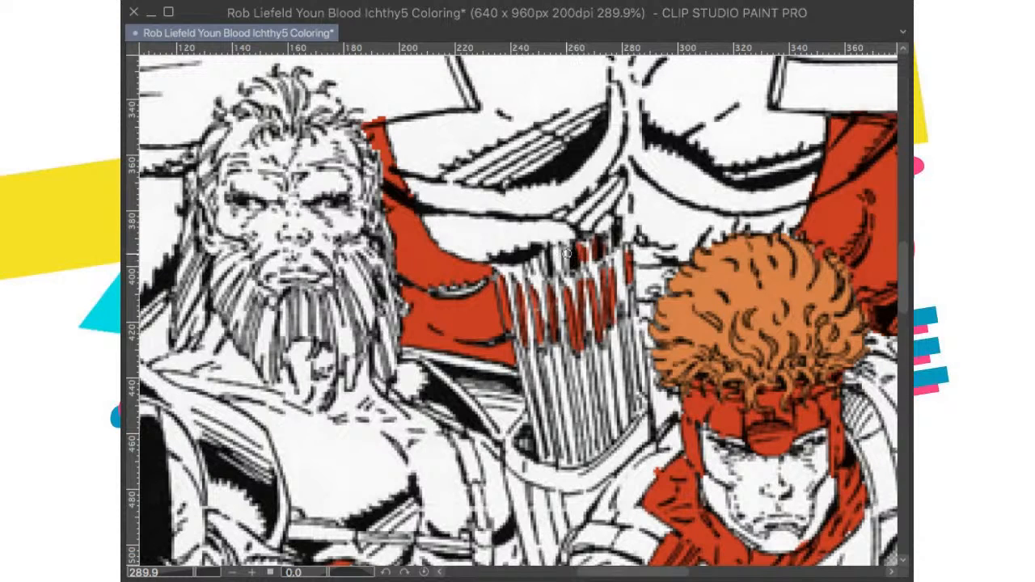
{"action": "mouse_move", "coordinate": [544, 266]}
{"action": "left_mouse_down"}
{"action": "mouse_move", "coordinate": [546, 254]}
{"action": "mouse_move", "coordinate": [531, 273]}
{"action": "left_mouse_up"}
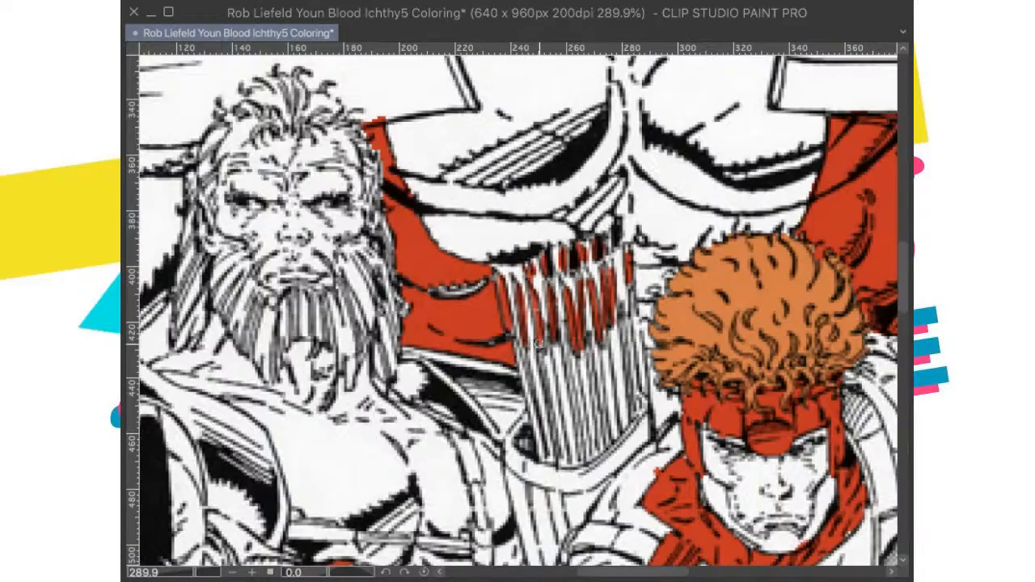
Step: Paint the archer's clenched fist below the banded wrist lighter red, following the knuckle and finger outlines
{"action": "scroll", "coordinate": [539, 344], "scroll_direction": "down", "scroll_amount": 8}
{"action": "key", "text": "super+0"}
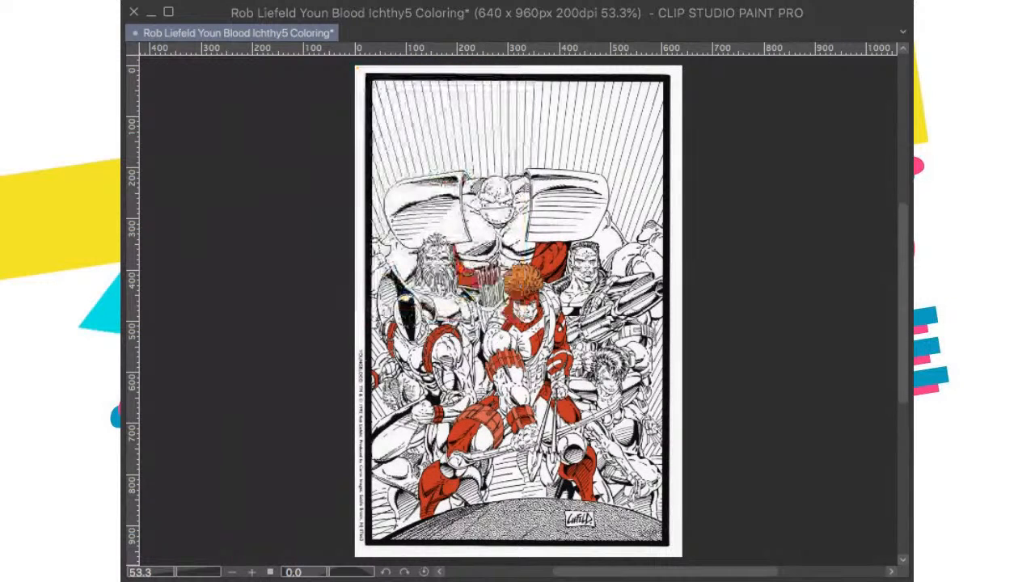
{"action": "scroll", "coordinate": [623, 421], "scroll_direction": "up", "scroll_amount": 5}
{"action": "scroll", "coordinate": [424, 445], "scroll_direction": "up", "scroll_amount": 5}
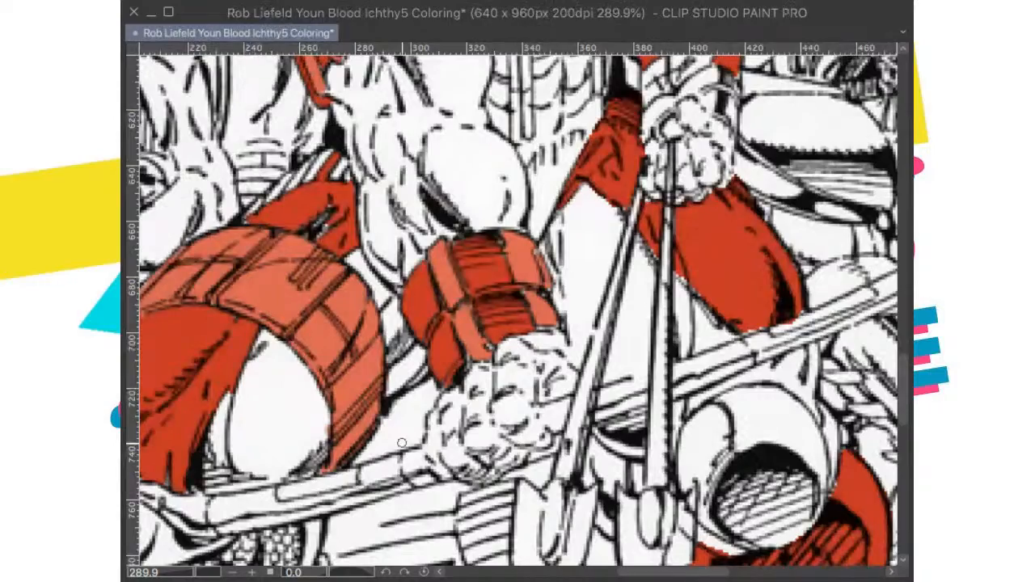
{"action": "scroll", "coordinate": [402, 443], "scroll_direction": "down", "scroll_amount": 2}
{"action": "scroll", "coordinate": [402, 443], "scroll_direction": "up", "scroll_amount": 1}
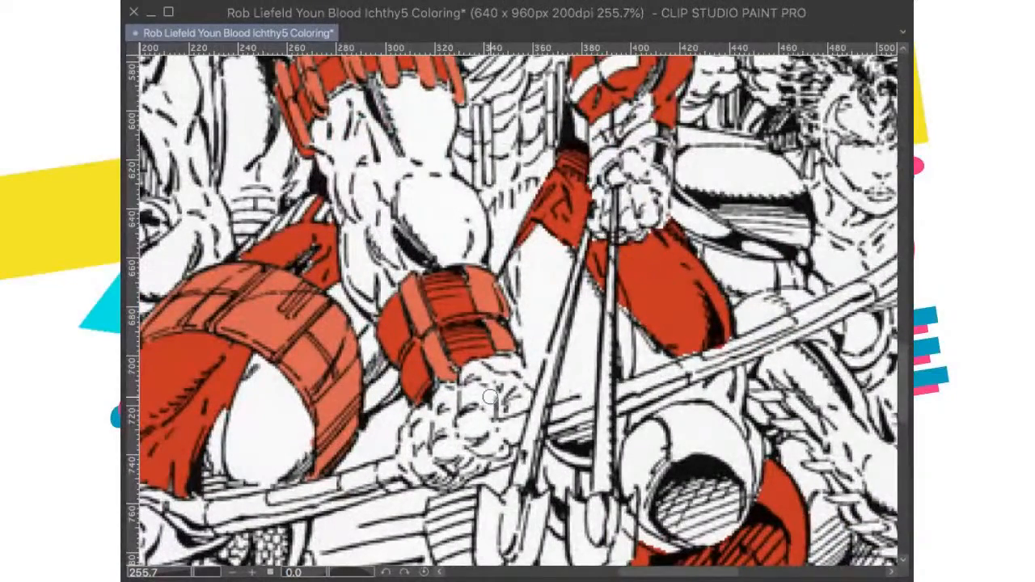
{"action": "mouse_move", "coordinate": [476, 396]}
{"action": "left_mouse_down"}
{"action": "mouse_move", "coordinate": [472, 368]}
{"action": "mouse_move", "coordinate": [479, 386]}
{"action": "mouse_move", "coordinate": [468, 426]}
{"action": "mouse_move", "coordinate": [483, 424]}
{"action": "mouse_move", "coordinate": [492, 386]}
{"action": "mouse_move", "coordinate": [517, 397]}
{"action": "mouse_move", "coordinate": [482, 371]}
{"action": "mouse_move", "coordinate": [463, 379]}
{"action": "mouse_move", "coordinate": [442, 408]}
{"action": "mouse_move", "coordinate": [447, 447]}
{"action": "mouse_move", "coordinate": [489, 425]}
{"action": "mouse_move", "coordinate": [479, 437]}
{"action": "mouse_move", "coordinate": [489, 444]}
{"action": "mouse_move", "coordinate": [448, 450]}
{"action": "mouse_move", "coordinate": [432, 466]}
{"action": "mouse_move", "coordinate": [420, 417]}
{"action": "mouse_move", "coordinate": [409, 448]}
{"action": "mouse_move", "coordinate": [416, 481]}
{"action": "mouse_move", "coordinate": [428, 464]}
{"action": "mouse_move", "coordinate": [450, 476]}
{"action": "mouse_move", "coordinate": [423, 462]}
{"action": "mouse_move", "coordinate": [431, 444]}
{"action": "mouse_move", "coordinate": [458, 433]}
{"action": "mouse_move", "coordinate": [494, 376]}
{"action": "mouse_move", "coordinate": [519, 396]}
{"action": "left_mouse_up"}
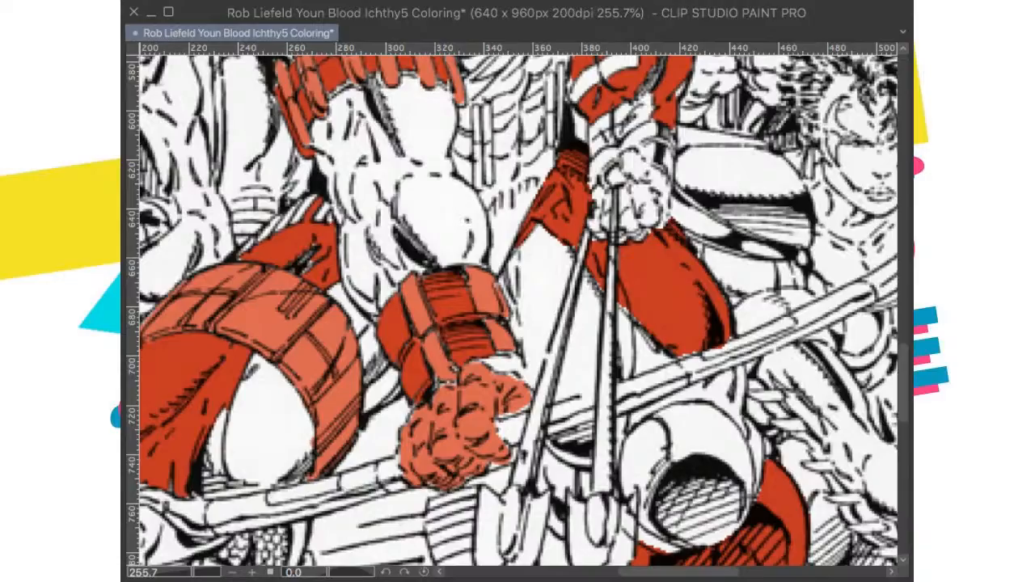
Step: Paint the archer's other hand, on the arrow shafts, lighter red, and save the drawing with the whole page in view
{"action": "scroll", "coordinate": [671, 293], "scroll_direction": "down", "scroll_amount": 5}
{"action": "left_click_drag", "start_coordinate": [604, 226], "coordinate": [617, 372]}
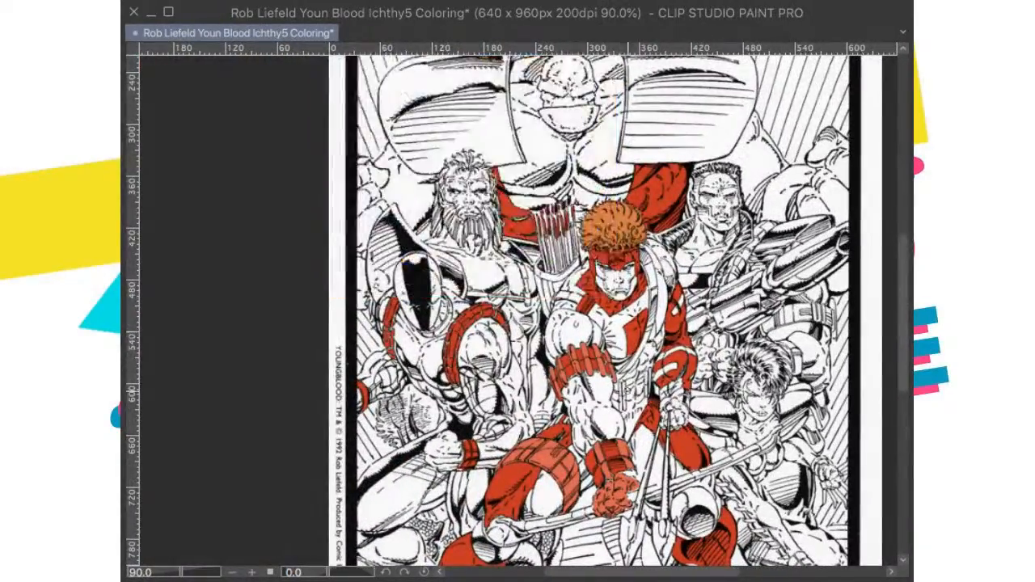
{"action": "scroll", "coordinate": [643, 307], "scroll_direction": "up", "scroll_amount": 6}
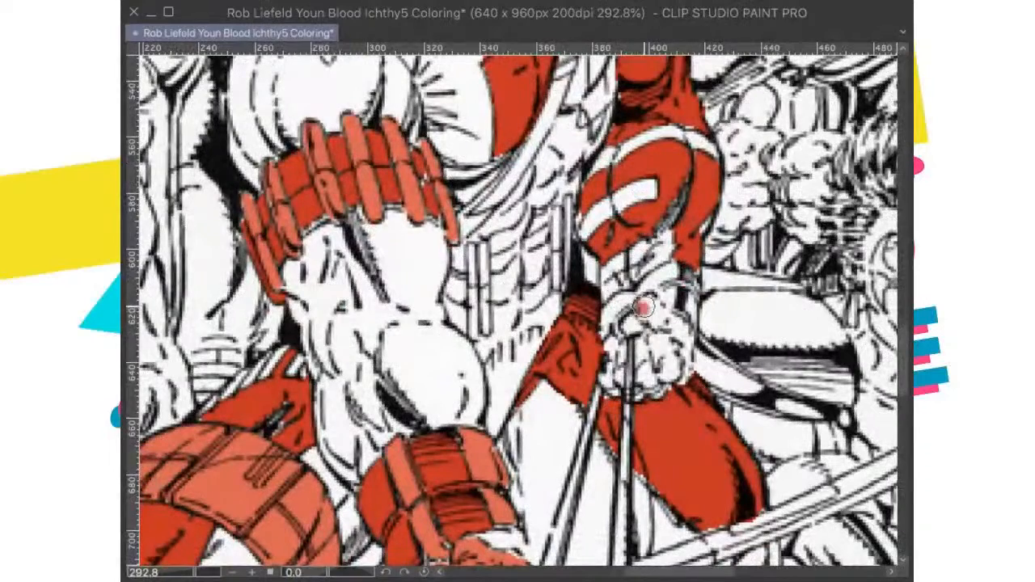
{"action": "mouse_move", "coordinate": [643, 307]}
{"action": "left_mouse_down"}
{"action": "mouse_move", "coordinate": [635, 328]}
{"action": "mouse_move", "coordinate": [659, 312]}
{"action": "mouse_move", "coordinate": [680, 339]}
{"action": "mouse_move", "coordinate": [676, 366]}
{"action": "mouse_move", "coordinate": [649, 323]}
{"action": "mouse_move", "coordinate": [647, 368]}
{"action": "mouse_move", "coordinate": [681, 356]}
{"action": "mouse_move", "coordinate": [660, 340]}
{"action": "mouse_move", "coordinate": [643, 352]}
{"action": "mouse_move", "coordinate": [645, 336]}
{"action": "left_mouse_up"}
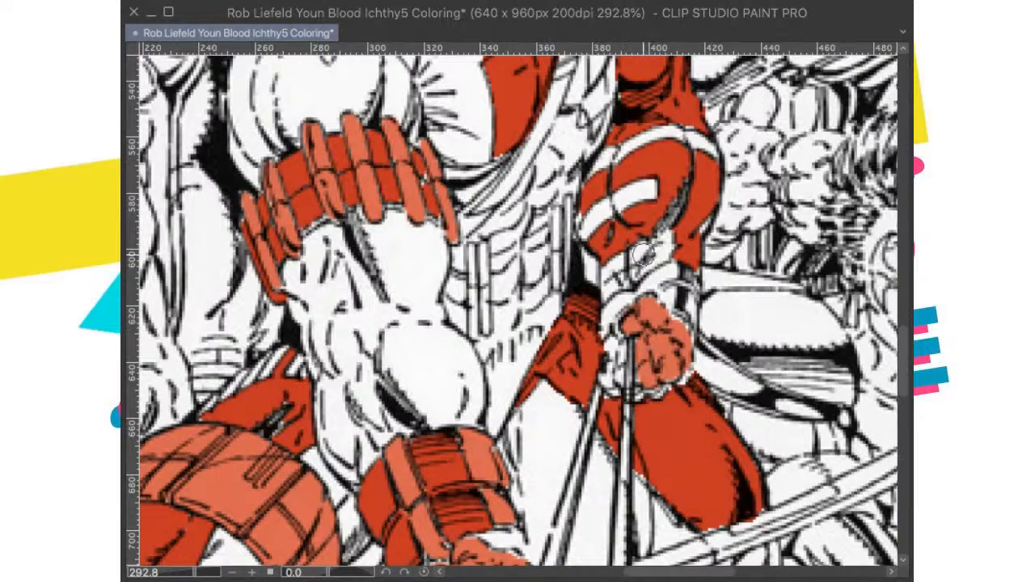
{"action": "mouse_move", "coordinate": [624, 379]}
{"action": "left_mouse_down"}
{"action": "mouse_move", "coordinate": [613, 339]}
{"action": "mouse_move", "coordinate": [613, 386]}
{"action": "mouse_move", "coordinate": [602, 377]}
{"action": "left_mouse_up"}
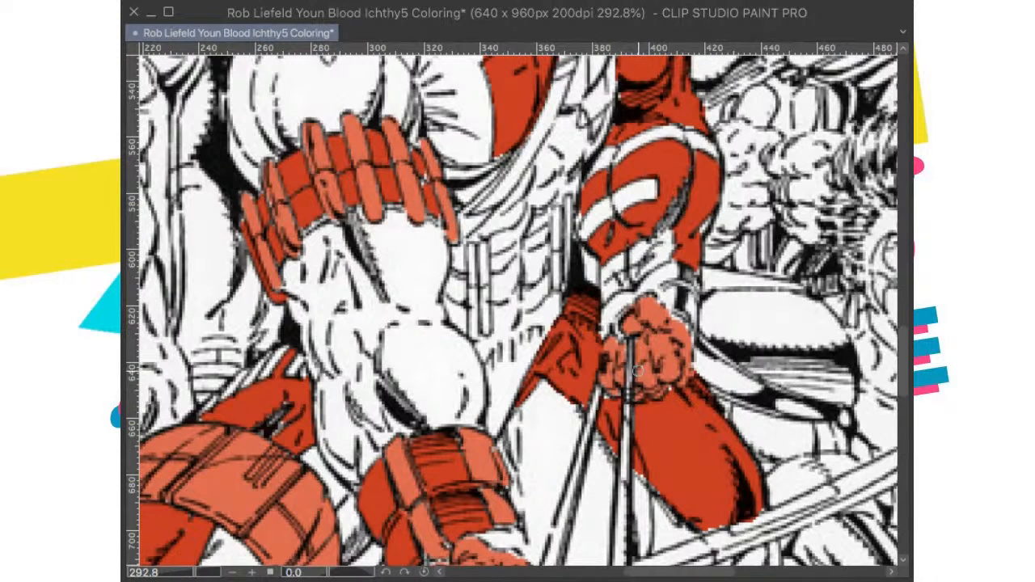
{"action": "key", "text": "ctrl+0"}
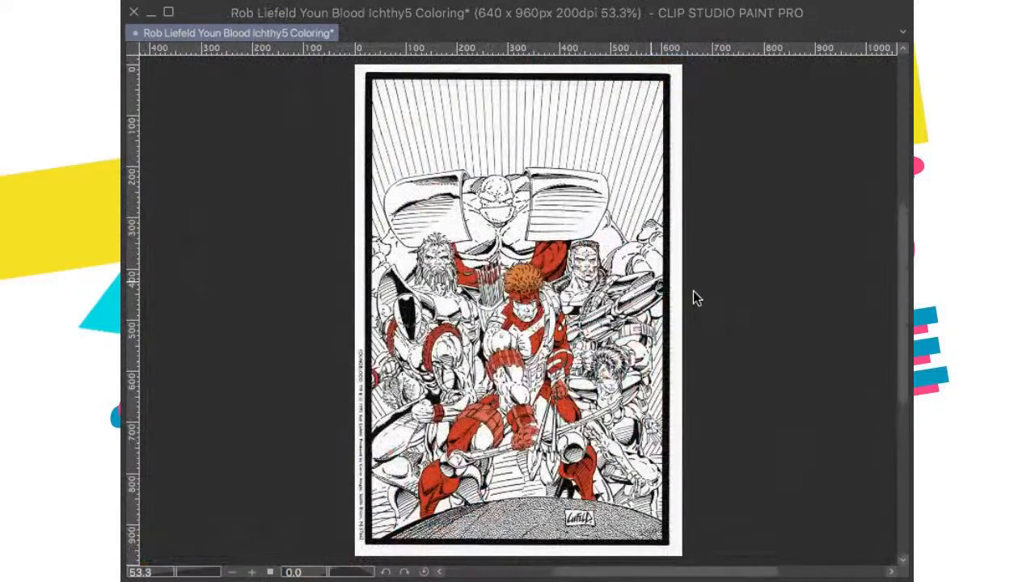
{"action": "key", "text": "ctrl+s"}
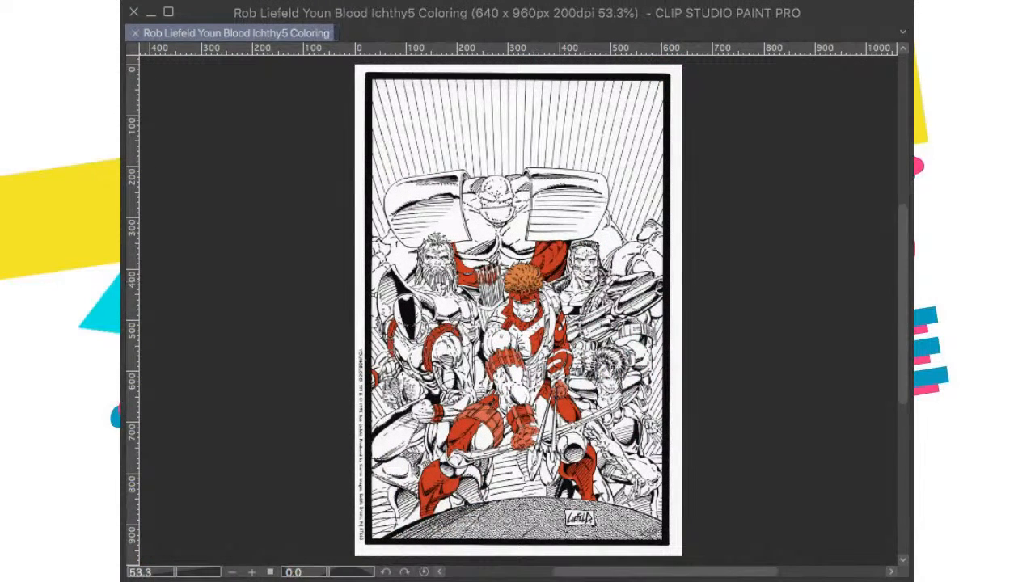
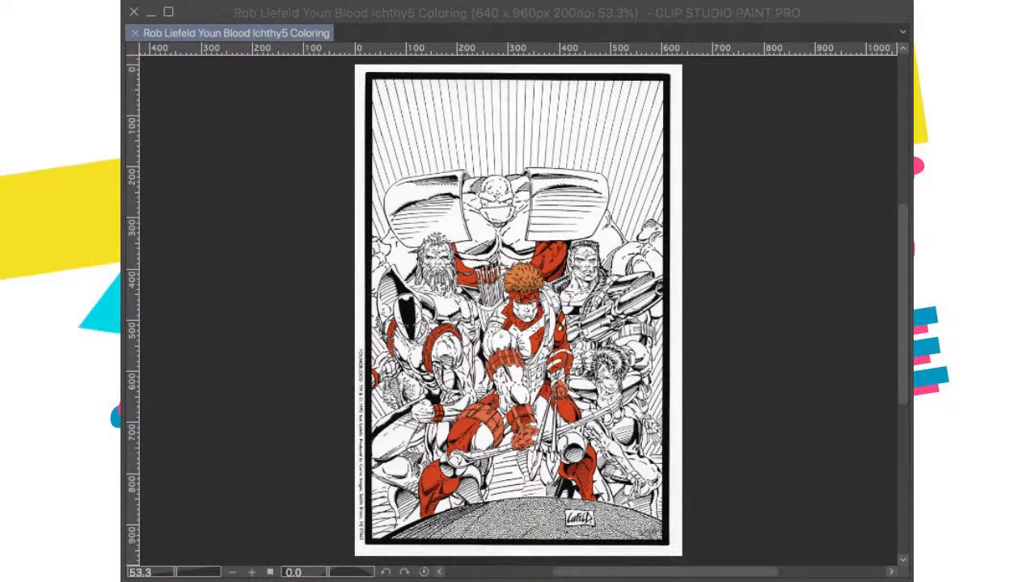
Step: Touch up the lighter red along the lower edge of the archer's hand gripping the arrow shafts, and save the drawing
{"action": "left_click", "coordinate": [688, 551]}
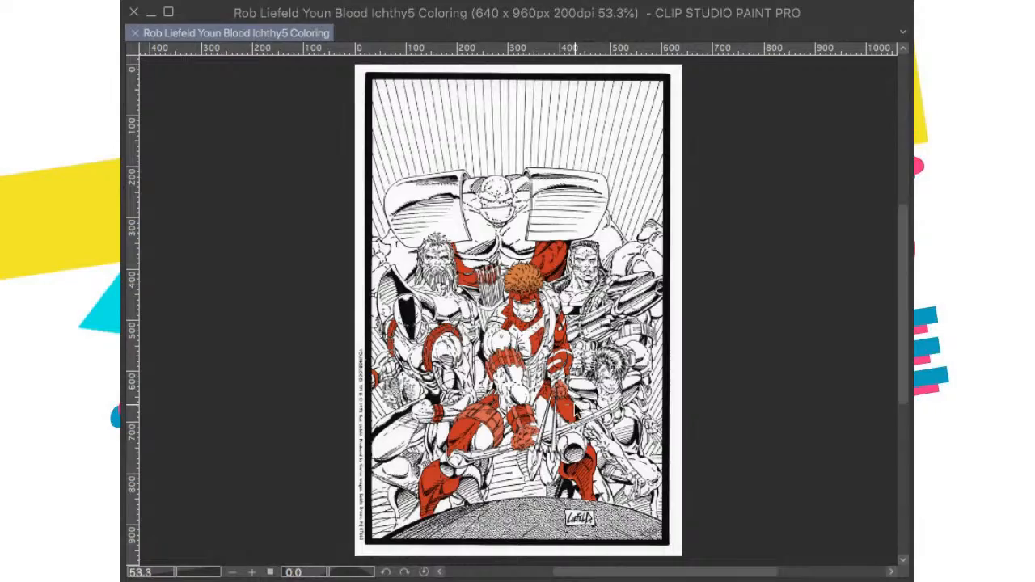
{"action": "scroll", "coordinate": [575, 406], "scroll_direction": "up", "scroll_amount": 14}
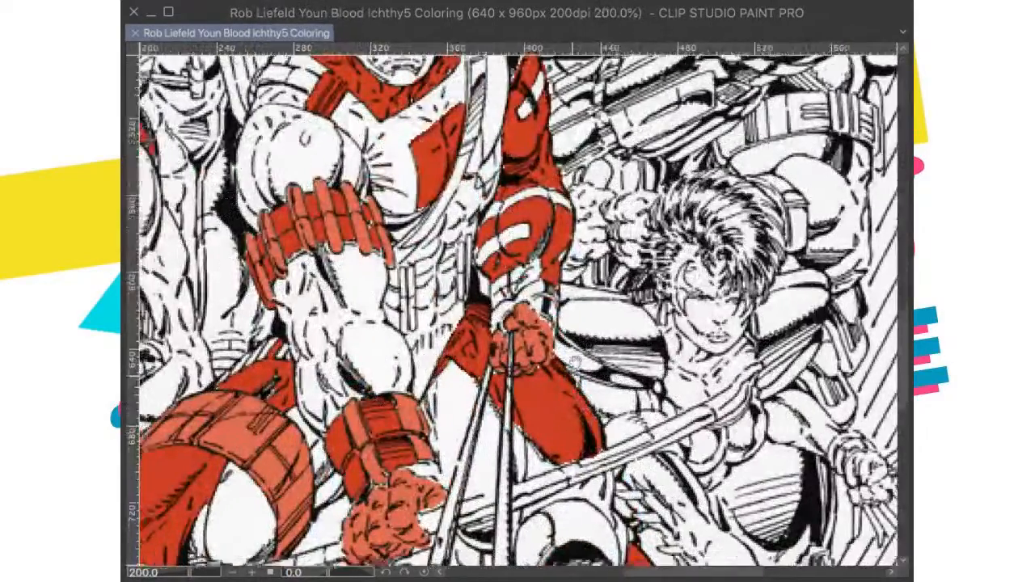
{"action": "scroll", "coordinate": [527, 330], "scroll_direction": "up", "scroll_amount": 10}
{"action": "scroll", "coordinate": [561, 381], "scroll_direction": "down", "scroll_amount": 4}
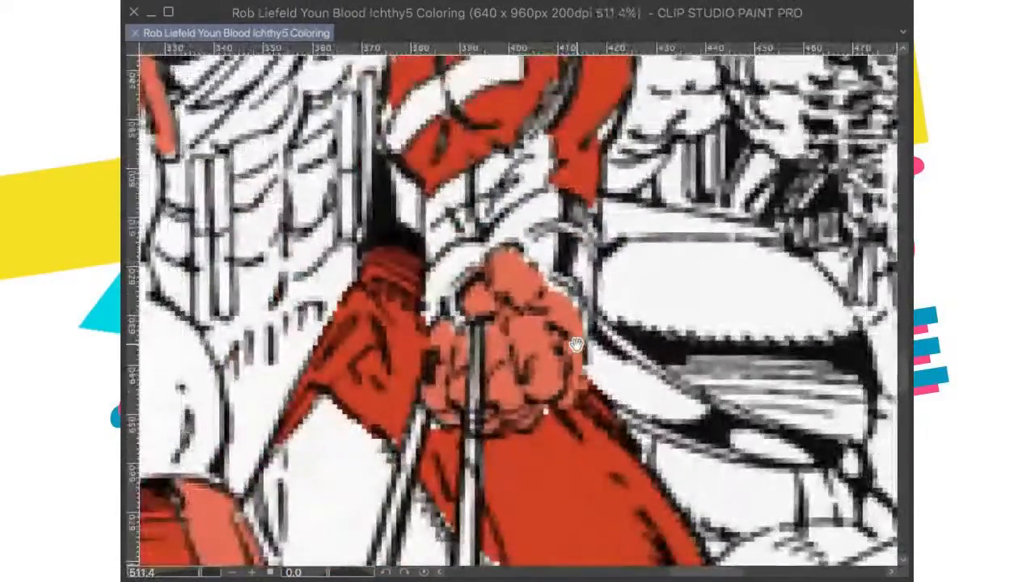
{"action": "left_click_drag", "start_coordinate": [328, 573], "coordinate": [338, 573]}
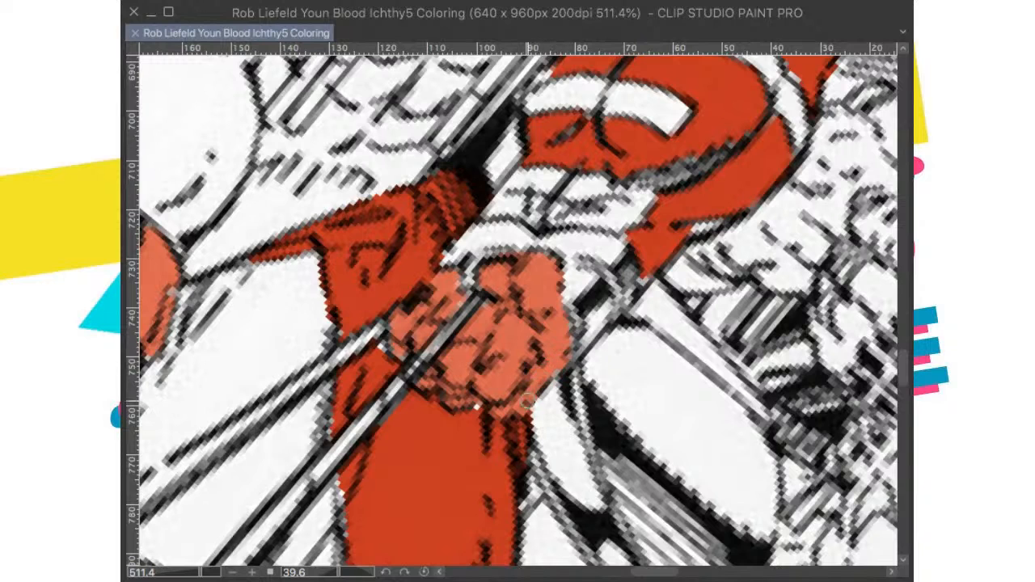
{"action": "left_click", "coordinate": [478, 406]}
{"action": "left_click_drag", "start_coordinate": [504, 336], "coordinate": [520, 364]}
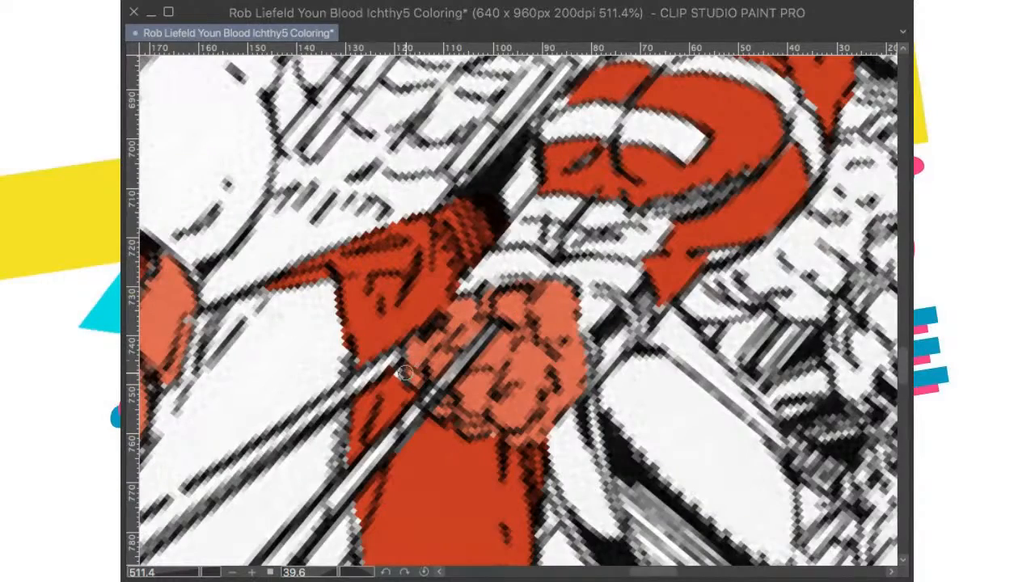
{"action": "scroll", "coordinate": [404, 360], "scroll_direction": "down", "scroll_amount": 8}
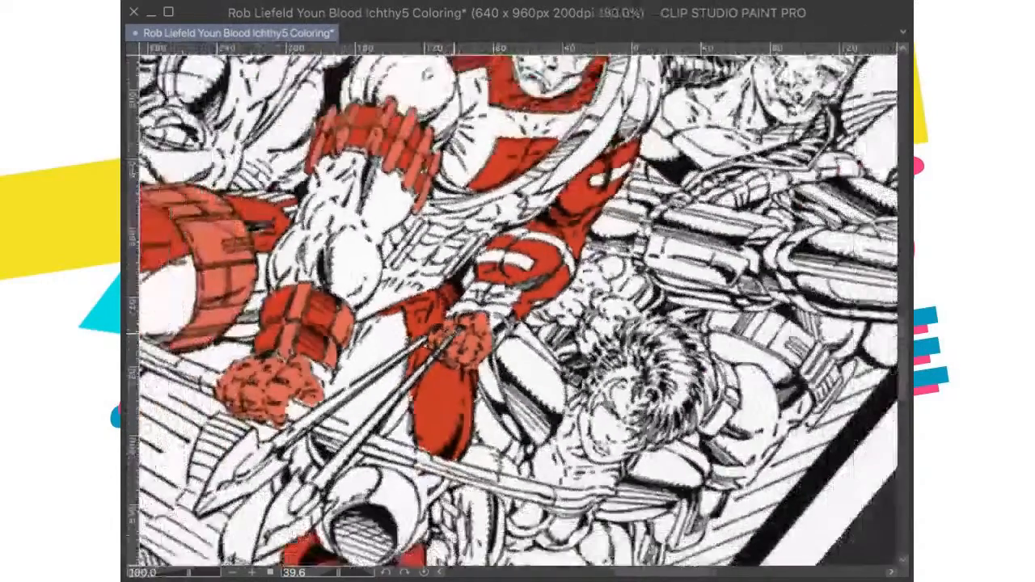
{"action": "scroll", "coordinate": [427, 291], "scroll_direction": "down", "scroll_amount": 3}
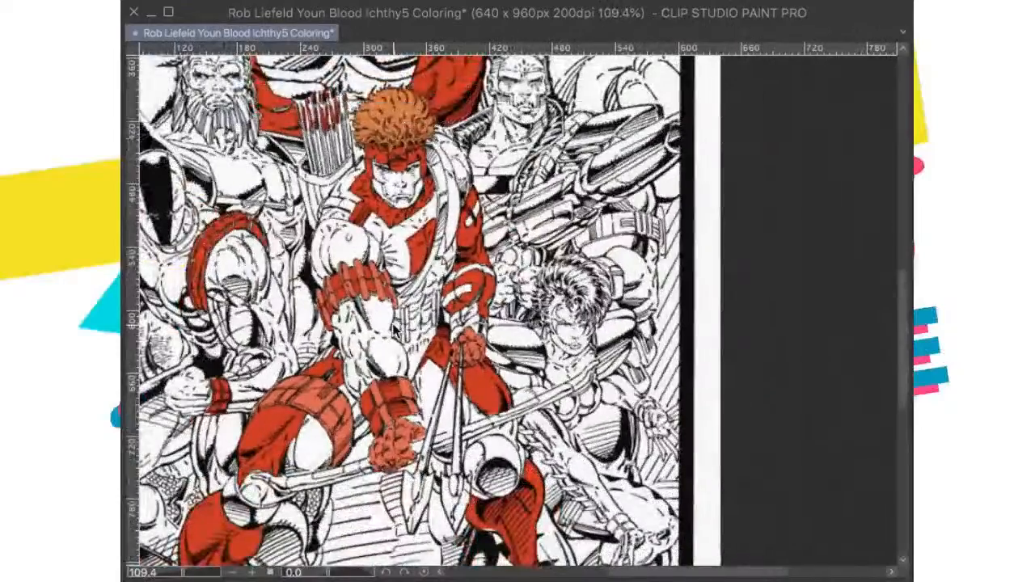
{"action": "key", "text": "super+0"}
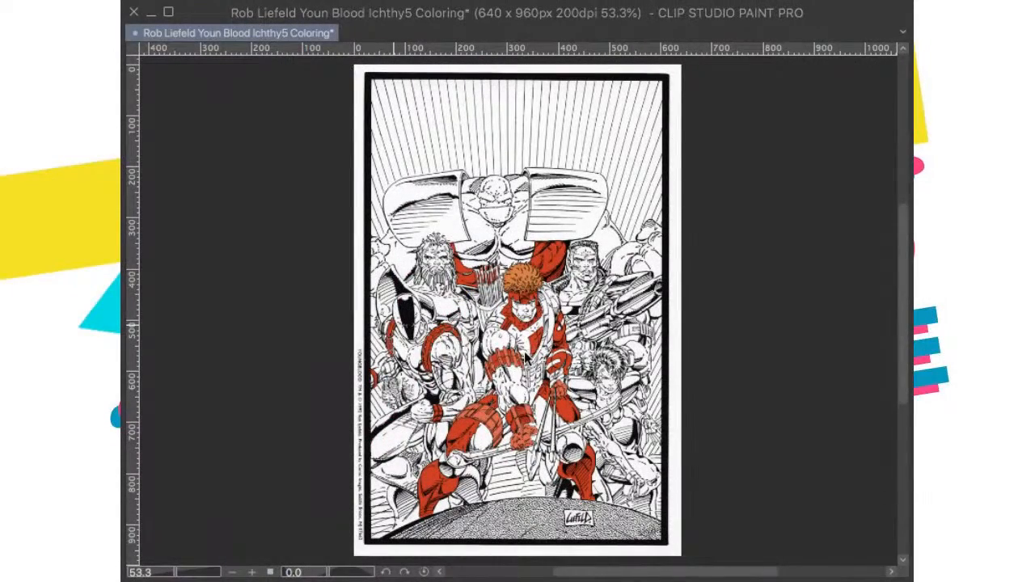
{"action": "key", "text": "super+s"}
Step: Fill the arrowhead beside the archer's round knee guard red, including the small sections around its central shaft
{"action": "scroll", "coordinate": [533, 372], "scroll_direction": "up", "scroll_amount": 5}
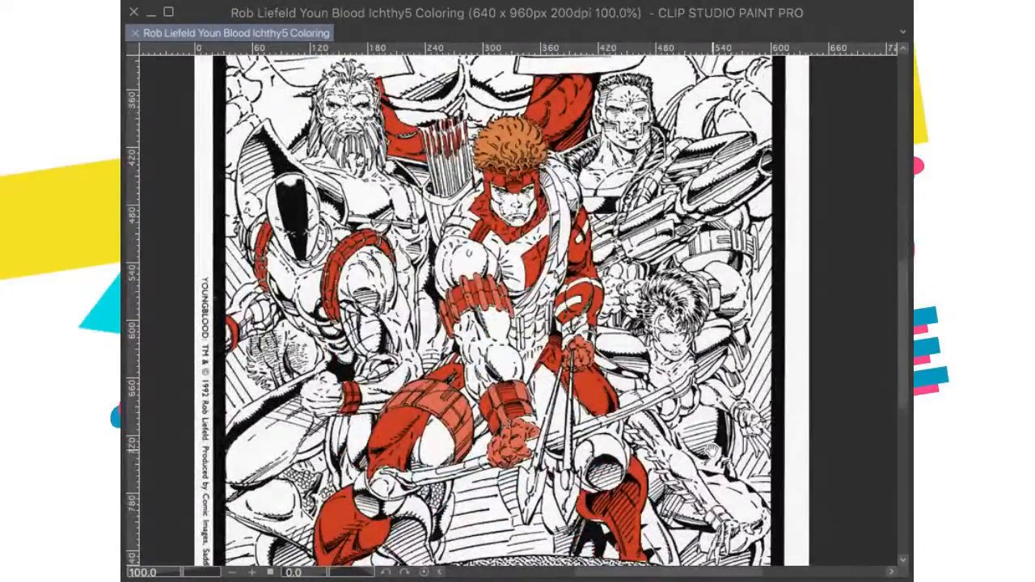
{"action": "scroll", "coordinate": [546, 558], "scroll_direction": "up", "scroll_amount": 4}
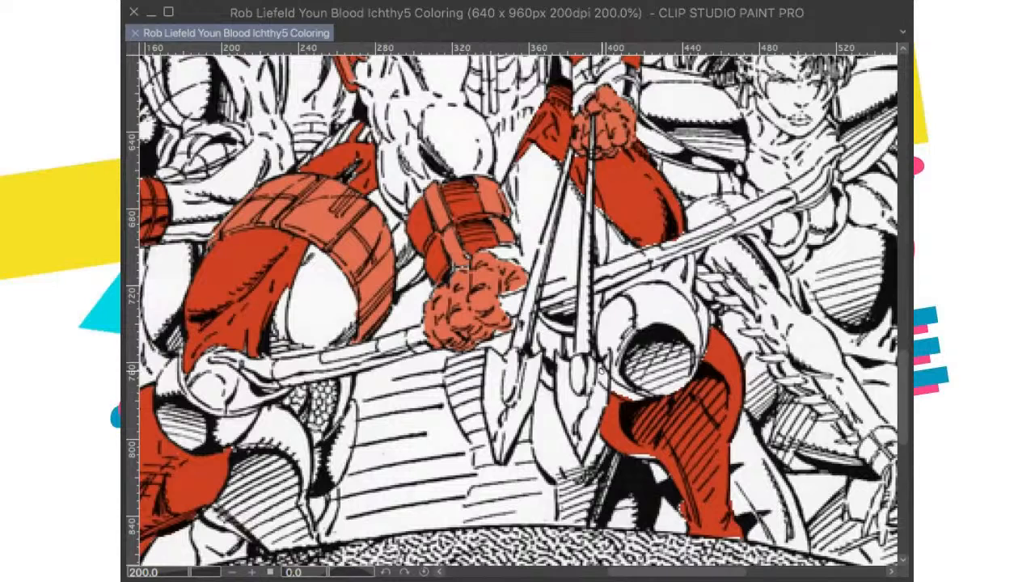
{"action": "left_click_drag", "start_coordinate": [605, 362], "coordinate": [582, 441]}
{"action": "key", "text": "ctrl+z"}
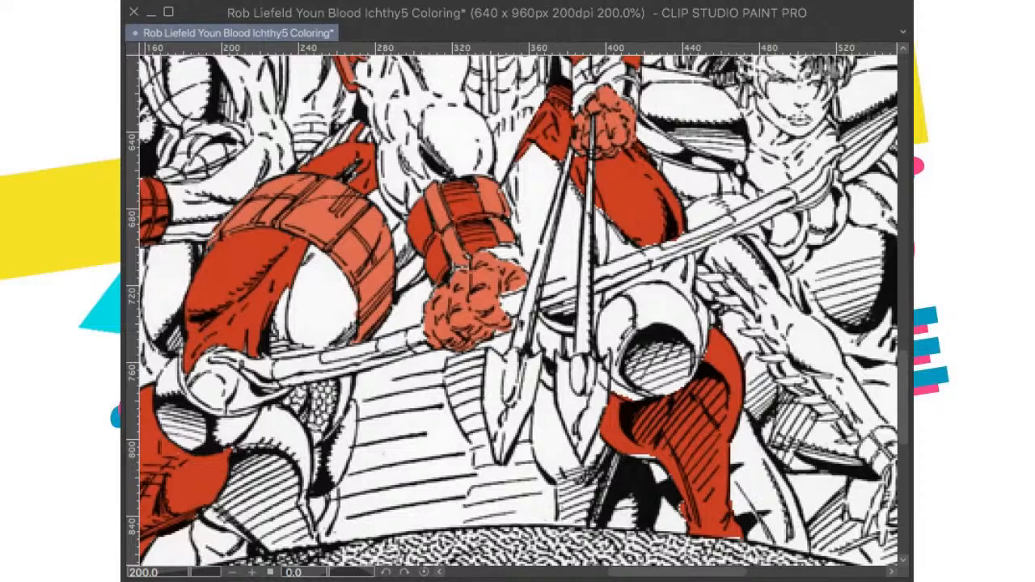
{"action": "left_click", "coordinate": [570, 406]}
{"action": "left_click", "coordinate": [580, 438]}
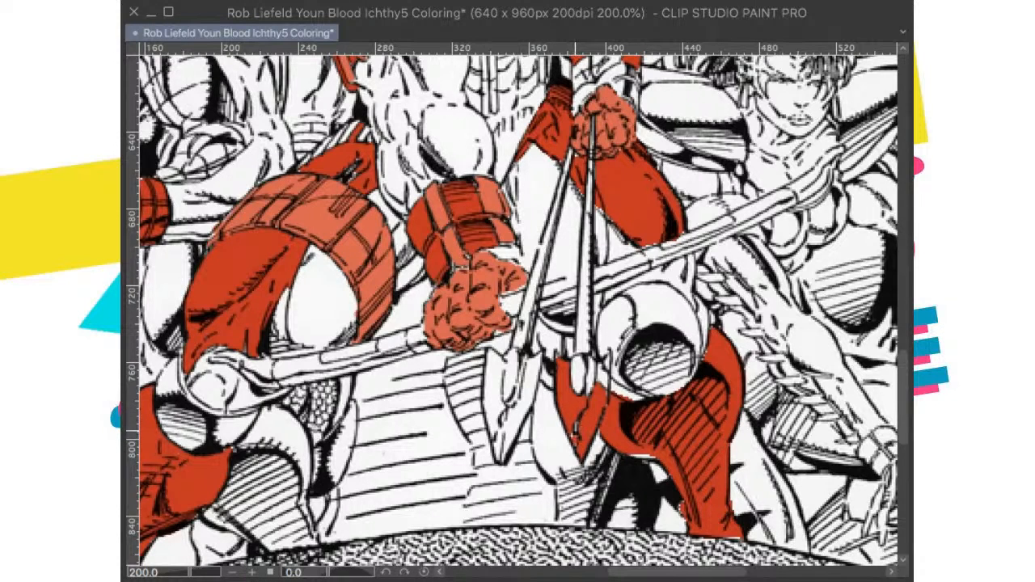
{"action": "left_click", "coordinate": [578, 378]}
{"action": "left_click", "coordinate": [588, 377]}
{"action": "left_click", "coordinate": [601, 376]}
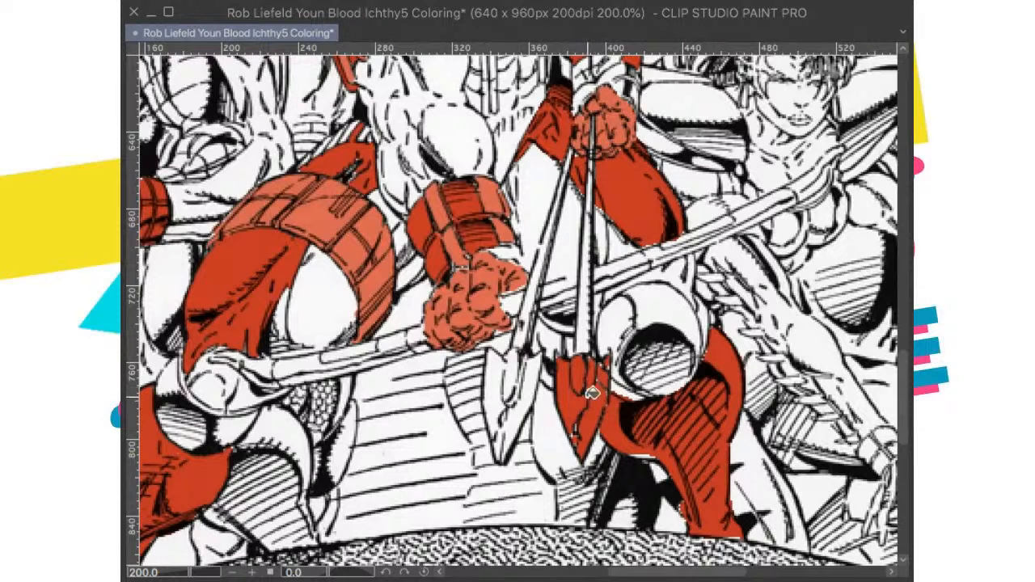
Step: Fill the other arrowhead below the clenched fist red, touch up leftover gaps in both arrowheads, and save the drawing
{"action": "left_click", "coordinate": [525, 414]}
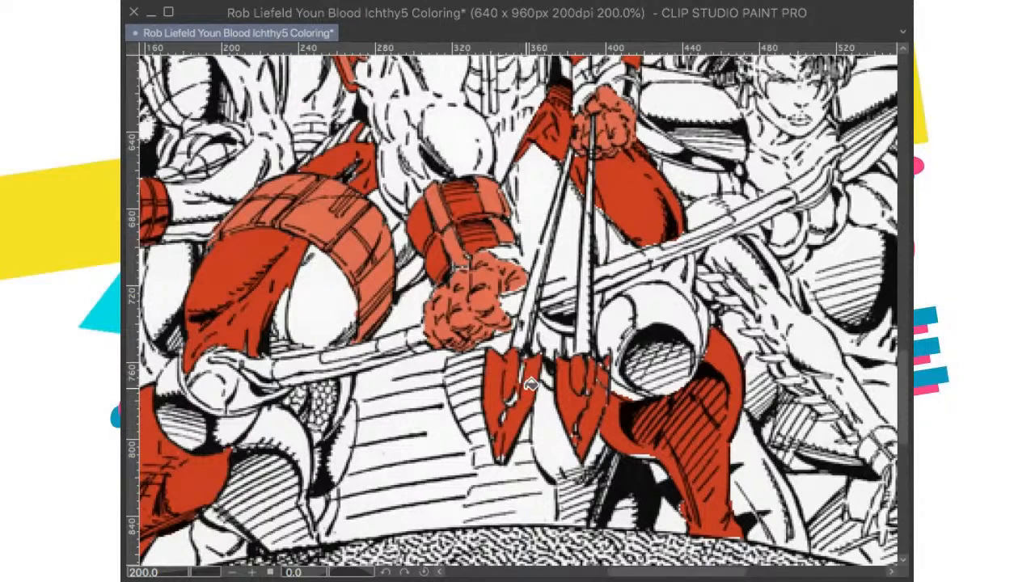
{"action": "mouse_move", "coordinate": [513, 382]}
{"action": "left_mouse_down"}
{"action": "mouse_move", "coordinate": [522, 363]}
{"action": "mouse_move", "coordinate": [502, 462]}
{"action": "left_mouse_up"}
{"action": "mouse_move", "coordinate": [577, 422]}
{"action": "left_mouse_down"}
{"action": "mouse_move", "coordinate": [578, 436]}
{"action": "mouse_move", "coordinate": [601, 371]}
{"action": "mouse_move", "coordinate": [586, 365]}
{"action": "left_mouse_up"}
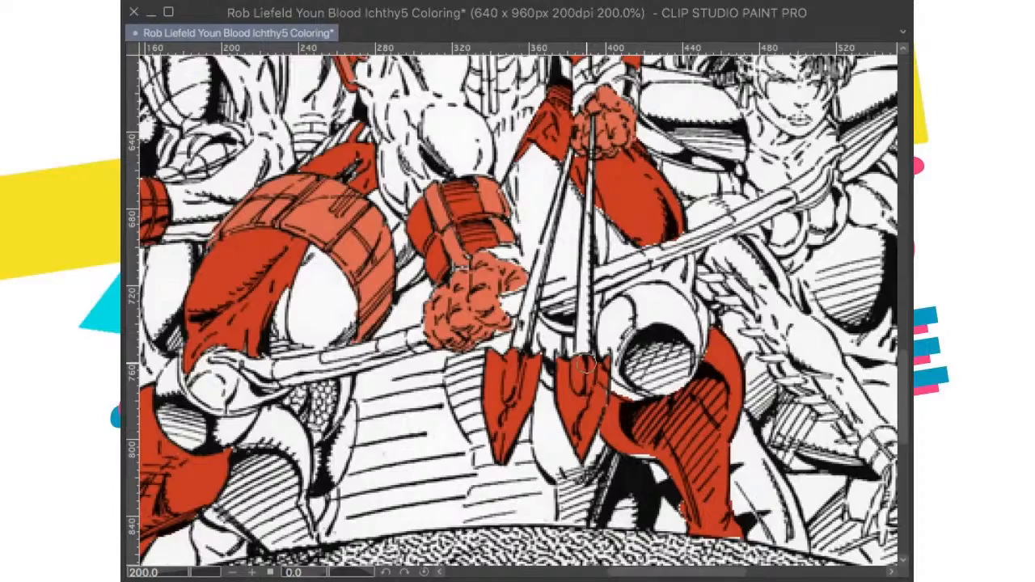
{"action": "scroll", "coordinate": [526, 251], "scroll_direction": "down", "scroll_amount": 10}
{"action": "scroll", "coordinate": [534, 247], "scroll_direction": "up", "scroll_amount": 2}
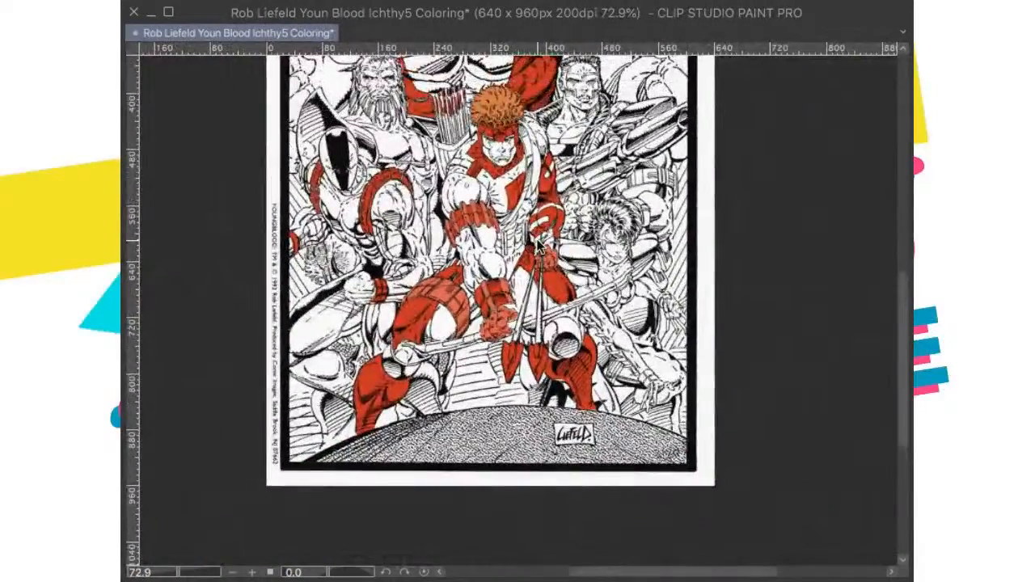
{"action": "scroll", "coordinate": [540, 247], "scroll_direction": "down", "scroll_amount": 2}
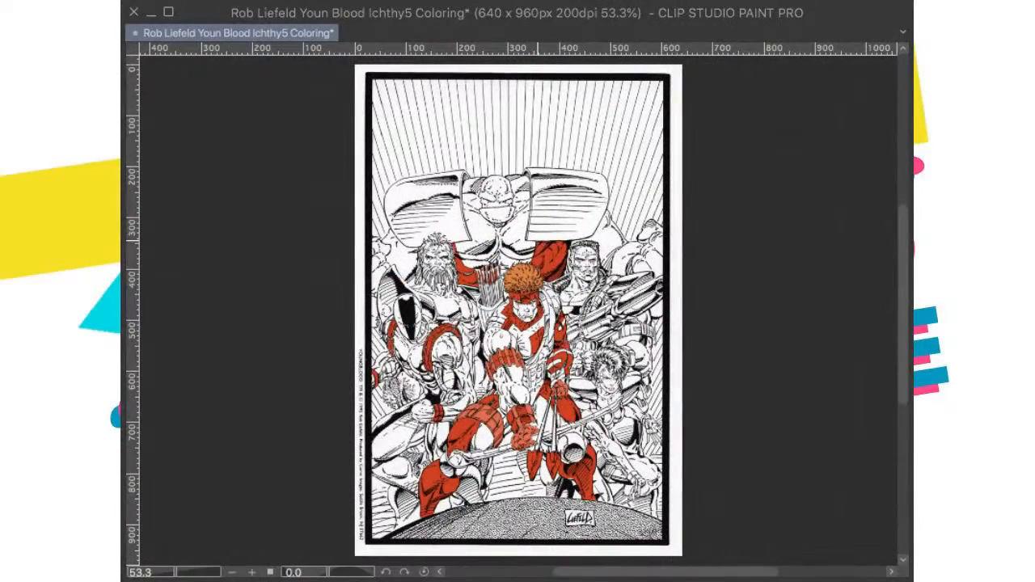
{"action": "key", "text": "ctrl+s"}
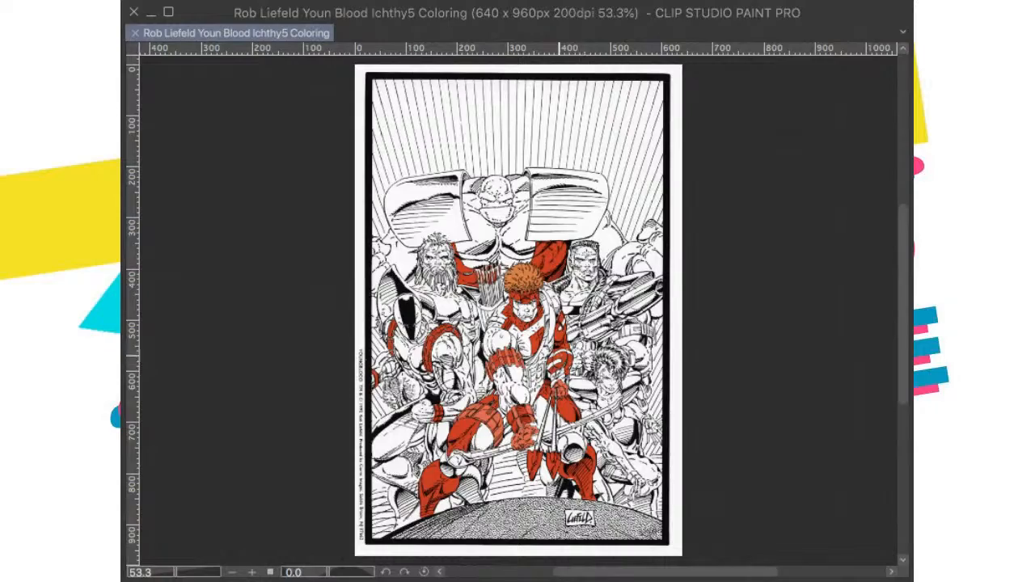
Step: Fill the archer's foreground arm with a peach skin tone, from the bare shoulder down to the banded wrist
{"action": "scroll", "coordinate": [534, 303], "scroll_direction": "up", "scroll_amount": 4}
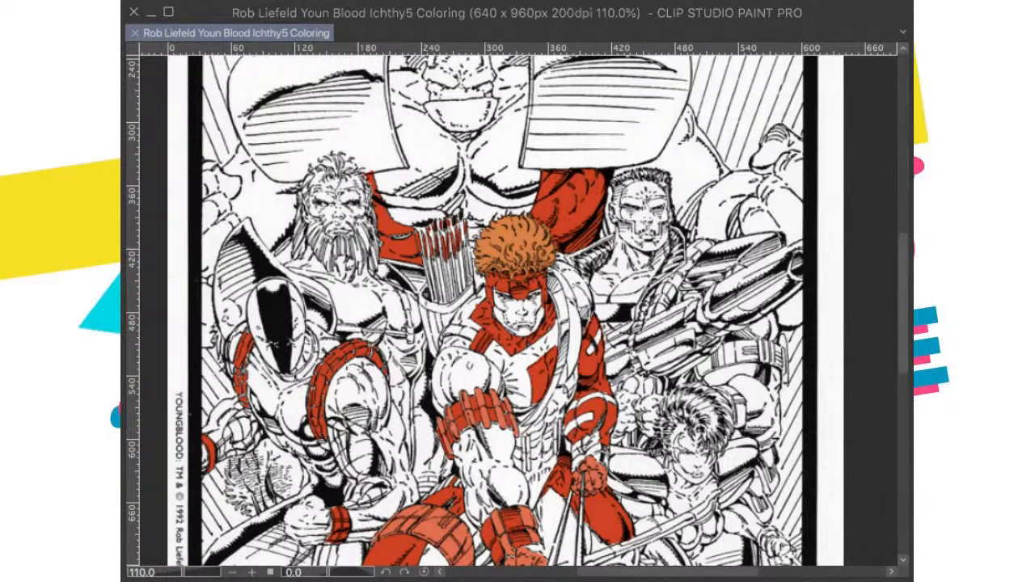
{"action": "left_click", "coordinate": [453, 377]}
{"action": "left_click", "coordinate": [495, 382]}
{"action": "left_click_drag", "start_coordinate": [495, 409], "coordinate": [500, 360]}
{"action": "left_click", "coordinate": [509, 411]}
{"action": "left_click", "coordinate": [477, 400]}
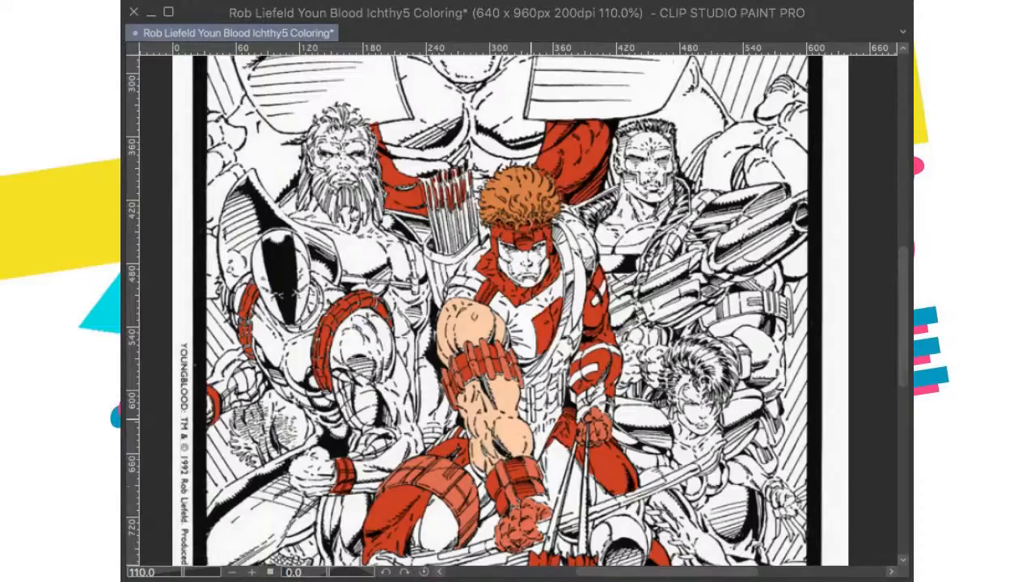
Step: Fill the archer's other bare shoulder beside the chest strap with the peach skin tone, checking it against the colour cover
{"action": "left_click_drag", "start_coordinate": [541, 429], "coordinate": [541, 495]}
{"action": "scroll", "coordinate": [565, 344], "scroll_direction": "up", "scroll_amount": 1}
{"action": "scroll", "coordinate": [591, 323], "scroll_direction": "up", "scroll_amount": 2}
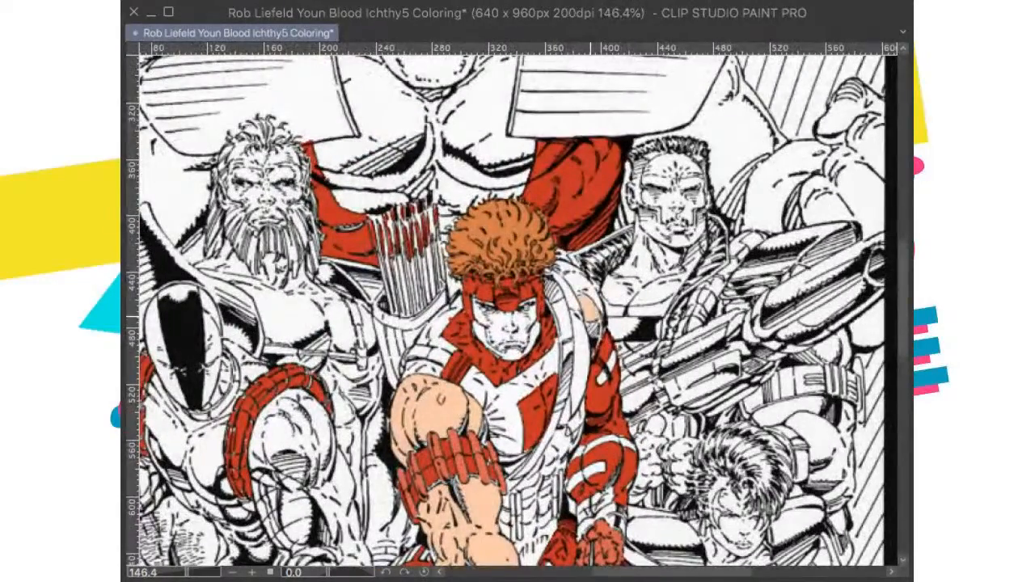
{"action": "scroll", "coordinate": [593, 290], "scroll_direction": "down", "scroll_amount": 6}
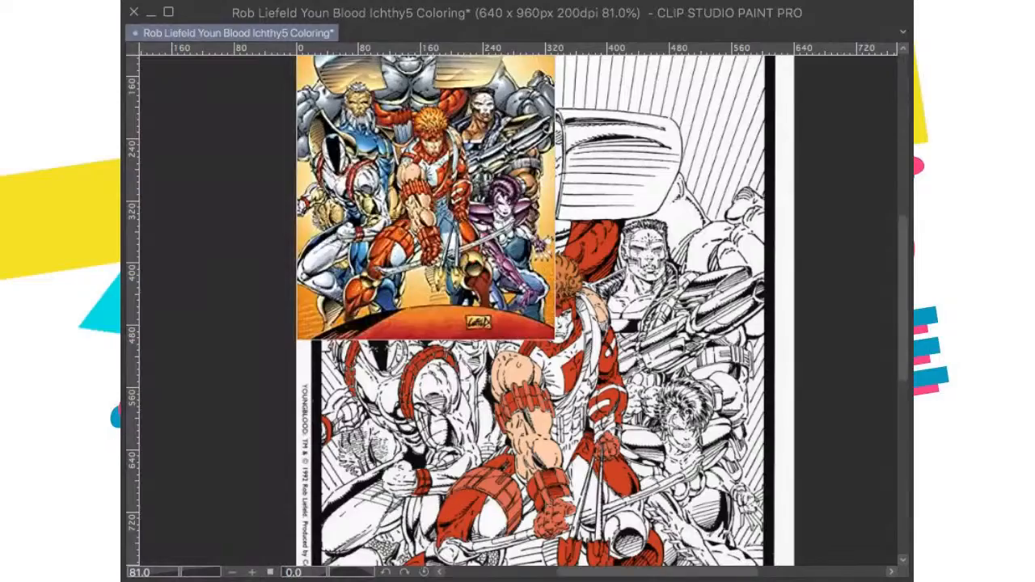
{"action": "scroll", "coordinate": [670, 330], "scroll_direction": "up", "scroll_amount": 7}
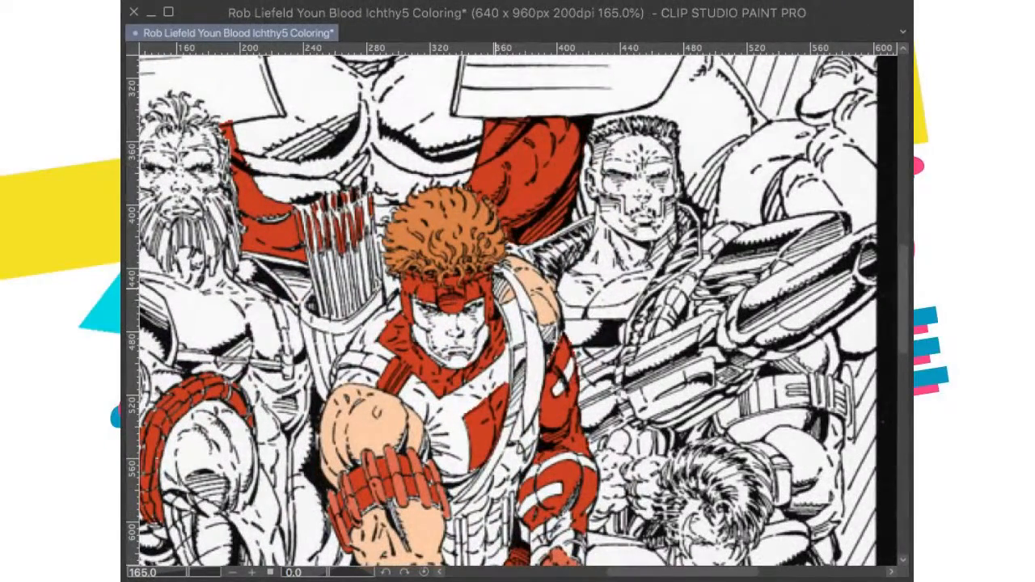
{"action": "scroll", "coordinate": [538, 306], "scroll_direction": "down", "scroll_amount": 5}
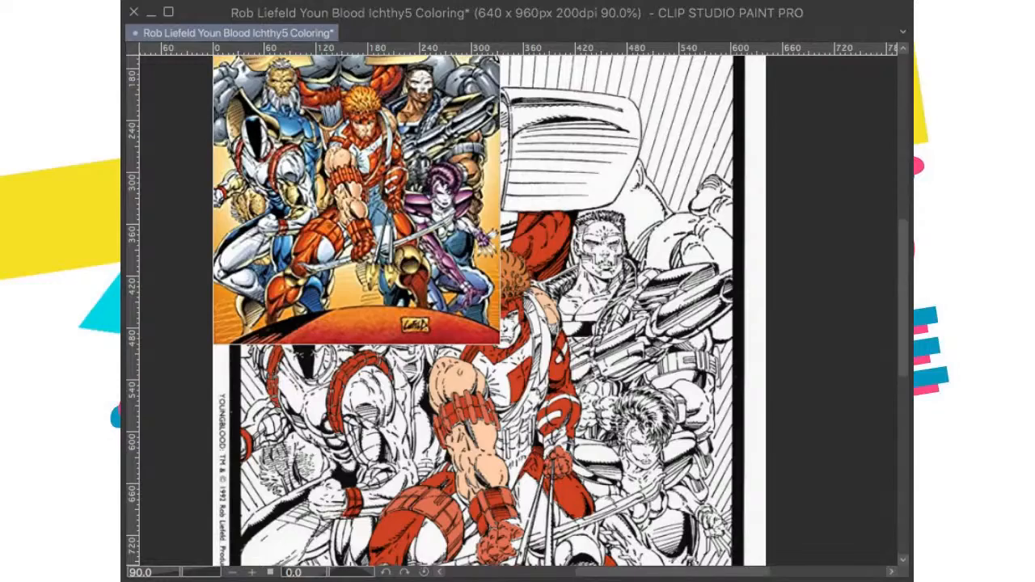
{"action": "left_click_drag", "start_coordinate": [432, 395], "coordinate": [445, 392]}
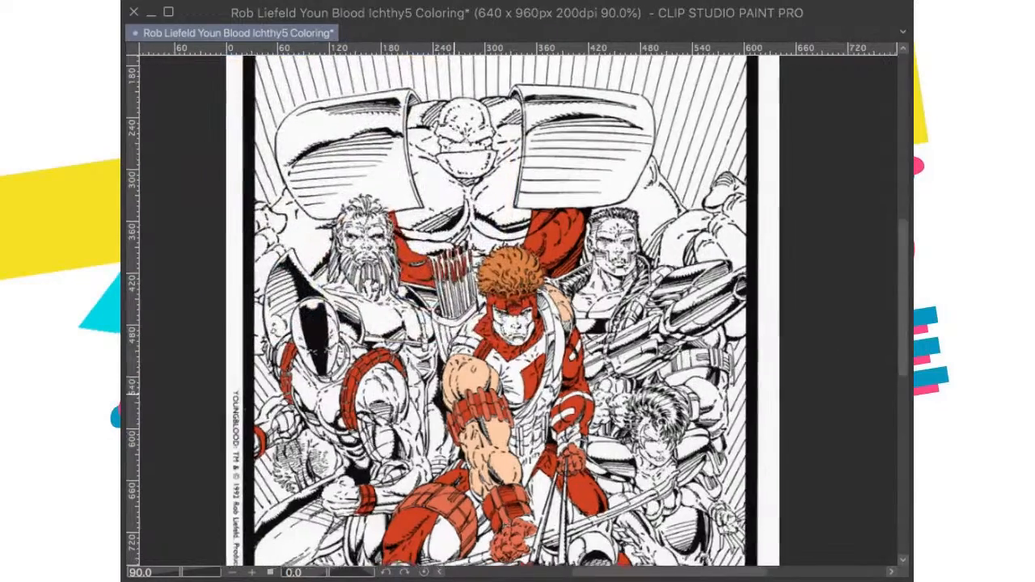
Step: Fill the archer's face inside the mask opening with the peach skin tone, clear the face selection, and save the drawing
{"action": "scroll", "coordinate": [516, 323], "scroll_direction": "up", "scroll_amount": 8}
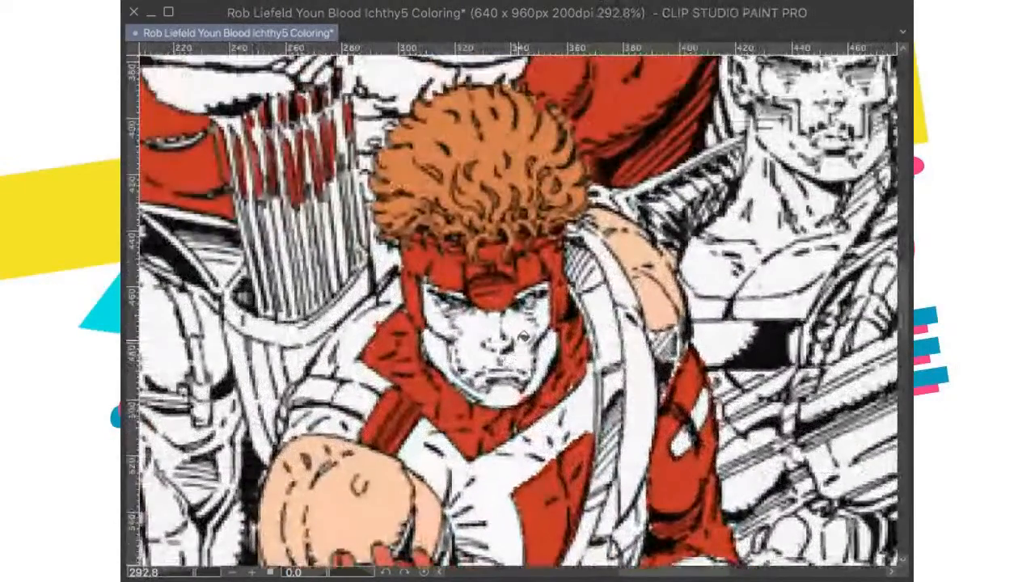
{"action": "left_click", "coordinate": [518, 345]}
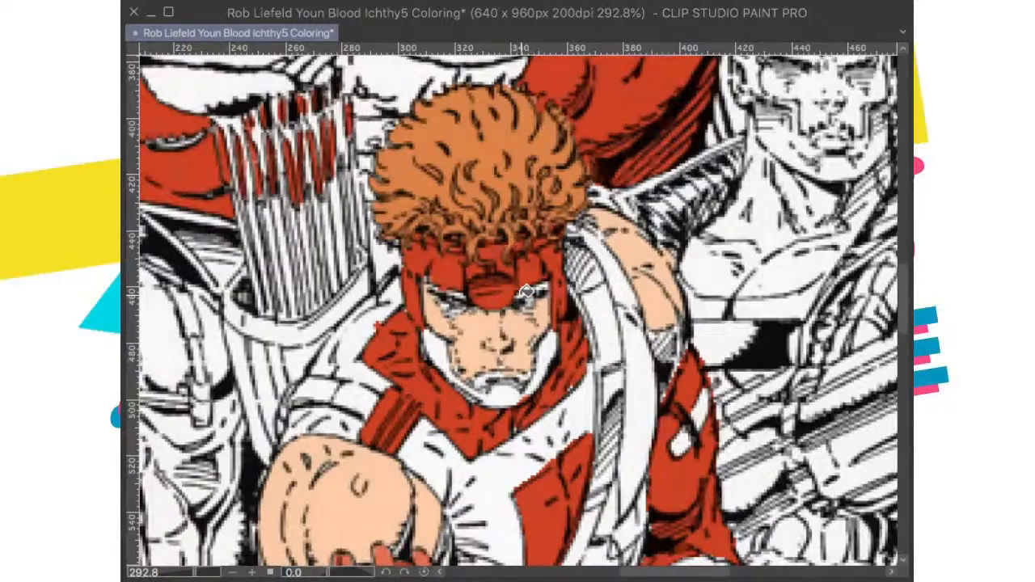
{"action": "scroll", "coordinate": [544, 288], "scroll_direction": "down", "scroll_amount": 1}
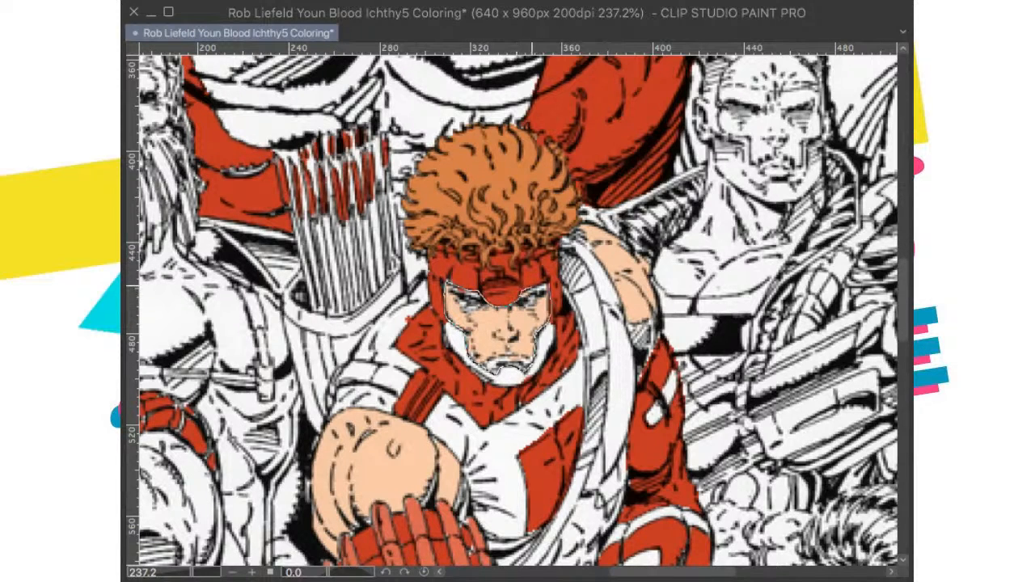
{"action": "left_click_drag", "start_coordinate": [531, 286], "coordinate": [548, 283]}
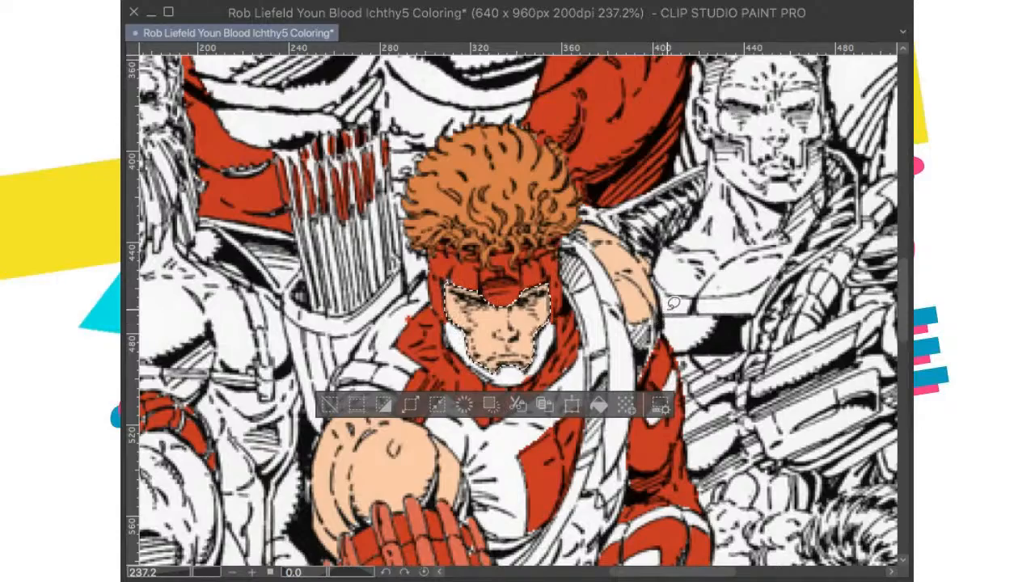
{"action": "key", "text": "ctrl+alt+0"}
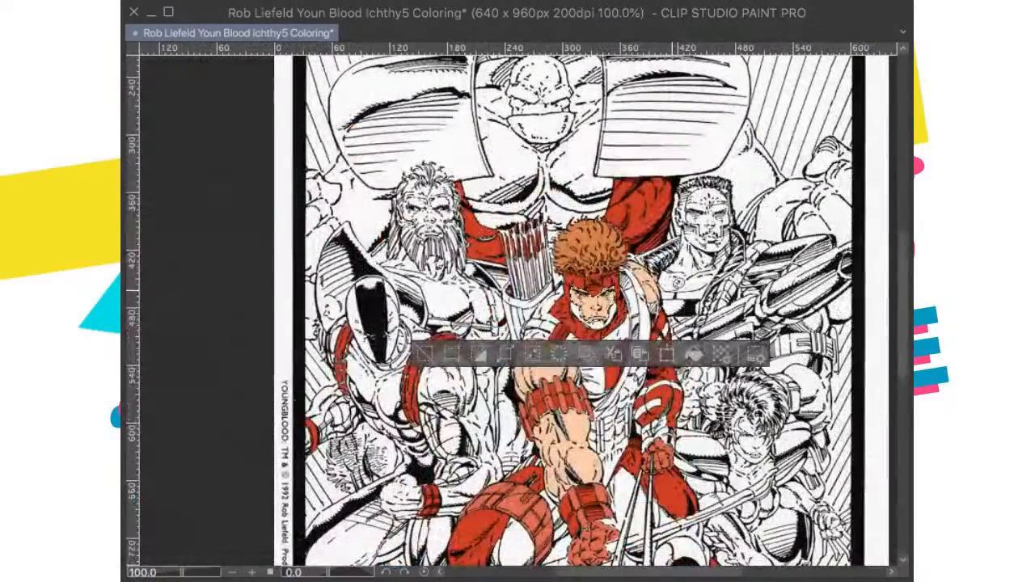
{"action": "key", "text": "ctrl+d"}
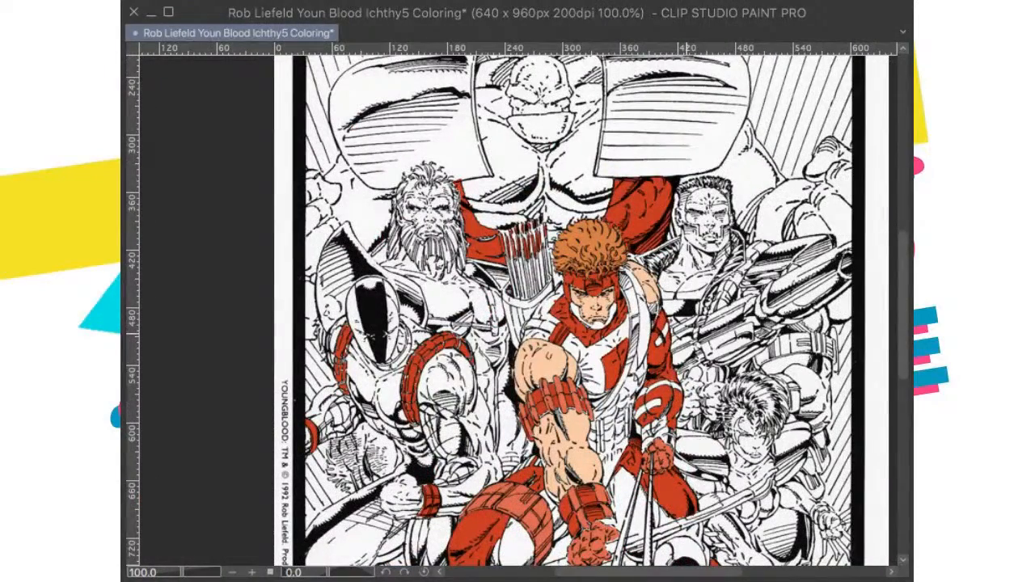
{"action": "key", "text": "ctrl+s"}
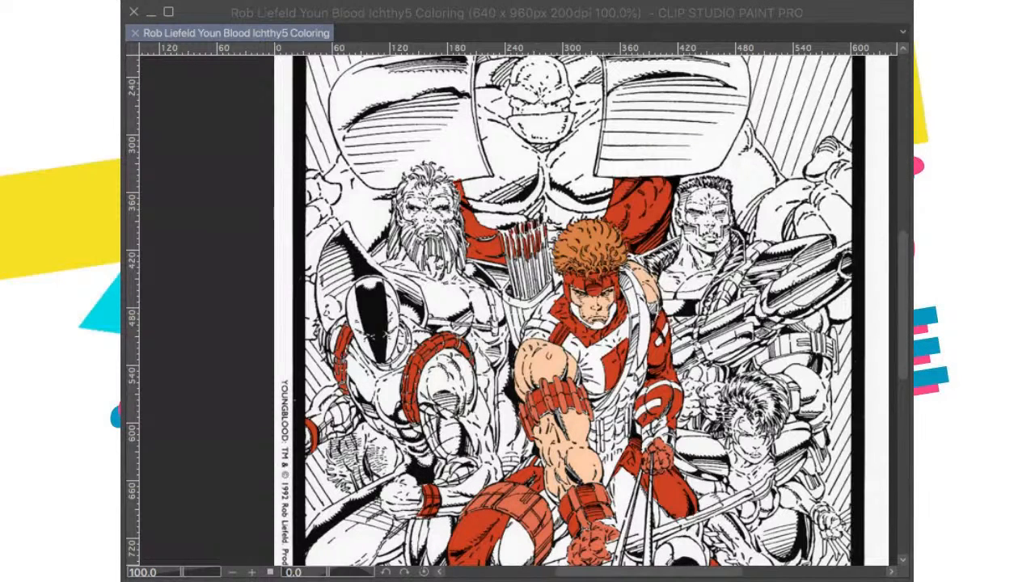
{"action": "left_click", "coordinate": [605, 357]}
{"action": "left_click", "coordinate": [681, 418]}
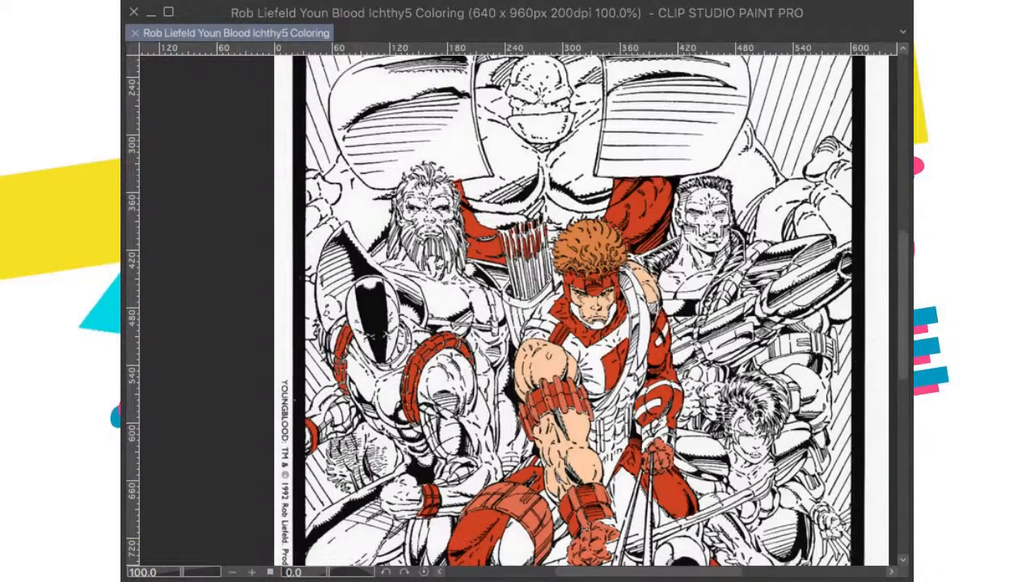
{"action": "left_click_drag", "start_coordinate": [681, 189], "coordinate": [657, 252]}
{"action": "scroll", "coordinate": [658, 252], "scroll_direction": "up", "scroll_amount": 8}
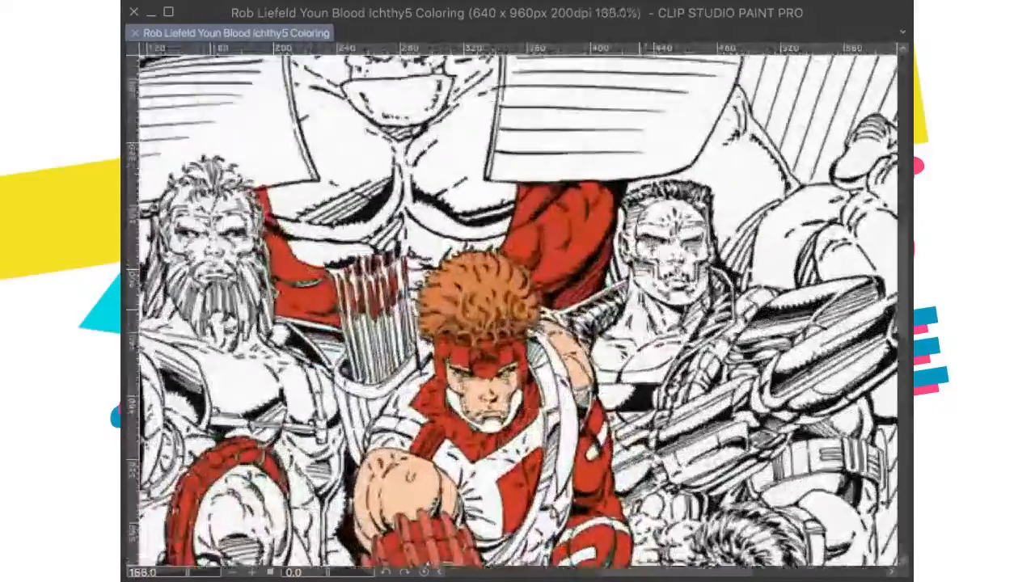
{"action": "scroll", "coordinate": [628, 273], "scroll_direction": "down", "scroll_amount": 4}
{"action": "scroll", "coordinate": [628, 271], "scroll_direction": "up", "scroll_amount": 9}
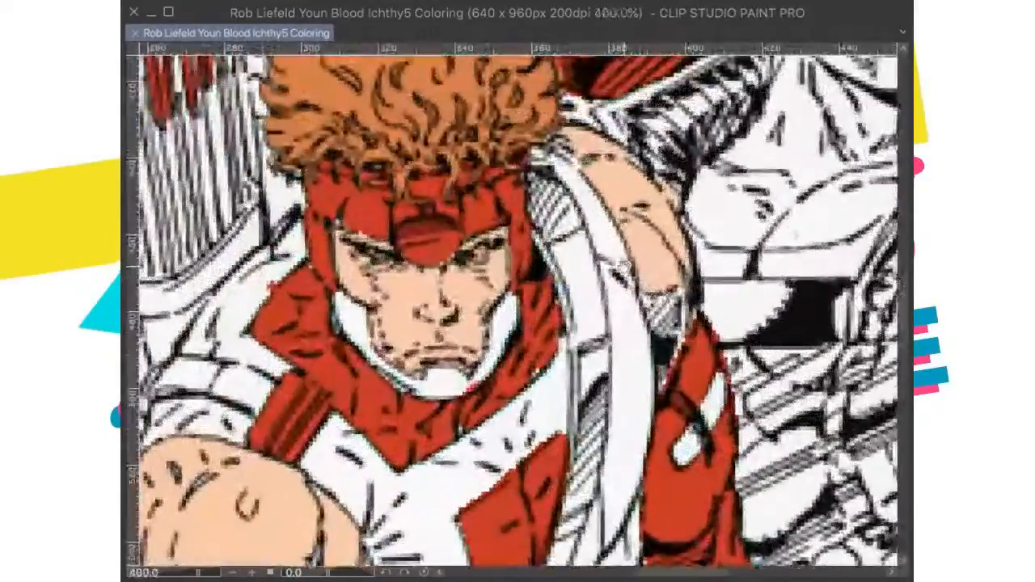
Step: Clear the peach skin tone from the archer's eyes inside the mask opening, and check the face against the surrounding figures
{"action": "left_click_drag", "start_coordinate": [627, 268], "coordinate": [657, 270]}
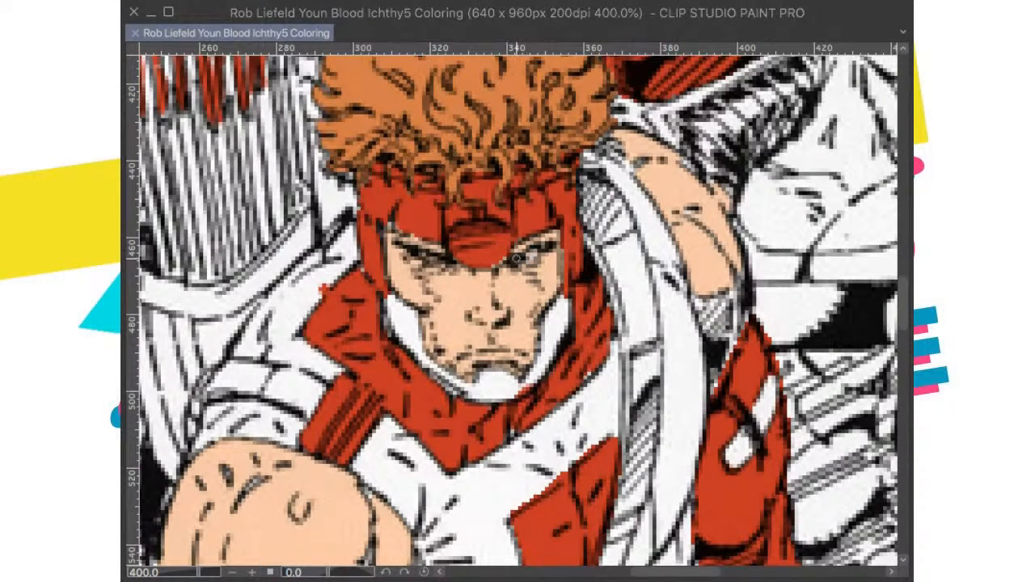
{"action": "left_click_drag", "start_coordinate": [535, 258], "coordinate": [528, 254]}
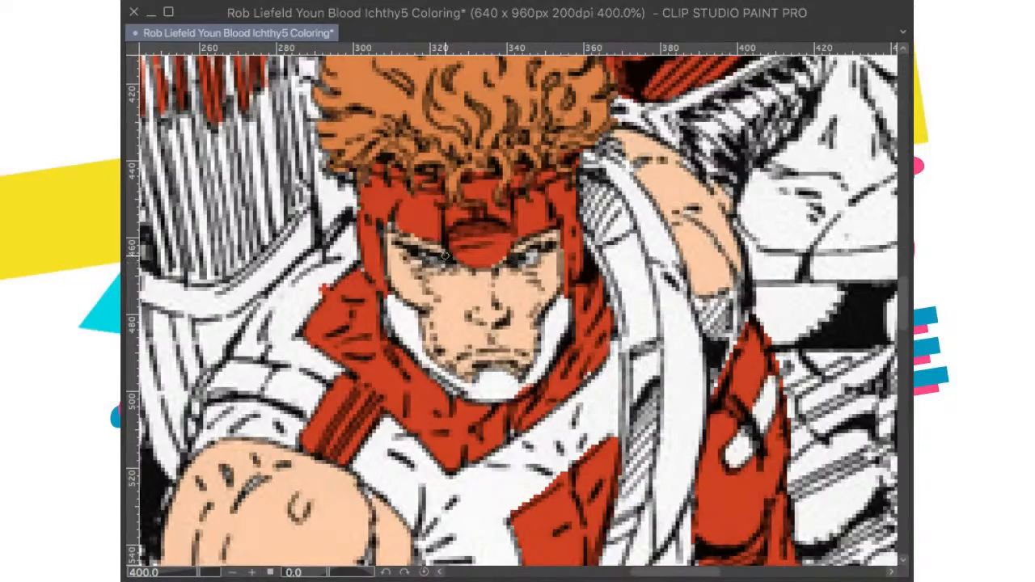
{"action": "scroll", "coordinate": [444, 256], "scroll_direction": "down", "scroll_amount": 10}
{"action": "scroll", "coordinate": [499, 437], "scroll_direction": "up", "scroll_amount": 5}
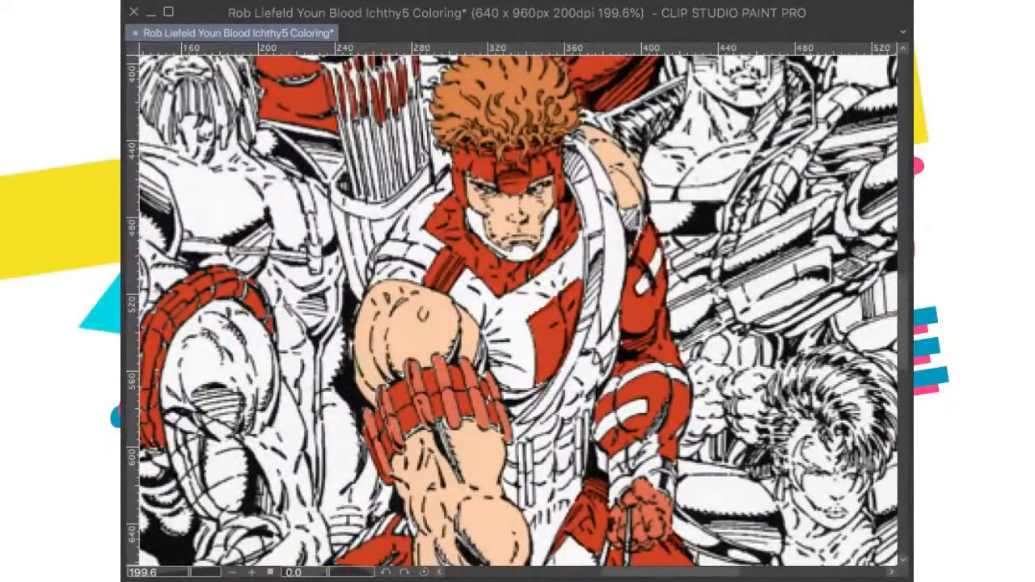
{"action": "scroll", "coordinate": [432, 407], "scroll_direction": "down", "scroll_amount": 3}
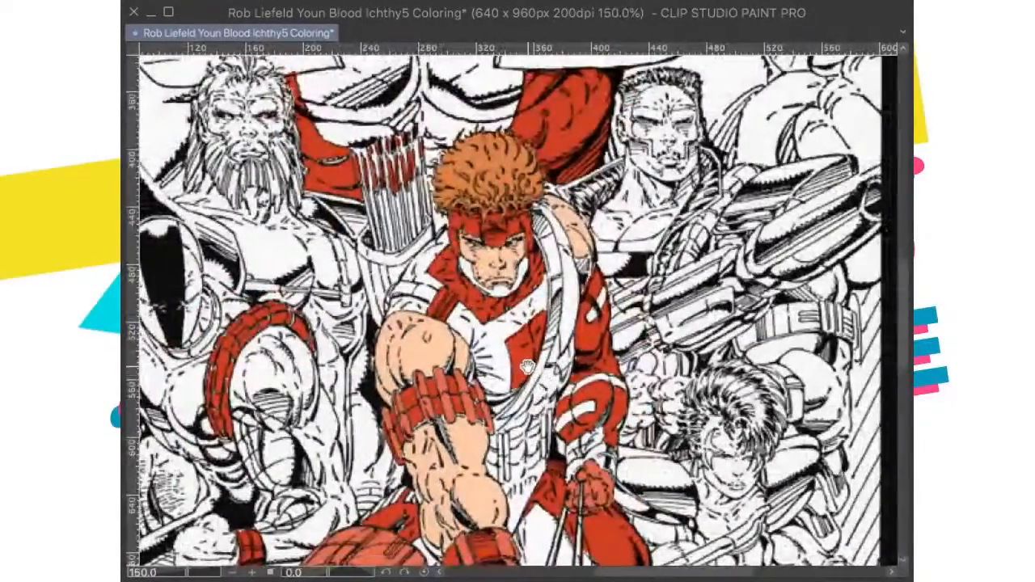
{"action": "scroll", "coordinate": [376, 391], "scroll_direction": "up", "scroll_amount": 2}
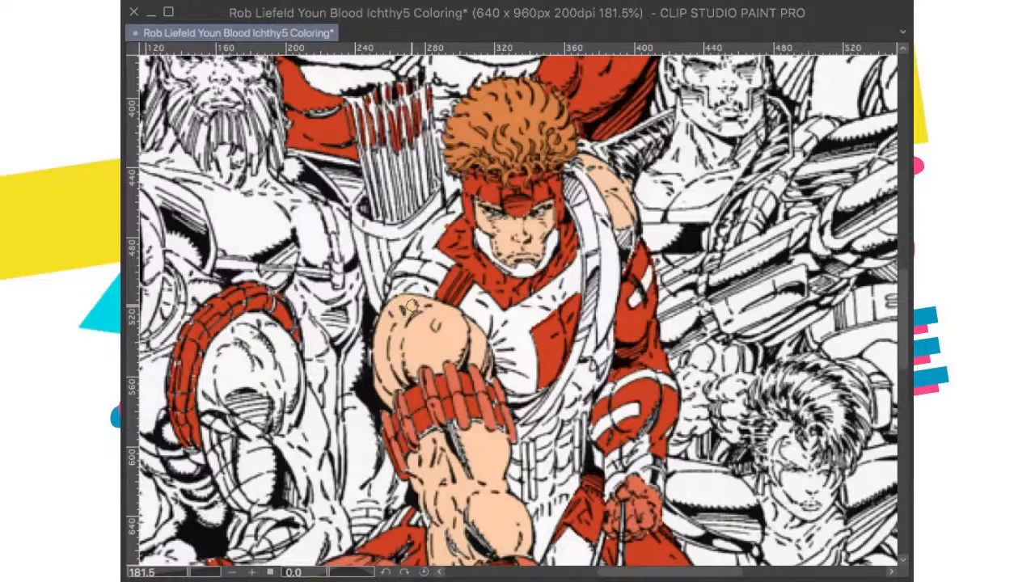
{"action": "scroll", "coordinate": [411, 308], "scroll_direction": "down", "scroll_amount": 5}
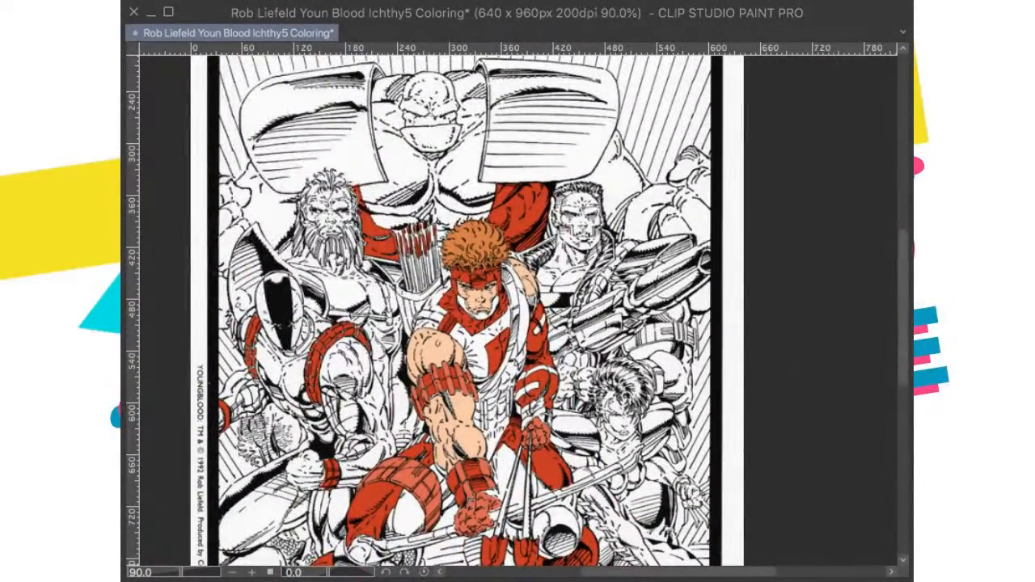
{"action": "scroll", "coordinate": [437, 323], "scroll_direction": "up", "scroll_amount": 10}
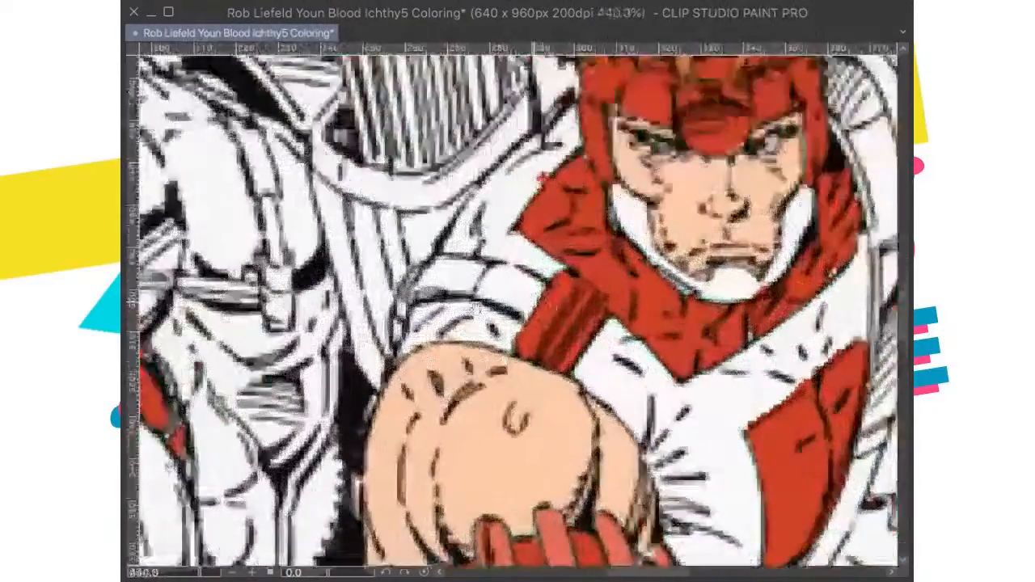
Step: Fill the white chin and jaw guard of the archer's mask with the costume red, restore the upright view, and save the drawing
{"action": "scroll", "coordinate": [550, 283], "scroll_direction": "up", "scroll_amount": 1}
{"action": "left_click_drag", "start_coordinate": [733, 220], "coordinate": [533, 288]}
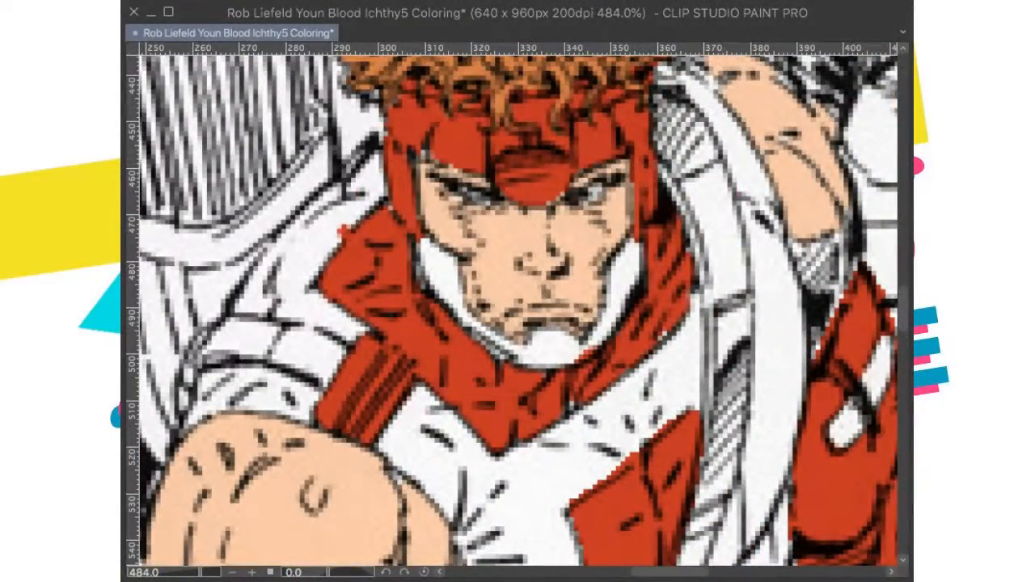
{"action": "mouse_move", "coordinate": [637, 242]}
{"action": "left_mouse_down"}
{"action": "mouse_move", "coordinate": [626, 275]}
{"action": "mouse_move", "coordinate": [629, 205]}
{"action": "mouse_move", "coordinate": [632, 250]}
{"action": "mouse_move", "coordinate": [603, 328]}
{"action": "mouse_move", "coordinate": [628, 298]}
{"action": "mouse_move", "coordinate": [627, 308]}
{"action": "mouse_move", "coordinate": [582, 348]}
{"action": "mouse_move", "coordinate": [594, 348]}
{"action": "mouse_move", "coordinate": [607, 331]}
{"action": "mouse_move", "coordinate": [603, 304]}
{"action": "mouse_move", "coordinate": [593, 340]}
{"action": "mouse_move", "coordinate": [561, 336]}
{"action": "mouse_move", "coordinate": [559, 346]}
{"action": "mouse_move", "coordinate": [544, 334]}
{"action": "mouse_move", "coordinate": [545, 348]}
{"action": "mouse_move", "coordinate": [573, 359]}
{"action": "left_mouse_up"}
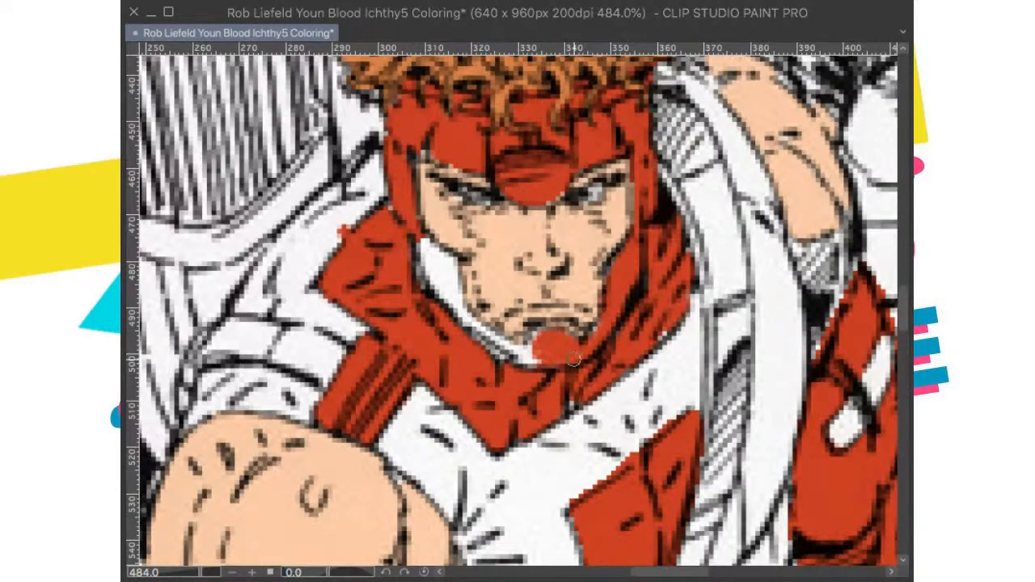
{"action": "left_click_drag", "start_coordinate": [327, 572], "coordinate": [347, 572]}
{"action": "mouse_move", "coordinate": [557, 182]}
{"action": "left_mouse_down"}
{"action": "mouse_move", "coordinate": [534, 232]}
{"action": "mouse_move", "coordinate": [539, 195]}
{"action": "mouse_move", "coordinate": [527, 198]}
{"action": "mouse_move", "coordinate": [513, 236]}
{"action": "mouse_move", "coordinate": [520, 197]}
{"action": "mouse_move", "coordinate": [512, 202]}
{"action": "mouse_move", "coordinate": [570, 150]}
{"action": "mouse_move", "coordinate": [526, 235]}
{"action": "mouse_move", "coordinate": [494, 252]}
{"action": "mouse_move", "coordinate": [503, 248]}
{"action": "mouse_move", "coordinate": [478, 292]}
{"action": "mouse_move", "coordinate": [481, 281]}
{"action": "mouse_move", "coordinate": [472, 338]}
{"action": "mouse_move", "coordinate": [510, 361]}
{"action": "mouse_move", "coordinate": [504, 335]}
{"action": "mouse_move", "coordinate": [489, 343]}
{"action": "mouse_move", "coordinate": [479, 304]}
{"action": "mouse_move", "coordinate": [557, 202]}
{"action": "left_mouse_up"}
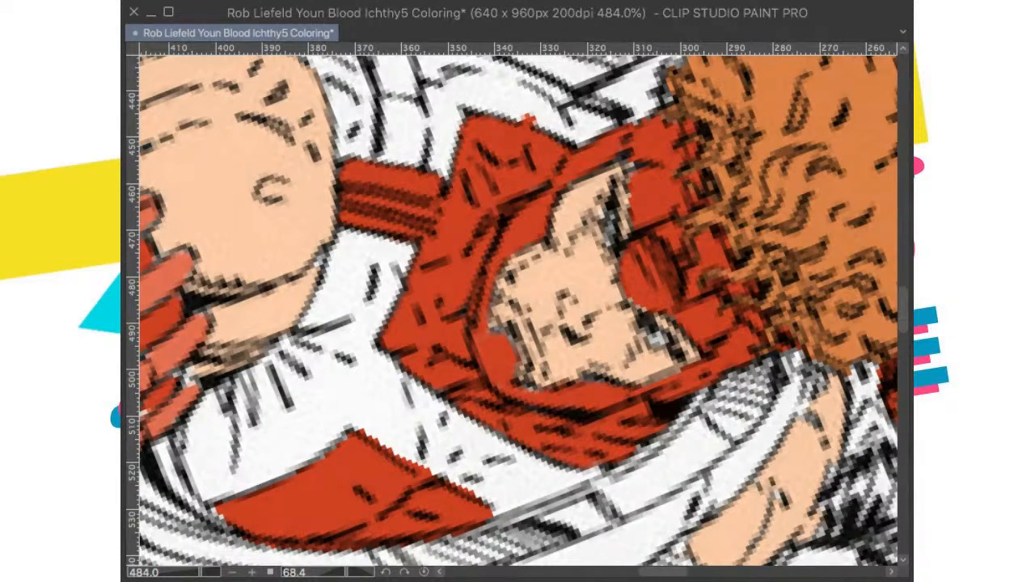
{"action": "key", "text": "ctrl+at"}
{"action": "key", "text": "ctrl+0"}
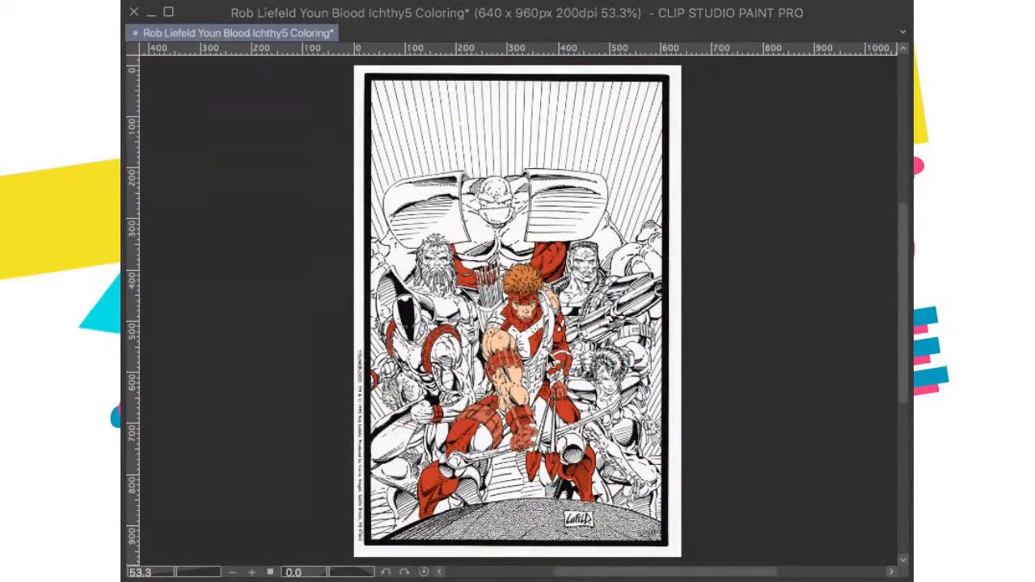
{"action": "key", "text": "ctrl+s"}
Step: Touch up the leftover gaps and hatched shadows on the archer's foreground forearm with the peach skin tone, using a larger brush
{"action": "scroll", "coordinate": [549, 364], "scroll_direction": "up", "scroll_amount": 2}
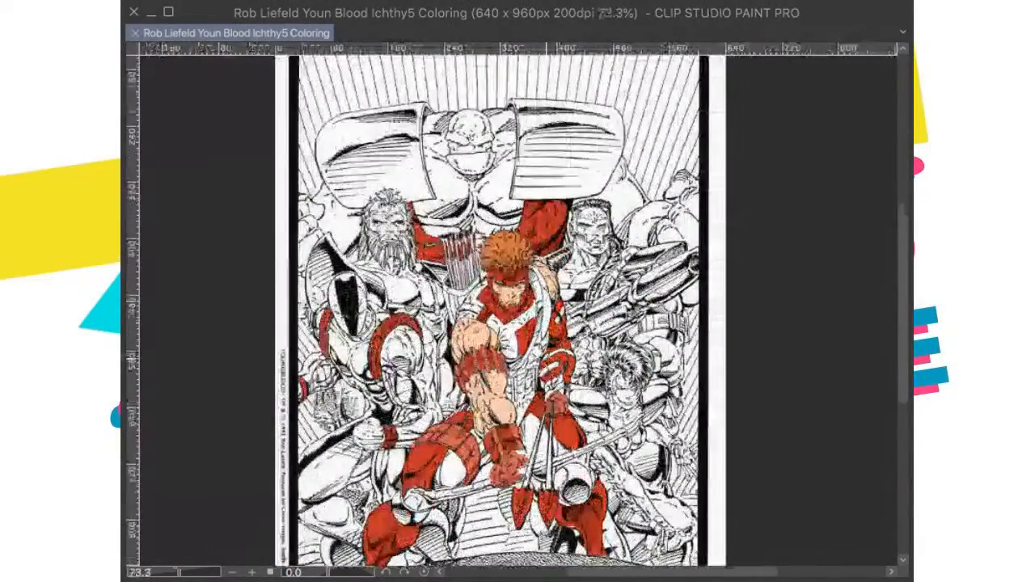
{"action": "scroll", "coordinate": [562, 449], "scroll_direction": "up", "scroll_amount": 3}
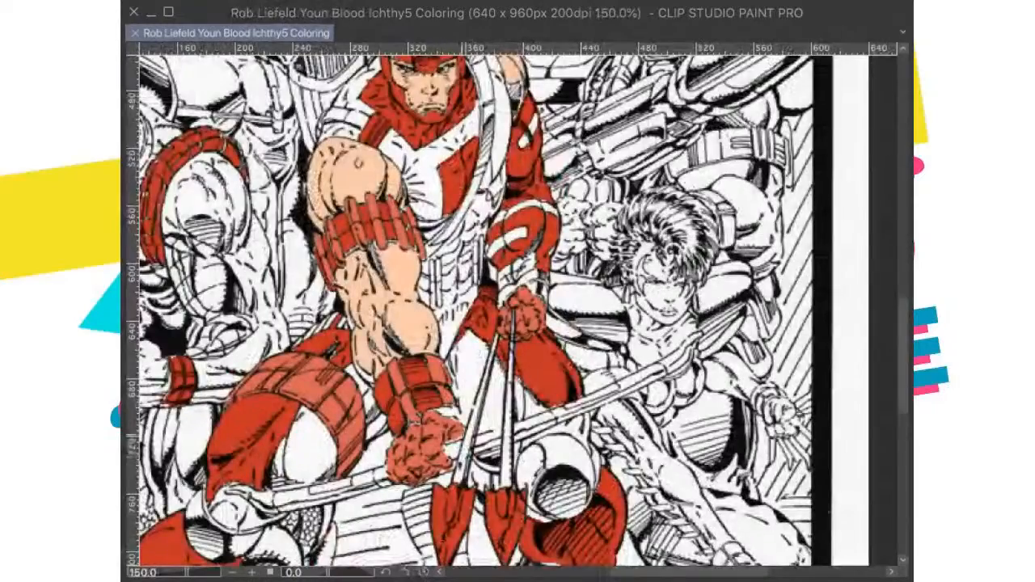
{"action": "scroll", "coordinate": [562, 449], "scroll_direction": "up", "scroll_amount": 1}
{"action": "scroll", "coordinate": [453, 287], "scroll_direction": "up", "scroll_amount": 5}
{"action": "left_click_drag", "start_coordinate": [384, 237], "coordinate": [491, 346]}
{"action": "scroll", "coordinate": [478, 320], "scroll_direction": "down", "scroll_amount": 2}
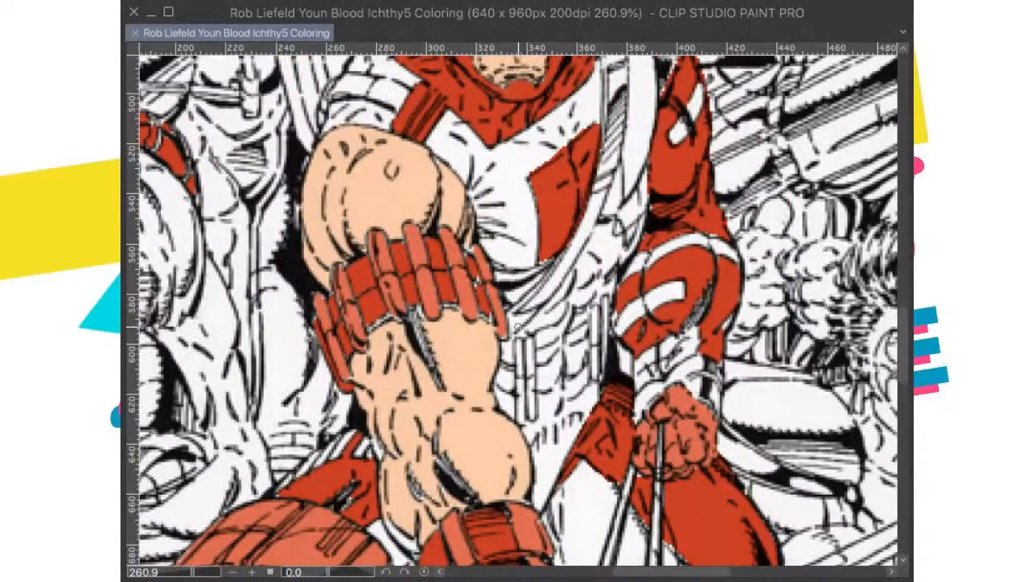
{"action": "key", "text": "]"}
{"action": "key", "text": "]"}
{"action": "key", "text": "]"}
{"action": "left_click_drag", "start_coordinate": [415, 345], "coordinate": [430, 361]}
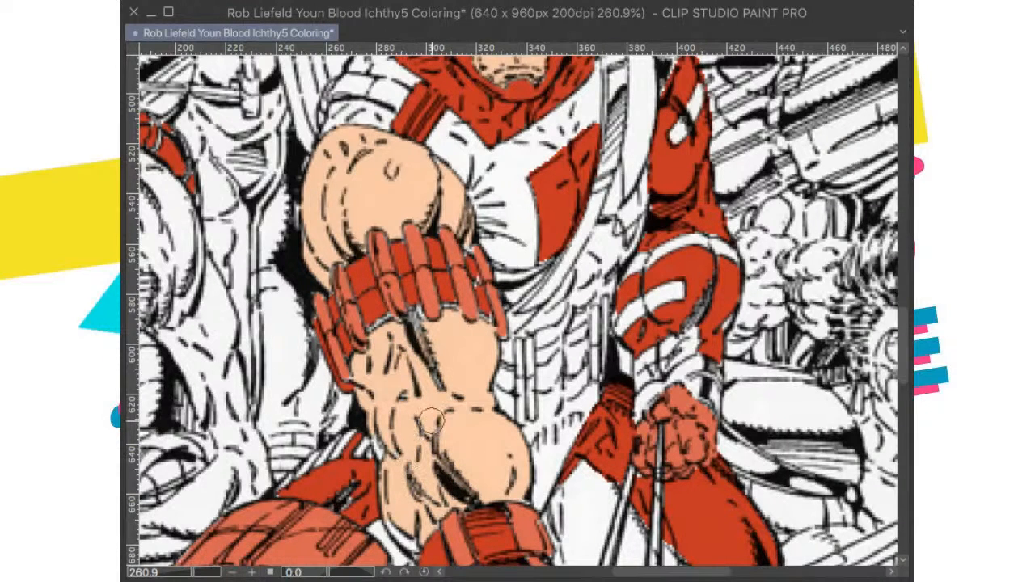
{"action": "left_click_drag", "start_coordinate": [382, 393], "coordinate": [388, 338]}
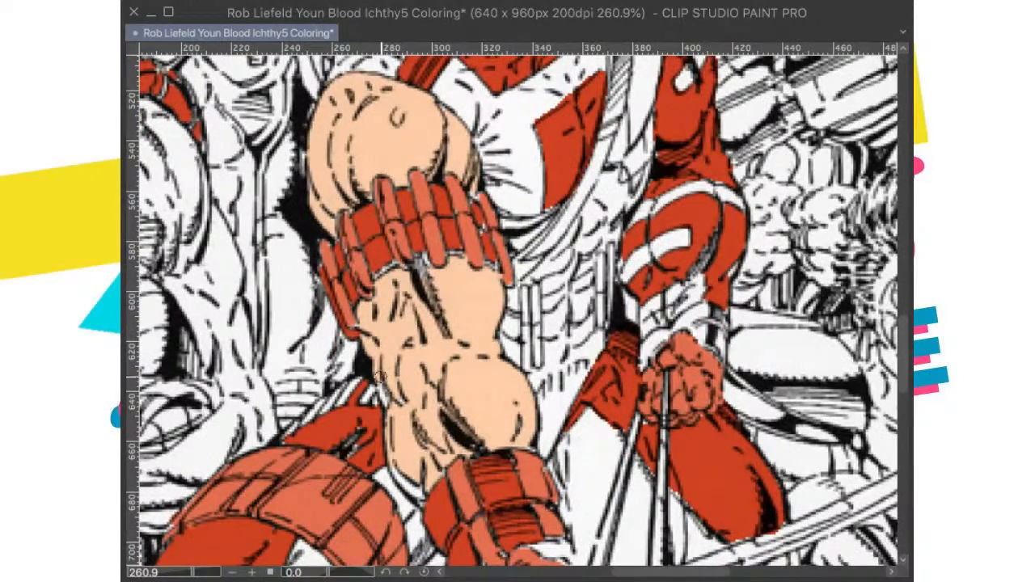
{"action": "left_click_drag", "start_coordinate": [387, 400], "coordinate": [382, 328]}
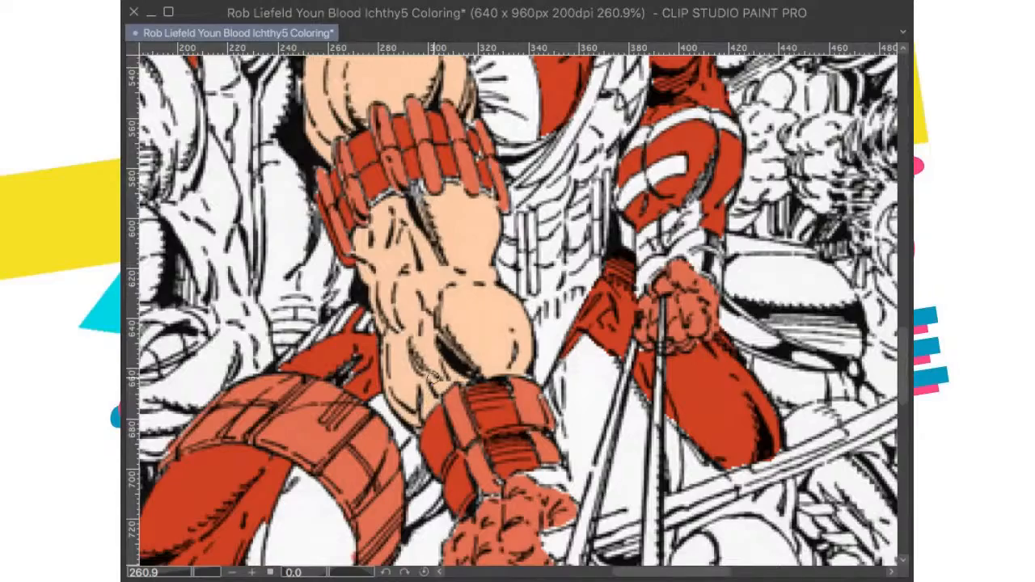
{"action": "mouse_move", "coordinate": [423, 326]}
{"action": "left_mouse_down"}
{"action": "mouse_move", "coordinate": [425, 408]}
{"action": "mouse_move", "coordinate": [444, 335]}
{"action": "left_mouse_up"}
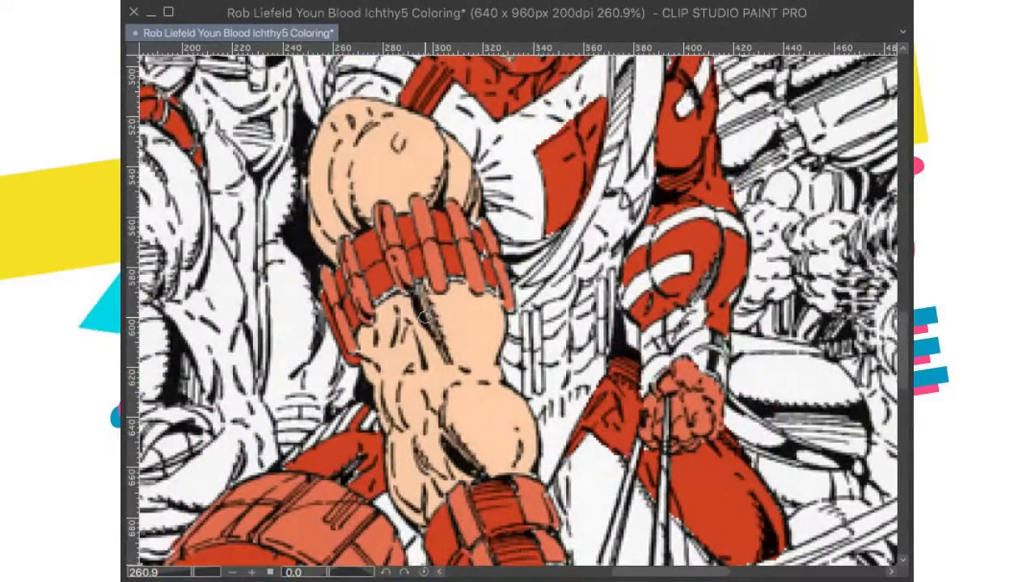
Step: Fill the uncoloured gaps along the edges of the archer's foreground arm band with red, and save the drawing
{"action": "scroll", "coordinate": [424, 317], "scroll_direction": "down", "scroll_amount": 4}
{"action": "scroll", "coordinate": [480, 342], "scroll_direction": "up", "scroll_amount": 5}
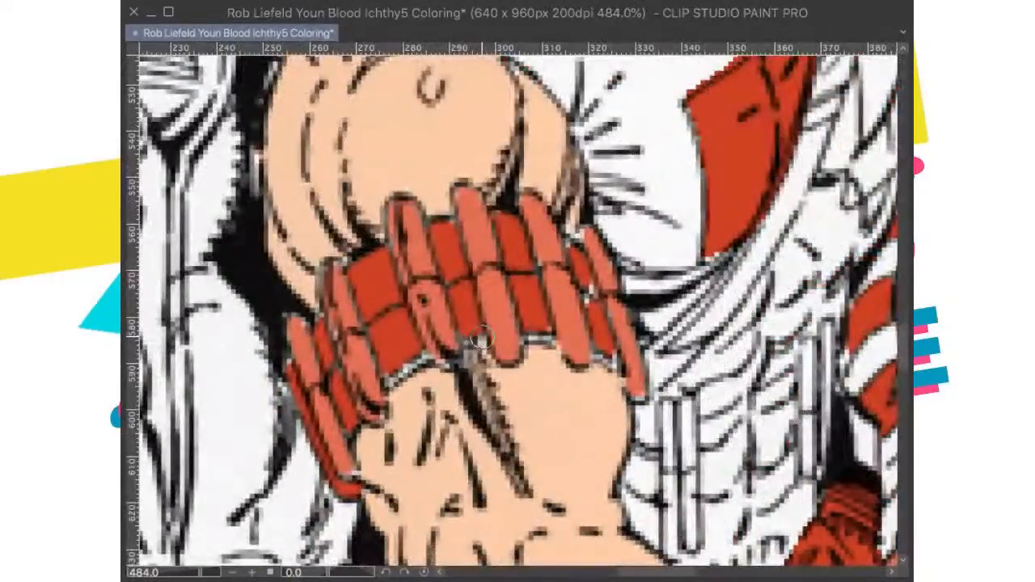
{"action": "left_click_drag", "start_coordinate": [465, 377], "coordinate": [575, 359]}
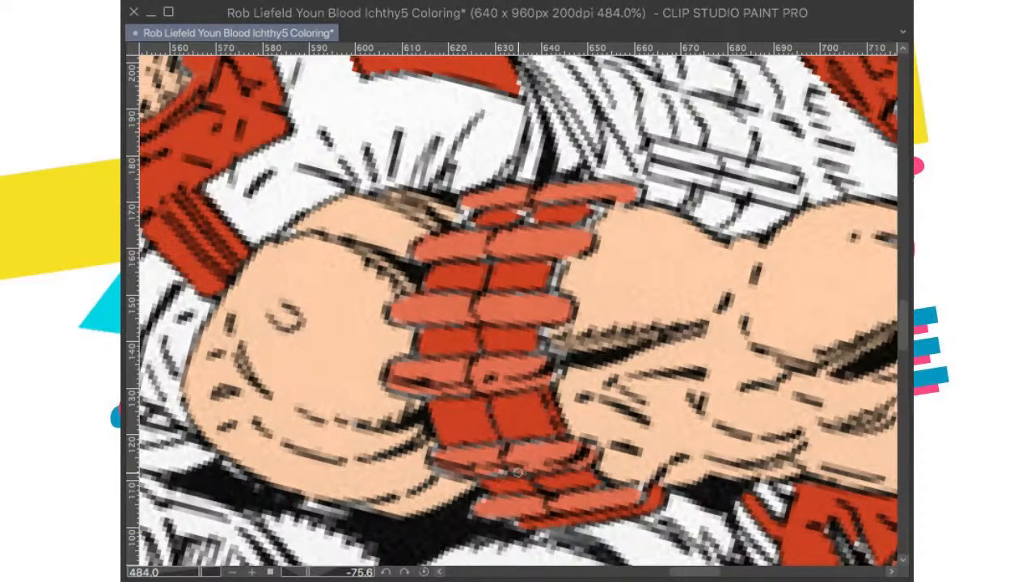
{"action": "scroll", "coordinate": [544, 414], "scroll_direction": "up", "scroll_amount": 3}
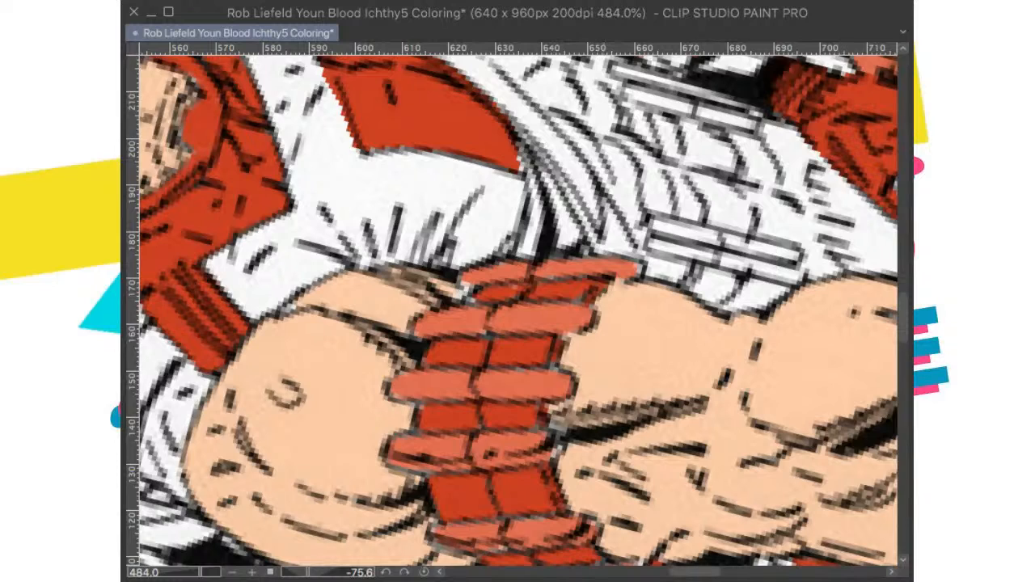
{"action": "key", "text": "super+@"}
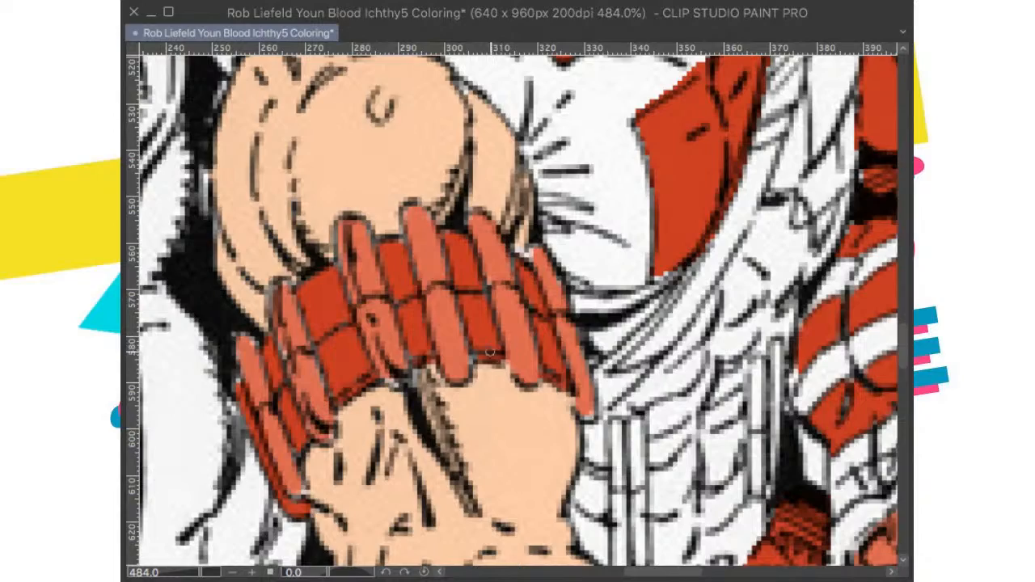
{"action": "key", "text": "super+minus"}
{"action": "key", "text": "super+minus"}
{"action": "key", "text": "super+minus"}
{"action": "key", "text": "super+minus"}
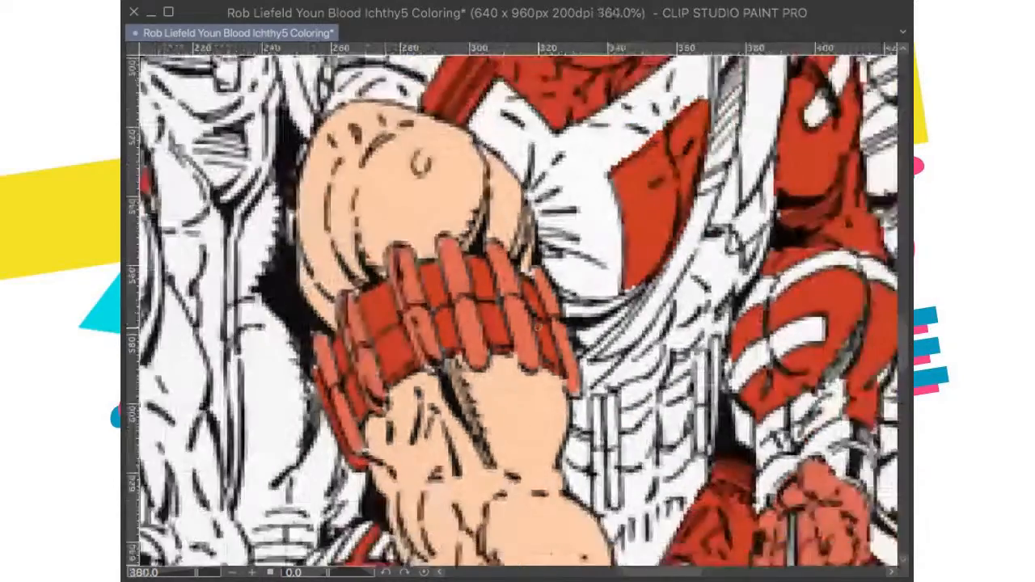
{"action": "key", "text": "super+0"}
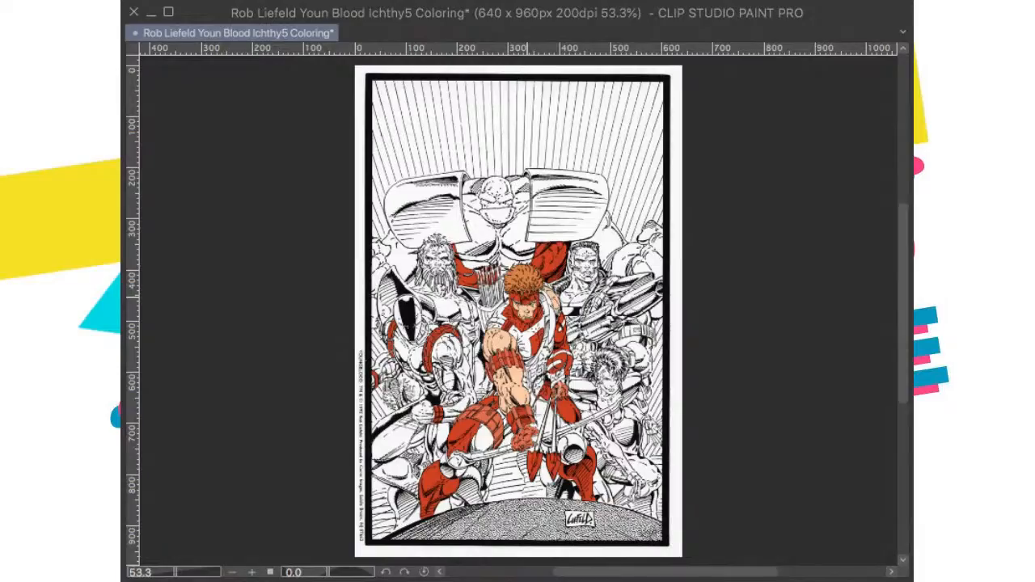
{"action": "key", "text": "super+s"}
Step: Paste the colour cover over the drawing to check the archer's costume colours, and undo the paste
{"action": "scroll", "coordinate": [545, 386], "scroll_direction": "up", "scroll_amount": 5}
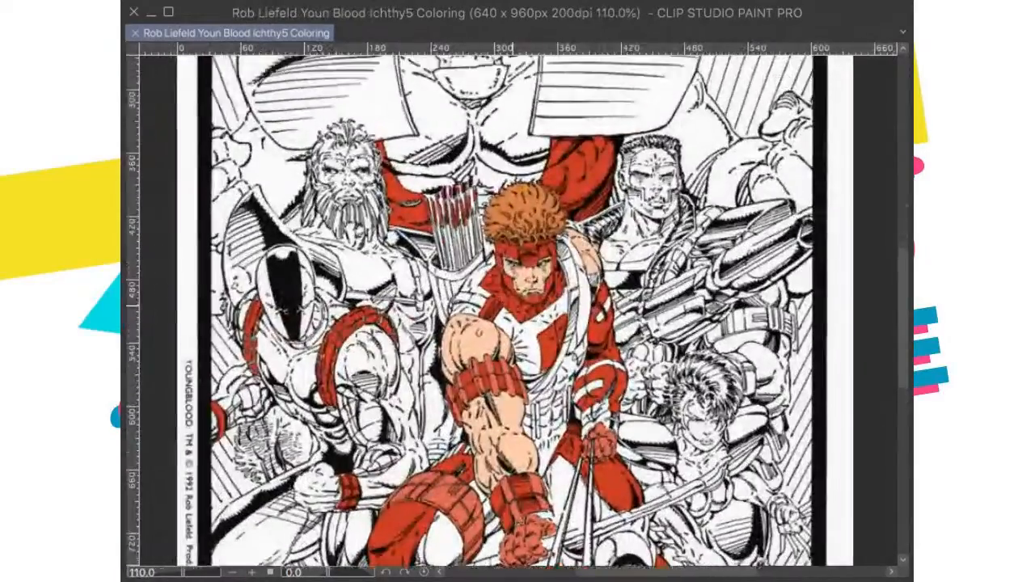
{"action": "scroll", "coordinate": [526, 342], "scroll_direction": "down", "scroll_amount": 5}
{"action": "scroll", "coordinate": [589, 335], "scroll_direction": "up", "scroll_amount": 8}
{"action": "scroll", "coordinate": [517, 310], "scroll_direction": "down", "scroll_amount": 6}
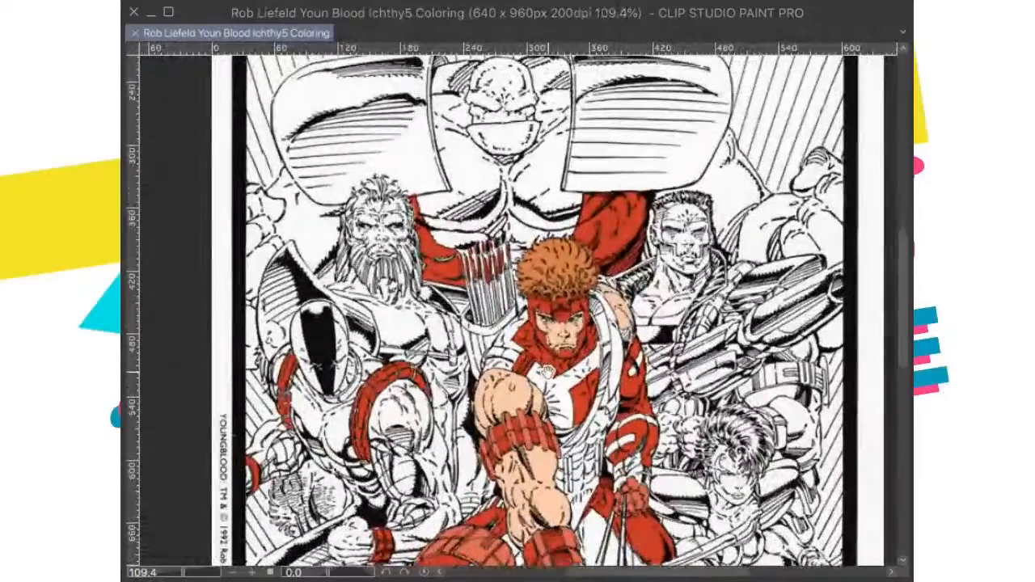
{"action": "key", "text": "super+v"}
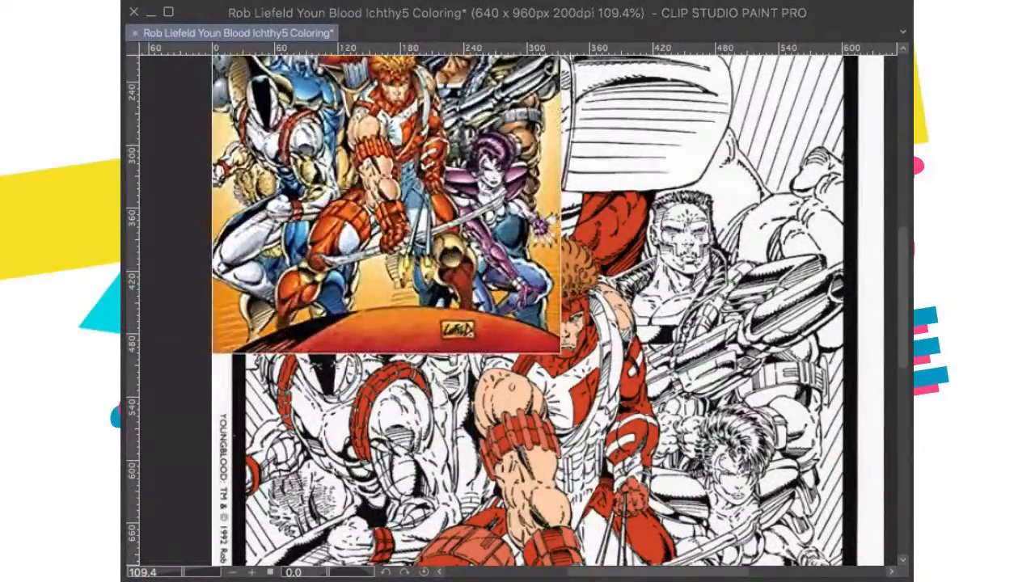
{"action": "key", "text": "super+z"}
Step: Fill the curved band on the archer's white shoulder sleeve above the foreground arm red, restore the upright view, and save the drawing
{"action": "scroll", "coordinate": [513, 379], "scroll_direction": "up", "scroll_amount": 10}
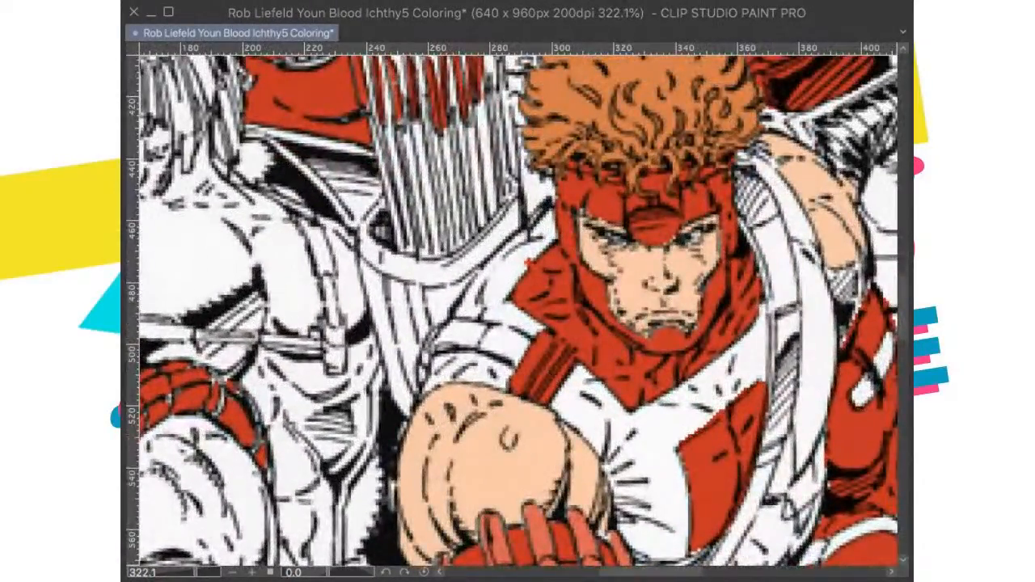
{"action": "left_click_drag", "start_coordinate": [327, 572], "coordinate": [353, 572]}
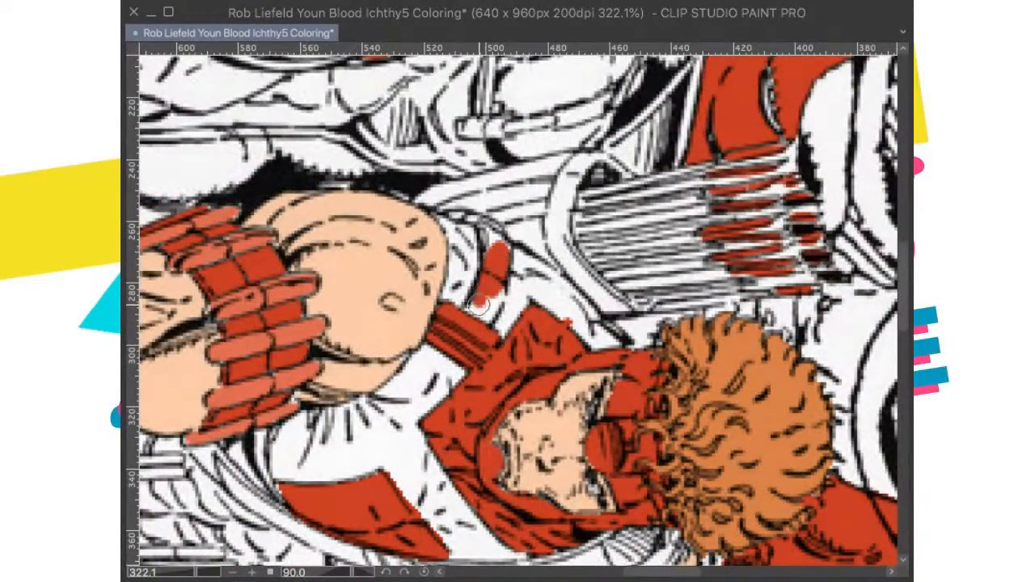
{"action": "mouse_move", "coordinate": [483, 293]}
{"action": "left_mouse_down"}
{"action": "mouse_move", "coordinate": [497, 249]}
{"action": "mouse_move", "coordinate": [489, 225]}
{"action": "left_mouse_up"}
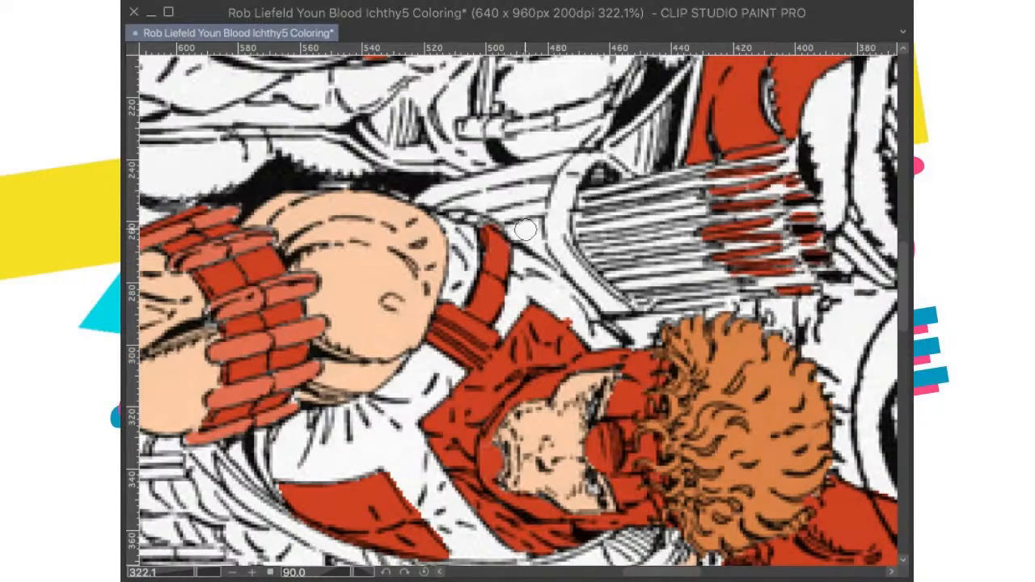
{"action": "key", "text": "^"}
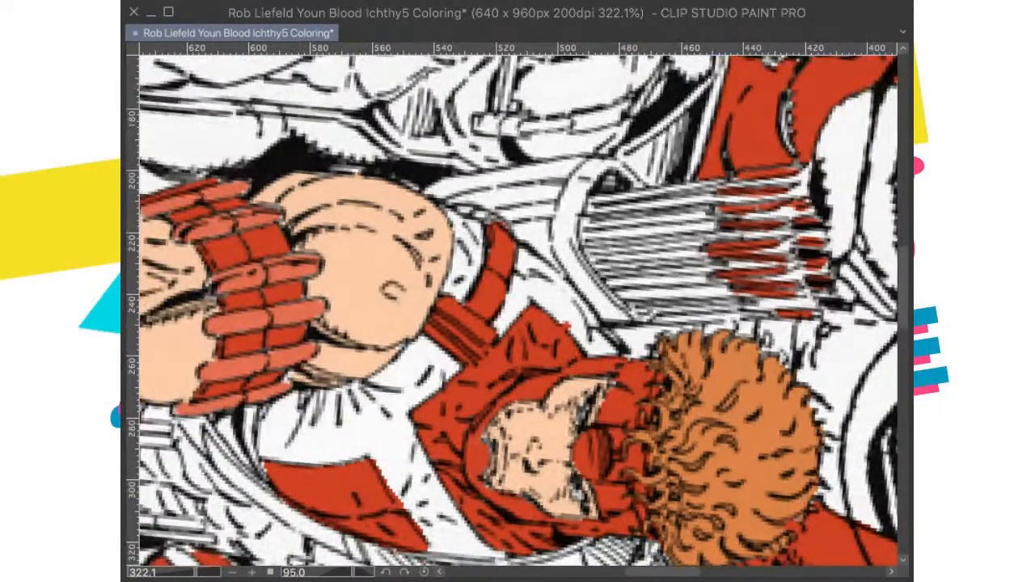
{"action": "left_click", "coordinate": [424, 572]}
{"action": "mouse_move", "coordinate": [476, 339]}
{"action": "left_mouse_down"}
{"action": "mouse_move", "coordinate": [569, 326]}
{"action": "mouse_move", "coordinate": [522, 350]}
{"action": "mouse_move", "coordinate": [516, 372]}
{"action": "mouse_move", "coordinate": [524, 329]}
{"action": "left_mouse_up"}
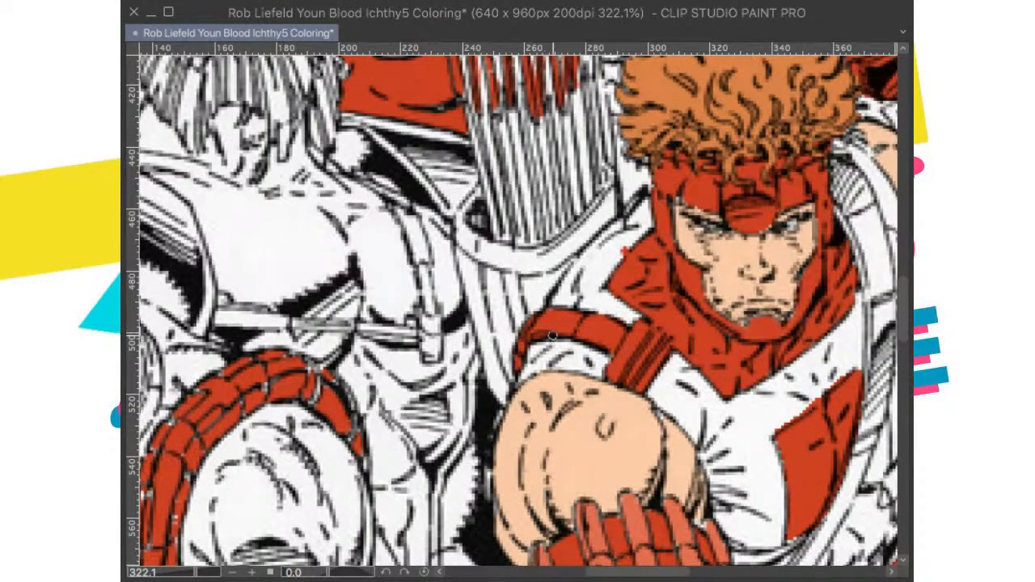
{"action": "key", "text": "ctrl+0"}
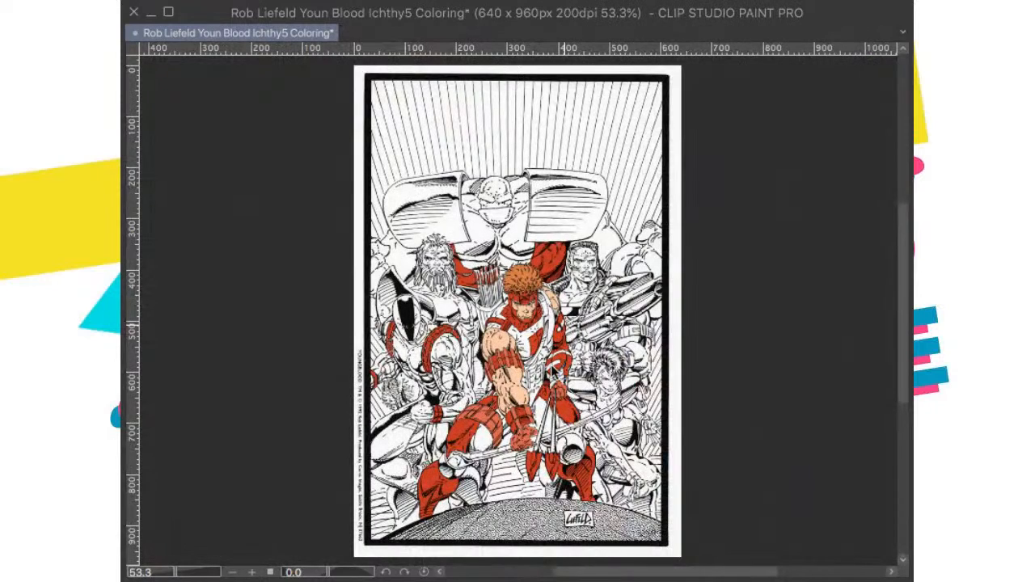
{"action": "key", "text": "ctrl+s"}
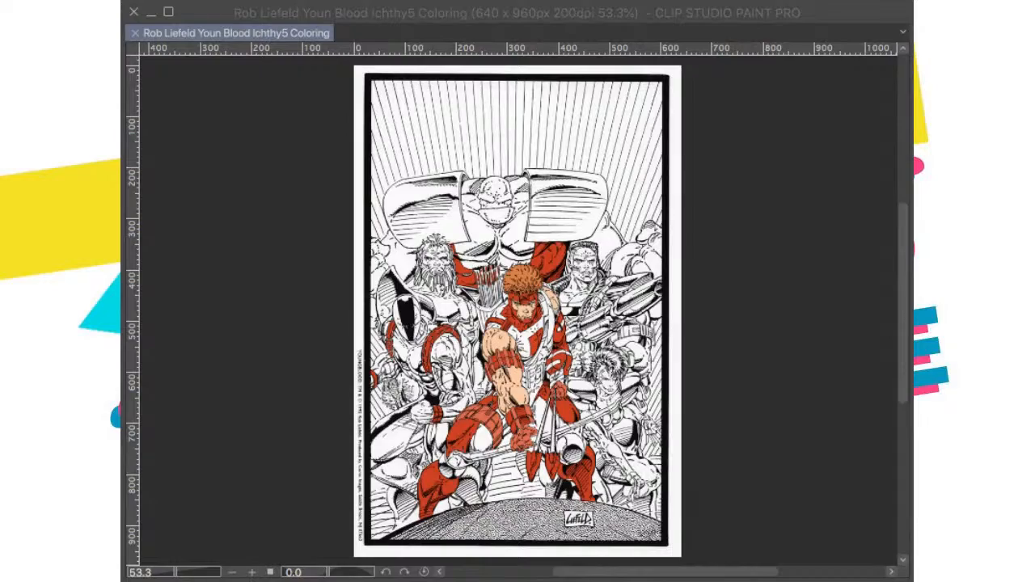
{"action": "scroll", "coordinate": [569, 346], "scroll_direction": "up", "scroll_amount": 5}
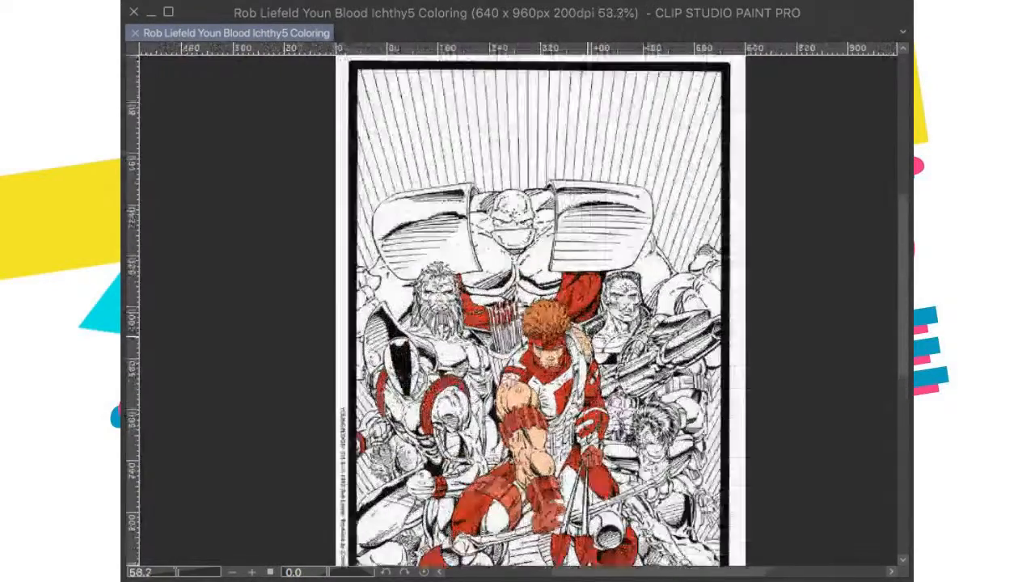
Step: Examine the coloured figures and compare the archer's gloved bow arm with the colour cover pasted over the drawing
{"action": "scroll", "coordinate": [578, 316], "scroll_direction": "down", "scroll_amount": 3}
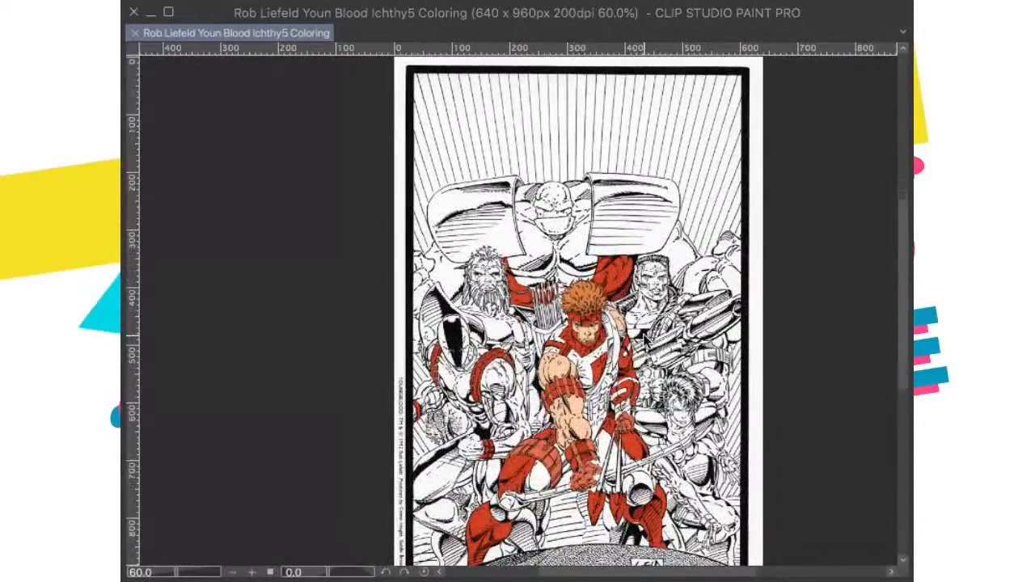
{"action": "scroll", "coordinate": [578, 316], "scroll_direction": "down", "scroll_amount": 2}
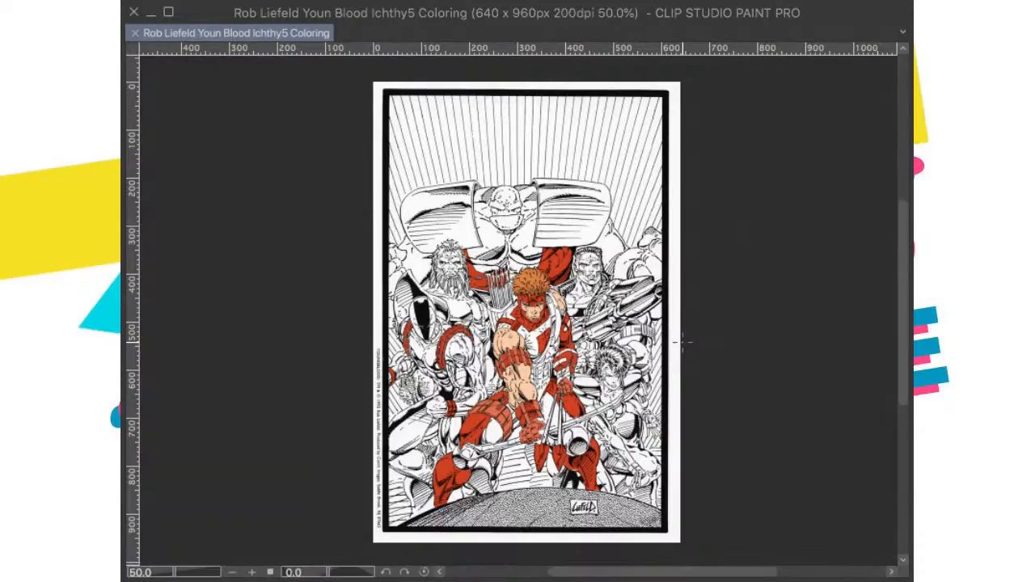
{"action": "scroll", "coordinate": [682, 342], "scroll_direction": "up", "scroll_amount": 3}
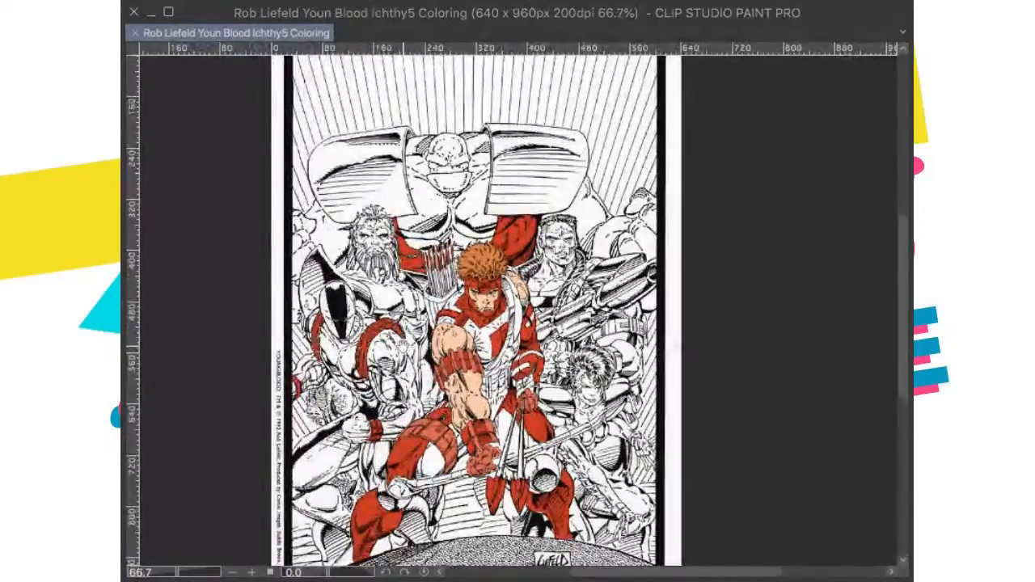
{"action": "scroll", "coordinate": [556, 324], "scroll_direction": "up", "scroll_amount": 3}
{"action": "scroll", "coordinate": [557, 324], "scroll_direction": "down", "scroll_amount": 3}
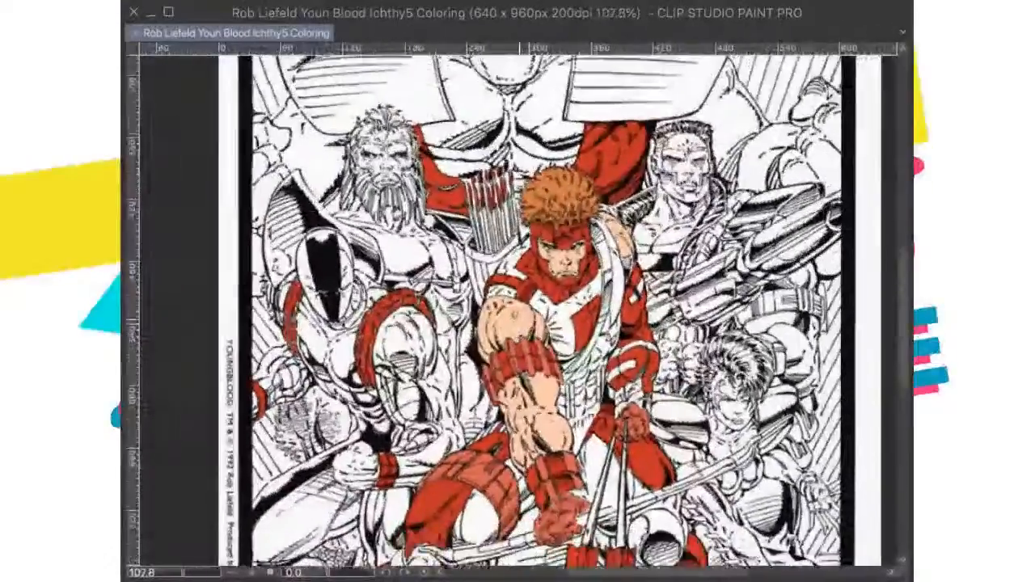
{"action": "scroll", "coordinate": [566, 332], "scroll_direction": "up", "scroll_amount": 3}
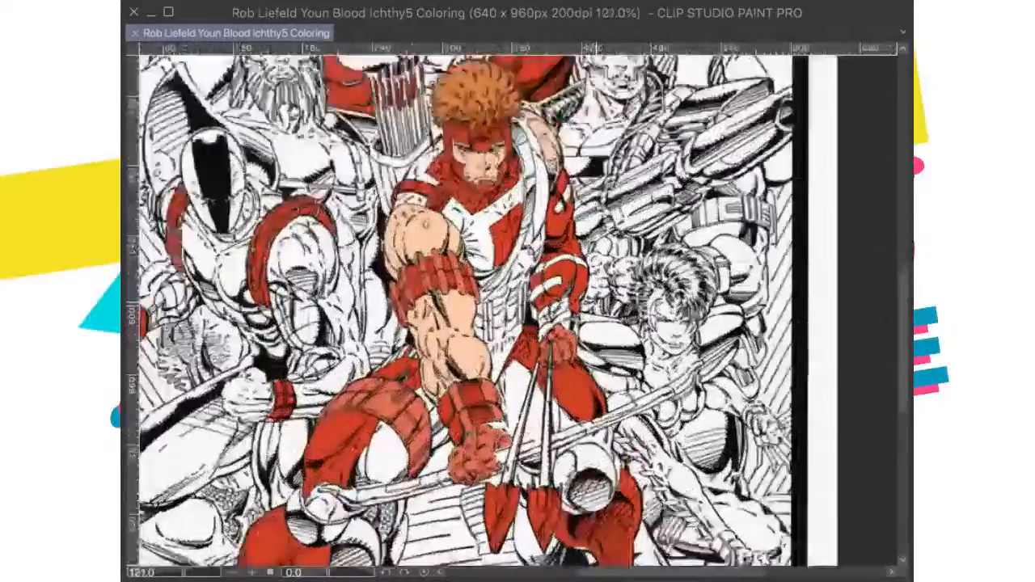
{"action": "scroll", "coordinate": [566, 332], "scroll_direction": "down", "scroll_amount": 2}
{"action": "scroll", "coordinate": [568, 329], "scroll_direction": "down", "scroll_amount": 1}
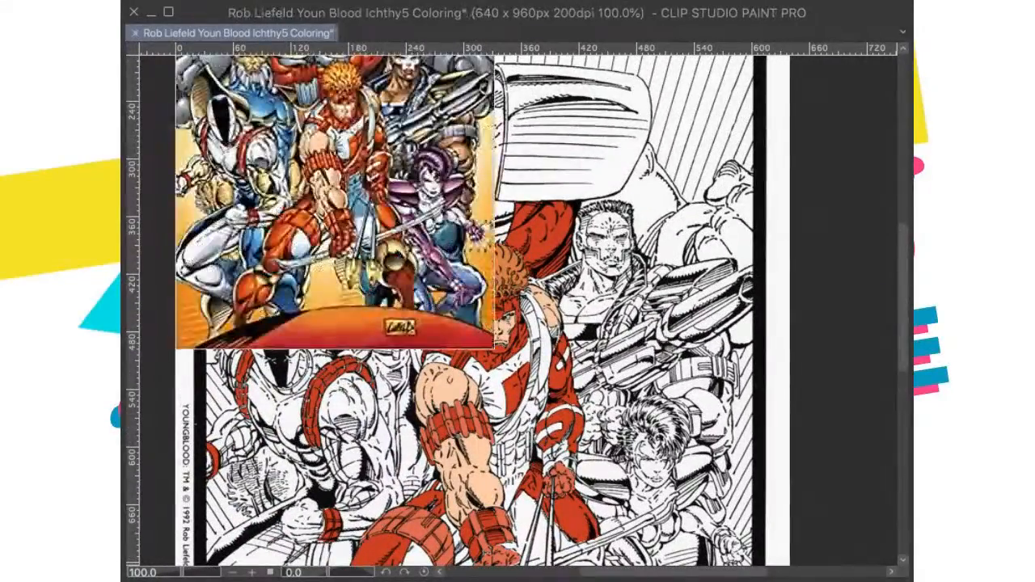
{"action": "scroll", "coordinate": [566, 348], "scroll_direction": "up", "scroll_amount": 1}
Step: Fill the remaining white area of the archer's bow-arm sleeve, just above the gloved fist, with red
{"action": "left_click_drag", "start_coordinate": [558, 474], "coordinate": [574, 411]}
{"action": "scroll", "coordinate": [574, 410], "scroll_direction": "up", "scroll_amount": 4}
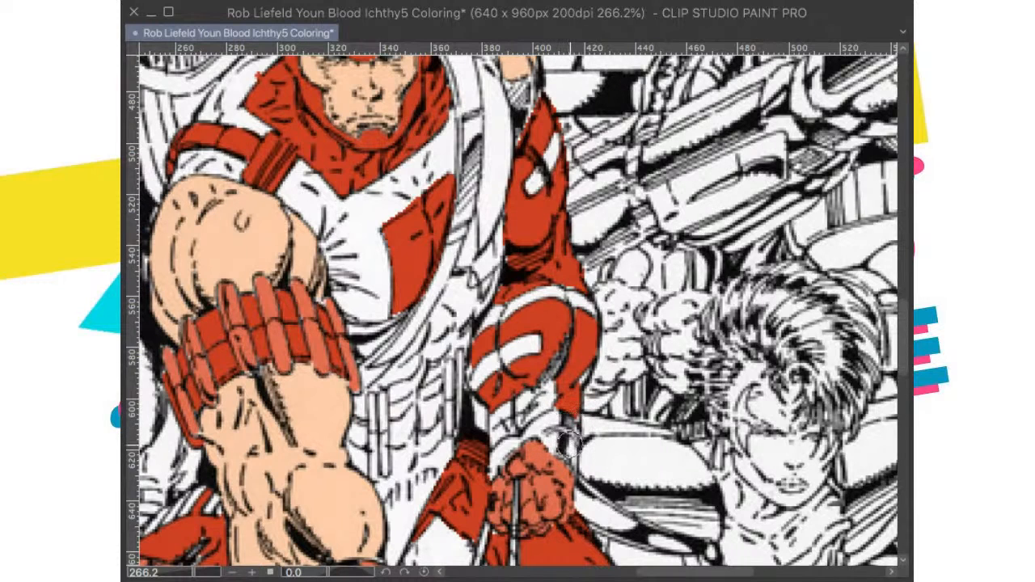
{"action": "mouse_move", "coordinate": [566, 416]}
{"action": "left_mouse_down"}
{"action": "mouse_move", "coordinate": [560, 459]}
{"action": "mouse_move", "coordinate": [566, 423]}
{"action": "mouse_move", "coordinate": [564, 446]}
{"action": "mouse_move", "coordinate": [552, 442]}
{"action": "mouse_move", "coordinate": [554, 413]}
{"action": "mouse_move", "coordinate": [562, 420]}
{"action": "mouse_move", "coordinate": [546, 511]}
{"action": "mouse_move", "coordinate": [557, 477]}
{"action": "mouse_move", "coordinate": [550, 453]}
{"action": "left_mouse_up"}
{"action": "key", "text": "super+z"}
{"action": "left_click_drag", "start_coordinate": [567, 423], "coordinate": [575, 456]}
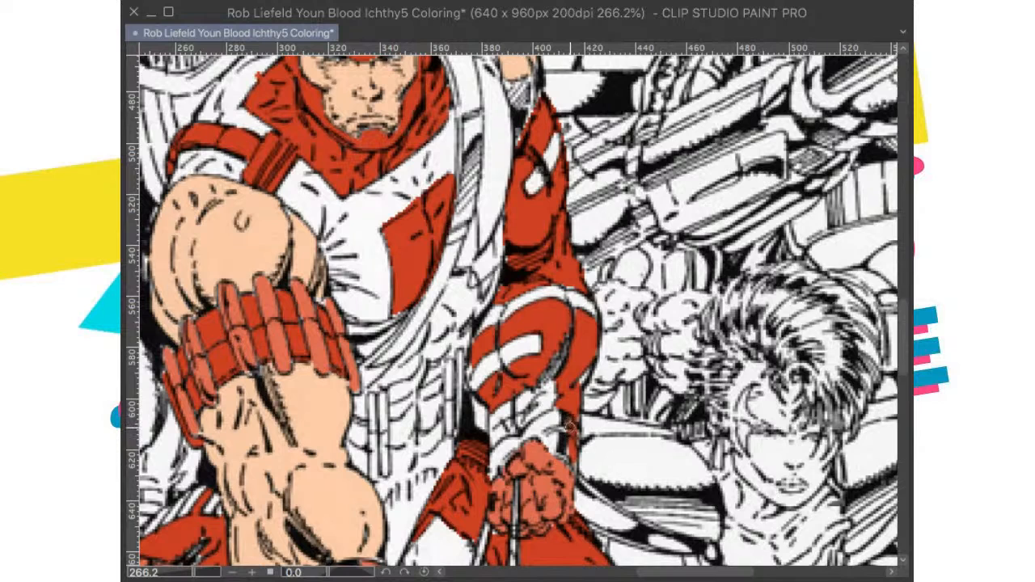
{"action": "mouse_move", "coordinate": [562, 425]}
{"action": "left_mouse_down"}
{"action": "mouse_move", "coordinate": [516, 431]}
{"action": "mouse_move", "coordinate": [507, 448]}
{"action": "mouse_move", "coordinate": [515, 364]}
{"action": "mouse_move", "coordinate": [516, 425]}
{"action": "mouse_move", "coordinate": [492, 457]}
{"action": "mouse_move", "coordinate": [493, 418]}
{"action": "mouse_move", "coordinate": [503, 432]}
{"action": "mouse_move", "coordinate": [522, 407]}
{"action": "mouse_move", "coordinate": [505, 406]}
{"action": "mouse_move", "coordinate": [517, 414]}
{"action": "mouse_move", "coordinate": [571, 349]}
{"action": "mouse_move", "coordinate": [553, 378]}
{"action": "mouse_move", "coordinate": [517, 398]}
{"action": "mouse_move", "coordinate": [580, 378]}
{"action": "mouse_move", "coordinate": [581, 320]}
{"action": "left_mouse_up"}
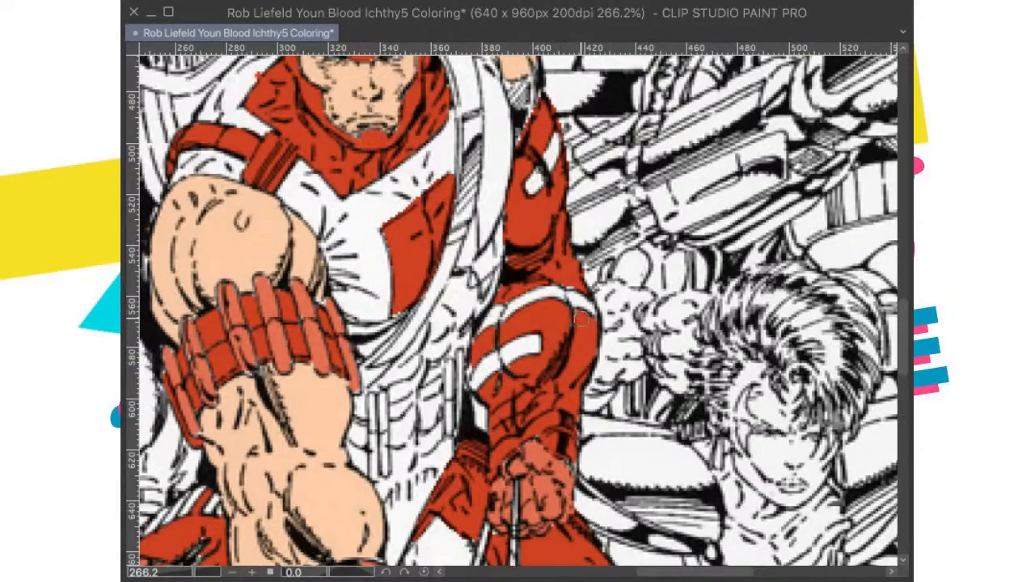
Step: Fill the hatched shadow below the archer's bare far shoulder with the peach skin tone, restore the upright view, and save the drawing
{"action": "scroll", "coordinate": [581, 319], "scroll_direction": "down", "scroll_amount": 14}
{"action": "scroll", "coordinate": [566, 281], "scroll_direction": "up", "scroll_amount": 8}
{"action": "scroll", "coordinate": [548, 311], "scroll_direction": "up", "scroll_amount": 5}
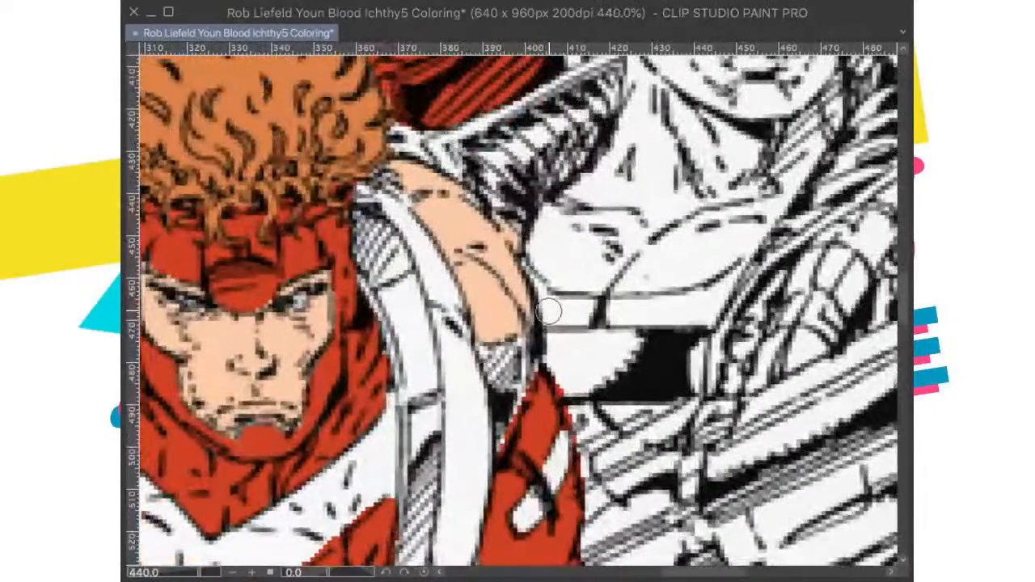
{"action": "mouse_move", "coordinate": [508, 328]}
{"action": "left_mouse_down"}
{"action": "mouse_move", "coordinate": [486, 358]}
{"action": "mouse_move", "coordinate": [502, 393]}
{"action": "mouse_move", "coordinate": [500, 445]}
{"action": "mouse_move", "coordinate": [534, 334]}
{"action": "mouse_move", "coordinate": [522, 377]}
{"action": "left_mouse_up"}
{"action": "left_click_drag", "start_coordinate": [468, 200], "coordinate": [494, 293]}
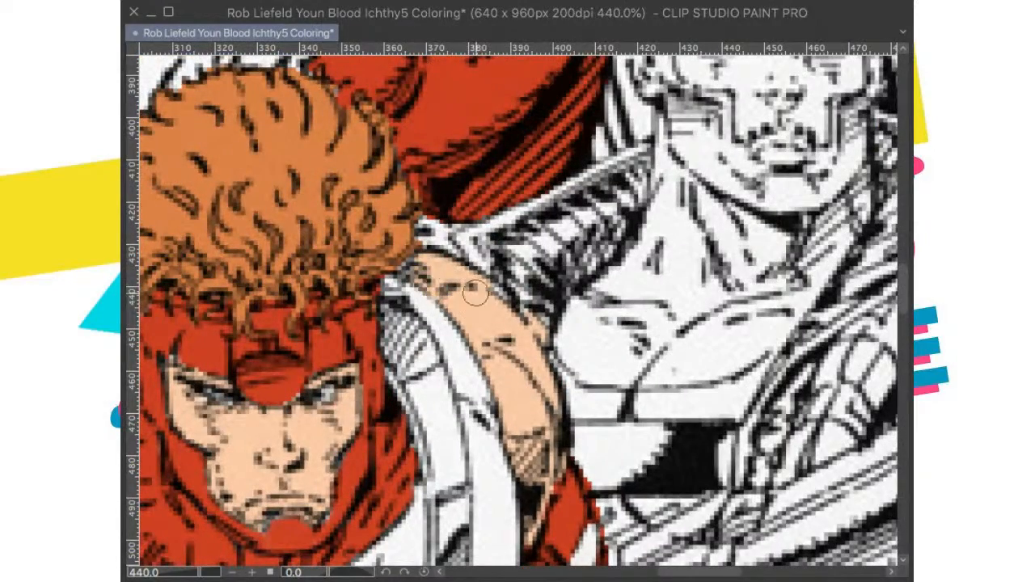
{"action": "left_click_drag", "start_coordinate": [501, 202], "coordinate": [580, 220]}
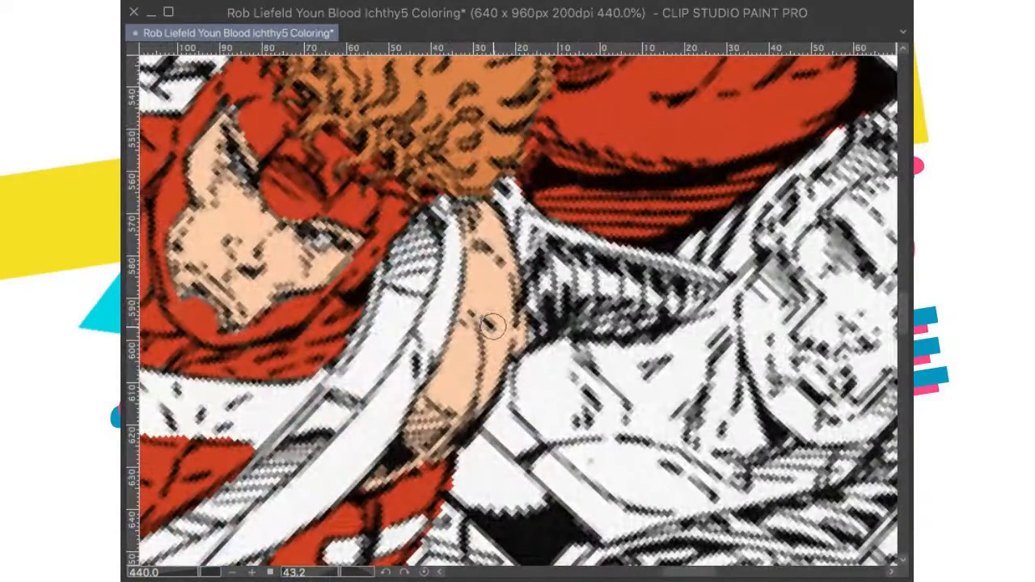
{"action": "scroll", "coordinate": [491, 324], "scroll_direction": "down", "scroll_amount": 6}
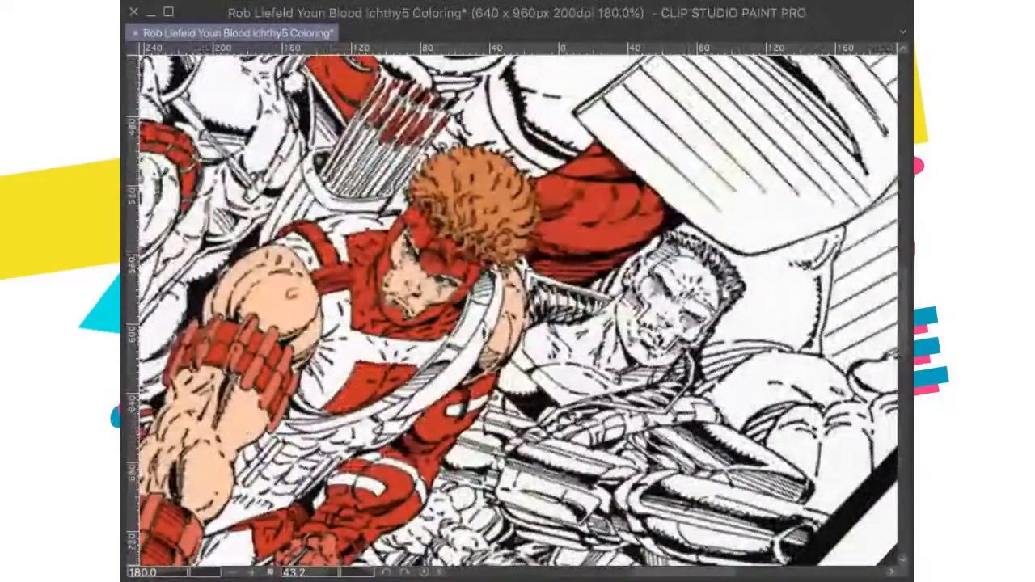
{"action": "key", "text": "super+@"}
{"action": "key", "text": "super+0"}
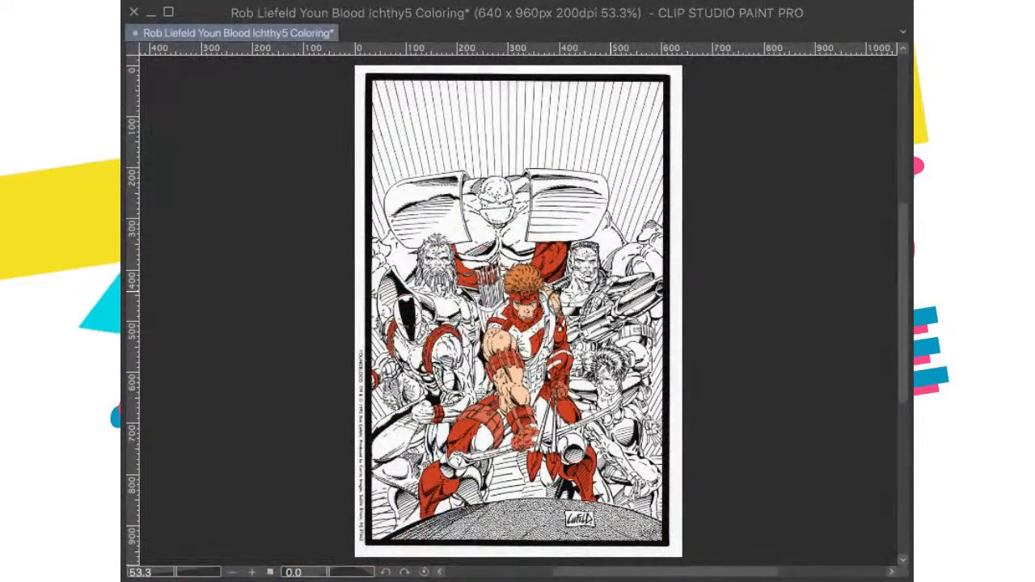
{"action": "scroll", "coordinate": [550, 301], "scroll_direction": "up", "scroll_amount": 5}
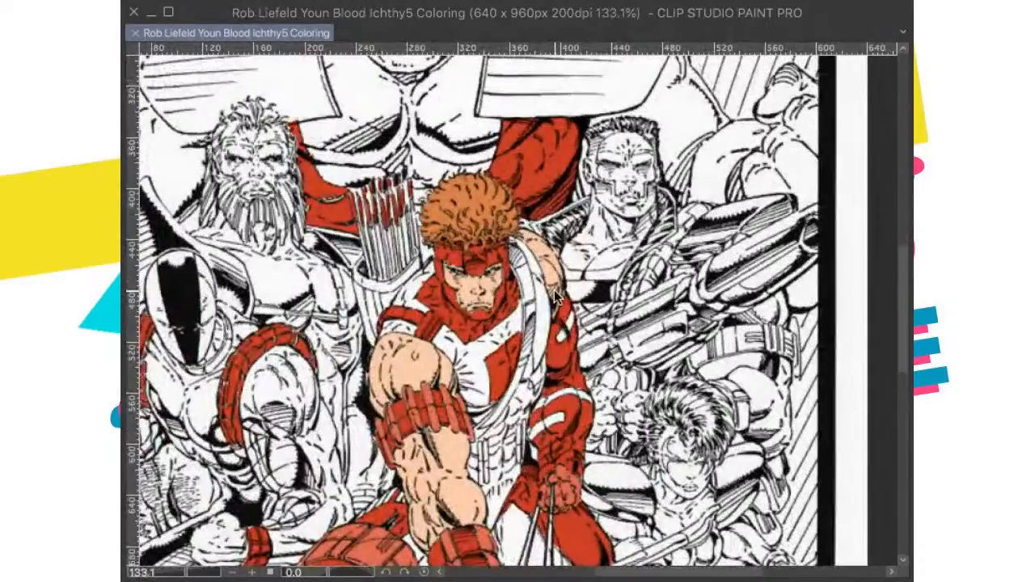
{"action": "key", "text": "super+0"}
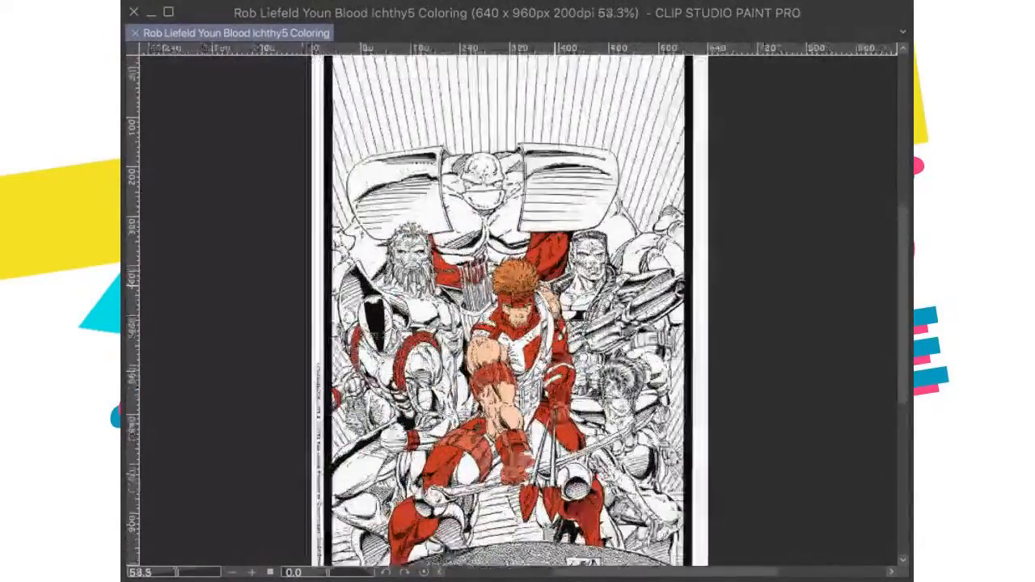
{"action": "scroll", "coordinate": [577, 301], "scroll_direction": "up", "scroll_amount": 4}
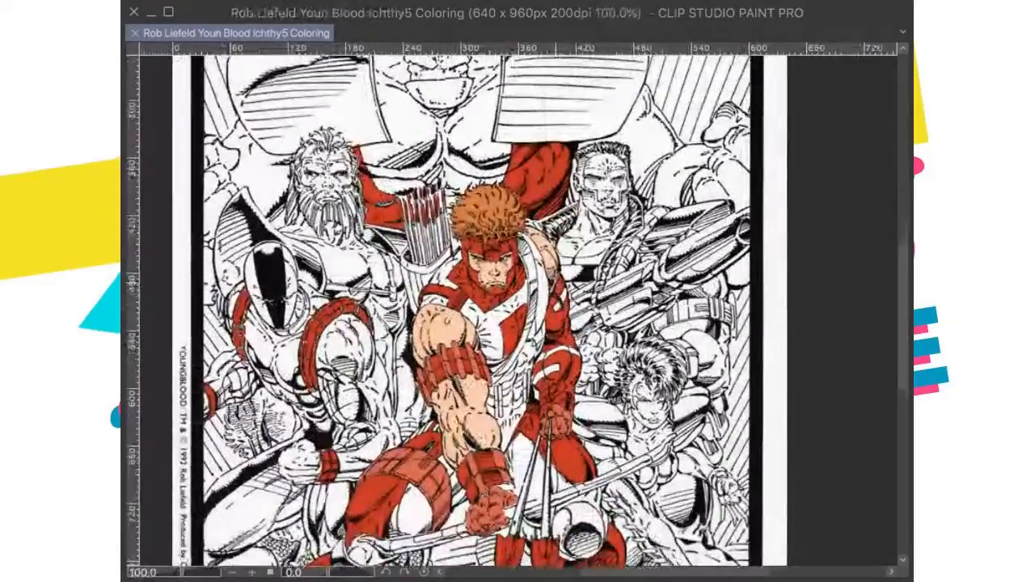
{"action": "scroll", "coordinate": [576, 301], "scroll_direction": "down", "scroll_amount": 2}
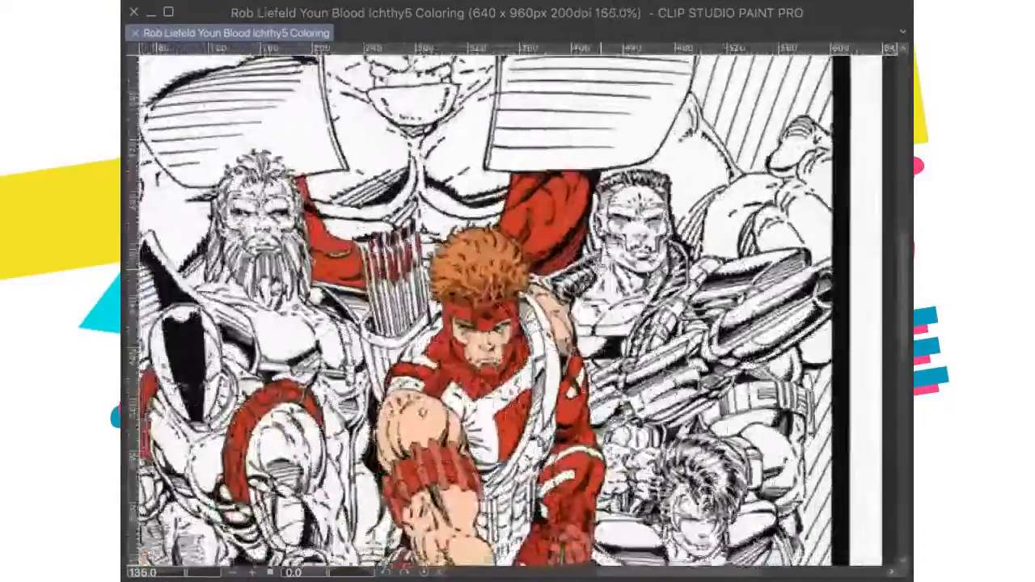
{"action": "scroll", "coordinate": [571, 347], "scroll_direction": "down", "scroll_amount": 3}
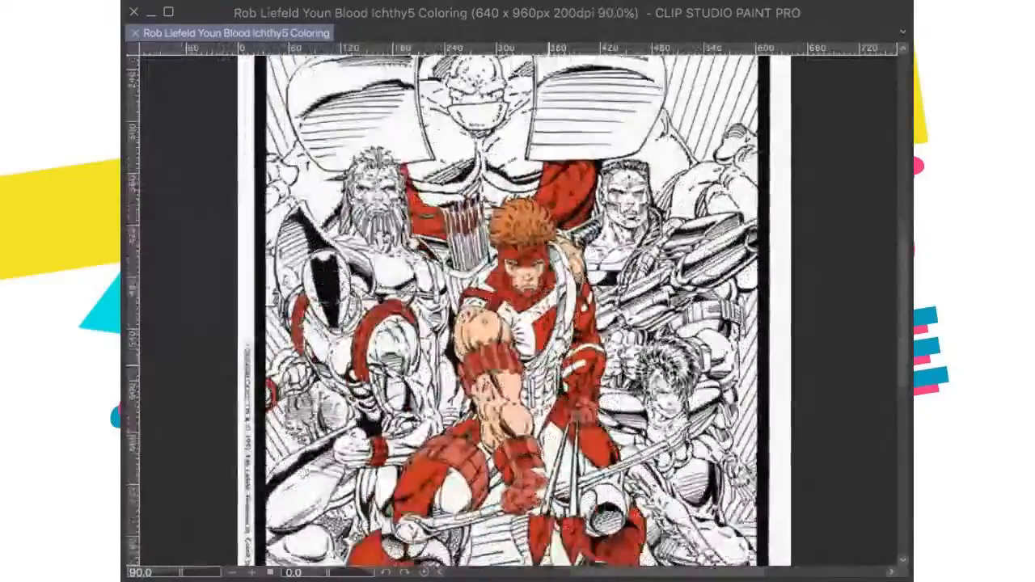
Step: Fill the white gaps between the archer's foreground cuff and clenched glove with the matching light and dark red tones
{"action": "scroll", "coordinate": [559, 348], "scroll_direction": "up", "scroll_amount": 1}
{"action": "left_click_drag", "start_coordinate": [544, 356], "coordinate": [541, 374]}
{"action": "scroll", "coordinate": [541, 374], "scroll_direction": "up", "scroll_amount": 3}
{"action": "left_click_drag", "start_coordinate": [483, 485], "coordinate": [488, 391]}
{"action": "left_click_drag", "start_coordinate": [538, 467], "coordinate": [545, 351]}
{"action": "scroll", "coordinate": [549, 351], "scroll_direction": "up", "scroll_amount": 1}
{"action": "scroll", "coordinate": [566, 348], "scroll_direction": "up", "scroll_amount": 5}
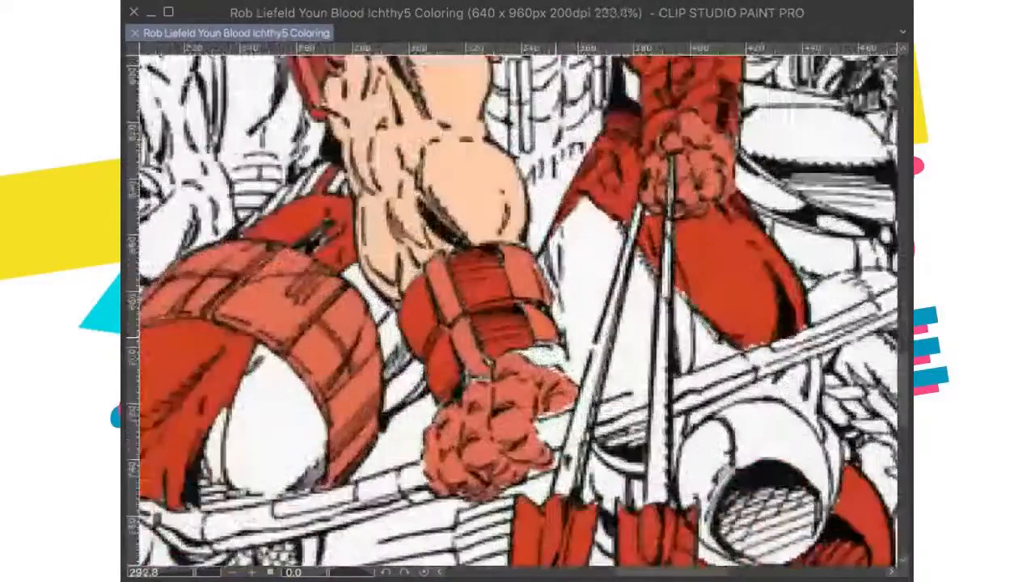
{"action": "mouse_move", "coordinate": [542, 365]}
{"action": "left_mouse_down"}
{"action": "mouse_move", "coordinate": [550, 372]}
{"action": "mouse_move", "coordinate": [521, 377]}
{"action": "mouse_move", "coordinate": [556, 387]}
{"action": "mouse_move", "coordinate": [530, 368]}
{"action": "mouse_move", "coordinate": [489, 365]}
{"action": "left_mouse_up"}
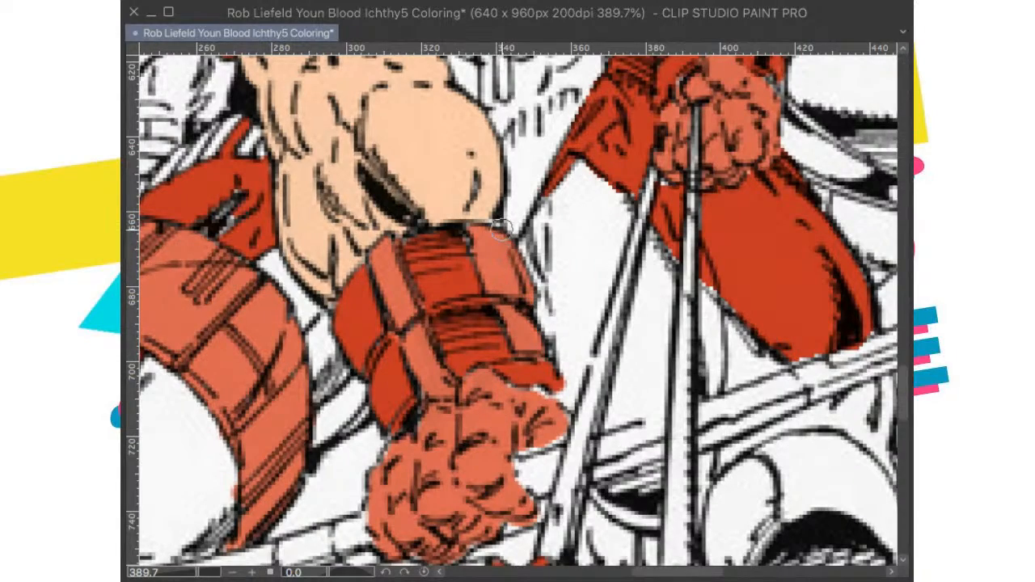
Step: Check the archer's colouring across the whole figure and save the drawing
{"action": "scroll", "coordinate": [490, 232], "scroll_direction": "down", "scroll_amount": 8}
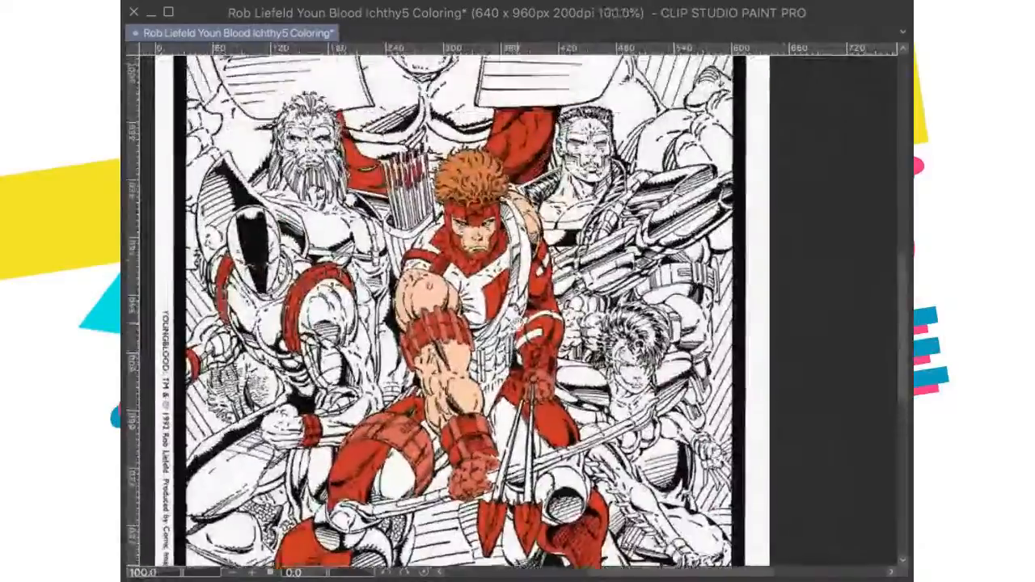
{"action": "scroll", "coordinate": [544, 373], "scroll_direction": "up", "scroll_amount": 6}
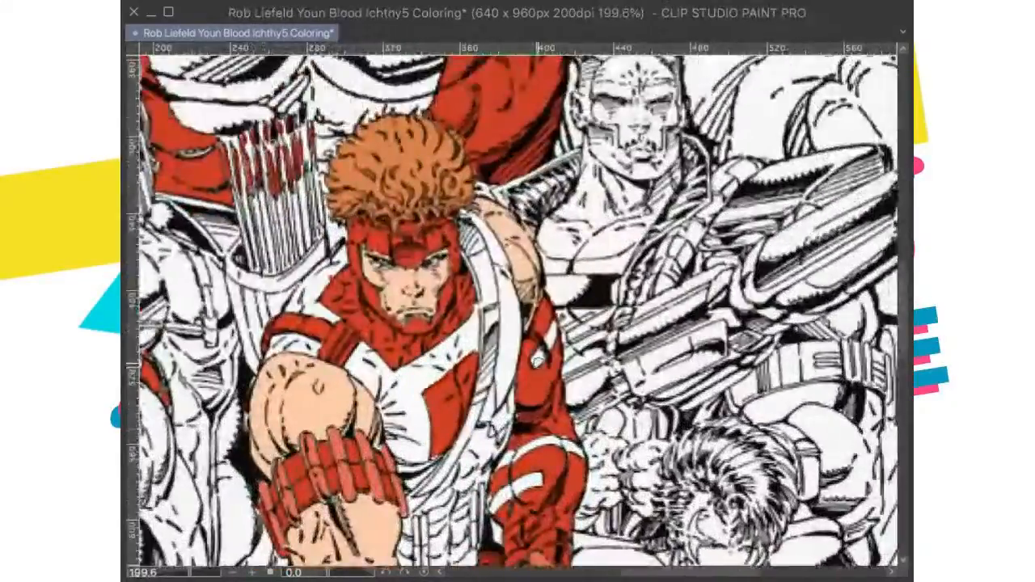
{"action": "scroll", "coordinate": [545, 373], "scroll_direction": "down", "scroll_amount": 4}
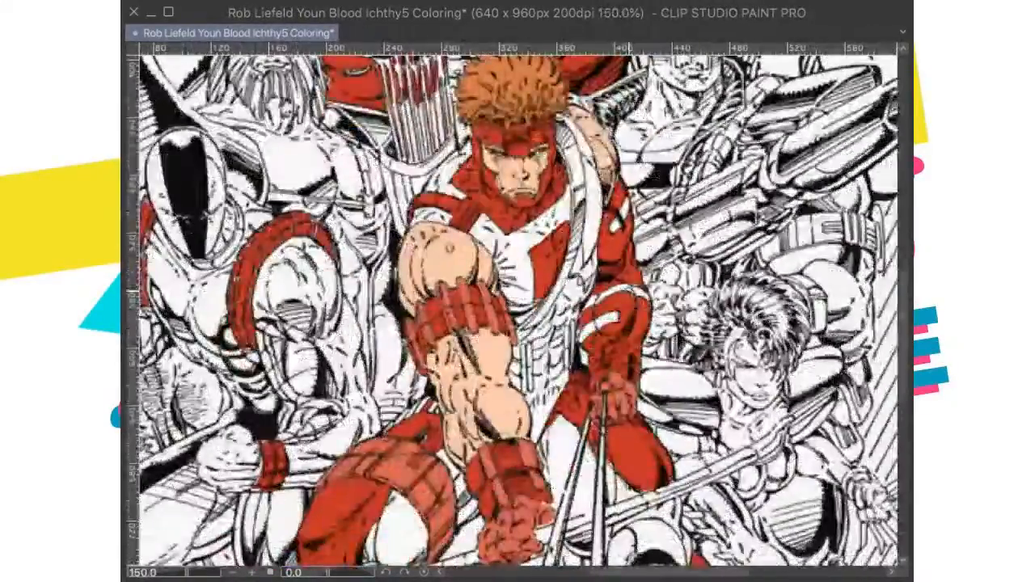
{"action": "scroll", "coordinate": [628, 289], "scroll_direction": "down", "scroll_amount": 4}
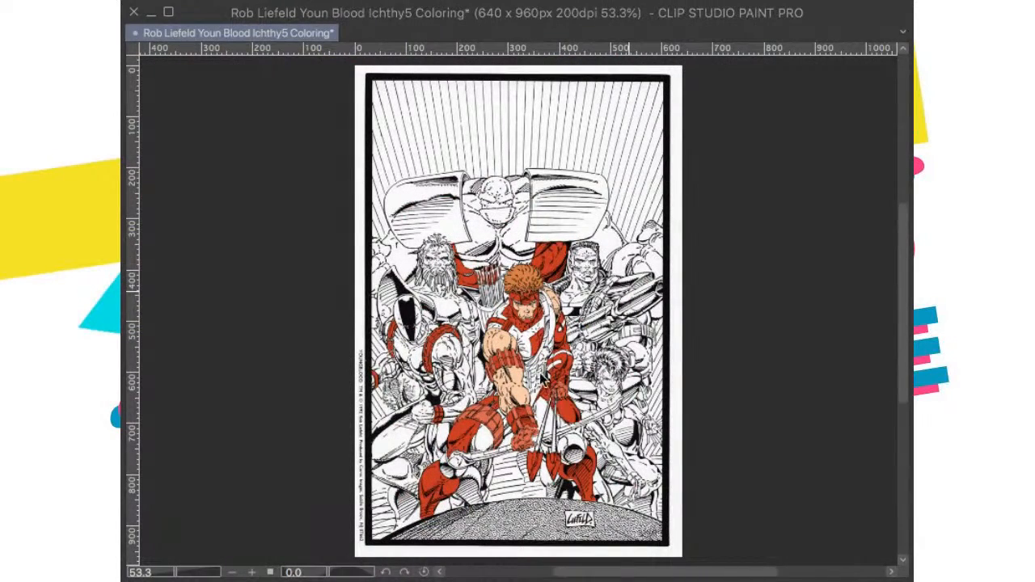
{"action": "scroll", "coordinate": [532, 306], "scroll_direction": "up", "scroll_amount": 1}
{"action": "key", "text": "ctrl+s"}
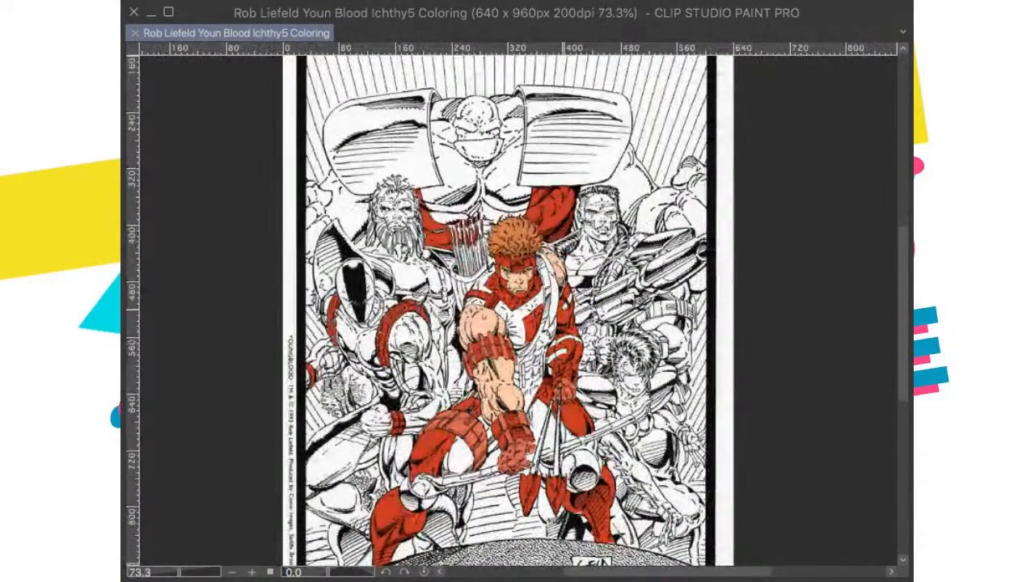
Step: Paste the colour cover over the drawing again to compare the remaining figures' colours, and undo the paste
{"action": "key", "text": "ctrl+v"}
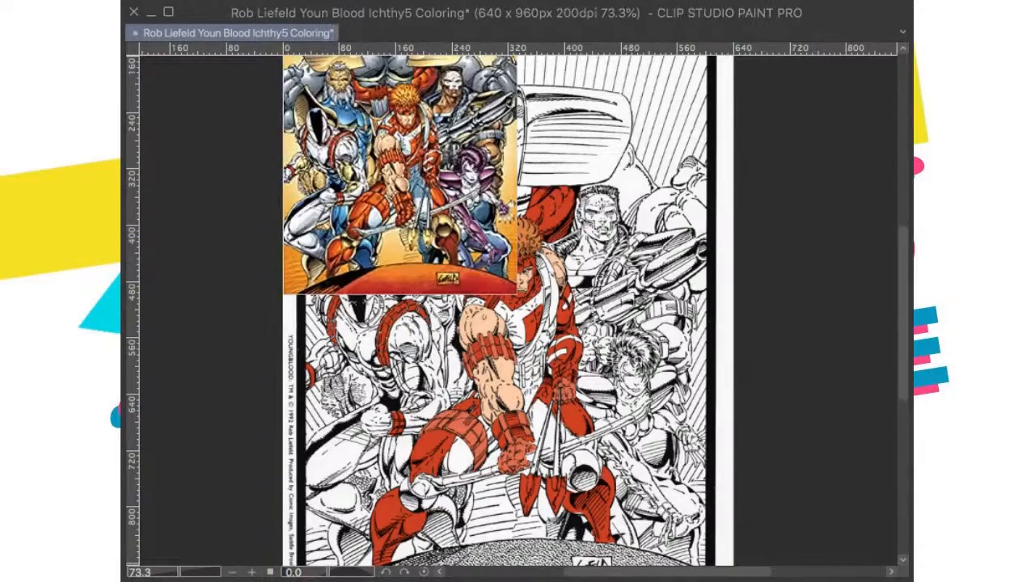
{"action": "left_click_drag", "start_coordinate": [525, 253], "coordinate": [499, 361]}
{"action": "scroll", "coordinate": [534, 297], "scroll_direction": "up", "scroll_amount": 3}
{"action": "left_click_drag", "start_coordinate": [532, 299], "coordinate": [543, 329]}
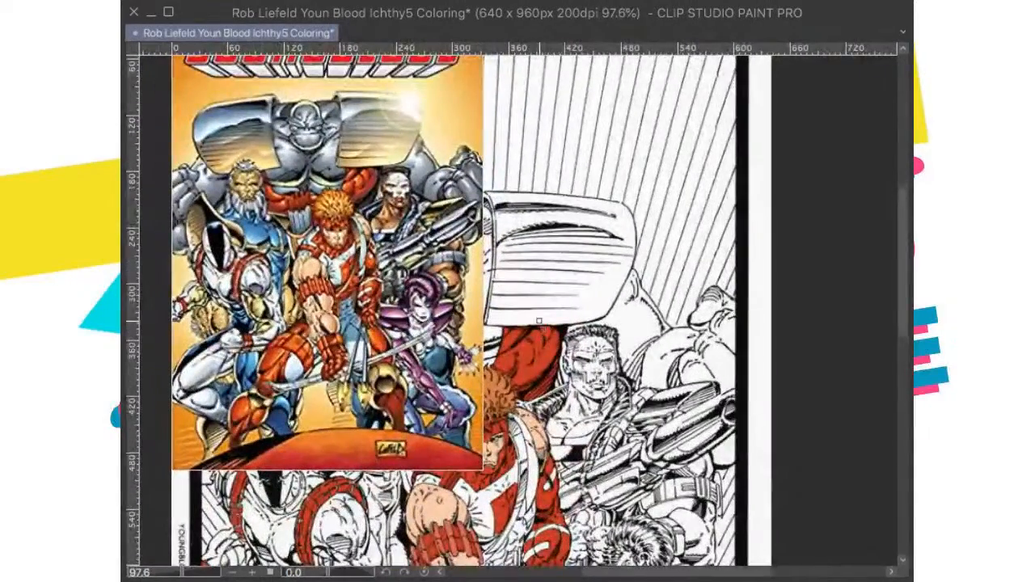
{"action": "scroll", "coordinate": [533, 306], "scroll_direction": "down", "scroll_amount": 1}
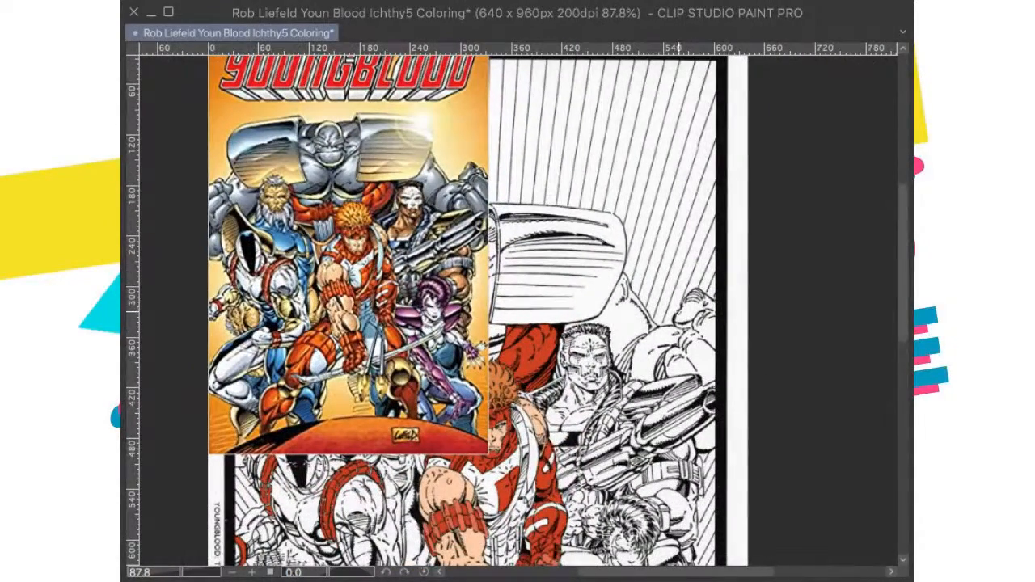
{"action": "key", "text": "ctrl+z"}
Step: Rotate the view and fill the narrow strip along the outer edge of the crouching masked figure's thigh with blue
{"action": "left_click_drag", "start_coordinate": [433, 395], "coordinate": [597, 270]}
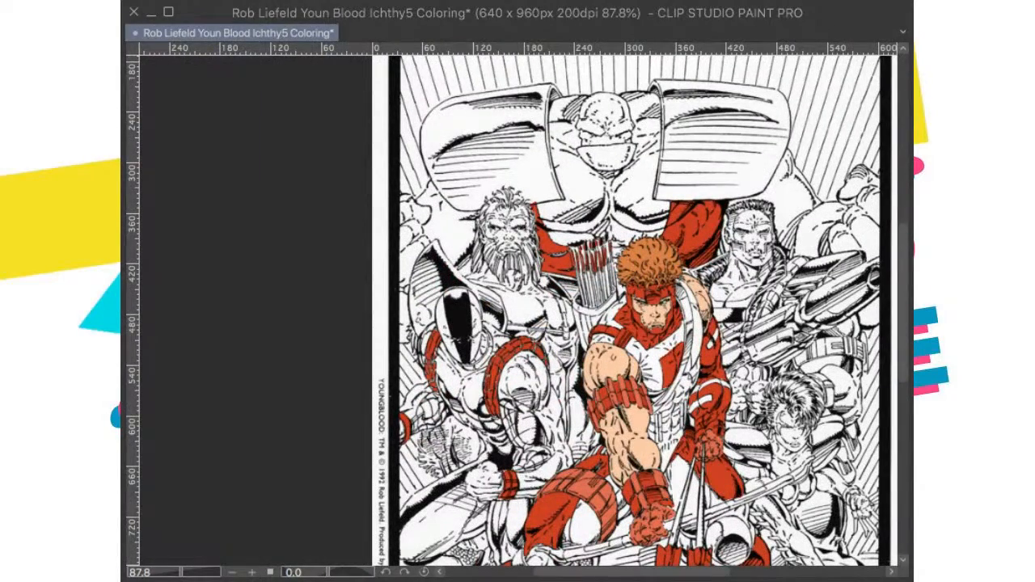
{"action": "left_click_drag", "start_coordinate": [201, 478], "coordinate": [209, 426]}
{"action": "scroll", "coordinate": [522, 311], "scroll_direction": "down", "scroll_amount": 2}
{"action": "scroll", "coordinate": [522, 324], "scroll_direction": "up", "scroll_amount": 4}
{"action": "left_click_drag", "start_coordinate": [532, 351], "coordinate": [558, 309]}
{"action": "scroll", "coordinate": [542, 333], "scroll_direction": "down", "scroll_amount": 1}
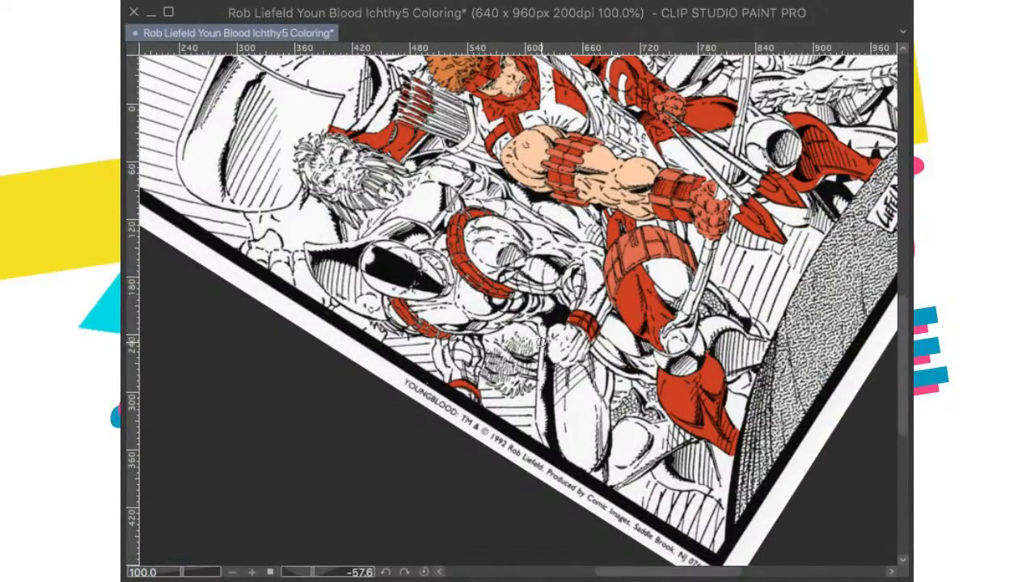
{"action": "scroll", "coordinate": [544, 340], "scroll_direction": "up", "scroll_amount": 4}
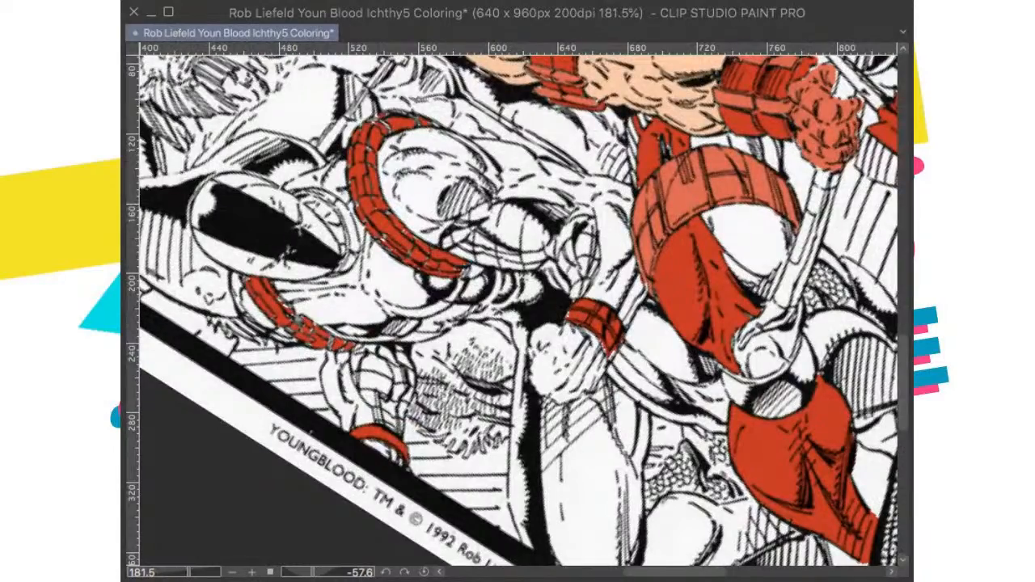
{"action": "mouse_move", "coordinate": [682, 263]}
{"action": "left_mouse_down"}
{"action": "mouse_move", "coordinate": [683, 358]}
{"action": "mouse_move", "coordinate": [690, 283]}
{"action": "mouse_move", "coordinate": [702, 263]}
{"action": "left_mouse_up"}
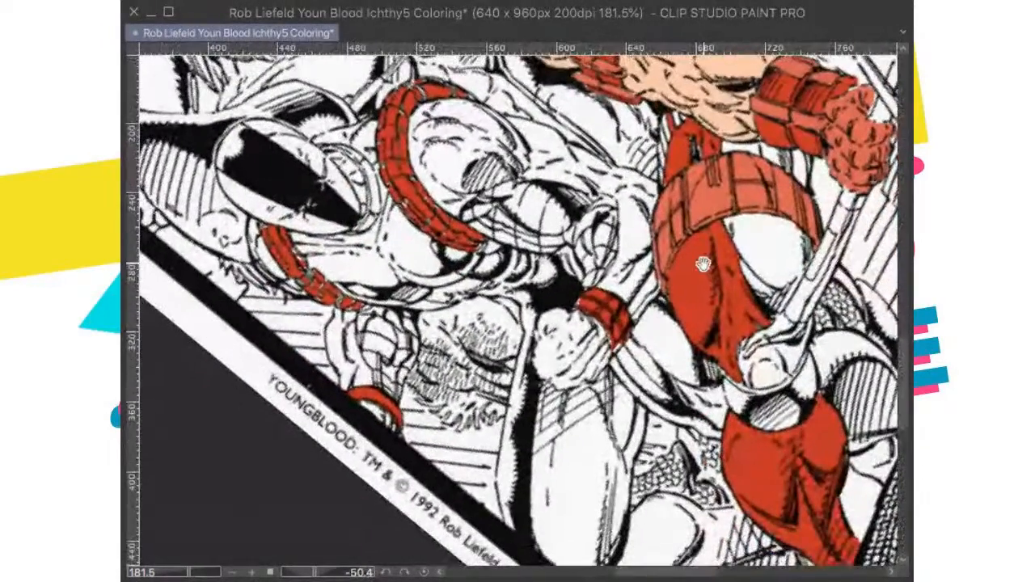
{"action": "mouse_move", "coordinate": [524, 292]}
{"action": "left_mouse_down"}
{"action": "mouse_move", "coordinate": [527, 330]}
{"action": "mouse_move", "coordinate": [527, 318]}
{"action": "left_mouse_up"}
{"action": "key", "text": "ctrl+z"}
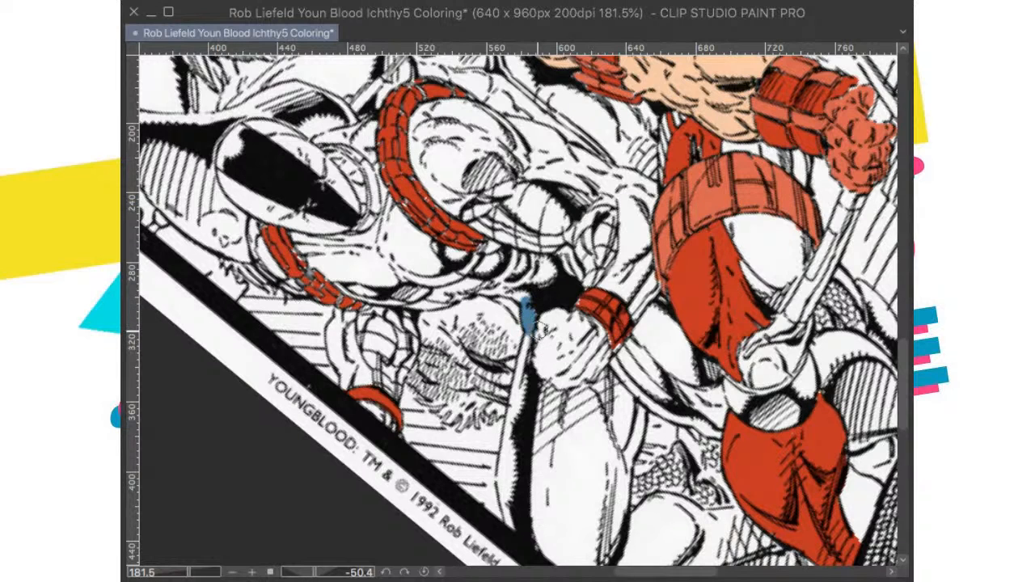
{"action": "mouse_move", "coordinate": [526, 356]}
{"action": "left_mouse_down"}
{"action": "mouse_move", "coordinate": [506, 467]}
{"action": "mouse_move", "coordinate": [510, 524]}
{"action": "mouse_move", "coordinate": [504, 480]}
{"action": "left_mouse_up"}
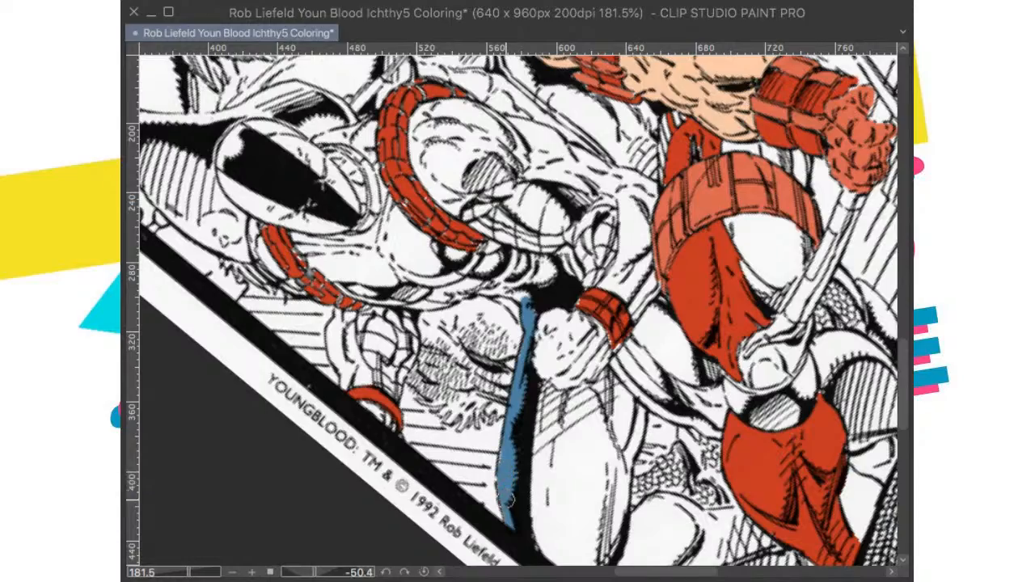
Step: Reset the canvas rotation and fill the ribbed midriff of the crouching masked figure with blue
{"action": "scroll", "coordinate": [508, 499], "scroll_direction": "up", "scroll_amount": 3}
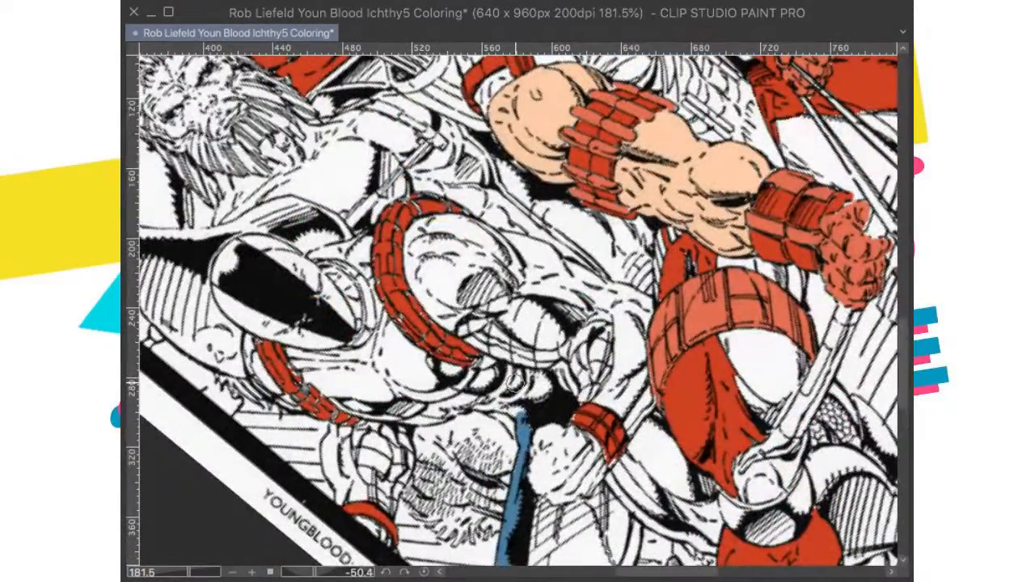
{"action": "scroll", "coordinate": [518, 380], "scroll_direction": "down", "scroll_amount": 2}
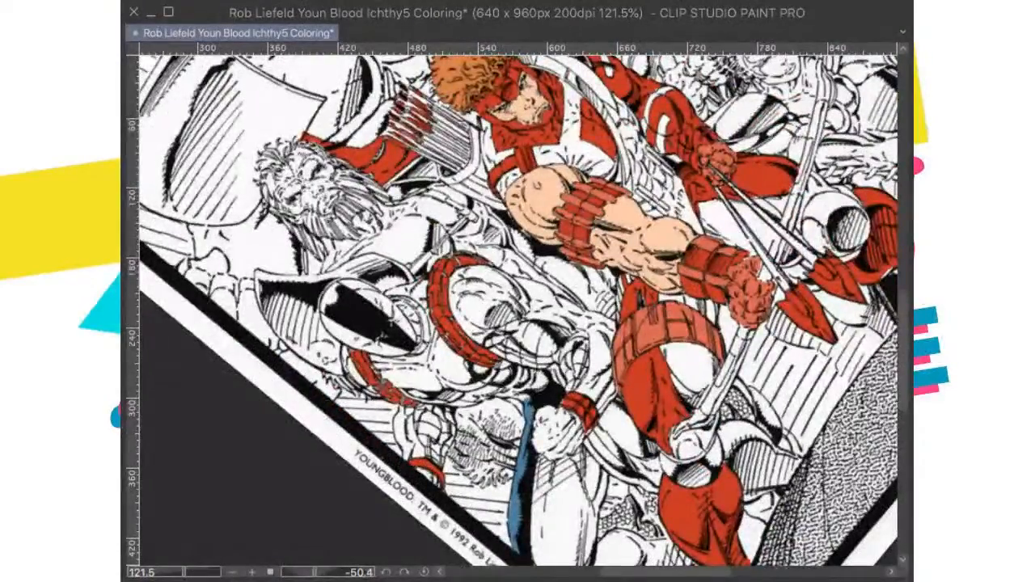
{"action": "left_click", "coordinate": [424, 572]}
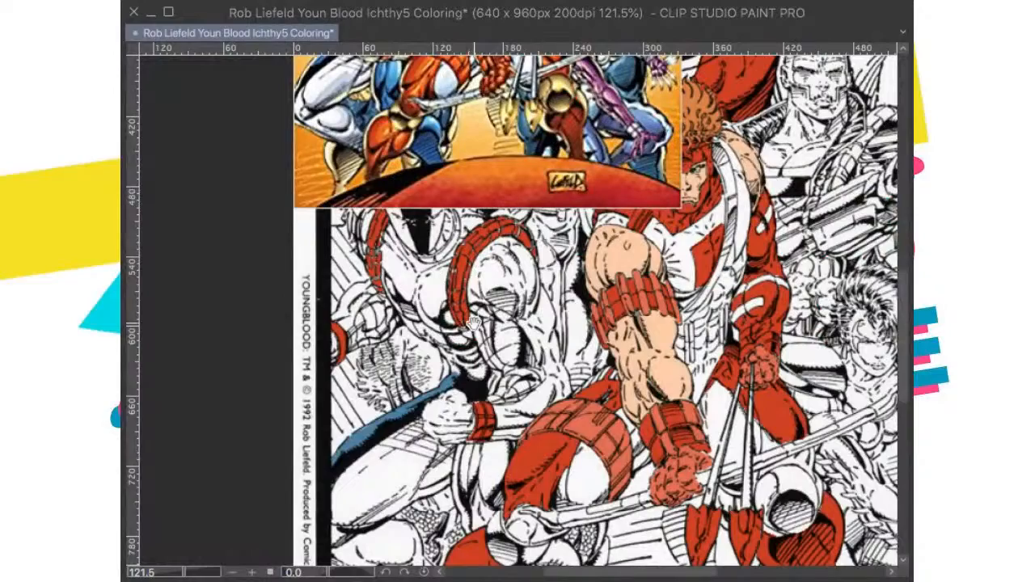
{"action": "left_click_drag", "start_coordinate": [473, 323], "coordinate": [445, 419]}
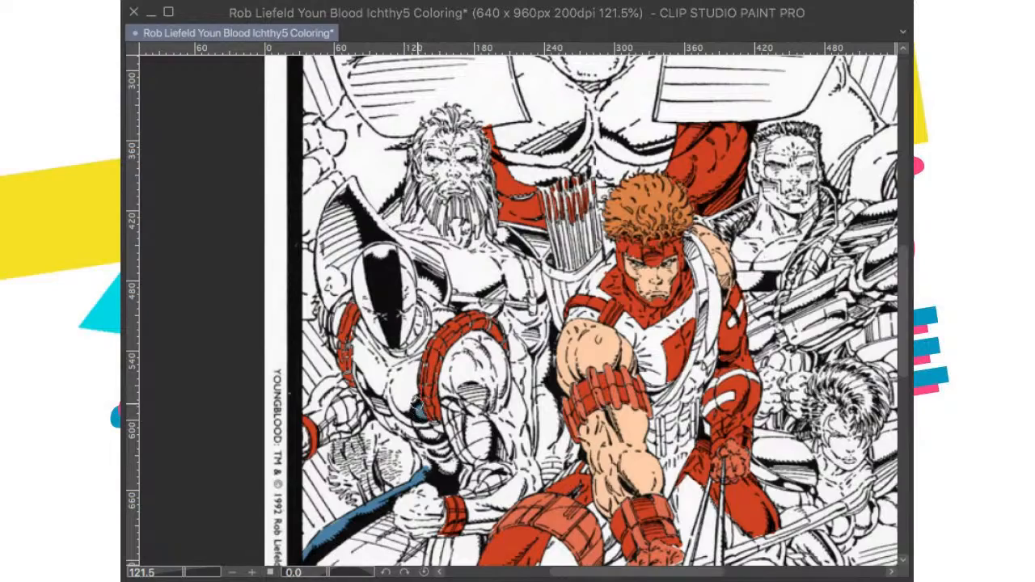
{"action": "mouse_move", "coordinate": [437, 443]}
{"action": "left_mouse_down"}
{"action": "mouse_move", "coordinate": [429, 433]}
{"action": "mouse_move", "coordinate": [436, 447]}
{"action": "left_mouse_up"}
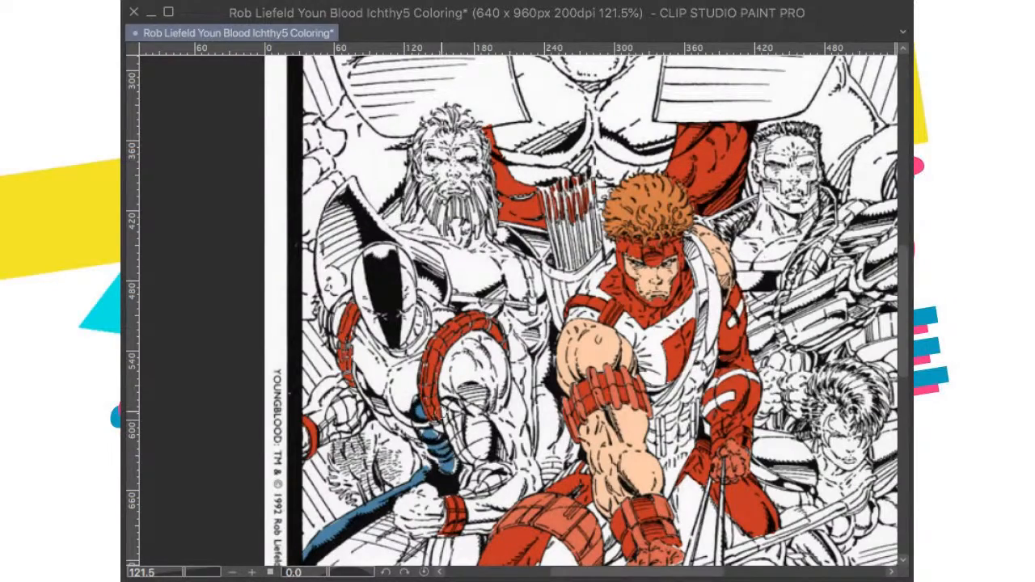
Step: Fill the white gaps in the segmented band around the masked figure's foreground shoulder with red
{"action": "scroll", "coordinate": [441, 413], "scroll_direction": "up", "scroll_amount": 8}
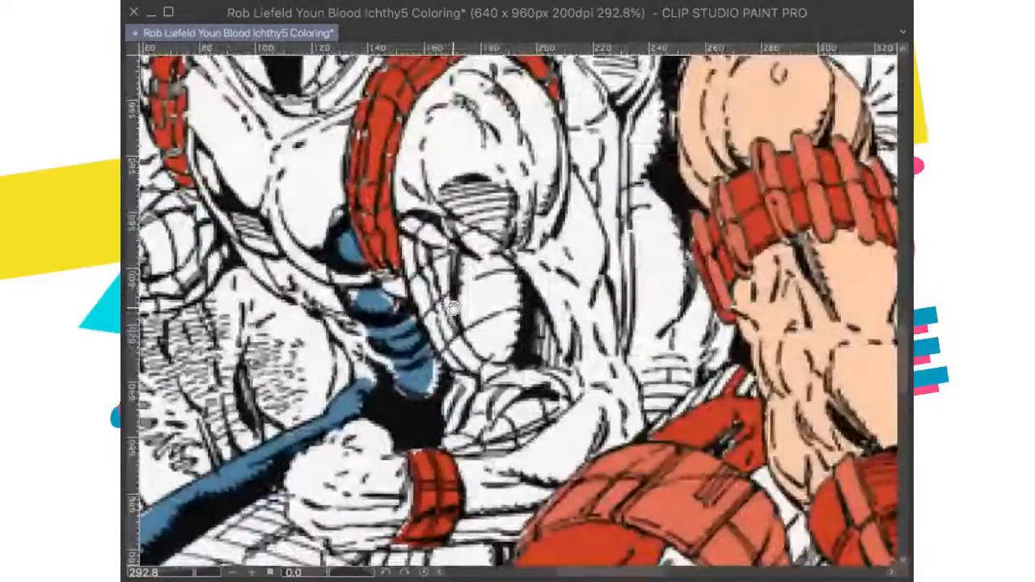
{"action": "left_click_drag", "start_coordinate": [453, 308], "coordinate": [479, 352]}
{"action": "scroll", "coordinate": [480, 351], "scroll_direction": "up", "scroll_amount": 2}
{"action": "mouse_move", "coordinate": [441, 417]}
{"action": "left_mouse_down"}
{"action": "mouse_move", "coordinate": [443, 451]}
{"action": "mouse_move", "coordinate": [408, 414]}
{"action": "mouse_move", "coordinate": [404, 424]}
{"action": "mouse_move", "coordinate": [370, 343]}
{"action": "mouse_move", "coordinate": [359, 339]}
{"action": "mouse_move", "coordinate": [405, 356]}
{"action": "mouse_move", "coordinate": [433, 391]}
{"action": "mouse_move", "coordinate": [418, 367]}
{"action": "mouse_move", "coordinate": [478, 410]}
{"action": "left_mouse_up"}
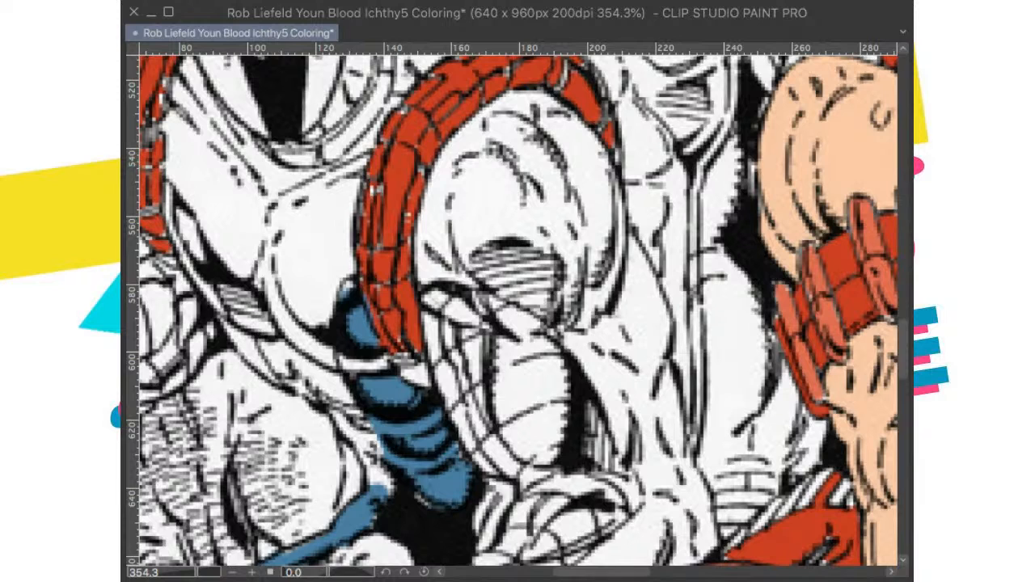
{"action": "mouse_move", "coordinate": [356, 164]}
{"action": "left_mouse_down"}
{"action": "mouse_move", "coordinate": [380, 201]}
{"action": "mouse_move", "coordinate": [372, 285]}
{"action": "mouse_move", "coordinate": [388, 303]}
{"action": "mouse_move", "coordinate": [428, 297]}
{"action": "mouse_move", "coordinate": [398, 348]}
{"action": "mouse_move", "coordinate": [405, 360]}
{"action": "mouse_move", "coordinate": [408, 318]}
{"action": "left_mouse_up"}
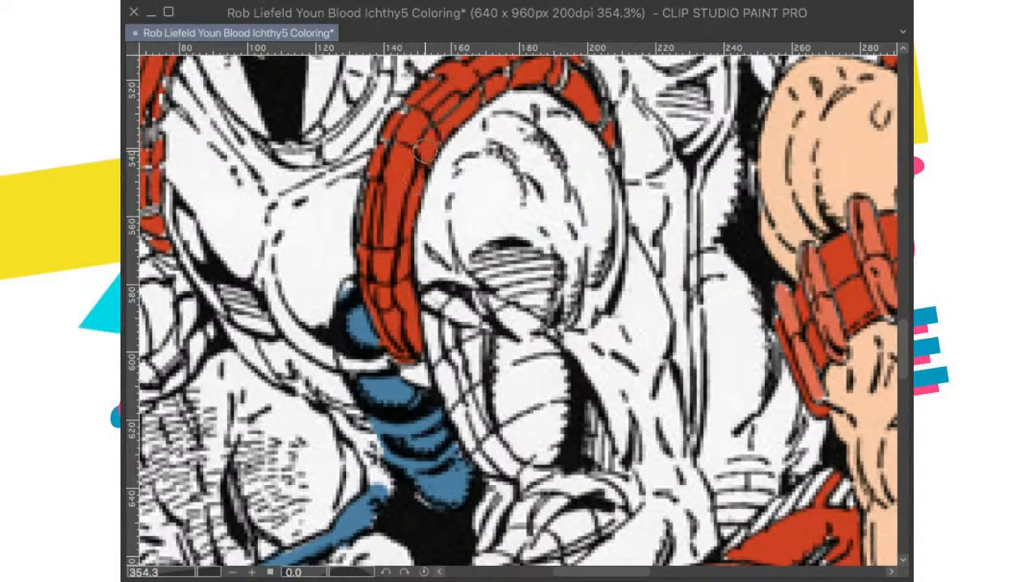
{"action": "scroll", "coordinate": [423, 150], "scroll_direction": "up", "scroll_amount": 5}
{"action": "left_click_drag", "start_coordinate": [440, 199], "coordinate": [382, 269]}
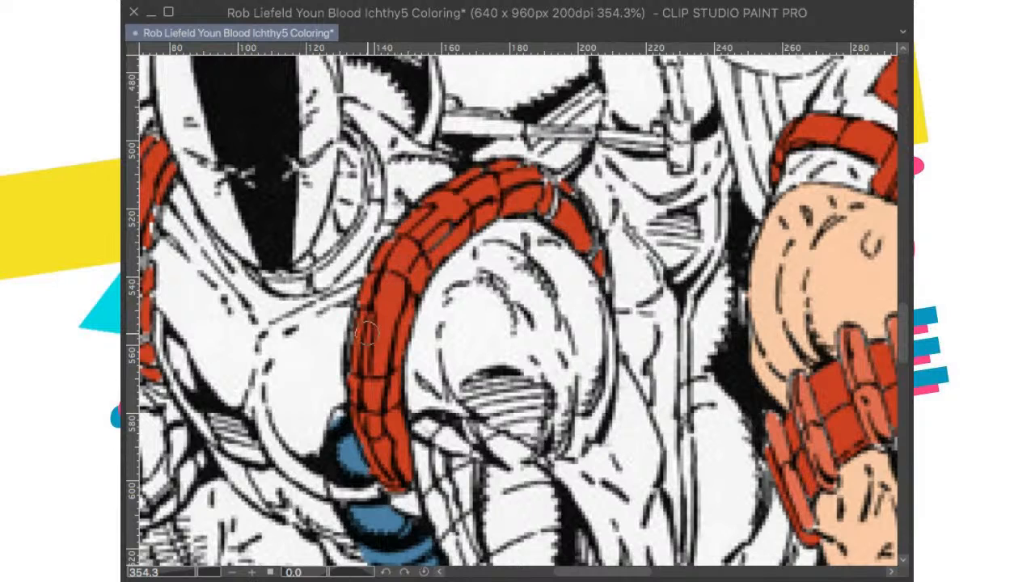
{"action": "left_click_drag", "start_coordinate": [586, 233], "coordinate": [495, 274]}
{"action": "mouse_move", "coordinate": [465, 238]}
{"action": "left_mouse_down"}
{"action": "mouse_move", "coordinate": [468, 264]}
{"action": "mouse_move", "coordinate": [459, 217]}
{"action": "mouse_move", "coordinate": [494, 260]}
{"action": "mouse_move", "coordinate": [497, 300]}
{"action": "mouse_move", "coordinate": [515, 312]}
{"action": "left_mouse_up"}
{"action": "left_click_drag", "start_coordinate": [459, 228], "coordinate": [491, 258]}
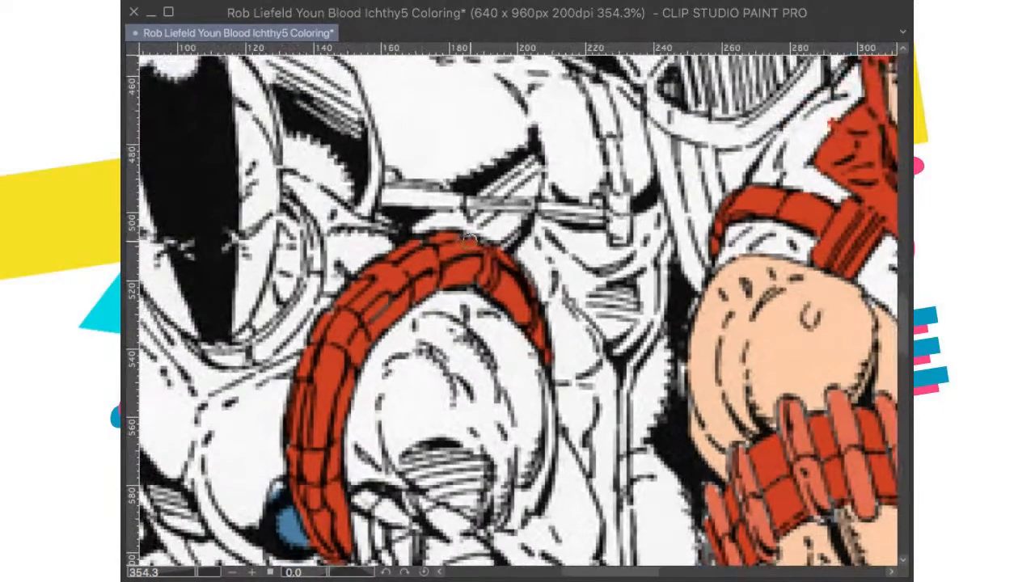
Step: Fill the white gaps in the band around the masked figure's other shoulder with the same red
{"action": "scroll", "coordinate": [459, 222], "scroll_direction": "down", "scroll_amount": 5}
{"action": "left_click_drag", "start_coordinate": [462, 228], "coordinate": [544, 223]}
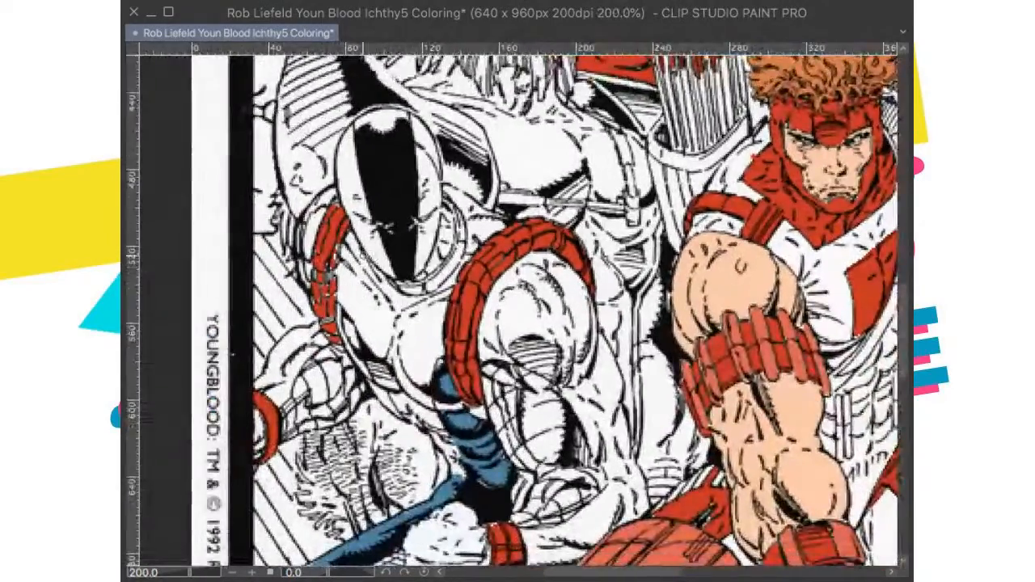
{"action": "scroll", "coordinate": [392, 283], "scroll_direction": "up", "scroll_amount": 6}
{"action": "left_click_drag", "start_coordinate": [401, 308], "coordinate": [483, 283]}
{"action": "mouse_move", "coordinate": [421, 249]}
{"action": "left_mouse_down"}
{"action": "mouse_move", "coordinate": [397, 358]}
{"action": "mouse_move", "coordinate": [381, 306]}
{"action": "mouse_move", "coordinate": [385, 351]}
{"action": "left_mouse_up"}
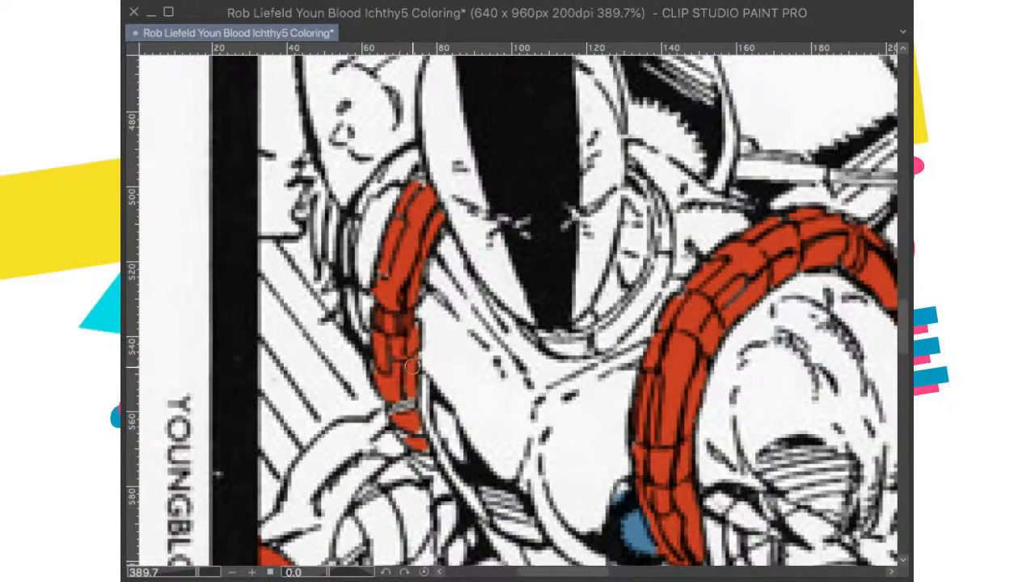
{"action": "mouse_move", "coordinate": [414, 343]}
{"action": "left_mouse_down"}
{"action": "mouse_move", "coordinate": [408, 404]}
{"action": "mouse_move", "coordinate": [395, 388]}
{"action": "left_mouse_up"}
{"action": "mouse_move", "coordinate": [398, 428]}
{"action": "left_mouse_down"}
{"action": "mouse_move", "coordinate": [422, 456]}
{"action": "mouse_move", "coordinate": [419, 445]}
{"action": "left_mouse_up"}
{"action": "scroll", "coordinate": [411, 389], "scroll_direction": "down", "scroll_amount": 5}
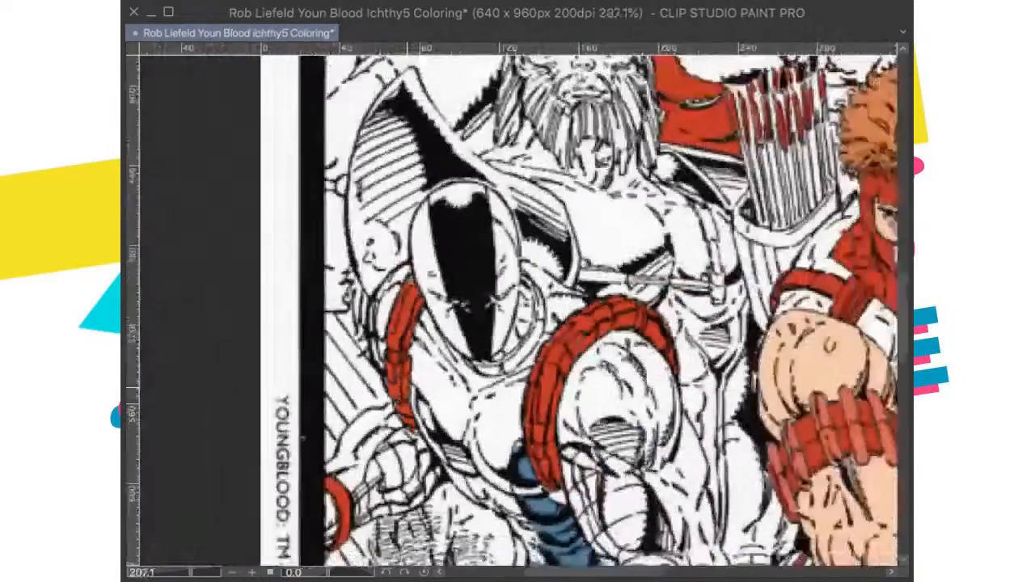
Step: Check the colour cover and fill the hanging area between the masked figure's fist and the archer's bent thigh with blue
{"action": "scroll", "coordinate": [520, 349], "scroll_direction": "down", "scroll_amount": 3}
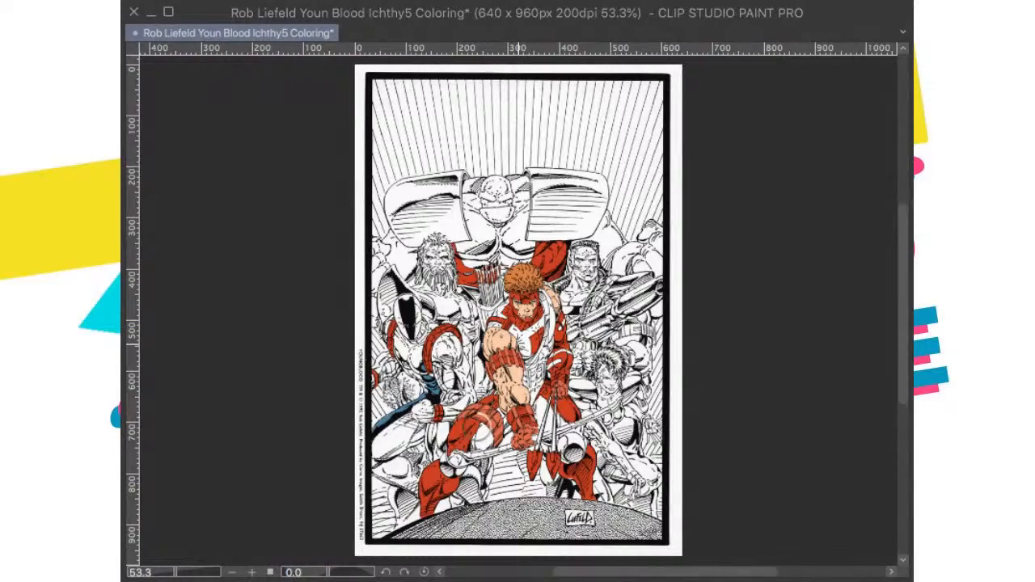
{"action": "scroll", "coordinate": [495, 404], "scroll_direction": "up", "scroll_amount": 1}
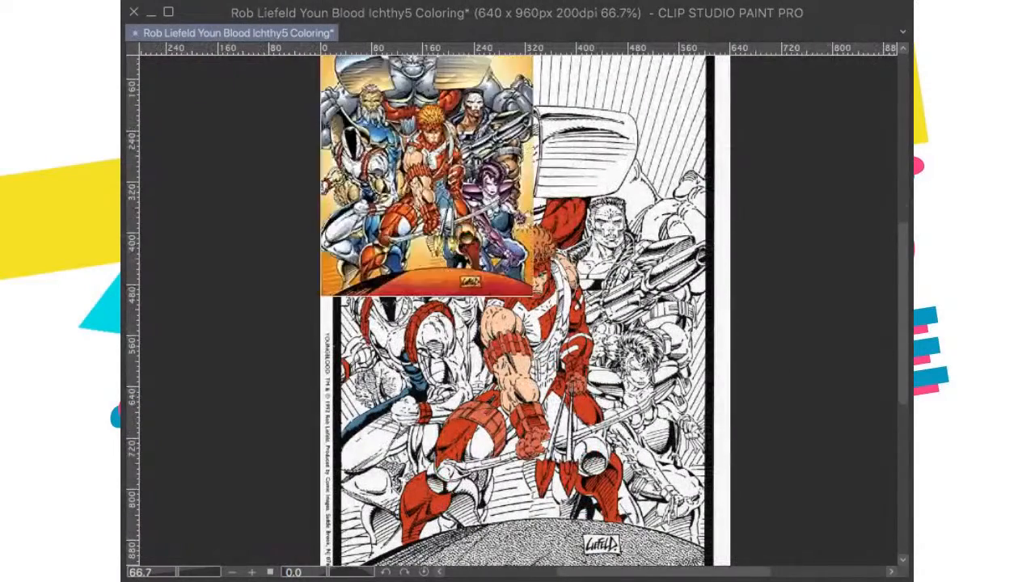
{"action": "scroll", "coordinate": [521, 463], "scroll_direction": "up", "scroll_amount": 4}
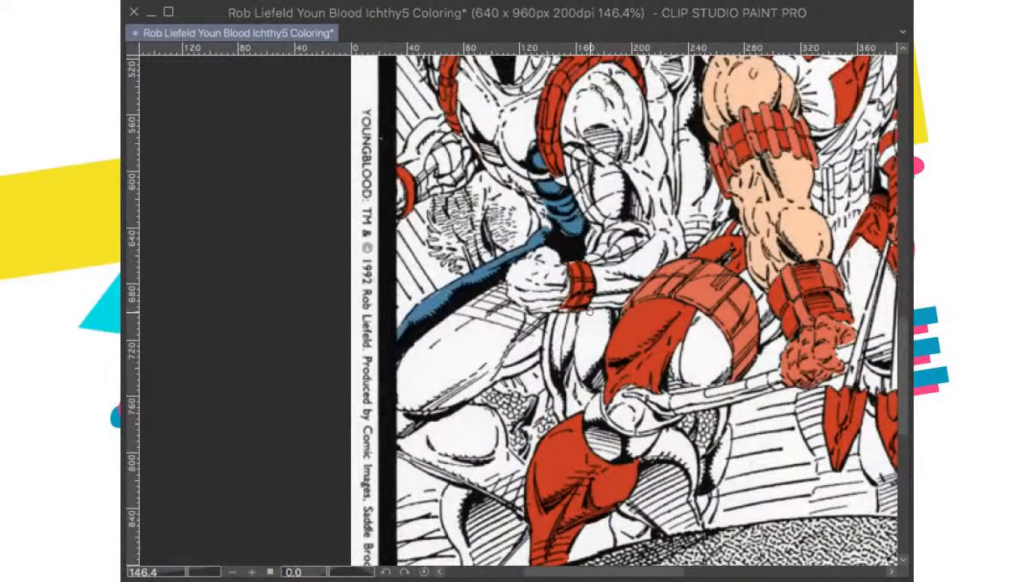
{"action": "mouse_move", "coordinate": [595, 326]}
{"action": "left_mouse_down"}
{"action": "mouse_move", "coordinate": [595, 356]}
{"action": "mouse_move", "coordinate": [598, 340]}
{"action": "mouse_move", "coordinate": [582, 330]}
{"action": "mouse_move", "coordinate": [570, 333]}
{"action": "mouse_move", "coordinate": [575, 341]}
{"action": "left_mouse_up"}
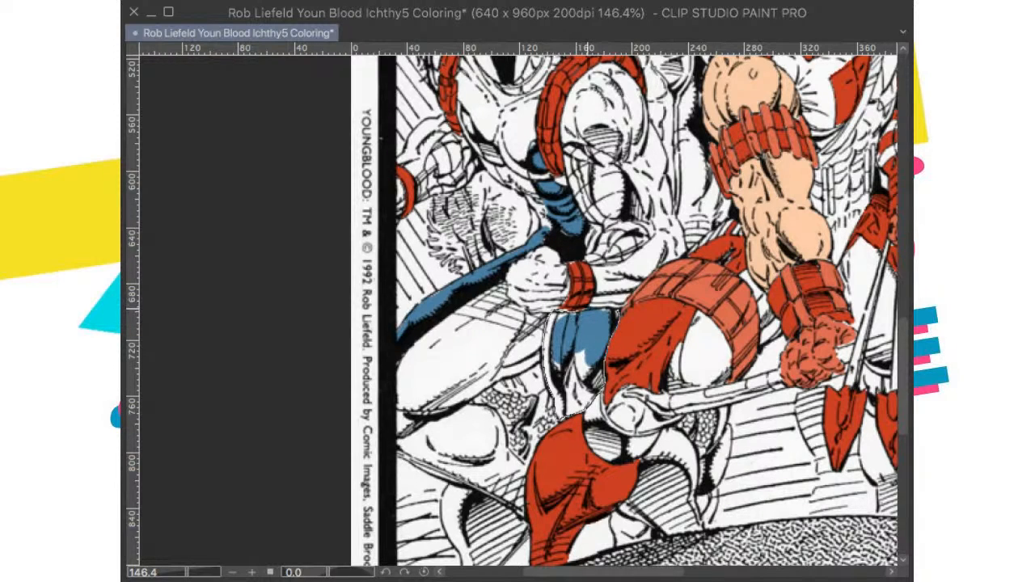
{"action": "left_click_drag", "start_coordinate": [588, 309], "coordinate": [599, 308]}
{"action": "left_click", "coordinate": [681, 450]}
{"action": "key", "text": "super+d"}
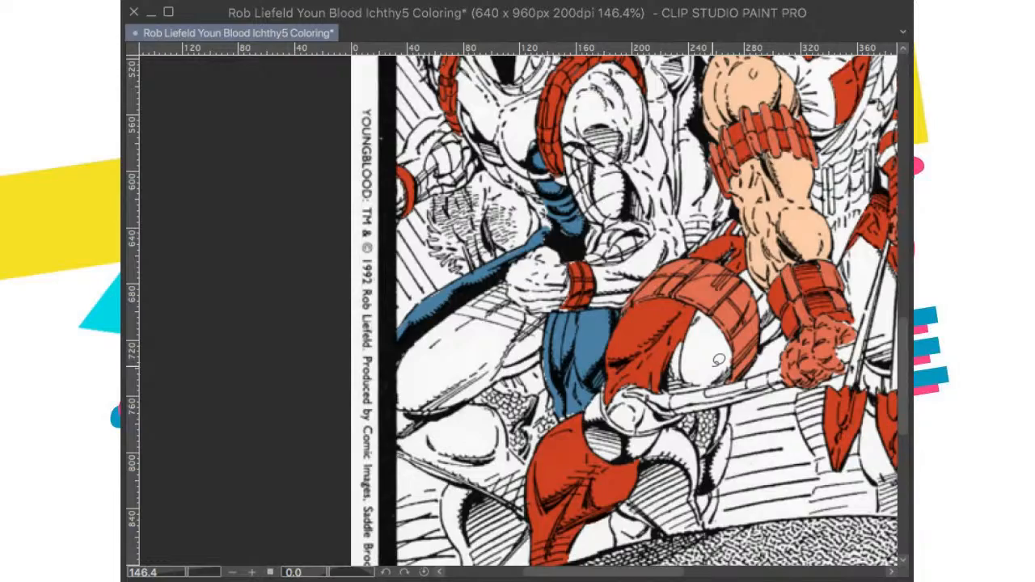
Step: Compare the colours around the archer's lower leg with the colour cover laid over the drawing
{"action": "key", "text": "super+minus"}
{"action": "left_click_drag", "start_coordinate": [684, 477], "coordinate": [651, 402]}
{"action": "key", "text": "super+minus"}
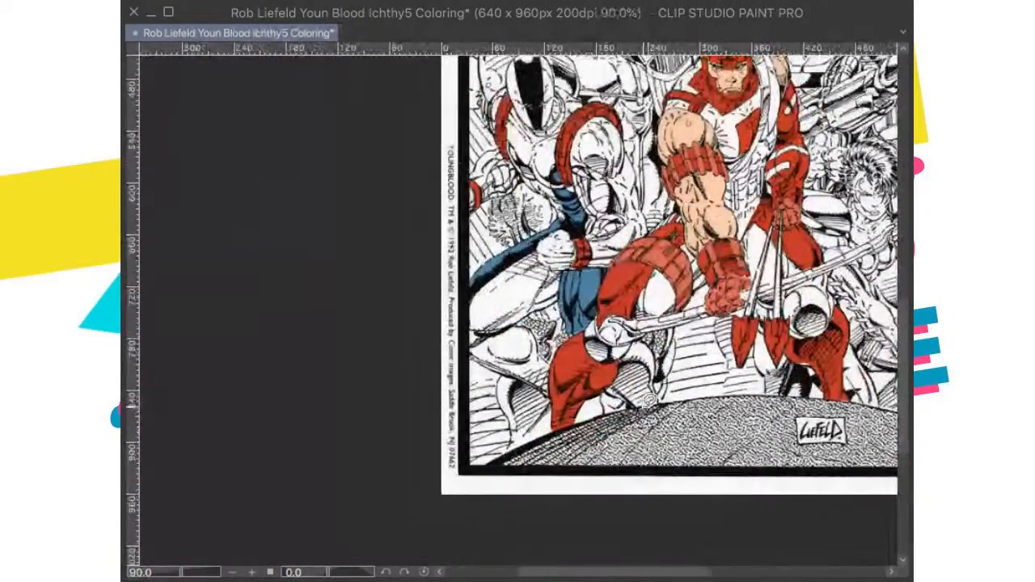
{"action": "key", "text": "super+minus"}
{"action": "scroll", "coordinate": [674, 385], "scroll_direction": "up", "scroll_amount": 3}
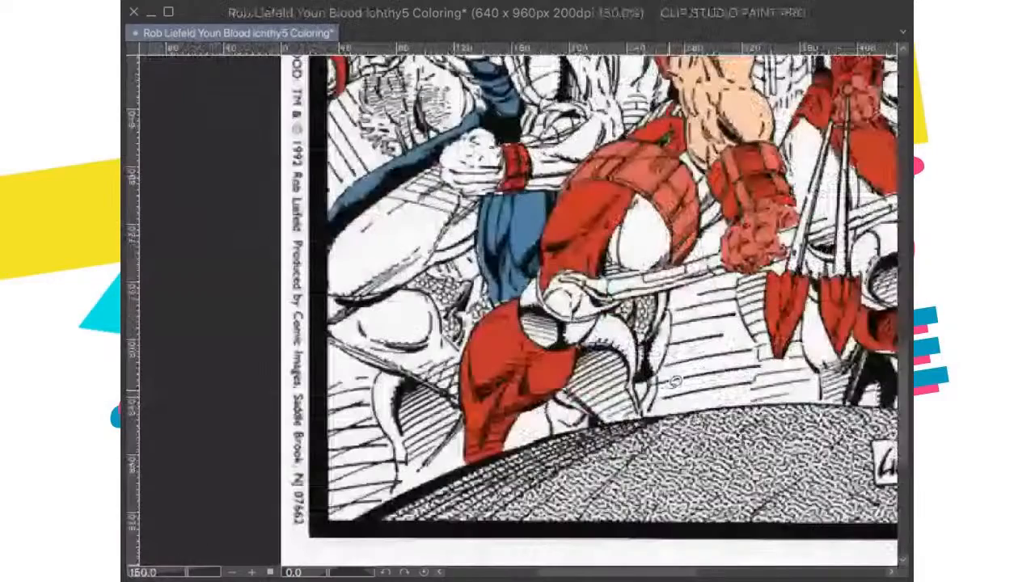
{"action": "scroll", "coordinate": [675, 381], "scroll_direction": "down", "scroll_amount": 4}
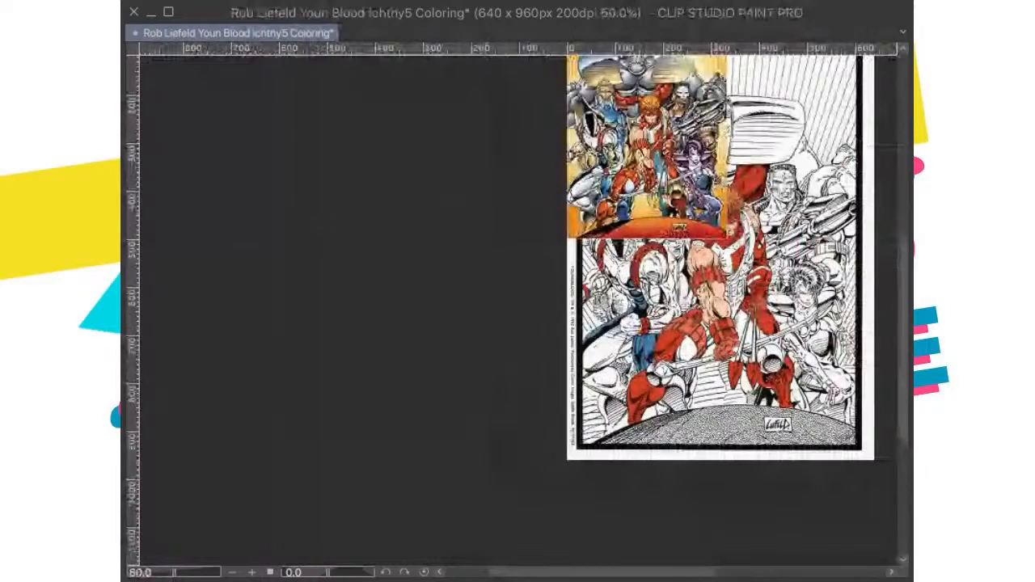
{"action": "scroll", "coordinate": [502, 456], "scroll_direction": "up", "scroll_amount": 1}
{"action": "scroll", "coordinate": [507, 450], "scroll_direction": "up", "scroll_amount": 3}
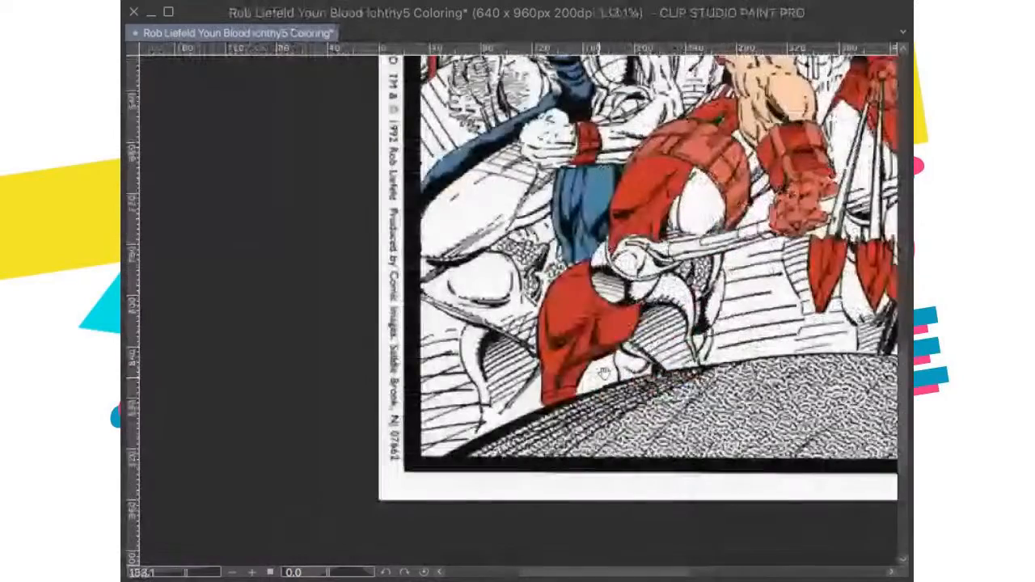
Step: Select the hatched leg shape beside the archer's red shin, below the bow, and fill it with blue
{"action": "scroll", "coordinate": [604, 372], "scroll_direction": "up", "scroll_amount": 2}
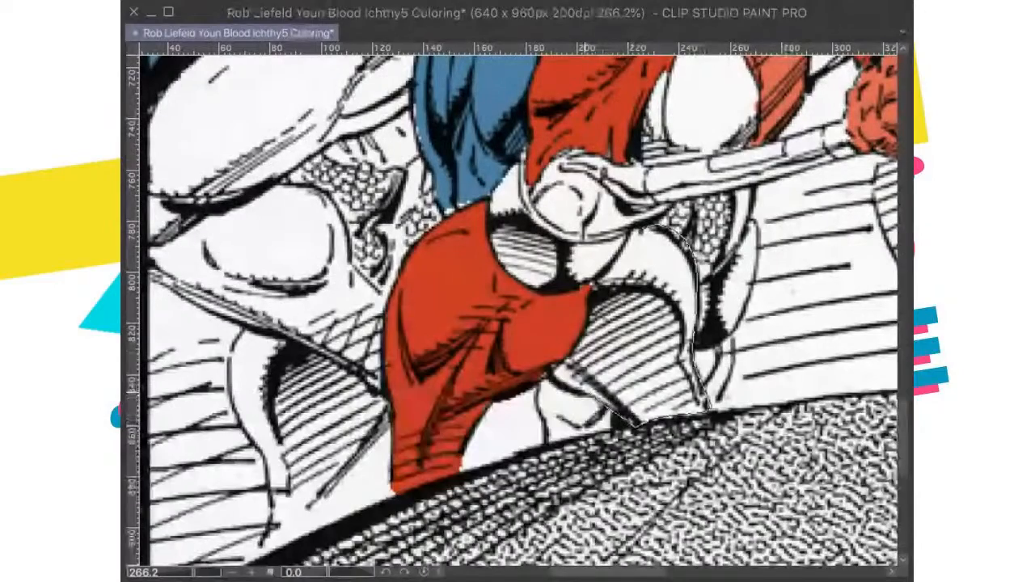
{"action": "left_click_drag", "start_coordinate": [558, 374], "coordinate": [637, 215]}
{"action": "left_click", "coordinate": [732, 456]}
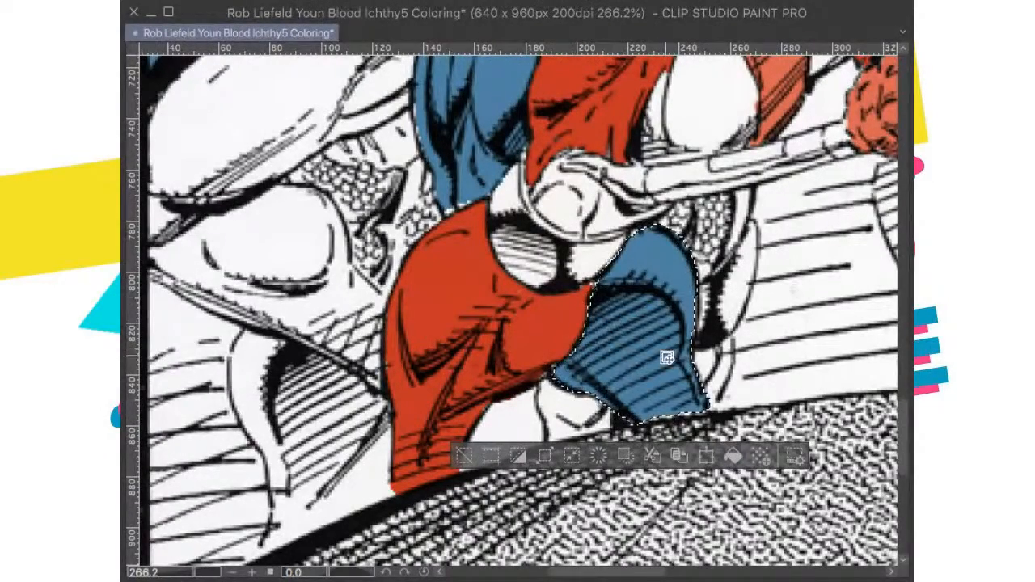
{"action": "scroll", "coordinate": [666, 356], "scroll_direction": "down", "scroll_amount": 1}
{"action": "left_click_drag", "start_coordinate": [680, 354], "coordinate": [641, 399]}
{"action": "scroll", "coordinate": [642, 398], "scroll_direction": "down", "scroll_amount": 1}
{"action": "key", "text": "super+d"}
Step: Fill the leftover white sliver along the upper edge of the blue shape below the bow and save the drawing
{"action": "scroll", "coordinate": [644, 392], "scroll_direction": "up", "scroll_amount": 3}
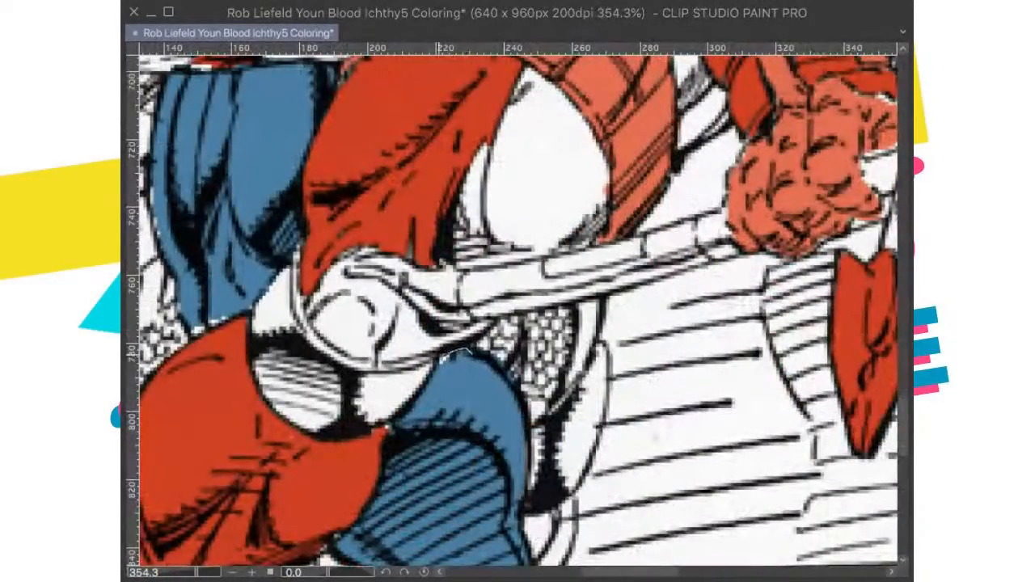
{"action": "left_click_drag", "start_coordinate": [441, 359], "coordinate": [470, 360]}
{"action": "left_click", "coordinate": [555, 415]}
{"action": "key", "text": "super+d"}
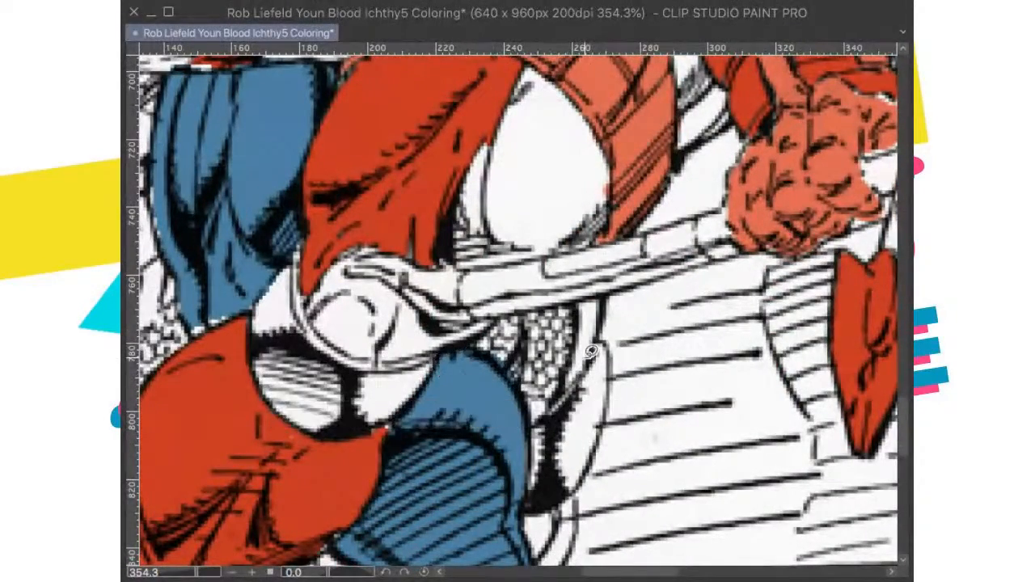
{"action": "key", "text": "ctrl+0"}
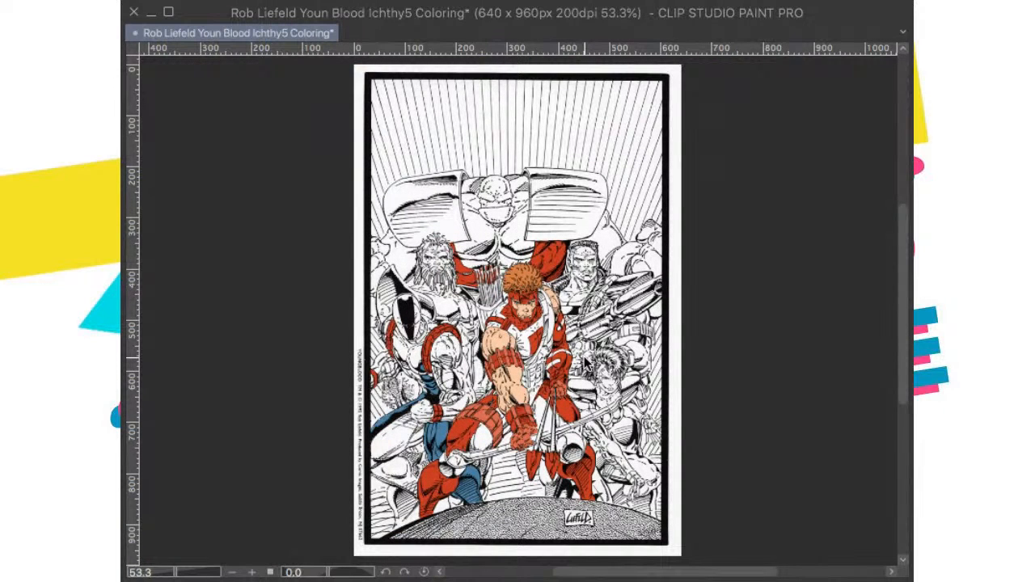
{"action": "key", "text": "ctrl+s"}
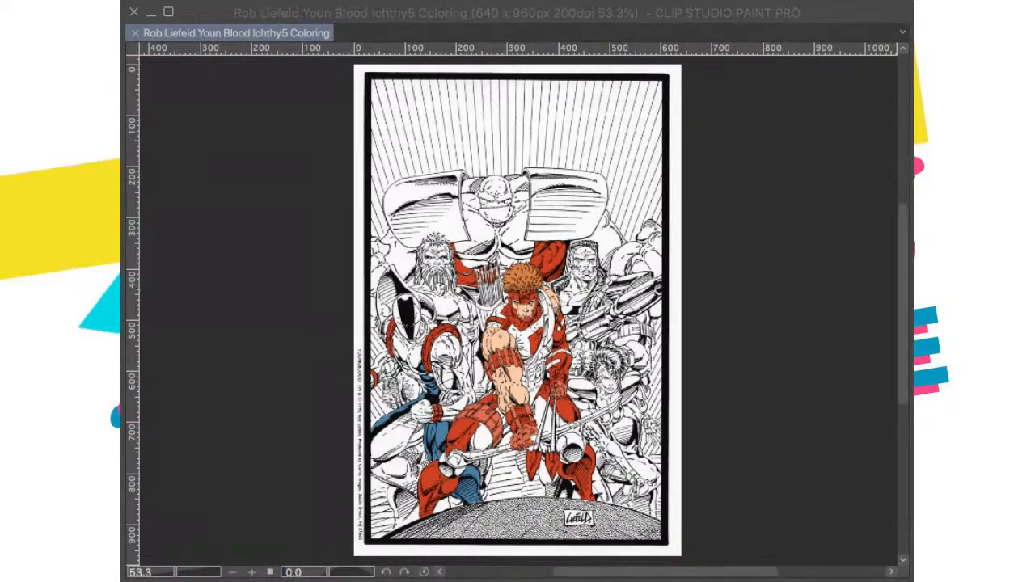
Step: Try to fill the small area where the red sleeve meets the archer's quiver, and undo the fill
{"action": "scroll", "coordinate": [594, 356], "scroll_direction": "up", "scroll_amount": 5}
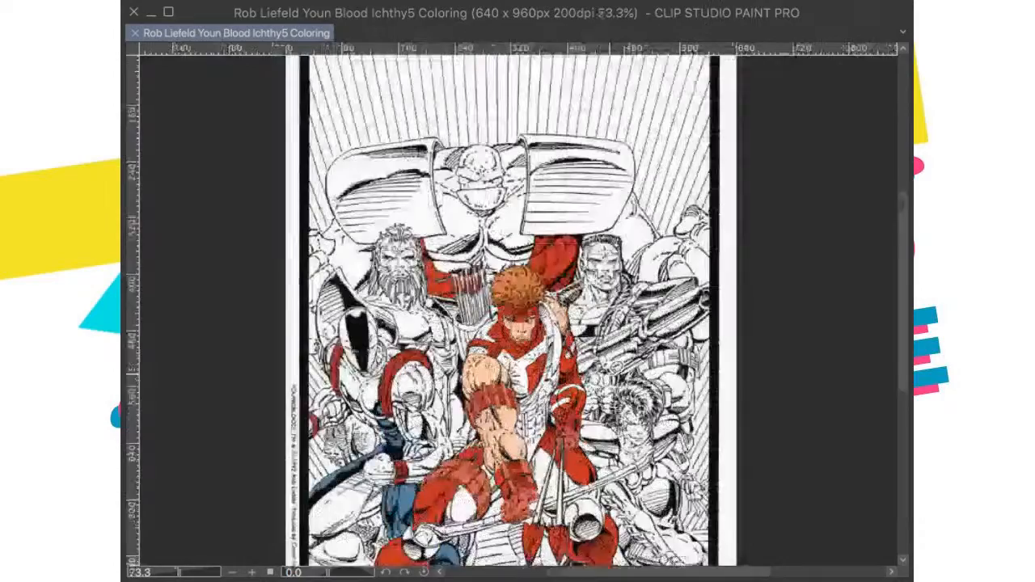
{"action": "scroll", "coordinate": [605, 313], "scroll_direction": "up", "scroll_amount": 1}
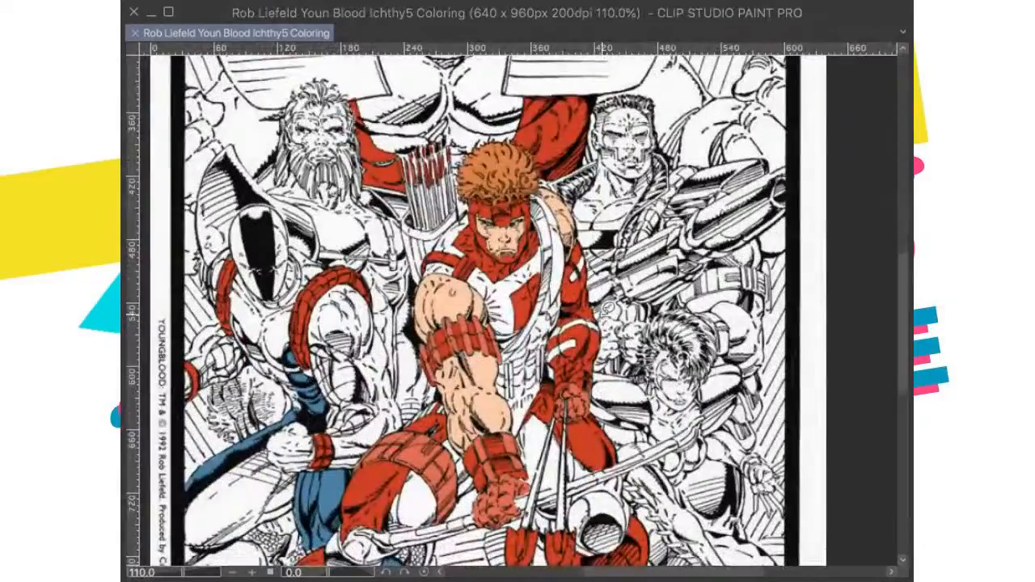
{"action": "scroll", "coordinate": [605, 314], "scroll_direction": "up", "scroll_amount": 1}
{"action": "scroll", "coordinate": [598, 323], "scroll_direction": "down", "scroll_amount": 2}
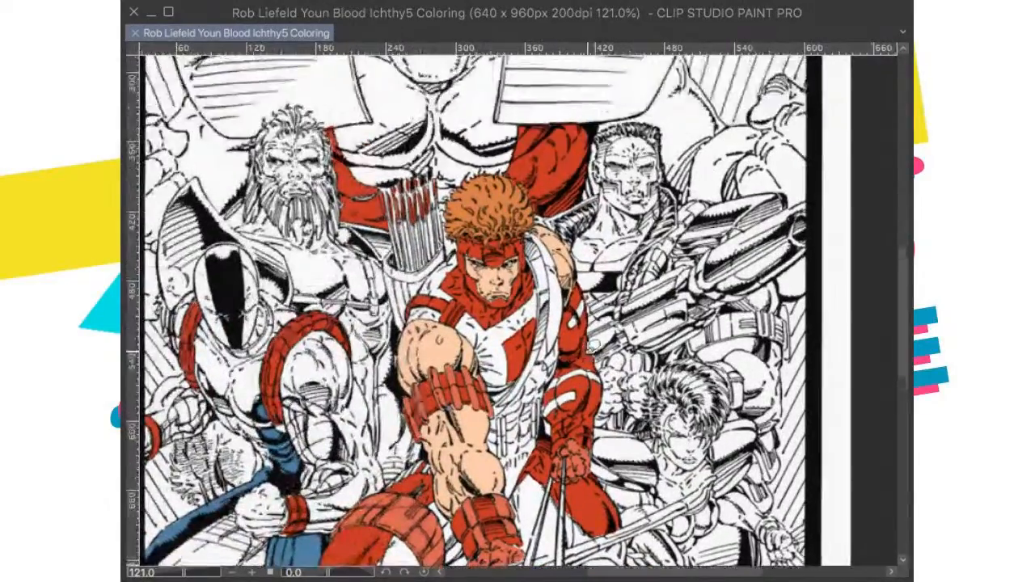
{"action": "scroll", "coordinate": [558, 324], "scroll_direction": "up", "scroll_amount": 6}
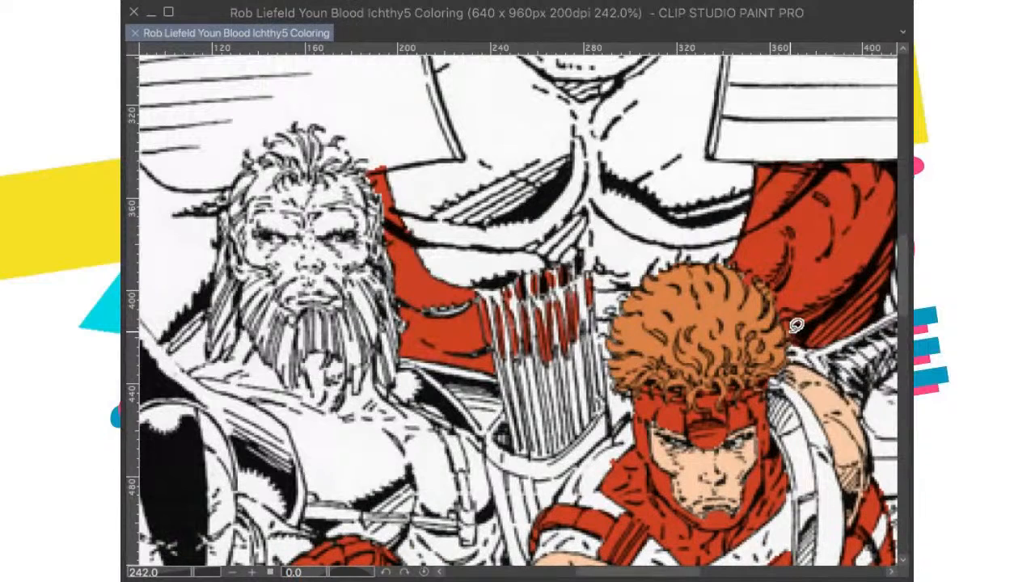
{"action": "mouse_move", "coordinate": [479, 349]}
{"action": "left_mouse_down"}
{"action": "mouse_move", "coordinate": [455, 291]}
{"action": "mouse_move", "coordinate": [419, 283]}
{"action": "mouse_move", "coordinate": [398, 299]}
{"action": "mouse_move", "coordinate": [405, 333]}
{"action": "mouse_move", "coordinate": [487, 373]}
{"action": "left_mouse_up"}
{"action": "left_click", "coordinate": [550, 413]}
{"action": "key", "text": "super+z"}
{"action": "key", "text": "super+d"}
Step: Check the flat colours across the whole page and save the drawing again
{"action": "scroll", "coordinate": [614, 251], "scroll_direction": "down", "scroll_amount": 5}
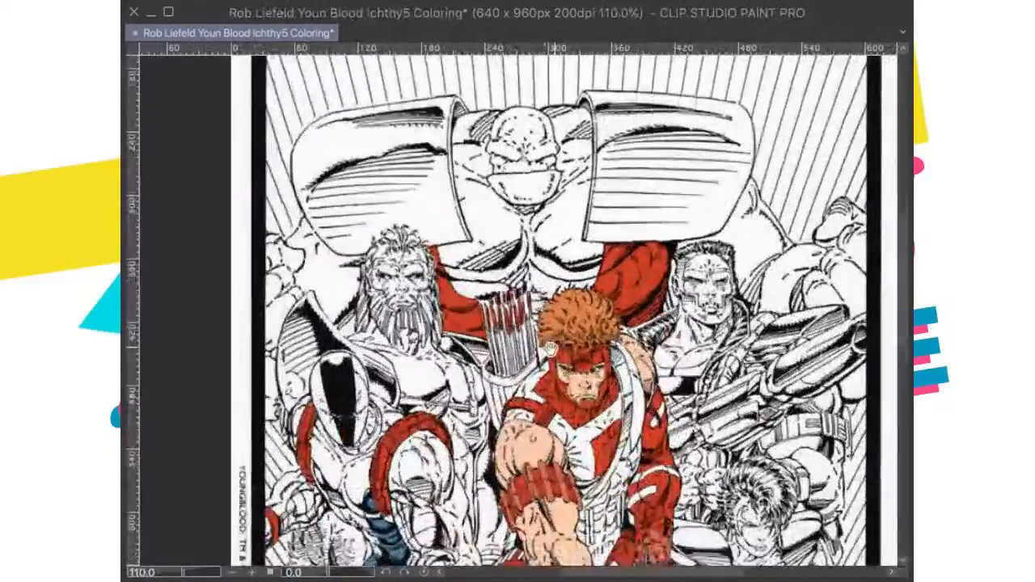
{"action": "left_click_drag", "start_coordinate": [551, 348], "coordinate": [550, 290]}
{"action": "key", "text": "super+0"}
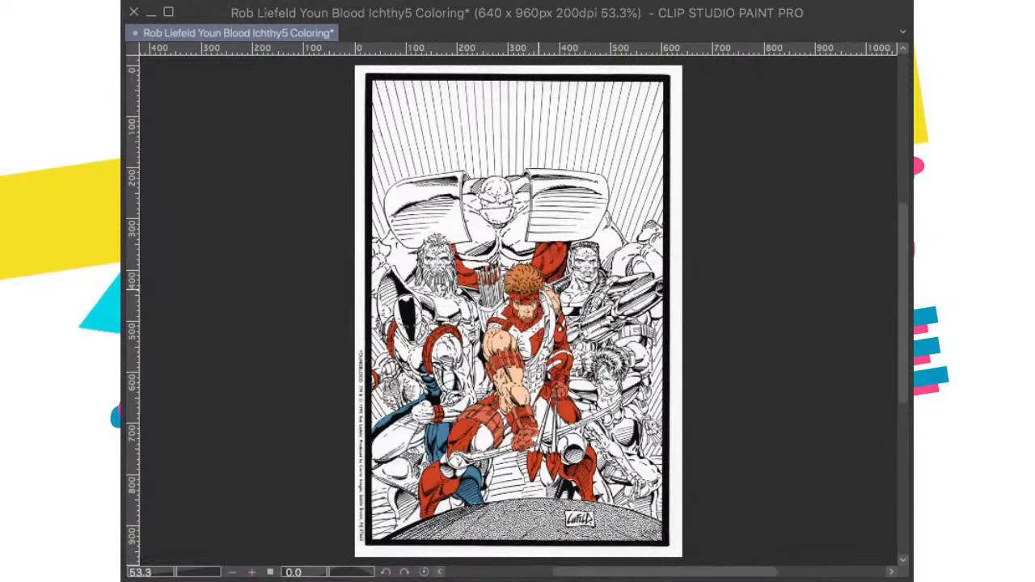
{"action": "key", "text": "super+s"}
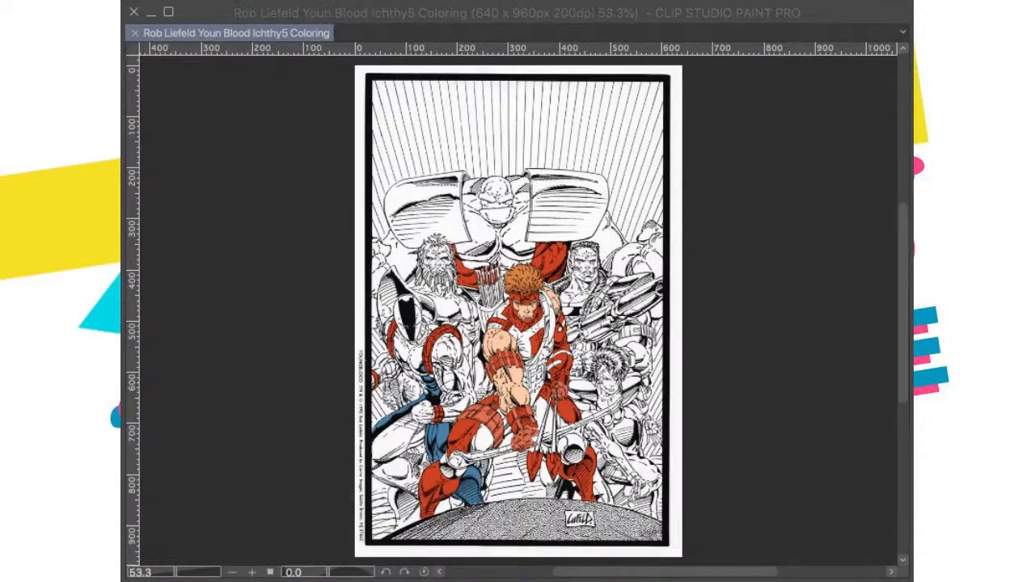
{"action": "scroll", "coordinate": [566, 371], "scroll_direction": "up", "scroll_amount": 3}
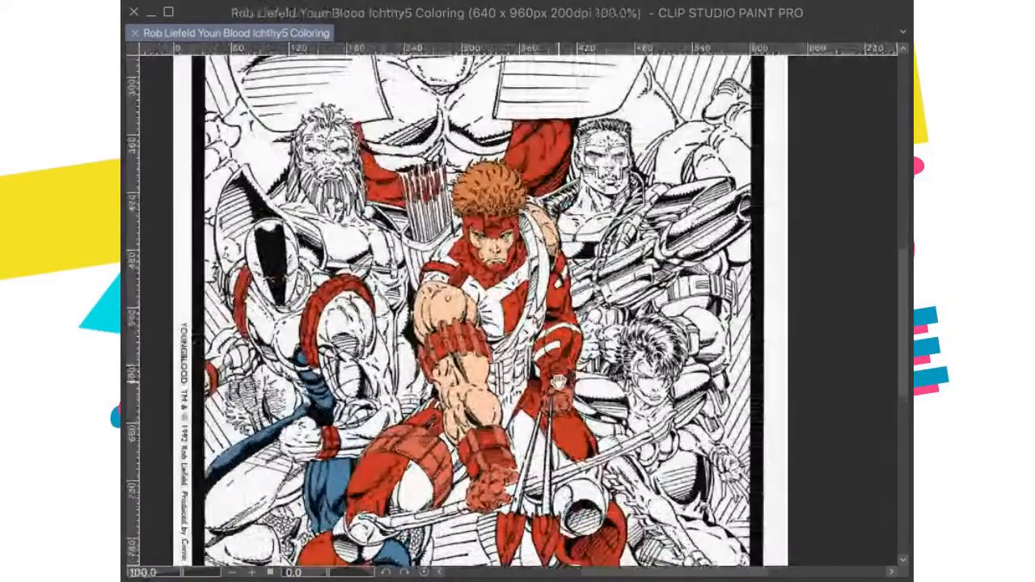
Step: Fill the narrow upright pouches at both sides of the archer's waist with the lighter red used on his arm bands
{"action": "scroll", "coordinate": [566, 259], "scroll_direction": "up", "scroll_amount": 1}
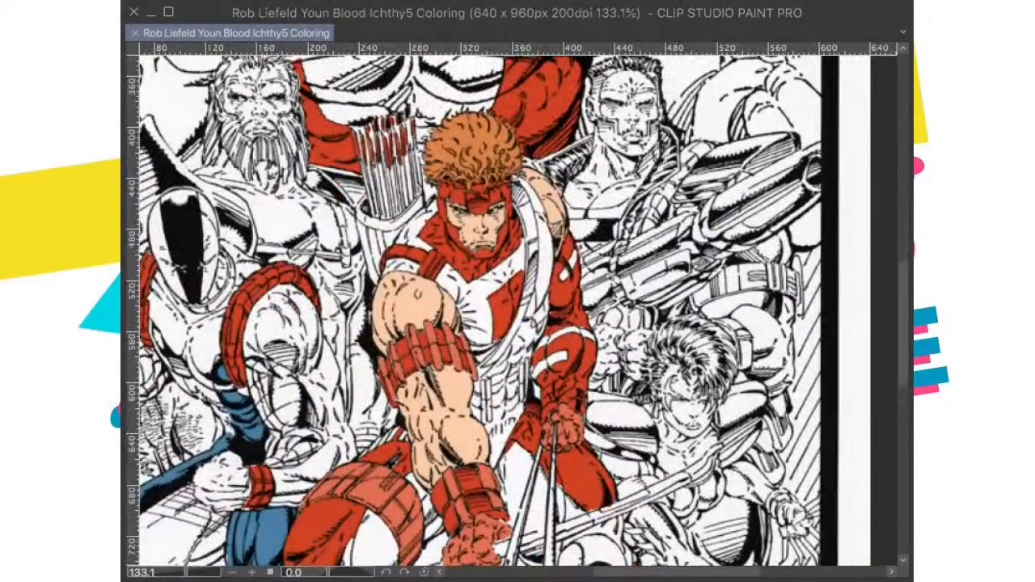
{"action": "left_click_drag", "start_coordinate": [524, 333], "coordinate": [555, 452]}
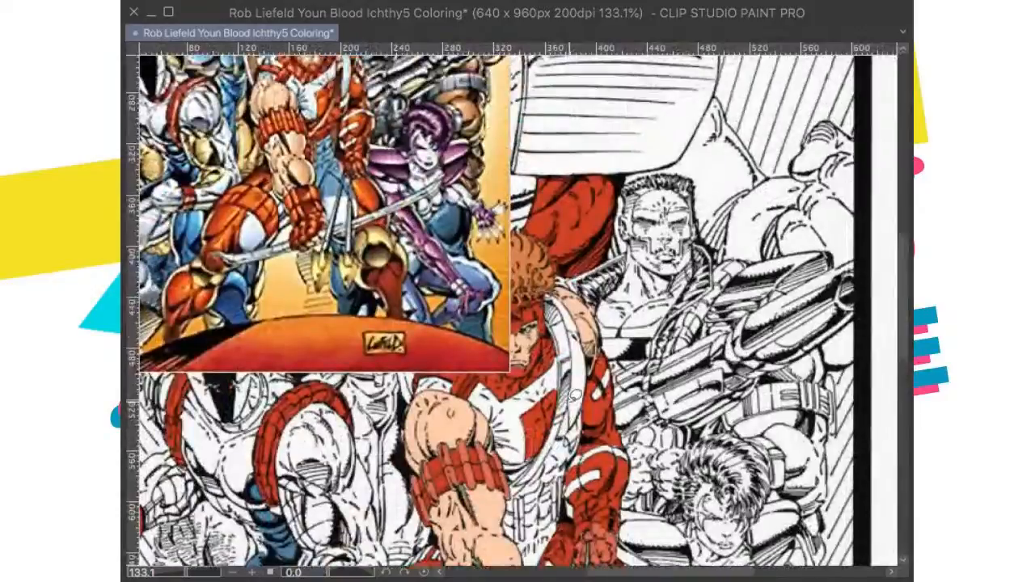
{"action": "scroll", "coordinate": [558, 445], "scroll_direction": "up", "scroll_amount": 1}
{"action": "left_click_drag", "start_coordinate": [577, 412], "coordinate": [584, 376]}
{"action": "scroll", "coordinate": [584, 376], "scroll_direction": "up", "scroll_amount": 1}
{"action": "left_click_drag", "start_coordinate": [580, 432], "coordinate": [587, 343]}
{"action": "scroll", "coordinate": [579, 446], "scroll_direction": "down", "scroll_amount": 1}
{"action": "scroll", "coordinate": [555, 421], "scroll_direction": "up", "scroll_amount": 2}
{"action": "left_click_drag", "start_coordinate": [550, 415], "coordinate": [555, 394]}
{"action": "scroll", "coordinate": [555, 394], "scroll_direction": "up", "scroll_amount": 2}
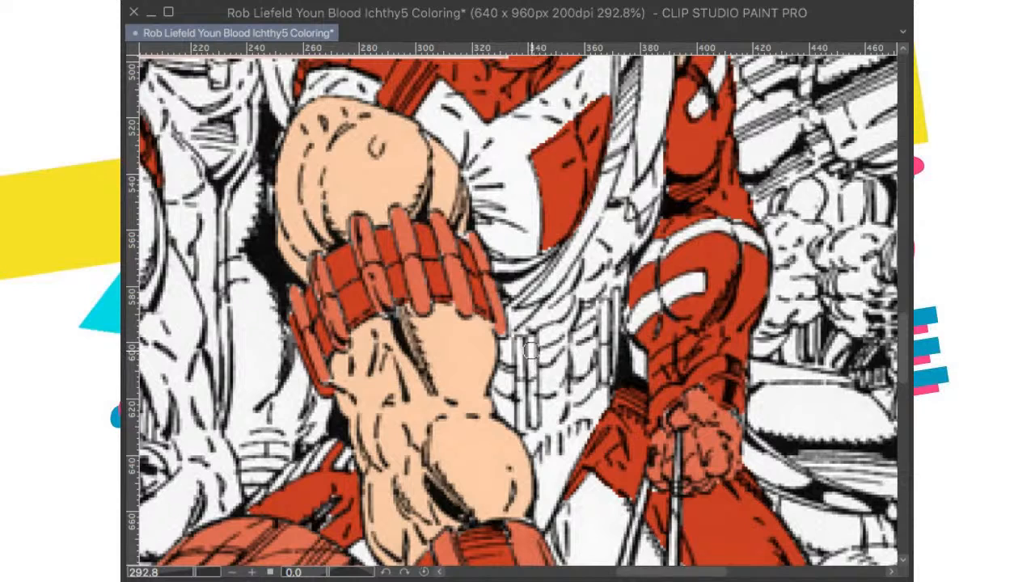
{"action": "mouse_move", "coordinate": [530, 346]}
{"action": "left_mouse_down"}
{"action": "mouse_move", "coordinate": [533, 419]}
{"action": "mouse_move", "coordinate": [524, 430]}
{"action": "mouse_move", "coordinate": [519, 356]}
{"action": "mouse_move", "coordinate": [524, 386]}
{"action": "left_mouse_up"}
{"action": "mouse_move", "coordinate": [608, 317]}
{"action": "left_mouse_down"}
{"action": "mouse_move", "coordinate": [608, 350]}
{"action": "mouse_move", "coordinate": [608, 301]}
{"action": "mouse_move", "coordinate": [607, 372]}
{"action": "mouse_move", "coordinate": [616, 308]}
{"action": "mouse_move", "coordinate": [615, 350]}
{"action": "mouse_move", "coordinate": [606, 376]}
{"action": "mouse_move", "coordinate": [615, 341]}
{"action": "left_mouse_up"}
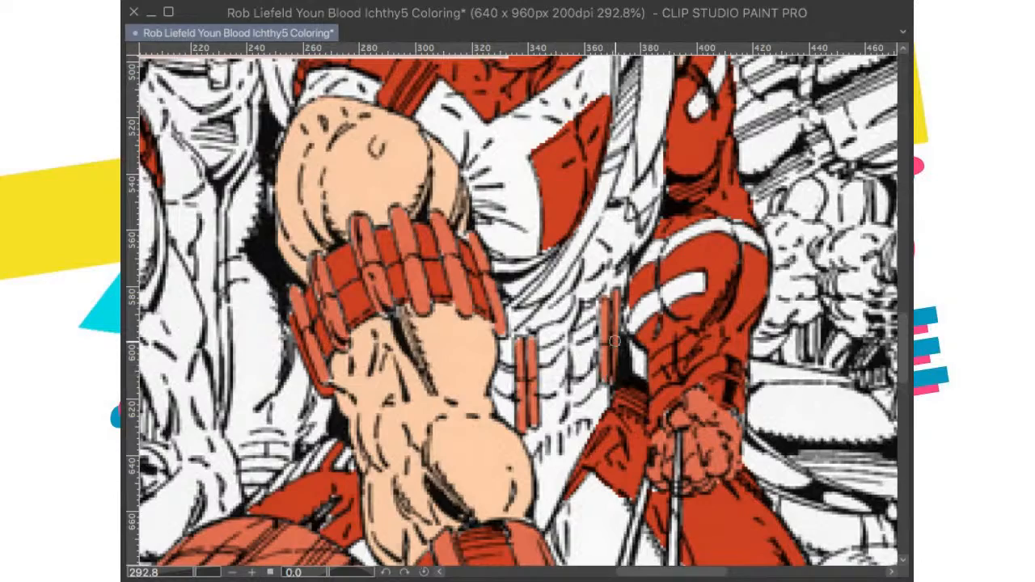
Step: Fit the whole page in view and save the drawing with the newly coloured waist pouches
{"action": "scroll", "coordinate": [615, 341], "scroll_direction": "down", "scroll_amount": 10}
{"action": "left_click_drag", "start_coordinate": [615, 219], "coordinate": [588, 376]}
{"action": "scroll", "coordinate": [590, 333], "scroll_direction": "down", "scroll_amount": 1}
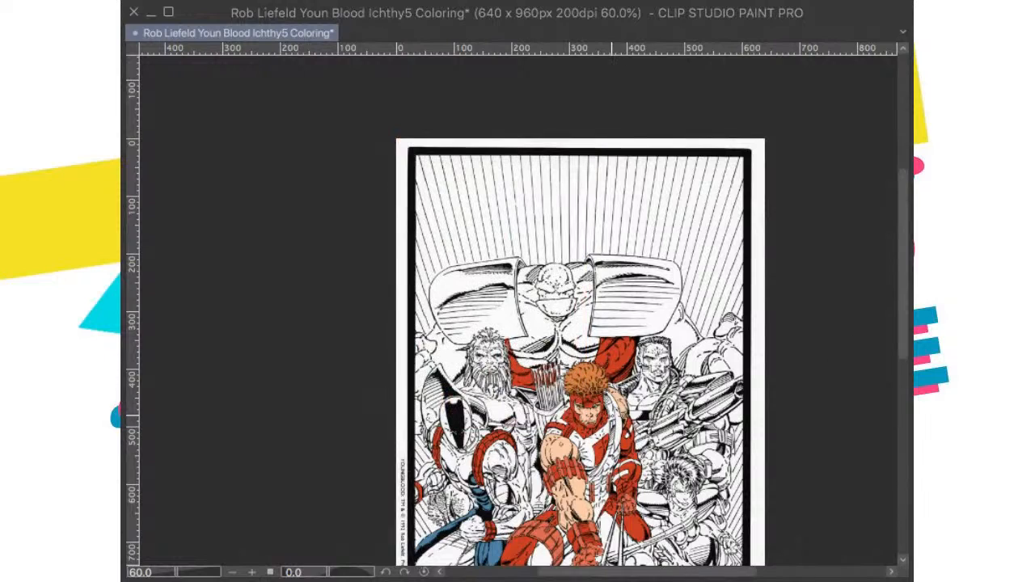
{"action": "key", "text": "ctrl+0"}
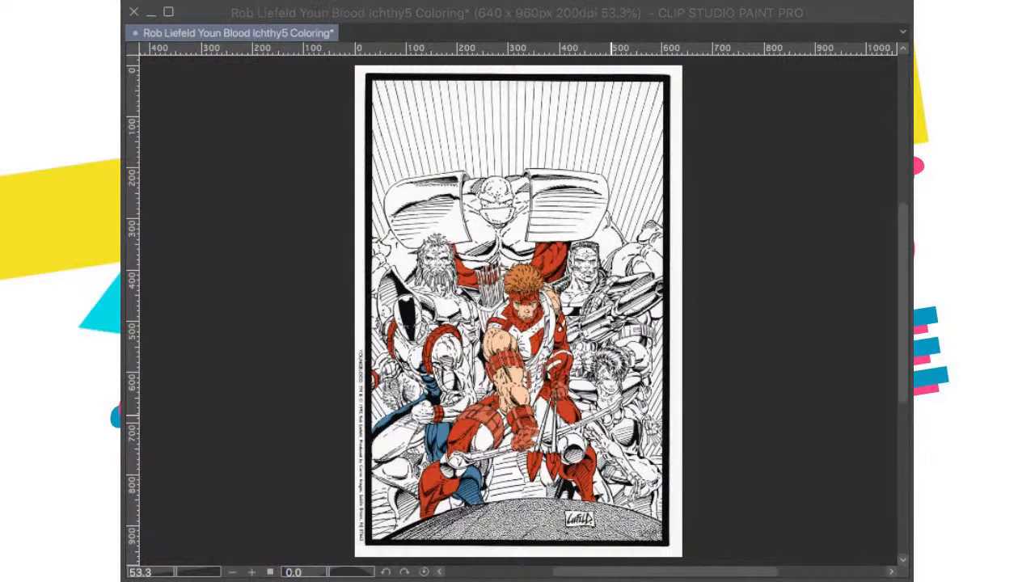
{"action": "key", "text": "ctrl+s"}
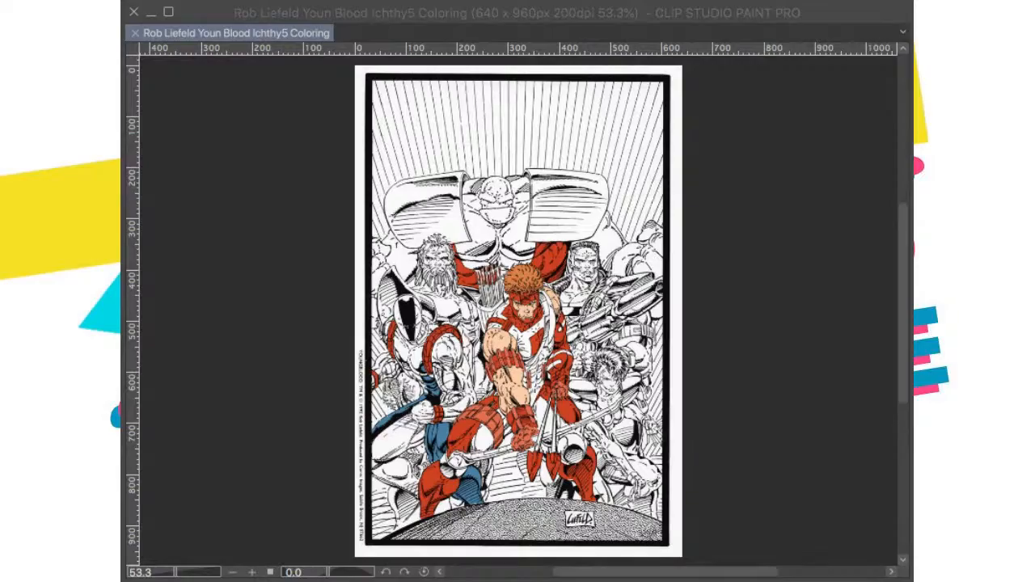
Step: Compare the flat colours across the page with the published Youngblood cover, showing the reference briefly and hiding it again
{"action": "scroll", "coordinate": [472, 354], "scroll_direction": "up", "scroll_amount": 2}
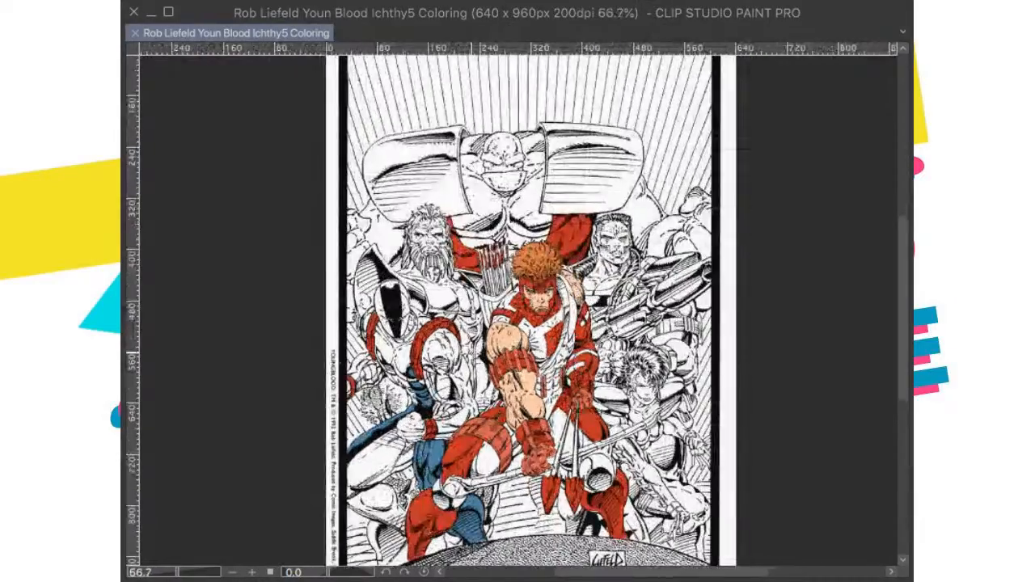
{"action": "scroll", "coordinate": [573, 339], "scroll_direction": "up", "scroll_amount": 3}
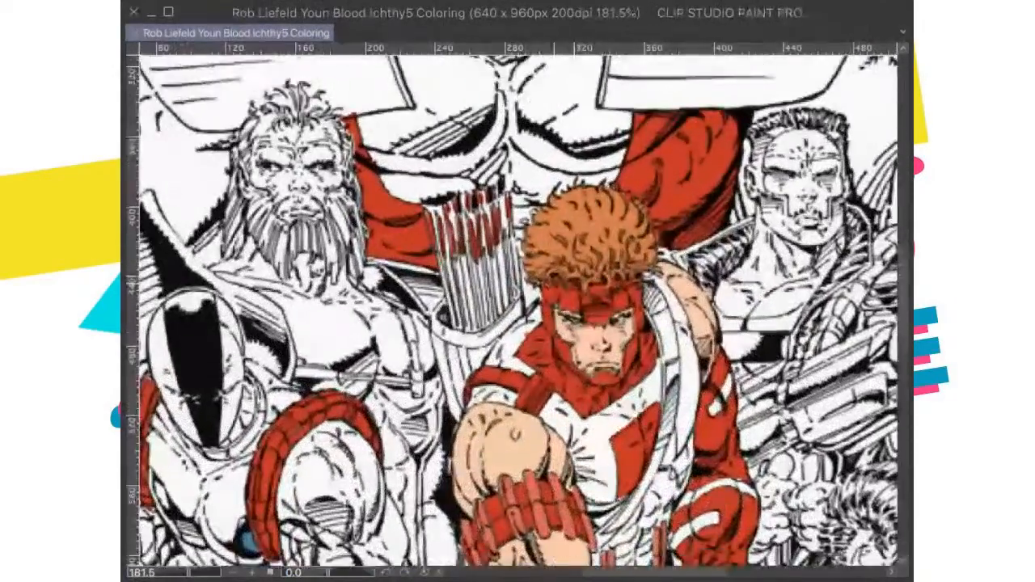
{"action": "scroll", "coordinate": [573, 339], "scroll_direction": "down", "scroll_amount": 2}
{"action": "scroll", "coordinate": [555, 287], "scroll_direction": "down", "scroll_amount": 2}
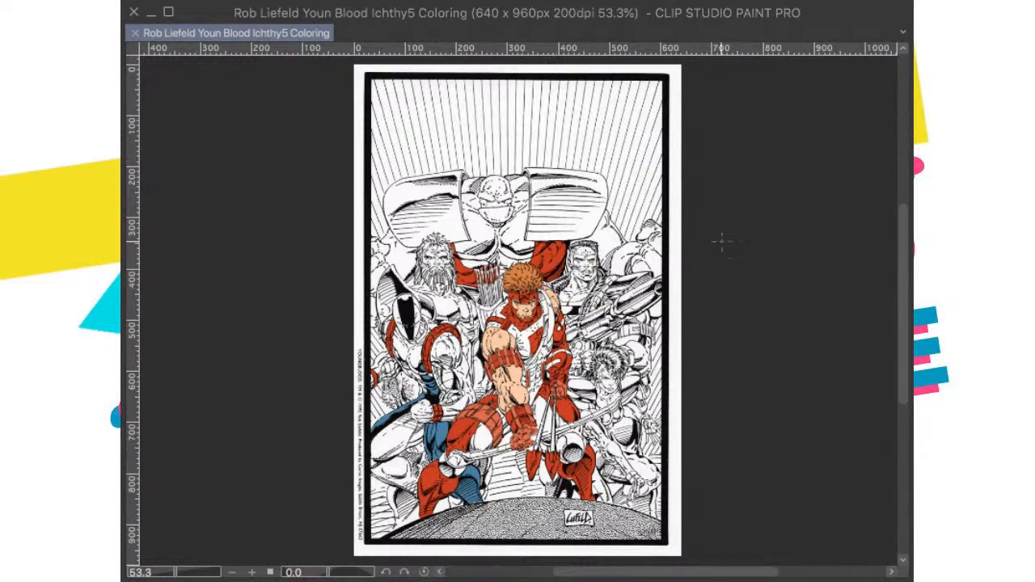
{"action": "key", "text": "ctrl+v"}
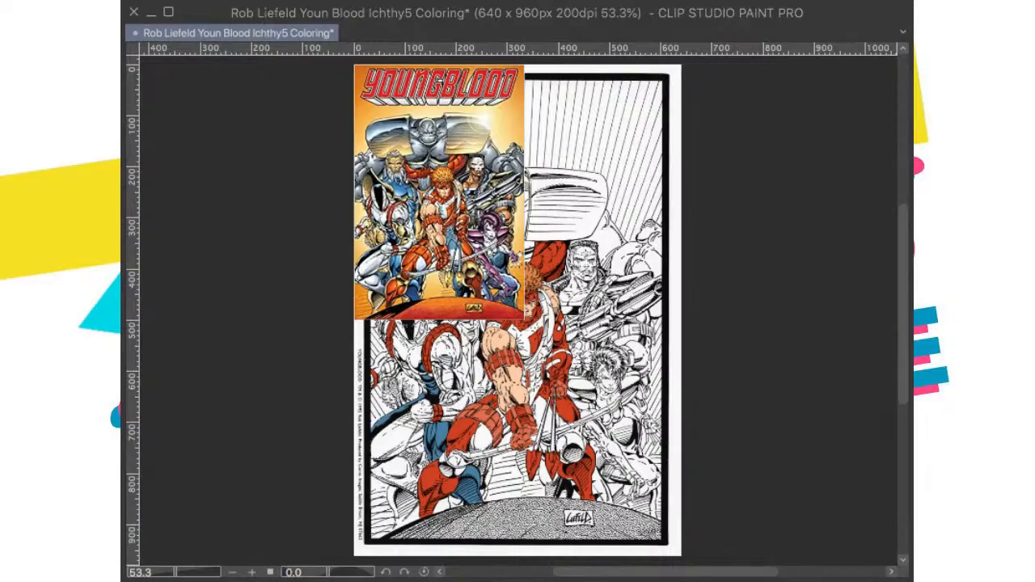
{"action": "key", "text": "ctrl+z"}
{"action": "scroll", "coordinate": [598, 310], "scroll_direction": "up", "scroll_amount": 3}
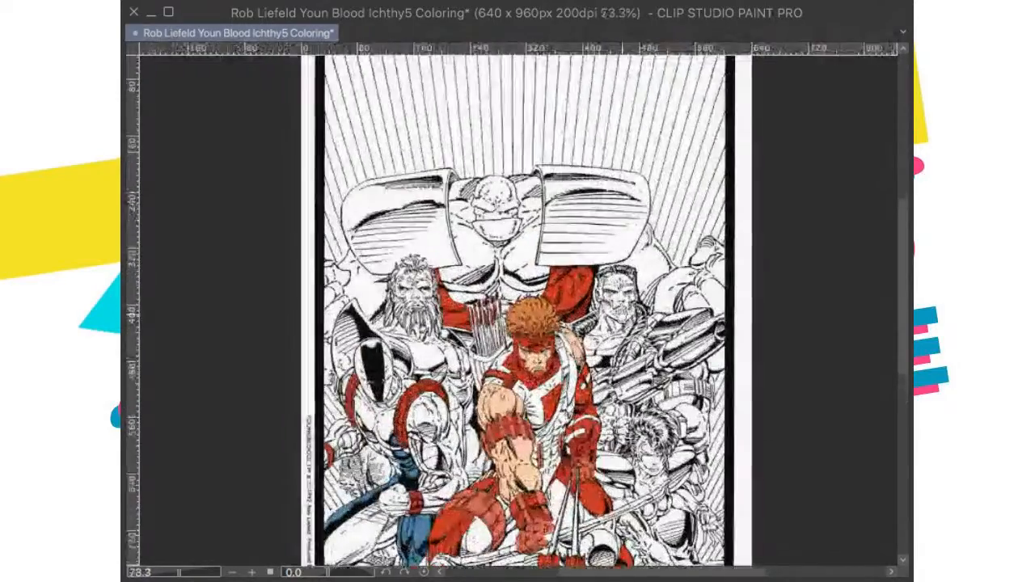
{"action": "scroll", "coordinate": [620, 321], "scroll_direction": "down", "scroll_amount": 1}
{"action": "scroll", "coordinate": [620, 321], "scroll_direction": "up", "scroll_amount": 2}
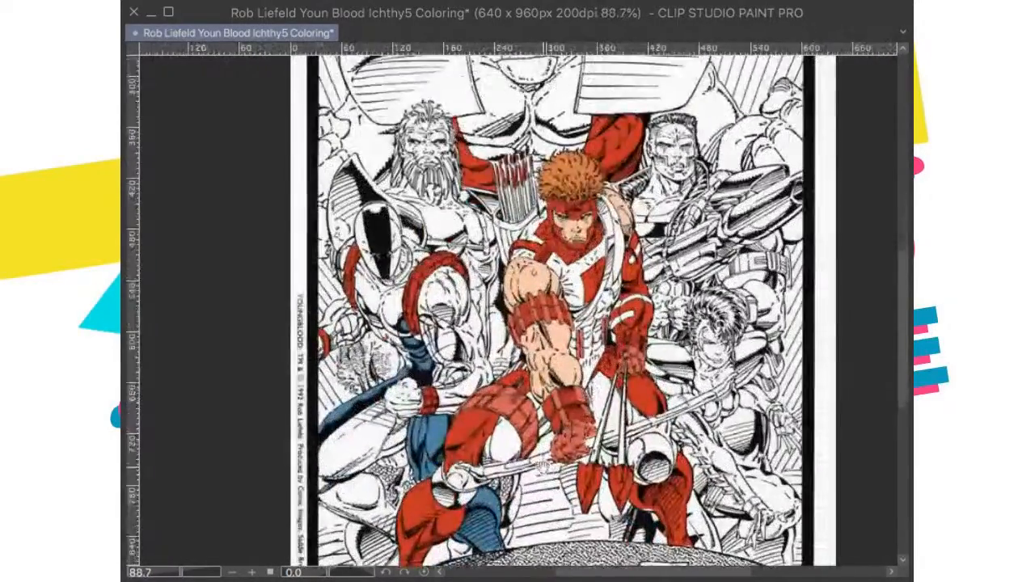
{"action": "scroll", "coordinate": [567, 307], "scroll_direction": "down", "scroll_amount": 3}
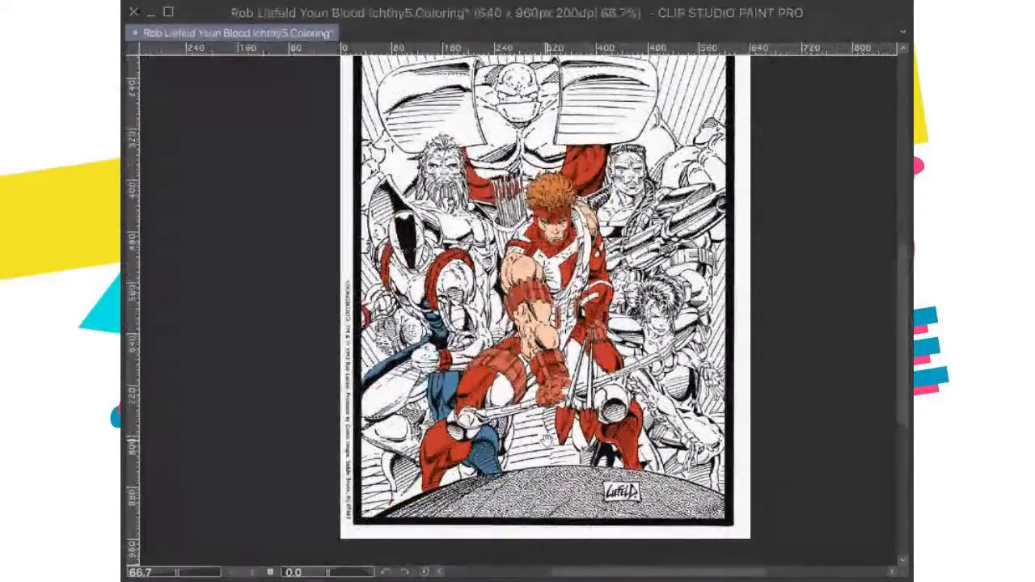
{"action": "scroll", "coordinate": [566, 308], "scroll_direction": "up", "scroll_amount": 1}
{"action": "scroll", "coordinate": [566, 308], "scroll_direction": "down", "scroll_amount": 2}
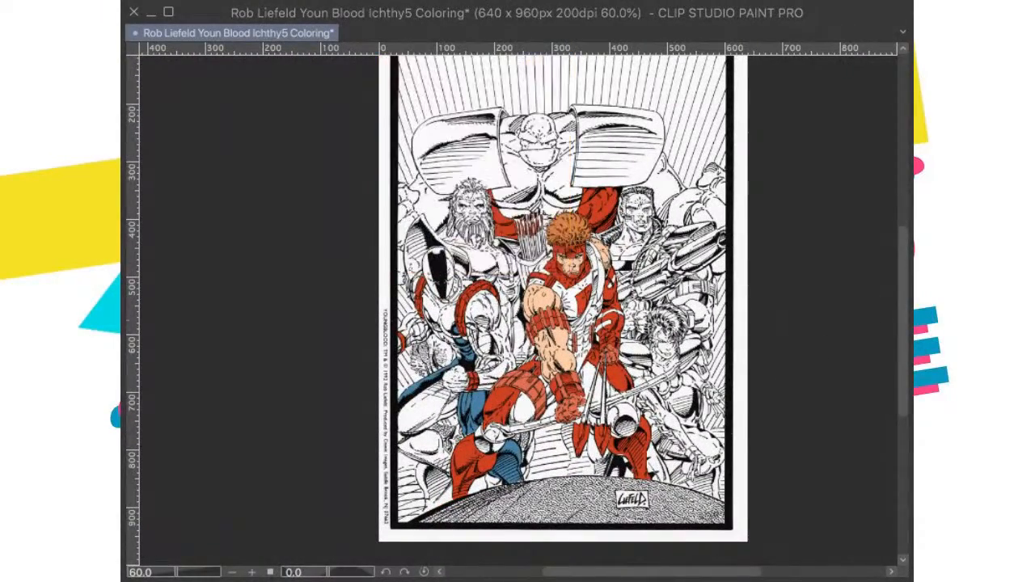
{"action": "scroll", "coordinate": [502, 405], "scroll_direction": "up", "scroll_amount": 1}
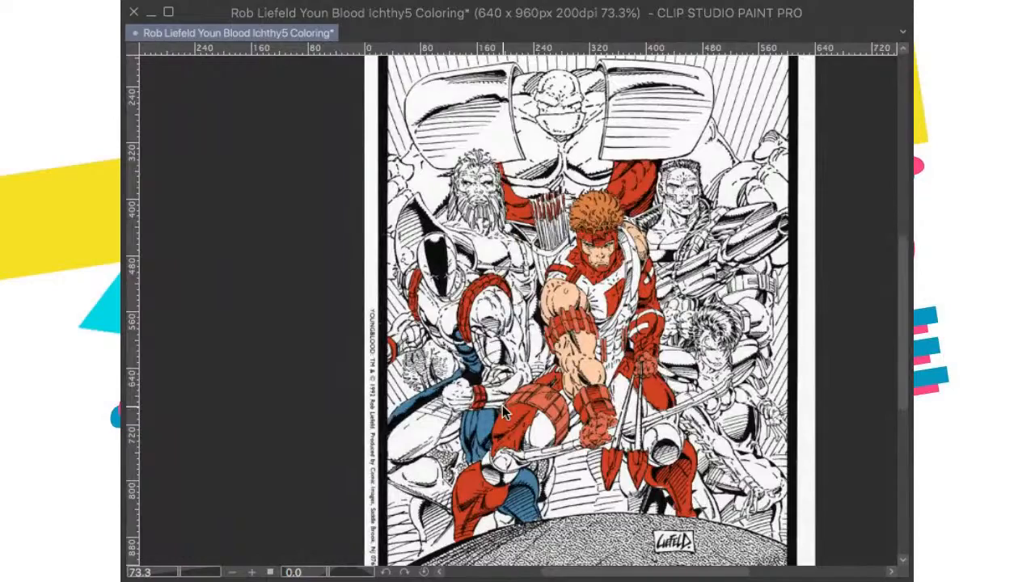
{"action": "scroll", "coordinate": [502, 405], "scroll_direction": "down", "scroll_amount": 2}
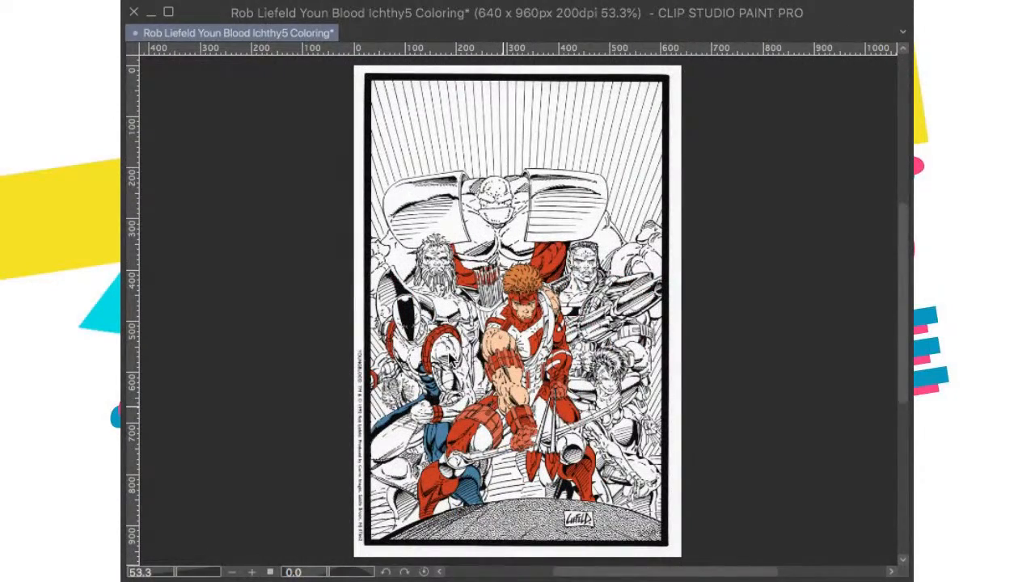
{"action": "scroll", "coordinate": [500, 396], "scroll_direction": "up", "scroll_amount": 1}
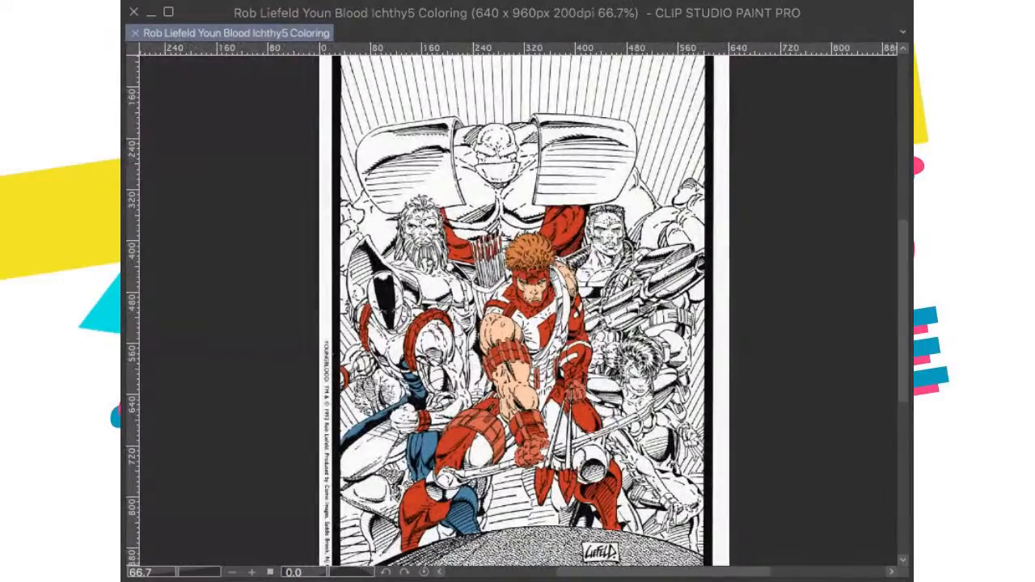
{"action": "key", "text": "ctrl+v"}
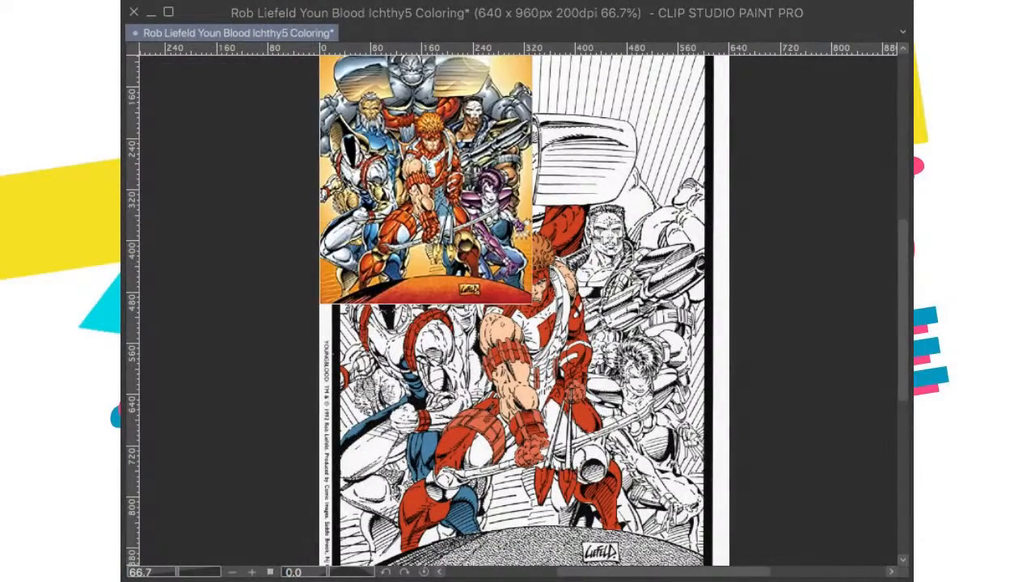
{"action": "key", "text": "ctrl+z"}
Step: Examine the bearded figure behind the masked one against the cover reference to find his suit colours
{"action": "left_click_drag", "start_coordinate": [492, 358], "coordinate": [501, 447]}
{"action": "scroll", "coordinate": [510, 417], "scroll_direction": "up", "scroll_amount": 1}
{"action": "scroll", "coordinate": [501, 448], "scroll_direction": "up", "scroll_amount": 1}
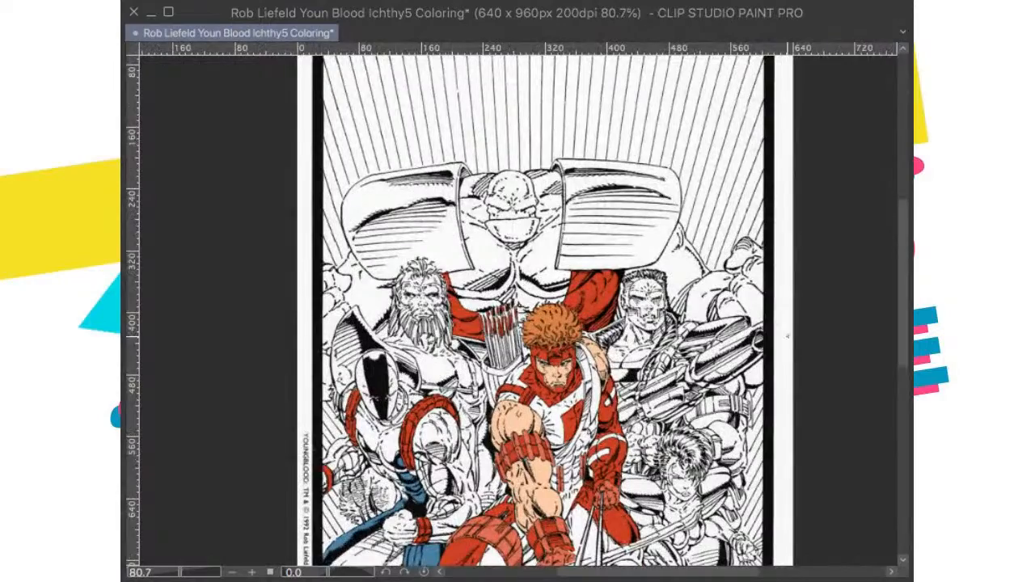
{"action": "scroll", "coordinate": [485, 340], "scroll_direction": "up", "scroll_amount": 2}
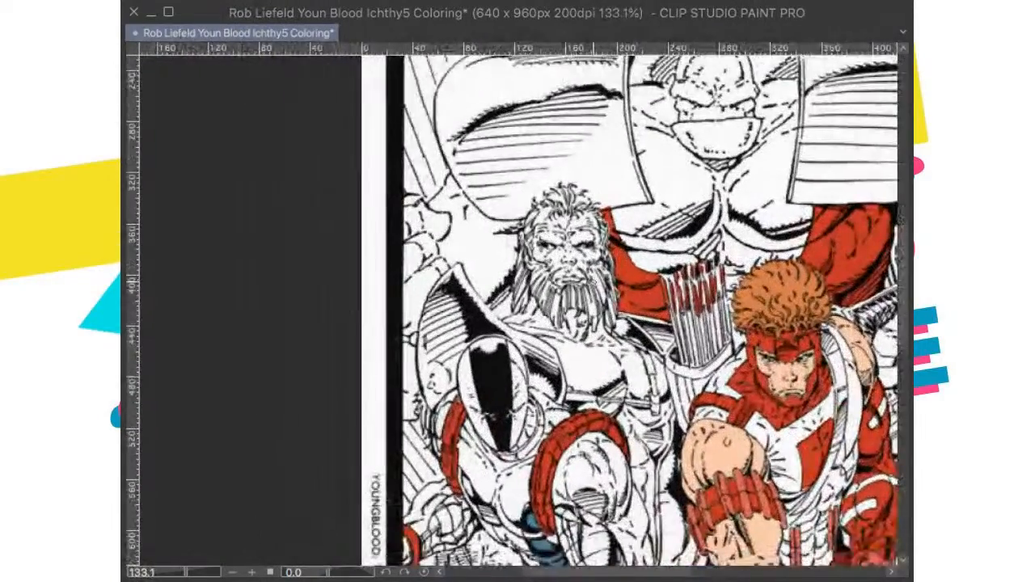
{"action": "scroll", "coordinate": [590, 251], "scroll_direction": "up", "scroll_amount": 1}
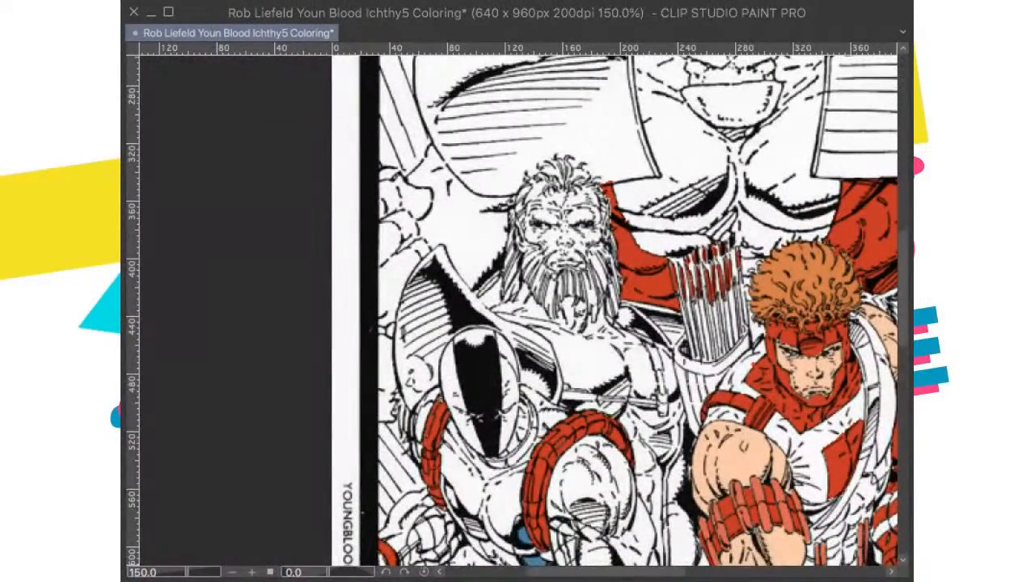
{"action": "left_click_drag", "start_coordinate": [610, 186], "coordinate": [604, 347]}
{"action": "scroll", "coordinate": [589, 323], "scroll_direction": "down", "scroll_amount": 5}
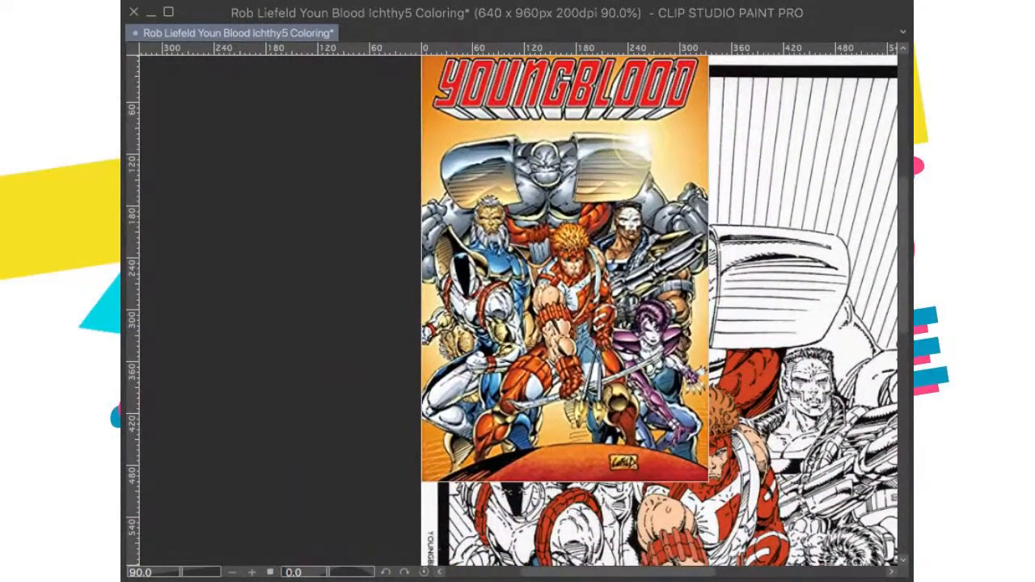
{"action": "scroll", "coordinate": [560, 395], "scroll_direction": "up", "scroll_amount": 3}
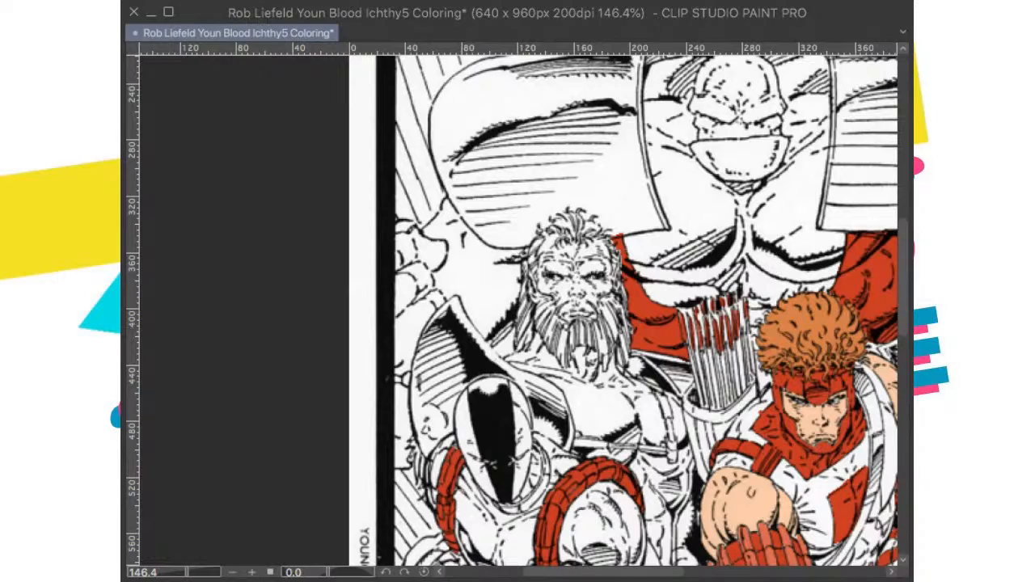
{"action": "scroll", "coordinate": [533, 457], "scroll_direction": "down", "scroll_amount": 2}
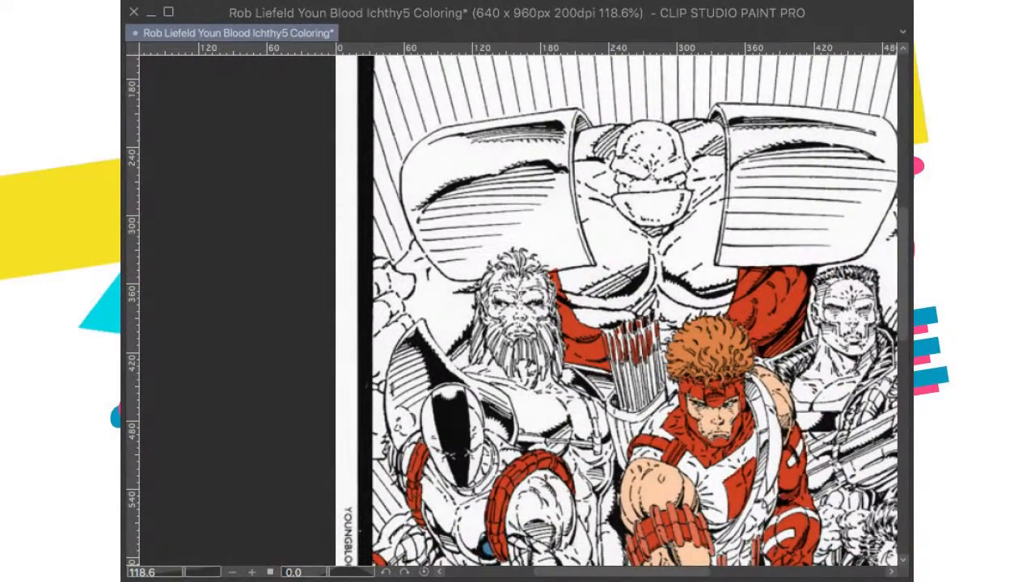
{"action": "scroll", "coordinate": [534, 457], "scroll_direction": "down", "scroll_amount": 2}
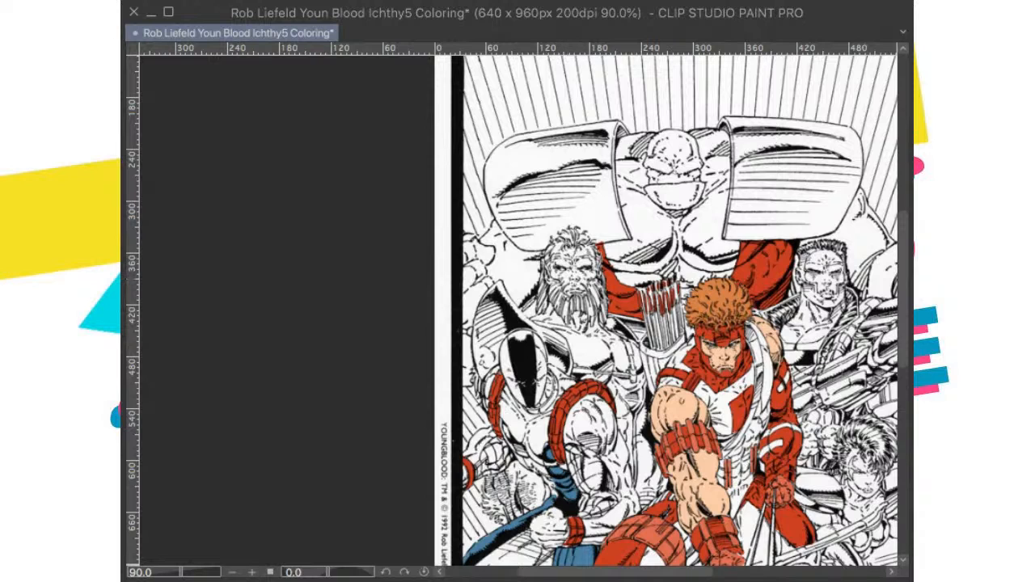
Step: Fill the bearded figure's suit with blue across the neck, chest, side and waist down to the archer's arm
{"action": "left_click", "coordinate": [608, 347]}
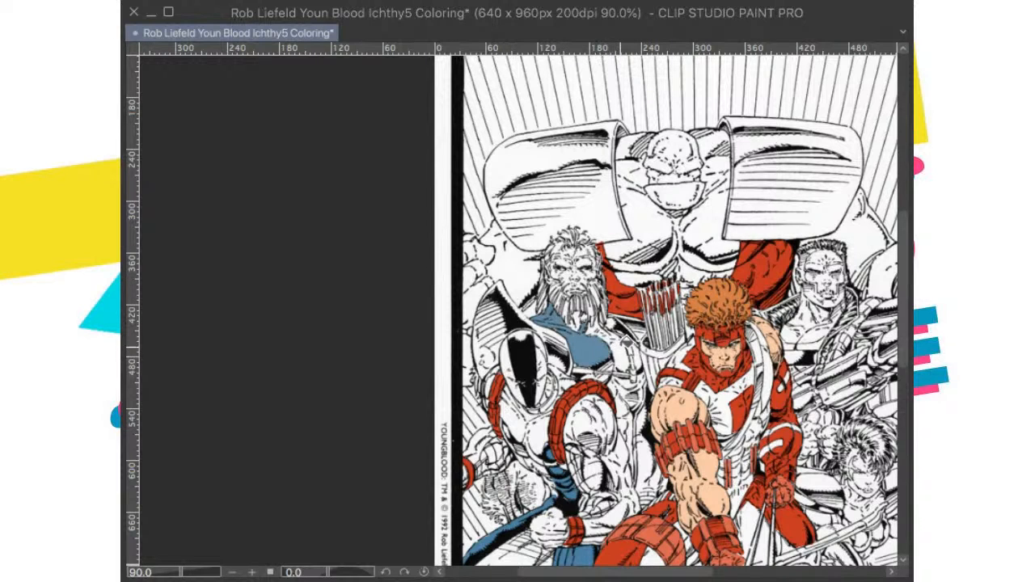
{"action": "left_click", "coordinate": [622, 360]}
{"action": "left_click", "coordinate": [579, 319]}
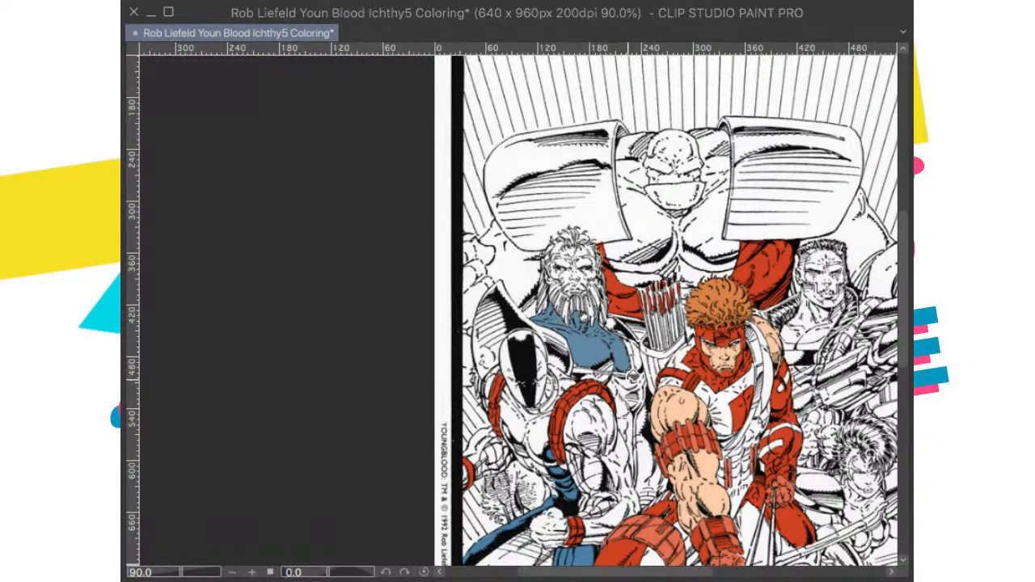
{"action": "left_click", "coordinate": [628, 384]}
{"action": "left_click", "coordinate": [624, 393]}
{"action": "left_click", "coordinate": [624, 423]}
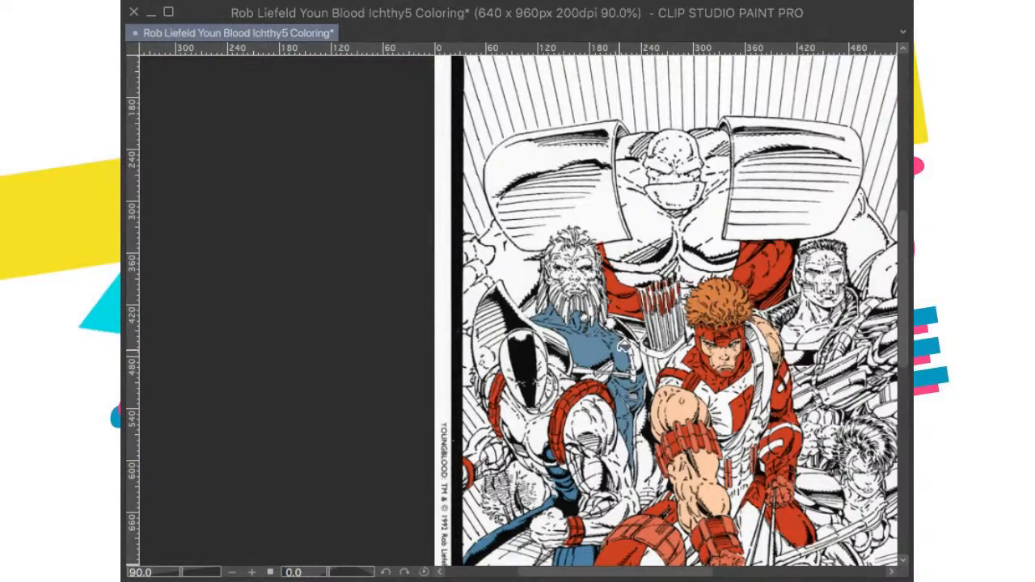
Step: Try to remove the blue from the central strand of the bearded figure's beard by selecting and clearing it
{"action": "scroll", "coordinate": [622, 340], "scroll_direction": "up", "scroll_amount": 2}
{"action": "scroll", "coordinate": [623, 336], "scroll_direction": "up", "scroll_amount": 4}
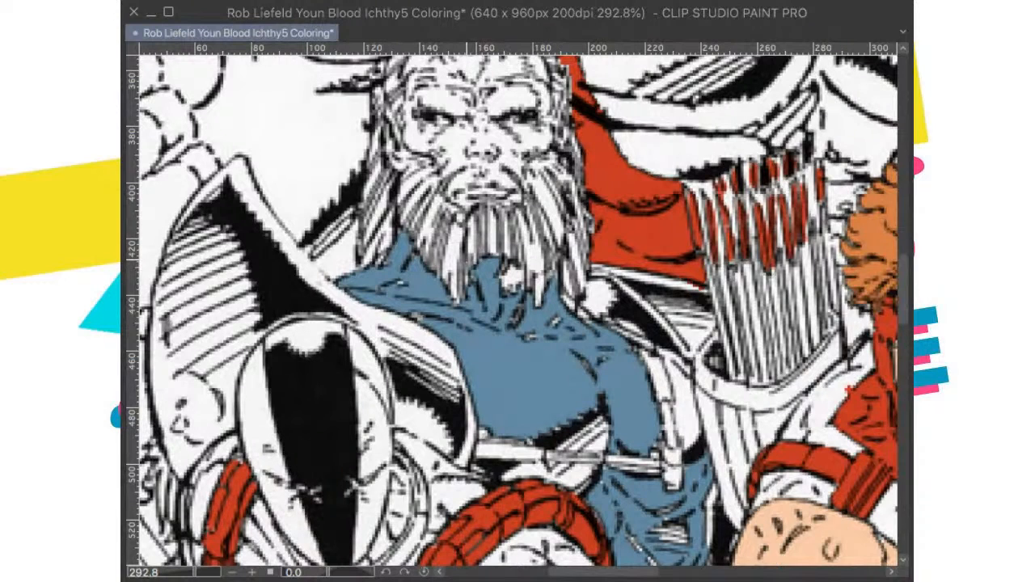
{"action": "left_click_drag", "start_coordinate": [469, 257], "coordinate": [470, 260]}
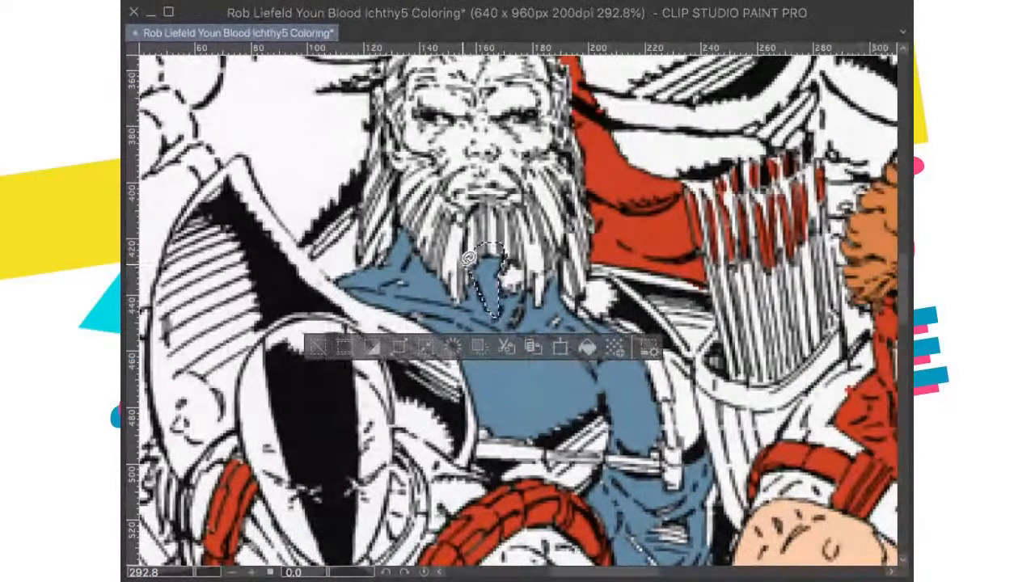
{"action": "key", "text": "Delete"}
{"action": "key", "text": "ctrl+d"}
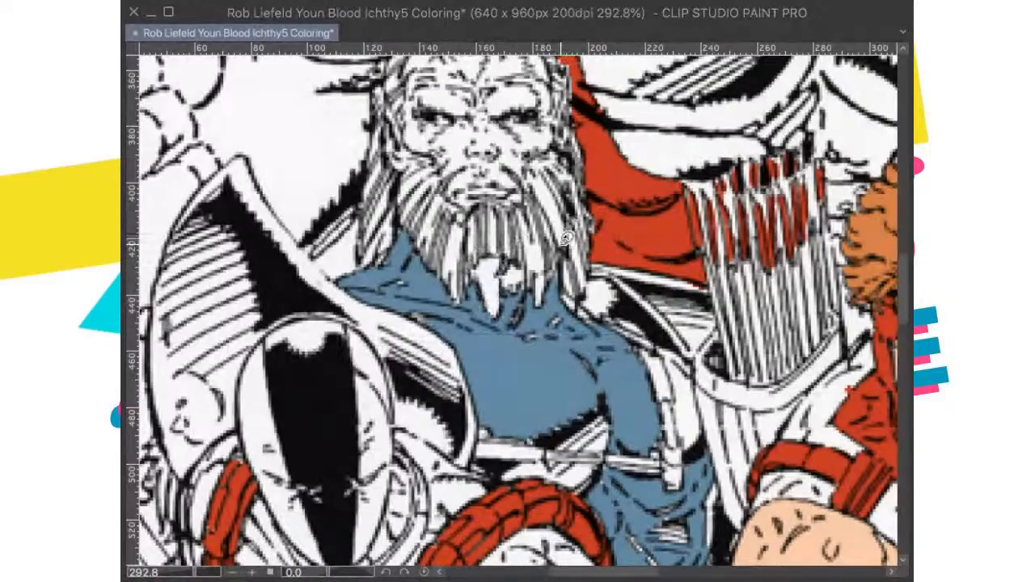
Step: Restore the blue in the central strand of the beard and clear the selection
{"action": "scroll", "coordinate": [566, 239], "scroll_direction": "down", "scroll_amount": 1}
{"action": "scroll", "coordinate": [558, 245], "scroll_direction": "down", "scroll_amount": 8}
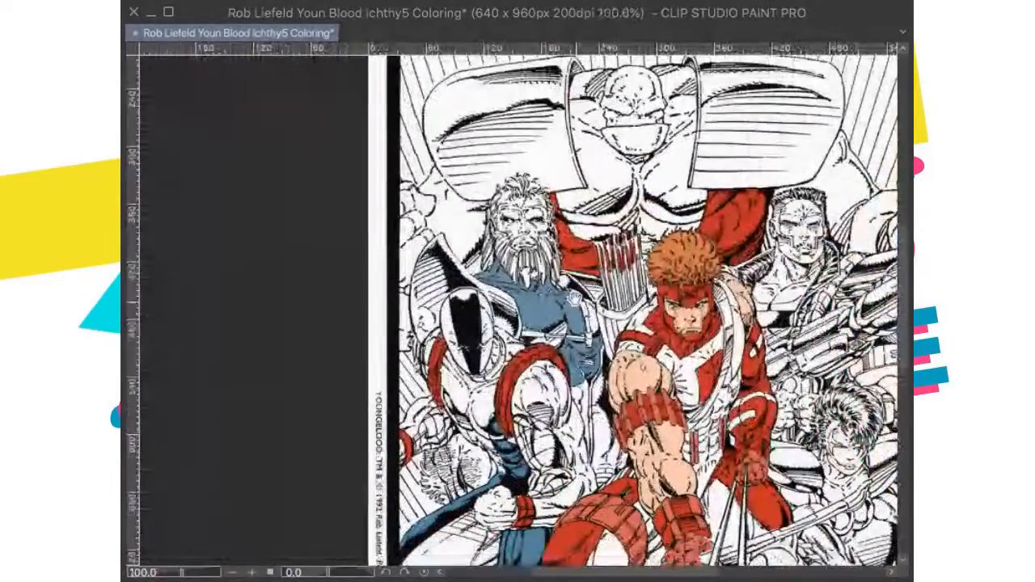
{"action": "scroll", "coordinate": [548, 283], "scroll_direction": "up", "scroll_amount": 7}
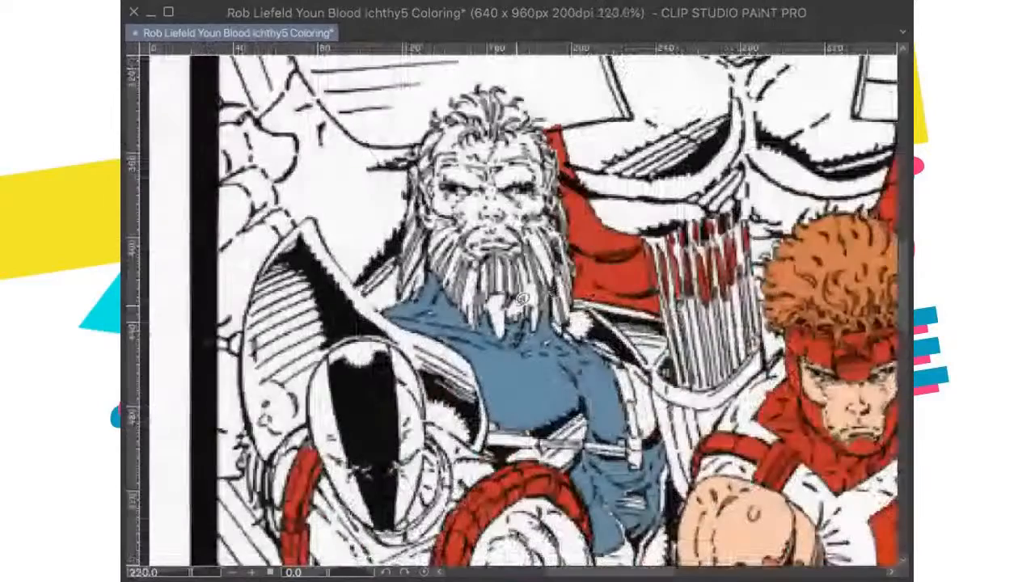
{"action": "left_click_drag", "start_coordinate": [505, 285], "coordinate": [503, 291]}
{"action": "key", "text": "super+d"}
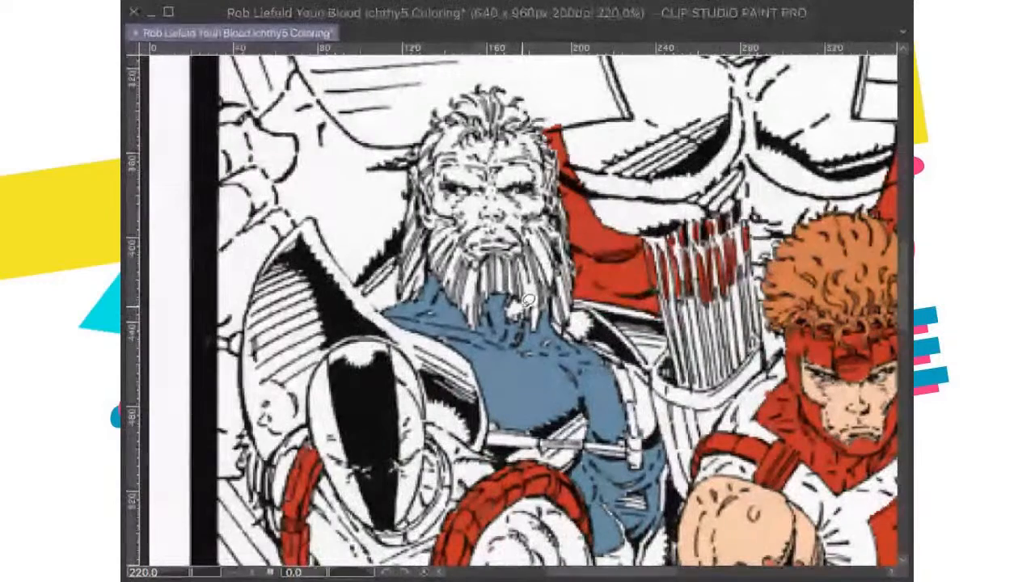
Step: Fill the remaining white gap between the strands of the bearded figure's beard with blue
{"action": "left_click", "coordinate": [517, 311]}
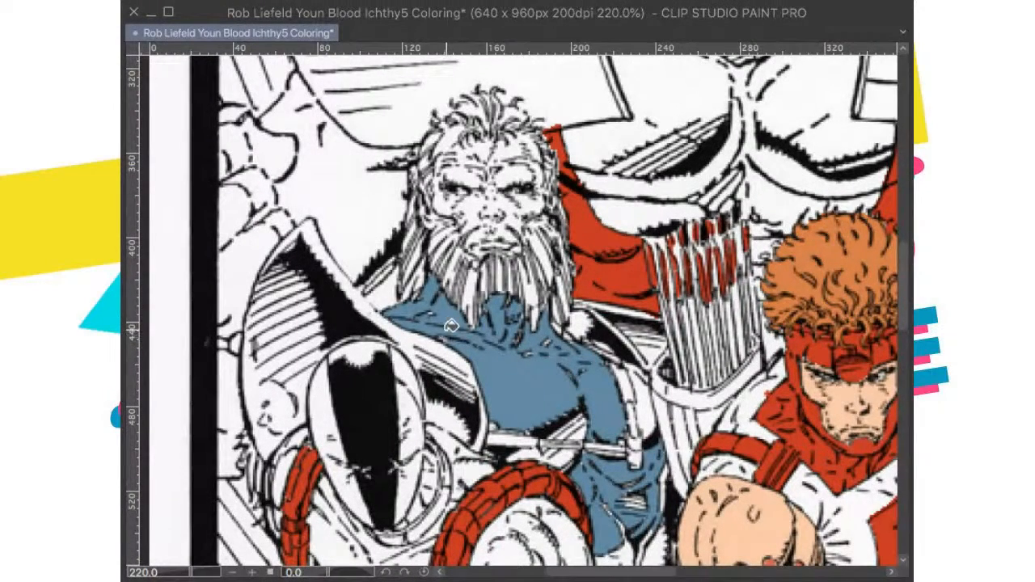
{"action": "left_click_drag", "start_coordinate": [526, 385], "coordinate": [571, 404]}
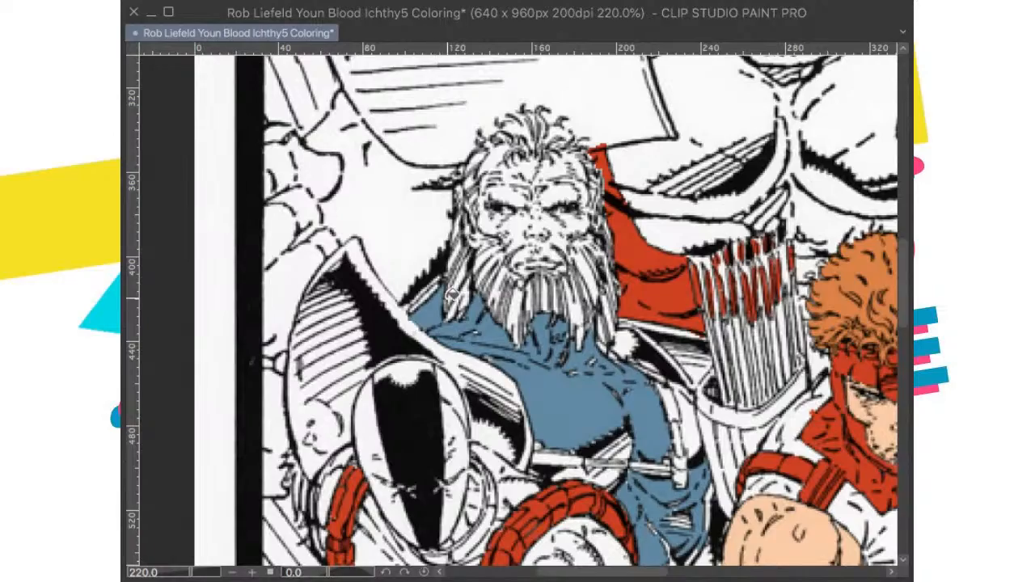
Step: Examine the whole drawing against the cover reference to find which areas still need blue
{"action": "scroll", "coordinate": [489, 343], "scroll_direction": "down", "scroll_amount": 1}
{"action": "scroll", "coordinate": [495, 333], "scroll_direction": "down", "scroll_amount": 3}
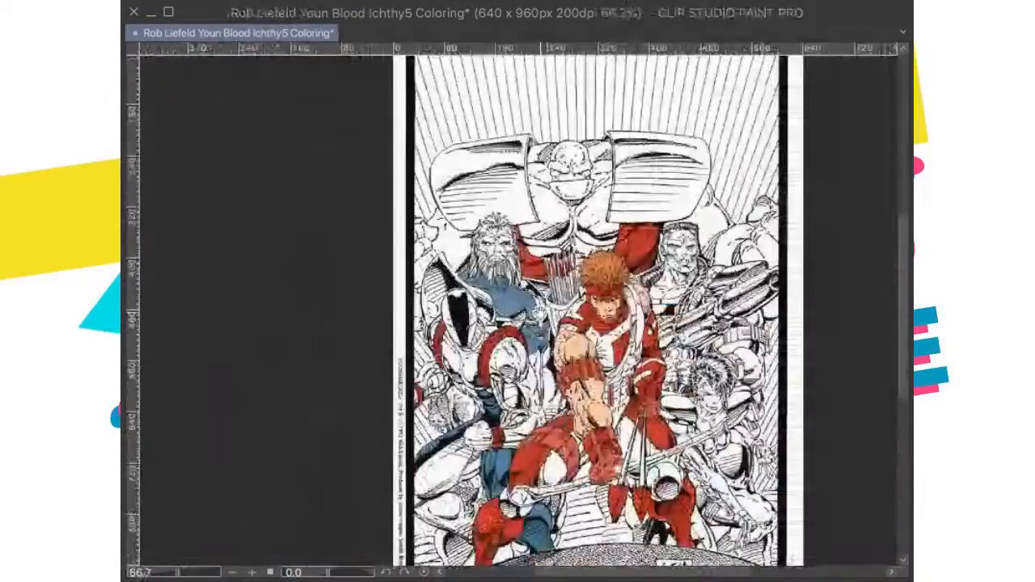
{"action": "scroll", "coordinate": [563, 369], "scroll_direction": "up", "scroll_amount": 3}
{"action": "scroll", "coordinate": [563, 368], "scroll_direction": "down", "scroll_amount": 5}
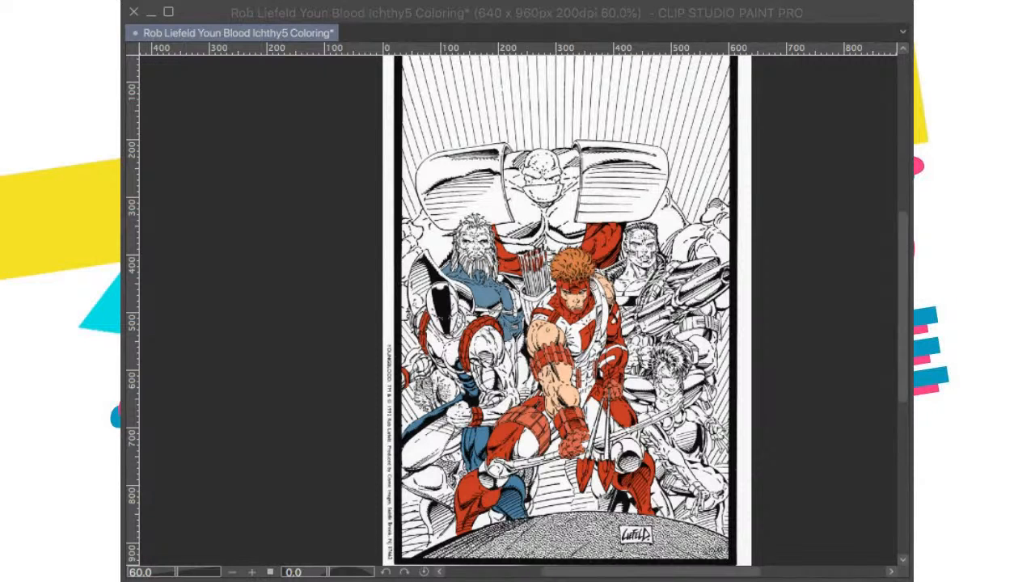
{"action": "scroll", "coordinate": [560, 381], "scroll_direction": "up", "scroll_amount": 5}
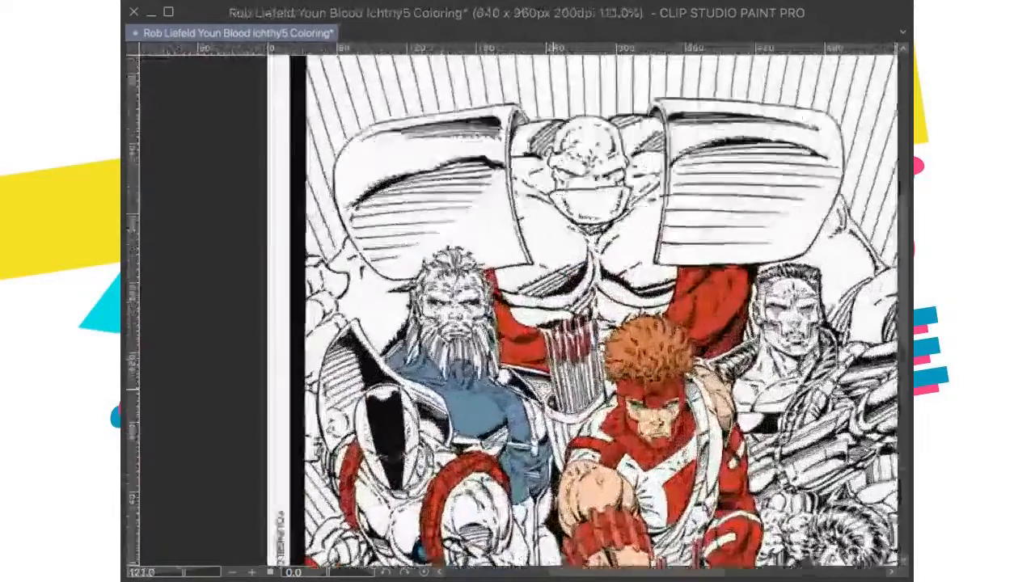
{"action": "scroll", "coordinate": [560, 380], "scroll_direction": "up", "scroll_amount": 5}
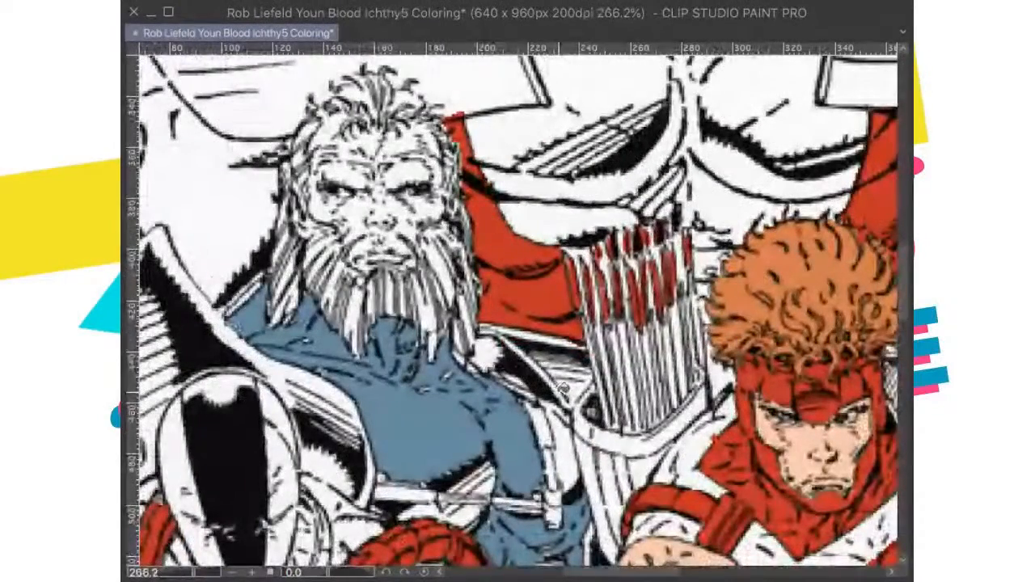
{"action": "scroll", "coordinate": [564, 387], "scroll_direction": "down", "scroll_amount": 2}
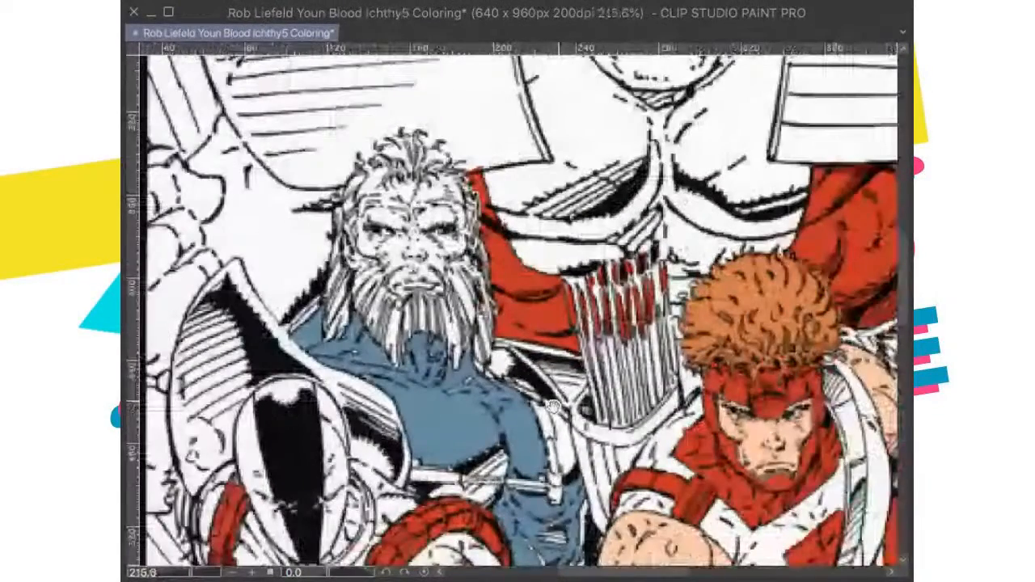
{"action": "scroll", "coordinate": [553, 406], "scroll_direction": "down", "scroll_amount": 8}
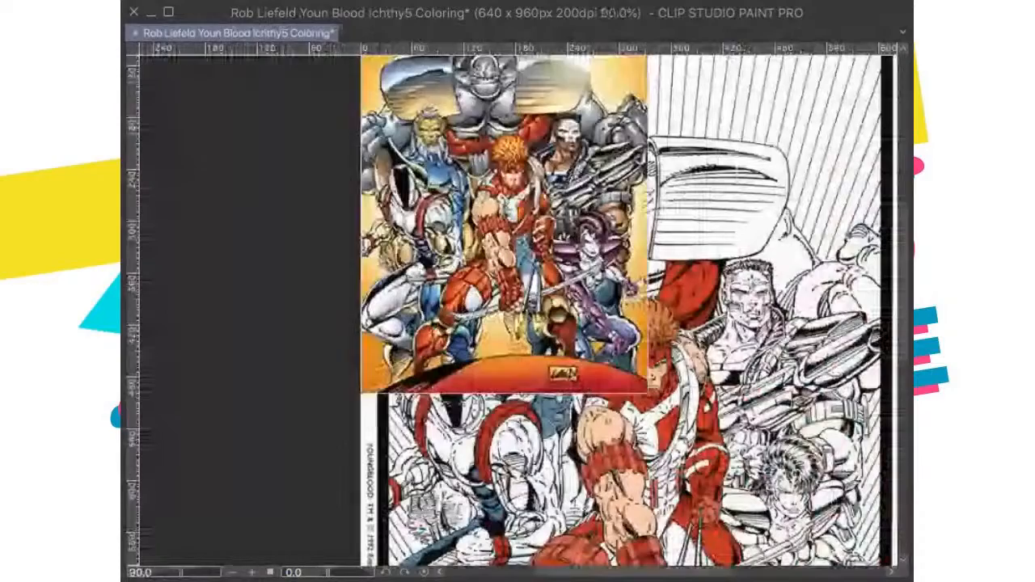
{"action": "scroll", "coordinate": [705, 465], "scroll_direction": "up", "scroll_amount": 3}
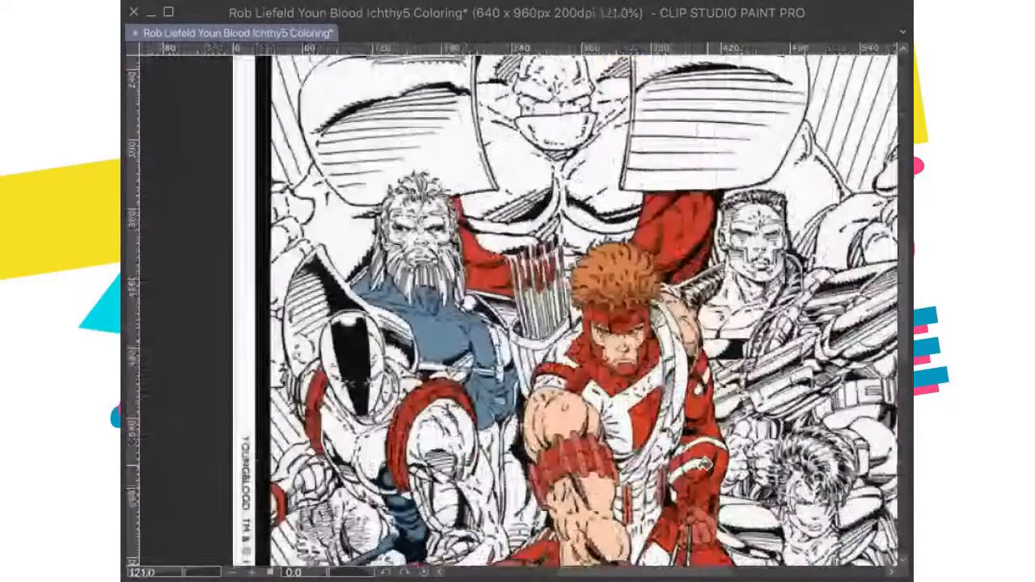
{"action": "scroll", "coordinate": [705, 465], "scroll_direction": "up", "scroll_amount": 2}
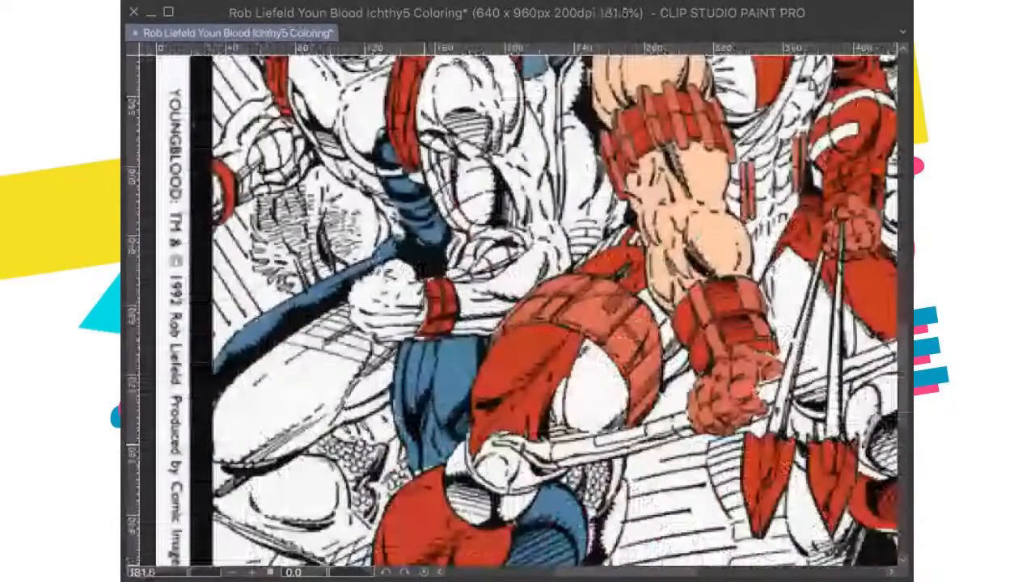
{"action": "scroll", "coordinate": [547, 297], "scroll_direction": "down", "scroll_amount": 6}
{"action": "scroll", "coordinate": [547, 297], "scroll_direction": "up", "scroll_amount": 1}
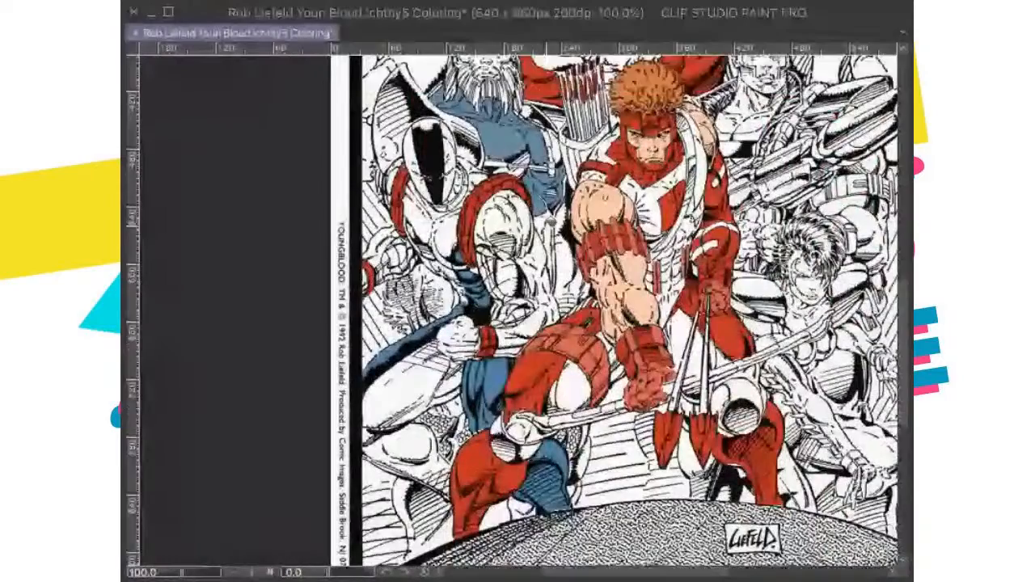
Step: Fill the area between the masked figure's bent leg and the archer's red knee with blue
{"action": "left_click_drag", "start_coordinate": [461, 480], "coordinate": [472, 445]}
{"action": "scroll", "coordinate": [472, 445], "scroll_direction": "up", "scroll_amount": 3}
{"action": "scroll", "coordinate": [474, 443], "scroll_direction": "down", "scroll_amount": 1}
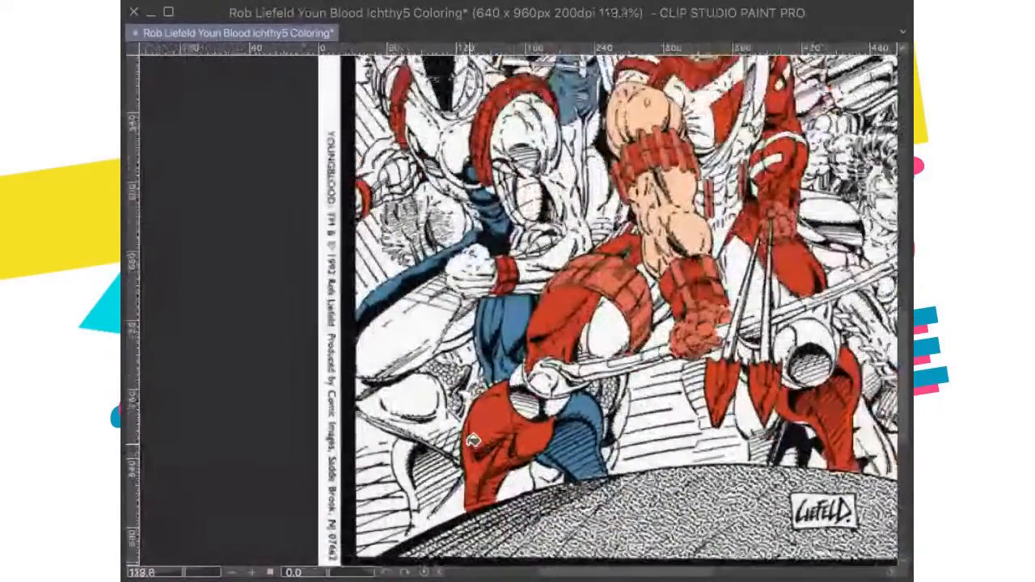
{"action": "left_click_drag", "start_coordinate": [475, 398], "coordinate": [477, 435]}
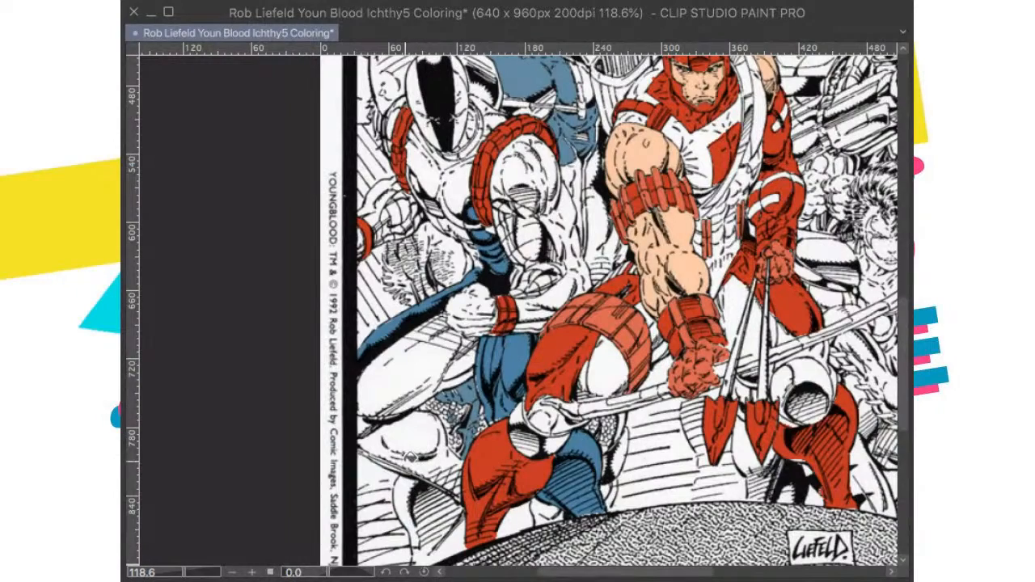
Step: Fill the lower leg beneath the masked figure's knee with blue, including the hatched section down to the ground
{"action": "scroll", "coordinate": [413, 460], "scroll_direction": "up", "scroll_amount": 3}
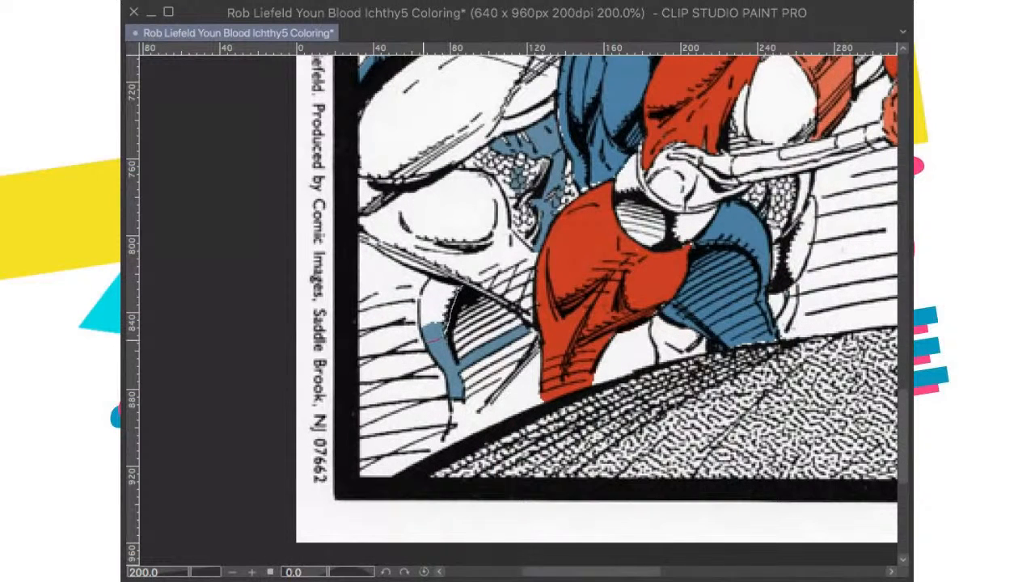
{"action": "left_click_drag", "start_coordinate": [420, 286], "coordinate": [420, 296]}
{"action": "left_click", "coordinate": [563, 373]}
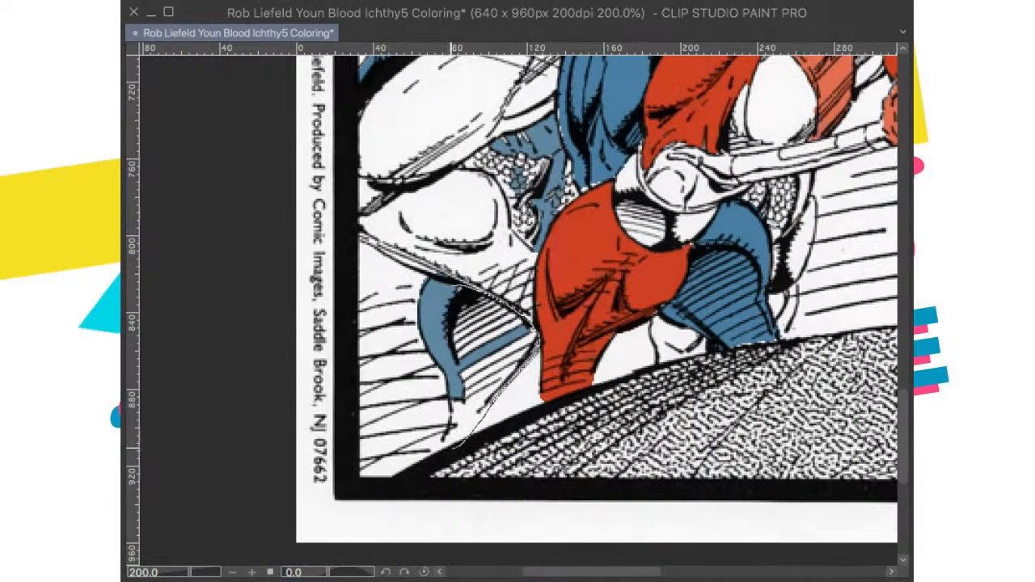
{"action": "left_click_drag", "start_coordinate": [455, 446], "coordinate": [441, 356]}
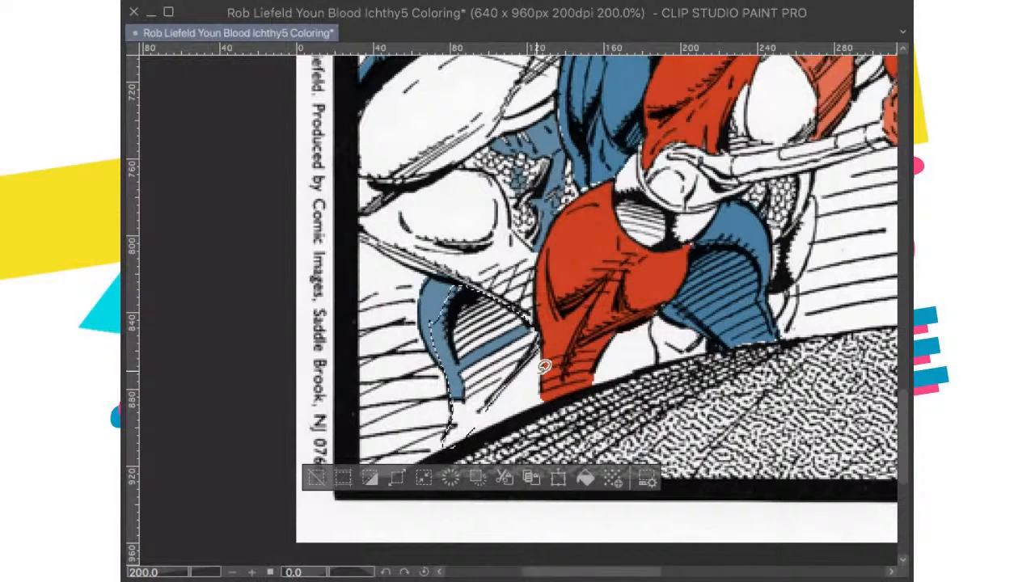
{"action": "left_click", "coordinate": [585, 478]}
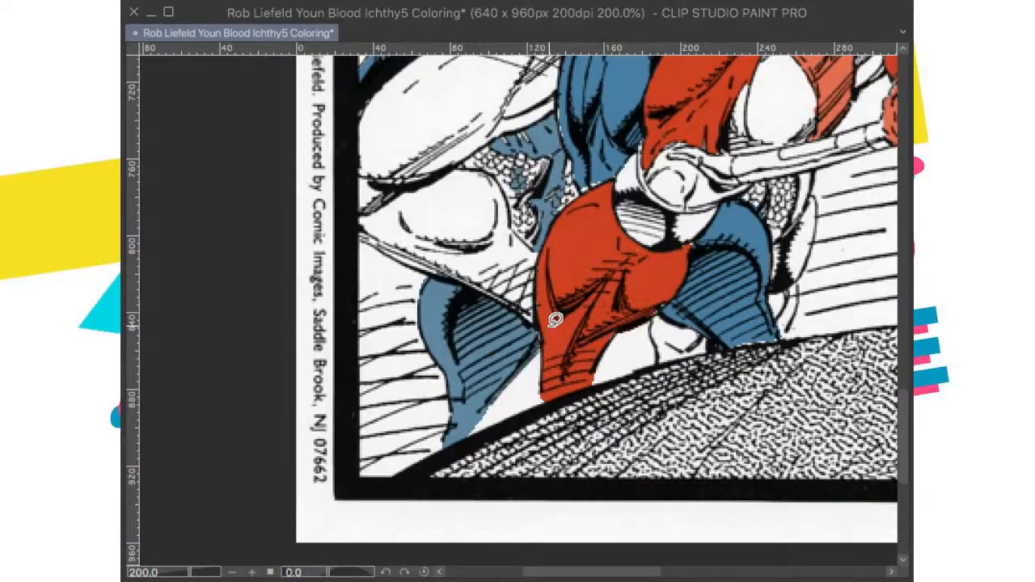
Step: Outline the bearded figure's chest from the collar to the belt and fill its small white gaps with blue
{"action": "scroll", "coordinate": [563, 364], "scroll_direction": "down", "scroll_amount": 4}
{"action": "scroll", "coordinate": [562, 331], "scroll_direction": "up", "scroll_amount": 10}
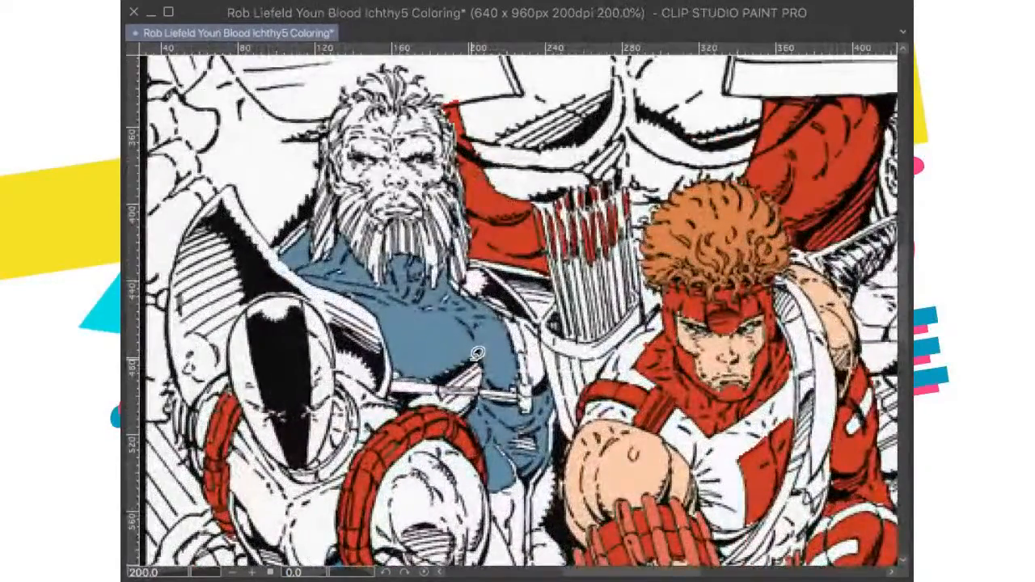
{"action": "left_click_drag", "start_coordinate": [409, 318], "coordinate": [424, 277]}
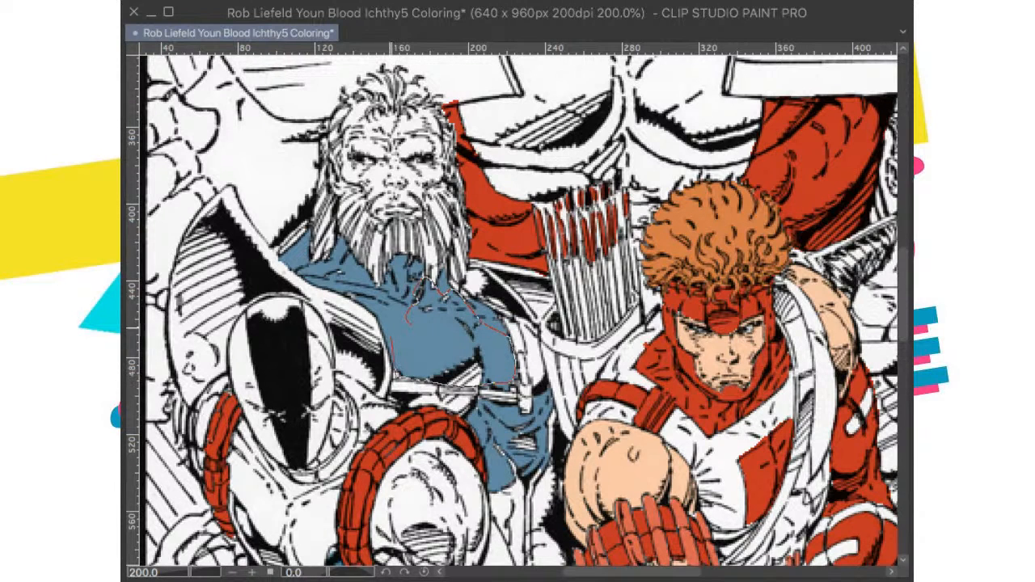
{"action": "left_click_drag", "start_coordinate": [508, 383], "coordinate": [510, 382]}
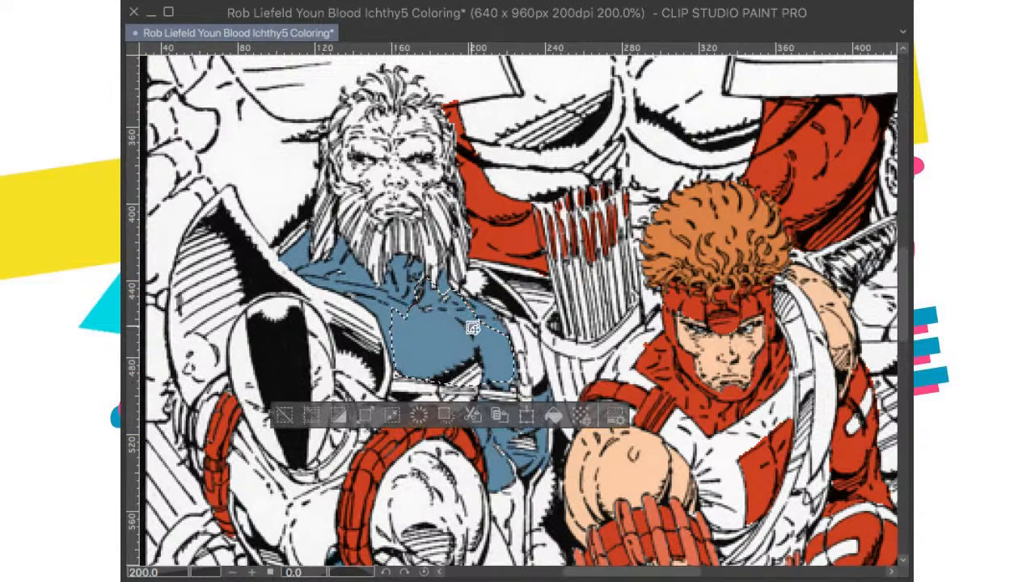
{"action": "left_click", "coordinate": [554, 415]}
{"action": "left_click", "coordinate": [571, 338]}
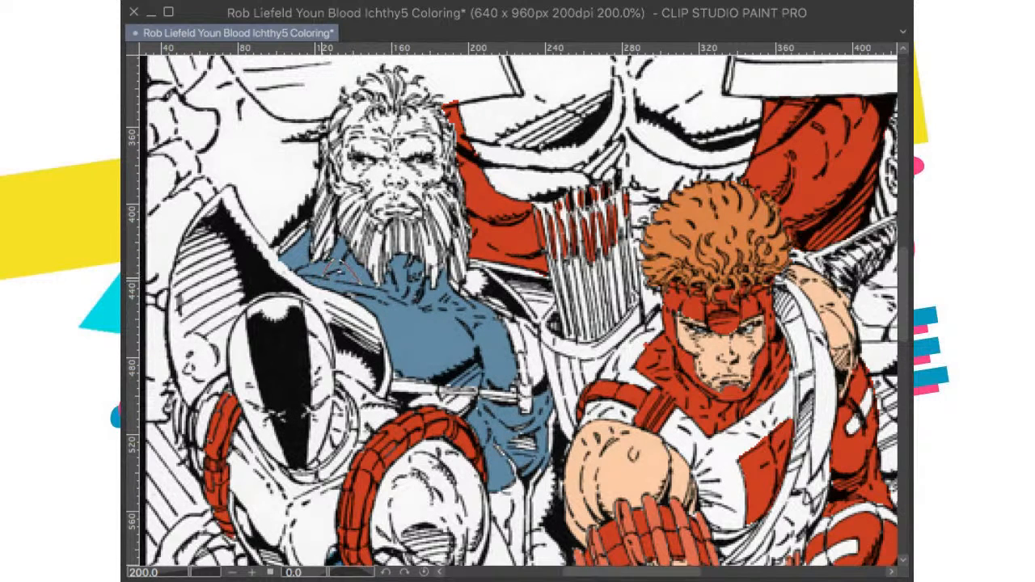
Step: Outline the bearded figure's shoulder beside the masked figure's collar and fill its white specks with blue
{"action": "left_click_drag", "start_coordinate": [335, 269], "coordinate": [394, 334]}
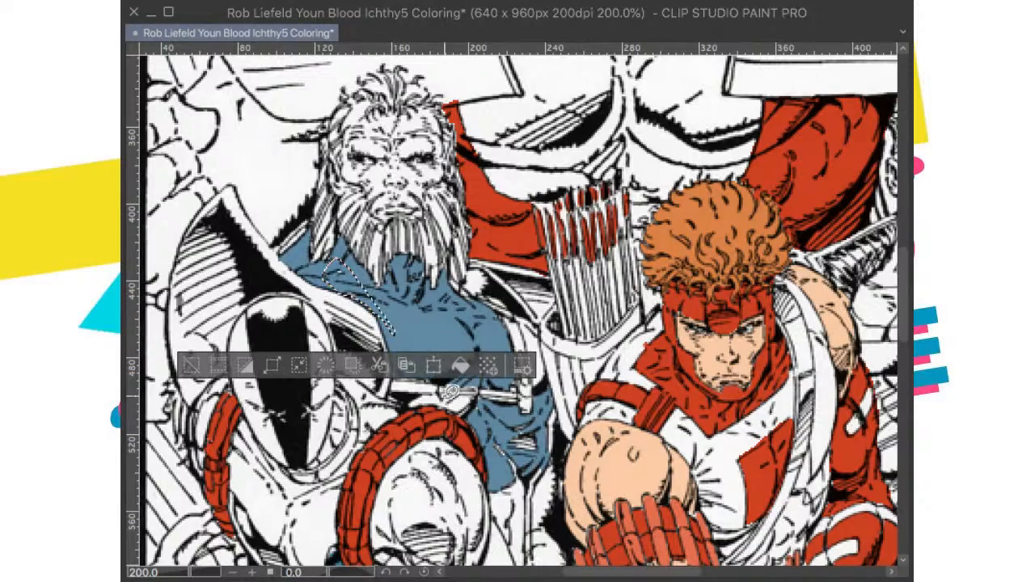
{"action": "left_click", "coordinate": [461, 327]}
{"action": "scroll", "coordinate": [461, 327], "scroll_direction": "up", "scroll_amount": 3}
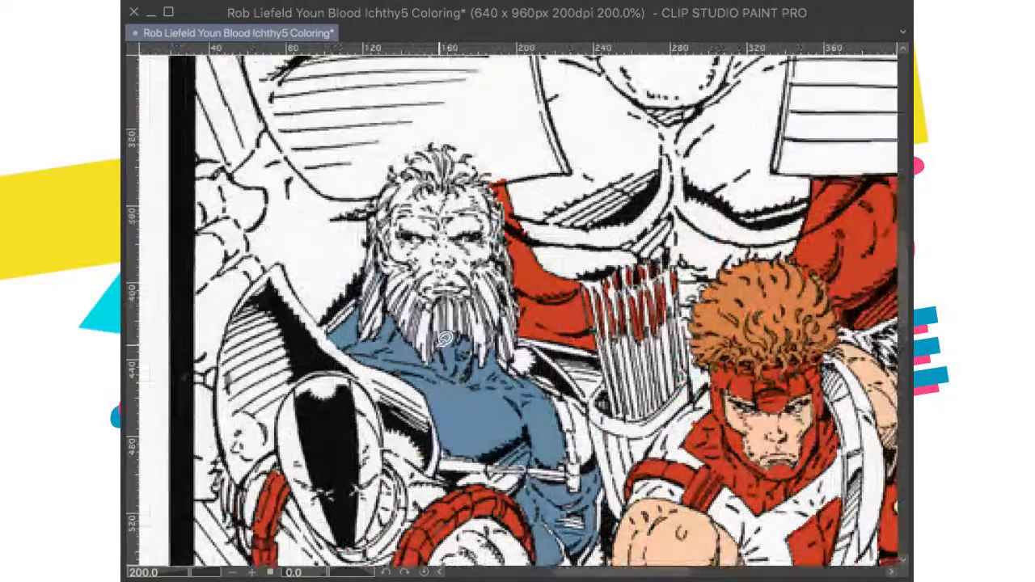
Step: Fill the bearded figure's side beyond the vertical chest strap, next to the quiver, with blue
{"action": "scroll", "coordinate": [461, 327], "scroll_direction": "down", "scroll_amount": 3}
{"action": "scroll", "coordinate": [579, 412], "scroll_direction": "up", "scroll_amount": 6}
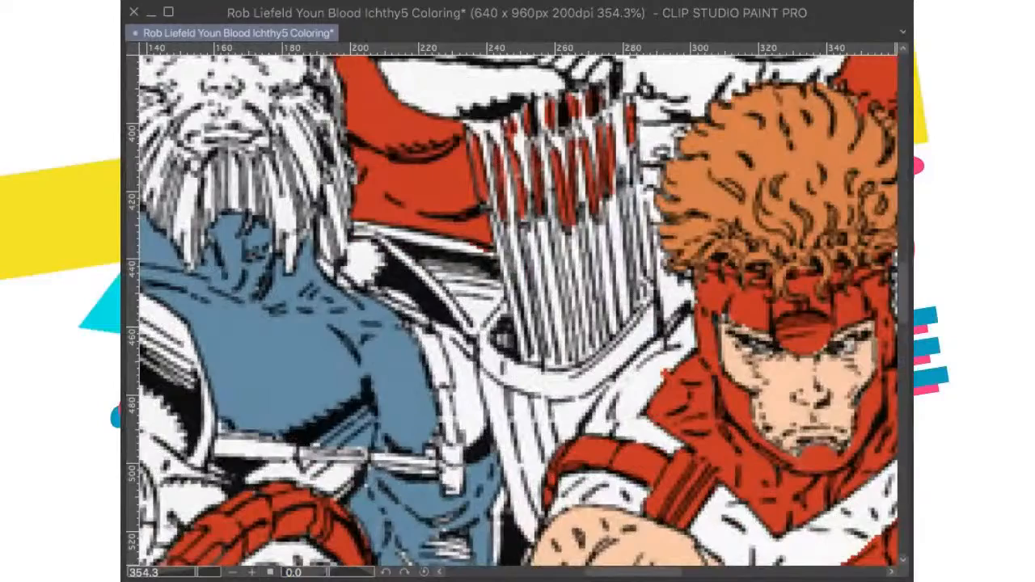
{"action": "left_click", "coordinate": [466, 389]}
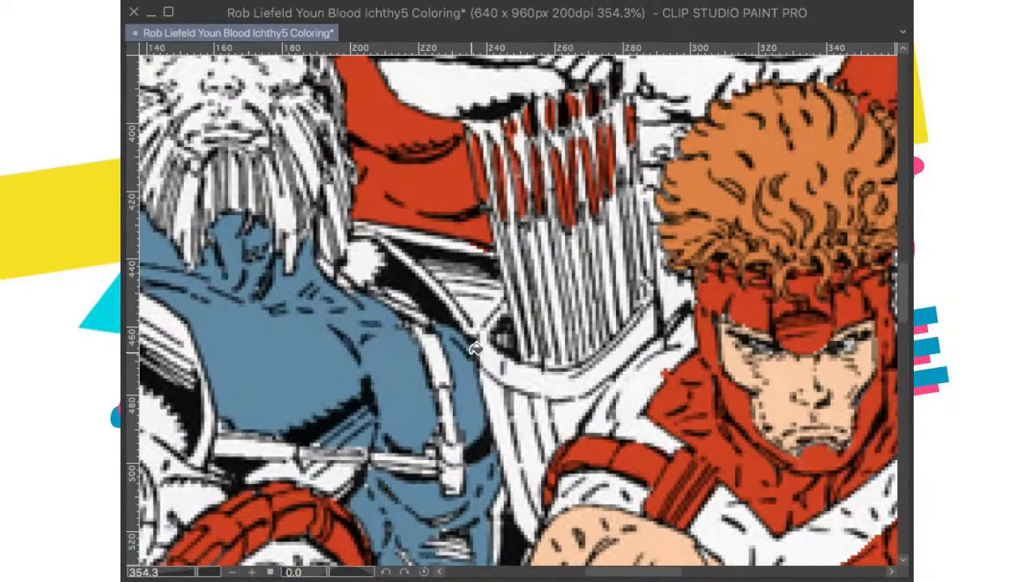
Step: Outline the bearded figure's waist and thigh beside the archer's arm and fill them with blue
{"action": "scroll", "coordinate": [476, 347], "scroll_direction": "down", "scroll_amount": 2}
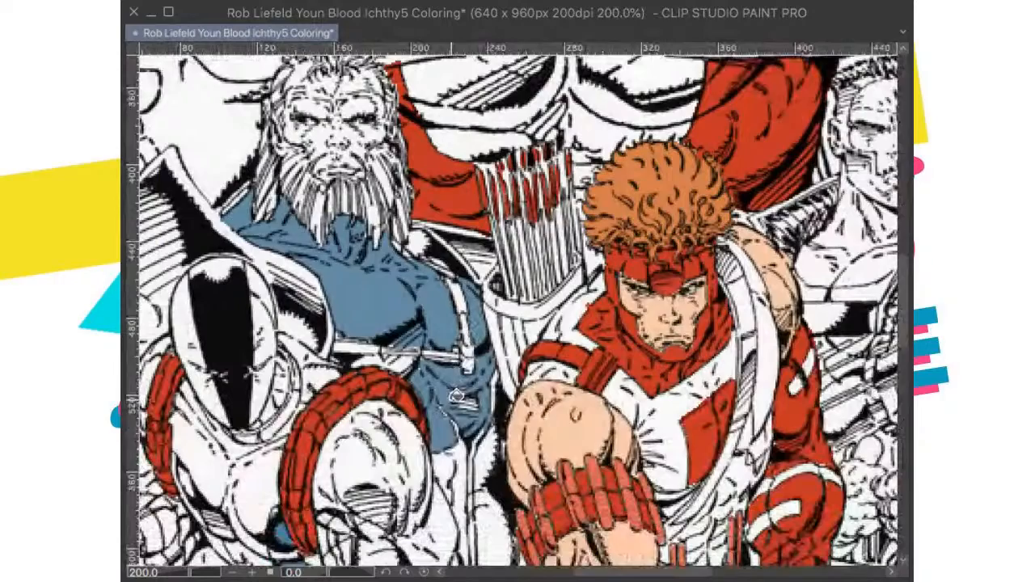
{"action": "scroll", "coordinate": [457, 397], "scroll_direction": "up", "scroll_amount": 1}
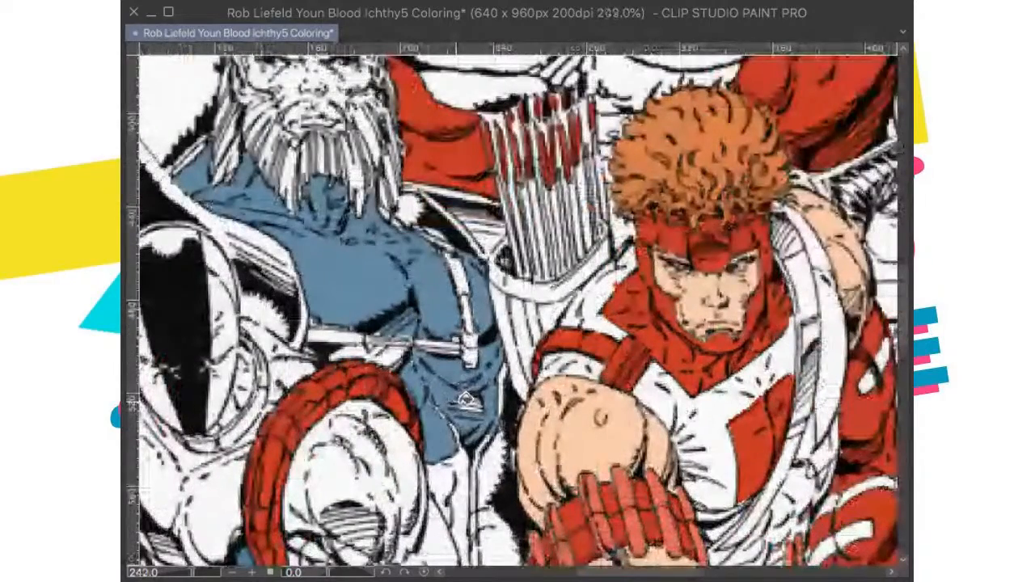
{"action": "scroll", "coordinate": [466, 400], "scroll_direction": "down", "scroll_amount": 1}
{"action": "scroll", "coordinate": [456, 308], "scroll_direction": "down", "scroll_amount": 1}
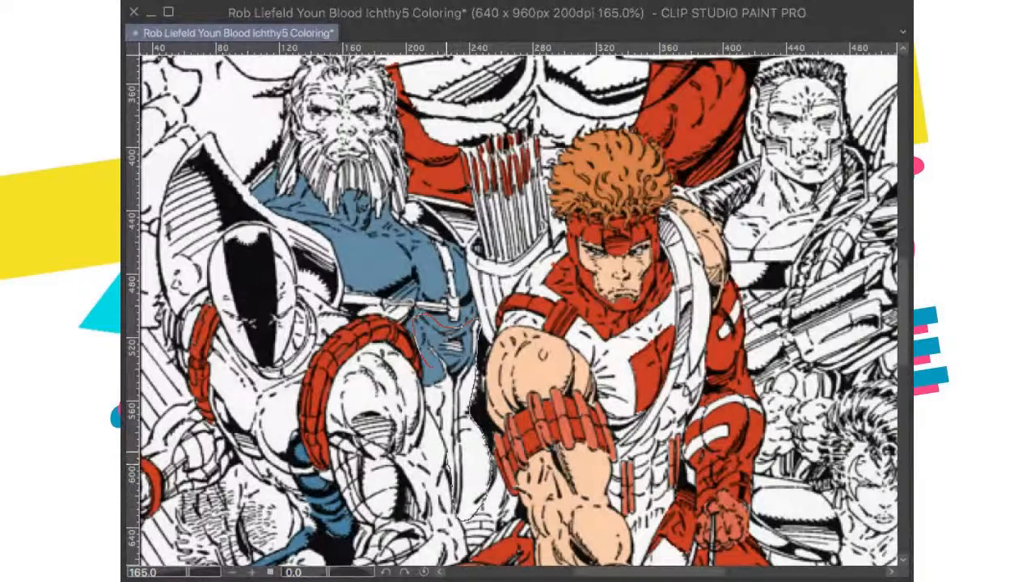
{"action": "left_click_drag", "start_coordinate": [444, 374], "coordinate": [445, 378]}
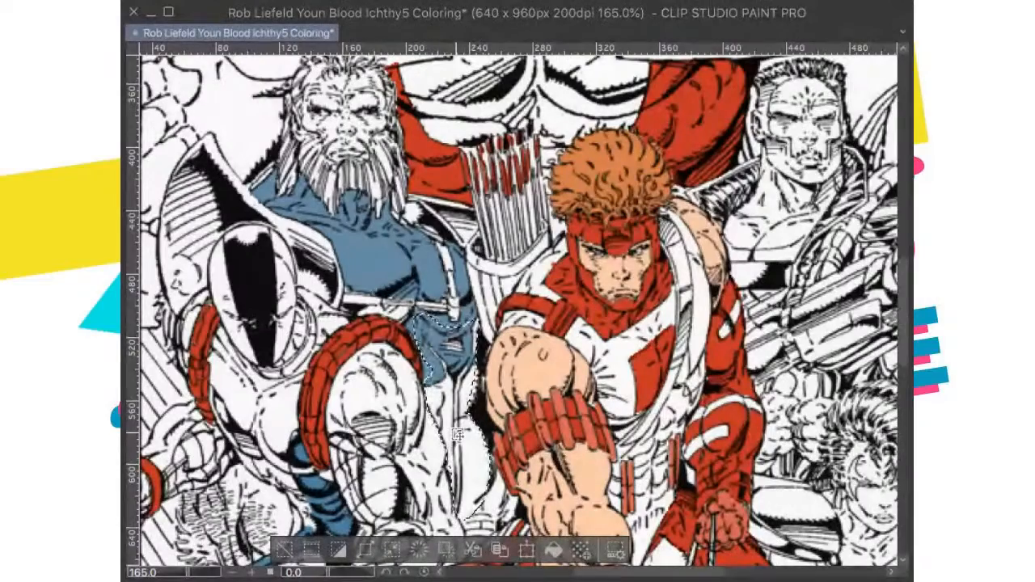
{"action": "scroll", "coordinate": [455, 486], "scroll_direction": "up", "scroll_amount": 2}
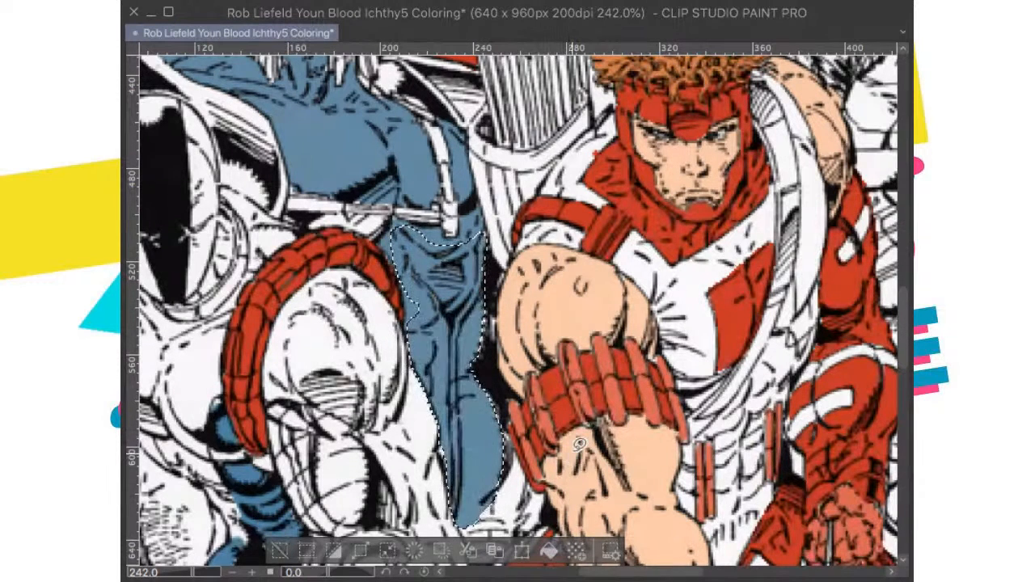
Step: Rotate the canvas to -90 degrees, fill the area between the bearded figure's belt and the red shoulder band with blue, and deselect
{"action": "scroll", "coordinate": [582, 303], "scroll_direction": "down", "scroll_amount": 2}
{"action": "scroll", "coordinate": [572, 302], "scroll_direction": "down", "scroll_amount": 2}
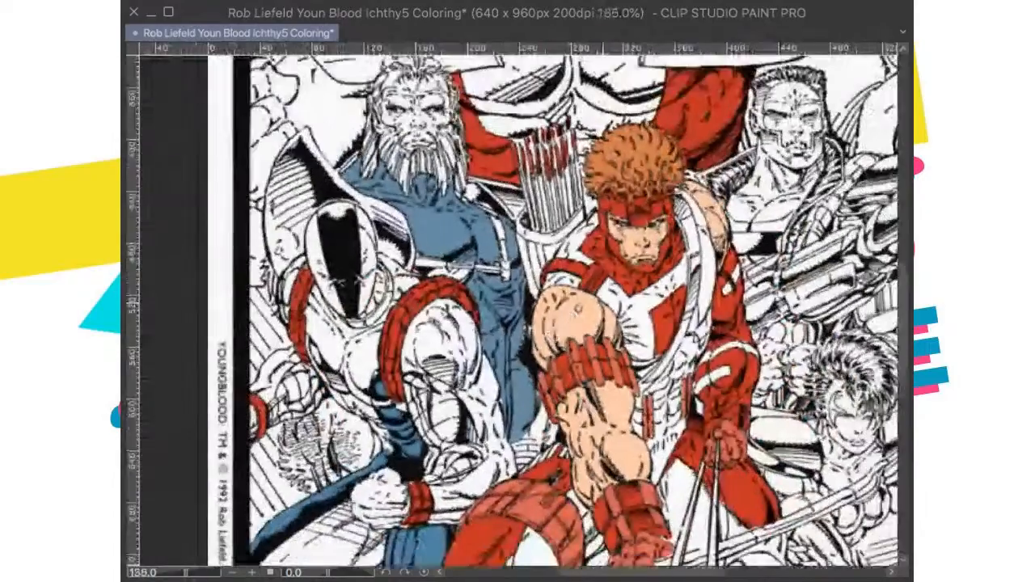
{"action": "scroll", "coordinate": [323, 145], "scroll_direction": "up", "scroll_amount": 5}
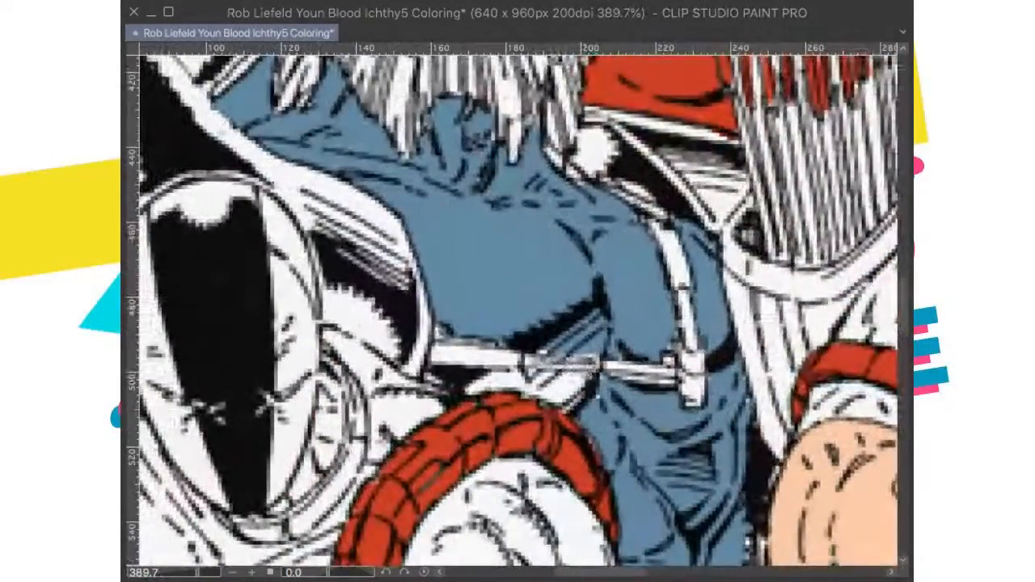
{"action": "key", "text": "minus"}
{"action": "key", "text": "minus"}
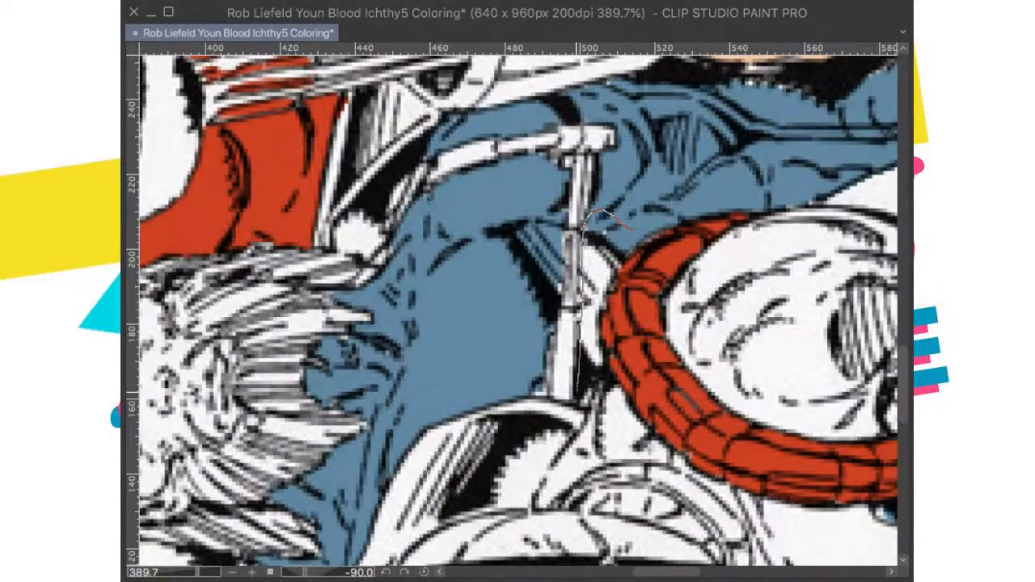
{"action": "left_click_drag", "start_coordinate": [607, 381], "coordinate": [629, 230]}
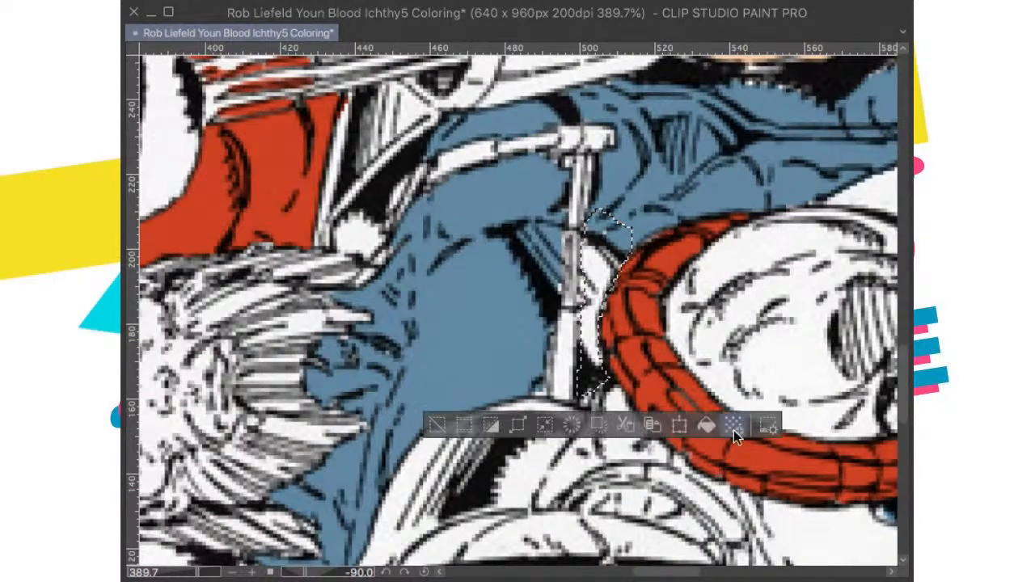
{"action": "key", "text": "ctrl+d"}
{"action": "scroll", "coordinate": [752, 216], "scroll_direction": "down", "scroll_amount": 5}
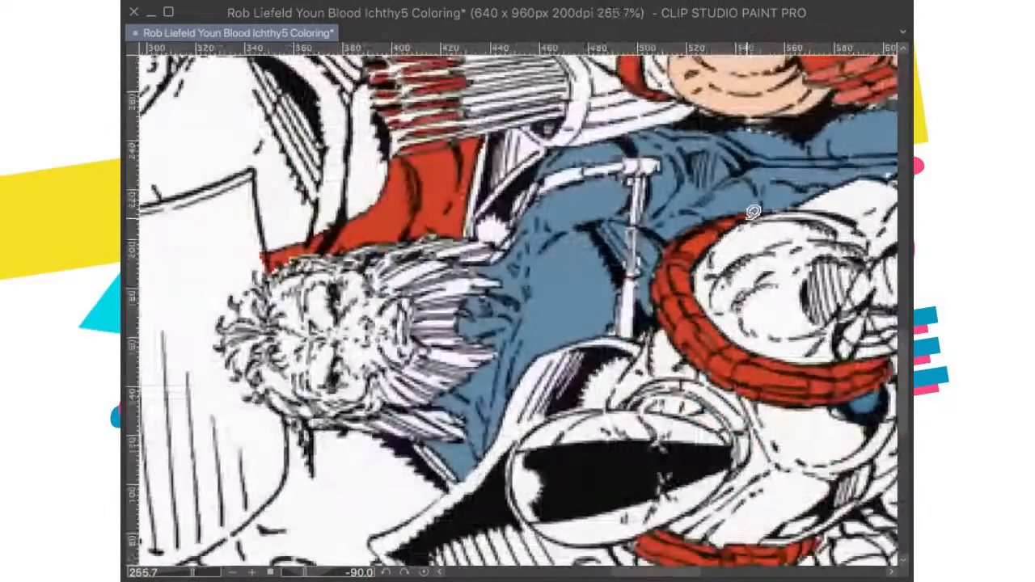
Step: Reset the canvas rotation to 0 degrees, fit the whole page in view, and save the coloring
{"action": "left_click", "coordinate": [424, 572]}
{"action": "left_click_drag", "start_coordinate": [677, 372], "coordinate": [592, 231]}
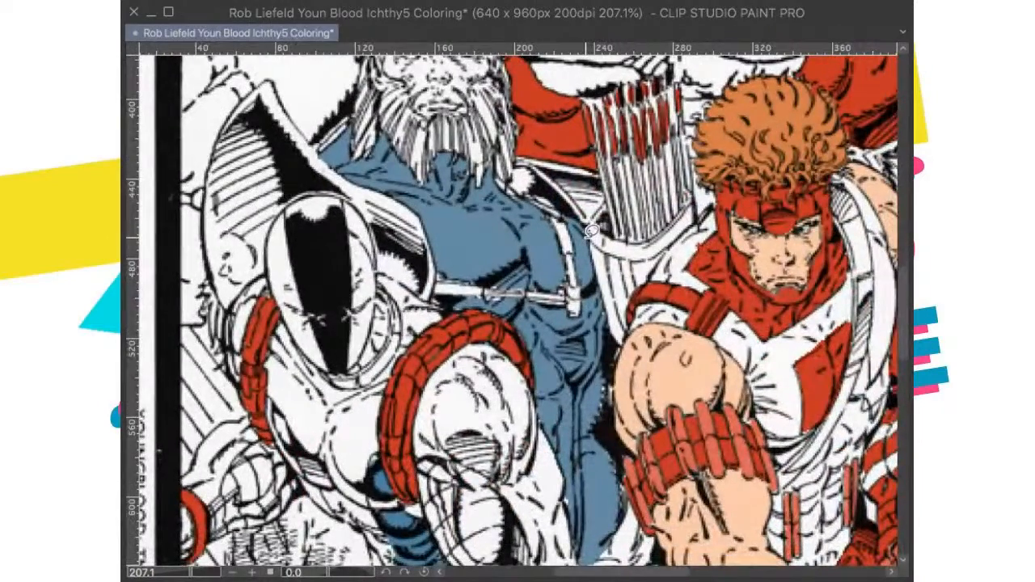
{"action": "key", "text": "ctrl+0"}
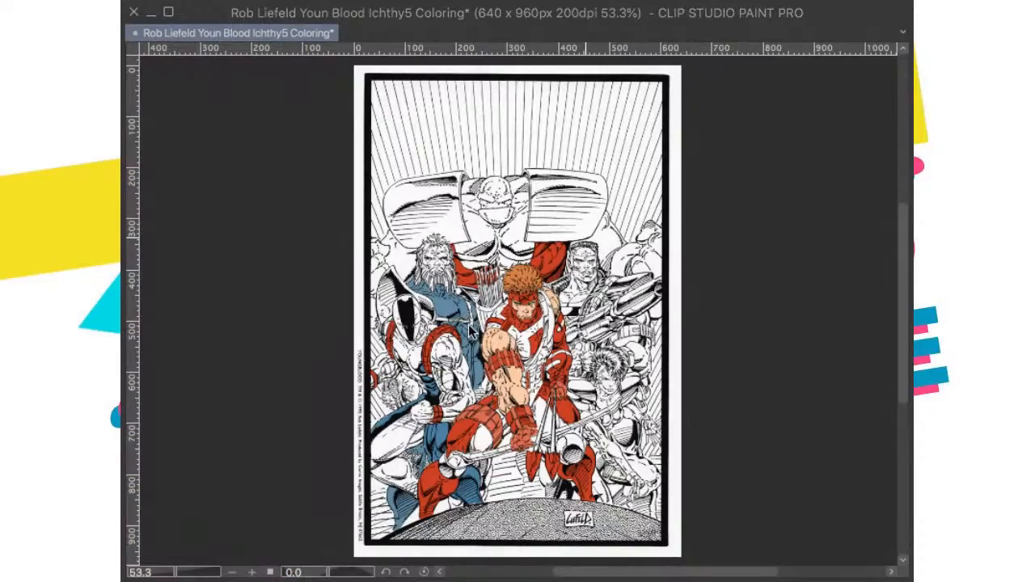
Step: Lasso the narrow stripe running down the bearded figure's side from below the chest strap to the thigh, clear its blue to white, and save
{"action": "scroll", "coordinate": [472, 330], "scroll_direction": "up", "scroll_amount": 6}
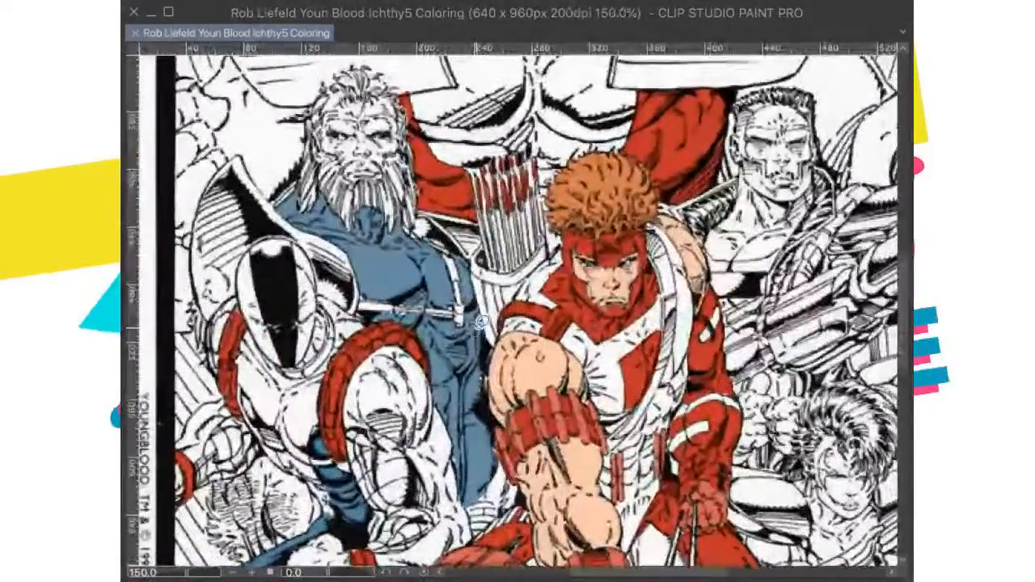
{"action": "left_click_drag", "start_coordinate": [482, 322], "coordinate": [530, 291]}
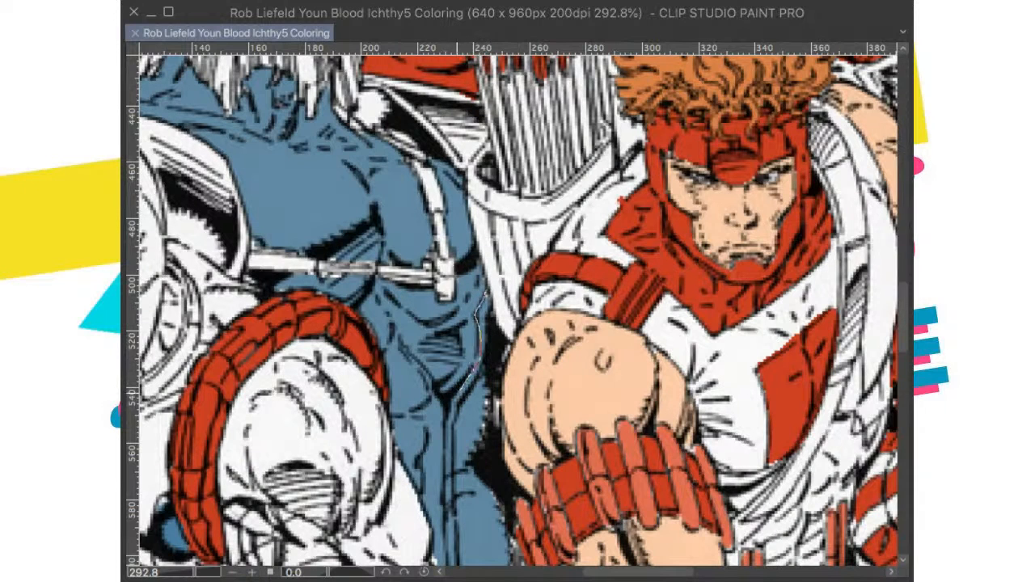
{"action": "left_click_drag", "start_coordinate": [449, 414], "coordinate": [446, 495]}
{"action": "left_click_drag", "start_coordinate": [443, 565], "coordinate": [453, 565]}
{"action": "left_click_drag", "start_coordinate": [508, 333], "coordinate": [550, 189]}
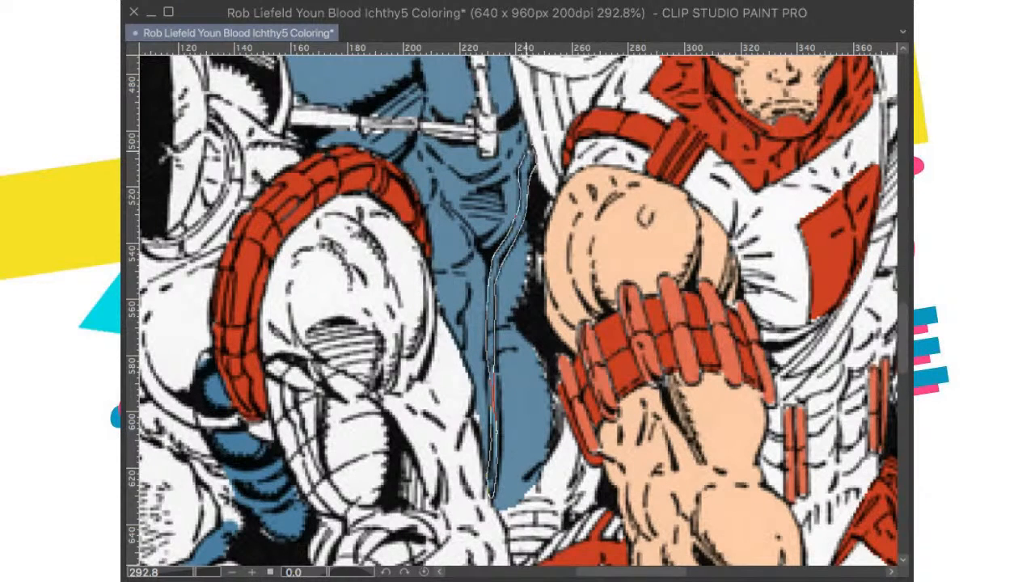
{"action": "left_click_drag", "start_coordinate": [530, 162], "coordinate": [527, 159]}
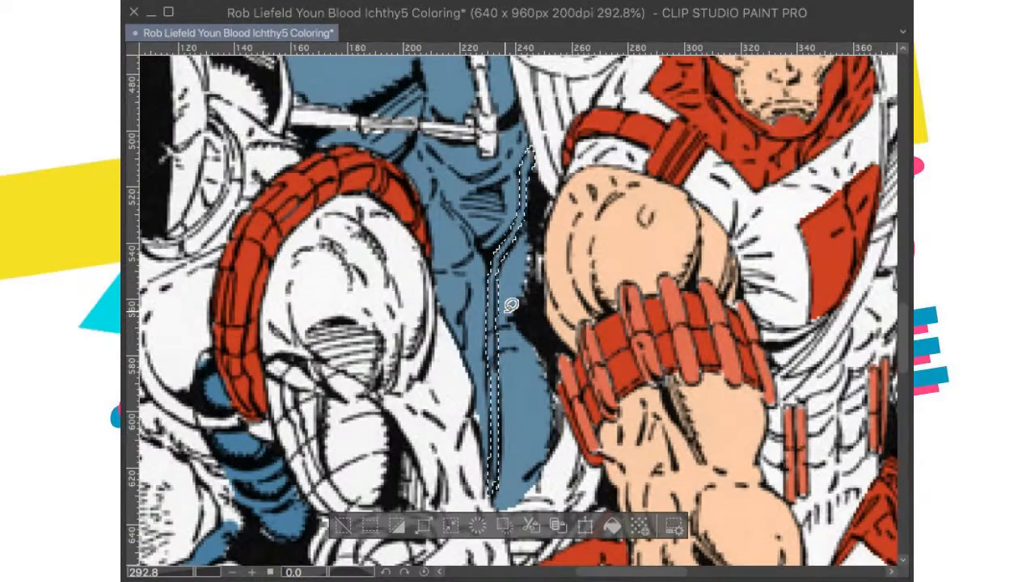
{"action": "scroll", "coordinate": [511, 305], "scroll_direction": "down", "scroll_amount": 5}
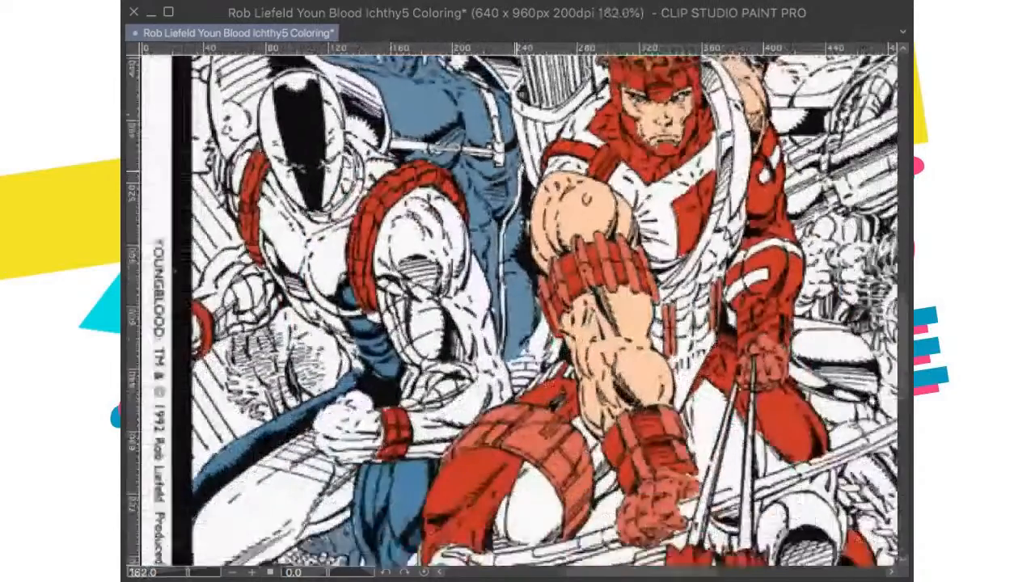
{"action": "key", "text": "super+0"}
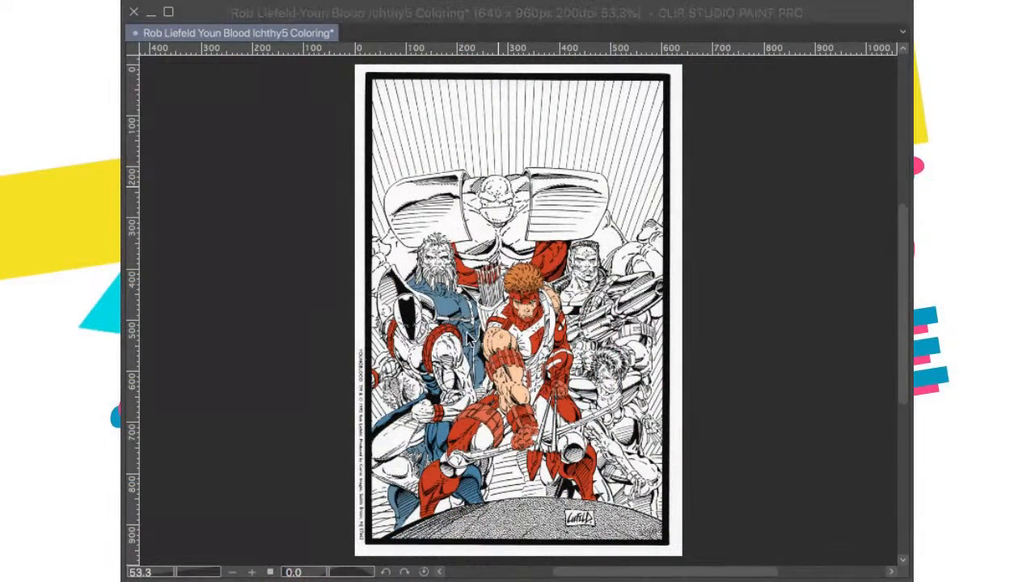
Step: Examine the flat colors around the bearded figure up close and across the whole page
{"action": "scroll", "coordinate": [467, 345], "scroll_direction": "up", "scroll_amount": 10}
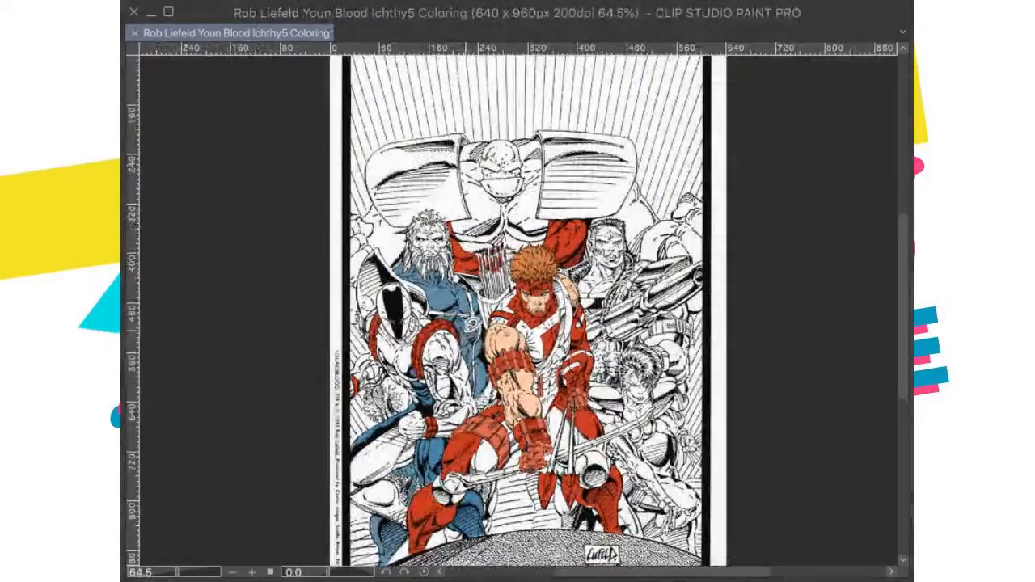
{"action": "scroll", "coordinate": [469, 347], "scroll_direction": "down", "scroll_amount": 3}
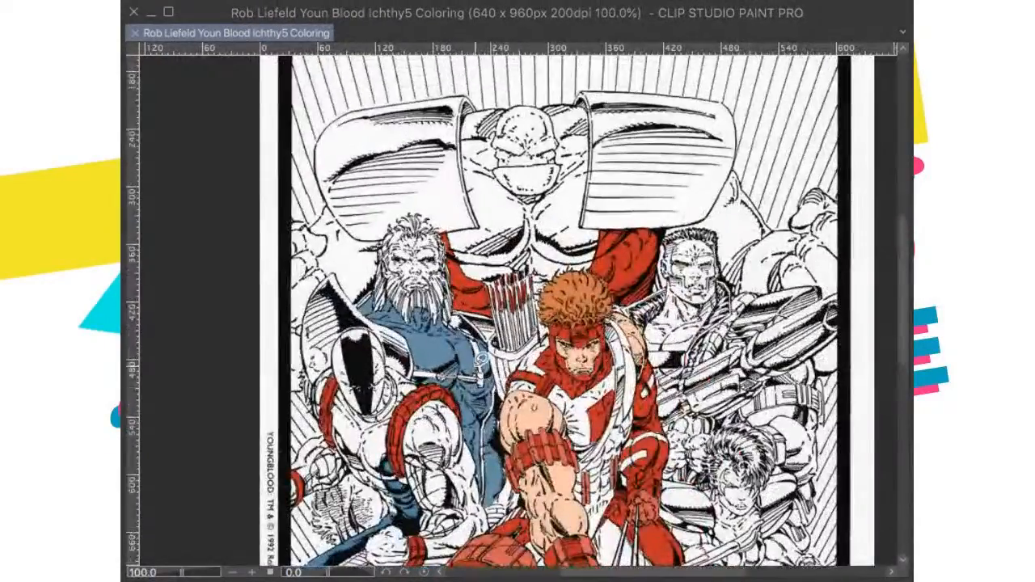
{"action": "scroll", "coordinate": [473, 332], "scroll_direction": "up", "scroll_amount": 3}
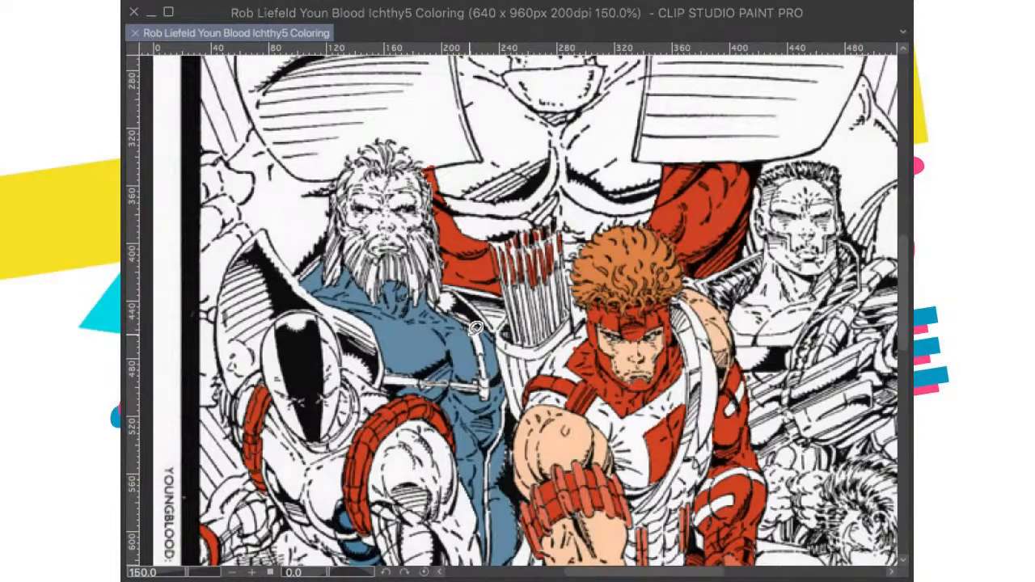
{"action": "scroll", "coordinate": [474, 330], "scroll_direction": "down", "scroll_amount": 5}
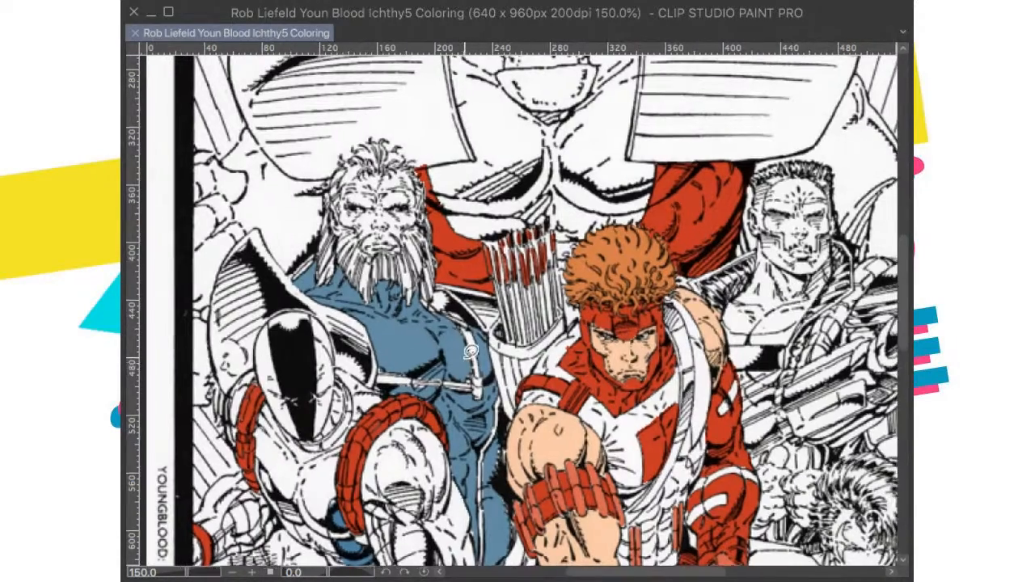
{"action": "scroll", "coordinate": [485, 360], "scroll_direction": "down", "scroll_amount": 2}
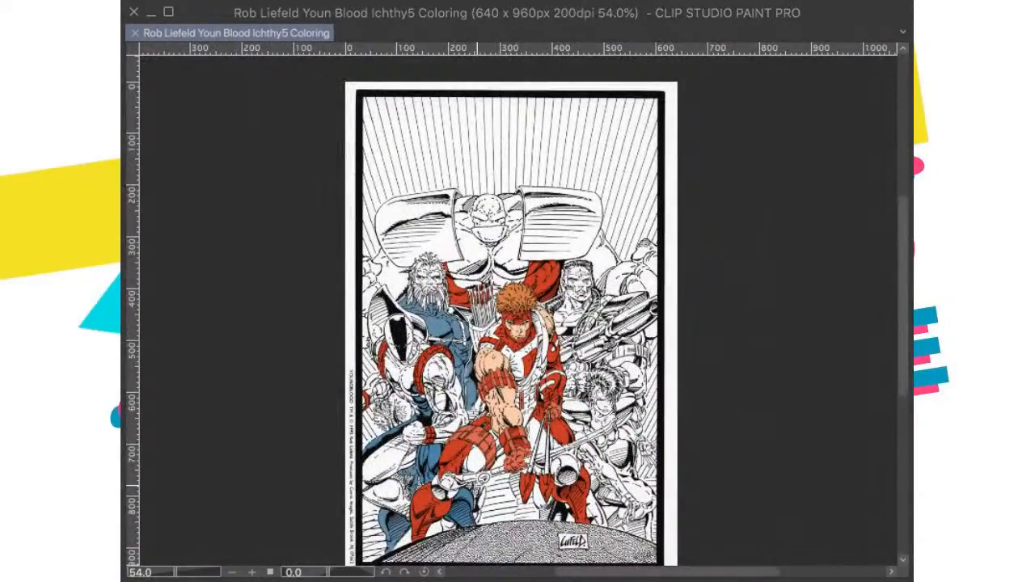
{"action": "key", "text": "super+0"}
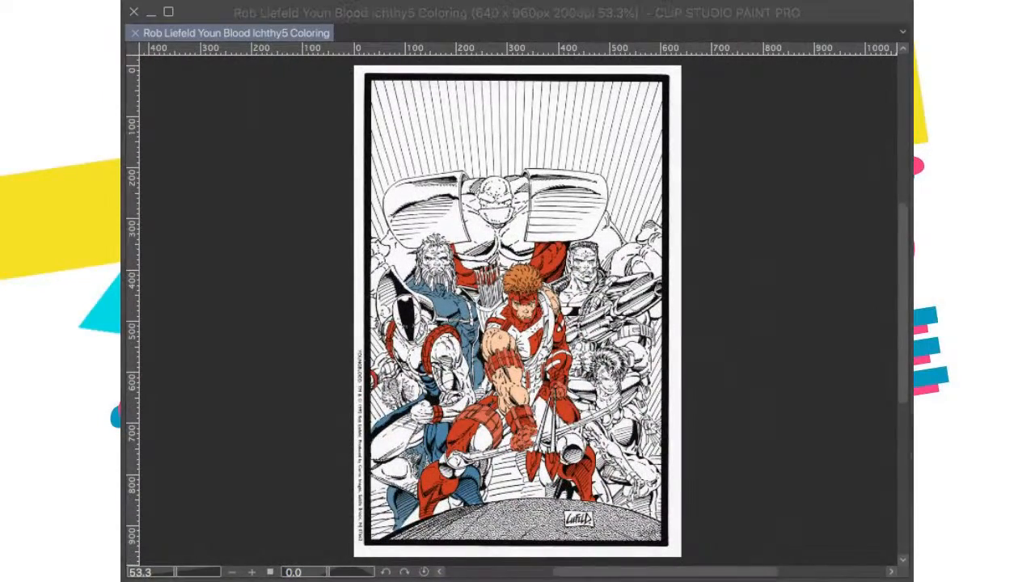
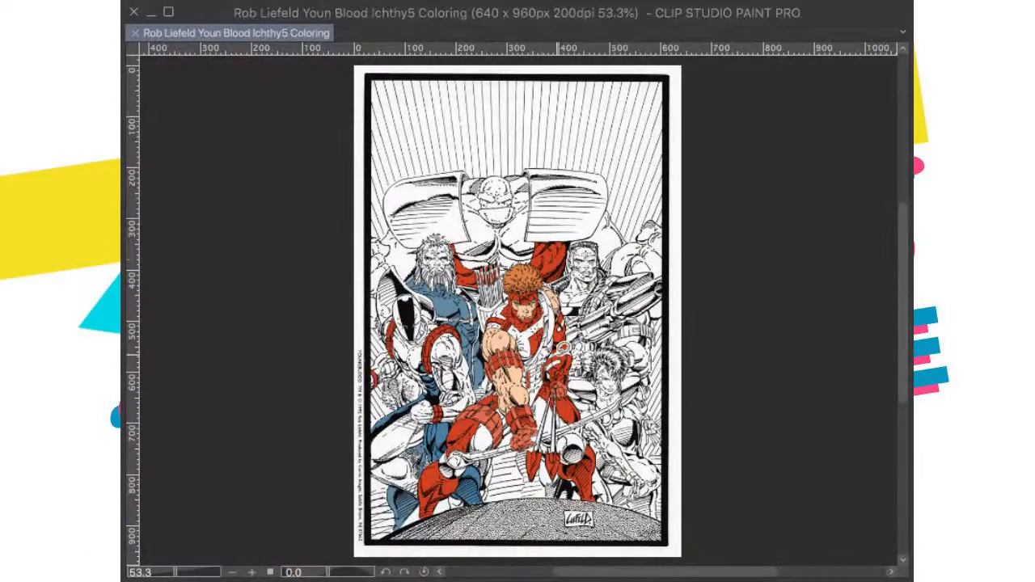
Step: Examine the colored archer and the uncolored crew-cut figure behind him up close, and return to the whole page
{"action": "scroll", "coordinate": [523, 307], "scroll_direction": "up", "scroll_amount": 2}
{"action": "scroll", "coordinate": [523, 307], "scroll_direction": "up", "scroll_amount": 1}
{"action": "scroll", "coordinate": [526, 267], "scroll_direction": "up", "scroll_amount": 2}
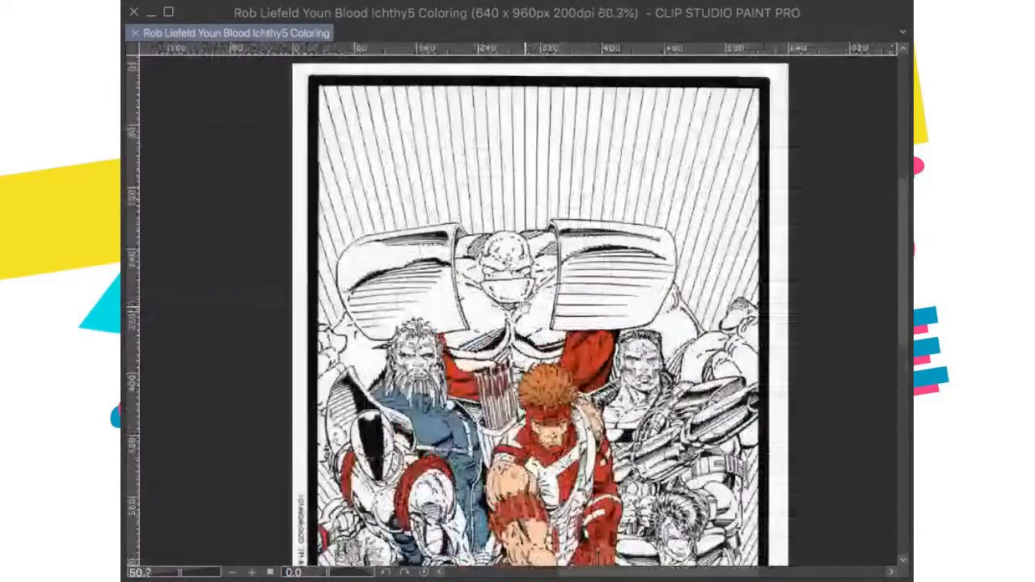
{"action": "scroll", "coordinate": [526, 306], "scroll_direction": "up", "scroll_amount": 3}
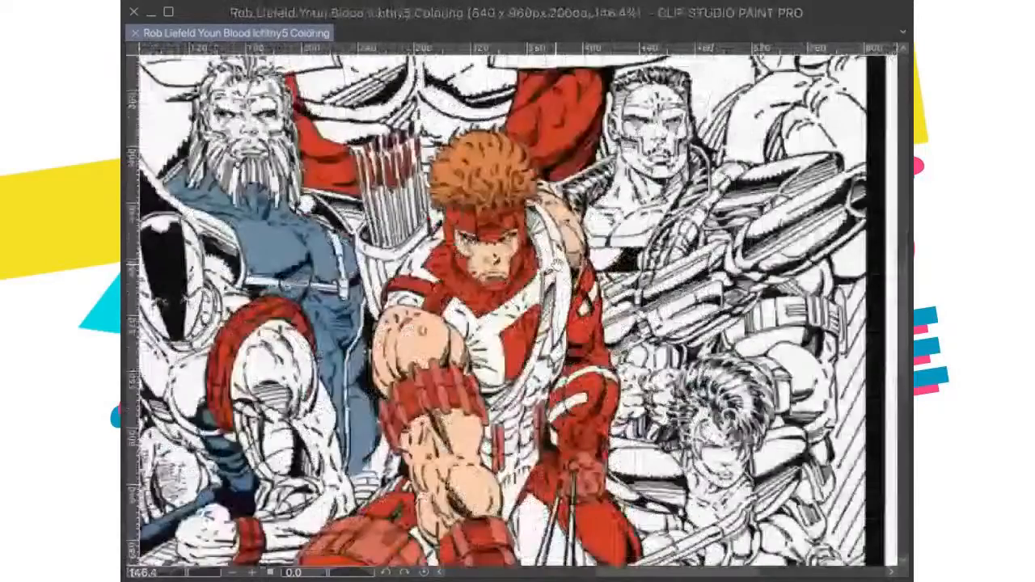
{"action": "scroll", "coordinate": [558, 275], "scroll_direction": "down", "scroll_amount": 2}
{"action": "left_click_drag", "start_coordinate": [647, 315], "coordinate": [550, 377]}
{"action": "scroll", "coordinate": [580, 279], "scroll_direction": "up", "scroll_amount": 3}
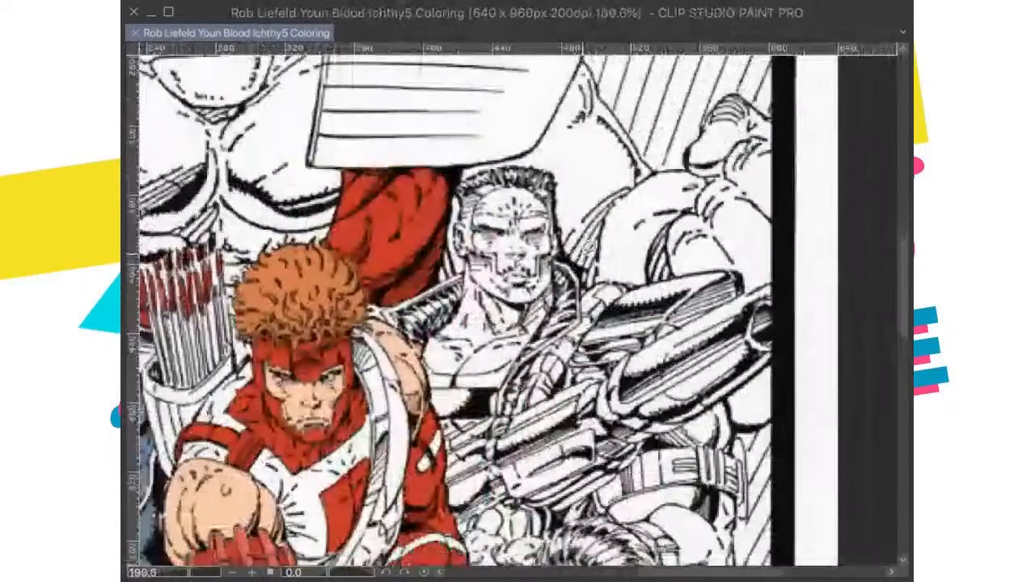
{"action": "scroll", "coordinate": [647, 235], "scroll_direction": "down", "scroll_amount": 1}
{"action": "left_click_drag", "start_coordinate": [587, 236], "coordinate": [593, 209]}
{"action": "key", "text": "super+0"}
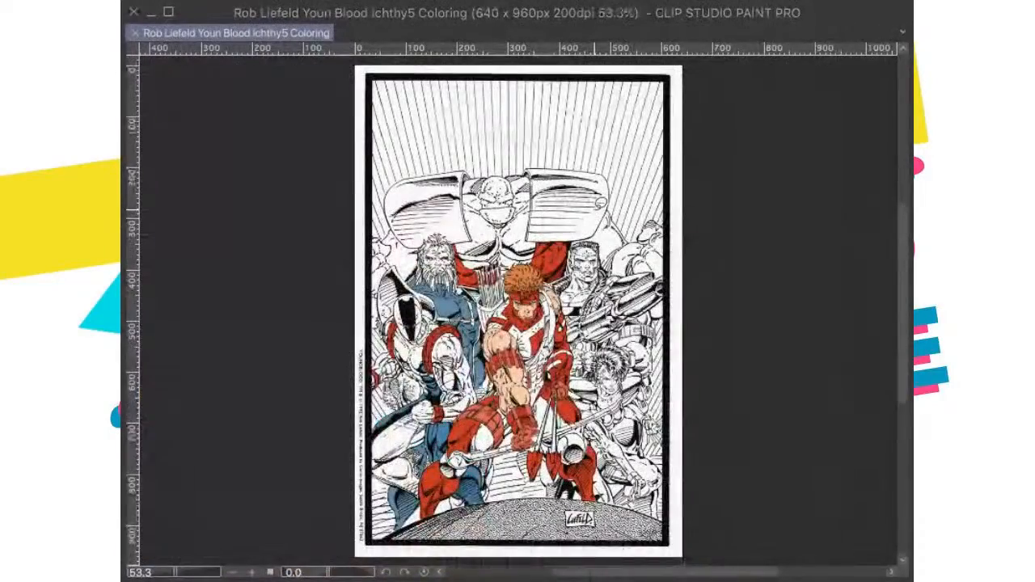
Step: Fill the chest and neck of the crew-cut figure holding the large gun with brown skin color
{"action": "scroll", "coordinate": [589, 322], "scroll_direction": "up", "scroll_amount": 4}
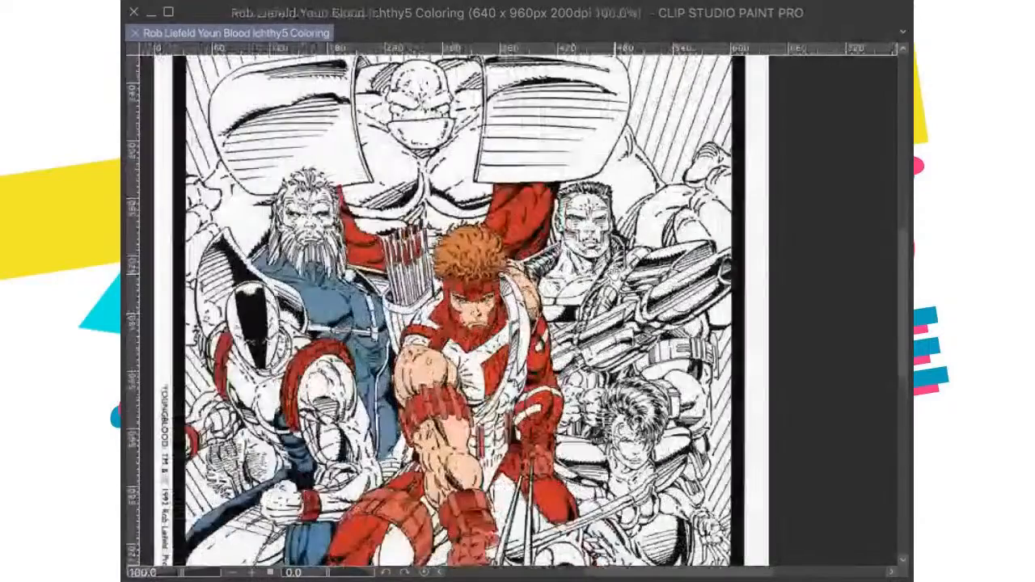
{"action": "scroll", "coordinate": [587, 161], "scroll_direction": "up", "scroll_amount": 3}
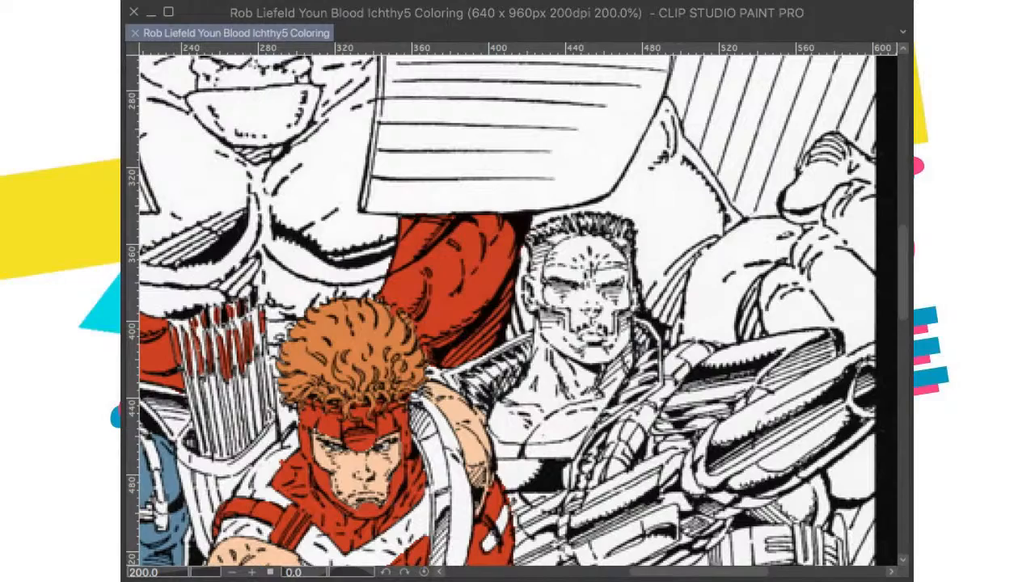
{"action": "scroll", "coordinate": [404, 404], "scroll_direction": "down", "scroll_amount": 1}
{"action": "scroll", "coordinate": [404, 372], "scroll_direction": "right", "scroll_amount": 2}
{"action": "scroll", "coordinate": [510, 356], "scroll_direction": "up", "scroll_amount": 3}
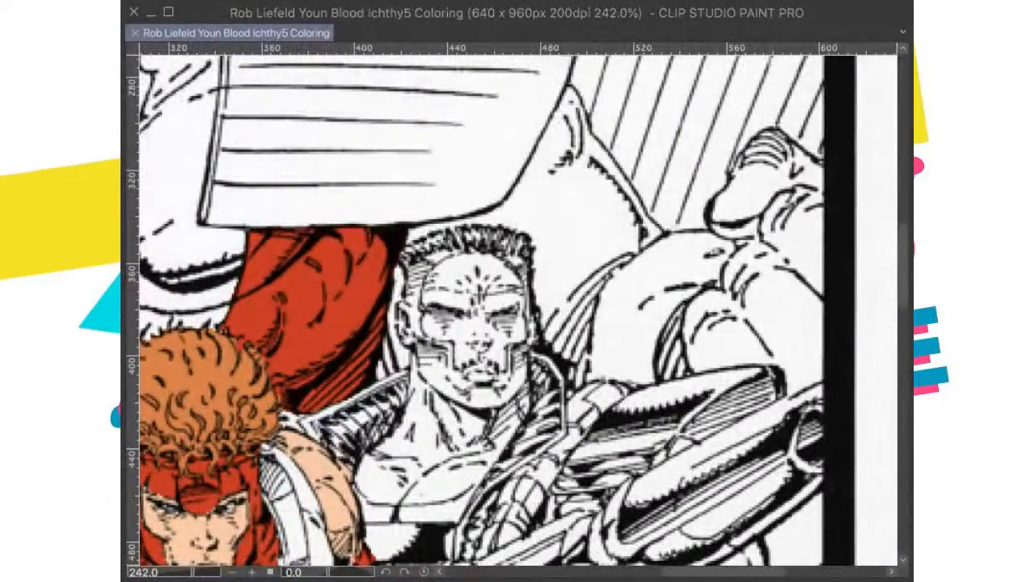
{"action": "scroll", "coordinate": [470, 417], "scroll_direction": "down", "scroll_amount": 3}
{"action": "scroll", "coordinate": [477, 421], "scroll_direction": "up", "scroll_amount": 1}
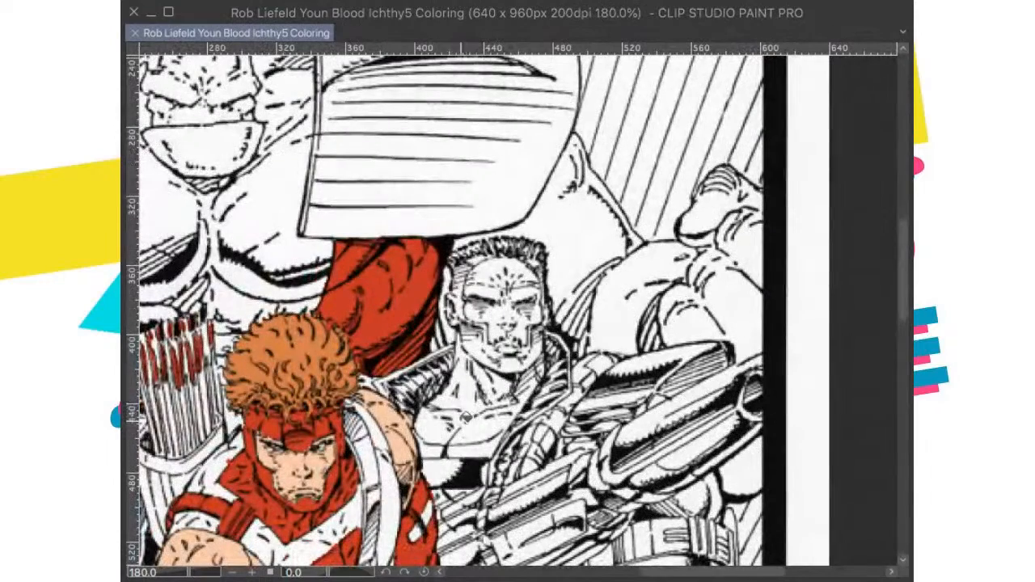
{"action": "left_click", "coordinate": [458, 424]}
{"action": "left_click", "coordinate": [488, 423]}
{"action": "left_click", "coordinate": [442, 427]}
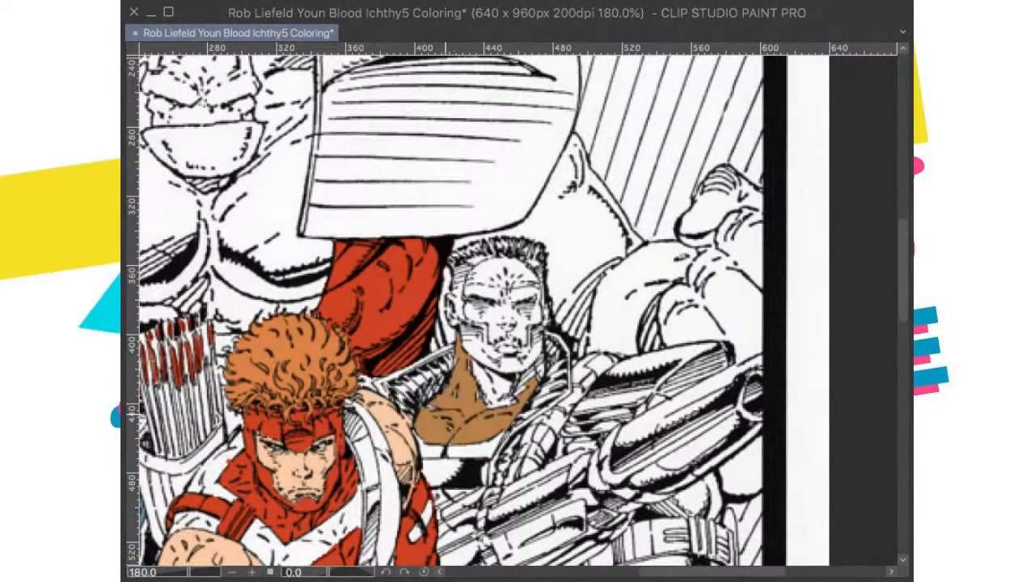
{"action": "left_click", "coordinate": [492, 387]}
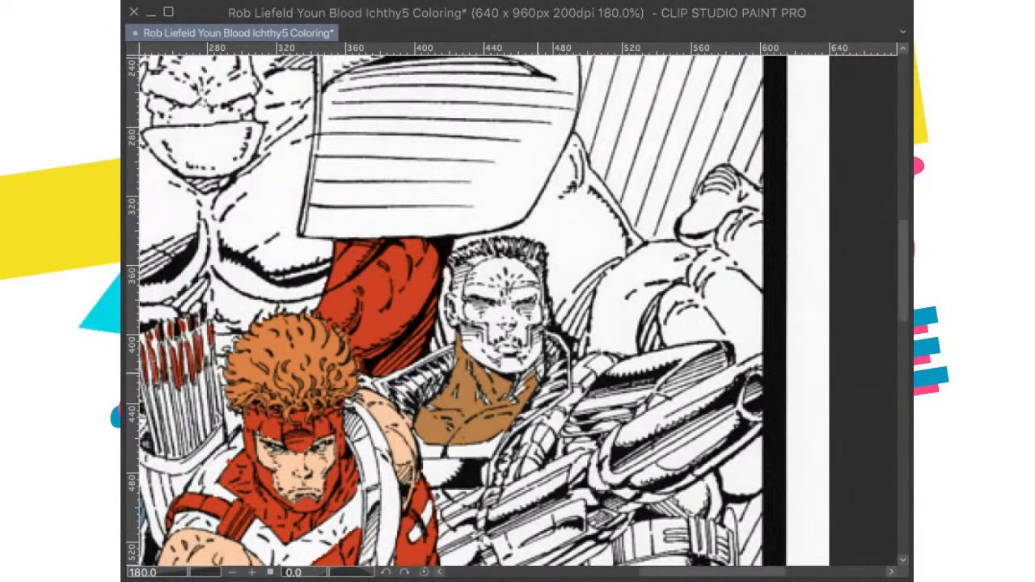
{"action": "left_click", "coordinate": [540, 372]}
Step: Fill the crew-cut figure's jaw, mouth area, ear side and temple with brown, leaving the central face mask white
{"action": "scroll", "coordinate": [514, 379], "scroll_direction": "up", "scroll_amount": 1}
{"action": "left_click", "coordinate": [477, 346]}
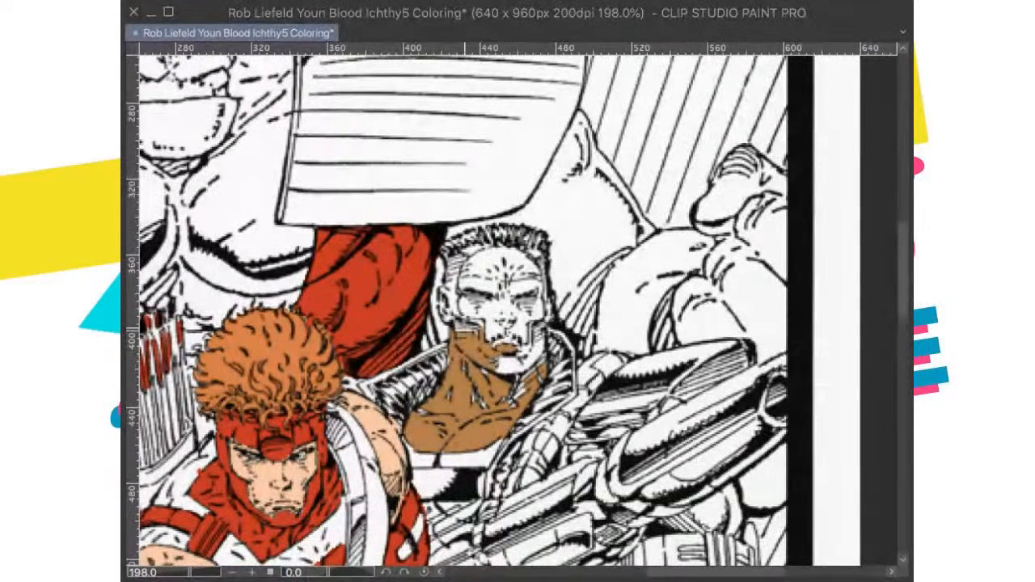
{"action": "left_click", "coordinate": [450, 304]}
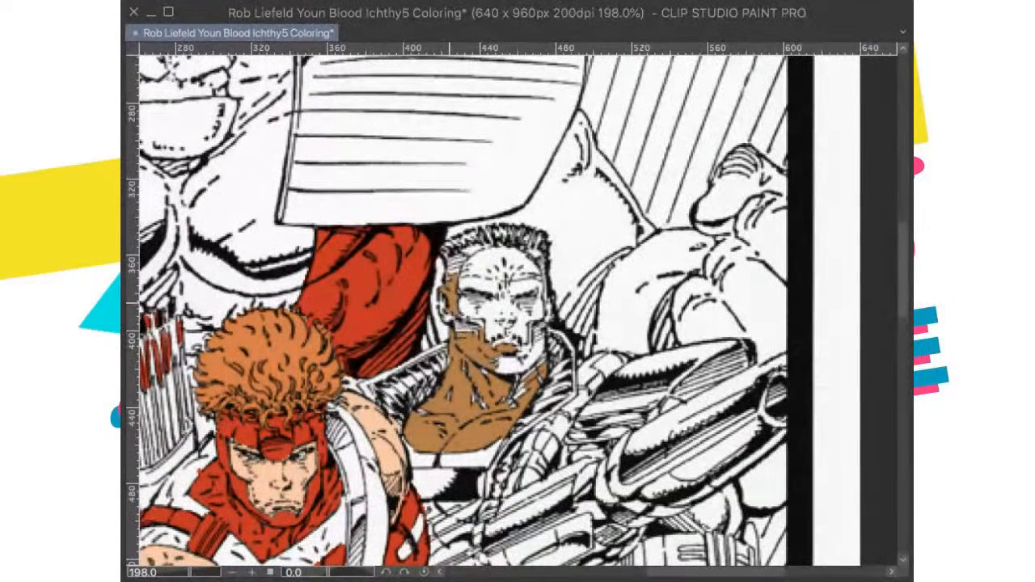
{"action": "left_click", "coordinate": [459, 267]}
{"action": "left_click", "coordinate": [508, 345]}
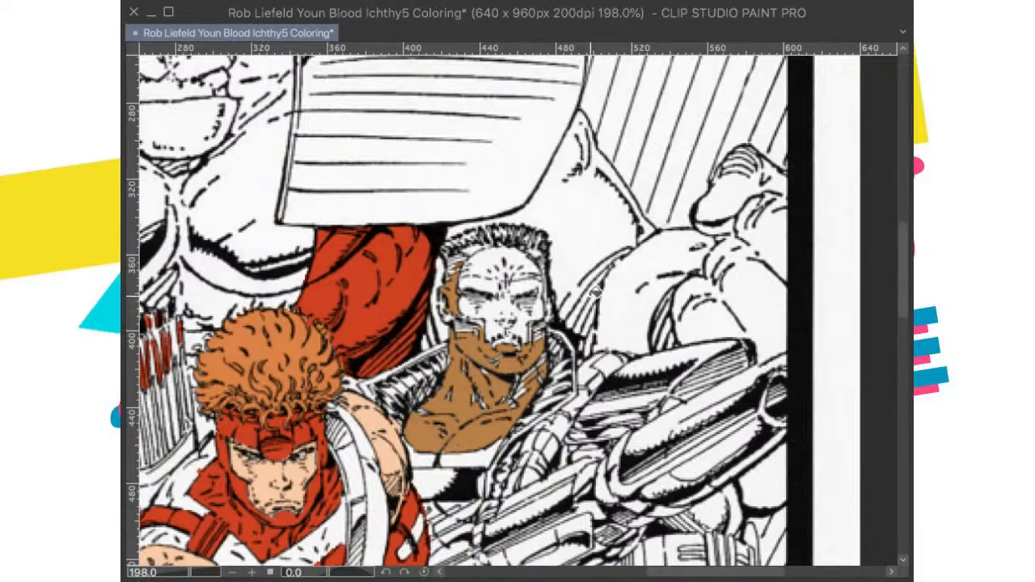
Step: Lasso the strip from the crew-cut figure's hairline past the mask to the neck, on the gun side, fill it brown, and deselect
{"action": "scroll", "coordinate": [596, 290], "scroll_direction": "up", "scroll_amount": 4}
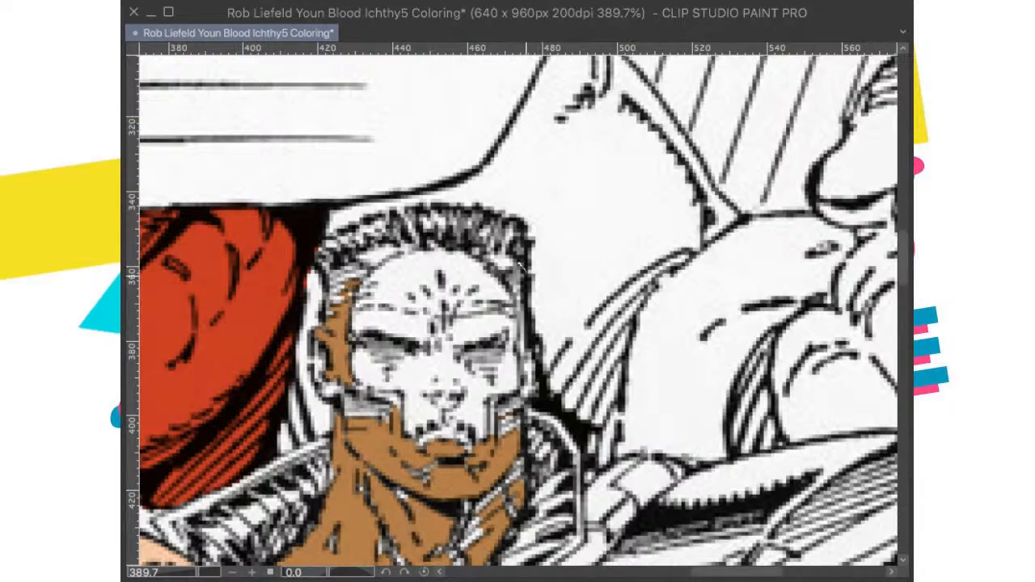
{"action": "left_click_drag", "start_coordinate": [534, 342], "coordinate": [522, 434]}
{"action": "left_click_drag", "start_coordinate": [541, 356], "coordinate": [616, 207]}
{"action": "mouse_move", "coordinate": [599, 101]}
{"action": "left_mouse_down"}
{"action": "mouse_move", "coordinate": [606, 209]}
{"action": "mouse_move", "coordinate": [592, 366]}
{"action": "mouse_move", "coordinate": [522, 431]}
{"action": "mouse_move", "coordinate": [589, 235]}
{"action": "left_mouse_up"}
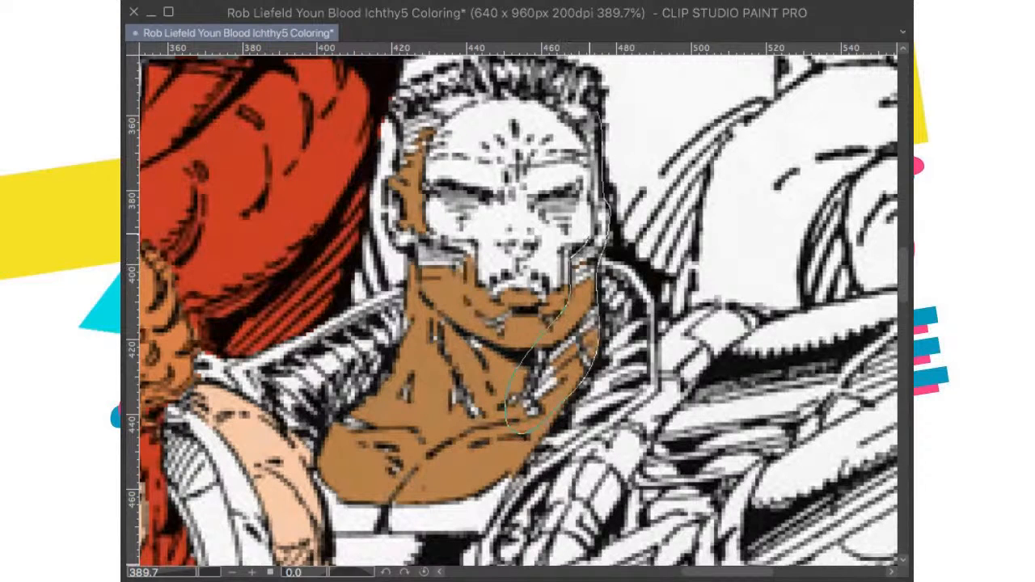
{"action": "left_click", "coordinate": [659, 465]}
{"action": "key", "text": "super+d"}
Step: Lasso the crew-cut figure's temple, ear and neck on the archer's side of the mask, fill the selection with brown, and deselect
{"action": "left_click_drag", "start_coordinate": [698, 216], "coordinate": [760, 295]}
{"action": "mouse_move", "coordinate": [536, 175]}
{"action": "left_mouse_down"}
{"action": "mouse_move", "coordinate": [498, 214]}
{"action": "mouse_move", "coordinate": [486, 268]}
{"action": "left_mouse_up"}
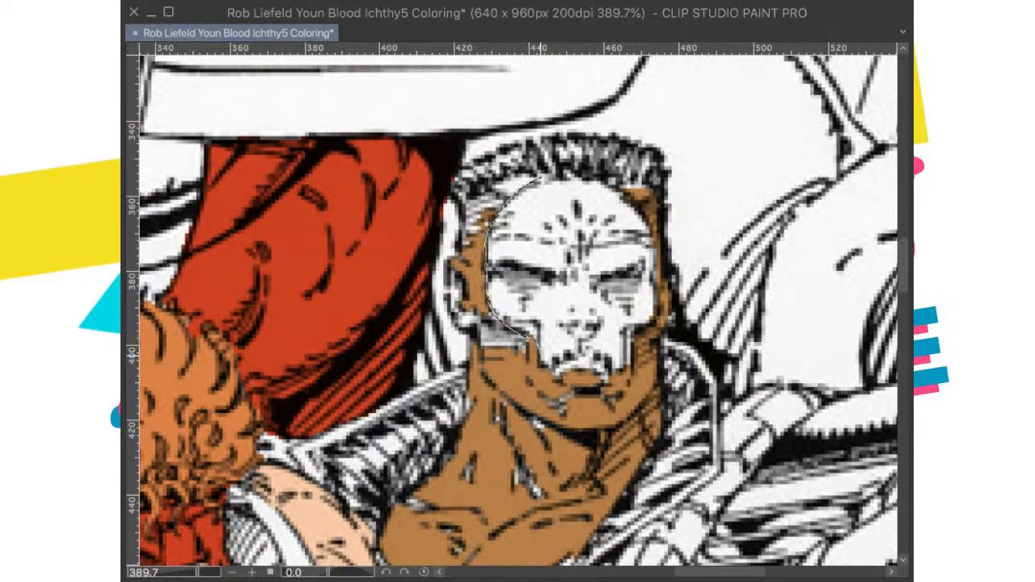
{"action": "mouse_move", "coordinate": [582, 411]}
{"action": "left_mouse_down"}
{"action": "mouse_move", "coordinate": [586, 474]}
{"action": "mouse_move", "coordinate": [554, 508]}
{"action": "mouse_move", "coordinate": [437, 548]}
{"action": "mouse_move", "coordinate": [404, 544]}
{"action": "left_mouse_up"}
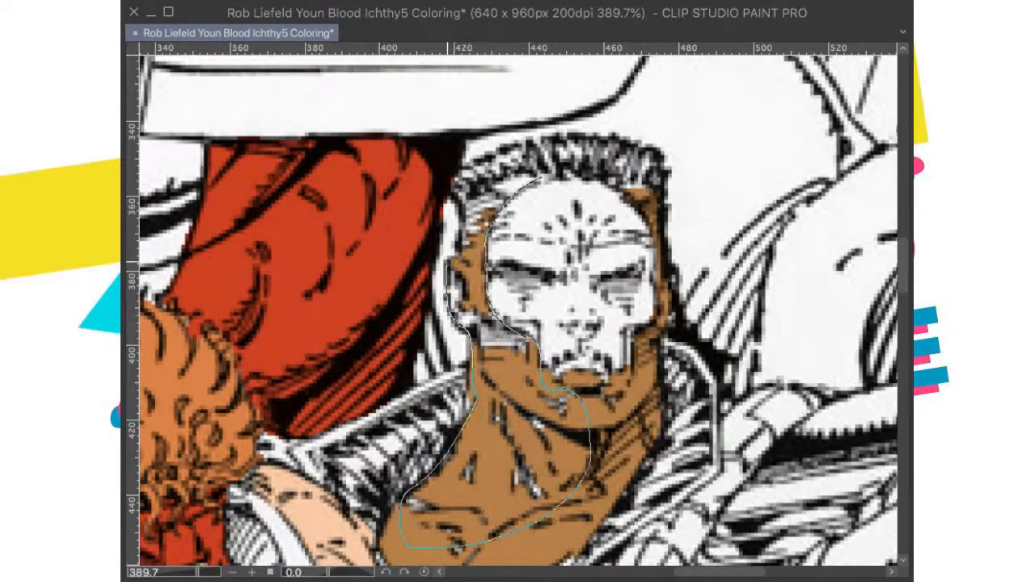
{"action": "left_click_drag", "start_coordinate": [482, 194], "coordinate": [534, 176]}
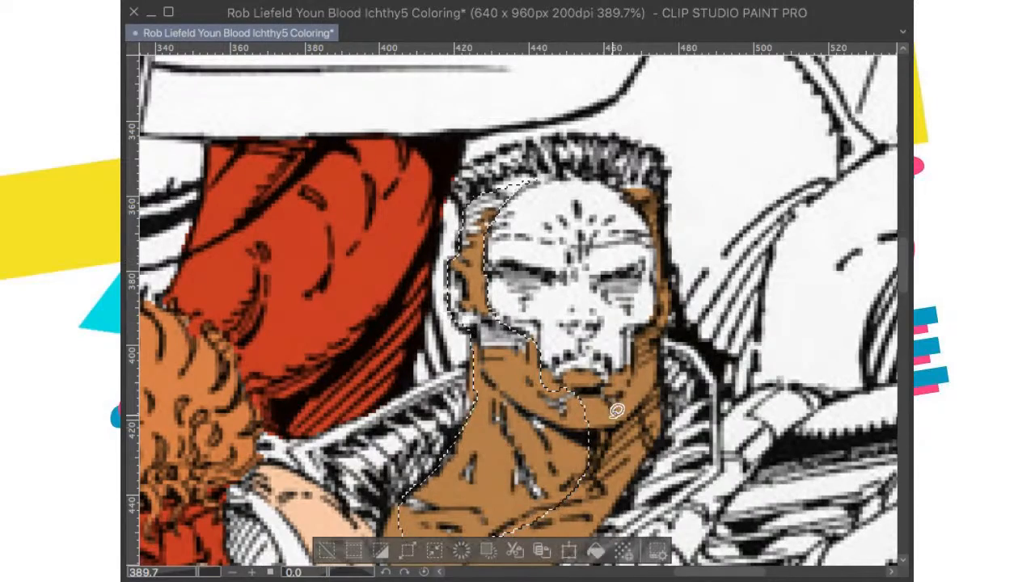
{"action": "left_click", "coordinate": [598, 554]}
{"action": "key", "text": "super+d"}
Step: Lasso the unfilled hatched patch on the cheek below the ear, fill it with brown, and deselect
{"action": "scroll", "coordinate": [647, 398], "scroll_direction": "down", "scroll_amount": 10}
{"action": "scroll", "coordinate": [657, 402], "scroll_direction": "up", "scroll_amount": 7}
{"action": "scroll", "coordinate": [550, 521], "scroll_direction": "up", "scroll_amount": 3}
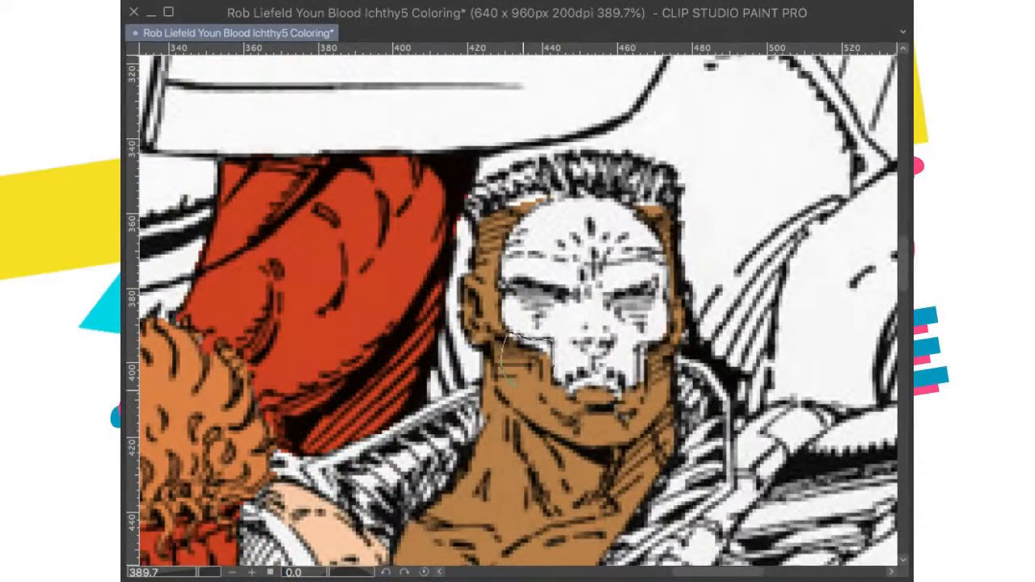
{"action": "key", "text": "super+d"}
Step: Compare the crew-cut figure's skin areas and arm with the published cover reference
{"action": "scroll", "coordinate": [684, 325], "scroll_direction": "down", "scroll_amount": 11}
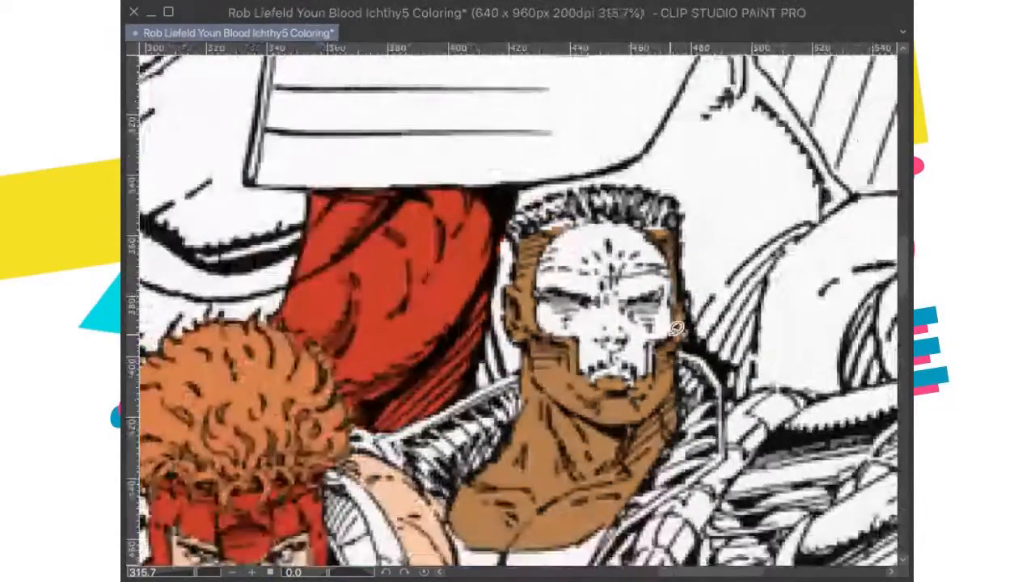
{"action": "scroll", "coordinate": [648, 366], "scroll_direction": "up", "scroll_amount": 6}
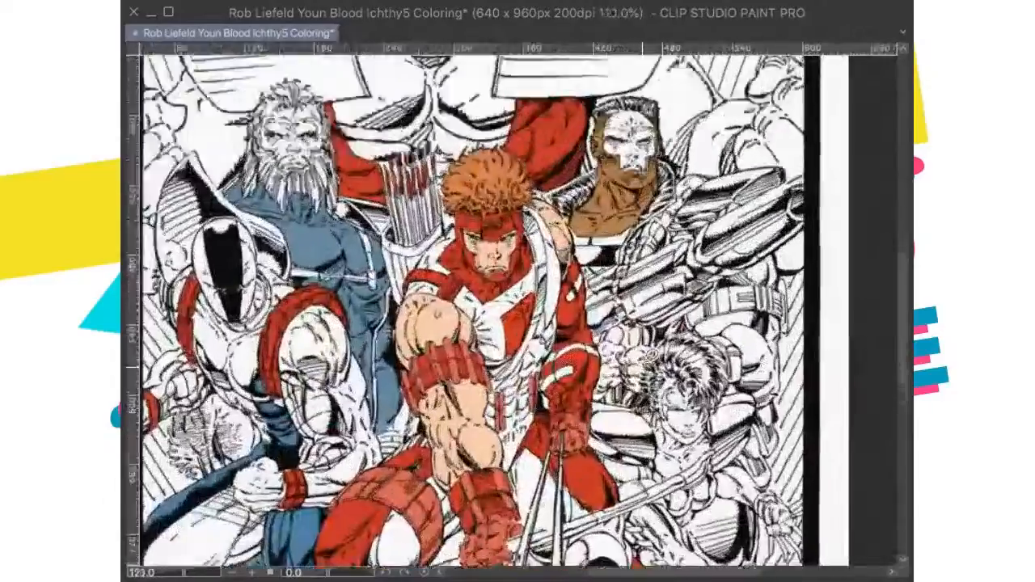
{"action": "scroll", "coordinate": [649, 367], "scroll_direction": "up", "scroll_amount": 1}
{"action": "scroll", "coordinate": [649, 366], "scroll_direction": "down", "scroll_amount": 3}
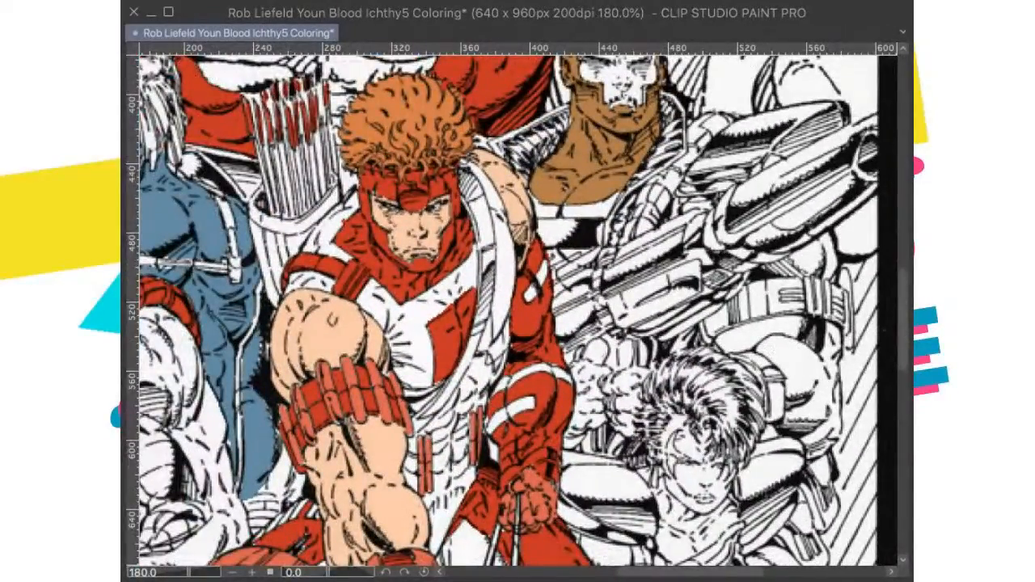
{"action": "left_click_drag", "start_coordinate": [525, 169], "coordinate": [606, 430]}
{"action": "scroll", "coordinate": [606, 431], "scroll_direction": "down", "scroll_amount": 1}
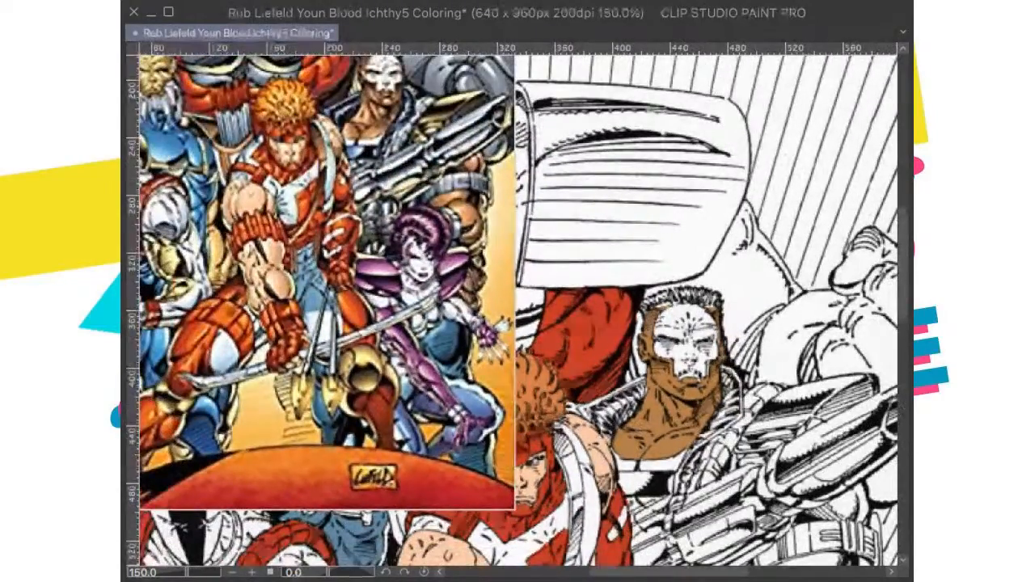
{"action": "left_click_drag", "start_coordinate": [766, 380], "coordinate": [594, 276]}
Step: Fill the crew-cut figure's bare arm above and below the wide armband with brown
{"action": "scroll", "coordinate": [595, 277], "scroll_direction": "up", "scroll_amount": 2}
{"action": "scroll", "coordinate": [518, 277], "scroll_direction": "down", "scroll_amount": 1}
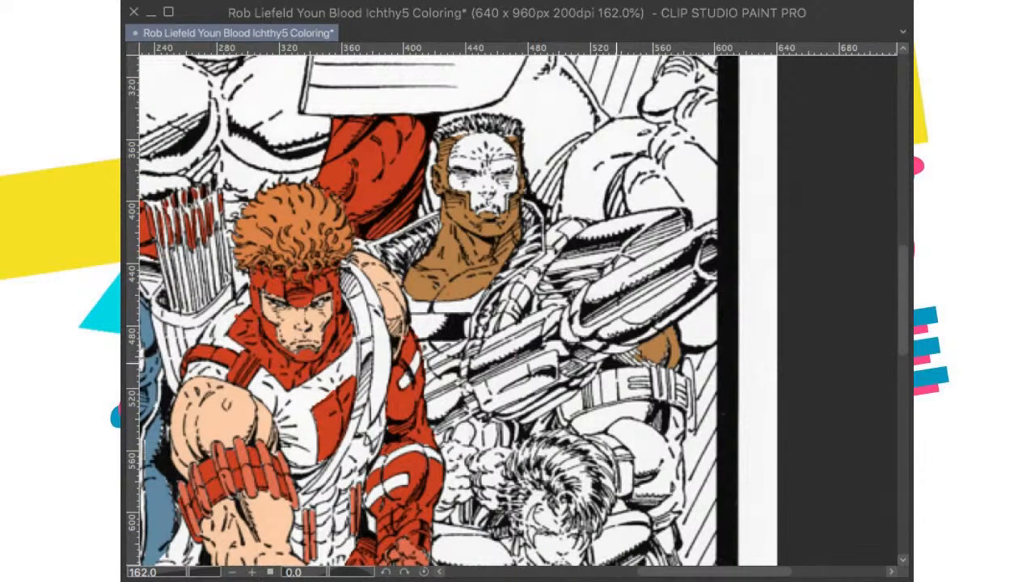
{"action": "left_click_drag", "start_coordinate": [619, 414], "coordinate": [641, 356]}
{"action": "left_click", "coordinate": [637, 359]}
{"action": "left_click", "coordinate": [667, 400]}
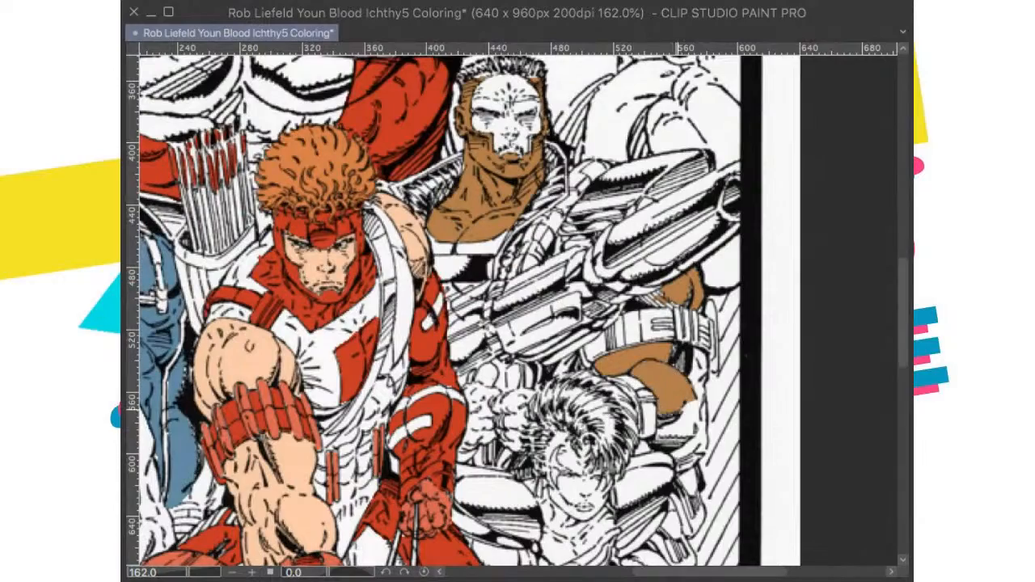
{"action": "left_click", "coordinate": [682, 428]}
Step: Rotate the canvas to -61.2 degrees, lasso the hatched arm area between gun and armband, fill it brown, deselect, and reset the rotation
{"action": "scroll", "coordinate": [676, 330], "scroll_direction": "up", "scroll_amount": 1}
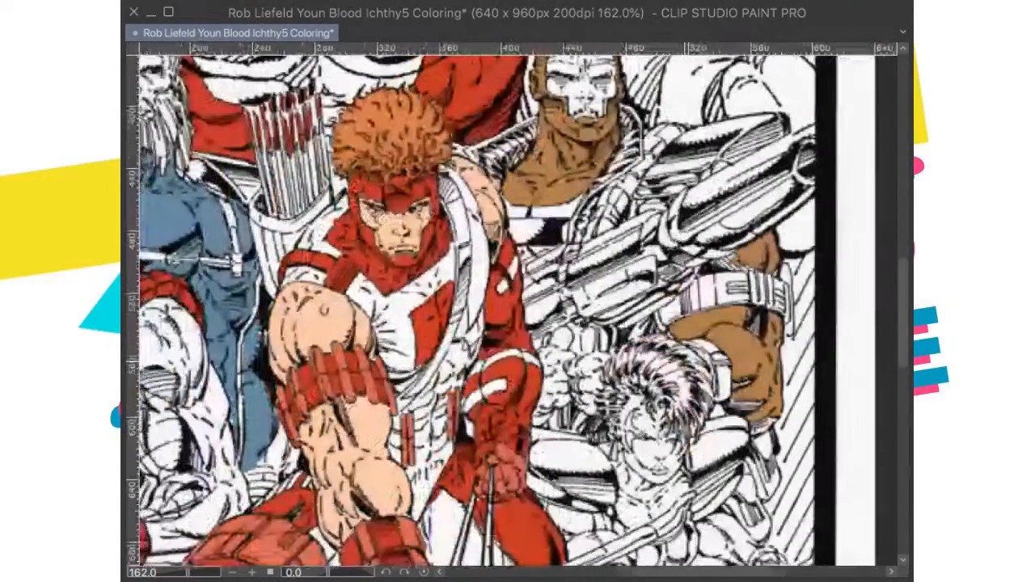
{"action": "scroll", "coordinate": [676, 330], "scroll_direction": "up", "scroll_amount": 3}
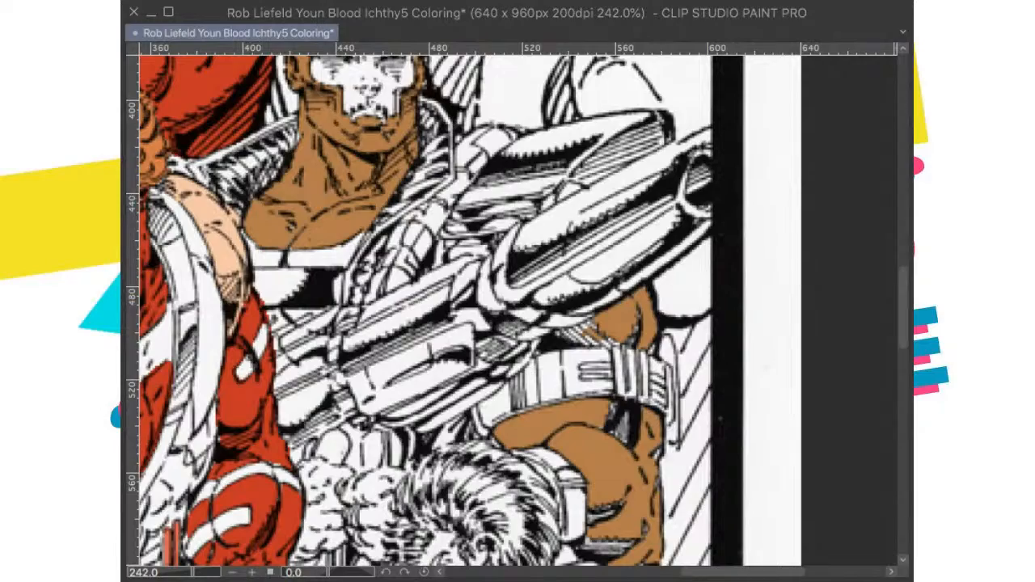
{"action": "left_click_drag", "start_coordinate": [676, 330], "coordinate": [624, 259]}
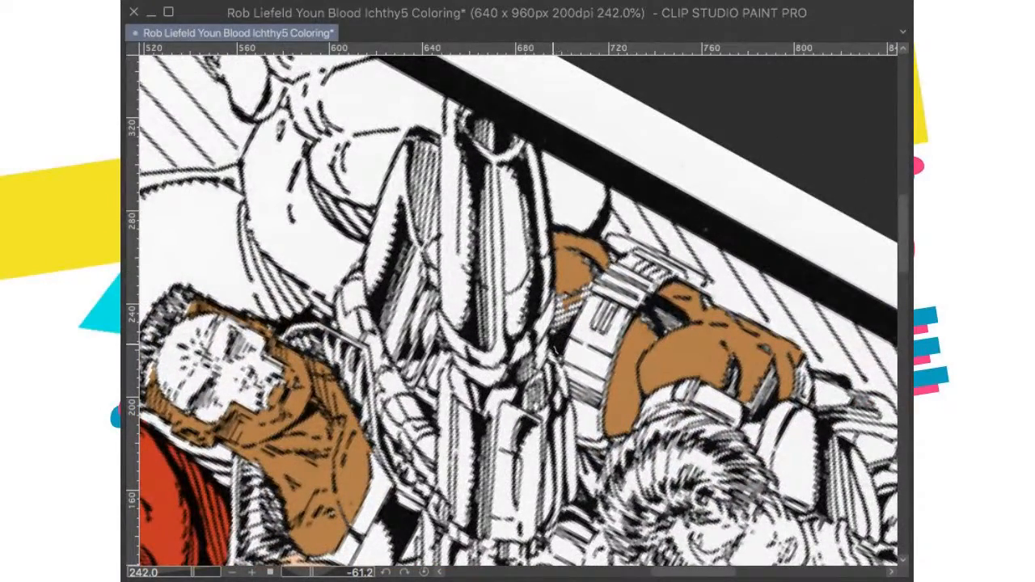
{"action": "left_click_drag", "start_coordinate": [588, 235], "coordinate": [607, 241]}
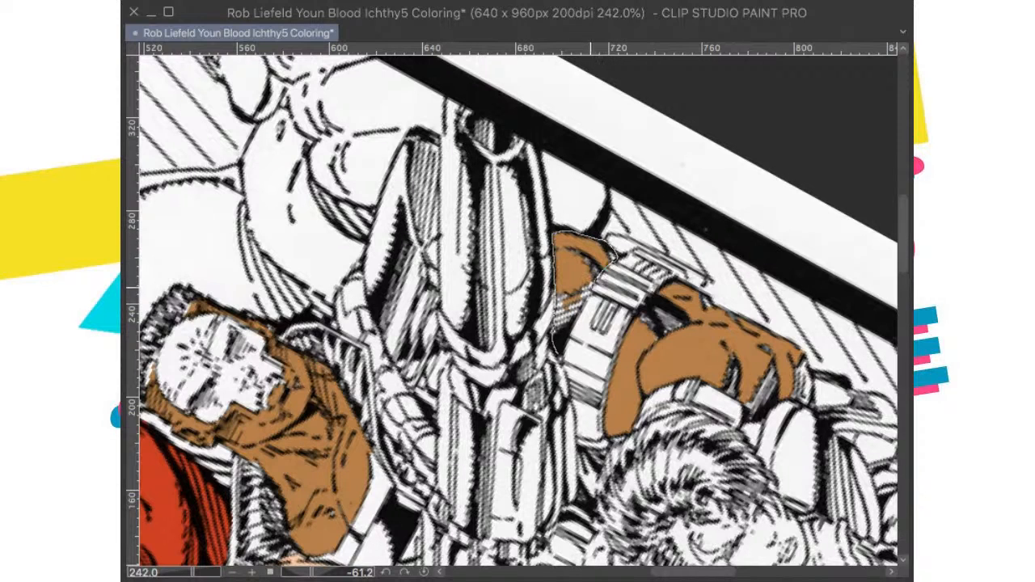
{"action": "left_click_drag", "start_coordinate": [561, 368], "coordinate": [556, 354]}
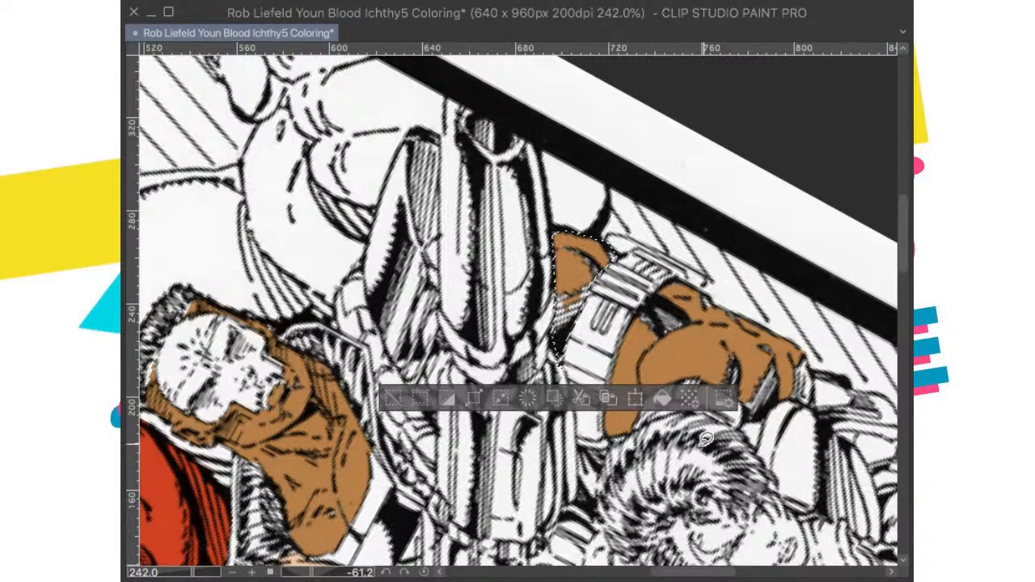
{"action": "left_click", "coordinate": [661, 399]}
{"action": "key", "text": "super+d"}
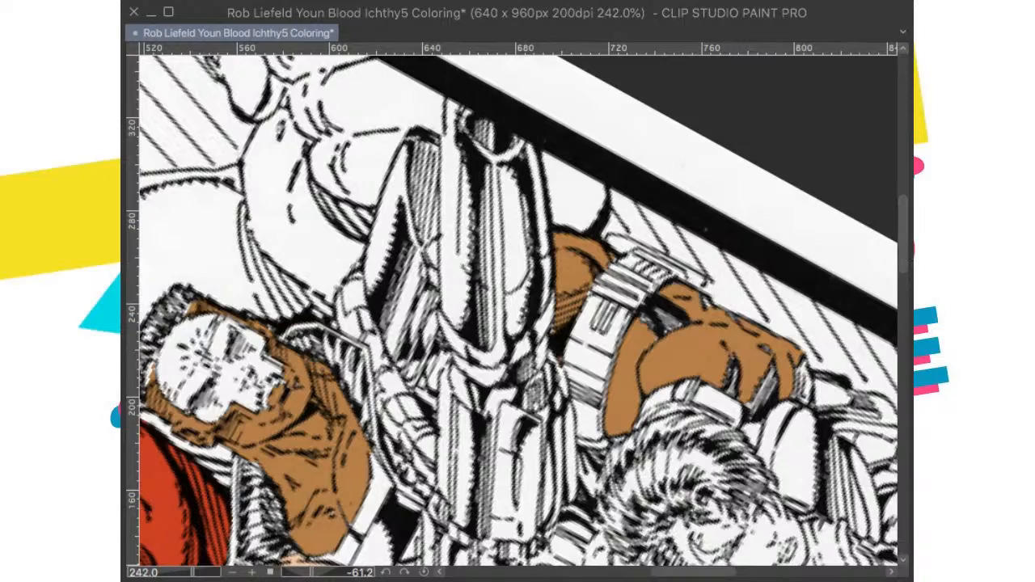
{"action": "left_click", "coordinate": [424, 571]}
Step: Lasso the arm below the armband including its hatched shadows, fill it with brown, deselect, and show the whole page
{"action": "left_click_drag", "start_coordinate": [624, 437], "coordinate": [677, 252]}
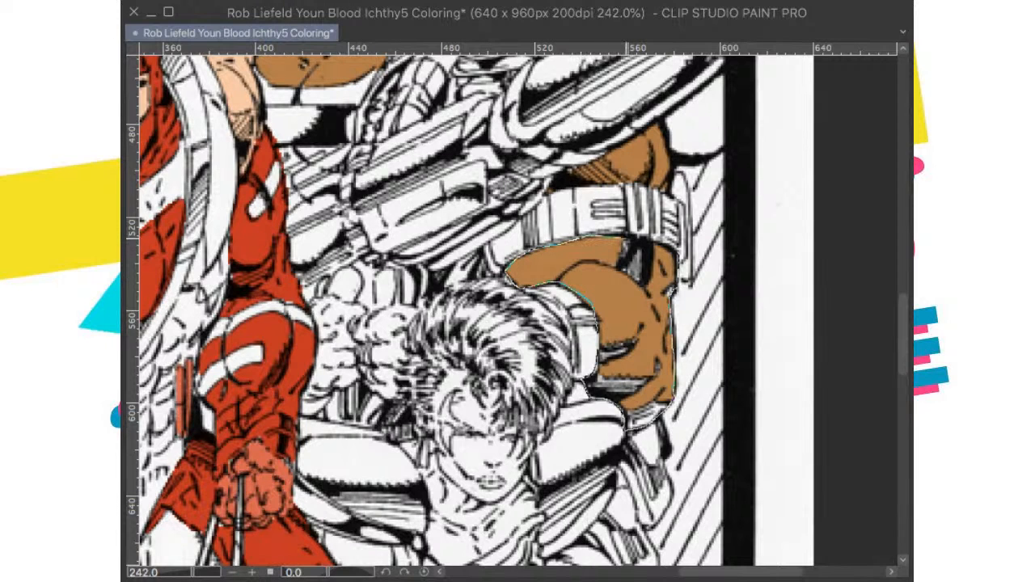
{"action": "left_click_drag", "start_coordinate": [663, 243], "coordinate": [629, 237]}
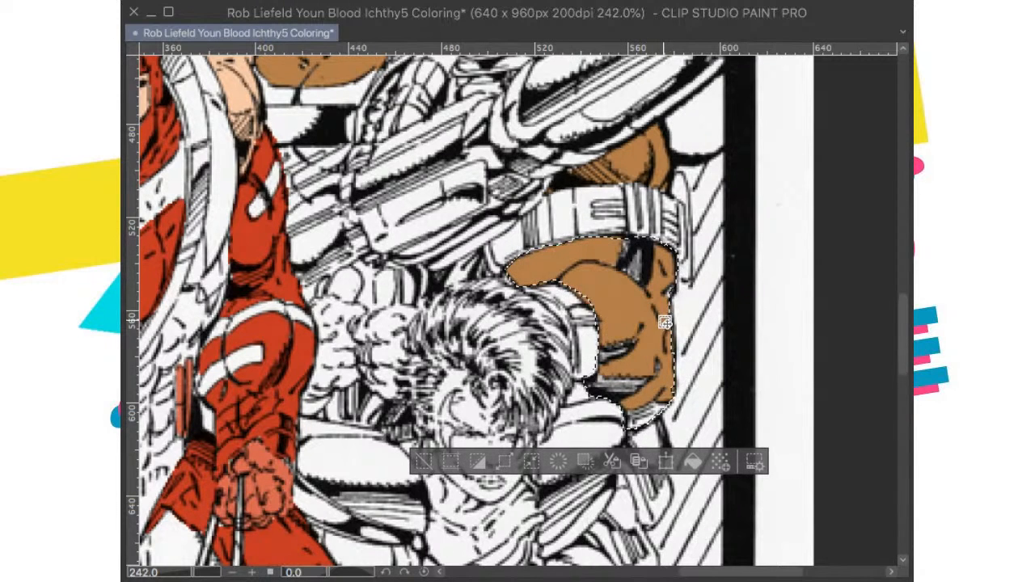
{"action": "left_click", "coordinate": [693, 460]}
{"action": "key", "text": "super+d"}
{"action": "scroll", "coordinate": [673, 302], "scroll_direction": "down", "scroll_amount": 5}
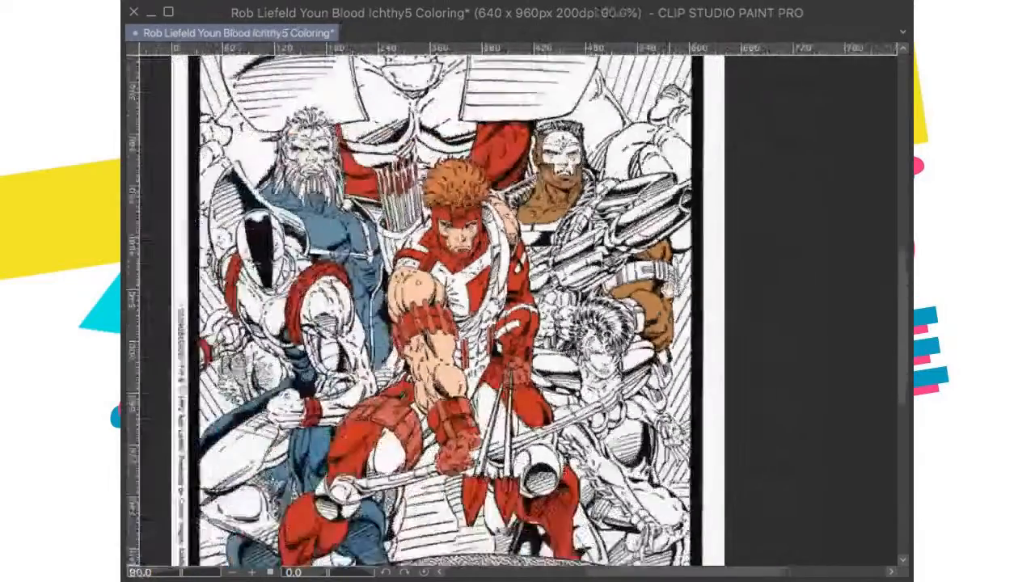
{"action": "scroll", "coordinate": [710, 366], "scroll_direction": "down", "scroll_amount": 3}
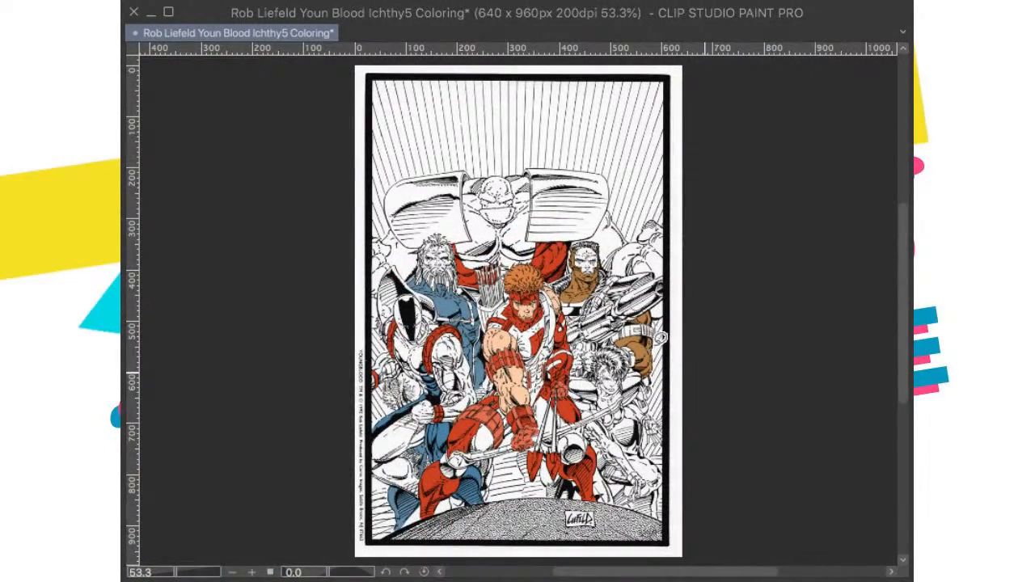
Step: Examine the crew-cut figure's brown arm up close and the figures still uncolored across the page
{"action": "scroll", "coordinate": [656, 349], "scroll_direction": "up", "scroll_amount": 4}
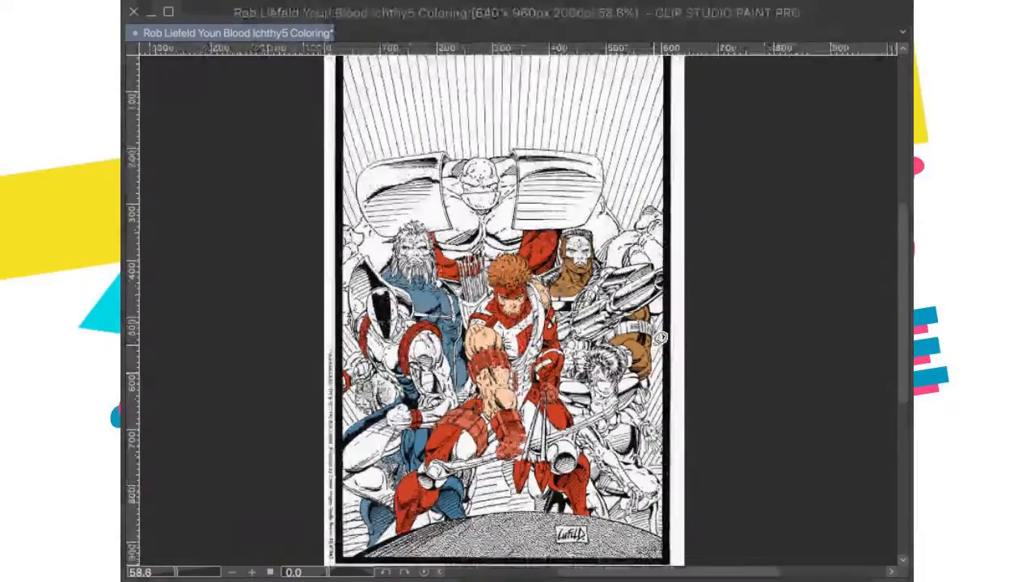
{"action": "scroll", "coordinate": [622, 368], "scroll_direction": "up", "scroll_amount": 3}
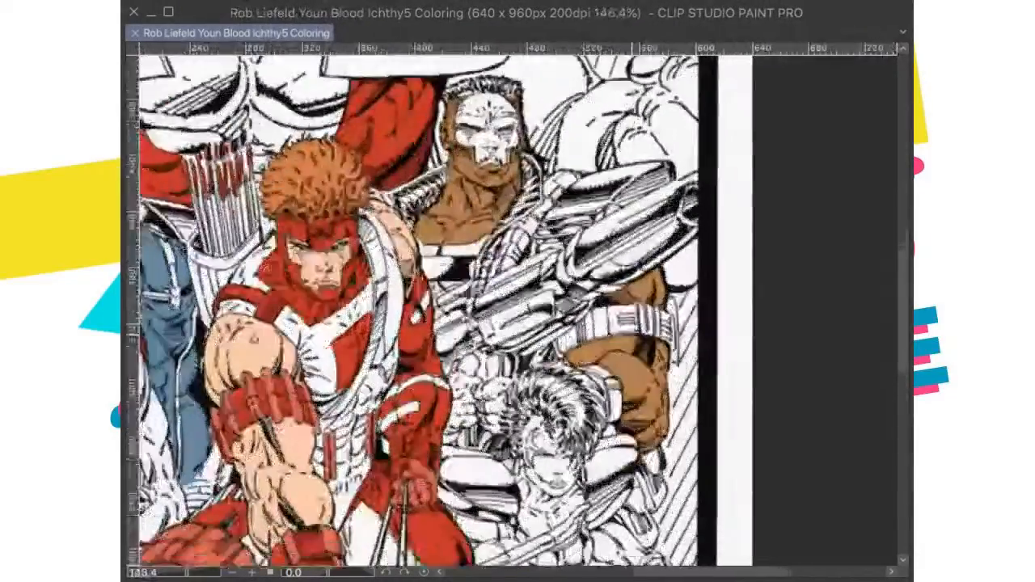
{"action": "scroll", "coordinate": [624, 380], "scroll_direction": "up", "scroll_amount": 2}
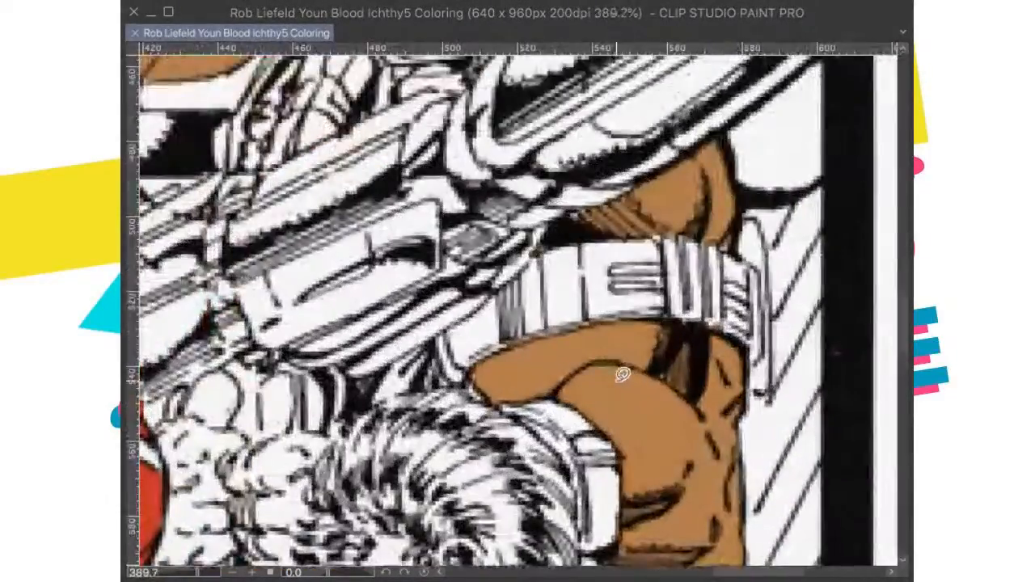
{"action": "scroll", "coordinate": [627, 295], "scroll_direction": "down", "scroll_amount": 2}
{"action": "key", "text": "ctrl+0"}
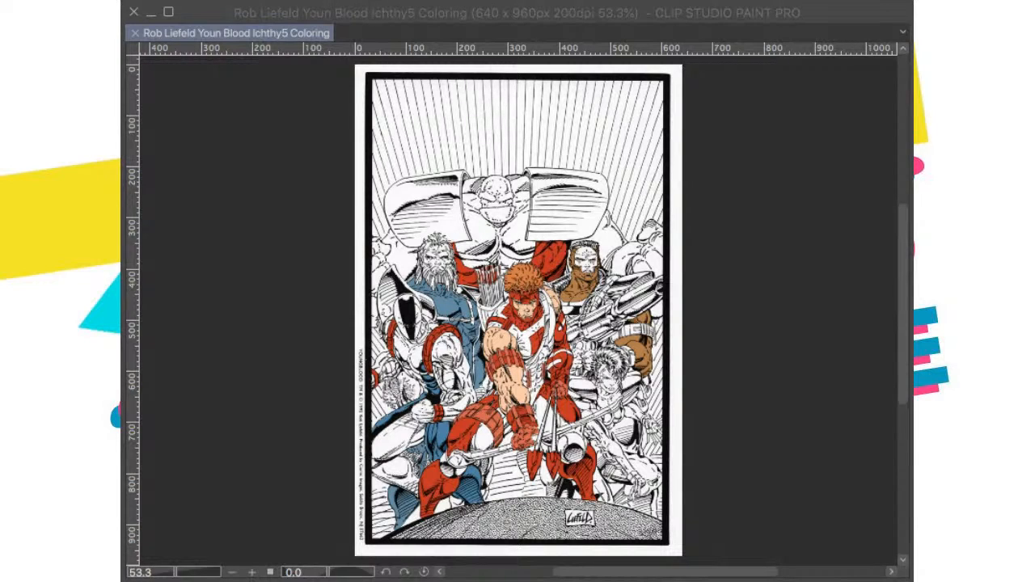
{"action": "scroll", "coordinate": [577, 365], "scroll_direction": "up", "scroll_amount": 5}
{"action": "scroll", "coordinate": [513, 307], "scroll_direction": "down", "scroll_amount": 4}
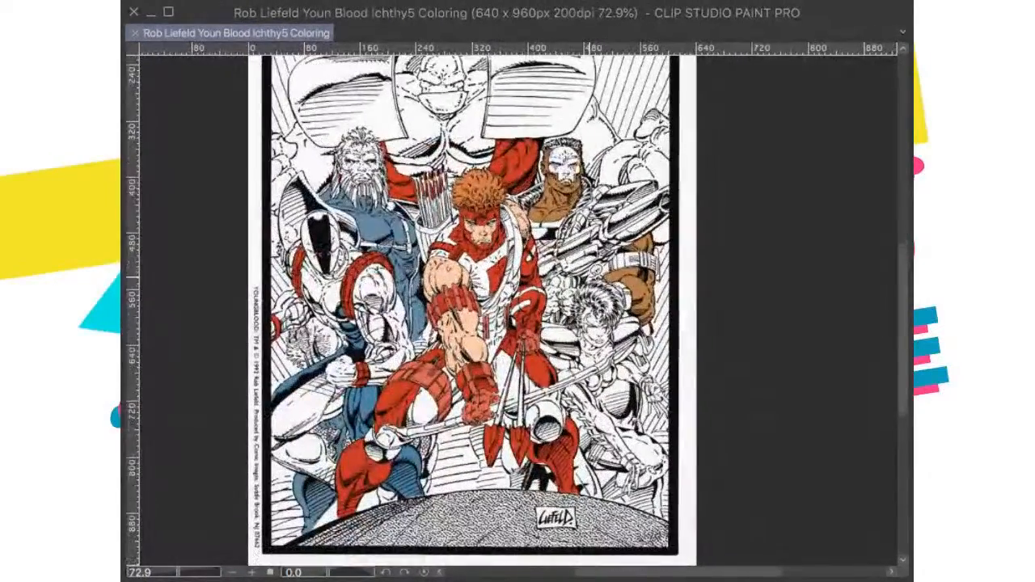
{"action": "scroll", "coordinate": [518, 308], "scroll_direction": "down", "scroll_amount": 2}
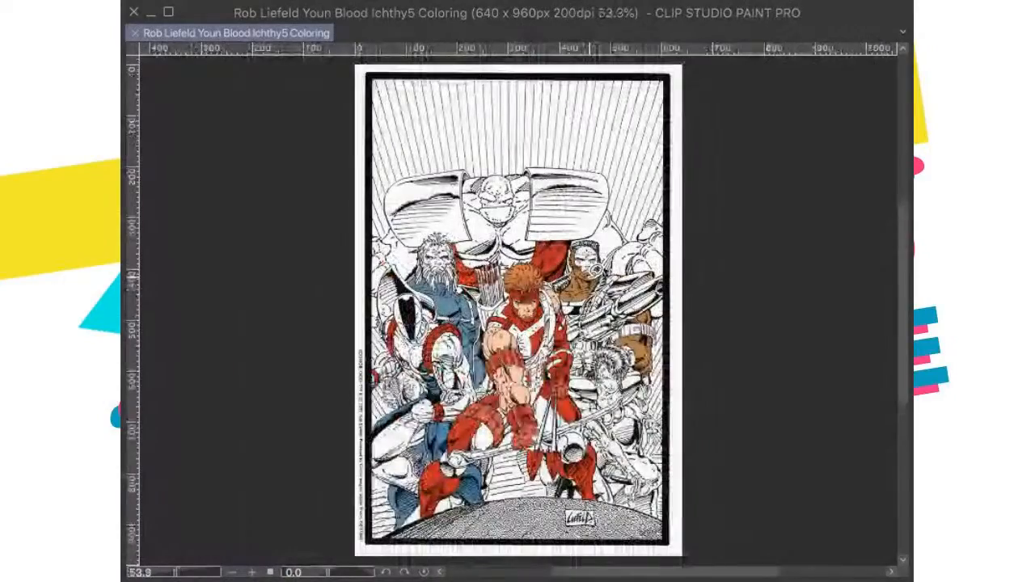
{"action": "scroll", "coordinate": [413, 364], "scroll_direction": "up", "scroll_amount": 3}
{"action": "scroll", "coordinate": [413, 364], "scroll_direction": "down", "scroll_amount": 2}
Step: Paste the published cover as a temporary reference, check the bearded figure's colors up close, and undo the paste
{"action": "key", "text": "super+v"}
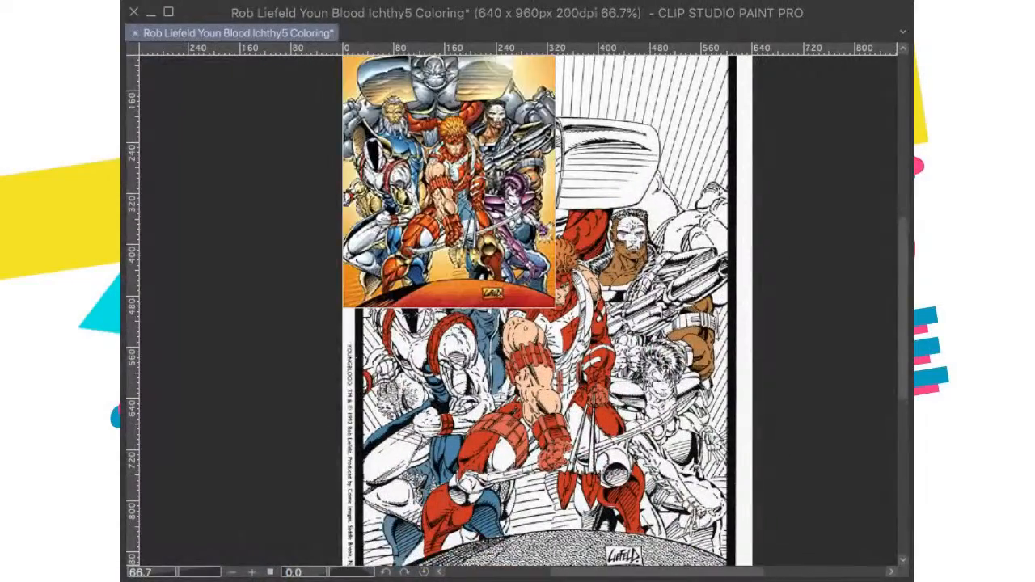
{"action": "scroll", "coordinate": [490, 259], "scroll_direction": "up", "scroll_amount": 2}
{"action": "scroll", "coordinate": [490, 258], "scroll_direction": "up", "scroll_amount": 3}
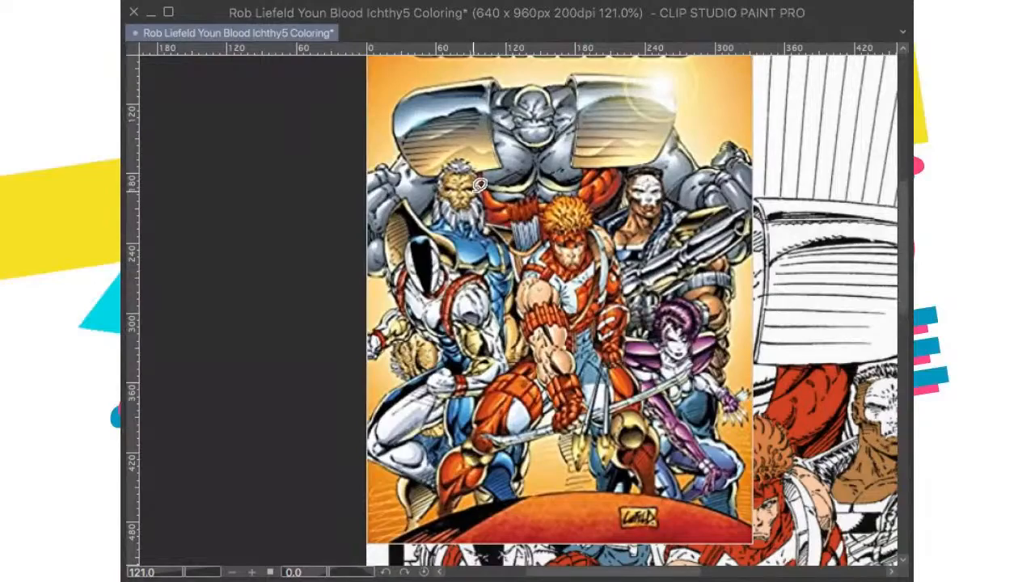
{"action": "key", "text": "super+z"}
Step: Fill the bearded man's face and forehead with light tan skin, leaving the hair and beard white
{"action": "scroll", "coordinate": [517, 300], "scroll_direction": "down", "scroll_amount": 2}
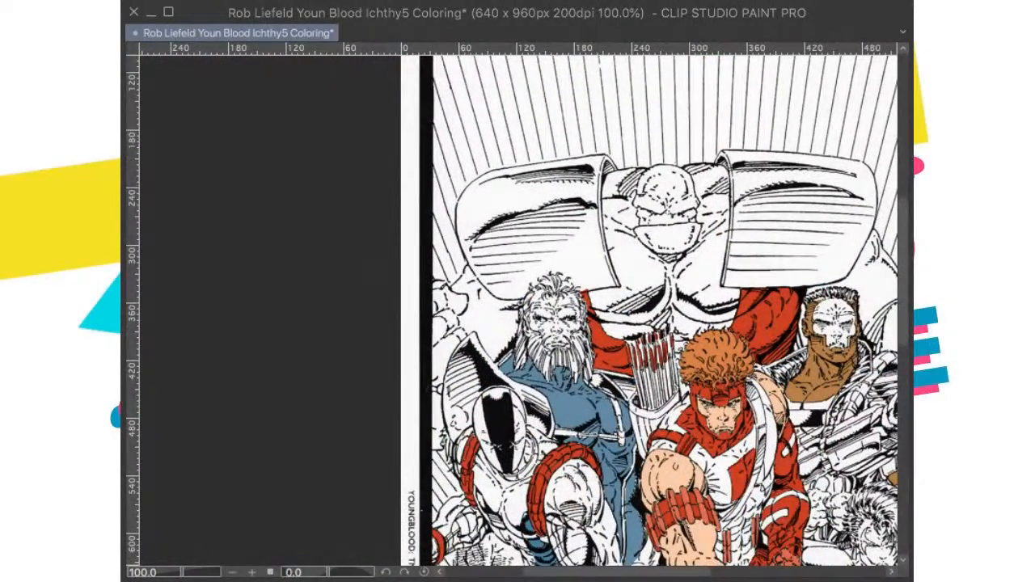
{"action": "scroll", "coordinate": [485, 362], "scroll_direction": "up", "scroll_amount": 5}
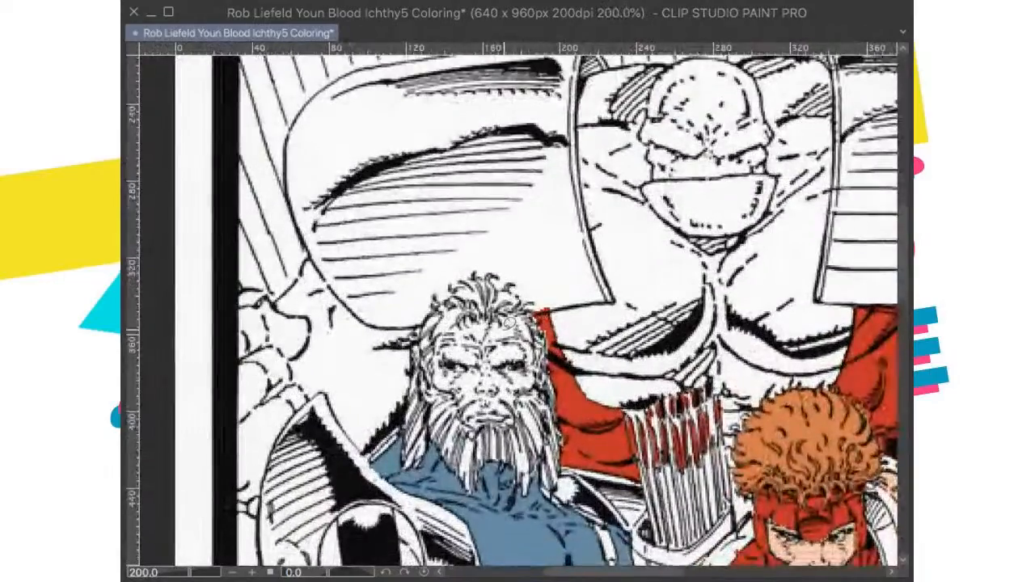
{"action": "scroll", "coordinate": [528, 321], "scroll_direction": "up", "scroll_amount": 1}
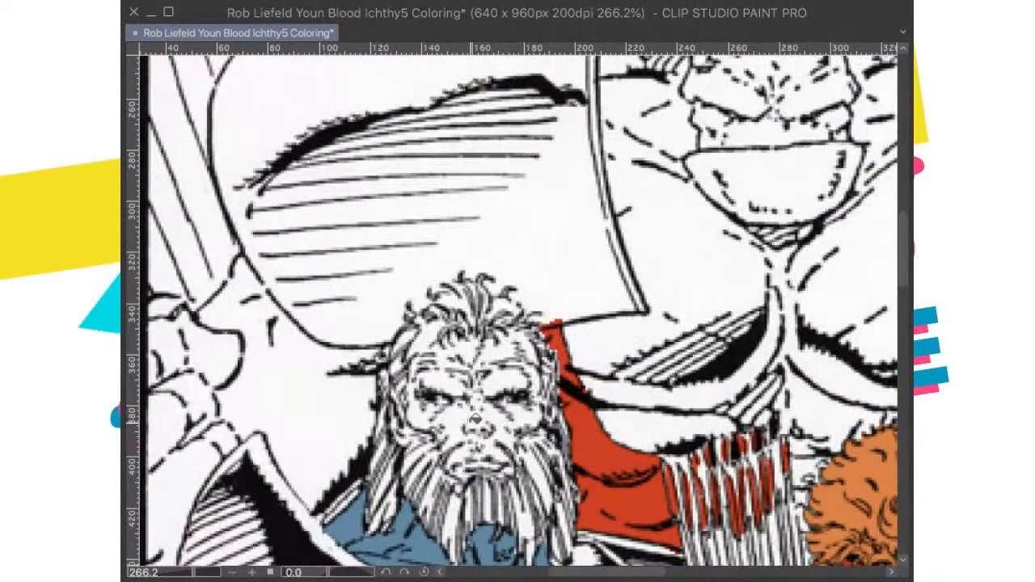
{"action": "left_click", "coordinate": [475, 418]}
{"action": "left_click", "coordinate": [499, 362]}
{"action": "left_click", "coordinate": [536, 369]}
{"action": "left_click", "coordinate": [519, 360]}
Step: Fill the open areas of the rounded, hatched form below the helmeted figure's arm with the same light tan
{"action": "scroll", "coordinate": [502, 360], "scroll_direction": "down", "scroll_amount": 5}
{"action": "scroll", "coordinate": [502, 360], "scroll_direction": "up", "scroll_amount": 2}
{"action": "scroll", "coordinate": [499, 385], "scroll_direction": "down", "scroll_amount": 3}
{"action": "left_click", "coordinate": [469, 413]}
{"action": "left_click", "coordinate": [485, 428]}
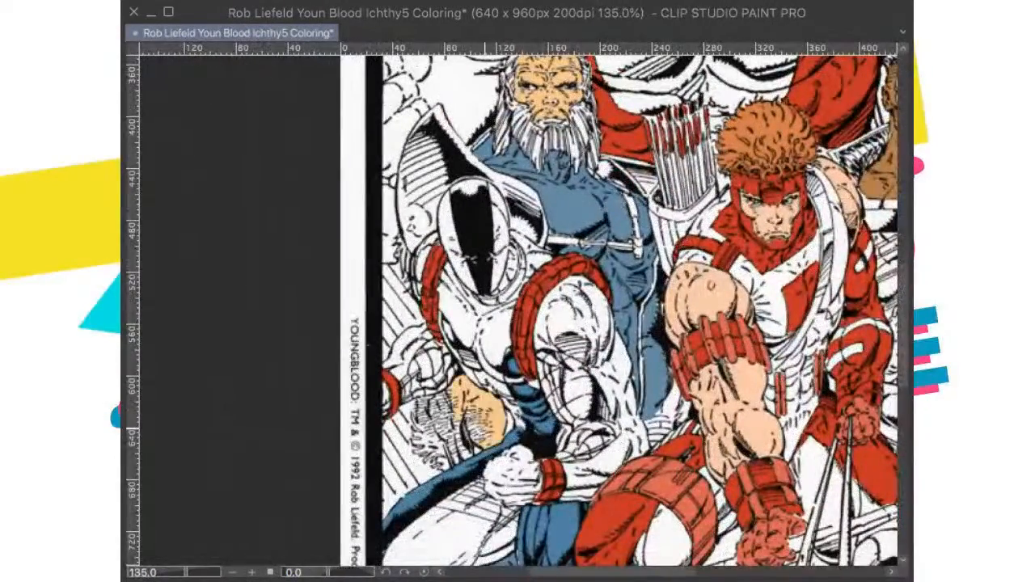
{"action": "left_click", "coordinate": [422, 428]}
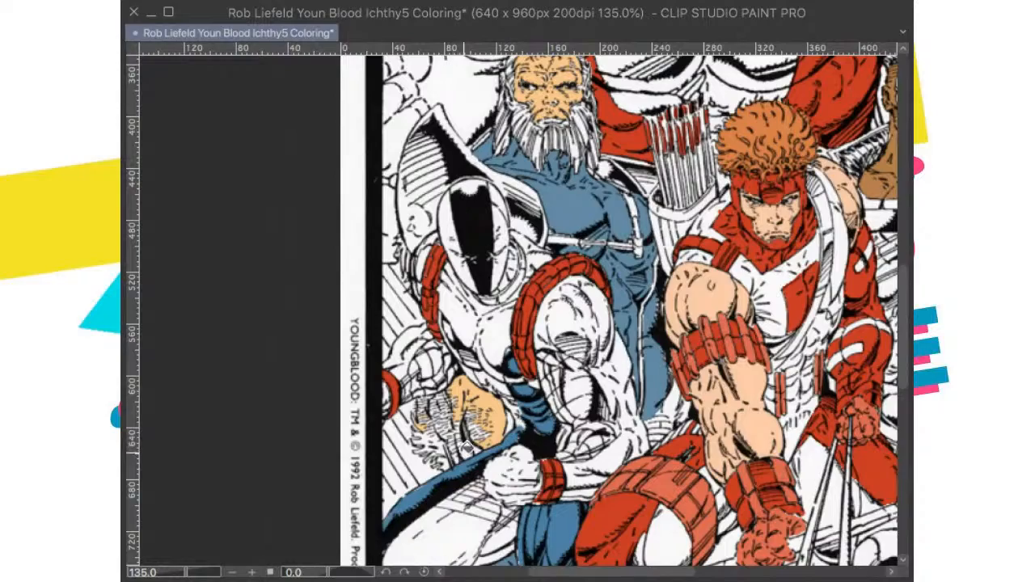
Step: Lasso the densely hatched part of the rounded form beside the helmeted figure, fill it with light tan, and deselect
{"action": "scroll", "coordinate": [468, 418], "scroll_direction": "down", "scroll_amount": 2}
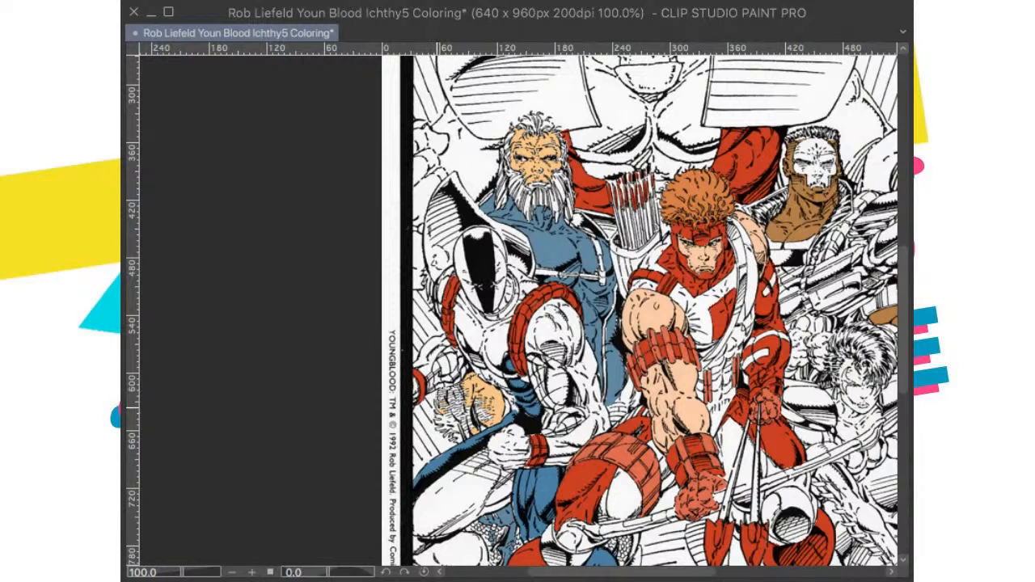
{"action": "left_click_drag", "start_coordinate": [483, 429], "coordinate": [494, 395]}
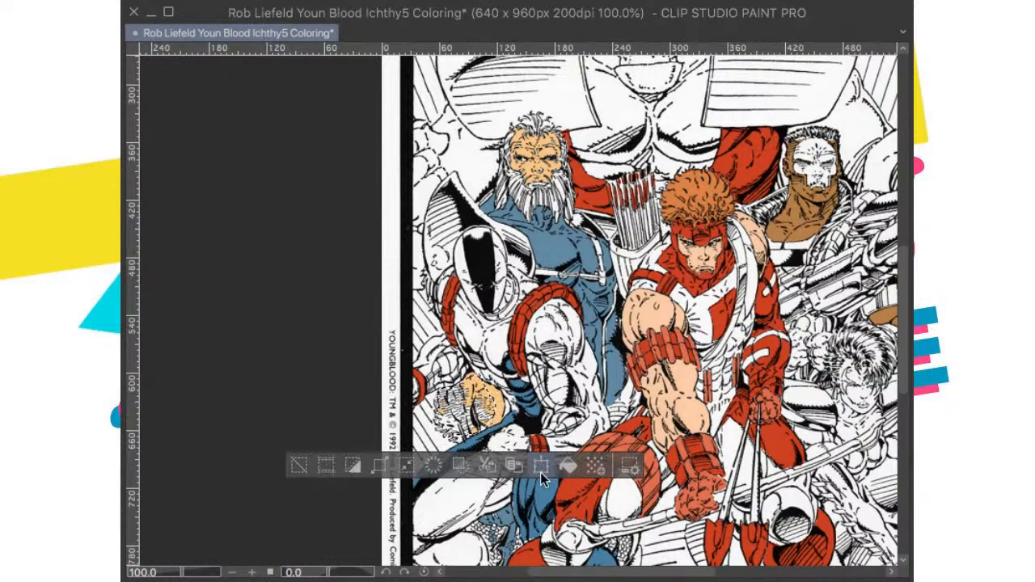
{"action": "left_click", "coordinate": [568, 467]}
{"action": "key", "text": "super+d"}
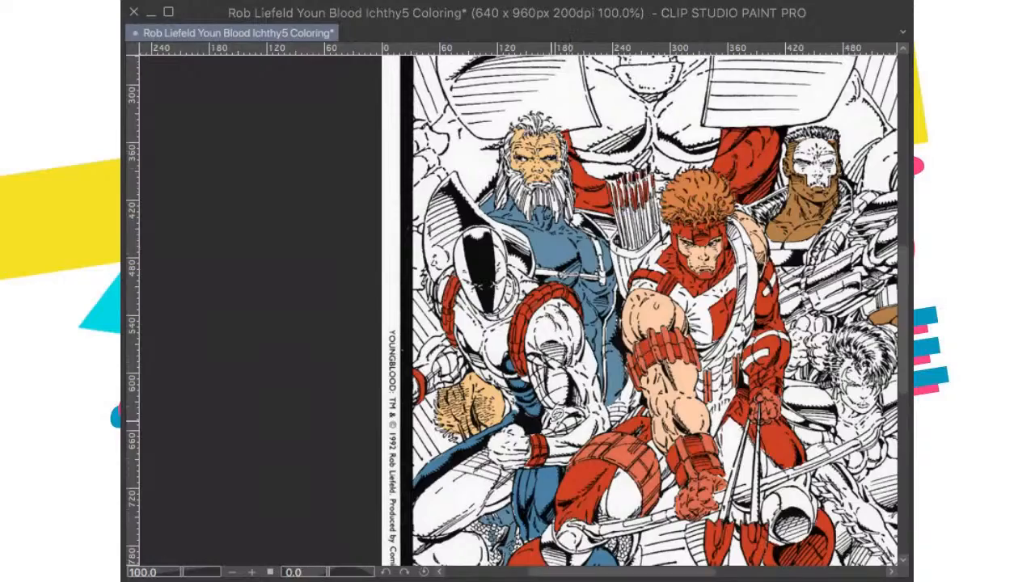
Step: Lasso the rounded form's ragged outer edge down to the blue strip, fill it light tan, deselect, and show the whole page
{"action": "scroll", "coordinate": [556, 414], "scroll_direction": "up", "scroll_amount": 5}
{"action": "scroll", "coordinate": [568, 348], "scroll_direction": "up", "scroll_amount": 2}
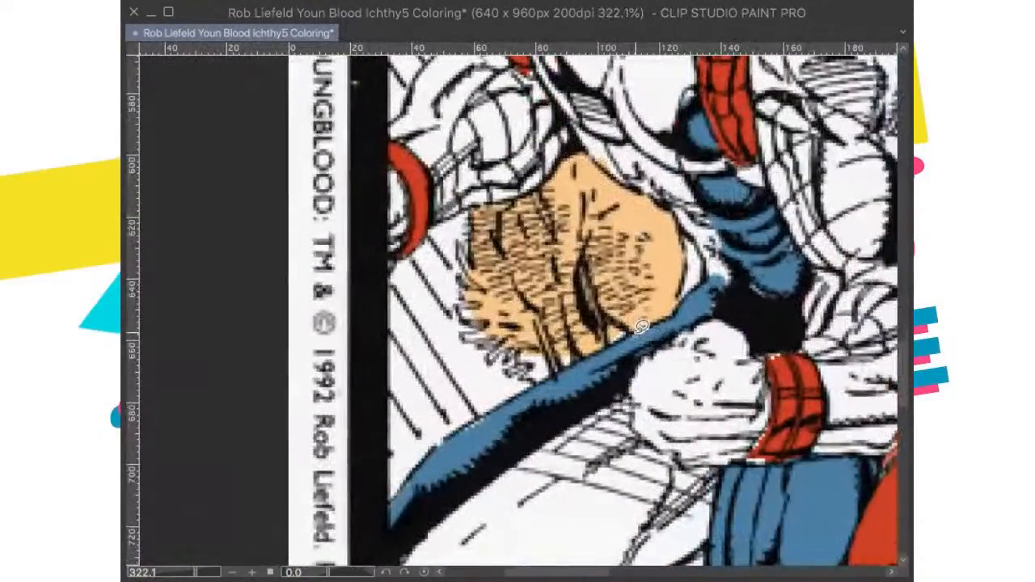
{"action": "mouse_move", "coordinate": [668, 320]}
{"action": "left_mouse_down"}
{"action": "mouse_move", "coordinate": [542, 376]}
{"action": "mouse_move", "coordinate": [485, 347]}
{"action": "mouse_move", "coordinate": [463, 319]}
{"action": "left_mouse_up"}
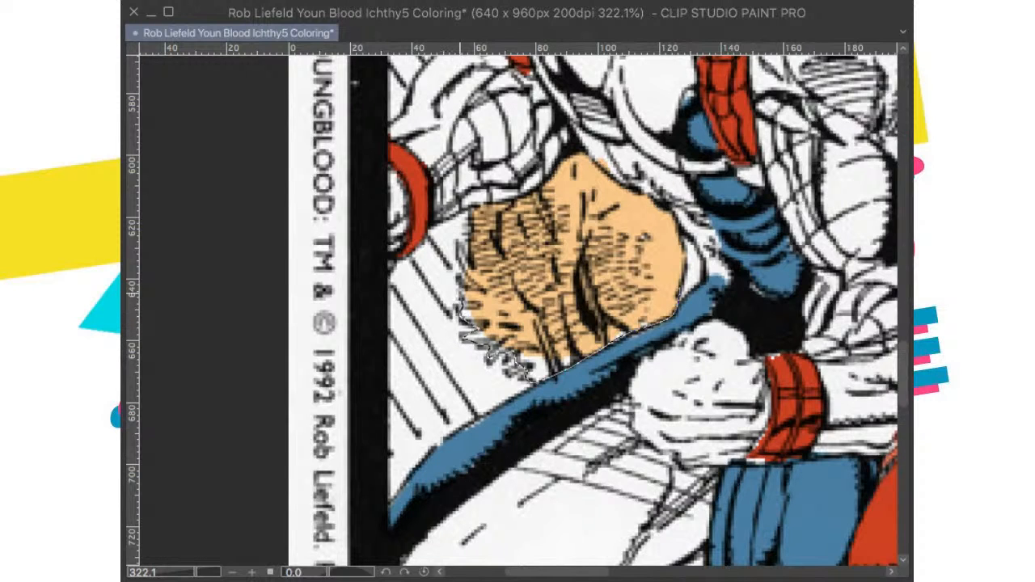
{"action": "mouse_move", "coordinate": [464, 281]}
{"action": "left_mouse_down"}
{"action": "mouse_move", "coordinate": [460, 247]}
{"action": "mouse_move", "coordinate": [484, 263]}
{"action": "mouse_move", "coordinate": [502, 217]}
{"action": "left_mouse_up"}
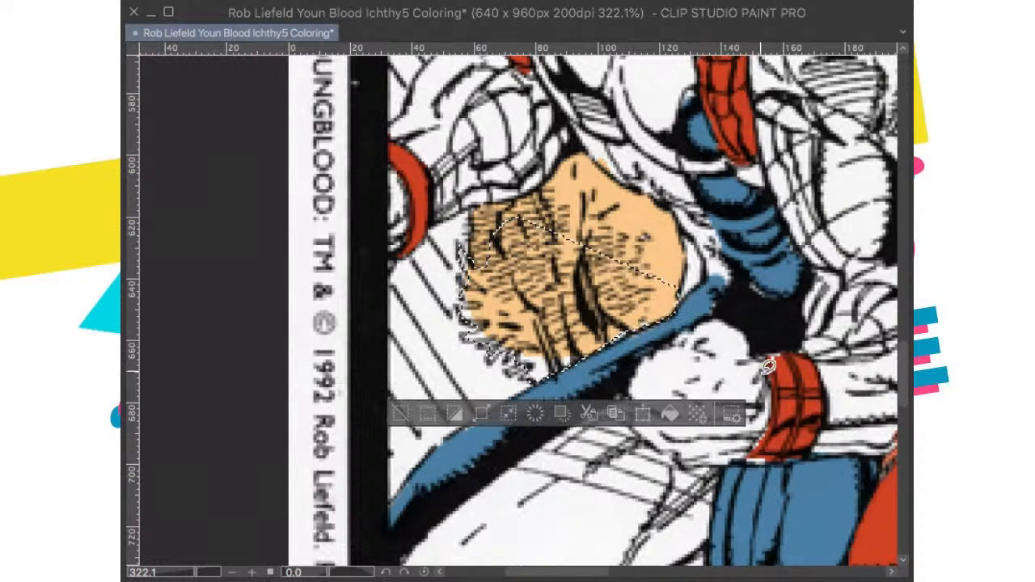
{"action": "left_click", "coordinate": [674, 419]}
{"action": "key", "text": "ctrl+d"}
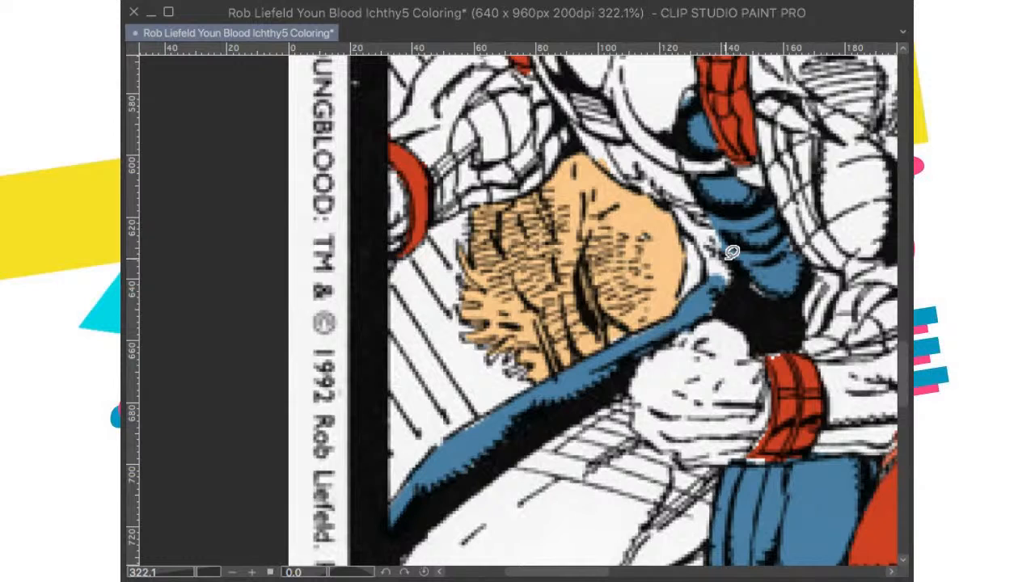
{"action": "key", "text": "ctrl+0"}
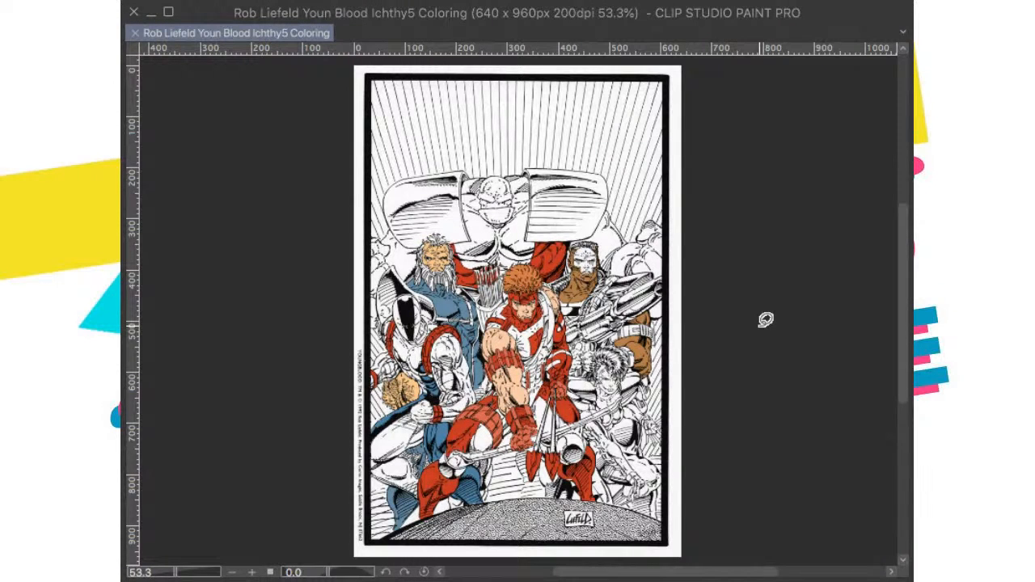
Step: Examine the colored and uncolored figures across the page, briefly pasting the published cover for comparison and undoing the paste
{"action": "scroll", "coordinate": [518, 307], "scroll_direction": "up", "scroll_amount": 5}
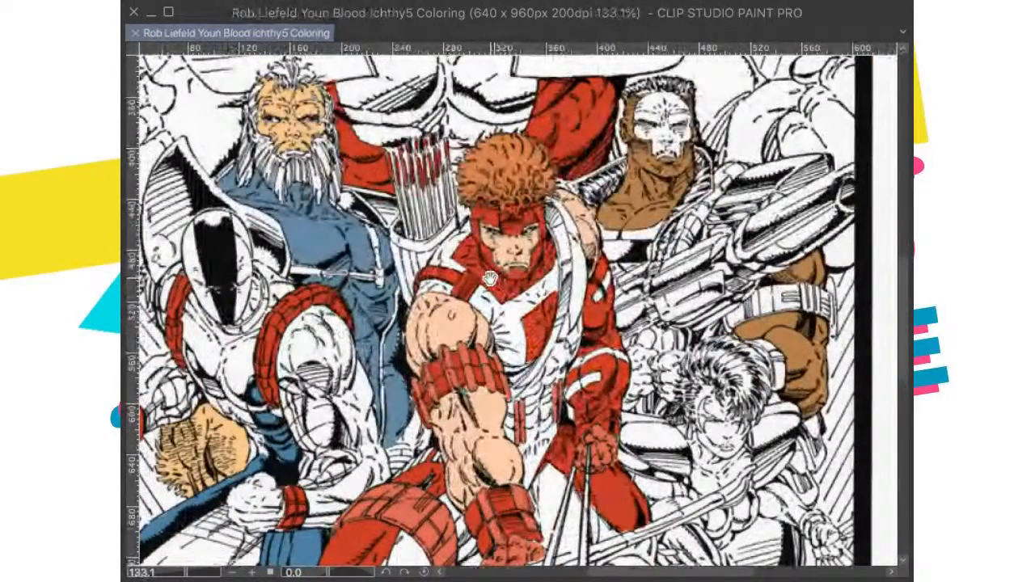
{"action": "scroll", "coordinate": [490, 278], "scroll_direction": "down", "scroll_amount": 2}
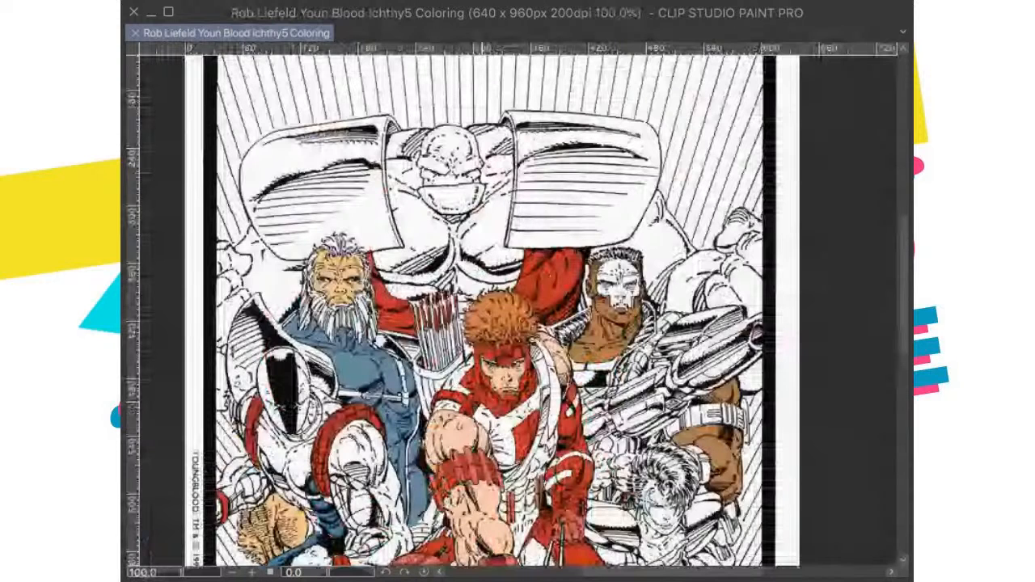
{"action": "key", "text": "ctrl+0"}
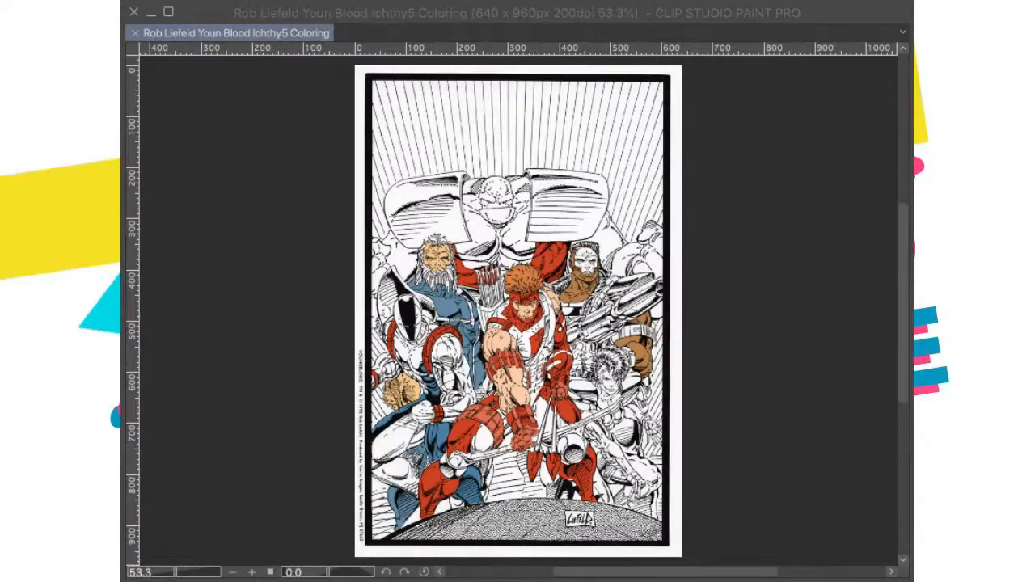
{"action": "scroll", "coordinate": [548, 317], "scroll_direction": "up", "scroll_amount": 5}
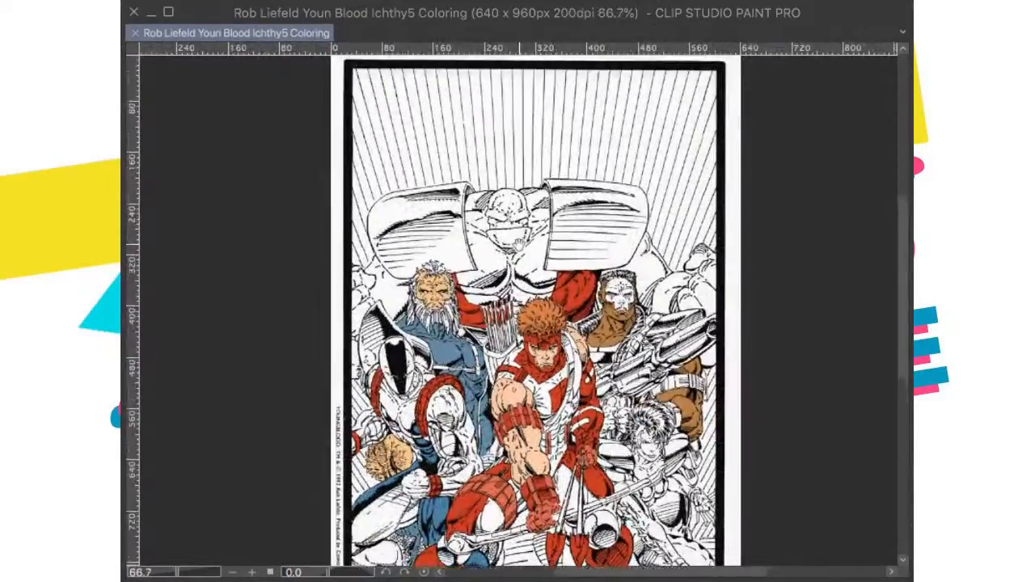
{"action": "scroll", "coordinate": [548, 317], "scroll_direction": "up", "scroll_amount": 4}
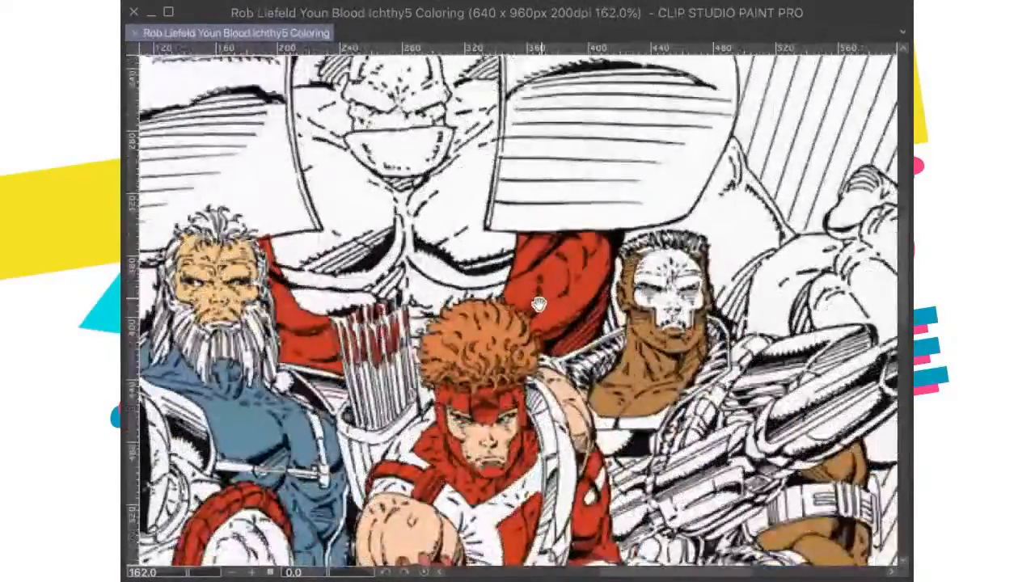
{"action": "scroll", "coordinate": [539, 304], "scroll_direction": "down", "scroll_amount": 3}
{"action": "scroll", "coordinate": [597, 396], "scroll_direction": "up", "scroll_amount": 2}
{"action": "left_click_drag", "start_coordinate": [597, 397], "coordinate": [565, 349]}
{"action": "scroll", "coordinate": [565, 349], "scroll_direction": "down", "scroll_amount": 3}
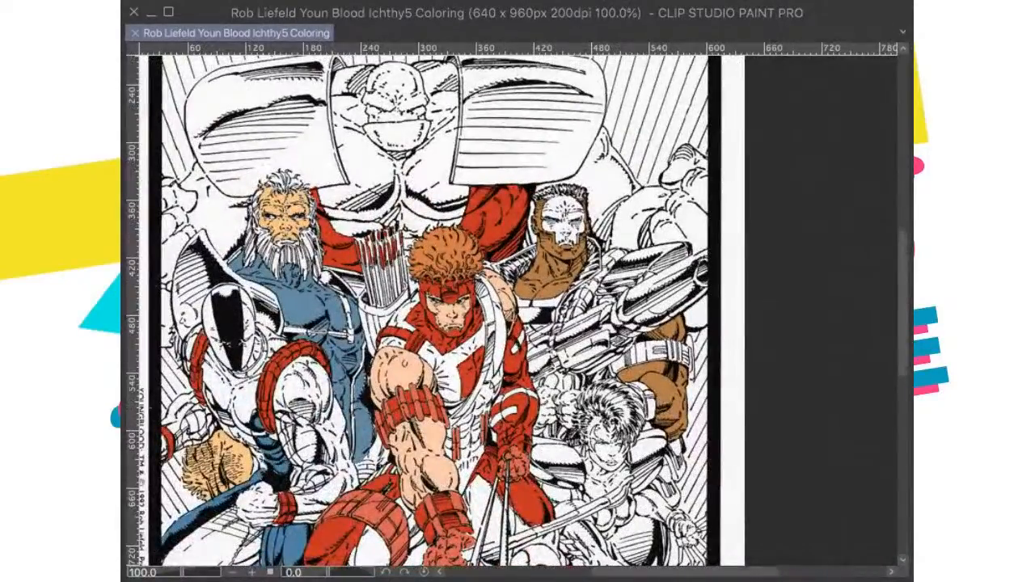
{"action": "scroll", "coordinate": [565, 356], "scroll_direction": "down", "scroll_amount": 3}
{"action": "left_click_drag", "start_coordinate": [559, 437], "coordinate": [667, 360]}
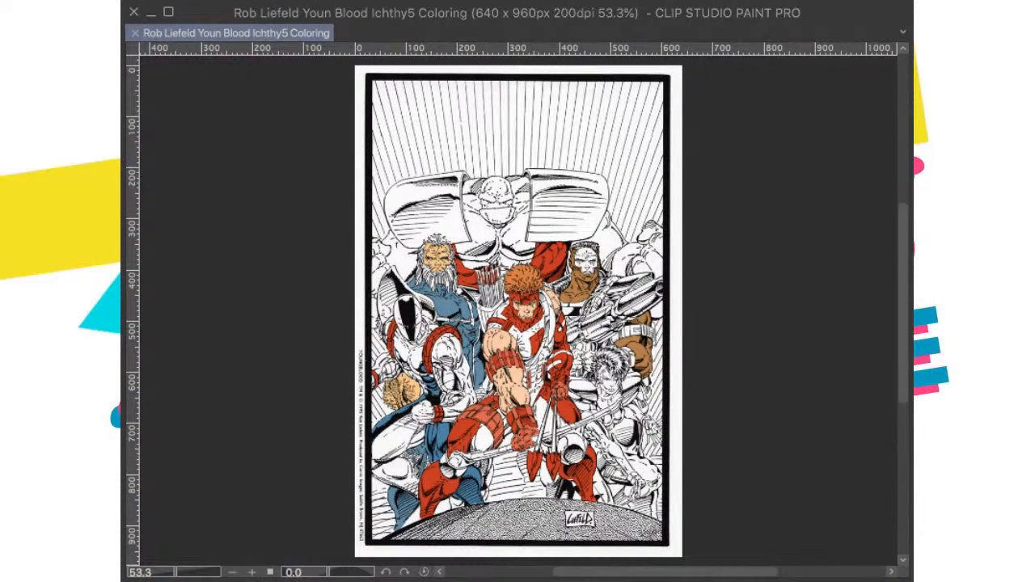
{"action": "key", "text": "ctrl+v"}
{"action": "key", "text": "ctrl+z"}
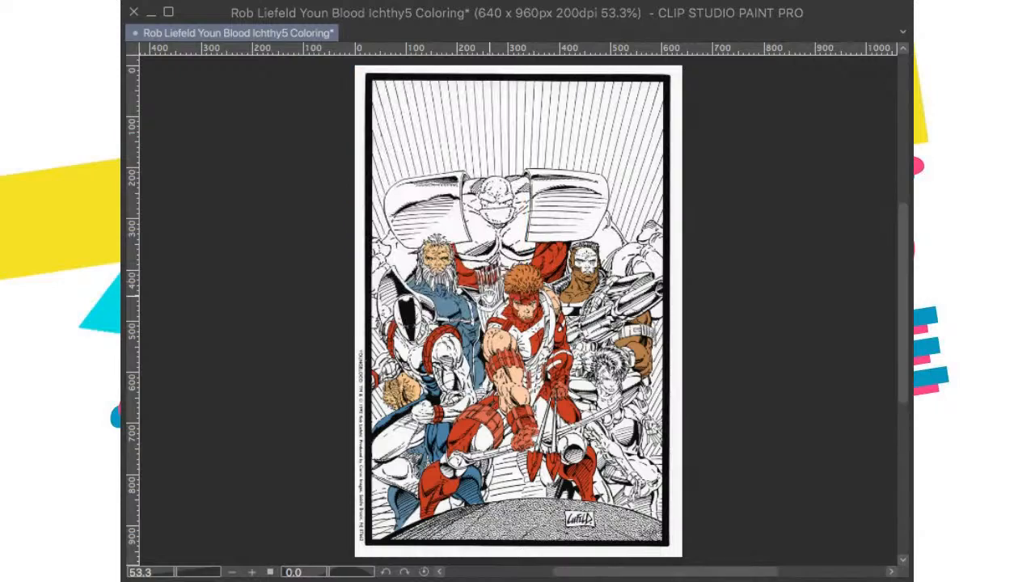
Step: Fill the giant background figure's head, jaw, chest, and the arm behind the bearded man with pale gray-green
{"action": "scroll", "coordinate": [521, 279], "scroll_direction": "up", "scroll_amount": 1}
{"action": "left_click_drag", "start_coordinate": [521, 280], "coordinate": [561, 325]}
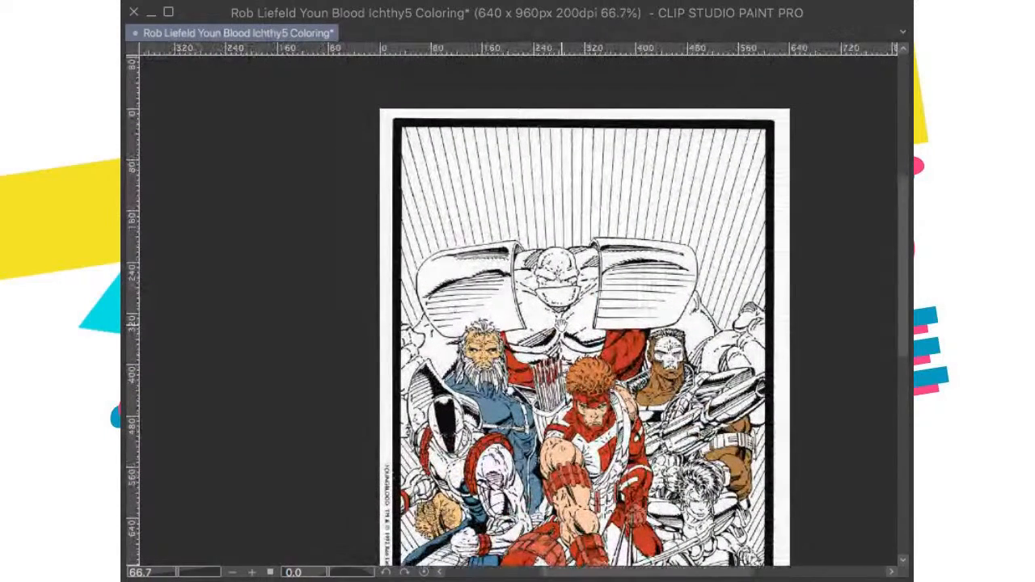
{"action": "scroll", "coordinate": [564, 293], "scroll_direction": "up", "scroll_amount": 1}
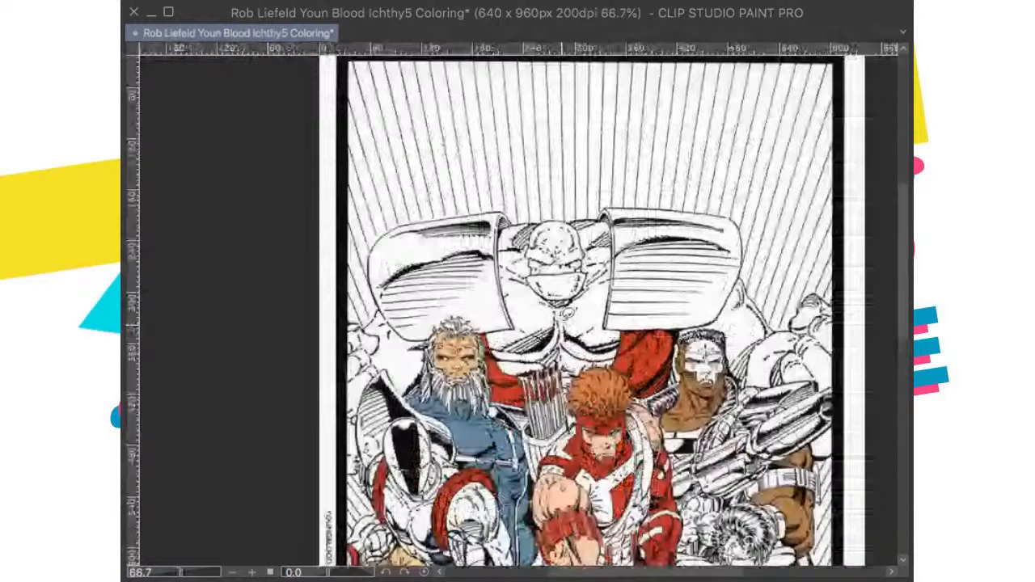
{"action": "scroll", "coordinate": [616, 251], "scroll_direction": "up", "scroll_amount": 2}
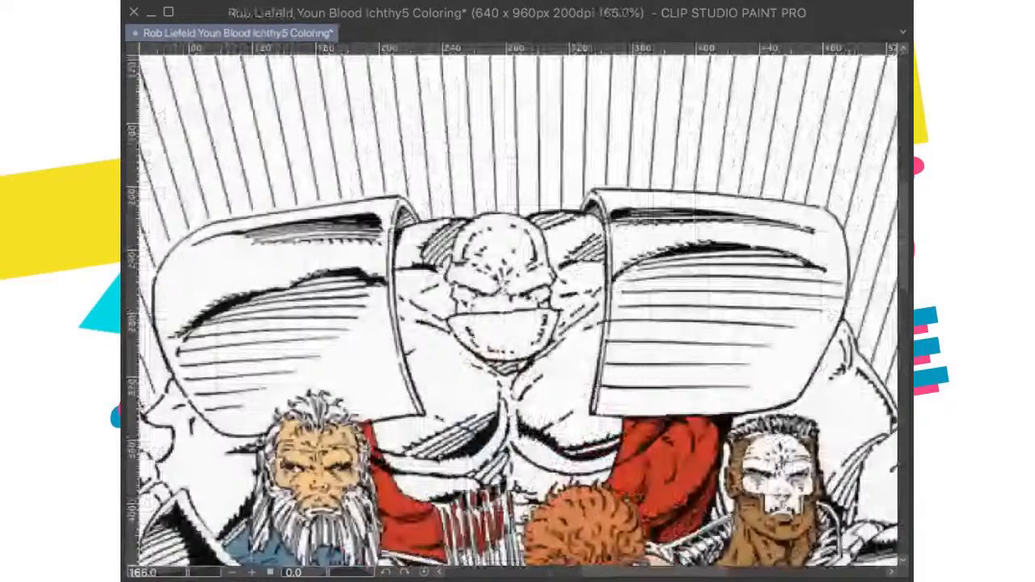
{"action": "left_click", "coordinate": [531, 333]}
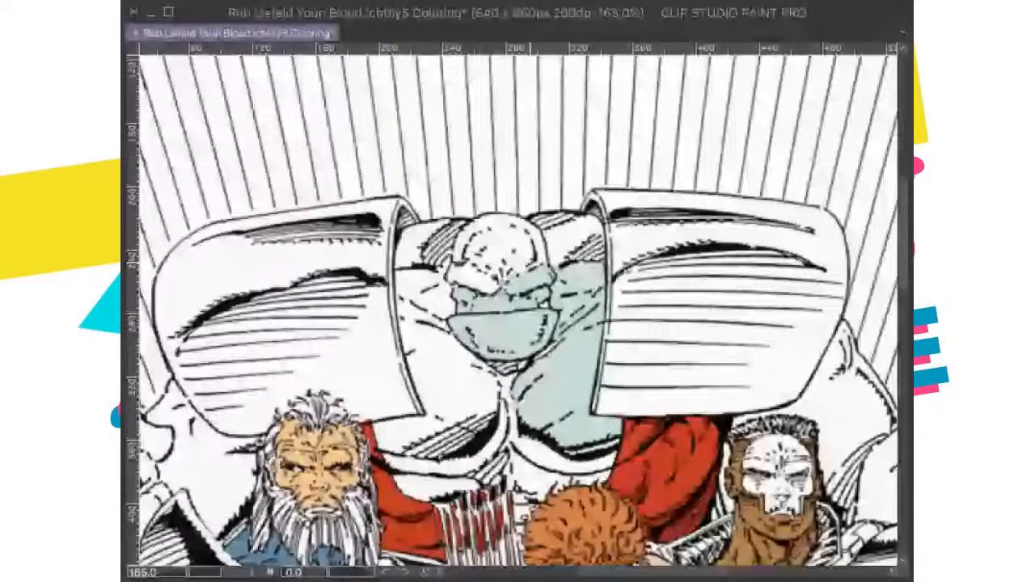
{"action": "scroll", "coordinate": [453, 218], "scroll_direction": "down", "scroll_amount": 3}
{"action": "left_click", "coordinate": [296, 324]}
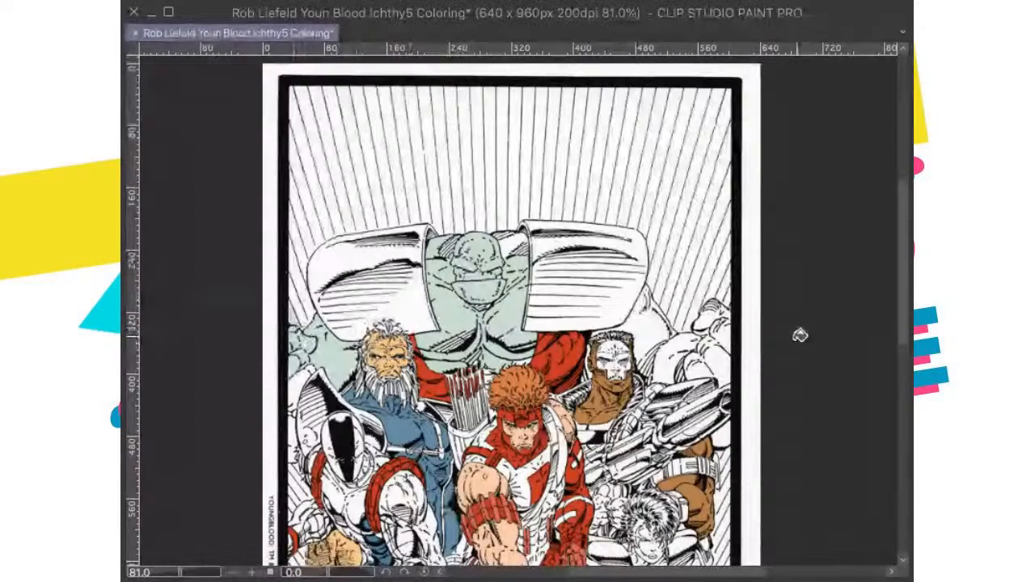
Step: Fill the giant's other arm and shoulder, behind the crew-cut gunman, with the same pale gray-green
{"action": "left_click", "coordinate": [693, 362]}
{"action": "left_click", "coordinate": [668, 353]}
{"action": "left_click", "coordinate": [647, 319]}
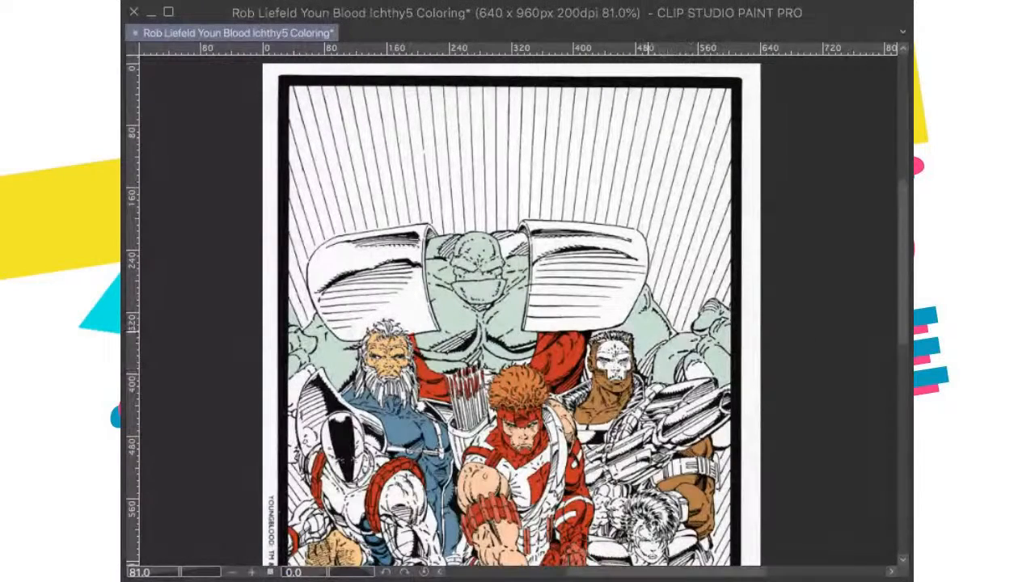
Step: Lasso the white slivers between the crew-cut gunman's head and the giant's arm, fill them pale gray-green, and deselect
{"action": "left_click_drag", "start_coordinate": [667, 357], "coordinate": [624, 293]}
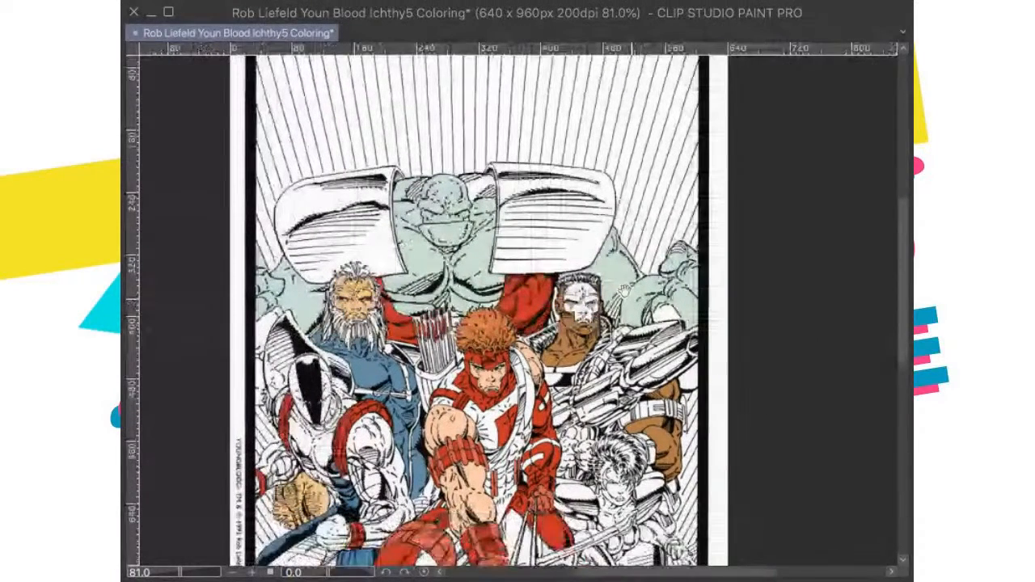
{"action": "scroll", "coordinate": [624, 291], "scroll_direction": "up", "scroll_amount": 5}
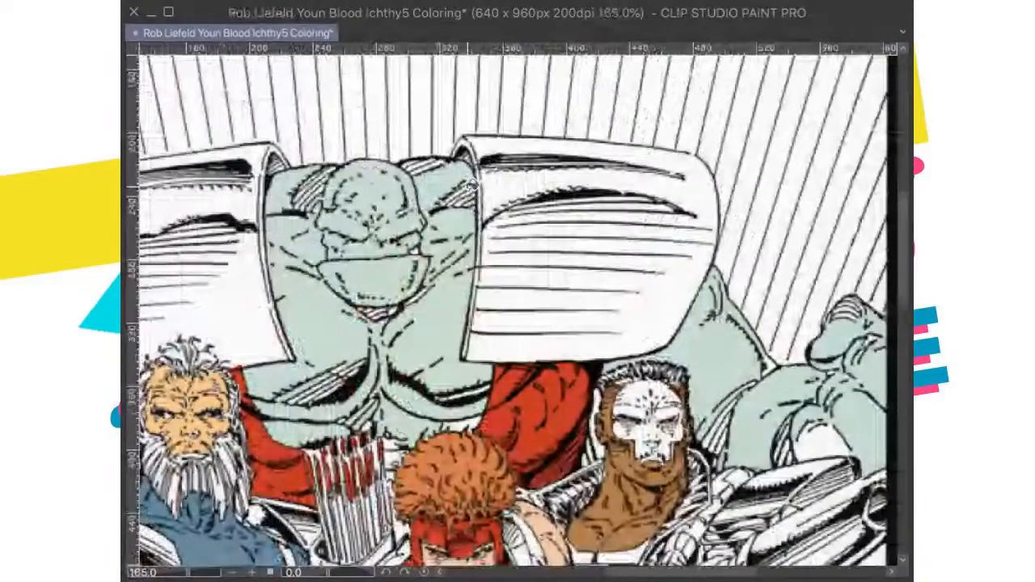
{"action": "left_click_drag", "start_coordinate": [344, 402], "coordinate": [354, 148]}
{"action": "scroll", "coordinate": [517, 197], "scroll_direction": "down", "scroll_amount": 4}
{"action": "scroll", "coordinate": [606, 315], "scroll_direction": "up", "scroll_amount": 2}
{"action": "left_click_drag", "start_coordinate": [607, 316], "coordinate": [461, 334]}
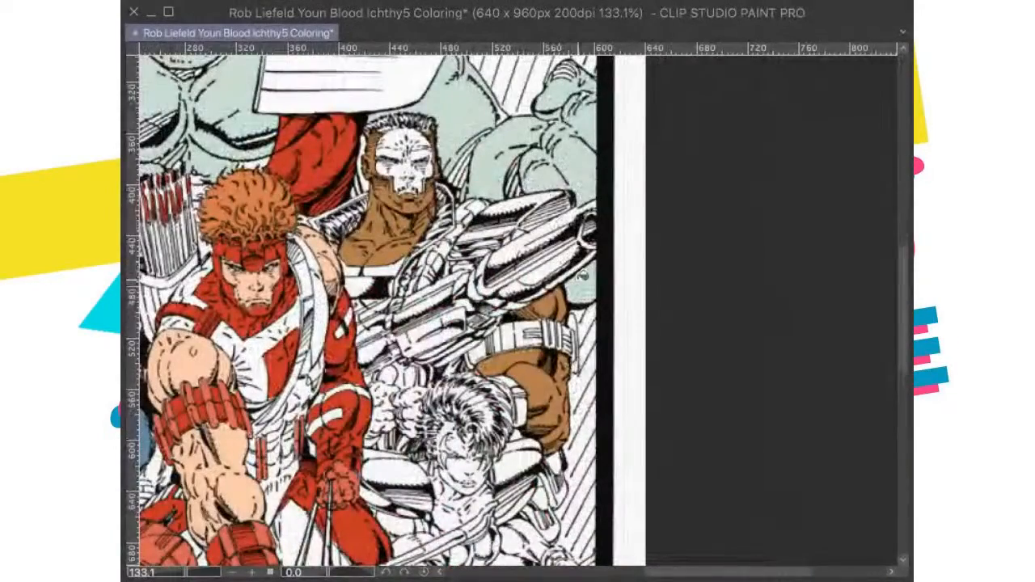
{"action": "left_click_drag", "start_coordinate": [582, 276], "coordinate": [592, 328]}
{"action": "scroll", "coordinate": [540, 188], "scroll_direction": "up", "scroll_amount": 3}
{"action": "left_click_drag", "start_coordinate": [540, 193], "coordinate": [566, 238]}
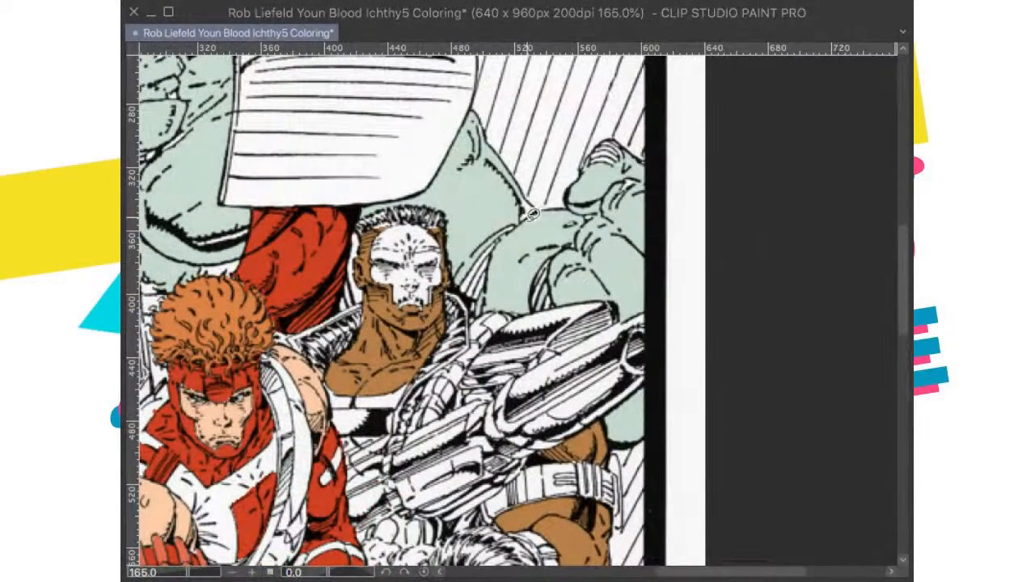
{"action": "left_click_drag", "start_coordinate": [458, 270], "coordinate": [470, 223]}
{"action": "mouse_move", "coordinate": [526, 196]}
{"action": "left_mouse_down"}
{"action": "mouse_move", "coordinate": [543, 244]}
{"action": "mouse_move", "coordinate": [521, 283]}
{"action": "mouse_move", "coordinate": [478, 311]}
{"action": "mouse_move", "coordinate": [458, 279]}
{"action": "left_mouse_up"}
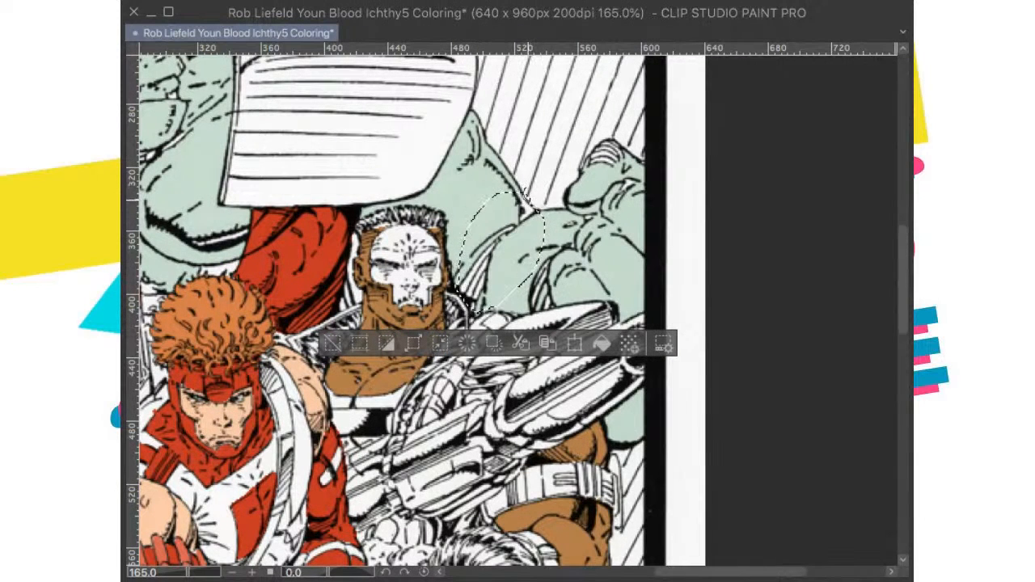
{"action": "left_click", "coordinate": [602, 343]}
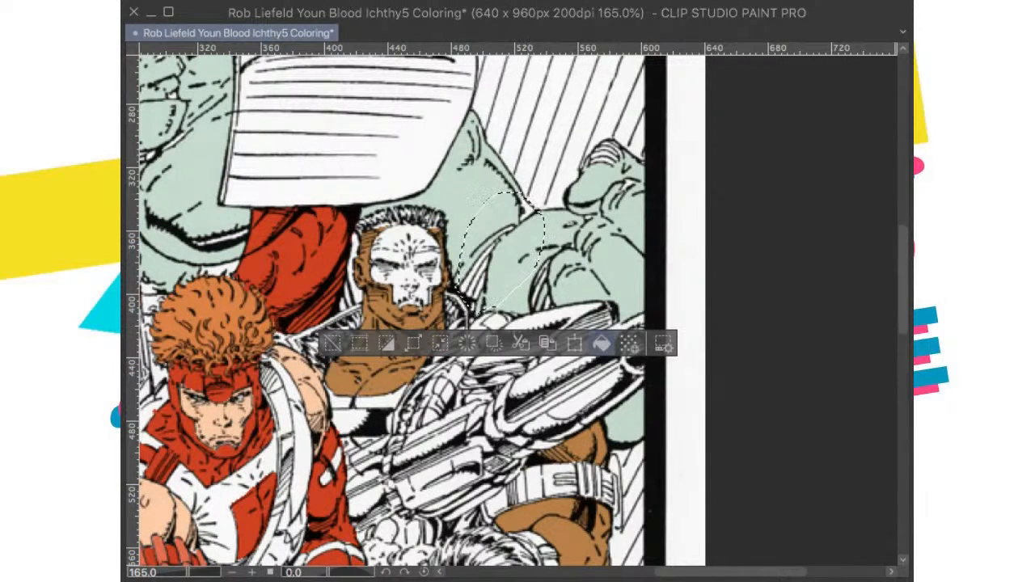
{"action": "key", "text": "ctrl+d"}
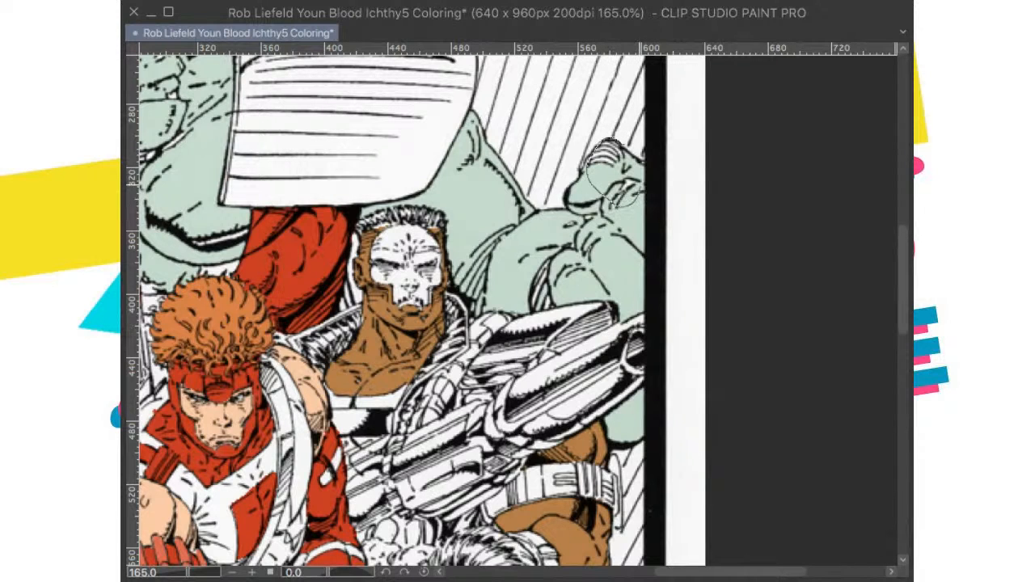
Step: Lasso and fill the remaining white gaps in the giant's knuckles and forearm with pale gray-green, deselecting after each
{"action": "left_click_drag", "start_coordinate": [641, 185], "coordinate": [639, 168]}
{"action": "left_click", "coordinate": [716, 238]}
{"action": "key", "text": "ctrl+d"}
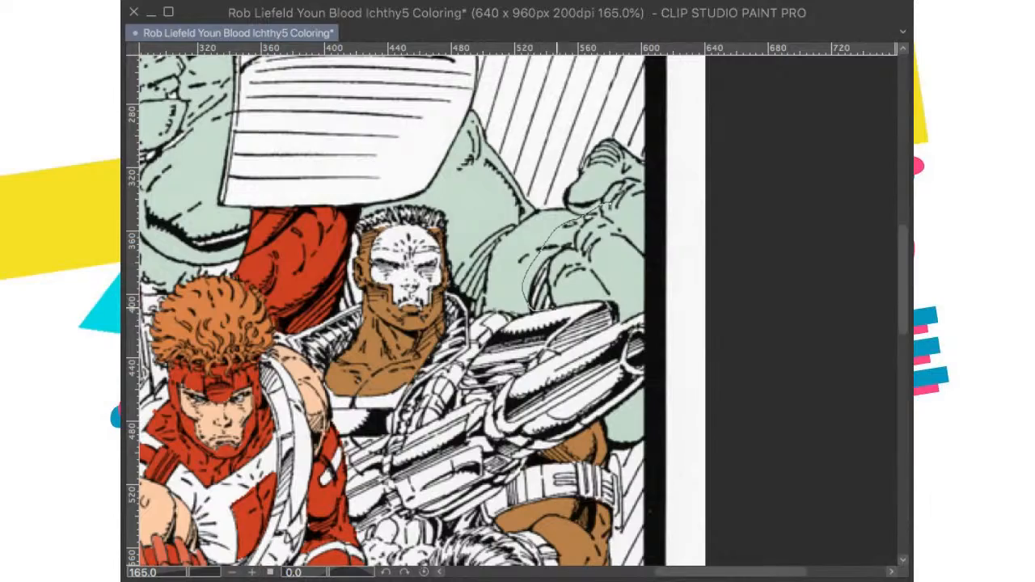
{"action": "left_click_drag", "start_coordinate": [557, 309], "coordinate": [594, 283]}
{"action": "left_click", "coordinate": [663, 343]}
{"action": "key", "text": "ctrl+d"}
Step: Lasso the hatched gaps around the giant's neck, shoulders, and upper chest and fill them with pale gray-green
{"action": "left_click_drag", "start_coordinate": [569, 207], "coordinate": [736, 313]}
{"action": "left_click_drag", "start_coordinate": [602, 289], "coordinate": [810, 341]}
{"action": "left_click_drag", "start_coordinate": [523, 328], "coordinate": [563, 314]}
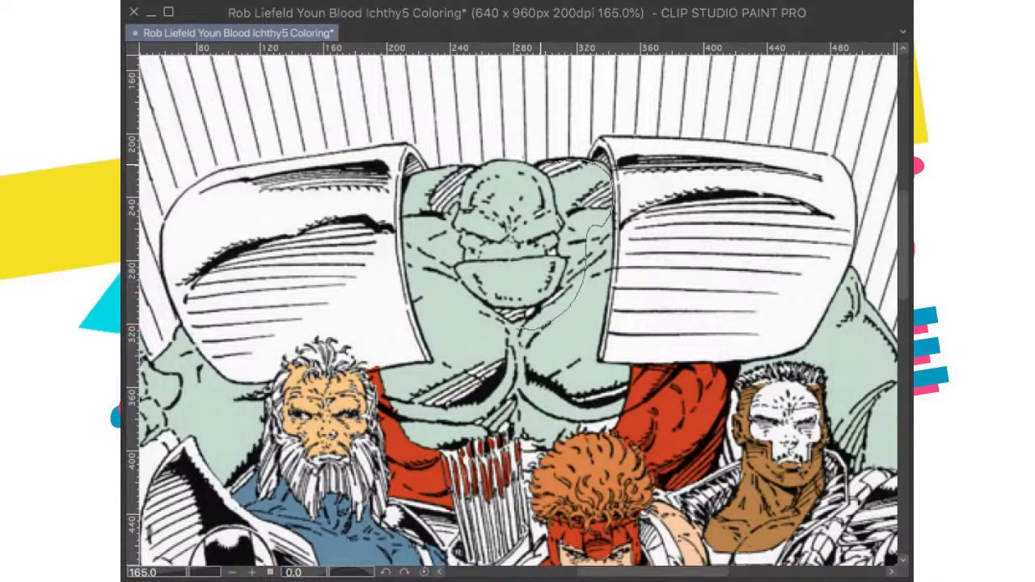
{"action": "mouse_move", "coordinate": [419, 203]}
{"action": "left_mouse_down"}
{"action": "mouse_move", "coordinate": [420, 235]}
{"action": "mouse_move", "coordinate": [463, 303]}
{"action": "left_mouse_up"}
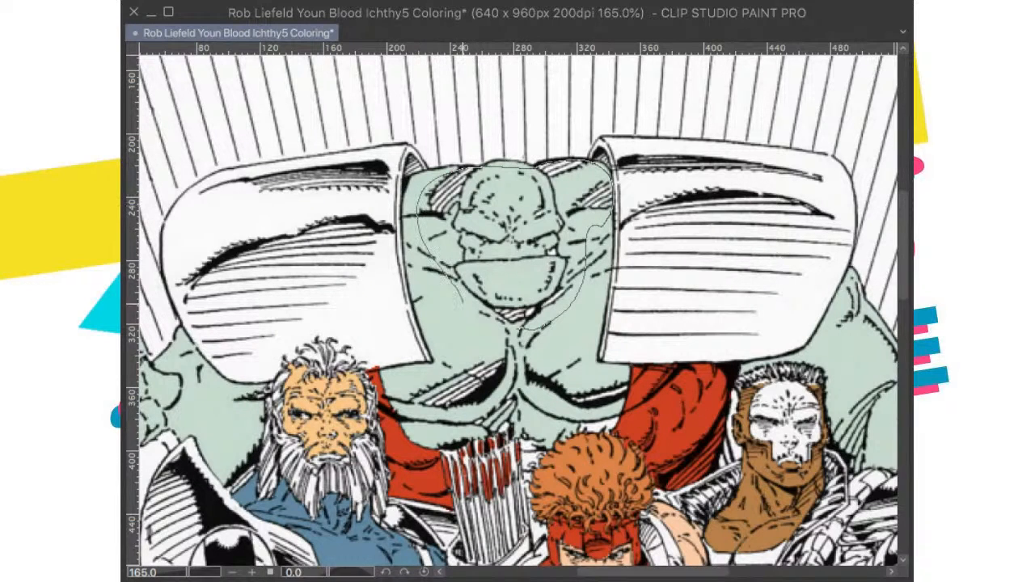
{"action": "mouse_move", "coordinate": [406, 391]}
{"action": "left_mouse_down"}
{"action": "mouse_move", "coordinate": [439, 426]}
{"action": "mouse_move", "coordinate": [479, 431]}
{"action": "mouse_move", "coordinate": [531, 420]}
{"action": "mouse_move", "coordinate": [587, 369]}
{"action": "left_mouse_up"}
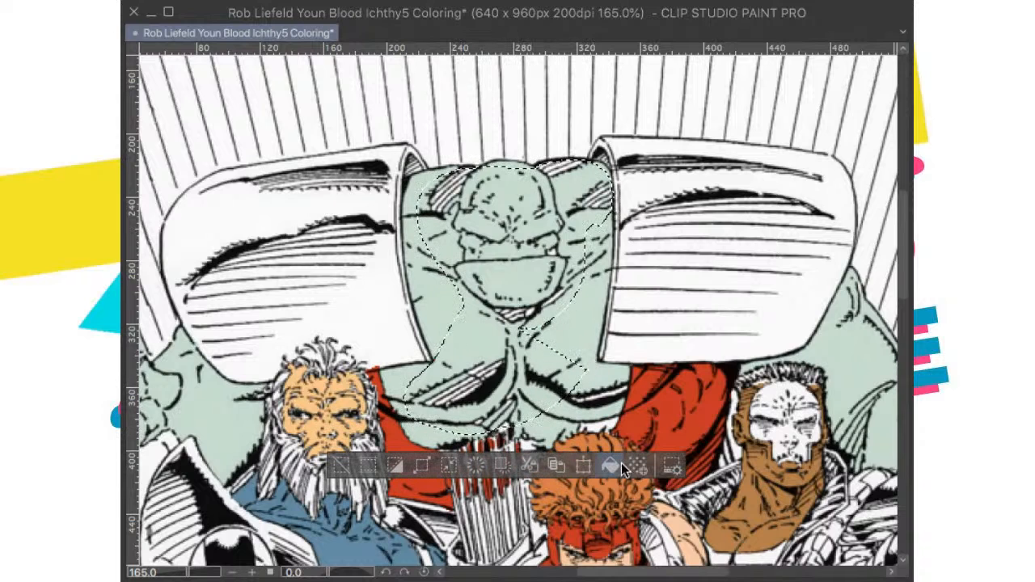
{"action": "left_click", "coordinate": [670, 379]}
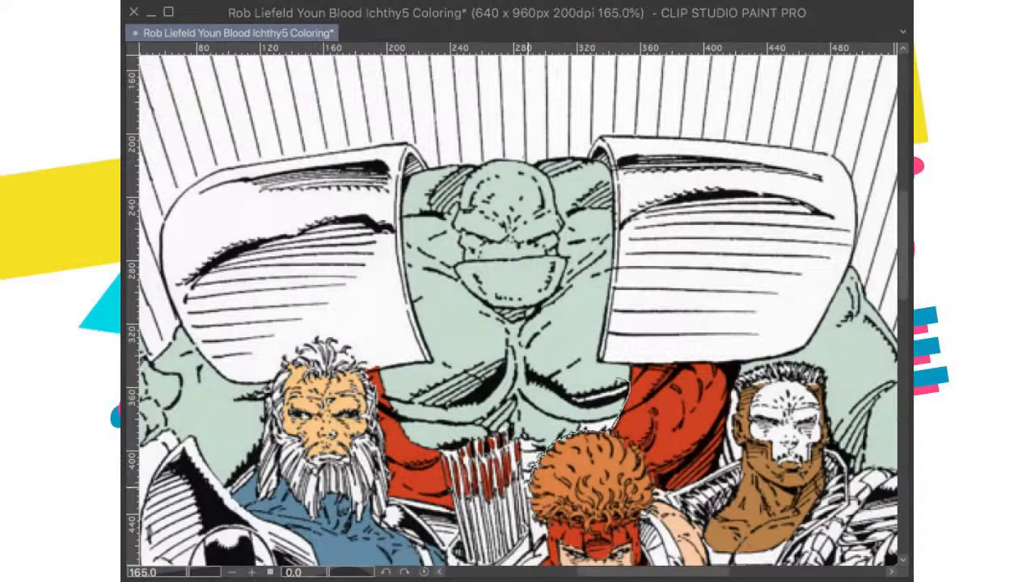
Step: Lasso the giant's lower chest above the red-haired archer's hair, fill its gaps with pale gray-green, and deselect
{"action": "mouse_move", "coordinate": [499, 433]}
{"action": "left_mouse_down"}
{"action": "mouse_move", "coordinate": [555, 346]}
{"action": "mouse_move", "coordinate": [619, 377]}
{"action": "left_mouse_up"}
{"action": "left_click", "coordinate": [661, 534]}
{"action": "left_click", "coordinate": [682, 424]}
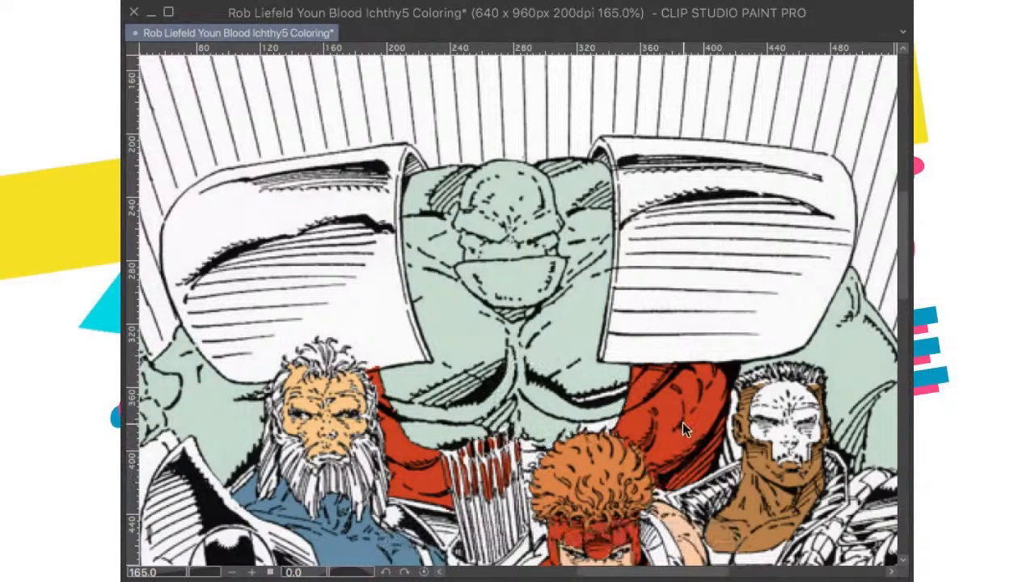
{"action": "key", "text": "ctrl+z"}
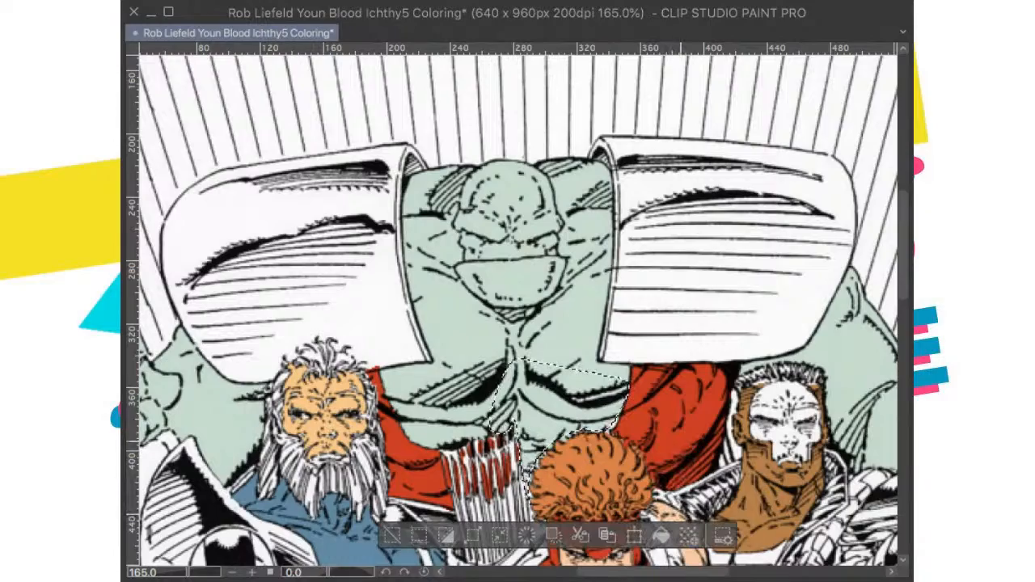
{"action": "left_click", "coordinate": [691, 414]}
Step: Try recoloring the giant's head, chest, and both arms blue-gray with the line art hidden
{"action": "scroll", "coordinate": [691, 414], "scroll_direction": "down", "scroll_amount": 3}
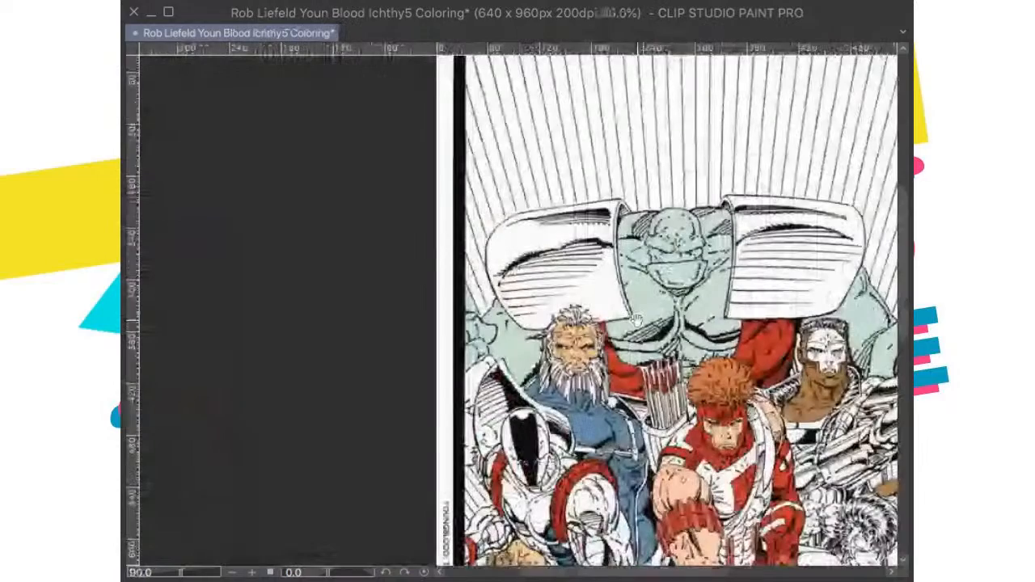
{"action": "scroll", "coordinate": [636, 320], "scroll_direction": "up", "scroll_amount": 3}
{"action": "scroll", "coordinate": [577, 330], "scroll_direction": "up", "scroll_amount": 4}
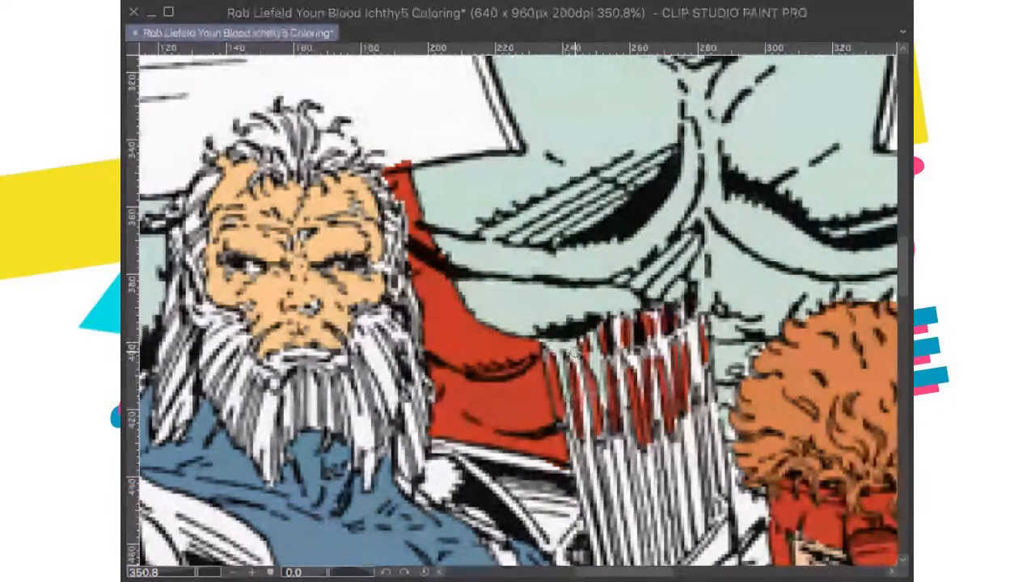
{"action": "scroll", "coordinate": [616, 339], "scroll_direction": "down", "scroll_amount": 5}
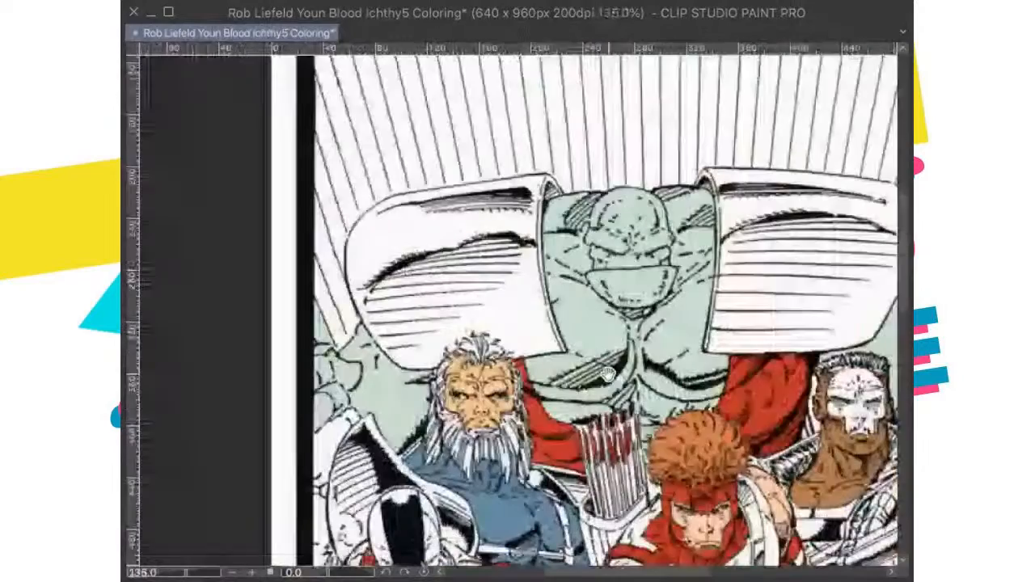
{"action": "left_click_drag", "start_coordinate": [608, 374], "coordinate": [580, 346]}
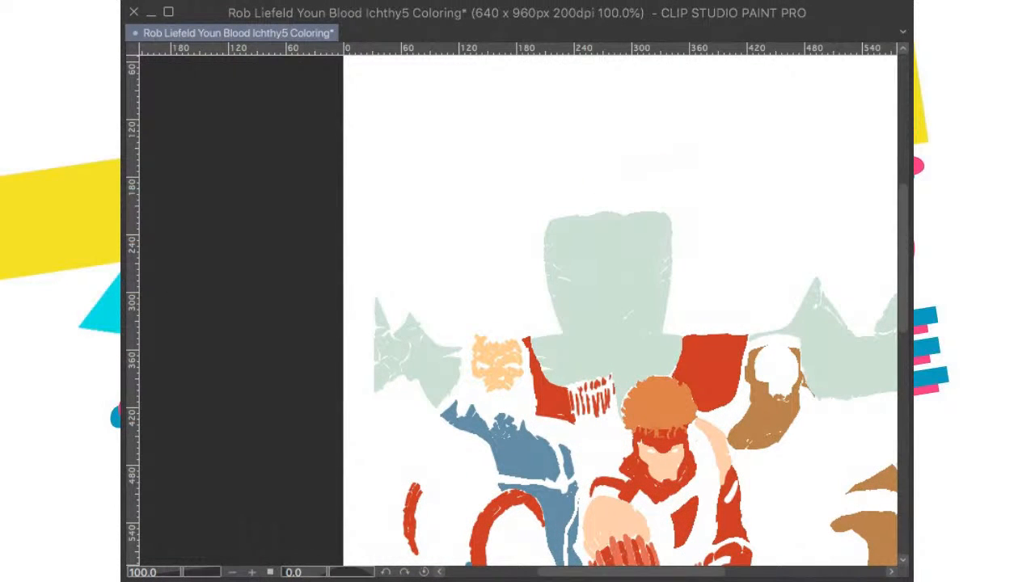
{"action": "left_click", "coordinate": [545, 314]}
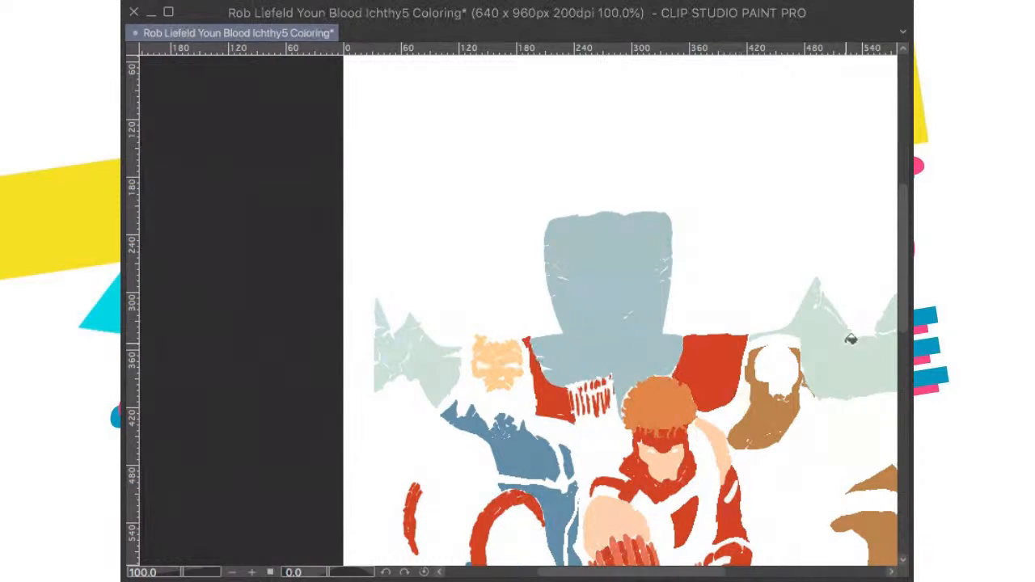
{"action": "left_click", "coordinate": [850, 338]}
{"action": "left_click_drag", "start_coordinate": [903, 325], "coordinate": [680, 356]}
{"action": "left_click", "coordinate": [680, 355]}
{"action": "left_click_drag", "start_coordinate": [681, 474], "coordinate": [697, 443]}
{"action": "left_click", "coordinate": [707, 455]}
{"action": "left_click_drag", "start_coordinate": [322, 395], "coordinate": [547, 407]}
{"action": "left_click", "coordinate": [437, 364]}
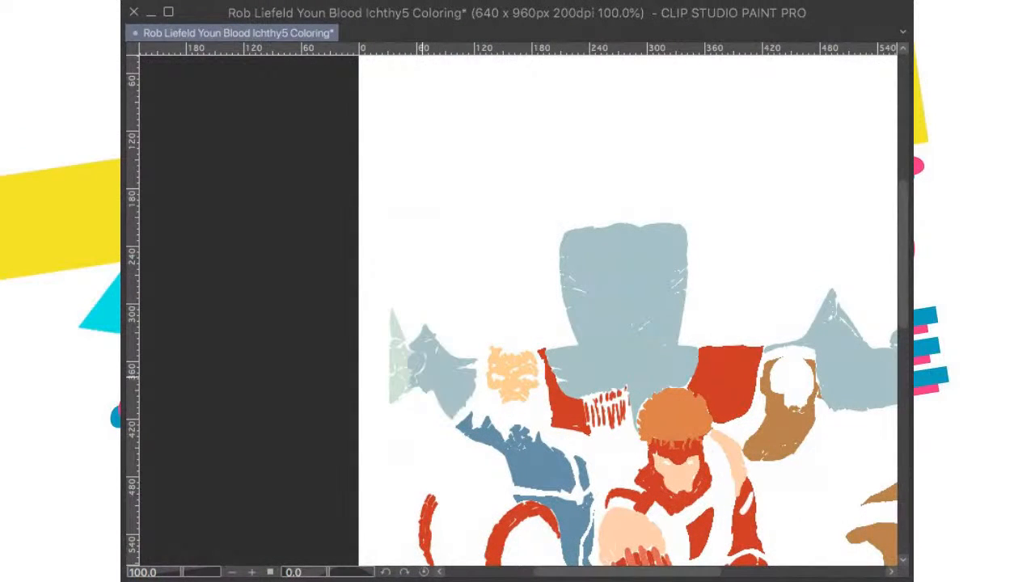
{"action": "left_click", "coordinate": [396, 356]}
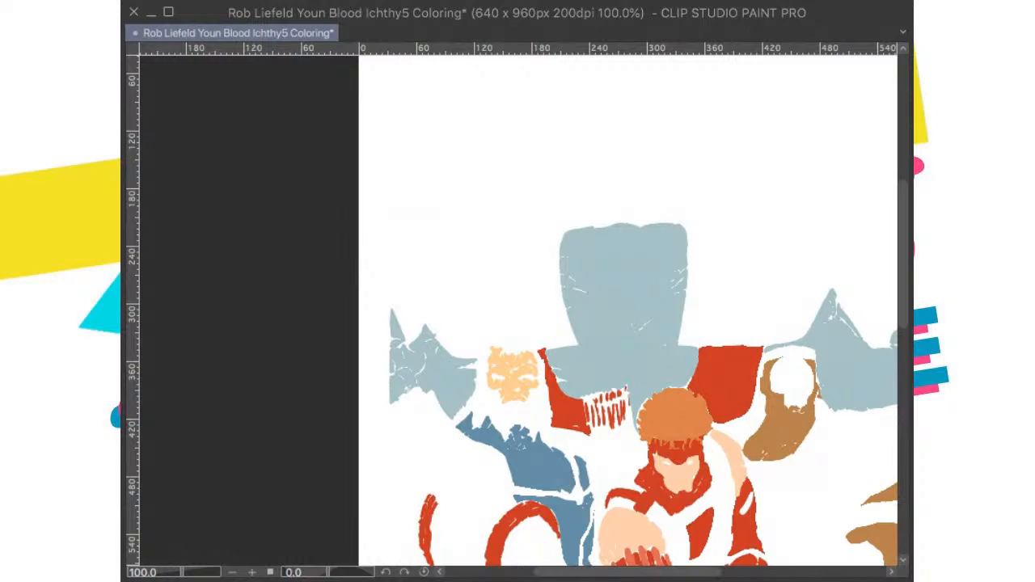
Step: Check the recolored giant under the line art, undo the blue-gray fills, and clear the restored selection
{"action": "scroll", "coordinate": [782, 340], "scroll_direction": "down", "scroll_amount": 1}
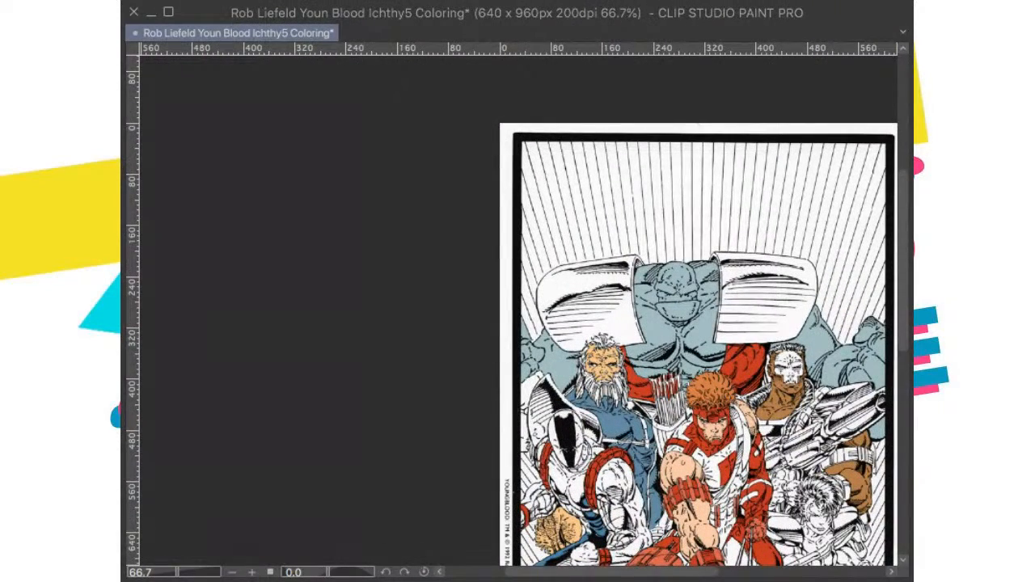
{"action": "scroll", "coordinate": [499, 389], "scroll_direction": "up", "scroll_amount": 4}
{"action": "left_click_drag", "start_coordinate": [515, 358], "coordinate": [240, 374]}
{"action": "scroll", "coordinate": [487, 314], "scroll_direction": "down", "scroll_amount": 2}
{"action": "key", "text": "super+z"}
{"action": "key", "text": "super+z"}
{"action": "key", "text": "super+z"}
{"action": "key", "text": "super+z"}
{"action": "key", "text": "super+z"}
{"action": "key", "text": "super+z"}
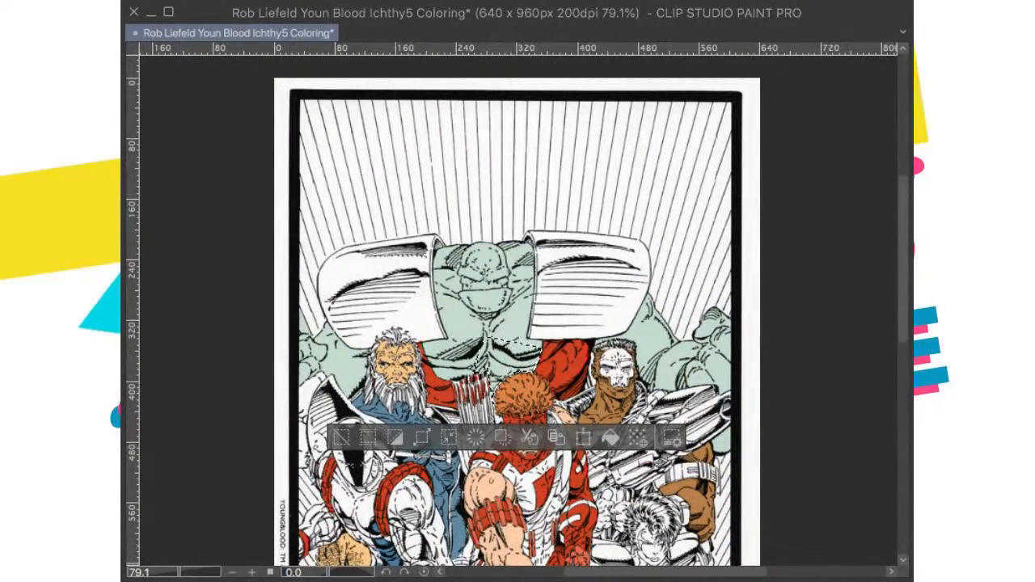
{"action": "key", "text": "super+d"}
Step: Brush pale gray-green into the white gaps between the red arrow fletchings in the quiver
{"action": "scroll", "coordinate": [517, 388], "scroll_direction": "up", "scroll_amount": 4}
{"action": "left_click_drag", "start_coordinate": [566, 378], "coordinate": [549, 286]}
{"action": "scroll", "coordinate": [585, 246], "scroll_direction": "up", "scroll_amount": 5}
{"action": "scroll", "coordinate": [548, 286], "scroll_direction": "up", "scroll_amount": 5}
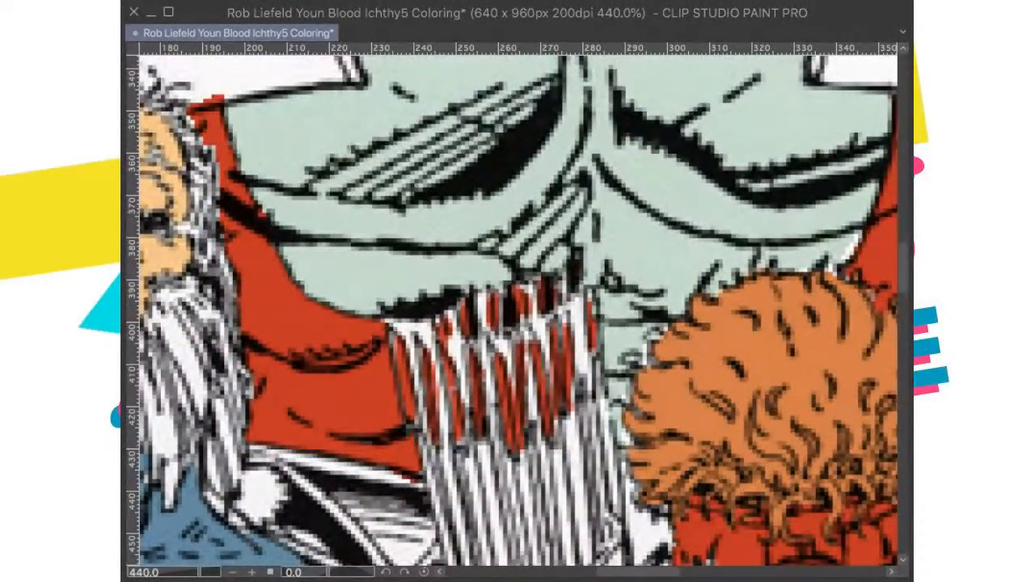
{"action": "mouse_move", "coordinate": [483, 299]}
{"action": "left_mouse_down"}
{"action": "mouse_move", "coordinate": [493, 399]}
{"action": "mouse_move", "coordinate": [481, 366]}
{"action": "mouse_move", "coordinate": [463, 360]}
{"action": "mouse_move", "coordinate": [461, 371]}
{"action": "mouse_move", "coordinate": [454, 316]}
{"action": "mouse_move", "coordinate": [475, 342]}
{"action": "left_mouse_up"}
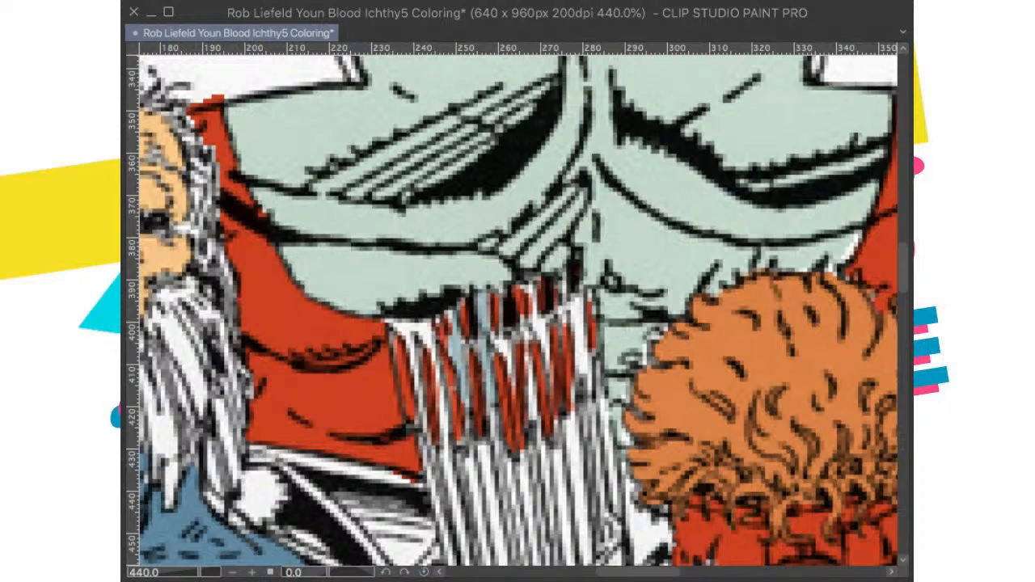
{"action": "mouse_move", "coordinate": [456, 310]}
{"action": "left_mouse_down"}
{"action": "mouse_move", "coordinate": [461, 384]}
{"action": "mouse_move", "coordinate": [461, 357]}
{"action": "mouse_move", "coordinate": [495, 388]}
{"action": "mouse_move", "coordinate": [483, 297]}
{"action": "mouse_move", "coordinate": [416, 341]}
{"action": "mouse_move", "coordinate": [433, 360]}
{"action": "mouse_move", "coordinate": [445, 416]}
{"action": "mouse_move", "coordinate": [439, 380]}
{"action": "left_mouse_up"}
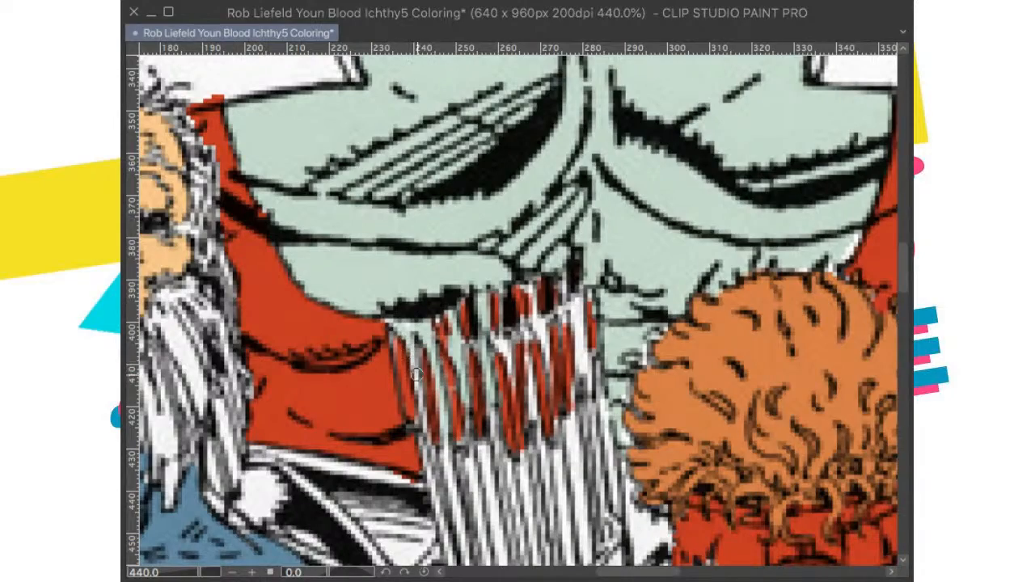
{"action": "scroll", "coordinate": [429, 429], "scroll_direction": "down", "scroll_amount": 5}
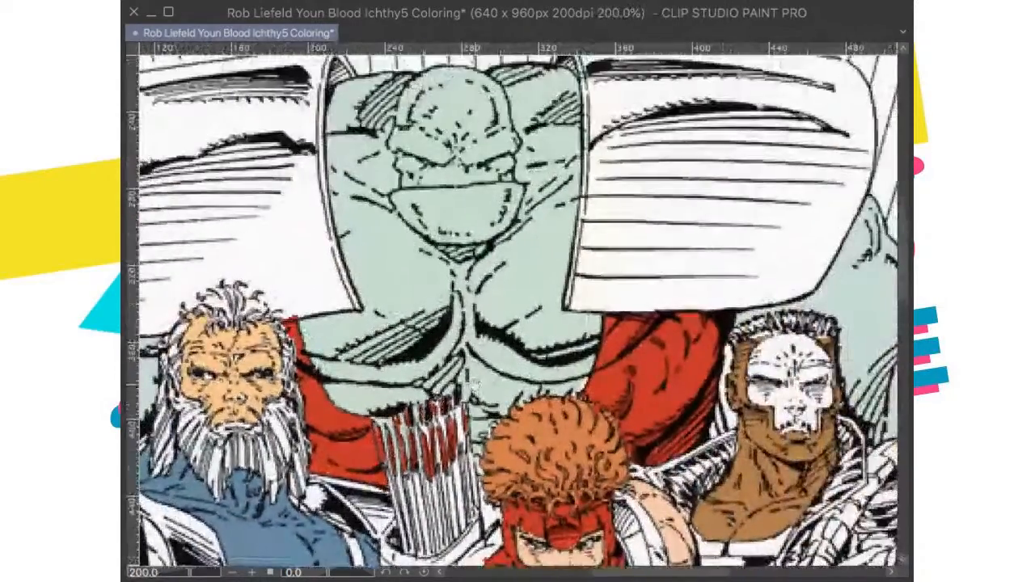
{"action": "scroll", "coordinate": [461, 431], "scroll_direction": "down", "scroll_amount": 1}
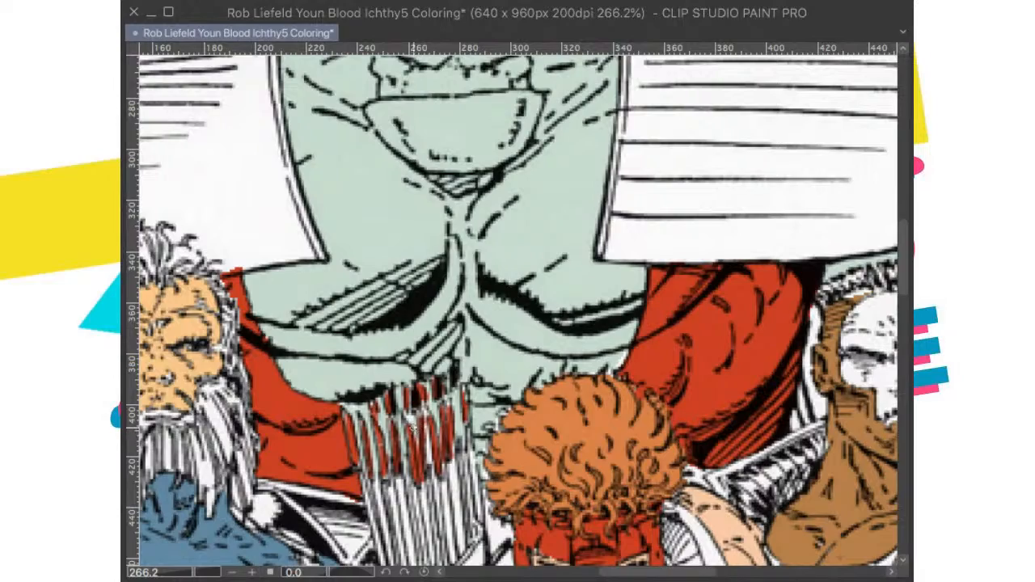
Step: Paint the sliver between the red shoulder and the crew-cut gunman's head pale gray-green and show the whole page
{"action": "scroll", "coordinate": [410, 396], "scroll_direction": "down", "scroll_amount": 5}
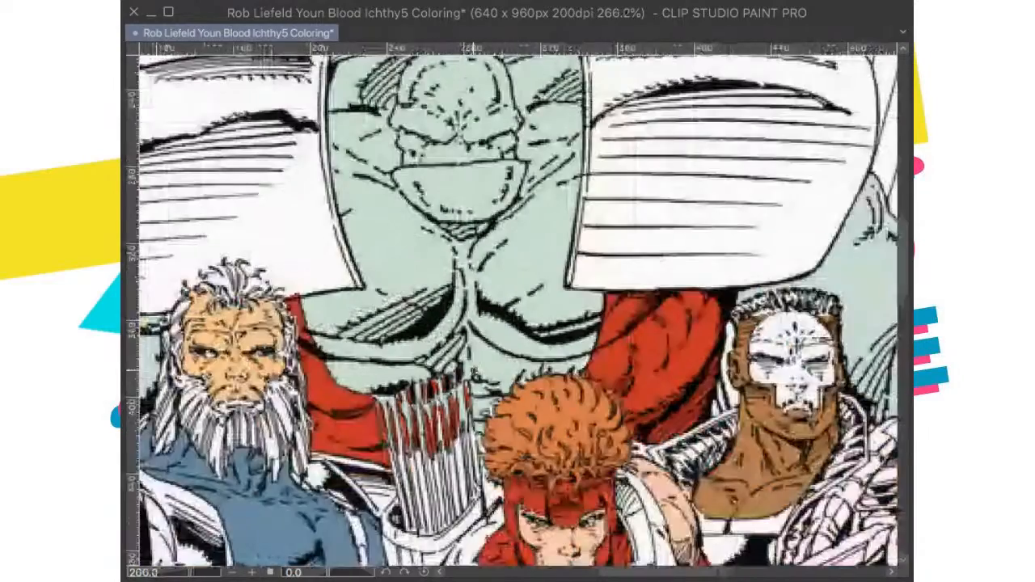
{"action": "scroll", "coordinate": [623, 304], "scroll_direction": "up", "scroll_amount": 2}
{"action": "scroll", "coordinate": [623, 304], "scroll_direction": "up", "scroll_amount": 3}
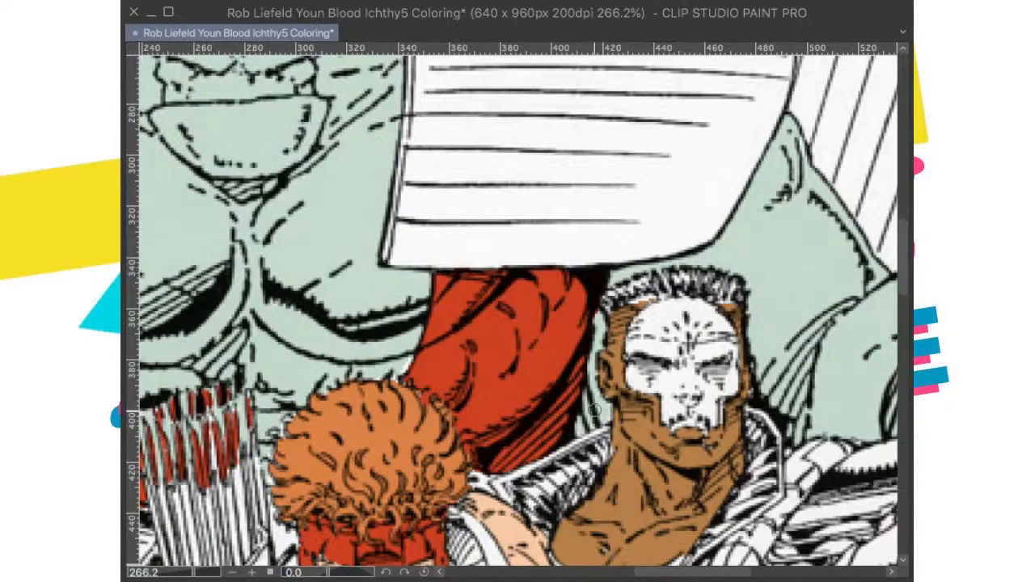
{"action": "scroll", "coordinate": [594, 342], "scroll_direction": "down", "scroll_amount": 5}
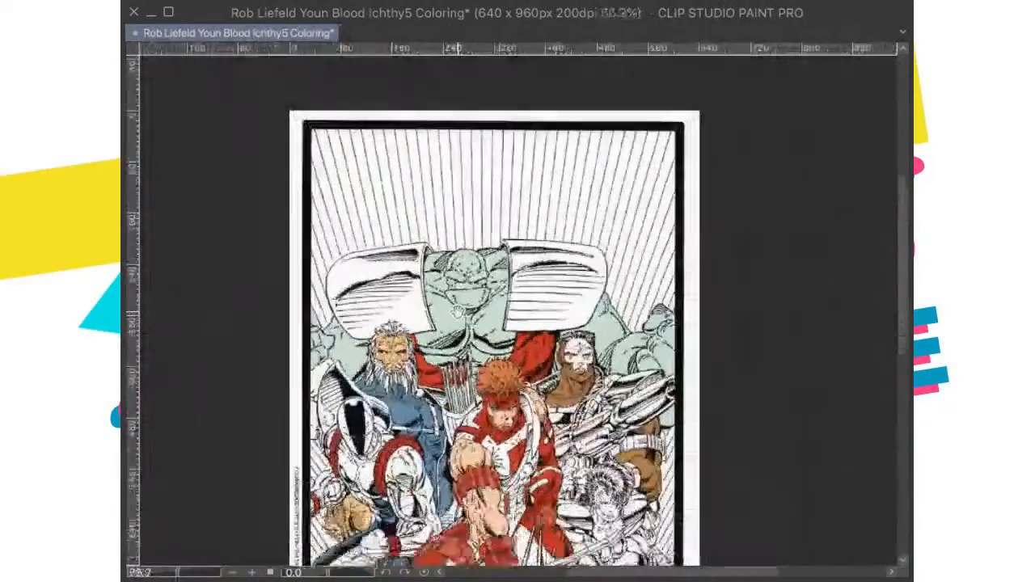
{"action": "scroll", "coordinate": [467, 319], "scroll_direction": "down", "scroll_amount": 1}
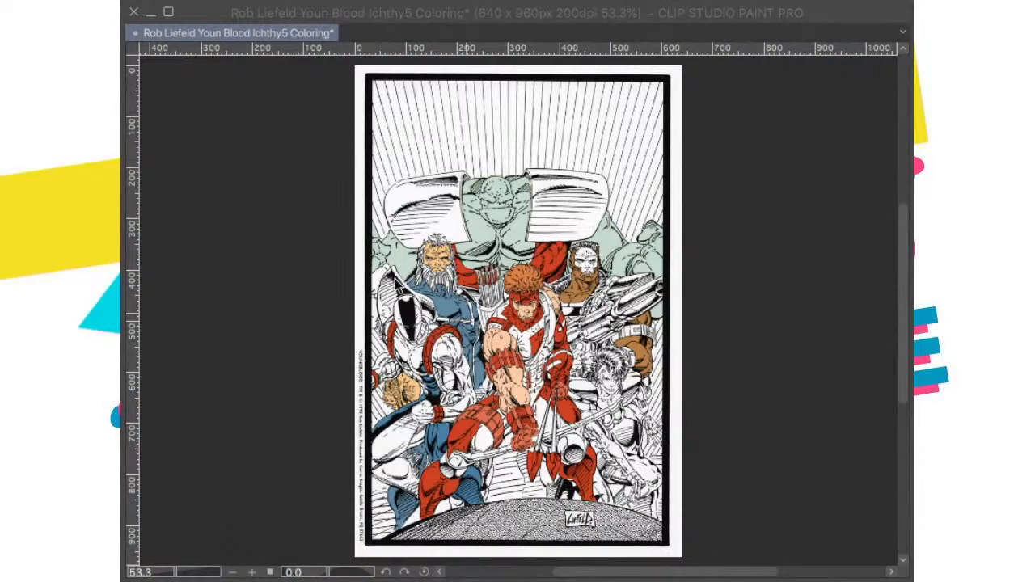
Step: Brush pale gray-green into the white gap in the giant's arm beside the page's left border, above the masked figure's shoulder
{"action": "scroll", "coordinate": [467, 267], "scroll_direction": "up", "scroll_amount": 5}
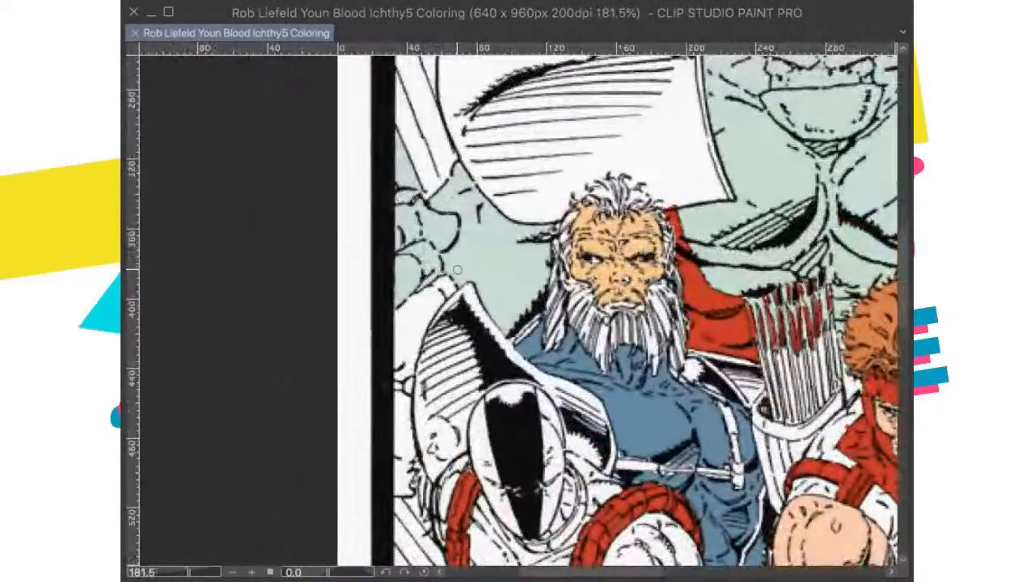
{"action": "scroll", "coordinate": [444, 266], "scroll_direction": "down", "scroll_amount": 3}
{"action": "scroll", "coordinate": [530, 330], "scroll_direction": "up", "scroll_amount": 2}
{"action": "scroll", "coordinate": [530, 330], "scroll_direction": "down", "scroll_amount": 2}
{"action": "scroll", "coordinate": [532, 346], "scroll_direction": "up", "scroll_amount": 1}
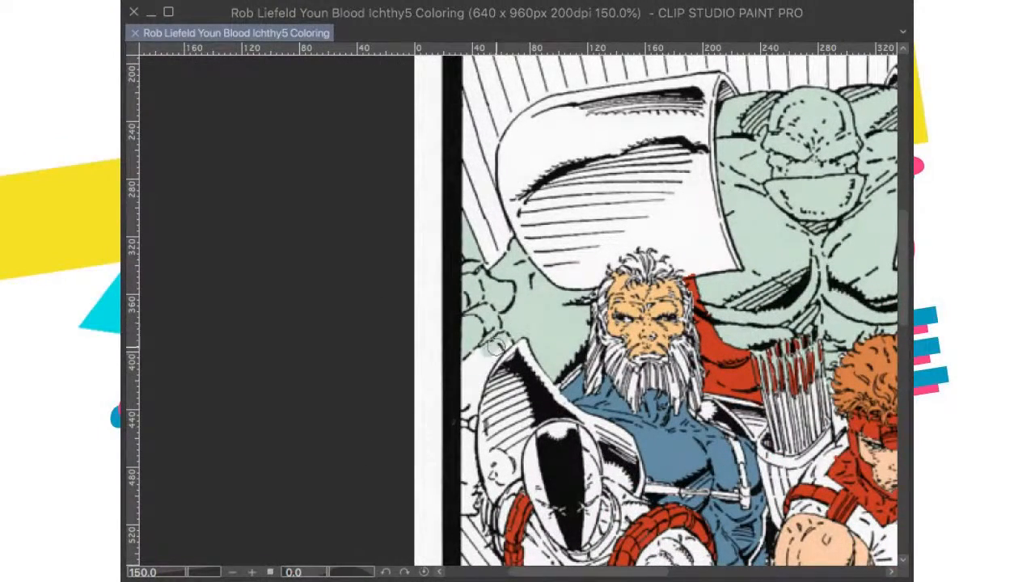
{"action": "left_click", "coordinate": [469, 384]}
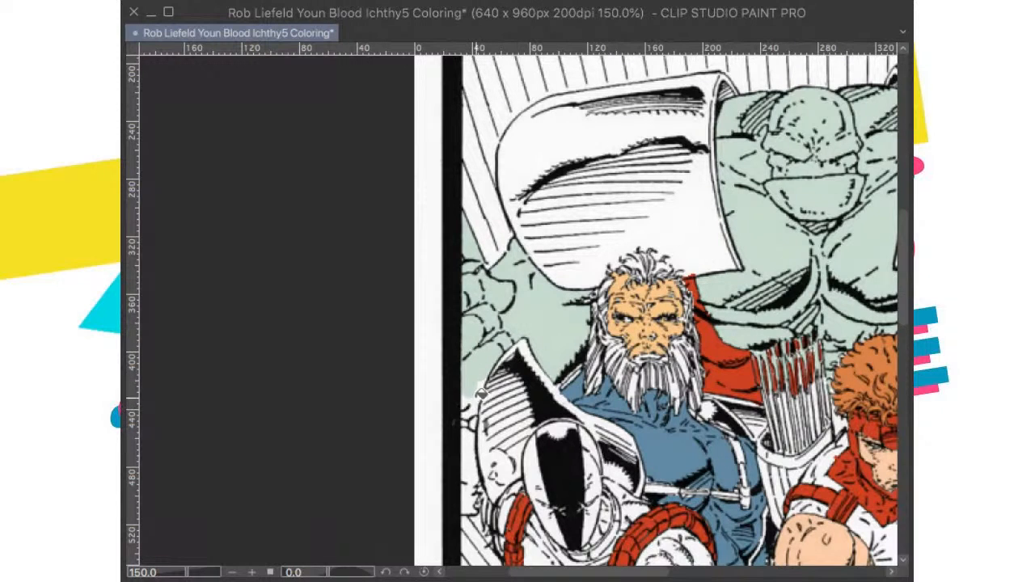
{"action": "scroll", "coordinate": [482, 391], "scroll_direction": "down", "scroll_amount": 3}
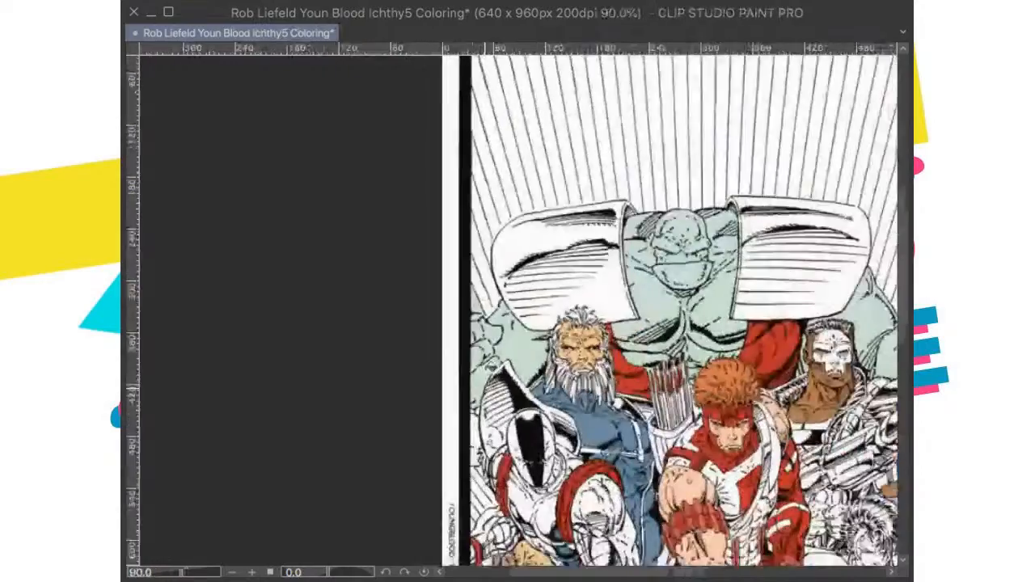
{"action": "scroll", "coordinate": [502, 323], "scroll_direction": "up", "scroll_amount": 4}
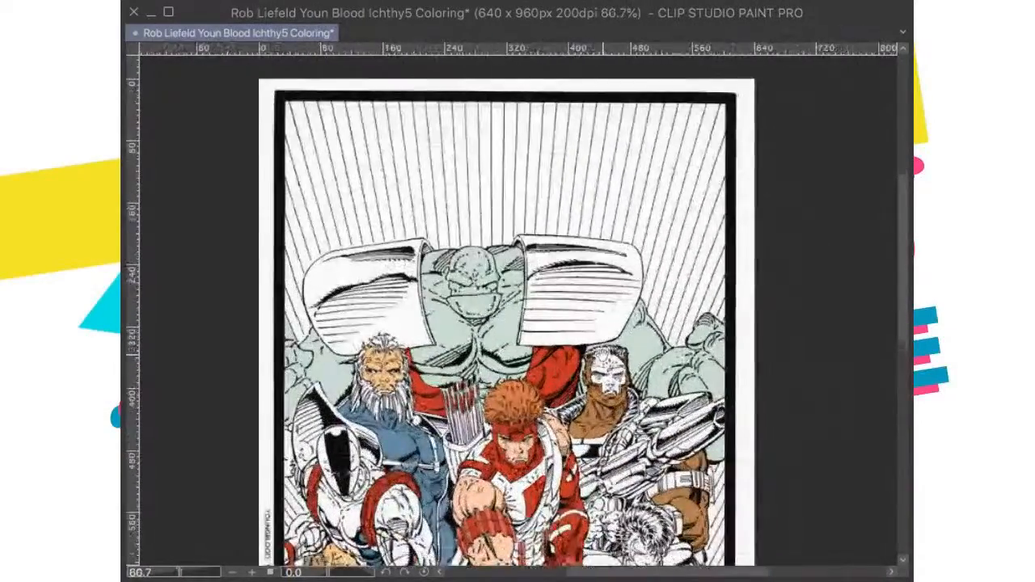
{"action": "scroll", "coordinate": [596, 362], "scroll_direction": "down", "scroll_amount": 3}
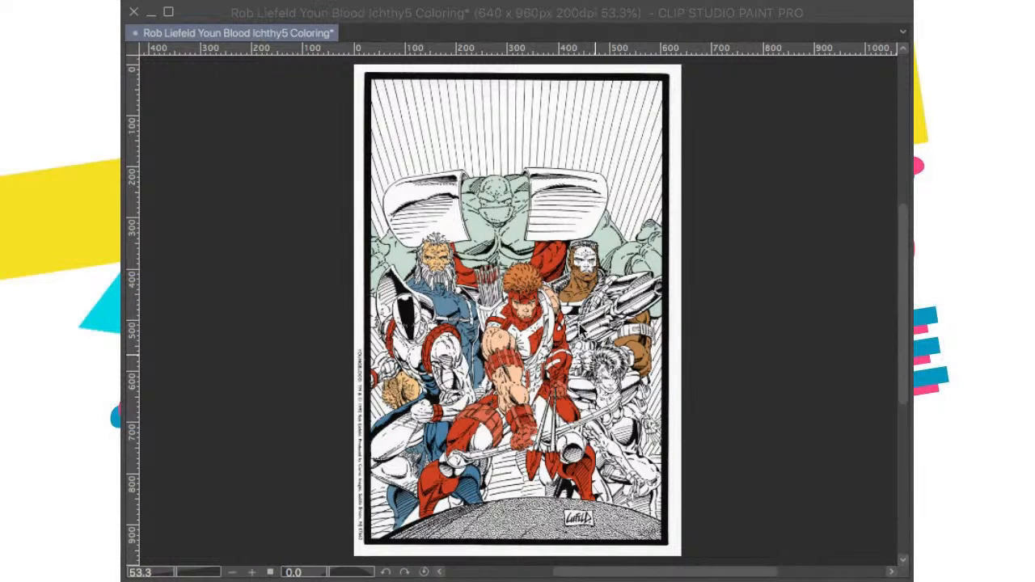
Step: Examine the giant's skin and the figures in front of him for remaining unfilled gaps
{"action": "scroll", "coordinate": [547, 333], "scroll_direction": "up", "scroll_amount": 2}
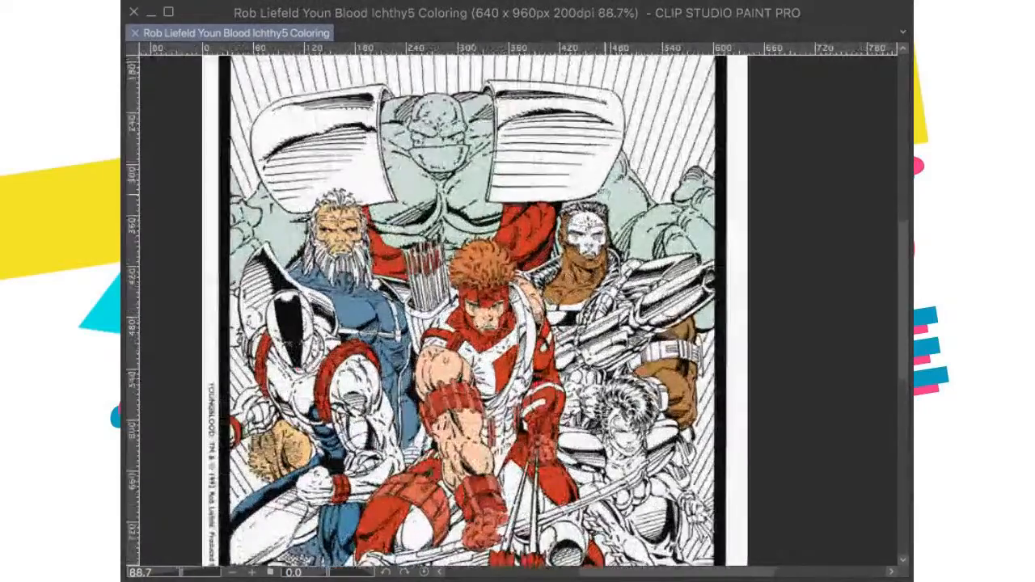
{"action": "left_click_drag", "start_coordinate": [601, 197], "coordinate": [612, 249]}
{"action": "left_click_drag", "start_coordinate": [571, 242], "coordinate": [637, 303]}
{"action": "left_click_drag", "start_coordinate": [518, 245], "coordinate": [578, 295]}
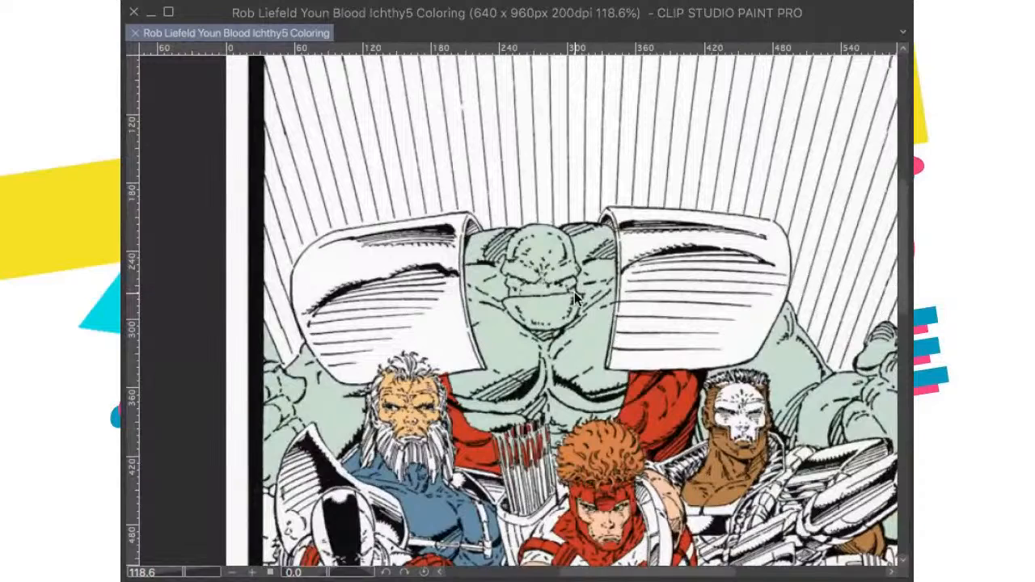
{"action": "key", "text": "ctrl+0"}
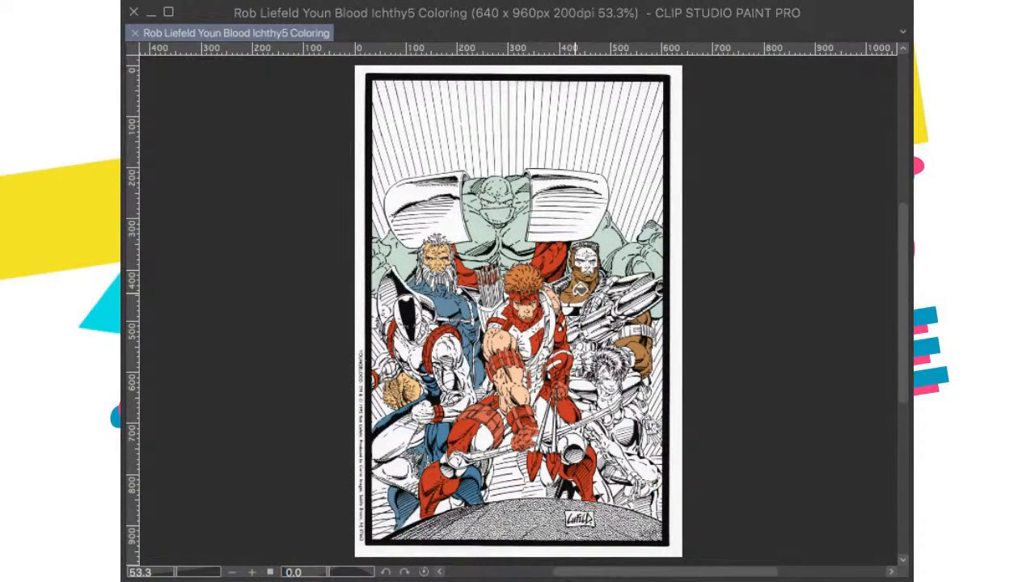
{"action": "left_click_drag", "start_coordinate": [508, 210], "coordinate": [509, 273]}
{"action": "scroll", "coordinate": [508, 249], "scroll_direction": "up", "scroll_amount": 1}
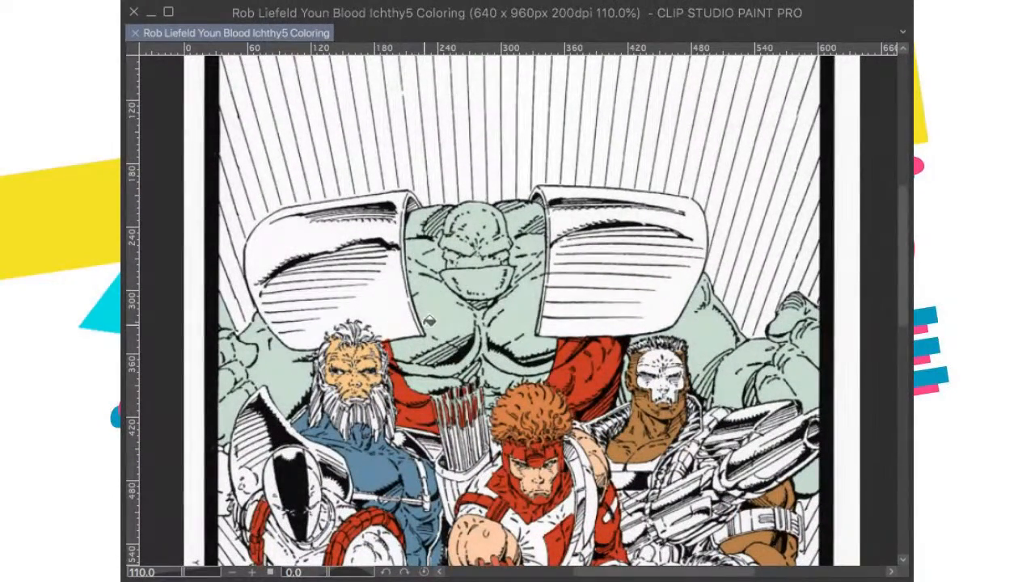
{"action": "key", "text": "ctrl+0"}
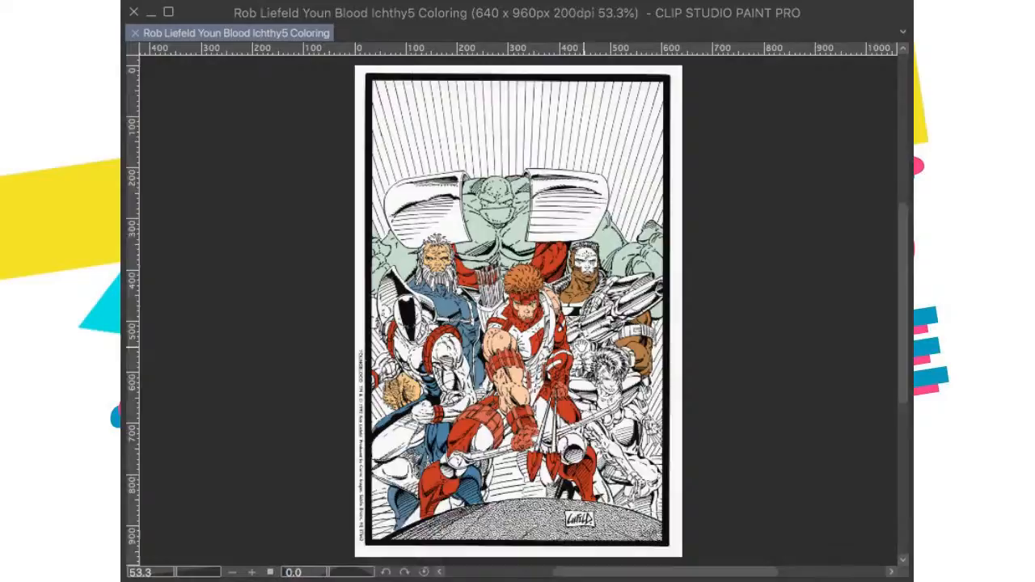
{"action": "left_click_drag", "start_coordinate": [505, 254], "coordinate": [504, 310]}
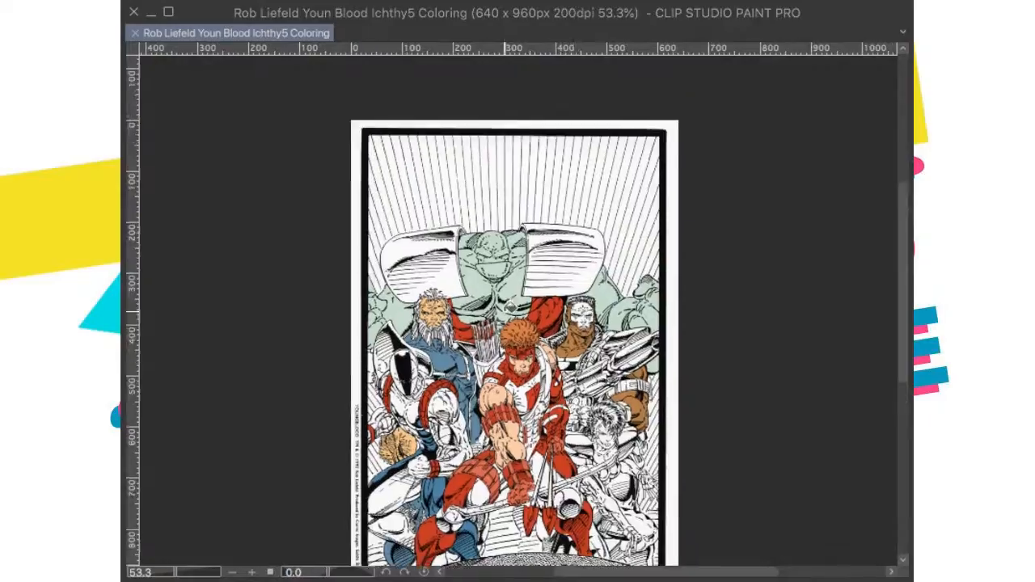
{"action": "scroll", "coordinate": [510, 305], "scroll_direction": "up", "scroll_amount": 3}
{"action": "scroll", "coordinate": [515, 296], "scroll_direction": "up", "scroll_amount": 3}
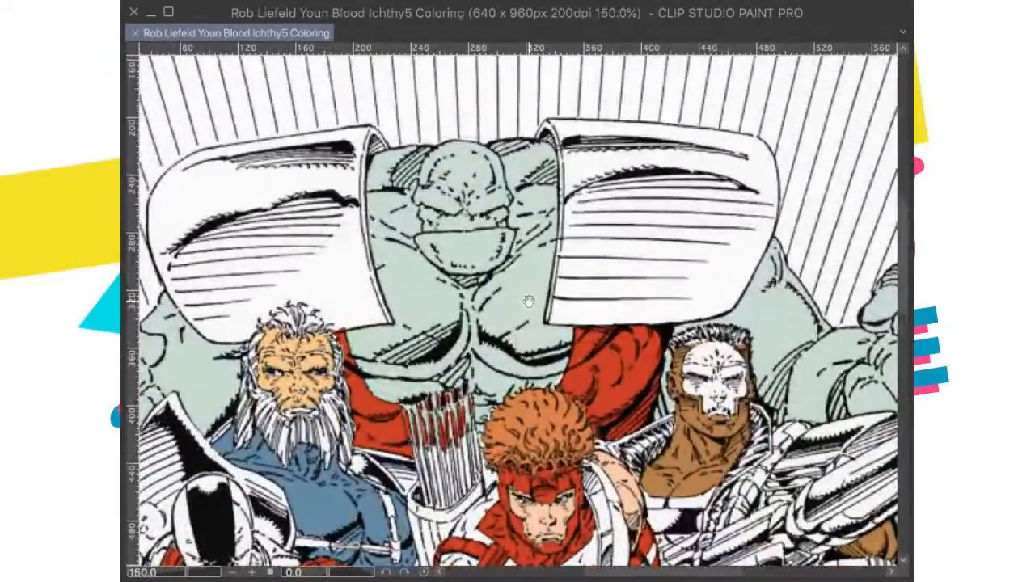
{"action": "scroll", "coordinate": [510, 291], "scroll_direction": "down", "scroll_amount": 2}
{"action": "left_click_drag", "start_coordinate": [510, 291], "coordinate": [475, 188]}
{"action": "scroll", "coordinate": [475, 242], "scroll_direction": "down", "scroll_amount": 3}
{"action": "left_click_drag", "start_coordinate": [475, 340], "coordinate": [457, 306]}
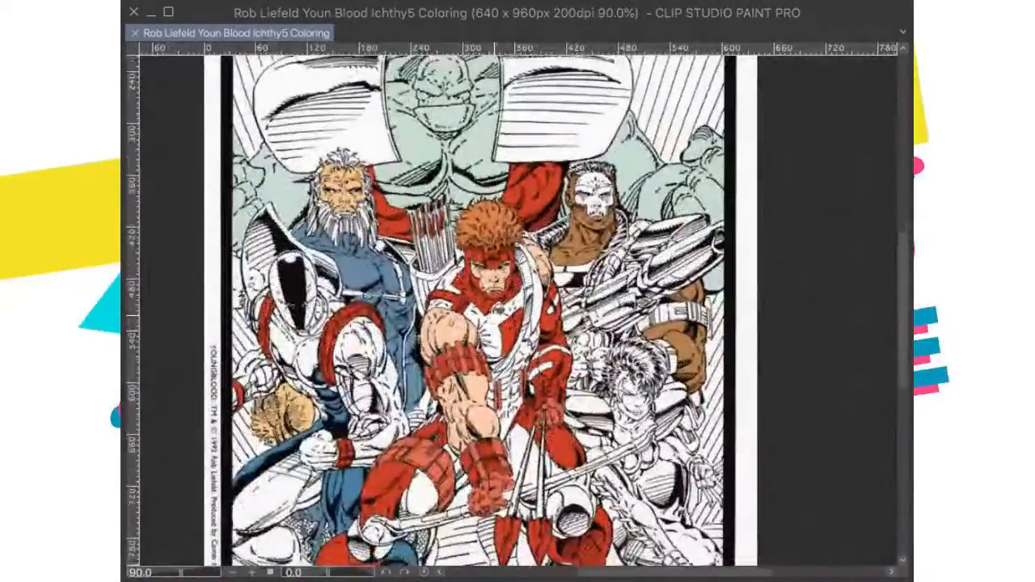
Step: Fill the white gap between the quiver and the red-haired archer's head with pale gray-green
{"action": "scroll", "coordinate": [457, 305], "scroll_direction": "up", "scroll_amount": 1}
{"action": "scroll", "coordinate": [424, 198], "scroll_direction": "up", "scroll_amount": 3}
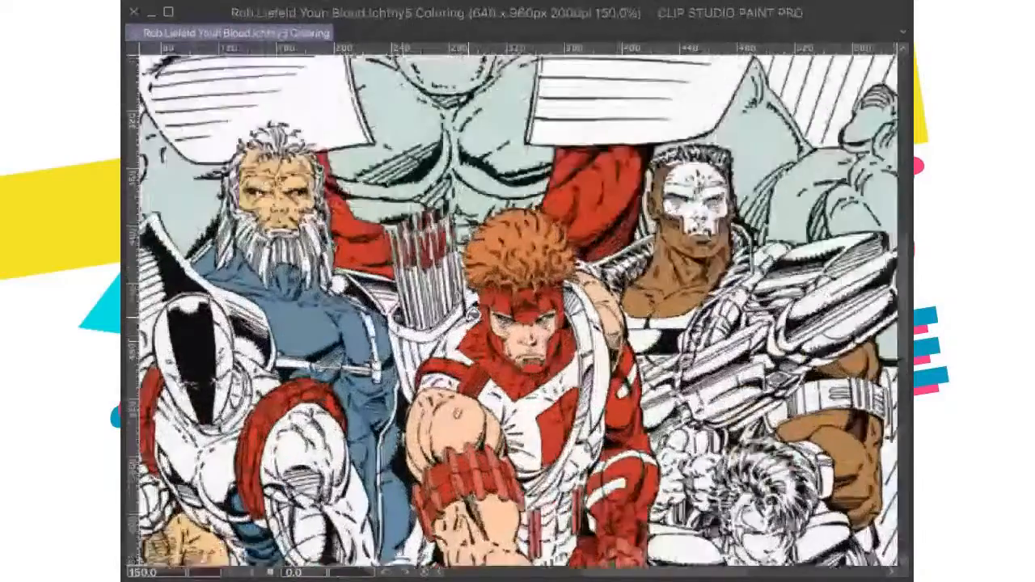
{"action": "scroll", "coordinate": [463, 271], "scroll_direction": "up", "scroll_amount": 2}
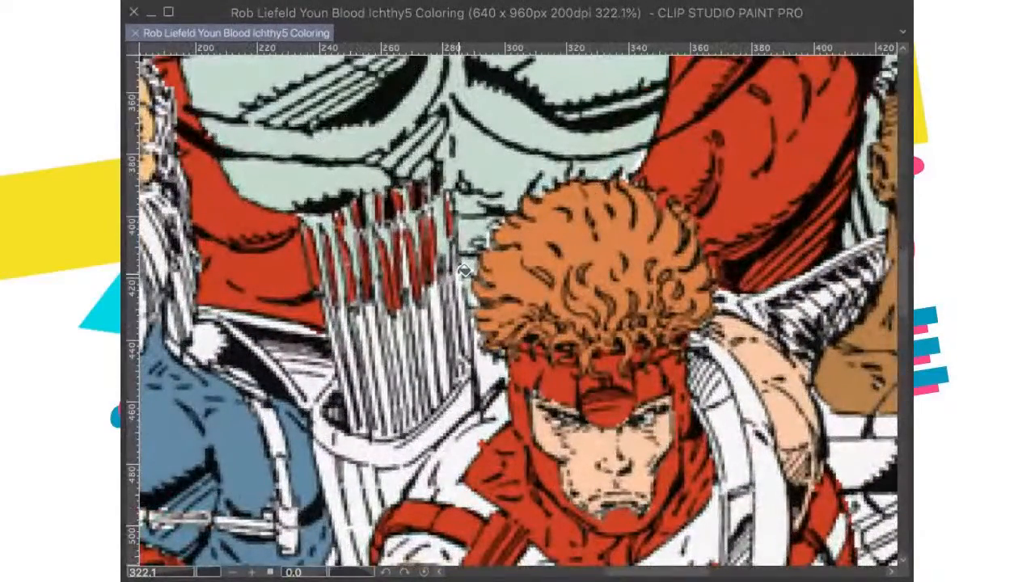
{"action": "left_click", "coordinate": [495, 364]}
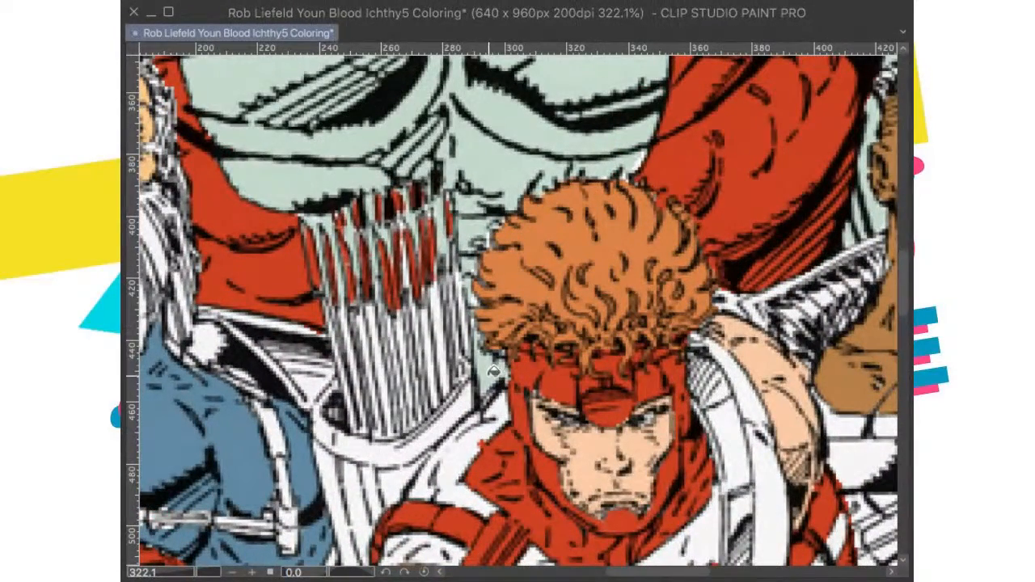
{"action": "scroll", "coordinate": [463, 297], "scroll_direction": "down", "scroll_amount": 2}
{"action": "key", "text": "super+0"}
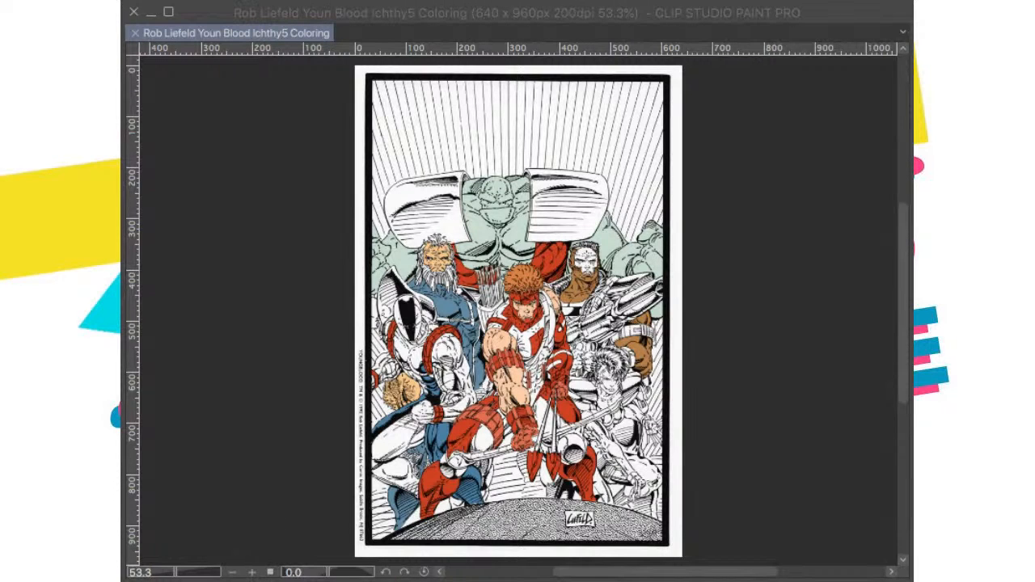
Step: Color the upper part of the spiky-haired woman's hair muted purple
{"action": "scroll", "coordinate": [646, 331], "scroll_direction": "up", "scroll_amount": 2}
{"action": "left_click_drag", "start_coordinate": [668, 395], "coordinate": [652, 351]}
{"action": "scroll", "coordinate": [789, 332], "scroll_direction": "down", "scroll_amount": 1}
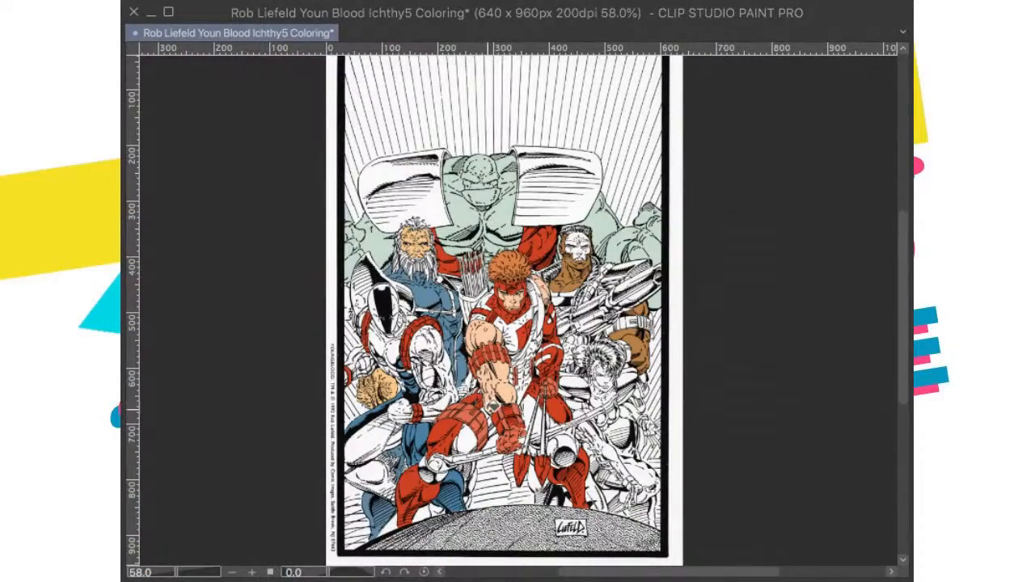
{"action": "scroll", "coordinate": [602, 372], "scroll_direction": "up", "scroll_amount": 5}
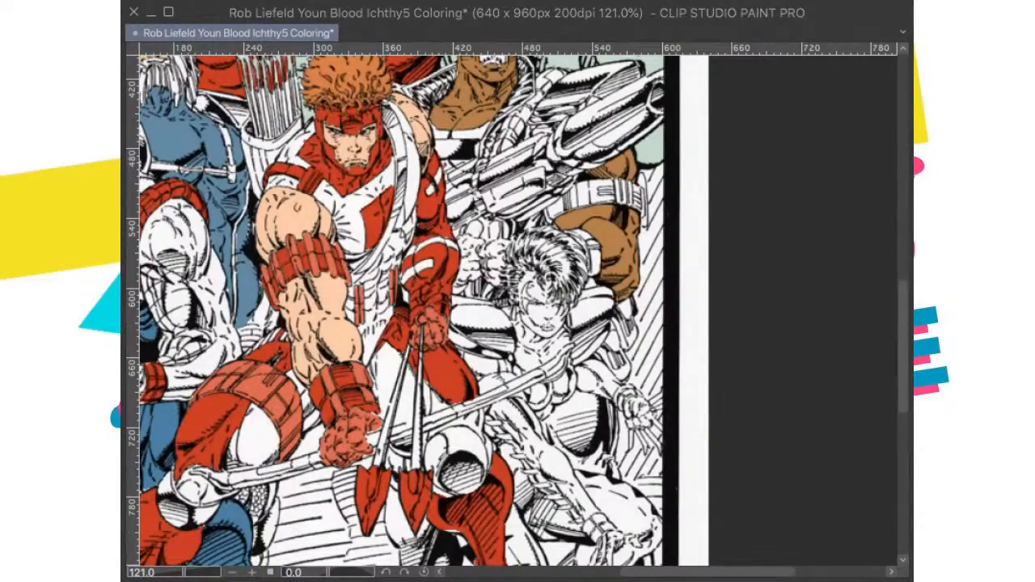
{"action": "scroll", "coordinate": [174, 455], "scroll_direction": "down", "scroll_amount": 3}
{"action": "left_click_drag", "start_coordinate": [453, 412], "coordinate": [430, 371]}
{"action": "scroll", "coordinate": [430, 370], "scroll_direction": "up", "scroll_amount": 8}
{"action": "scroll", "coordinate": [430, 268], "scroll_direction": "up", "scroll_amount": 2}
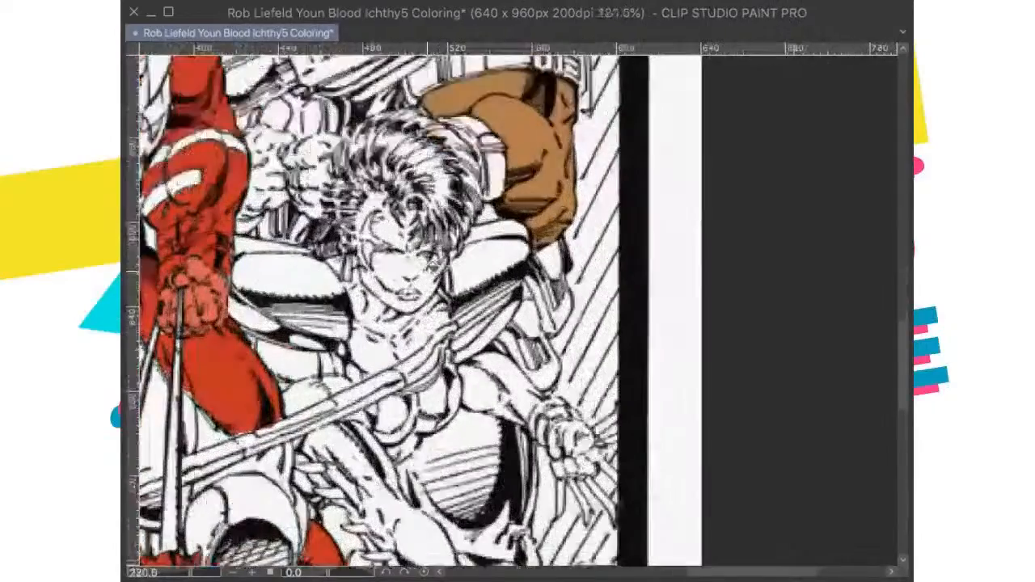
{"action": "mouse_move", "coordinate": [440, 180]}
{"action": "left_mouse_down"}
{"action": "mouse_move", "coordinate": [446, 194]}
{"action": "mouse_move", "coordinate": [419, 155]}
{"action": "mouse_move", "coordinate": [366, 142]}
{"action": "left_mouse_up"}
{"action": "scroll", "coordinate": [429, 183], "scroll_direction": "down", "scroll_amount": 5}
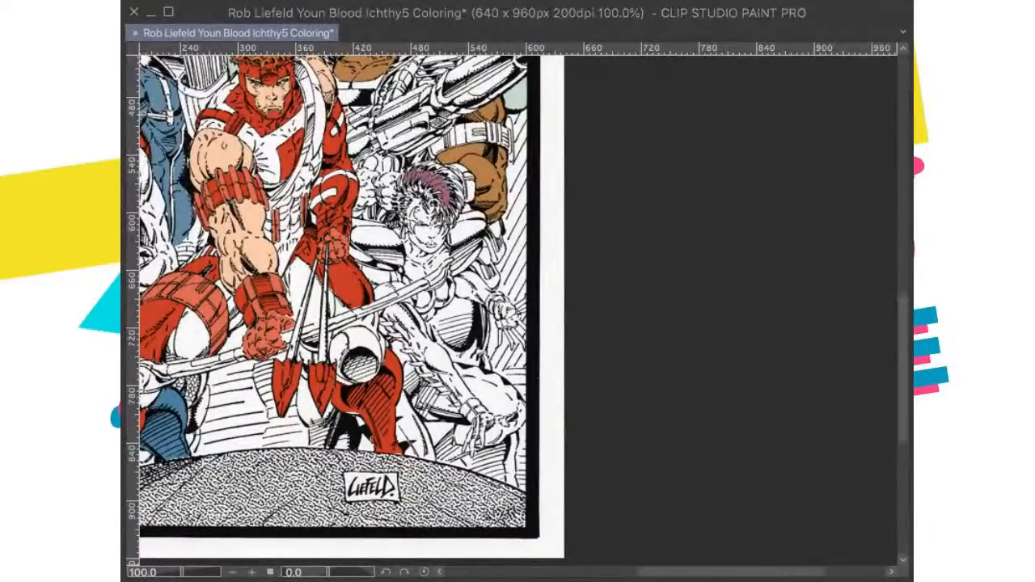
Step: Check the colored cover reference and fill the woman's hand beside the right border with muted purple, clearing the selection
{"action": "left_click_drag", "start_coordinate": [335, 291], "coordinate": [380, 404]}
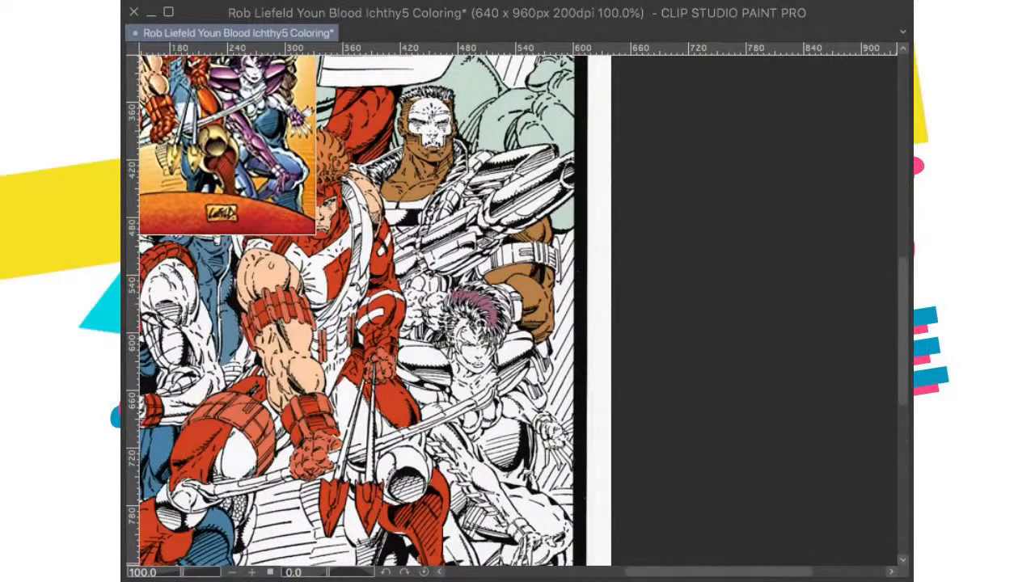
{"action": "scroll", "coordinate": [562, 441], "scroll_direction": "up", "scroll_amount": 4}
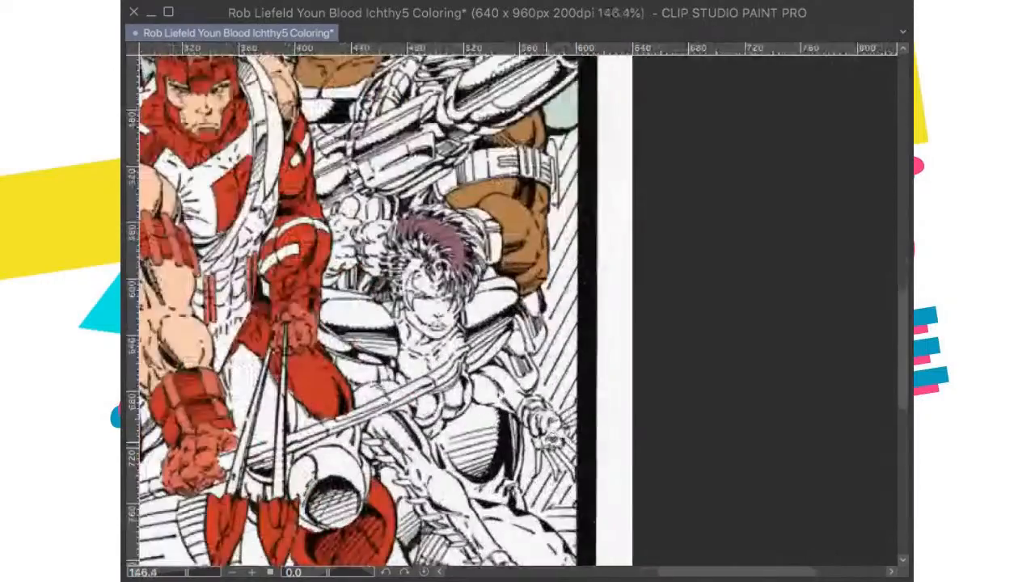
{"action": "mouse_move", "coordinate": [566, 413]}
{"action": "left_mouse_down"}
{"action": "mouse_move", "coordinate": [543, 442]}
{"action": "mouse_move", "coordinate": [577, 426]}
{"action": "mouse_move", "coordinate": [554, 414]}
{"action": "left_mouse_up"}
{"action": "scroll", "coordinate": [552, 415], "scroll_direction": "up", "scroll_amount": 2}
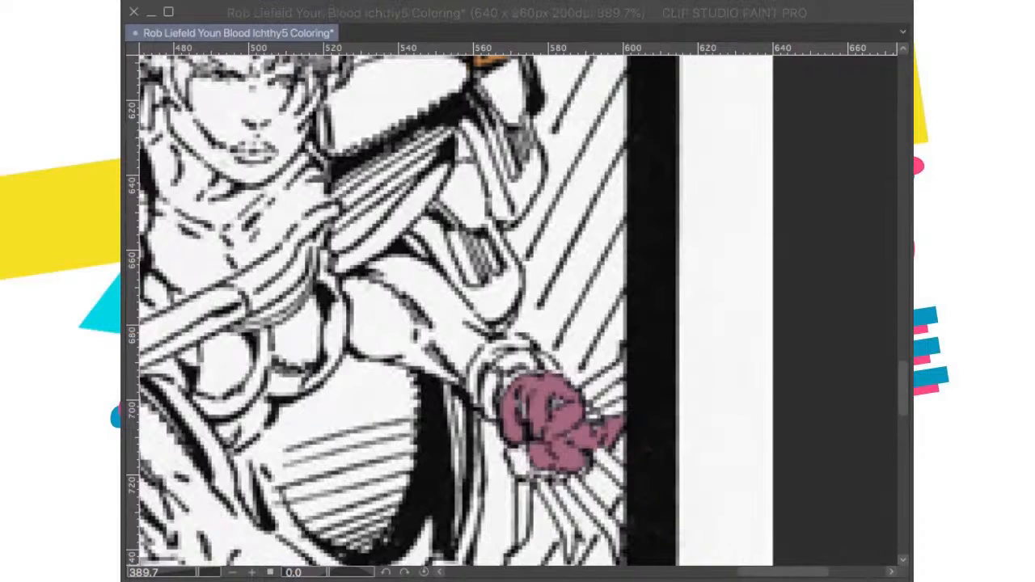
{"action": "scroll", "coordinate": [581, 349], "scroll_direction": "down", "scroll_amount": 2}
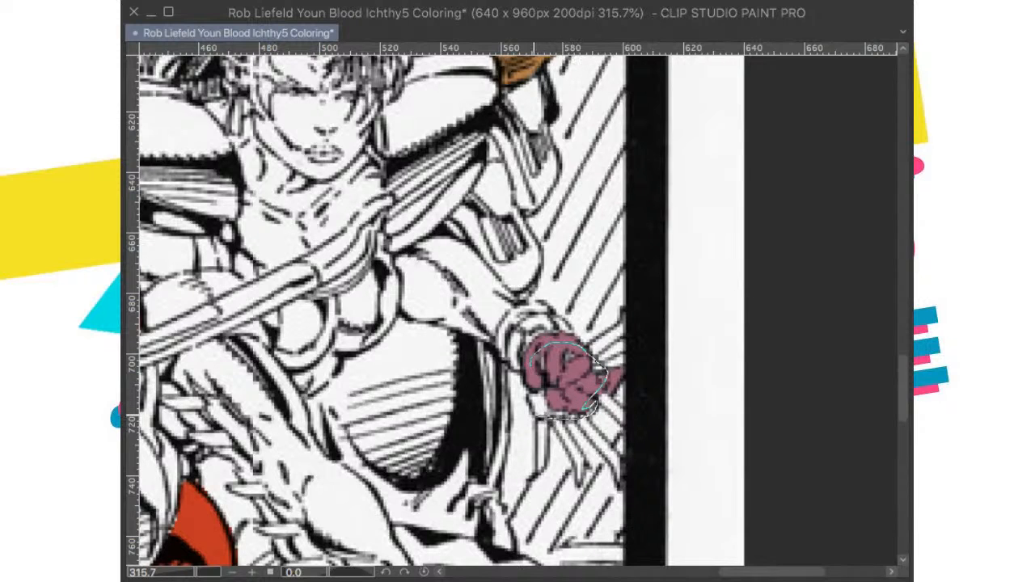
{"action": "left_click_drag", "start_coordinate": [528, 368], "coordinate": [531, 393]}
{"action": "left_click", "coordinate": [666, 450]}
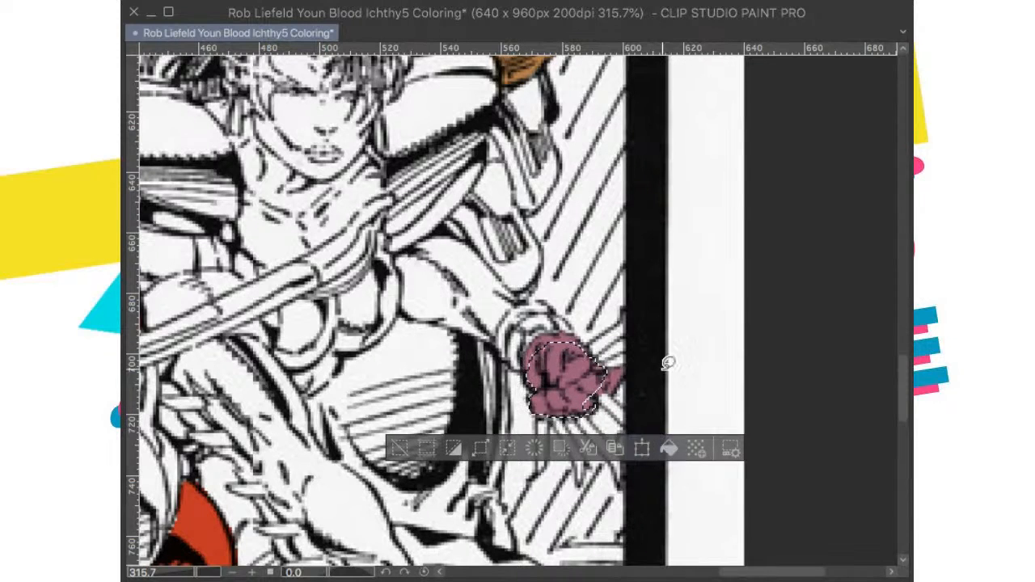
{"action": "left_click", "coordinate": [669, 347]}
Step: Fill the woman's long lowered arm with muted purple, from below the bow down to the wristband
{"action": "scroll", "coordinate": [581, 336], "scroll_direction": "down", "scroll_amount": 5}
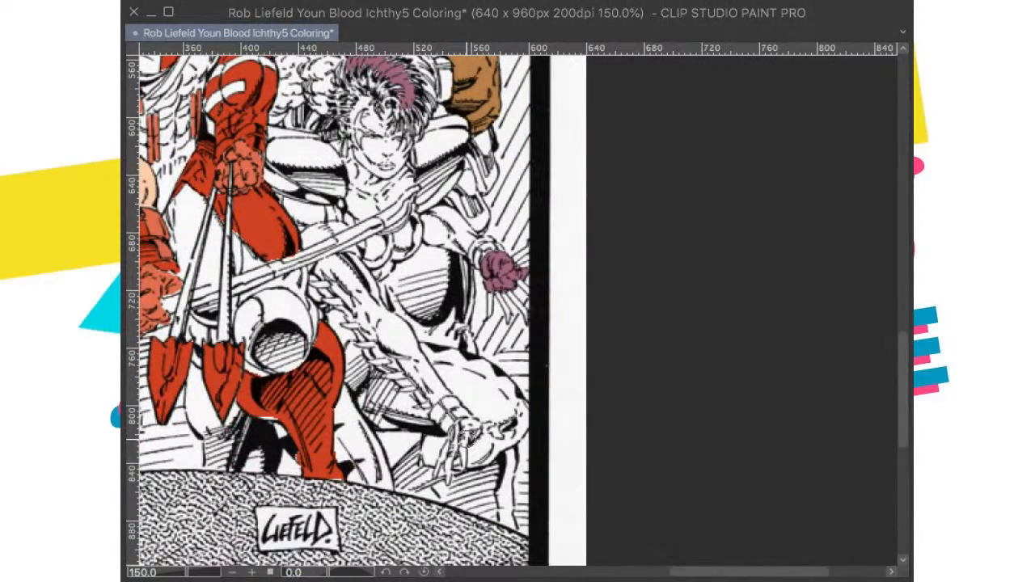
{"action": "scroll", "coordinate": [461, 453], "scroll_direction": "up", "scroll_amount": 2}
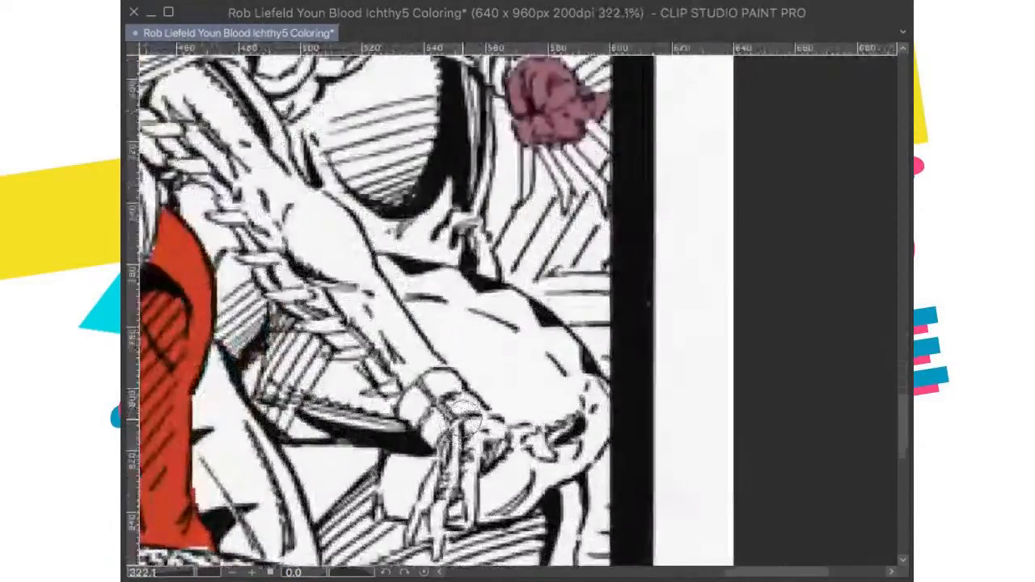
{"action": "scroll", "coordinate": [461, 453], "scroll_direction": "down", "scroll_amount": 1}
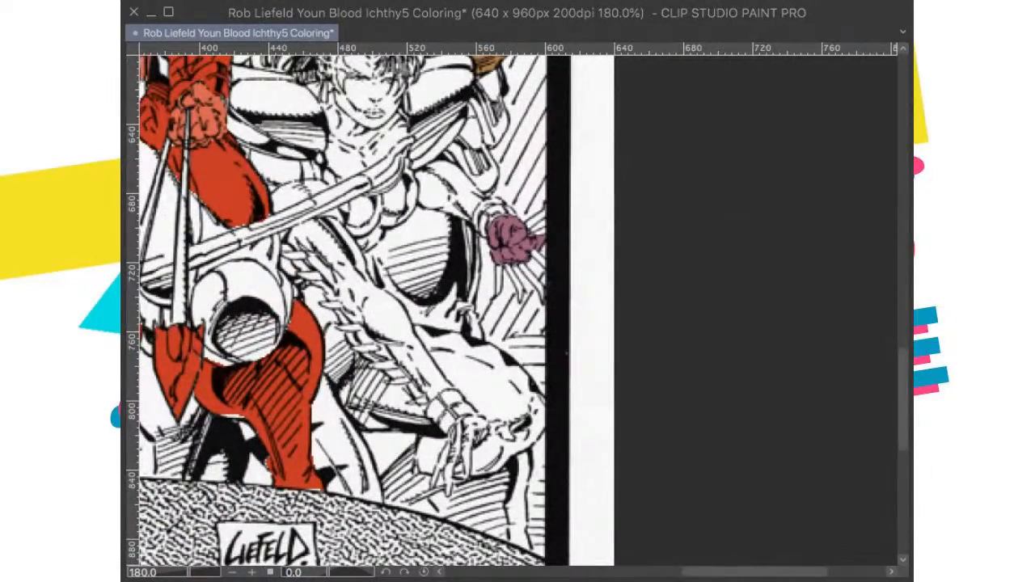
{"action": "left_click", "coordinate": [401, 336]}
{"action": "mouse_move", "coordinate": [404, 364]}
{"action": "left_mouse_down"}
{"action": "mouse_move", "coordinate": [379, 366]}
{"action": "mouse_move", "coordinate": [337, 301]}
{"action": "left_mouse_up"}
{"action": "left_click", "coordinate": [347, 286]}
{"action": "left_click", "coordinate": [322, 260]}
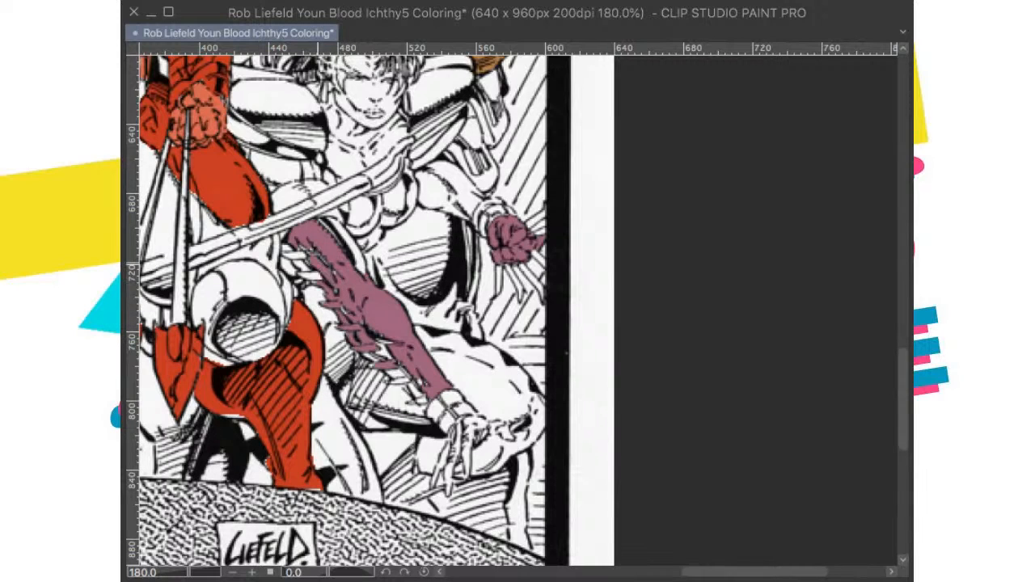
Step: Fill the remaining spikes and the shaded upper edge of the woman's lowered arm with muted purple
{"action": "left_click_drag", "start_coordinate": [319, 278], "coordinate": [283, 246]}
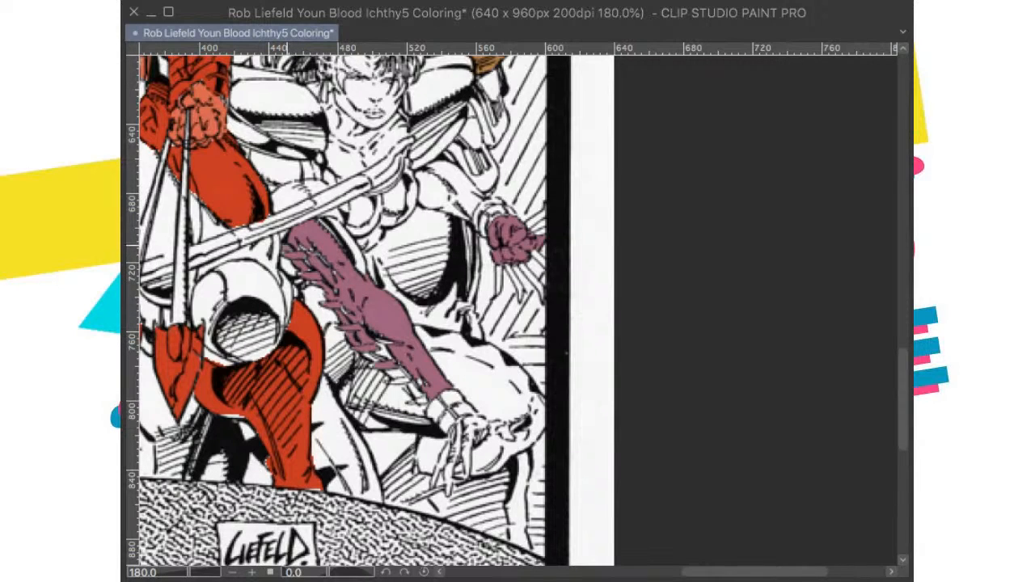
{"action": "left_click", "coordinate": [354, 252]}
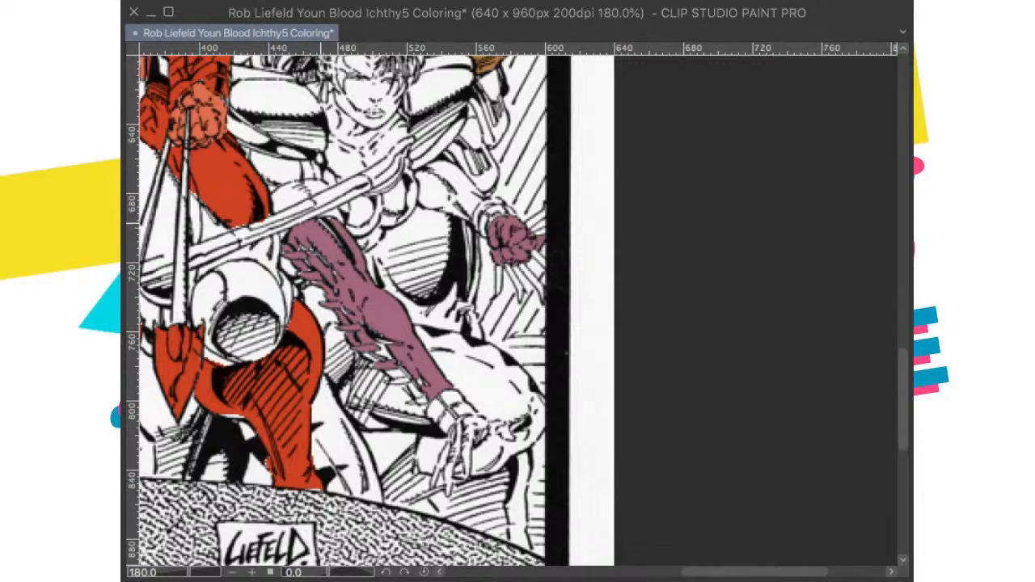
{"action": "left_click", "coordinate": [381, 352]}
{"action": "left_click", "coordinate": [398, 376]}
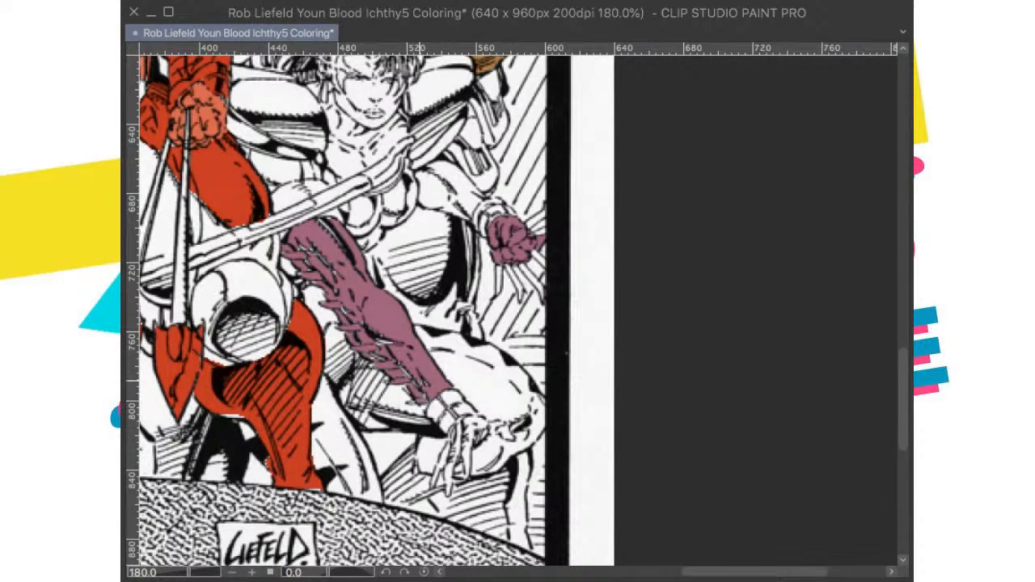
{"action": "scroll", "coordinate": [431, 389], "scroll_direction": "down", "scroll_amount": 2}
{"action": "scroll", "coordinate": [428, 381], "scroll_direction": "up", "scroll_amount": 5}
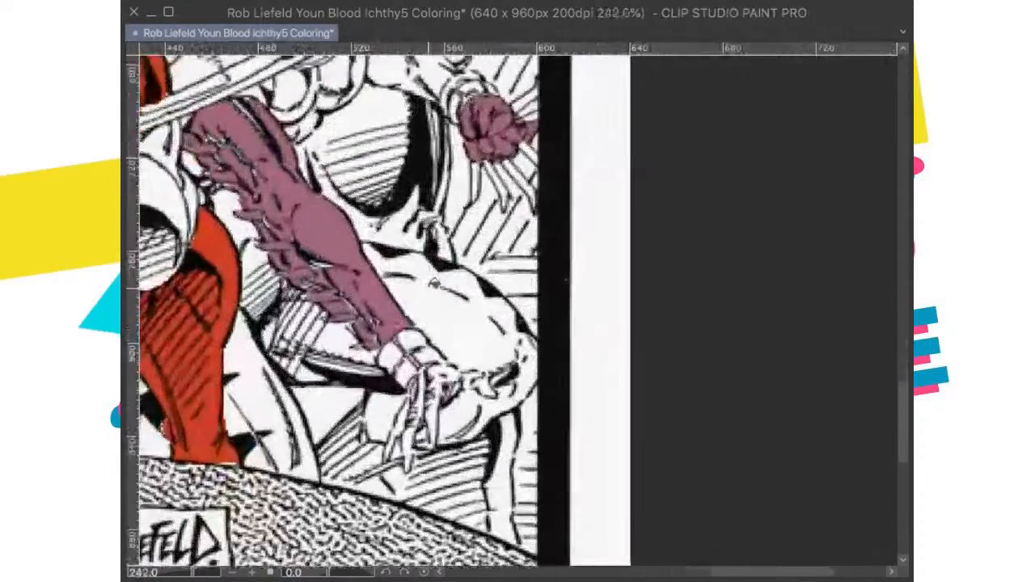
Step: Fill the woman's lowered hand, its downward fingers, and the wristband segments with muted purple
{"action": "left_click", "coordinate": [419, 357]}
{"action": "left_click", "coordinate": [431, 404]}
{"action": "left_click", "coordinate": [412, 453]}
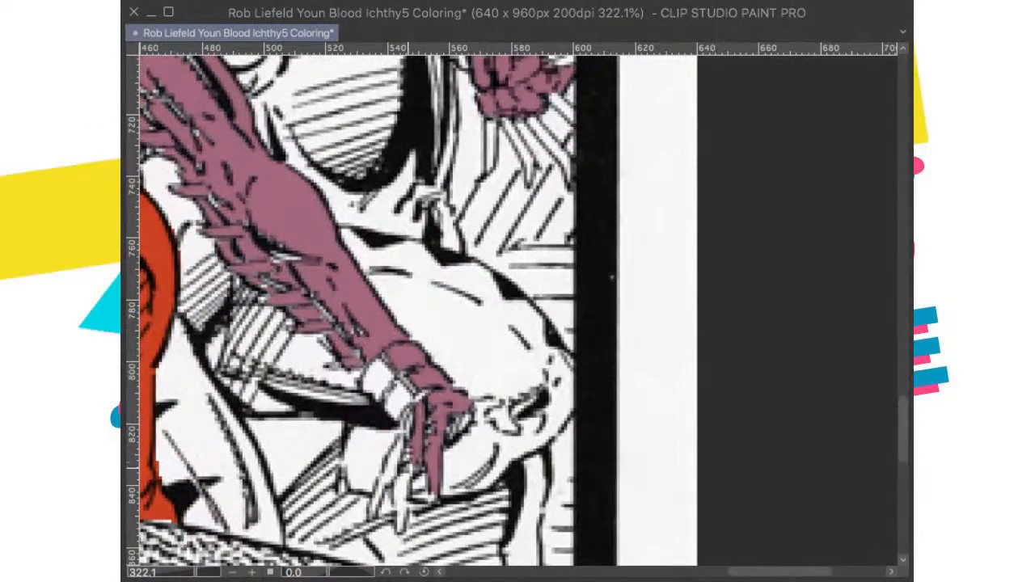
{"action": "left_click", "coordinate": [406, 489]}
{"action": "left_click", "coordinate": [397, 473]}
{"action": "left_click", "coordinate": [398, 406]}
{"action": "left_click", "coordinate": [385, 373]}
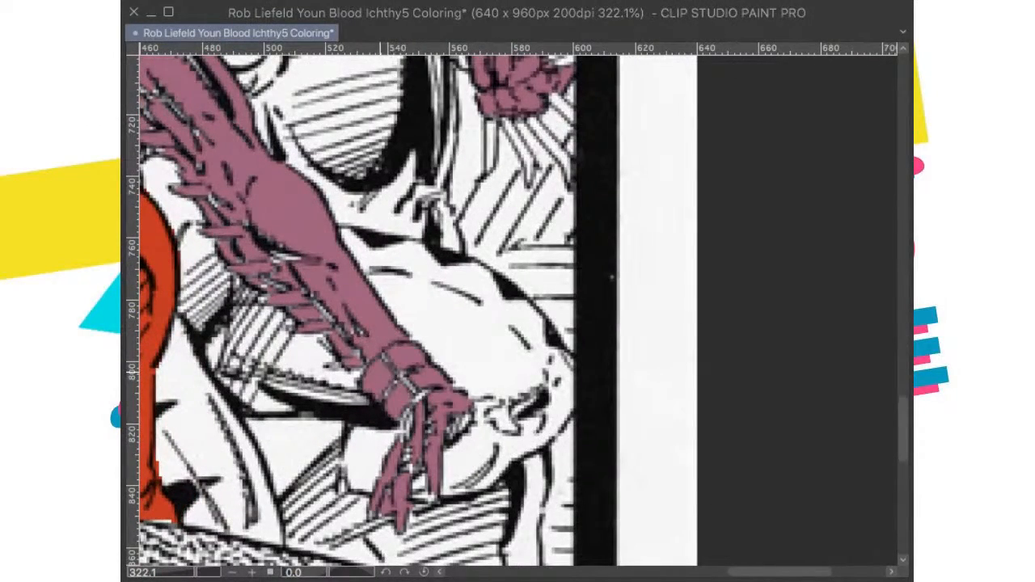
Step: Color the lowered hand's outstretched fingers muted purple and paint over the white gaps in the fingers and wristband
{"action": "left_click", "coordinate": [500, 414]}
{"action": "left_click", "coordinate": [480, 414]}
{"action": "key", "text": "ctrl+z"}
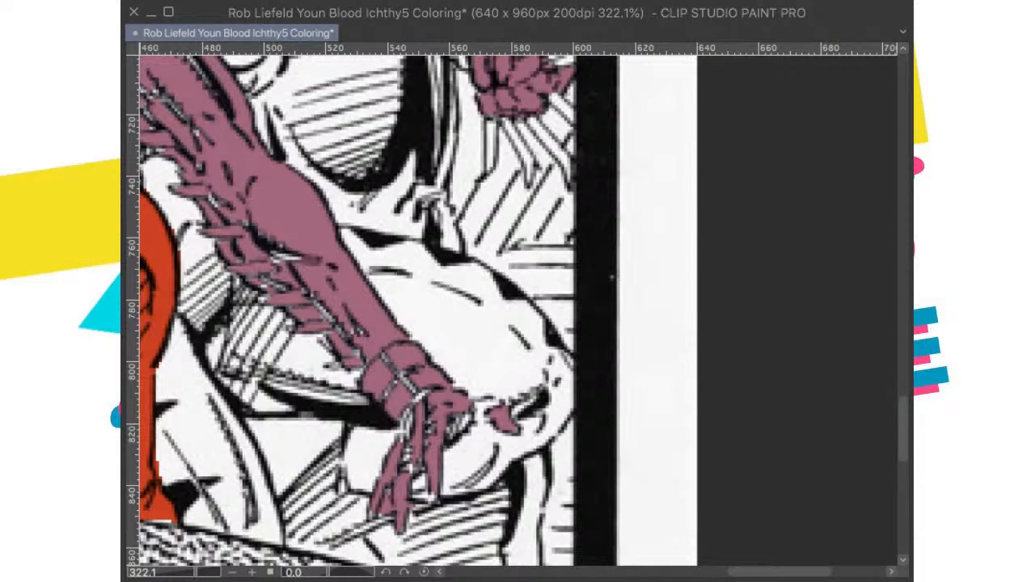
{"action": "mouse_move", "coordinate": [497, 408]}
{"action": "left_mouse_down"}
{"action": "mouse_move", "coordinate": [474, 419]}
{"action": "mouse_move", "coordinate": [485, 412]}
{"action": "mouse_move", "coordinate": [435, 431]}
{"action": "mouse_move", "coordinate": [421, 419]}
{"action": "mouse_move", "coordinate": [405, 426]}
{"action": "mouse_move", "coordinate": [427, 390]}
{"action": "mouse_move", "coordinate": [408, 460]}
{"action": "left_mouse_up"}
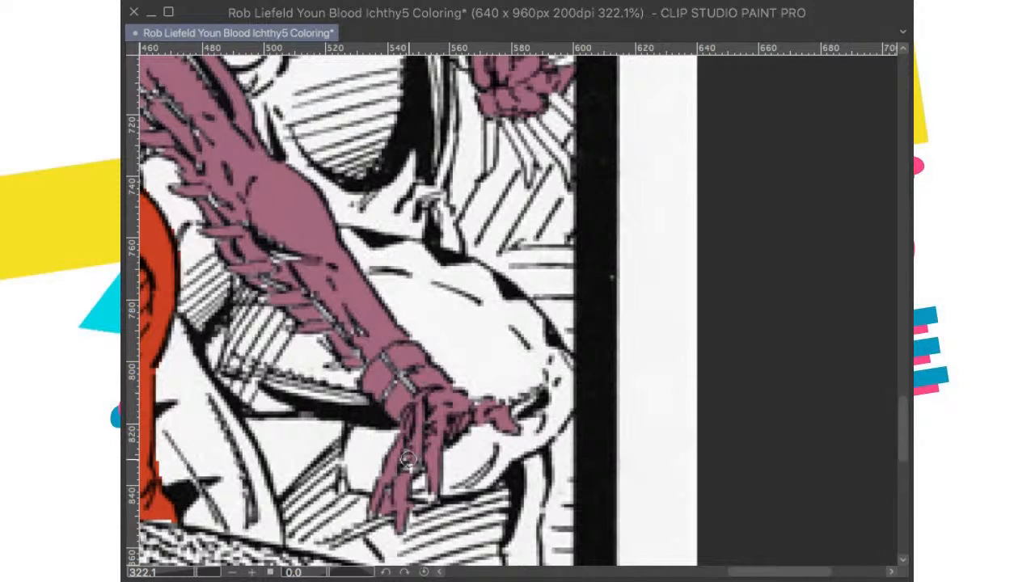
{"action": "mouse_move", "coordinate": [400, 378]}
{"action": "left_mouse_down"}
{"action": "mouse_move", "coordinate": [348, 331]}
{"action": "mouse_move", "coordinate": [366, 381]}
{"action": "mouse_move", "coordinate": [336, 354]}
{"action": "mouse_move", "coordinate": [334, 342]}
{"action": "mouse_move", "coordinate": [354, 352]}
{"action": "mouse_move", "coordinate": [336, 325]}
{"action": "left_mouse_up"}
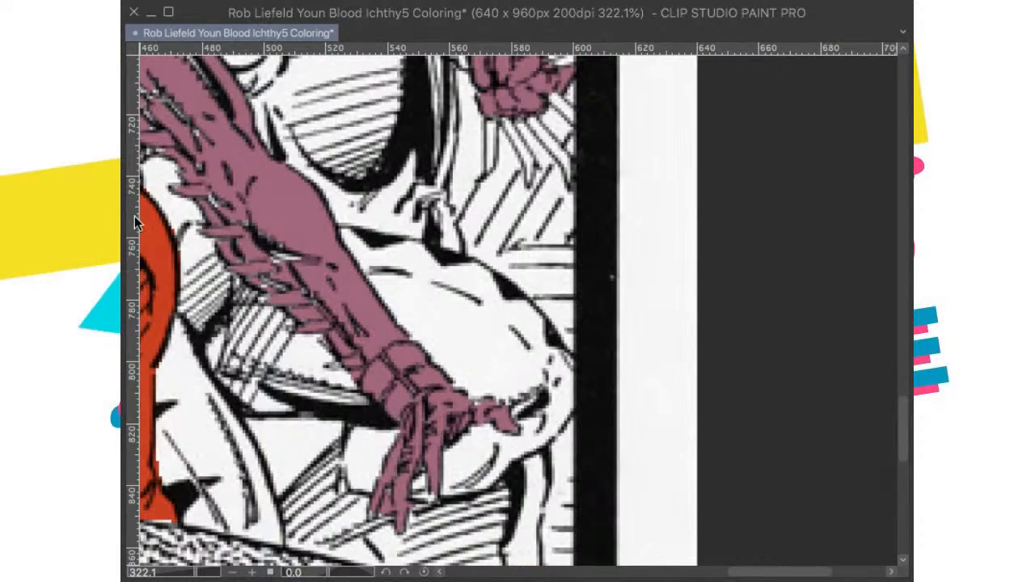
Step: Examine the spiky-haired woman's costume colors on the published cover reference and compare them with the line art
{"action": "scroll", "coordinate": [265, 289], "scroll_direction": "down", "scroll_amount": 5}
{"action": "scroll", "coordinate": [266, 289], "scroll_direction": "up", "scroll_amount": 3}
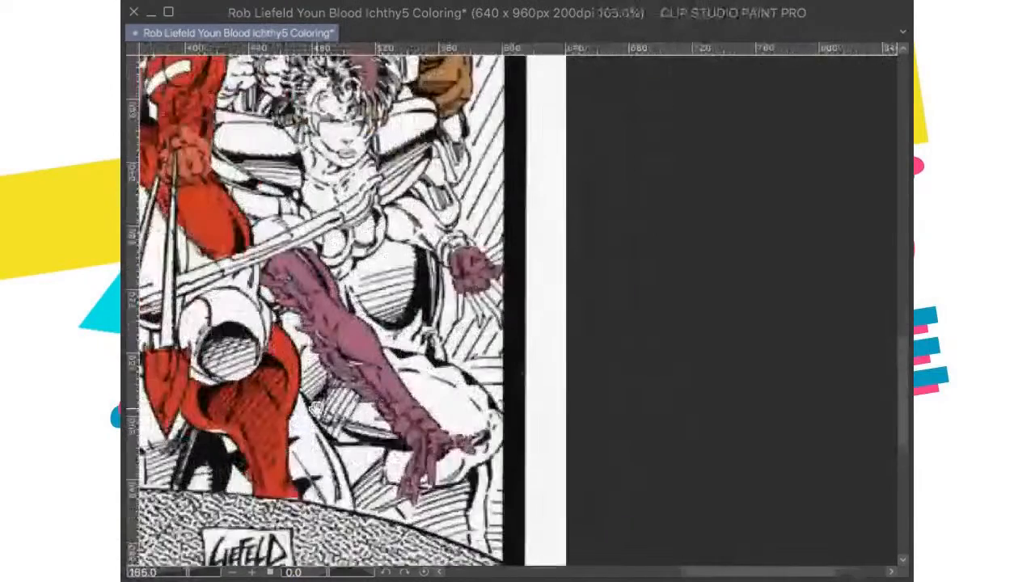
{"action": "left_click_drag", "start_coordinate": [327, 572], "coordinate": [335, 571]}
{"action": "scroll", "coordinate": [296, 286], "scroll_direction": "down", "scroll_amount": 1}
{"action": "scroll", "coordinate": [296, 286], "scroll_direction": "up", "scroll_amount": 4}
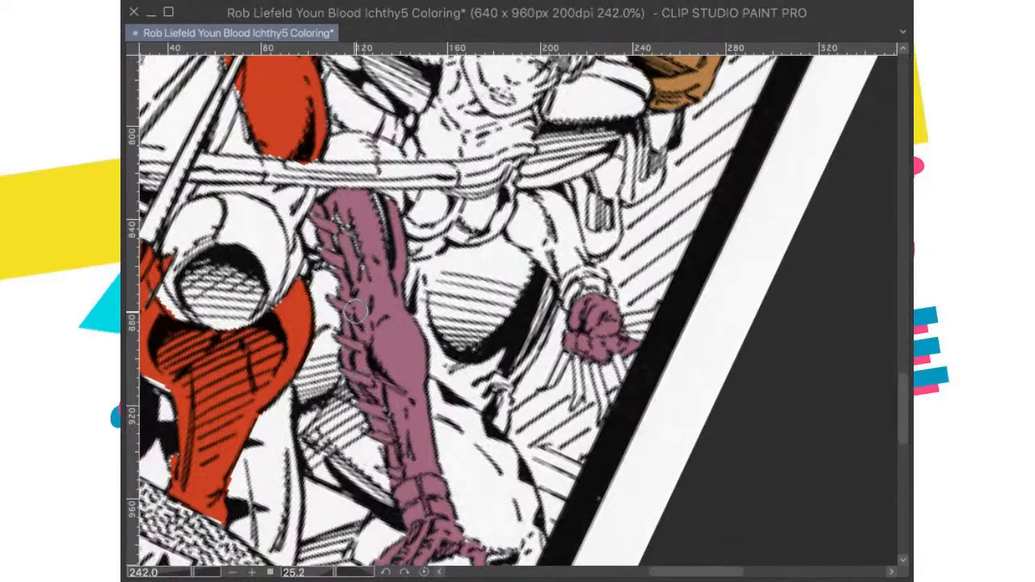
{"action": "scroll", "coordinate": [356, 285], "scroll_direction": "up", "scroll_amount": 5}
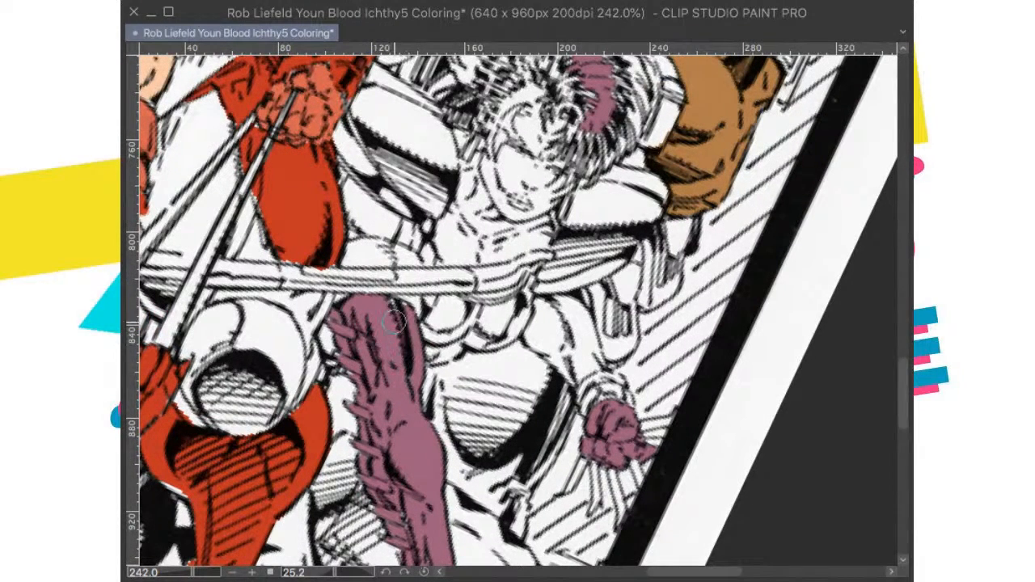
{"action": "scroll", "coordinate": [396, 277], "scroll_direction": "down", "scroll_amount": 4}
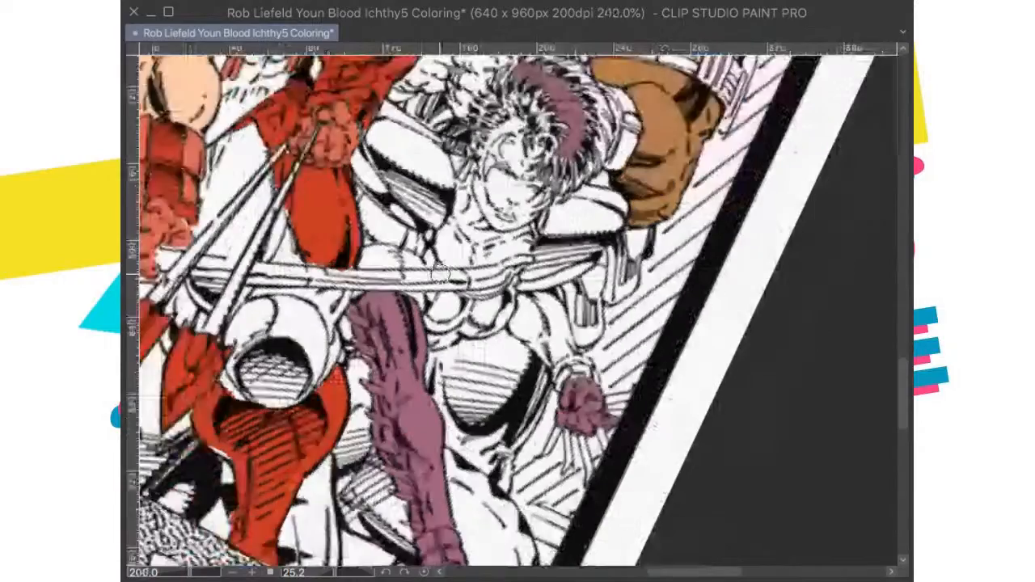
{"action": "scroll", "coordinate": [496, 351], "scroll_direction": "up", "scroll_amount": 2}
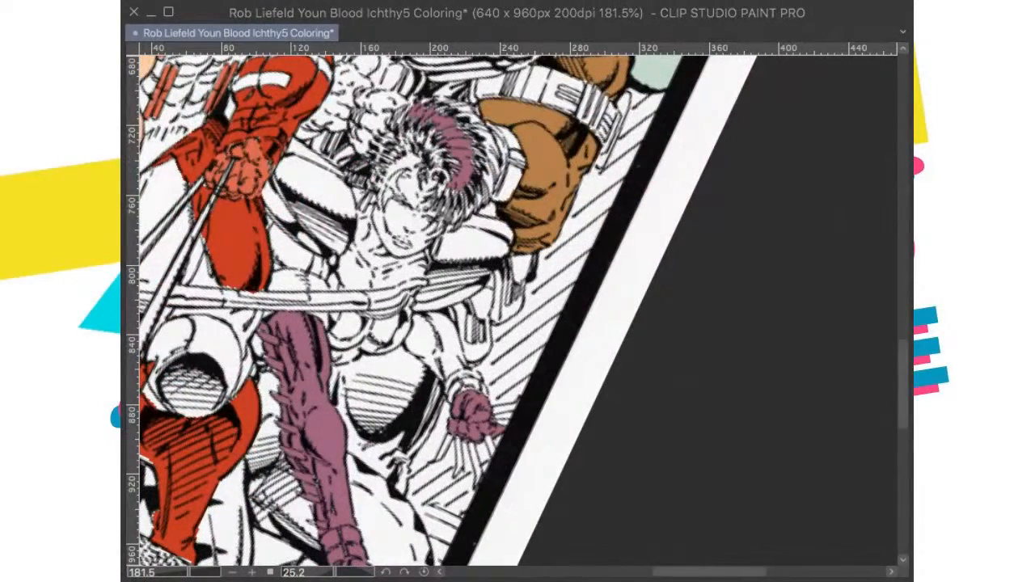
{"action": "scroll", "coordinate": [647, 300], "scroll_direction": "down", "scroll_amount": 2}
{"action": "left_click_drag", "start_coordinate": [411, 117], "coordinate": [436, 306]}
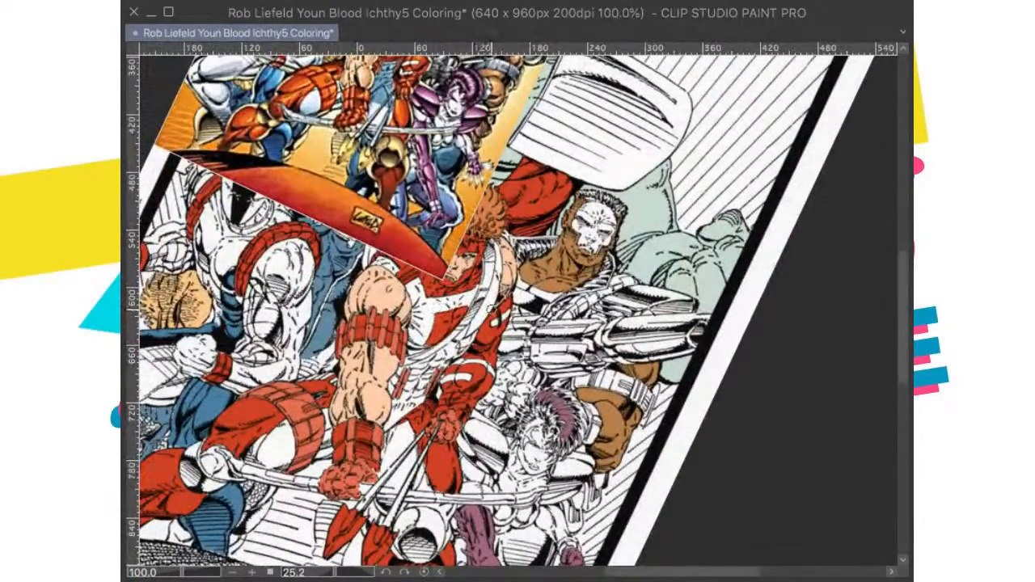
{"action": "scroll", "coordinate": [495, 309], "scroll_direction": "up", "scroll_amount": 1}
{"action": "scroll", "coordinate": [492, 309], "scroll_direction": "up", "scroll_amount": 2}
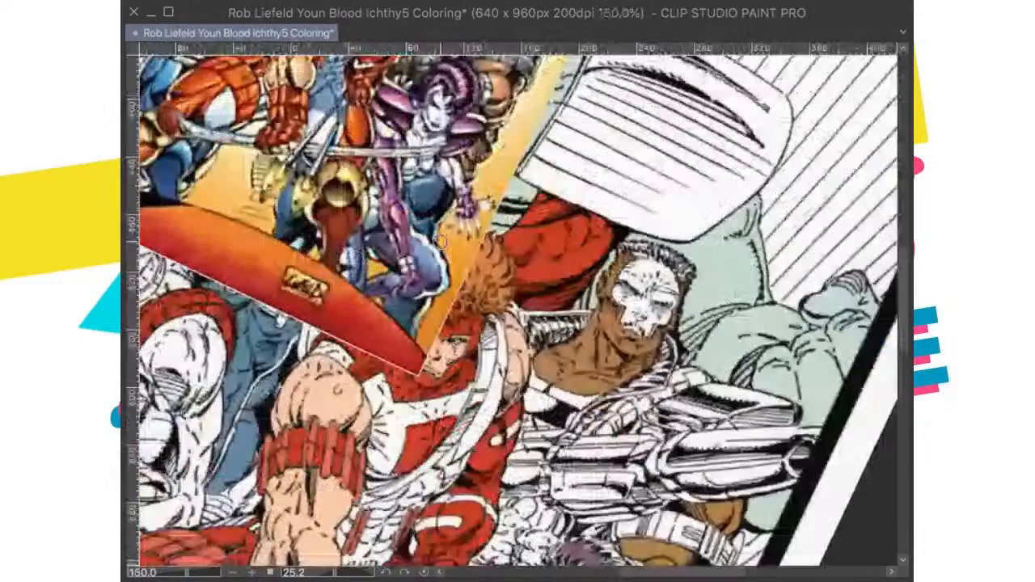
{"action": "scroll", "coordinate": [441, 243], "scroll_direction": "up", "scroll_amount": 1}
{"action": "scroll", "coordinate": [441, 243], "scroll_direction": "down", "scroll_amount": 3}
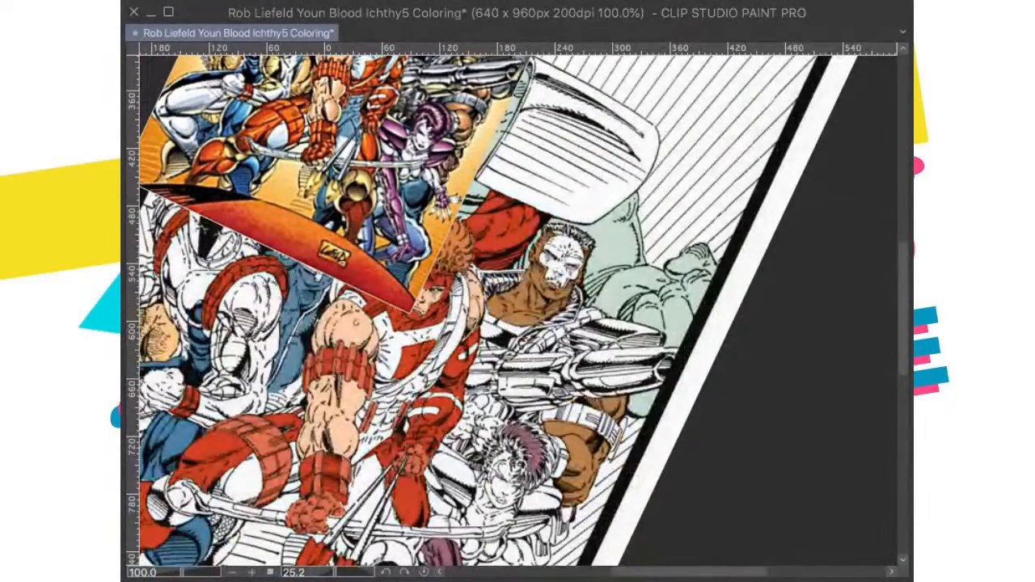
Step: Color both of the spiky-haired woman's shoulder pads muted purple, including their shaded areas
{"action": "left_click_drag", "start_coordinate": [526, 467], "coordinate": [520, 421]}
{"action": "scroll", "coordinate": [520, 421], "scroll_direction": "up", "scroll_amount": 2}
{"action": "scroll", "coordinate": [520, 420], "scroll_direction": "up", "scroll_amount": 3}
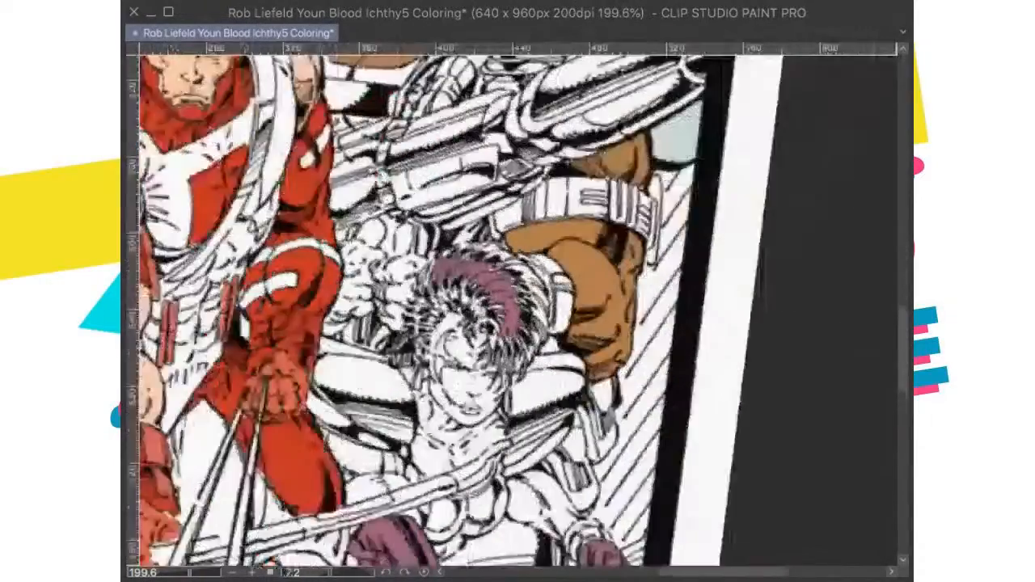
{"action": "left_click_drag", "start_coordinate": [330, 572], "coordinate": [310, 573]}
{"action": "mouse_move", "coordinate": [609, 302]}
{"action": "left_mouse_down"}
{"action": "mouse_move", "coordinate": [613, 350]}
{"action": "mouse_move", "coordinate": [599, 299]}
{"action": "mouse_move", "coordinate": [578, 313]}
{"action": "mouse_move", "coordinate": [578, 328]}
{"action": "mouse_move", "coordinate": [594, 346]}
{"action": "mouse_move", "coordinate": [595, 310]}
{"action": "mouse_move", "coordinate": [609, 297]}
{"action": "mouse_move", "coordinate": [583, 309]}
{"action": "left_mouse_up"}
{"action": "left_click_drag", "start_coordinate": [616, 446], "coordinate": [633, 348]}
{"action": "mouse_move", "coordinate": [570, 368]}
{"action": "left_mouse_down"}
{"action": "mouse_move", "coordinate": [508, 420]}
{"action": "mouse_move", "coordinate": [511, 431]}
{"action": "mouse_move", "coordinate": [472, 395]}
{"action": "mouse_move", "coordinate": [501, 381]}
{"action": "mouse_move", "coordinate": [500, 367]}
{"action": "mouse_move", "coordinate": [487, 390]}
{"action": "mouse_move", "coordinate": [509, 367]}
{"action": "mouse_move", "coordinate": [510, 376]}
{"action": "mouse_move", "coordinate": [521, 341]}
{"action": "mouse_move", "coordinate": [511, 392]}
{"action": "mouse_move", "coordinate": [576, 393]}
{"action": "mouse_move", "coordinate": [536, 434]}
{"action": "mouse_move", "coordinate": [568, 411]}
{"action": "mouse_move", "coordinate": [553, 424]}
{"action": "mouse_move", "coordinate": [537, 372]}
{"action": "mouse_move", "coordinate": [503, 396]}
{"action": "mouse_move", "coordinate": [485, 389]}
{"action": "mouse_move", "coordinate": [514, 365]}
{"action": "mouse_move", "coordinate": [560, 369]}
{"action": "mouse_move", "coordinate": [556, 352]}
{"action": "mouse_move", "coordinate": [532, 357]}
{"action": "mouse_move", "coordinate": [562, 352]}
{"action": "mouse_move", "coordinate": [531, 355]}
{"action": "mouse_move", "coordinate": [588, 367]}
{"action": "left_mouse_up"}
{"action": "left_click", "coordinate": [424, 572]}
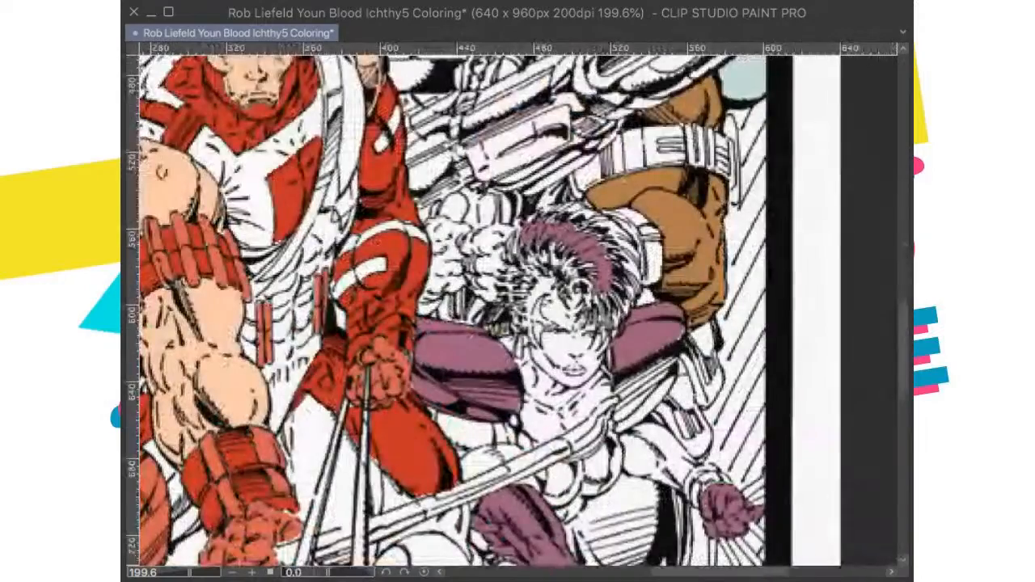
Step: Paint the rest of the woman's spiky hair and the marking around her eye muted purple
{"action": "left_click_drag", "start_coordinate": [701, 224], "coordinate": [688, 254]}
{"action": "mouse_move", "coordinate": [588, 283]}
{"action": "left_mouse_down"}
{"action": "mouse_move", "coordinate": [583, 315]}
{"action": "mouse_move", "coordinate": [576, 289]}
{"action": "mouse_move", "coordinate": [542, 275]}
{"action": "mouse_move", "coordinate": [505, 291]}
{"action": "mouse_move", "coordinate": [515, 311]}
{"action": "mouse_move", "coordinate": [554, 281]}
{"action": "mouse_move", "coordinate": [516, 272]}
{"action": "mouse_move", "coordinate": [518, 263]}
{"action": "mouse_move", "coordinate": [572, 237]}
{"action": "mouse_move", "coordinate": [536, 247]}
{"action": "mouse_move", "coordinate": [521, 268]}
{"action": "mouse_move", "coordinate": [507, 265]}
{"action": "mouse_move", "coordinate": [499, 311]}
{"action": "mouse_move", "coordinate": [508, 313]}
{"action": "left_mouse_up"}
{"action": "mouse_move", "coordinate": [544, 271]}
{"action": "left_mouse_down"}
{"action": "mouse_move", "coordinate": [534, 252]}
{"action": "mouse_move", "coordinate": [543, 248]}
{"action": "mouse_move", "coordinate": [590, 254]}
{"action": "mouse_move", "coordinate": [598, 278]}
{"action": "mouse_move", "coordinate": [605, 271]}
{"action": "mouse_move", "coordinate": [628, 296]}
{"action": "mouse_move", "coordinate": [614, 302]}
{"action": "mouse_move", "coordinate": [622, 320]}
{"action": "mouse_move", "coordinate": [608, 312]}
{"action": "mouse_move", "coordinate": [606, 339]}
{"action": "mouse_move", "coordinate": [589, 316]}
{"action": "mouse_move", "coordinate": [584, 328]}
{"action": "mouse_move", "coordinate": [592, 320]}
{"action": "left_mouse_up"}
{"action": "left_click_drag", "start_coordinate": [542, 343], "coordinate": [534, 330]}
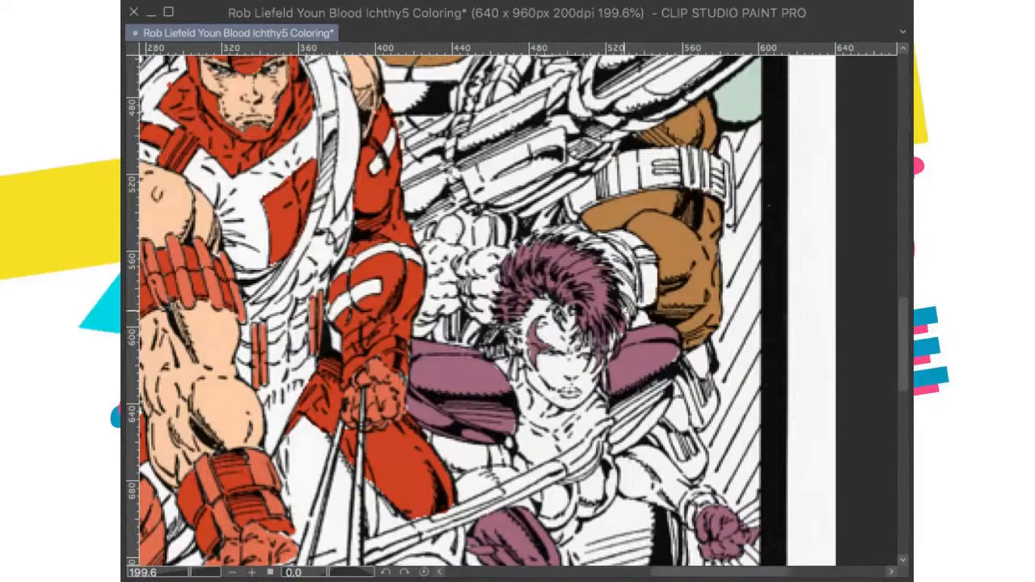
Step: Check the colored cover reference and fill the woman's bent thigh, knee, and other leg with a darker grayish purple
{"action": "scroll", "coordinate": [623, 343], "scroll_direction": "down", "scroll_amount": 5}
{"action": "key", "text": "super+0"}
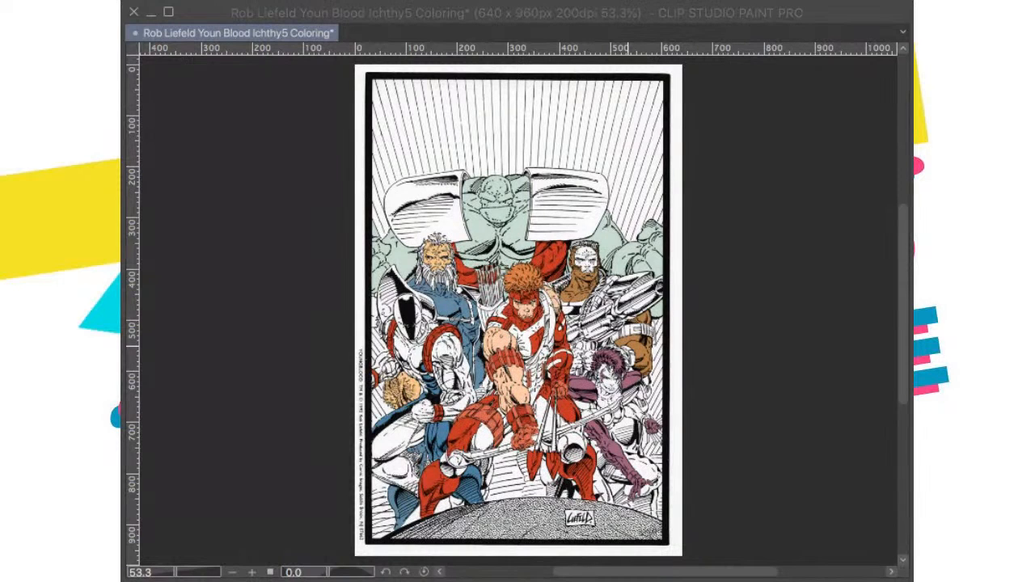
{"action": "key", "text": "super+v"}
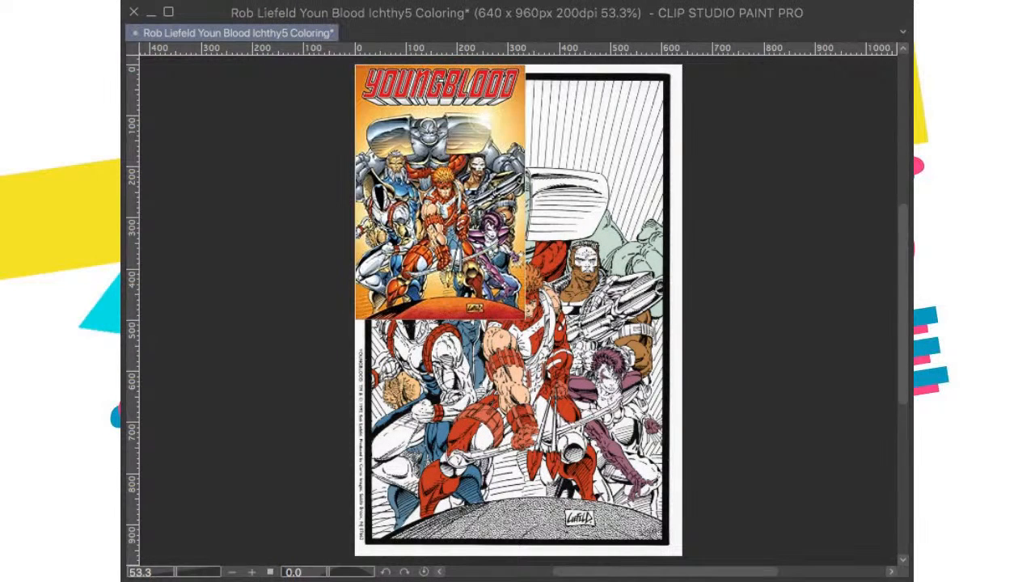
{"action": "key", "text": "super+z"}
{"action": "scroll", "coordinate": [673, 484], "scroll_direction": "up", "scroll_amount": 4}
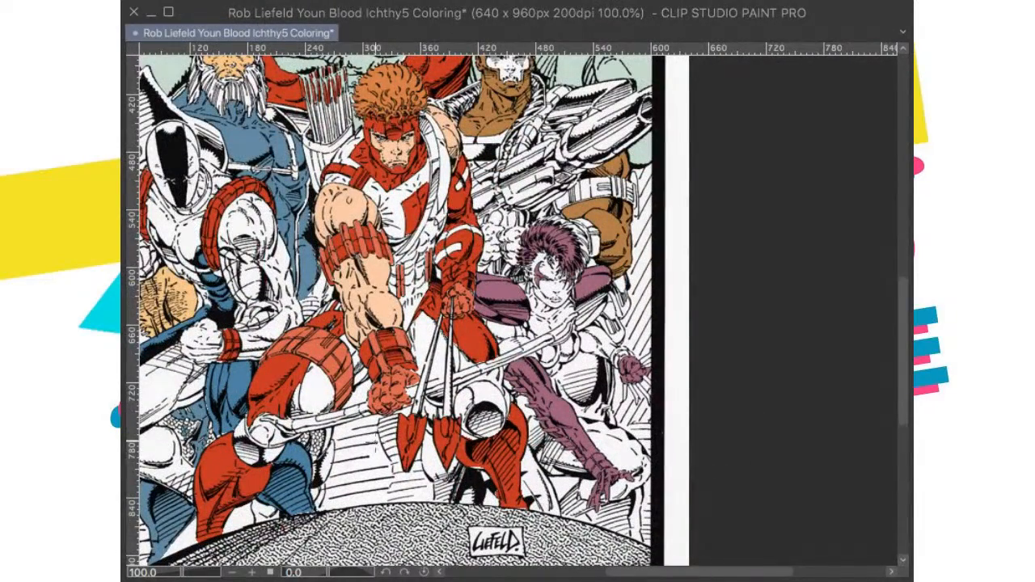
{"action": "scroll", "coordinate": [760, 461], "scroll_direction": "up", "scroll_amount": 1}
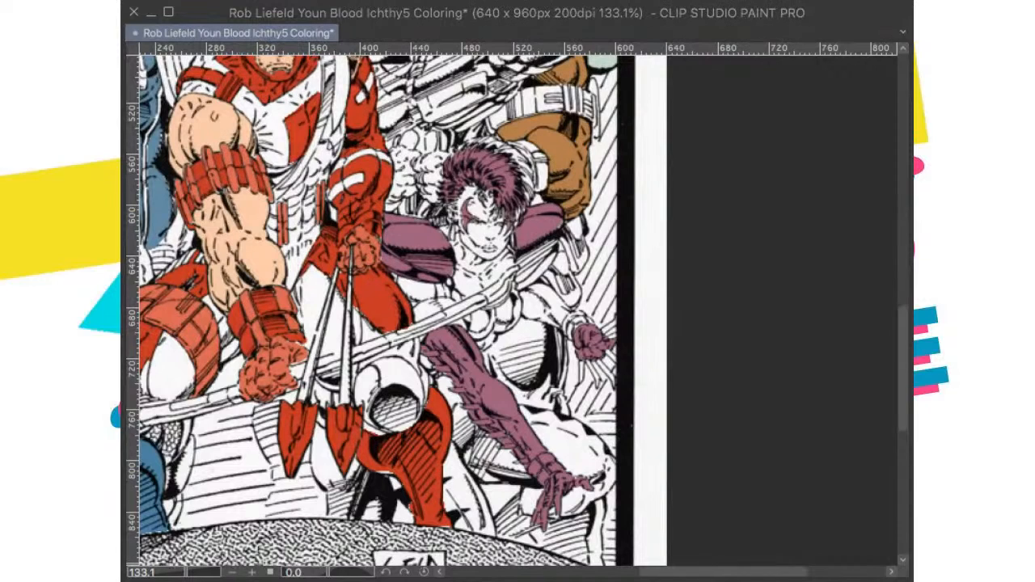
{"action": "left_click", "coordinate": [549, 441]}
{"action": "left_click", "coordinate": [549, 425]}
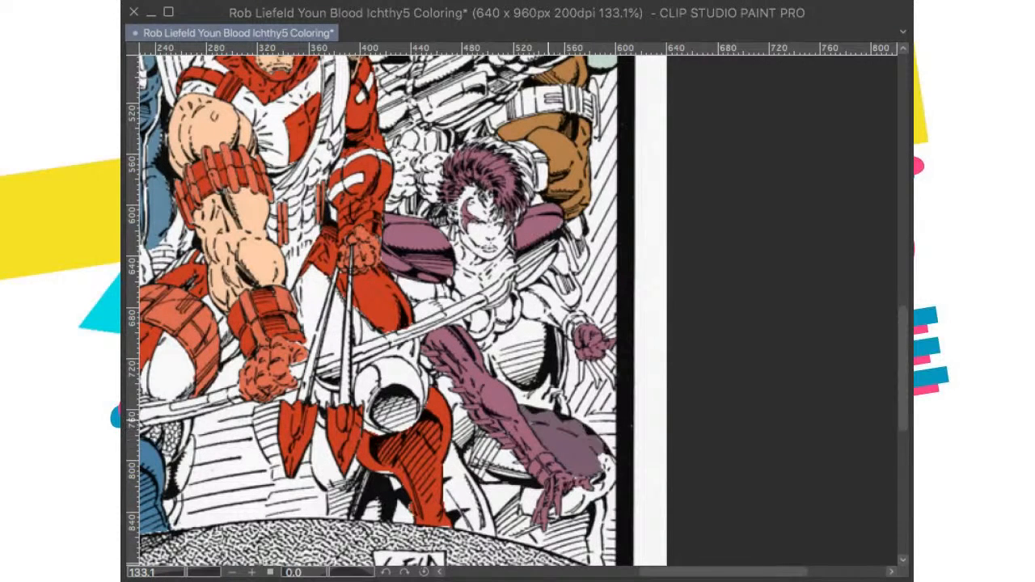
{"action": "left_click", "coordinate": [463, 484]}
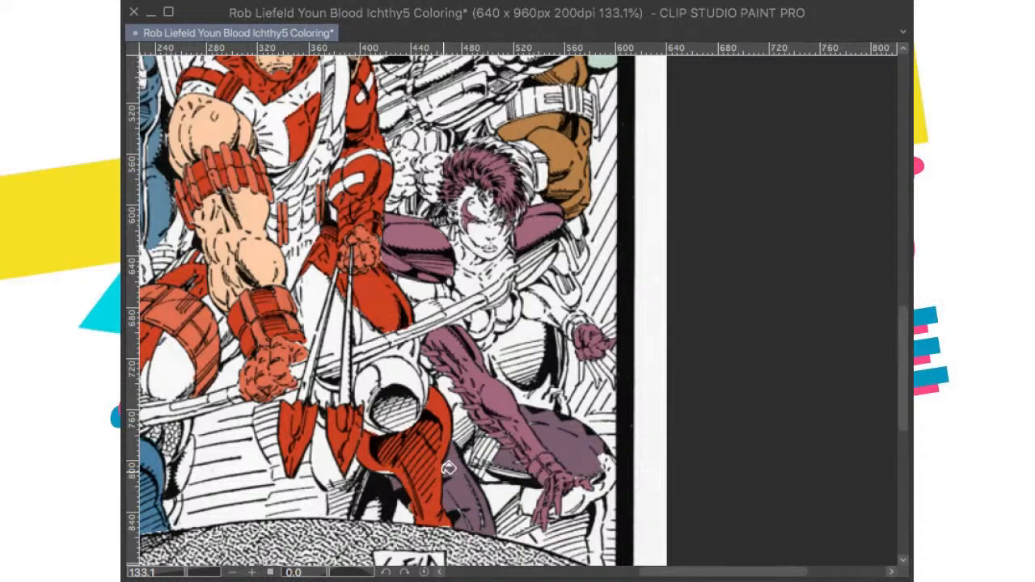
{"action": "left_click", "coordinate": [585, 484]}
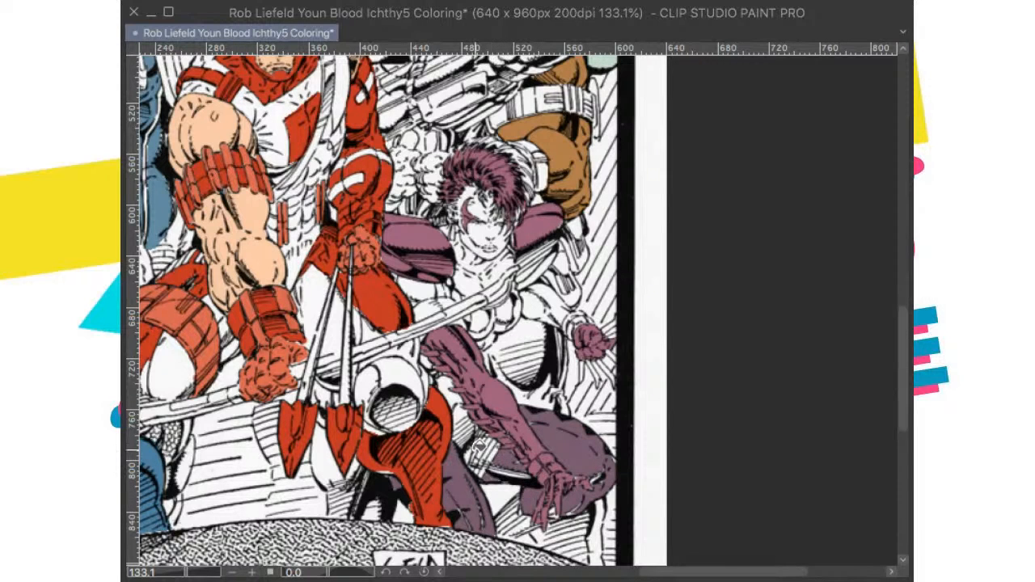
Step: Paint the hatched leg area behind the lowered arm and the shin below the hand with the darker grayish purple
{"action": "scroll", "coordinate": [473, 452], "scroll_direction": "up", "scroll_amount": 2}
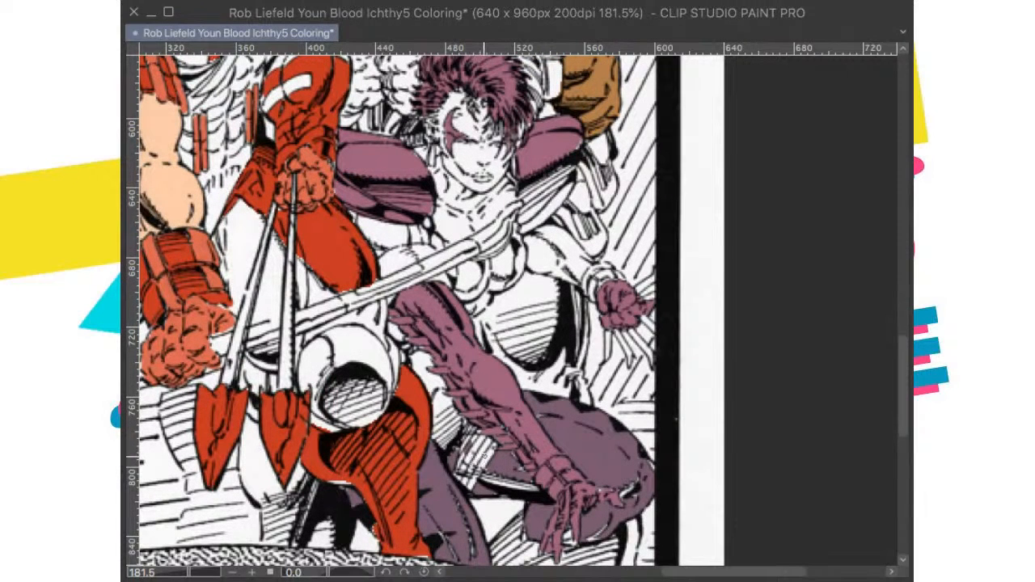
{"action": "mouse_move", "coordinate": [469, 478]}
{"action": "left_mouse_down"}
{"action": "mouse_move", "coordinate": [475, 456]}
{"action": "mouse_move", "coordinate": [463, 480]}
{"action": "mouse_move", "coordinate": [493, 454]}
{"action": "mouse_move", "coordinate": [478, 442]}
{"action": "mouse_move", "coordinate": [462, 451]}
{"action": "left_mouse_up"}
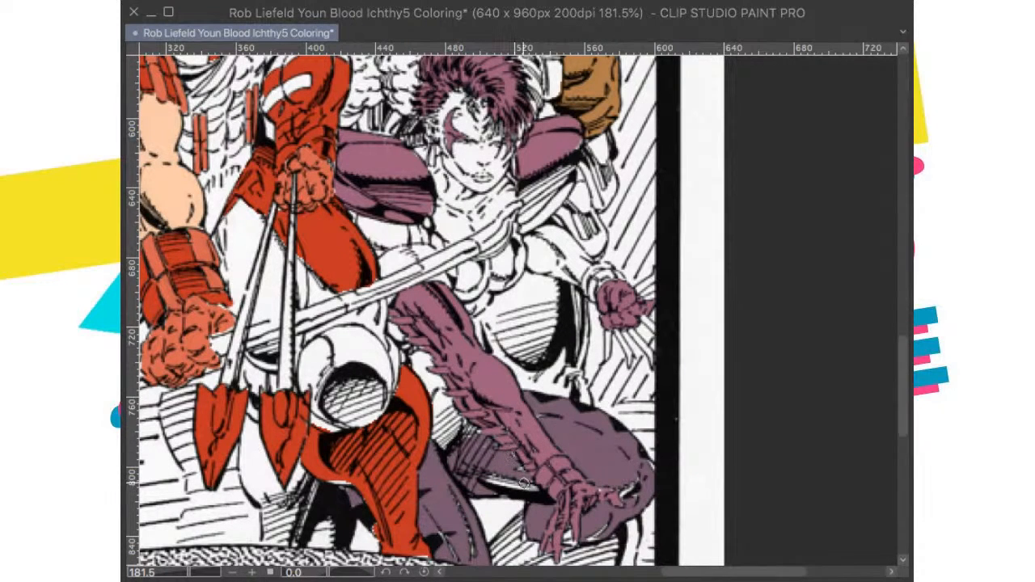
{"action": "mouse_move", "coordinate": [558, 461]}
{"action": "left_mouse_down"}
{"action": "mouse_move", "coordinate": [764, 382]}
{"action": "mouse_move", "coordinate": [756, 310]}
{"action": "left_mouse_up"}
{"action": "left_click_drag", "start_coordinate": [697, 345], "coordinate": [668, 385]}
{"action": "left_click_drag", "start_coordinate": [715, 246], "coordinate": [722, 251]}
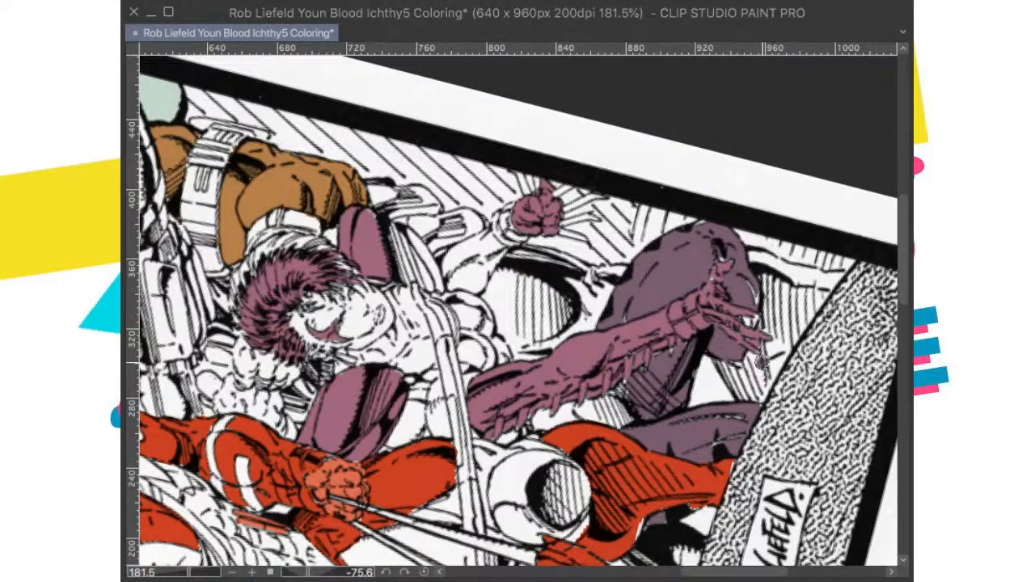
{"action": "mouse_move", "coordinate": [762, 376]}
{"action": "left_mouse_down"}
{"action": "mouse_move", "coordinate": [735, 372]}
{"action": "mouse_move", "coordinate": [732, 388]}
{"action": "mouse_move", "coordinate": [729, 375]}
{"action": "mouse_move", "coordinate": [757, 362]}
{"action": "mouse_move", "coordinate": [762, 337]}
{"action": "left_mouse_up"}
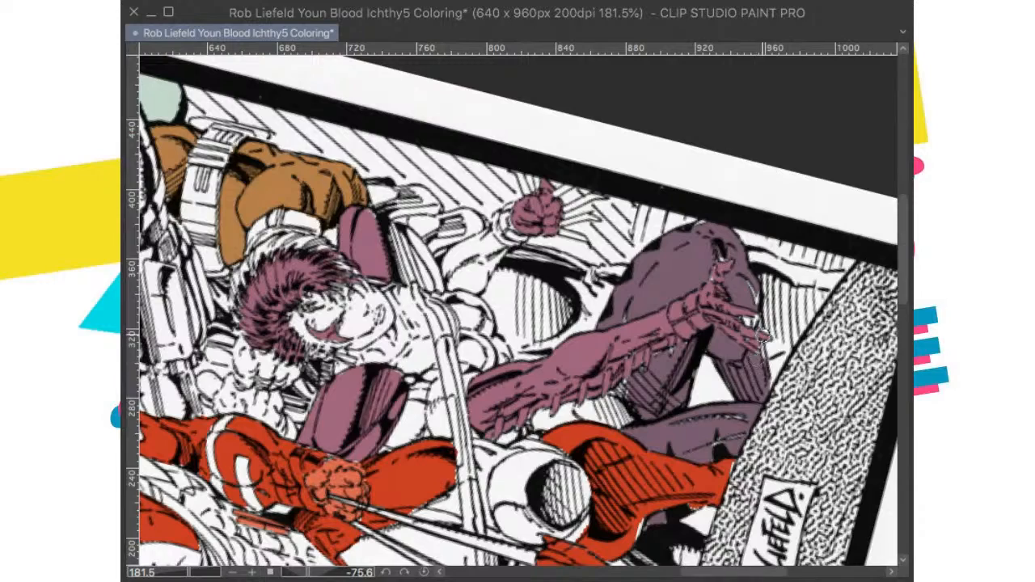
Step: Touch up the white gaps around the woman's knee and fingers with the darker grayish purple
{"action": "scroll", "coordinate": [748, 348], "scroll_direction": "up", "scroll_amount": 4}
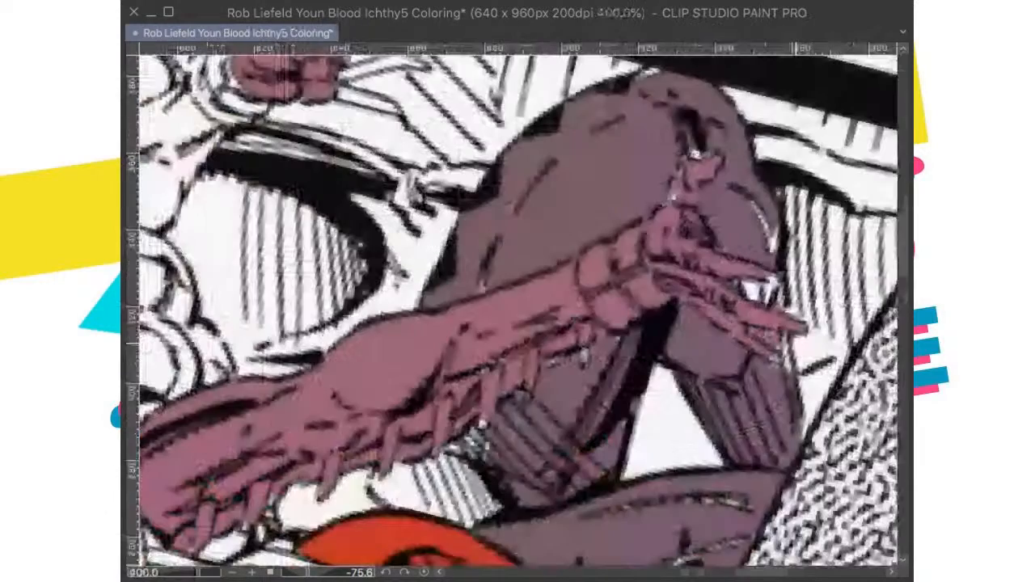
{"action": "scroll", "coordinate": [796, 343], "scroll_direction": "up", "scroll_amount": 3}
{"action": "mouse_move", "coordinate": [622, 350]}
{"action": "left_mouse_down"}
{"action": "mouse_move", "coordinate": [622, 381]}
{"action": "mouse_move", "coordinate": [610, 349]}
{"action": "mouse_move", "coordinate": [588, 344]}
{"action": "mouse_move", "coordinate": [604, 362]}
{"action": "mouse_move", "coordinate": [564, 336]}
{"action": "left_mouse_up"}
{"action": "mouse_move", "coordinate": [577, 273]}
{"action": "left_mouse_down"}
{"action": "mouse_move", "coordinate": [579, 279]}
{"action": "mouse_move", "coordinate": [563, 274]}
{"action": "mouse_move", "coordinate": [594, 270]}
{"action": "mouse_move", "coordinate": [602, 244]}
{"action": "mouse_move", "coordinate": [628, 294]}
{"action": "left_mouse_up"}
{"action": "left_click_drag", "start_coordinate": [631, 217], "coordinate": [670, 378]}
{"action": "mouse_move", "coordinate": [590, 282]}
{"action": "left_mouse_down"}
{"action": "mouse_move", "coordinate": [607, 288]}
{"action": "mouse_move", "coordinate": [635, 355]}
{"action": "left_mouse_up"}
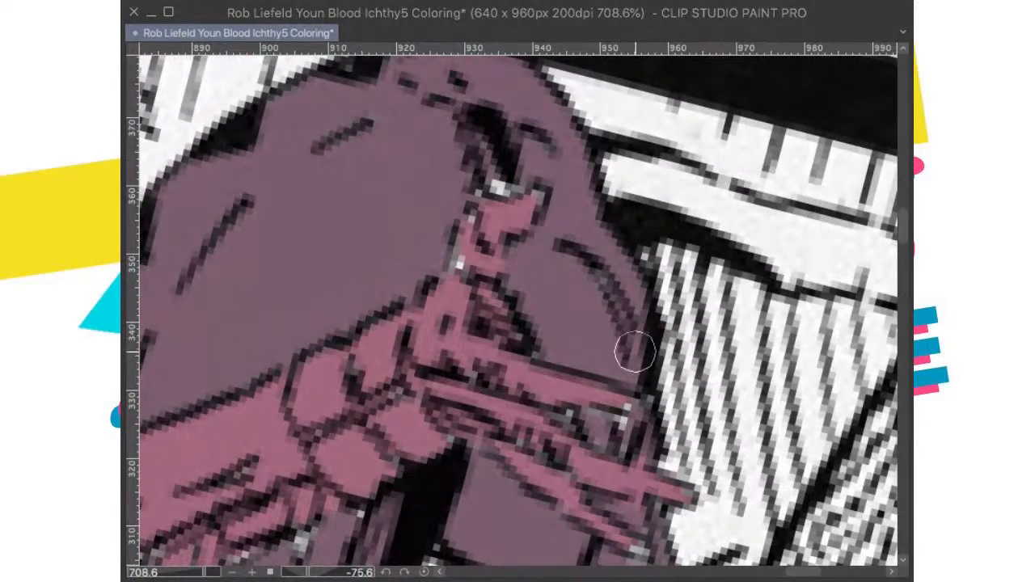
{"action": "scroll", "coordinate": [649, 297], "scroll_direction": "down", "scroll_amount": 5}
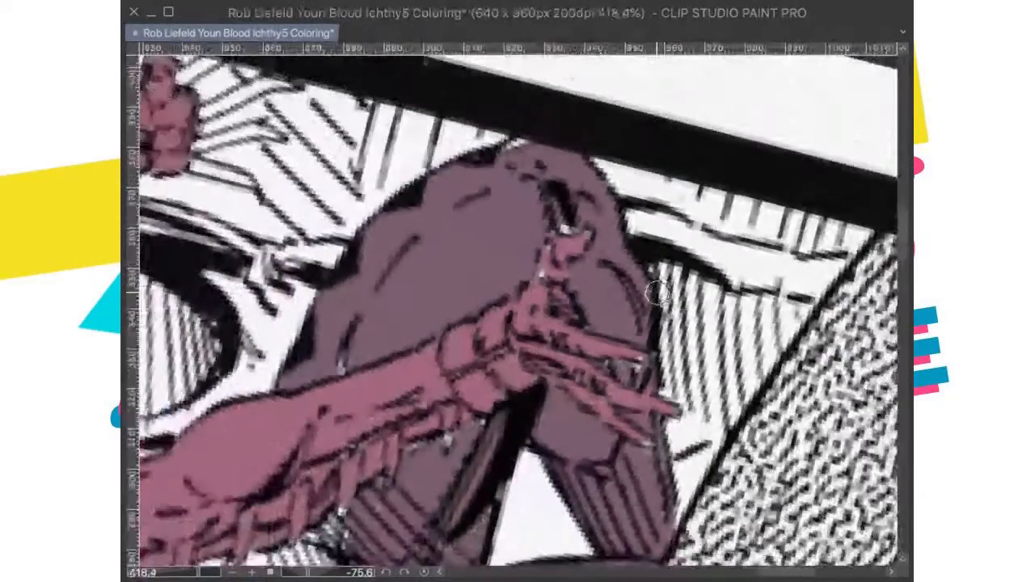
{"action": "scroll", "coordinate": [649, 298], "scroll_direction": "down", "scroll_amount": 1}
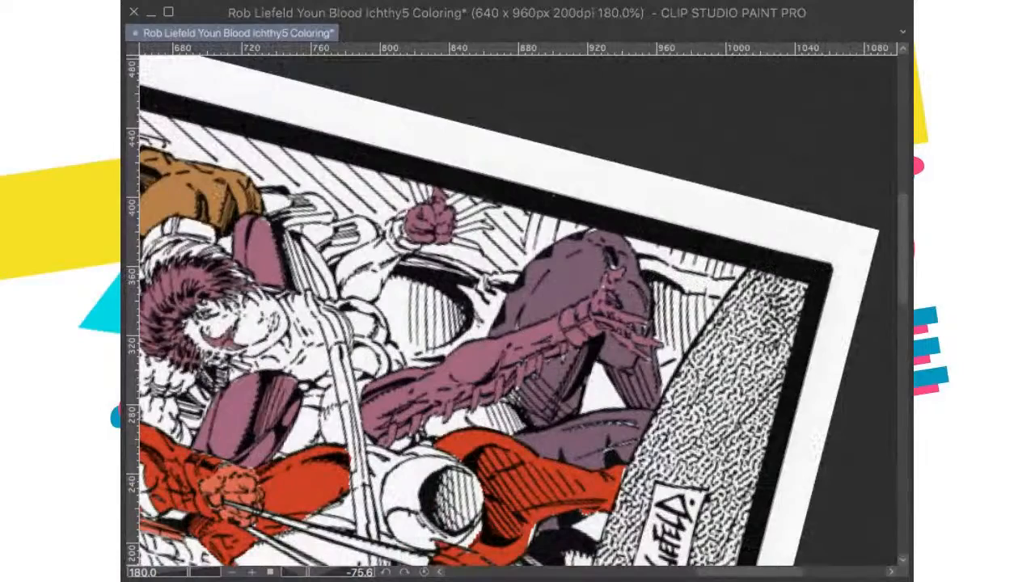
Step: Restore the canvas to its upright orientation and save the coloring file
{"action": "double_click", "coordinate": [764, 262]}
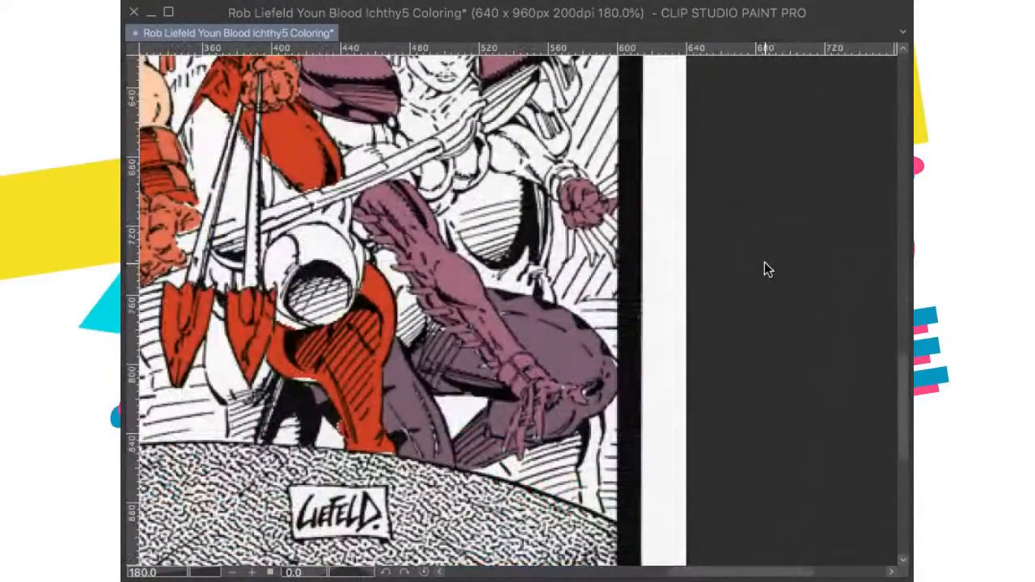
{"action": "key", "text": "super+0"}
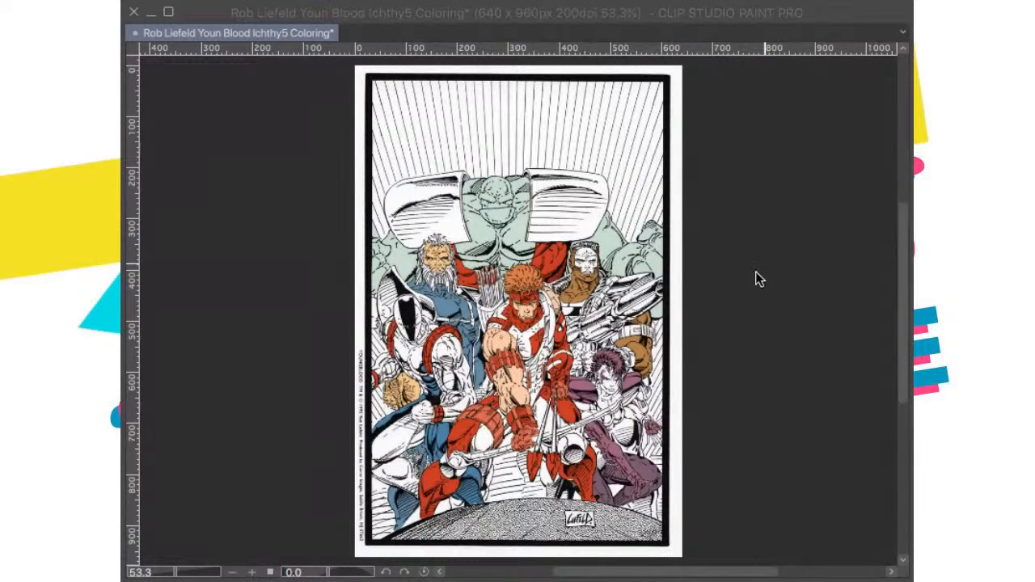
{"action": "key", "text": "super+s"}
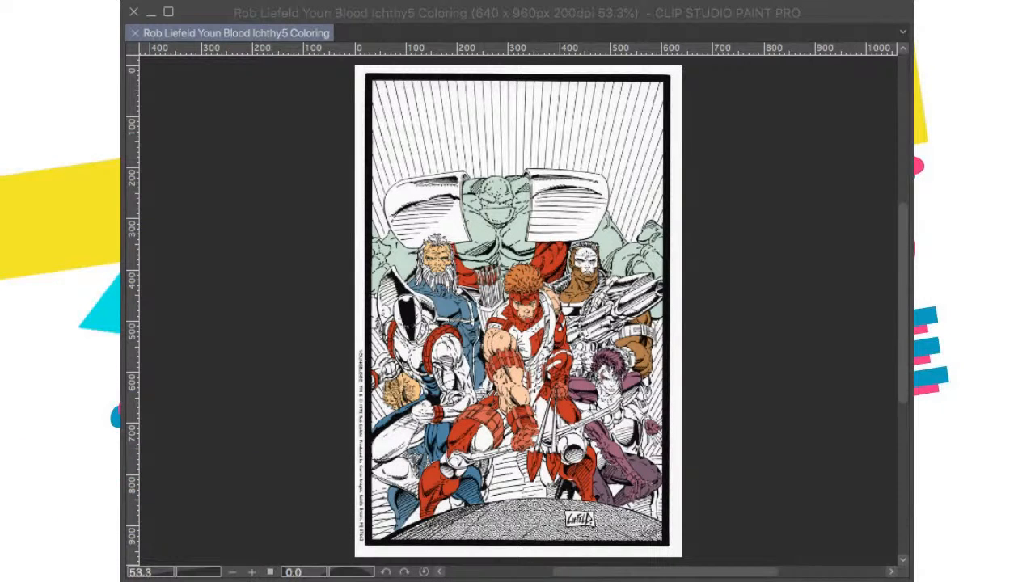
{"action": "left_click", "coordinate": [614, 443]}
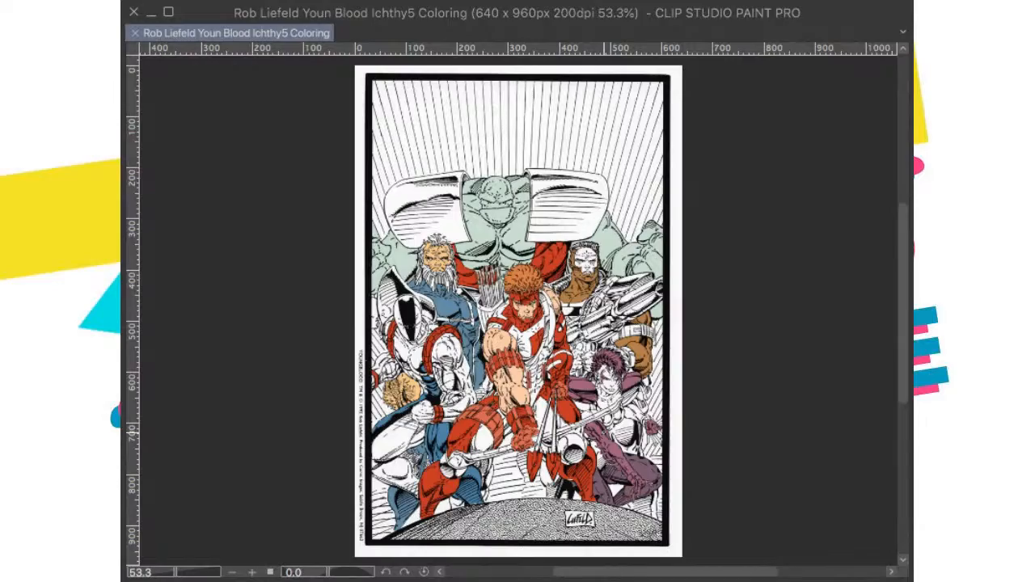
{"action": "scroll", "coordinate": [532, 433], "scroll_direction": "up", "scroll_amount": 5}
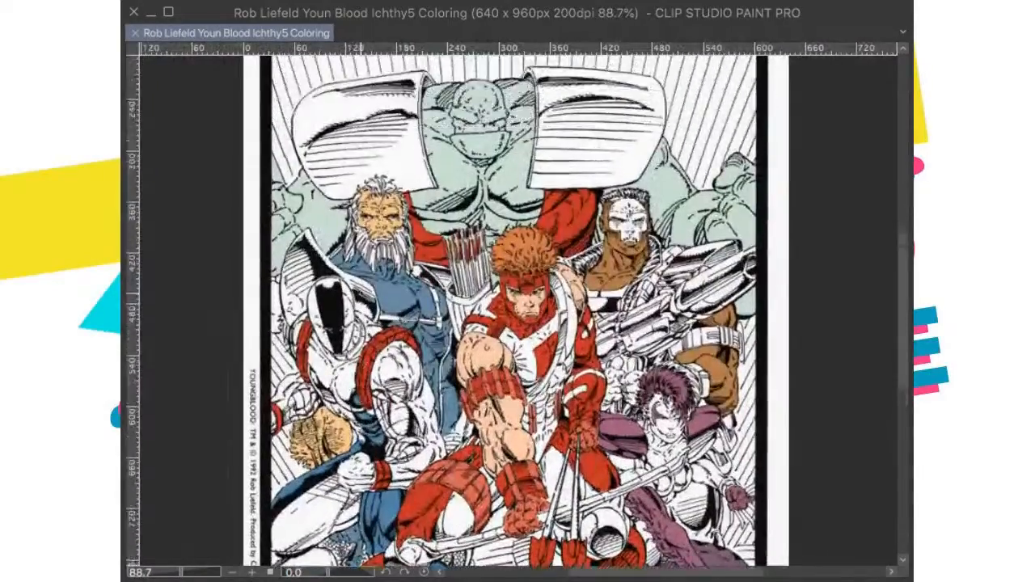
Step: Check the colored cover reference for the skull-masked man's costume colors
{"action": "scroll", "coordinate": [374, 346], "scroll_direction": "down", "scroll_amount": 2}
{"action": "scroll", "coordinate": [434, 353], "scroll_direction": "up", "scroll_amount": 4}
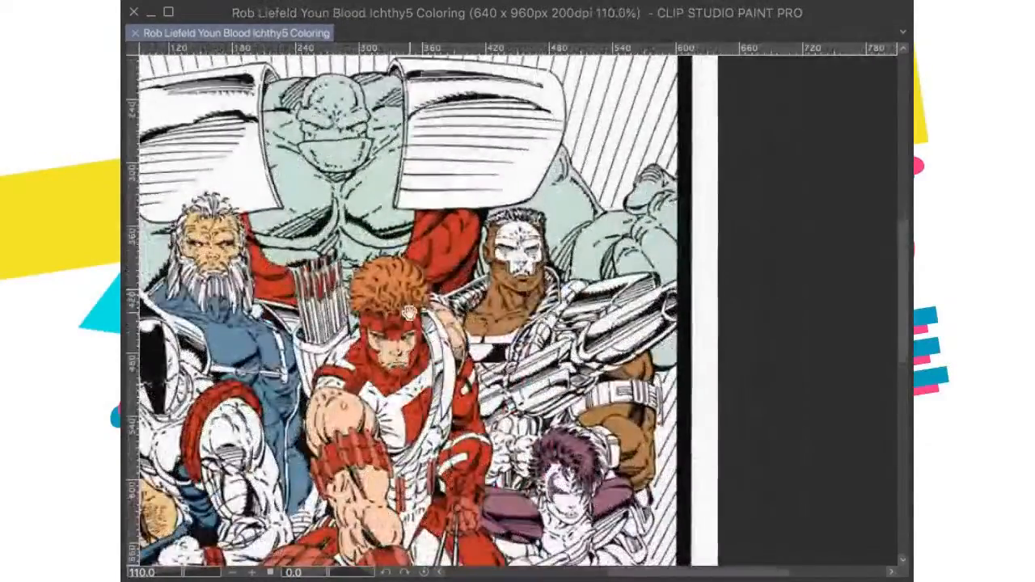
{"action": "scroll", "coordinate": [455, 332], "scroll_direction": "down", "scroll_amount": 2}
{"action": "scroll", "coordinate": [517, 243], "scroll_direction": "down", "scroll_amount": 3}
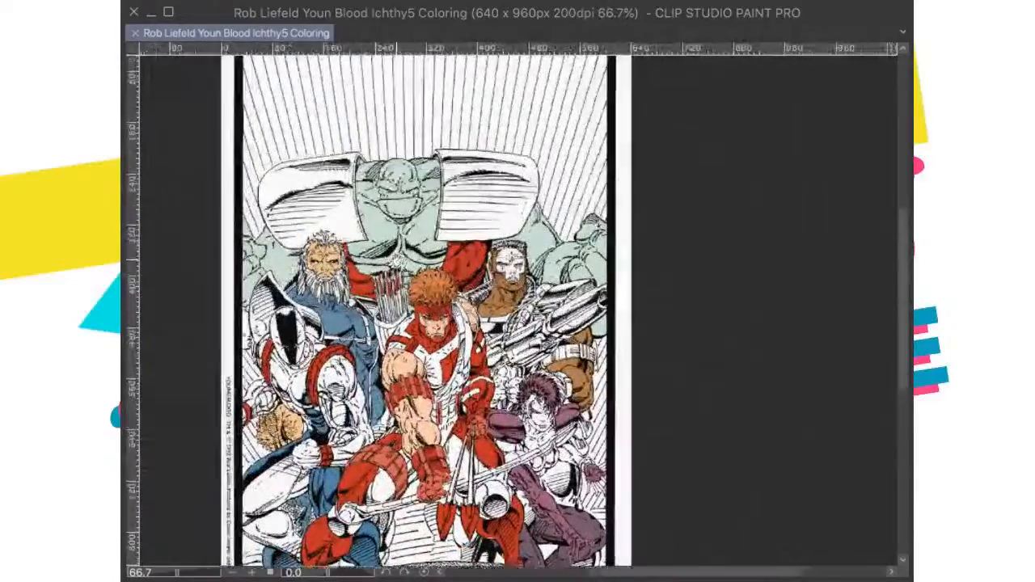
{"action": "key", "text": "ctrl+v"}
{"action": "key", "text": "ctrl+z"}
Step: Paint the skull-masked man's collar on the side next to the gun with blue
{"action": "scroll", "coordinate": [606, 354], "scroll_direction": "up", "scroll_amount": 5}
{"action": "scroll", "coordinate": [426, 352], "scroll_direction": "down", "scroll_amount": 1}
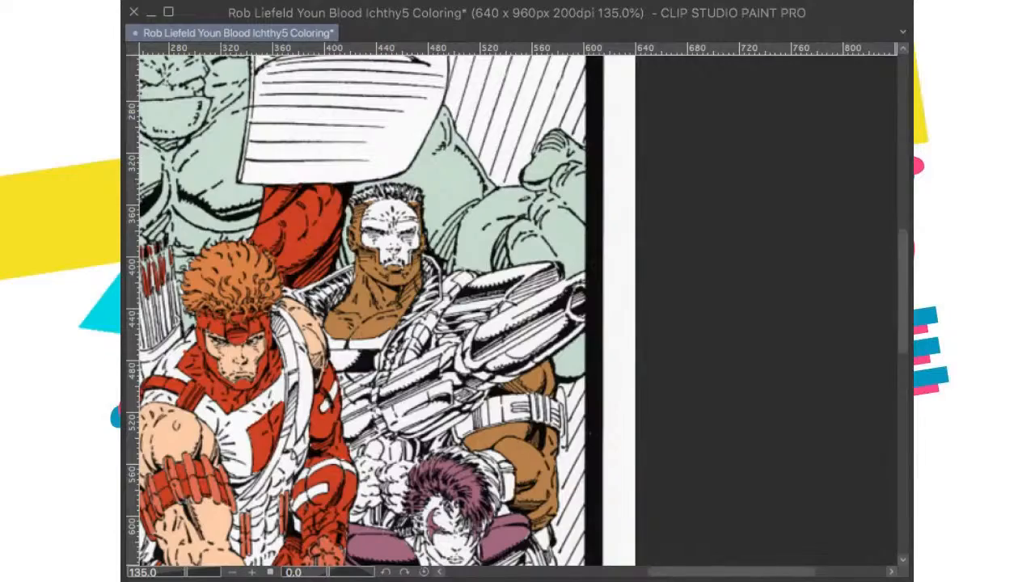
{"action": "left_click_drag", "start_coordinate": [234, 363], "coordinate": [233, 403]}
{"action": "scroll", "coordinate": [457, 317], "scroll_direction": "up", "scroll_amount": 2}
{"action": "scroll", "coordinate": [471, 315], "scroll_direction": "down", "scroll_amount": 4}
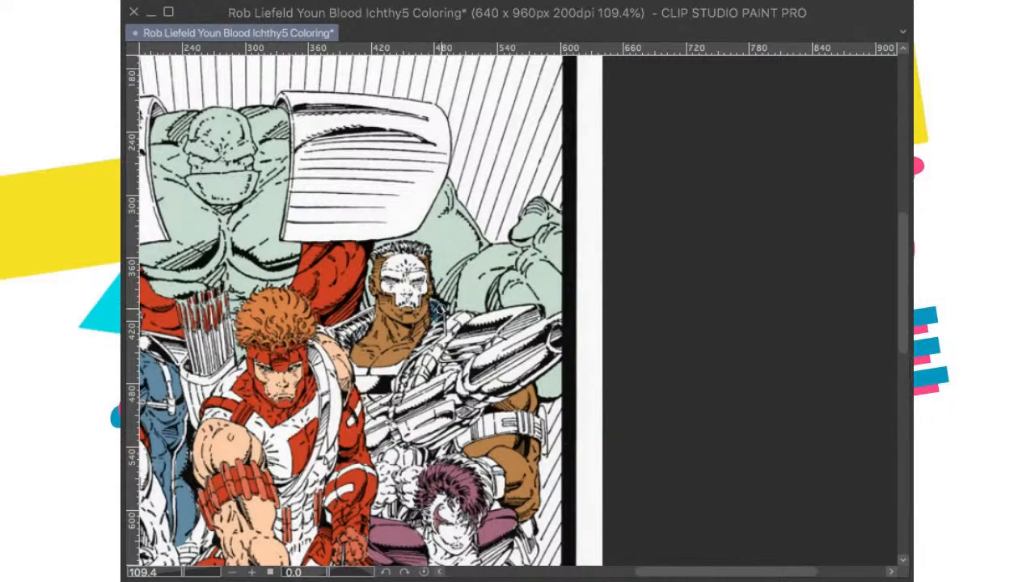
{"action": "mouse_move", "coordinate": [439, 314]}
{"action": "left_mouse_down"}
{"action": "mouse_move", "coordinate": [429, 342]}
{"action": "mouse_move", "coordinate": [440, 336]}
{"action": "mouse_move", "coordinate": [405, 368]}
{"action": "left_mouse_up"}
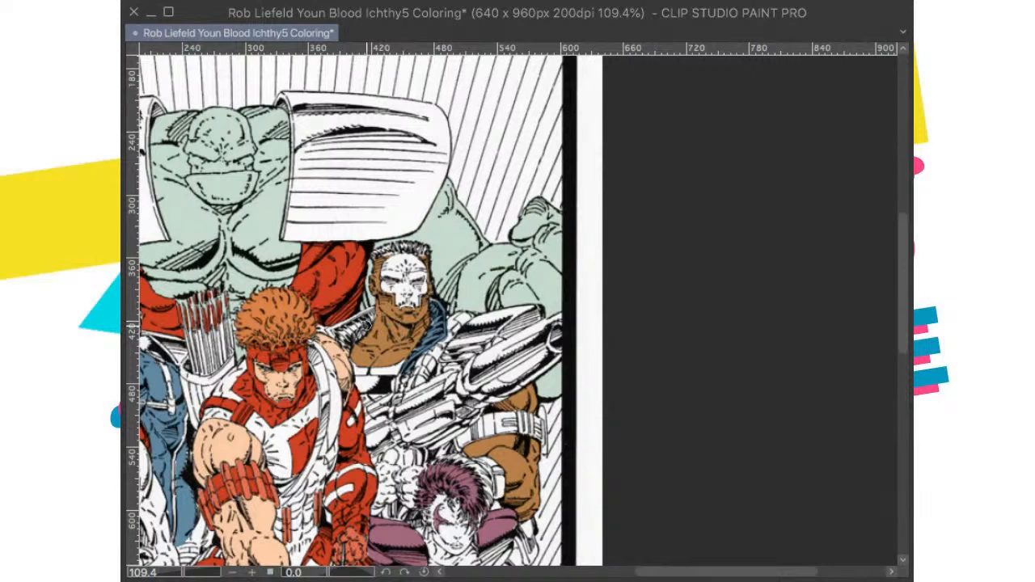
Step: Paint the hatched collar half between the masked man's neck and the archer's shoulder with the same blue
{"action": "mouse_move", "coordinate": [372, 314]}
{"action": "left_mouse_down"}
{"action": "mouse_move", "coordinate": [364, 329]}
{"action": "mouse_move", "coordinate": [336, 329]}
{"action": "mouse_move", "coordinate": [346, 337]}
{"action": "left_mouse_up"}
{"action": "scroll", "coordinate": [356, 318], "scroll_direction": "up", "scroll_amount": 2}
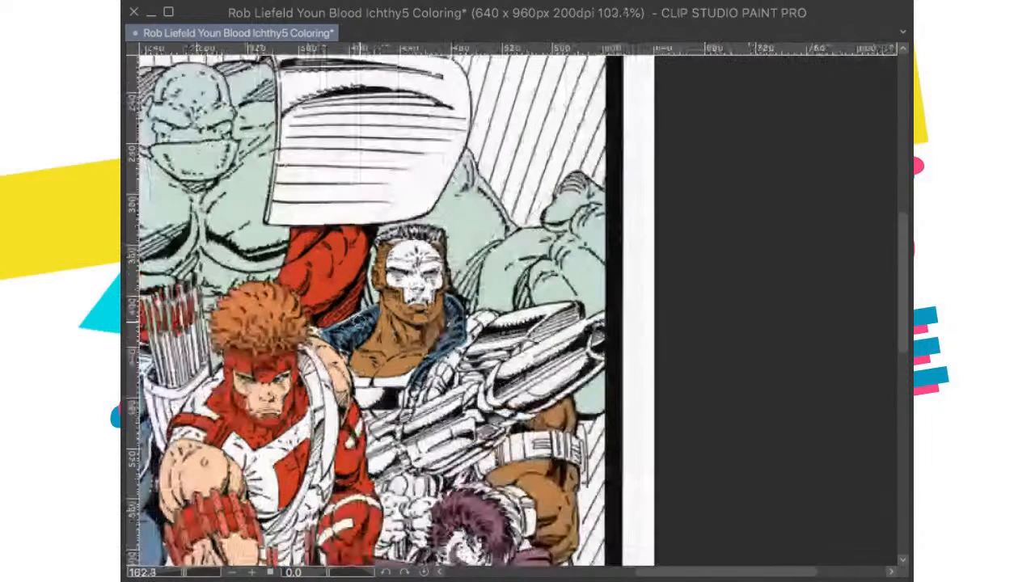
{"action": "scroll", "coordinate": [368, 331], "scroll_direction": "up", "scroll_amount": 5}
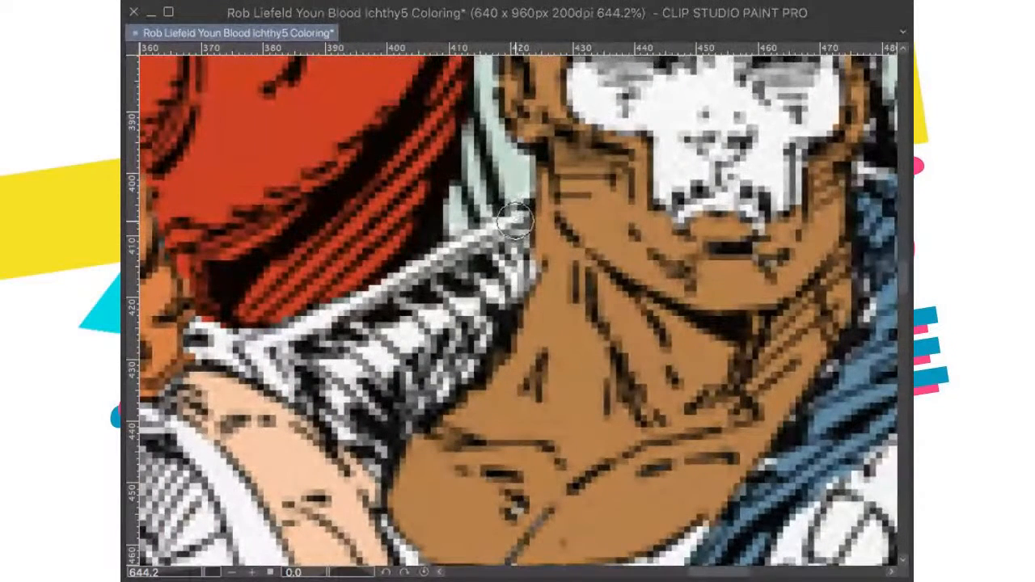
{"action": "mouse_move", "coordinate": [513, 222]}
{"action": "left_mouse_down"}
{"action": "mouse_move", "coordinate": [507, 263]}
{"action": "mouse_move", "coordinate": [512, 247]}
{"action": "mouse_move", "coordinate": [495, 237]}
{"action": "mouse_move", "coordinate": [354, 317]}
{"action": "mouse_move", "coordinate": [418, 279]}
{"action": "mouse_move", "coordinate": [268, 348]}
{"action": "mouse_move", "coordinate": [291, 380]}
{"action": "mouse_move", "coordinate": [370, 423]}
{"action": "mouse_move", "coordinate": [377, 455]}
{"action": "mouse_move", "coordinate": [378, 346]}
{"action": "mouse_move", "coordinate": [359, 338]}
{"action": "mouse_move", "coordinate": [299, 356]}
{"action": "mouse_move", "coordinate": [295, 384]}
{"action": "mouse_move", "coordinate": [280, 379]}
{"action": "mouse_move", "coordinate": [389, 337]}
{"action": "mouse_move", "coordinate": [394, 347]}
{"action": "mouse_move", "coordinate": [448, 286]}
{"action": "mouse_move", "coordinate": [402, 323]}
{"action": "mouse_move", "coordinate": [419, 317]}
{"action": "mouse_move", "coordinate": [408, 401]}
{"action": "mouse_move", "coordinate": [485, 333]}
{"action": "mouse_move", "coordinate": [500, 287]}
{"action": "mouse_move", "coordinate": [461, 292]}
{"action": "mouse_move", "coordinate": [468, 349]}
{"action": "mouse_move", "coordinate": [472, 339]}
{"action": "mouse_move", "coordinate": [449, 356]}
{"action": "mouse_move", "coordinate": [501, 277]}
{"action": "left_mouse_up"}
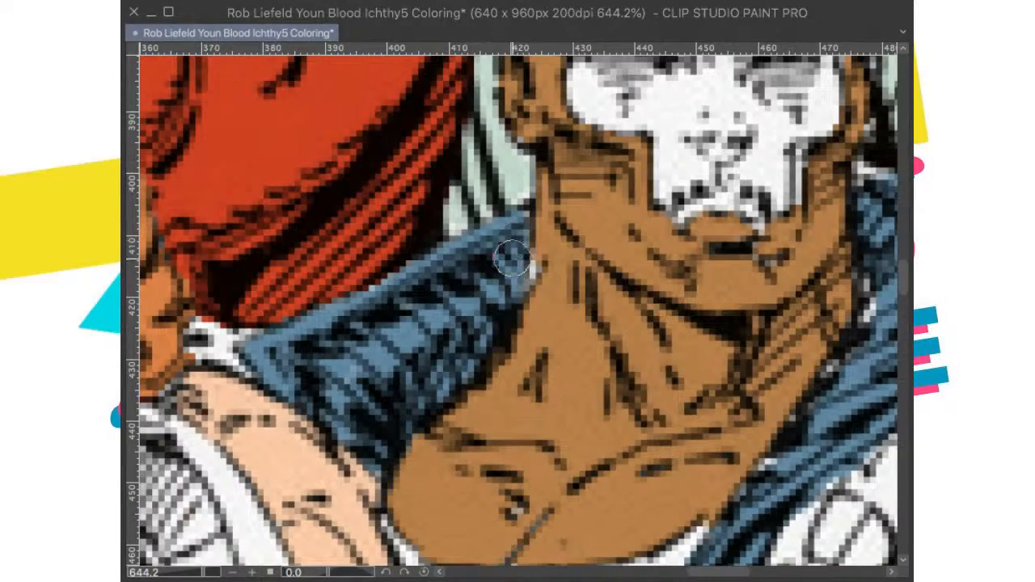
{"action": "scroll", "coordinate": [402, 273], "scroll_direction": "down", "scroll_amount": 6}
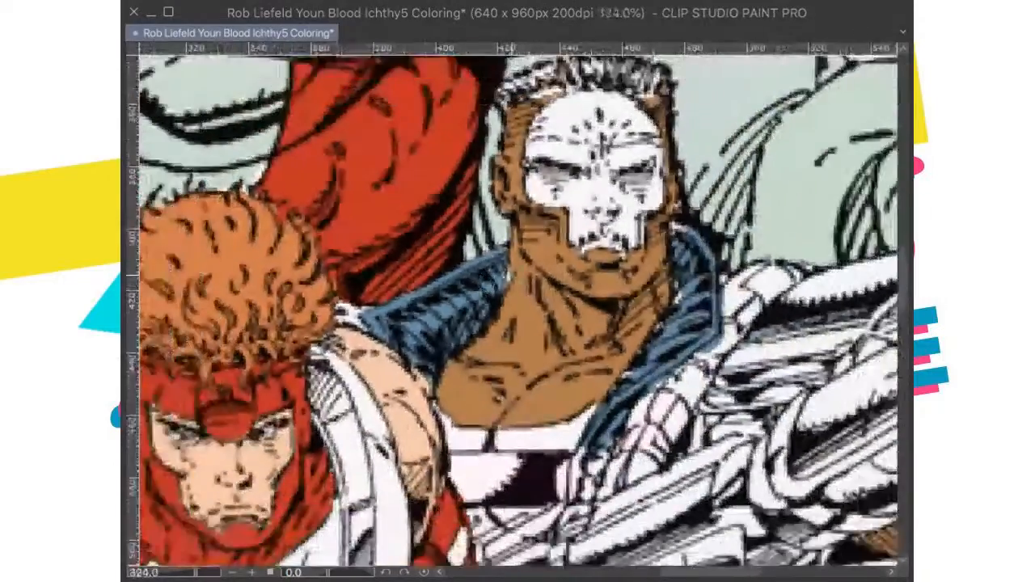
Step: Fill the suit area below the masked man's chest band with blue and touch up the gun-side collar beside his jaw
{"action": "scroll", "coordinate": [576, 293], "scroll_direction": "up", "scroll_amount": 5}
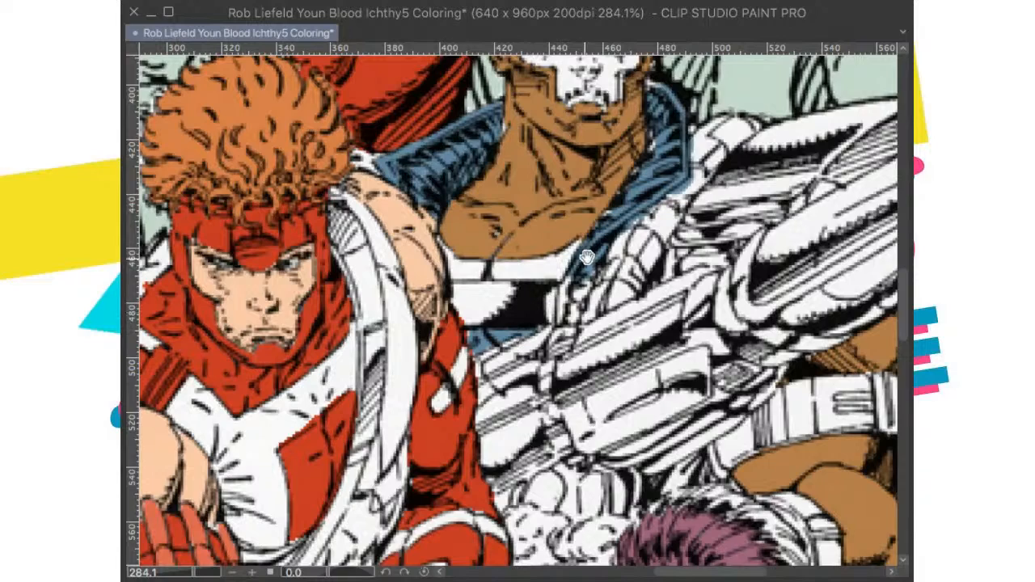
{"action": "scroll", "coordinate": [587, 257], "scroll_direction": "up", "scroll_amount": 2}
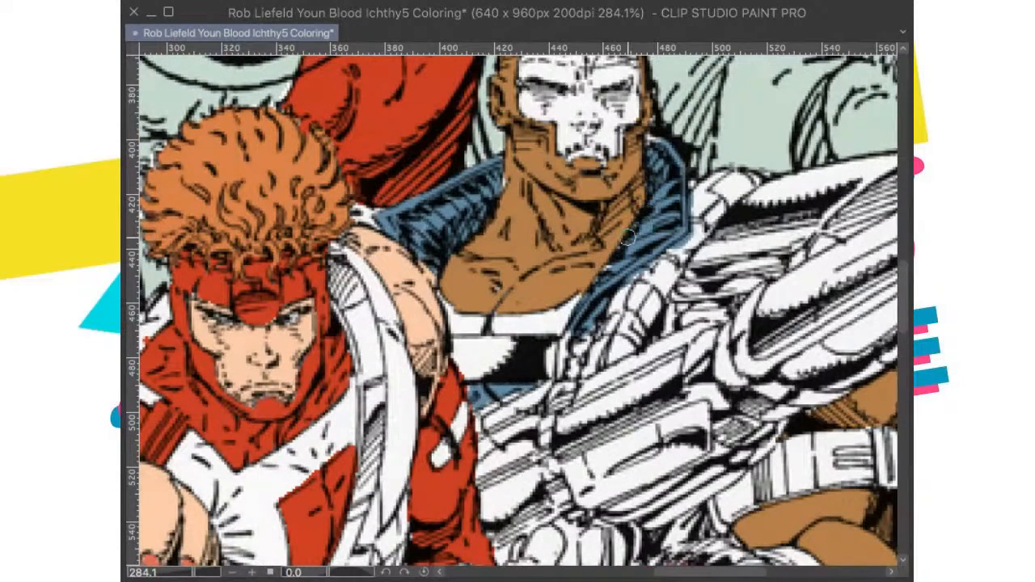
{"action": "left_click_drag", "start_coordinate": [657, 165], "coordinate": [649, 199]}
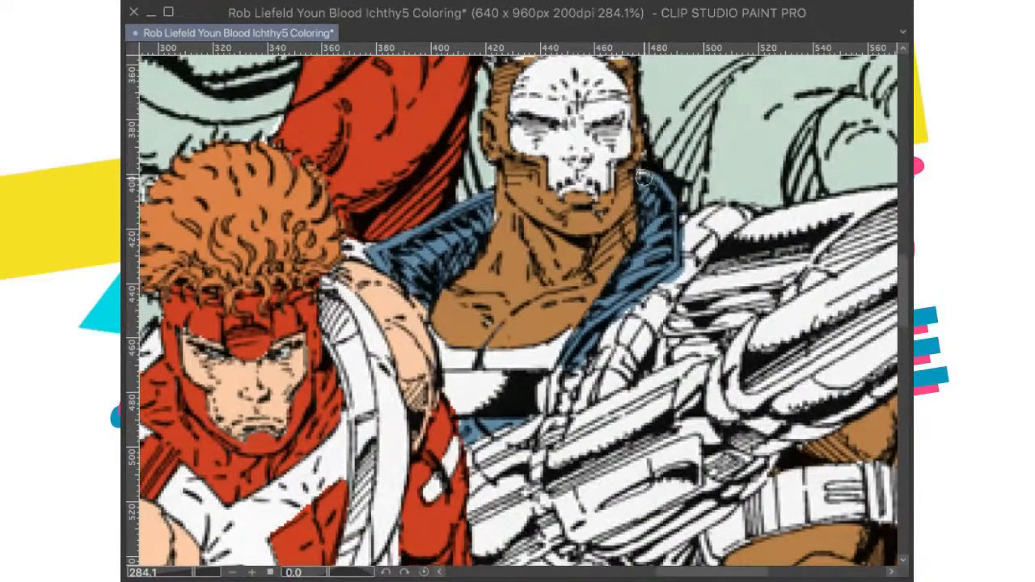
{"action": "scroll", "coordinate": [663, 148], "scroll_direction": "down", "scroll_amount": 10}
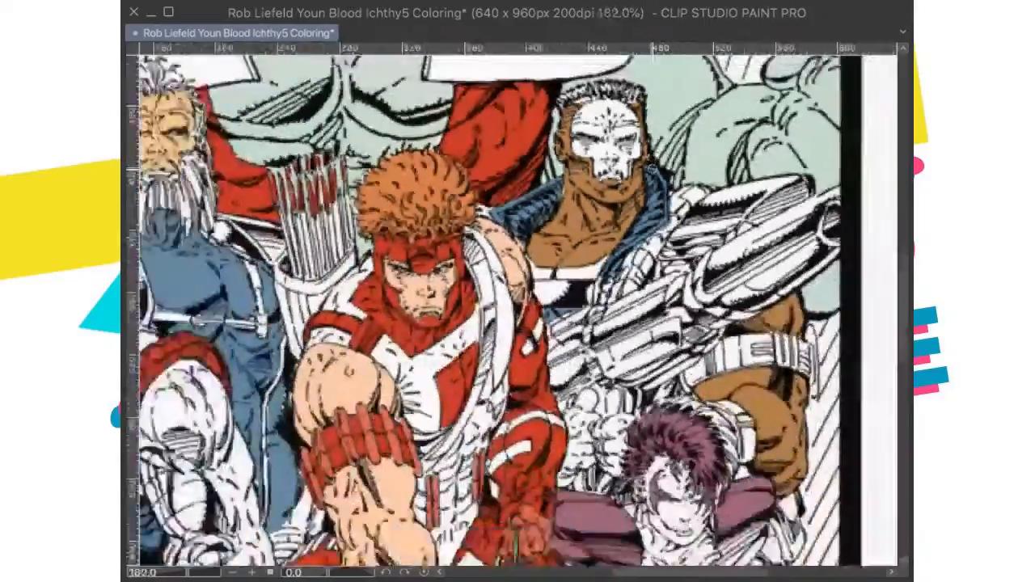
Step: Fill the small suit gaps around the fists beneath the gun with blue
{"action": "left_click_drag", "start_coordinate": [734, 301], "coordinate": [659, 259]}
{"action": "scroll", "coordinate": [597, 152], "scroll_direction": "up", "scroll_amount": 4}
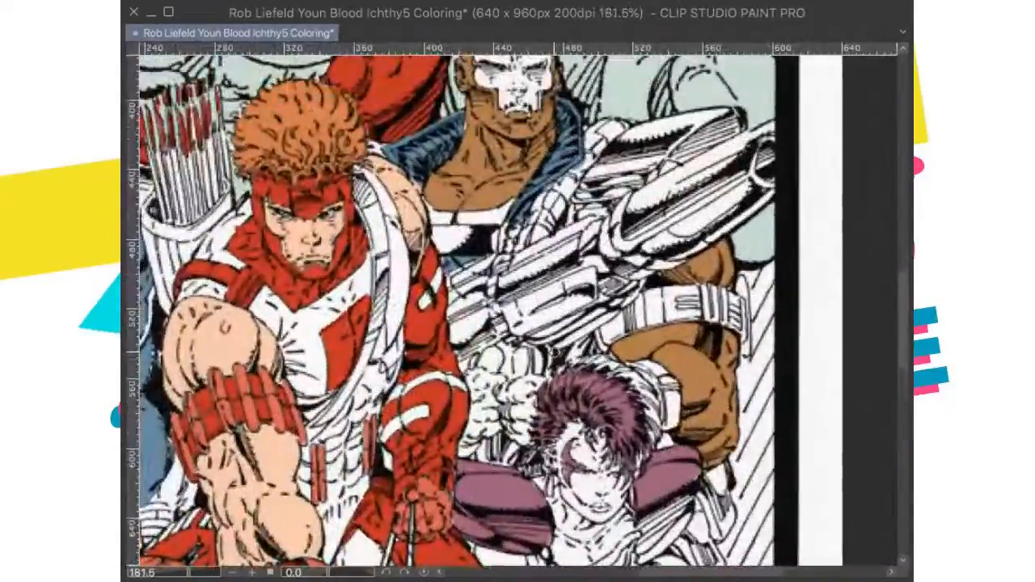
{"action": "scroll", "coordinate": [541, 478], "scroll_direction": "up", "scroll_amount": 5}
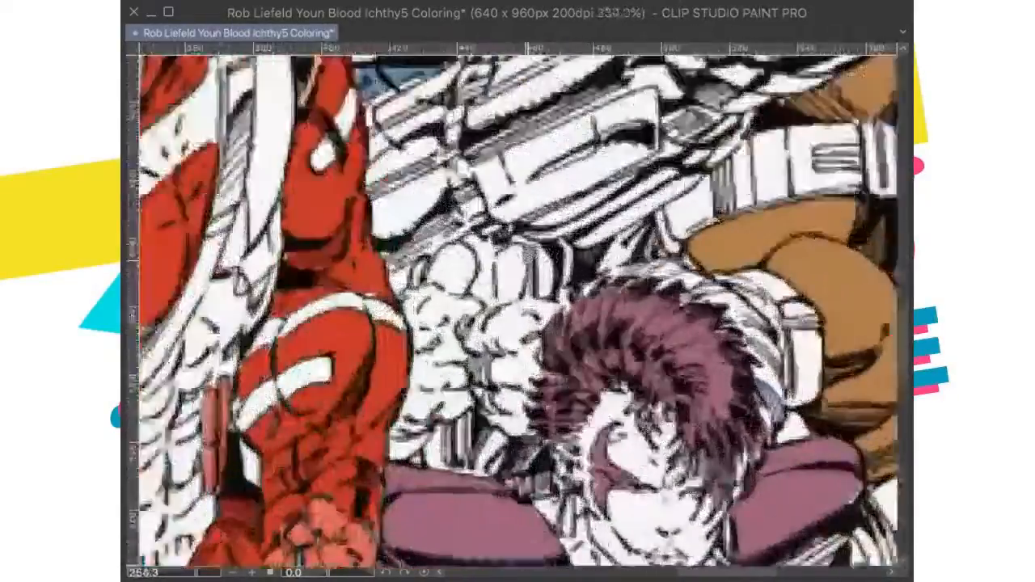
{"action": "scroll", "coordinate": [542, 314], "scroll_direction": "down", "scroll_amount": 4}
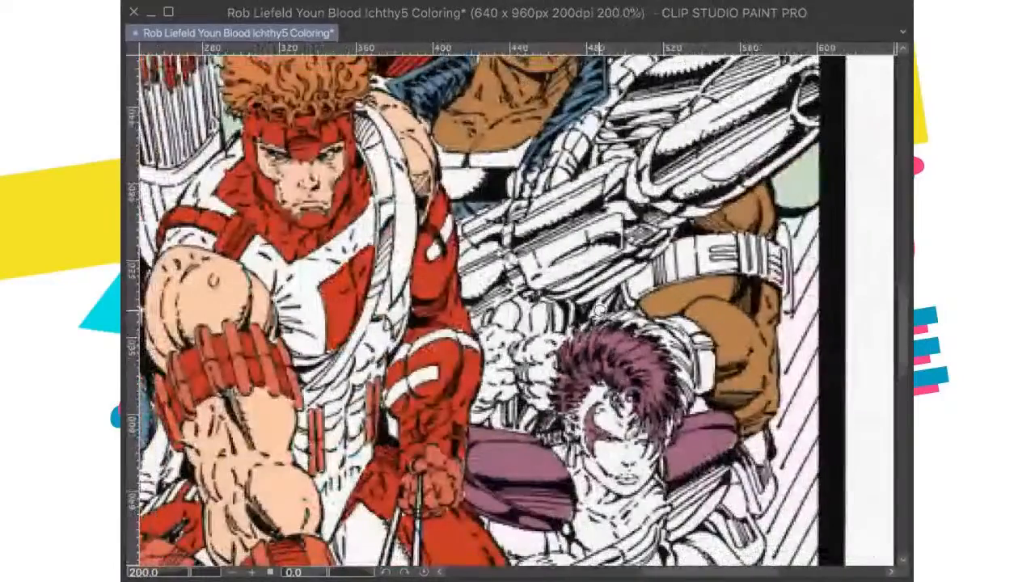
{"action": "scroll", "coordinate": [544, 317], "scroll_direction": "up", "scroll_amount": 2}
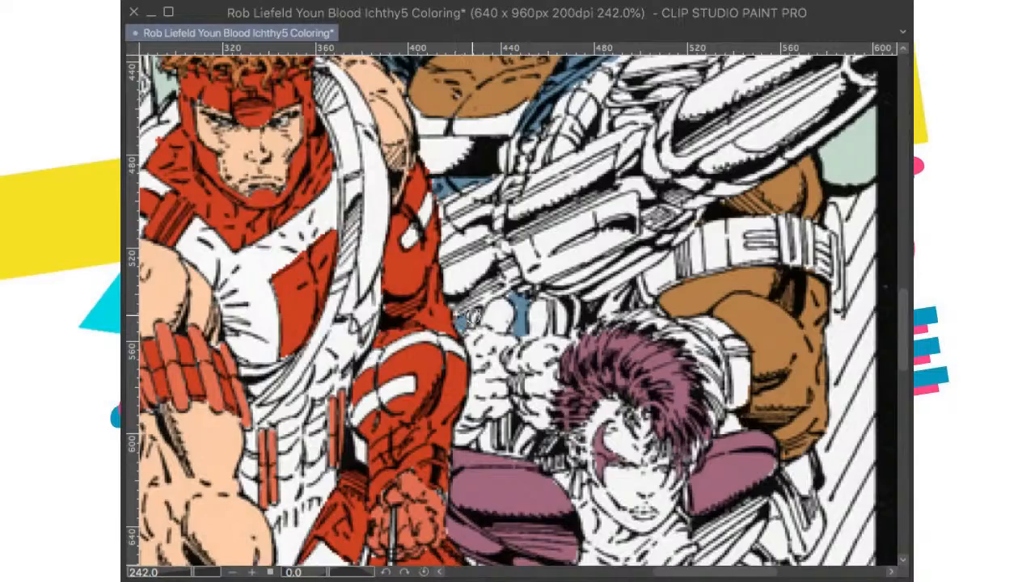
{"action": "scroll", "coordinate": [496, 311], "scroll_direction": "down", "scroll_amount": 3}
{"action": "left_click_drag", "start_coordinate": [496, 311], "coordinate": [488, 379]}
Step: Reduce the brush size and clean the blue spill along the outer collar edge beside the gun
{"action": "scroll", "coordinate": [498, 341], "scroll_direction": "down", "scroll_amount": 1}
{"action": "scroll", "coordinate": [497, 341], "scroll_direction": "up", "scroll_amount": 1}
{"action": "scroll", "coordinate": [508, 299], "scroll_direction": "down", "scroll_amount": 1}
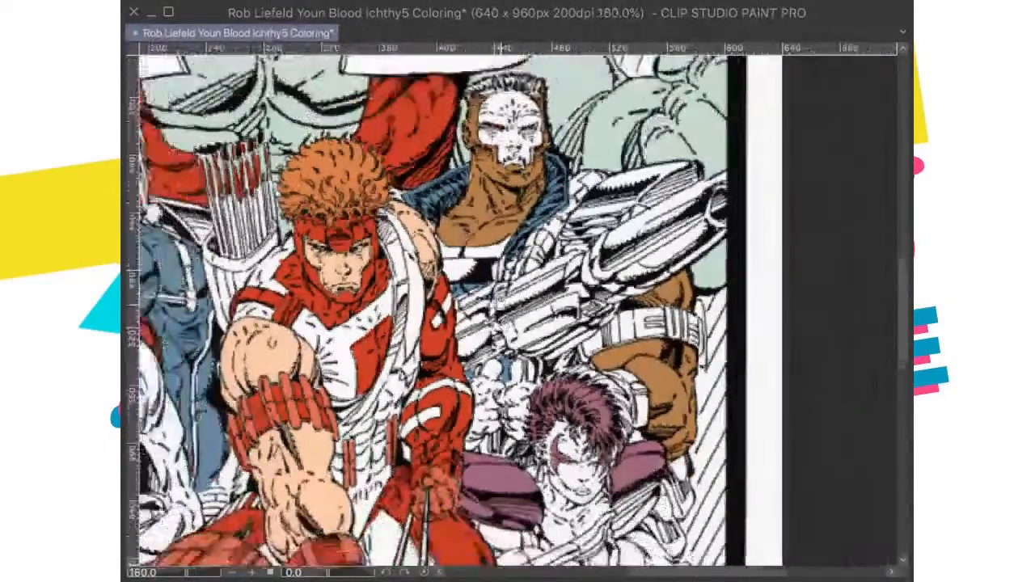
{"action": "left_click_drag", "start_coordinate": [519, 253], "coordinate": [523, 332]}
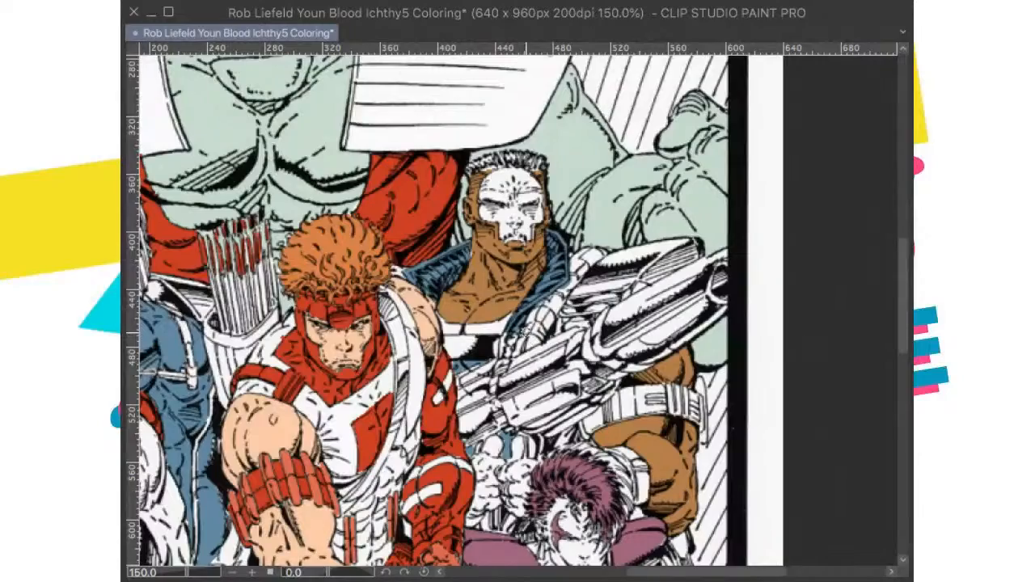
{"action": "scroll", "coordinate": [578, 294], "scroll_direction": "up", "scroll_amount": 3}
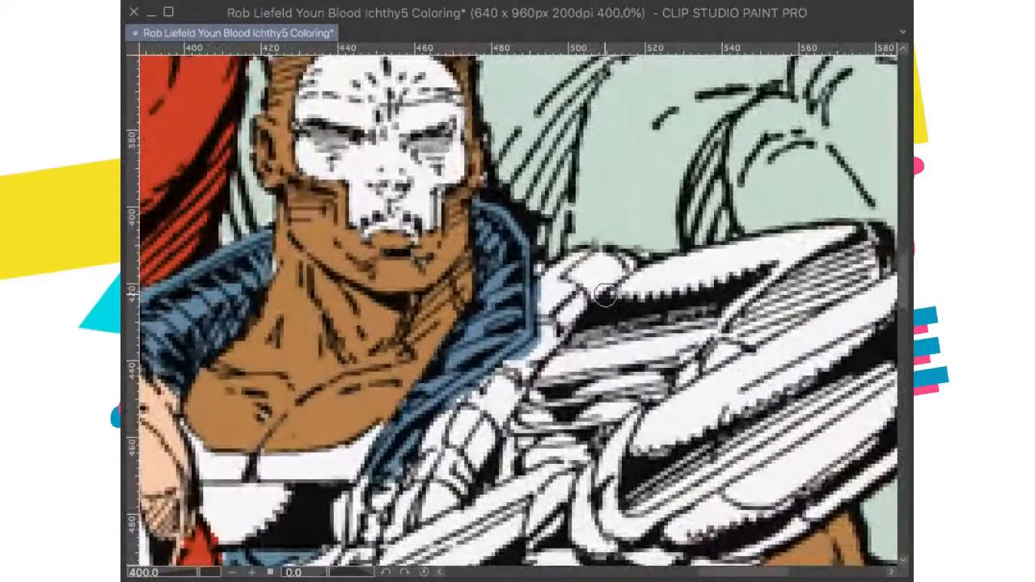
{"action": "key", "text": "["}
{"action": "key", "text": "["}
{"action": "key", "text": "["}
{"action": "key", "text": "["}
{"action": "key", "text": "["}
{"action": "key", "text": "["}
{"action": "key", "text": "["}
{"action": "key", "text": "["}
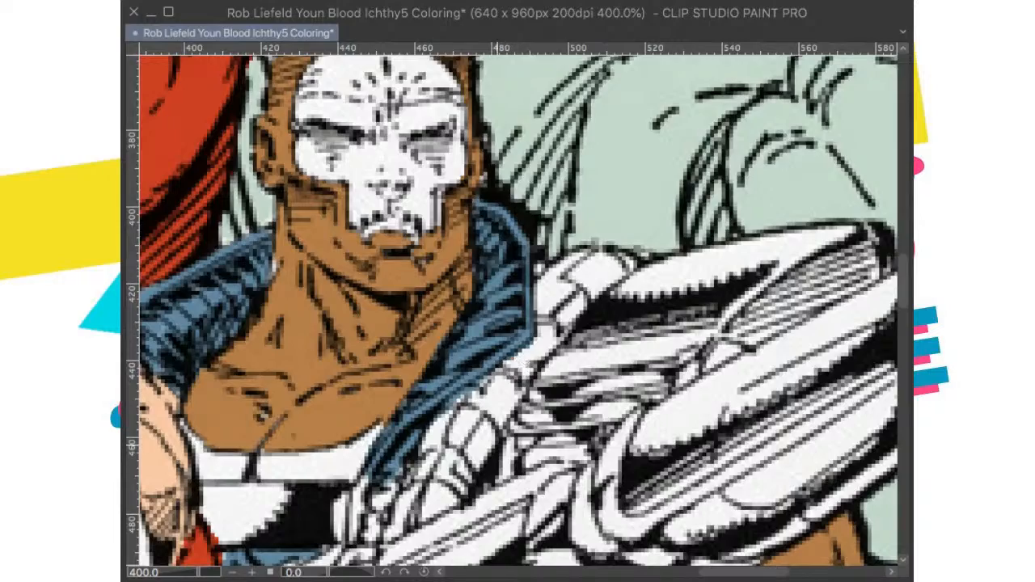
{"action": "left_click_drag", "start_coordinate": [497, 443], "coordinate": [608, 357]}
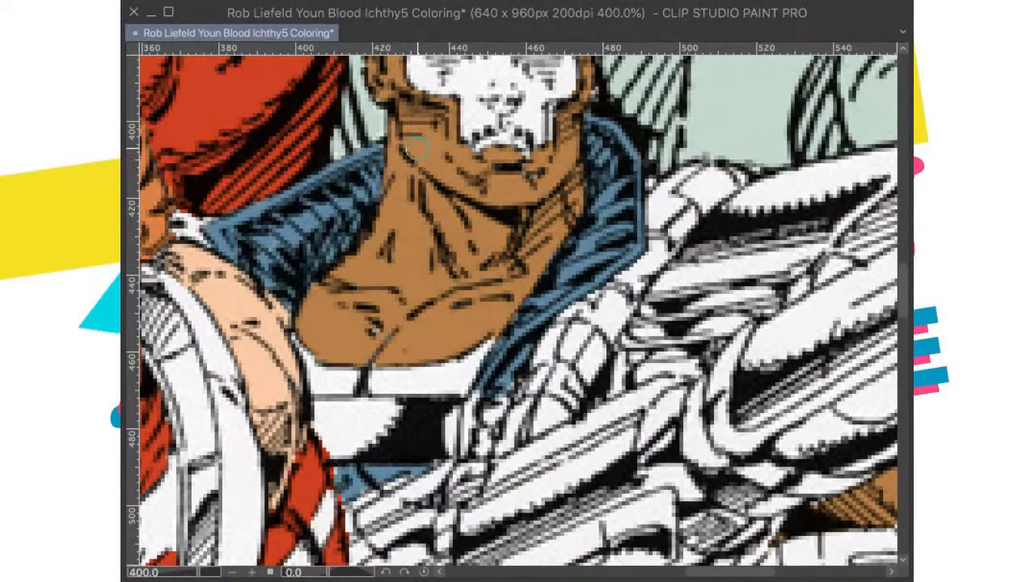
Step: Touch up the white gaps along the masked man's hairline with the brown skin color
{"action": "scroll", "coordinate": [414, 150], "scroll_direction": "down", "scroll_amount": 6}
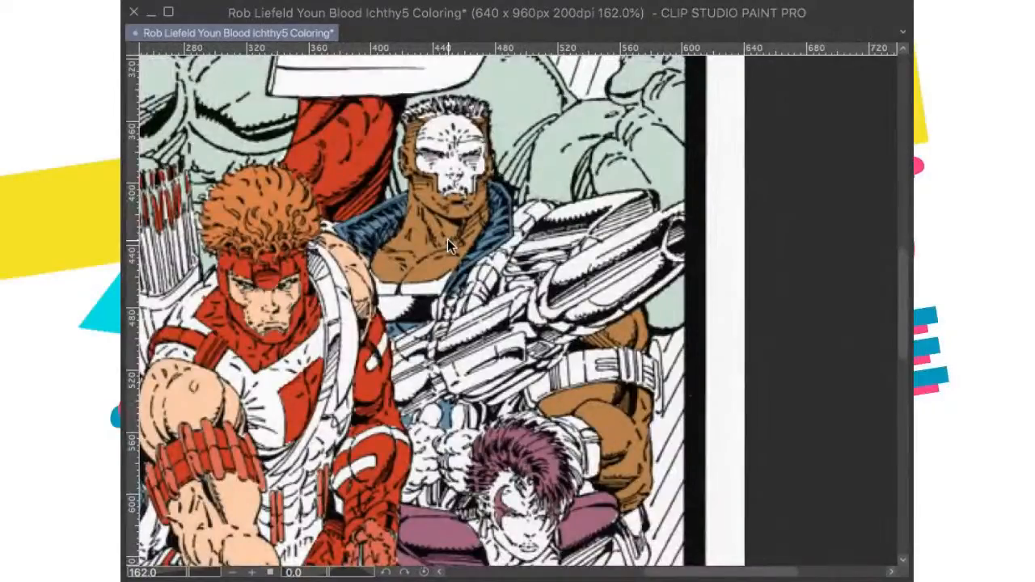
{"action": "key", "text": "ctrl+0"}
{"action": "scroll", "coordinate": [627, 259], "scroll_direction": "up", "scroll_amount": 5}
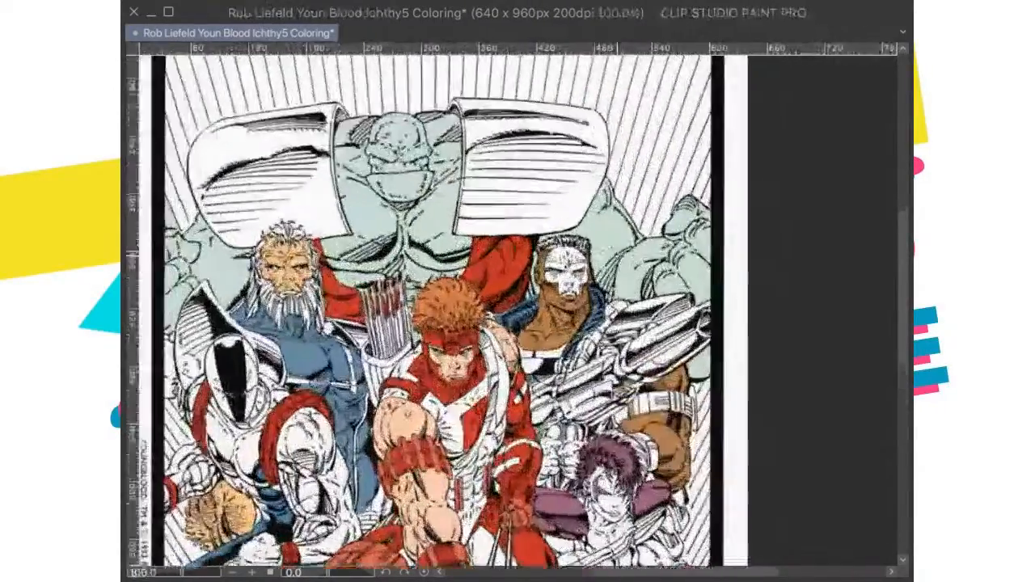
{"action": "scroll", "coordinate": [466, 195], "scroll_direction": "up", "scroll_amount": 6}
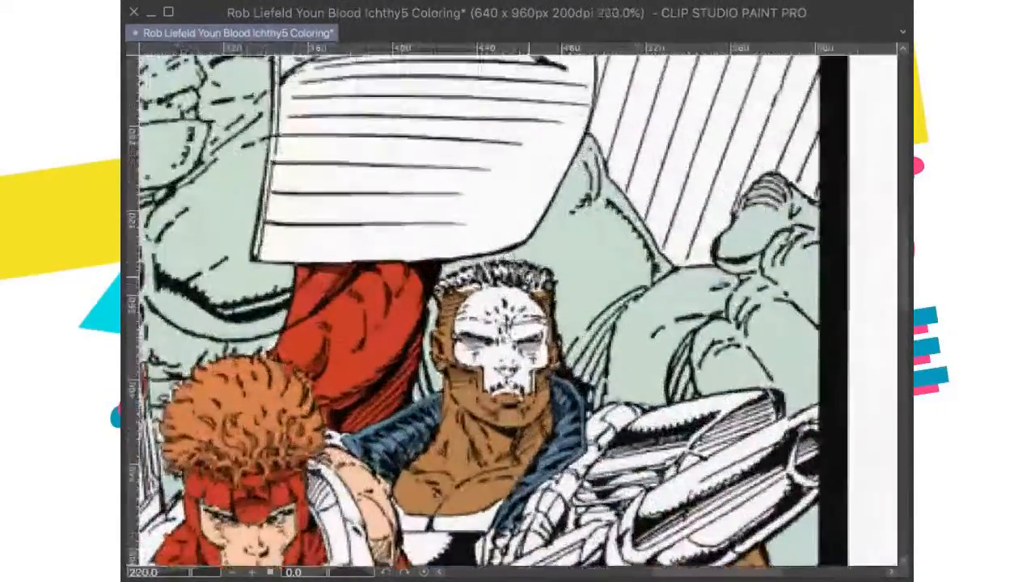
{"action": "scroll", "coordinate": [573, 299], "scroll_direction": "down", "scroll_amount": 3}
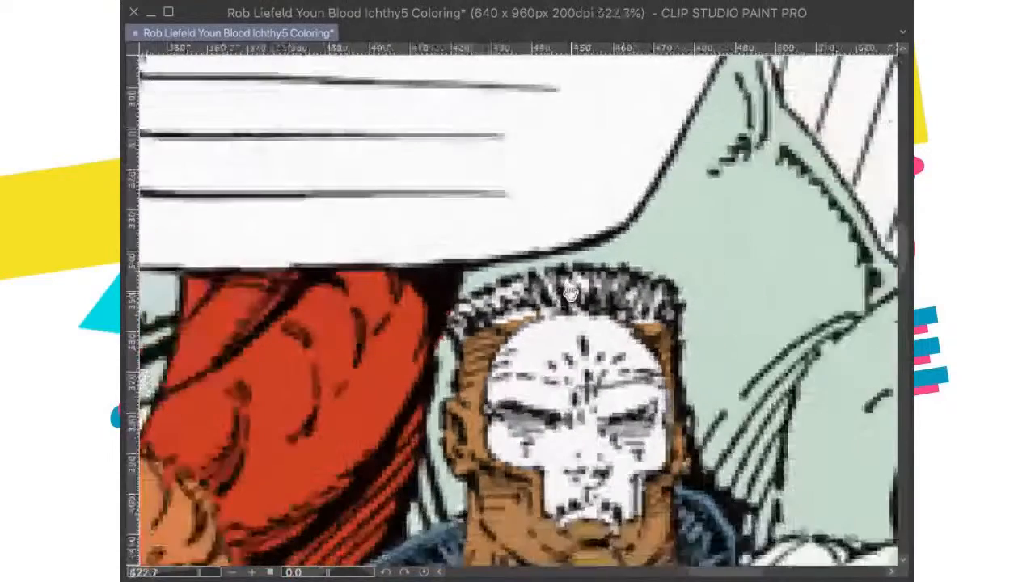
{"action": "scroll", "coordinate": [576, 300], "scroll_direction": "up", "scroll_amount": 5}
{"action": "scroll", "coordinate": [591, 299], "scroll_direction": "down", "scroll_amount": 1}
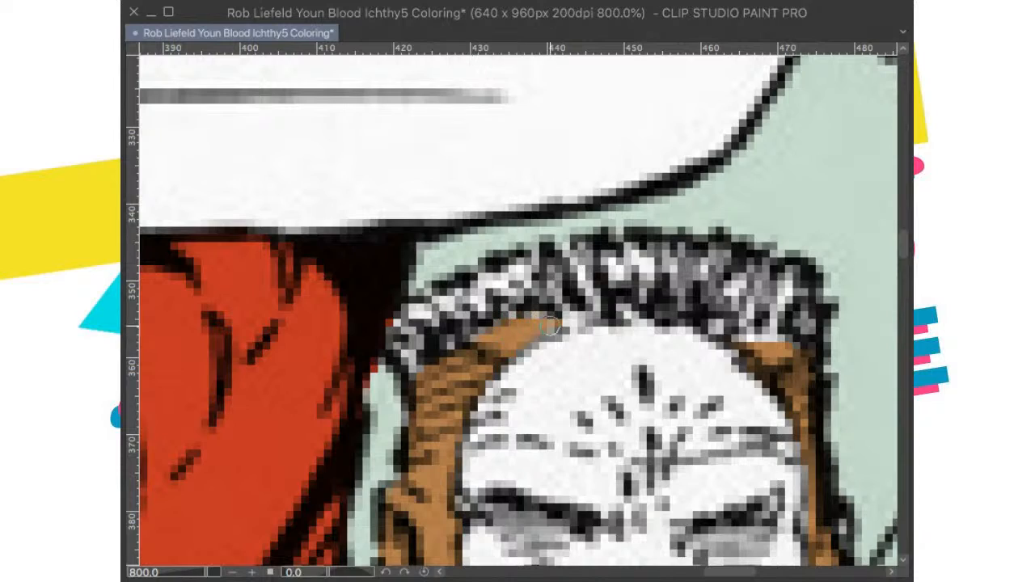
{"action": "mouse_move", "coordinate": [749, 354]}
{"action": "left_mouse_down"}
{"action": "mouse_move", "coordinate": [778, 335]}
{"action": "mouse_move", "coordinate": [740, 328]}
{"action": "mouse_move", "coordinate": [745, 307]}
{"action": "left_mouse_up"}
{"action": "scroll", "coordinate": [745, 307], "scroll_direction": "down", "scroll_amount": 10}
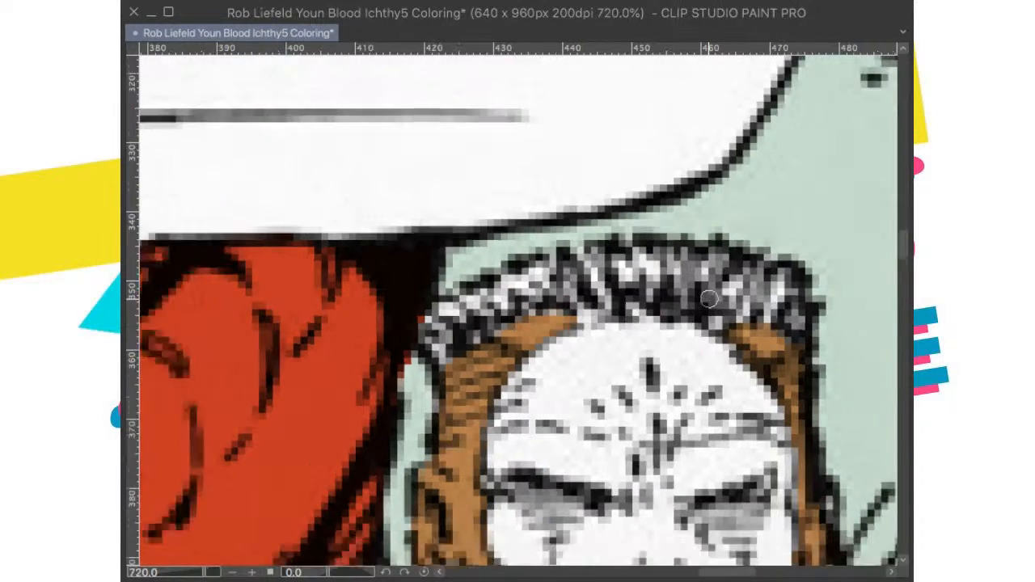
{"action": "scroll", "coordinate": [684, 289], "scroll_direction": "up", "scroll_amount": 3}
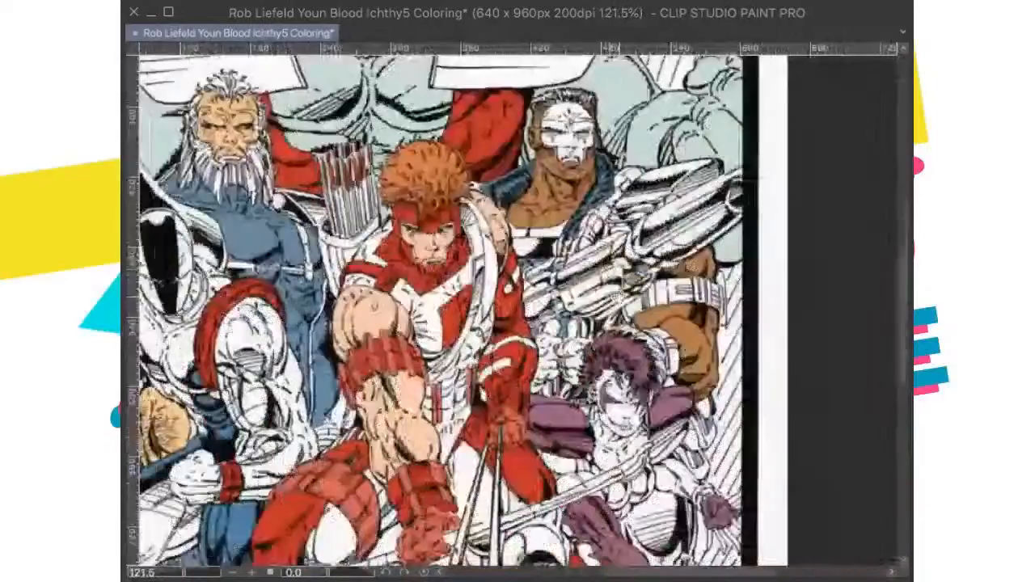
Step: Fit the whole page in view and save the coloring file
{"action": "key", "text": "ctrl+0"}
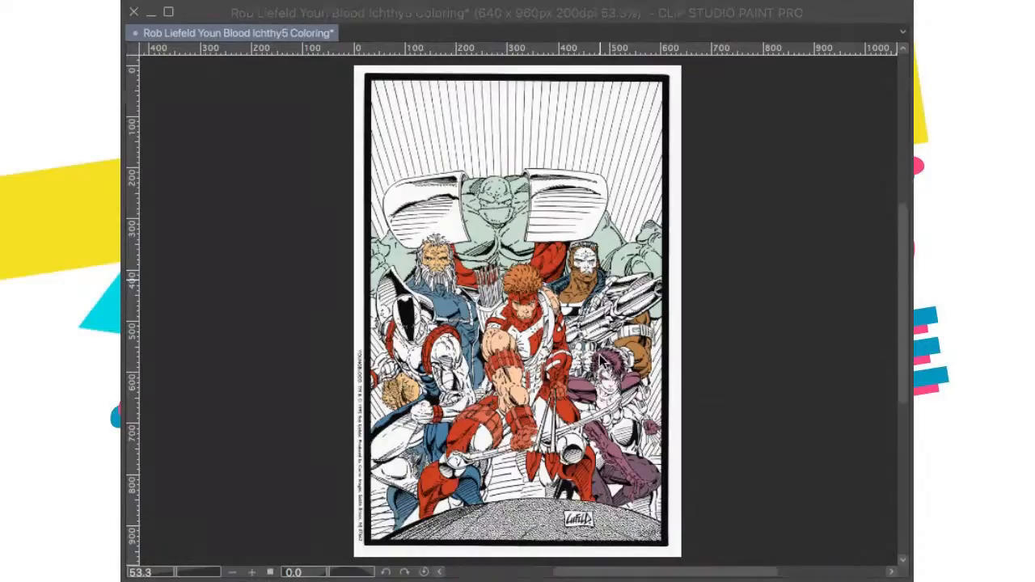
{"action": "scroll", "coordinate": [605, 364], "scroll_direction": "up", "scroll_amount": 3}
{"action": "scroll", "coordinate": [605, 364], "scroll_direction": "up", "scroll_amount": 4}
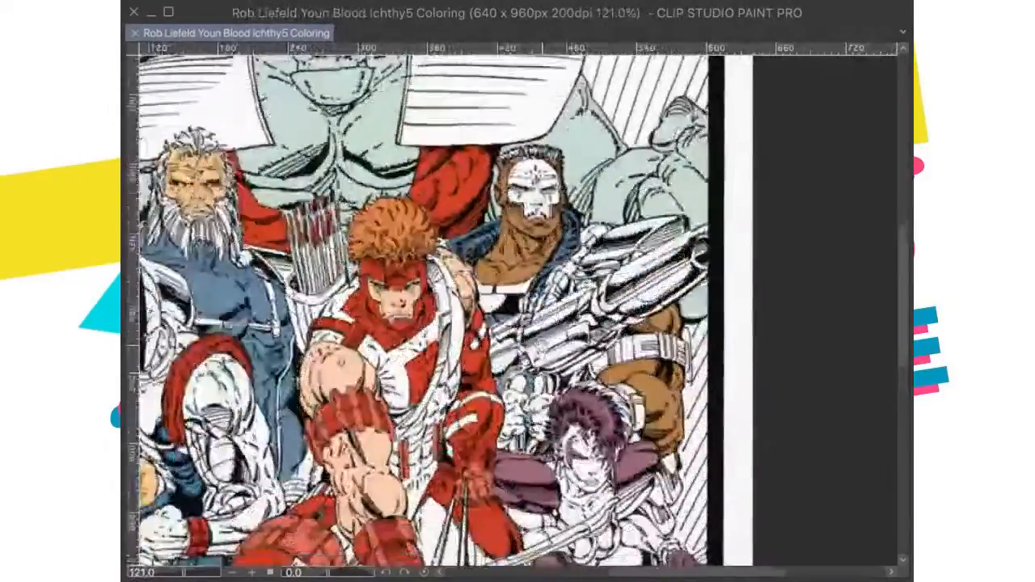
{"action": "scroll", "coordinate": [605, 364], "scroll_direction": "down", "scroll_amount": 5}
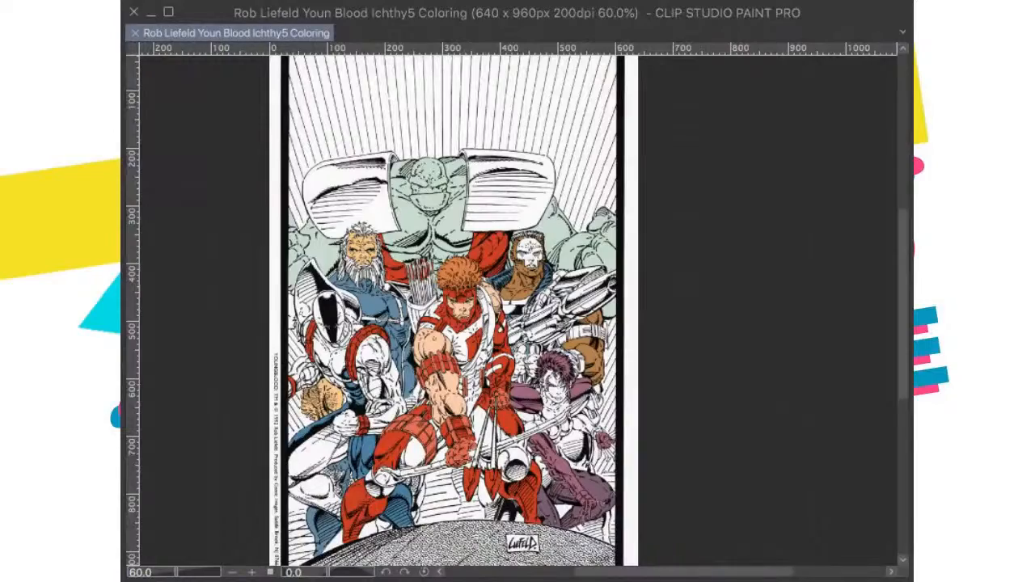
Step: Check the colored cover reference again and examine the masked man's gun and arm area on the canvas
{"action": "key", "text": "ctrl+v"}
{"action": "key", "text": "ctrl+z"}
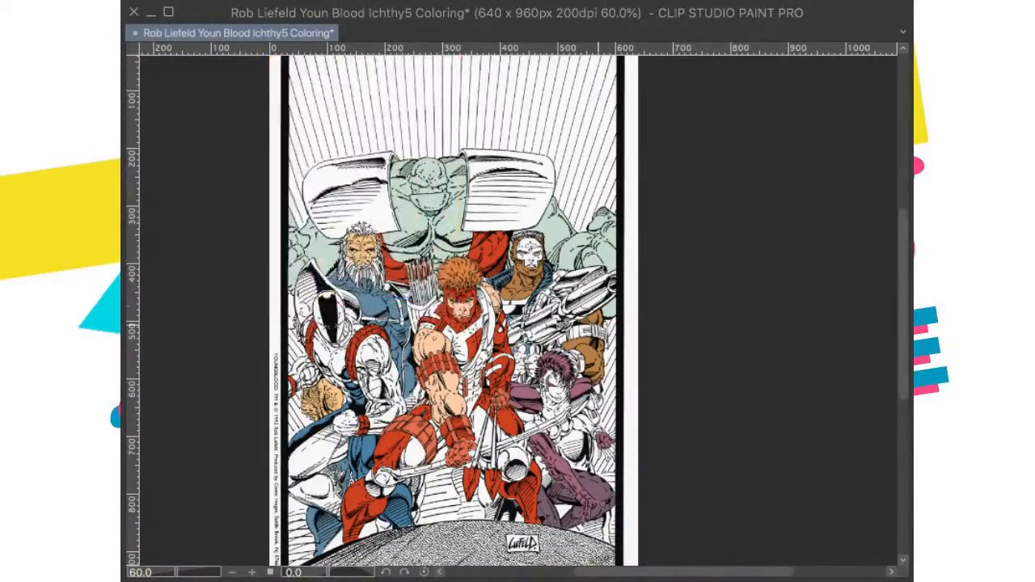
{"action": "scroll", "coordinate": [579, 309], "scroll_direction": "up", "scroll_amount": 5}
{"action": "scroll", "coordinate": [542, 385], "scroll_direction": "up", "scroll_amount": 1}
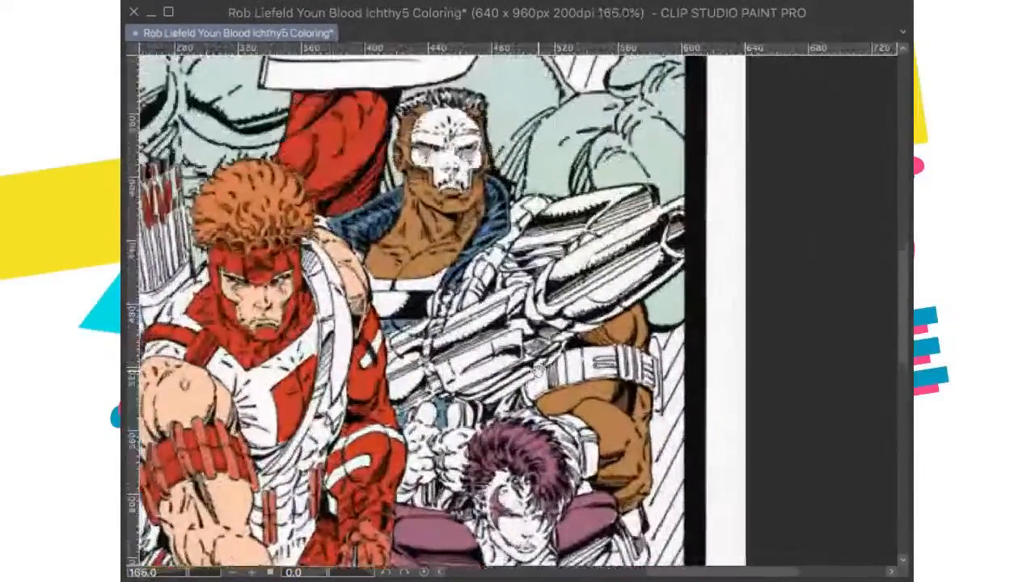
{"action": "left_click_drag", "start_coordinate": [542, 385], "coordinate": [502, 380]}
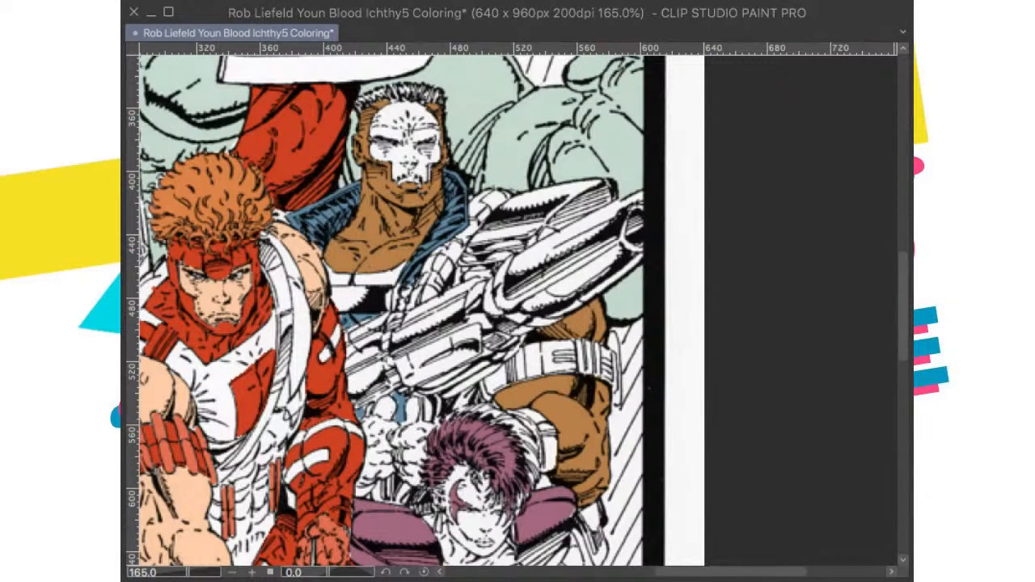
Step: Lasso the masked gunman's whole gun together with his armband and fill the selection with gray
{"action": "left_click_drag", "start_coordinate": [560, 360], "coordinate": [554, 373]}
{"action": "scroll", "coordinate": [554, 374], "scroll_direction": "down", "scroll_amount": 2}
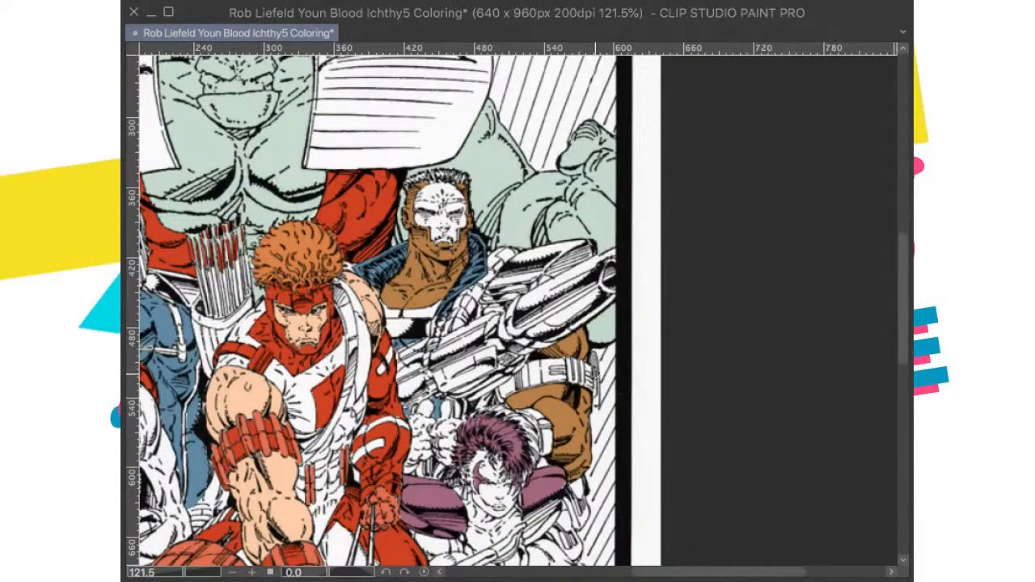
{"action": "left_click_drag", "start_coordinate": [599, 363], "coordinate": [590, 246]}
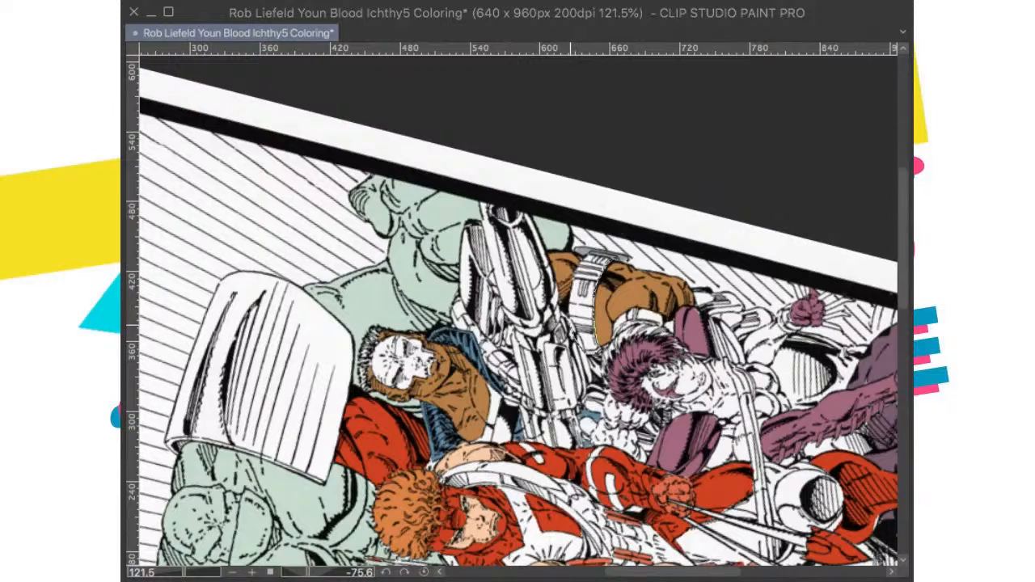
{"action": "left_click_drag", "start_coordinate": [579, 264], "coordinate": [605, 257]}
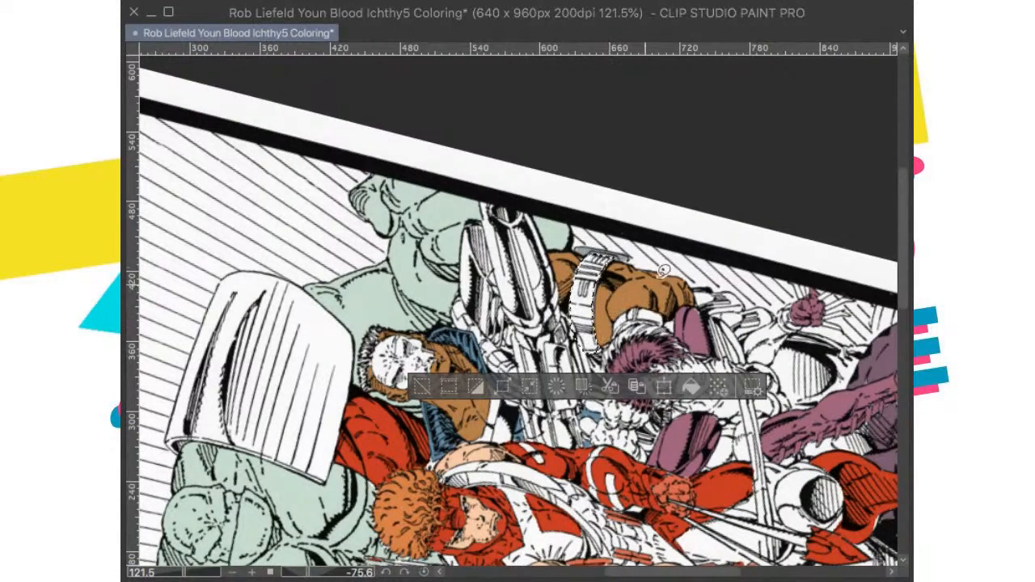
{"action": "key", "text": "ctrl+at"}
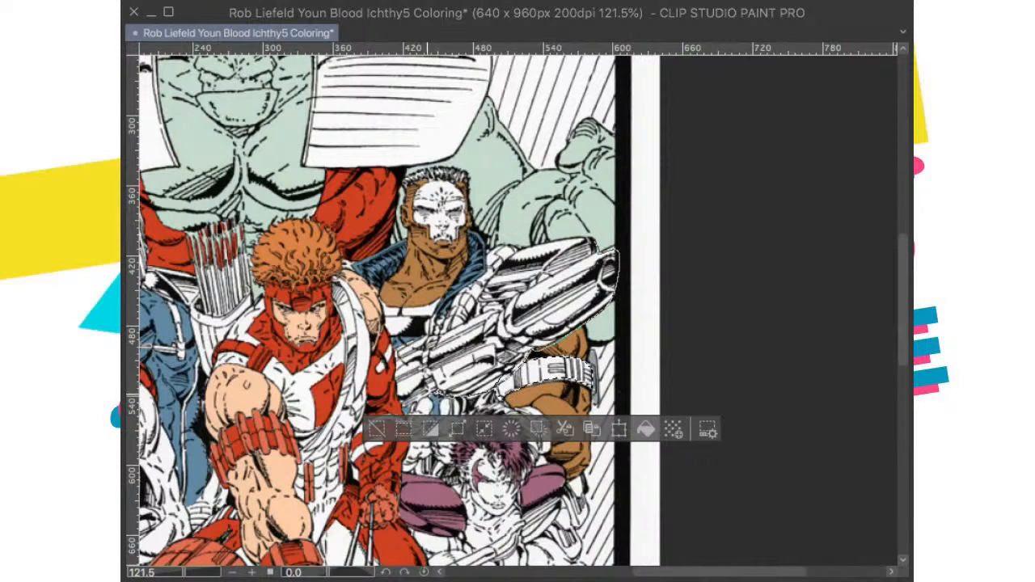
{"action": "mouse_move", "coordinate": [396, 370]}
{"action": "left_mouse_down"}
{"action": "mouse_move", "coordinate": [409, 344]}
{"action": "mouse_move", "coordinate": [546, 284]}
{"action": "left_mouse_up"}
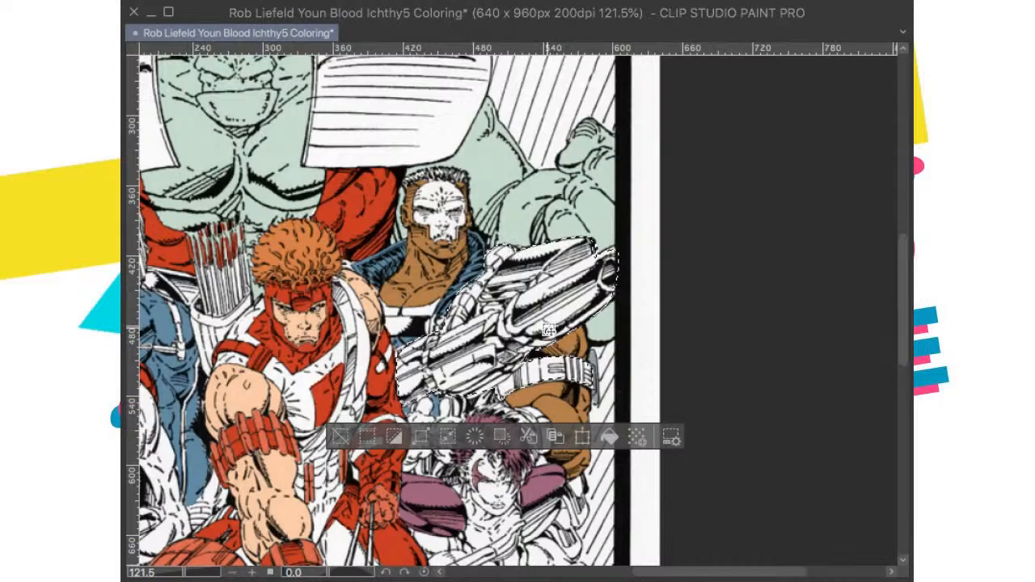
{"action": "left_click_drag", "start_coordinate": [531, 352], "coordinate": [551, 278]}
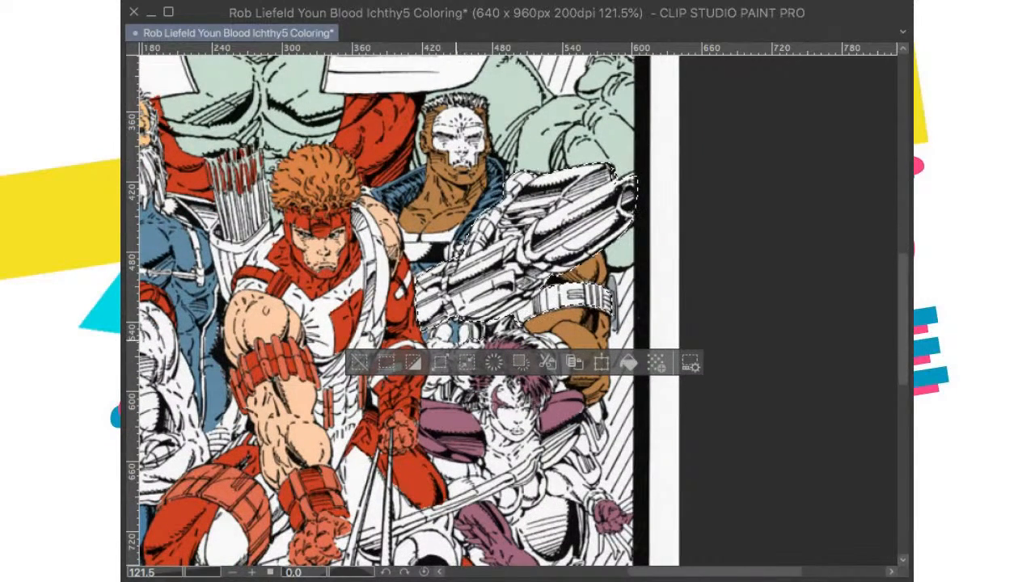
{"action": "left_click_drag", "start_coordinate": [477, 307], "coordinate": [472, 314]}
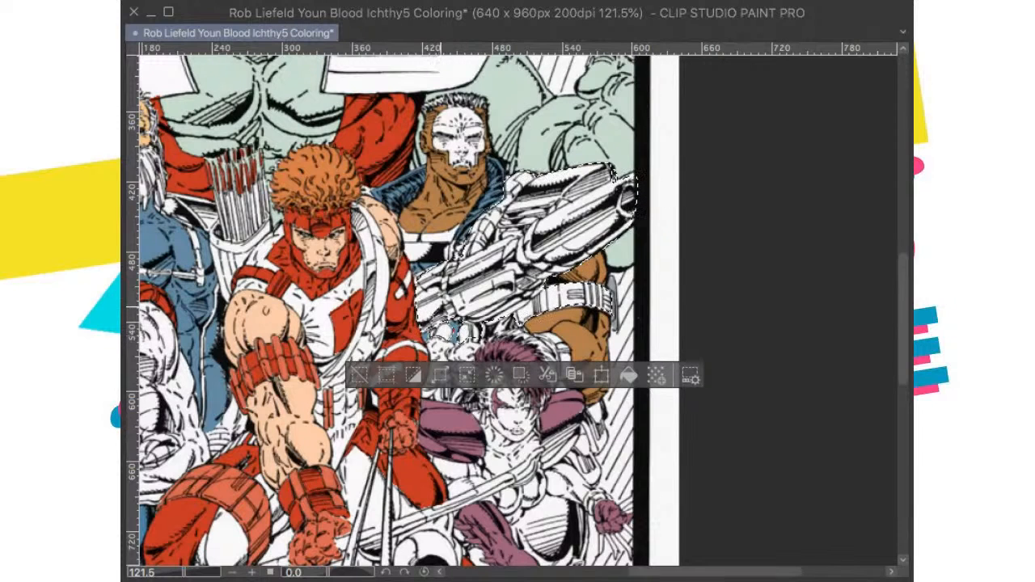
{"action": "left_click", "coordinate": [627, 374]}
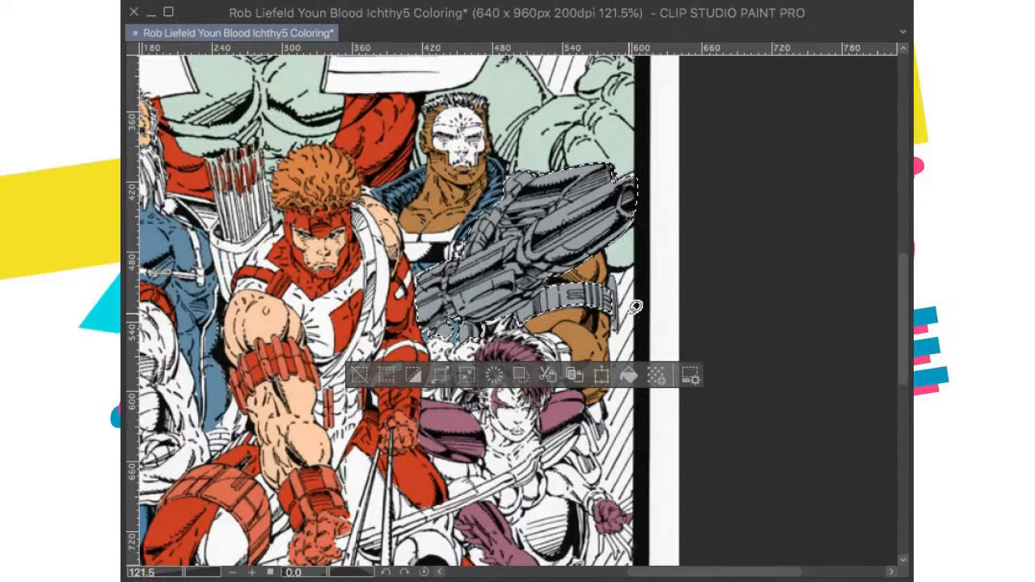
{"action": "key", "text": "ctrl+d"}
Step: Lasso the upper part of the armband and its buckle to touch up the white edge gaps with gray
{"action": "scroll", "coordinate": [628, 244], "scroll_direction": "down", "scroll_amount": 5}
{"action": "left_click_drag", "start_coordinate": [664, 389], "coordinate": [642, 358]}
{"action": "scroll", "coordinate": [642, 359], "scroll_direction": "up", "scroll_amount": 7}
{"action": "left_click_drag", "start_coordinate": [526, 333], "coordinate": [573, 372]}
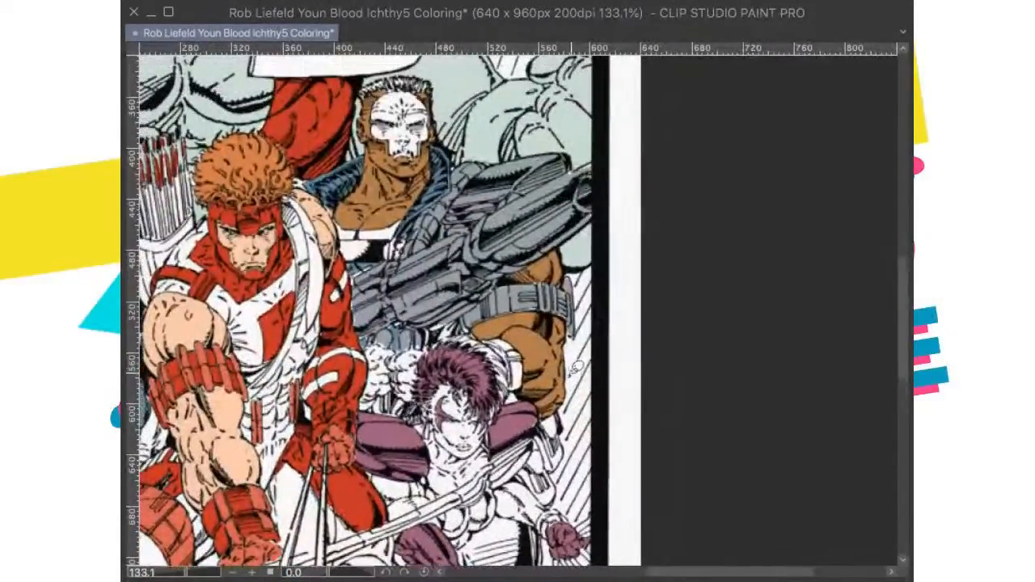
{"action": "scroll", "coordinate": [576, 370], "scroll_direction": "down", "scroll_amount": 3}
{"action": "scroll", "coordinate": [573, 360], "scroll_direction": "up", "scroll_amount": 4}
{"action": "scroll", "coordinate": [571, 350], "scroll_direction": "up", "scroll_amount": 4}
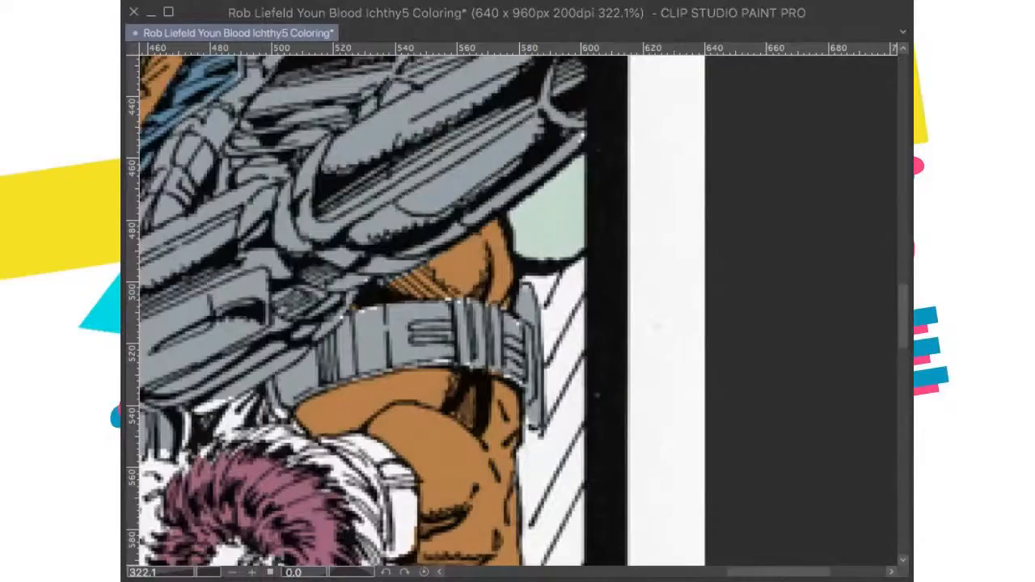
{"action": "left_click_drag", "start_coordinate": [659, 465], "coordinate": [825, 267]}
{"action": "scroll", "coordinate": [636, 363], "scroll_direction": "up", "scroll_amount": 4}
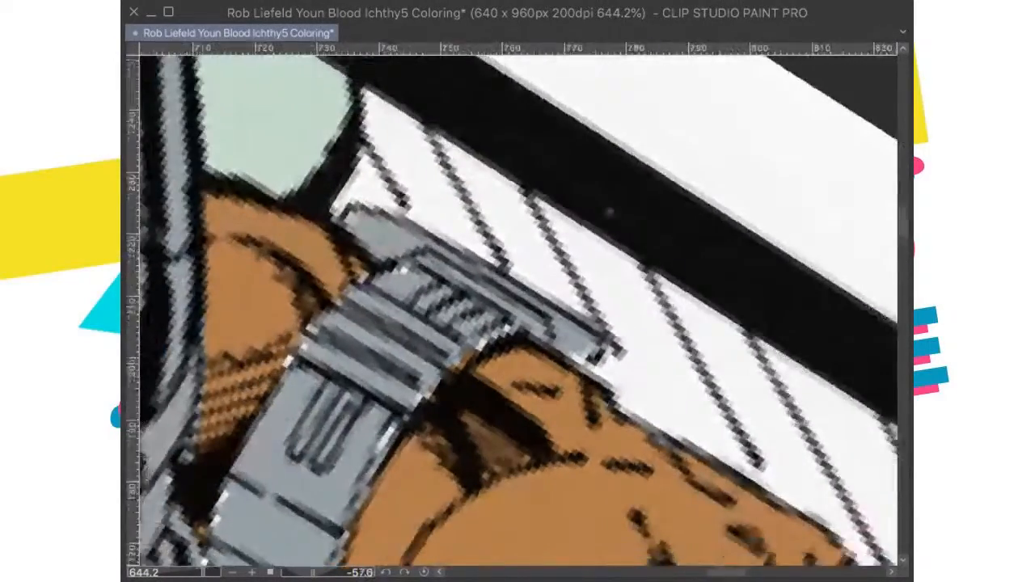
{"action": "left_click_drag", "start_coordinate": [657, 391], "coordinate": [735, 295]}
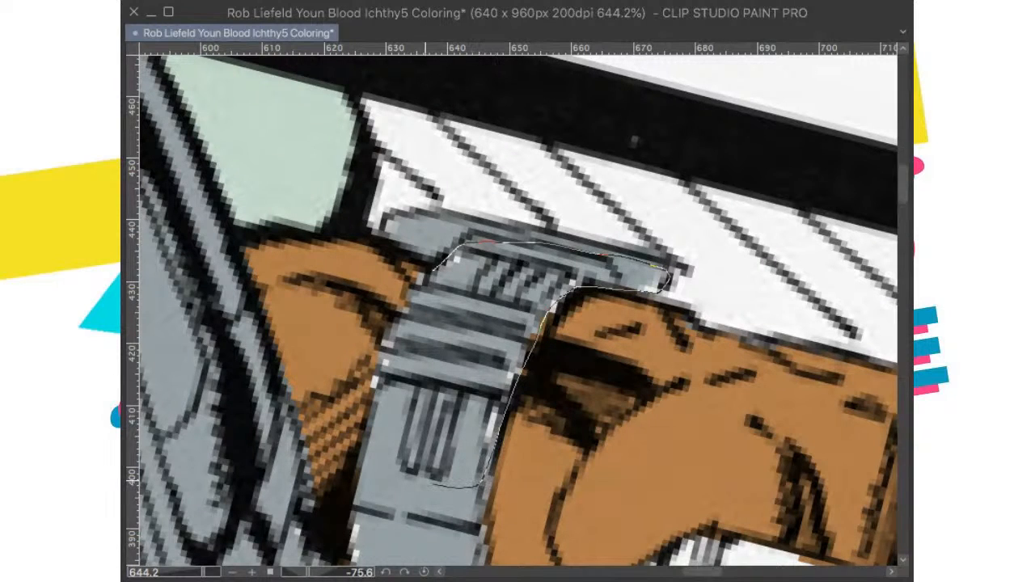
{"action": "left_click_drag", "start_coordinate": [665, 276], "coordinate": [667, 279]}
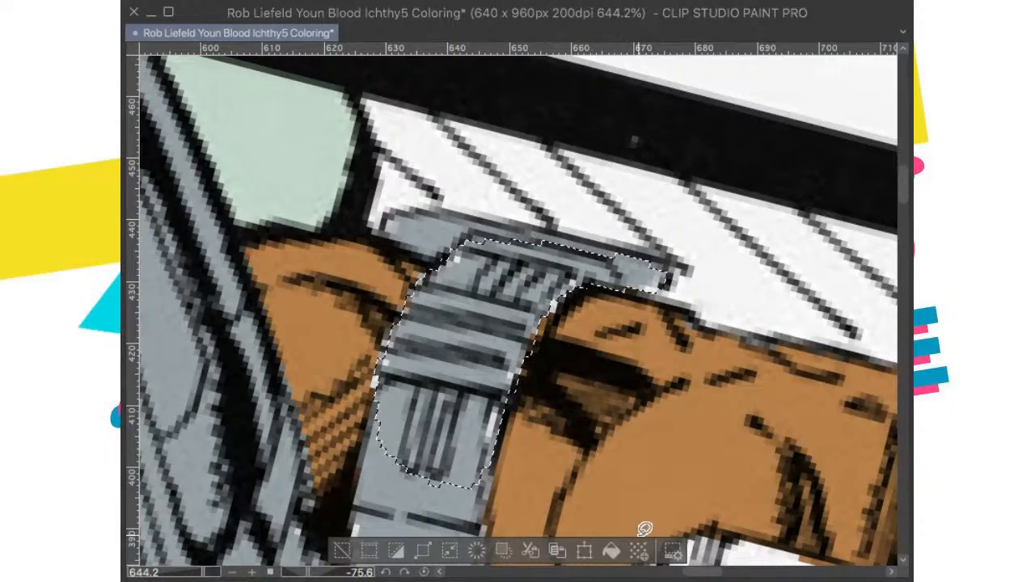
{"action": "key", "text": "ctrl+d"}
Step: Select the armband's edge beside the brown arm muscle and fill the gap with gray
{"action": "scroll", "coordinate": [720, 261], "scroll_direction": "down", "scroll_amount": 6}
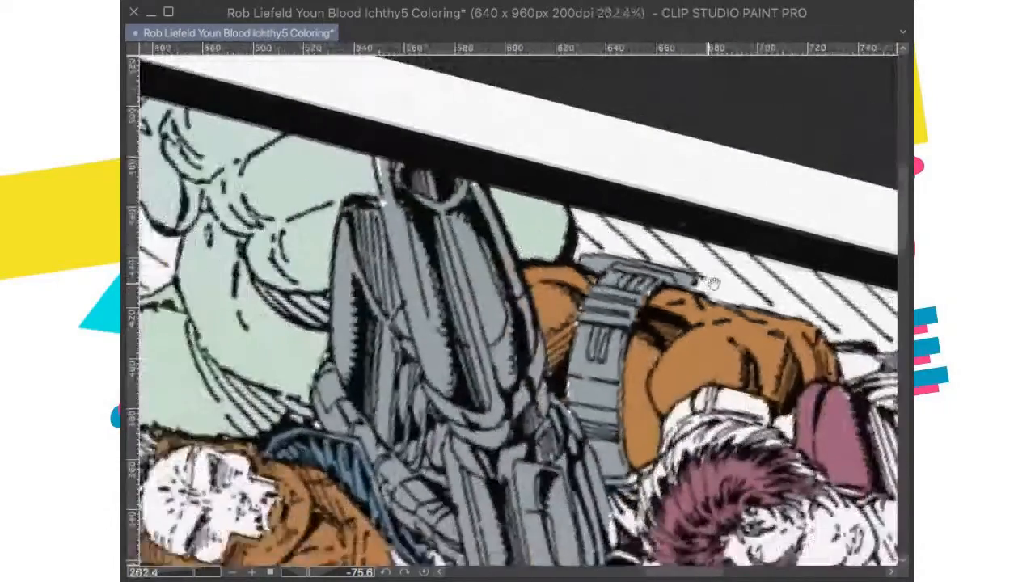
{"action": "scroll", "coordinate": [647, 279], "scroll_direction": "up", "scroll_amount": 2}
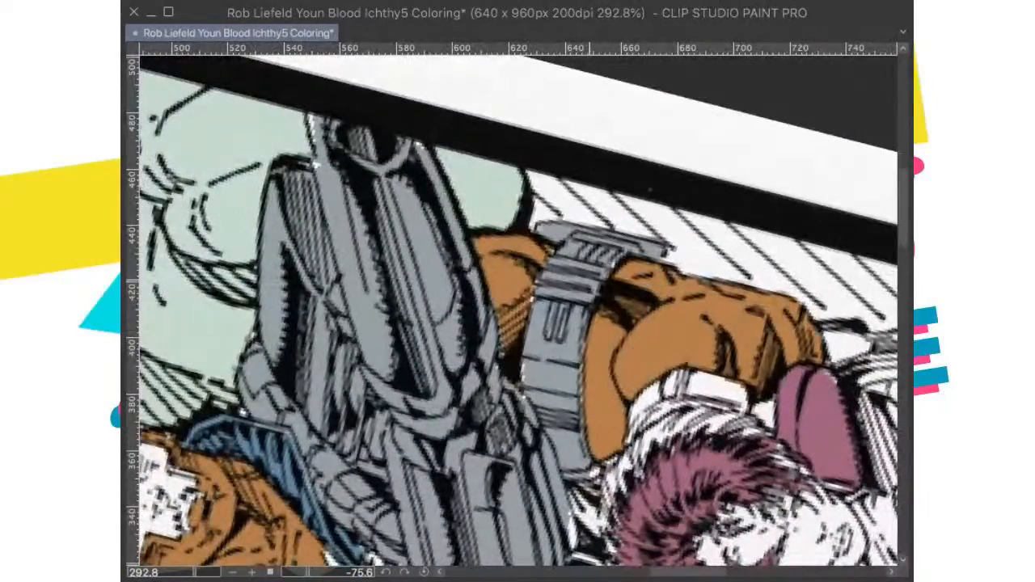
{"action": "left_click_drag", "start_coordinate": [609, 276], "coordinate": [579, 307]}
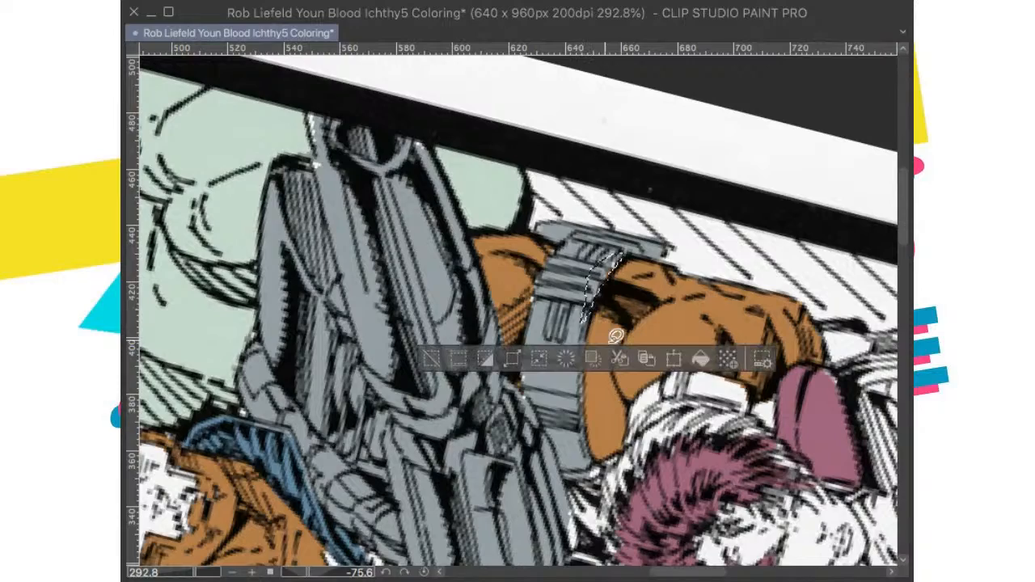
{"action": "left_click", "coordinate": [699, 360]}
{"action": "key", "text": "ctrl+d"}
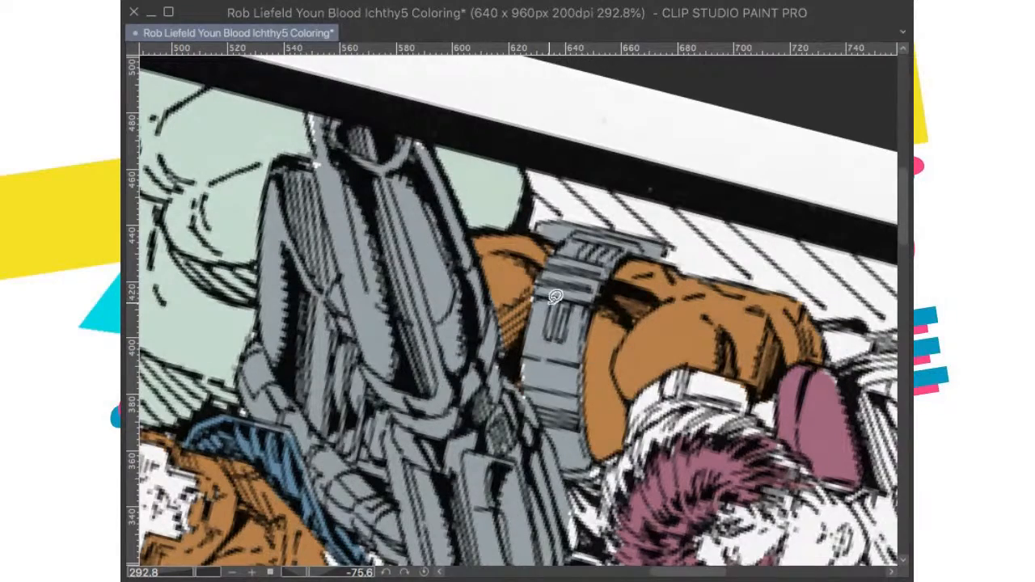
Step: Straighten the canvas, fit the whole page in view and save the coloring file
{"action": "scroll", "coordinate": [558, 279], "scroll_direction": "down", "scroll_amount": 3}
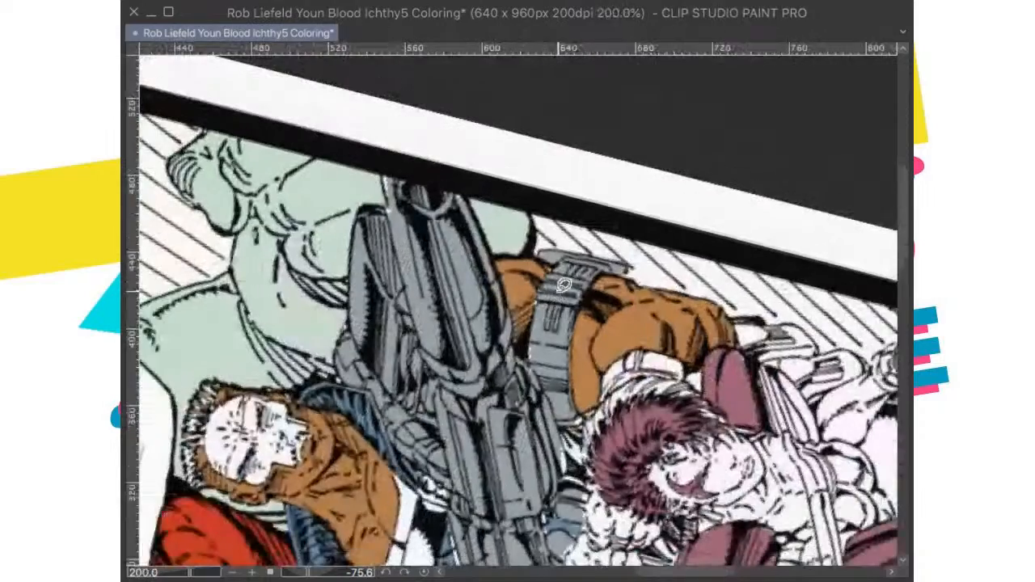
{"action": "scroll", "coordinate": [579, 328], "scroll_direction": "down", "scroll_amount": 1}
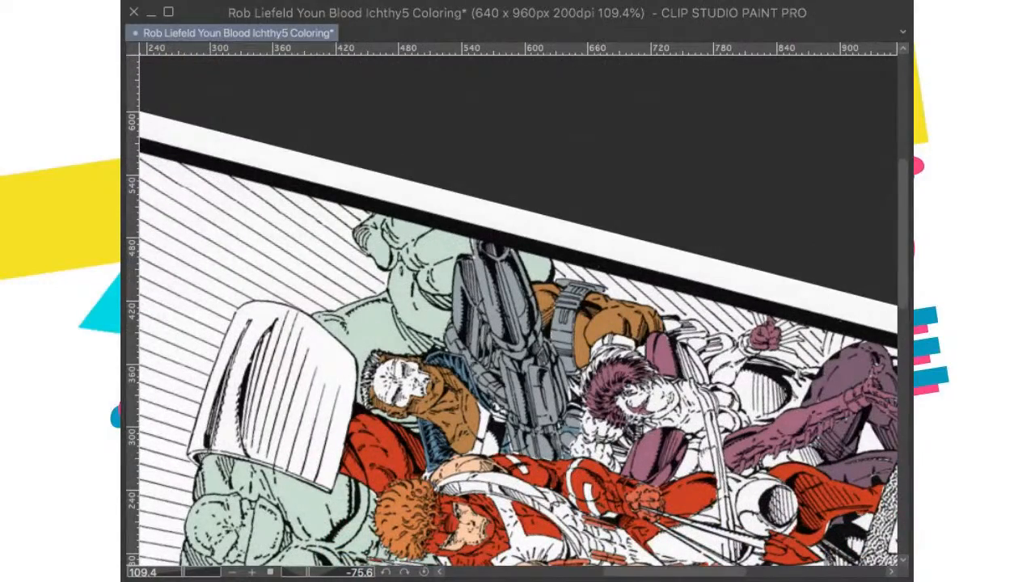
{"action": "double_click", "coordinate": [797, 275]}
{"action": "left_click_drag", "start_coordinate": [798, 275], "coordinate": [832, 316]}
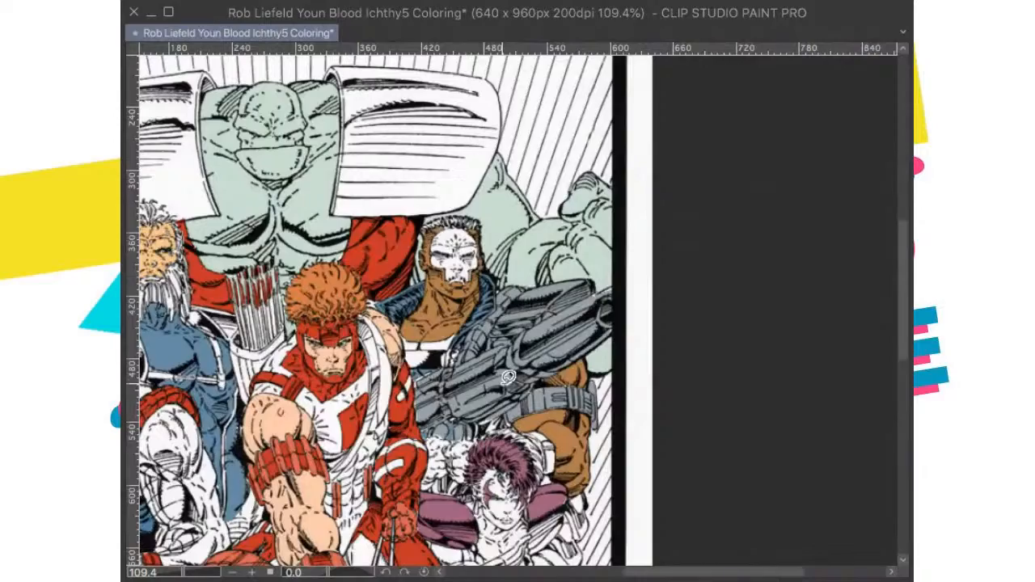
{"action": "scroll", "coordinate": [508, 377], "scroll_direction": "down", "scroll_amount": 1}
{"action": "scroll", "coordinate": [486, 373], "scroll_direction": "up", "scroll_amount": 3}
{"action": "key", "text": "super+0"}
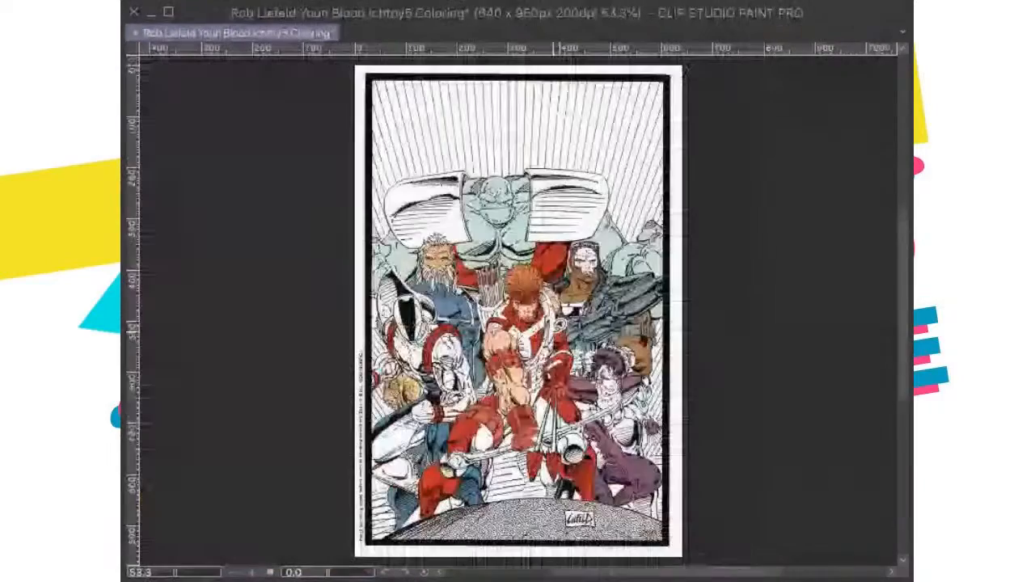
{"action": "key", "text": "super+s"}
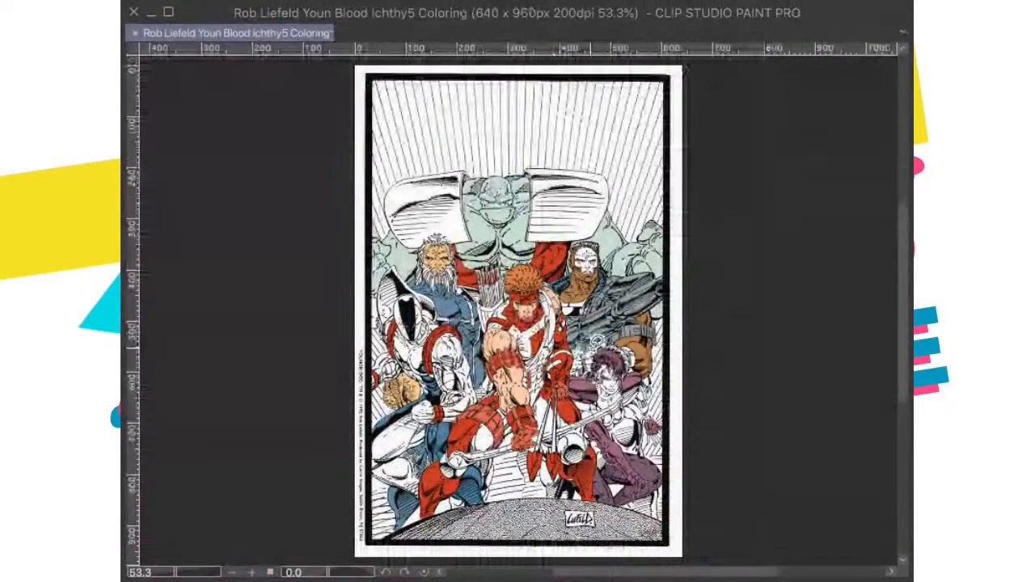
Step: Fill the white gaps along the gun's underside and grip above the purple-haired figure with gray
{"action": "scroll", "coordinate": [596, 342], "scroll_direction": "up", "scroll_amount": 2}
{"action": "scroll", "coordinate": [596, 342], "scroll_direction": "up", "scroll_amount": 3}
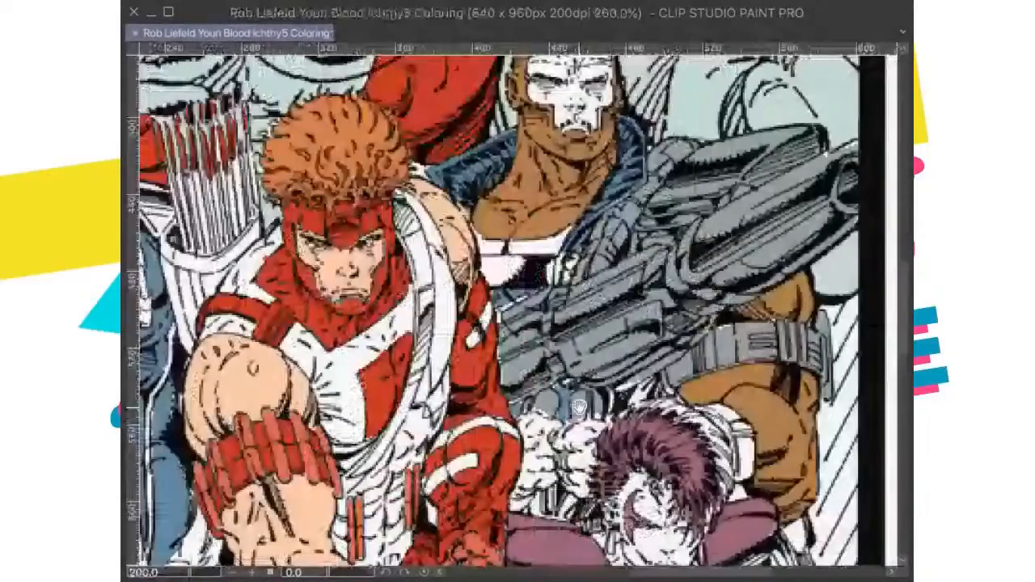
{"action": "scroll", "coordinate": [580, 407], "scroll_direction": "up", "scroll_amount": 2}
{"action": "mouse_move", "coordinate": [670, 334]}
{"action": "left_mouse_down"}
{"action": "mouse_move", "coordinate": [650, 339]}
{"action": "mouse_move", "coordinate": [636, 396]}
{"action": "mouse_move", "coordinate": [543, 409]}
{"action": "mouse_move", "coordinate": [547, 361]}
{"action": "mouse_move", "coordinate": [580, 320]}
{"action": "mouse_move", "coordinate": [550, 326]}
{"action": "mouse_move", "coordinate": [524, 303]}
{"action": "mouse_move", "coordinate": [647, 295]}
{"action": "left_mouse_up"}
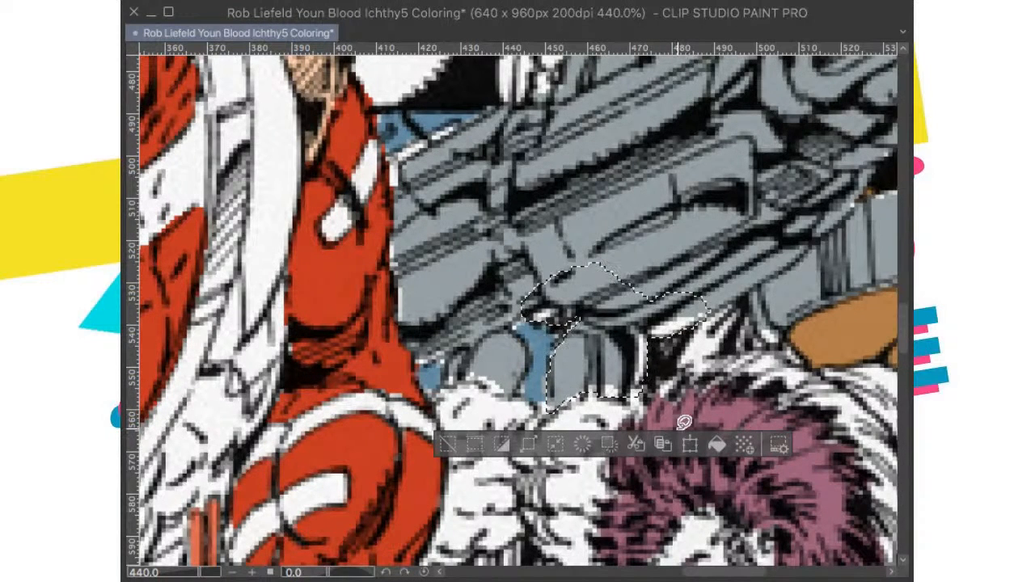
{"action": "left_click", "coordinate": [716, 444]}
{"action": "left_click", "coordinate": [781, 313]}
Step: Fill the white gaps around the gun's rear section beside the red sleeve with gray and save the file
{"action": "mouse_move", "coordinate": [542, 296]}
{"action": "left_mouse_down"}
{"action": "mouse_move", "coordinate": [510, 324]}
{"action": "mouse_move", "coordinate": [527, 360]}
{"action": "mouse_move", "coordinate": [513, 394]}
{"action": "mouse_move", "coordinate": [463, 377]}
{"action": "mouse_move", "coordinate": [445, 388]}
{"action": "mouse_move", "coordinate": [451, 356]}
{"action": "mouse_move", "coordinate": [416, 357]}
{"action": "mouse_move", "coordinate": [390, 244]}
{"action": "mouse_move", "coordinate": [386, 160]}
{"action": "mouse_move", "coordinate": [459, 126]}
{"action": "mouse_move", "coordinate": [532, 125]}
{"action": "mouse_move", "coordinate": [589, 140]}
{"action": "left_mouse_up"}
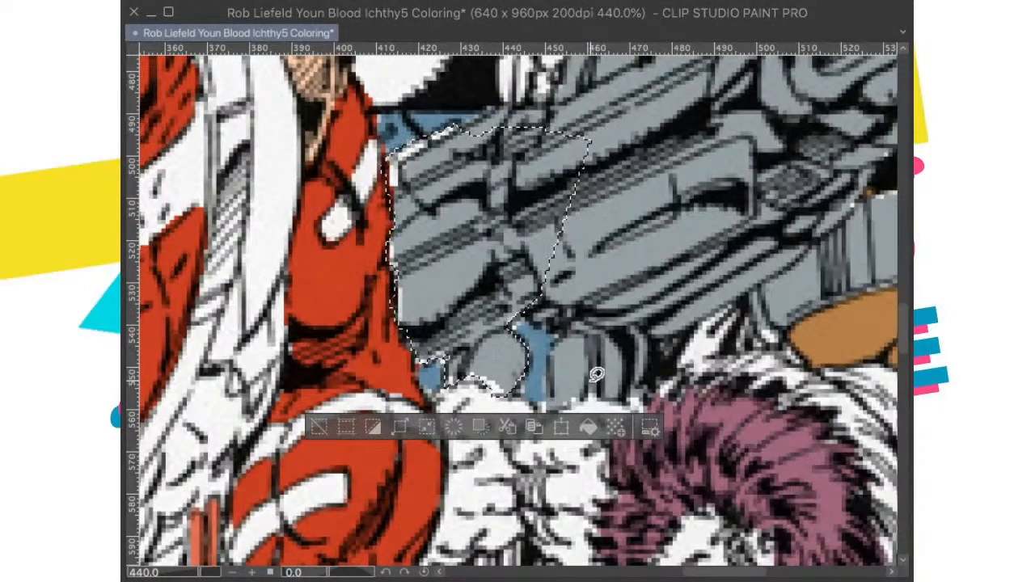
{"action": "left_click", "coordinate": [595, 427]}
{"action": "key", "text": "ctrl+d"}
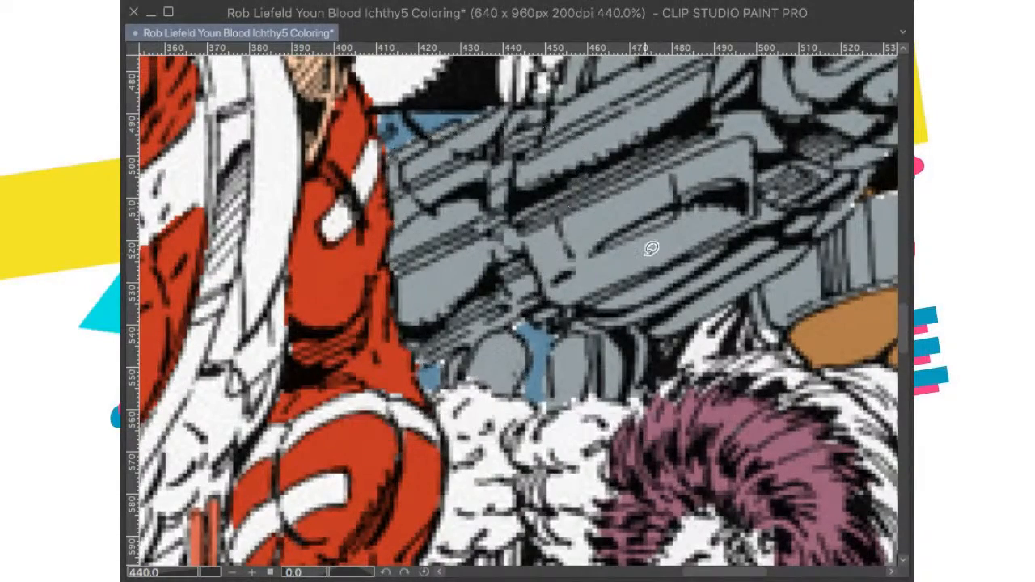
{"action": "scroll", "coordinate": [652, 248], "scroll_direction": "down", "scroll_amount": 5}
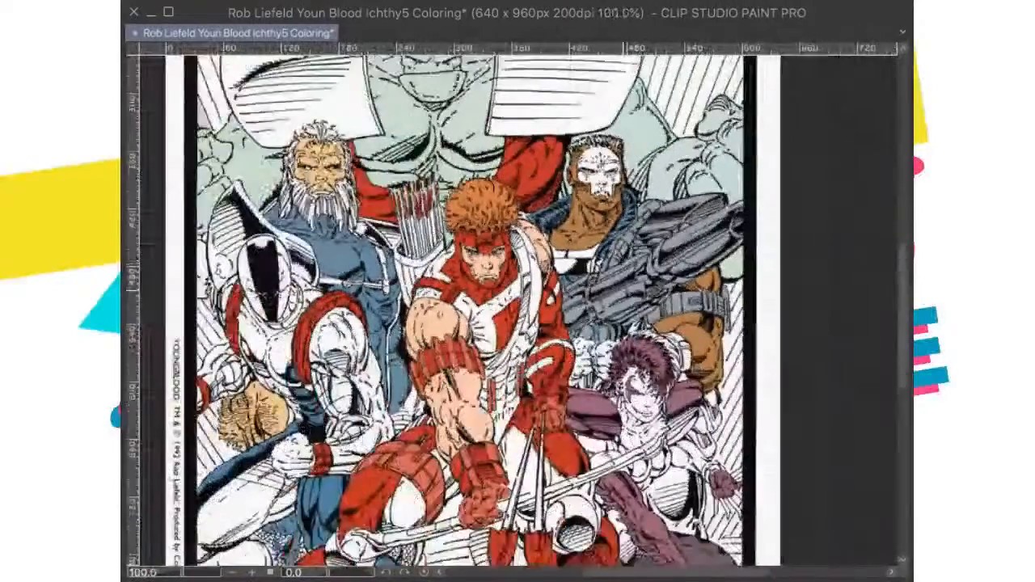
{"action": "scroll", "coordinate": [618, 319], "scroll_direction": "down", "scroll_amount": 2}
{"action": "key", "text": "ctrl+s"}
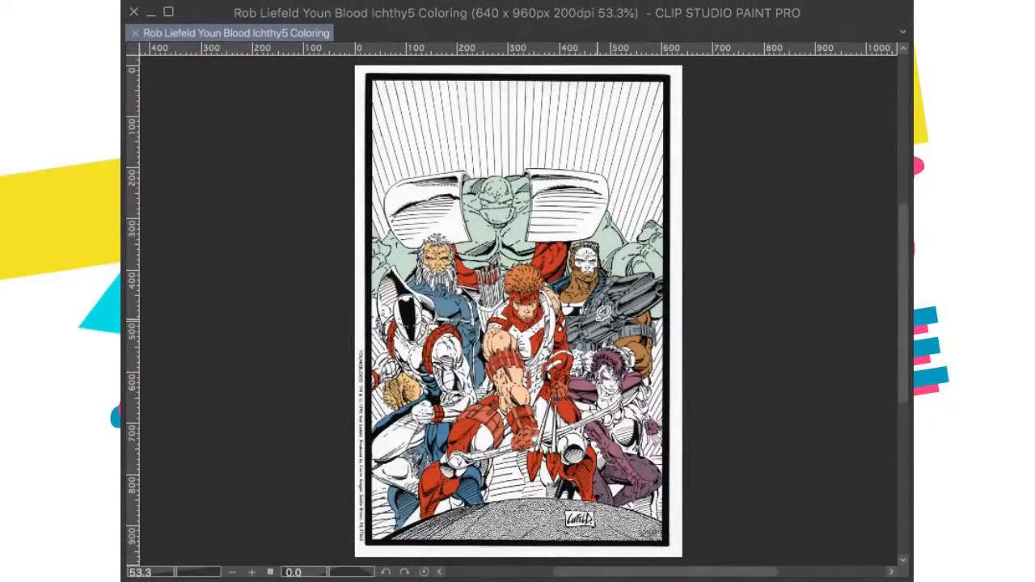
Step: Fill the white gaps along the top of the gun's muzzle beside the page border with gray and save the file
{"action": "scroll", "coordinate": [618, 319], "scroll_direction": "up", "scroll_amount": 4}
{"action": "scroll", "coordinate": [661, 289], "scroll_direction": "up", "scroll_amount": 3}
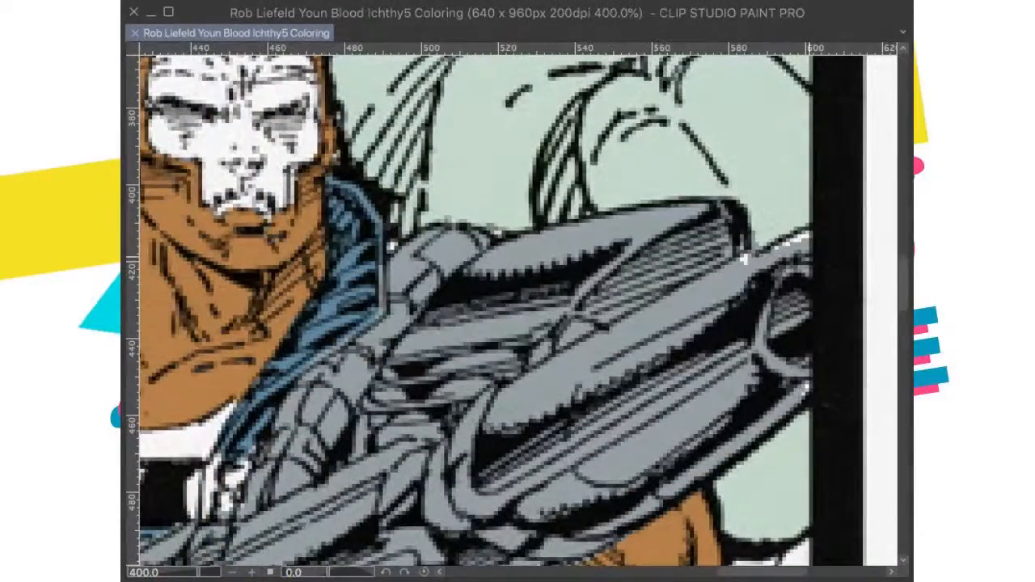
{"action": "mouse_move", "coordinate": [811, 230]}
{"action": "left_mouse_down"}
{"action": "mouse_move", "coordinate": [748, 258]}
{"action": "mouse_move", "coordinate": [742, 235]}
{"action": "mouse_move", "coordinate": [731, 241]}
{"action": "mouse_move", "coordinate": [748, 304]}
{"action": "mouse_move", "coordinate": [809, 275]}
{"action": "left_mouse_up"}
{"action": "key", "text": "super+d"}
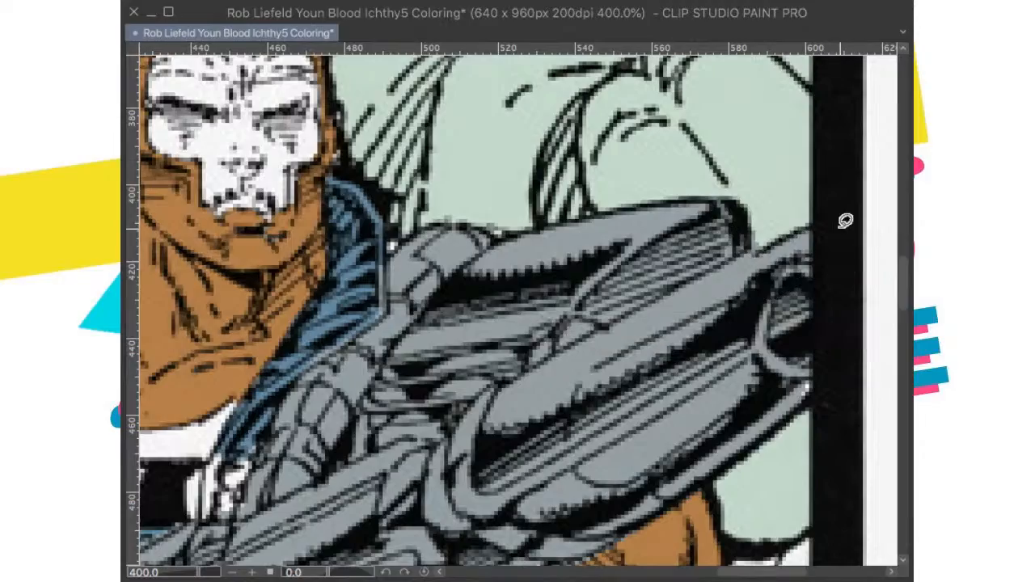
{"action": "scroll", "coordinate": [845, 221], "scroll_direction": "down", "scroll_amount": 5}
{"action": "scroll", "coordinate": [728, 277], "scroll_direction": "up", "scroll_amount": 3}
{"action": "scroll", "coordinate": [677, 325], "scroll_direction": "down", "scroll_amount": 2}
{"action": "scroll", "coordinate": [678, 324], "scroll_direction": "down", "scroll_amount": 4}
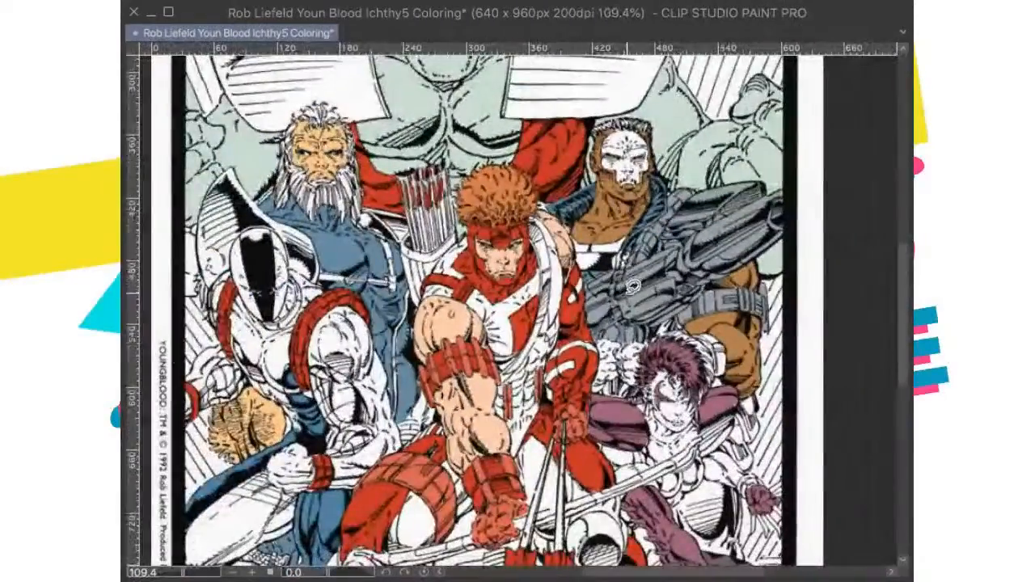
{"action": "scroll", "coordinate": [628, 294], "scroll_direction": "down", "scroll_amount": 2}
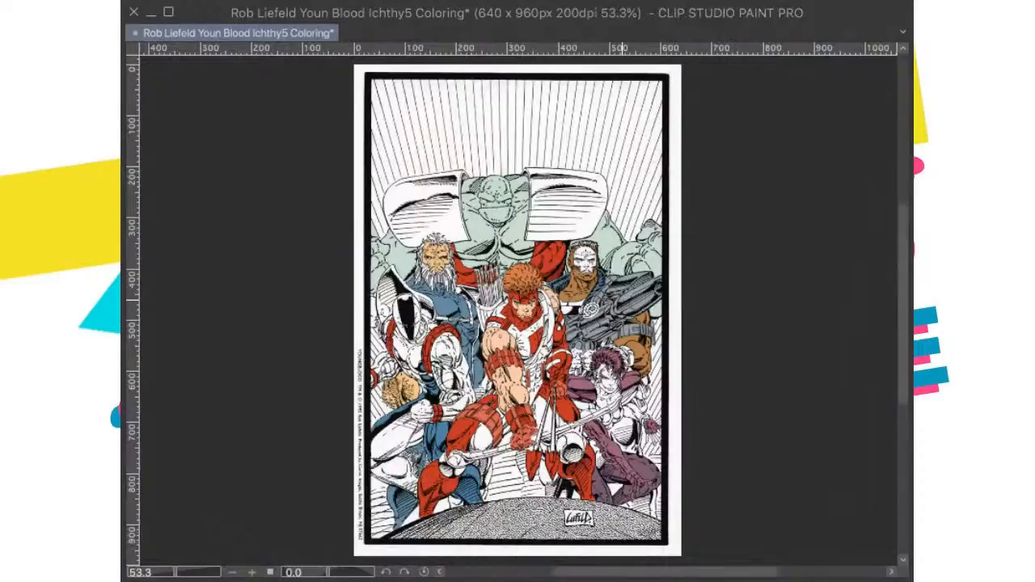
Step: Brush blue over the white part of the suit between the chest emblem and the gun
{"action": "scroll", "coordinate": [616, 304], "scroll_direction": "up", "scroll_amount": 4}
{"action": "scroll", "coordinate": [616, 303], "scroll_direction": "down", "scroll_amount": 1}
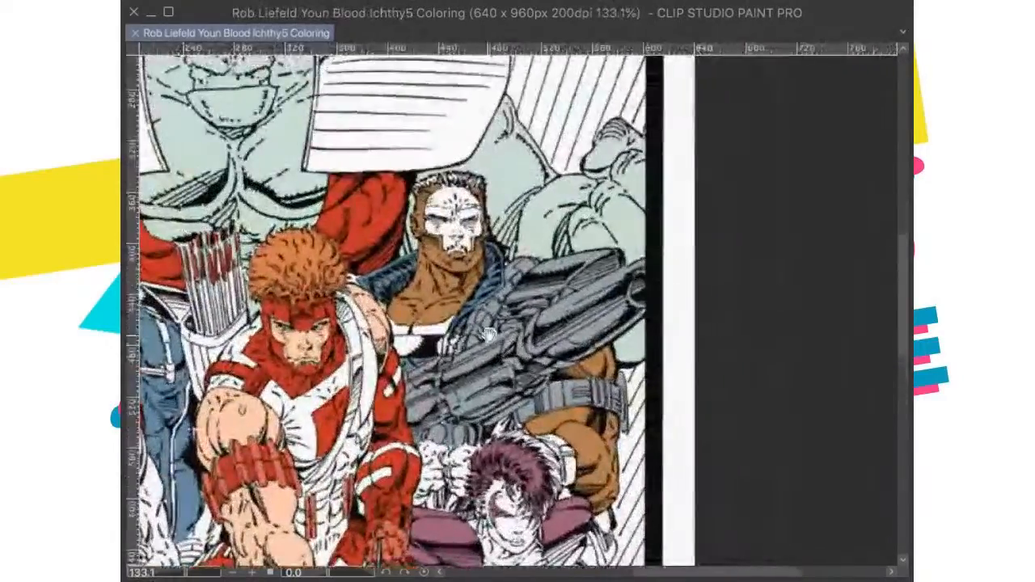
{"action": "scroll", "coordinate": [458, 363], "scroll_direction": "up", "scroll_amount": 5}
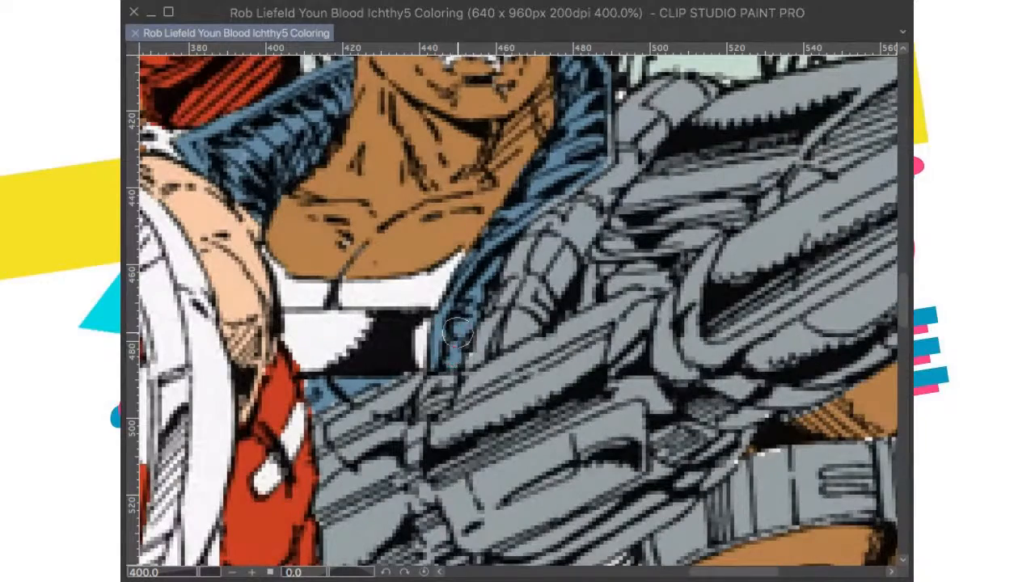
{"action": "left_click_drag", "start_coordinate": [457, 330], "coordinate": [469, 305]}
{"action": "scroll", "coordinate": [503, 299], "scroll_direction": "down", "scroll_amount": 6}
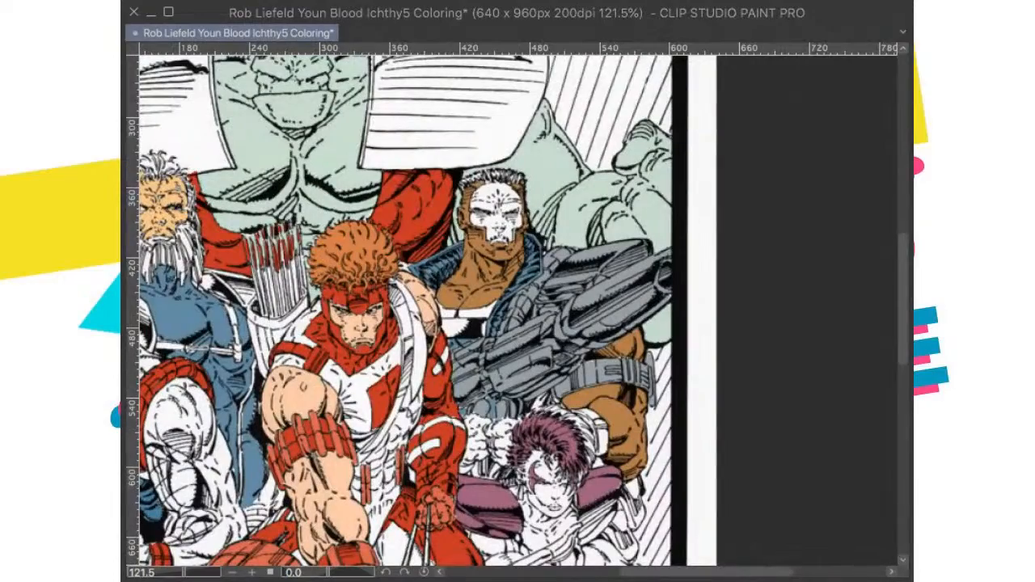
Step: Color the white emblem on the skull-masked gunman's chest a dusty mauve and save the file
{"action": "scroll", "coordinate": [438, 369], "scroll_direction": "up", "scroll_amount": 5}
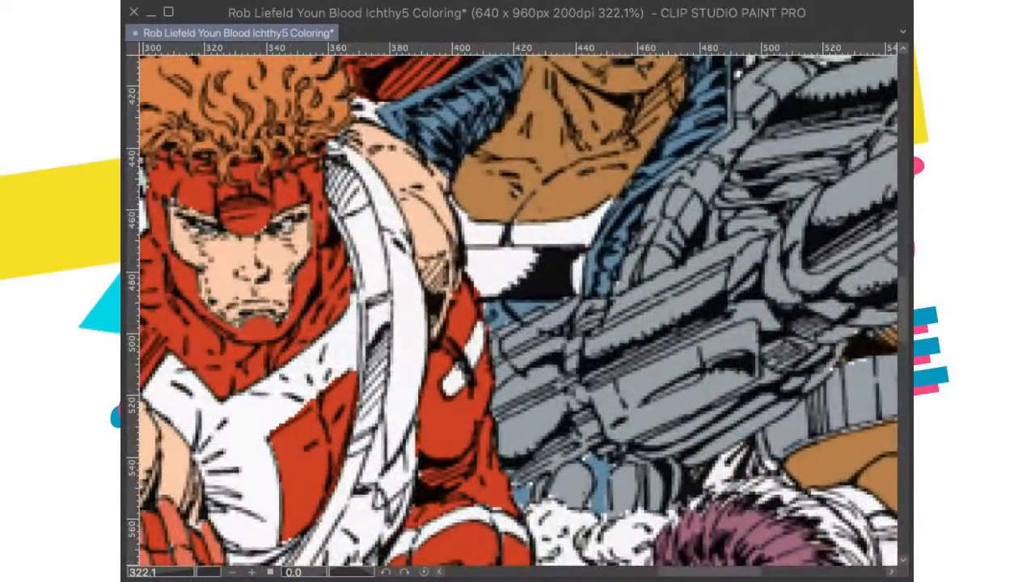
{"action": "mouse_move", "coordinate": [601, 248]}
{"action": "left_mouse_down"}
{"action": "mouse_move", "coordinate": [460, 225]}
{"action": "mouse_move", "coordinate": [439, 244]}
{"action": "mouse_move", "coordinate": [472, 218]}
{"action": "mouse_move", "coordinate": [474, 346]}
{"action": "mouse_move", "coordinate": [466, 325]}
{"action": "mouse_move", "coordinate": [477, 339]}
{"action": "mouse_move", "coordinate": [490, 320]}
{"action": "mouse_move", "coordinate": [470, 316]}
{"action": "mouse_move", "coordinate": [490, 284]}
{"action": "mouse_move", "coordinate": [487, 248]}
{"action": "left_mouse_up"}
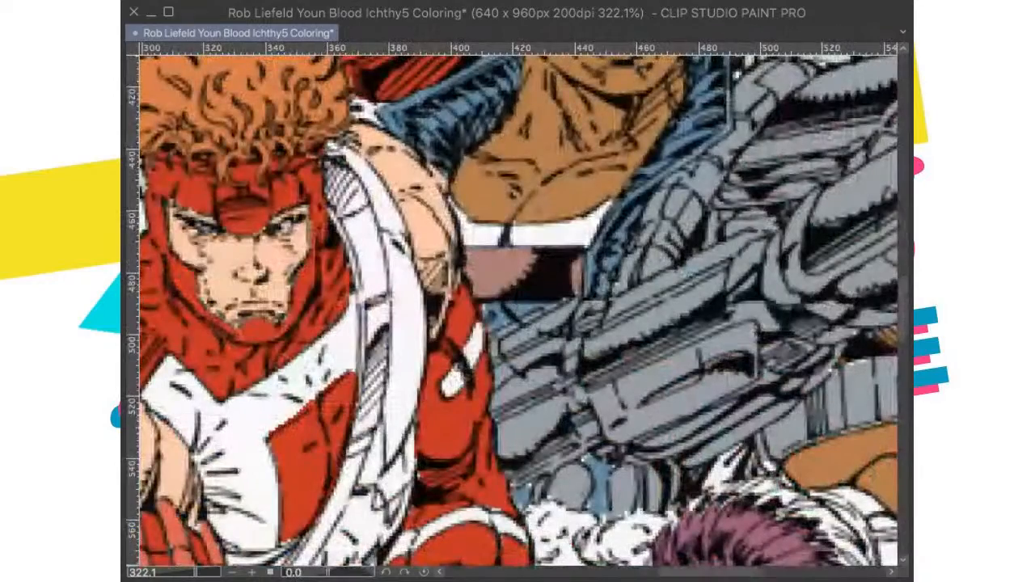
{"action": "key", "text": "ctrl+0"}
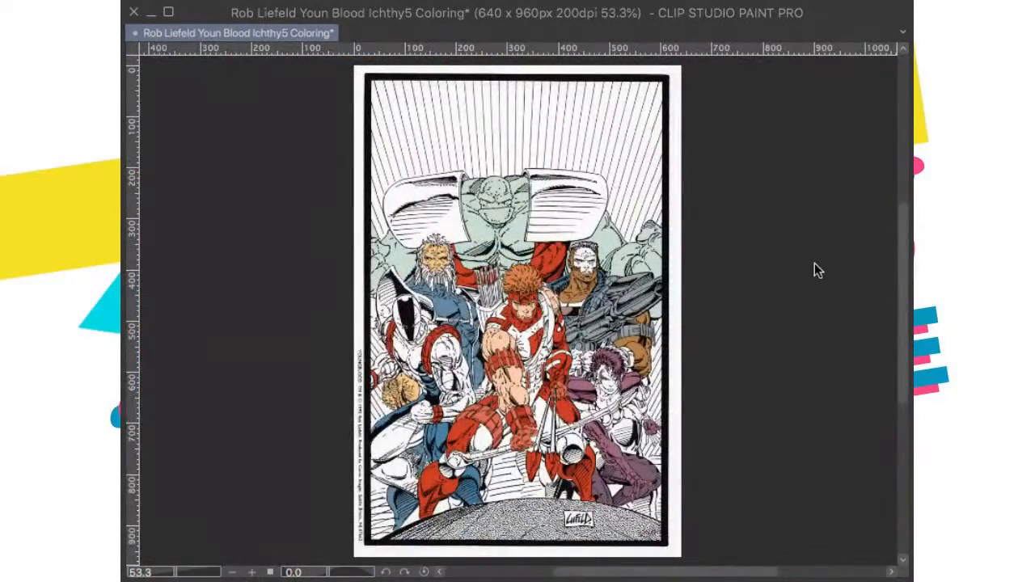
{"action": "key", "text": "ctrl+s"}
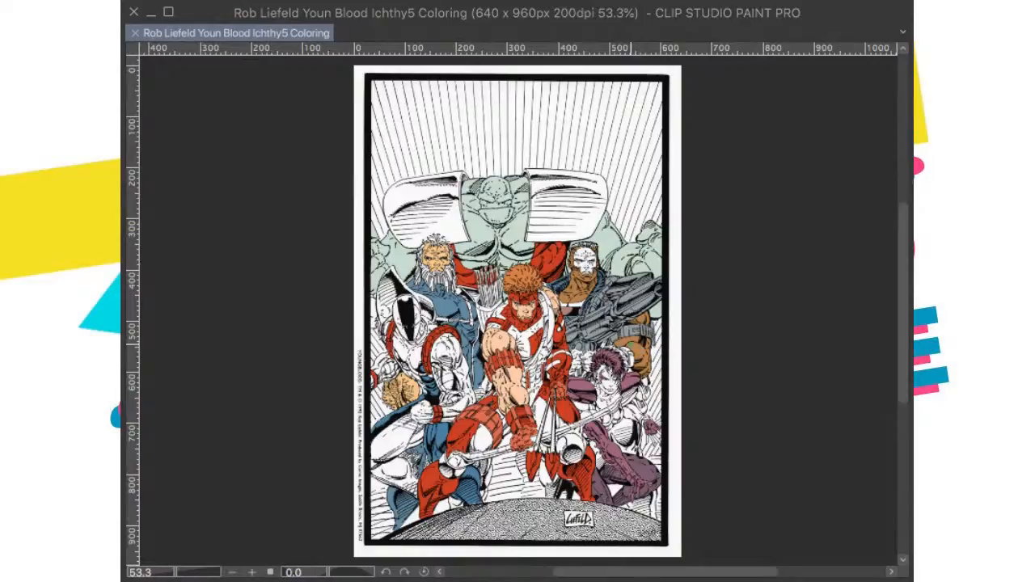
{"action": "scroll", "coordinate": [631, 358], "scroll_direction": "up", "scroll_amount": 5}
{"action": "scroll", "coordinate": [631, 357], "scroll_direction": "down", "scroll_amount": 4}
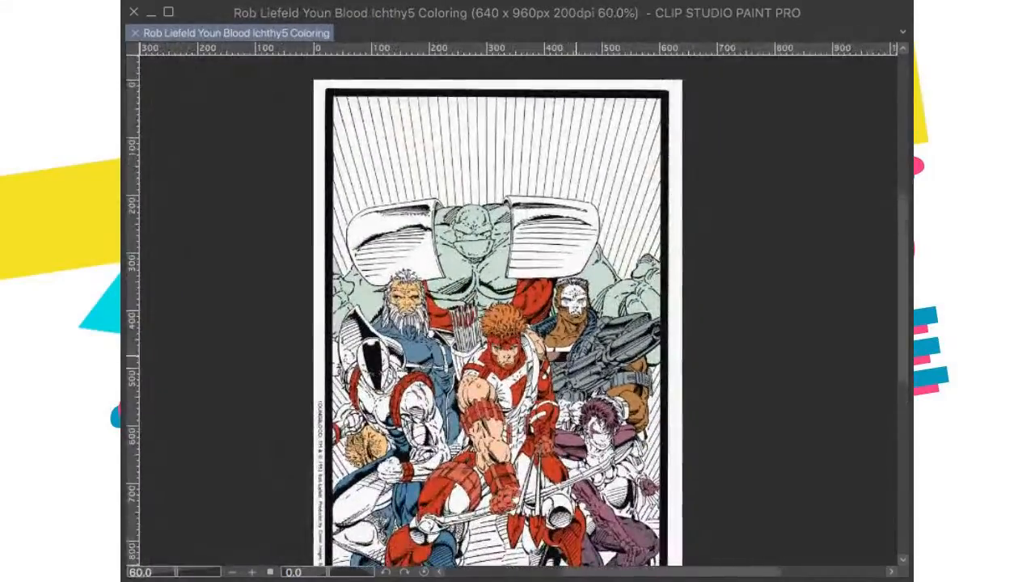
{"action": "scroll", "coordinate": [570, 364], "scroll_direction": "up", "scroll_amount": 7}
{"action": "scroll", "coordinate": [549, 327], "scroll_direction": "down", "scroll_amount": 7}
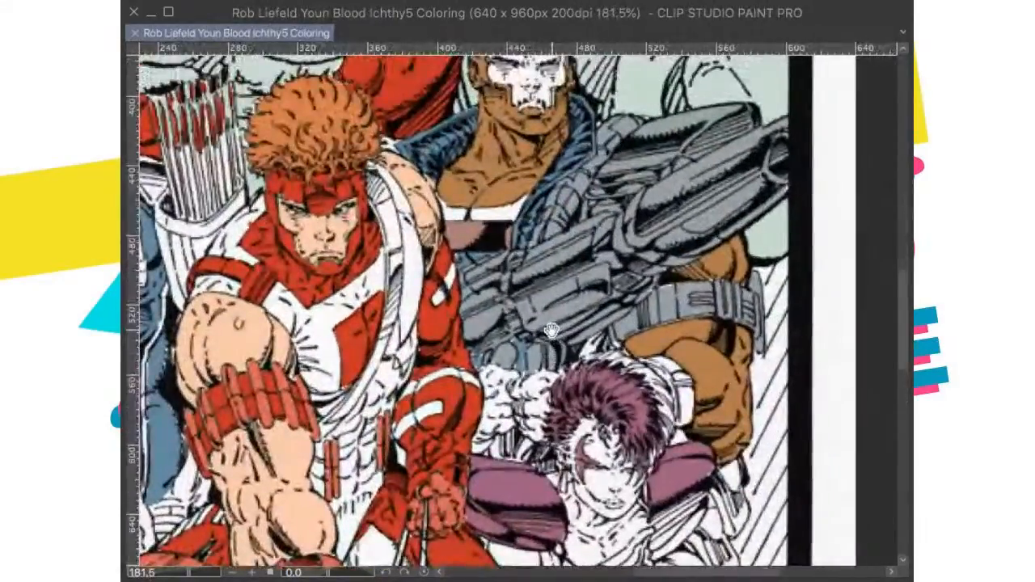
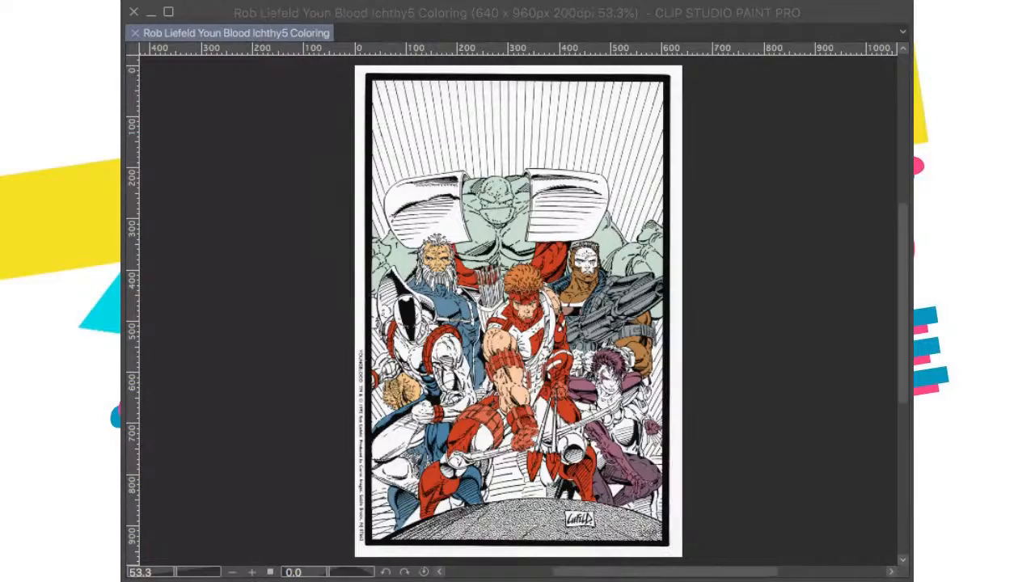
Step: Paste the published cover over the page to check the colors around the gunman and the purple-haired woman, and remove it
{"action": "scroll", "coordinate": [565, 383], "scroll_direction": "up", "scroll_amount": 2}
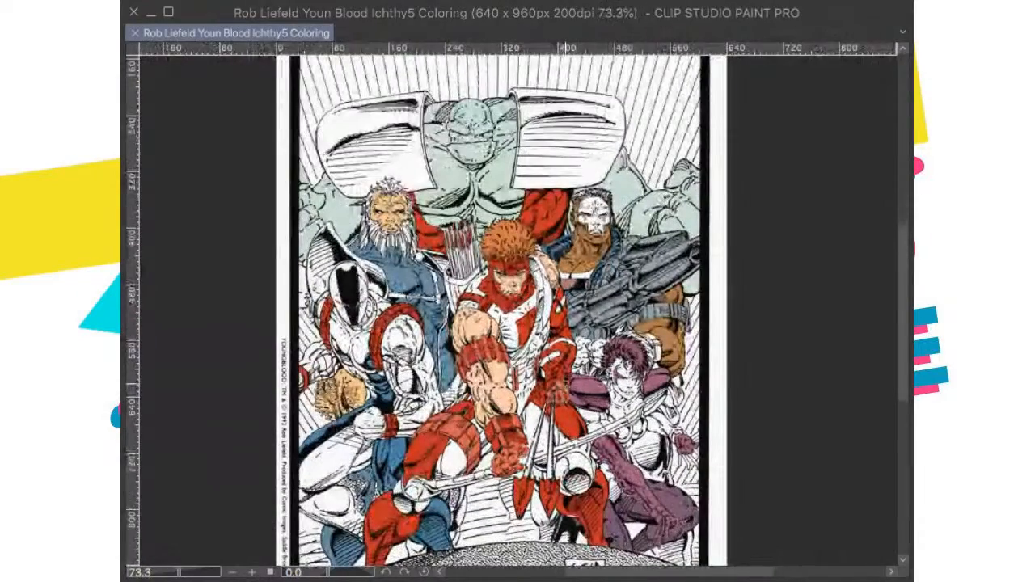
{"action": "scroll", "coordinate": [565, 384], "scroll_direction": "up", "scroll_amount": 5}
{"action": "scroll", "coordinate": [504, 335], "scroll_direction": "down", "scroll_amount": 3}
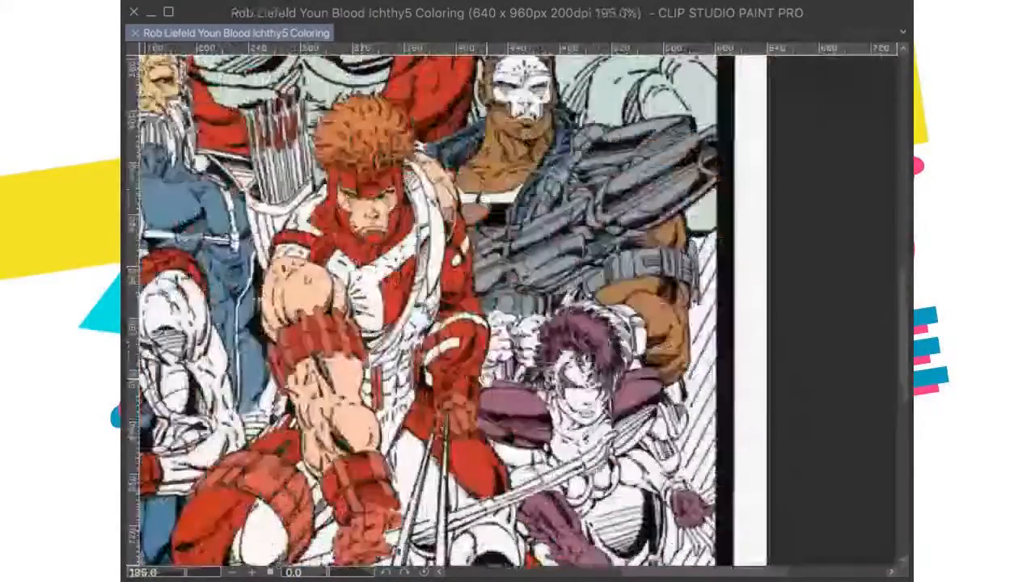
{"action": "scroll", "coordinate": [566, 533], "scroll_direction": "down", "scroll_amount": 1}
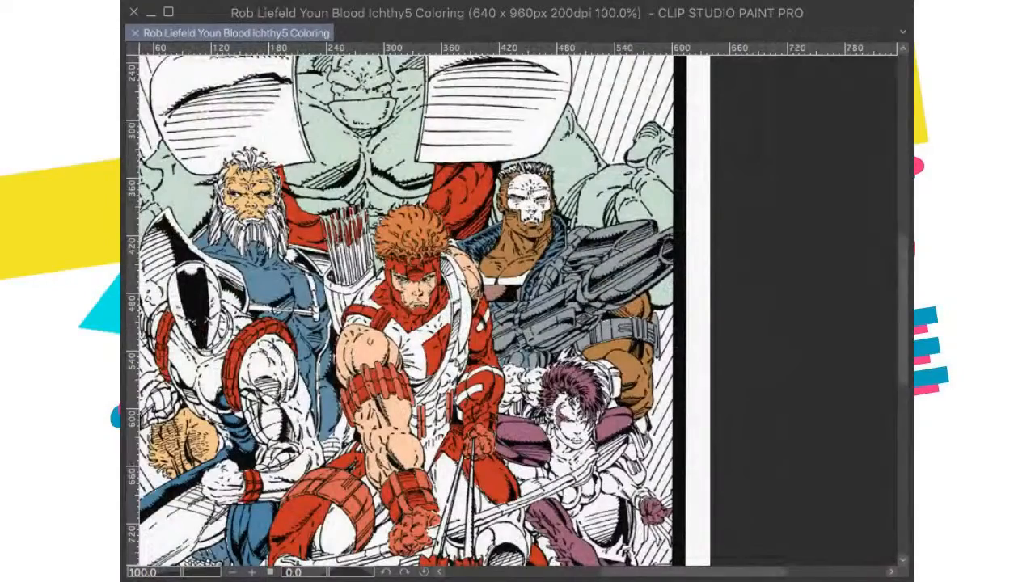
{"action": "key", "text": "super+v"}
{"action": "scroll", "coordinate": [518, 310], "scroll_direction": "up", "scroll_amount": 1}
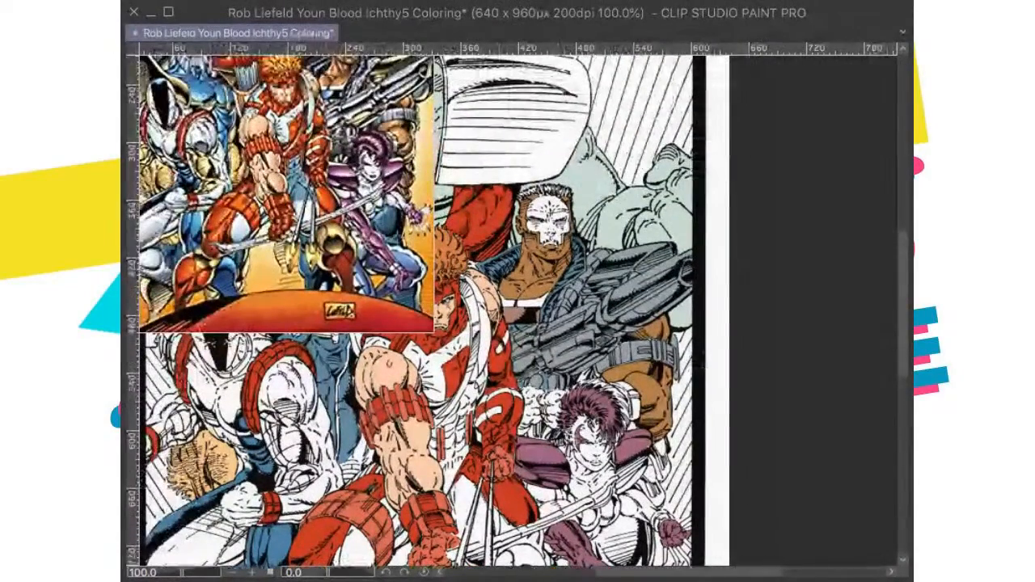
{"action": "key", "text": "super+z"}
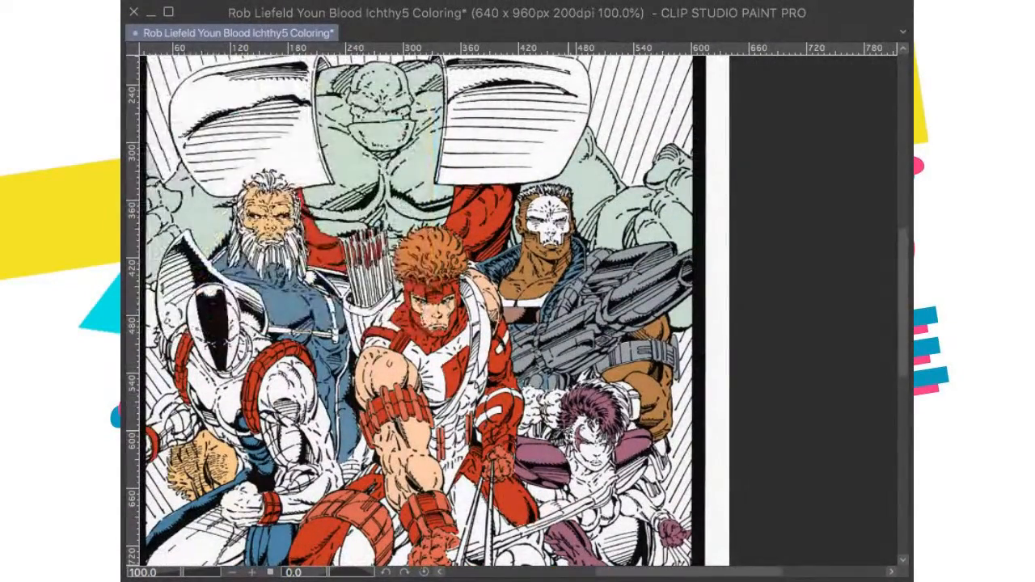
Step: Brush blue over the white fist directly beside the purple-haired woman's hair, below the gun
{"action": "scroll", "coordinate": [530, 391], "scroll_direction": "up", "scroll_amount": 5}
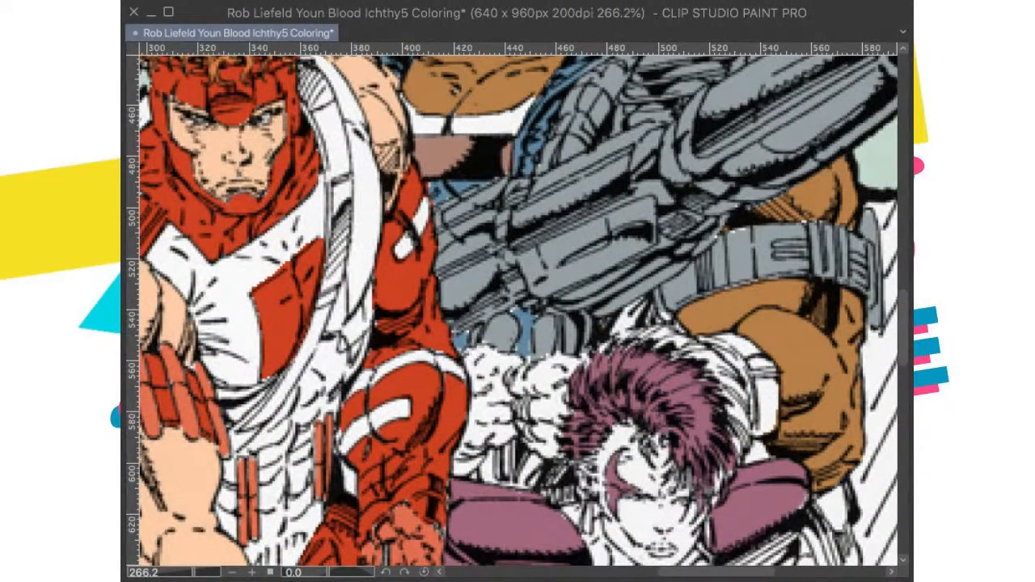
{"action": "left_click_drag", "start_coordinate": [391, 360], "coordinate": [389, 388]}
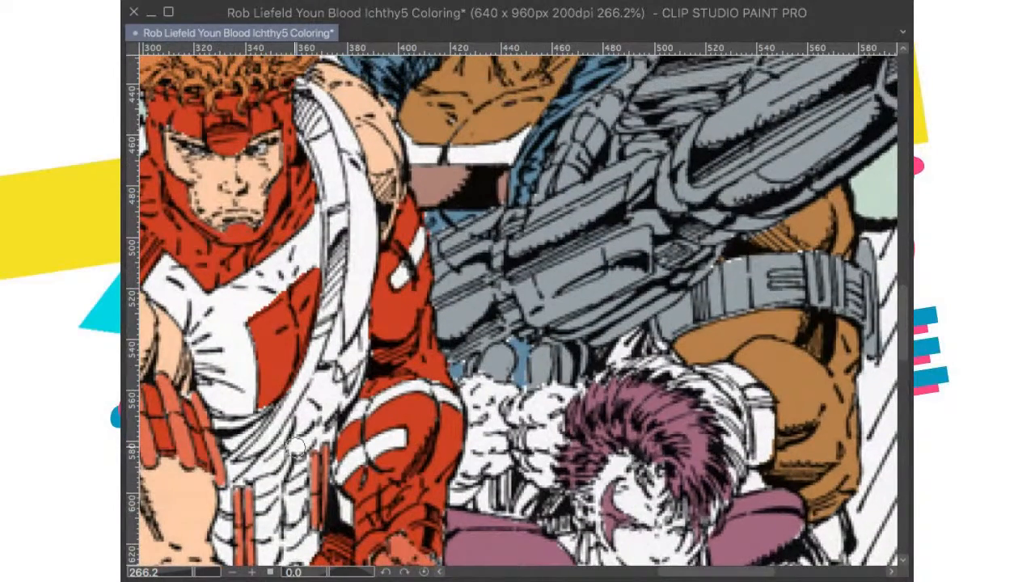
{"action": "scroll", "coordinate": [543, 418], "scroll_direction": "up", "scroll_amount": 2}
{"action": "mouse_move", "coordinate": [573, 378]}
{"action": "left_mouse_down"}
{"action": "mouse_move", "coordinate": [503, 402]}
{"action": "mouse_move", "coordinate": [529, 429]}
{"action": "mouse_move", "coordinate": [527, 471]}
{"action": "mouse_move", "coordinate": [540, 482]}
{"action": "mouse_move", "coordinate": [552, 471]}
{"action": "mouse_move", "coordinate": [553, 494]}
{"action": "mouse_move", "coordinate": [546, 420]}
{"action": "mouse_move", "coordinate": [556, 459]}
{"action": "mouse_move", "coordinate": [563, 448]}
{"action": "mouse_move", "coordinate": [560, 424]}
{"action": "mouse_move", "coordinate": [542, 414]}
{"action": "mouse_move", "coordinate": [589, 379]}
{"action": "left_mouse_up"}
{"action": "mouse_move", "coordinate": [608, 436]}
{"action": "left_mouse_down"}
{"action": "mouse_move", "coordinate": [659, 367]}
{"action": "mouse_move", "coordinate": [669, 328]}
{"action": "left_mouse_up"}
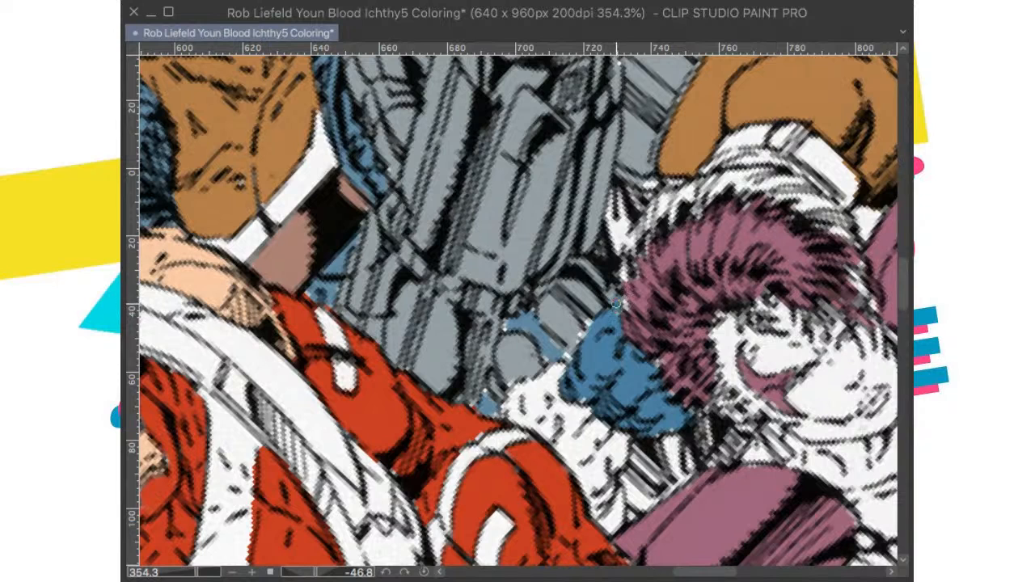
Step: Brush blue over the other white fist and its wrist beside the red sleeve and save the file
{"action": "mouse_move", "coordinate": [572, 393]}
{"action": "left_mouse_down"}
{"action": "mouse_move", "coordinate": [593, 410]}
{"action": "mouse_move", "coordinate": [623, 445]}
{"action": "mouse_move", "coordinate": [615, 414]}
{"action": "mouse_move", "coordinate": [625, 419]}
{"action": "mouse_move", "coordinate": [612, 449]}
{"action": "mouse_move", "coordinate": [623, 426]}
{"action": "mouse_move", "coordinate": [618, 440]}
{"action": "mouse_move", "coordinate": [602, 400]}
{"action": "mouse_move", "coordinate": [584, 398]}
{"action": "mouse_move", "coordinate": [568, 422]}
{"action": "mouse_move", "coordinate": [557, 374]}
{"action": "mouse_move", "coordinate": [515, 406]}
{"action": "mouse_move", "coordinate": [569, 427]}
{"action": "mouse_move", "coordinate": [604, 475]}
{"action": "mouse_move", "coordinate": [623, 506]}
{"action": "left_mouse_up"}
{"action": "left_click_drag", "start_coordinate": [589, 399], "coordinate": [599, 389]}
{"action": "key", "text": "["}
{"action": "key", "text": "["}
{"action": "key", "text": "["}
{"action": "key", "text": "["}
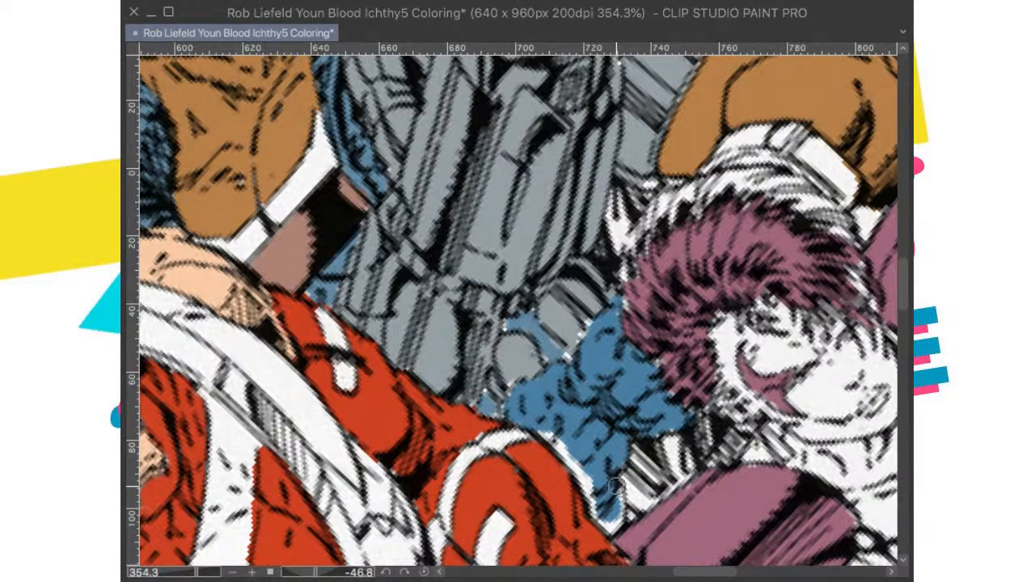
{"action": "mouse_move", "coordinate": [618, 512]}
{"action": "left_mouse_down"}
{"action": "mouse_move", "coordinate": [588, 489]}
{"action": "mouse_move", "coordinate": [587, 510]}
{"action": "mouse_move", "coordinate": [577, 474]}
{"action": "left_mouse_up"}
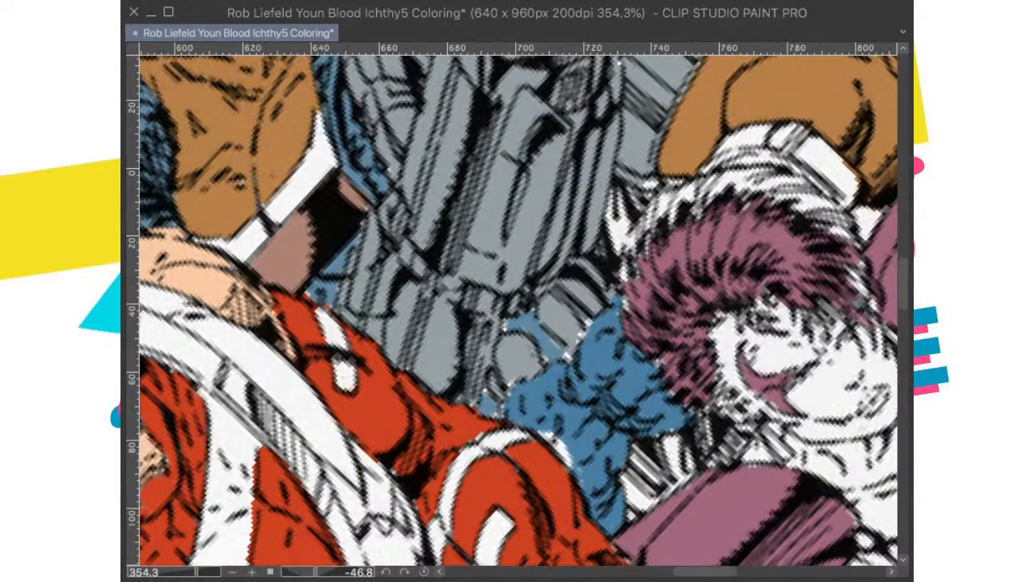
{"action": "left_click", "coordinate": [424, 573]}
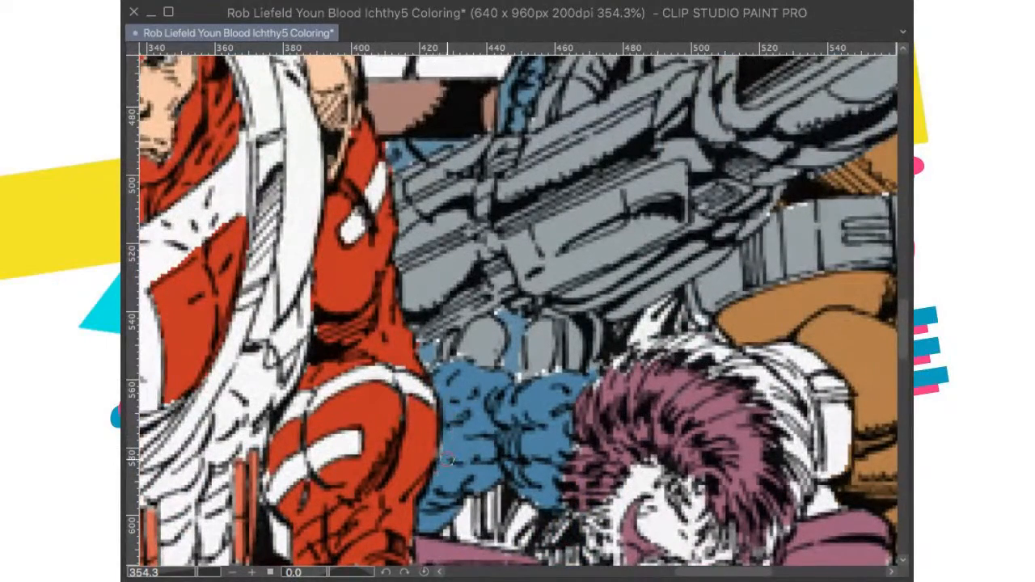
{"action": "scroll", "coordinate": [535, 428], "scroll_direction": "up", "scroll_amount": 1}
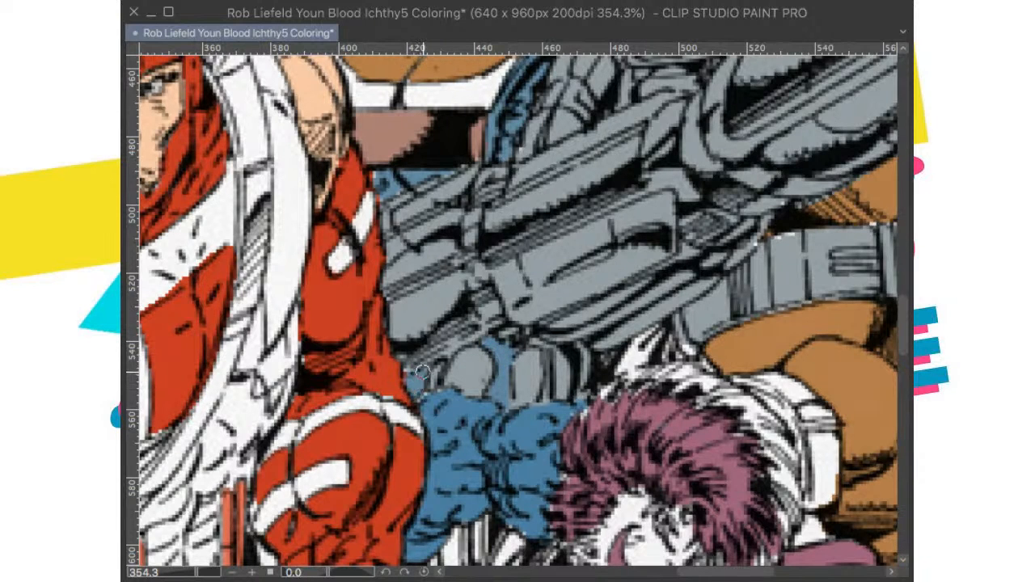
{"action": "scroll", "coordinate": [419, 360], "scroll_direction": "down", "scroll_amount": 5}
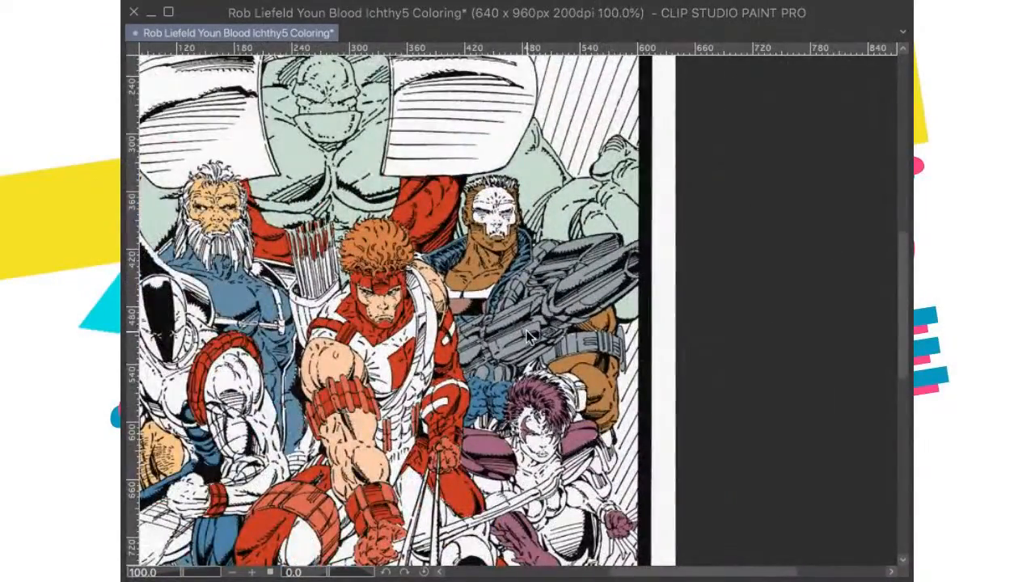
{"action": "scroll", "coordinate": [527, 336], "scroll_direction": "down", "scroll_amount": 3}
{"action": "key", "text": "ctrl+s"}
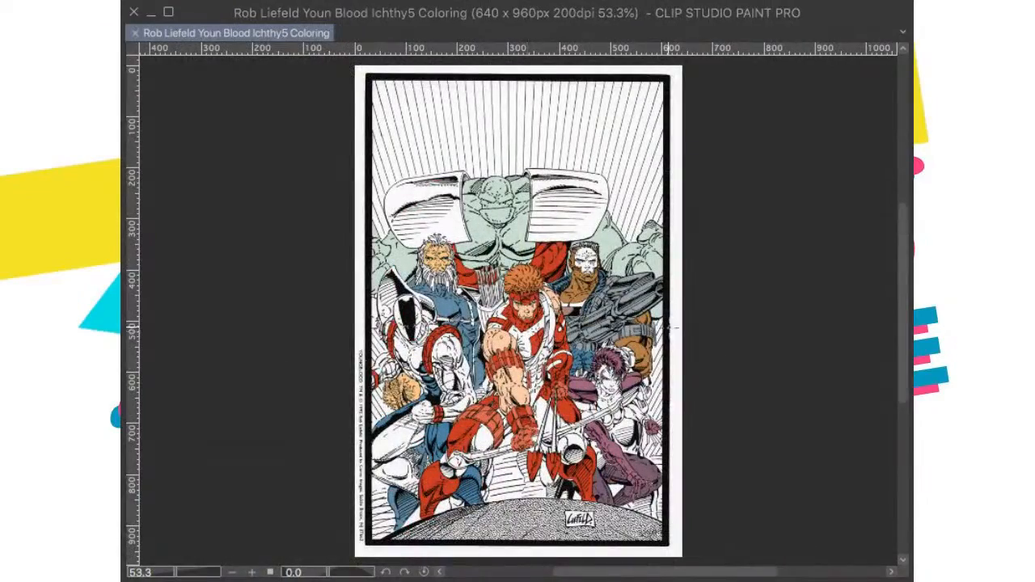
Step: Zoom in on the purple-haired woman's head and paste the published cover to compare her hair color
{"action": "scroll", "coordinate": [527, 336], "scroll_direction": "up", "scroll_amount": 5}
{"action": "scroll", "coordinate": [573, 364], "scroll_direction": "up", "scroll_amount": 1}
{"action": "scroll", "coordinate": [571, 365], "scroll_direction": "down", "scroll_amount": 2}
{"action": "scroll", "coordinate": [571, 365], "scroll_direction": "up", "scroll_amount": 6}
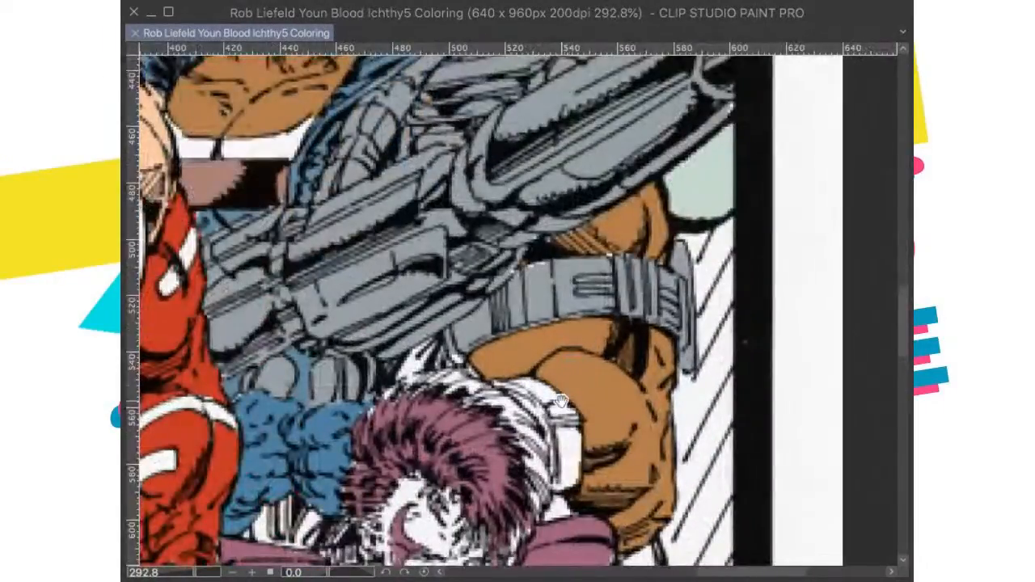
{"action": "scroll", "coordinate": [571, 366], "scroll_direction": "up", "scroll_amount": 3}
{"action": "scroll", "coordinate": [551, 380], "scroll_direction": "down", "scroll_amount": 8}
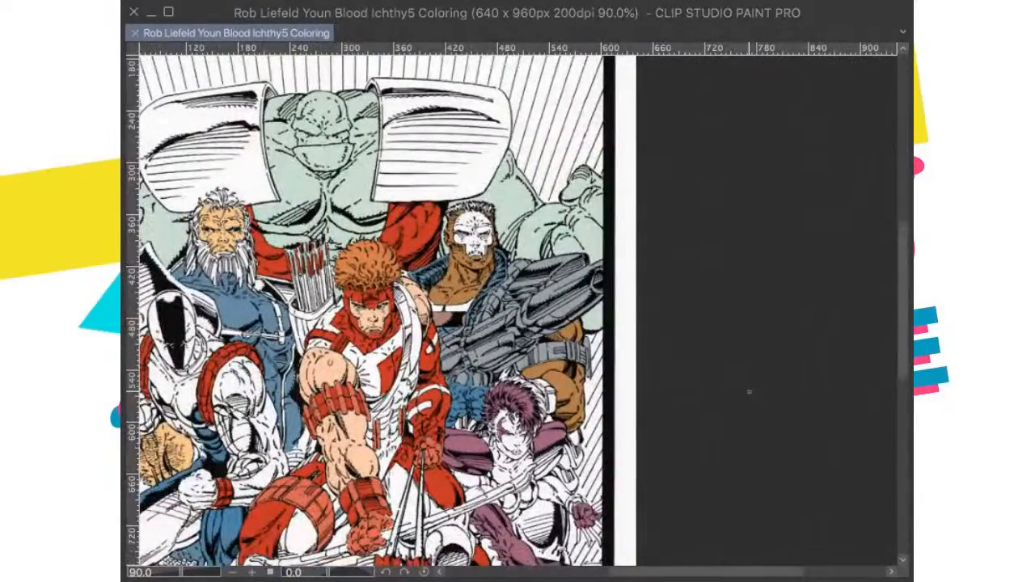
{"action": "key", "text": "ctrl+v"}
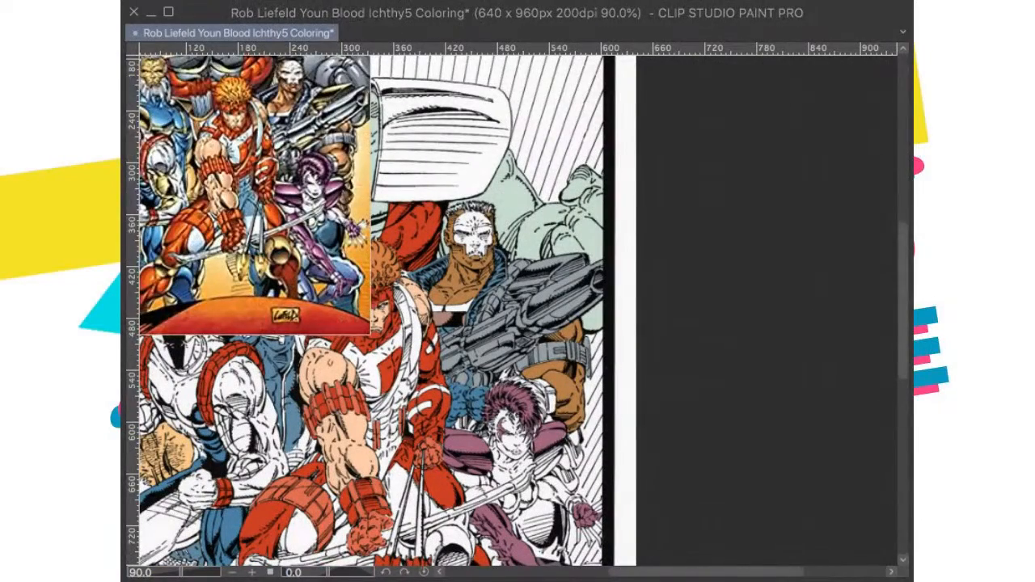
Step: Extend the purple over the white strands along the outer side of the woman's hair, beside the gunman's brown arm
{"action": "scroll", "coordinate": [477, 355], "scroll_direction": "up", "scroll_amount": 6}
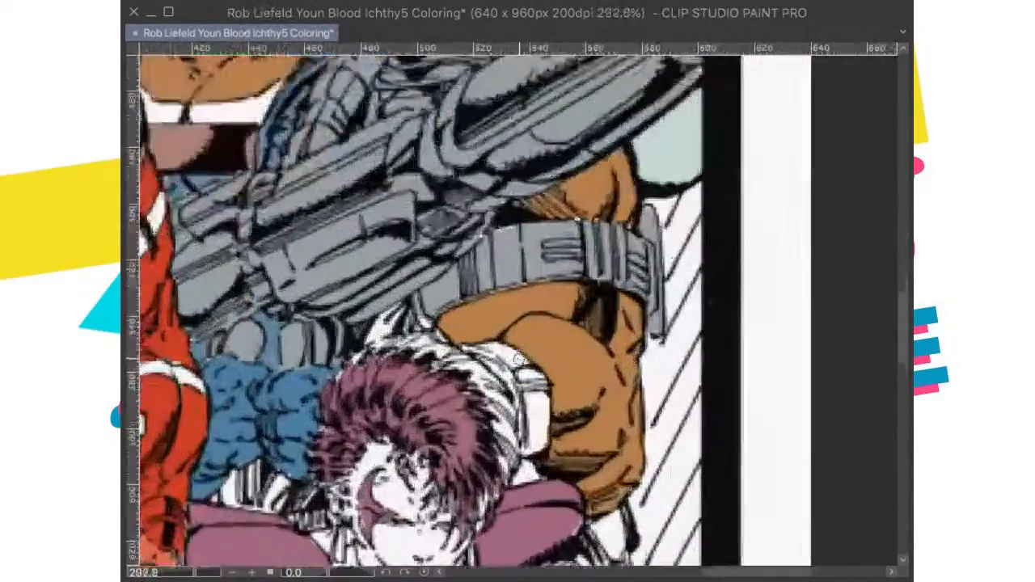
{"action": "scroll", "coordinate": [477, 354], "scroll_direction": "up", "scroll_amount": 2}
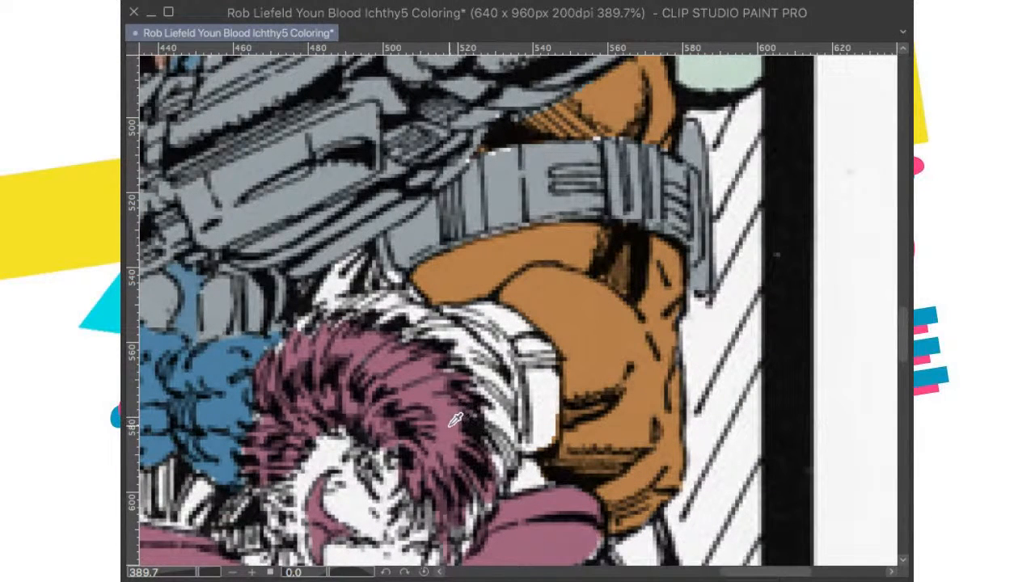
{"action": "mouse_move", "coordinate": [512, 393]}
{"action": "left_mouse_down"}
{"action": "mouse_move", "coordinate": [509, 424]}
{"action": "mouse_move", "coordinate": [500, 406]}
{"action": "mouse_move", "coordinate": [494, 451]}
{"action": "mouse_move", "coordinate": [504, 452]}
{"action": "mouse_move", "coordinate": [485, 445]}
{"action": "mouse_move", "coordinate": [485, 427]}
{"action": "mouse_move", "coordinate": [498, 410]}
{"action": "mouse_move", "coordinate": [511, 442]}
{"action": "mouse_move", "coordinate": [498, 469]}
{"action": "left_mouse_up"}
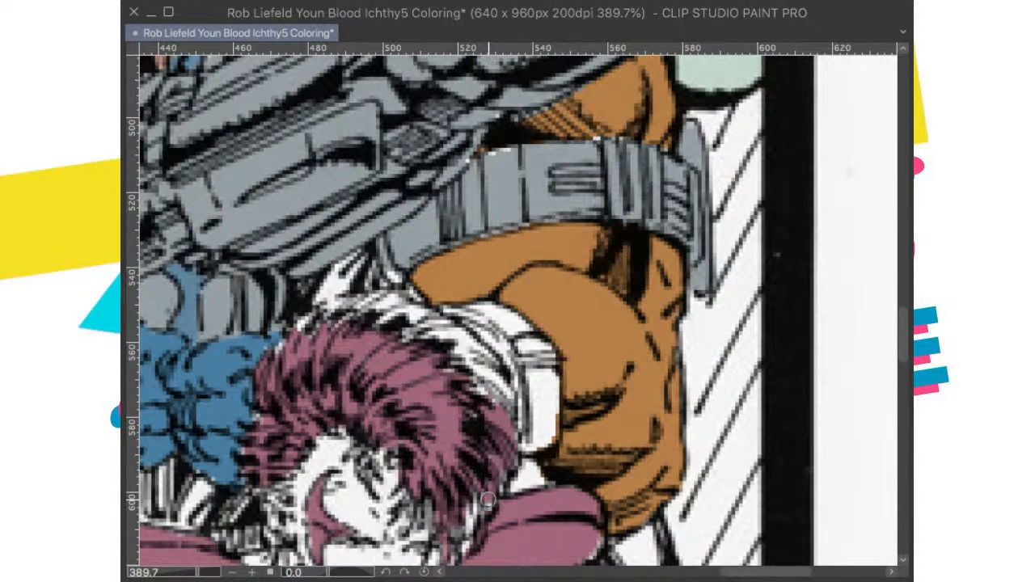
{"action": "scroll", "coordinate": [498, 477], "scroll_direction": "up", "scroll_amount": 2}
{"action": "mouse_move", "coordinate": [495, 480]}
{"action": "left_mouse_down"}
{"action": "mouse_move", "coordinate": [483, 460]}
{"action": "mouse_move", "coordinate": [439, 437]}
{"action": "mouse_move", "coordinate": [462, 431]}
{"action": "mouse_move", "coordinate": [455, 426]}
{"action": "mouse_move", "coordinate": [479, 437]}
{"action": "mouse_move", "coordinate": [462, 411]}
{"action": "left_mouse_up"}
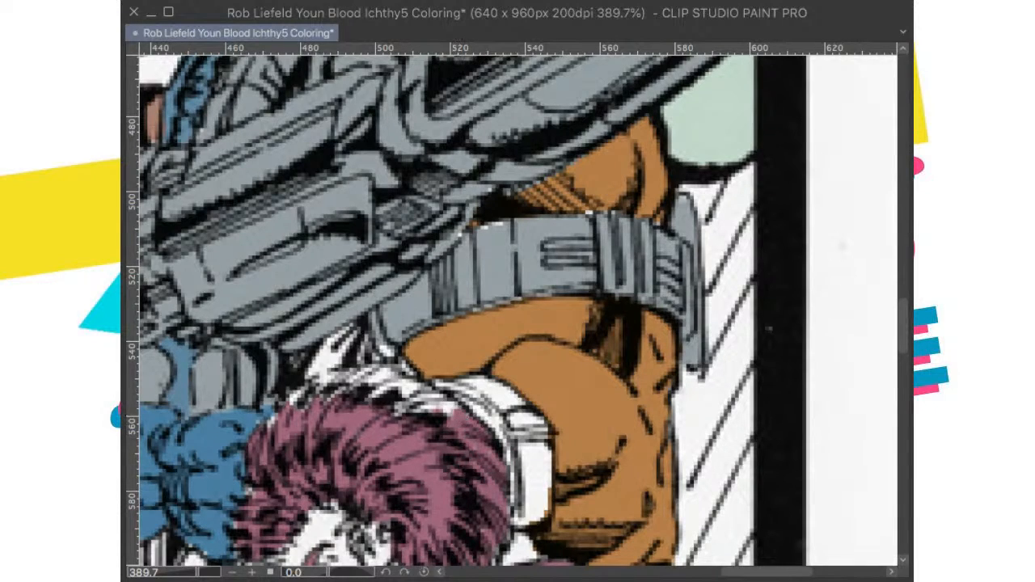
Step: Brush purple over the remaining white strands along the crown of the woman's hair beneath the gun and save the file
{"action": "mouse_move", "coordinate": [623, 259]}
{"action": "left_mouse_down"}
{"action": "mouse_move", "coordinate": [478, 231]}
{"action": "mouse_move", "coordinate": [451, 203]}
{"action": "mouse_move", "coordinate": [441, 172]}
{"action": "left_mouse_up"}
{"action": "mouse_move", "coordinate": [631, 352]}
{"action": "left_mouse_down"}
{"action": "mouse_move", "coordinate": [630, 300]}
{"action": "mouse_move", "coordinate": [612, 332]}
{"action": "mouse_move", "coordinate": [617, 380]}
{"action": "mouse_move", "coordinate": [622, 372]}
{"action": "mouse_move", "coordinate": [610, 335]}
{"action": "mouse_move", "coordinate": [600, 378]}
{"action": "mouse_move", "coordinate": [628, 430]}
{"action": "mouse_move", "coordinate": [682, 366]}
{"action": "left_mouse_up"}
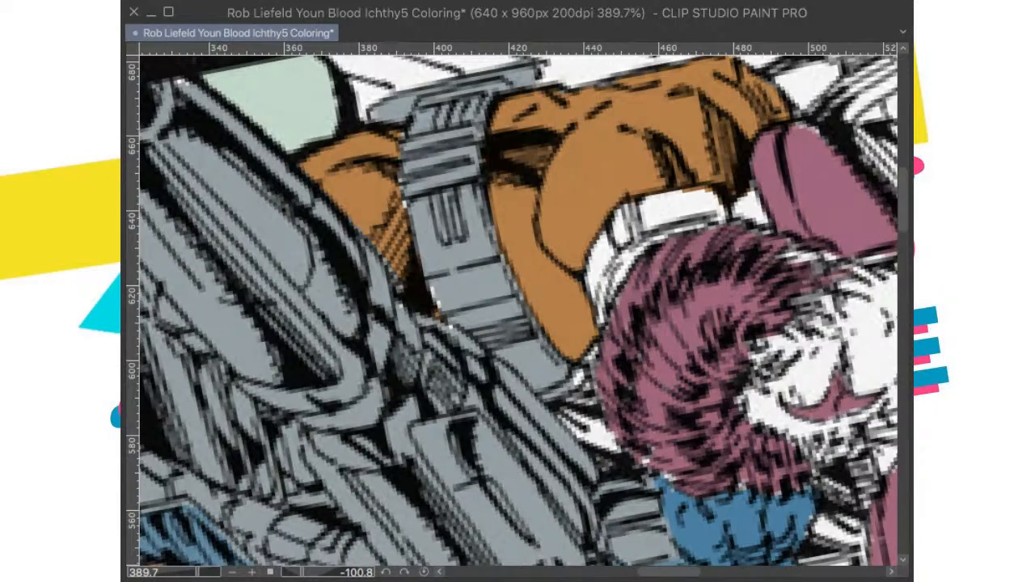
{"action": "left_click_drag", "start_coordinate": [693, 300], "coordinate": [642, 434]}
{"action": "left_click_drag", "start_coordinate": [641, 435], "coordinate": [752, 288]}
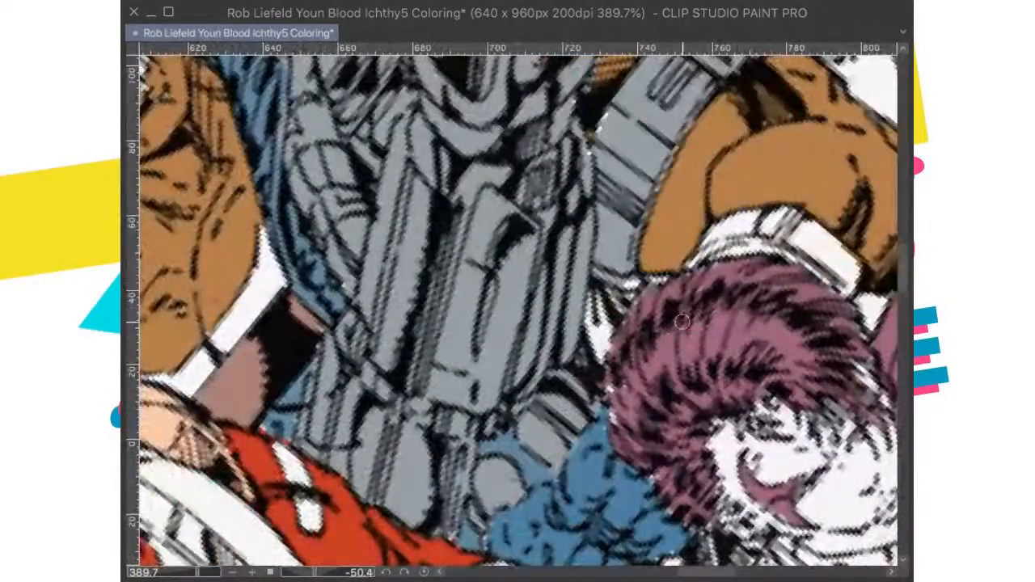
{"action": "left_click_drag", "start_coordinate": [615, 390], "coordinate": [618, 424]}
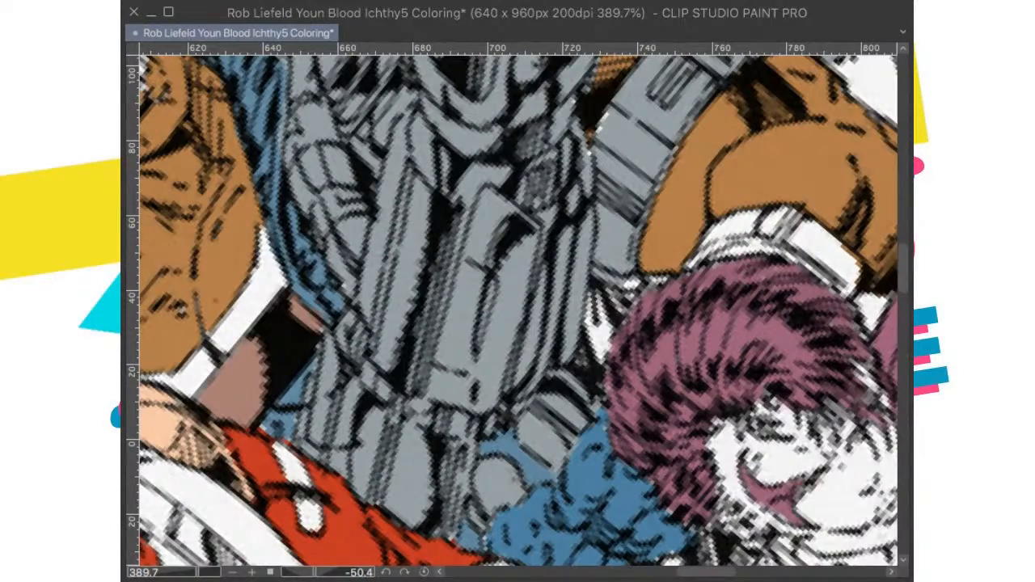
{"action": "key", "text": "ctrl+at"}
{"action": "left_click_drag", "start_coordinate": [808, 291], "coordinate": [639, 285]}
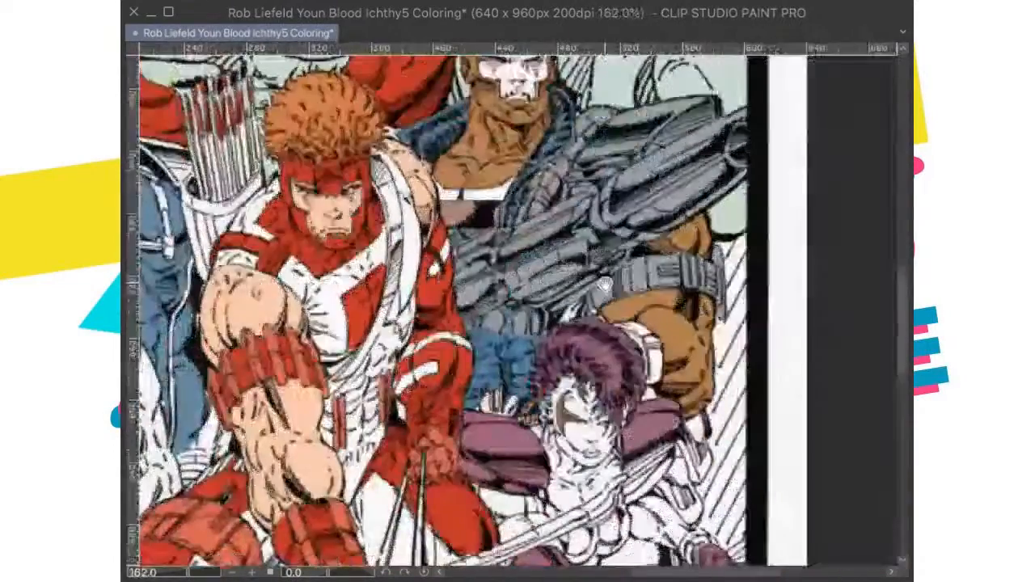
{"action": "key", "text": "ctrl+0"}
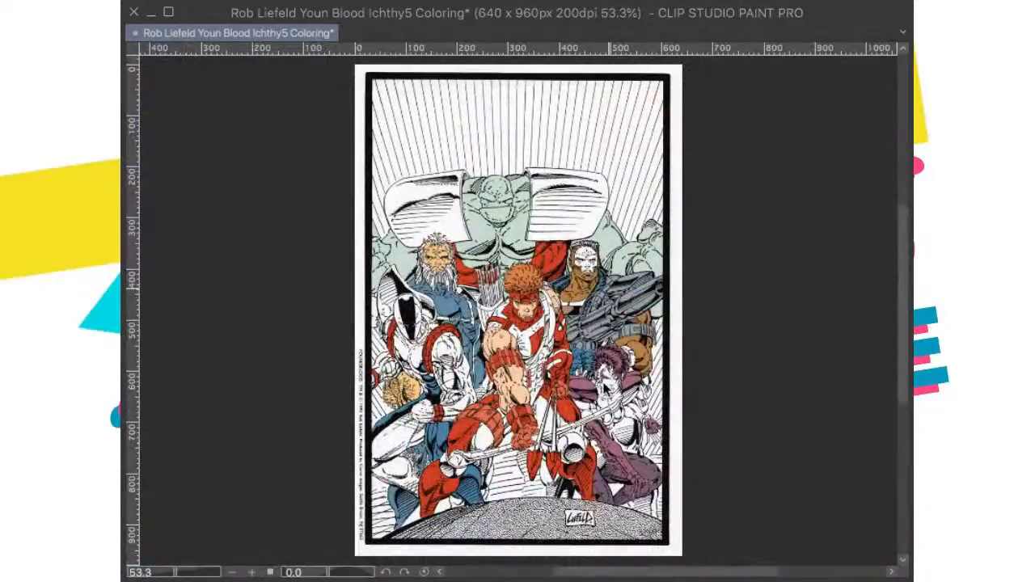
{"action": "key", "text": "ctrl+s"}
Step: Examine the coloring around the purple-haired woman and the gunman up close and across the whole page
{"action": "scroll", "coordinate": [586, 366], "scroll_direction": "up", "scroll_amount": 5}
{"action": "left_click_drag", "start_coordinate": [684, 354], "coordinate": [571, 348]}
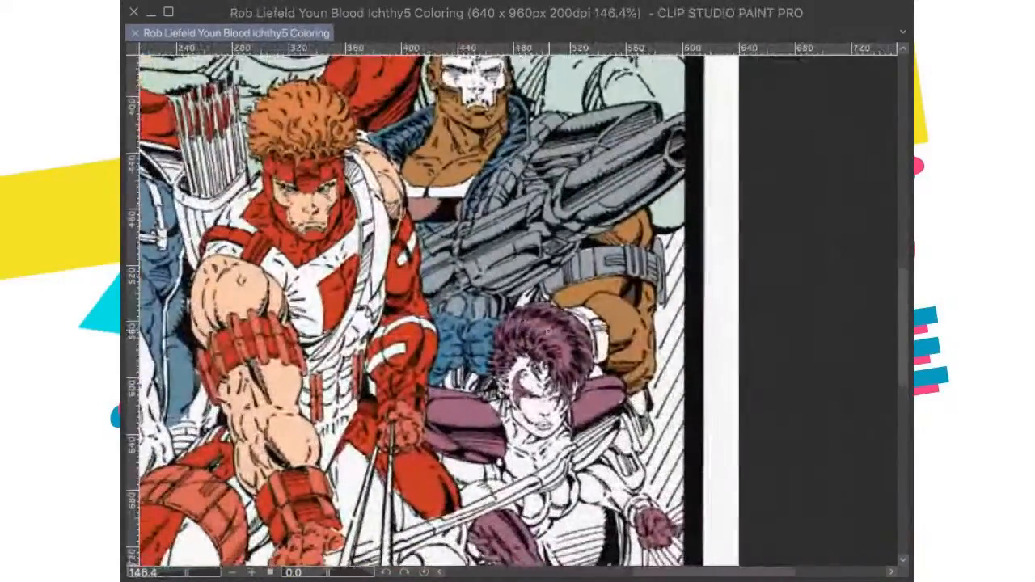
{"action": "scroll", "coordinate": [571, 347], "scroll_direction": "up", "scroll_amount": 3}
{"action": "scroll", "coordinate": [572, 348], "scroll_direction": "up", "scroll_amount": 1}
{"action": "scroll", "coordinate": [575, 348], "scroll_direction": "down", "scroll_amount": 2}
{"action": "scroll", "coordinate": [582, 348], "scroll_direction": "up", "scroll_amount": 3}
{"action": "scroll", "coordinate": [583, 347], "scroll_direction": "down", "scroll_amount": 3}
{"action": "scroll", "coordinate": [583, 348], "scroll_direction": "down", "scroll_amount": 2}
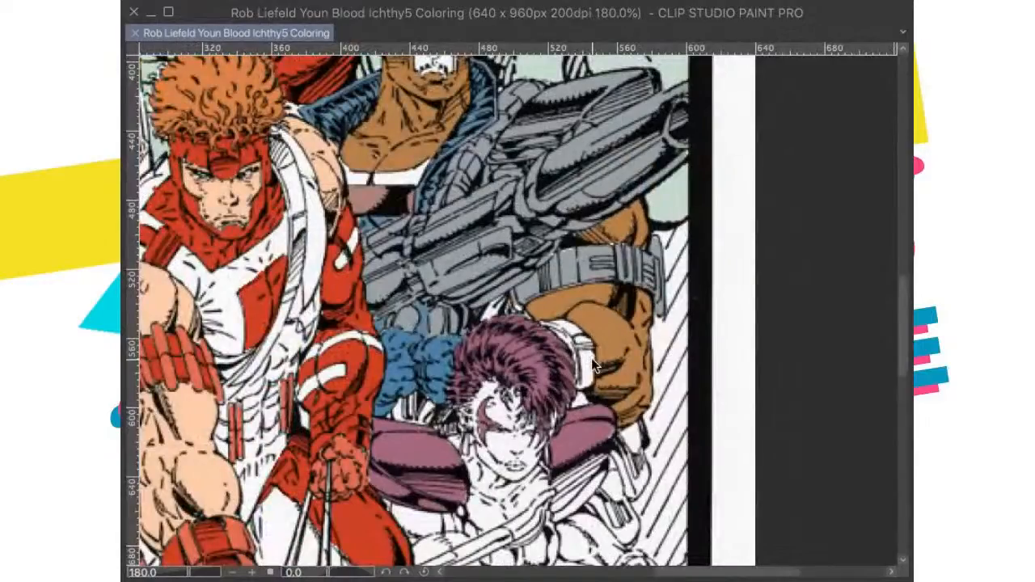
{"action": "key", "text": "ctrl+0"}
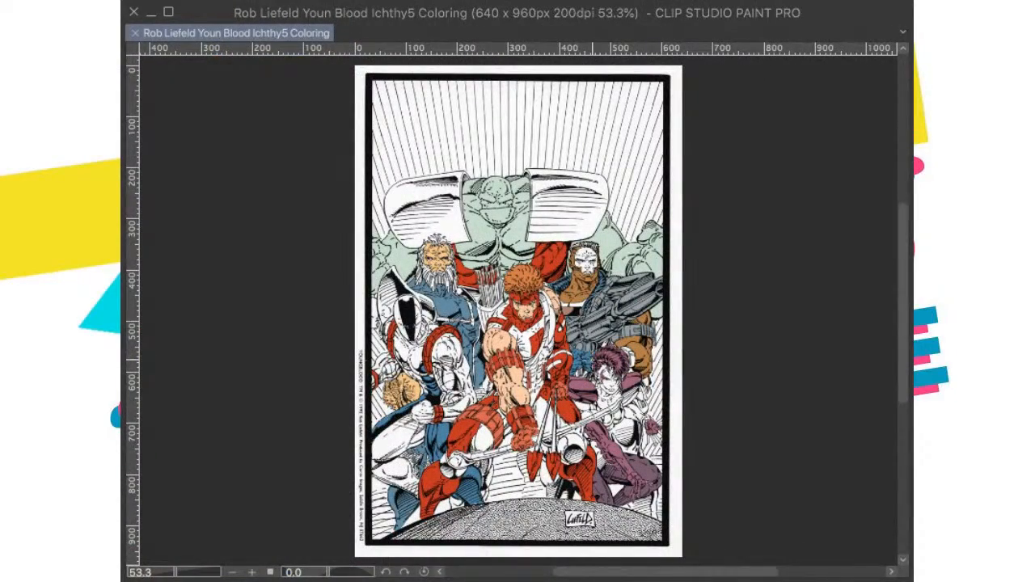
{"action": "scroll", "coordinate": [664, 396], "scroll_direction": "up", "scroll_amount": 7}
{"action": "scroll", "coordinate": [472, 323], "scroll_direction": "down", "scroll_amount": 5}
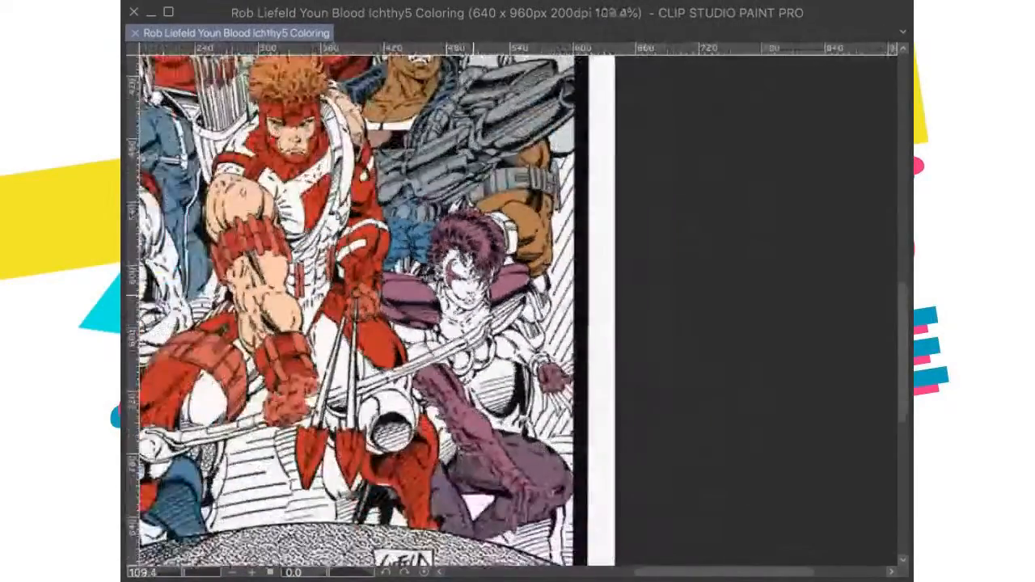
{"action": "scroll", "coordinate": [446, 441], "scroll_direction": "down", "scroll_amount": 4}
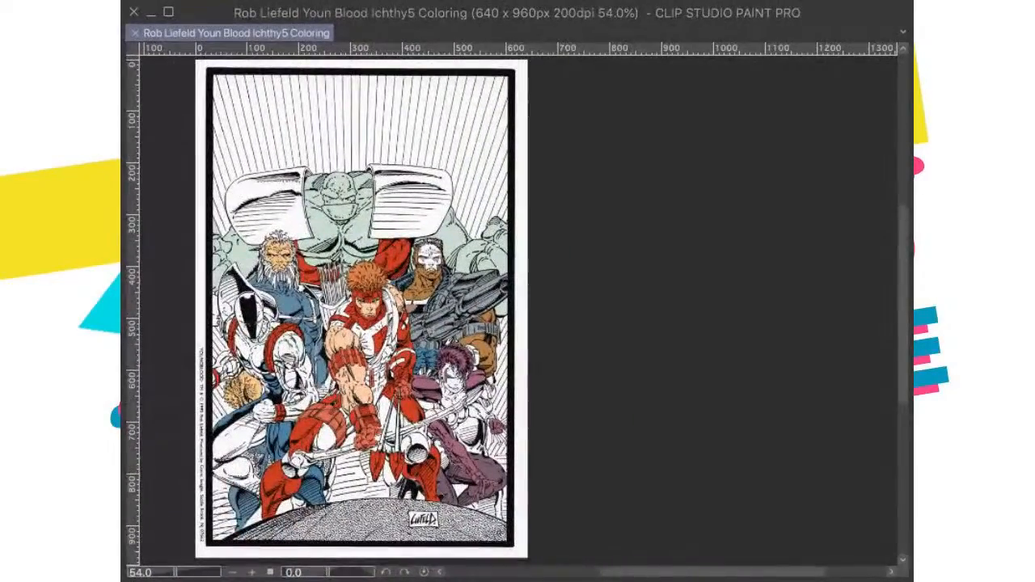
Step: Paste the published cover to compare it with the whole page, remove it, and save the file
{"action": "key", "text": "ctrl+v"}
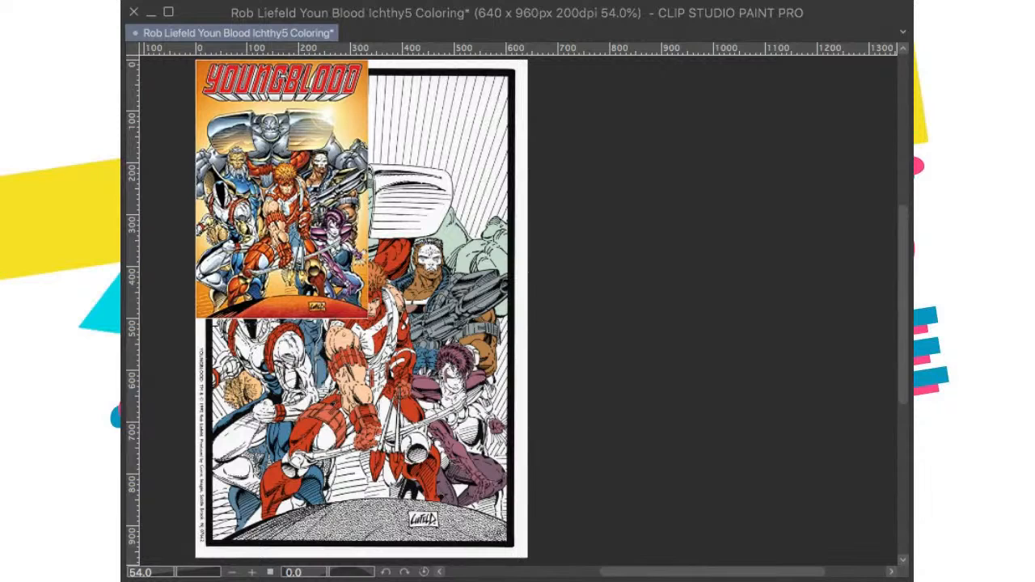
{"action": "key", "text": "ctrl+0"}
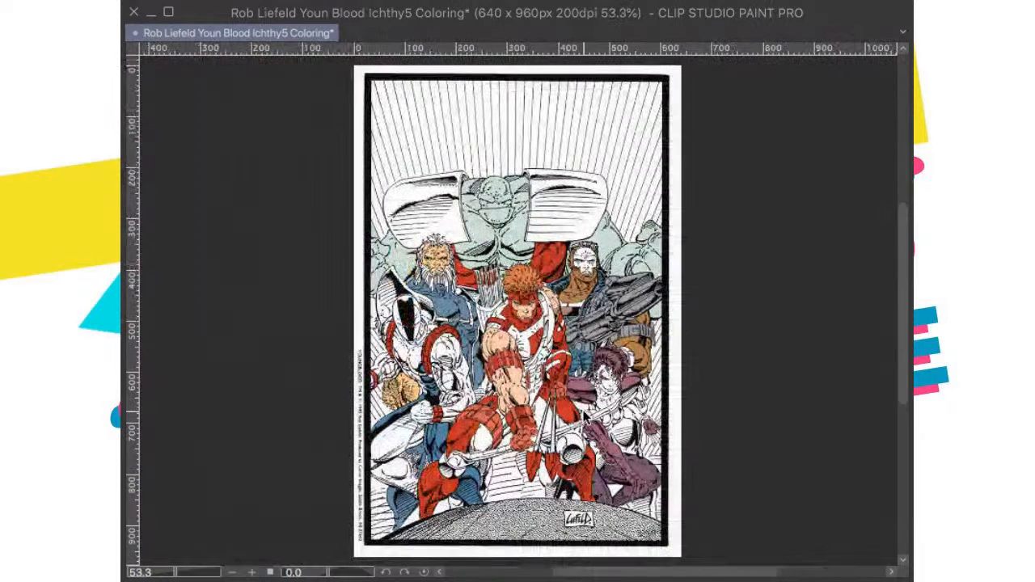
{"action": "key", "text": "ctrl+s"}
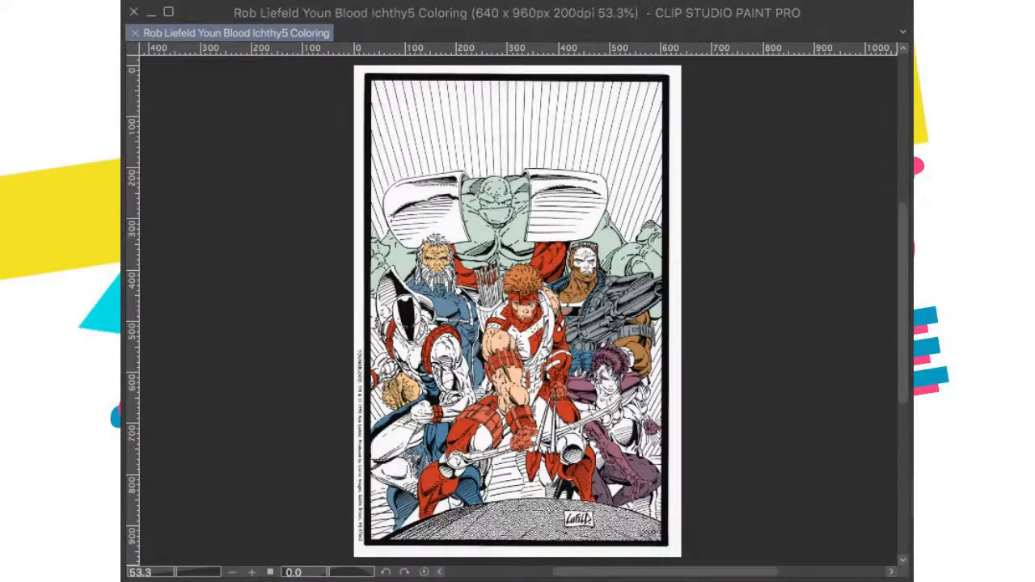
{"action": "scroll", "coordinate": [609, 316], "scroll_direction": "up", "scroll_amount": 9}
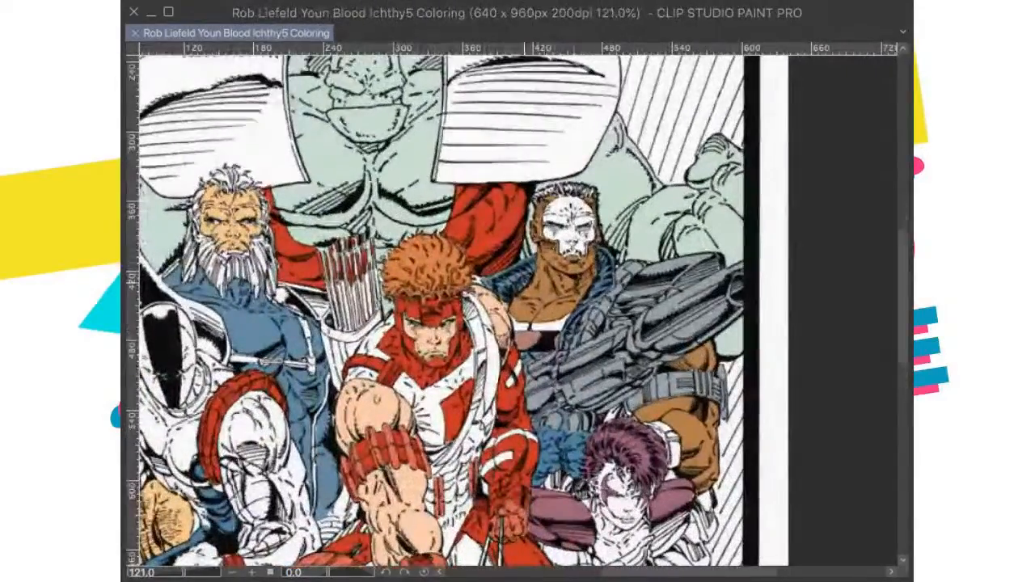
{"action": "left_click_drag", "start_coordinate": [610, 322], "coordinate": [693, 187]}
{"action": "scroll", "coordinate": [579, 308], "scroll_direction": "down", "scroll_amount": 8}
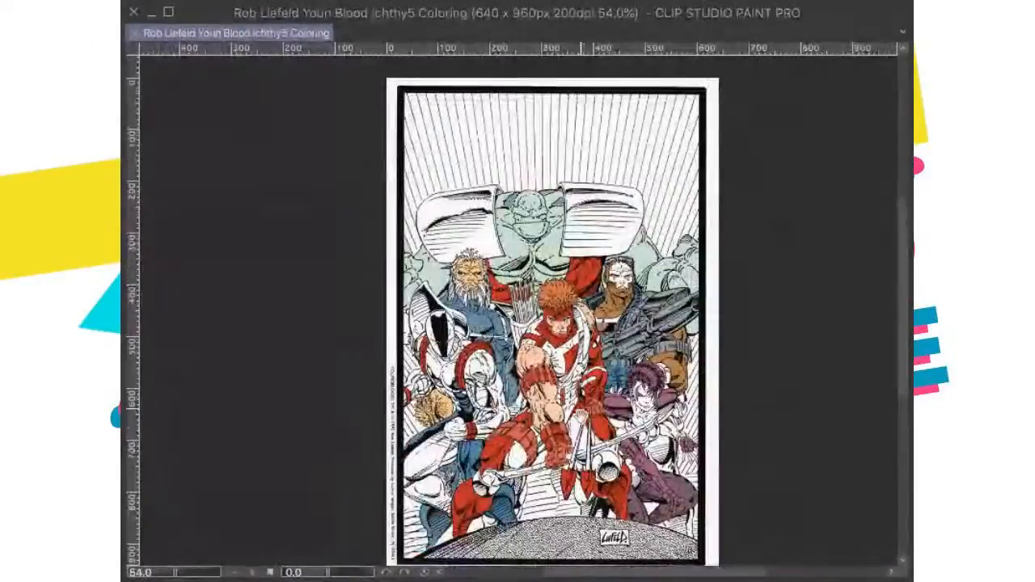
Step: Brush blue over the white scaled patches beside the blue legs and the crouching white-armored figure's raised knee, and save the file
{"action": "scroll", "coordinate": [477, 420], "scroll_direction": "up", "scroll_amount": 7}
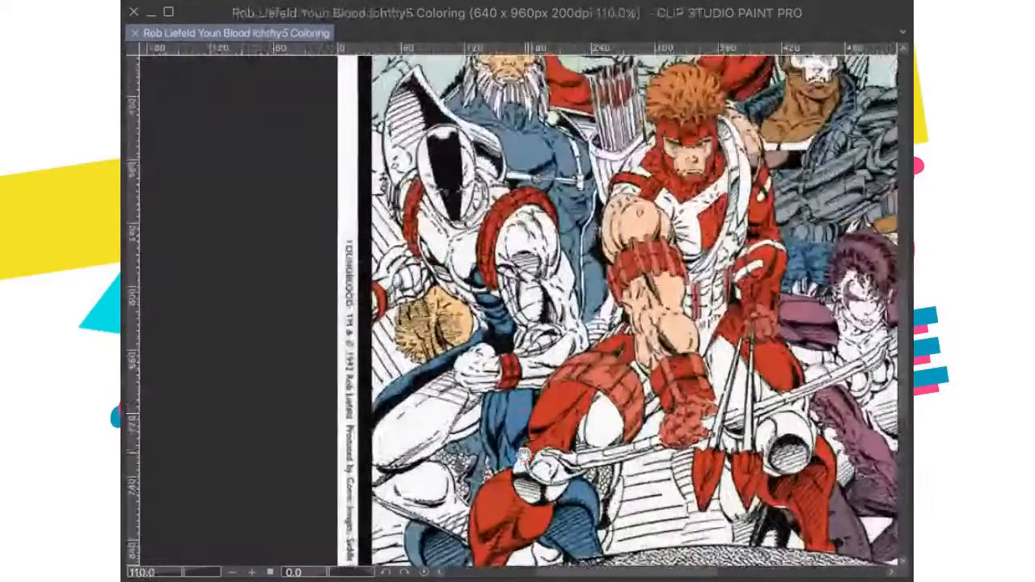
{"action": "scroll", "coordinate": [541, 400], "scroll_direction": "up", "scroll_amount": 6}
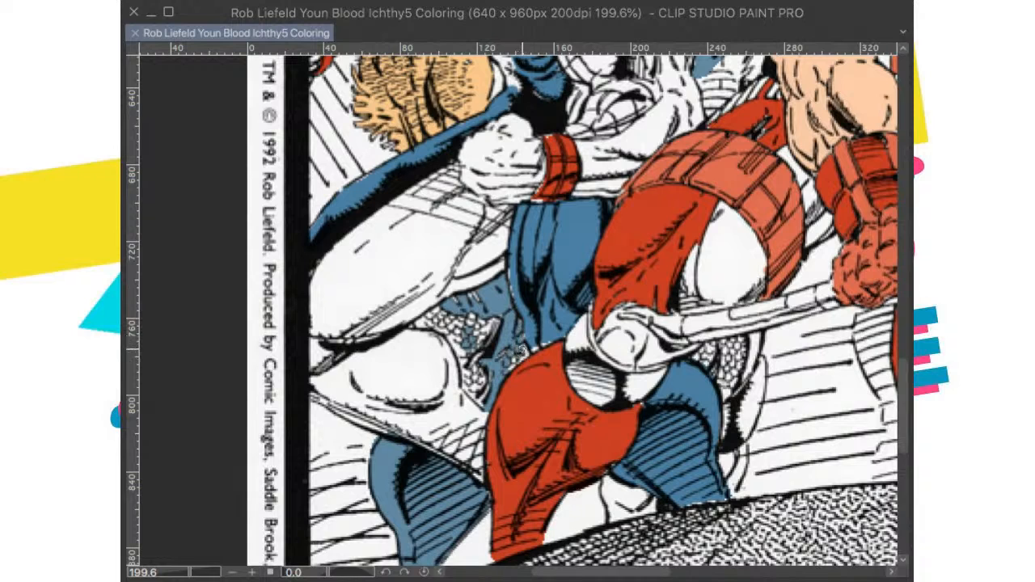
{"action": "left_click_drag", "start_coordinate": [501, 368], "coordinate": [526, 353]}
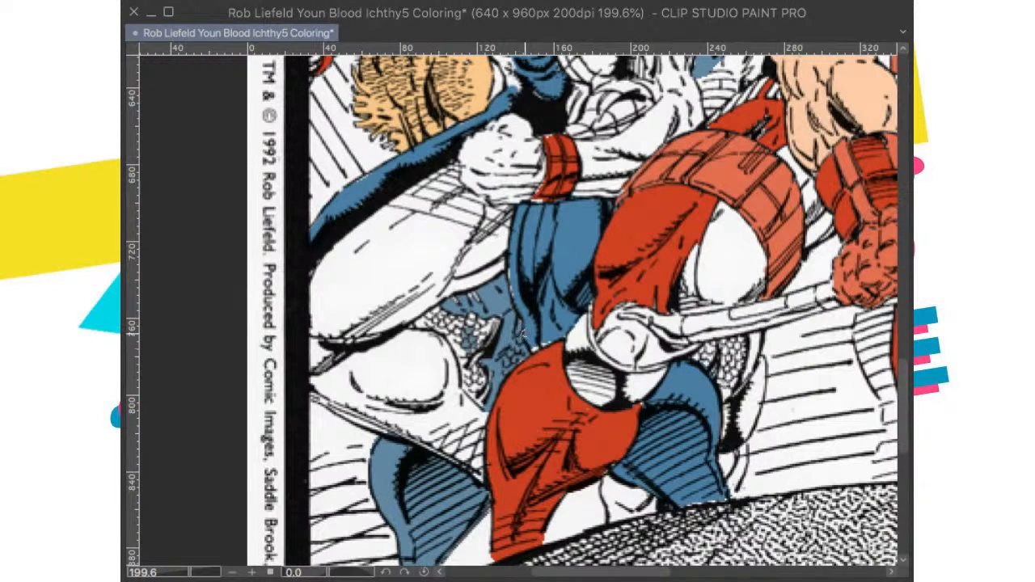
{"action": "mouse_move", "coordinate": [482, 348]}
{"action": "left_mouse_down"}
{"action": "mouse_move", "coordinate": [472, 369]}
{"action": "mouse_move", "coordinate": [480, 395]}
{"action": "mouse_move", "coordinate": [461, 333]}
{"action": "mouse_move", "coordinate": [485, 332]}
{"action": "mouse_move", "coordinate": [470, 305]}
{"action": "mouse_move", "coordinate": [461, 314]}
{"action": "left_mouse_up"}
{"action": "key", "text": "^"}
{"action": "left_click_drag", "start_coordinate": [331, 573], "coordinate": [310, 572]}
{"action": "mouse_move", "coordinate": [496, 353]}
{"action": "left_mouse_down"}
{"action": "mouse_move", "coordinate": [493, 379]}
{"action": "mouse_move", "coordinate": [496, 353]}
{"action": "mouse_move", "coordinate": [484, 372]}
{"action": "mouse_move", "coordinate": [486, 409]}
{"action": "mouse_move", "coordinate": [497, 388]}
{"action": "mouse_move", "coordinate": [531, 379]}
{"action": "mouse_move", "coordinate": [499, 385]}
{"action": "mouse_move", "coordinate": [492, 375]}
{"action": "mouse_move", "coordinate": [485, 362]}
{"action": "left_mouse_up"}
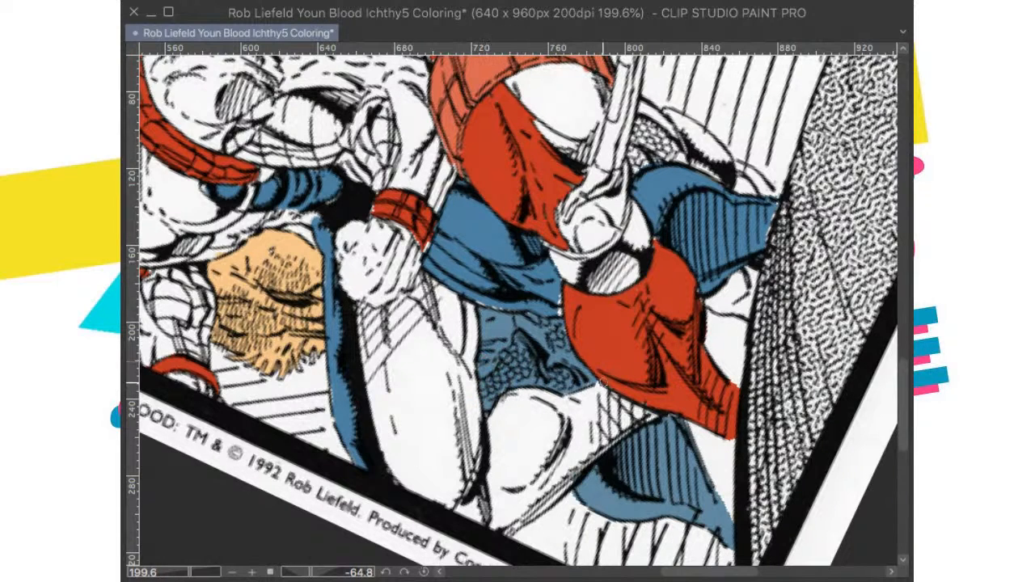
{"action": "left_click", "coordinate": [424, 572]}
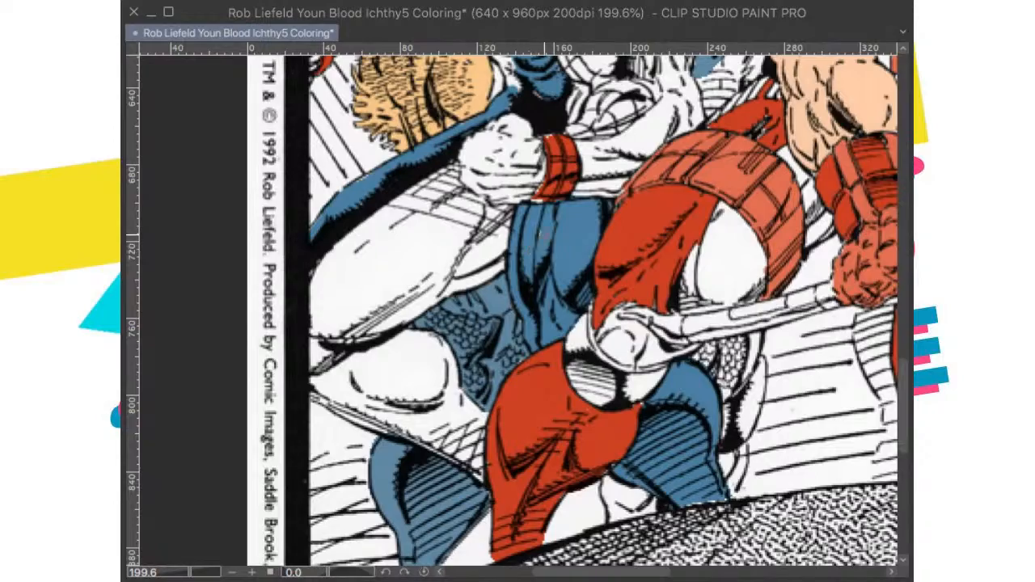
{"action": "scroll", "coordinate": [545, 235], "scroll_direction": "down", "scroll_amount": 10}
{"action": "key", "text": "super+0"}
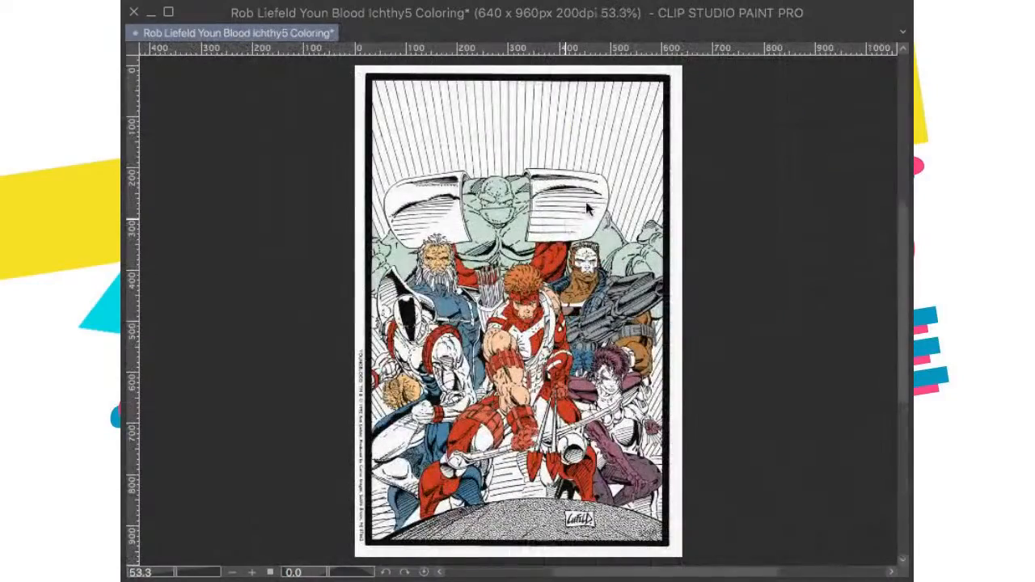
Step: Examine the coloring of the whole group up close and across the full page to find areas still left white
{"action": "scroll", "coordinate": [488, 331], "scroll_direction": "up", "scroll_amount": 4}
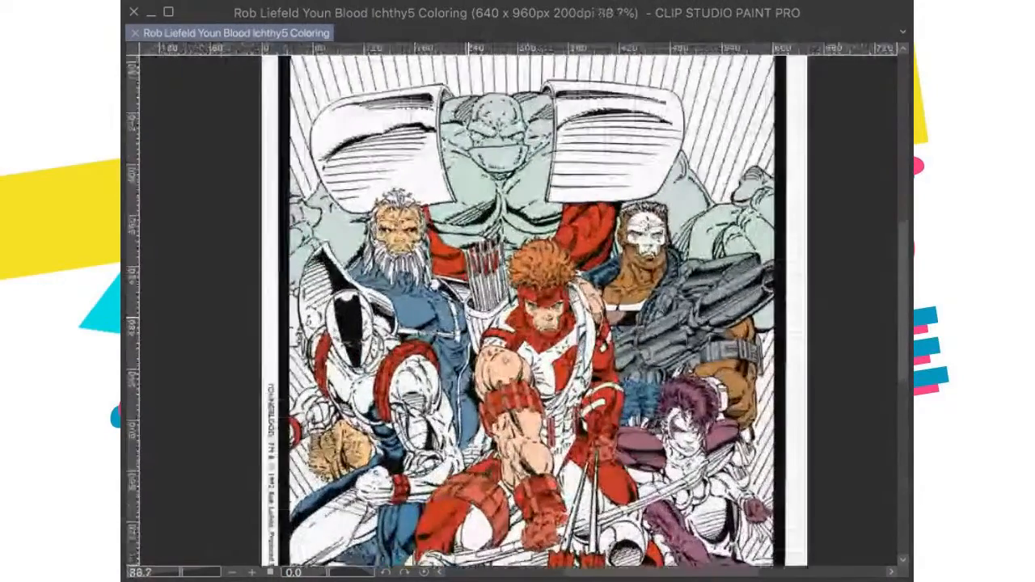
{"action": "scroll", "coordinate": [477, 324], "scroll_direction": "up", "scroll_amount": 4}
{"action": "scroll", "coordinate": [492, 356], "scroll_direction": "down", "scroll_amount": 3}
{"action": "scroll", "coordinate": [502, 453], "scroll_direction": "up", "scroll_amount": 3}
{"action": "scroll", "coordinate": [436, 295], "scroll_direction": "down", "scroll_amount": 1}
{"action": "key", "text": "super+0"}
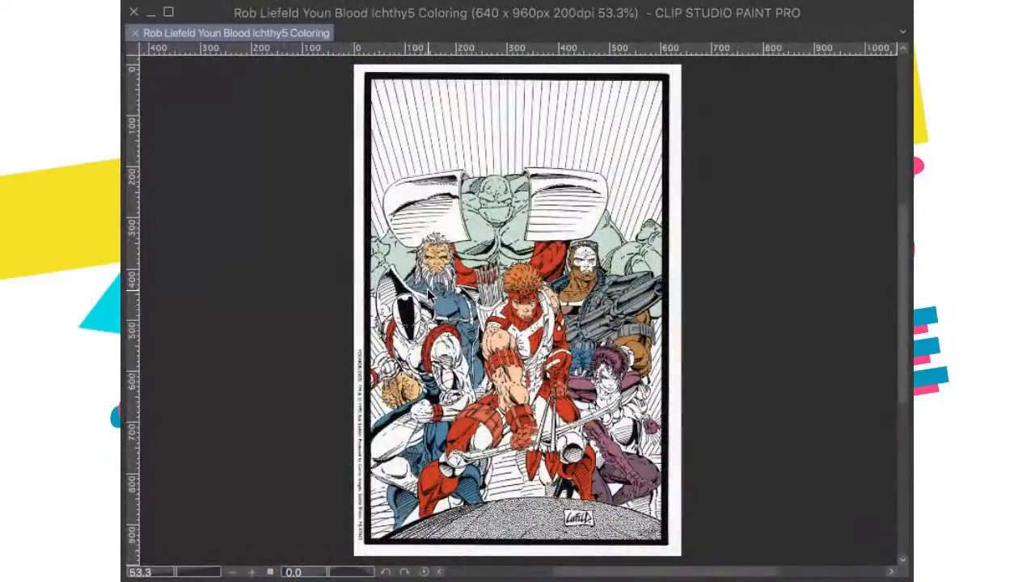
{"action": "scroll", "coordinate": [547, 322], "scroll_direction": "up", "scroll_amount": 3}
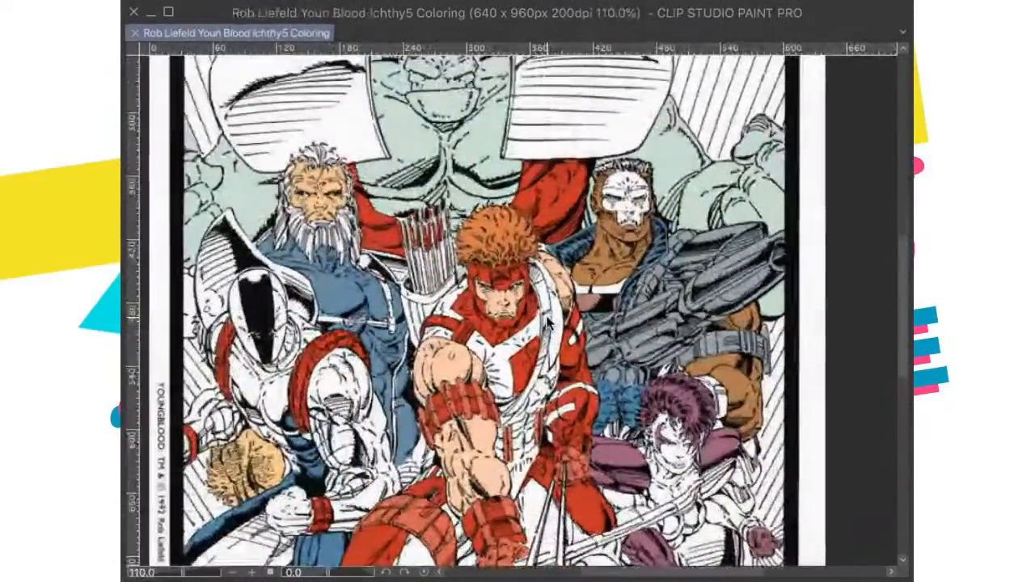
{"action": "scroll", "coordinate": [548, 322], "scroll_direction": "down", "scroll_amount": 2}
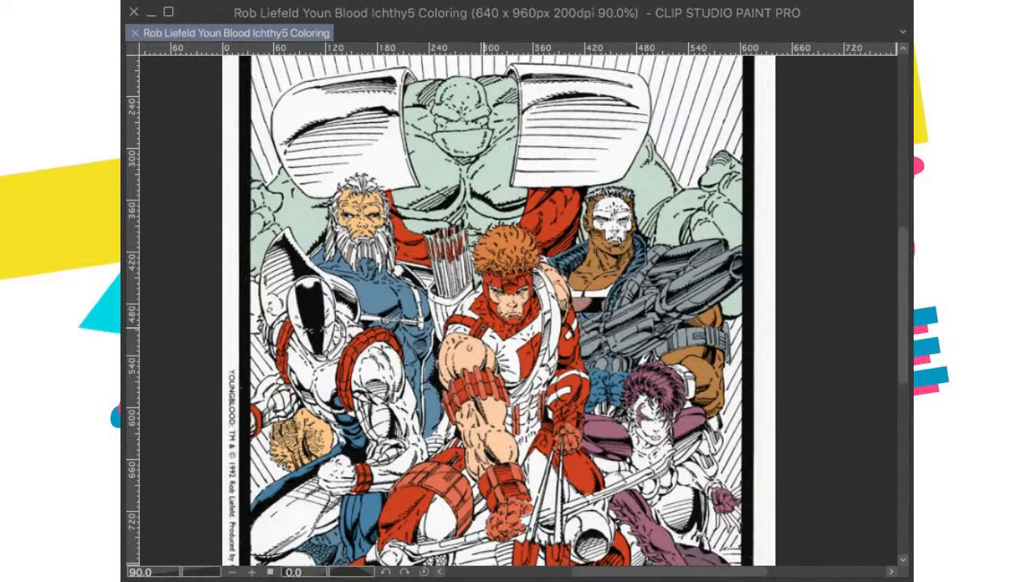
{"action": "scroll", "coordinate": [479, 328], "scroll_direction": "down", "scroll_amount": 3}
{"action": "scroll", "coordinate": [479, 332], "scroll_direction": "up", "scroll_amount": 1}
{"action": "scroll", "coordinate": [489, 340], "scroll_direction": "up", "scroll_amount": 3}
{"action": "scroll", "coordinate": [529, 332], "scroll_direction": "up", "scroll_amount": 4}
{"action": "scroll", "coordinate": [517, 348], "scroll_direction": "down", "scroll_amount": 3}
{"action": "scroll", "coordinate": [477, 324], "scroll_direction": "down", "scroll_amount": 3}
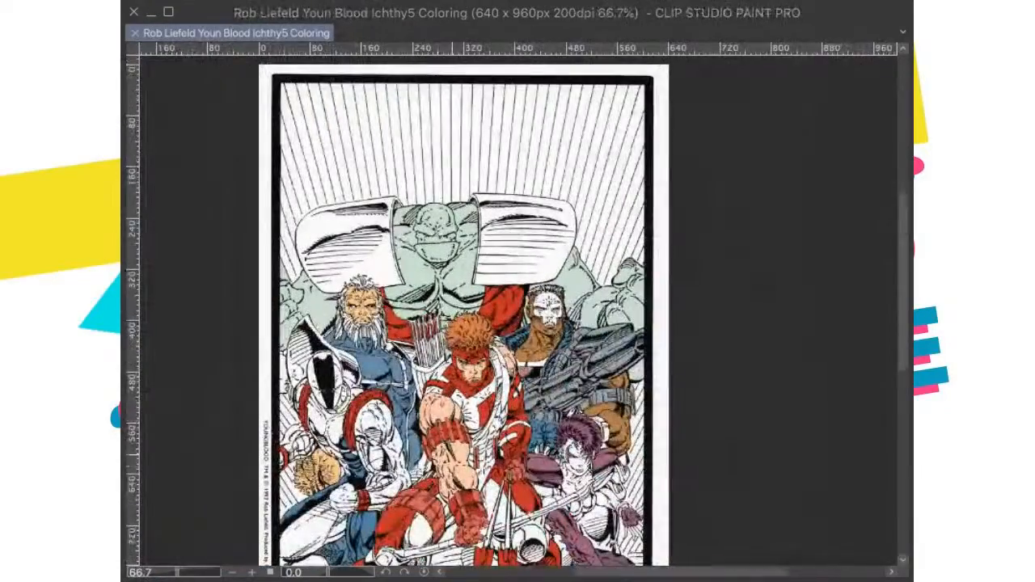
{"action": "scroll", "coordinate": [547, 399], "scroll_direction": "down", "scroll_amount": 1}
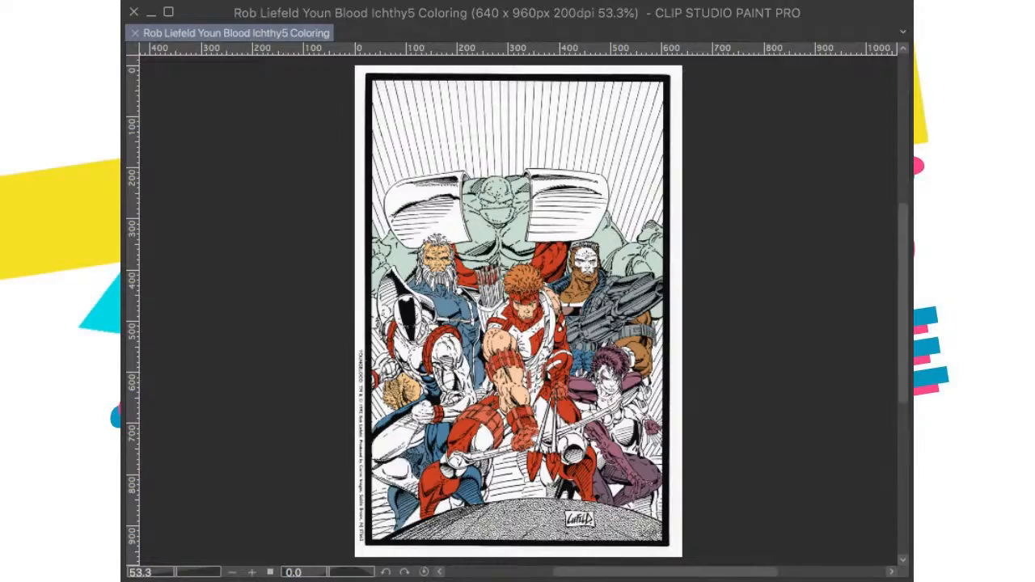
{"action": "scroll", "coordinate": [401, 324], "scroll_direction": "up", "scroll_amount": 4}
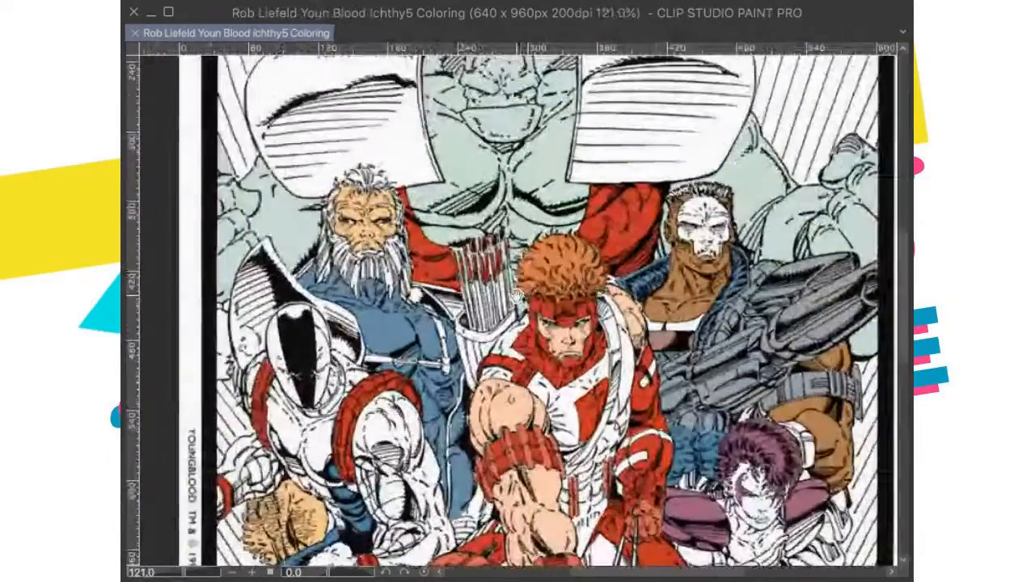
{"action": "left_click_drag", "start_coordinate": [430, 278], "coordinate": [502, 325]}
{"action": "scroll", "coordinate": [471, 341], "scroll_direction": "up", "scroll_amount": 2}
{"action": "scroll", "coordinate": [502, 316], "scroll_direction": "down", "scroll_amount": 3}
{"action": "scroll", "coordinate": [497, 325], "scroll_direction": "down", "scroll_amount": 1}
{"action": "scroll", "coordinate": [367, 296], "scroll_direction": "down", "scroll_amount": 1}
Step: Color the inside and folds of the black-visored figure's high collar with pale grey-blue
{"action": "scroll", "coordinate": [364, 296], "scroll_direction": "up", "scroll_amount": 2}
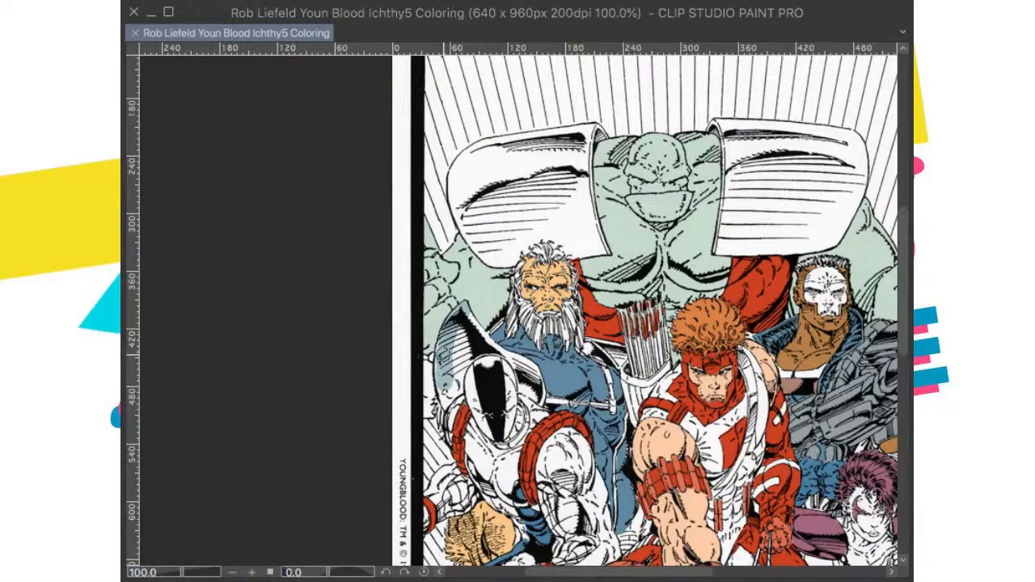
{"action": "left_click", "coordinate": [483, 319]}
{"action": "left_click_drag", "start_coordinate": [483, 318], "coordinate": [486, 272]}
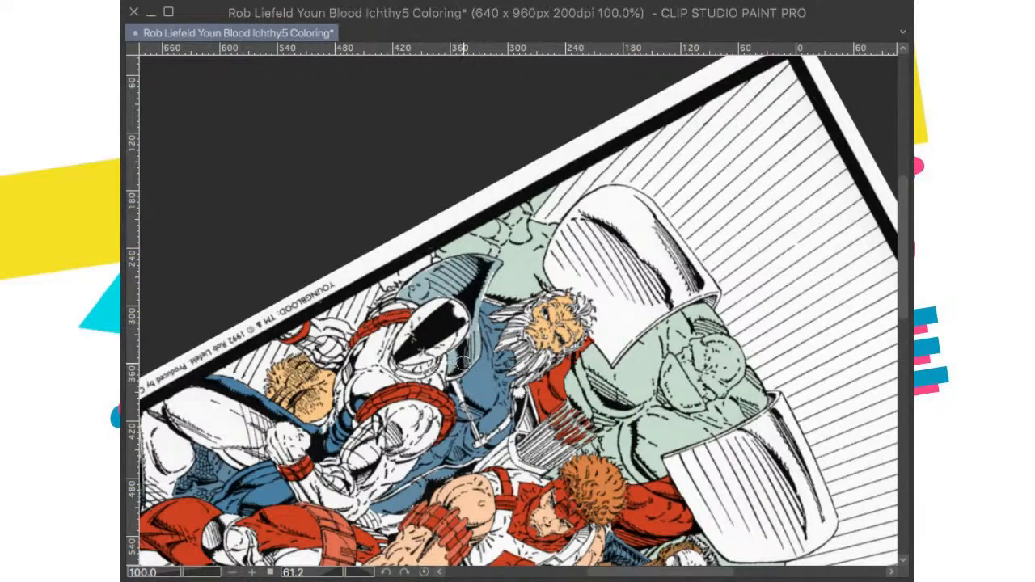
{"action": "left_click", "coordinate": [423, 571]}
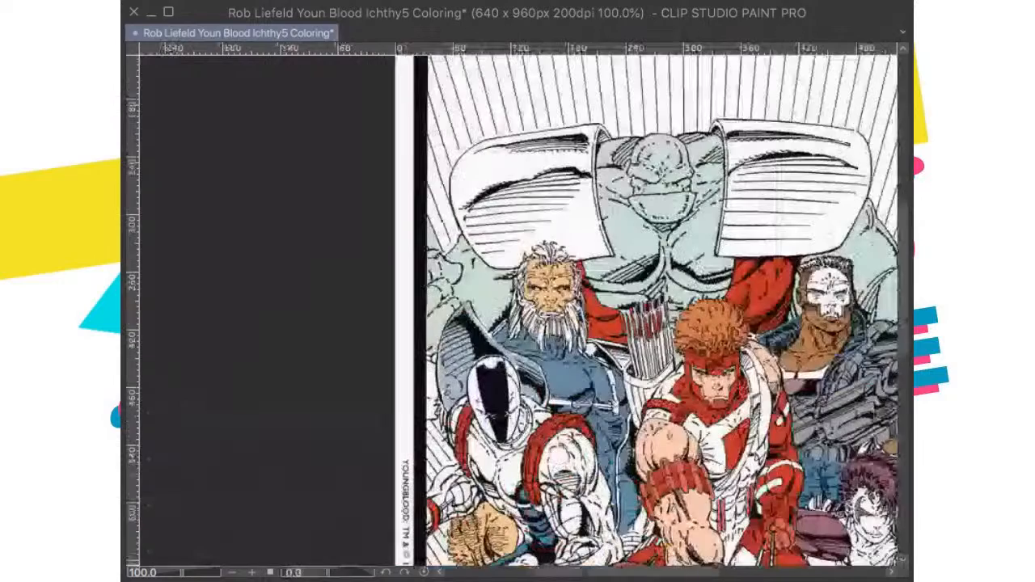
Step: Cover the remaining white along the edges of the black-visored figure's collar with the pale grey-blue
{"action": "scroll", "coordinate": [661, 288], "scroll_direction": "up", "scroll_amount": 8}
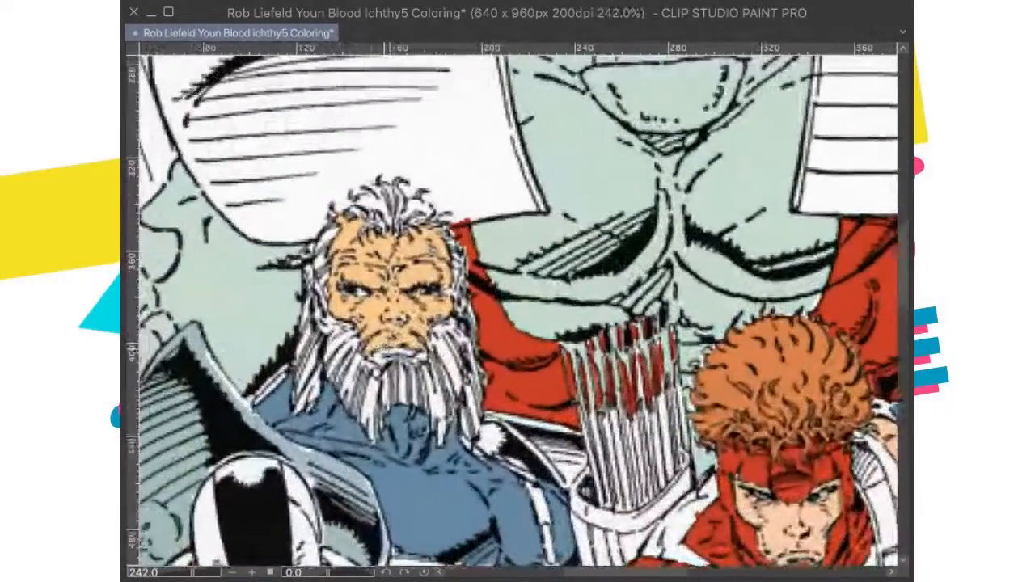
{"action": "left_click_drag", "start_coordinate": [384, 349], "coordinate": [552, 227]}
{"action": "scroll", "coordinate": [416, 392], "scroll_direction": "up", "scroll_amount": 5}
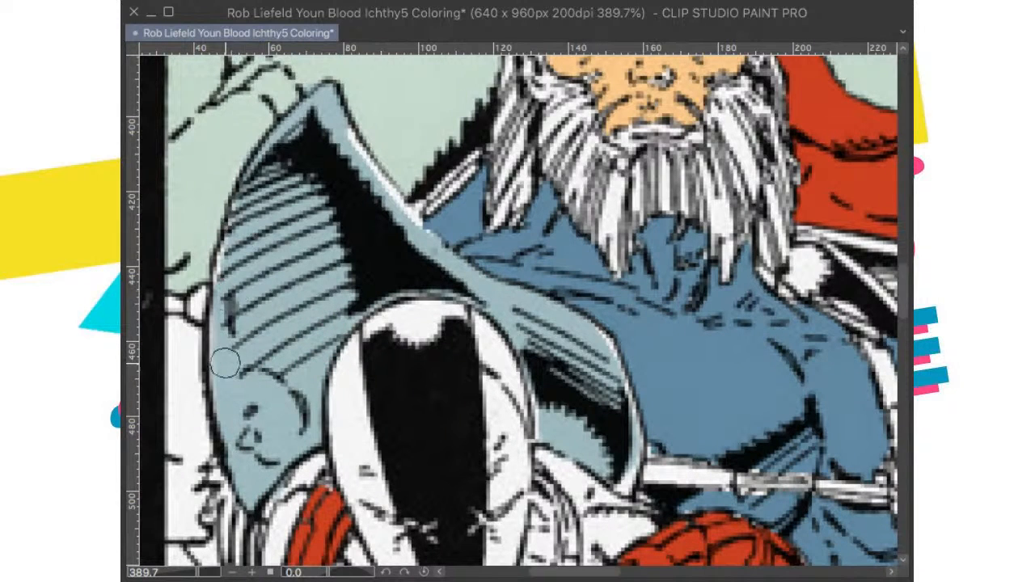
{"action": "scroll", "coordinate": [352, 222], "scroll_direction": "up", "scroll_amount": 1}
{"action": "mouse_move", "coordinate": [349, 182]}
{"action": "left_mouse_down"}
{"action": "mouse_move", "coordinate": [426, 289]}
{"action": "mouse_move", "coordinate": [398, 223]}
{"action": "left_mouse_up"}
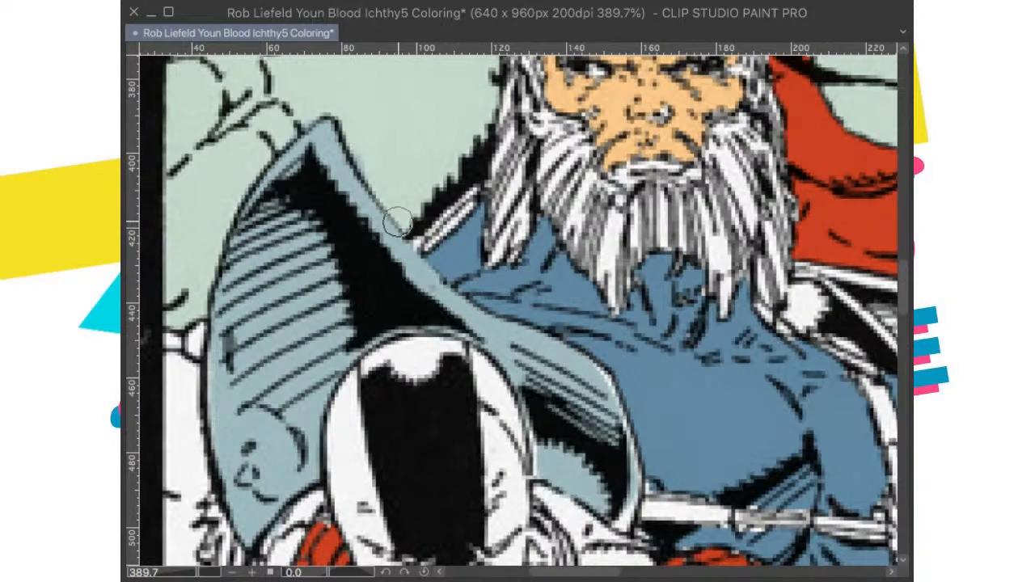
Step: Touch up the white spots on the bearded man's nose and lips with his skin tone and save the file
{"action": "scroll", "coordinate": [437, 187], "scroll_direction": "down", "scroll_amount": 2}
{"action": "left_click_drag", "start_coordinate": [530, 200], "coordinate": [427, 329]}
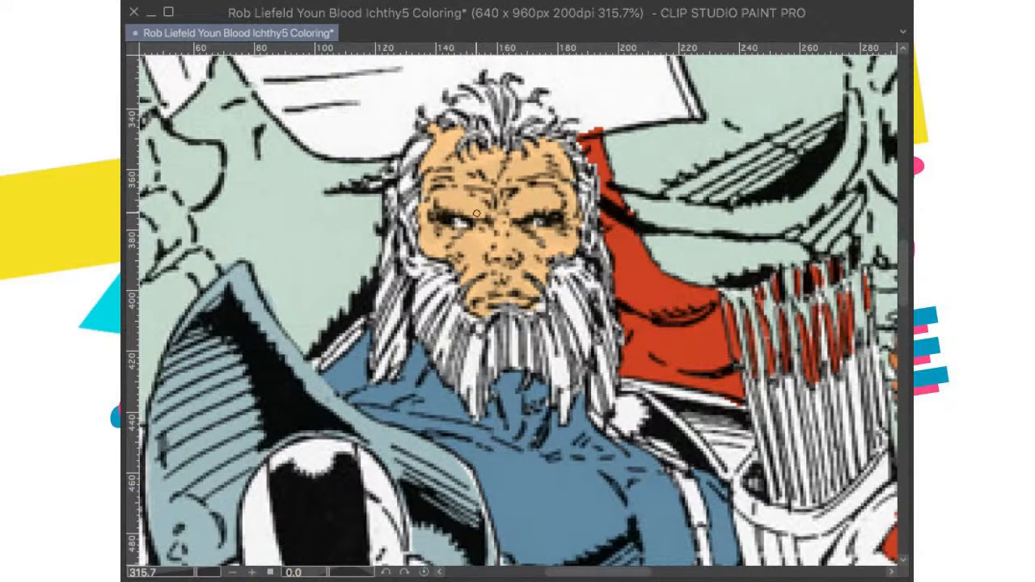
{"action": "key", "text": "ctrl+0"}
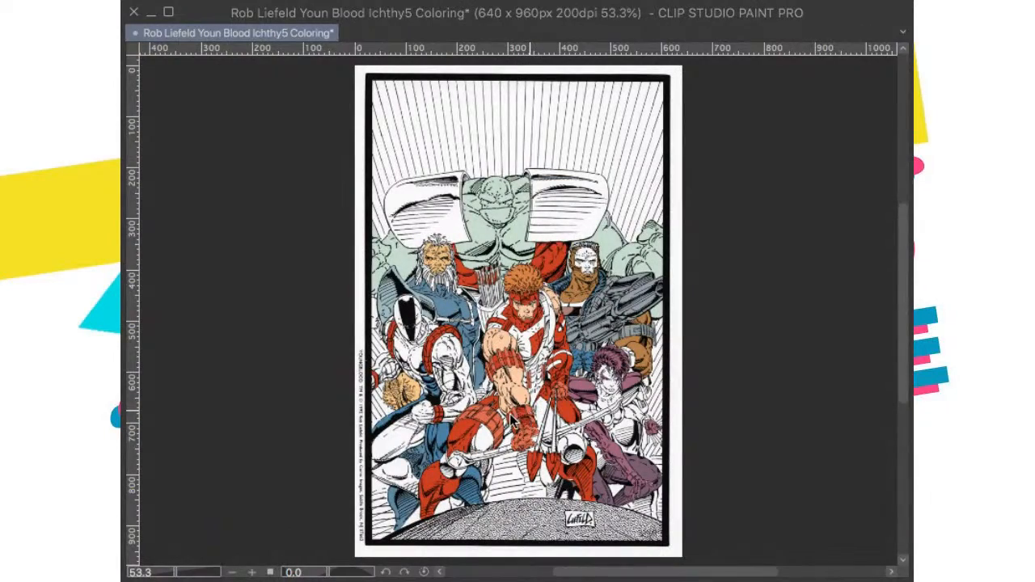
{"action": "key", "text": "super+s"}
Step: Paste the published cover as a color reference for the giant's shoulder plates and remove it after comparing
{"action": "scroll", "coordinate": [526, 430], "scroll_direction": "up", "scroll_amount": 5}
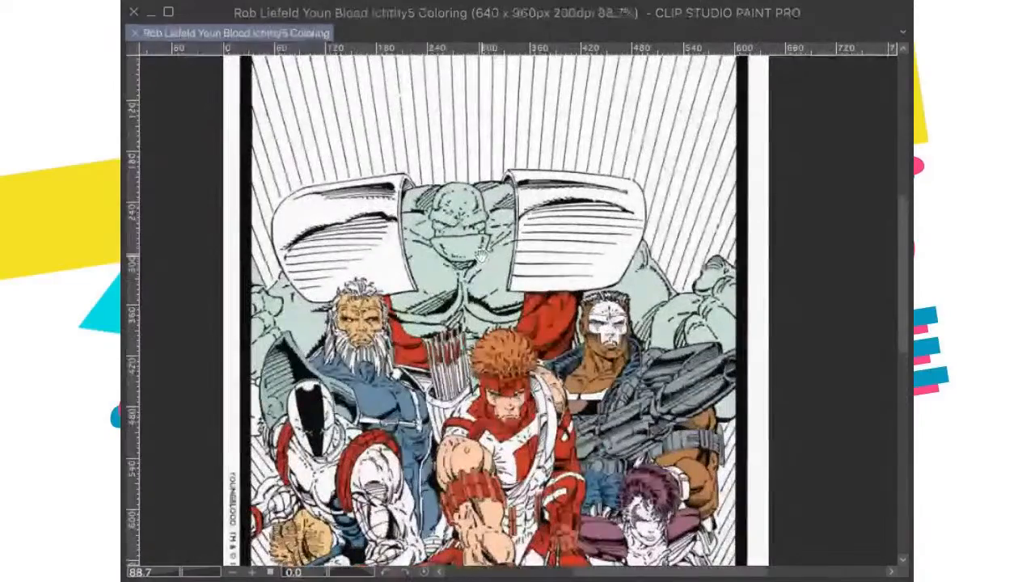
{"action": "left_click_drag", "start_coordinate": [482, 271], "coordinate": [461, 240]}
{"action": "key", "text": "super+minus"}
{"action": "key", "text": "super+minus"}
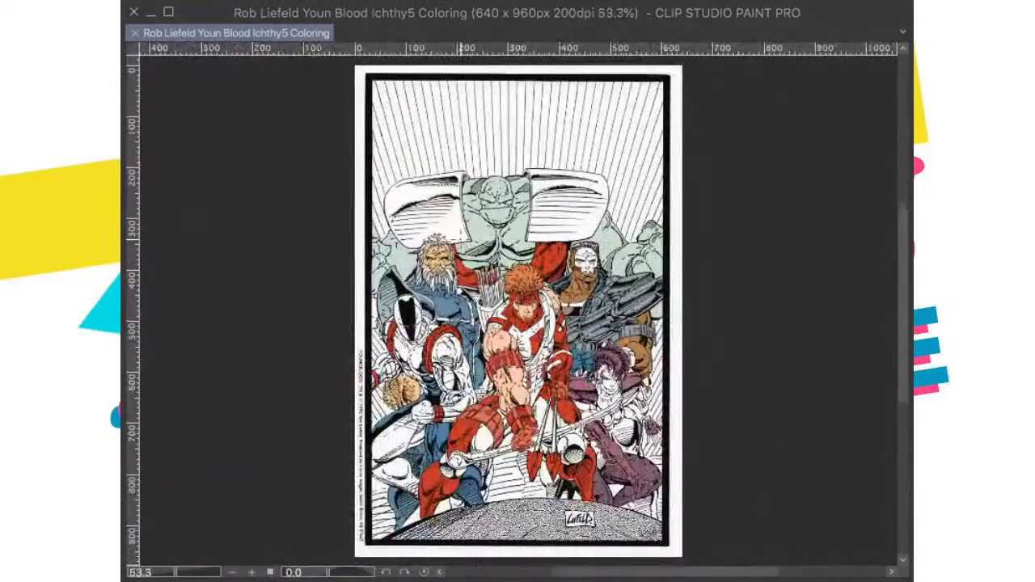
{"action": "key", "text": "super+v"}
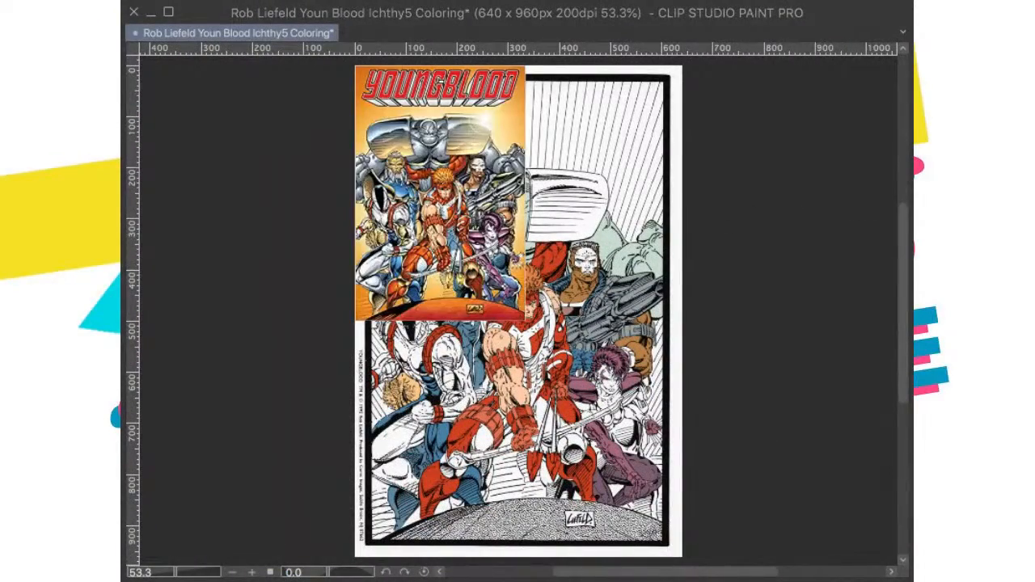
{"action": "key", "text": "super+z"}
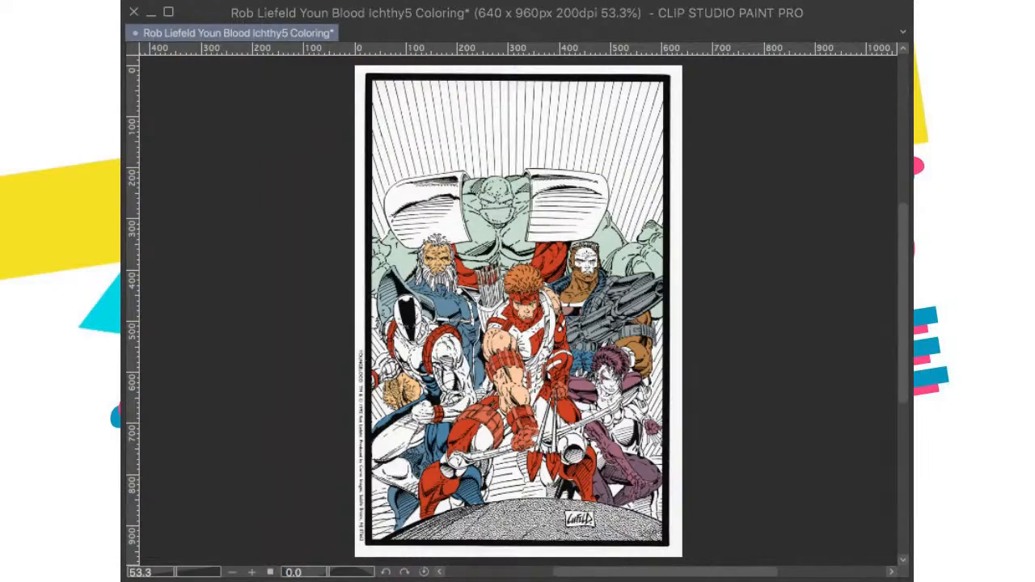
Step: Color both of the green giant's large shoulder plates with flat grey
{"action": "scroll", "coordinate": [517, 311], "scroll_direction": "up", "scroll_amount": 5}
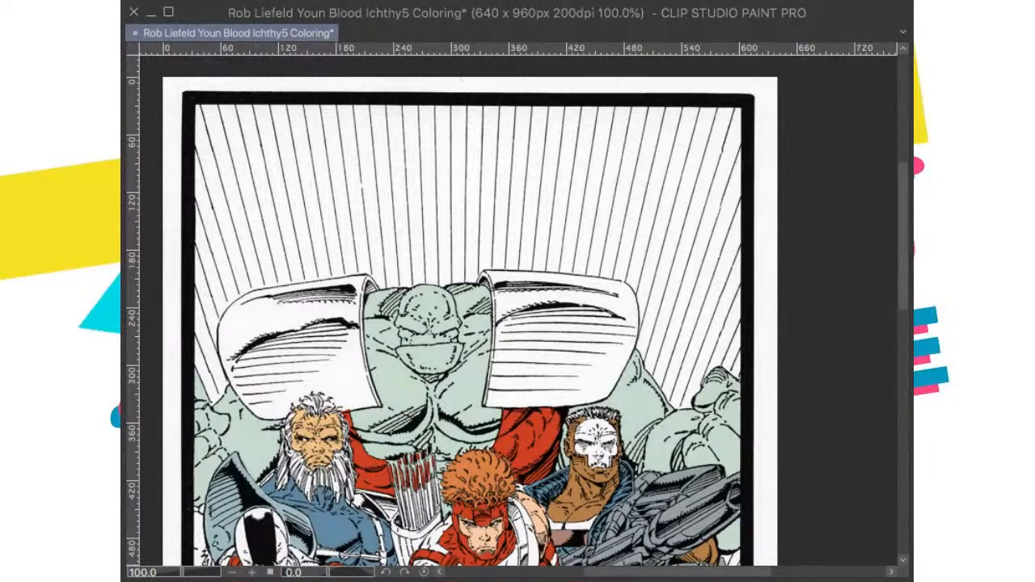
{"action": "mouse_move", "coordinate": [521, 399]}
{"action": "left_mouse_down"}
{"action": "mouse_move", "coordinate": [566, 332]}
{"action": "mouse_move", "coordinate": [601, 370]}
{"action": "mouse_move", "coordinate": [624, 307]}
{"action": "mouse_move", "coordinate": [499, 326]}
{"action": "left_mouse_up"}
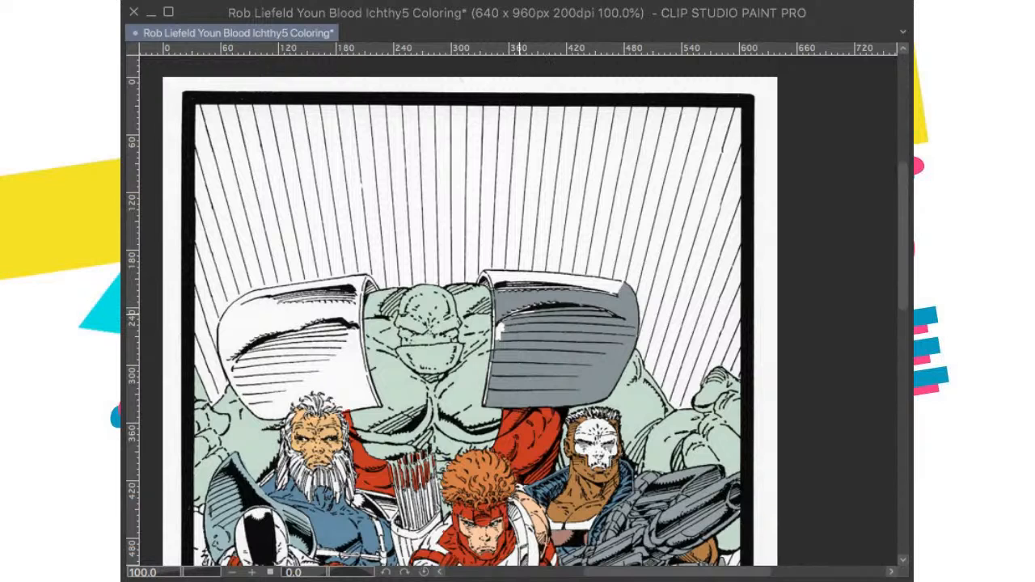
{"action": "left_click_drag", "start_coordinate": [499, 281], "coordinate": [613, 287]}
{"action": "mouse_move", "coordinate": [272, 296]}
{"action": "left_mouse_down"}
{"action": "mouse_move", "coordinate": [307, 340]}
{"action": "mouse_move", "coordinate": [289, 395]}
{"action": "mouse_move", "coordinate": [230, 374]}
{"action": "mouse_move", "coordinate": [259, 405]}
{"action": "mouse_move", "coordinate": [288, 398]}
{"action": "left_mouse_up"}
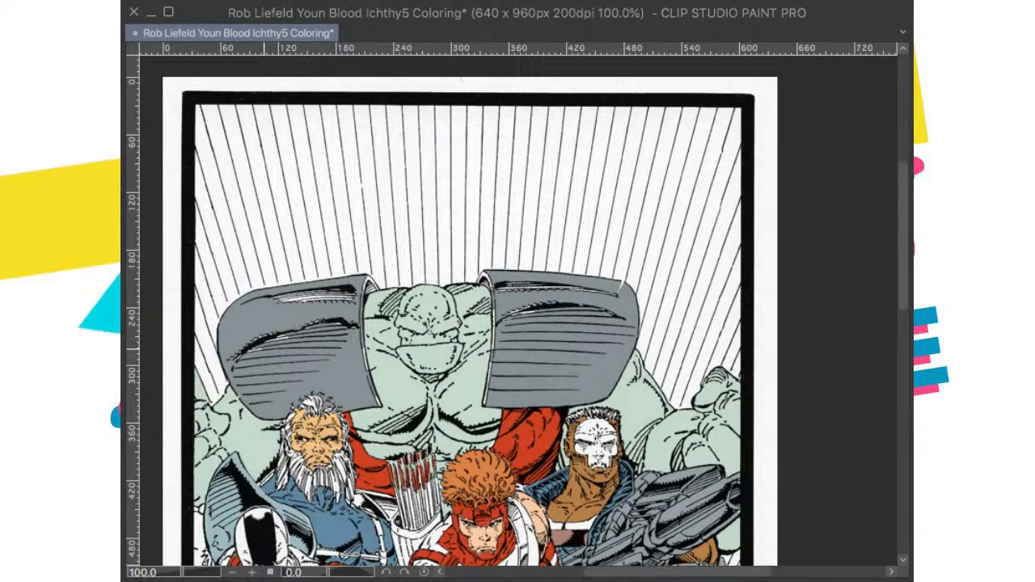
Step: Brush grey over the white slivers along the fold lines of the shoulder plate above the bearded man
{"action": "scroll", "coordinate": [297, 328], "scroll_direction": "down", "scroll_amount": 1}
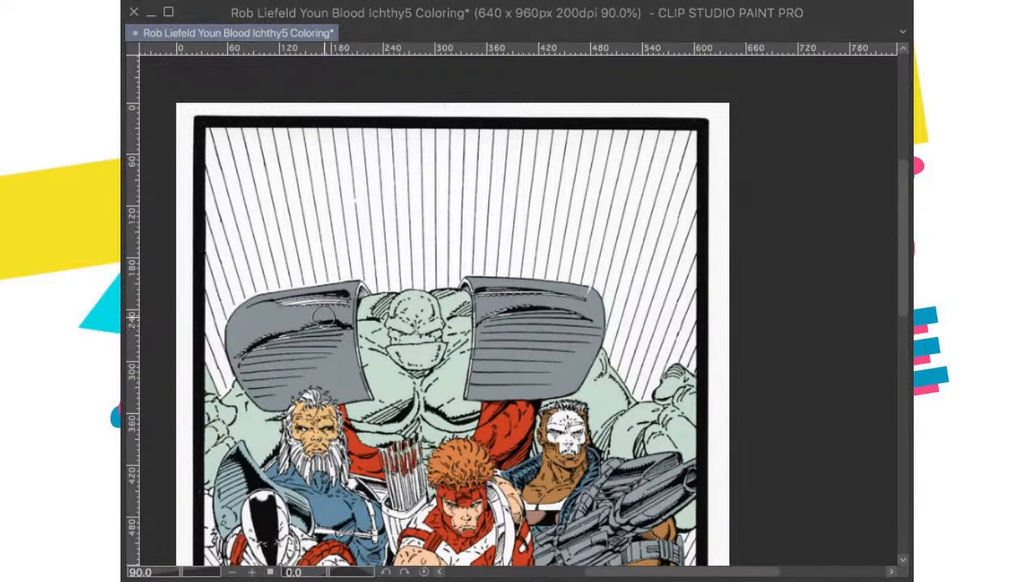
{"action": "left_click_drag", "start_coordinate": [262, 341], "coordinate": [246, 363]}
{"action": "mouse_move", "coordinate": [271, 316]}
{"action": "left_mouse_down"}
{"action": "mouse_move", "coordinate": [310, 296]}
{"action": "mouse_move", "coordinate": [340, 297]}
{"action": "left_mouse_up"}
{"action": "key", "text": "bracketleft"}
{"action": "key", "text": "bracketleft"}
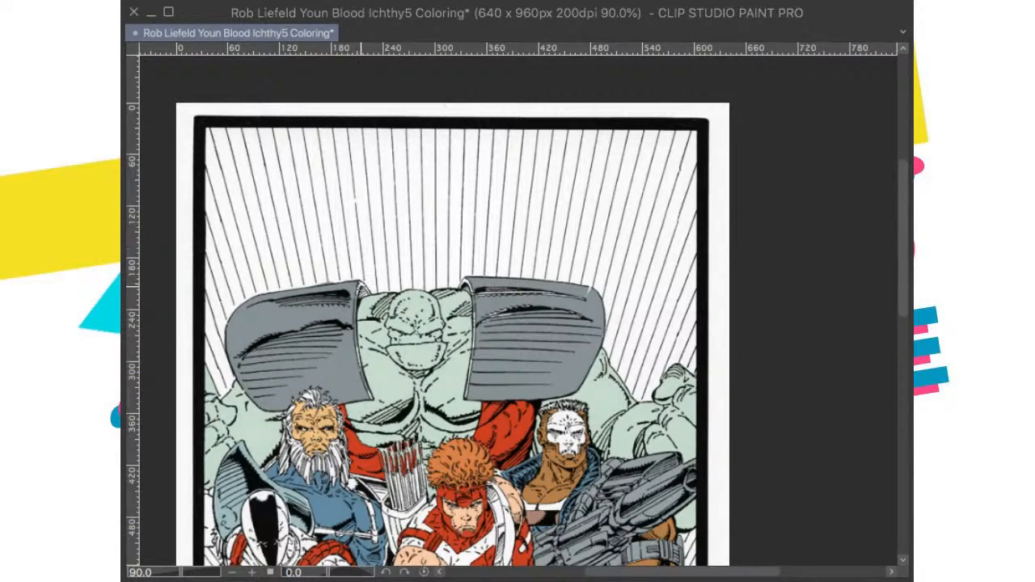
Step: Extend the grey over the curled top and inner rim of the shoulder plate above the bearded man
{"action": "scroll", "coordinate": [386, 306], "scroll_direction": "up", "scroll_amount": 5}
{"action": "mouse_move", "coordinate": [297, 274]}
{"action": "left_mouse_down"}
{"action": "mouse_move", "coordinate": [319, 287]}
{"action": "mouse_move", "coordinate": [323, 273]}
{"action": "mouse_move", "coordinate": [293, 273]}
{"action": "left_mouse_up"}
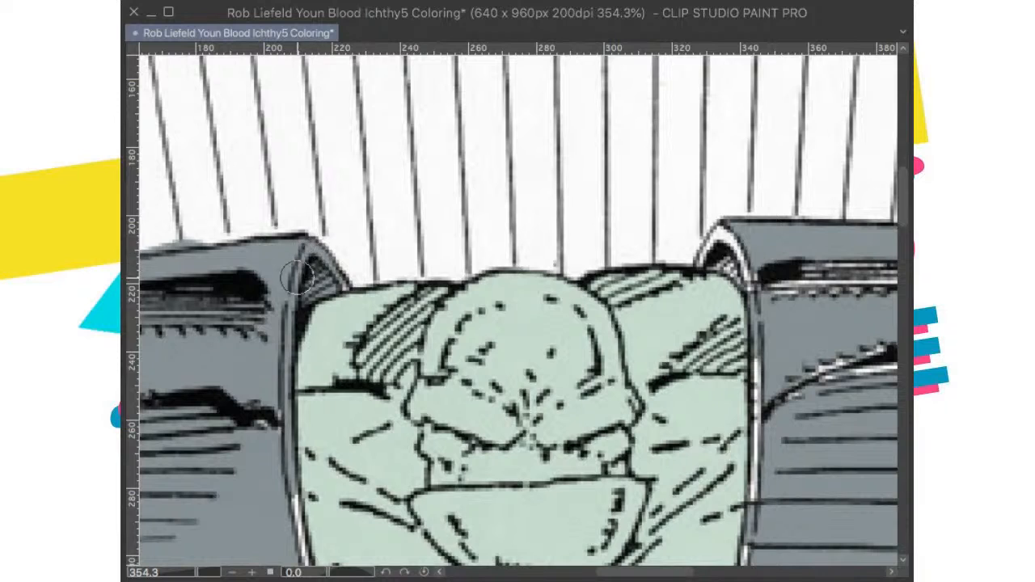
{"action": "scroll", "coordinate": [291, 299], "scroll_direction": "down", "scroll_amount": 4}
{"action": "left_click_drag", "start_coordinate": [272, 266], "coordinate": [354, 547]}
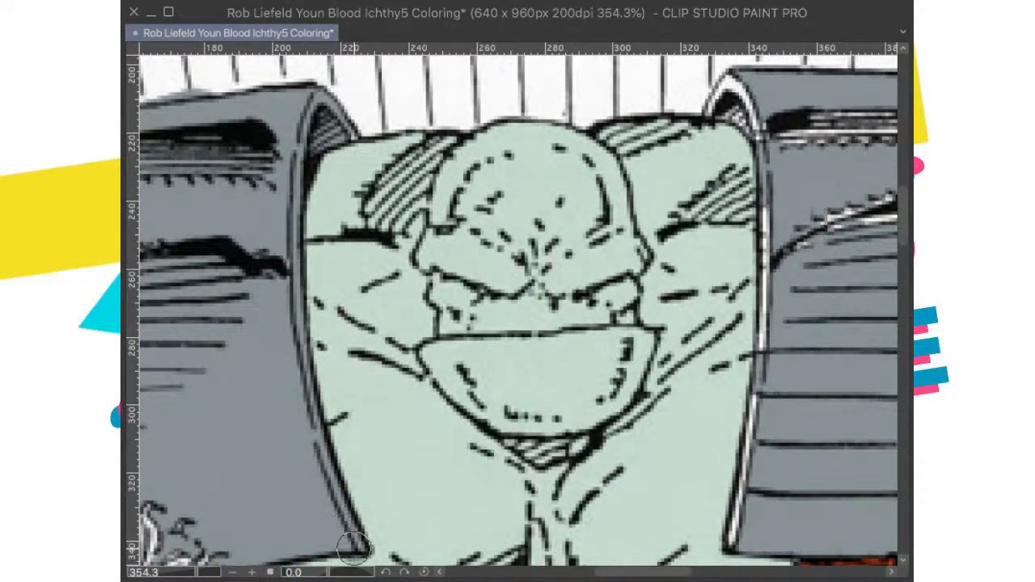
{"action": "left_click_drag", "start_coordinate": [243, 453], "coordinate": [451, 240]}
Step: Brush grey over the white slivers along the folds and inner rim of the shoulder plate above the skull-faced man, and save the drawing
{"action": "scroll", "coordinate": [482, 269], "scroll_direction": "down", "scroll_amount": 3}
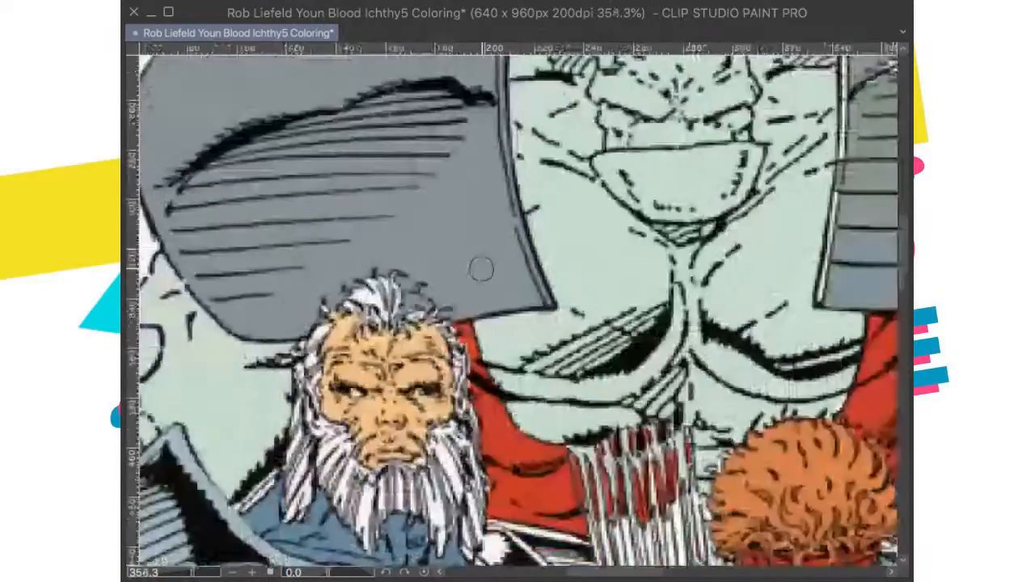
{"action": "scroll", "coordinate": [481, 269], "scroll_direction": "down", "scroll_amount": 5}
{"action": "scroll", "coordinate": [705, 173], "scroll_direction": "up", "scroll_amount": 3}
{"action": "left_click_drag", "start_coordinate": [702, 171], "coordinate": [672, 249]}
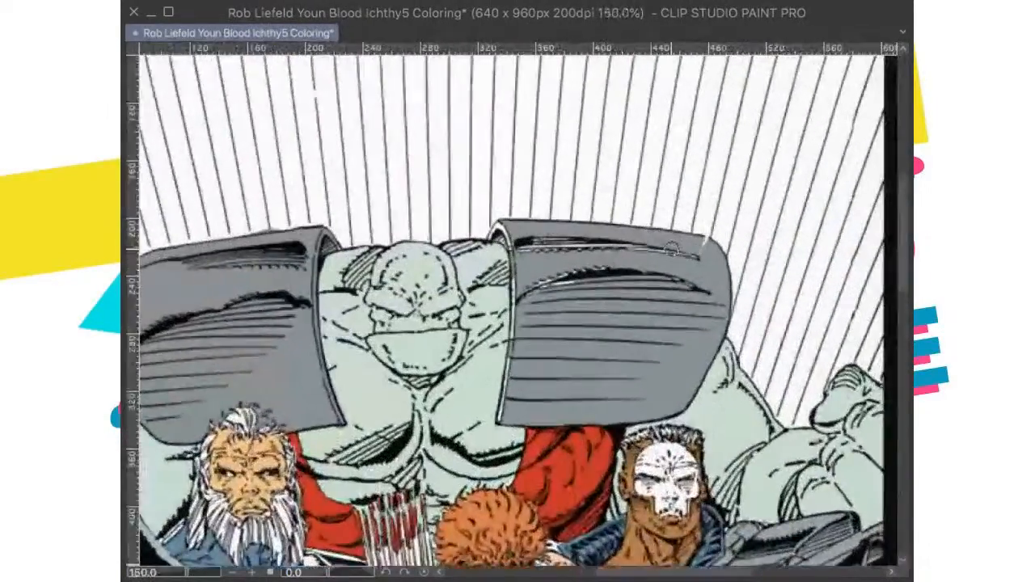
{"action": "scroll", "coordinate": [672, 249], "scroll_direction": "up", "scroll_amount": 2}
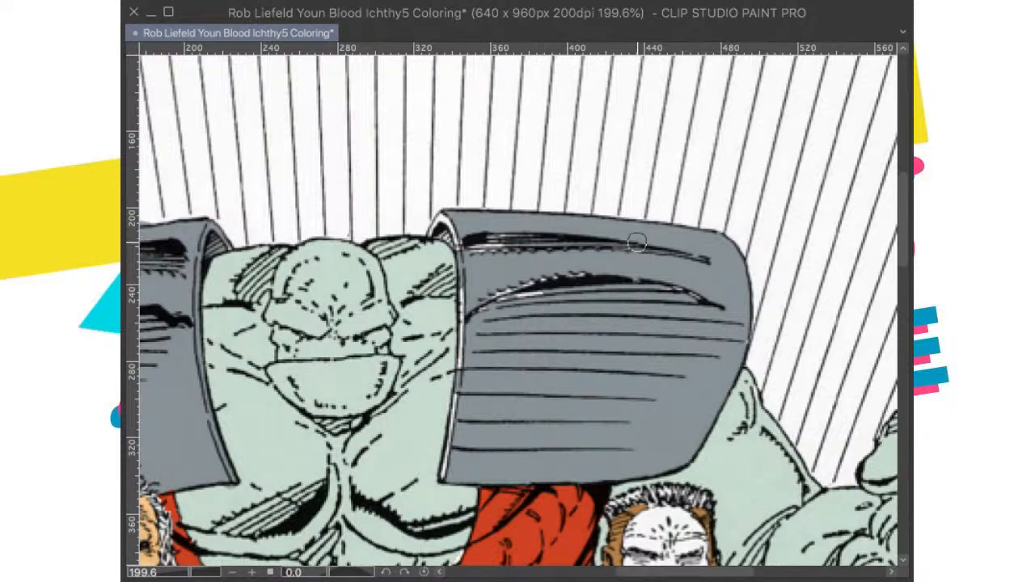
{"action": "mouse_move", "coordinate": [456, 238]}
{"action": "left_mouse_down"}
{"action": "mouse_move", "coordinate": [470, 261]}
{"action": "mouse_move", "coordinate": [469, 350]}
{"action": "mouse_move", "coordinate": [446, 469]}
{"action": "left_mouse_up"}
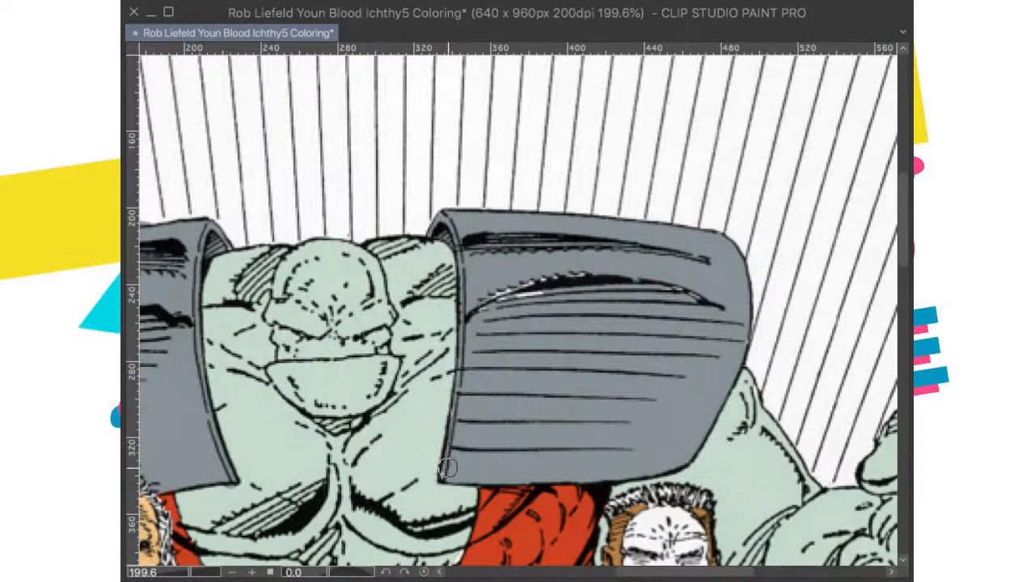
{"action": "mouse_move", "coordinate": [535, 290]}
{"action": "left_mouse_down"}
{"action": "mouse_move", "coordinate": [484, 305]}
{"action": "mouse_move", "coordinate": [580, 272]}
{"action": "mouse_move", "coordinate": [642, 276]}
{"action": "mouse_move", "coordinate": [707, 311]}
{"action": "mouse_move", "coordinate": [667, 280]}
{"action": "mouse_move", "coordinate": [682, 234]}
{"action": "left_mouse_up"}
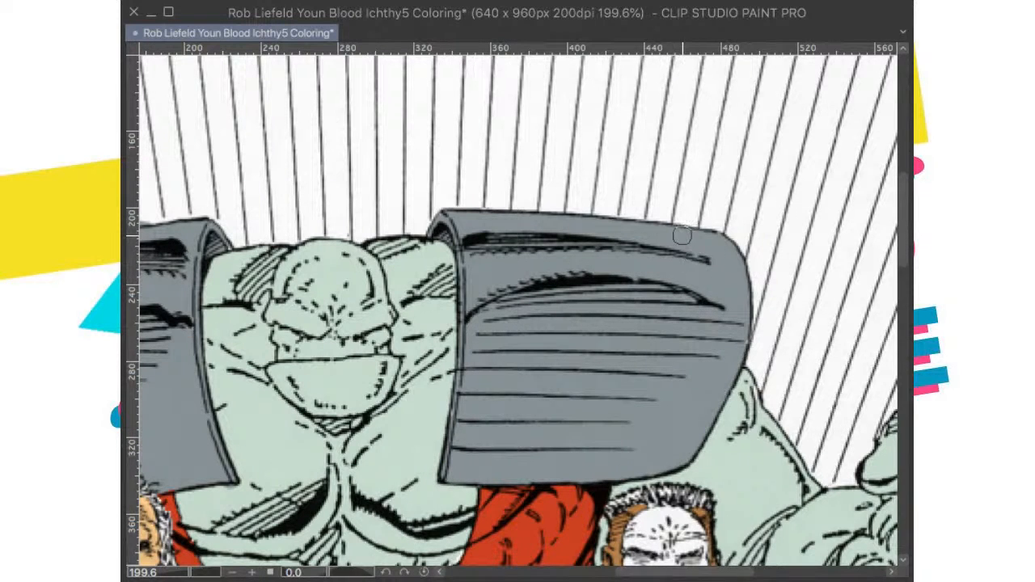
{"action": "key", "text": "ctrl+0"}
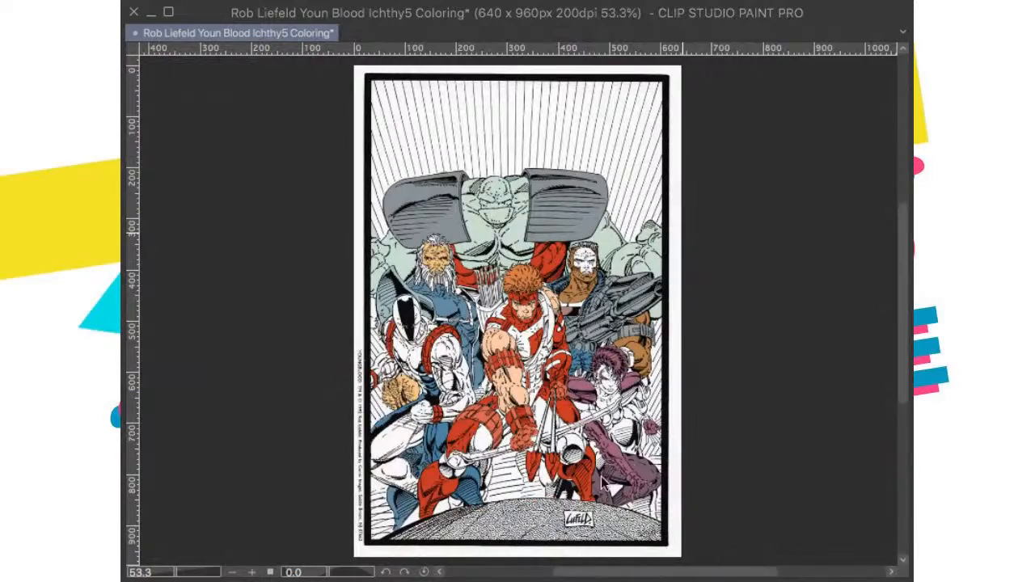
{"action": "key", "text": "ctrl+s"}
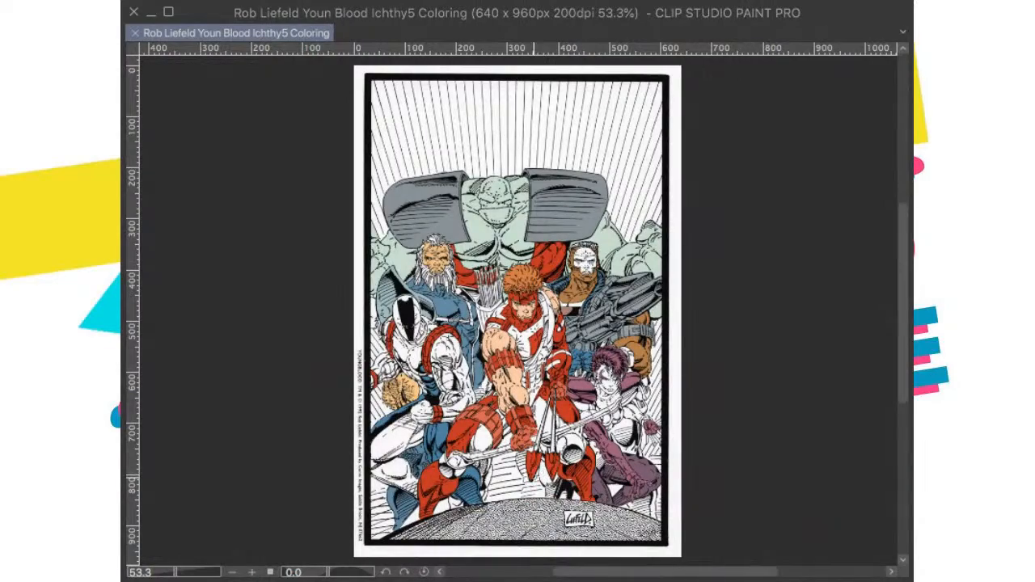
Step: Paste the published cover as a color reference for the crouching figures in the foreground and remove it after comparing
{"action": "scroll", "coordinate": [678, 394], "scroll_direction": "up", "scroll_amount": 1}
{"action": "key", "text": "ctrl+v"}
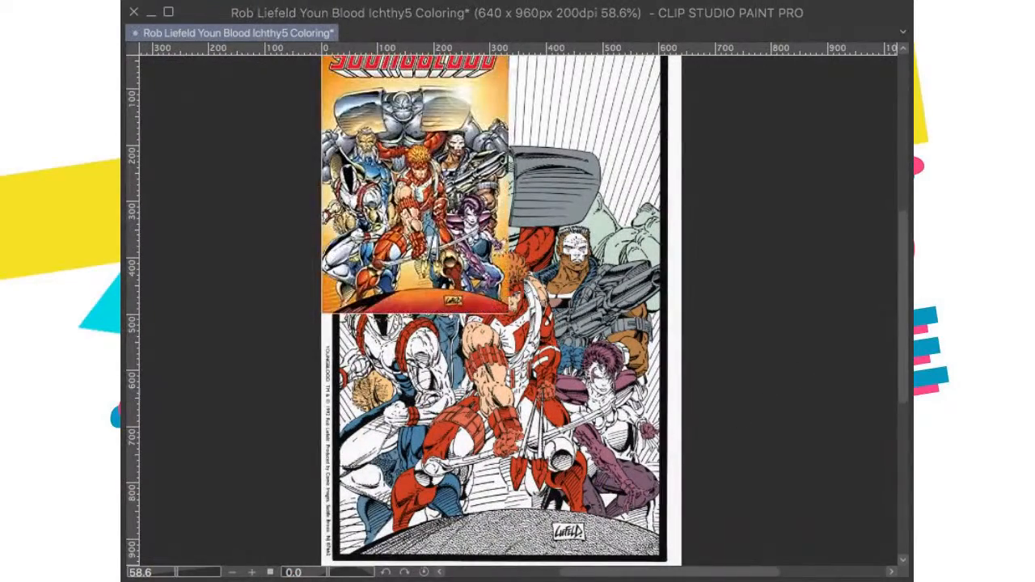
{"action": "scroll", "coordinate": [441, 302], "scroll_direction": "up", "scroll_amount": 10}
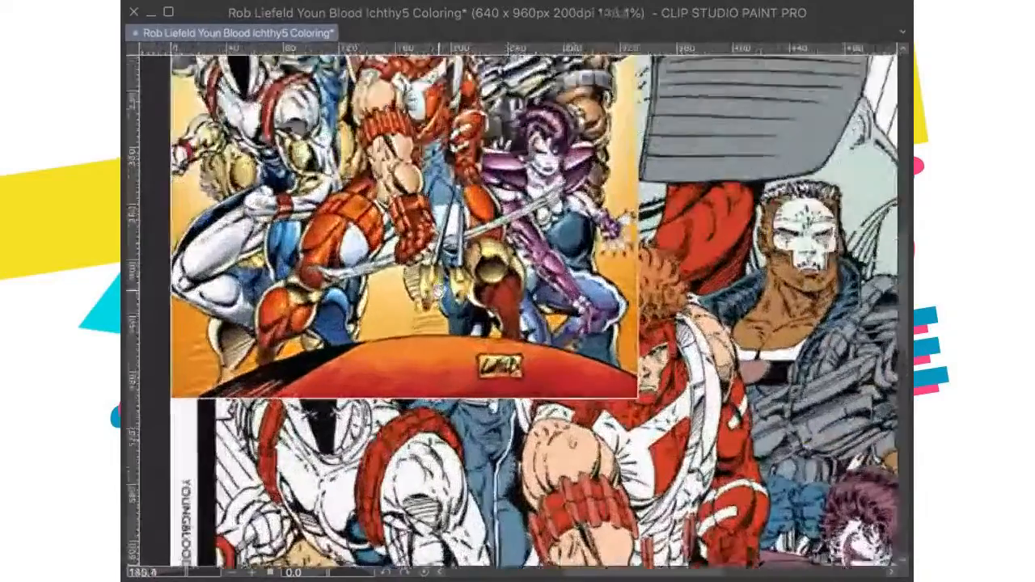
{"action": "scroll", "coordinate": [428, 196], "scroll_direction": "down", "scroll_amount": 3}
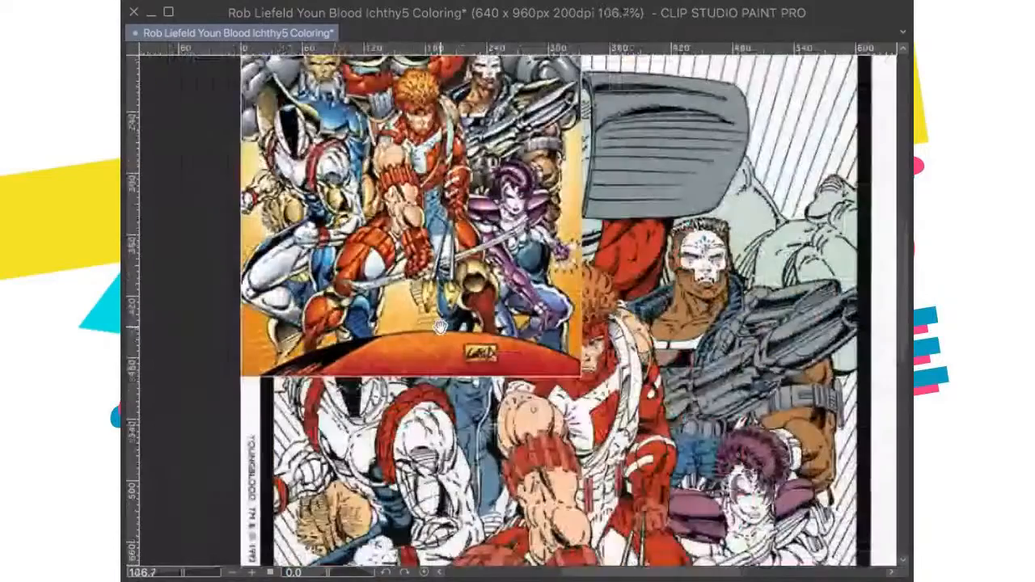
{"action": "left_click_drag", "start_coordinate": [470, 301], "coordinate": [457, 370]}
{"action": "left_click_drag", "start_coordinate": [372, 366], "coordinate": [461, 374]}
{"action": "scroll", "coordinate": [461, 356], "scroll_direction": "up", "scroll_amount": 5}
{"action": "left_click_drag", "start_coordinate": [448, 339], "coordinate": [666, 332]}
{"action": "scroll", "coordinate": [685, 339], "scroll_direction": "down", "scroll_amount": 2}
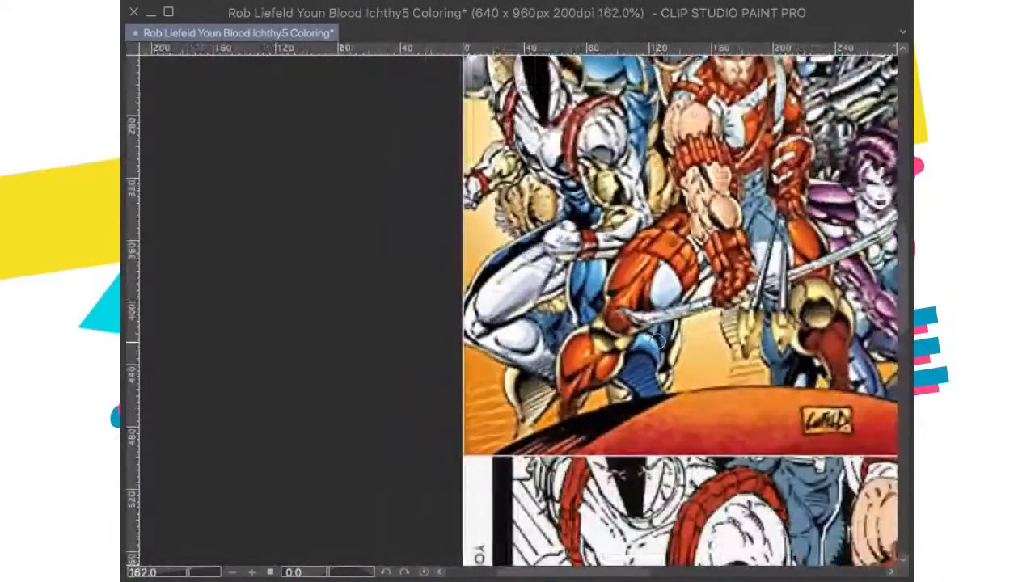
{"action": "scroll", "coordinate": [752, 368], "scroll_direction": "down", "scroll_amount": 2}
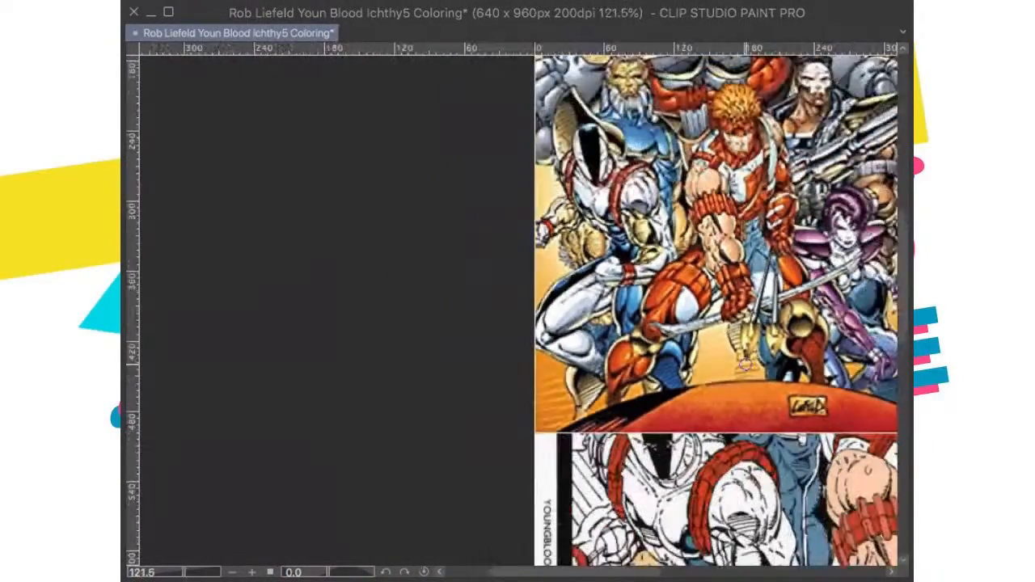
{"action": "scroll", "coordinate": [740, 354], "scroll_direction": "down", "scroll_amount": 1}
{"action": "left_click_drag", "start_coordinate": [740, 356], "coordinate": [678, 363]}
{"action": "scroll", "coordinate": [694, 372], "scroll_direction": "up", "scroll_amount": 1}
{"action": "left_click_drag", "start_coordinate": [693, 432], "coordinate": [550, 302]}
{"action": "scroll", "coordinate": [589, 368], "scroll_direction": "down", "scroll_amount": 4}
{"action": "scroll", "coordinate": [672, 461], "scroll_direction": "up", "scroll_amount": 3}
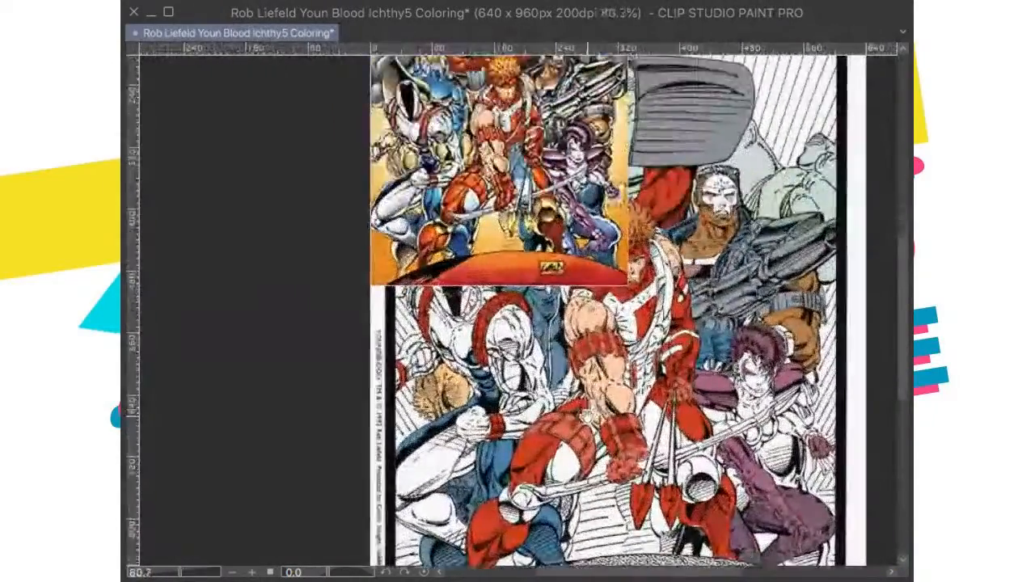
{"action": "left_click_drag", "start_coordinate": [663, 459], "coordinate": [651, 422]}
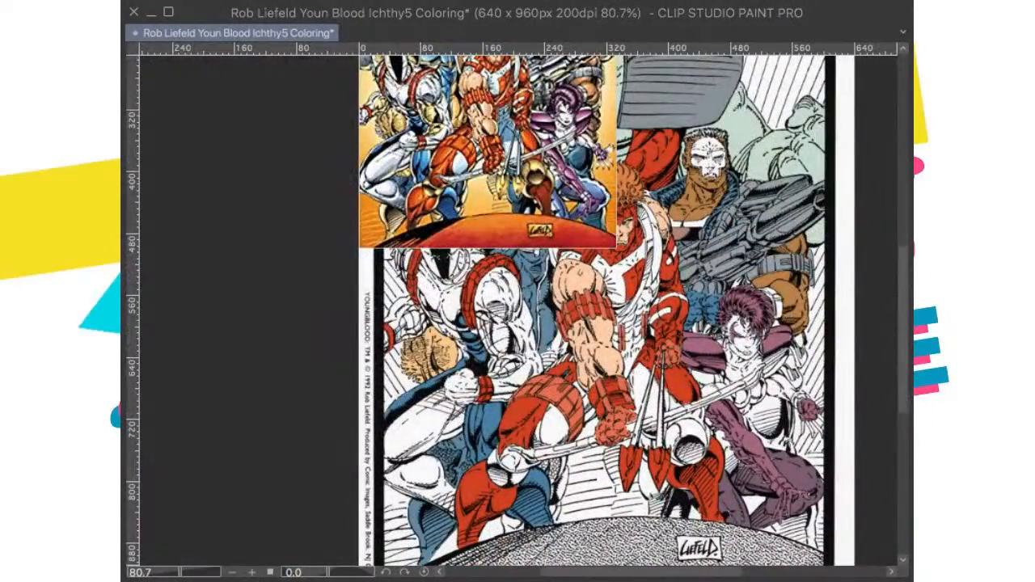
{"action": "scroll", "coordinate": [567, 412], "scroll_direction": "up", "scroll_amount": 3}
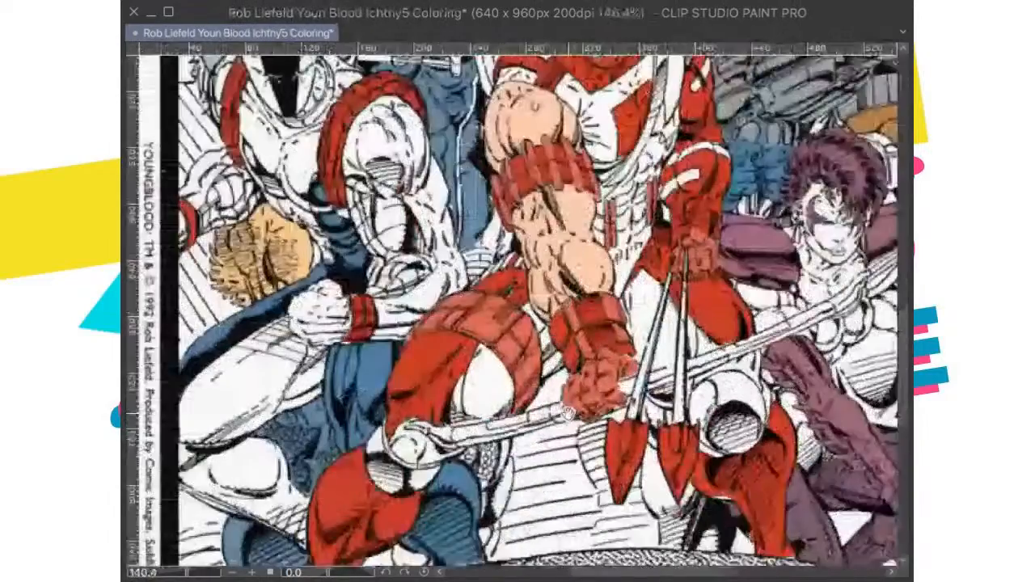
Step: Color both knee pads of the red-costumed archer with flat grey
{"action": "left_click_drag", "start_coordinate": [568, 413], "coordinate": [605, 389]}
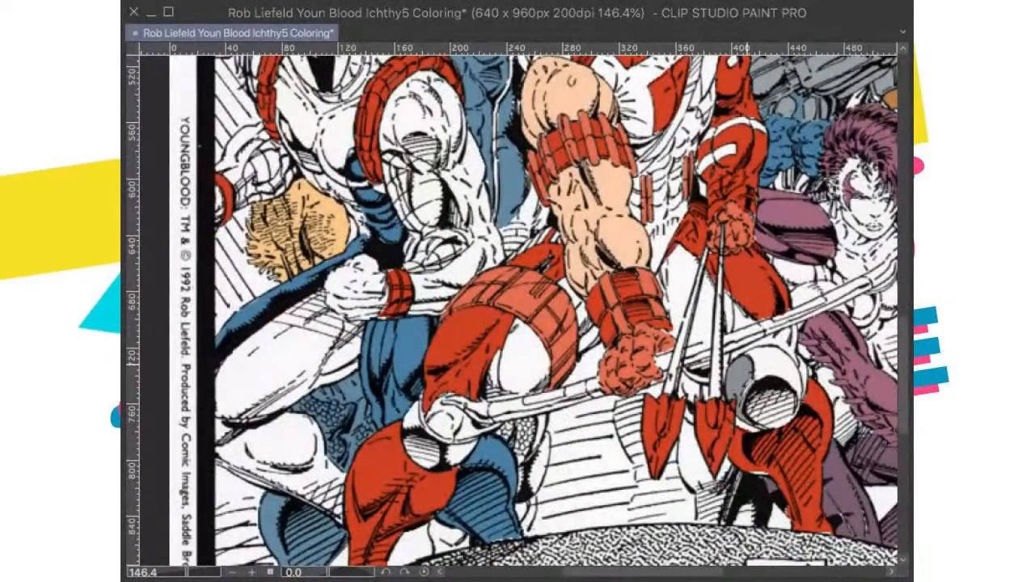
{"action": "left_click", "coordinate": [774, 412]}
{"action": "left_click_drag", "start_coordinate": [603, 429], "coordinate": [575, 422]}
{"action": "left_click", "coordinate": [434, 448]}
{"action": "left_click", "coordinate": [393, 456]}
{"action": "left_click", "coordinate": [384, 413]}
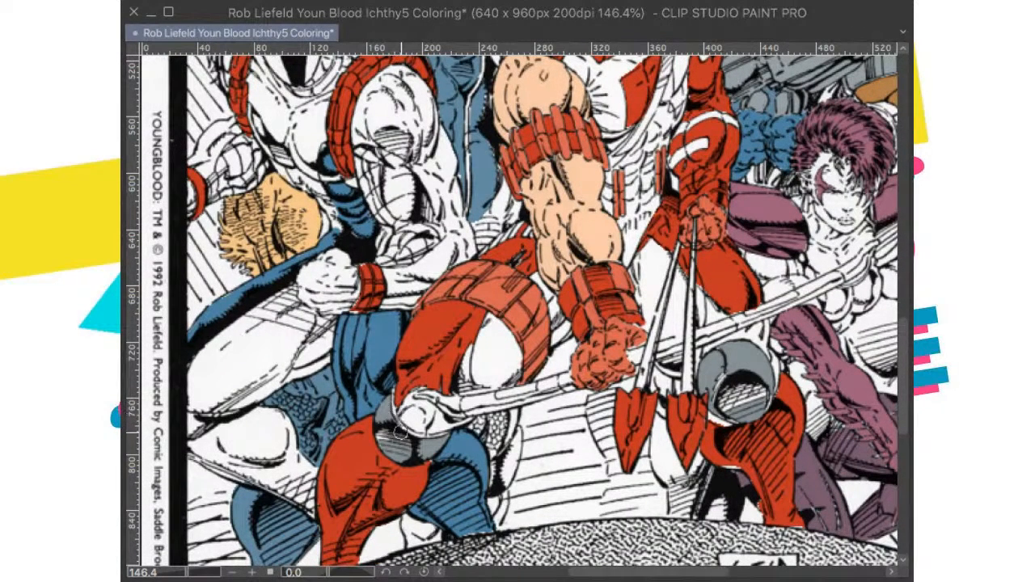
{"action": "left_click", "coordinate": [419, 443]}
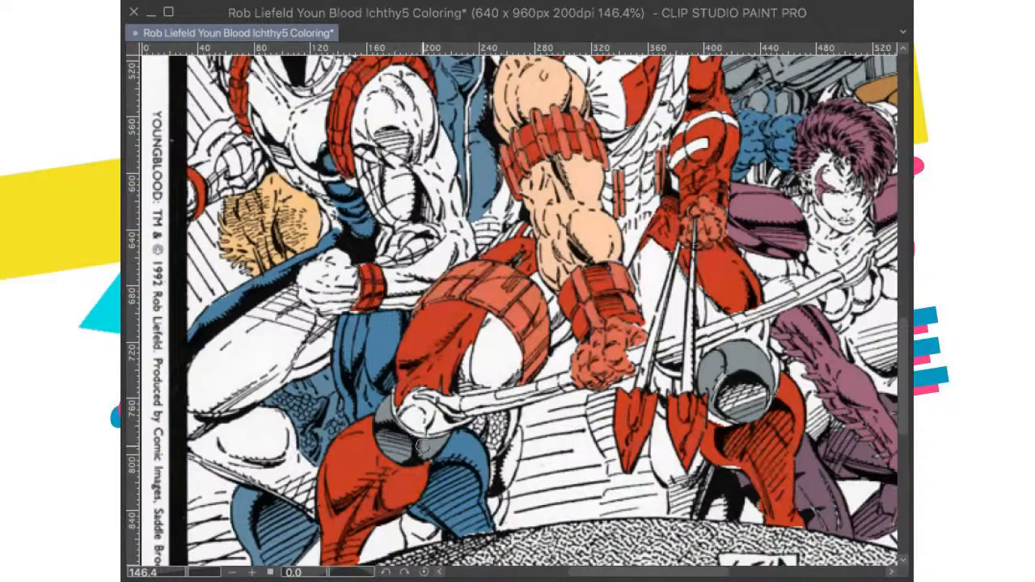
Step: Touch up the grey along the hatching and edges of the archer's knee pads, and save the drawing
{"action": "left_click_drag", "start_coordinate": [738, 393], "coordinate": [582, 433]}
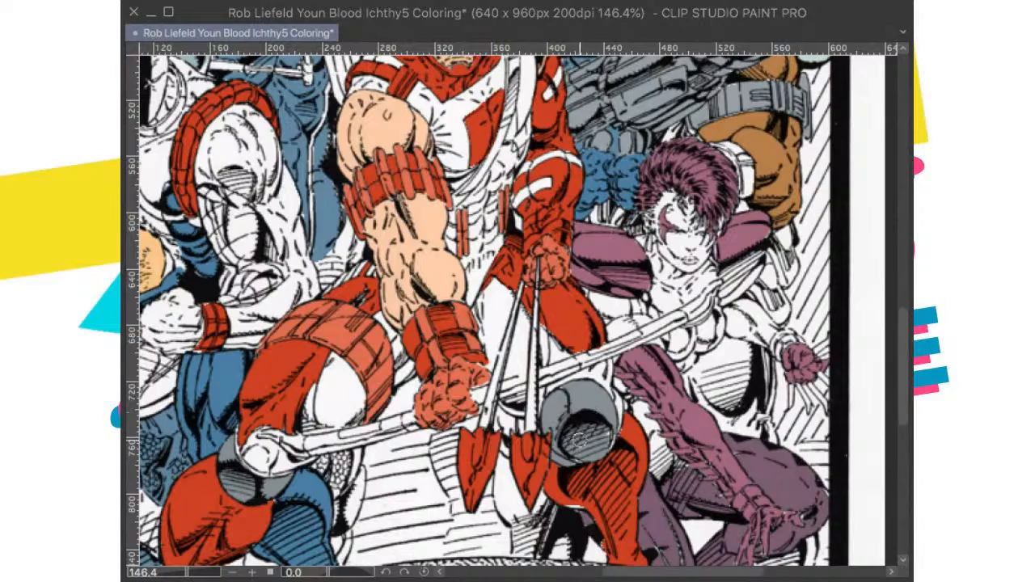
{"action": "left_click_drag", "start_coordinate": [606, 424], "coordinate": [705, 318]}
{"action": "left_click_drag", "start_coordinate": [354, 370], "coordinate": [539, 407]}
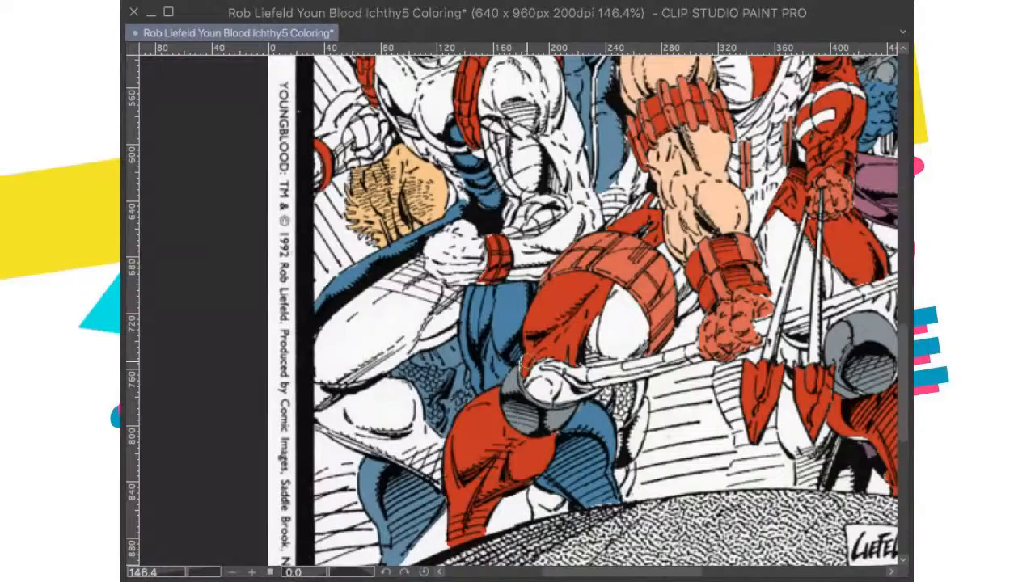
{"action": "scroll", "coordinate": [528, 363], "scroll_direction": "up", "scroll_amount": 5}
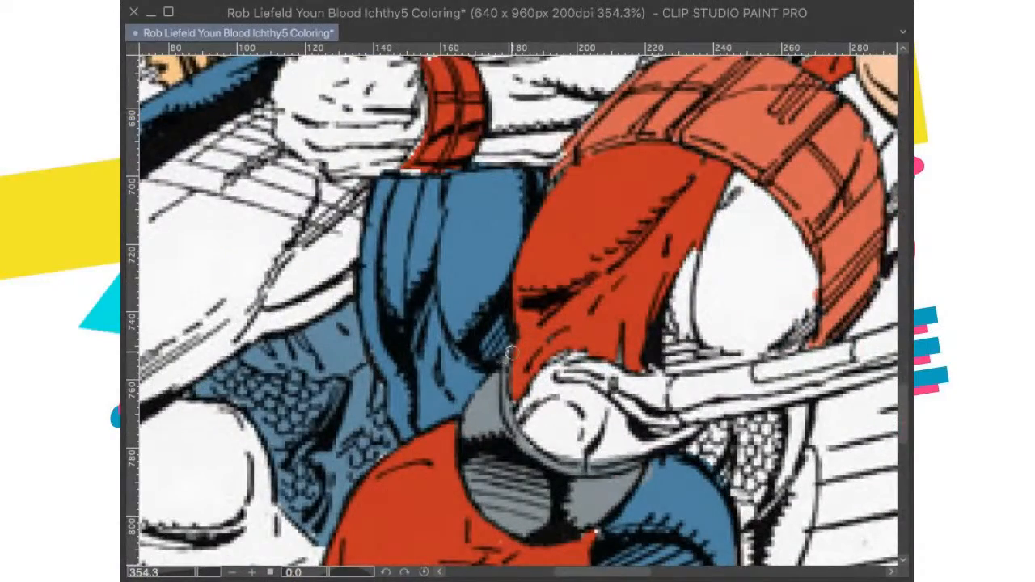
{"action": "scroll", "coordinate": [509, 353], "scroll_direction": "down", "scroll_amount": 7}
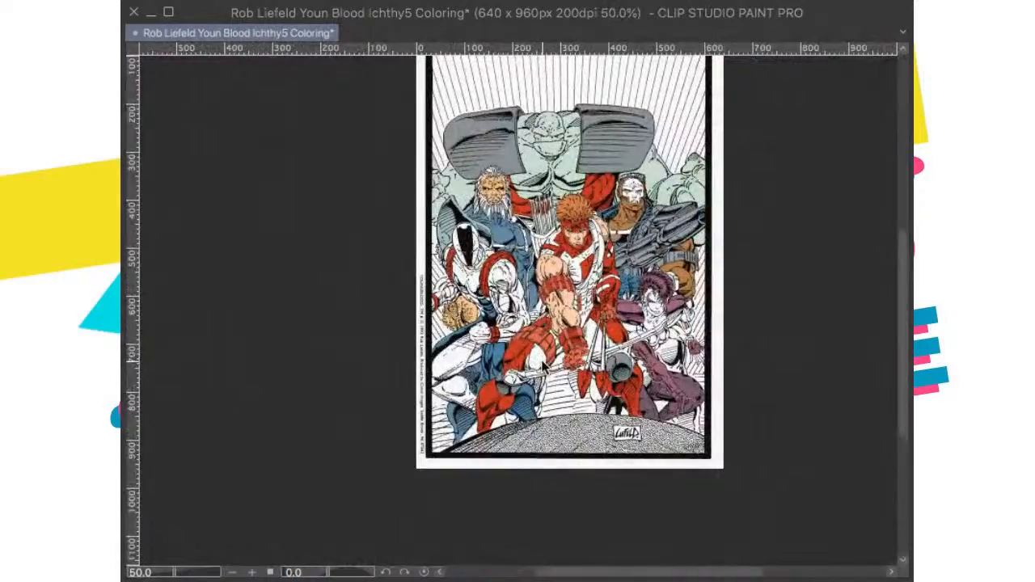
{"action": "key", "text": "ctrl+0"}
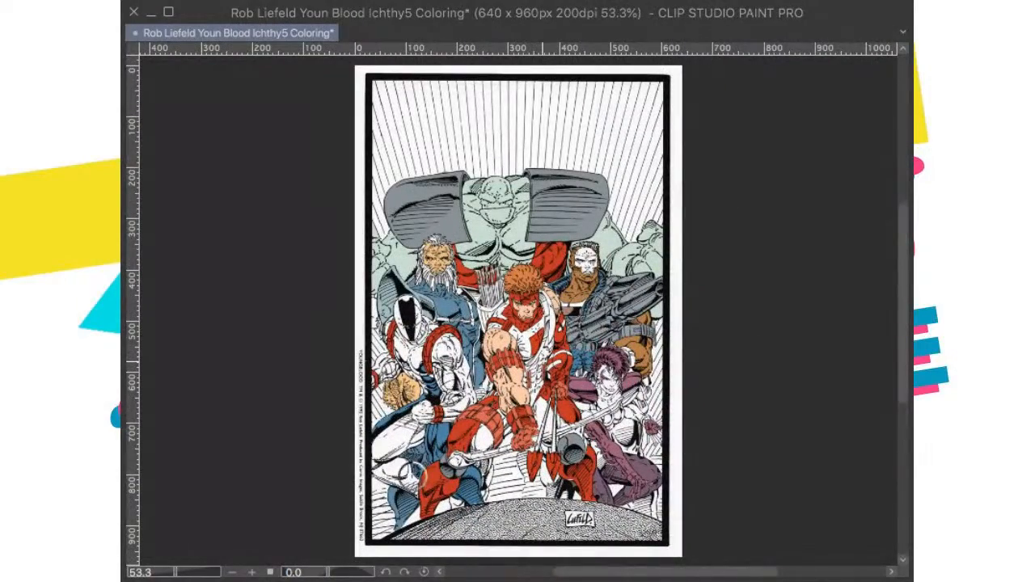
{"action": "key", "text": "super+s"}
Step: Brush pale green along the bow's upper limb, from the tip beside the purple-haired woman down behind the arrows
{"action": "scroll", "coordinate": [551, 446], "scroll_direction": "up", "scroll_amount": 3}
{"action": "scroll", "coordinate": [551, 447], "scroll_direction": "right", "scroll_amount": 1}
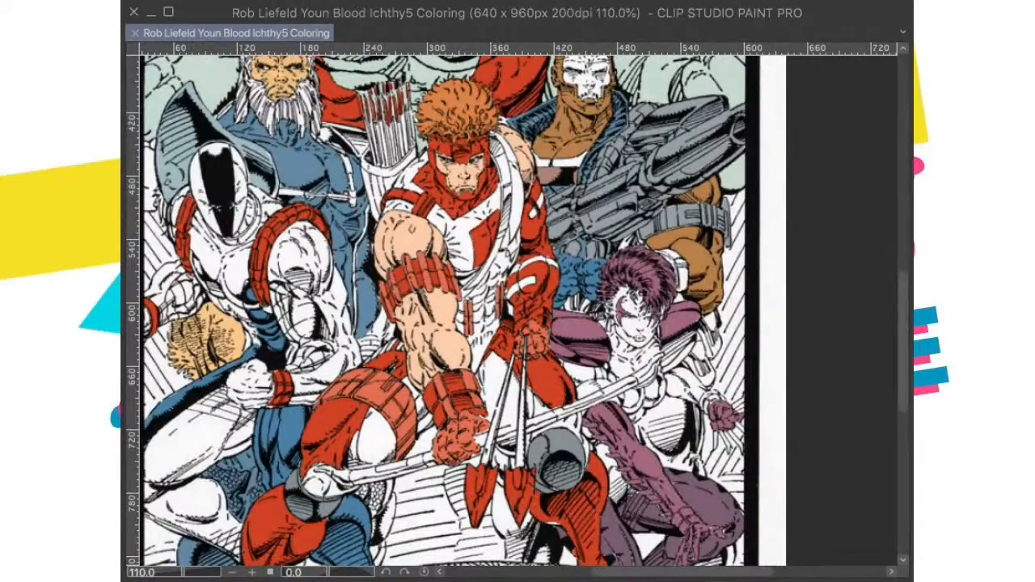
{"action": "scroll", "coordinate": [547, 453], "scroll_direction": "up", "scroll_amount": 3}
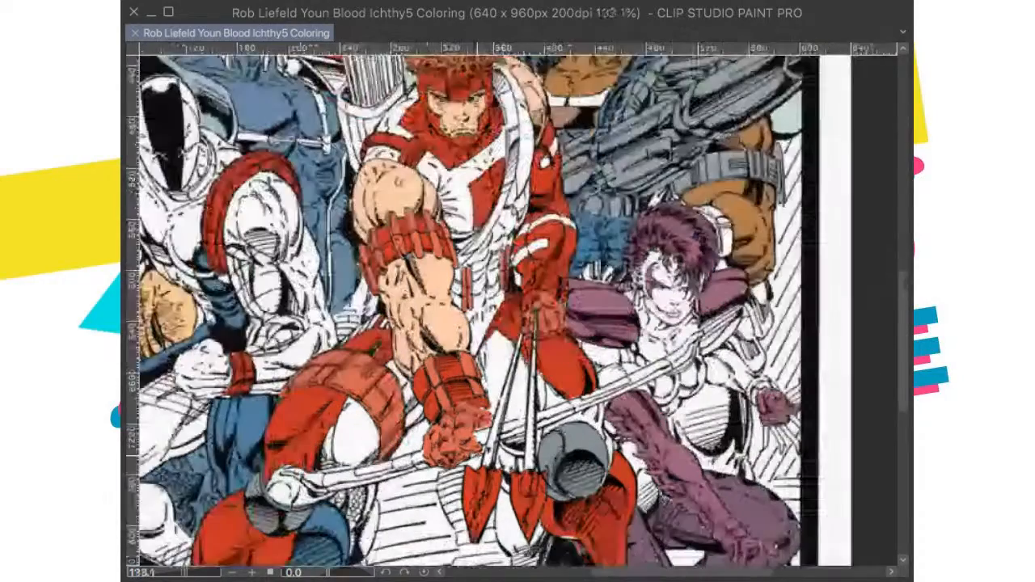
{"action": "scroll", "coordinate": [547, 453], "scroll_direction": "right", "scroll_amount": 1}
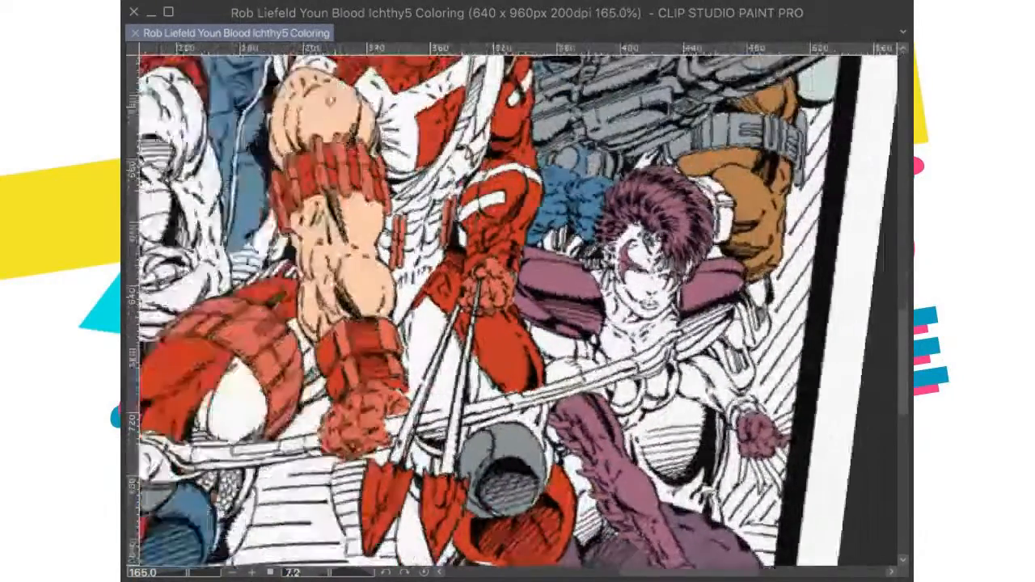
{"action": "scroll", "coordinate": [709, 245], "scroll_direction": "down", "scroll_amount": 1}
{"action": "scroll", "coordinate": [708, 245], "scroll_direction": "up", "scroll_amount": 1}
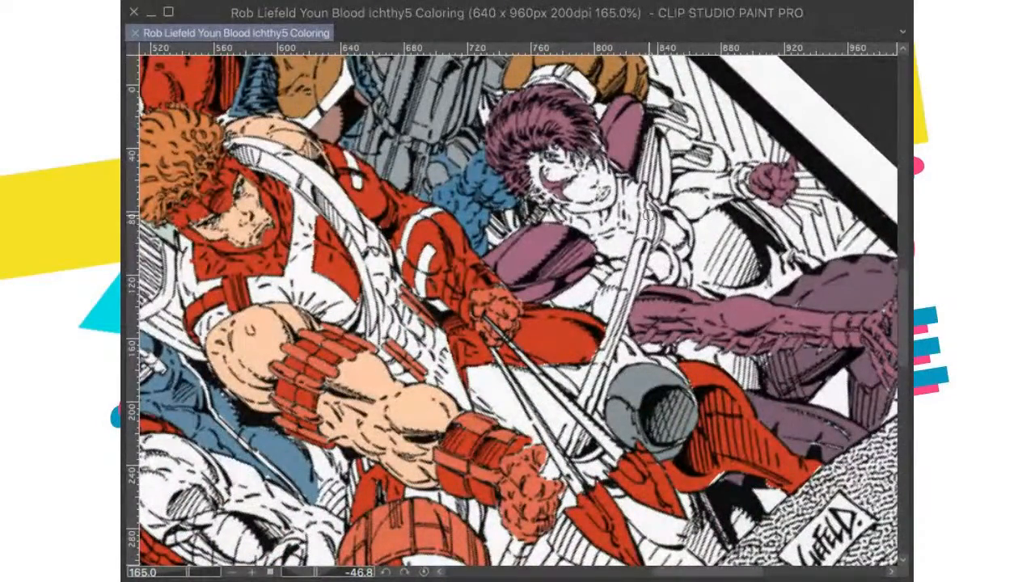
{"action": "mouse_move", "coordinate": [657, 194]}
{"action": "left_mouse_down"}
{"action": "mouse_move", "coordinate": [644, 261]}
{"action": "mouse_move", "coordinate": [624, 306]}
{"action": "mouse_move", "coordinate": [647, 237]}
{"action": "mouse_move", "coordinate": [600, 365]}
{"action": "left_mouse_up"}
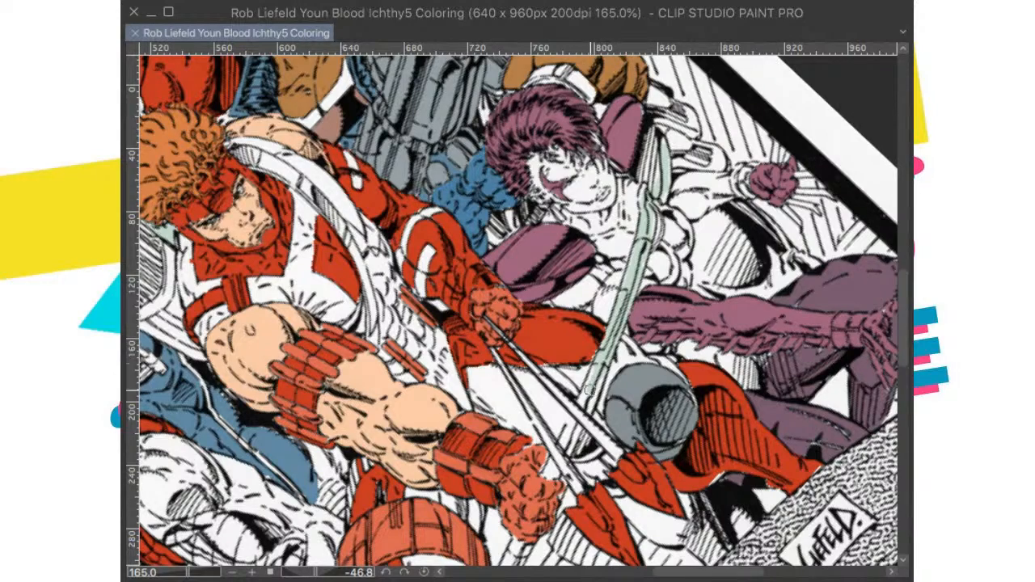
{"action": "mouse_move", "coordinate": [580, 390]}
{"action": "left_mouse_down"}
{"action": "mouse_move", "coordinate": [603, 336]}
{"action": "mouse_move", "coordinate": [588, 390]}
{"action": "mouse_move", "coordinate": [599, 379]}
{"action": "left_mouse_up"}
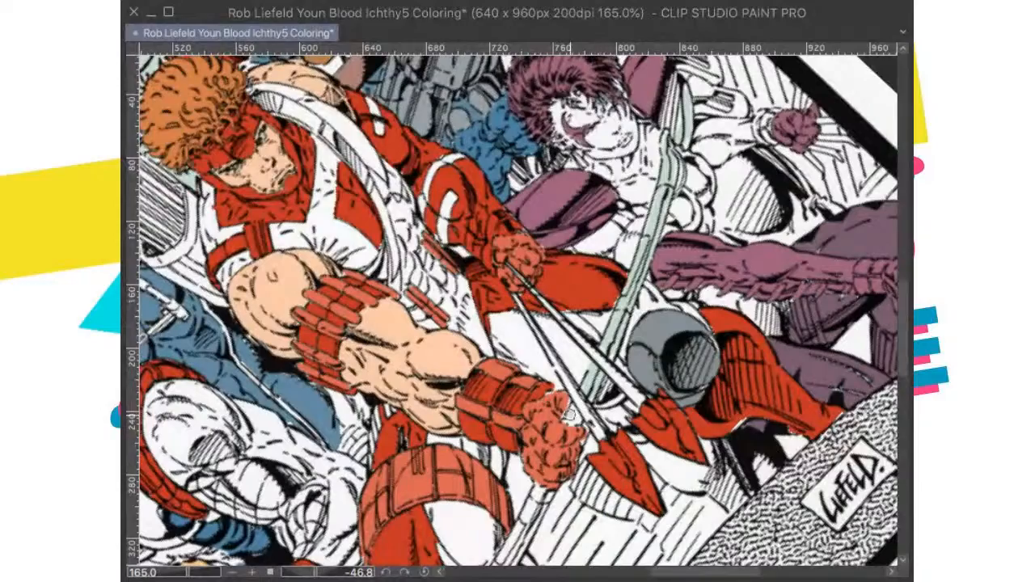
Step: Extend the pale green along the bow's lower limb from the archer's fist to his knee, and reset the canvas rotation
{"action": "left_click_drag", "start_coordinate": [563, 462], "coordinate": [632, 326]}
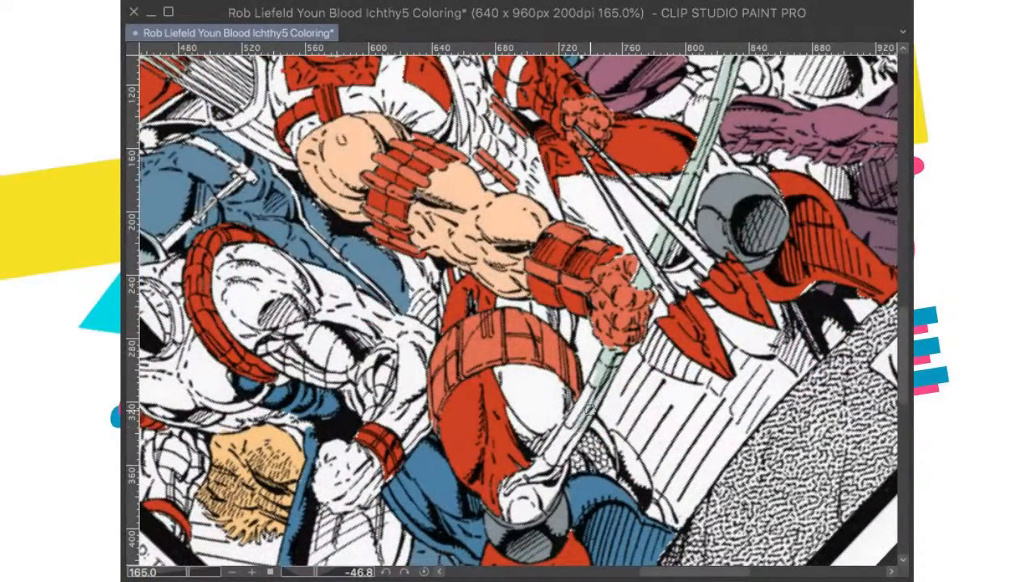
{"action": "mouse_move", "coordinate": [574, 425]}
{"action": "left_mouse_down"}
{"action": "mouse_move", "coordinate": [549, 459]}
{"action": "mouse_move", "coordinate": [559, 450]}
{"action": "mouse_move", "coordinate": [510, 485]}
{"action": "mouse_move", "coordinate": [542, 466]}
{"action": "left_mouse_up"}
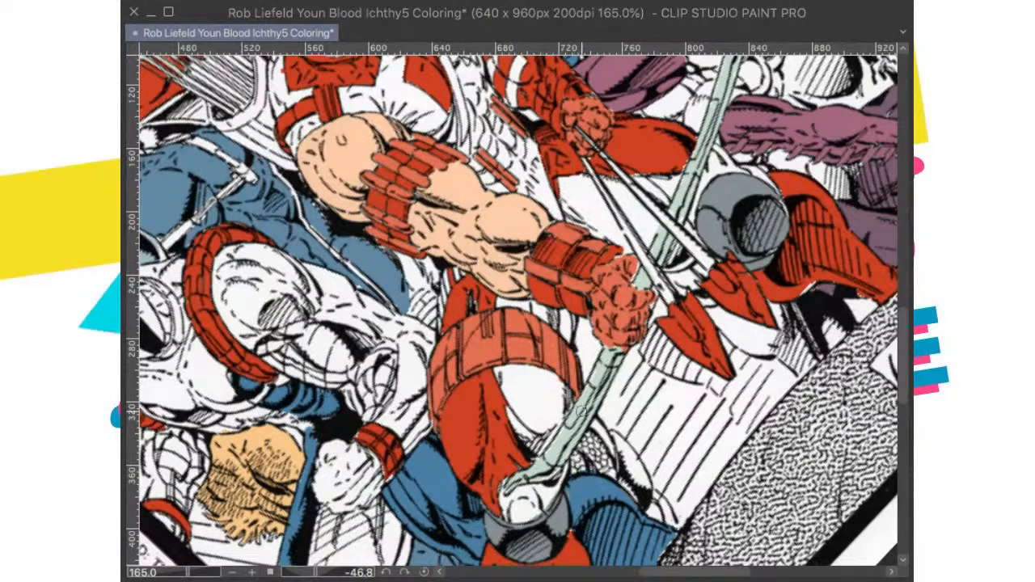
{"action": "left_click_drag", "start_coordinate": [671, 279], "coordinate": [635, 356]}
{"action": "left_click_drag", "start_coordinate": [674, 208], "coordinate": [644, 304]}
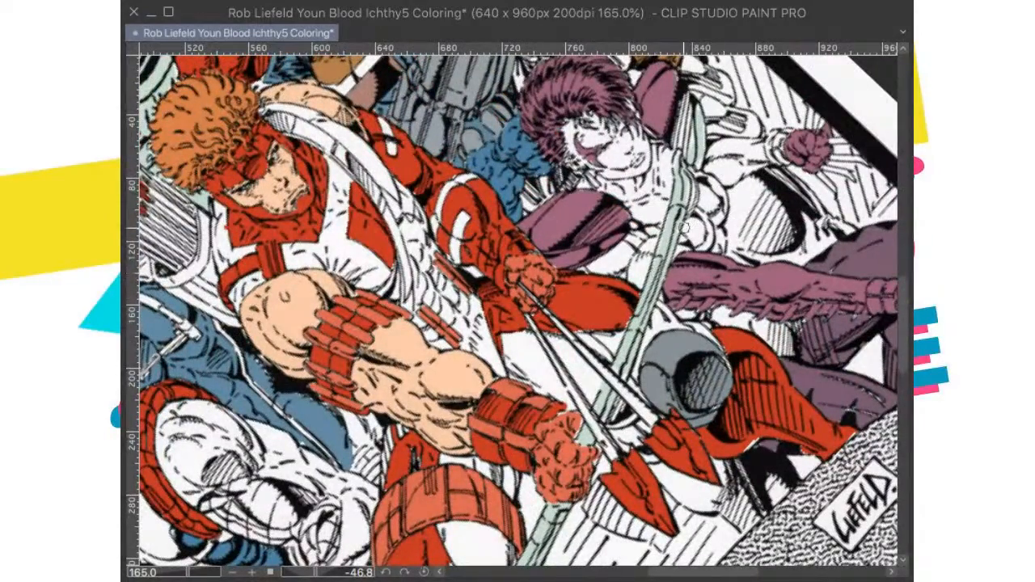
{"action": "scroll", "coordinate": [678, 235], "scroll_direction": "down", "scroll_amount": 8}
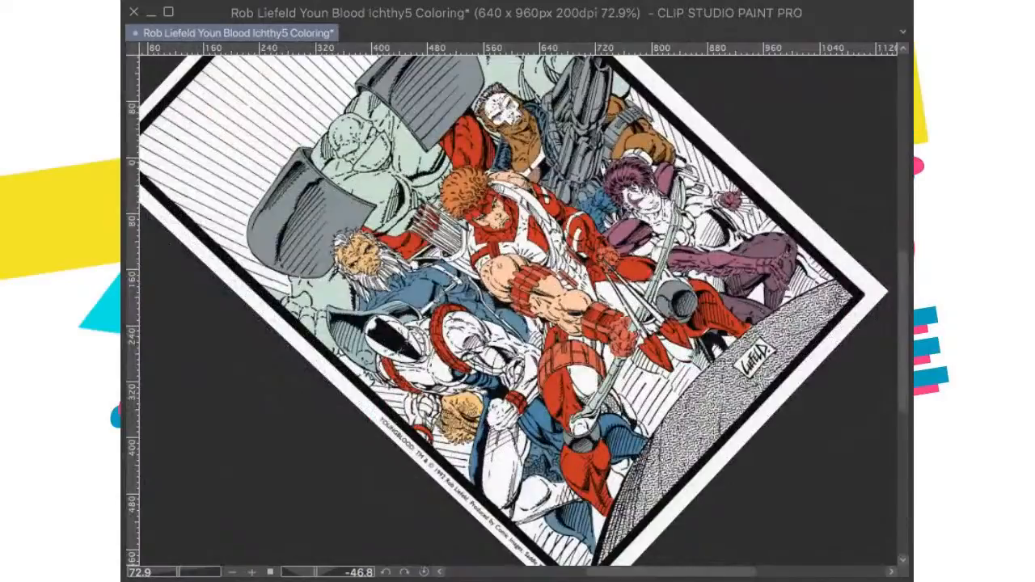
{"action": "key", "text": "ctrl+at"}
Step: Brush color over the lips of the purple-haired woman
{"action": "scroll", "coordinate": [578, 383], "scroll_direction": "up", "scroll_amount": 10}
{"action": "left_click_drag", "start_coordinate": [653, 383], "coordinate": [207, 374]}
{"action": "scroll", "coordinate": [433, 243], "scroll_direction": "up", "scroll_amount": 11}
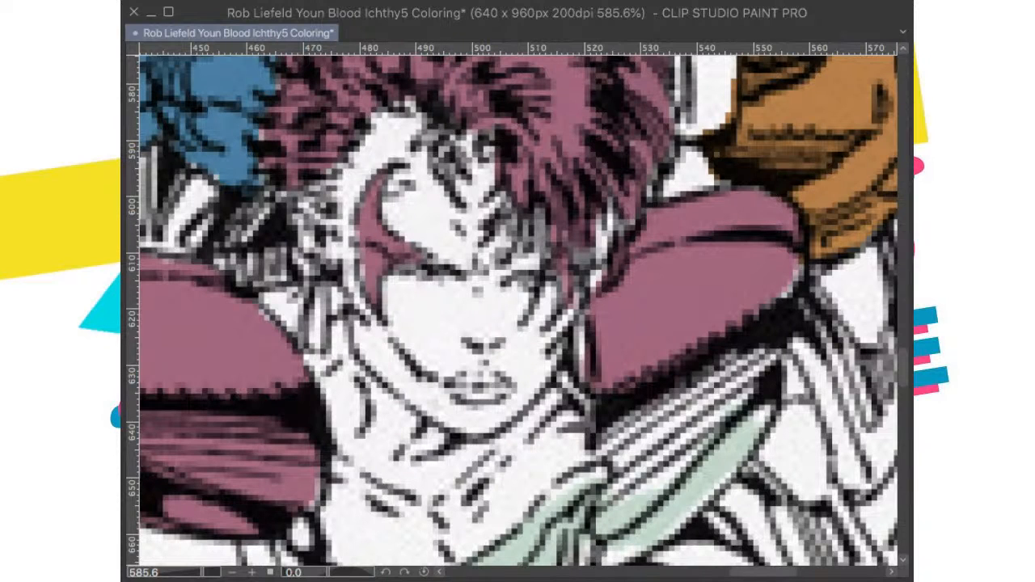
{"action": "mouse_move", "coordinate": [495, 377]}
{"action": "left_mouse_down"}
{"action": "mouse_move", "coordinate": [466, 381]}
{"action": "mouse_move", "coordinate": [480, 394]}
{"action": "mouse_move", "coordinate": [503, 387]}
{"action": "left_mouse_up"}
{"action": "key", "text": "ctrl+0"}
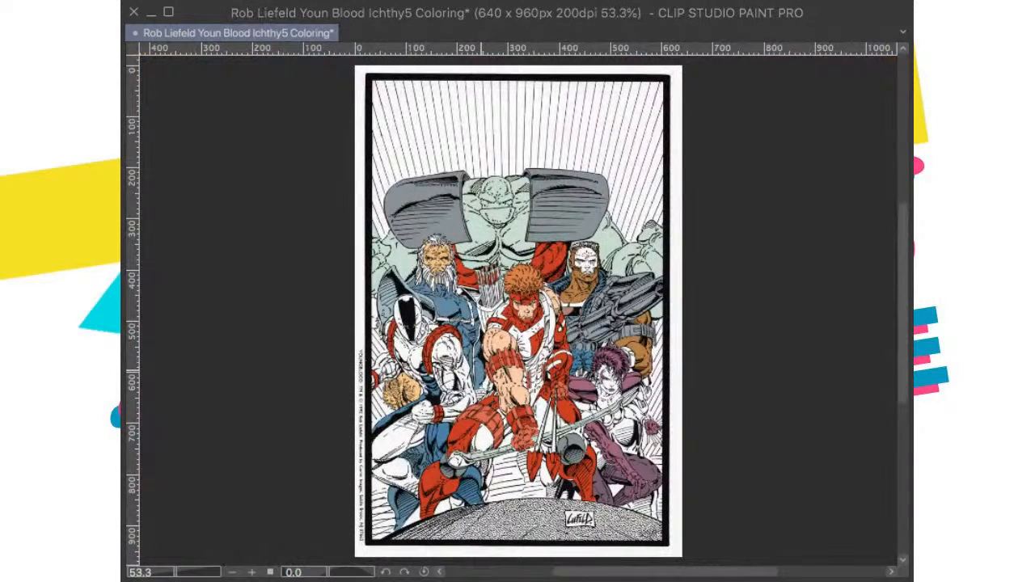
Step: Save the drawing
{"action": "key", "text": "ctrl+s"}
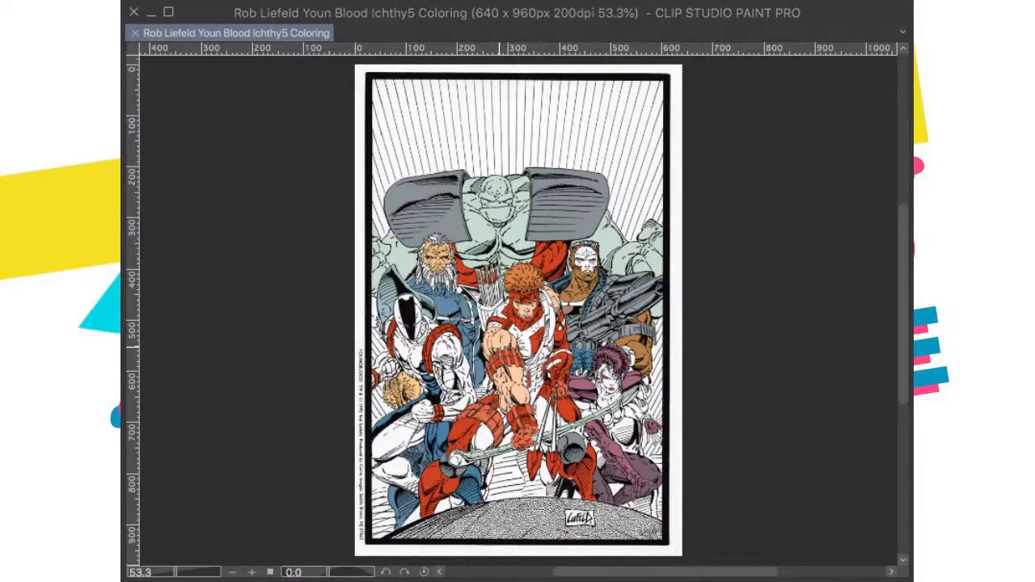
{"action": "scroll", "coordinate": [468, 334], "scroll_direction": "up", "scroll_amount": 1}
{"action": "left_click_drag", "start_coordinate": [430, 257], "coordinate": [456, 372]}
{"action": "scroll", "coordinate": [450, 353], "scroll_direction": "up", "scroll_amount": 3}
{"action": "scroll", "coordinate": [464, 391], "scroll_direction": "down", "scroll_amount": 1}
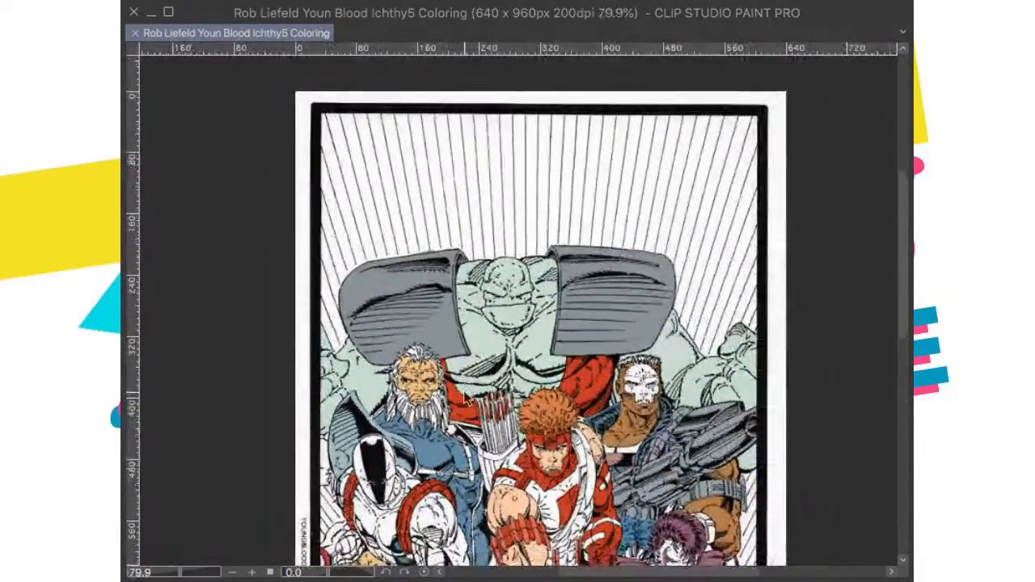
{"action": "scroll", "coordinate": [464, 390], "scroll_direction": "down", "scroll_amount": 2}
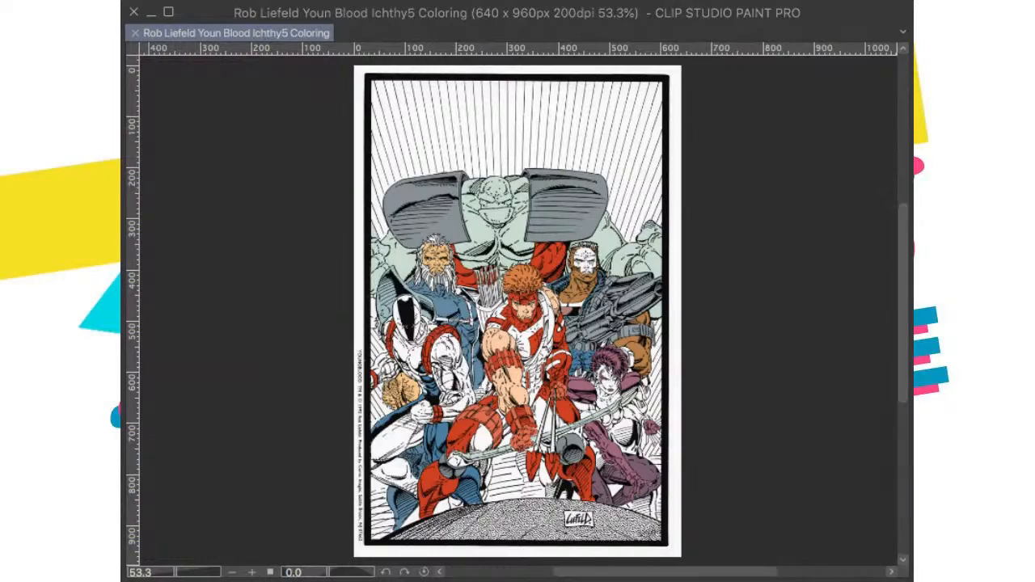
Step: Fill the purple-haired woman's torso and the costume area beneath her forearm with the blue used on the neighbouring figure's gloves
{"action": "key", "text": "ctrl+v"}
{"action": "key", "text": "ctrl+z"}
{"action": "scroll", "coordinate": [630, 366], "scroll_direction": "up", "scroll_amount": 8}
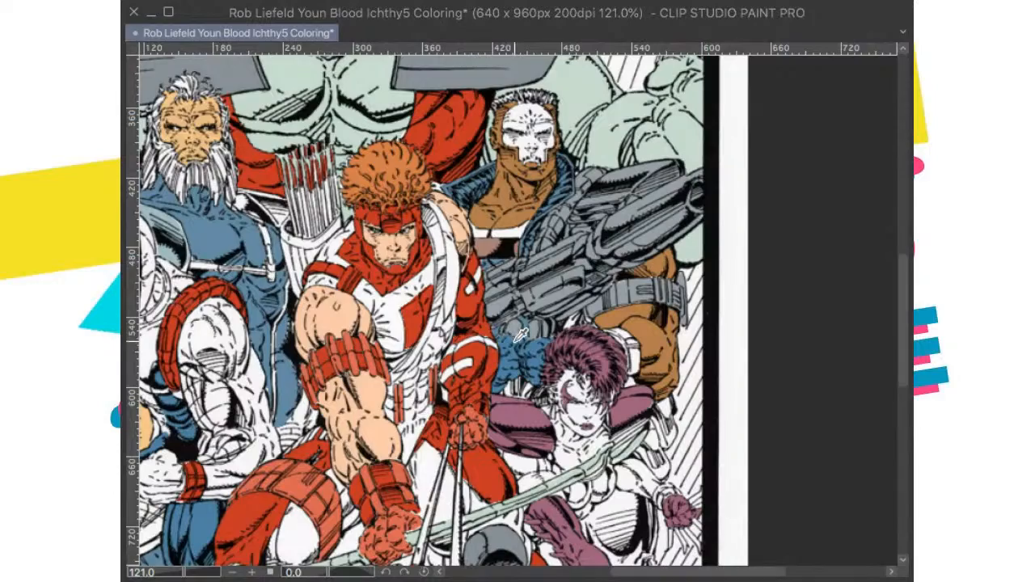
{"action": "left_click_drag", "start_coordinate": [622, 471], "coordinate": [548, 346]}
{"action": "scroll", "coordinate": [549, 346], "scroll_direction": "up", "scroll_amount": 2}
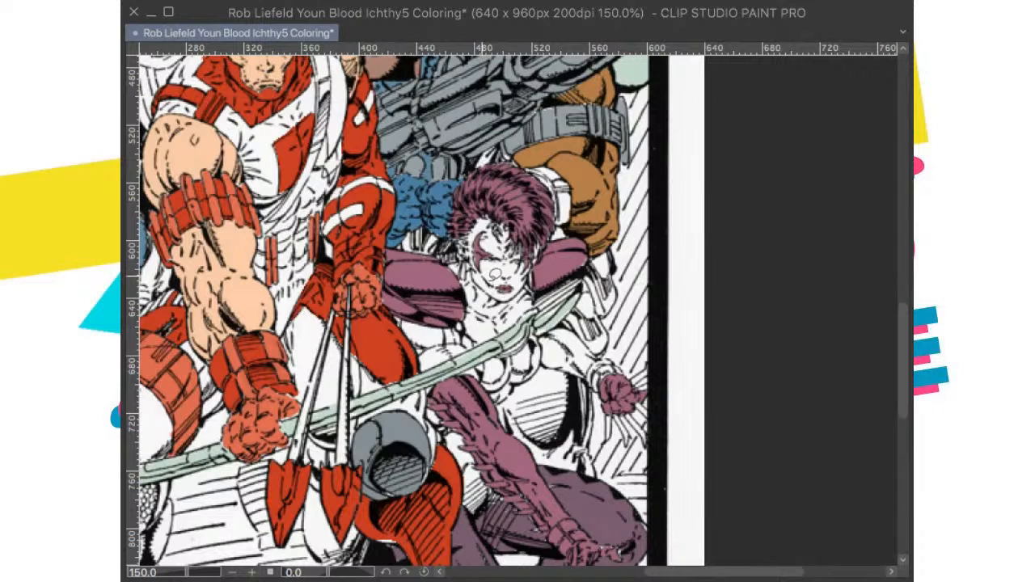
{"action": "mouse_move", "coordinate": [566, 380]}
{"action": "left_mouse_down"}
{"action": "mouse_move", "coordinate": [552, 400]}
{"action": "mouse_move", "coordinate": [555, 461]}
{"action": "left_mouse_up"}
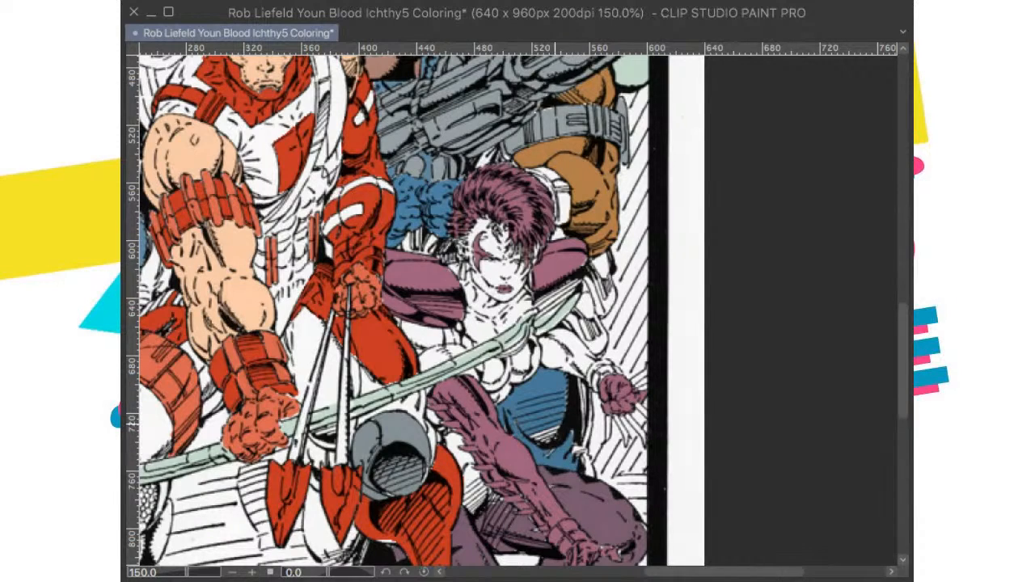
{"action": "left_click_drag", "start_coordinate": [591, 321], "coordinate": [689, 218]}
{"action": "left_click_drag", "start_coordinate": [573, 374], "coordinate": [570, 396]}
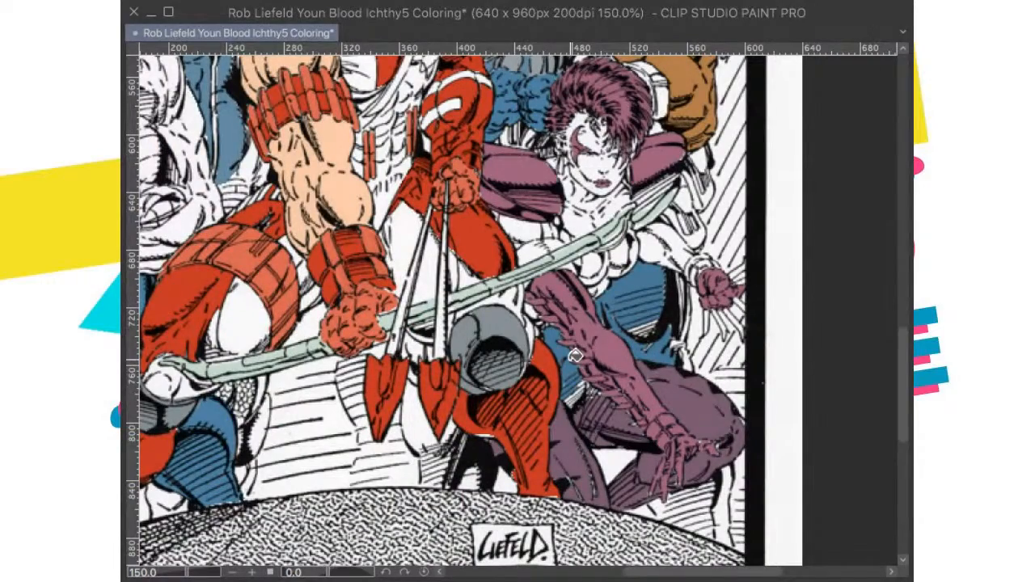
Step: Clear the reference cover from the canvas and fill the leg behind the archer's red arrowheads with blue
{"action": "scroll", "coordinate": [637, 330], "scroll_direction": "down", "scroll_amount": 6}
{"action": "key", "text": "ctrl+z"}
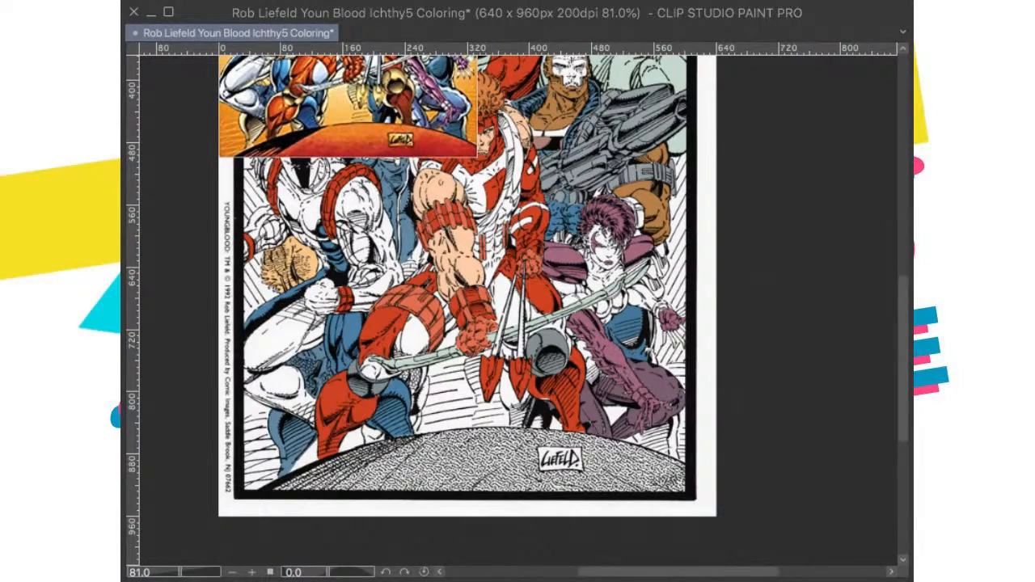
{"action": "scroll", "coordinate": [534, 409], "scroll_direction": "up", "scroll_amount": 4}
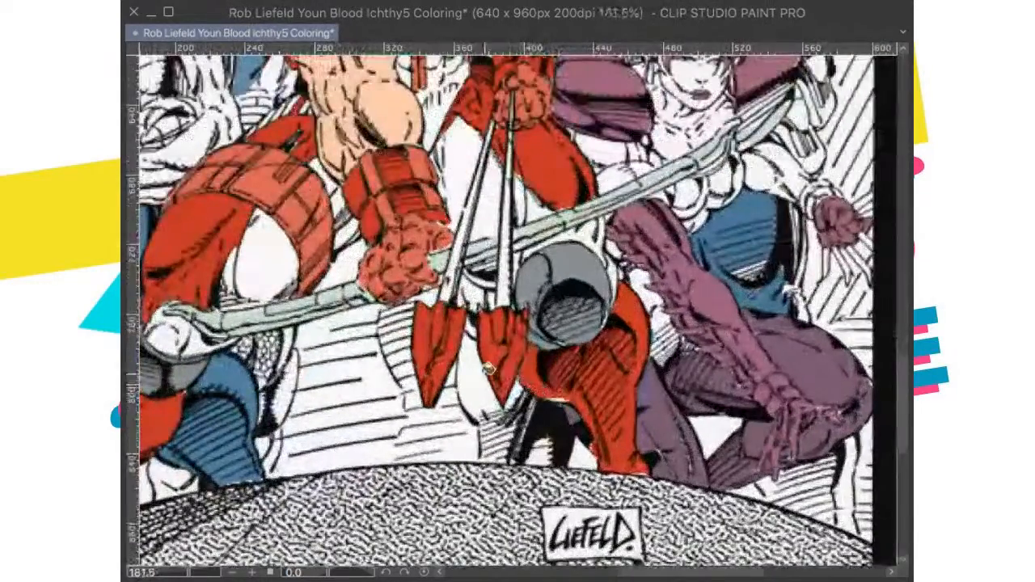
{"action": "left_click", "coordinate": [486, 373]}
{"action": "left_click", "coordinate": [490, 456]}
{"action": "left_click", "coordinate": [492, 441]}
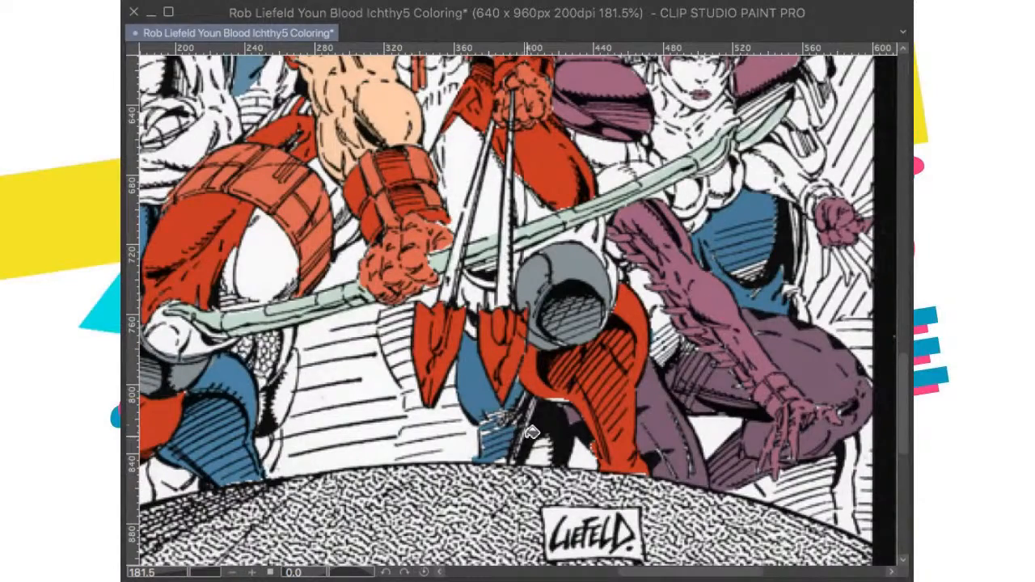
Step: Complete the blue on the lower leg behind the arrowheads, down to the rock's edge, and save the drawing
{"action": "scroll", "coordinate": [540, 436], "scroll_direction": "down", "scroll_amount": 3}
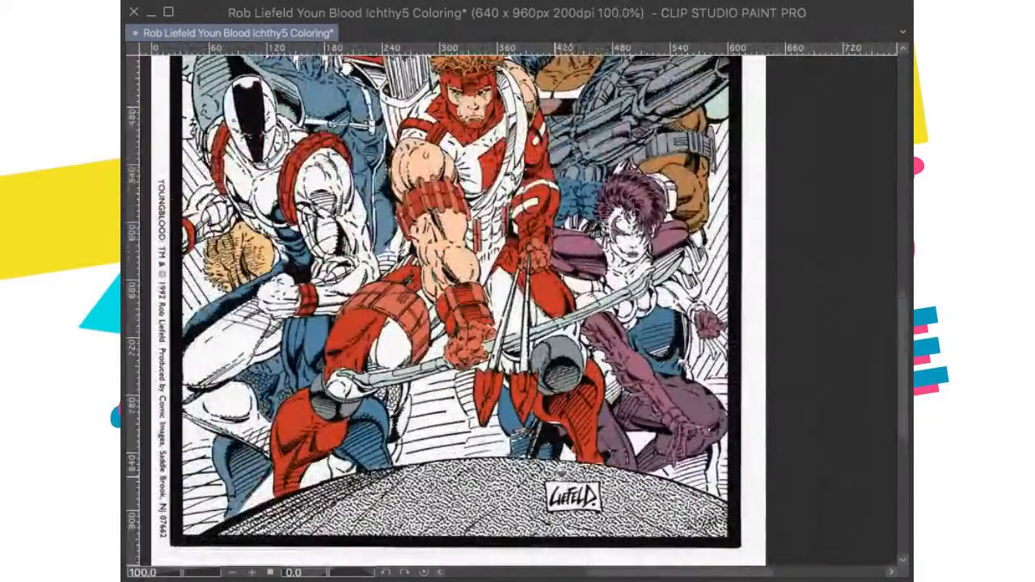
{"action": "scroll", "coordinate": [563, 478], "scroll_direction": "down", "scroll_amount": 2}
{"action": "scroll", "coordinate": [582, 469], "scroll_direction": "up", "scroll_amount": 1}
{"action": "scroll", "coordinate": [615, 459], "scroll_direction": "up", "scroll_amount": 1}
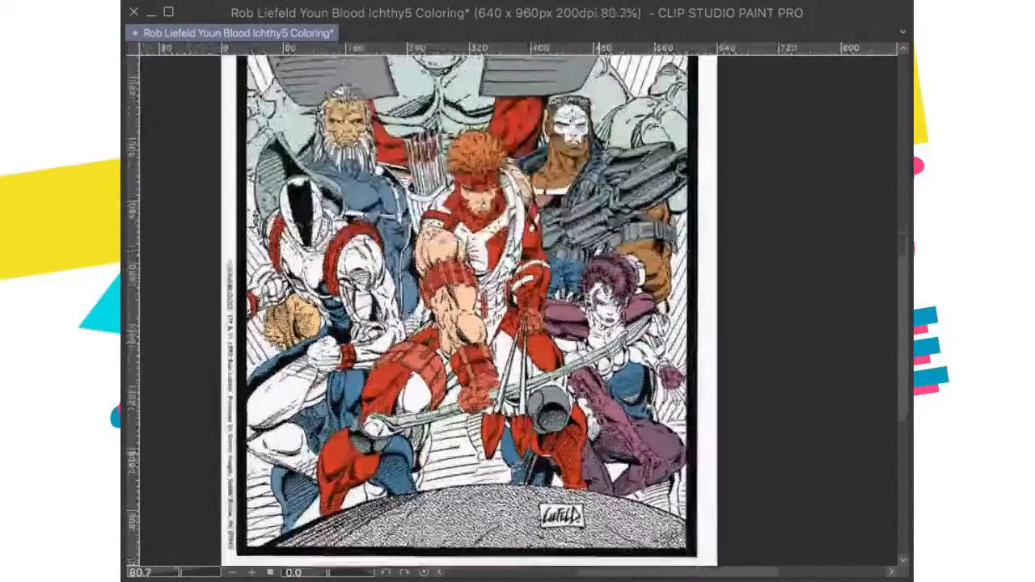
{"action": "scroll", "coordinate": [501, 546], "scroll_direction": "up", "scroll_amount": 3}
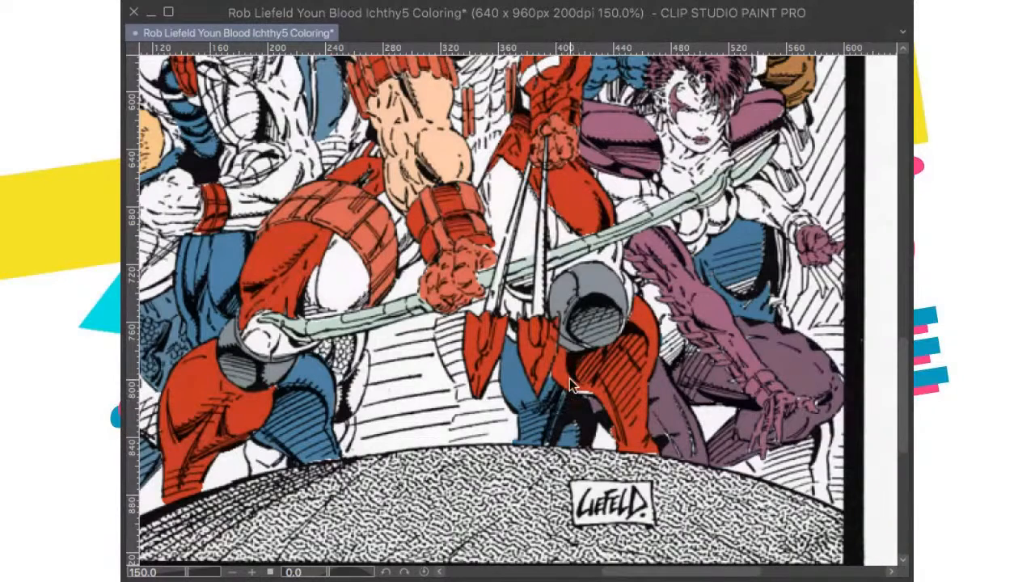
{"action": "key", "text": "ctrl+0"}
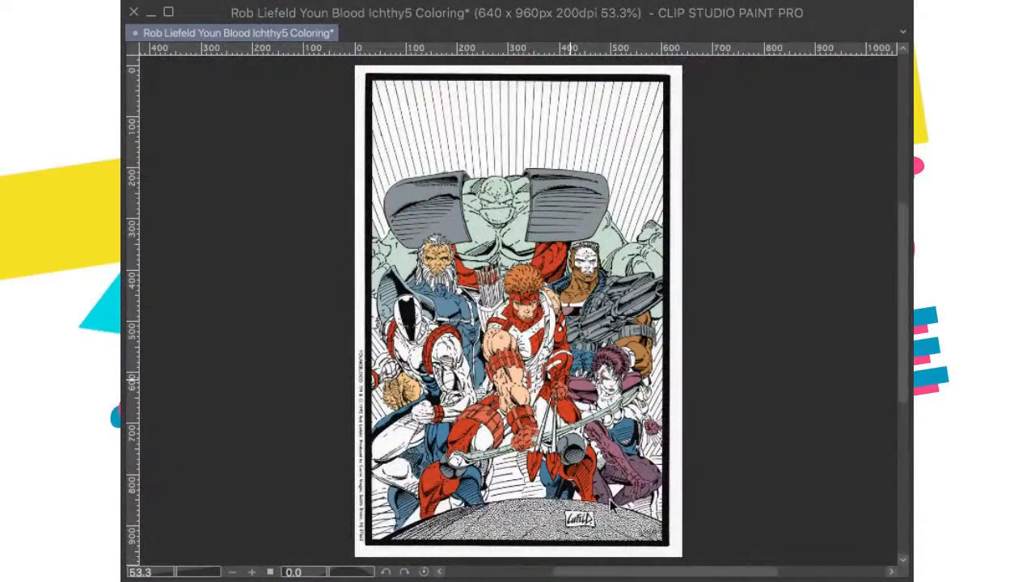
{"action": "key", "text": "ctrl+s"}
Step: Examine the archer and the surrounding figures up close for areas that still lack color
{"action": "scroll", "coordinate": [608, 503], "scroll_direction": "up", "scroll_amount": 3}
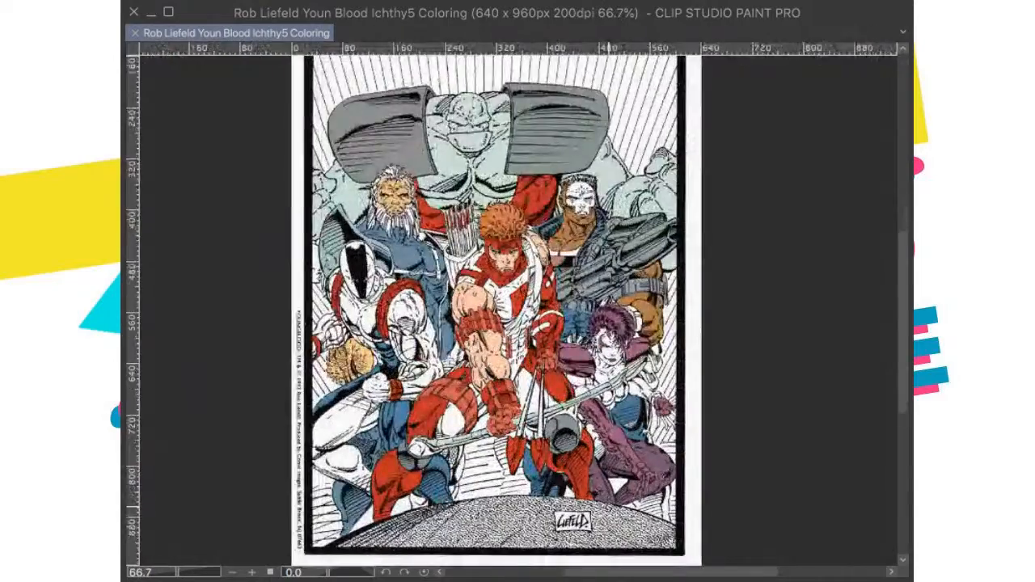
{"action": "left_click_drag", "start_coordinate": [586, 415], "coordinate": [611, 464]}
{"action": "scroll", "coordinate": [587, 510], "scroll_direction": "up", "scroll_amount": 3}
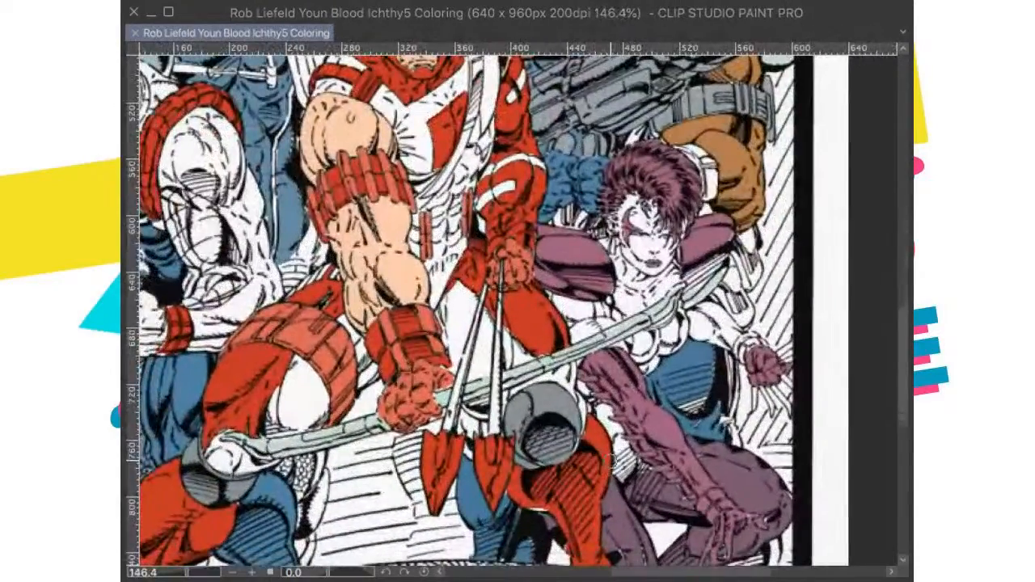
{"action": "key", "text": "ctrl+0"}
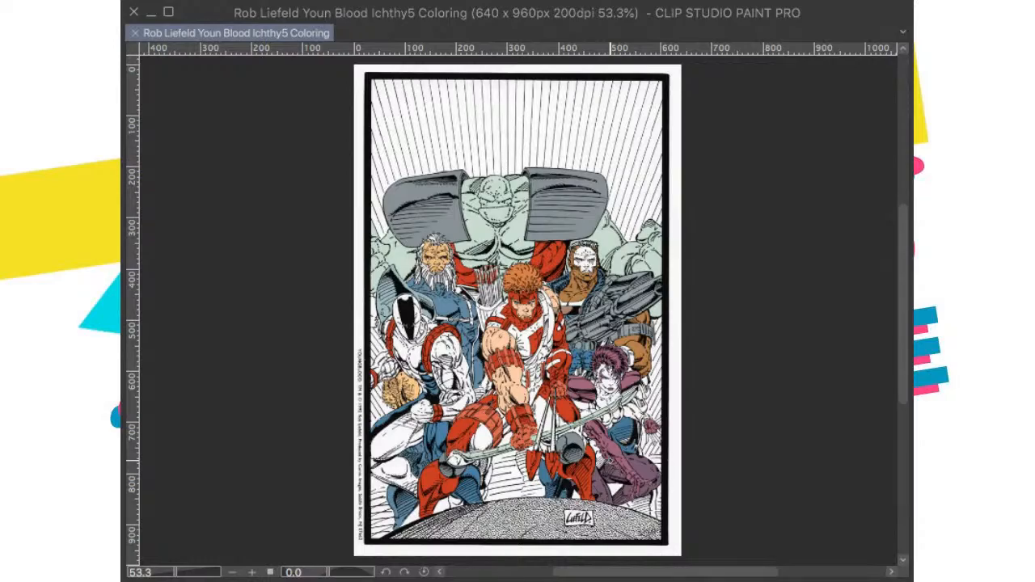
{"action": "scroll", "coordinate": [532, 449], "scroll_direction": "down", "scroll_amount": 1}
{"action": "scroll", "coordinate": [529, 448], "scroll_direction": "up", "scroll_amount": 5}
{"action": "left_click_drag", "start_coordinate": [529, 449], "coordinate": [528, 472]}
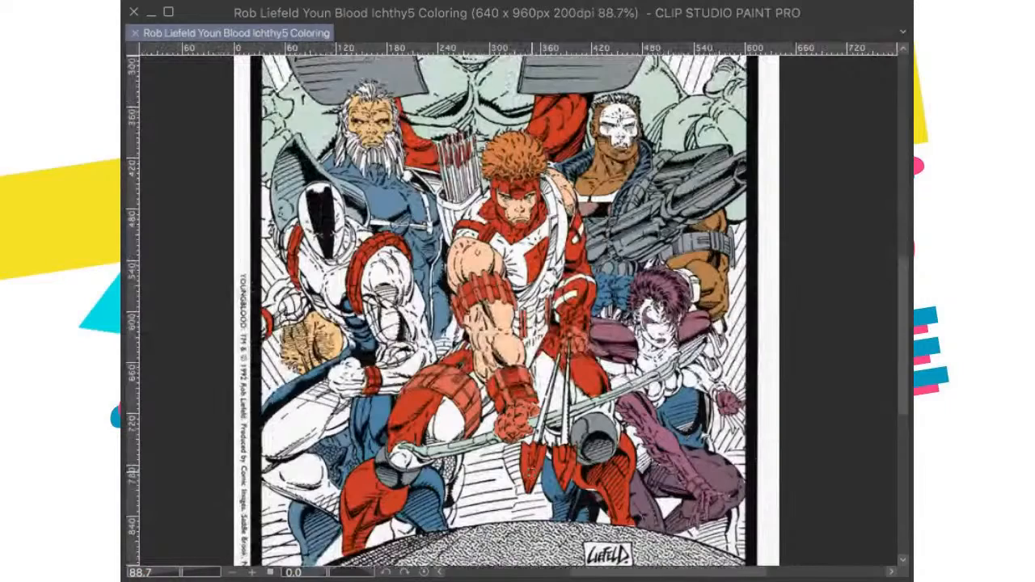
{"action": "key", "text": "ctrl+0"}
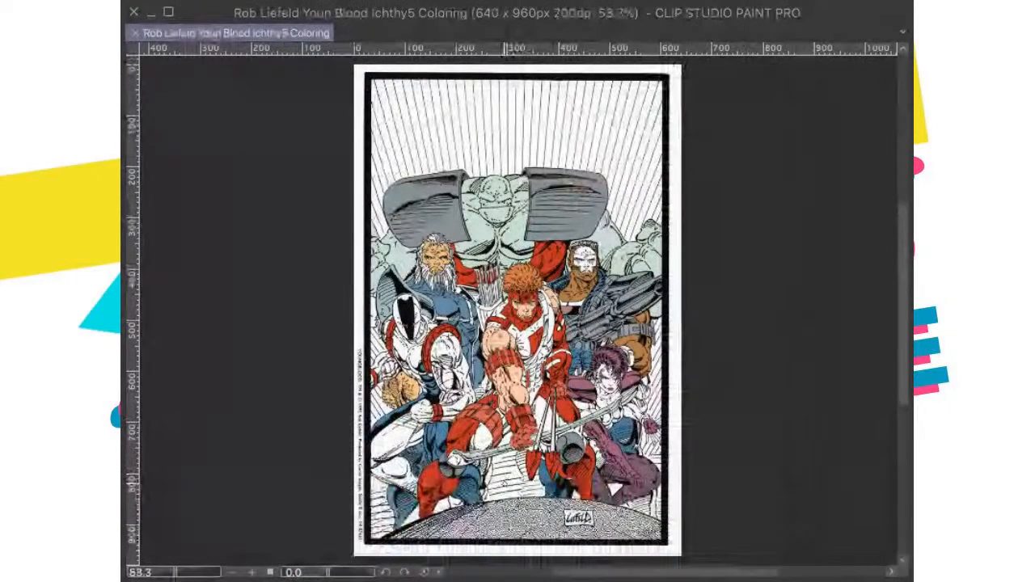
{"action": "scroll", "coordinate": [501, 451], "scroll_direction": "up", "scroll_amount": 1}
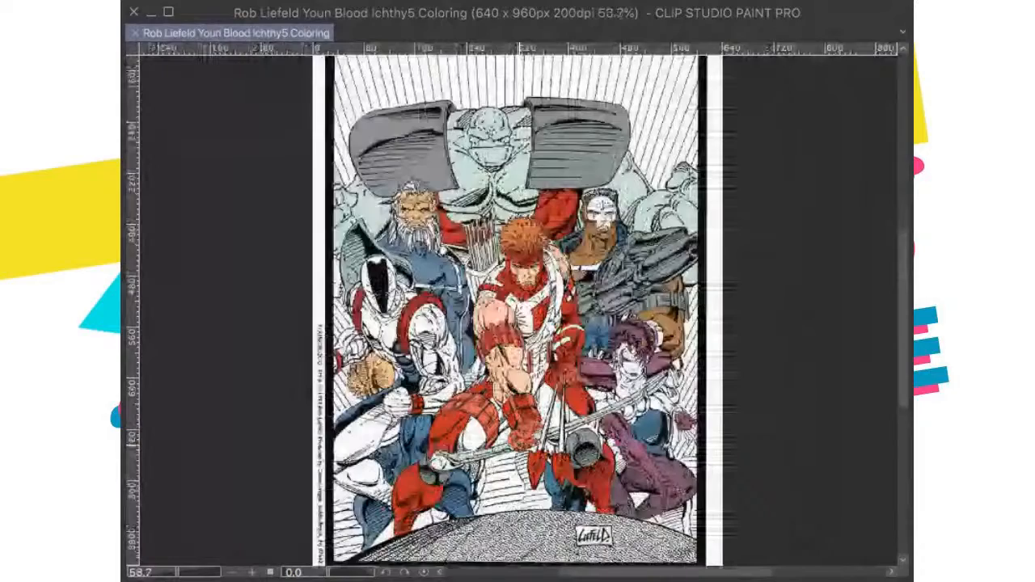
{"action": "key", "text": "ctrl+alt+0"}
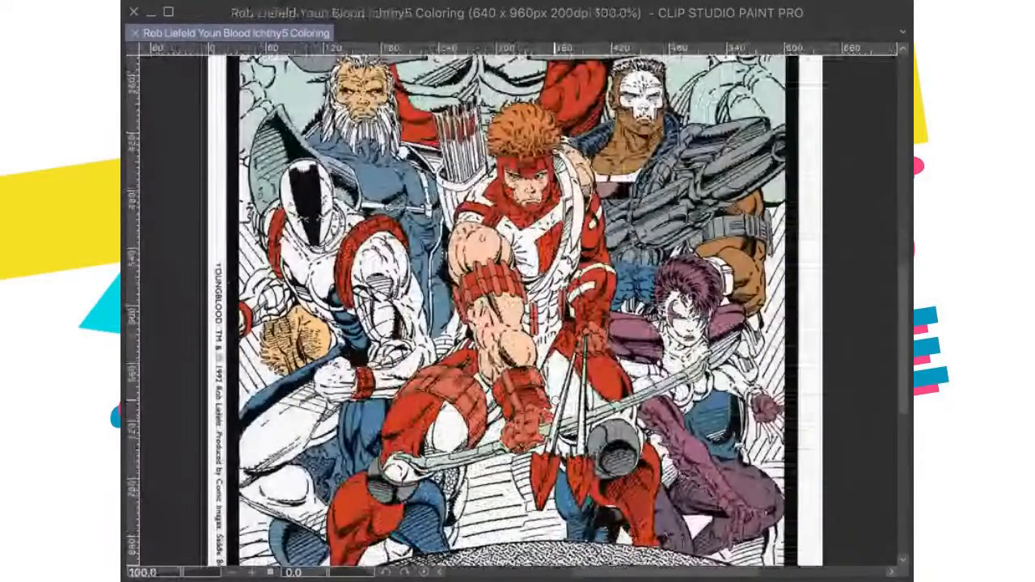
{"action": "scroll", "coordinate": [538, 405], "scroll_direction": "up", "scroll_amount": 1}
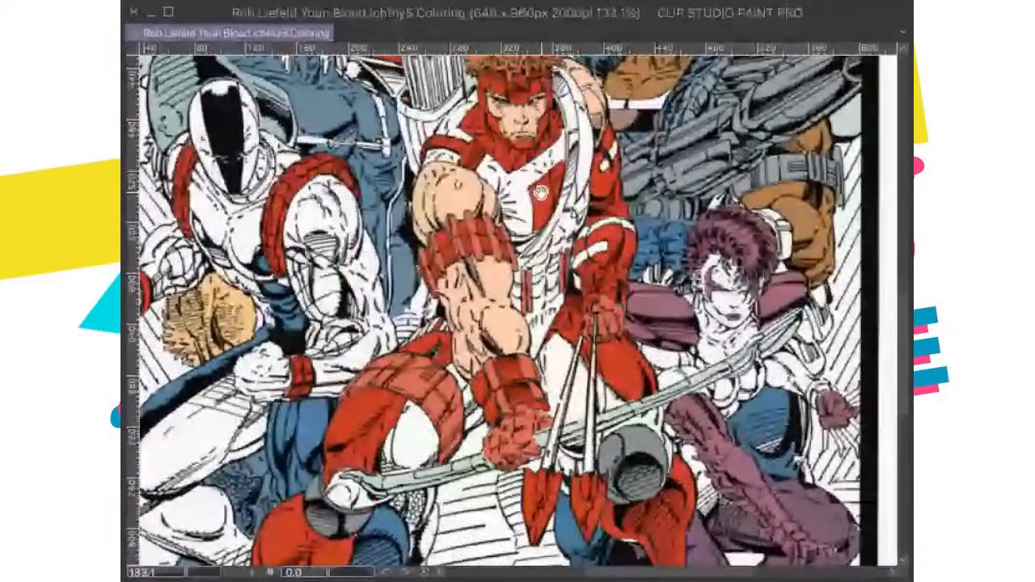
{"action": "left_click_drag", "start_coordinate": [541, 193], "coordinate": [508, 459]}
{"action": "scroll", "coordinate": [508, 459], "scroll_direction": "up", "scroll_amount": 2}
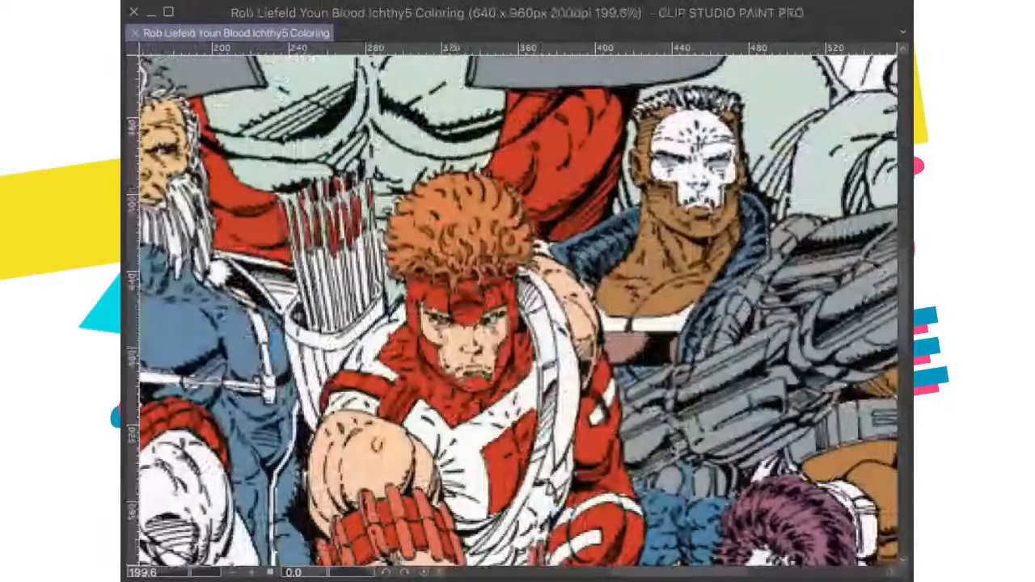
{"action": "left_click_drag", "start_coordinate": [555, 315], "coordinate": [516, 314]}
{"action": "scroll", "coordinate": [516, 314], "scroll_direction": "down", "scroll_amount": 1}
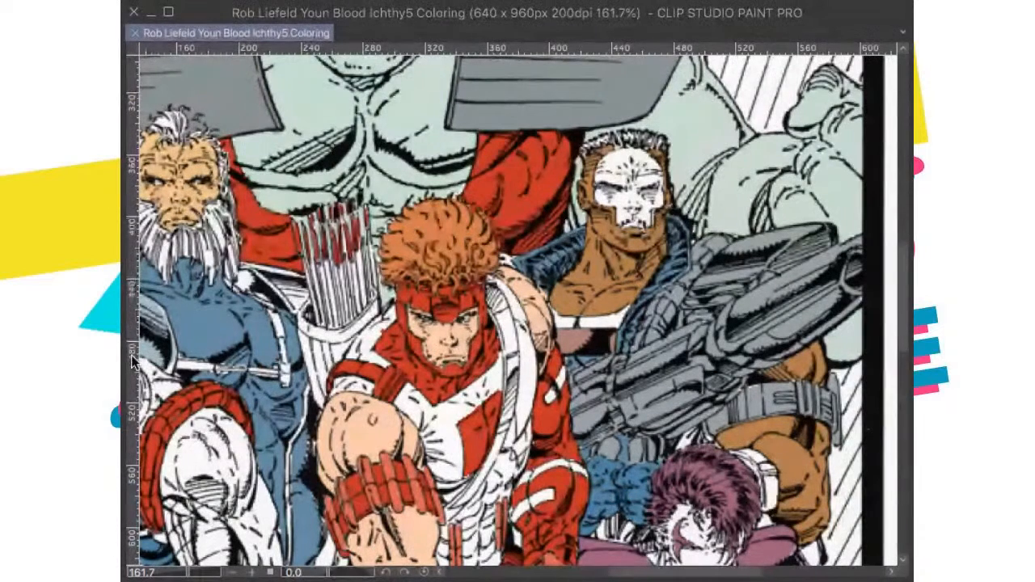
Step: Brush brown along the archer's chest strap, from his shoulder down to his waist
{"action": "mouse_move", "coordinate": [495, 307]}
{"action": "left_mouse_down"}
{"action": "mouse_move", "coordinate": [514, 340]}
{"action": "mouse_move", "coordinate": [496, 287]}
{"action": "mouse_move", "coordinate": [517, 343]}
{"action": "mouse_move", "coordinate": [498, 307]}
{"action": "mouse_move", "coordinate": [506, 416]}
{"action": "mouse_move", "coordinate": [588, 307]}
{"action": "mouse_move", "coordinate": [571, 311]}
{"action": "mouse_move", "coordinate": [521, 392]}
{"action": "left_mouse_up"}
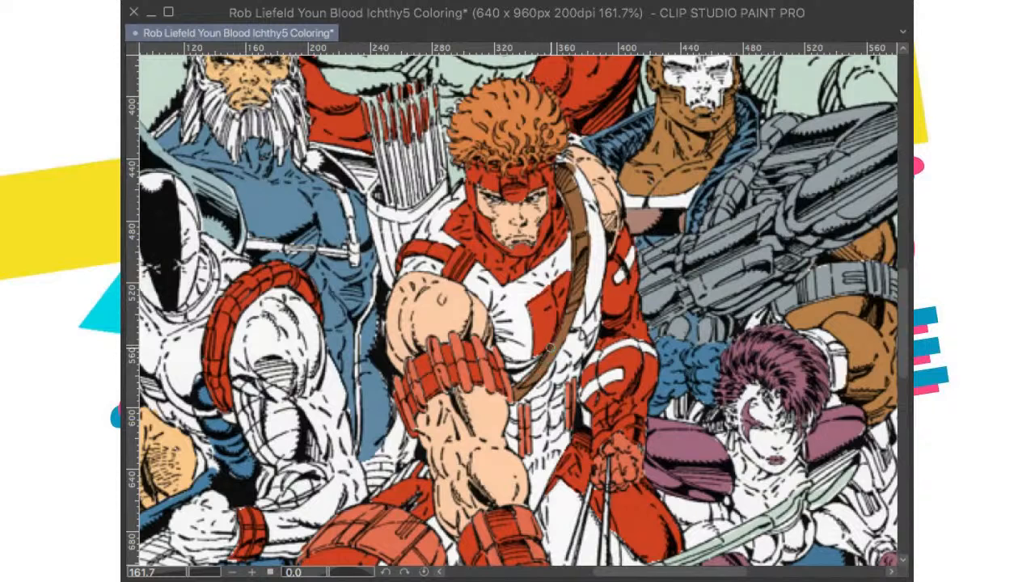
{"action": "left_click_drag", "start_coordinate": [584, 198], "coordinate": [584, 215]}
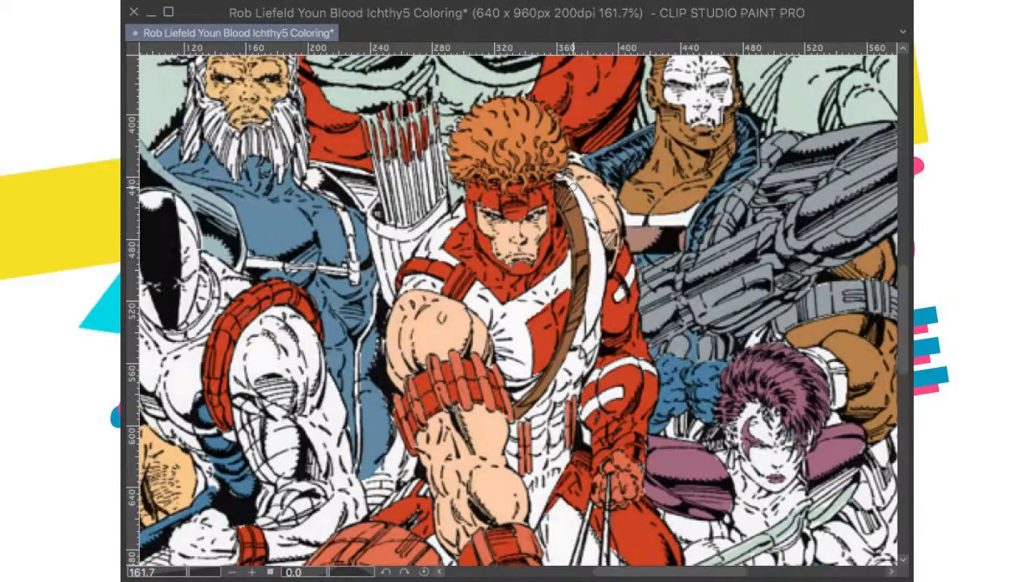
{"action": "scroll", "coordinate": [588, 375], "scroll_direction": "down", "scroll_amount": 7}
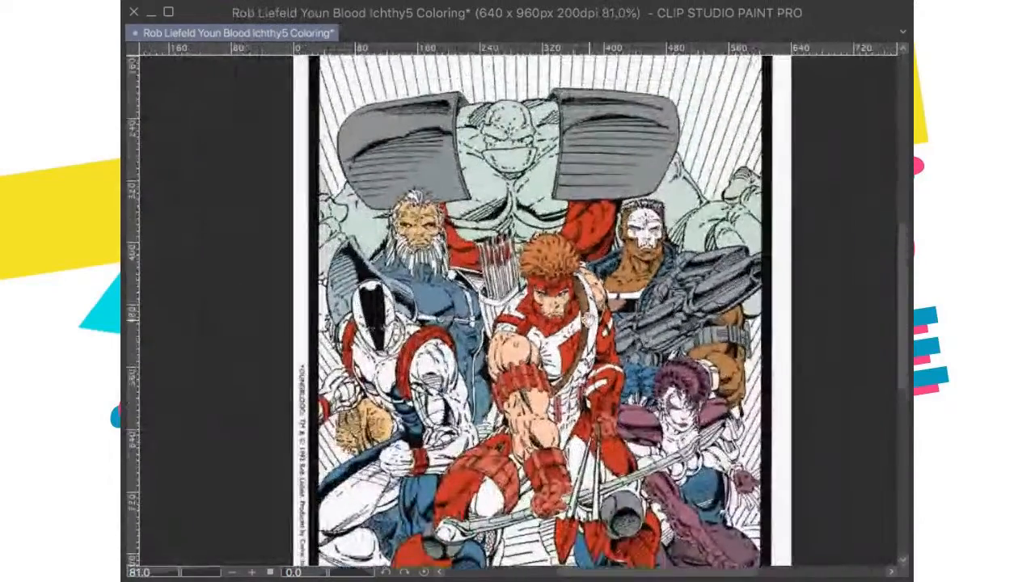
Step: Paint red beside the strips at the archer's waist and on his torso just beneath the brown strap
{"action": "scroll", "coordinate": [589, 375], "scroll_direction": "up", "scroll_amount": 2}
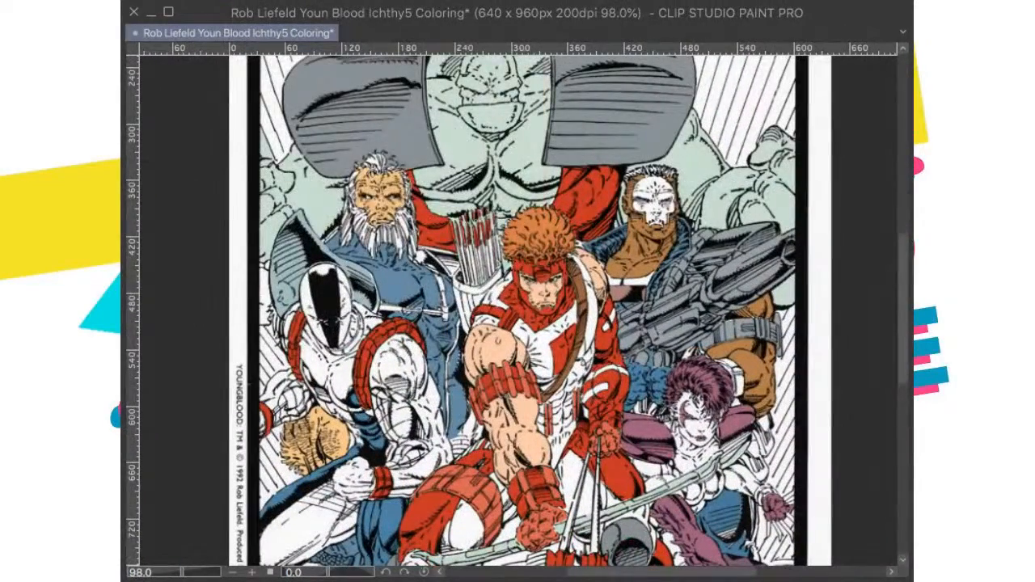
{"action": "scroll", "coordinate": [605, 309], "scroll_direction": "up", "scroll_amount": 1}
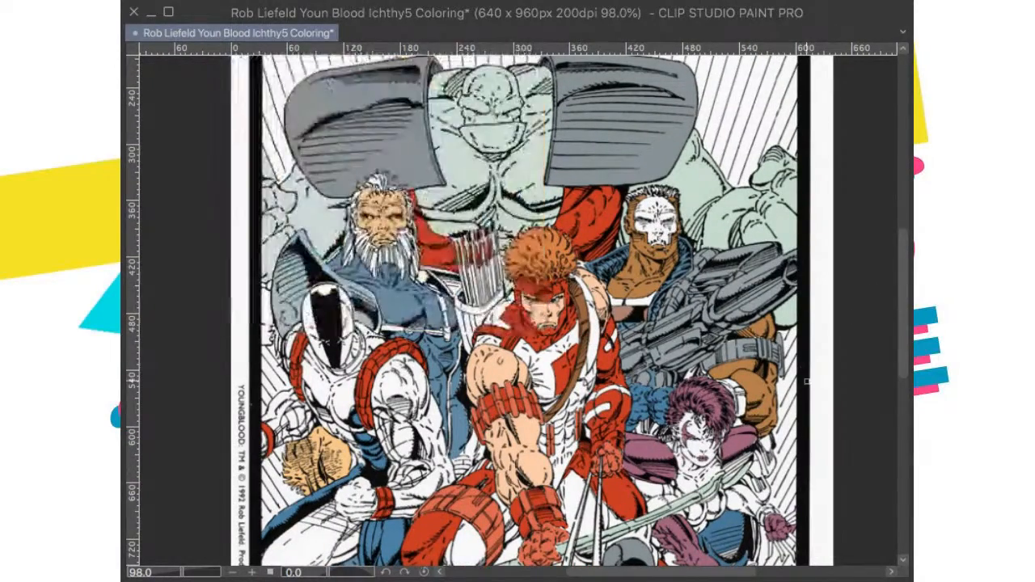
{"action": "scroll", "coordinate": [608, 429], "scroll_direction": "up", "scroll_amount": 4}
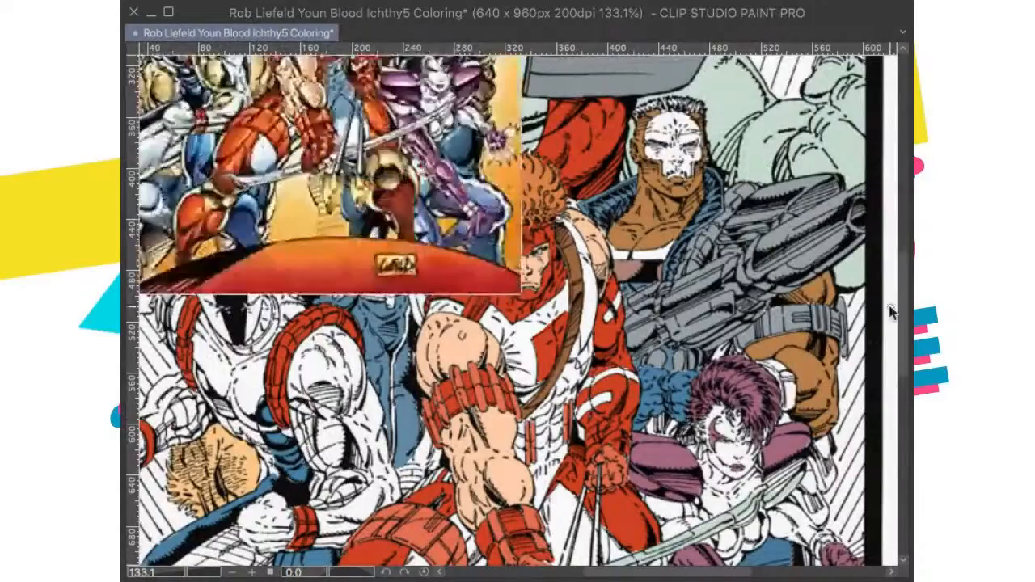
{"action": "scroll", "coordinate": [734, 327], "scroll_direction": "down", "scroll_amount": 3}
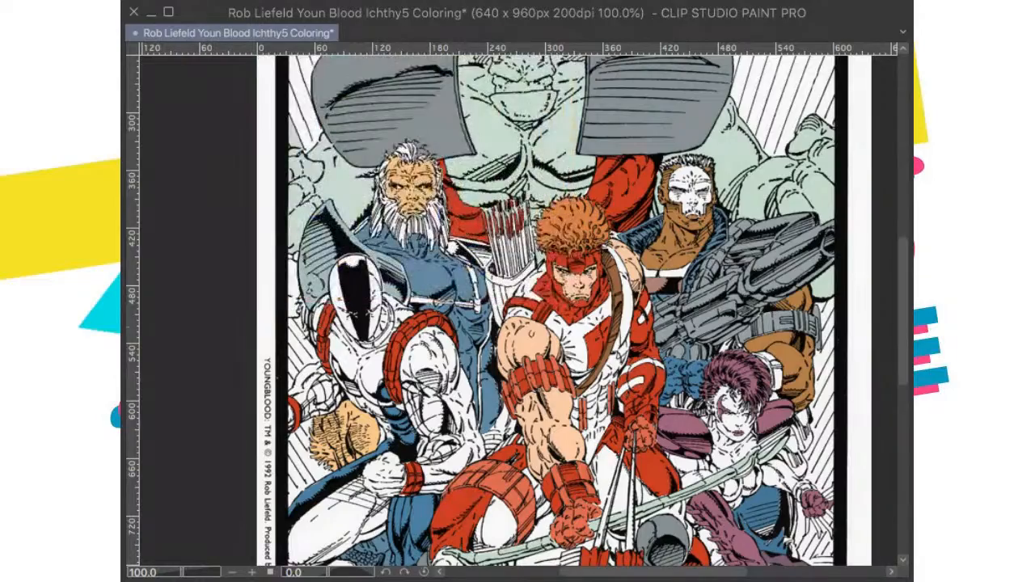
{"action": "scroll", "coordinate": [631, 323], "scroll_direction": "up", "scroll_amount": 6}
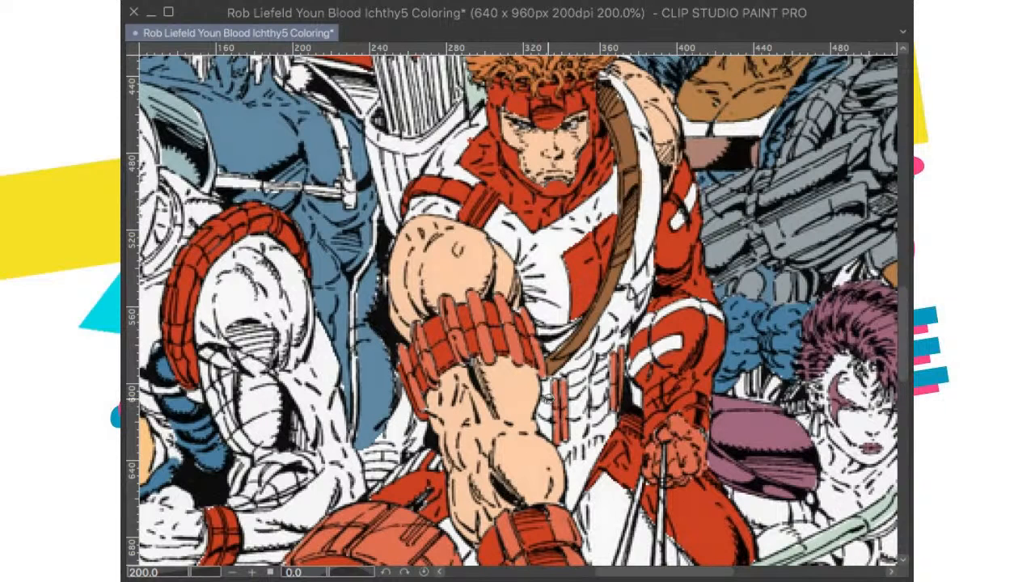
{"action": "left_click_drag", "start_coordinate": [545, 380], "coordinate": [544, 430]}
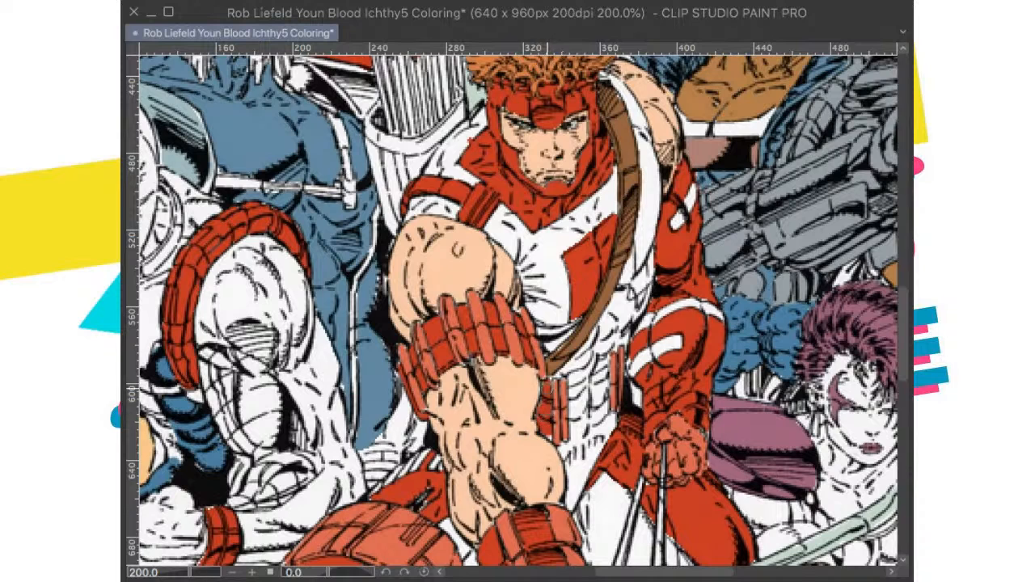
{"action": "mouse_move", "coordinate": [597, 328]}
{"action": "left_mouse_down"}
{"action": "mouse_move", "coordinate": [613, 317]}
{"action": "mouse_move", "coordinate": [623, 321]}
{"action": "mouse_move", "coordinate": [608, 327]}
{"action": "mouse_move", "coordinate": [623, 335]}
{"action": "mouse_move", "coordinate": [645, 298]}
{"action": "mouse_move", "coordinate": [645, 309]}
{"action": "mouse_move", "coordinate": [644, 296]}
{"action": "mouse_move", "coordinate": [621, 310]}
{"action": "mouse_move", "coordinate": [618, 300]}
{"action": "left_mouse_up"}
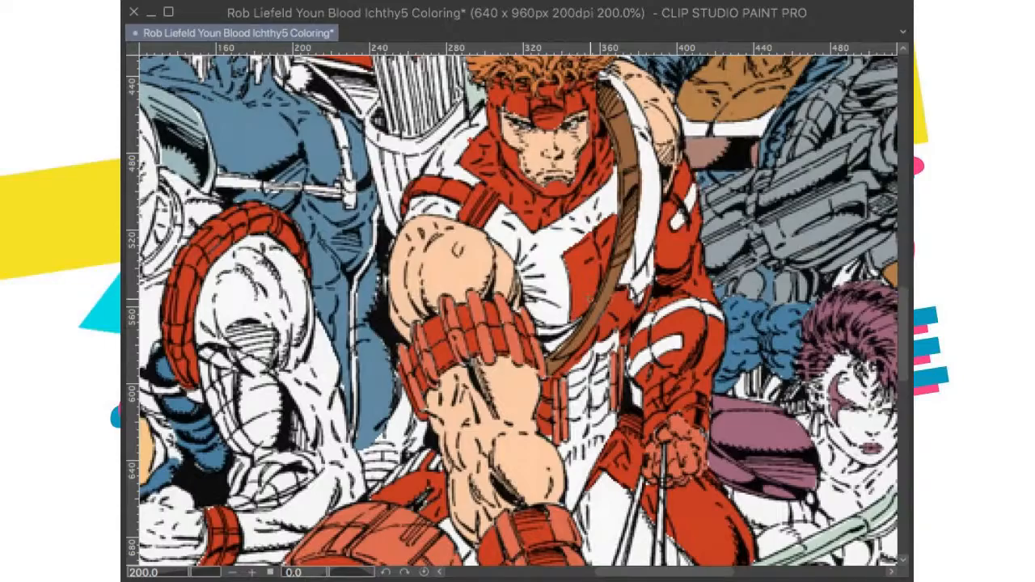
Step: Check the red on the archer's torso around the strap and waist up close, and save the drawing
{"action": "scroll", "coordinate": [596, 239], "scroll_direction": "down", "scroll_amount": 5}
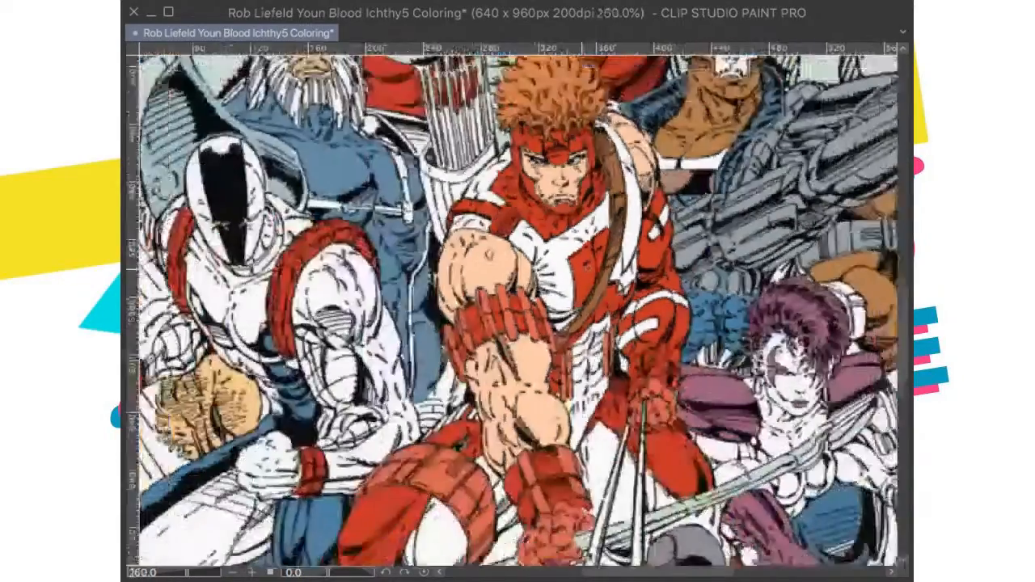
{"action": "scroll", "coordinate": [596, 239], "scroll_direction": "up", "scroll_amount": 4}
{"action": "scroll", "coordinate": [582, 323], "scroll_direction": "up", "scroll_amount": 4}
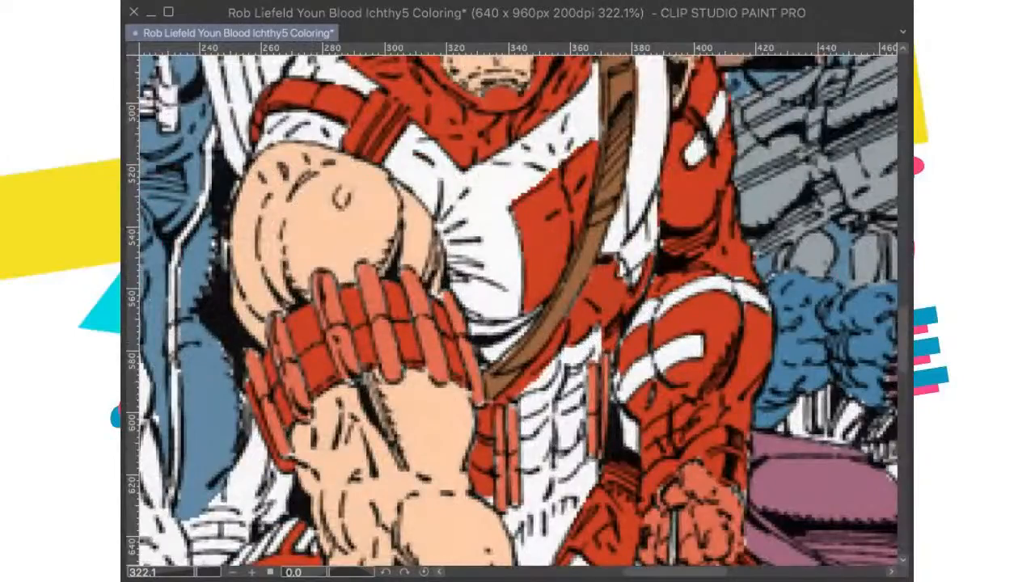
{"action": "left_click_drag", "start_coordinate": [647, 324], "coordinate": [621, 232]}
{"action": "mouse_move", "coordinate": [535, 292]}
{"action": "left_mouse_down"}
{"action": "mouse_move", "coordinate": [530, 368]}
{"action": "mouse_move", "coordinate": [513, 350]}
{"action": "mouse_move", "coordinate": [500, 353]}
{"action": "mouse_move", "coordinate": [525, 336]}
{"action": "mouse_move", "coordinate": [517, 355]}
{"action": "mouse_move", "coordinate": [530, 373]}
{"action": "mouse_move", "coordinate": [533, 301]}
{"action": "left_mouse_up"}
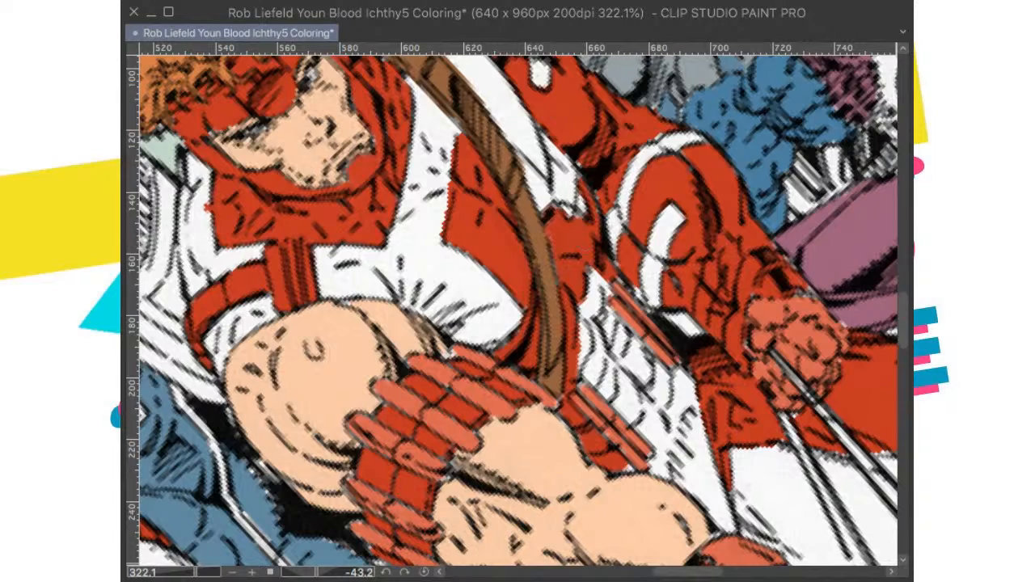
{"action": "key", "text": "super+at"}
{"action": "key", "text": "super+0"}
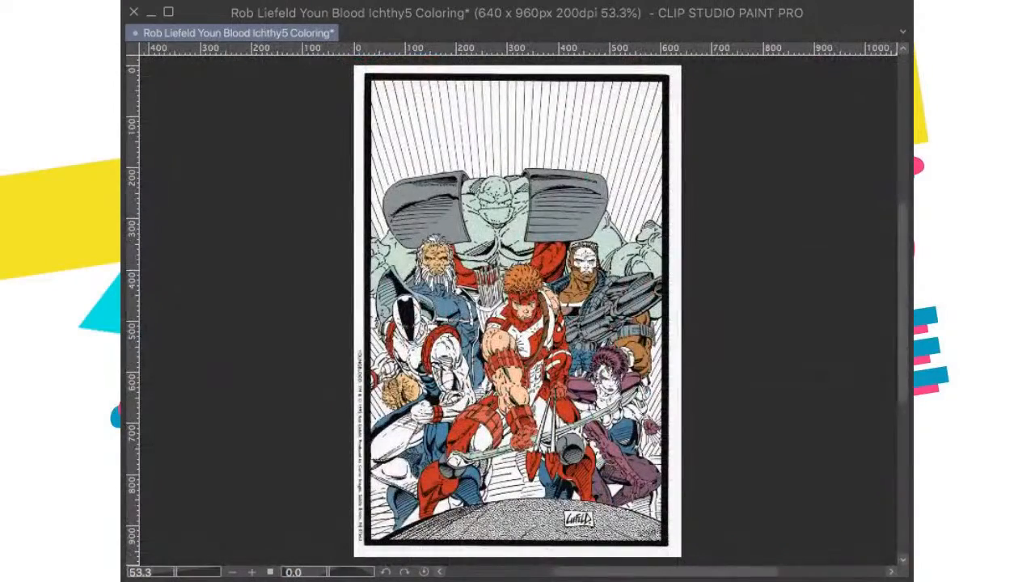
{"action": "key", "text": "super+s"}
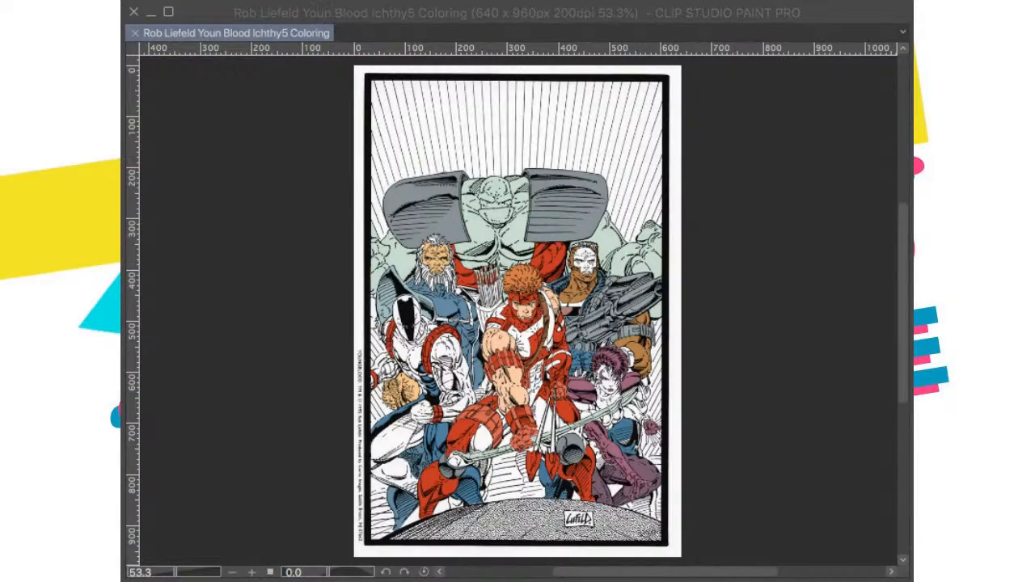
Step: Paste the reference cover over the canvas to compare its colors with the line art, and remove it again
{"action": "scroll", "coordinate": [596, 348], "scroll_direction": "up", "scroll_amount": 5}
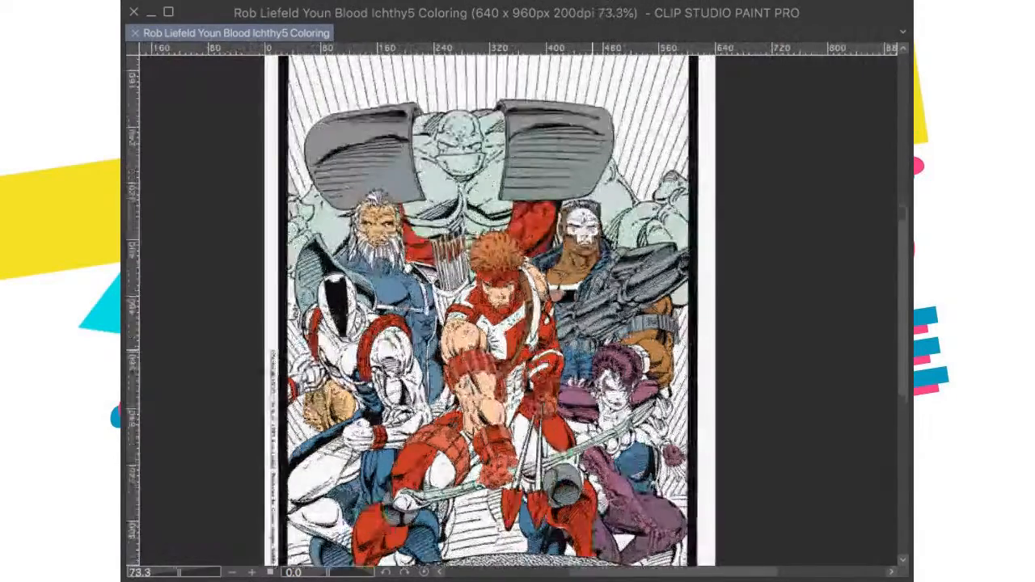
{"action": "scroll", "coordinate": [449, 304], "scroll_direction": "down", "scroll_amount": 5}
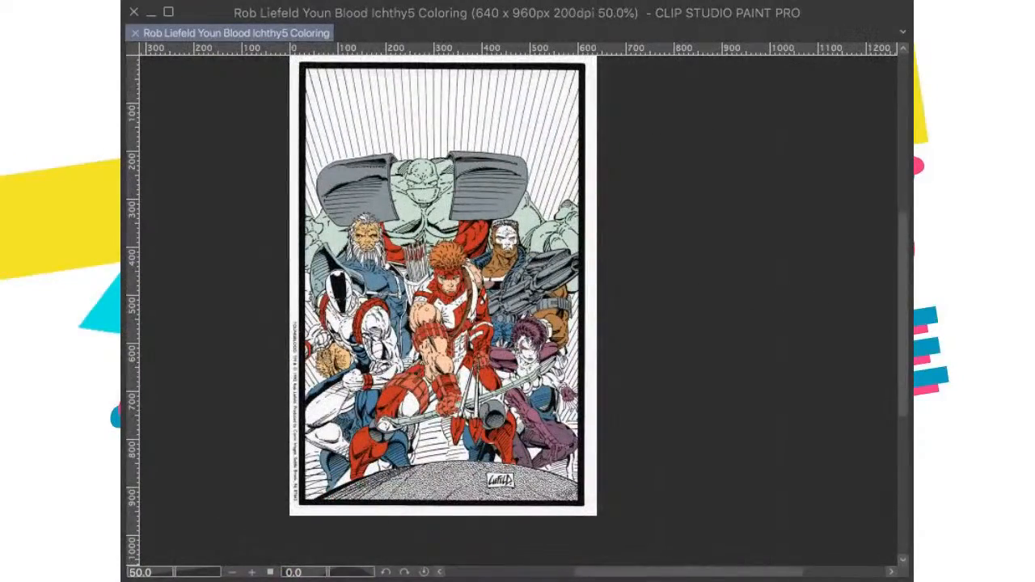
{"action": "scroll", "coordinate": [592, 308], "scroll_direction": "up", "scroll_amount": 1}
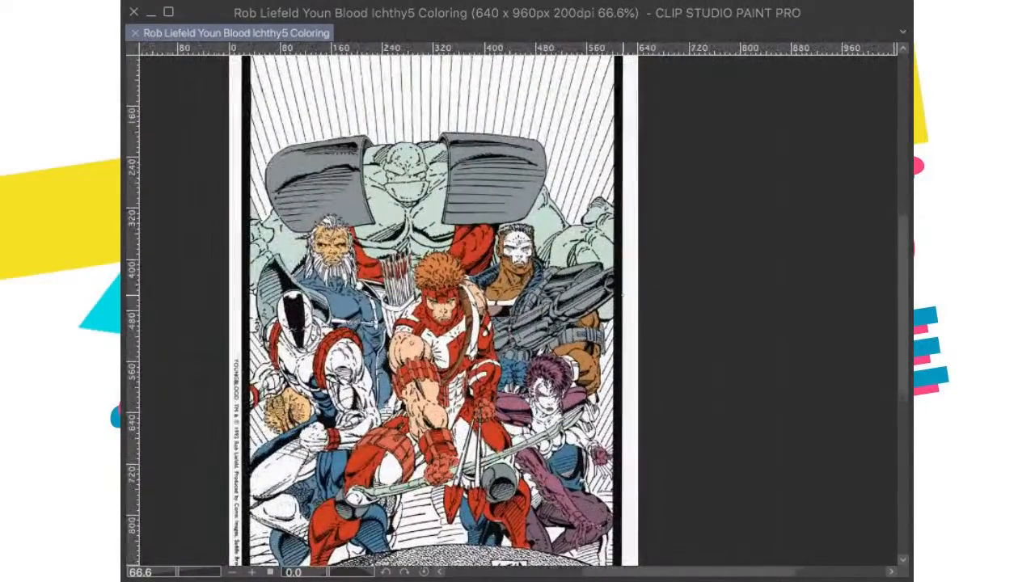
{"action": "key", "text": "ctrl+v"}
{"action": "scroll", "coordinate": [393, 209], "scroll_direction": "up", "scroll_amount": 9}
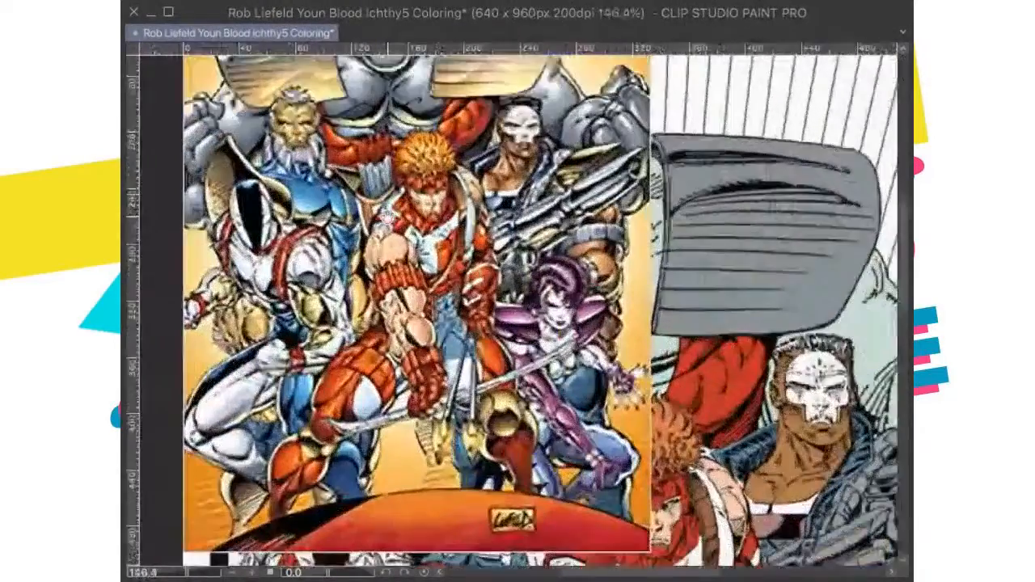
{"action": "left_click_drag", "start_coordinate": [392, 209], "coordinate": [416, 232]}
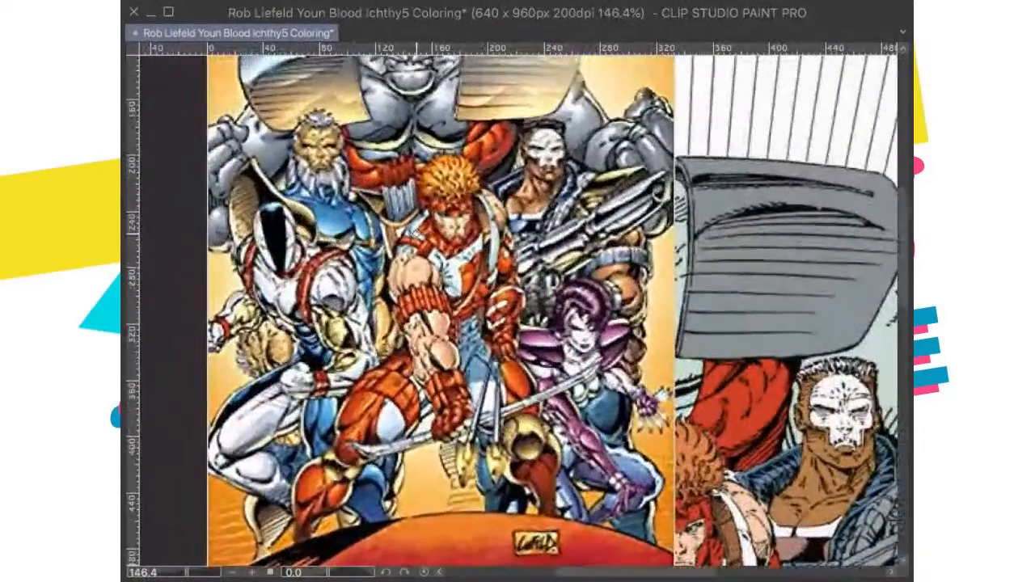
{"action": "scroll", "coordinate": [444, 240], "scroll_direction": "down", "scroll_amount": 3}
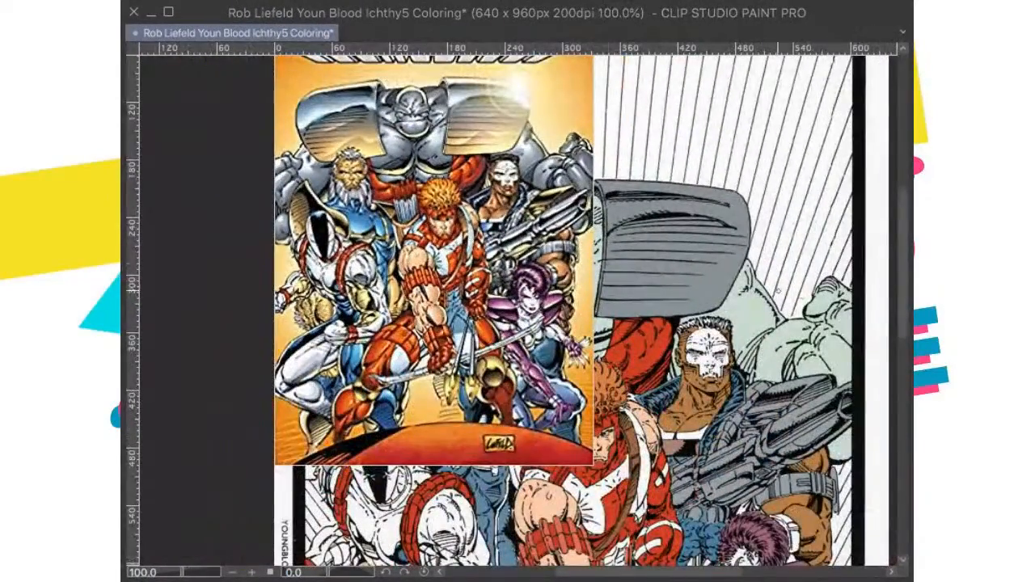
{"action": "key", "text": "ctrl+z"}
{"action": "scroll", "coordinate": [536, 513], "scroll_direction": "up", "scroll_amount": 8}
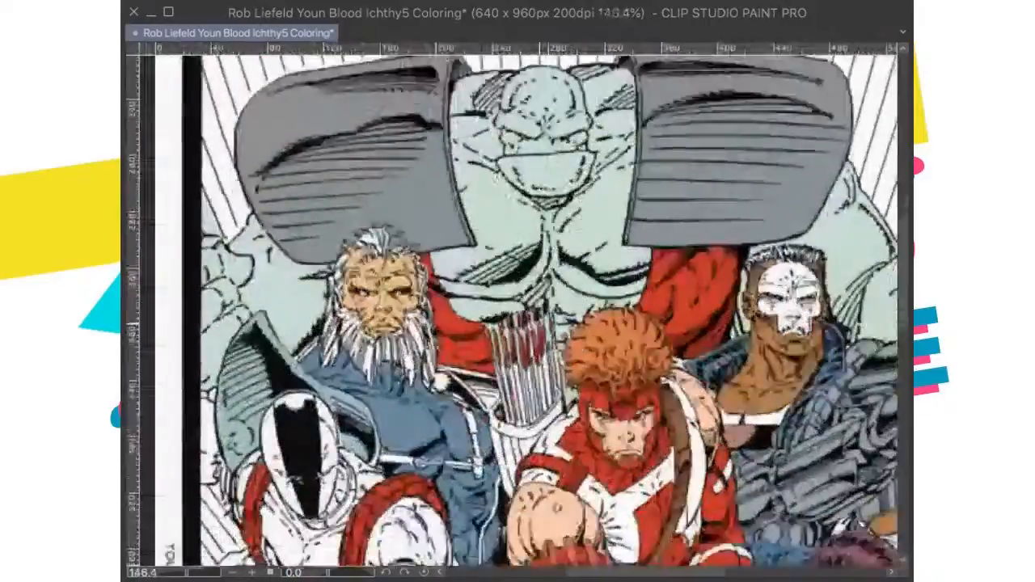
Step: Color the archer's white quiver pale green behind his shoulder and save the drawing
{"action": "scroll", "coordinate": [194, 388], "scroll_direction": "down", "scroll_amount": 8}
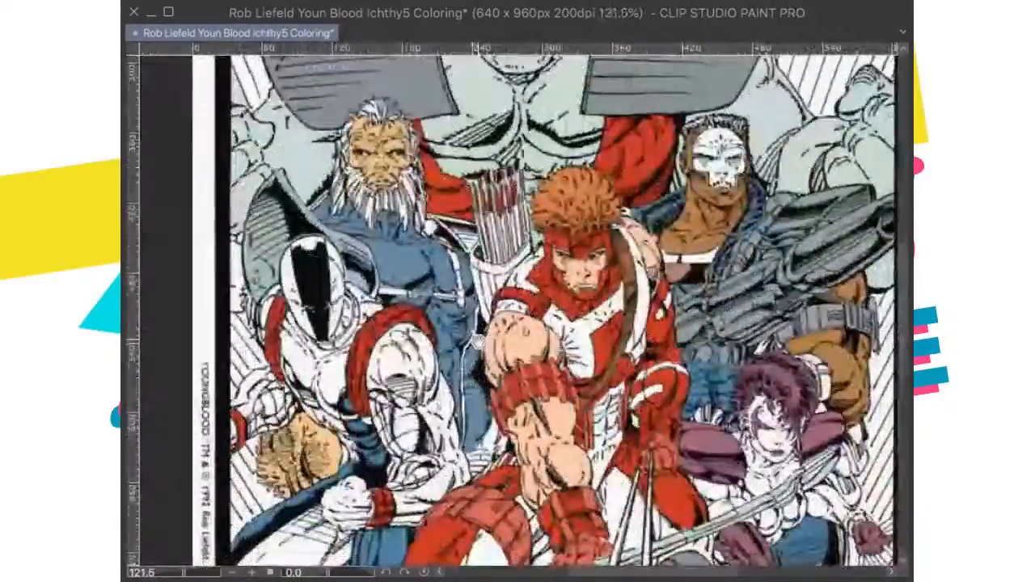
{"action": "scroll", "coordinate": [732, 458], "scroll_direction": "up", "scroll_amount": 3}
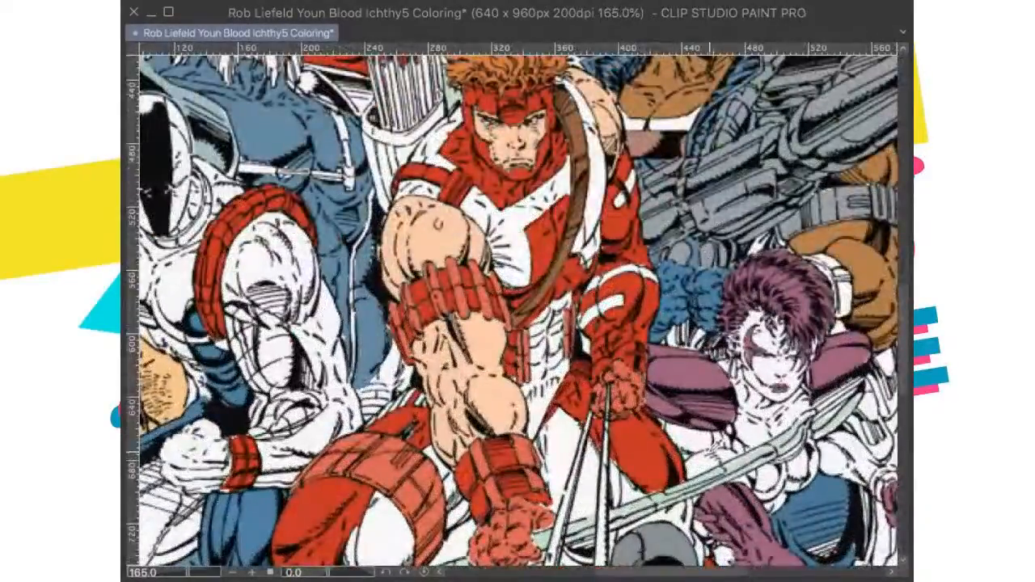
{"action": "scroll", "coordinate": [775, 239], "scroll_direction": "up", "scroll_amount": 3}
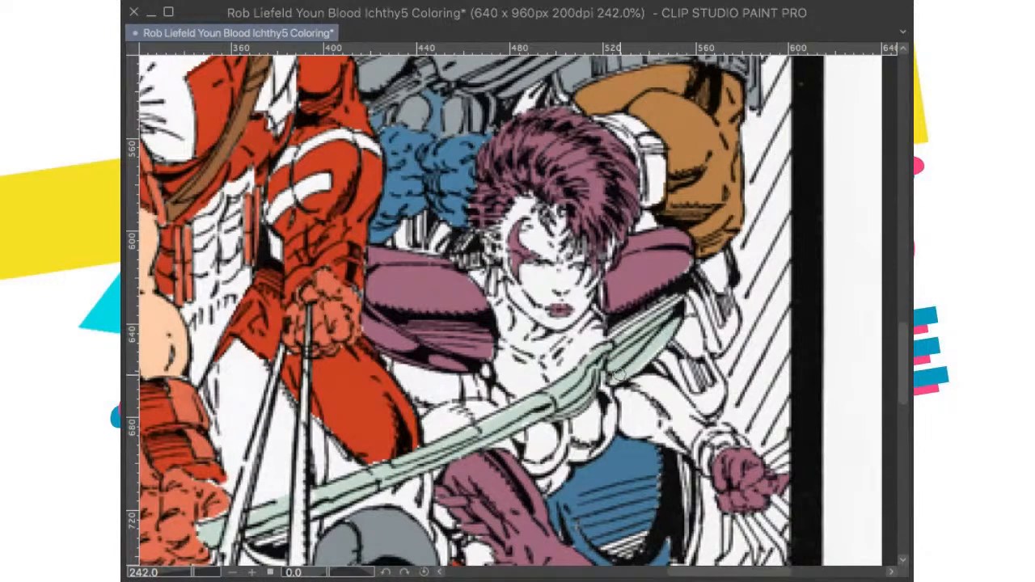
{"action": "left_click_drag", "start_coordinate": [209, 245], "coordinate": [511, 305]}
{"action": "left_click_drag", "start_coordinate": [364, 97], "coordinate": [582, 405]}
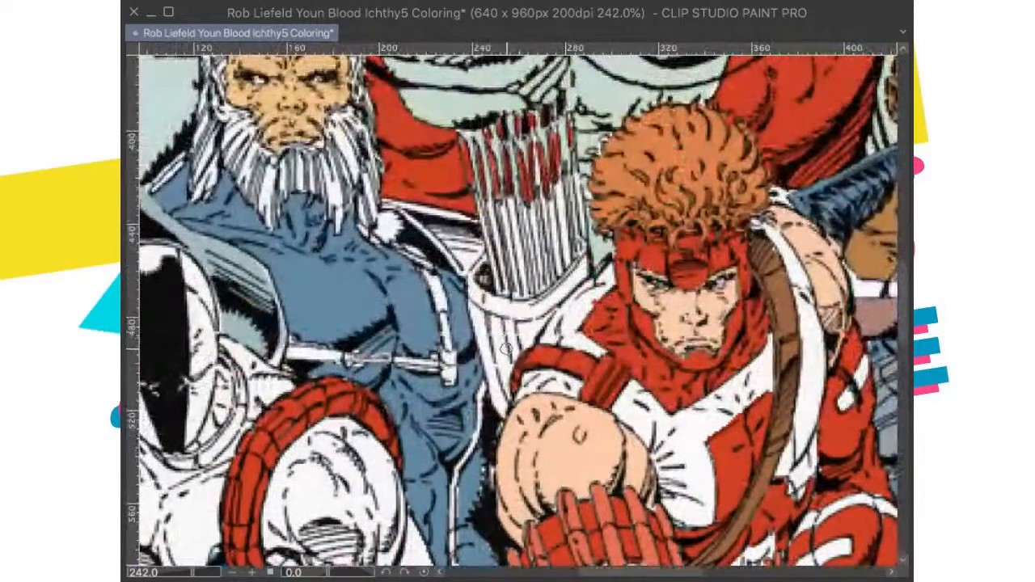
{"action": "mouse_move", "coordinate": [506, 391]}
{"action": "left_mouse_down"}
{"action": "mouse_move", "coordinate": [514, 342]}
{"action": "mouse_move", "coordinate": [499, 306]}
{"action": "mouse_move", "coordinate": [471, 285]}
{"action": "mouse_move", "coordinate": [481, 262]}
{"action": "mouse_move", "coordinate": [473, 279]}
{"action": "mouse_move", "coordinate": [484, 299]}
{"action": "mouse_move", "coordinate": [518, 314]}
{"action": "mouse_move", "coordinate": [526, 307]}
{"action": "mouse_move", "coordinate": [523, 318]}
{"action": "mouse_move", "coordinate": [565, 270]}
{"action": "left_mouse_up"}
{"action": "key", "text": "ctrl+0"}
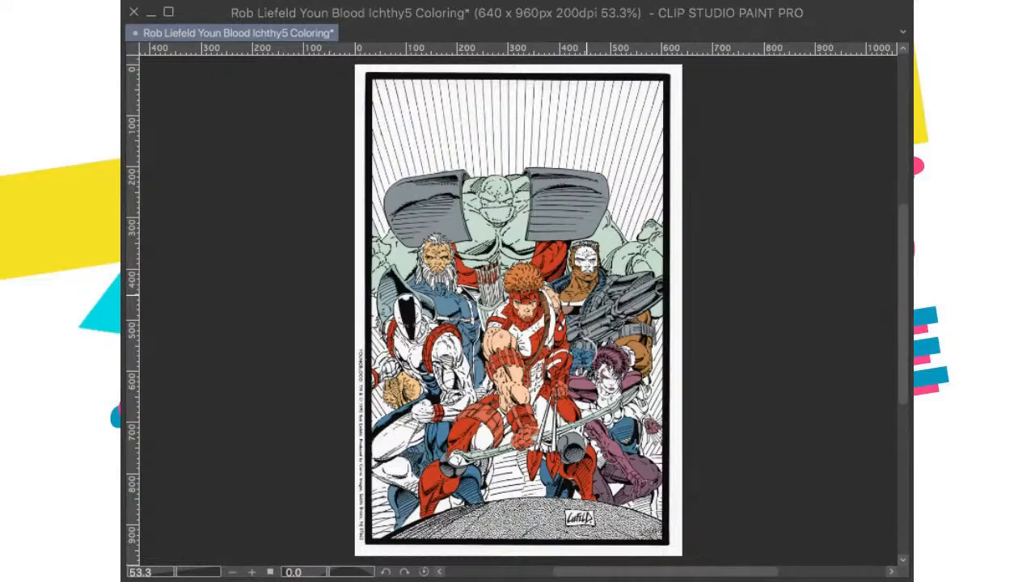
{"action": "key", "text": "ctrl+s"}
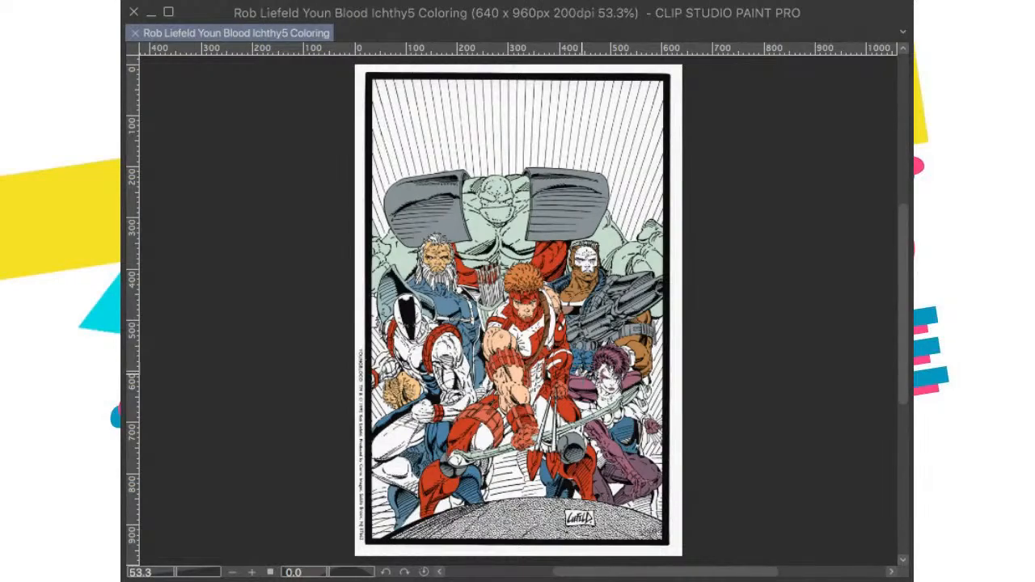
Step: Add a new raster layer and begin brushing shading on the green giant around his gray shoulder armor
{"action": "scroll", "coordinate": [584, 370], "scroll_direction": "up", "scroll_amount": 1}
{"action": "key", "text": "ctrl+0"}
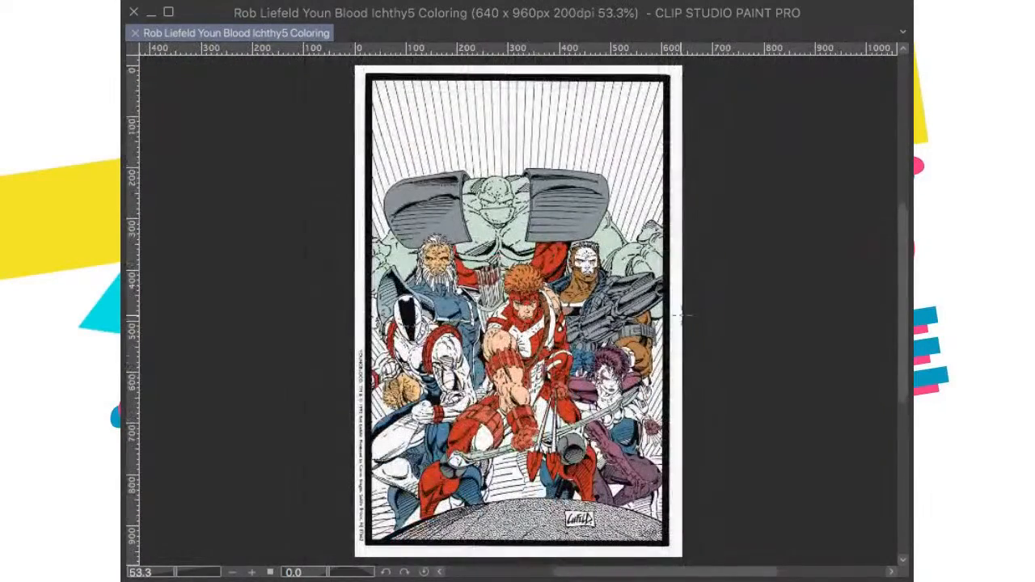
{"action": "key", "text": "ctrl+shift+n"}
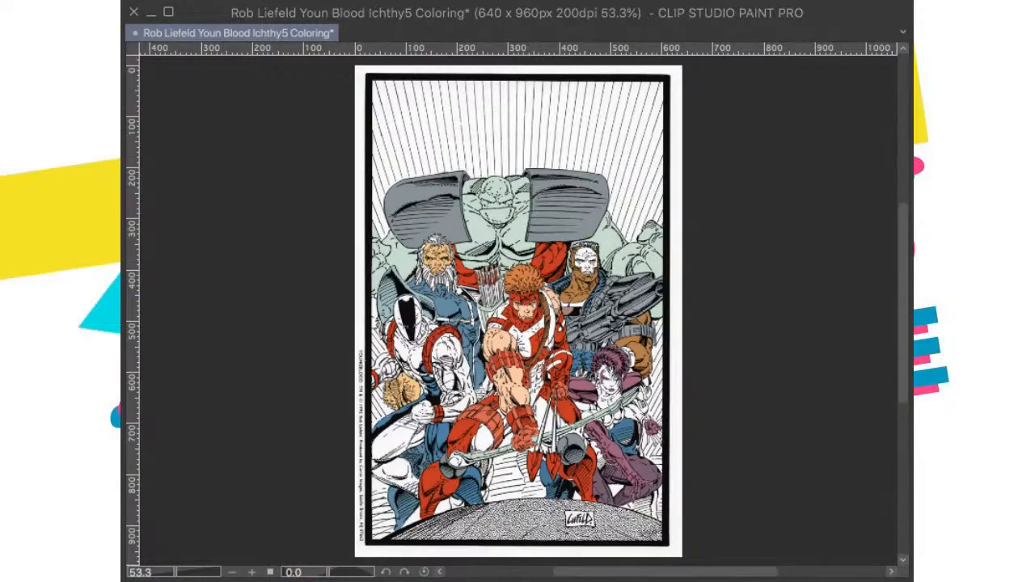
{"action": "scroll", "coordinate": [596, 213], "scroll_direction": "up", "scroll_amount": 4}
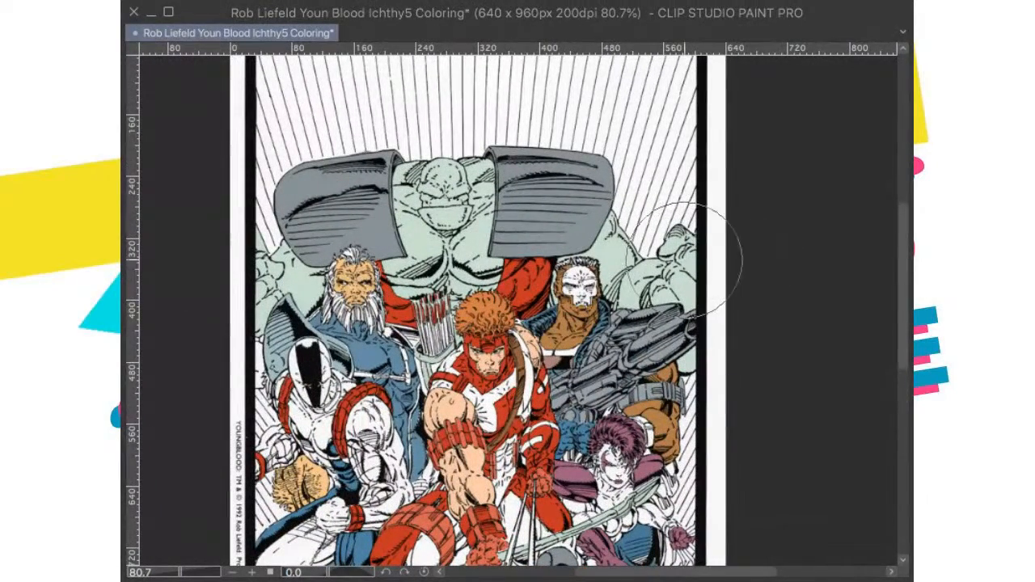
{"action": "scroll", "coordinate": [348, 178], "scroll_direction": "down", "scroll_amount": 1}
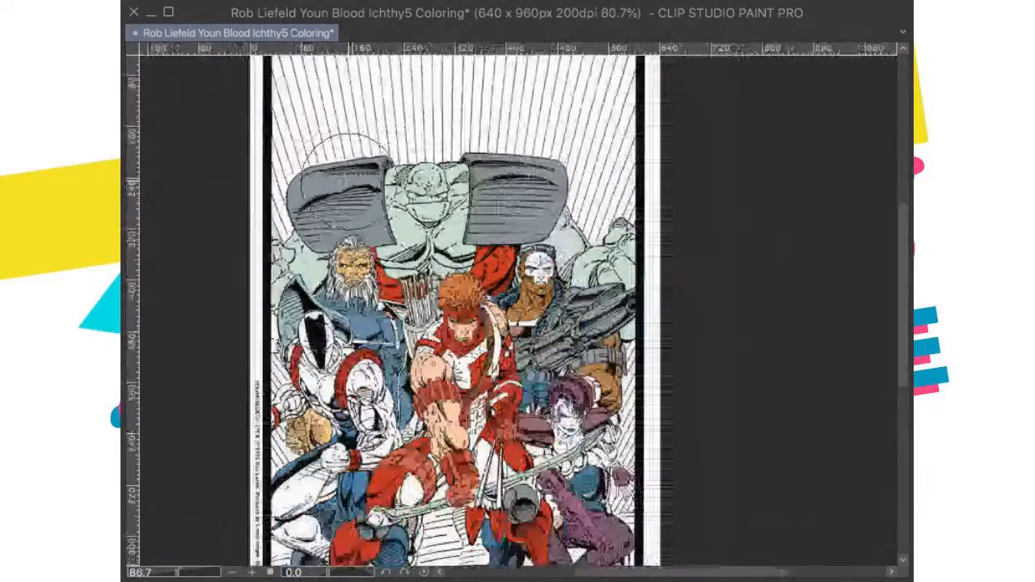
{"action": "scroll", "coordinate": [347, 154], "scroll_direction": "up", "scroll_amount": 2}
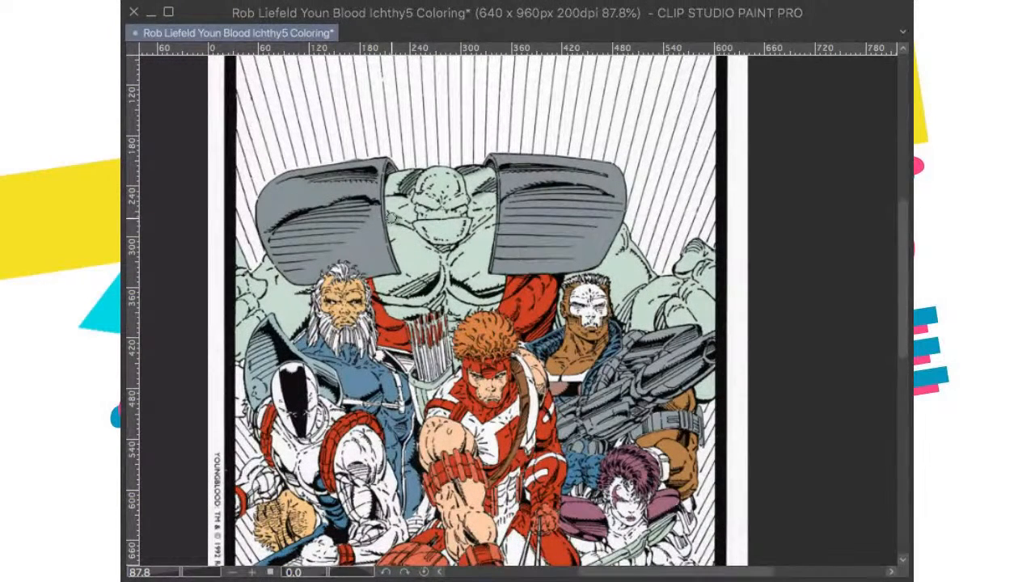
{"action": "left_click_drag", "start_coordinate": [494, 333], "coordinate": [602, 289]}
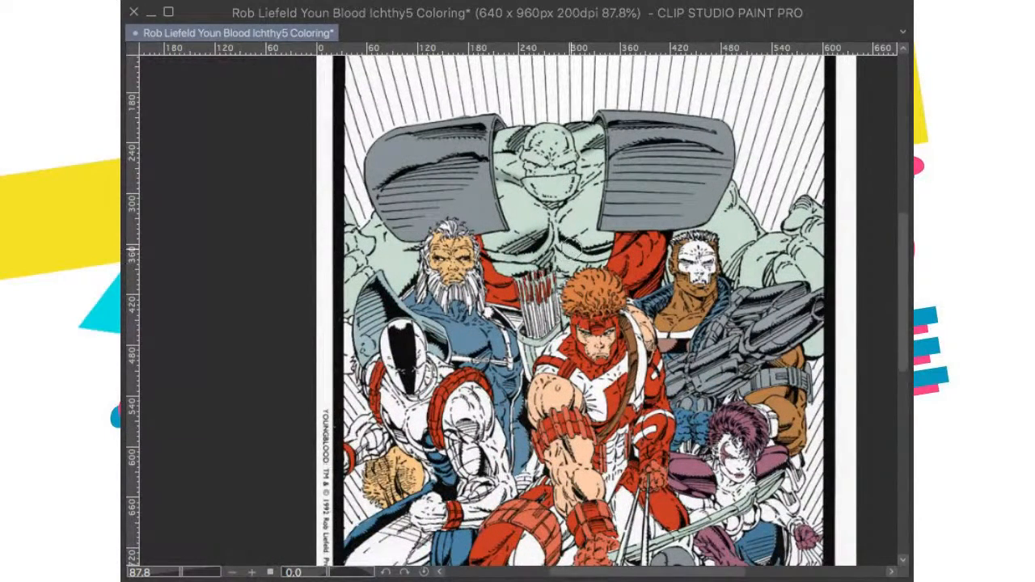
{"action": "left_click_drag", "start_coordinate": [663, 285], "coordinate": [550, 298]}
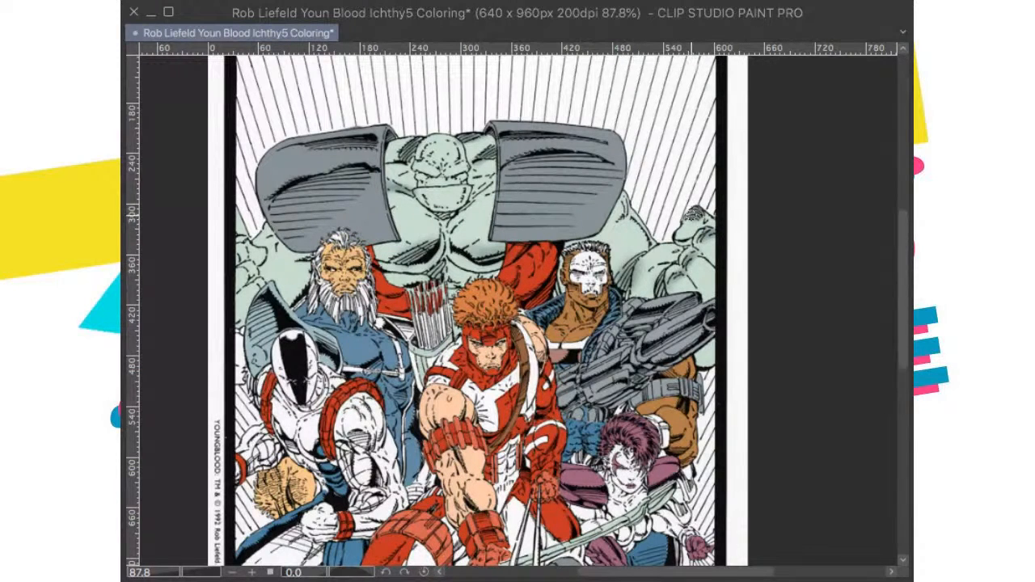
Step: Brush shading on both of the green giant's shoulders along the outer edges of the gray armor
{"action": "mouse_move", "coordinate": [634, 208]}
{"action": "left_mouse_down"}
{"action": "mouse_move", "coordinate": [622, 199]}
{"action": "mouse_move", "coordinate": [622, 222]}
{"action": "left_mouse_up"}
{"action": "mouse_move", "coordinate": [573, 326]}
{"action": "left_mouse_down"}
{"action": "mouse_move", "coordinate": [587, 315]}
{"action": "mouse_move", "coordinate": [835, 317]}
{"action": "left_mouse_up"}
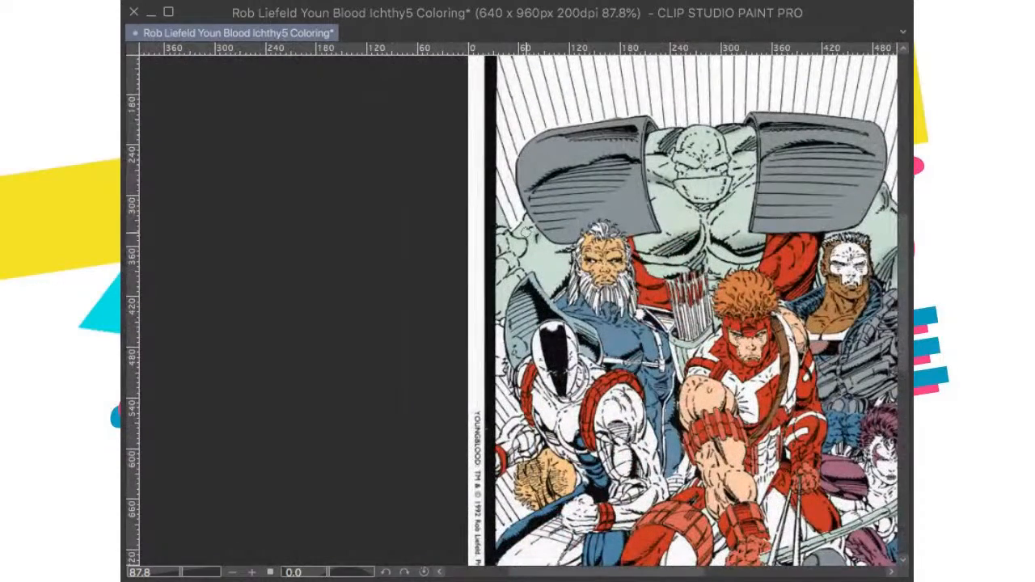
{"action": "left_click_drag", "start_coordinate": [551, 281], "coordinate": [573, 275]}
{"action": "mouse_move", "coordinate": [531, 243]}
{"action": "left_mouse_down"}
{"action": "mouse_move", "coordinate": [537, 254]}
{"action": "mouse_move", "coordinate": [528, 224]}
{"action": "left_mouse_up"}
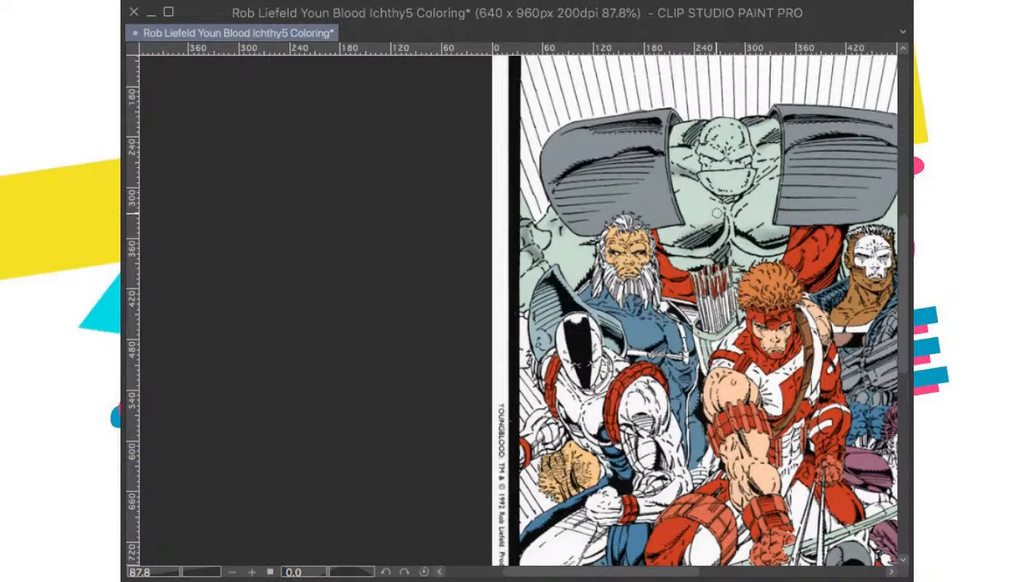
{"action": "key", "text": "ctrl+0"}
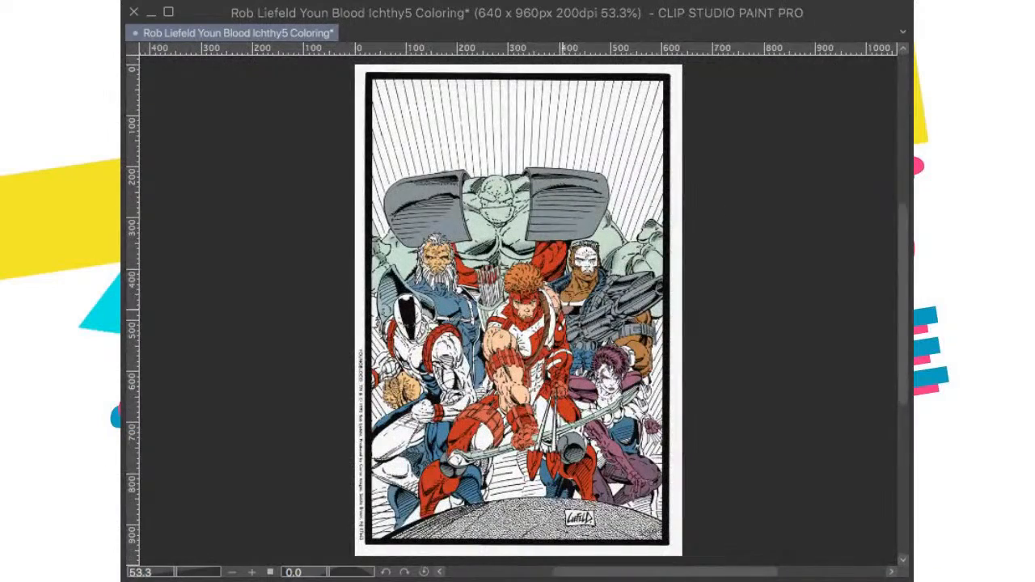
Step: Examine the green giant's head, chest and shoulder armor up close
{"action": "mouse_move", "coordinate": [577, 466]}
{"action": "left_mouse_down"}
{"action": "mouse_move", "coordinate": [571, 440]}
{"action": "mouse_move", "coordinate": [571, 481]}
{"action": "left_mouse_up"}
{"action": "left_click_drag", "start_coordinate": [576, 392], "coordinate": [555, 441]}
{"action": "scroll", "coordinate": [609, 330], "scroll_direction": "up", "scroll_amount": 2}
{"action": "left_click_drag", "start_coordinate": [582, 316], "coordinate": [600, 367]}
{"action": "scroll", "coordinate": [545, 367], "scroll_direction": "up", "scroll_amount": 1}
{"action": "left_click_drag", "start_coordinate": [538, 359], "coordinate": [576, 349]}
{"action": "left_click_drag", "start_coordinate": [556, 305], "coordinate": [557, 318]}
{"action": "scroll", "coordinate": [571, 318], "scroll_direction": "up", "scroll_amount": 6}
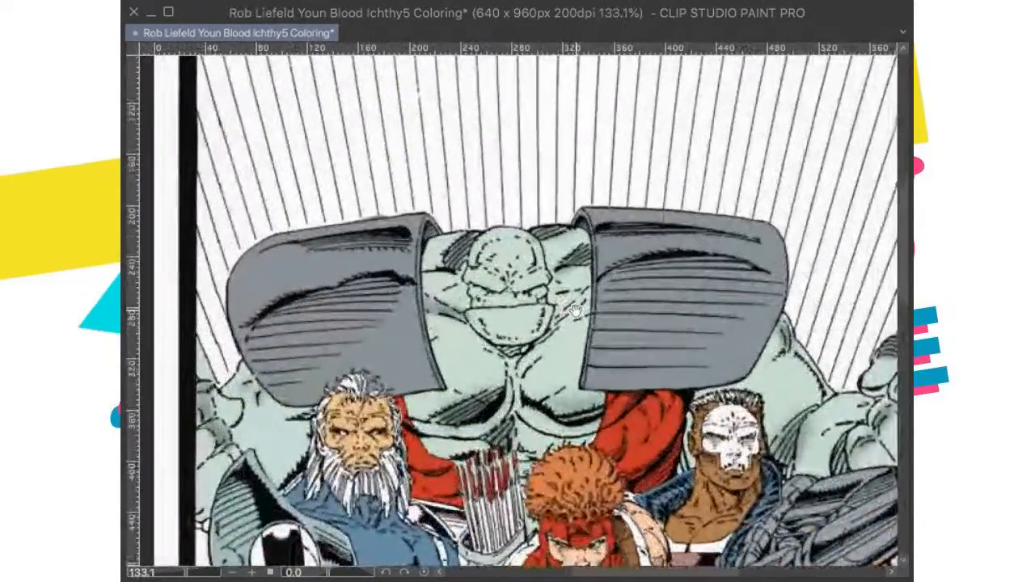
Step: Examine the colored figures across the cover, from the green giant down to the archer and his teammates
{"action": "scroll", "coordinate": [579, 326], "scroll_direction": "down", "scroll_amount": 3}
{"action": "scroll", "coordinate": [603, 321], "scroll_direction": "down", "scroll_amount": 2}
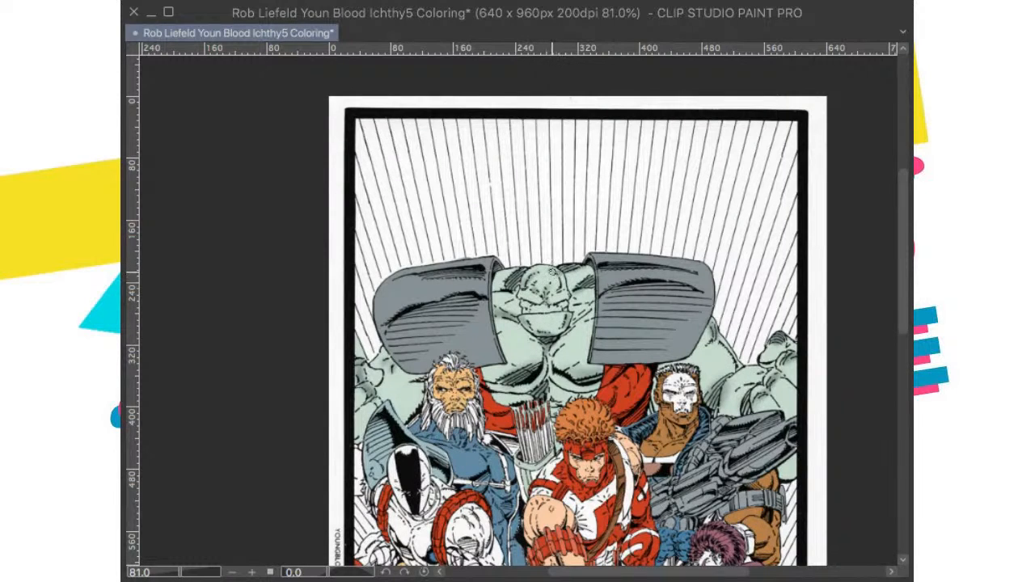
{"action": "left_click_drag", "start_coordinate": [722, 431], "coordinate": [707, 241]}
{"action": "left_click_drag", "start_coordinate": [617, 322], "coordinate": [702, 345]}
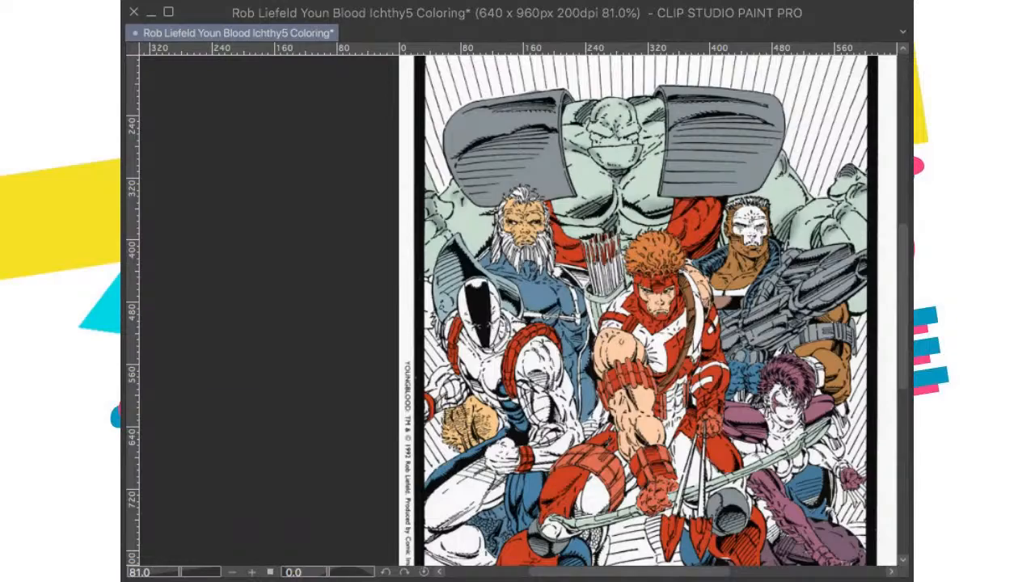
{"action": "scroll", "coordinate": [568, 438], "scroll_direction": "up", "scroll_amount": 1}
{"action": "left_click_drag", "start_coordinate": [568, 438], "coordinate": [519, 478]}
{"action": "scroll", "coordinate": [659, 369], "scroll_direction": "up", "scroll_amount": 4}
{"action": "scroll", "coordinate": [659, 369], "scroll_direction": "down", "scroll_amount": 2}
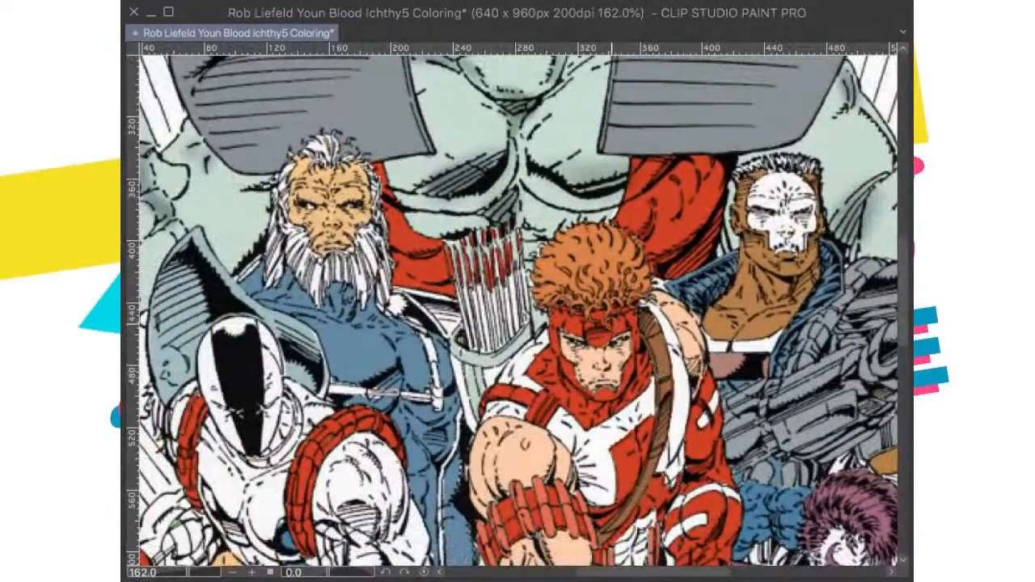
{"action": "scroll", "coordinate": [625, 354], "scroll_direction": "down", "scroll_amount": 2}
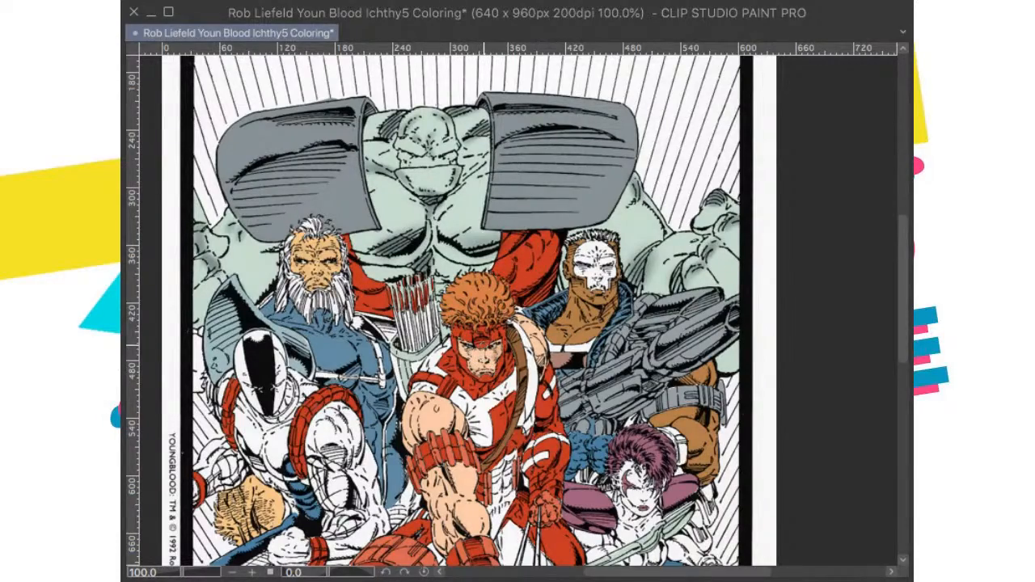
Step: Brush soft shading onto the archer's face and the upper part of his outstretched bare arm
{"action": "scroll", "coordinate": [484, 345], "scroll_direction": "up", "scroll_amount": 8}
{"action": "scroll", "coordinate": [619, 327], "scroll_direction": "up", "scroll_amount": 2}
{"action": "scroll", "coordinate": [627, 323], "scroll_direction": "down", "scroll_amount": 3}
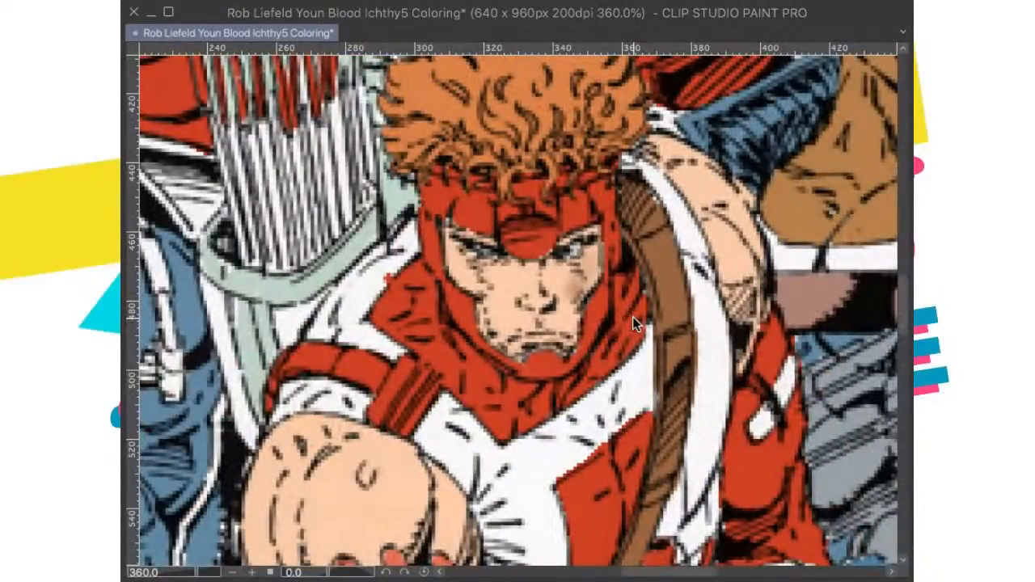
{"action": "scroll", "coordinate": [633, 316], "scroll_direction": "down", "scroll_amount": 4}
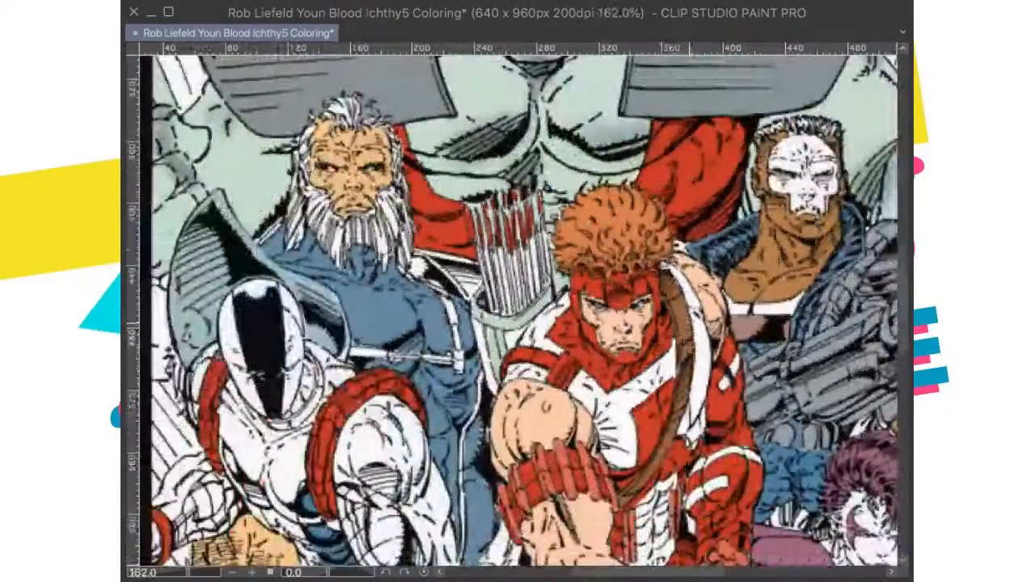
{"action": "left_click_drag", "start_coordinate": [690, 325], "coordinate": [676, 340]}
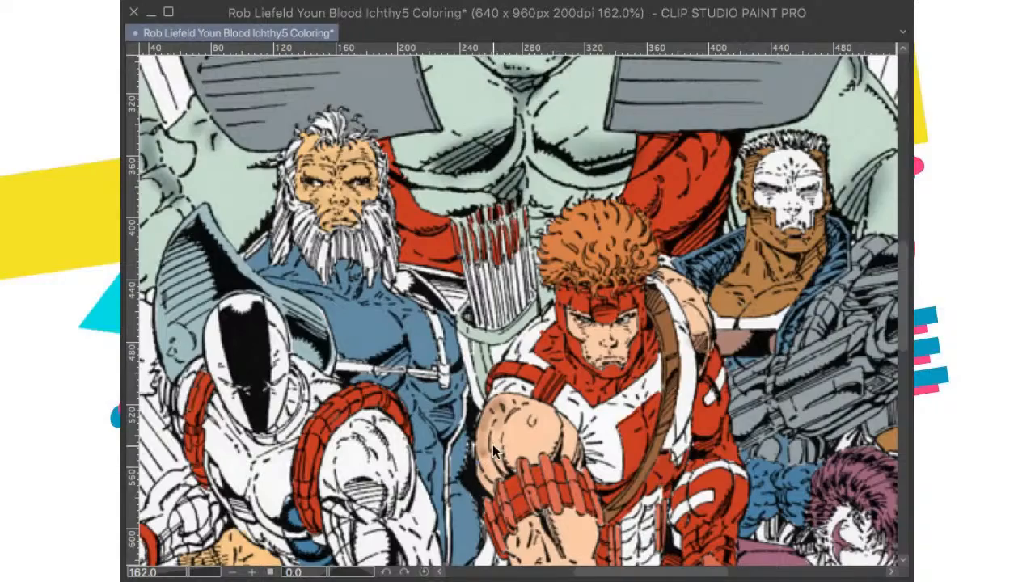
{"action": "scroll", "coordinate": [518, 421], "scroll_direction": "down", "scroll_amount": 3}
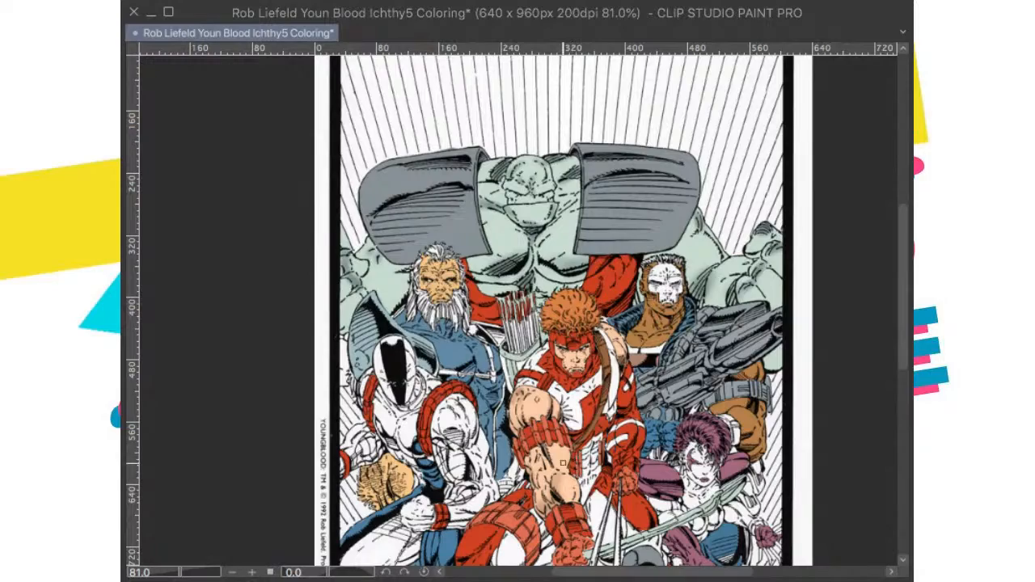
Step: Brush shading onto the archer's bare shoulder, the other side of his face and his forearm, and save the drawing
{"action": "left_click_drag", "start_coordinate": [597, 521], "coordinate": [601, 463]}
{"action": "left_click_drag", "start_coordinate": [619, 411], "coordinate": [603, 441]}
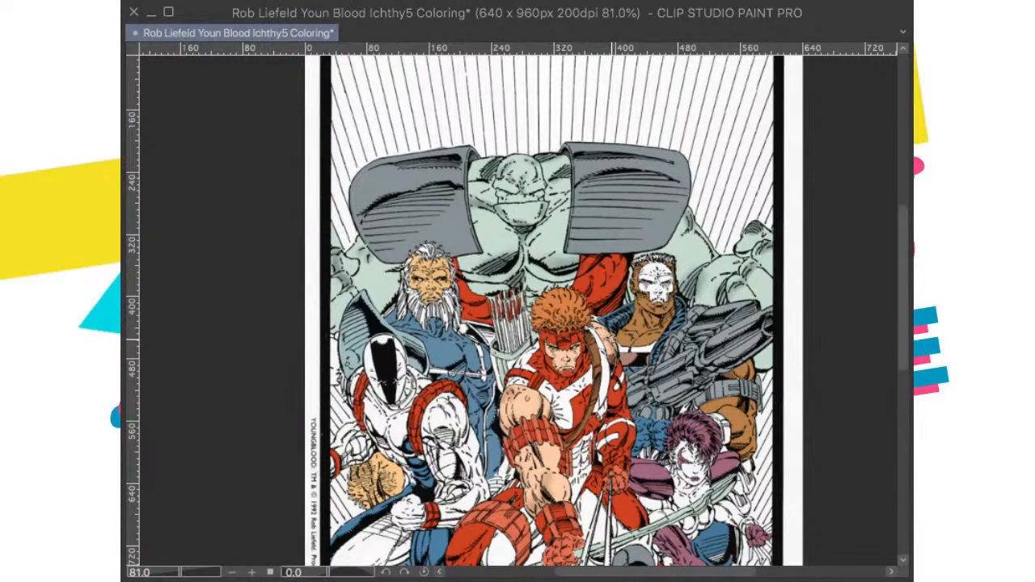
{"action": "left_click_drag", "start_coordinate": [598, 372], "coordinate": [611, 382]}
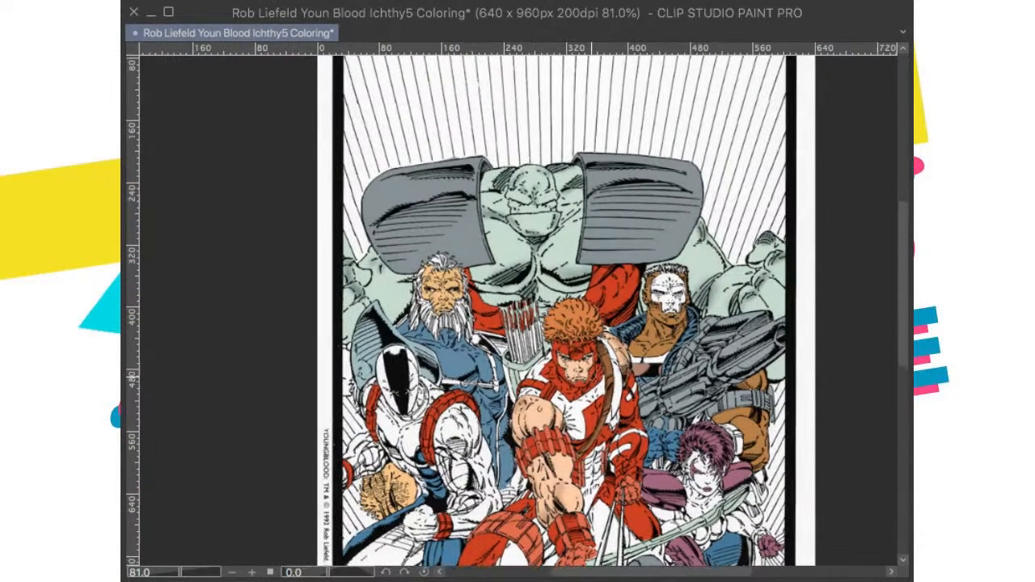
{"action": "scroll", "coordinate": [586, 348], "scroll_direction": "up", "scroll_amount": 5}
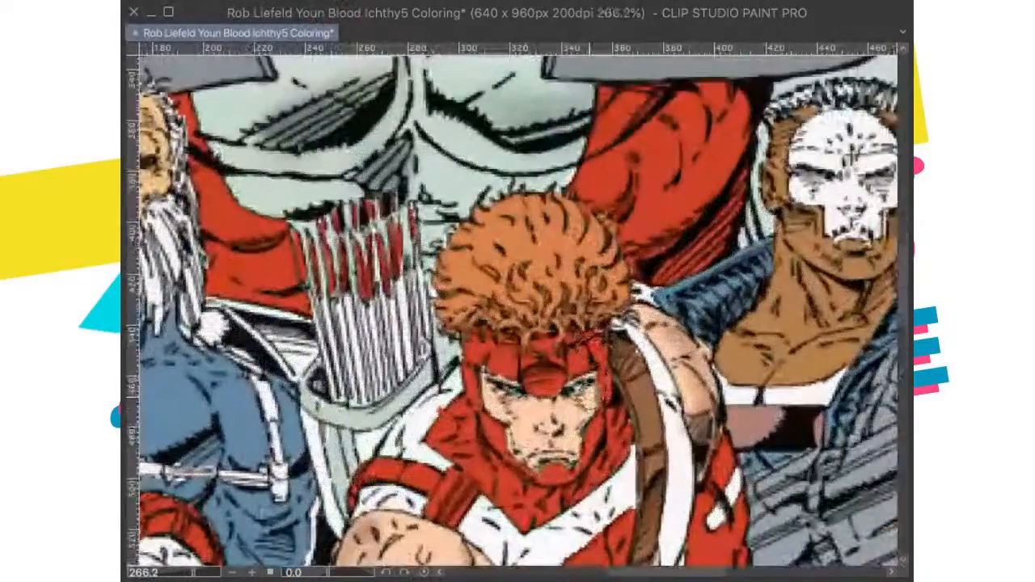
{"action": "scroll", "coordinate": [608, 366], "scroll_direction": "up", "scroll_amount": 1}
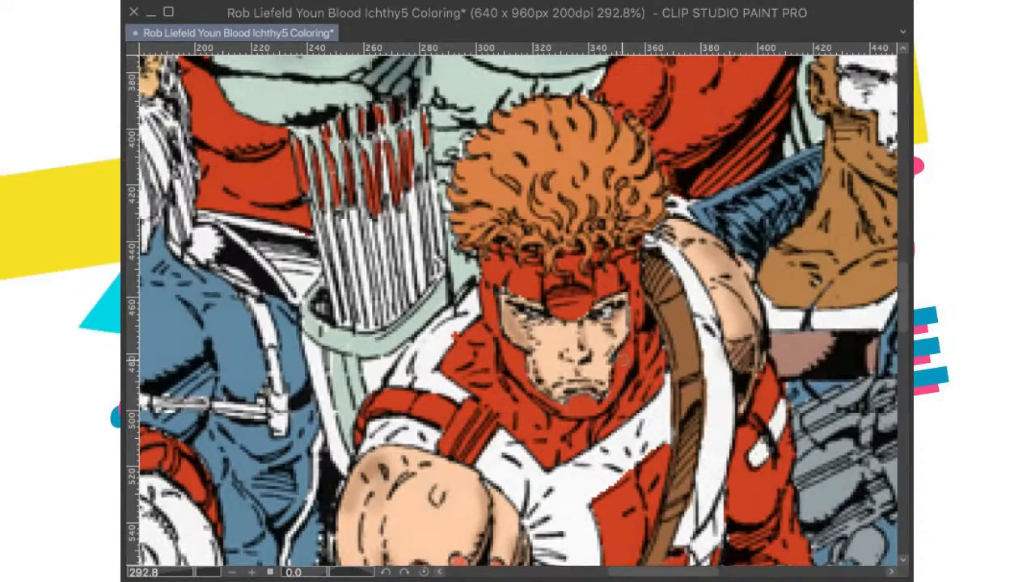
{"action": "scroll", "coordinate": [641, 291], "scroll_direction": "down", "scroll_amount": 5}
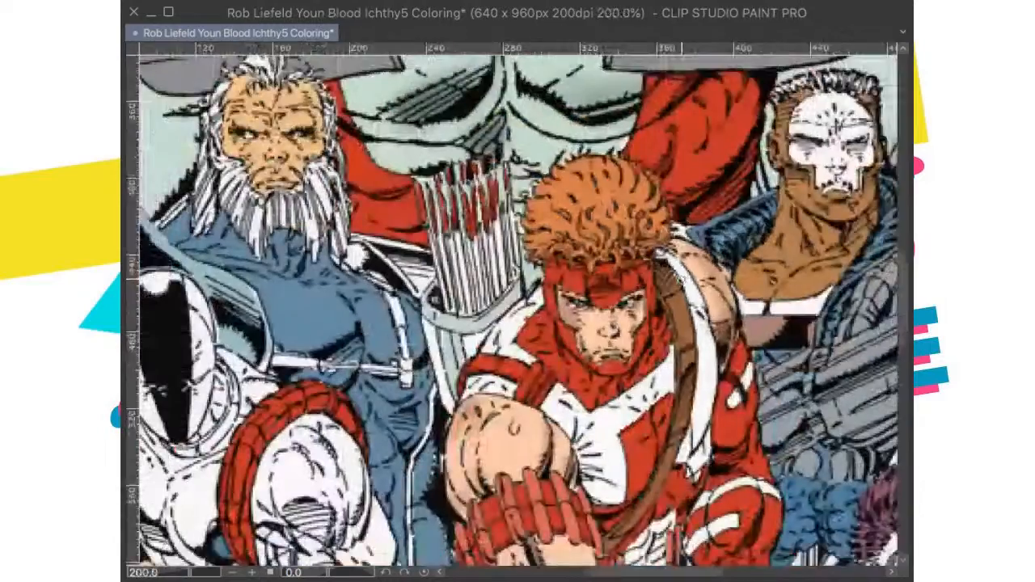
{"action": "scroll", "coordinate": [634, 328], "scroll_direction": "down", "scroll_amount": 1}
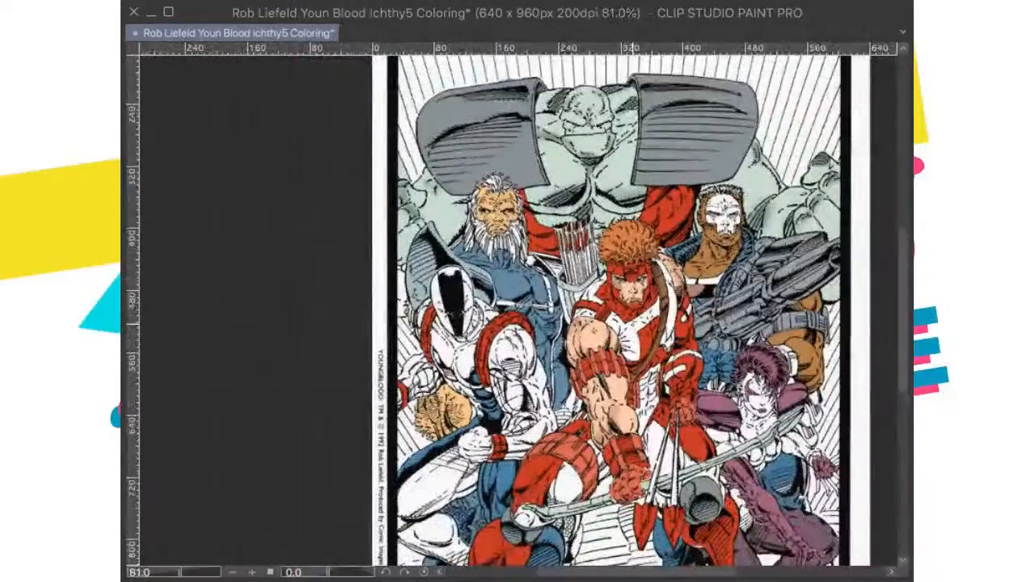
{"action": "scroll", "coordinate": [635, 328], "scroll_direction": "down", "scroll_amount": 2}
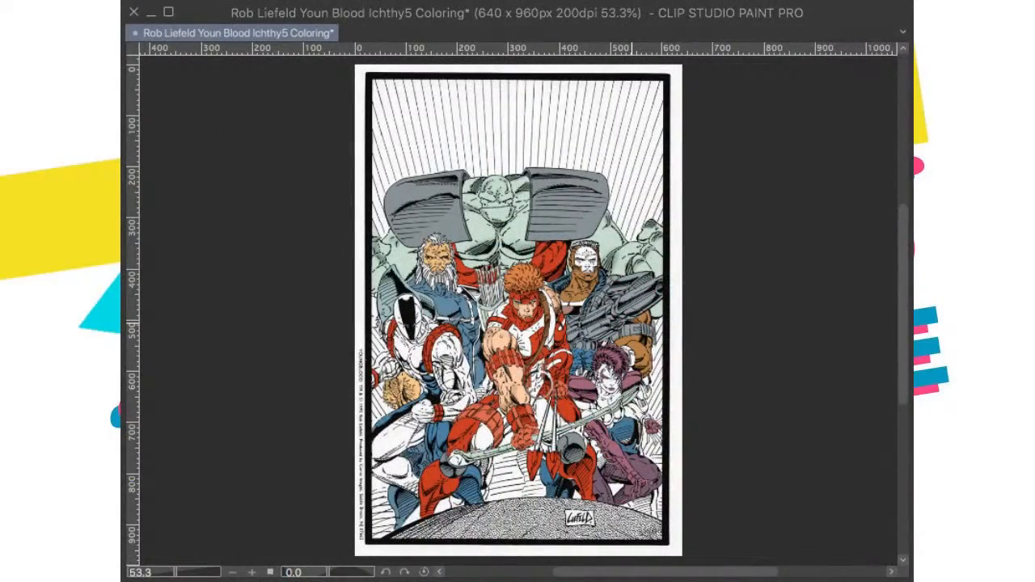
{"action": "scroll", "coordinate": [538, 388], "scroll_direction": "up", "scroll_amount": 5}
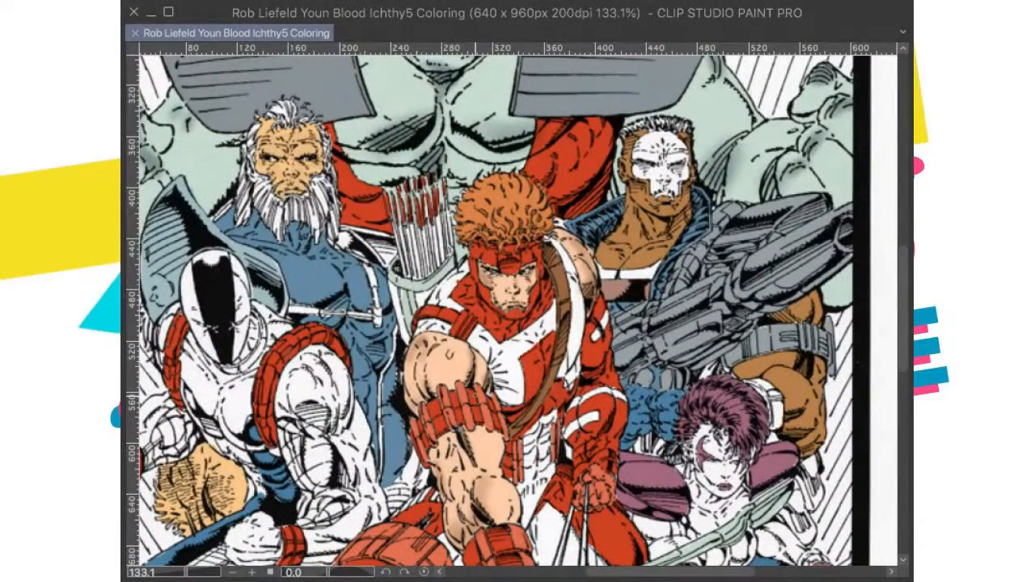
Step: Brush shading on the archer's red costume around his arm band and torso
{"action": "scroll", "coordinate": [458, 377], "scroll_direction": "down", "scroll_amount": 1}
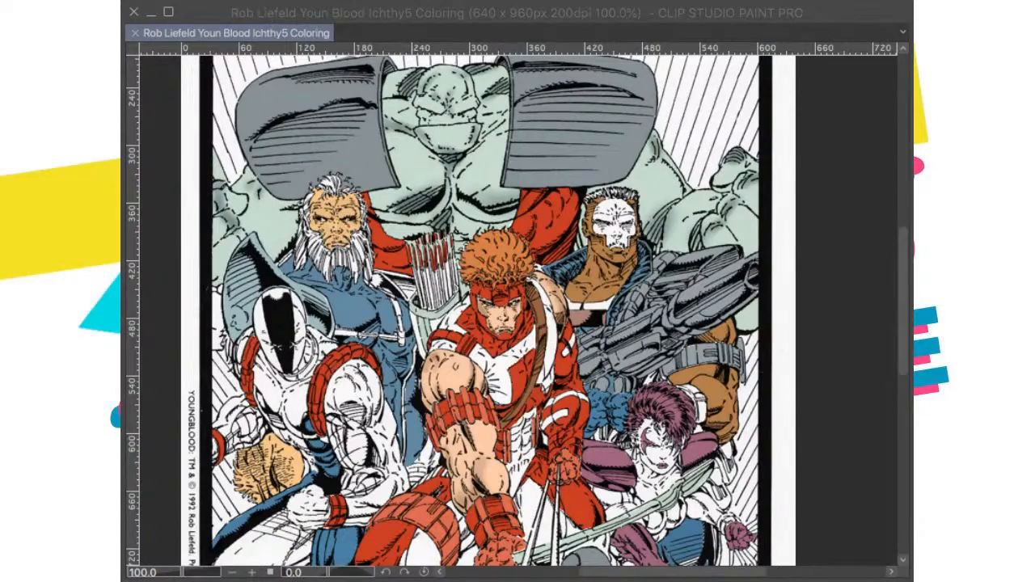
{"action": "scroll", "coordinate": [459, 376], "scroll_direction": "down", "scroll_amount": 2}
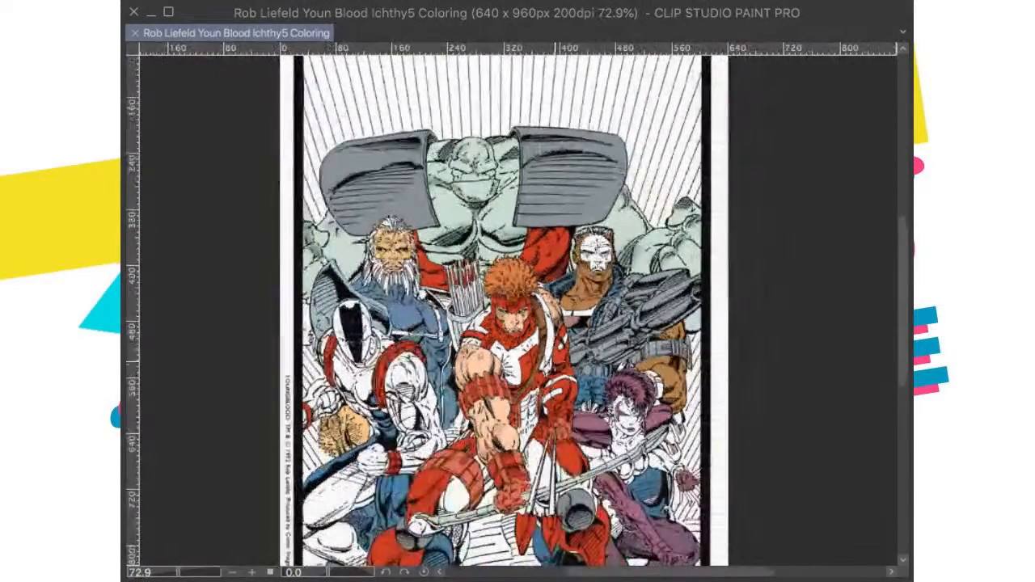
{"action": "scroll", "coordinate": [554, 358], "scroll_direction": "up", "scroll_amount": 4}
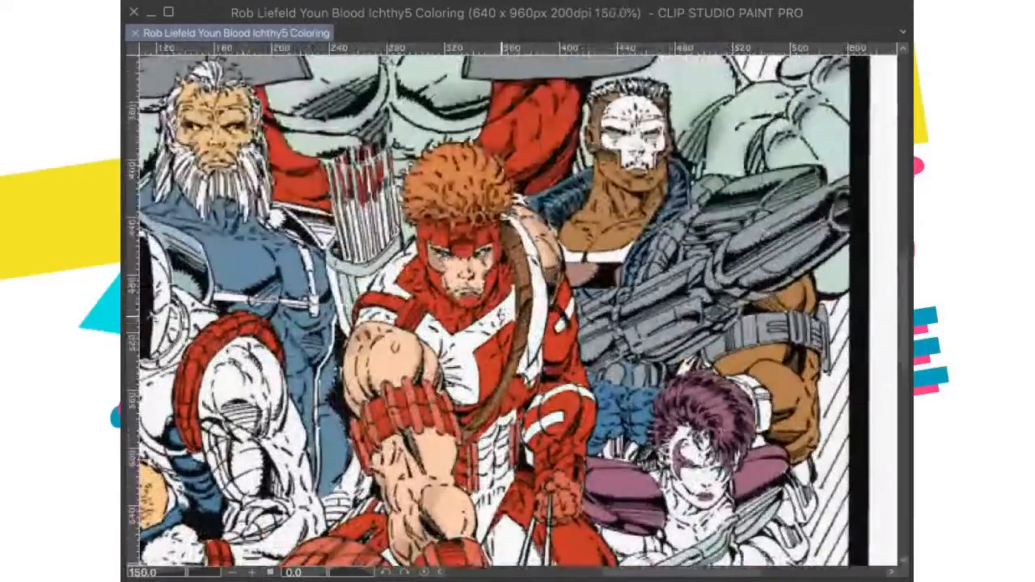
{"action": "scroll", "coordinate": [501, 315], "scroll_direction": "down", "scroll_amount": 2}
{"action": "left_click_drag", "start_coordinate": [502, 315], "coordinate": [502, 279]}
{"action": "scroll", "coordinate": [501, 312], "scroll_direction": "up", "scroll_amount": 2}
{"action": "scroll", "coordinate": [501, 312], "scroll_direction": "down", "scroll_amount": 1}
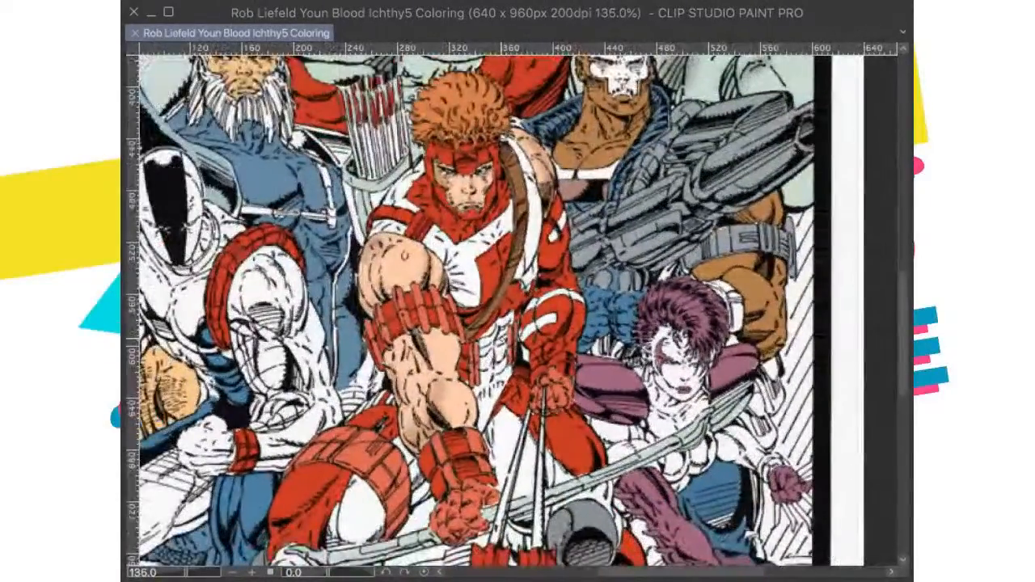
{"action": "left_click_drag", "start_coordinate": [470, 399], "coordinate": [497, 436]}
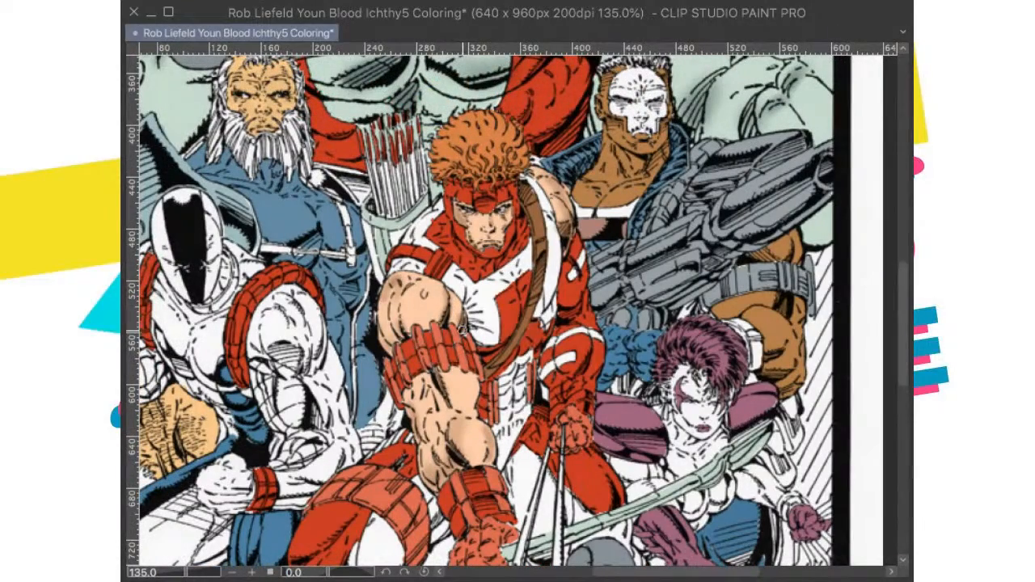
{"action": "left_click_drag", "start_coordinate": [467, 321], "coordinate": [499, 293]}
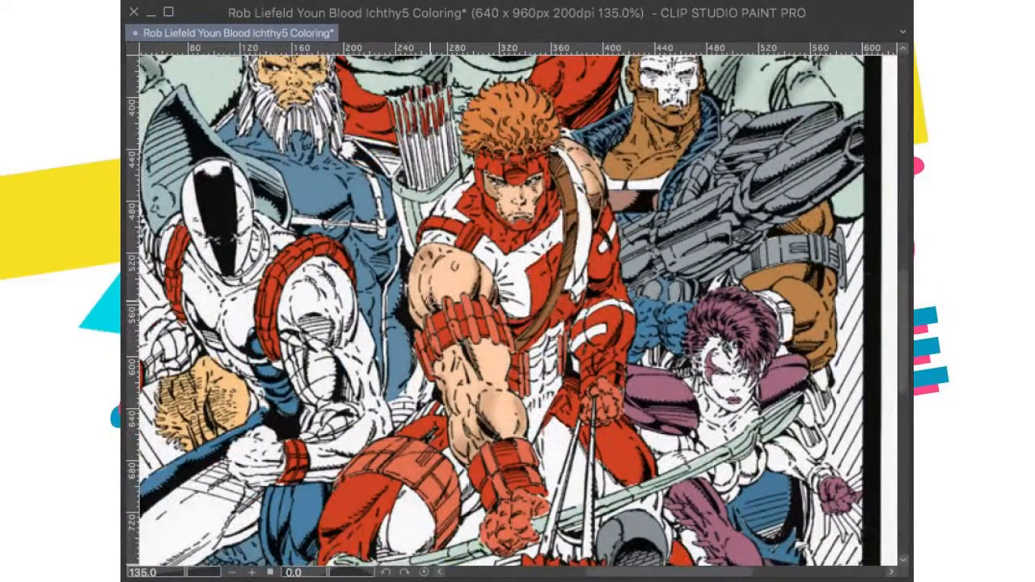
{"action": "left_click_drag", "start_coordinate": [544, 261], "coordinate": [512, 326]}
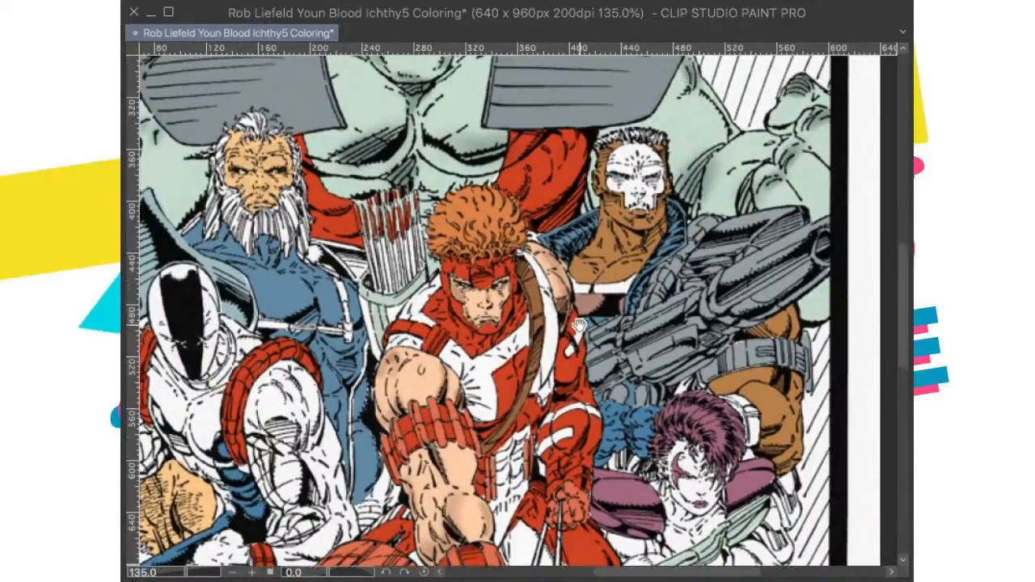
{"action": "left_click_drag", "start_coordinate": [447, 513], "coordinate": [576, 313]}
{"action": "left_click_drag", "start_coordinate": [526, 275], "coordinate": [508, 347]}
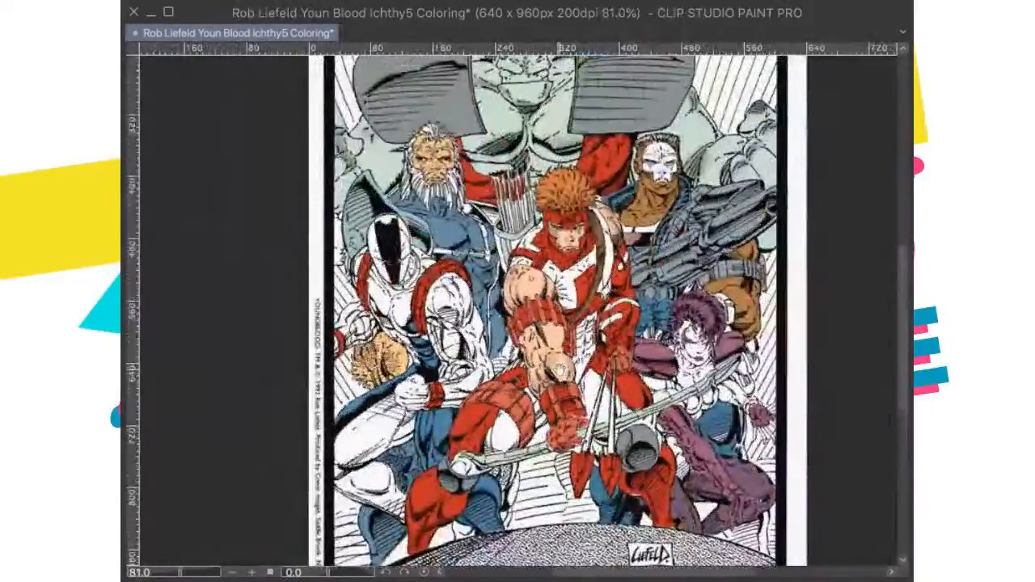
Step: Brush darker red shading onto the wrist cuff of the archer's outstretched arm
{"action": "scroll", "coordinate": [517, 307], "scroll_direction": "down", "scroll_amount": 1}
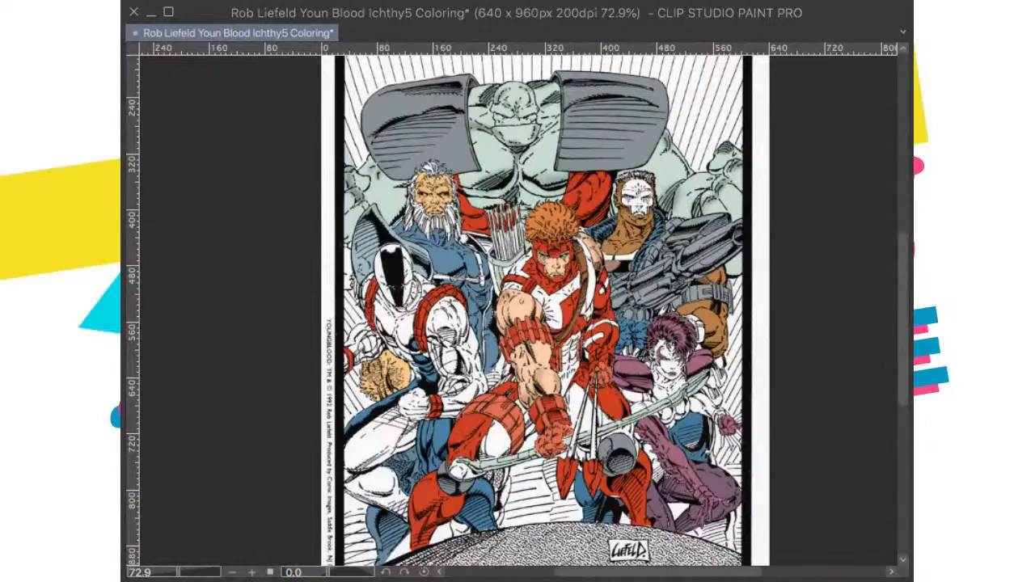
{"action": "scroll", "coordinate": [363, 484], "scroll_direction": "up", "scroll_amount": 2}
{"action": "left_click_drag", "start_coordinate": [603, 414], "coordinate": [586, 401]}
{"action": "scroll", "coordinate": [586, 401], "scroll_direction": "up", "scroll_amount": 5}
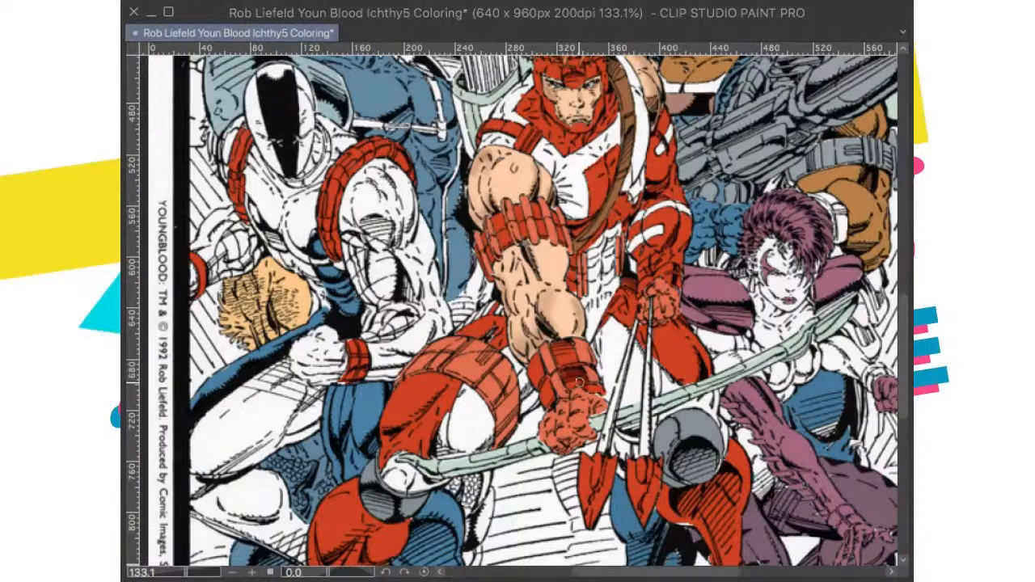
{"action": "mouse_move", "coordinate": [567, 354]}
{"action": "left_mouse_down"}
{"action": "mouse_move", "coordinate": [586, 347]}
{"action": "mouse_move", "coordinate": [598, 358]}
{"action": "left_mouse_up"}
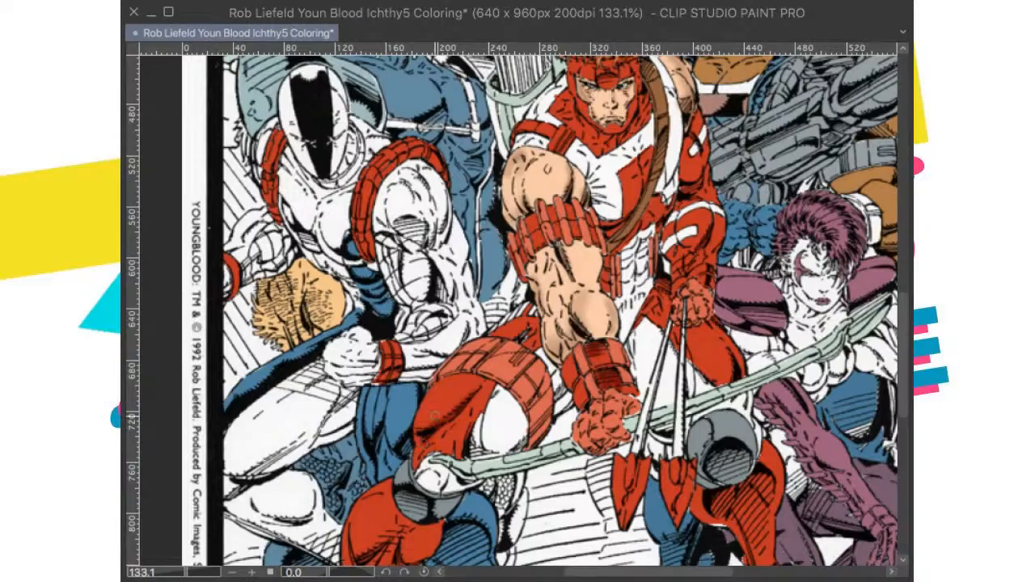
{"action": "scroll", "coordinate": [584, 437], "scroll_direction": "down", "scroll_amount": 4}
{"action": "scroll", "coordinate": [586, 441], "scroll_direction": "up", "scroll_amount": 2}
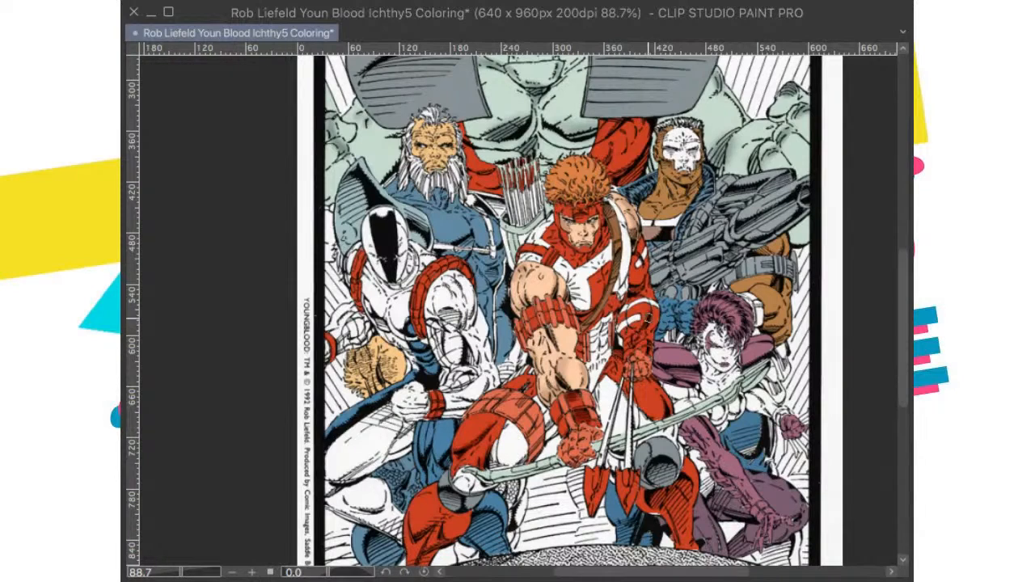
Step: Brush shading on the red areas of the archer's collar and chest
{"action": "scroll", "coordinate": [646, 323], "scroll_direction": "up", "scroll_amount": 5}
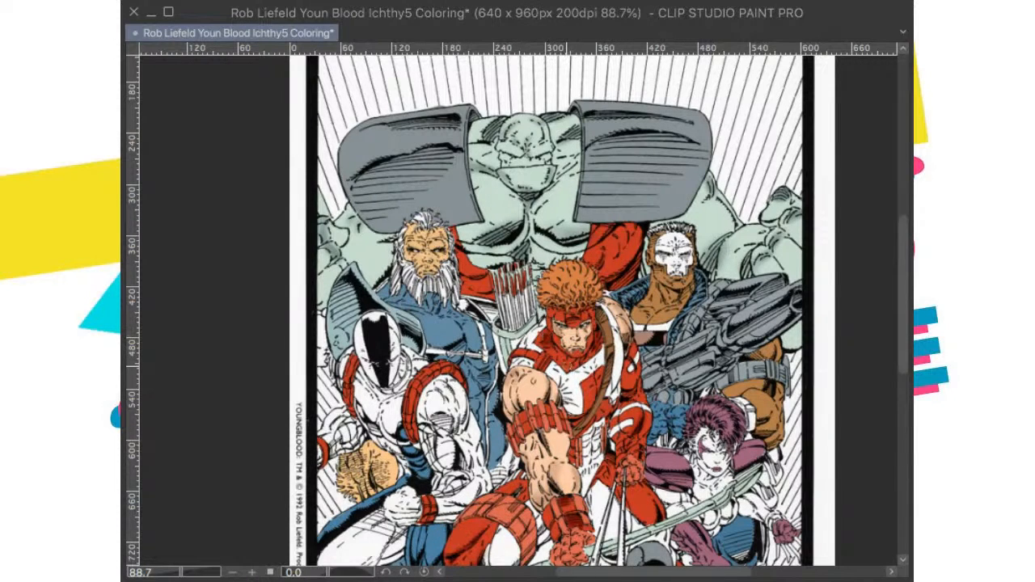
{"action": "left_click_drag", "start_coordinate": [558, 344], "coordinate": [561, 355]}
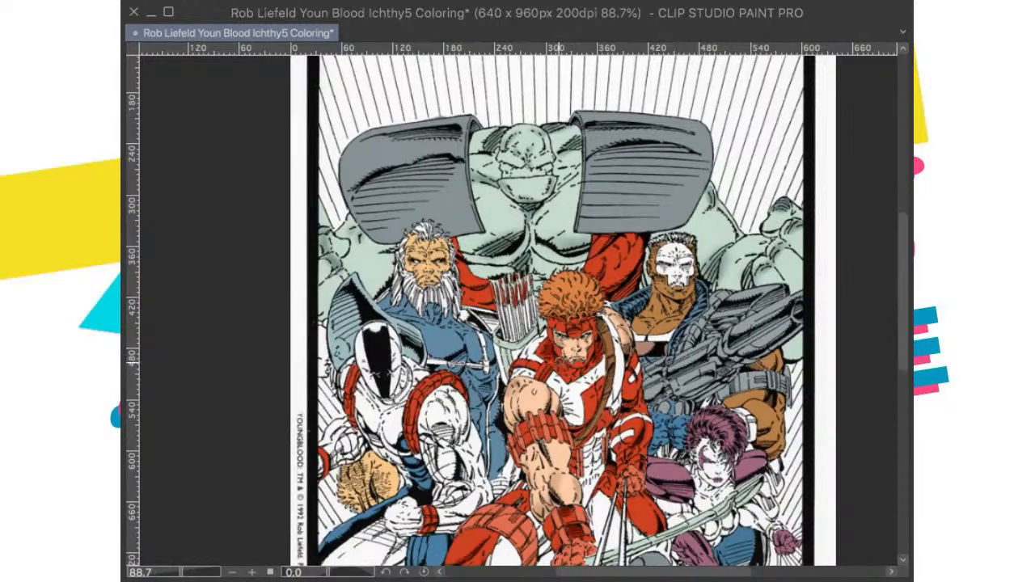
{"action": "left_click_drag", "start_coordinate": [587, 404], "coordinate": [609, 367]}
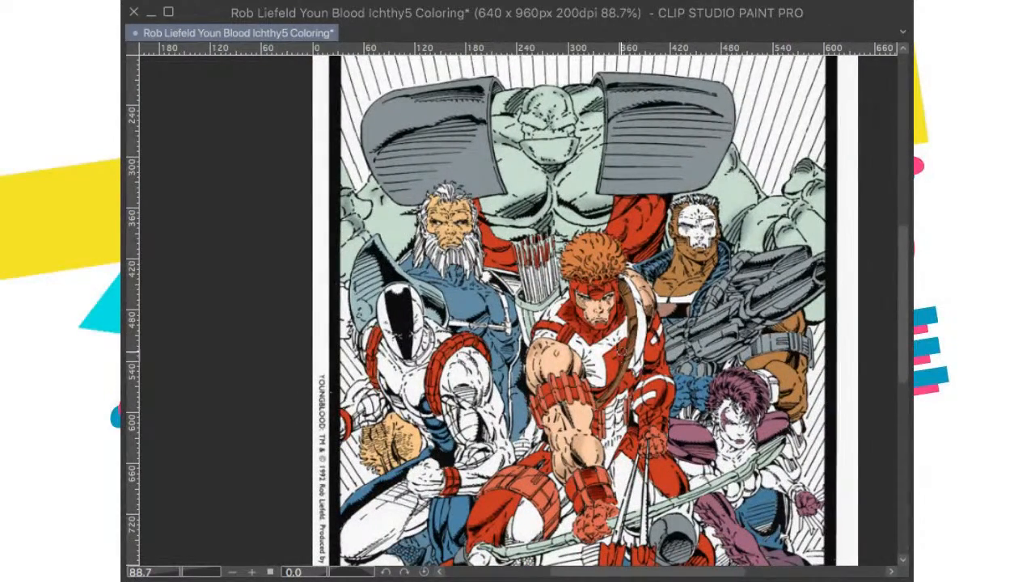
{"action": "left_click_drag", "start_coordinate": [582, 376], "coordinate": [641, 398]}
Step: Brush shading on the red thigh and lower leg of the archer's bent leg
{"action": "left_click_drag", "start_coordinate": [594, 465], "coordinate": [589, 356]}
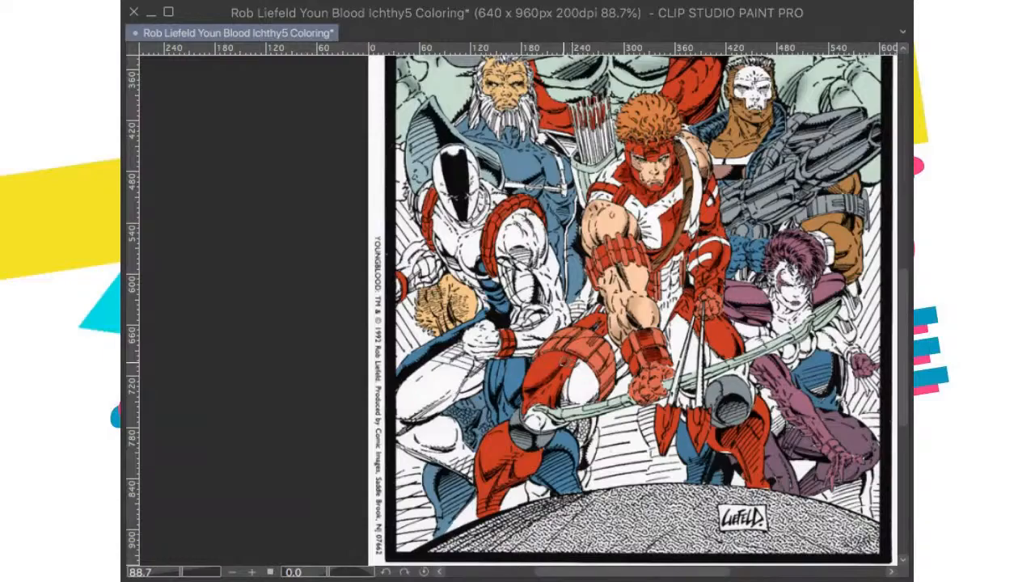
{"action": "left_click_drag", "start_coordinate": [565, 399], "coordinate": [605, 366]}
{"action": "left_click_drag", "start_coordinate": [634, 300], "coordinate": [633, 305]}
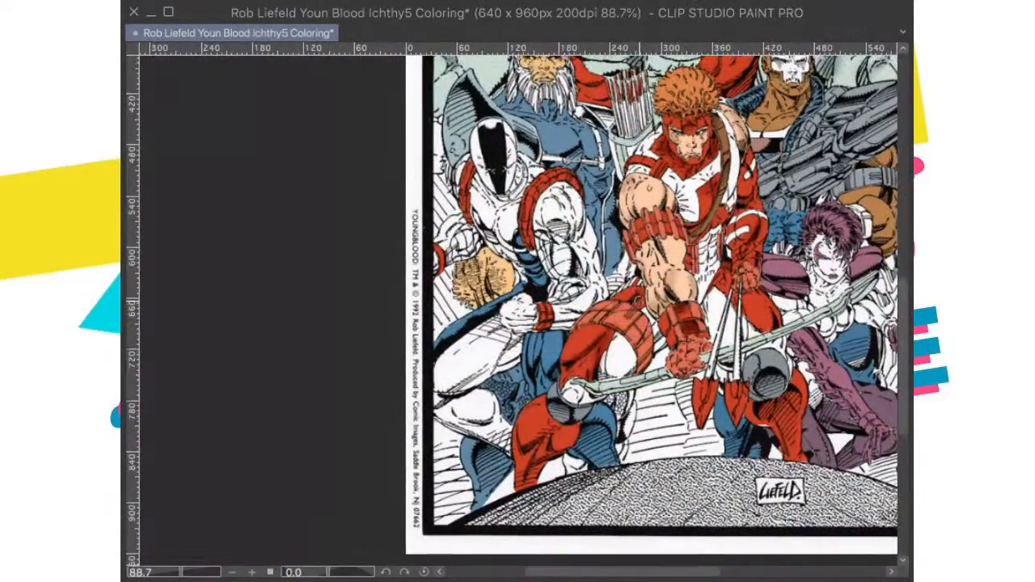
{"action": "left_click_drag", "start_coordinate": [564, 409], "coordinate": [624, 351]}
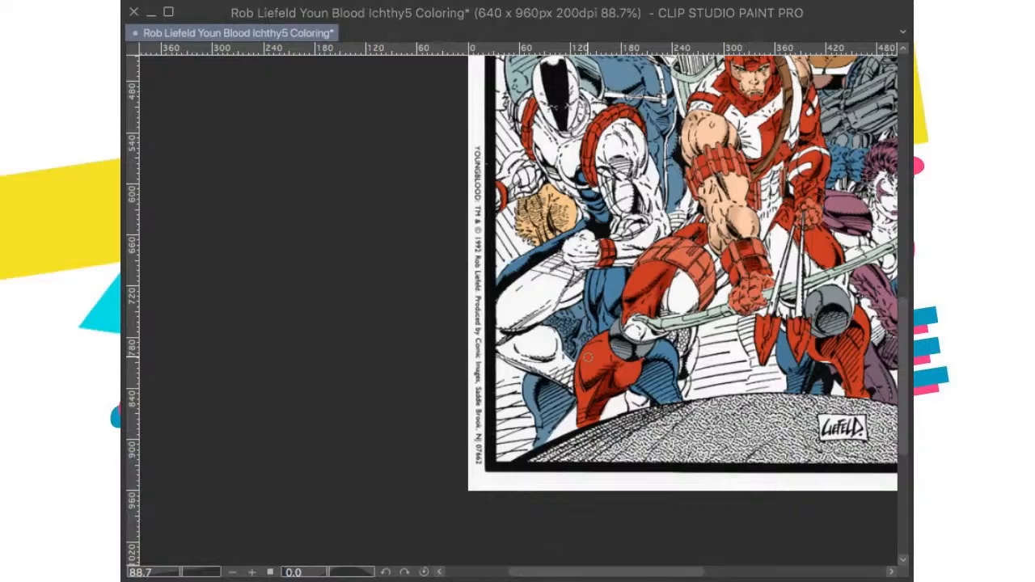
Step: Brush shading around the archer's red gloved hand where it holds the arrows at the bowstring
{"action": "scroll", "coordinate": [639, 376], "scroll_direction": "down", "scroll_amount": 2}
{"action": "left_click_drag", "start_coordinate": [825, 322], "coordinate": [632, 391]}
{"action": "scroll", "coordinate": [636, 378], "scroll_direction": "up", "scroll_amount": 1}
{"action": "scroll", "coordinate": [637, 378], "scroll_direction": "down", "scroll_amount": 1}
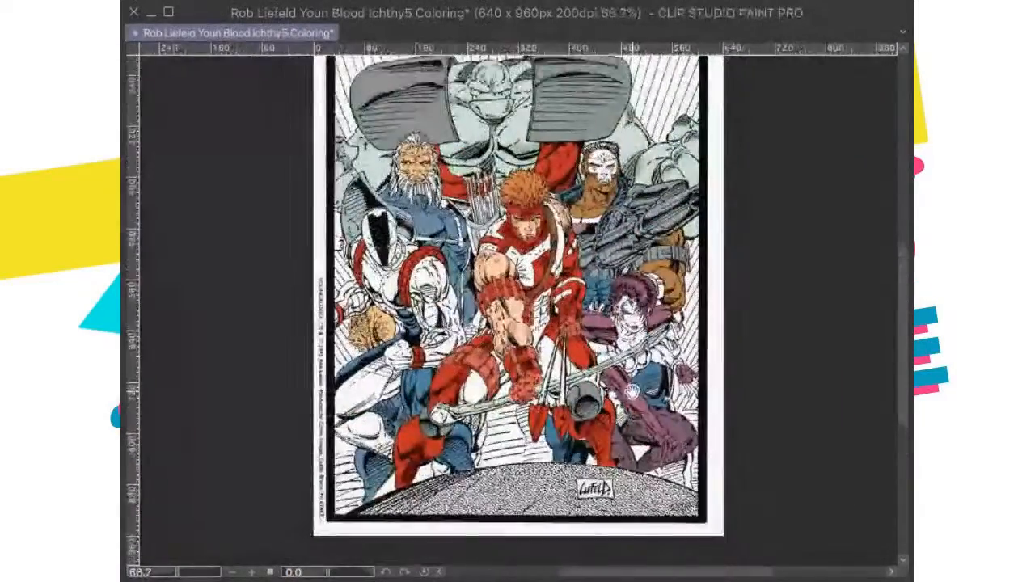
{"action": "scroll", "coordinate": [631, 392], "scroll_direction": "up", "scroll_amount": 1}
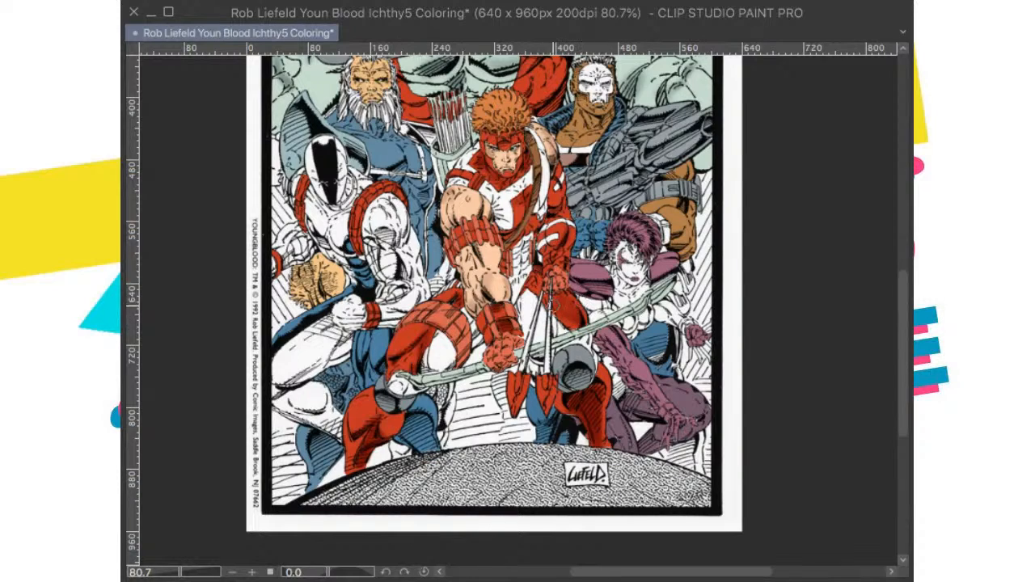
{"action": "left_click_drag", "start_coordinate": [571, 296], "coordinate": [581, 344]}
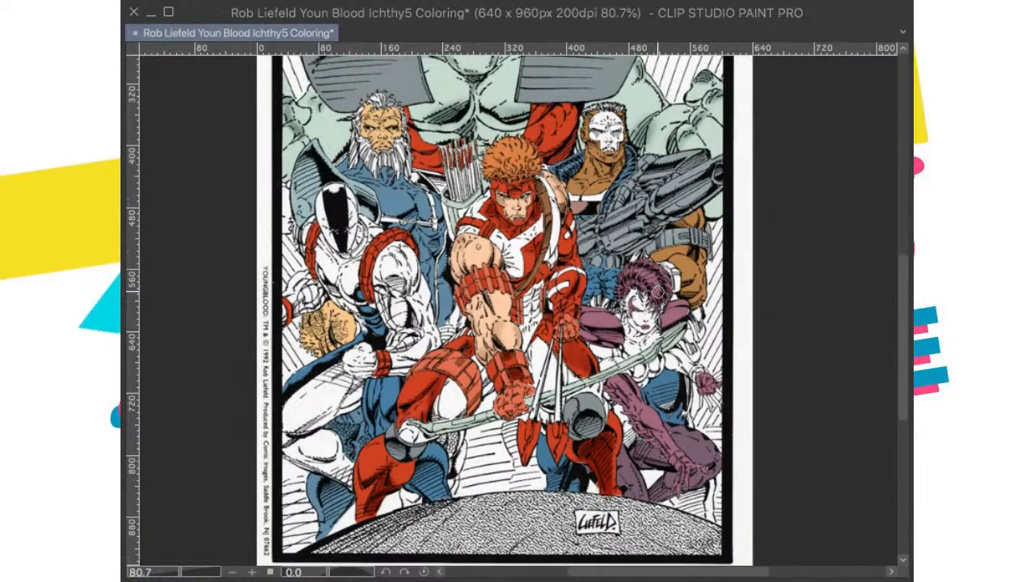
Step: Inspect the shading on the archer's head, collar and arms against the surrounding characters' flat colors
{"action": "scroll", "coordinate": [656, 293], "scroll_direction": "up", "scroll_amount": 1}
{"action": "left_click_drag", "start_coordinate": [633, 306], "coordinate": [629, 360]}
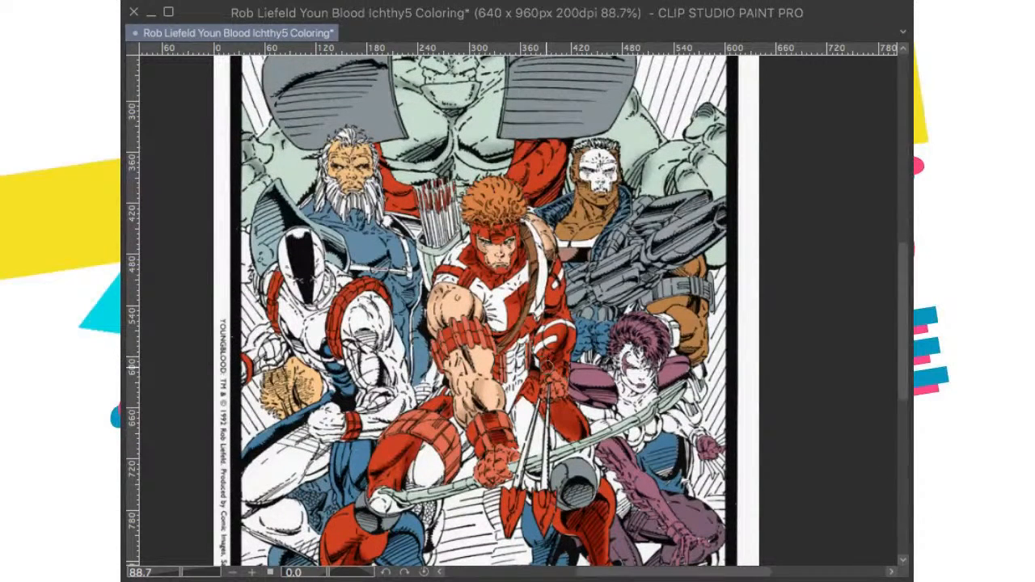
{"action": "left_click_drag", "start_coordinate": [574, 345], "coordinate": [576, 406]}
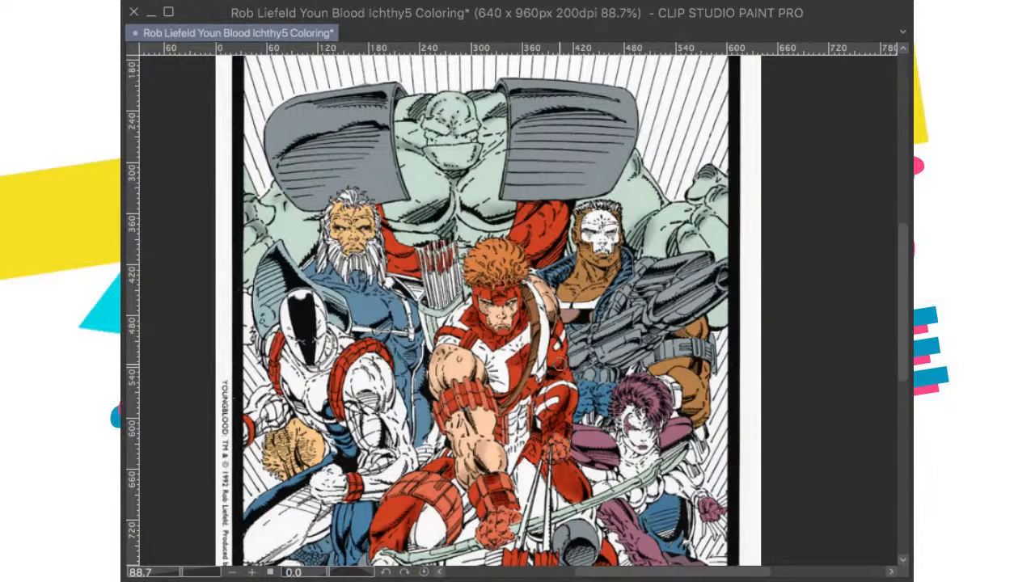
{"action": "left_click_drag", "start_coordinate": [552, 375], "coordinate": [578, 434]}
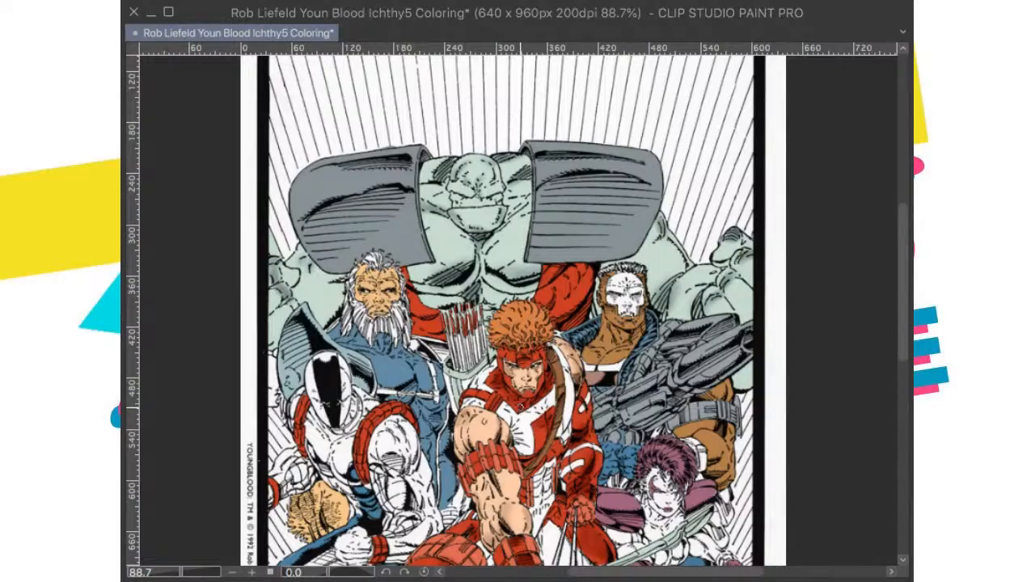
{"action": "left_click_drag", "start_coordinate": [538, 405], "coordinate": [539, 415]}
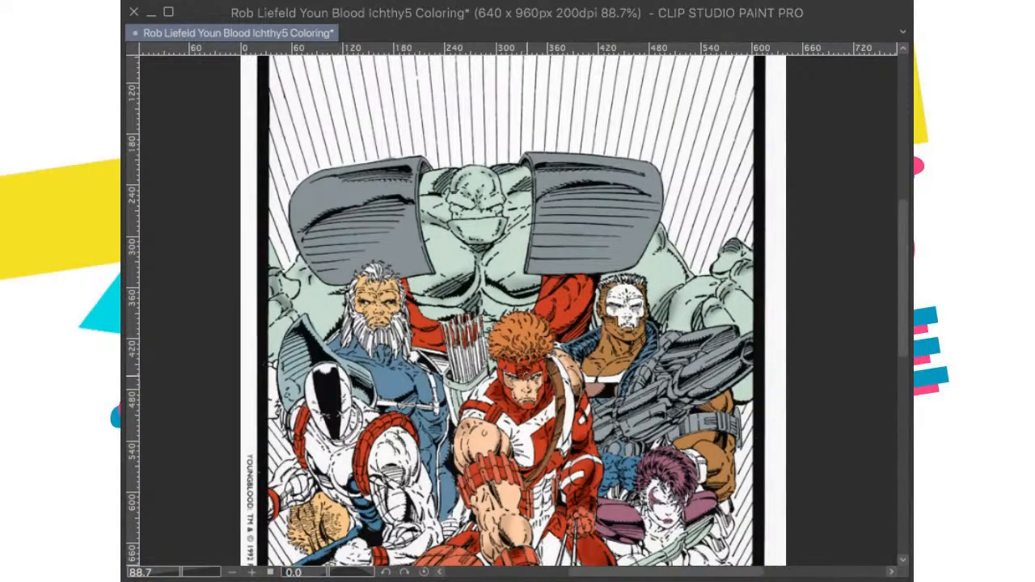
{"action": "scroll", "coordinate": [539, 404], "scroll_direction": "up", "scroll_amount": 5}
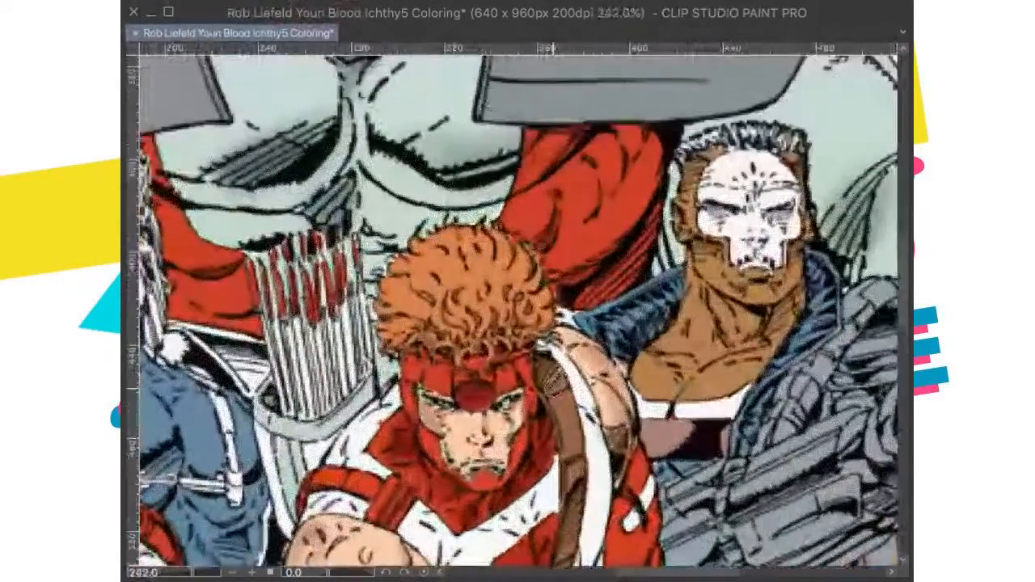
{"action": "left_click_drag", "start_coordinate": [458, 380], "coordinate": [491, 348]}
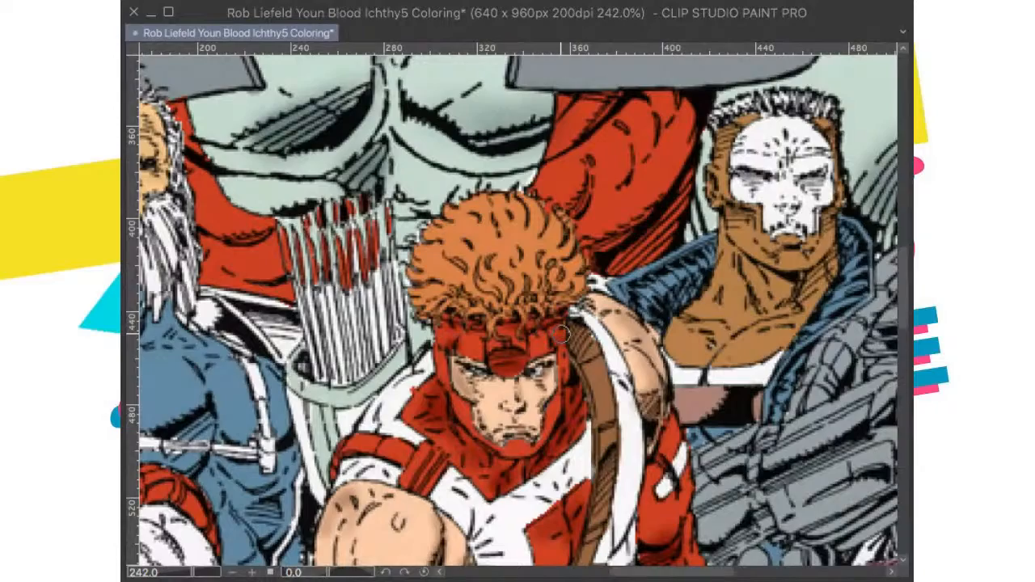
{"action": "scroll", "coordinate": [558, 346], "scroll_direction": "down", "scroll_amount": 6}
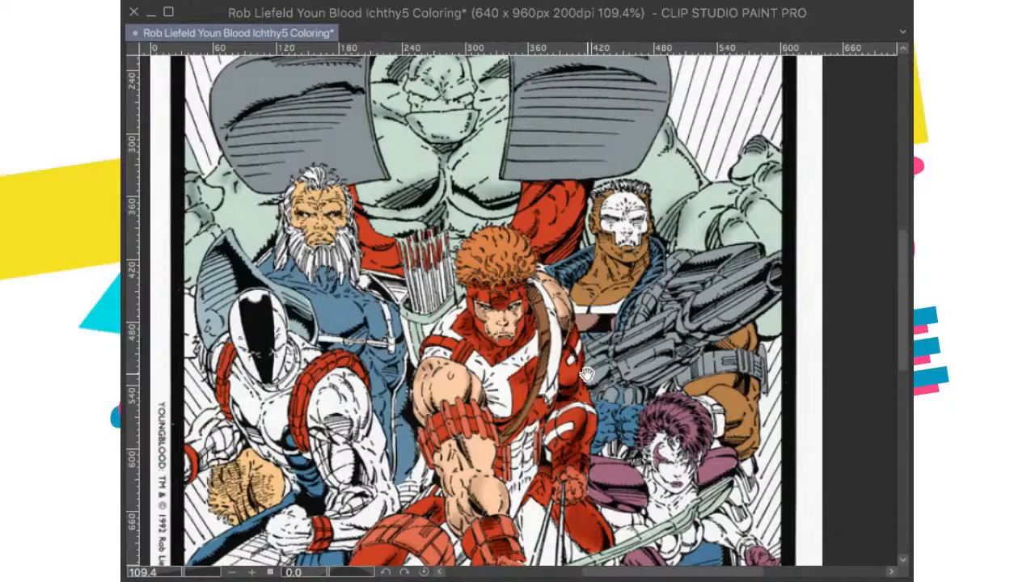
{"action": "left_click_drag", "start_coordinate": [469, 431], "coordinate": [522, 397]}
{"action": "scroll", "coordinate": [521, 396], "scroll_direction": "up", "scroll_amount": 2}
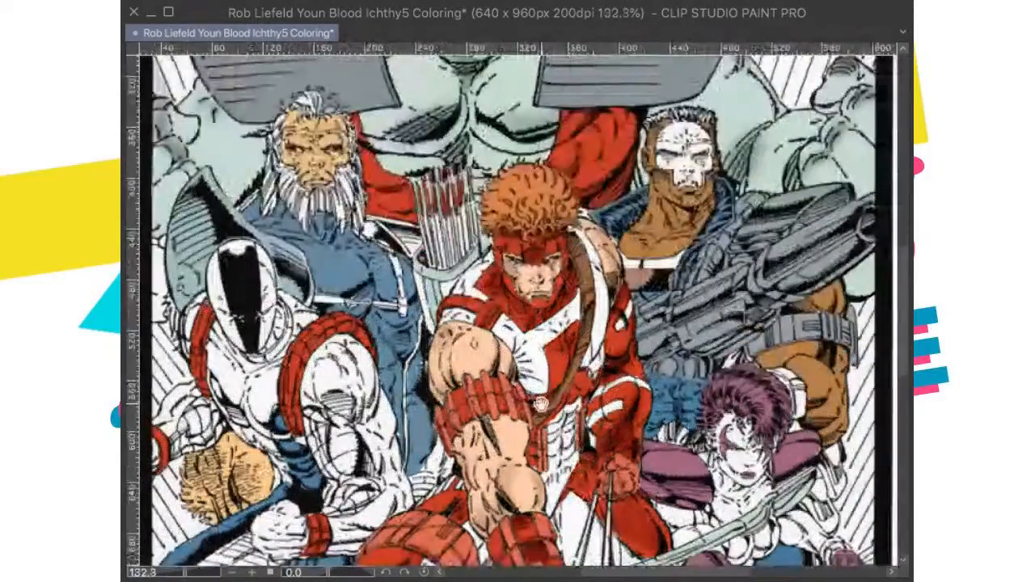
{"action": "scroll", "coordinate": [566, 379], "scroll_direction": "down", "scroll_amount": 1}
{"action": "scroll", "coordinate": [614, 374], "scroll_direction": "up", "scroll_amount": 2}
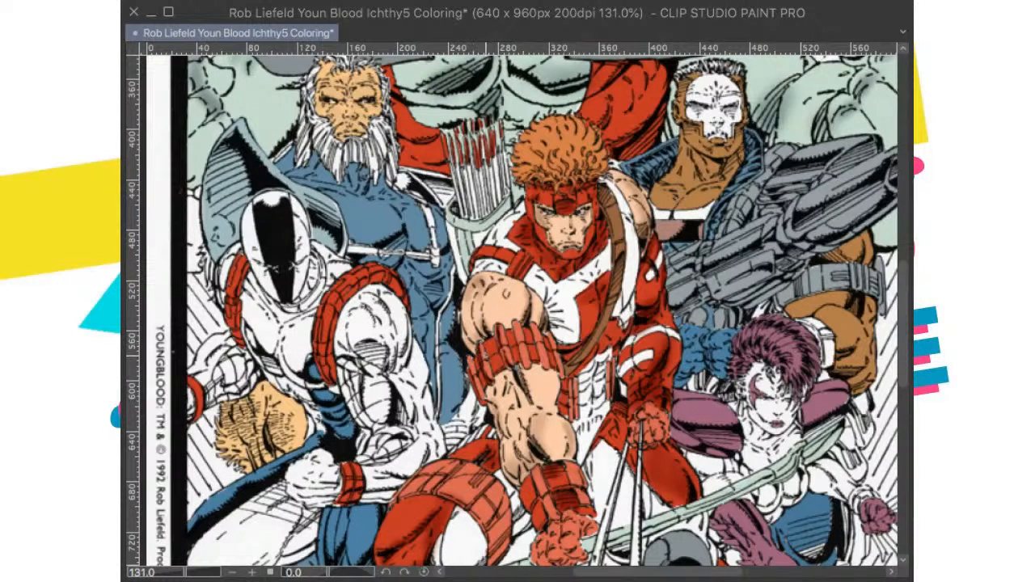
Step: Brush darker red shading along the thigh and thigh band of the archer's bent leg
{"action": "left_click_drag", "start_coordinate": [485, 445], "coordinate": [482, 343]}
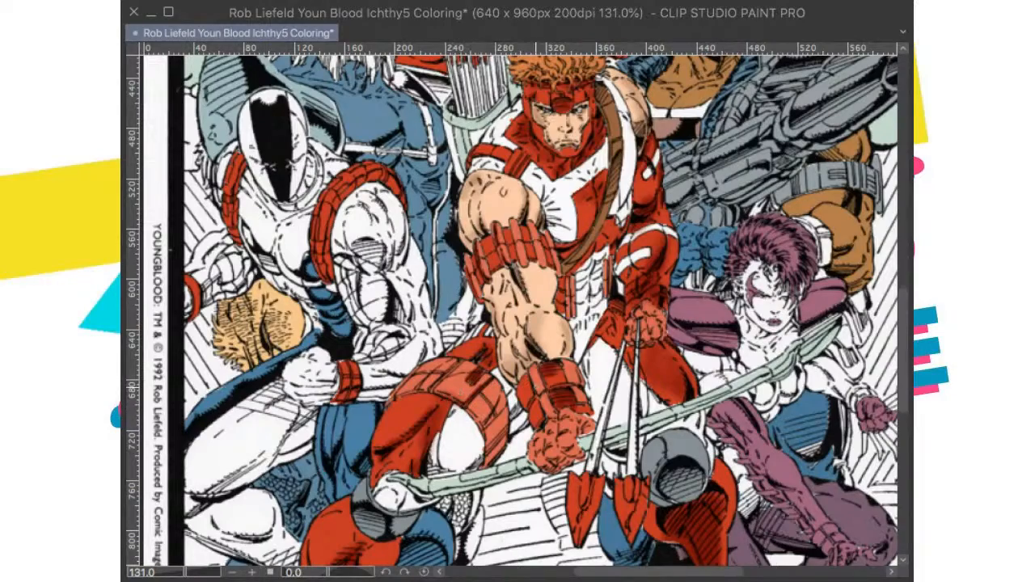
{"action": "left_click_drag", "start_coordinate": [615, 322], "coordinate": [647, 197]}
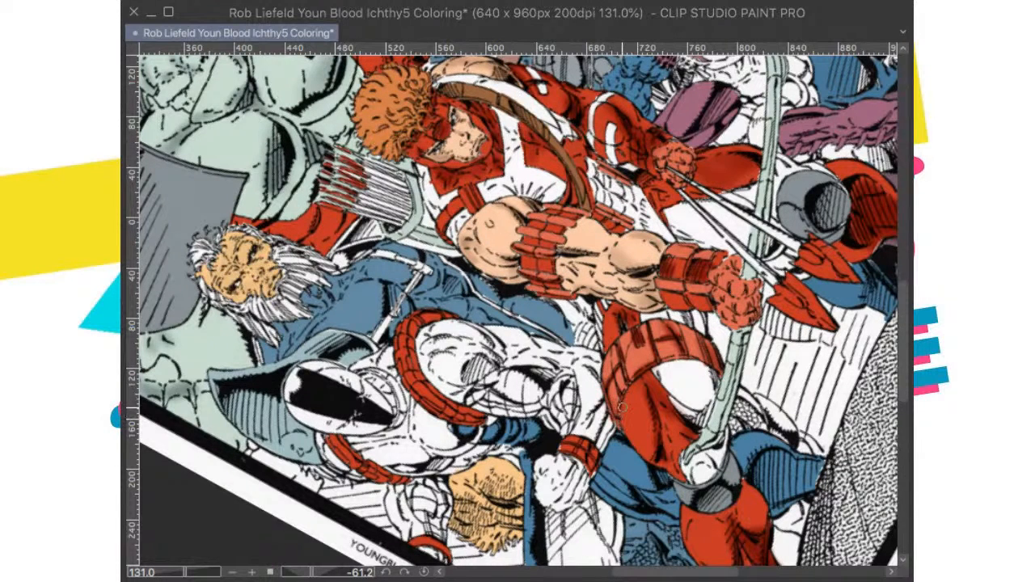
{"action": "scroll", "coordinate": [631, 385], "scroll_direction": "down", "scroll_amount": 8}
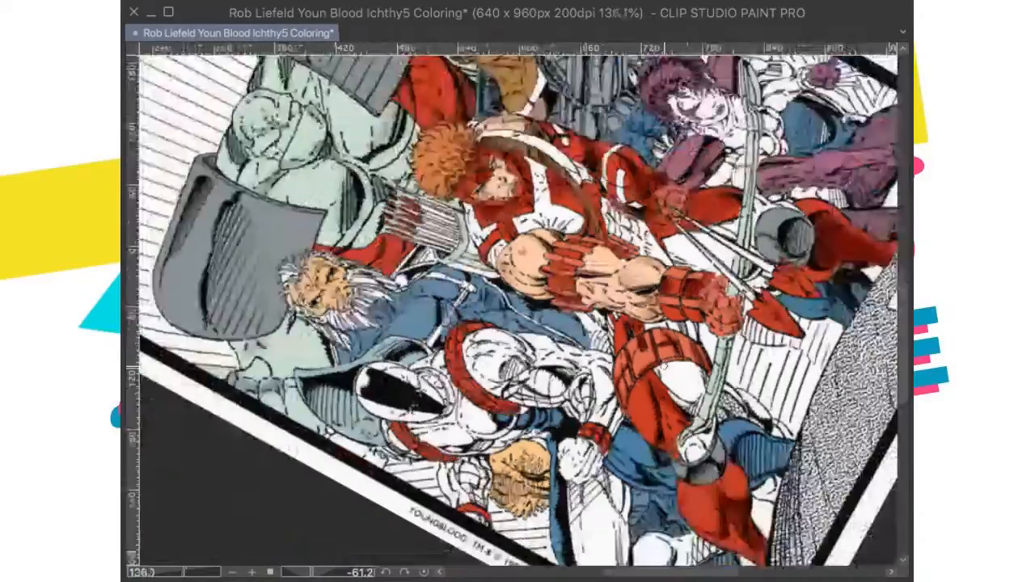
{"action": "scroll", "coordinate": [649, 364], "scroll_direction": "up", "scroll_amount": 2}
{"action": "scroll", "coordinate": [649, 356], "scroll_direction": "down", "scroll_amount": 1}
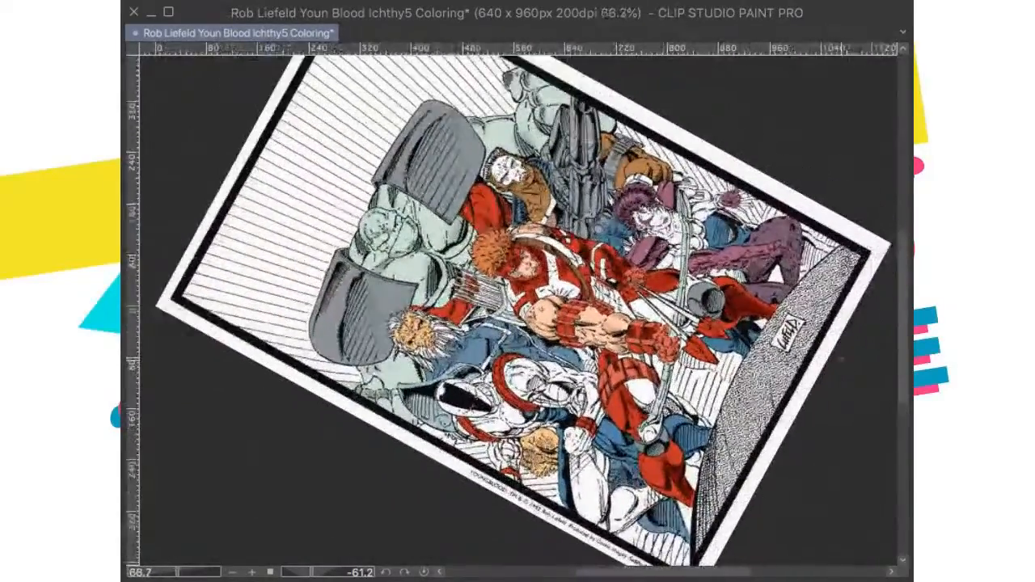
{"action": "scroll", "coordinate": [797, 339], "scroll_direction": "up", "scroll_amount": 1}
{"action": "key", "text": "ctrl+@"}
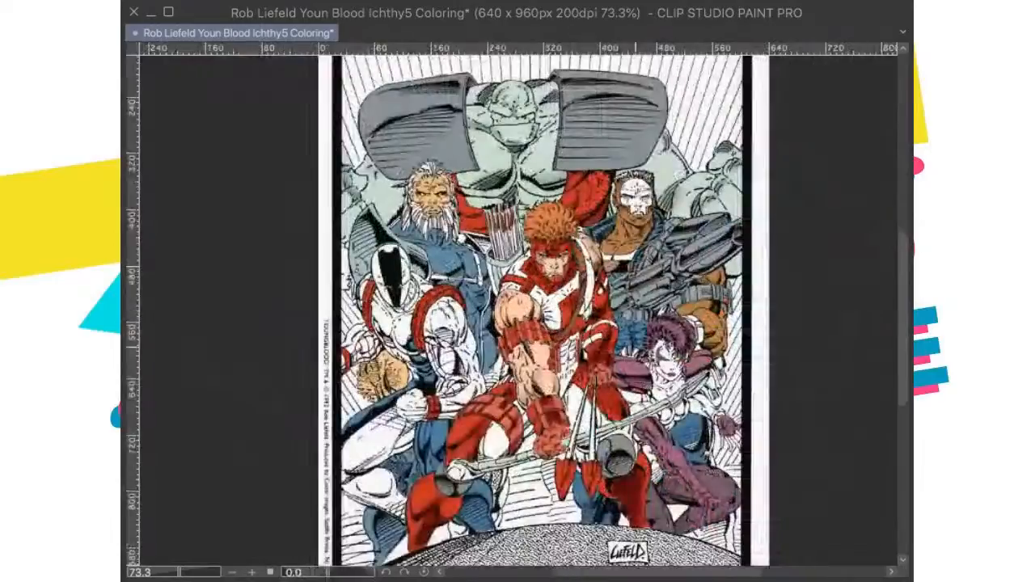
Step: Brush shading on the red wrist cuff and the skin of the archer's outstretched forearm
{"action": "scroll", "coordinate": [583, 405], "scroll_direction": "up", "scroll_amount": 9}
{"action": "scroll", "coordinate": [645, 382], "scroll_direction": "down", "scroll_amount": 1}
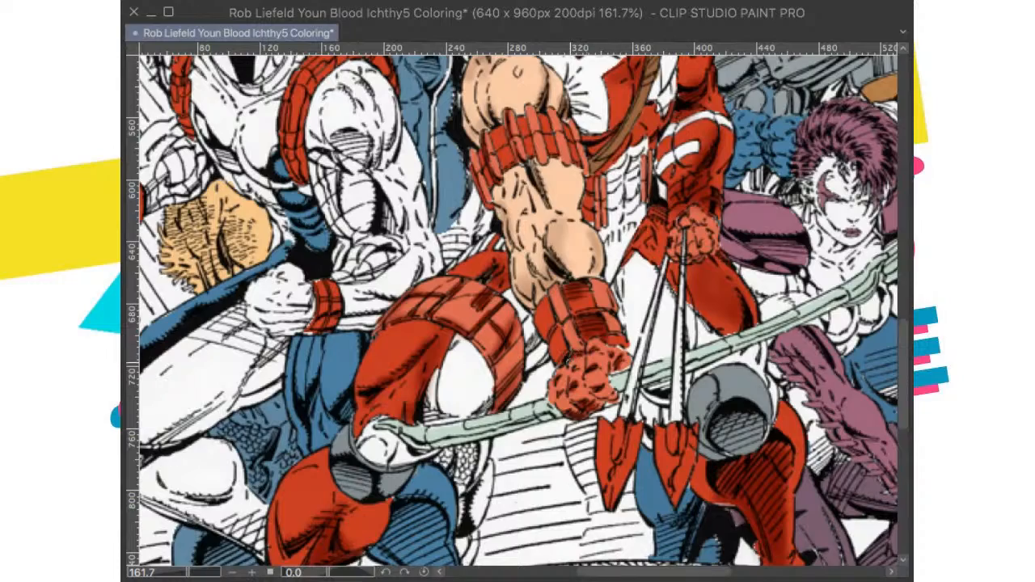
{"action": "scroll", "coordinate": [569, 361], "scroll_direction": "up", "scroll_amount": 2}
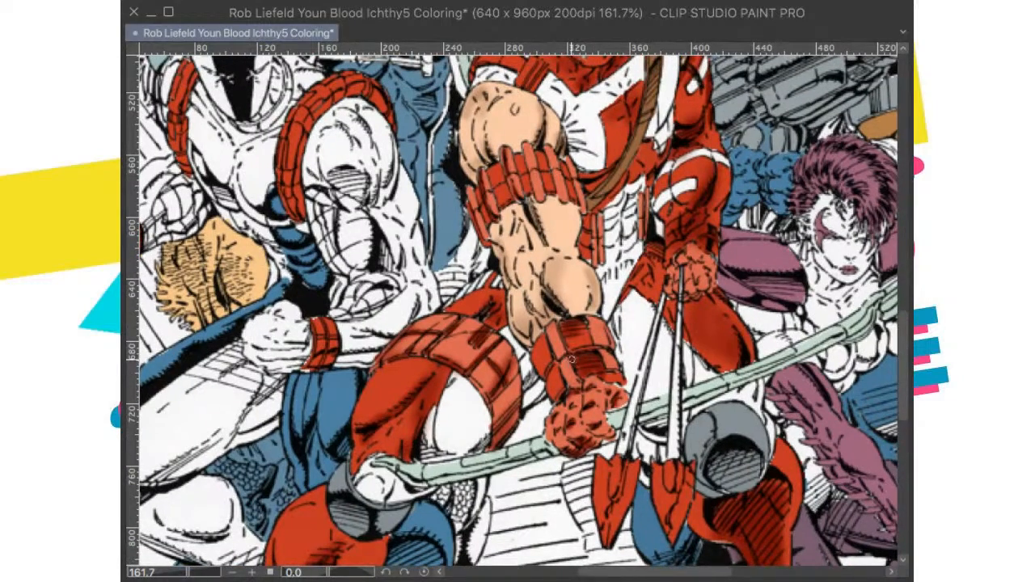
{"action": "scroll", "coordinate": [571, 361], "scroll_direction": "up", "scroll_amount": 3}
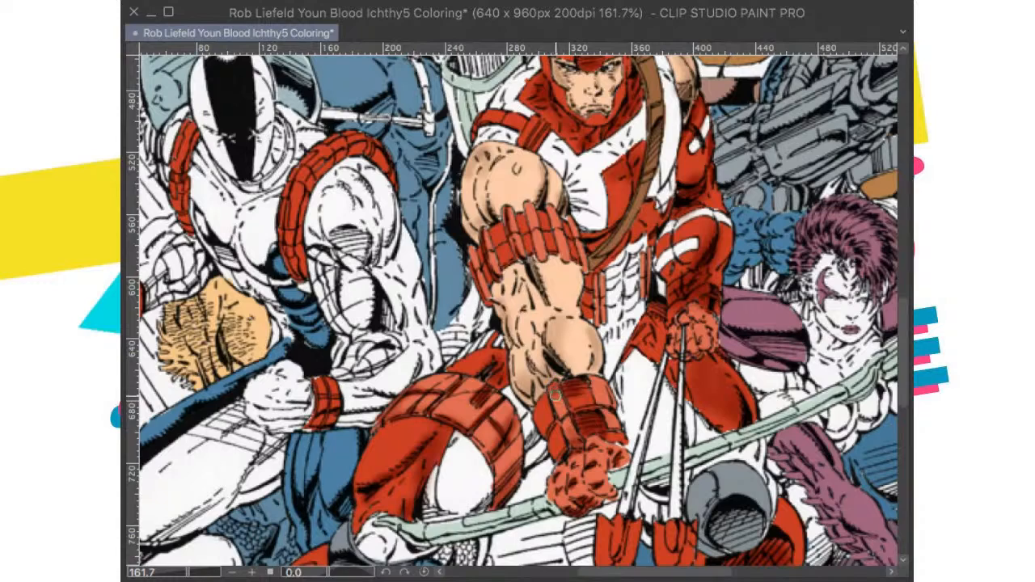
{"action": "scroll", "coordinate": [623, 422], "scroll_direction": "up", "scroll_amount": 1}
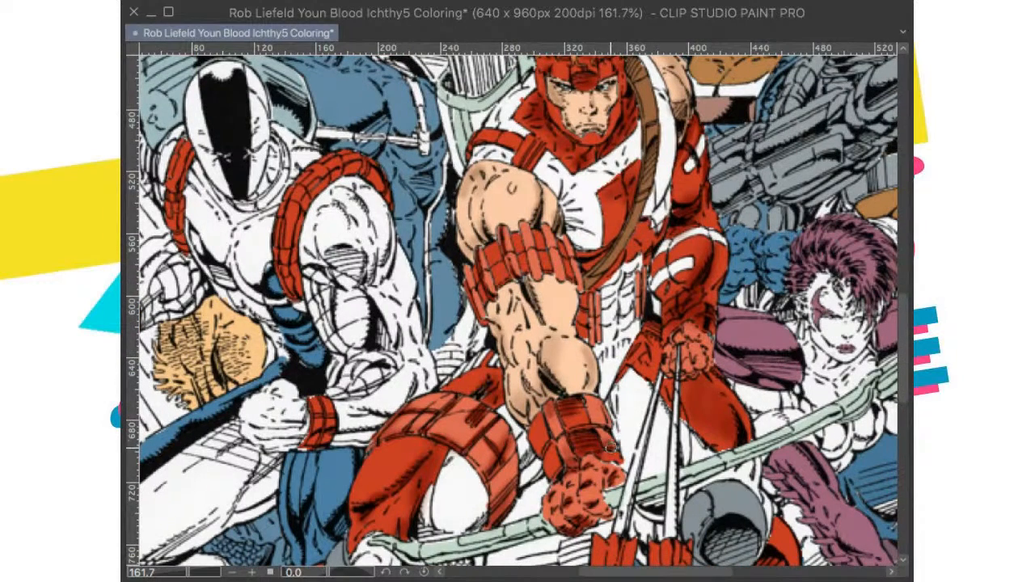
{"action": "left_click_drag", "start_coordinate": [642, 388], "coordinate": [662, 441]}
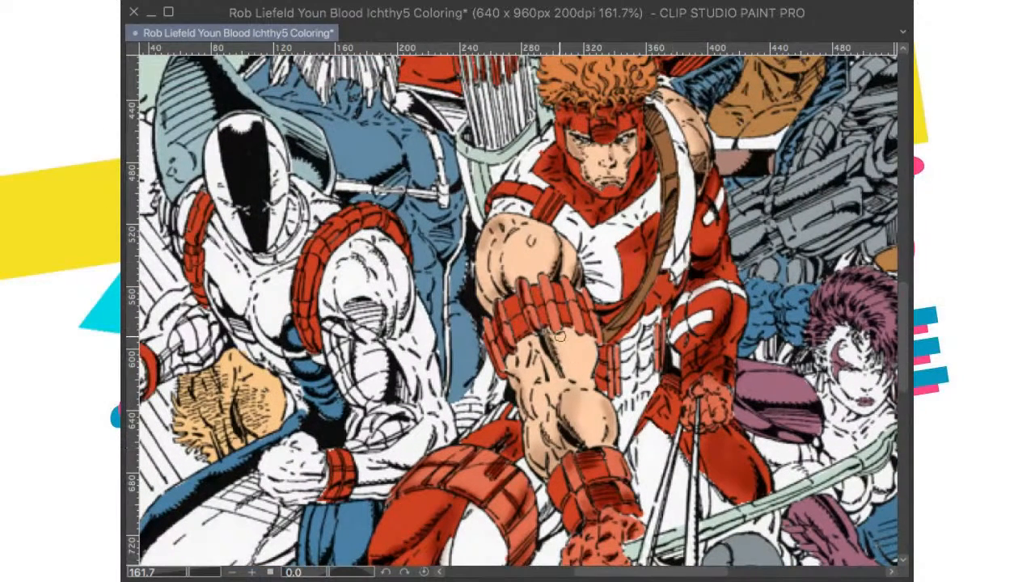
{"action": "left_click_drag", "start_coordinate": [560, 302], "coordinate": [572, 351]}
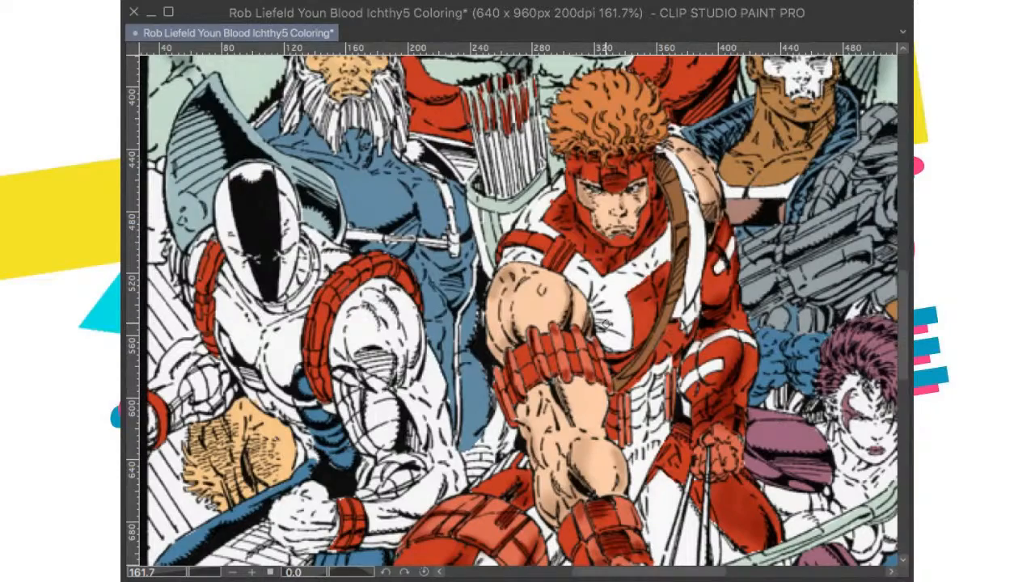
Step: Fit the whole page in view and save the coloring file
{"action": "scroll", "coordinate": [605, 322], "scroll_direction": "down", "scroll_amount": 5}
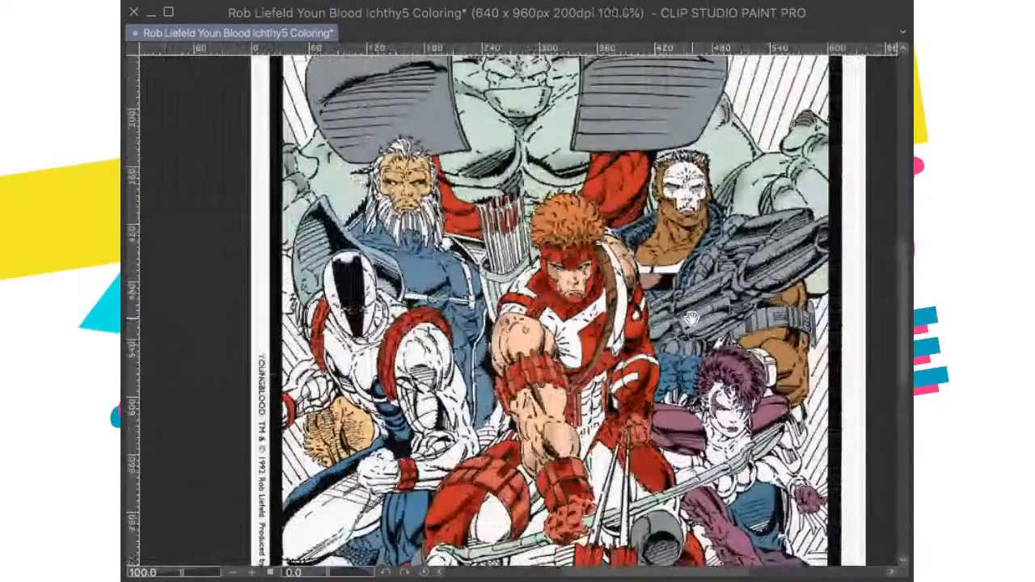
{"action": "scroll", "coordinate": [687, 316], "scroll_direction": "down", "scroll_amount": 1}
{"action": "key", "text": "ctrl+0"}
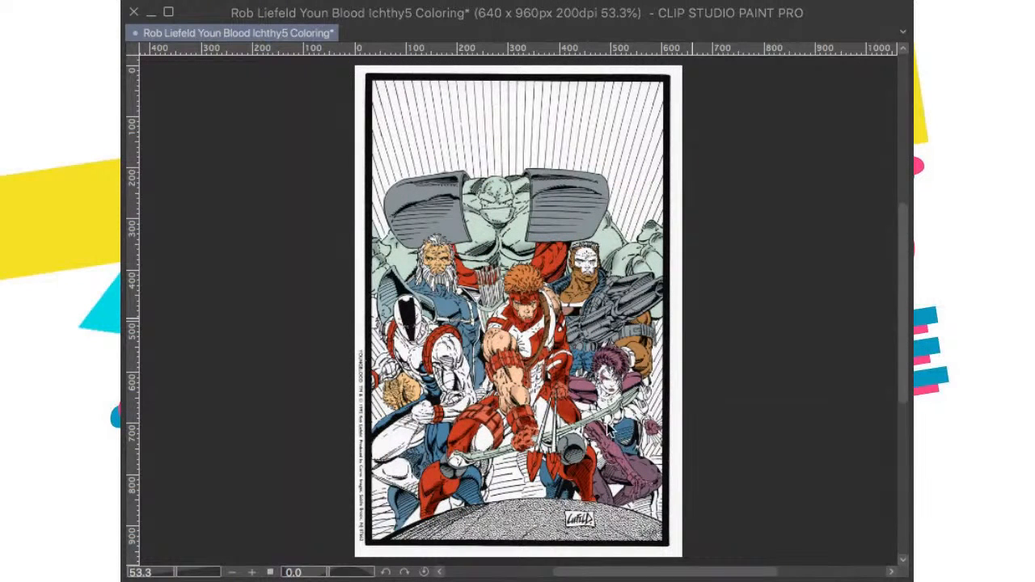
{"action": "key", "text": "ctrl+s"}
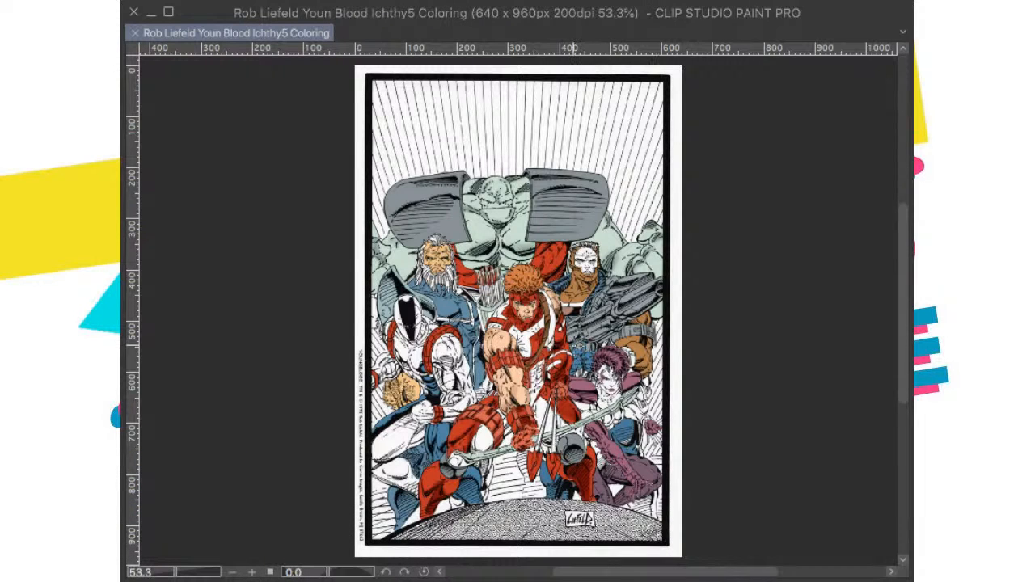
Step: Brush darker red shading on the archer's lower leg below the gray knee pad
{"action": "scroll", "coordinate": [559, 364], "scroll_direction": "up", "scroll_amount": 3}
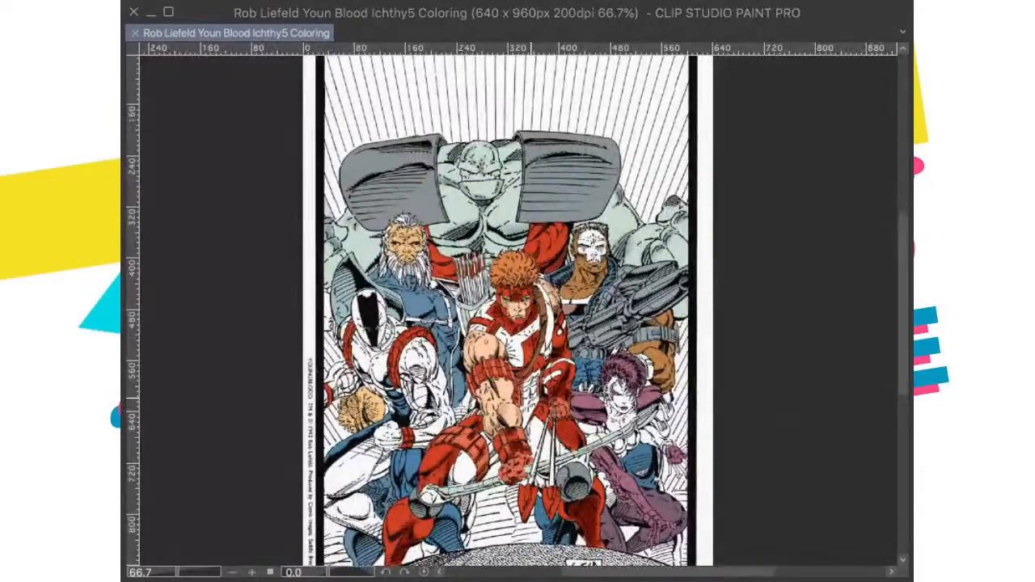
{"action": "scroll", "coordinate": [518, 324], "scroll_direction": "up", "scroll_amount": 1}
{"action": "scroll", "coordinate": [517, 323], "scroll_direction": "down", "scroll_amount": 3}
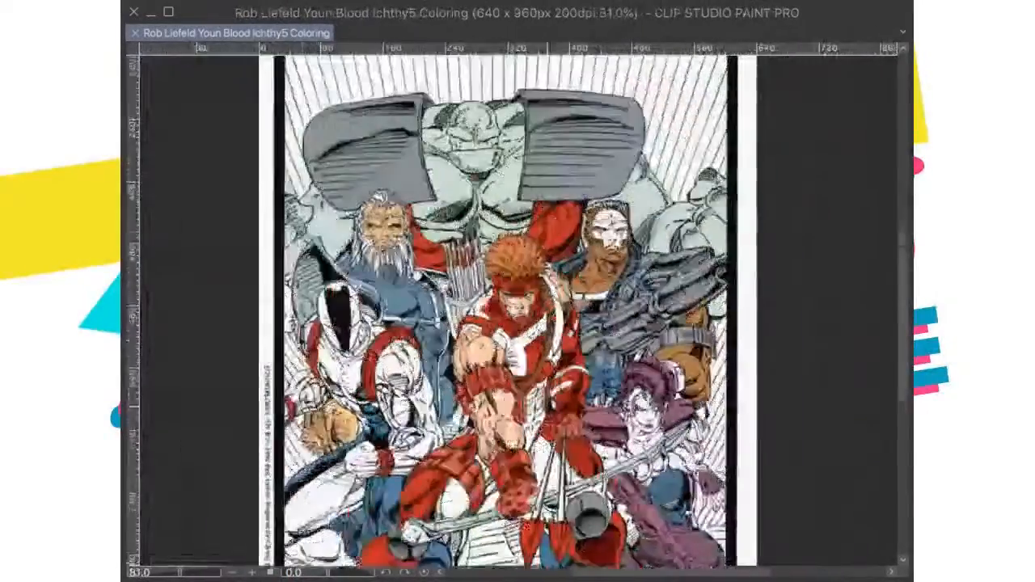
{"action": "left_click_drag", "start_coordinate": [510, 453], "coordinate": [559, 356]}
{"action": "scroll", "coordinate": [556, 354], "scroll_direction": "down", "scroll_amount": 1}
{"action": "scroll", "coordinate": [566, 379], "scroll_direction": "up", "scroll_amount": 1}
{"action": "scroll", "coordinate": [524, 389], "scroll_direction": "down", "scroll_amount": 1}
{"action": "scroll", "coordinate": [478, 359], "scroll_direction": "up", "scroll_amount": 1}
{"action": "left_click_drag", "start_coordinate": [478, 359], "coordinate": [508, 347]}
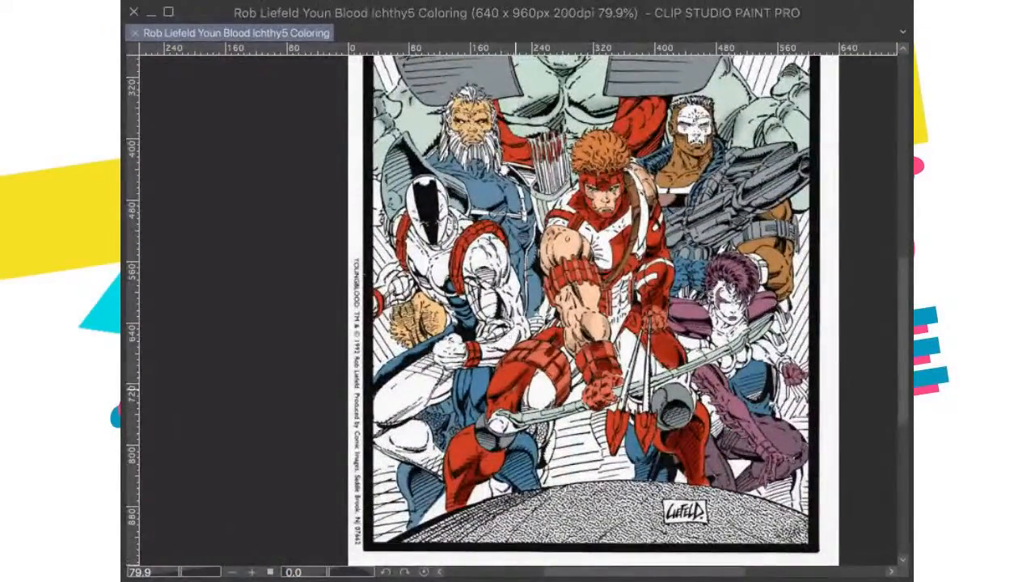
{"action": "left_click", "coordinate": [495, 412]}
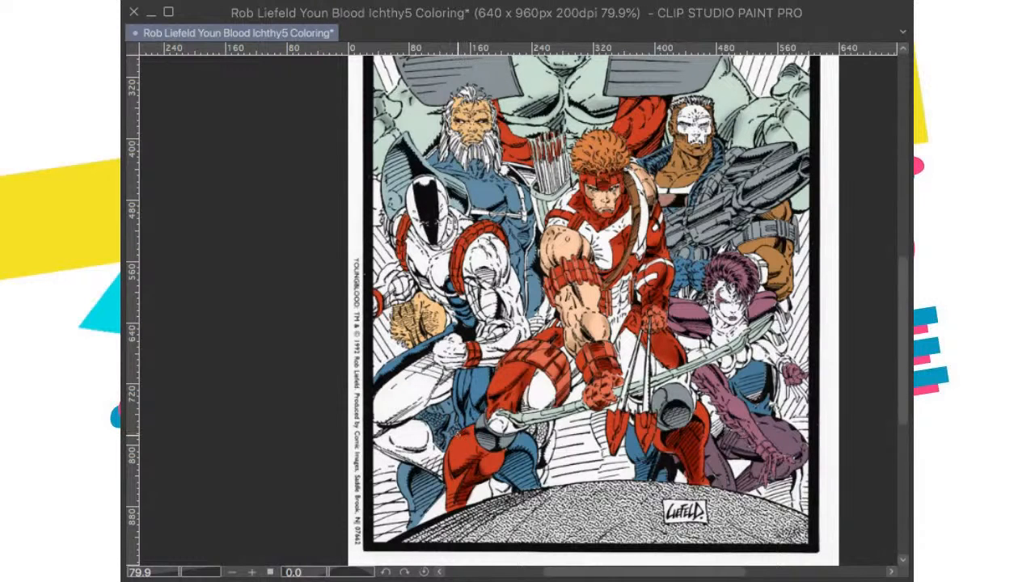
{"action": "left_click_drag", "start_coordinate": [546, 421], "coordinate": [563, 468]}
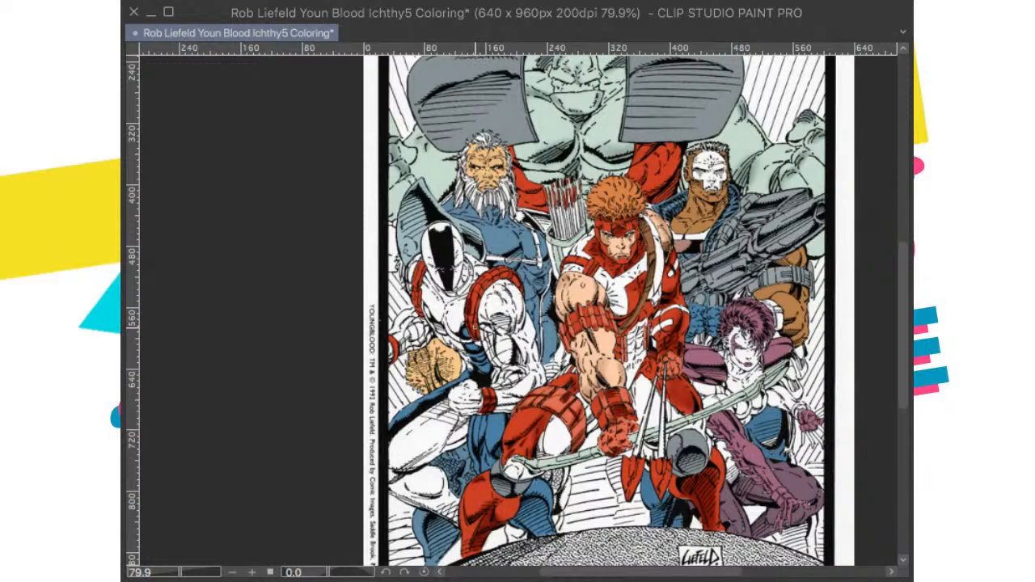
Step: Color the collar ring around the neck of the white-suited, black-striped masked figure red
{"action": "scroll", "coordinate": [477, 332], "scroll_direction": "up", "scroll_amount": 2}
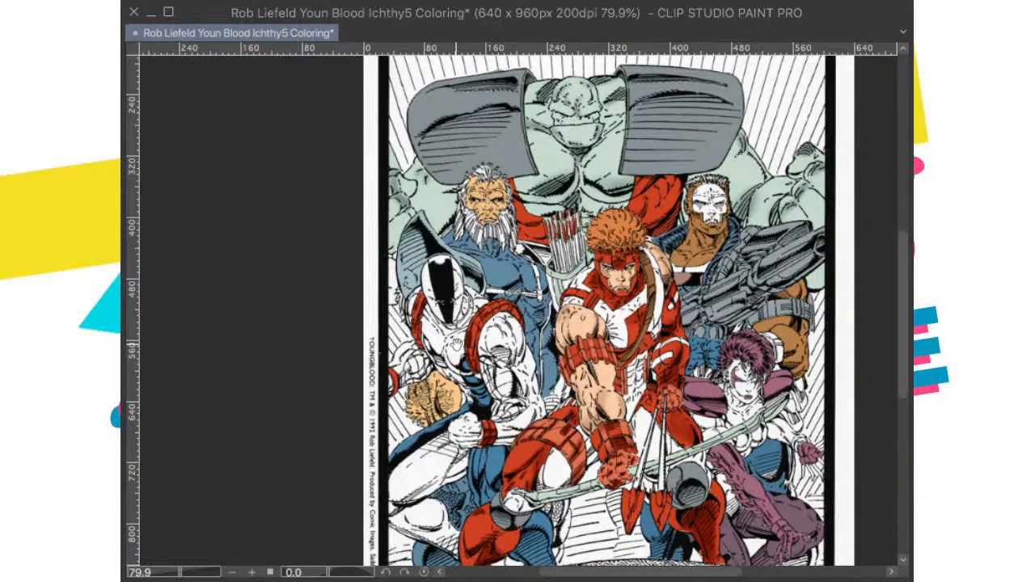
{"action": "scroll", "coordinate": [458, 344], "scroll_direction": "up", "scroll_amount": 2}
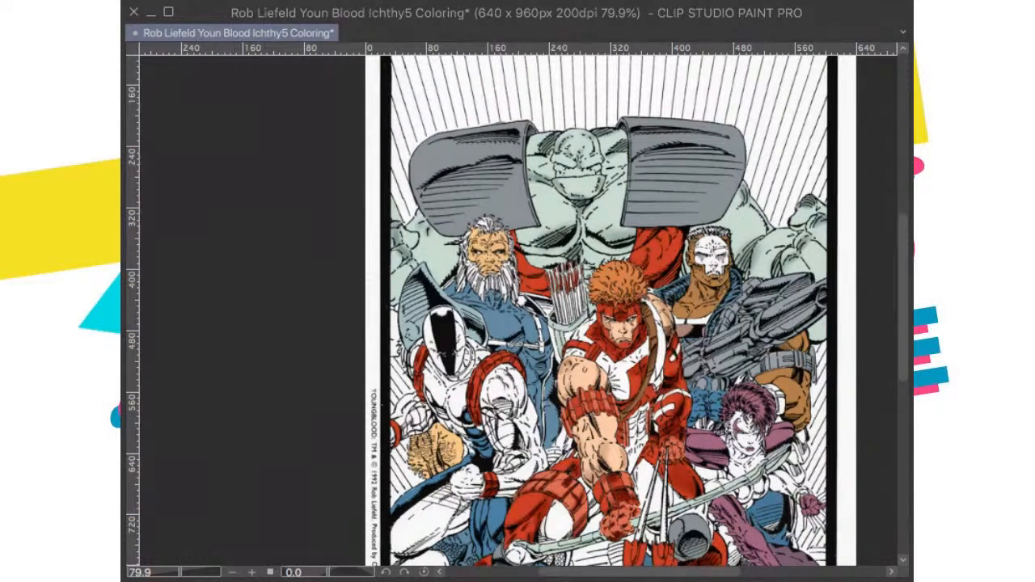
{"action": "scroll", "coordinate": [380, 392], "scroll_direction": "up", "scroll_amount": 2}
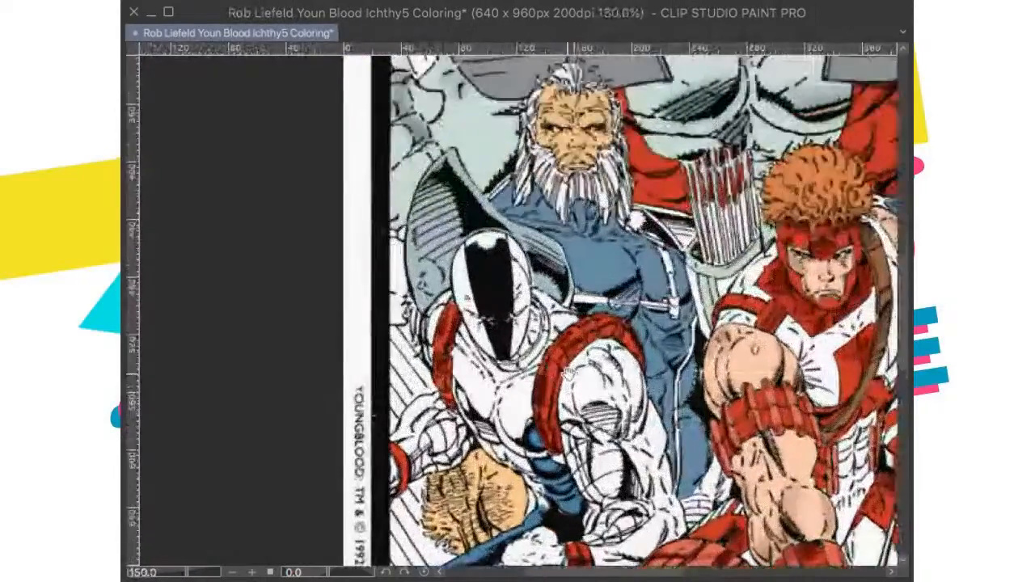
{"action": "scroll", "coordinate": [546, 373], "scroll_direction": "up", "scroll_amount": 4}
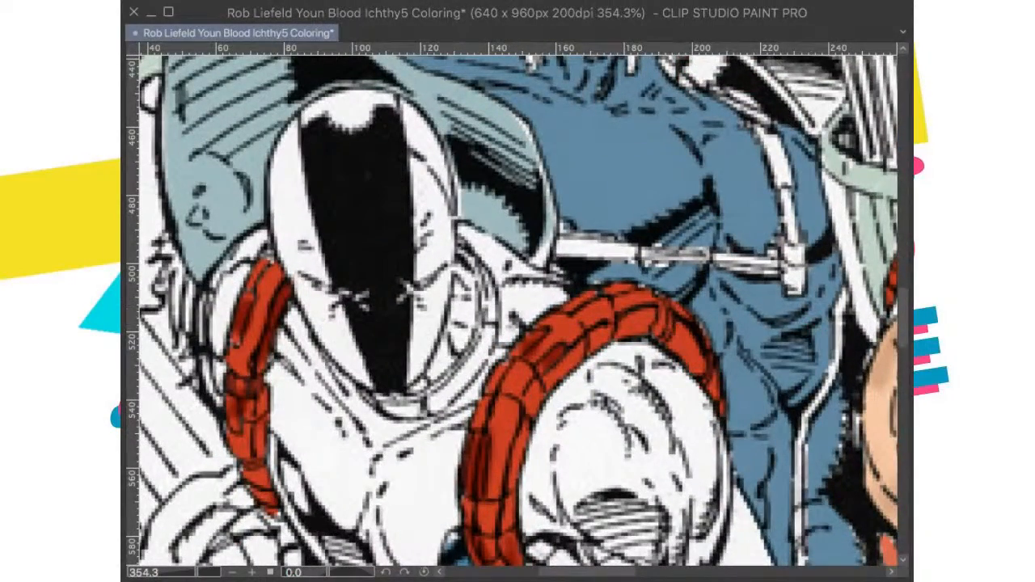
{"action": "mouse_move", "coordinate": [459, 247]}
{"action": "left_mouse_down"}
{"action": "mouse_move", "coordinate": [488, 285]}
{"action": "mouse_move", "coordinate": [487, 329]}
{"action": "mouse_move", "coordinate": [483, 305]}
{"action": "mouse_move", "coordinate": [506, 337]}
{"action": "left_mouse_up"}
{"action": "mouse_move", "coordinate": [515, 295]}
{"action": "left_mouse_down"}
{"action": "mouse_move", "coordinate": [494, 353]}
{"action": "mouse_move", "coordinate": [517, 316]}
{"action": "mouse_move", "coordinate": [461, 381]}
{"action": "mouse_move", "coordinate": [409, 375]}
{"action": "mouse_move", "coordinate": [442, 378]}
{"action": "mouse_move", "coordinate": [417, 392]}
{"action": "mouse_move", "coordinate": [461, 382]}
{"action": "mouse_move", "coordinate": [470, 371]}
{"action": "mouse_move", "coordinate": [452, 382]}
{"action": "mouse_move", "coordinate": [499, 330]}
{"action": "mouse_move", "coordinate": [518, 280]}
{"action": "mouse_move", "coordinate": [506, 244]}
{"action": "mouse_move", "coordinate": [515, 277]}
{"action": "left_mouse_up"}
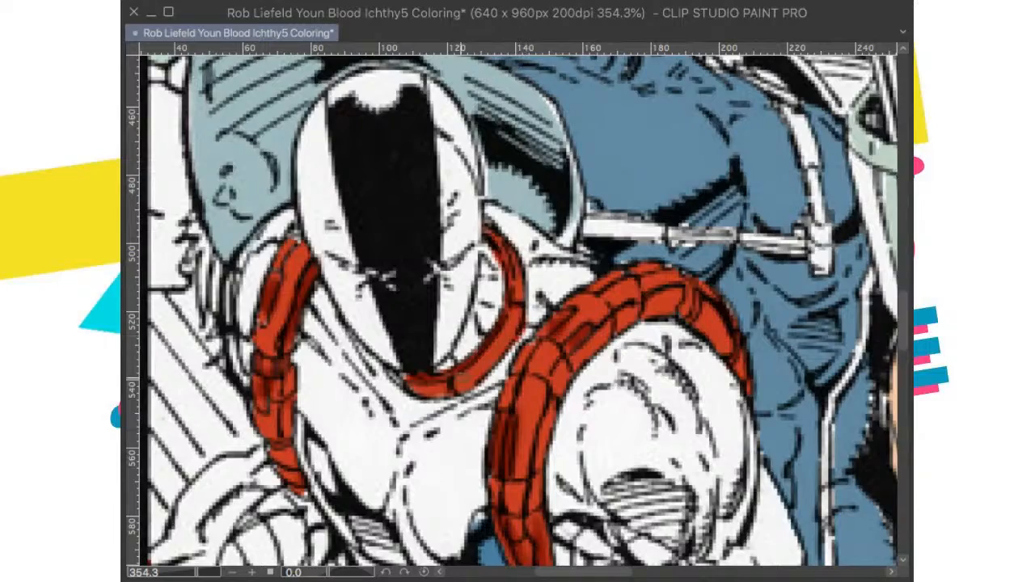
{"action": "scroll", "coordinate": [452, 378], "scroll_direction": "down", "scroll_amount": 8}
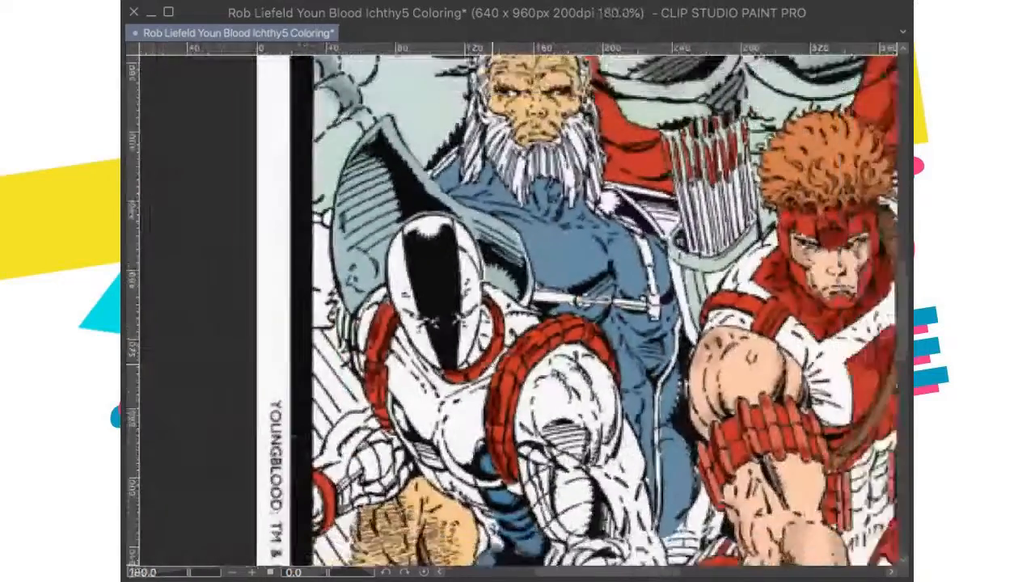
{"action": "scroll", "coordinate": [534, 404], "scroll_direction": "down", "scroll_amount": 2}
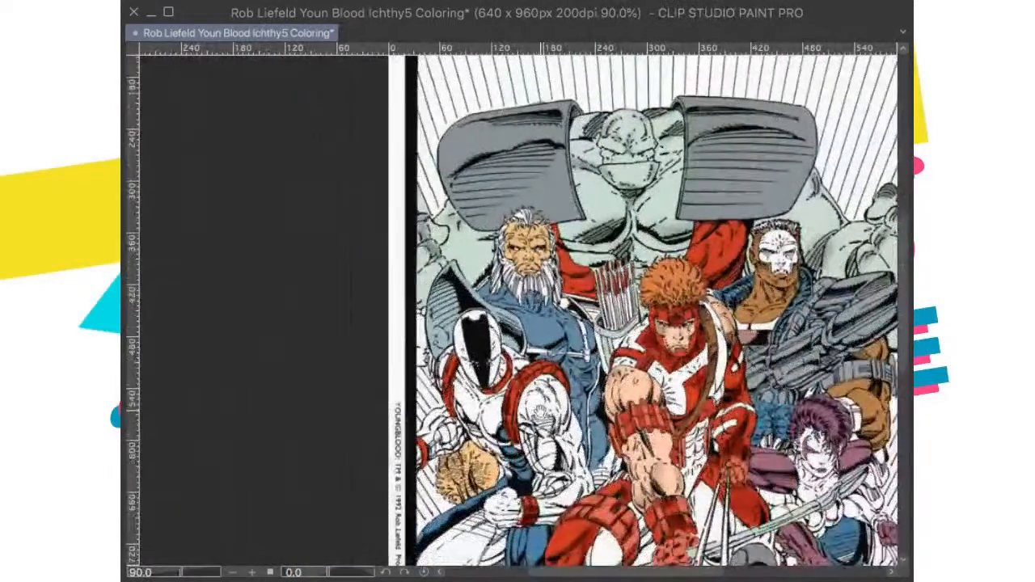
Step: Fit the whole page in view and save the coloring file
{"action": "scroll", "coordinate": [558, 429], "scroll_direction": "down", "scroll_amount": 1}
{"action": "scroll", "coordinate": [570, 444], "scroll_direction": "down", "scroll_amount": 1}
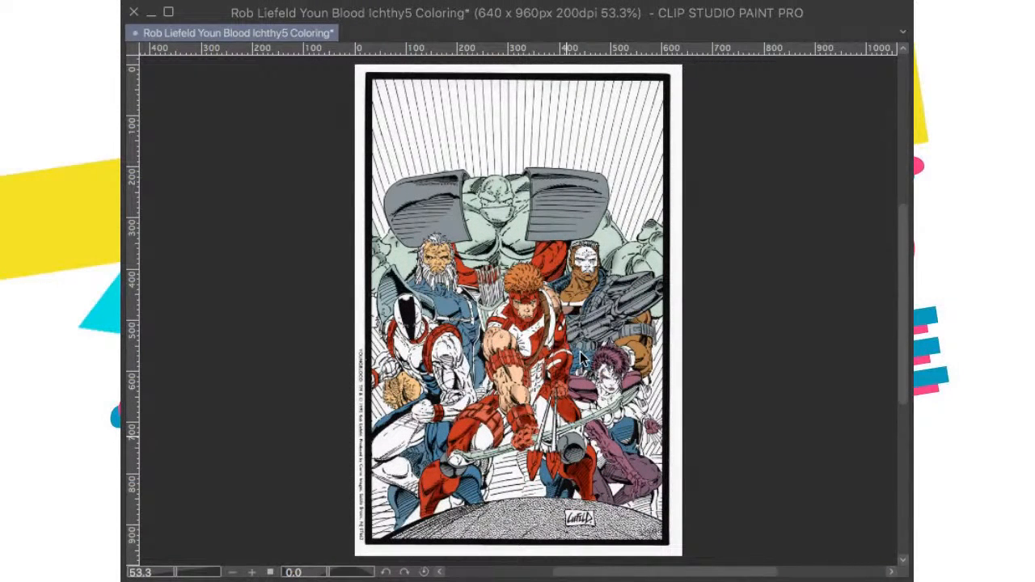
{"action": "key", "text": "ctrl+s"}
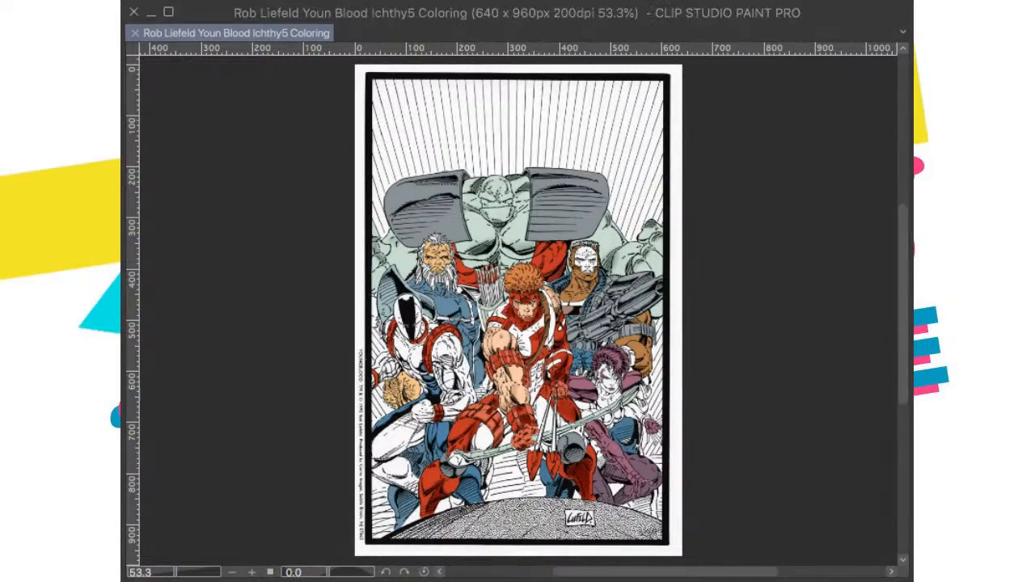
Step: Brush darker red shading on the giant's red garment between the archer's hair and the skull-faced man
{"action": "scroll", "coordinate": [567, 374], "scroll_direction": "up", "scroll_amount": 1}
{"action": "left_click_drag", "start_coordinate": [579, 388], "coordinate": [577, 444]}
{"action": "scroll", "coordinate": [586, 333], "scroll_direction": "up", "scroll_amount": 1}
{"action": "mouse_move", "coordinate": [585, 332]}
{"action": "left_mouse_down"}
{"action": "mouse_move", "coordinate": [582, 323]}
{"action": "mouse_move", "coordinate": [586, 335]}
{"action": "left_mouse_up"}
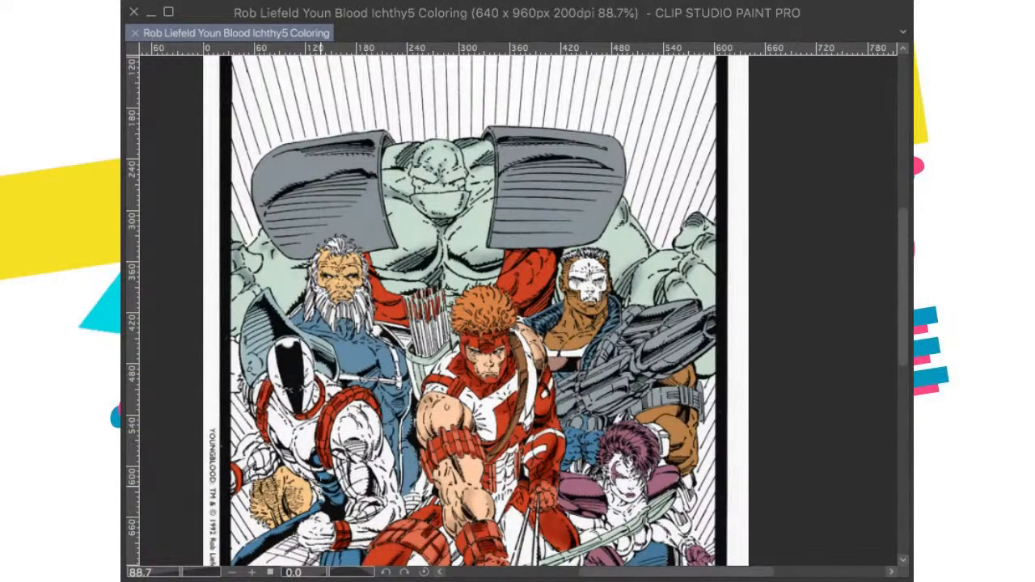
{"action": "scroll", "coordinate": [397, 397], "scroll_direction": "up", "scroll_amount": 1}
{"action": "left_click_drag", "start_coordinate": [504, 282], "coordinate": [478, 305]}
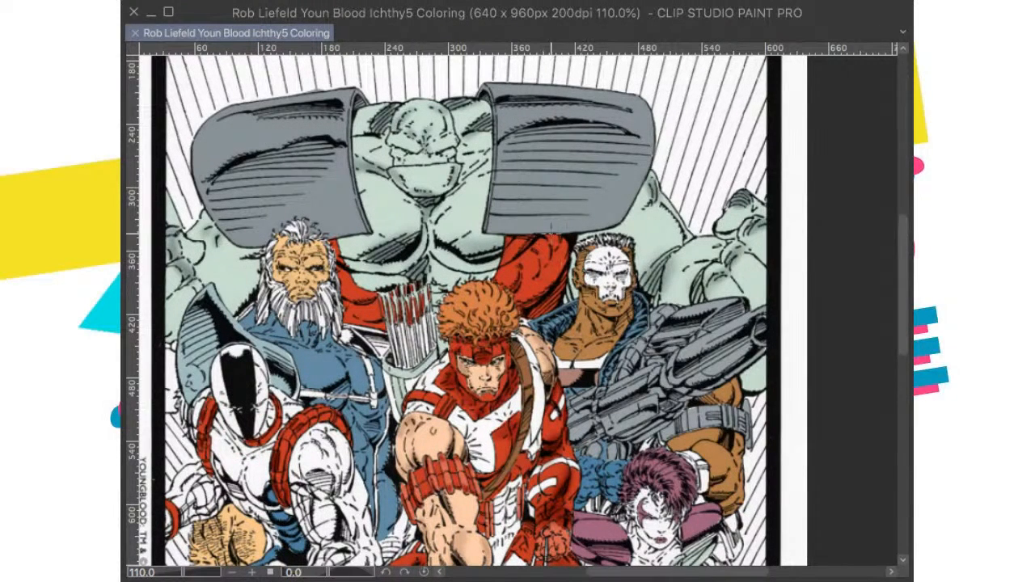
{"action": "left_click_drag", "start_coordinate": [560, 286], "coordinate": [550, 303]}
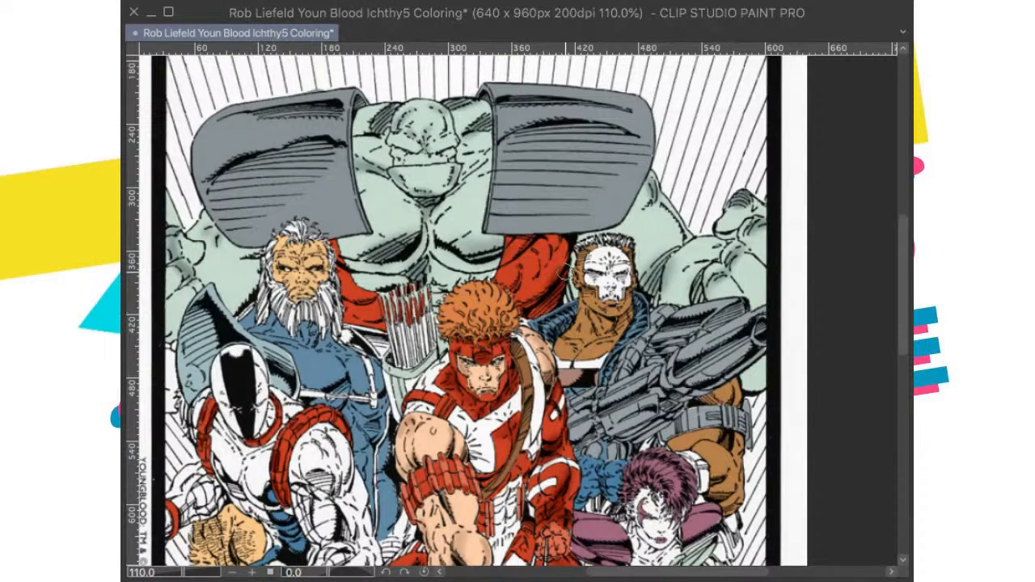
{"action": "mouse_move", "coordinate": [561, 279]}
{"action": "left_mouse_down"}
{"action": "mouse_move", "coordinate": [524, 310]}
{"action": "mouse_move", "coordinate": [541, 311]}
{"action": "mouse_move", "coordinate": [552, 292]}
{"action": "mouse_move", "coordinate": [546, 247]}
{"action": "mouse_move", "coordinate": [537, 250]}
{"action": "mouse_move", "coordinate": [550, 251]}
{"action": "mouse_move", "coordinate": [522, 247]}
{"action": "mouse_move", "coordinate": [530, 239]}
{"action": "mouse_move", "coordinate": [533, 250]}
{"action": "left_mouse_up"}
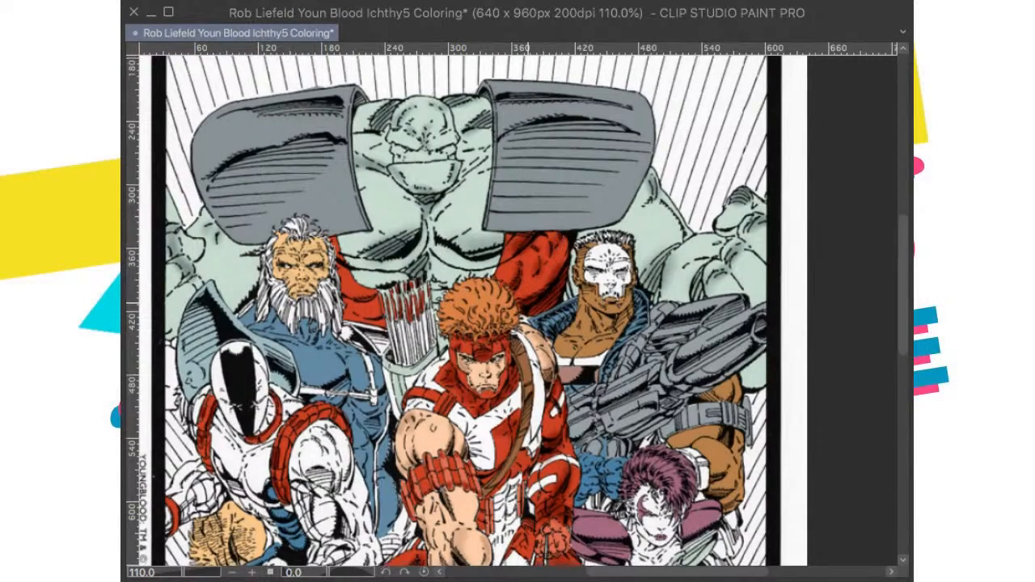
Step: Examine the shaded reds and skin tones on the archer and the surrounding figures, up close and across the page
{"action": "left_click_drag", "start_coordinate": [473, 250], "coordinate": [635, 290]}
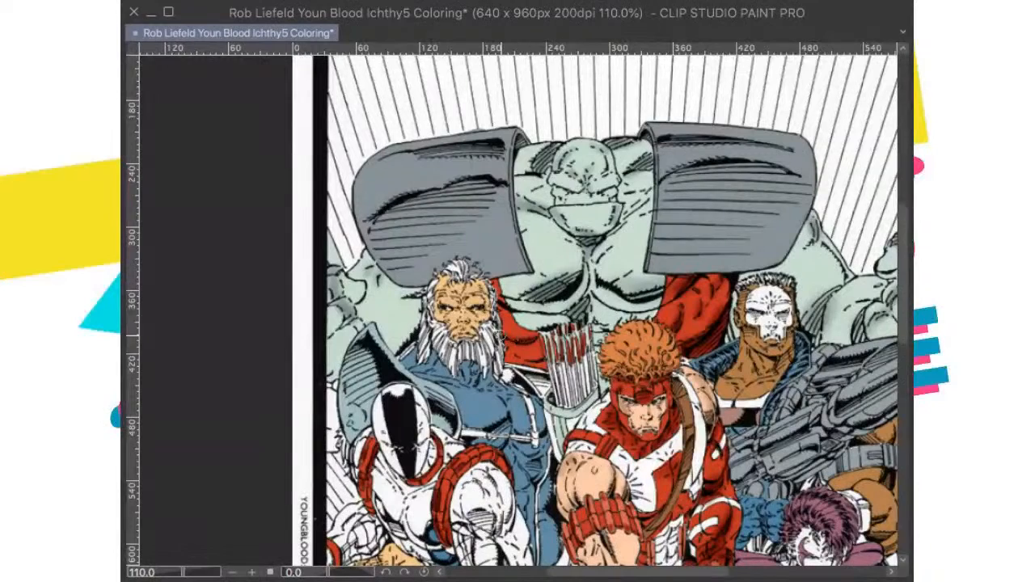
{"action": "mouse_move", "coordinate": [553, 367]}
{"action": "left_mouse_down"}
{"action": "mouse_move", "coordinate": [568, 410]}
{"action": "mouse_move", "coordinate": [539, 430]}
{"action": "mouse_move", "coordinate": [459, 258]}
{"action": "left_mouse_up"}
{"action": "scroll", "coordinate": [574, 405], "scroll_direction": "down", "scroll_amount": 4}
{"action": "scroll", "coordinate": [539, 313], "scroll_direction": "up", "scroll_amount": 3}
{"action": "left_click_drag", "start_coordinate": [539, 313], "coordinate": [496, 245]}
{"action": "scroll", "coordinate": [554, 340], "scroll_direction": "down", "scroll_amount": 2}
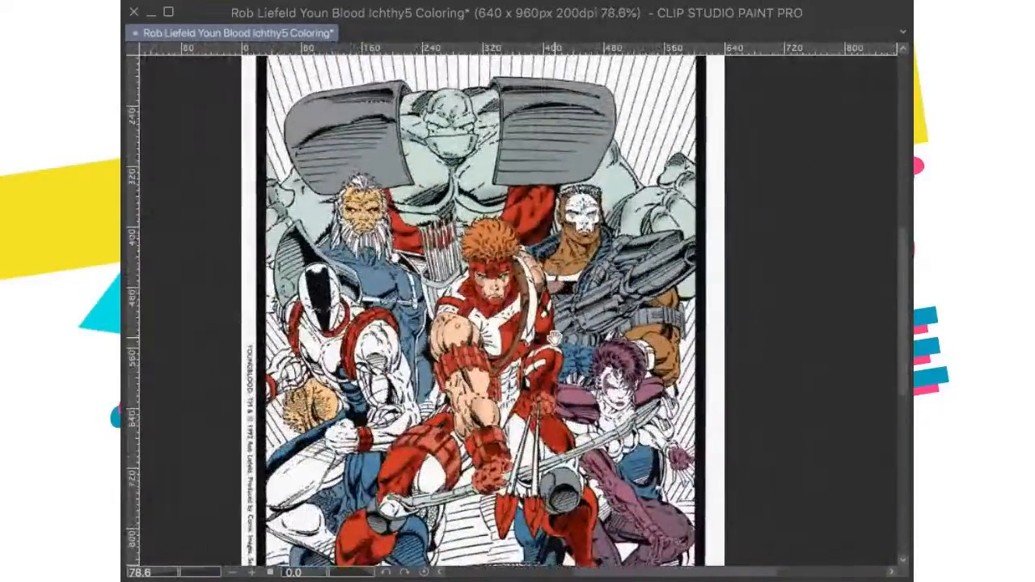
{"action": "left_click_drag", "start_coordinate": [545, 340], "coordinate": [689, 279]}
{"action": "scroll", "coordinate": [520, 312], "scroll_direction": "up", "scroll_amount": 2}
{"action": "scroll", "coordinate": [520, 312], "scroll_direction": "down", "scroll_amount": 2}
{"action": "left_click_drag", "start_coordinate": [534, 315], "coordinate": [539, 379]}
{"action": "scroll", "coordinate": [520, 312], "scroll_direction": "down", "scroll_amount": 1}
{"action": "scroll", "coordinate": [520, 312], "scroll_direction": "up", "scroll_amount": 2}
{"action": "scroll", "coordinate": [558, 339], "scroll_direction": "up", "scroll_amount": 3}
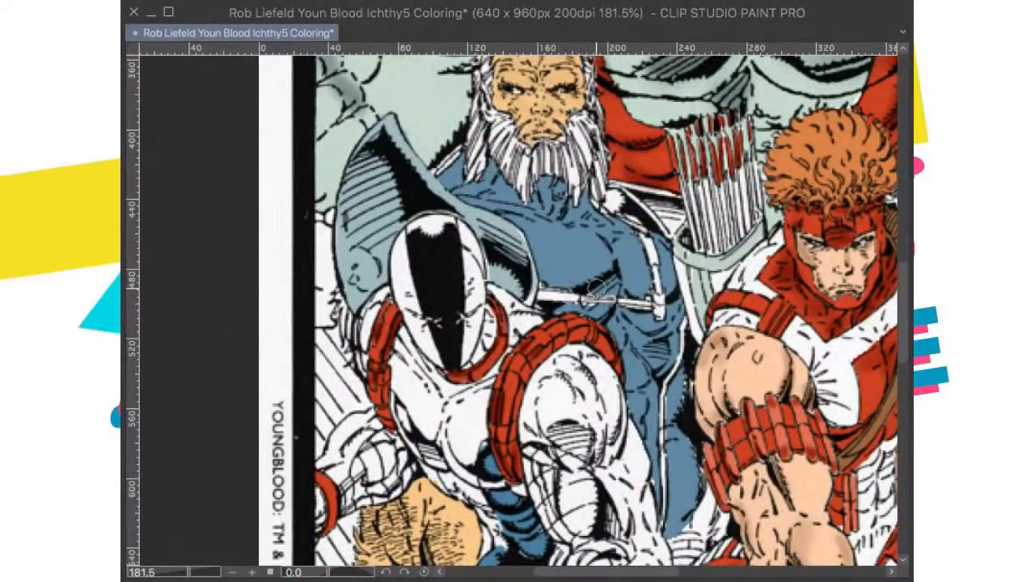
{"action": "scroll", "coordinate": [596, 288], "scroll_direction": "down", "scroll_amount": 4}
{"action": "left_click_drag", "start_coordinate": [647, 299], "coordinate": [482, 259]}
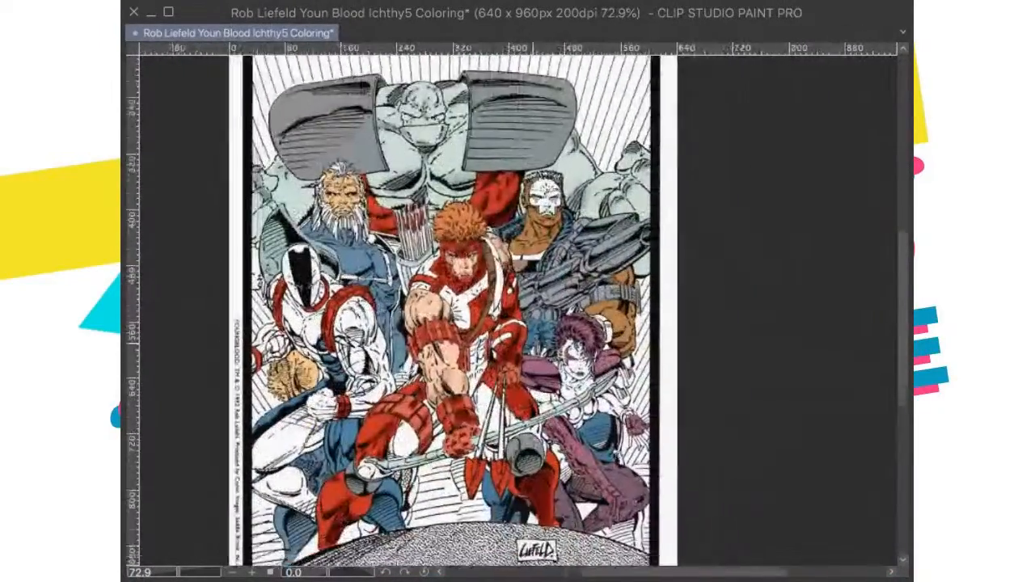
{"action": "left_click_drag", "start_coordinate": [487, 332], "coordinate": [532, 292]}
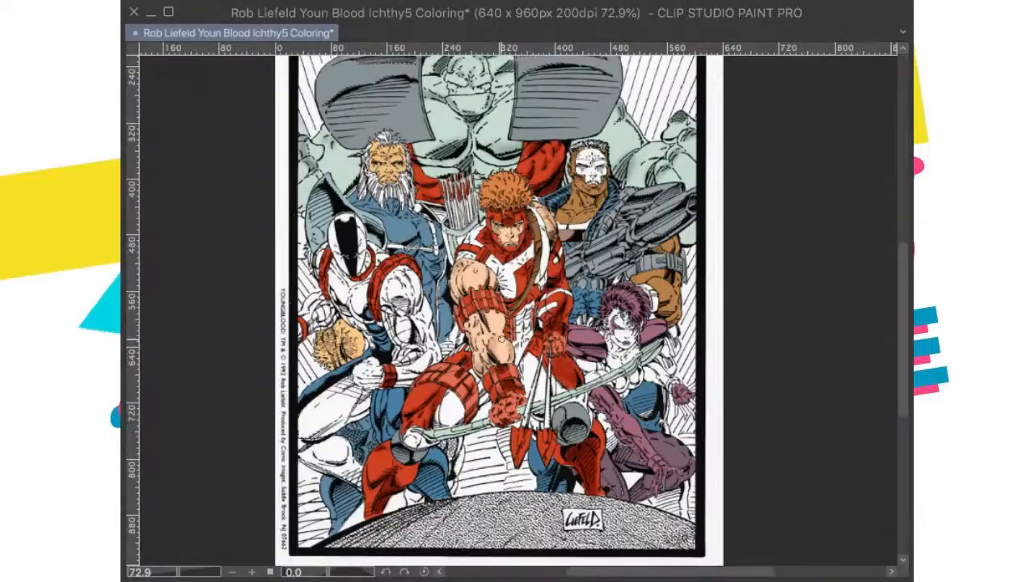
{"action": "left_click_drag", "start_coordinate": [493, 347], "coordinate": [509, 377]}
{"action": "scroll", "coordinate": [525, 354], "scroll_direction": "up", "scroll_amount": 2}
{"action": "left_click_drag", "start_coordinate": [647, 380], "coordinate": [573, 363]}
{"action": "scroll", "coordinate": [545, 372], "scroll_direction": "up", "scroll_amount": 1}
{"action": "scroll", "coordinate": [577, 357], "scroll_direction": "up", "scroll_amount": 3}
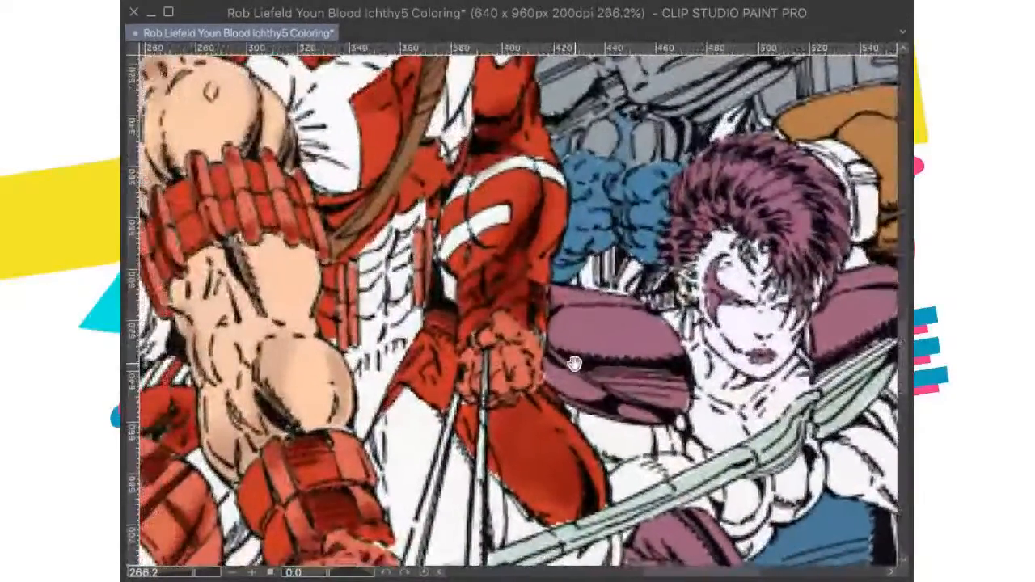
{"action": "scroll", "coordinate": [578, 364], "scroll_direction": "down", "scroll_amount": 7}
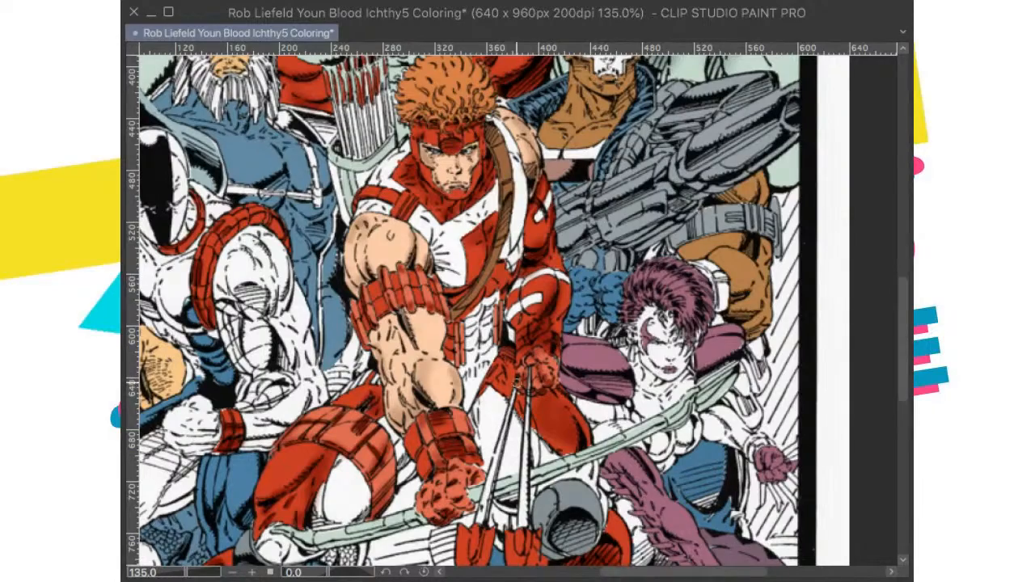
Step: Save the coloring file with the whole page in view
{"action": "scroll", "coordinate": [531, 377], "scroll_direction": "down", "scroll_amount": 4}
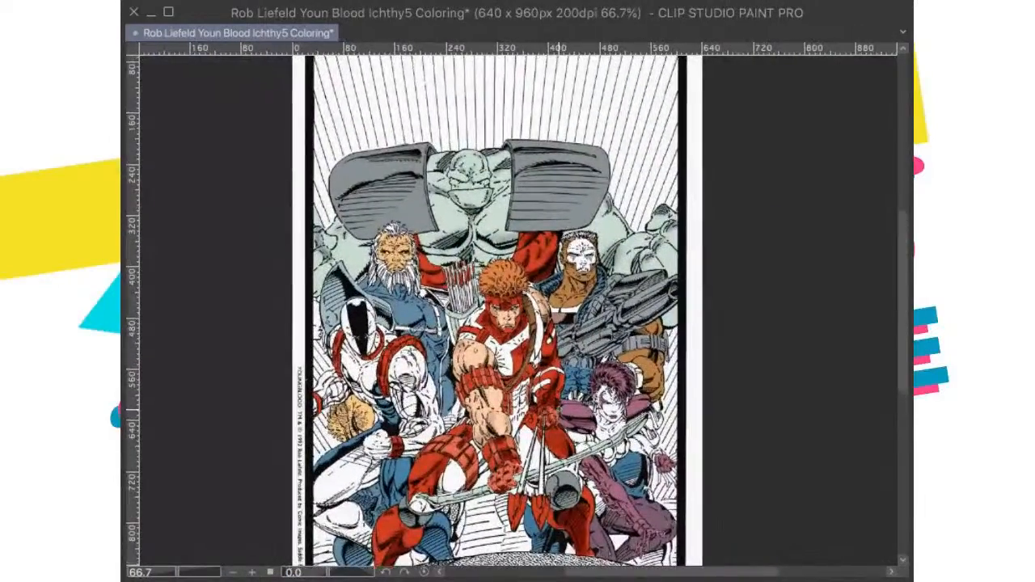
{"action": "scroll", "coordinate": [530, 377], "scroll_direction": "up", "scroll_amount": 4}
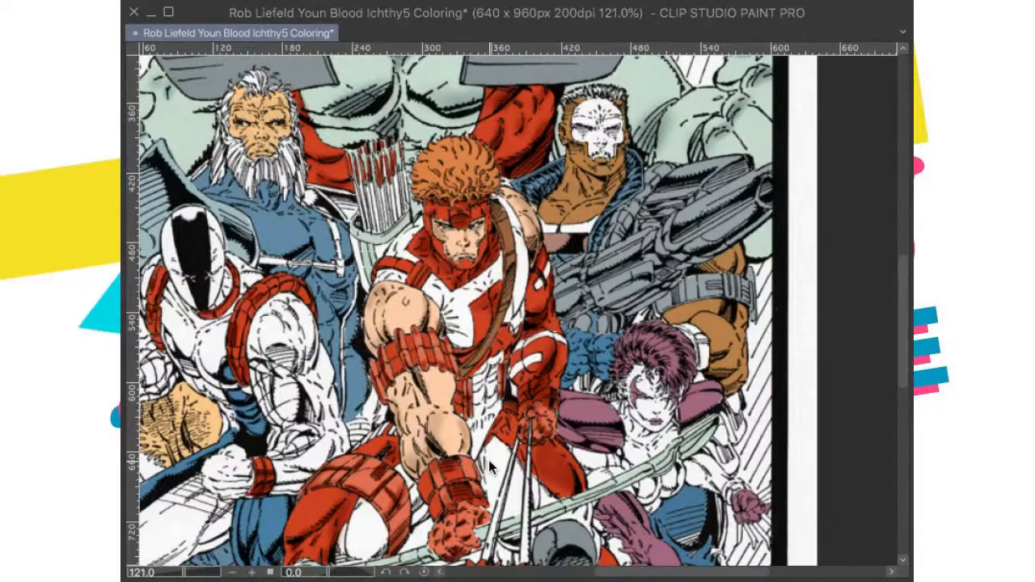
{"action": "scroll", "coordinate": [490, 468], "scroll_direction": "down", "scroll_amount": 4}
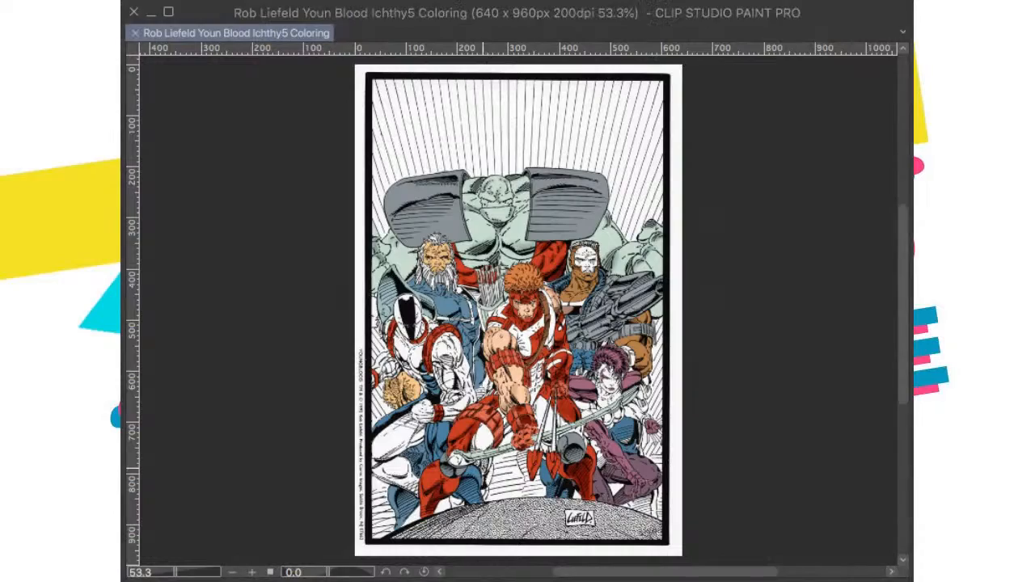
Step: Brush shading on the archer's orange hair
{"action": "scroll", "coordinate": [518, 315], "scroll_direction": "up", "scroll_amount": 3}
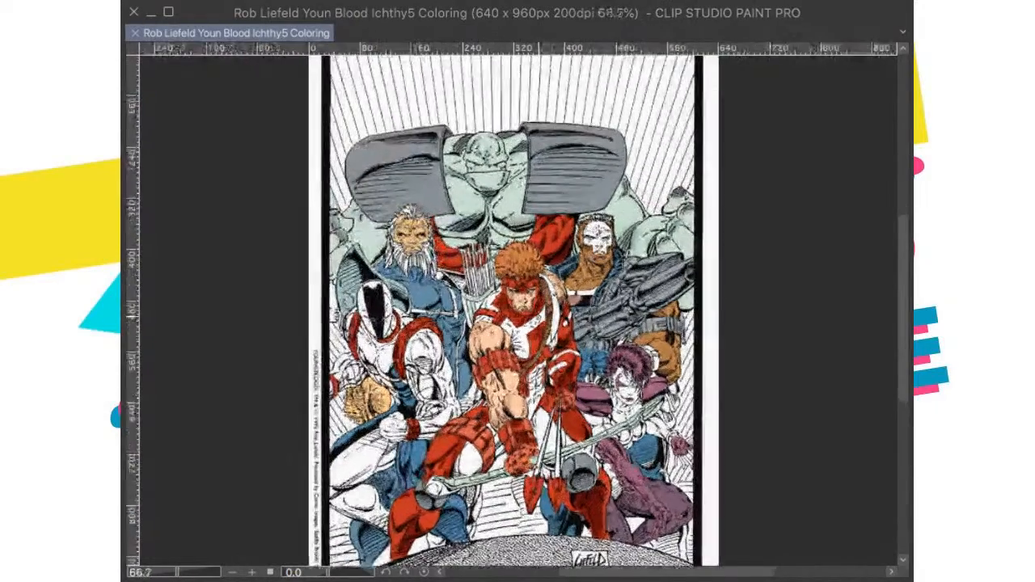
{"action": "scroll", "coordinate": [419, 417], "scroll_direction": "up", "scroll_amount": 5}
{"action": "left_click_drag", "start_coordinate": [418, 313], "coordinate": [422, 411]}
{"action": "scroll", "coordinate": [422, 411], "scroll_direction": "up", "scroll_amount": 1}
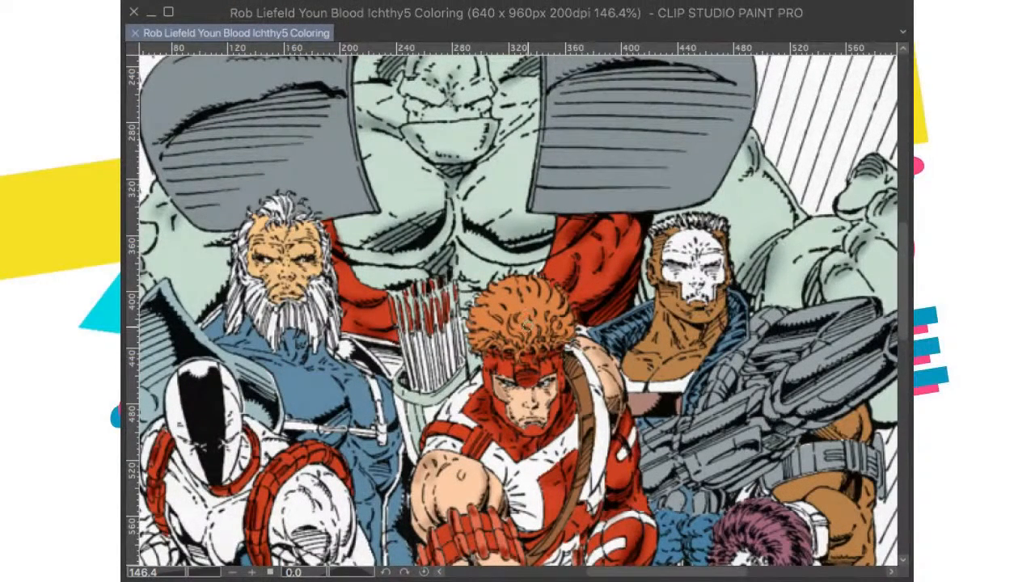
{"action": "left_click", "coordinate": [527, 327]}
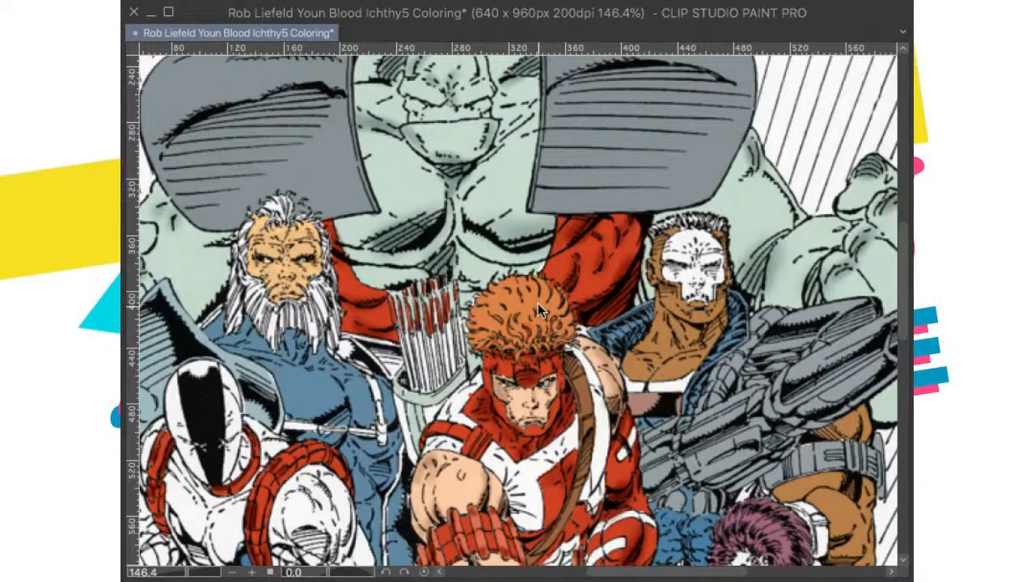
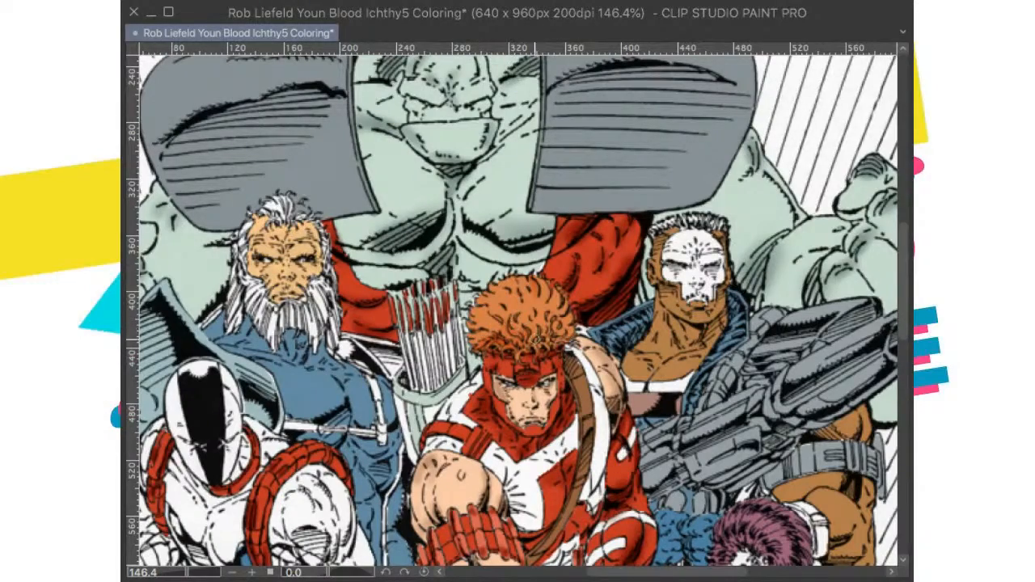
Step: Examine the coloured figures across the whole page, from the green giant's shoulders down to the crouching figures and the ground
{"action": "scroll", "coordinate": [539, 312], "scroll_direction": "down", "scroll_amount": 4}
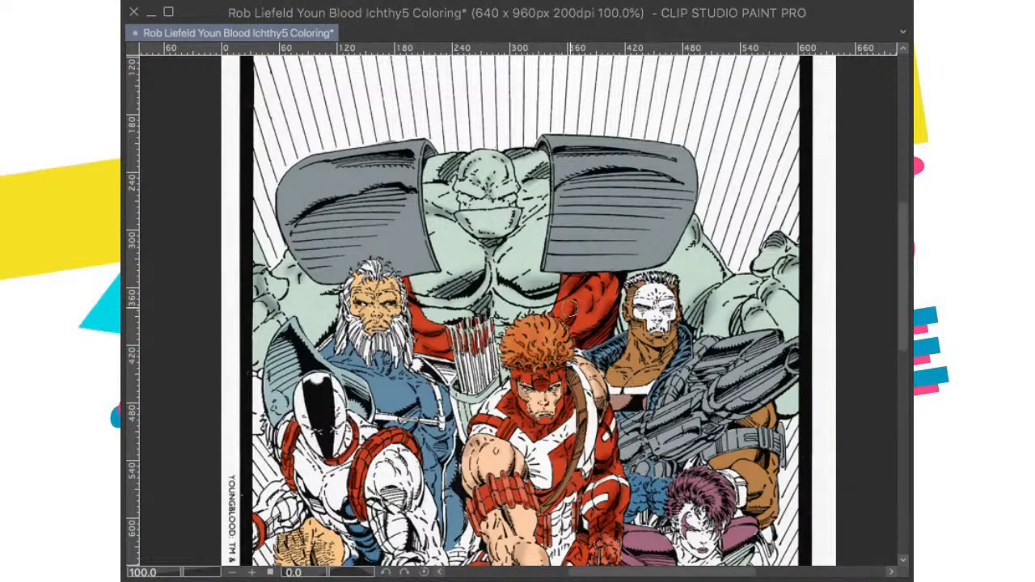
{"action": "key", "text": "ctrl+0"}
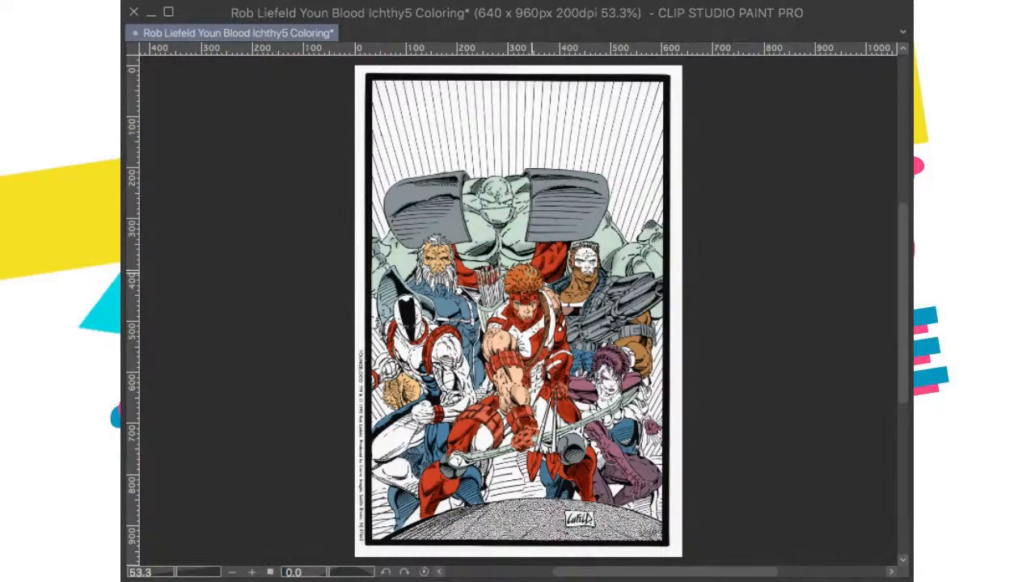
{"action": "left_click_drag", "start_coordinate": [543, 387], "coordinate": [601, 353]}
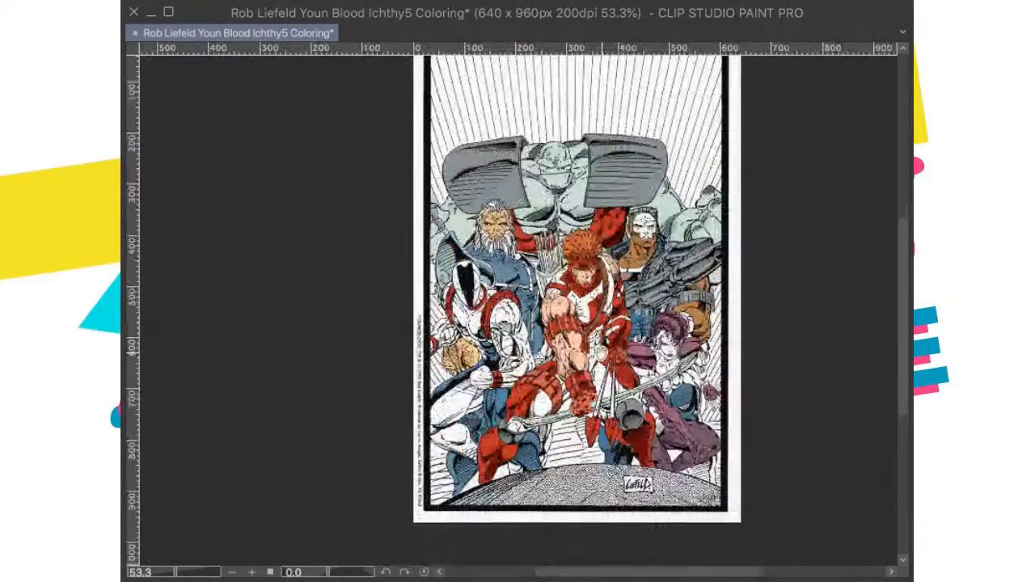
{"action": "scroll", "coordinate": [602, 354], "scroll_direction": "up", "scroll_amount": 2}
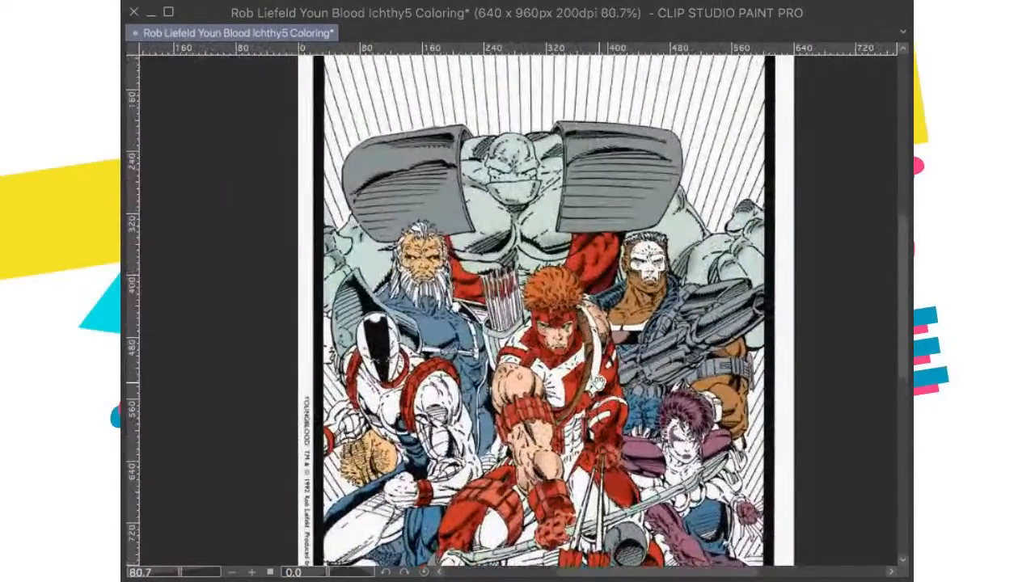
{"action": "scroll", "coordinate": [602, 353], "scroll_direction": "down", "scroll_amount": 2}
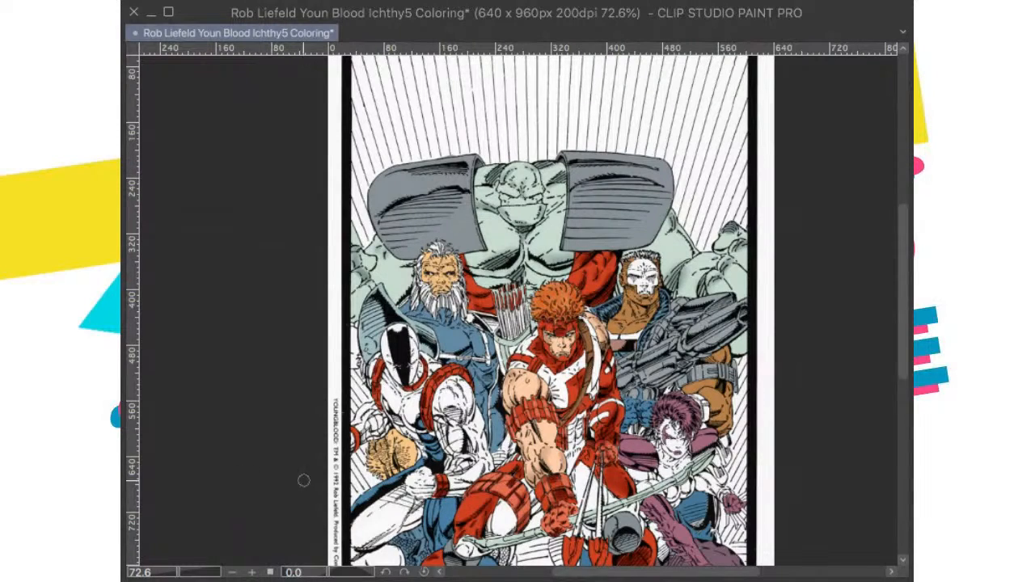
{"action": "scroll", "coordinate": [602, 439], "scroll_direction": "up", "scroll_amount": 2}
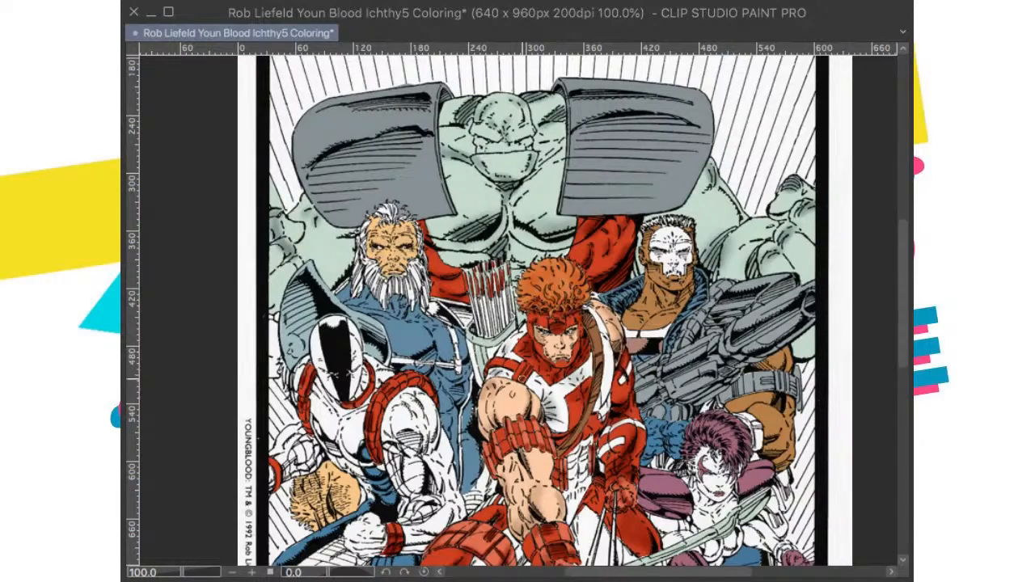
{"action": "left_click_drag", "start_coordinate": [633, 470], "coordinate": [659, 279]}
{"action": "scroll", "coordinate": [660, 280], "scroll_direction": "up", "scroll_amount": 2}
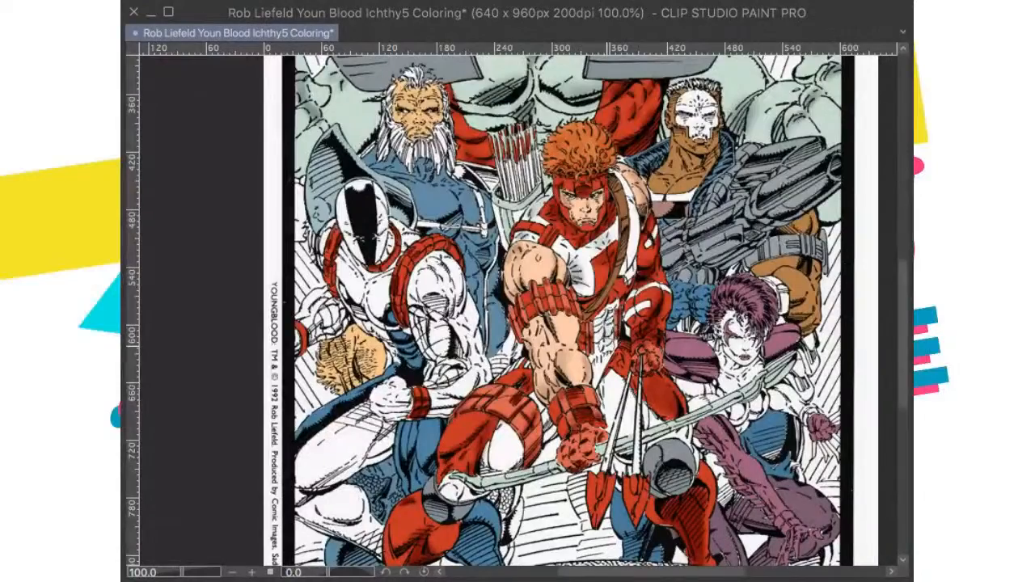
{"action": "scroll", "coordinate": [602, 353], "scroll_direction": "down", "scroll_amount": 3}
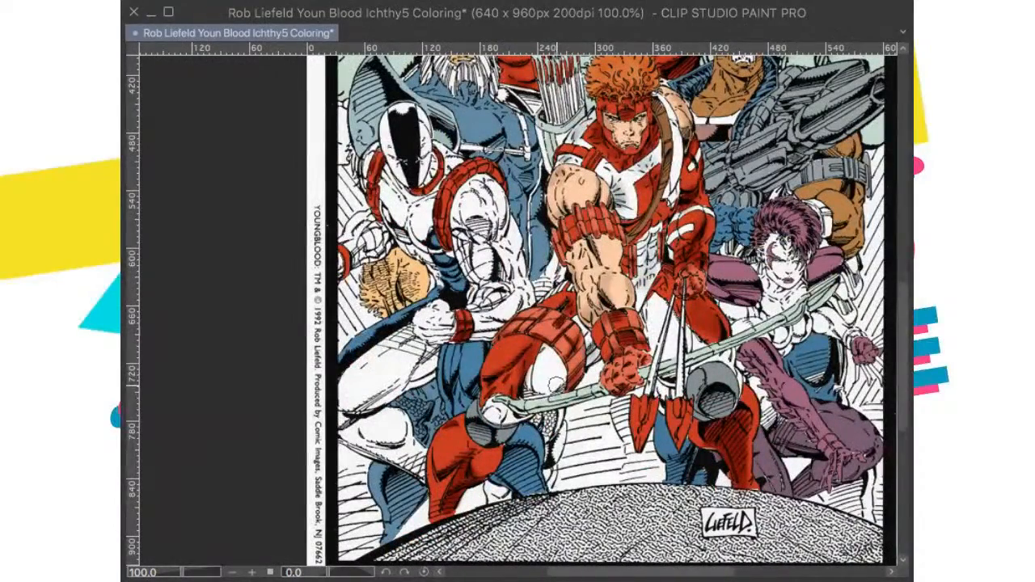
{"action": "scroll", "coordinate": [537, 399], "scroll_direction": "up", "scroll_amount": 3}
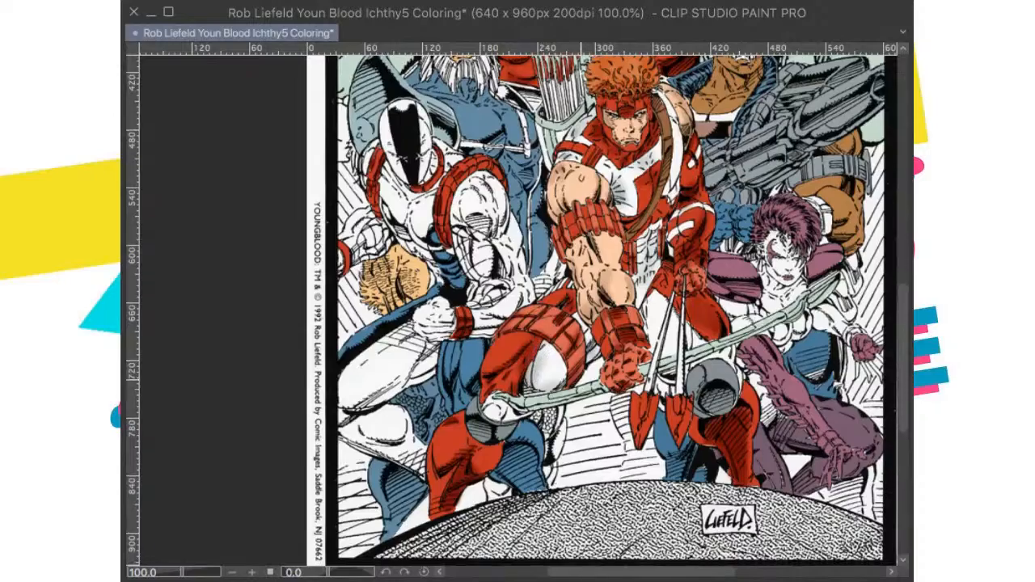
{"action": "scroll", "coordinate": [536, 404], "scroll_direction": "right", "scroll_amount": 4}
{"action": "scroll", "coordinate": [528, 333], "scroll_direction": "down", "scroll_amount": 3}
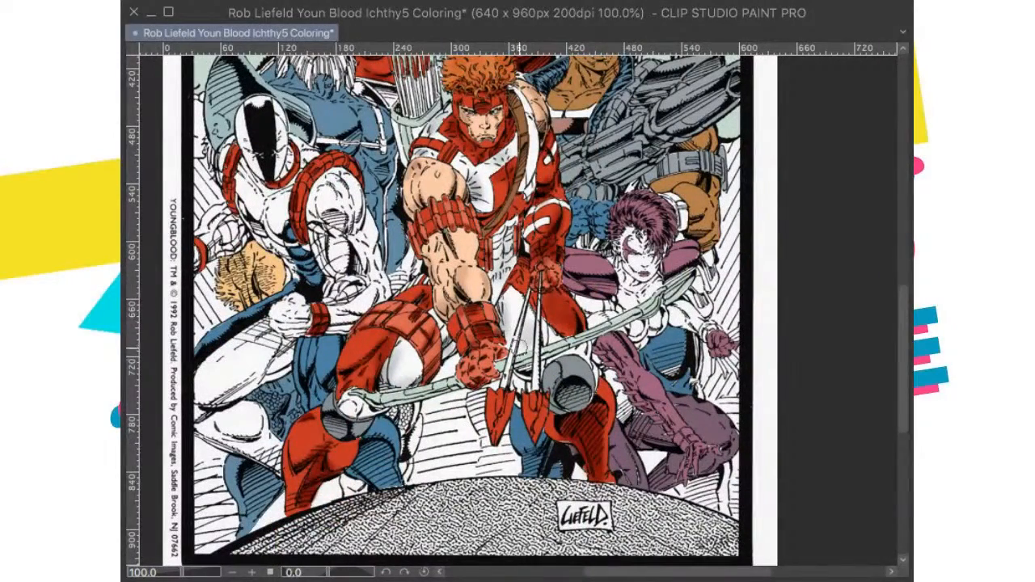
{"action": "key", "text": "ctrl+0"}
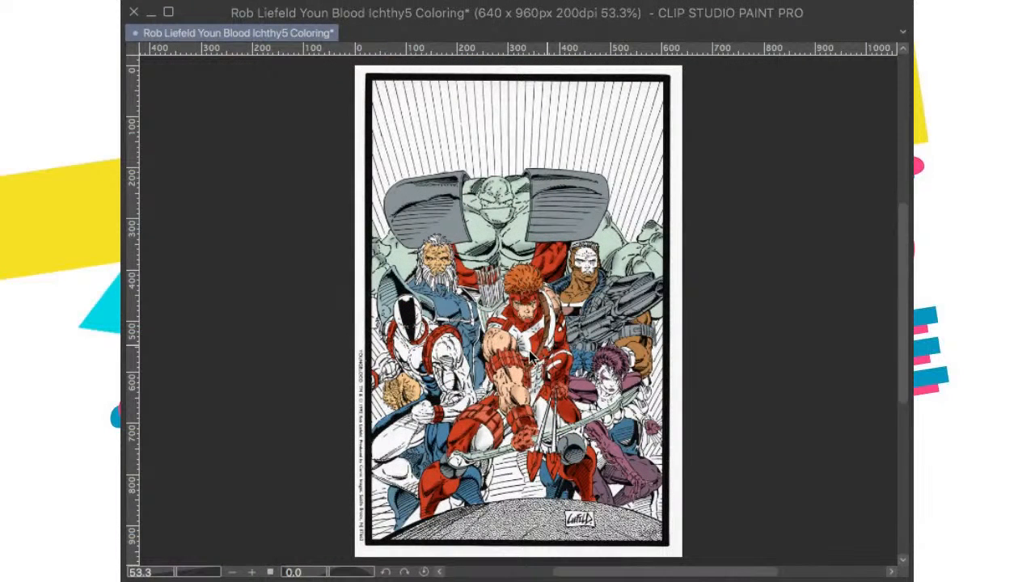
Step: Save the coloring and brush soft grey shading onto the white chest area of the central red-haired archer
{"action": "key", "text": "super+Tab"}
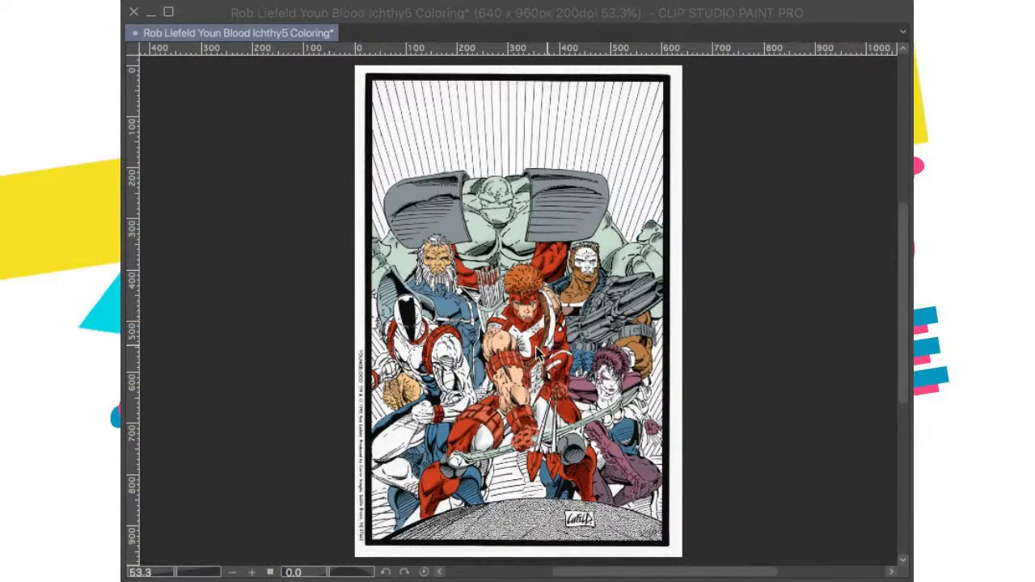
{"action": "scroll", "coordinate": [530, 349], "scroll_direction": "up", "scroll_amount": 3}
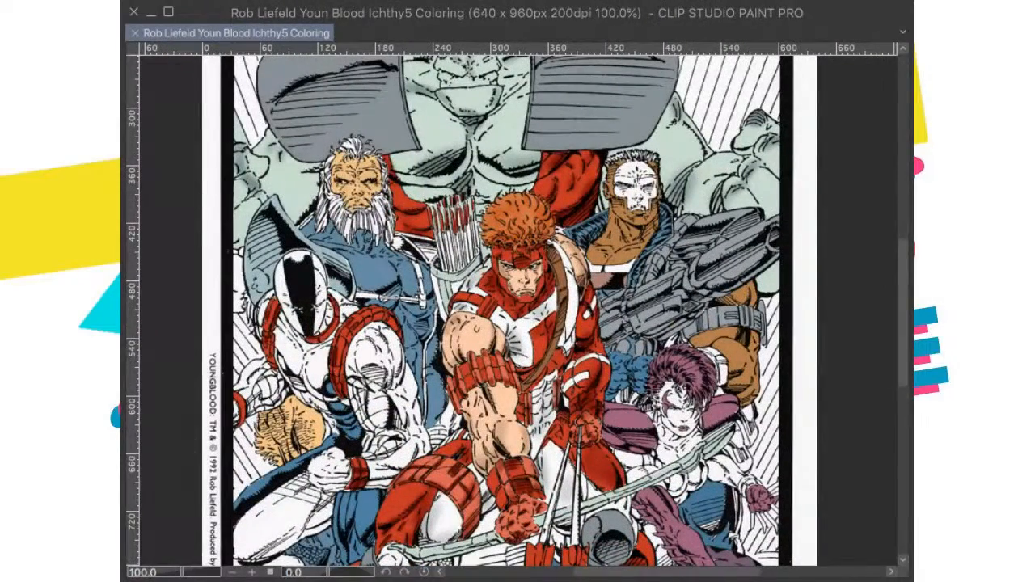
{"action": "left_click_drag", "start_coordinate": [520, 336], "coordinate": [524, 356]}
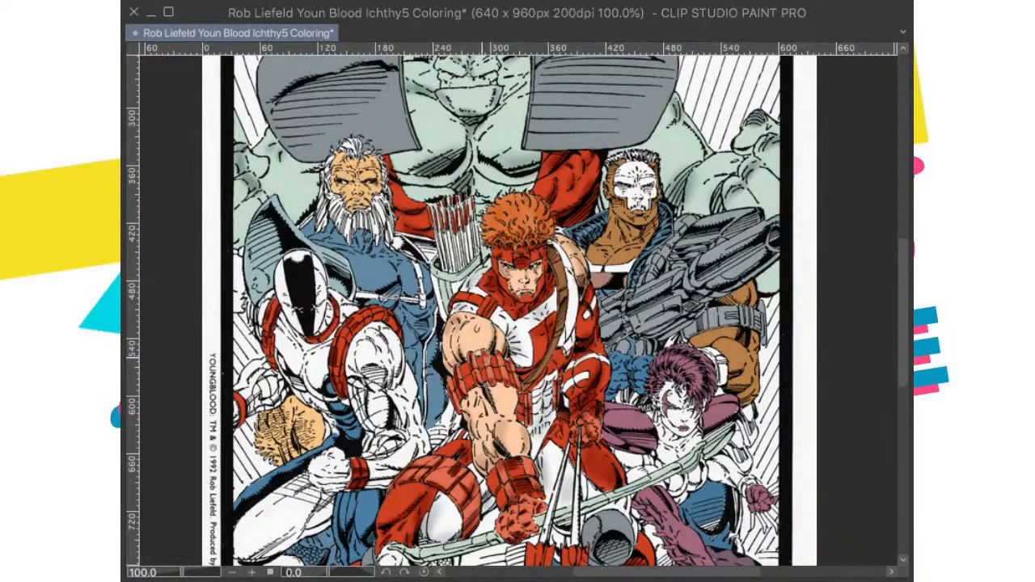
{"action": "key", "text": "ctrl+0"}
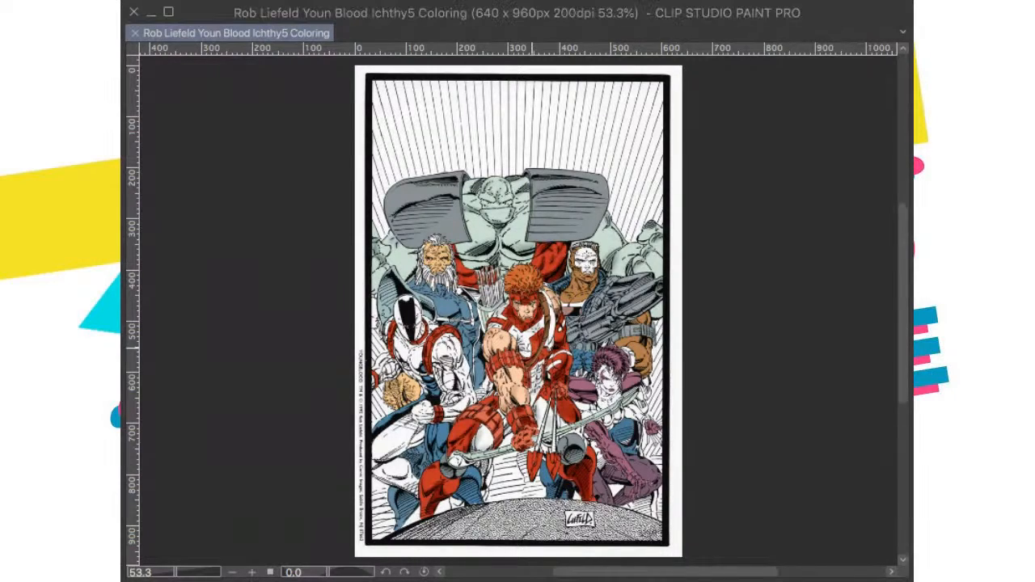
Step: Add soft grey shading to the white torso of the black-masked figure beside the archer
{"action": "scroll", "coordinate": [540, 339], "scroll_direction": "up", "scroll_amount": 5}
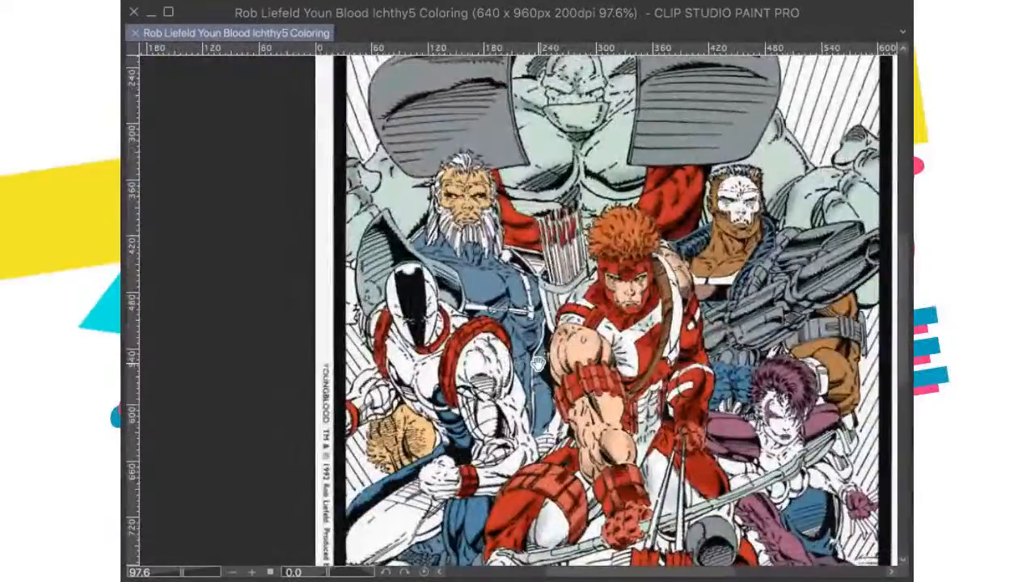
{"action": "scroll", "coordinate": [517, 323], "scroll_direction": "down", "scroll_amount": 2}
{"action": "scroll", "coordinate": [518, 324], "scroll_direction": "up", "scroll_amount": 2}
{"action": "left_click_drag", "start_coordinate": [518, 323], "coordinate": [540, 316]}
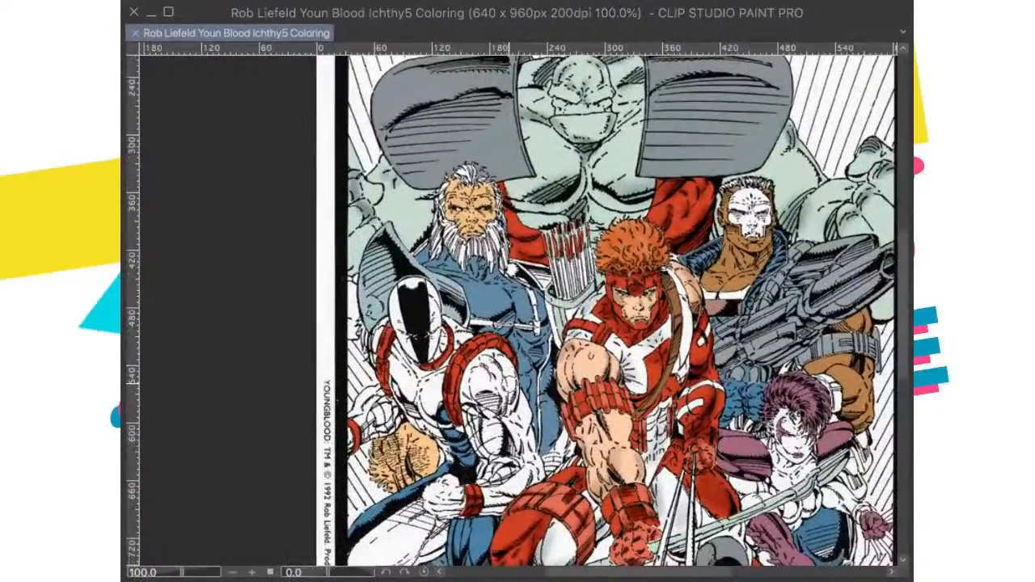
{"action": "scroll", "coordinate": [582, 279], "scroll_direction": "down", "scroll_amount": 2}
{"action": "scroll", "coordinate": [610, 301], "scroll_direction": "up", "scroll_amount": 1}
{"action": "scroll", "coordinate": [612, 301], "scroll_direction": "down", "scroll_amount": 2}
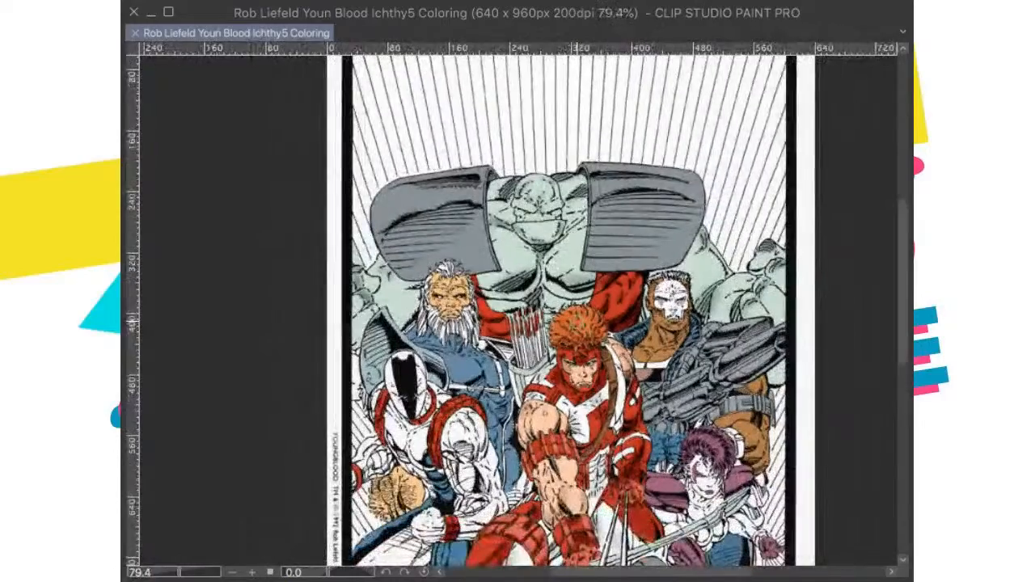
{"action": "mouse_move", "coordinate": [412, 438]}
{"action": "left_mouse_down"}
{"action": "mouse_move", "coordinate": [423, 431]}
{"action": "mouse_move", "coordinate": [397, 423]}
{"action": "mouse_move", "coordinate": [423, 418]}
{"action": "left_mouse_up"}
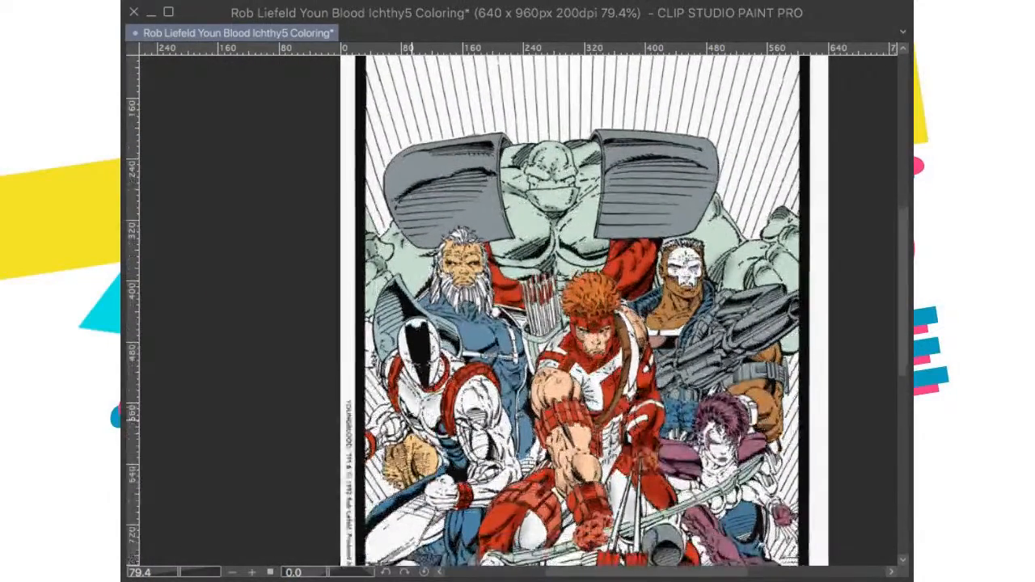
{"action": "left_click_drag", "start_coordinate": [414, 501], "coordinate": [441, 356]}
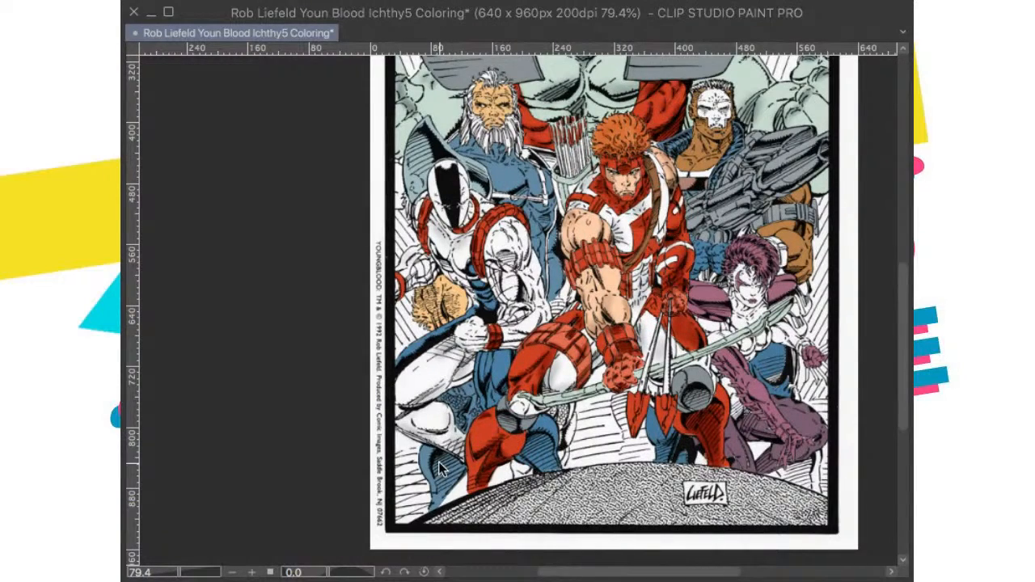
{"action": "key", "text": "ctrl+0"}
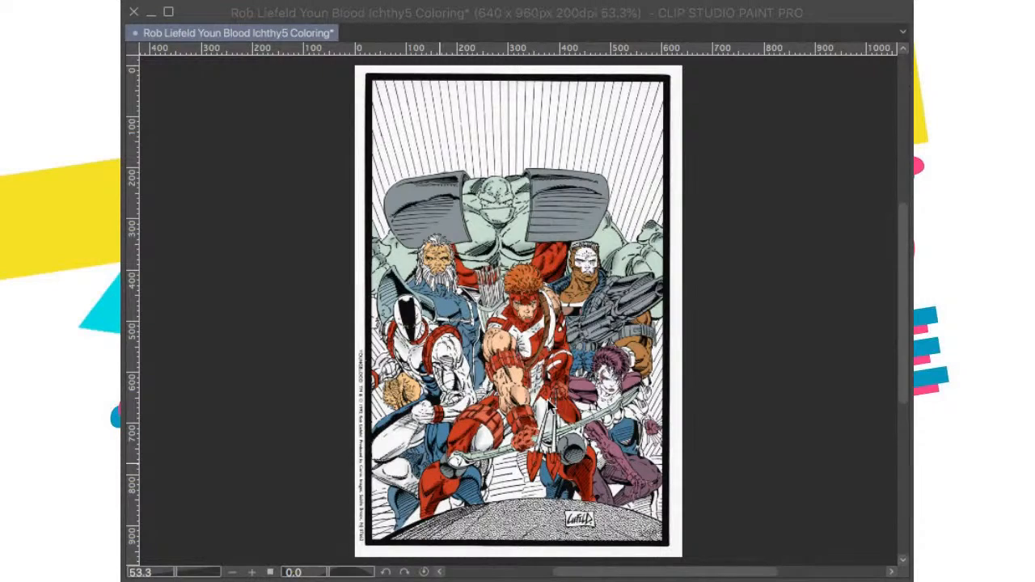
Step: Check the archer's lower body and the crouching purple-haired woman up close and save the coloring
{"action": "scroll", "coordinate": [556, 433], "scroll_direction": "up", "scroll_amount": 3}
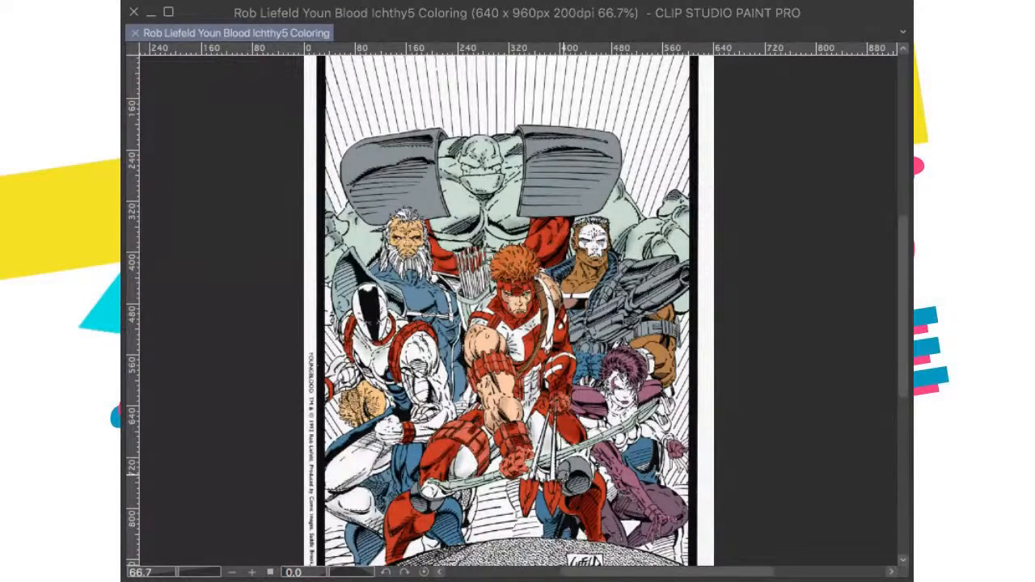
{"action": "scroll", "coordinate": [589, 419], "scroll_direction": "up", "scroll_amount": 3}
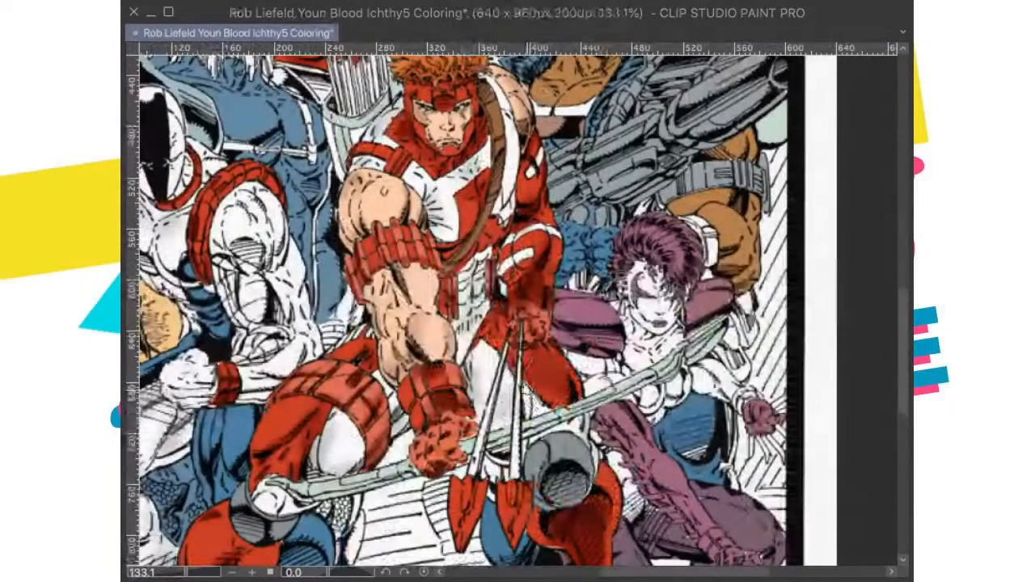
{"action": "scroll", "coordinate": [547, 401], "scroll_direction": "down", "scroll_amount": 3}
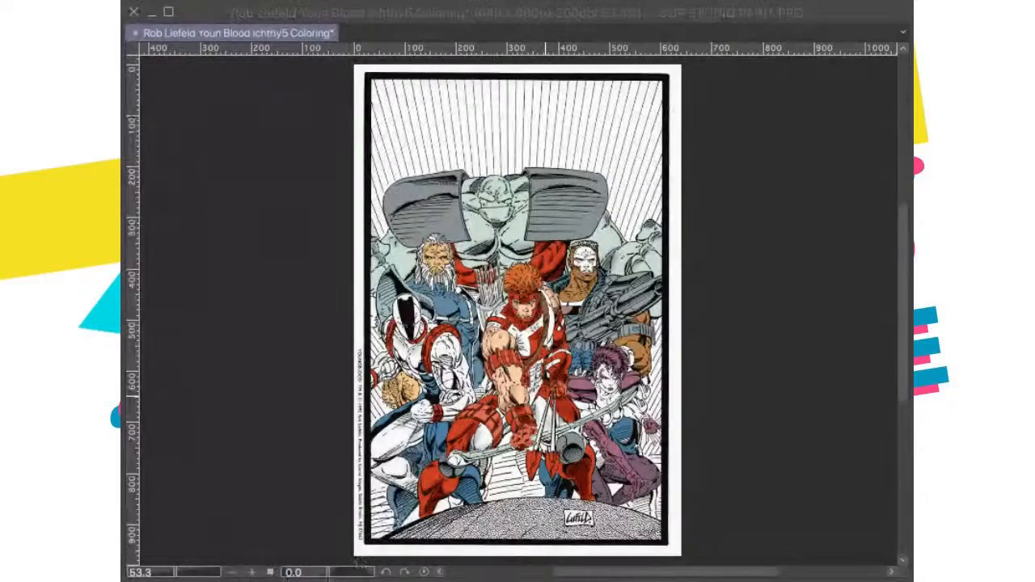
{"action": "key", "text": "super+s"}
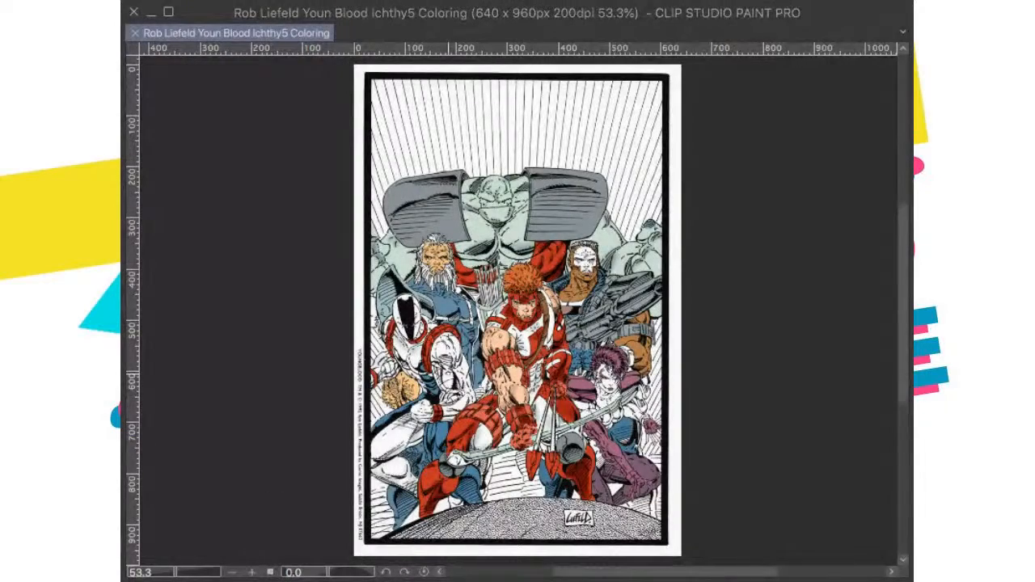
Step: Brush soft grey shading onto the white shoulder and upper arm of the black-masked figure
{"action": "scroll", "coordinate": [464, 383], "scroll_direction": "up", "scroll_amount": 2}
{"action": "scroll", "coordinate": [490, 340], "scroll_direction": "up", "scroll_amount": 5}
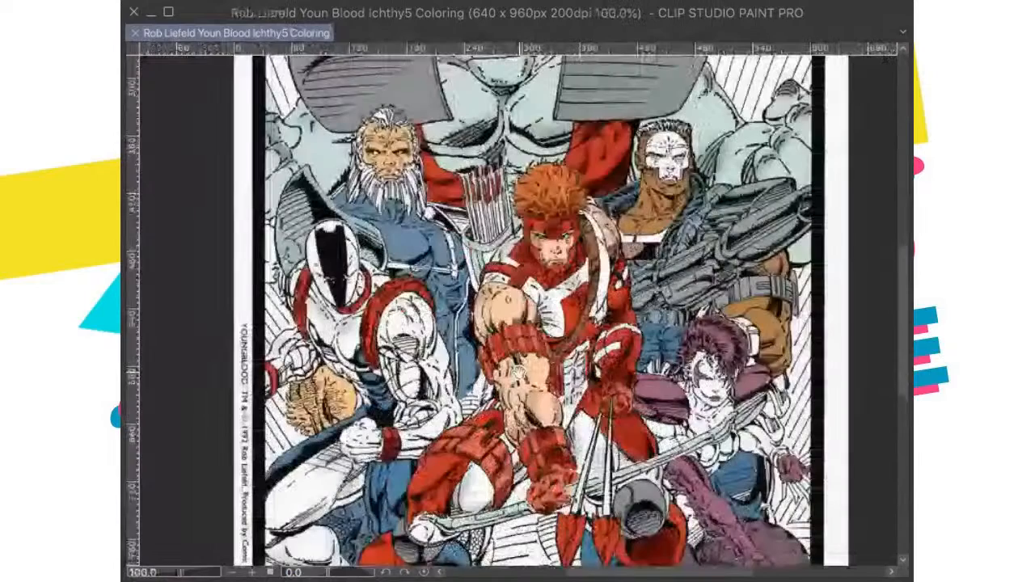
{"action": "scroll", "coordinate": [495, 356], "scroll_direction": "down", "scroll_amount": 3}
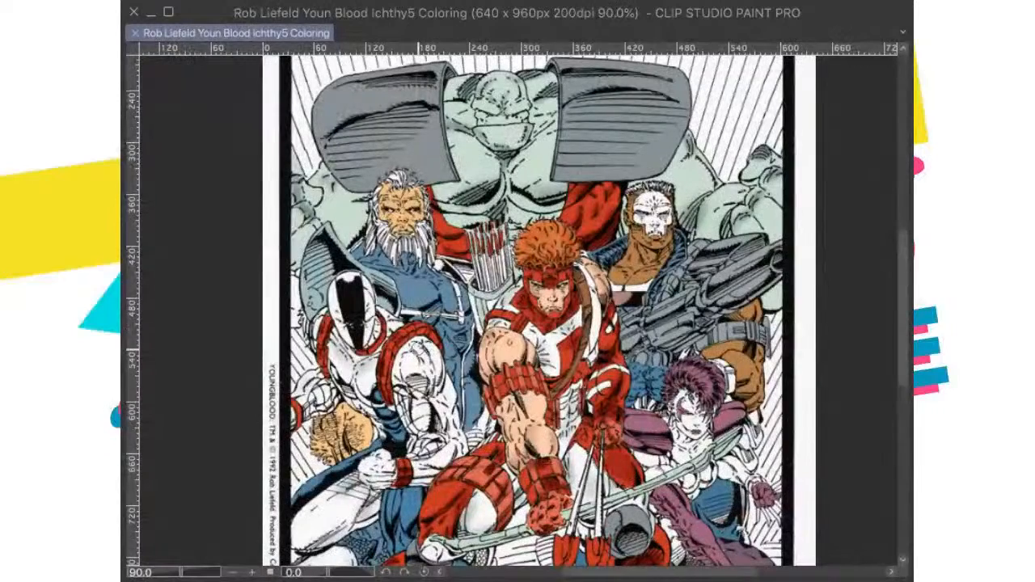
{"action": "mouse_move", "coordinate": [421, 343]}
{"action": "left_mouse_down"}
{"action": "mouse_move", "coordinate": [434, 367]}
{"action": "mouse_move", "coordinate": [409, 350]}
{"action": "mouse_move", "coordinate": [396, 373]}
{"action": "left_mouse_up"}
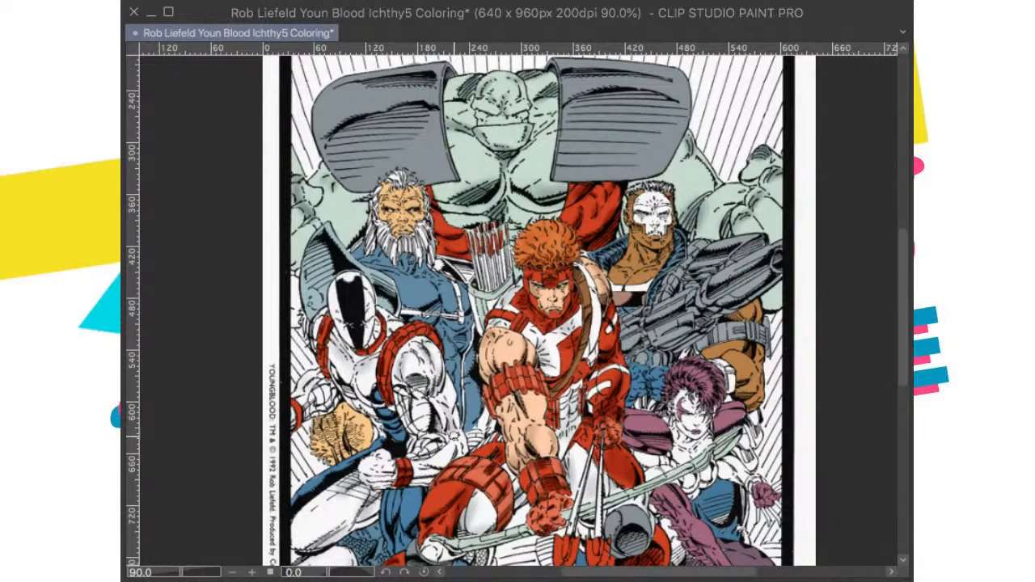
{"action": "key", "text": "ctrl+0"}
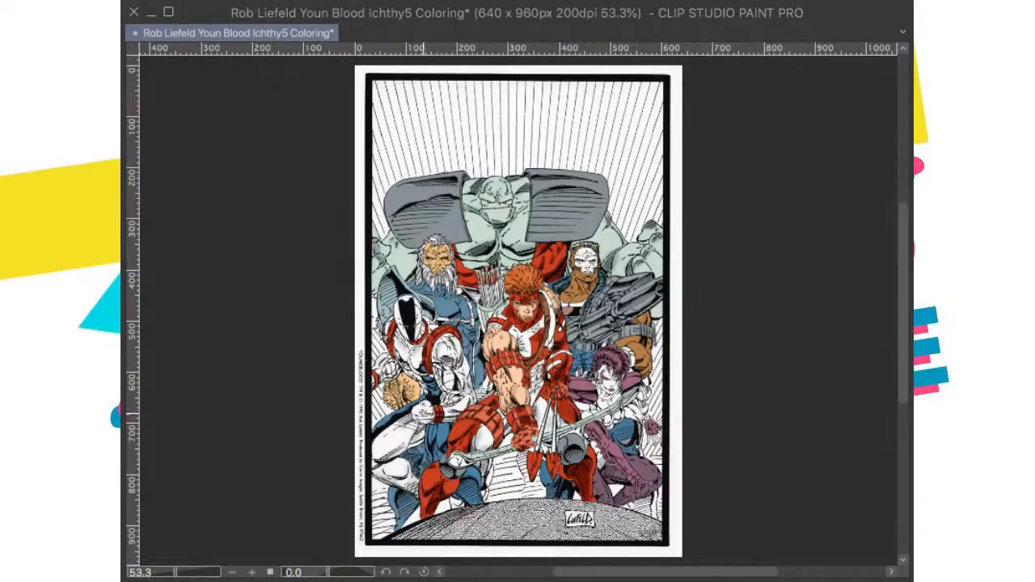
Step: Review the shading on the black-masked figure's white arms and leg up close and save the coloring
{"action": "left_click_drag", "start_coordinate": [517, 122], "coordinate": [820, 208]}
{"action": "scroll", "coordinate": [410, 261], "scroll_direction": "up", "scroll_amount": 2}
{"action": "scroll", "coordinate": [328, 207], "scroll_direction": "up", "scroll_amount": 6}
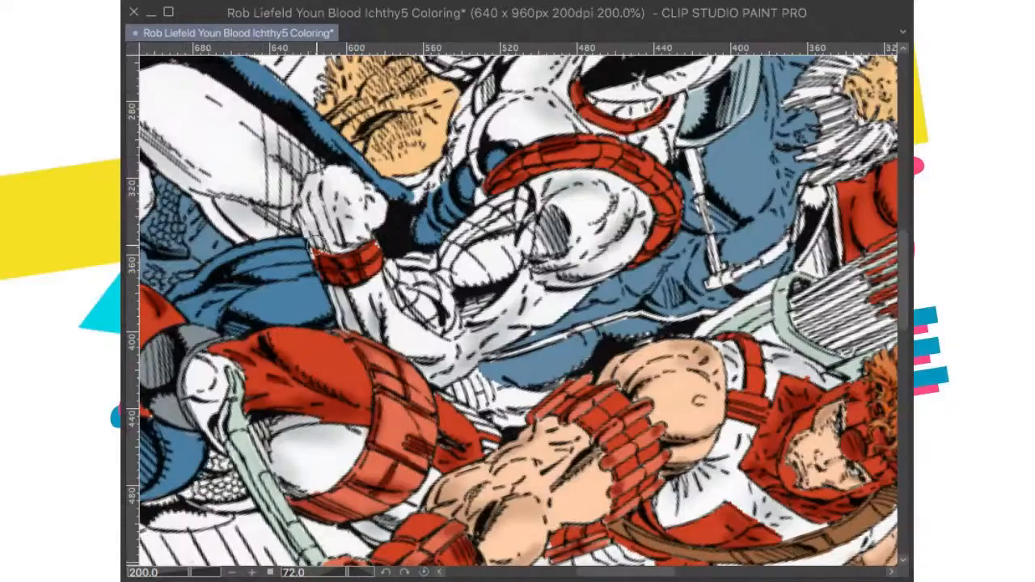
{"action": "left_click_drag", "start_coordinate": [520, 160], "coordinate": [590, 313]}
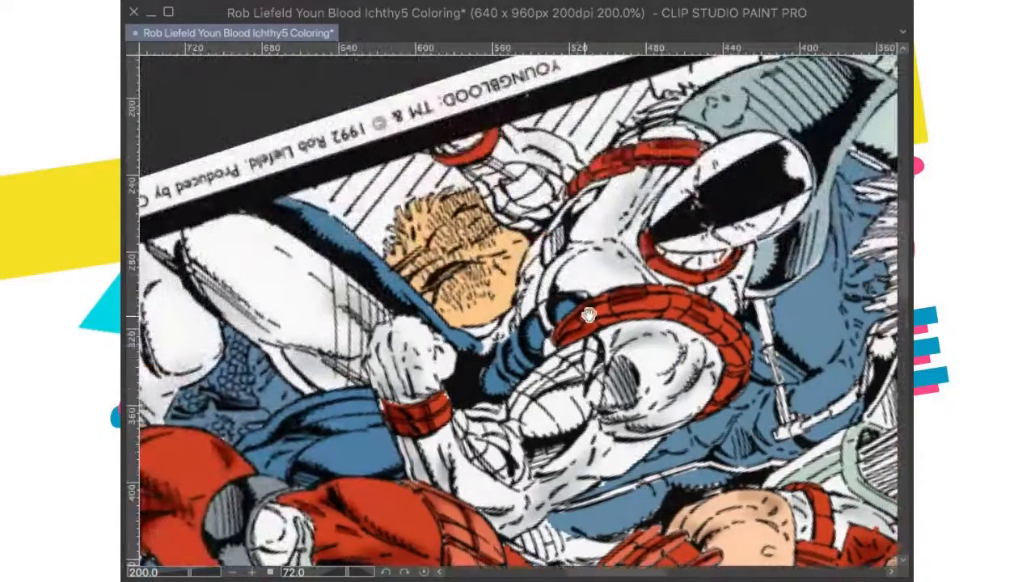
{"action": "left_click_drag", "start_coordinate": [347, 572], "coordinate": [332, 572]}
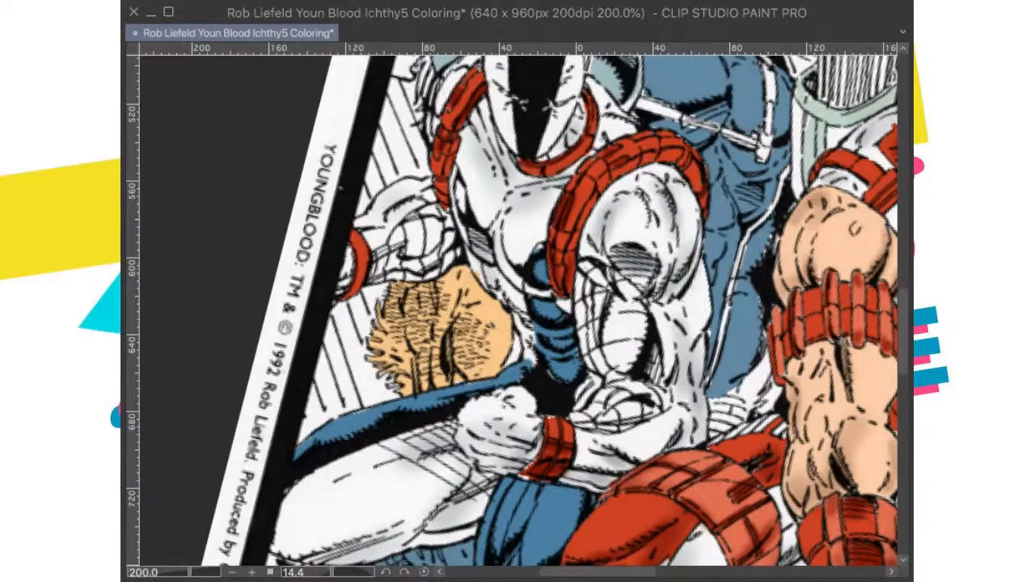
{"action": "key", "text": "super+@"}
{"action": "key", "text": "super+0"}
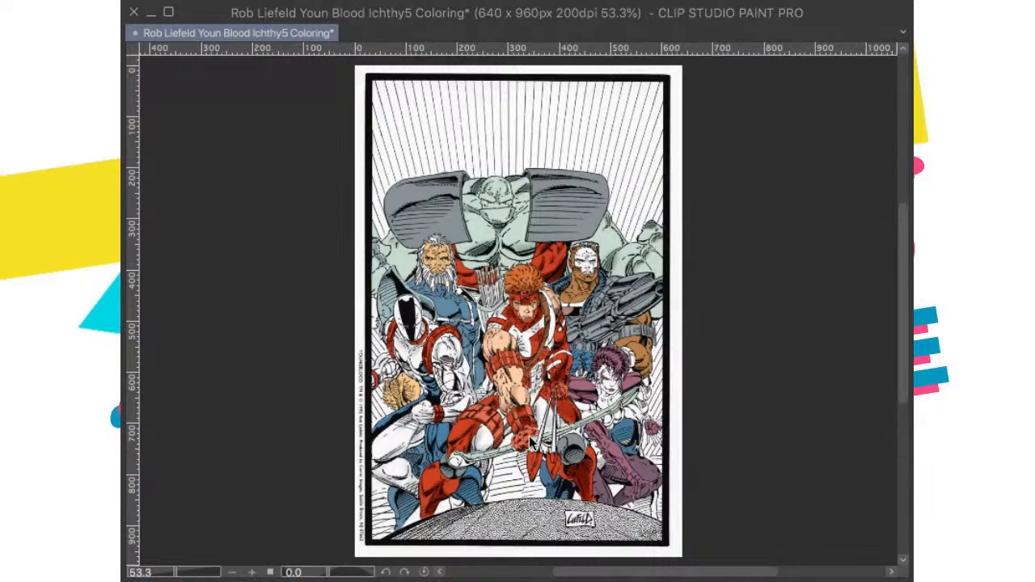
{"action": "key", "text": "ctrl+s"}
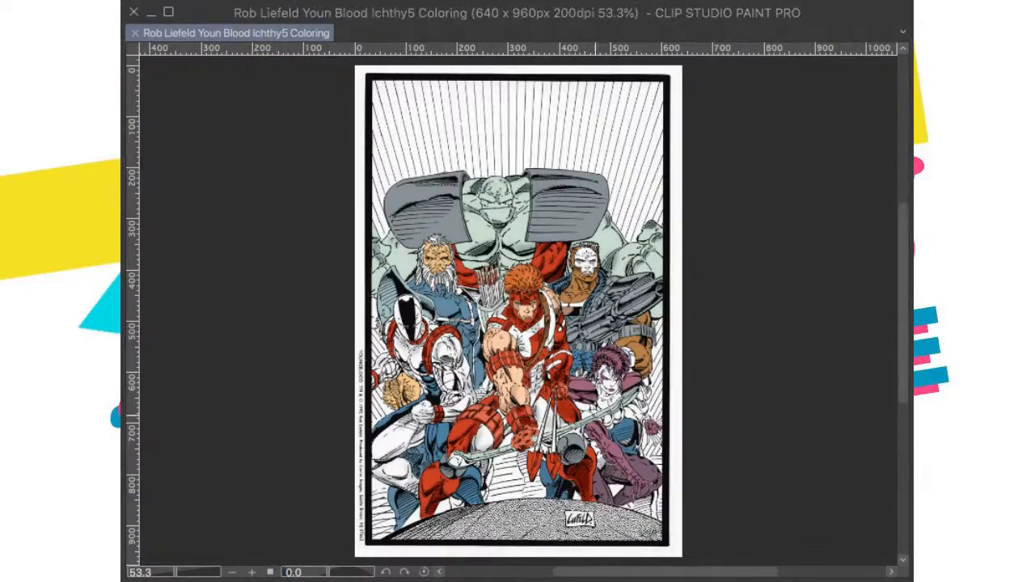
{"action": "scroll", "coordinate": [451, 231], "scroll_direction": "up", "scroll_amount": 6}
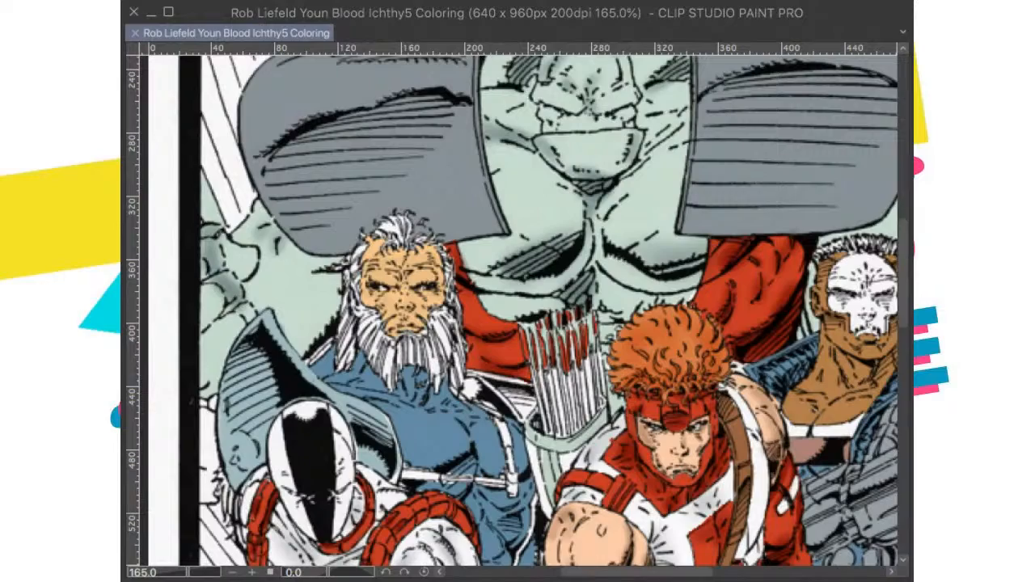
{"action": "scroll", "coordinate": [427, 297], "scroll_direction": "down", "scroll_amount": 1}
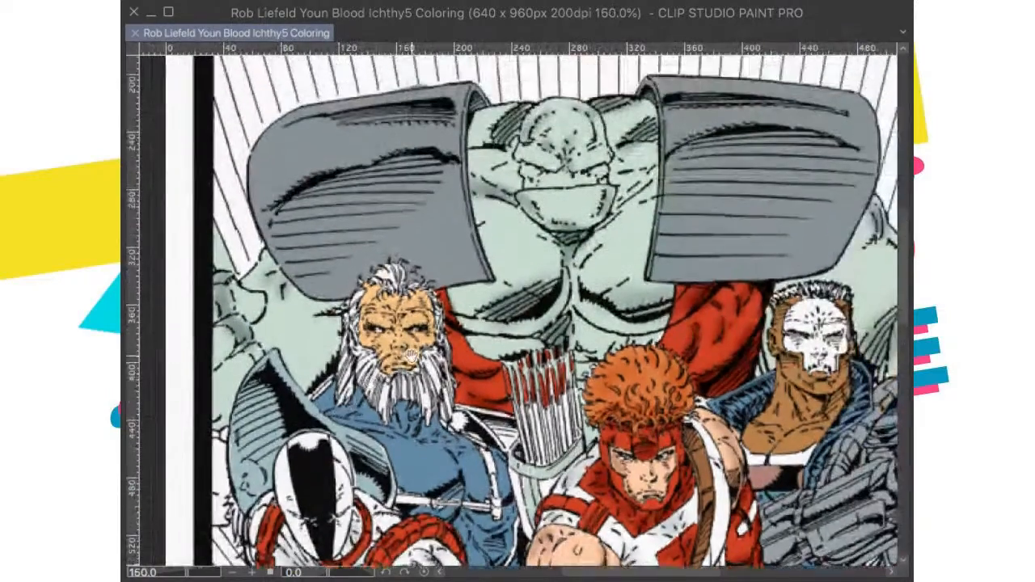
Step: Brush soft orange shading onto the forehead and face of the white-bearded man
{"action": "scroll", "coordinate": [436, 324], "scroll_direction": "up", "scroll_amount": 2}
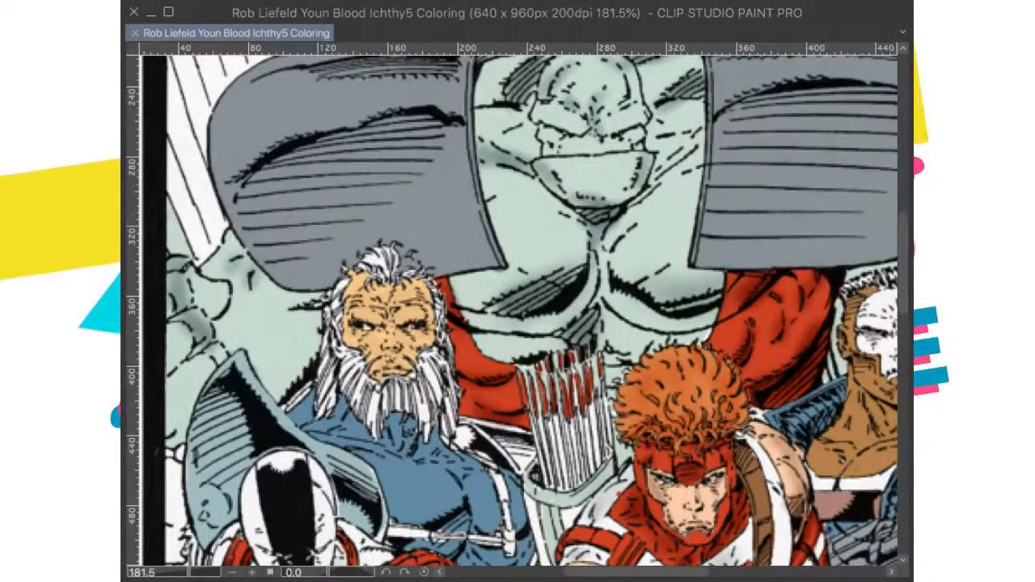
{"action": "left_click_drag", "start_coordinate": [413, 300], "coordinate": [424, 307]}
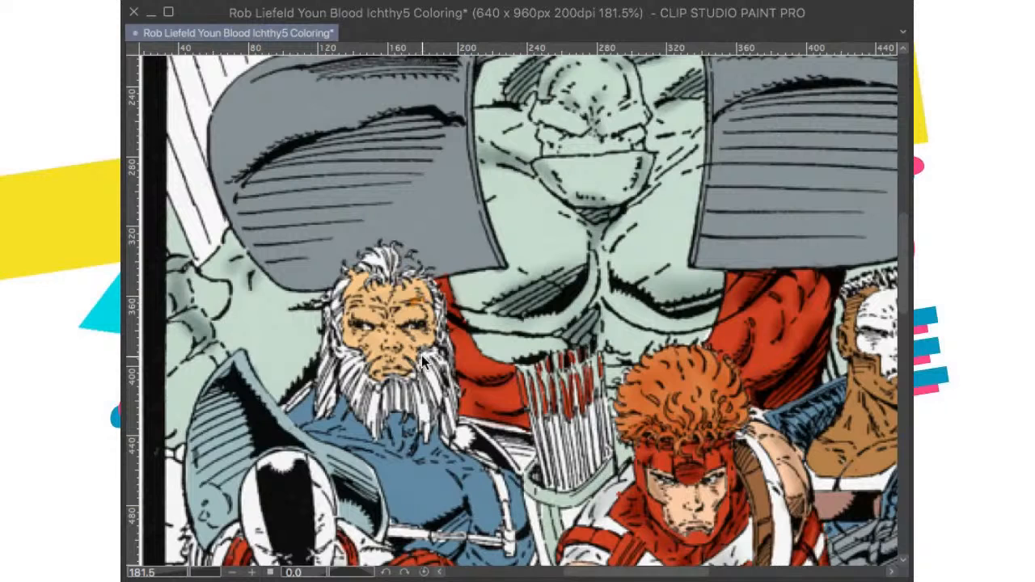
{"action": "left_click_drag", "start_coordinate": [406, 292], "coordinate": [420, 300]}
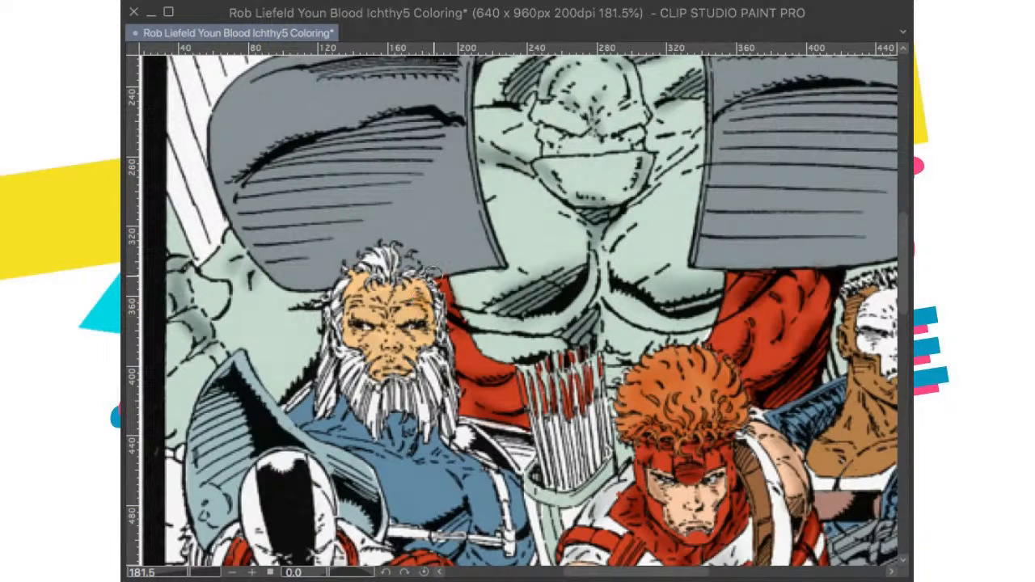
{"action": "scroll", "coordinate": [517, 322], "scroll_direction": "down", "scroll_amount": 4}
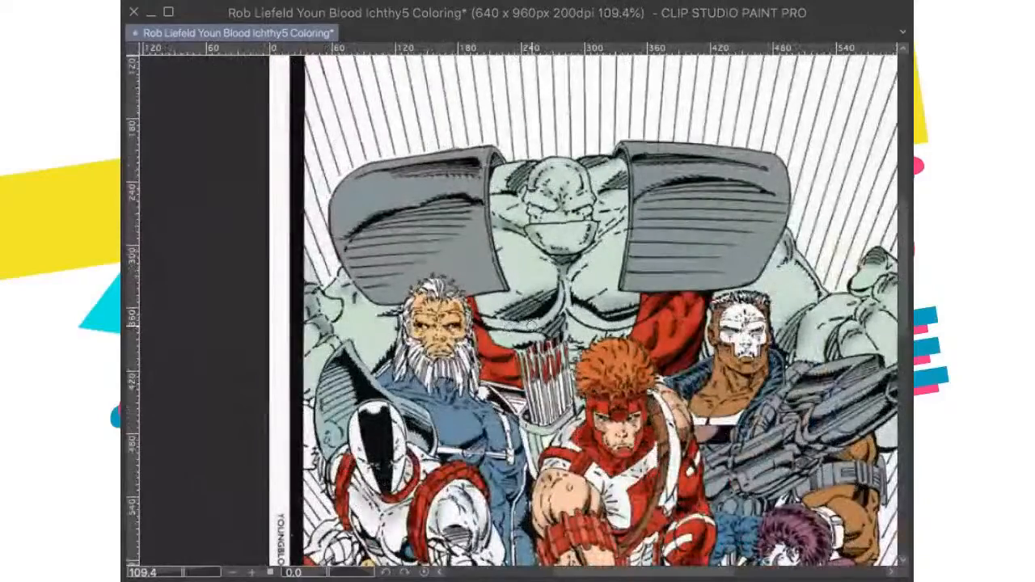
{"action": "scroll", "coordinate": [531, 323], "scroll_direction": "up", "scroll_amount": 2}
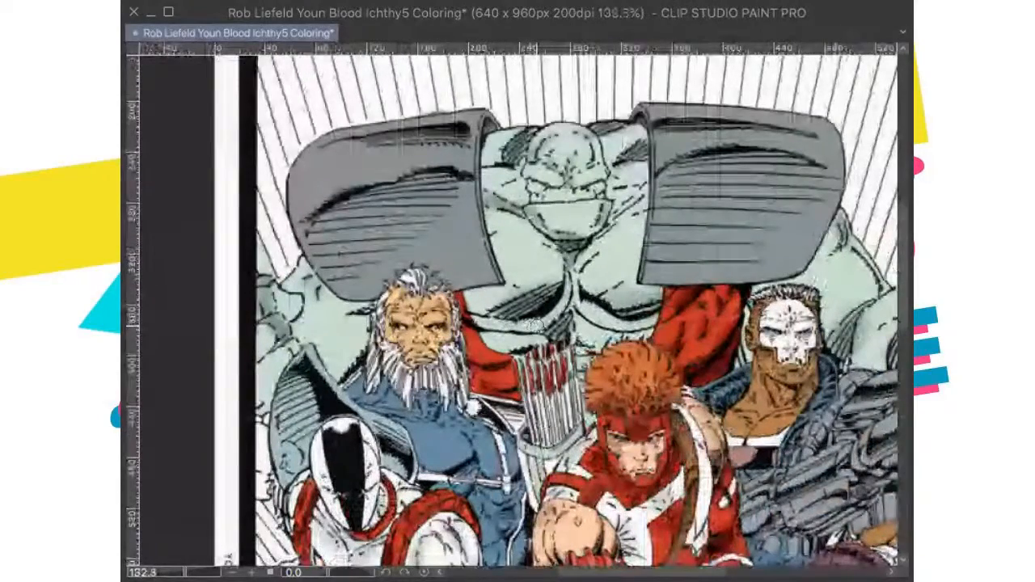
{"action": "scroll", "coordinate": [535, 322], "scroll_direction": "up", "scroll_amount": 1}
{"action": "scroll", "coordinate": [546, 324], "scroll_direction": "up", "scroll_amount": 1}
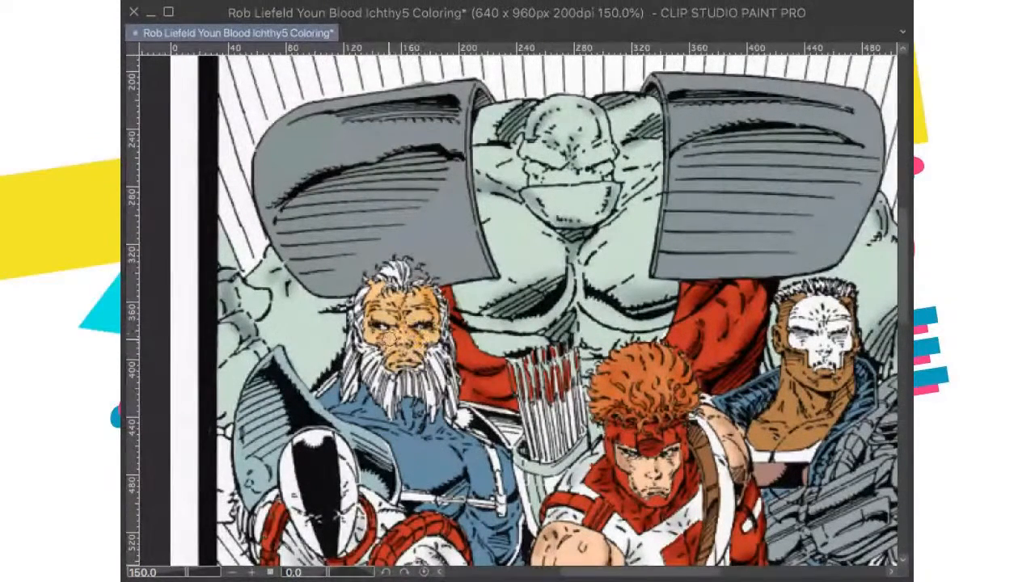
{"action": "scroll", "coordinate": [396, 340], "scroll_direction": "up", "scroll_amount": 2}
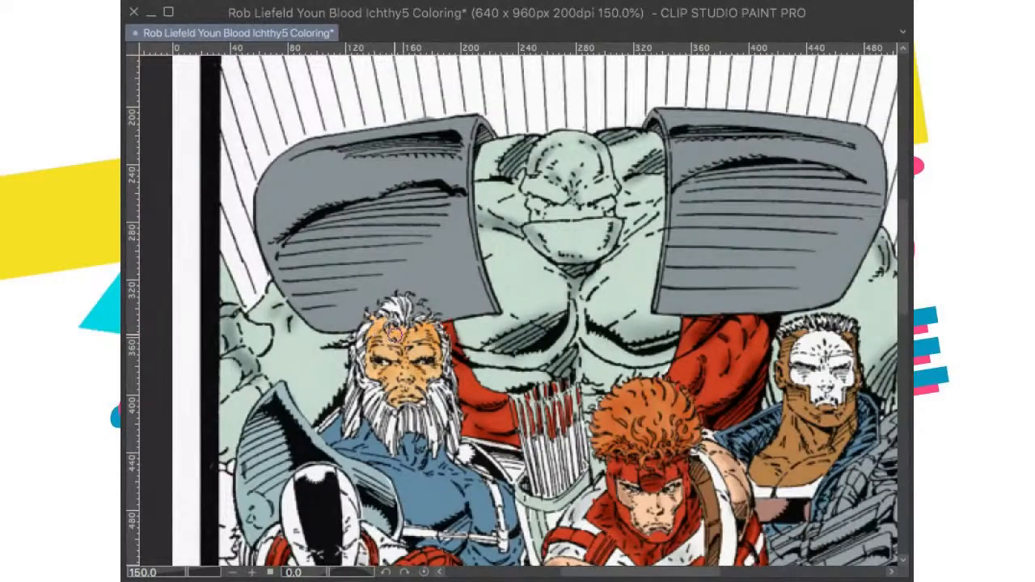
{"action": "scroll", "coordinate": [397, 331], "scroll_direction": "down", "scroll_amount": 4}
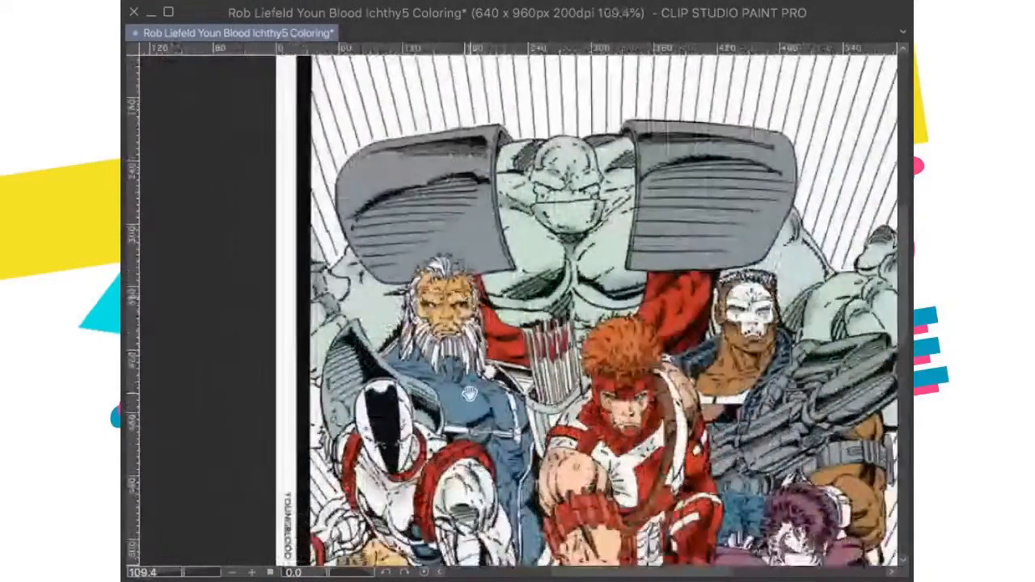
{"action": "scroll", "coordinate": [547, 340], "scroll_direction": "up", "scroll_amount": 4}
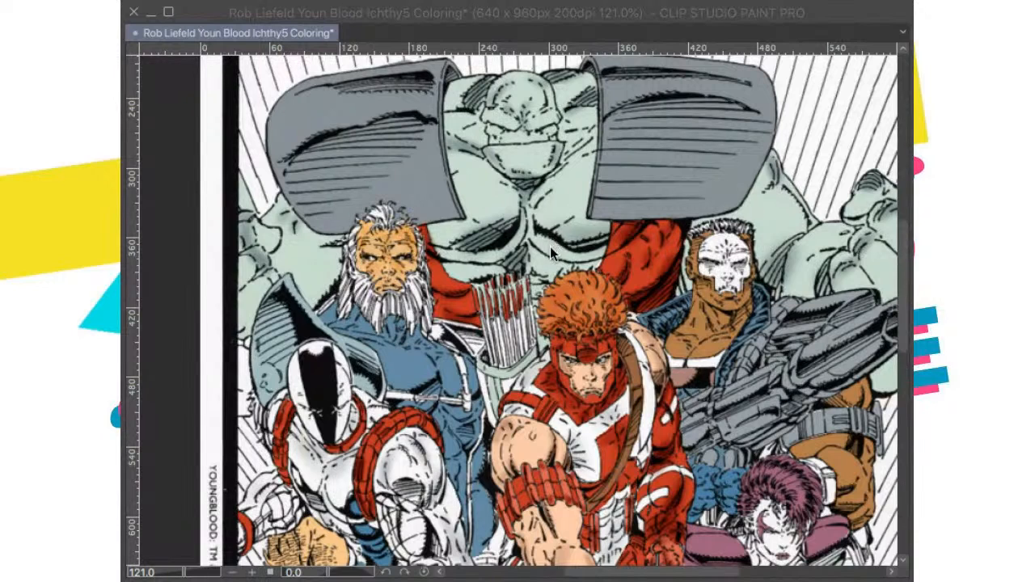
Step: Brush soft blue shading onto the bearded man's blue torso around the chest and white belt
{"action": "left_click", "coordinate": [757, 84]}
{"action": "left_click_drag", "start_coordinate": [443, 403], "coordinate": [489, 378]}
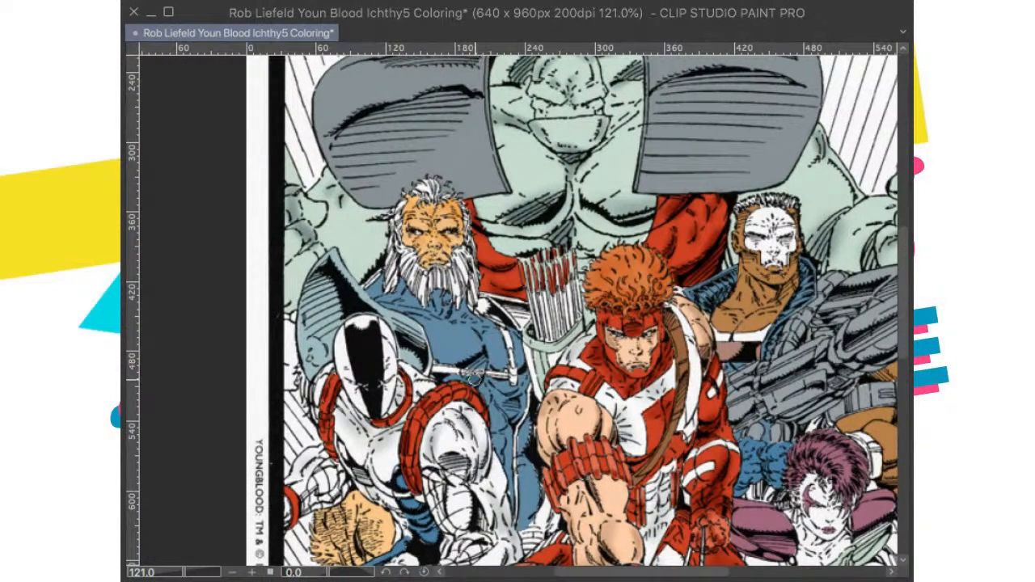
{"action": "scroll", "coordinate": [490, 364], "scroll_direction": "down", "scroll_amount": 1}
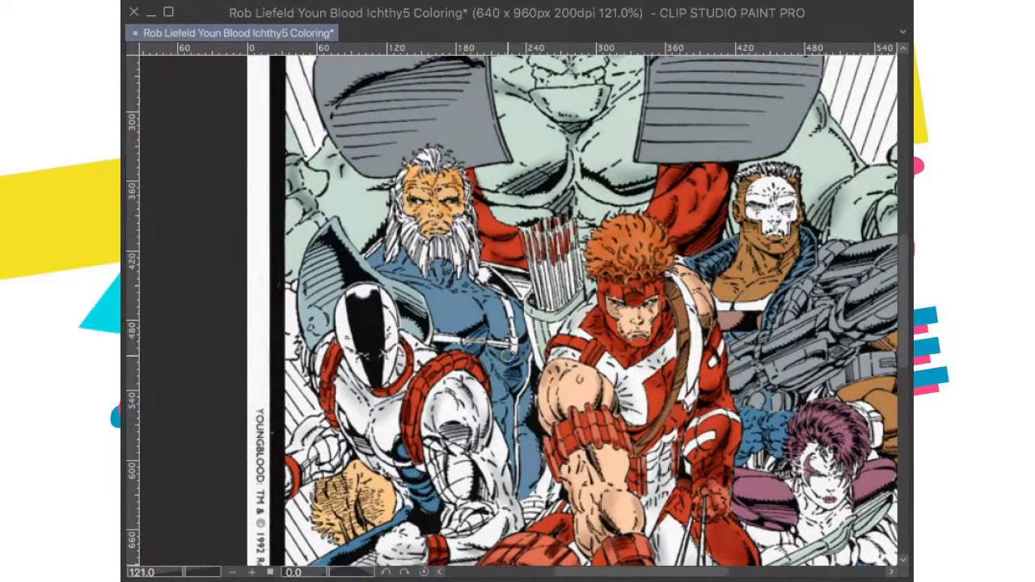
{"action": "scroll", "coordinate": [590, 350], "scroll_direction": "down", "scroll_amount": 2}
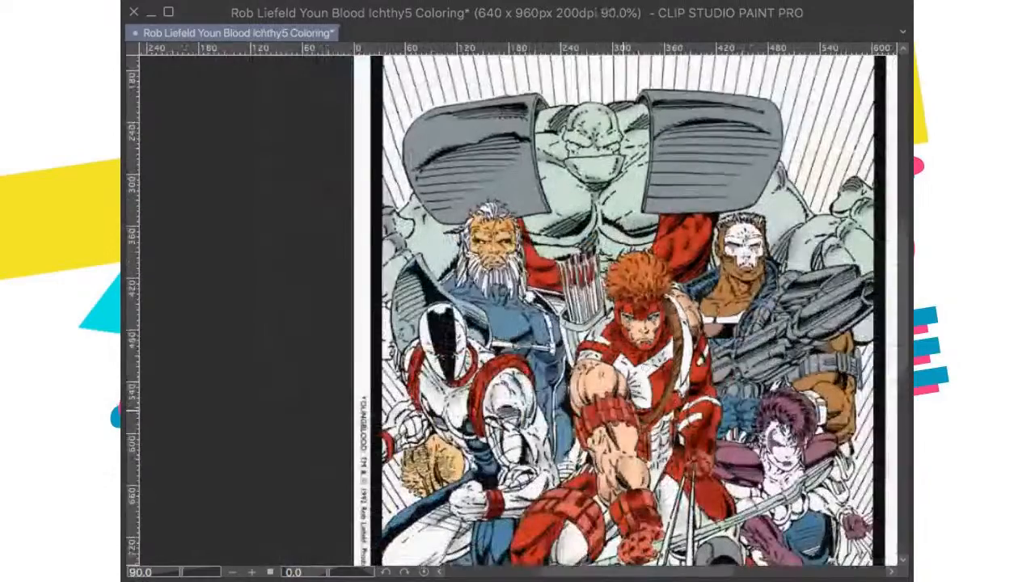
Step: Shade the blue costume areas on the legs and boots of the lower figures
{"action": "left_click_drag", "start_coordinate": [624, 412], "coordinate": [612, 368]}
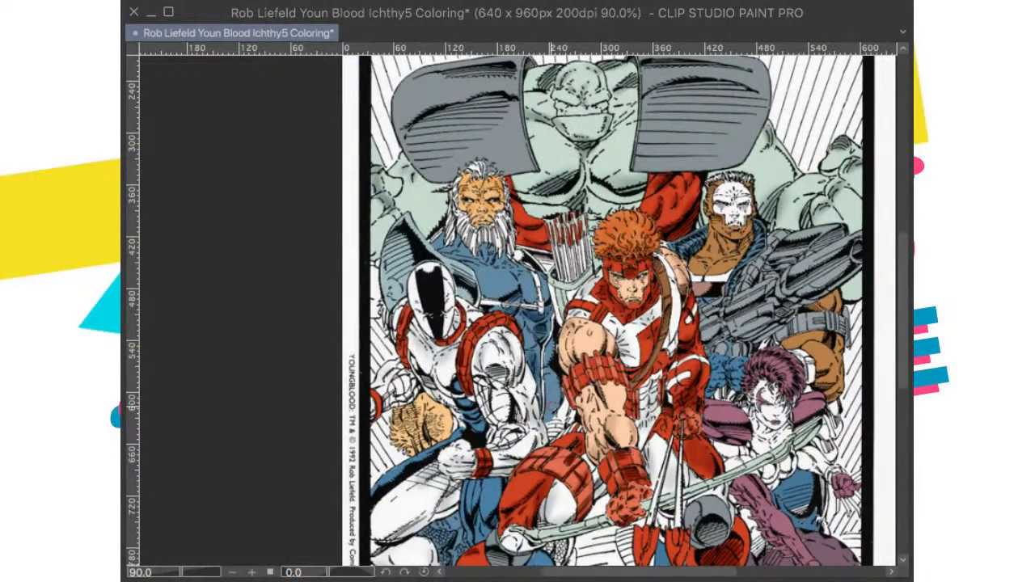
{"action": "left_click_drag", "start_coordinate": [566, 439], "coordinate": [572, 405]}
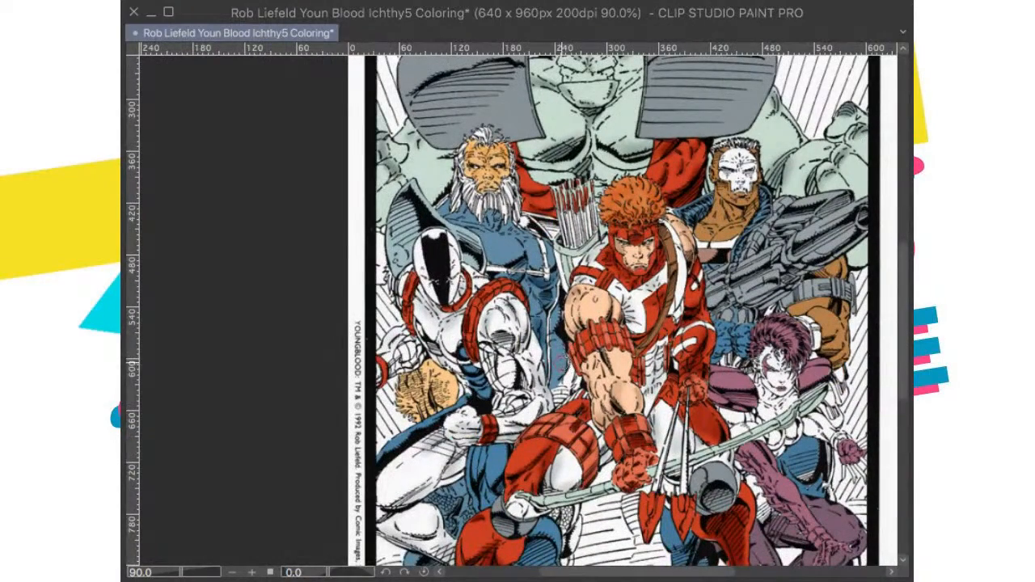
{"action": "left_click_drag", "start_coordinate": [558, 368], "coordinate": [617, 312]}
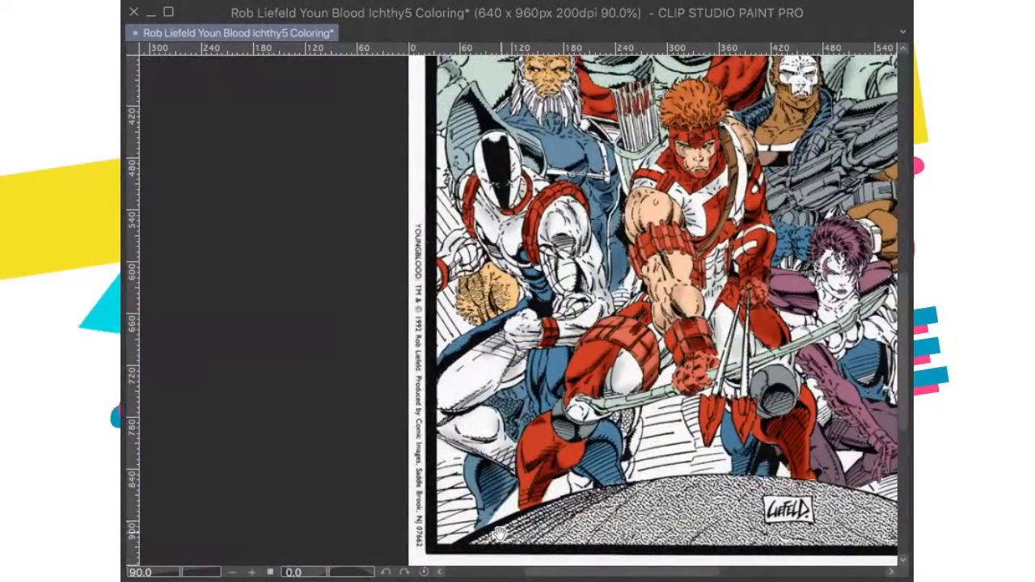
{"action": "left_click_drag", "start_coordinate": [554, 442], "coordinate": [600, 373]}
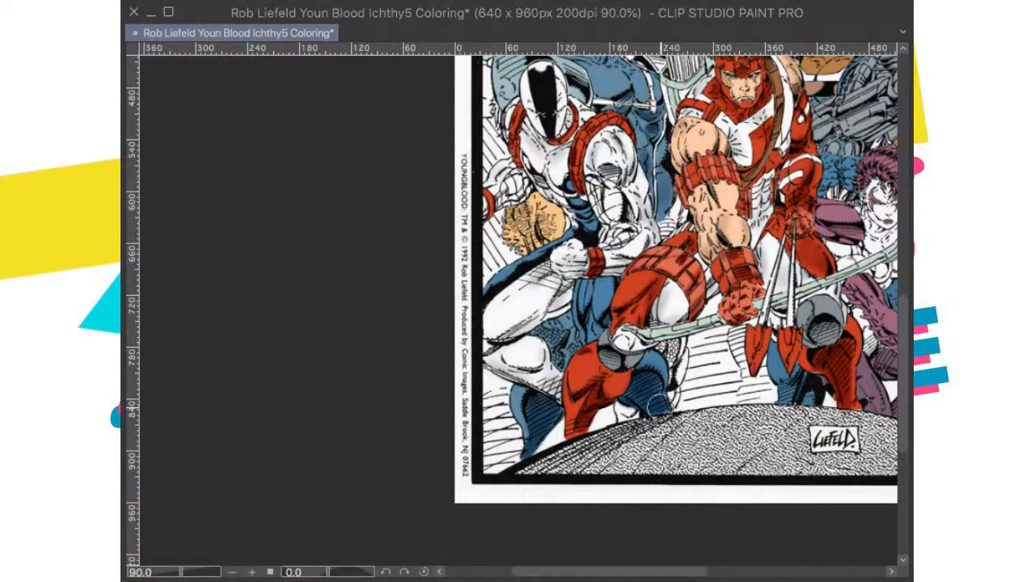
{"action": "scroll", "coordinate": [653, 365], "scroll_direction": "up", "scroll_amount": 5}
{"action": "scroll", "coordinate": [653, 365], "scroll_direction": "left", "scroll_amount": 2}
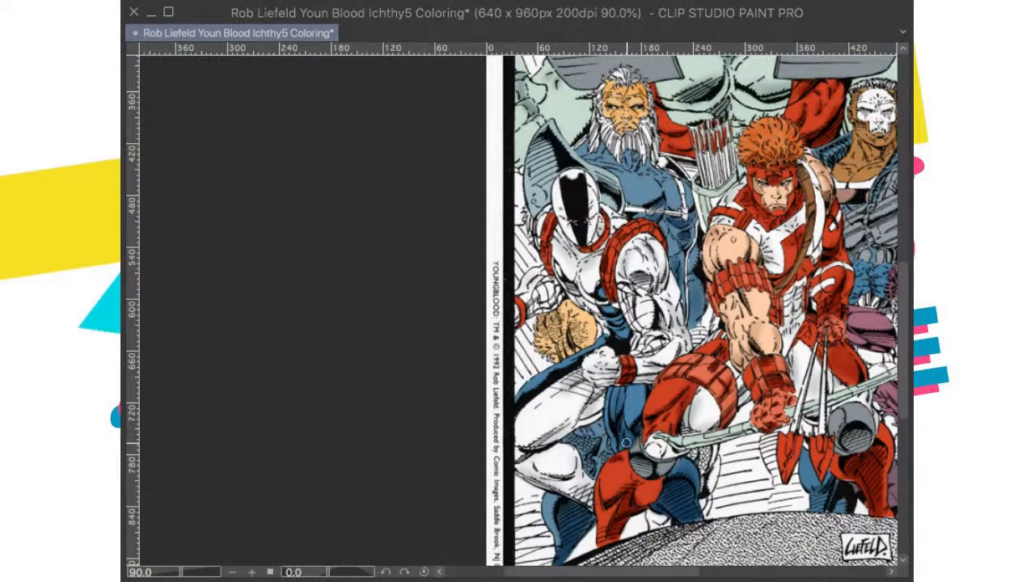
Step: Shade the blue waist of the black-masked figure and the bearded man's blue leg beside the archer
{"action": "scroll", "coordinate": [659, 410], "scroll_direction": "up", "scroll_amount": 4}
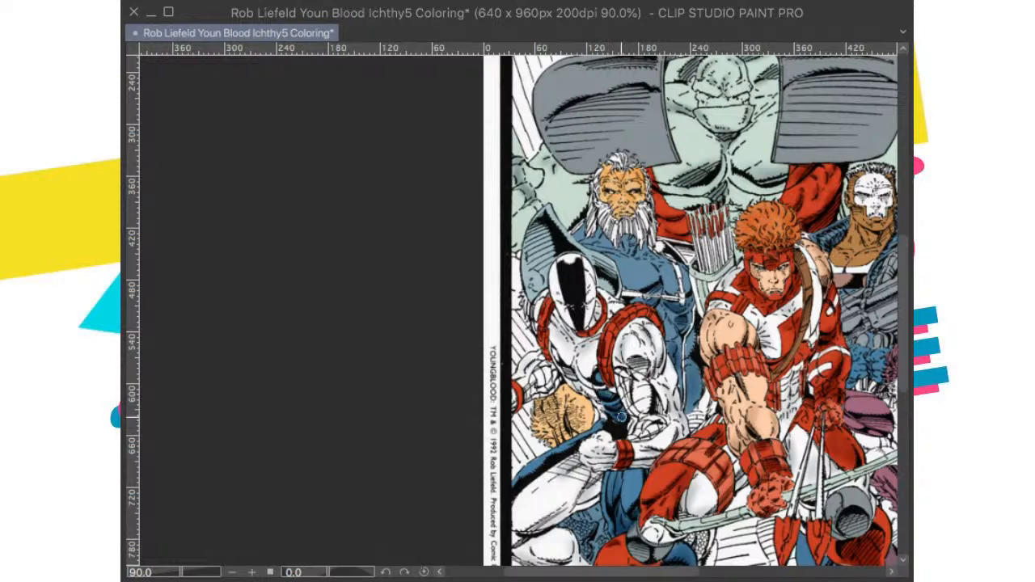
{"action": "left_click_drag", "start_coordinate": [623, 431], "coordinate": [627, 455]}
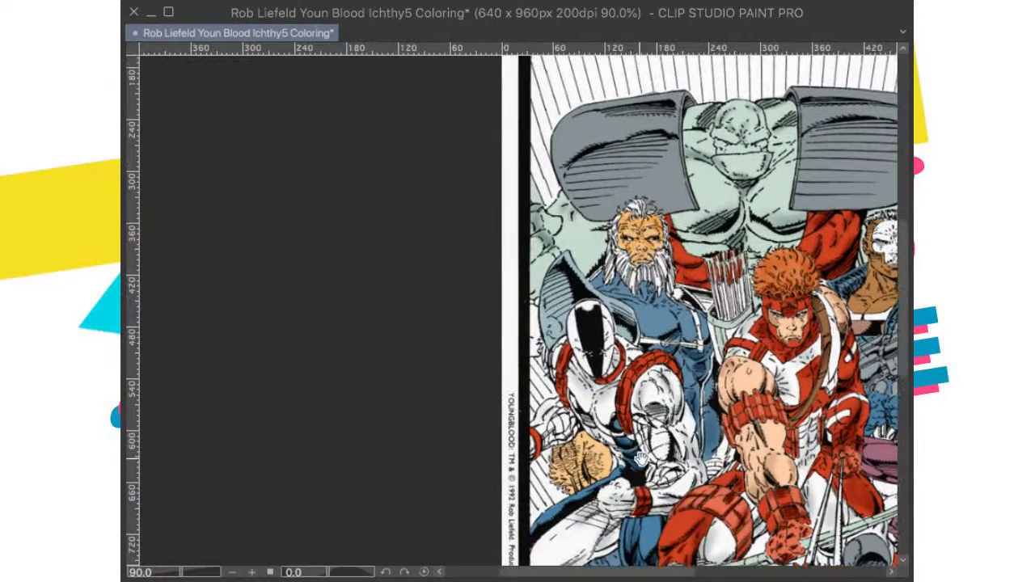
{"action": "left_click_drag", "start_coordinate": [690, 417], "coordinate": [675, 436]}
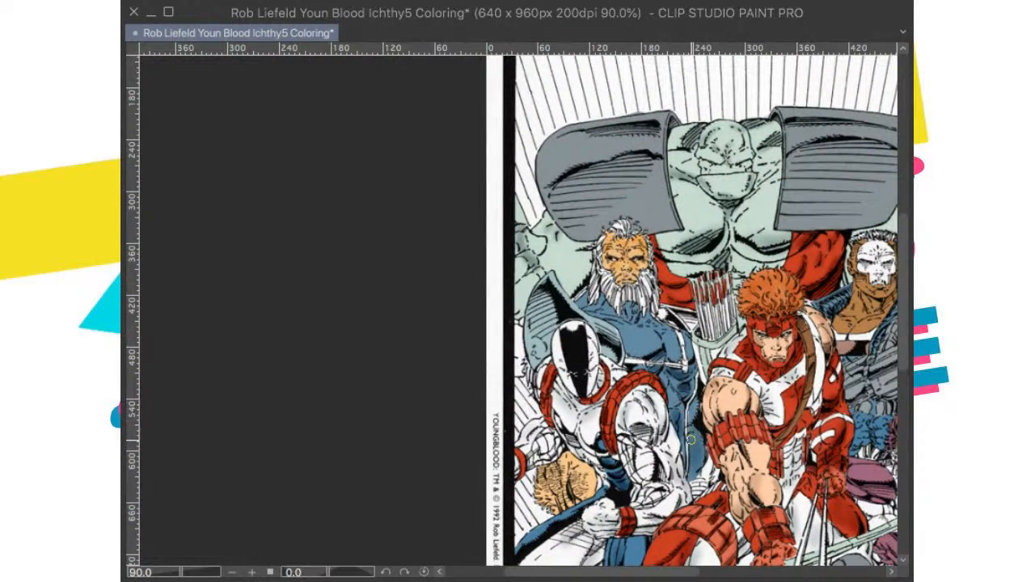
{"action": "left_click_drag", "start_coordinate": [693, 478], "coordinate": [707, 407]}
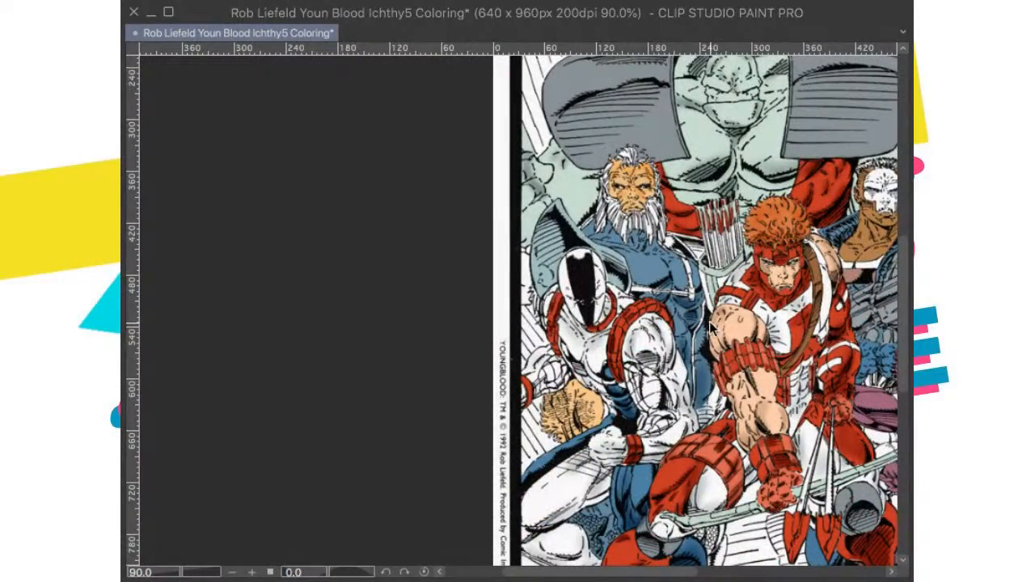
Step: Fit the whole illustration in view and save the coloring
{"action": "left_click_drag", "start_coordinate": [706, 349], "coordinate": [576, 434]}
{"action": "scroll", "coordinate": [576, 433], "scroll_direction": "down", "scroll_amount": 2}
{"action": "left_click_drag", "start_coordinate": [633, 391], "coordinate": [498, 402]}
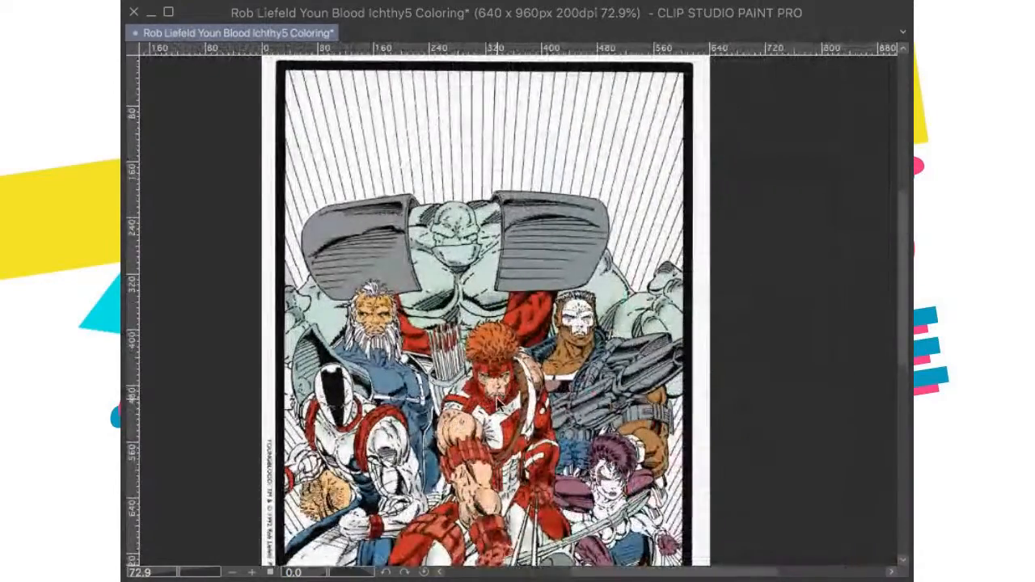
{"action": "key", "text": "ctrl+0"}
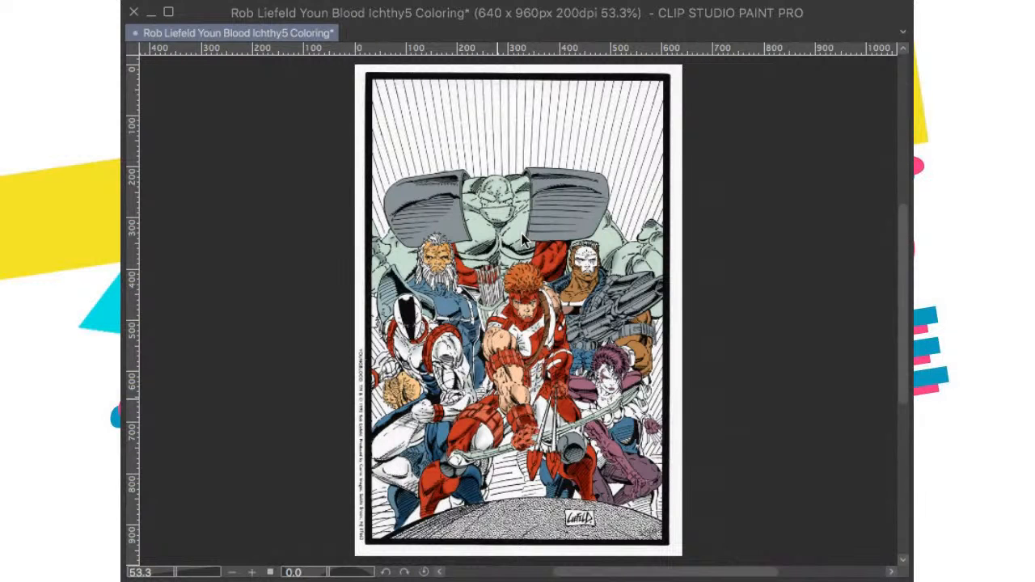
{"action": "key", "text": "ctrl+s"}
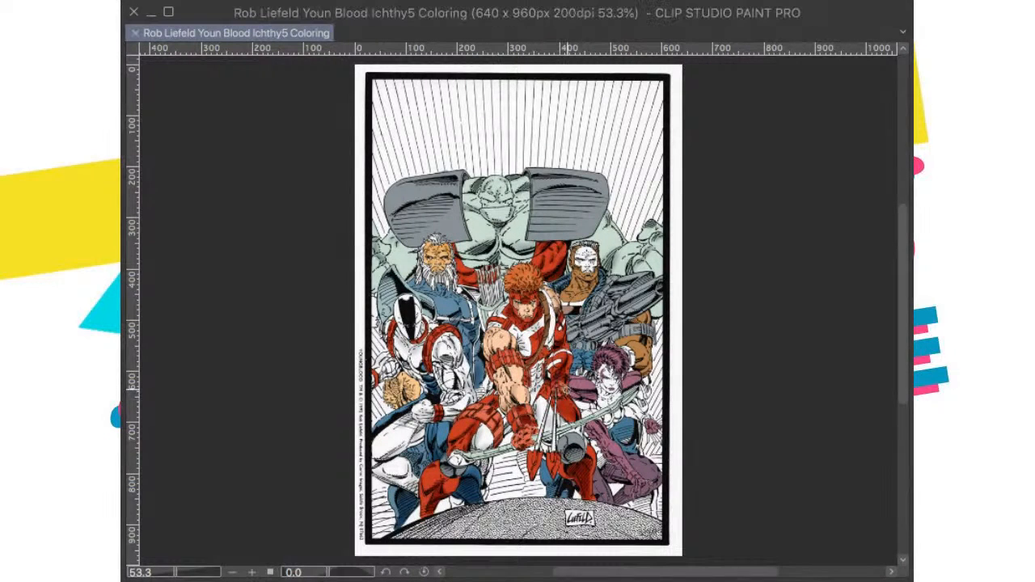
Step: Examine the overall coloring of the full page and the upper characters up close
{"action": "scroll", "coordinate": [565, 307], "scroll_direction": "up", "scroll_amount": 1}
{"action": "left_click_drag", "start_coordinate": [565, 307], "coordinate": [575, 317]}
{"action": "scroll", "coordinate": [567, 331], "scroll_direction": "down", "scroll_amount": 2}
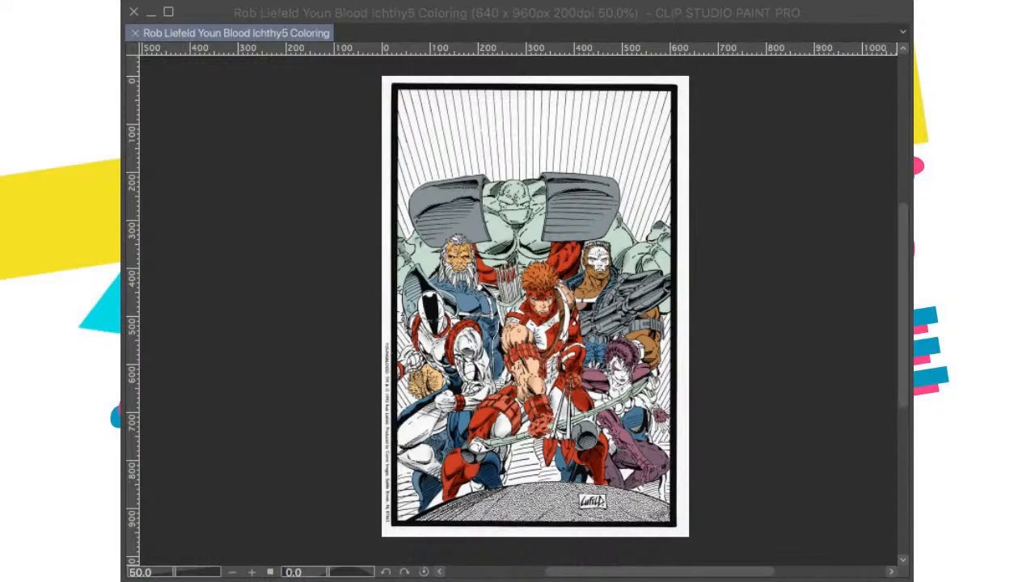
{"action": "scroll", "coordinate": [600, 322], "scroll_direction": "up", "scroll_amount": 1}
{"action": "left_click_drag", "start_coordinate": [601, 322], "coordinate": [612, 427]}
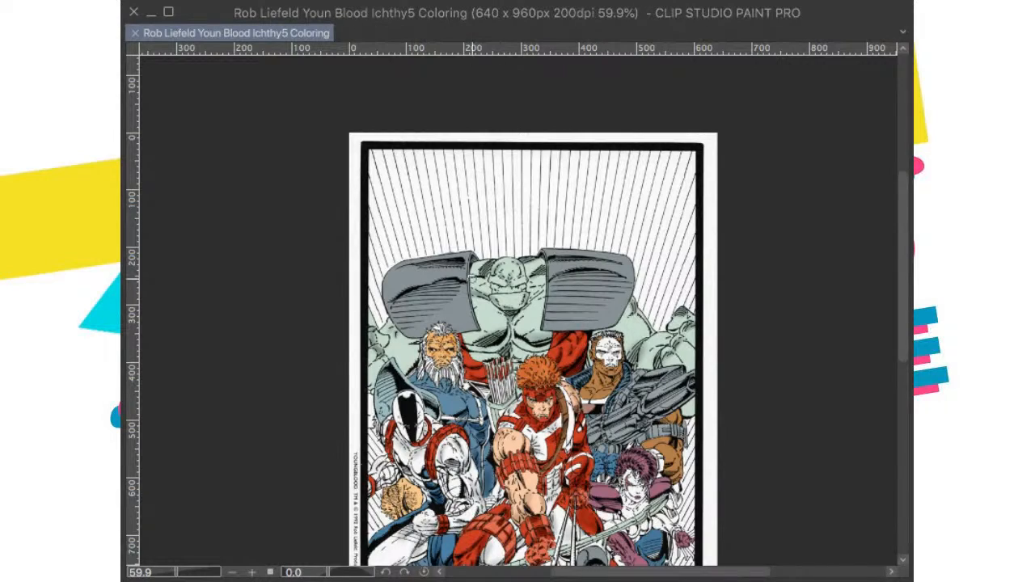
{"action": "left_click_drag", "start_coordinate": [478, 243], "coordinate": [480, 226]}
{"action": "scroll", "coordinate": [485, 226], "scroll_direction": "down", "scroll_amount": 1}
{"action": "left_click_drag", "start_coordinate": [530, 505], "coordinate": [497, 474]}
{"action": "scroll", "coordinate": [488, 251], "scroll_direction": "up", "scroll_amount": 1}
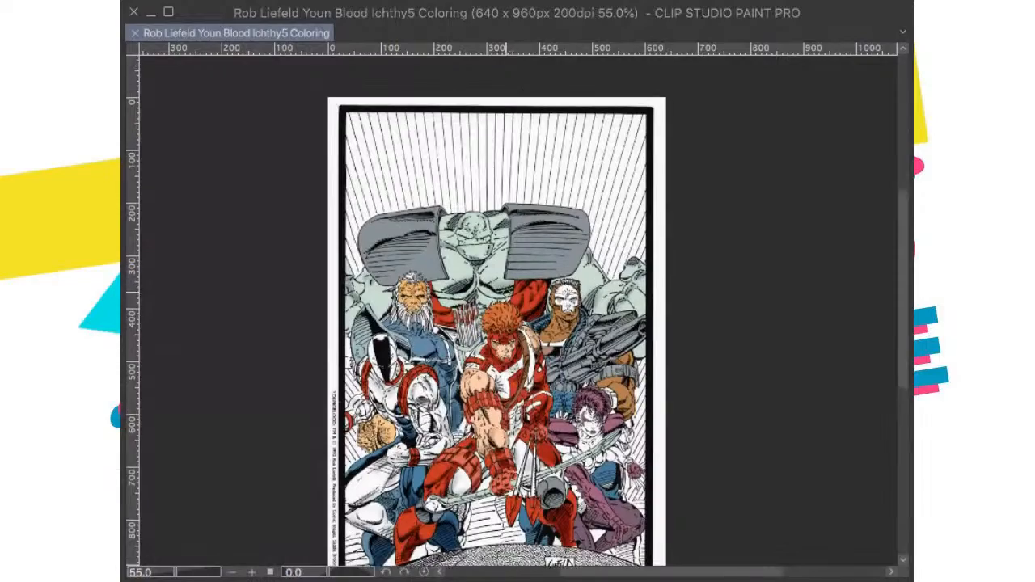
{"action": "scroll", "coordinate": [506, 314], "scroll_direction": "up", "scroll_amount": 2}
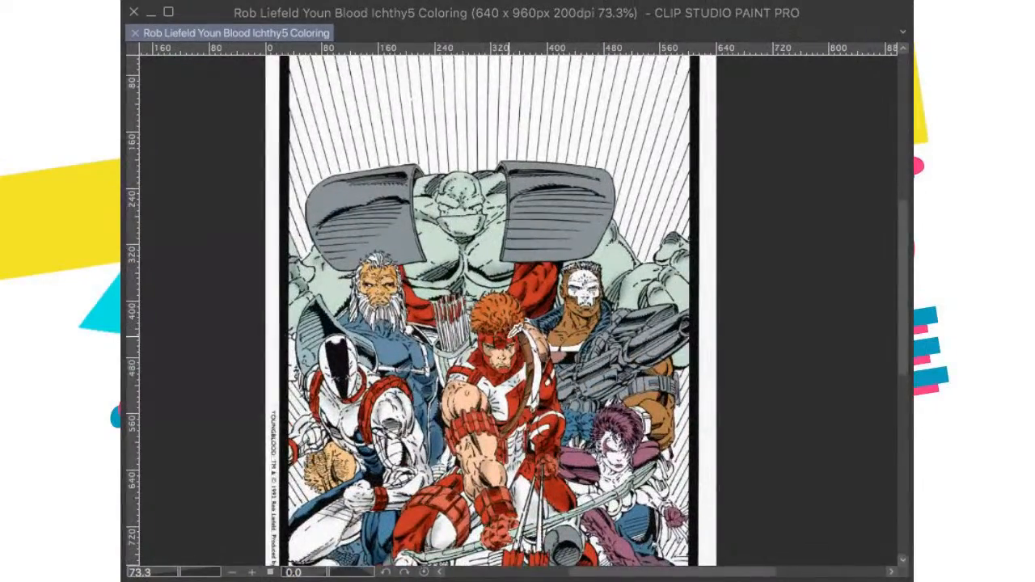
{"action": "scroll", "coordinate": [506, 321], "scroll_direction": "up", "scroll_amount": 5}
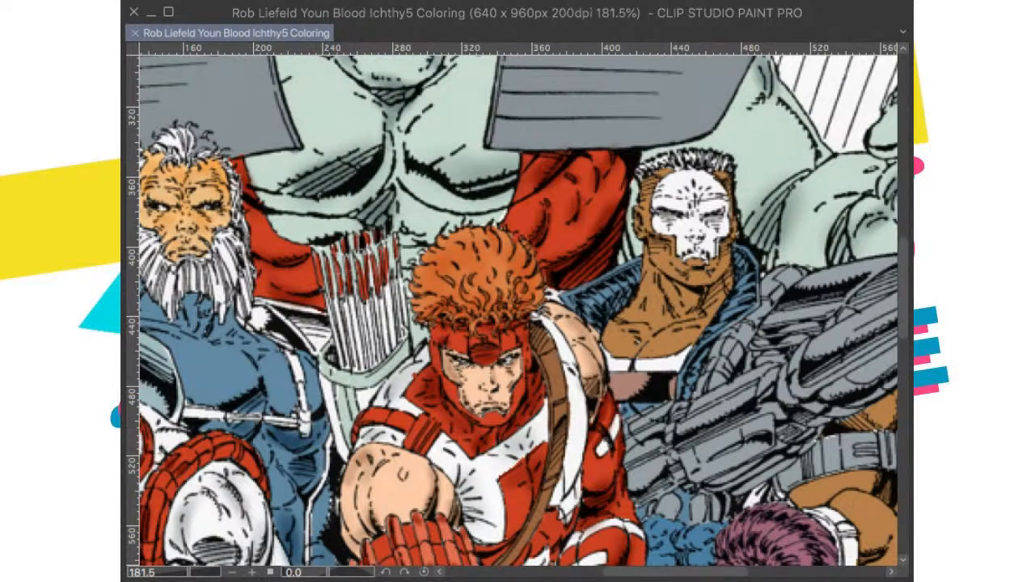
{"action": "key", "text": "super+Tab"}
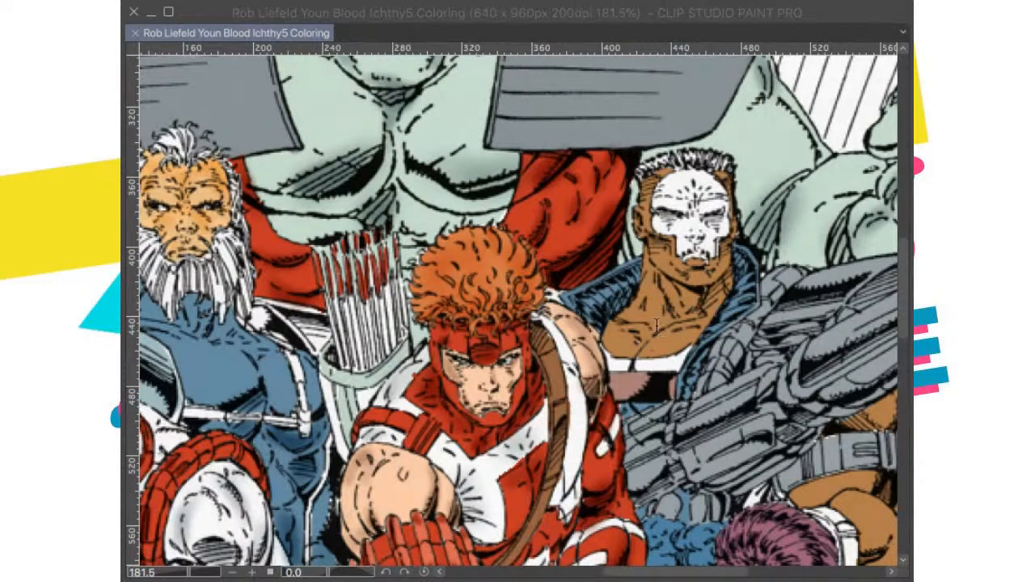
{"action": "key", "text": "super+Tab"}
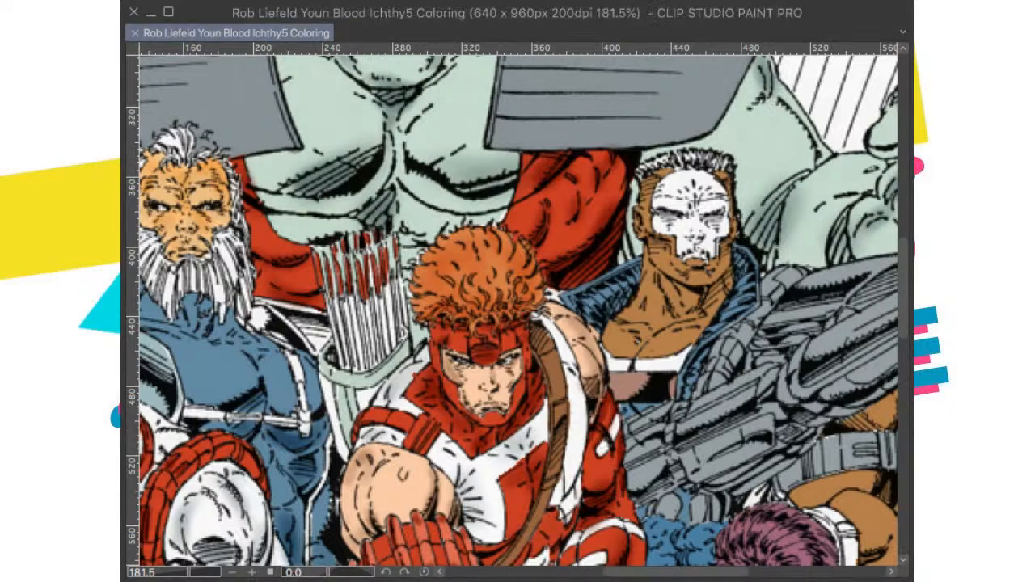
{"action": "key", "text": "super+Tab"}
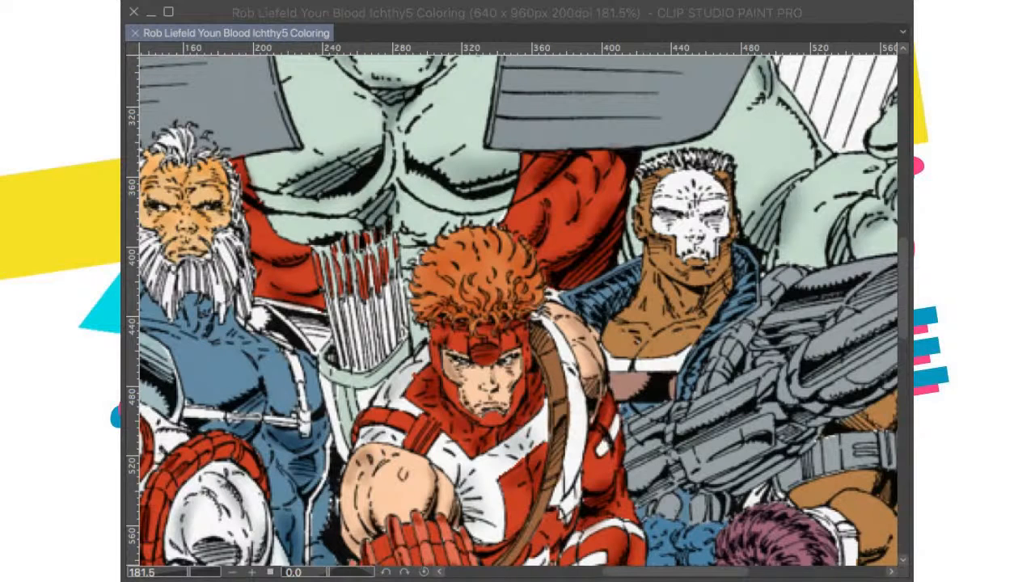
Step: Examine the coloring of the grey-armored giant and the characters in front of him at several magnifications
{"action": "left_click_drag", "start_coordinate": [605, 239], "coordinate": [587, 271]}
{"action": "scroll", "coordinate": [702, 379], "scroll_direction": "up", "scroll_amount": 2}
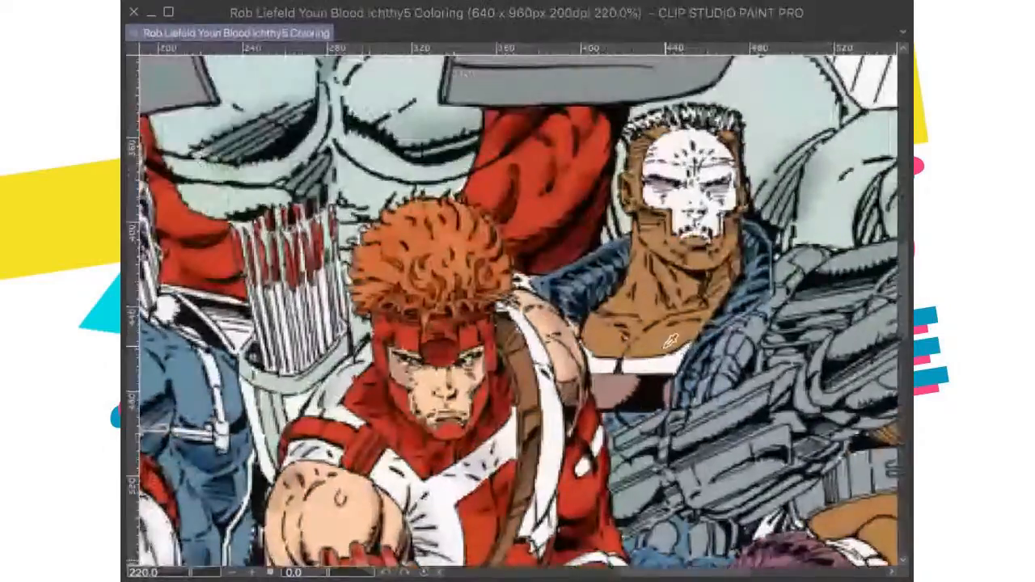
{"action": "scroll", "coordinate": [687, 364], "scroll_direction": "down", "scroll_amount": 13}
{"action": "scroll", "coordinate": [594, 315], "scroll_direction": "up", "scroll_amount": 5}
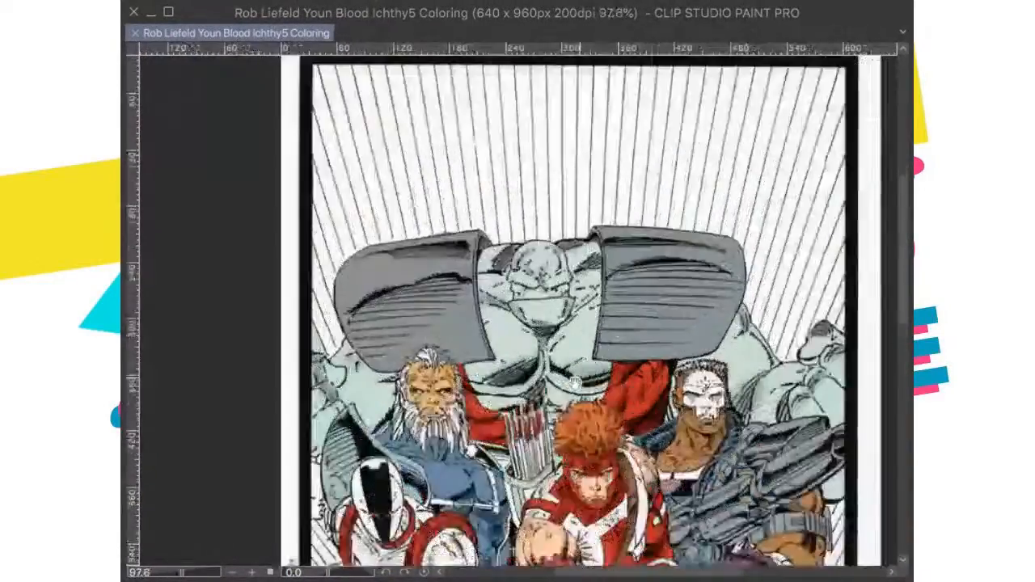
{"action": "scroll", "coordinate": [594, 315], "scroll_direction": "down", "scroll_amount": 2}
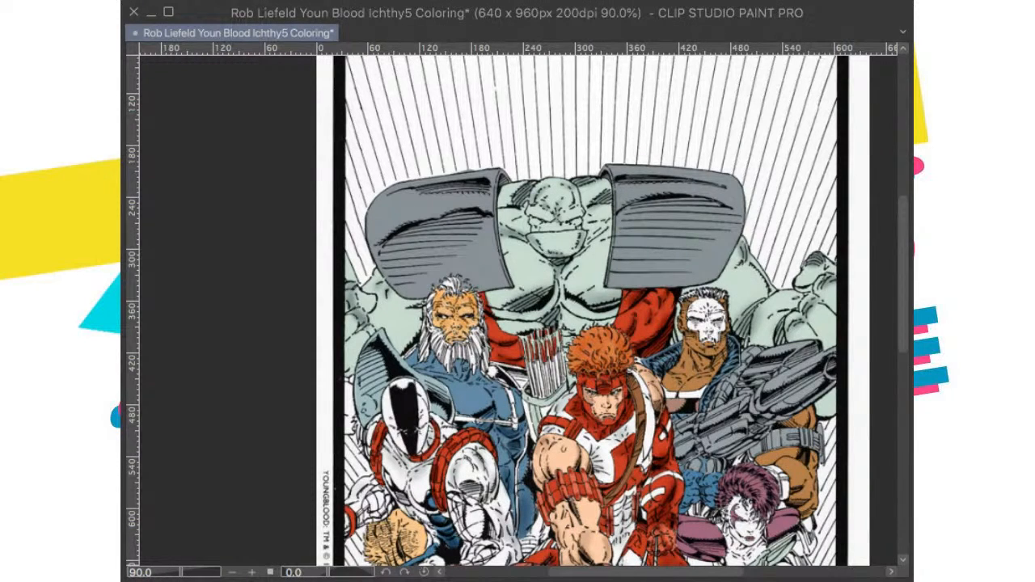
{"action": "left_click_drag", "start_coordinate": [550, 204], "coordinate": [623, 272]}
{"action": "scroll", "coordinate": [602, 235], "scroll_direction": "up", "scroll_amount": 1}
{"action": "scroll", "coordinate": [624, 273], "scroll_direction": "up", "scroll_amount": 1}
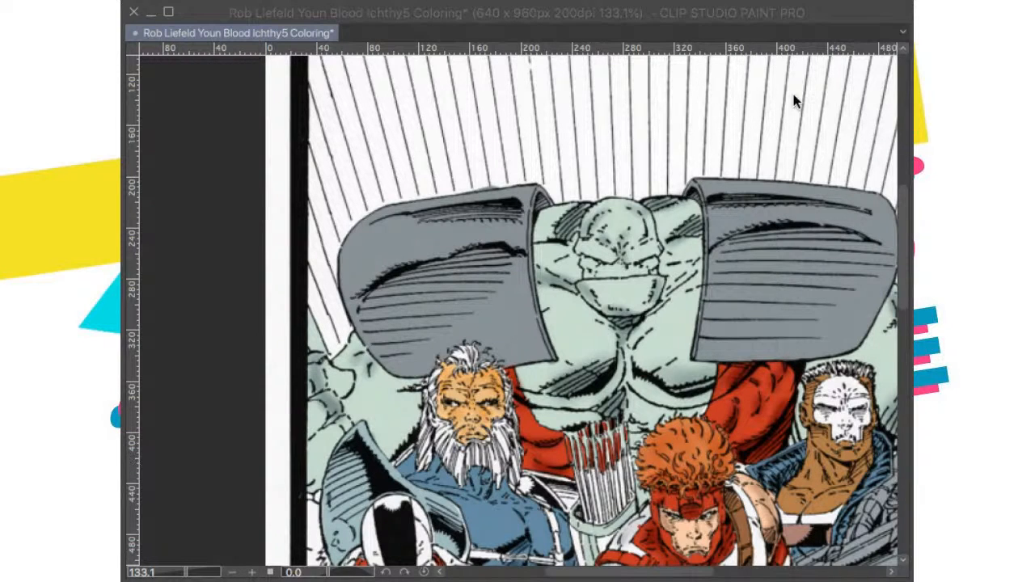
{"action": "scroll", "coordinate": [600, 356], "scroll_direction": "down", "scroll_amount": 3}
{"action": "left_click_drag", "start_coordinate": [655, 420], "coordinate": [556, 323]}
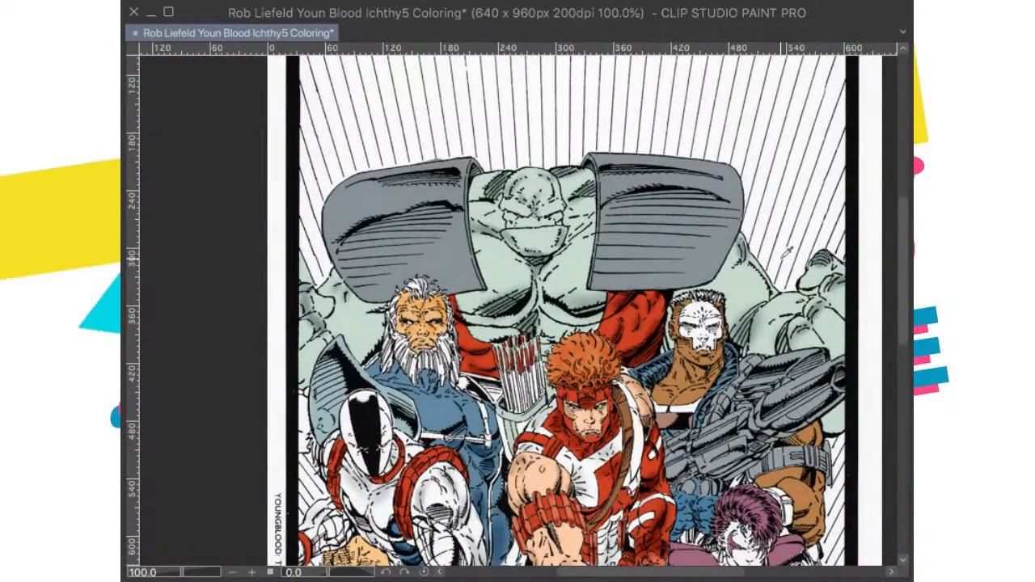
{"action": "left_click_drag", "start_coordinate": [615, 428], "coordinate": [651, 405]}
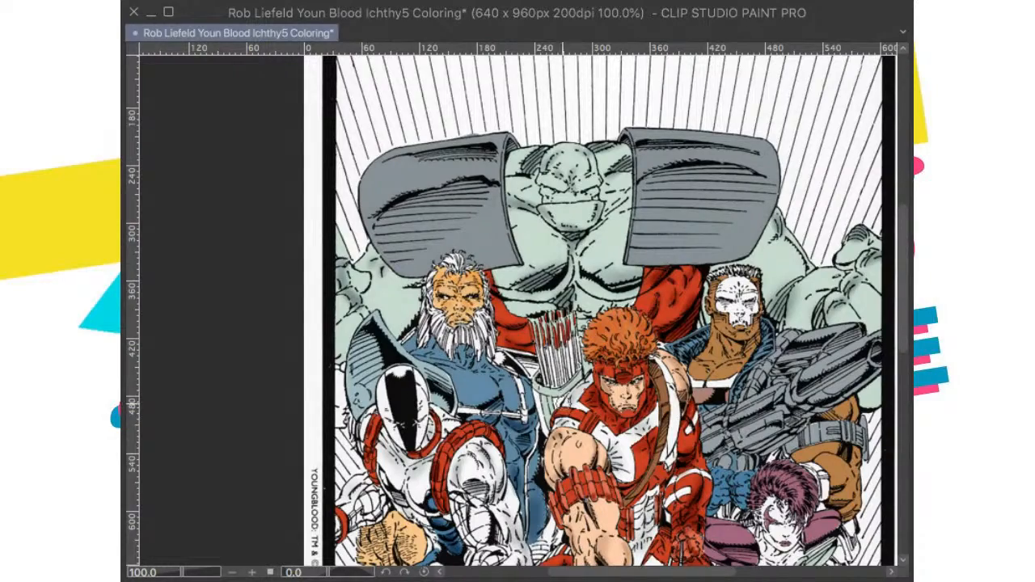
Step: Examine the red-masked archer's face and hair up close and compare them with the neighbouring figures
{"action": "scroll", "coordinate": [620, 399], "scroll_direction": "up", "scroll_amount": 5}
{"action": "scroll", "coordinate": [635, 380], "scroll_direction": "up", "scroll_amount": 3}
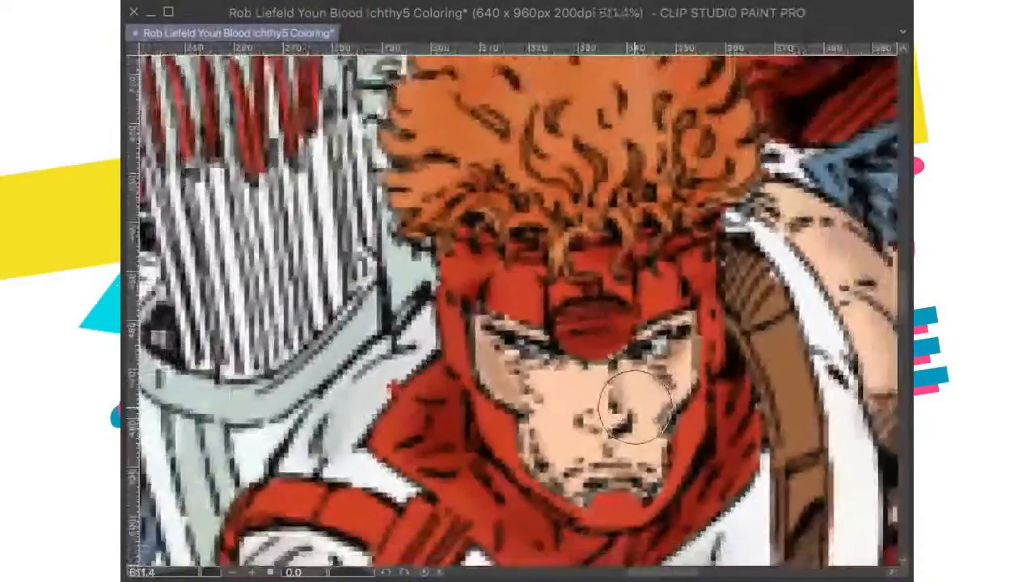
{"action": "scroll", "coordinate": [631, 402], "scroll_direction": "down", "scroll_amount": 2}
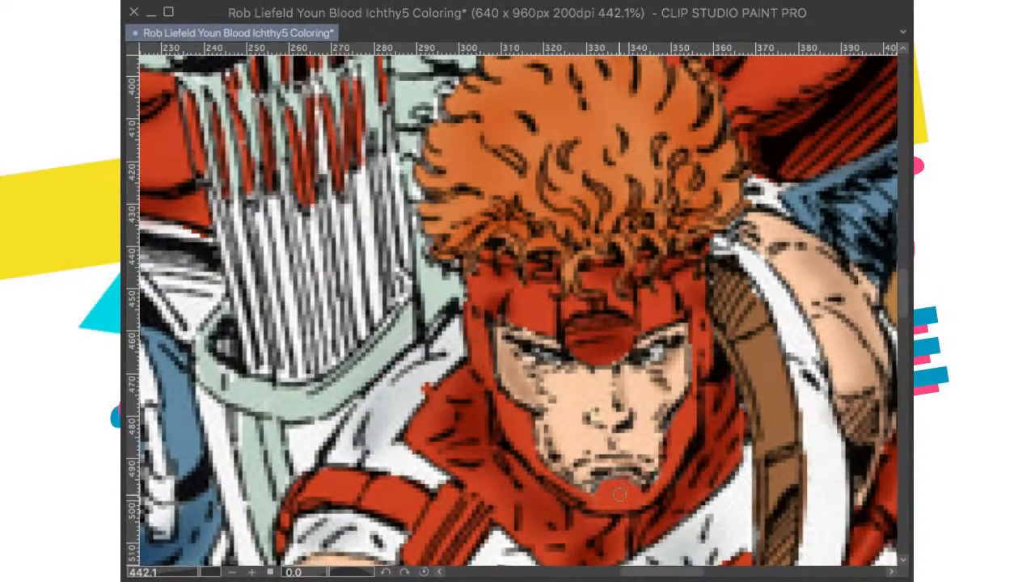
{"action": "scroll", "coordinate": [621, 490], "scroll_direction": "down", "scroll_amount": 4}
{"action": "scroll", "coordinate": [637, 437], "scroll_direction": "up", "scroll_amount": 3}
{"action": "scroll", "coordinate": [638, 436], "scroll_direction": "down", "scroll_amount": 2}
{"action": "scroll", "coordinate": [640, 436], "scroll_direction": "up", "scroll_amount": 3}
{"action": "scroll", "coordinate": [642, 436], "scroll_direction": "down", "scroll_amount": 6}
{"action": "scroll", "coordinate": [612, 429], "scroll_direction": "up", "scroll_amount": 2}
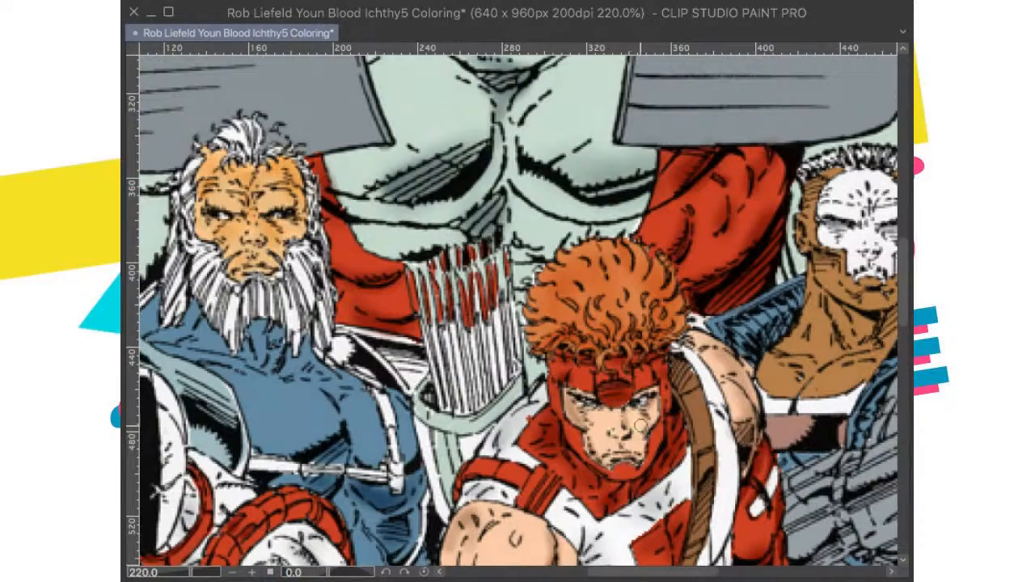
{"action": "scroll", "coordinate": [672, 457], "scroll_direction": "down", "scroll_amount": 4}
{"action": "scroll", "coordinate": [671, 457], "scroll_direction": "up", "scroll_amount": 3}
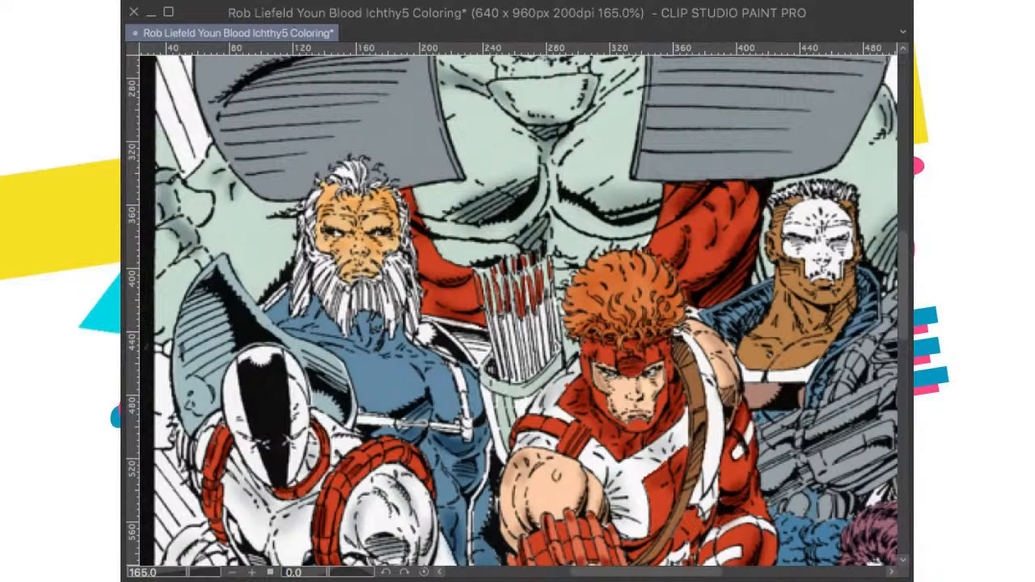
{"action": "left_click_drag", "start_coordinate": [652, 381], "coordinate": [647, 397]}
{"action": "scroll", "coordinate": [719, 380], "scroll_direction": "down", "scroll_amount": 5}
{"action": "scroll", "coordinate": [718, 379], "scroll_direction": "up", "scroll_amount": 3}
{"action": "scroll", "coordinate": [716, 352], "scroll_direction": "down", "scroll_amount": 3}
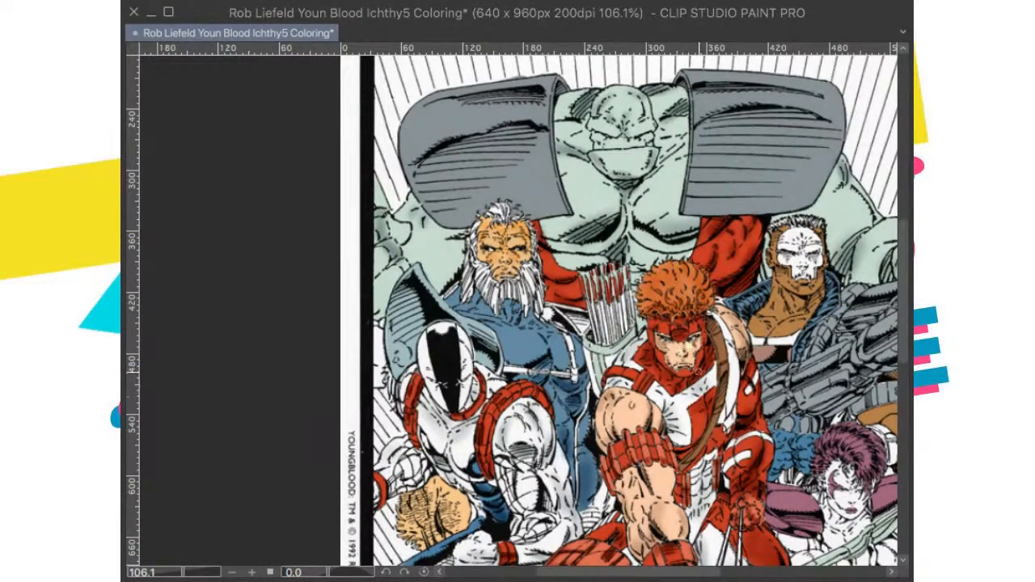
Step: Brush soft pale highlights onto the archer's bare shoulder and forearm and brighten his orange hair
{"action": "left_click_drag", "start_coordinate": [720, 324], "coordinate": [674, 275]}
{"action": "scroll", "coordinate": [675, 356], "scroll_direction": "down", "scroll_amount": 4}
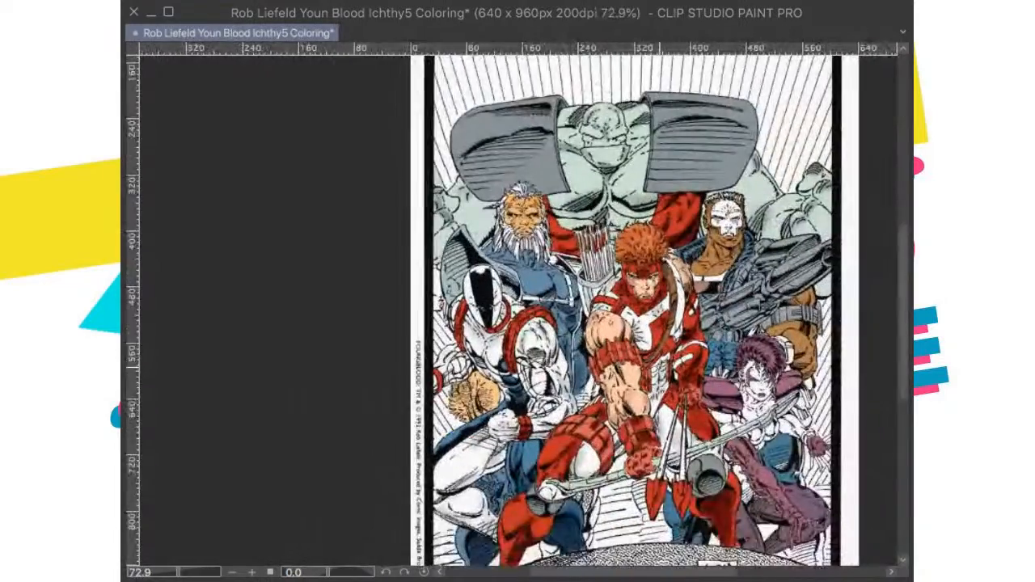
{"action": "scroll", "coordinate": [671, 380], "scroll_direction": "up", "scroll_amount": 3}
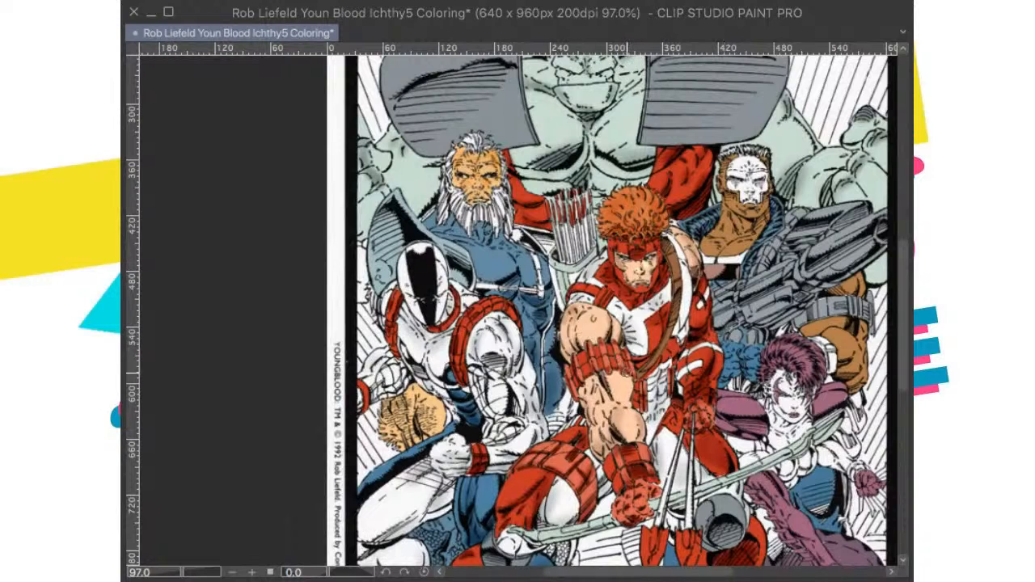
{"action": "left_click_drag", "start_coordinate": [613, 378], "coordinate": [656, 412]}
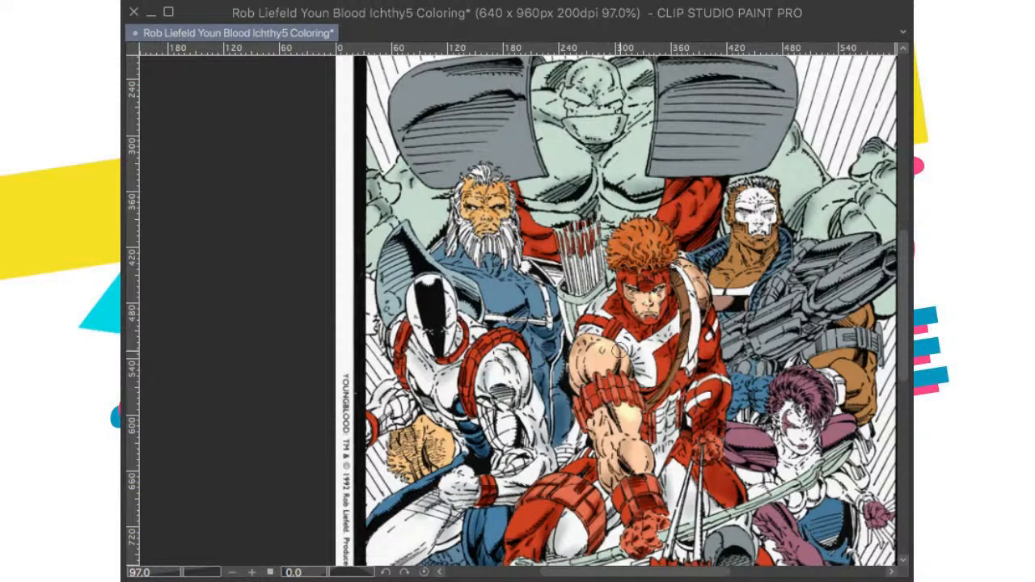
{"action": "left_click_drag", "start_coordinate": [648, 419], "coordinate": [619, 460]}
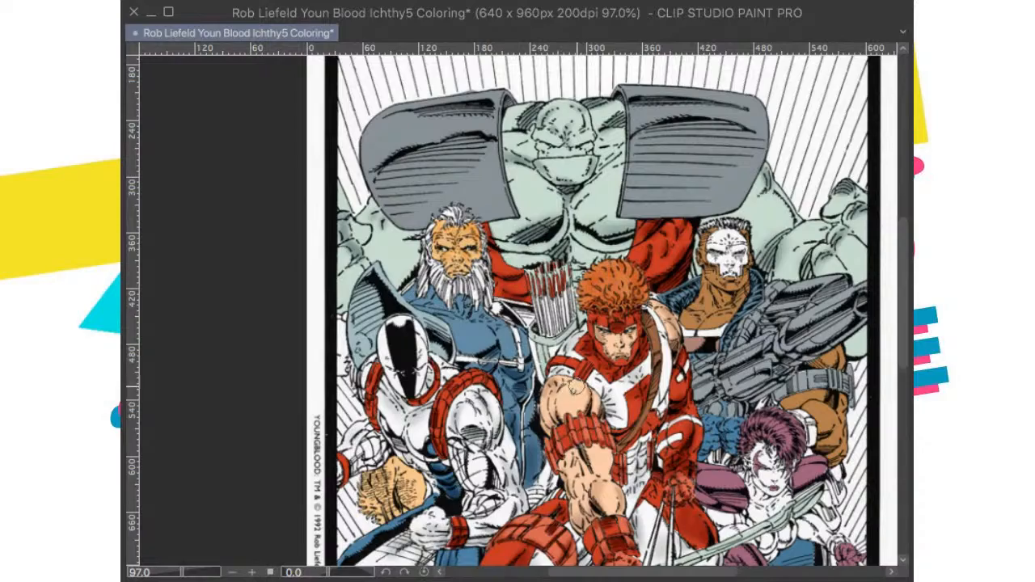
{"action": "scroll", "coordinate": [582, 391], "scroll_direction": "down", "scroll_amount": 3}
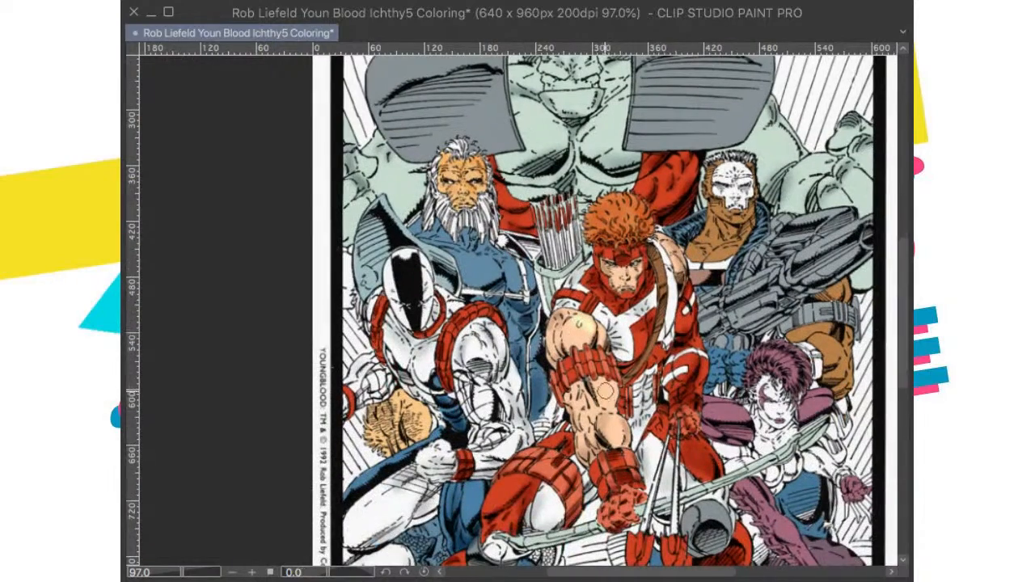
{"action": "scroll", "coordinate": [599, 391], "scroll_direction": "up", "scroll_amount": 4}
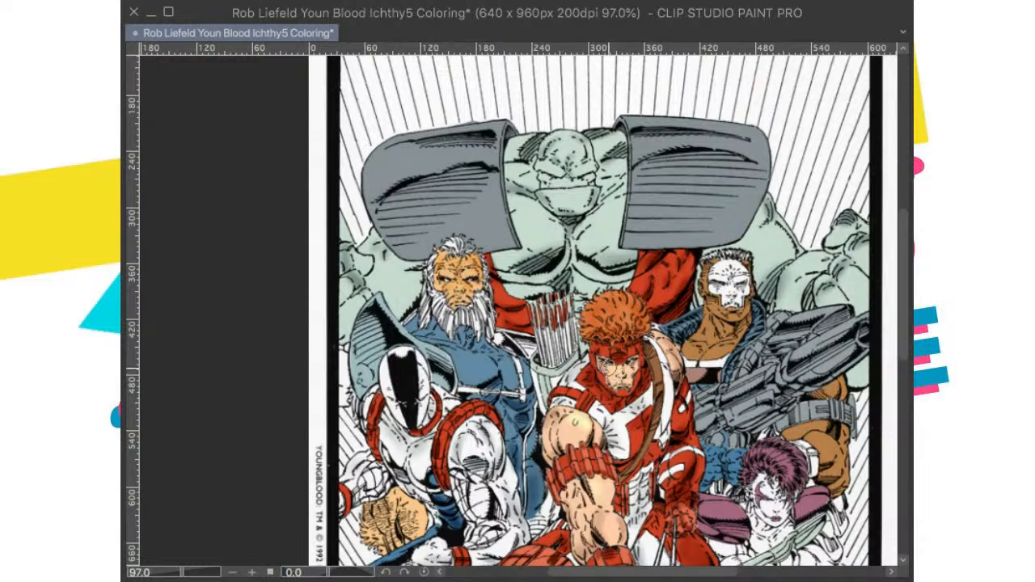
{"action": "scroll", "coordinate": [616, 381], "scroll_direction": "up", "scroll_amount": 2}
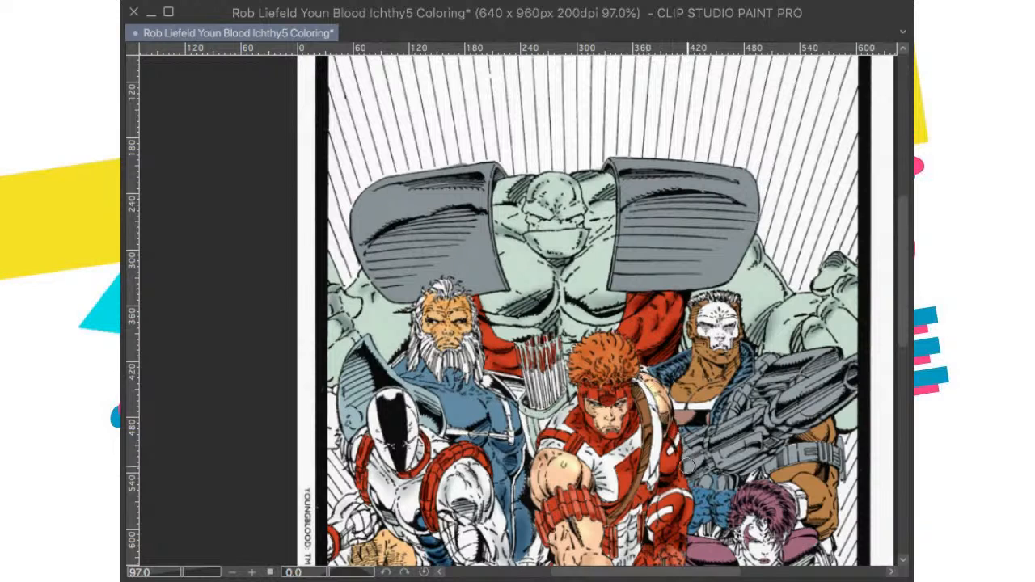
{"action": "left_click_drag", "start_coordinate": [668, 450], "coordinate": [731, 467]}
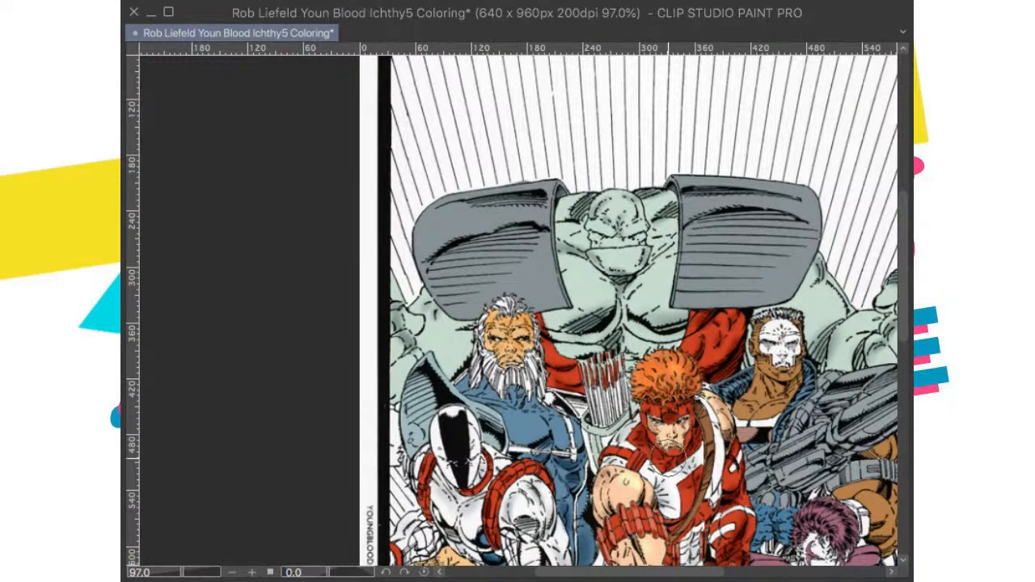
Step: Check the archer's skin and hair highlights against the full page and at closer magnifications
{"action": "key", "text": "ctrl+0"}
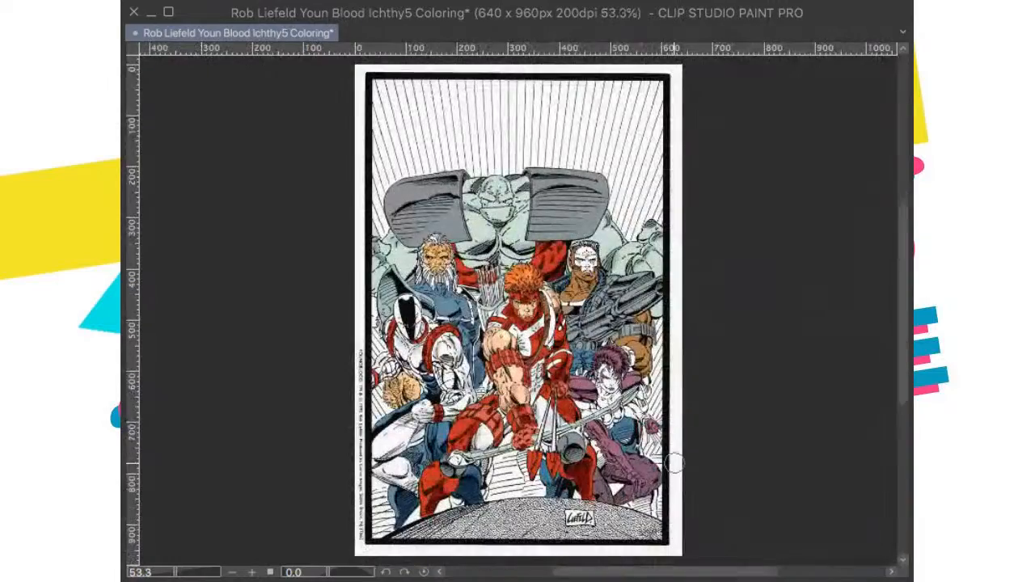
{"action": "key", "text": "ctrl+alt+0"}
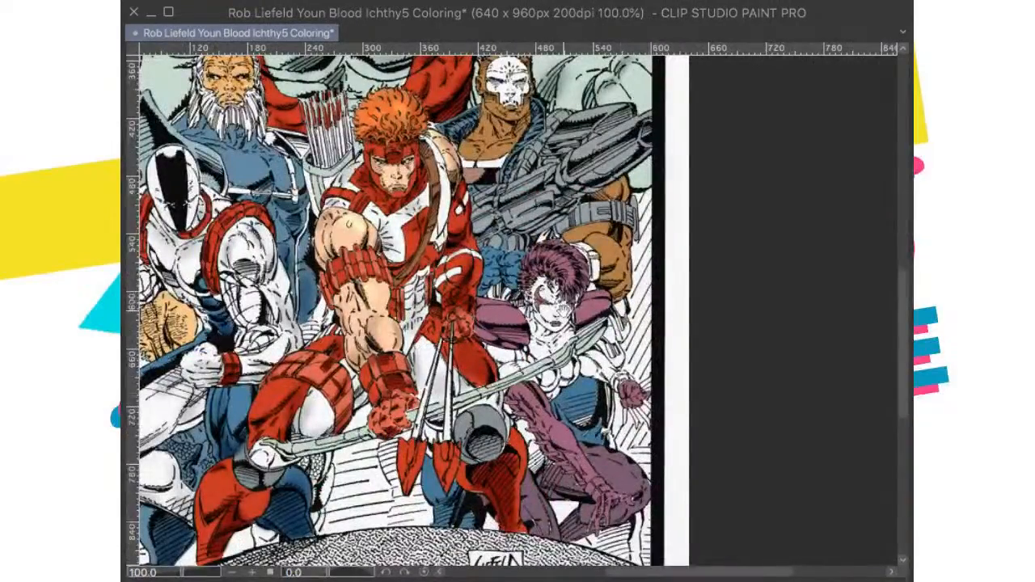
{"action": "left_click_drag", "start_coordinate": [561, 303], "coordinate": [591, 363]}
{"action": "scroll", "coordinate": [591, 363], "scroll_direction": "down", "scroll_amount": 1}
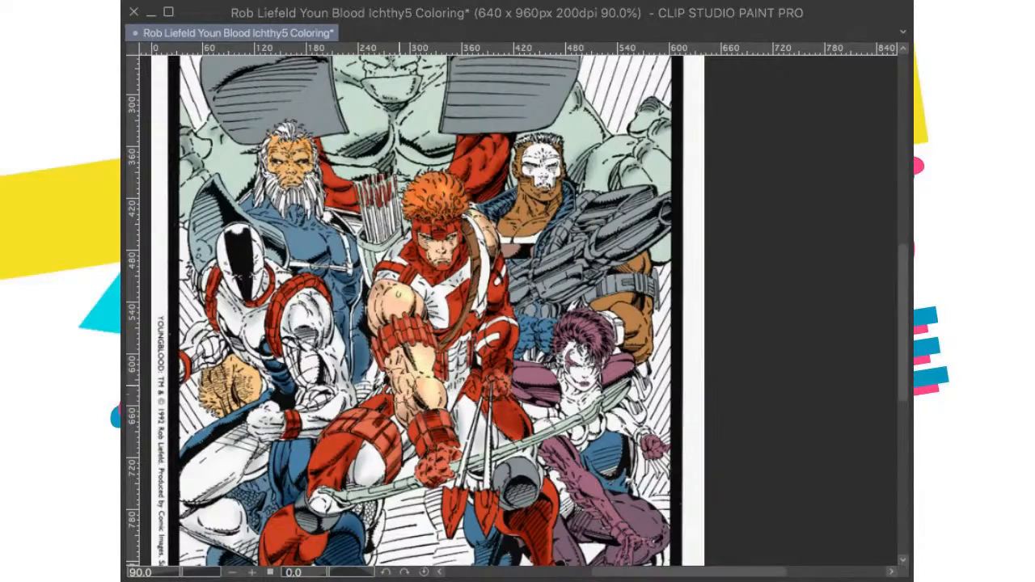
{"action": "key", "text": "ctrl+0"}
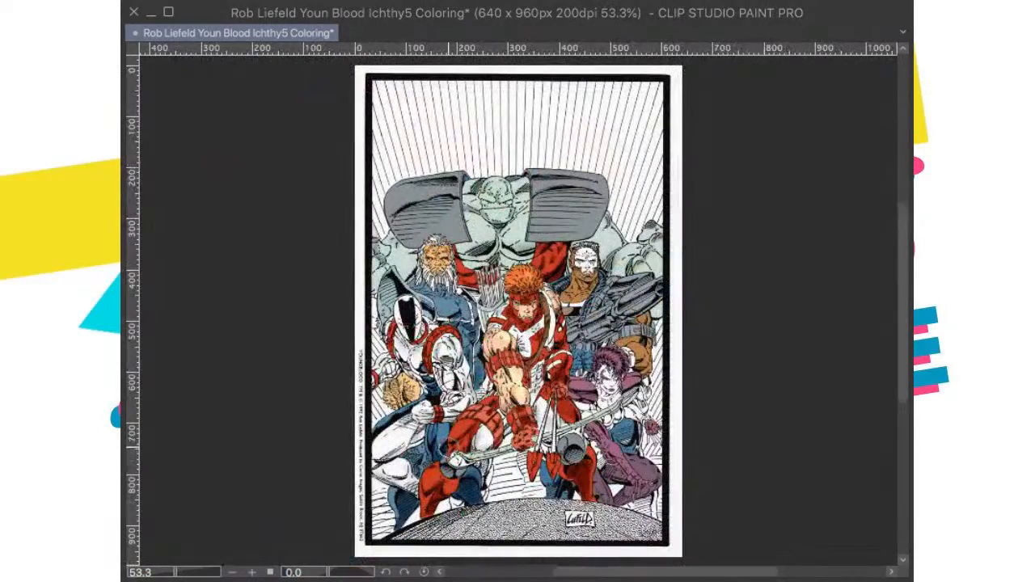
{"action": "scroll", "coordinate": [526, 425], "scroll_direction": "up", "scroll_amount": 1}
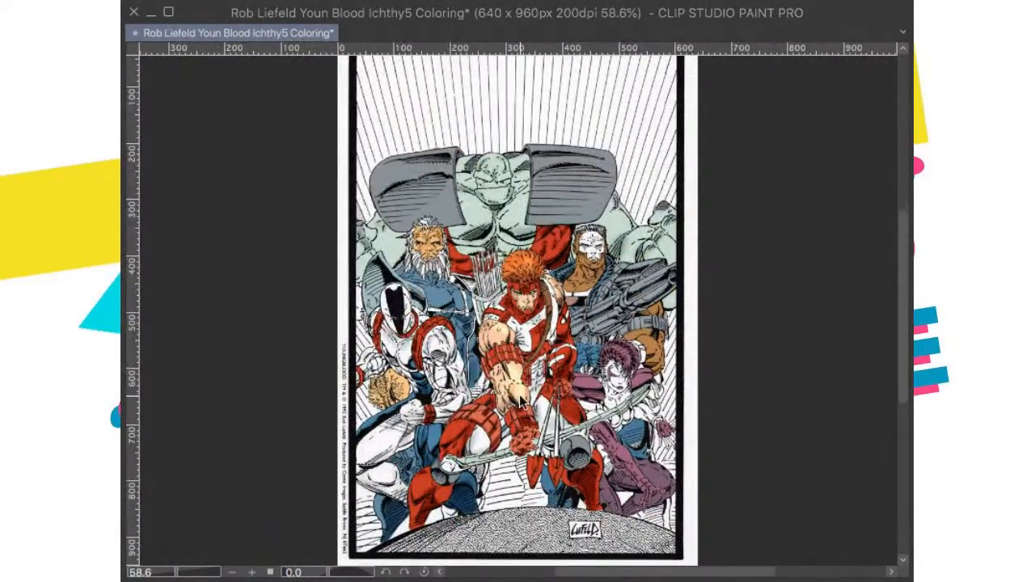
{"action": "scroll", "coordinate": [520, 401], "scroll_direction": "up", "scroll_amount": 1}
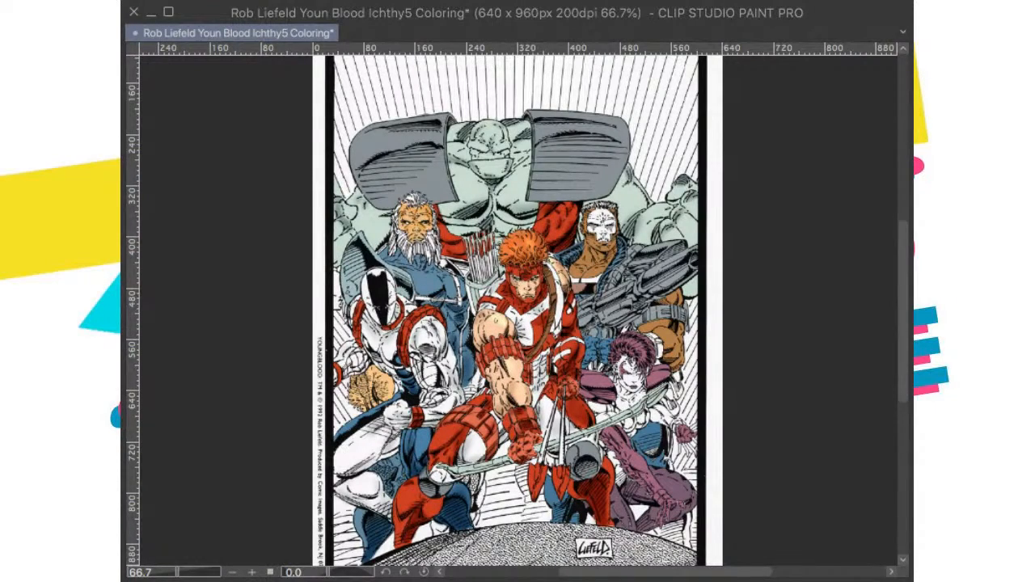
{"action": "scroll", "coordinate": [459, 327], "scroll_direction": "up", "scroll_amount": 4}
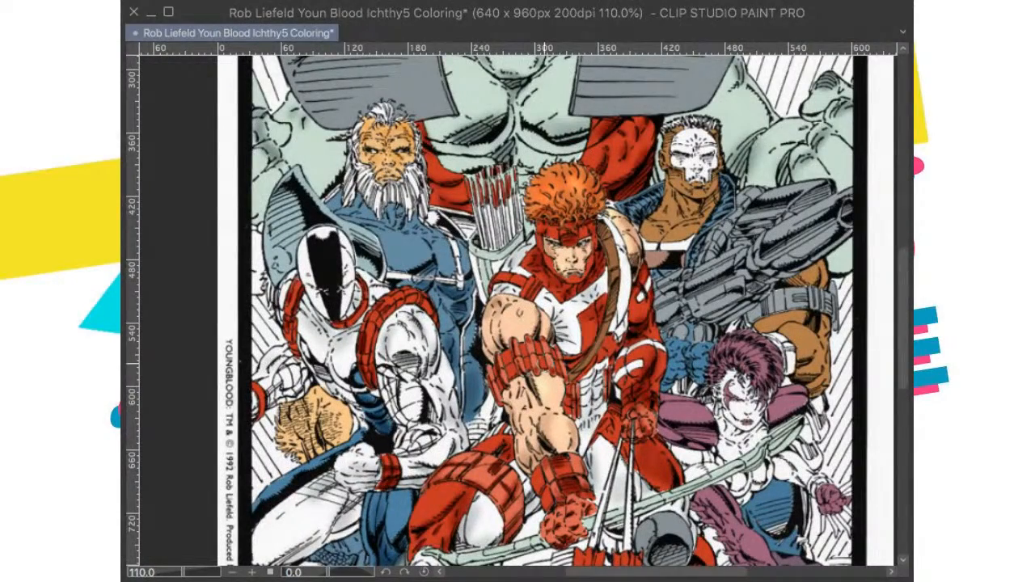
{"action": "scroll", "coordinate": [571, 357], "scroll_direction": "down", "scroll_amount": 4}
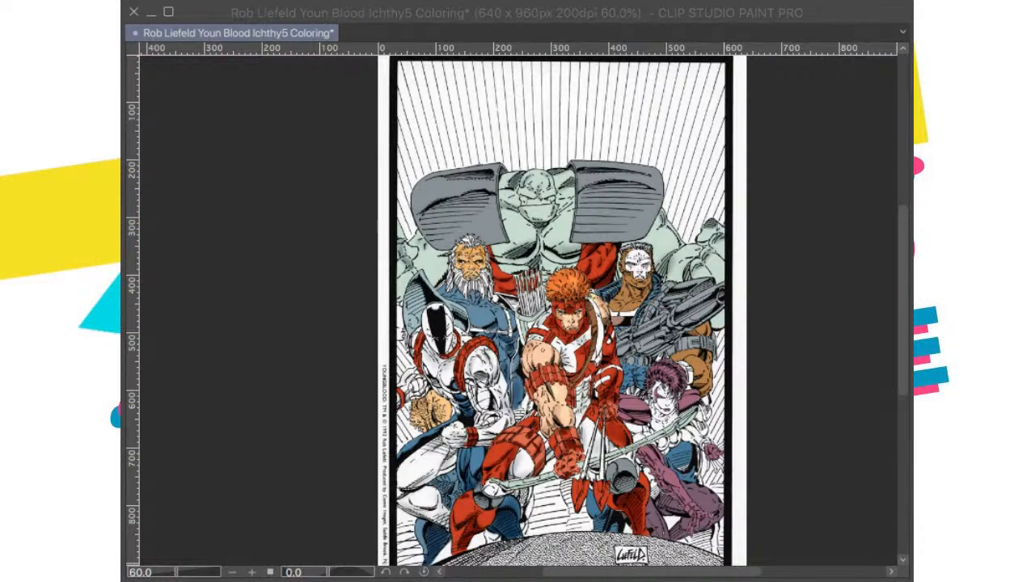
Step: Brush a soft highlight onto the bearded man's face, undoing and repainting the first stroke
{"action": "scroll", "coordinate": [476, 315], "scroll_direction": "up", "scroll_amount": 5}
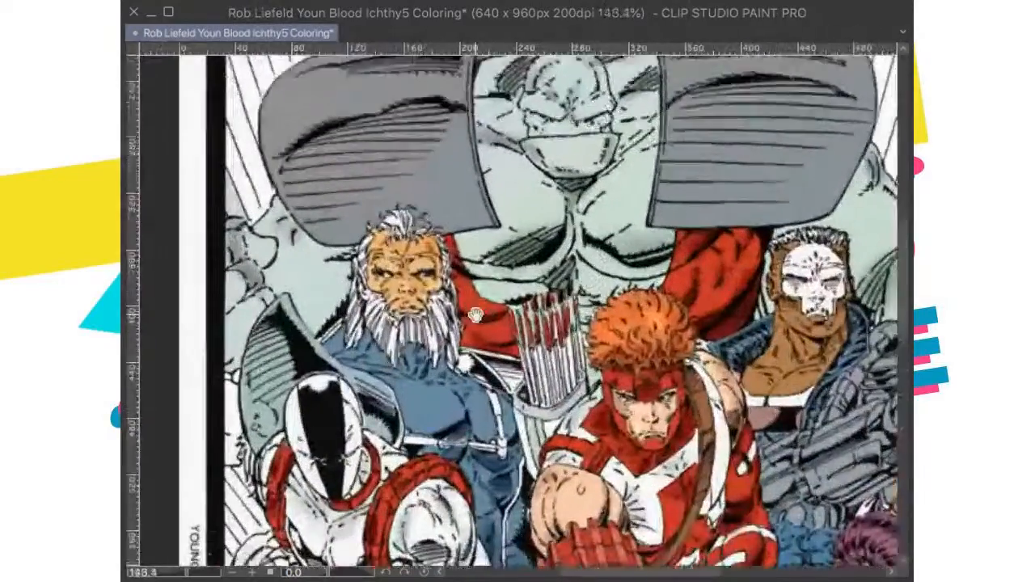
{"action": "scroll", "coordinate": [475, 315], "scroll_direction": "up", "scroll_amount": 3}
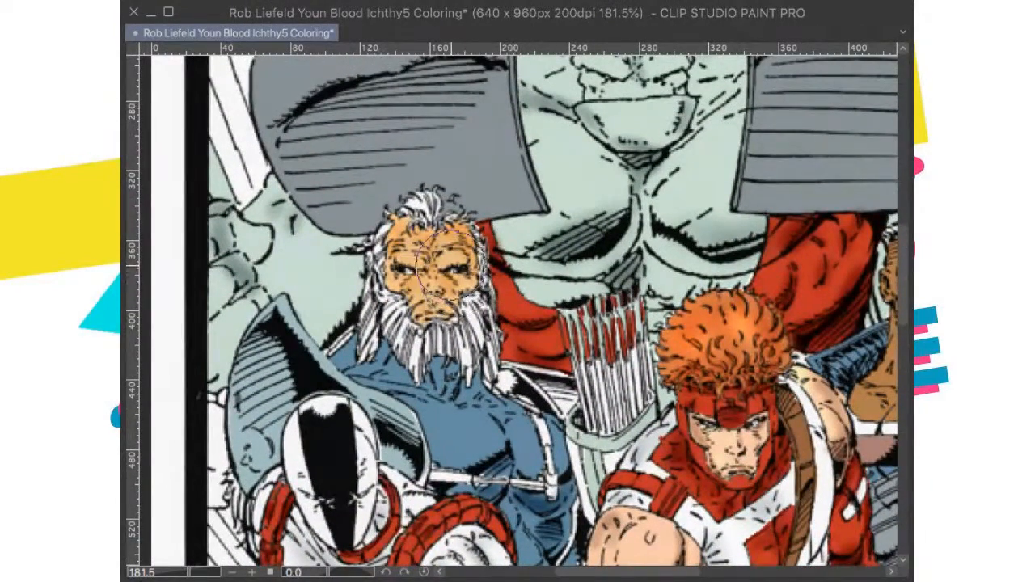
{"action": "mouse_move", "coordinate": [430, 255]}
{"action": "left_mouse_down"}
{"action": "mouse_move", "coordinate": [404, 242]}
{"action": "mouse_move", "coordinate": [392, 267]}
{"action": "mouse_move", "coordinate": [427, 287]}
{"action": "left_mouse_up"}
{"action": "key", "text": "ctrl+z"}
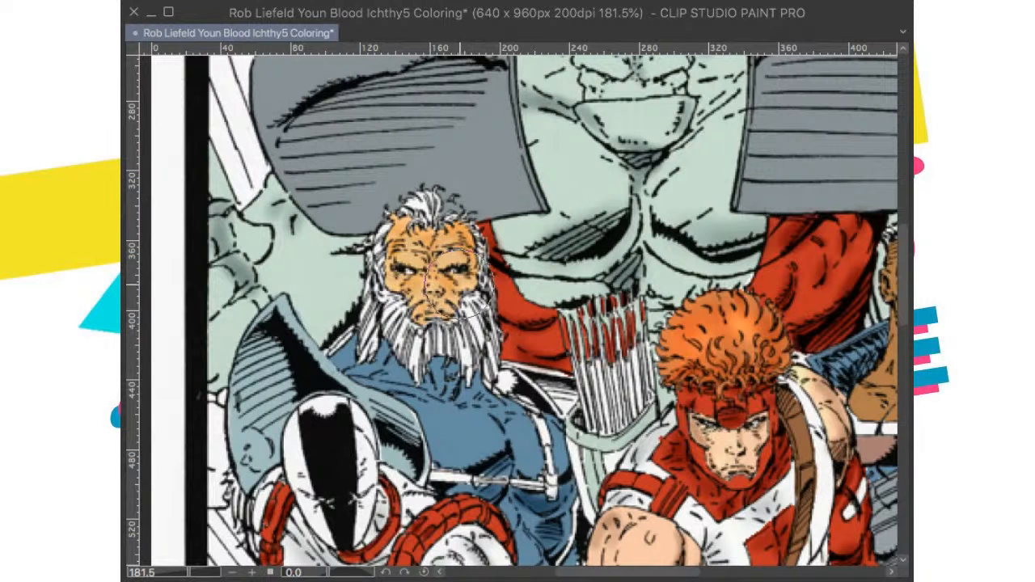
{"action": "left_click_drag", "start_coordinate": [449, 258], "coordinate": [456, 260]}
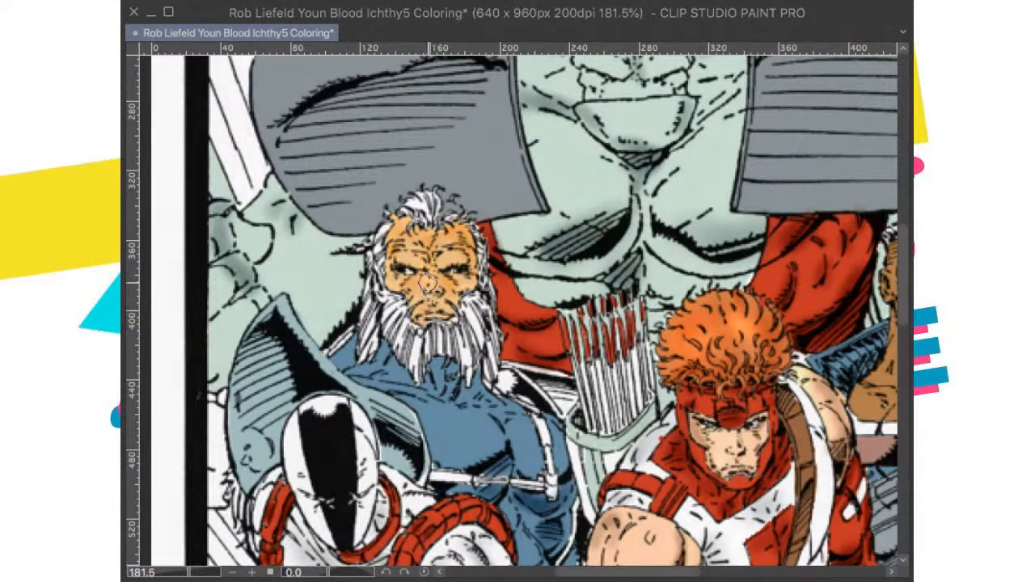
Step: Examine the coloring of the central archer and the lower figures down to the signature
{"action": "left_click_drag", "start_coordinate": [443, 370], "coordinate": [364, 372]}
{"action": "left_click_drag", "start_coordinate": [639, 465], "coordinate": [503, 342]}
{"action": "left_click_drag", "start_coordinate": [488, 395], "coordinate": [500, 337]}
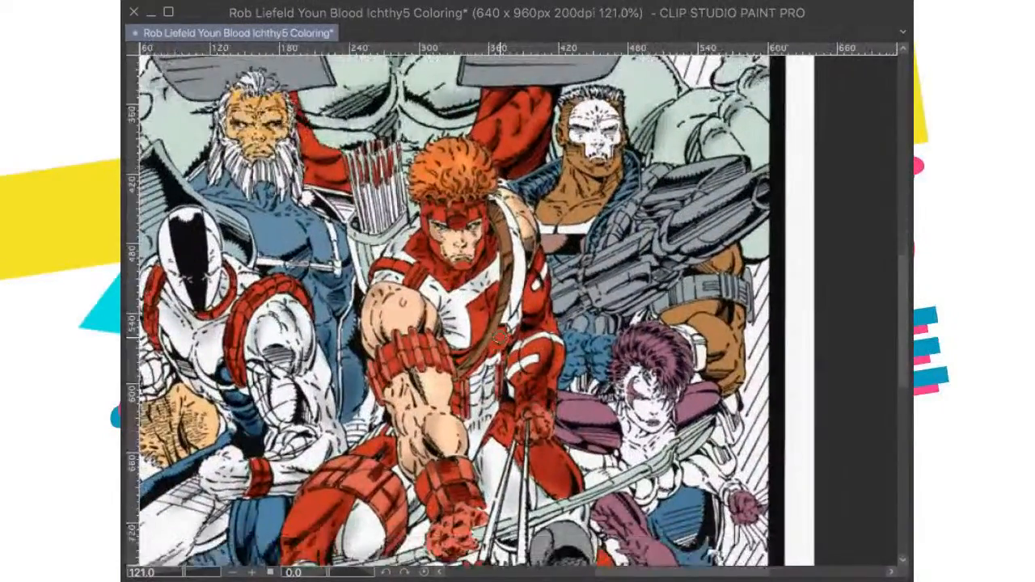
{"action": "left_click", "coordinate": [499, 337], "text": "alt"}
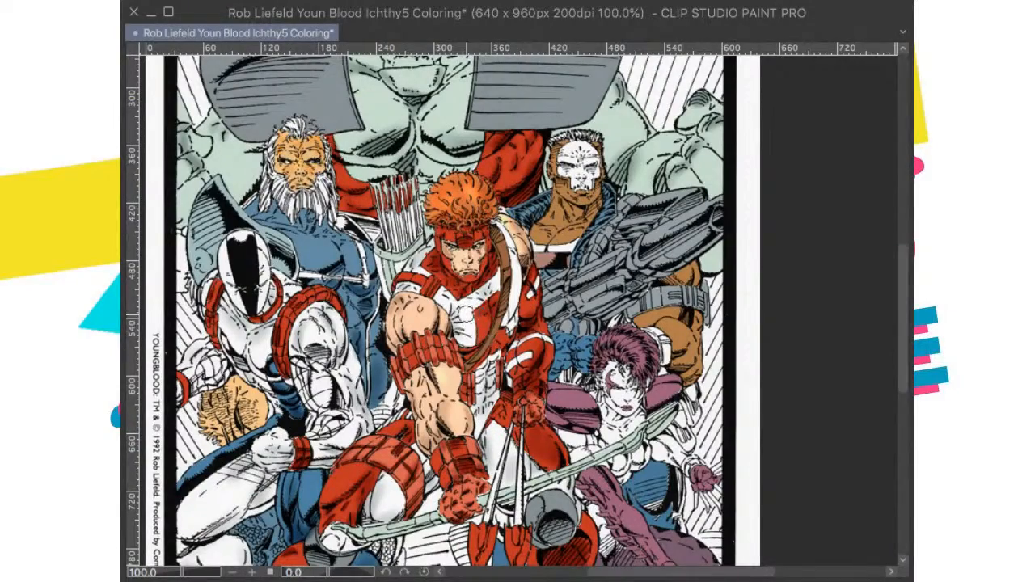
{"action": "left_click_drag", "start_coordinate": [483, 404], "coordinate": [488, 352]}
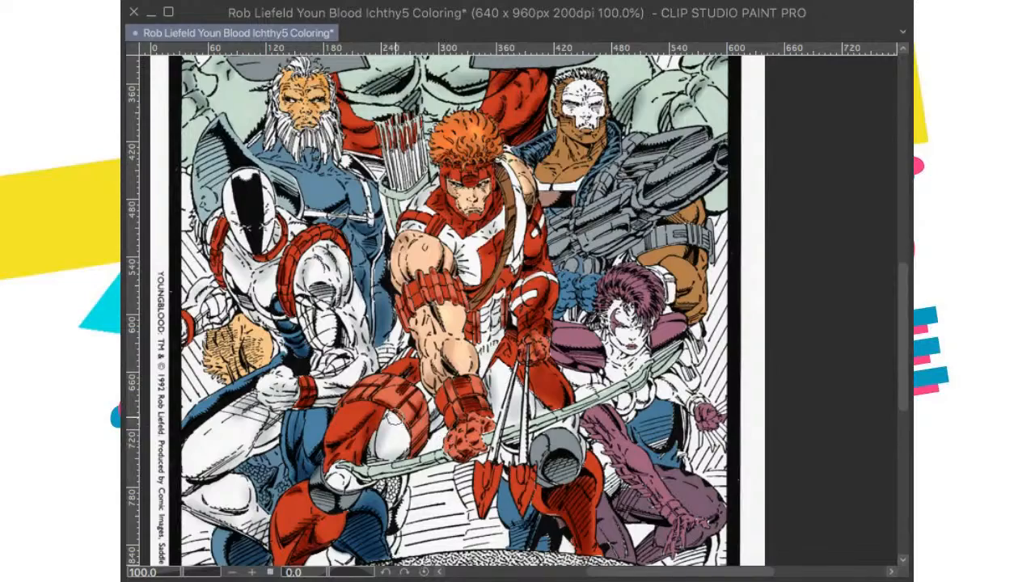
{"action": "left_click_drag", "start_coordinate": [451, 446], "coordinate": [495, 359]}
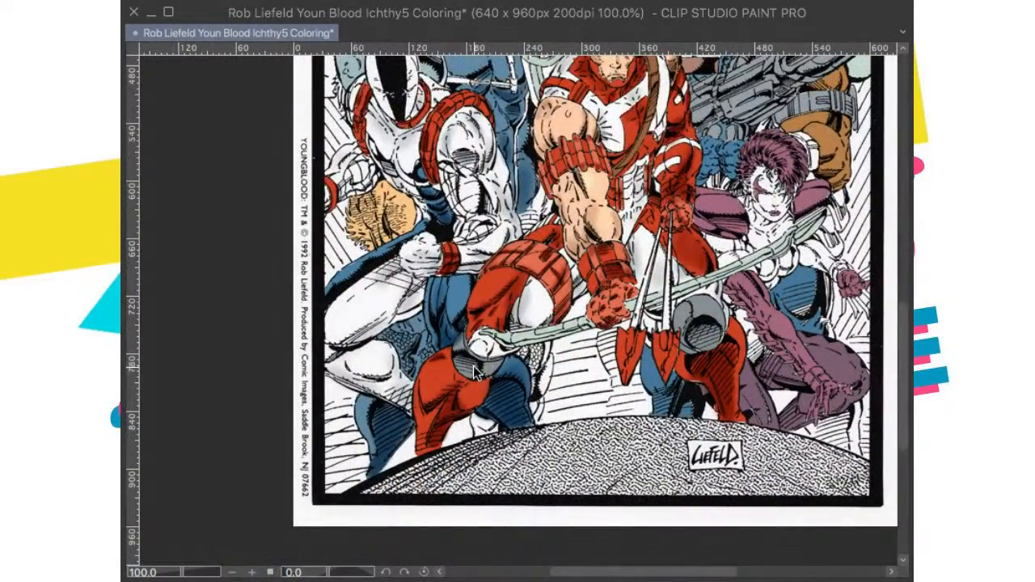
Step: Try a soft pale highlight on the lower face of the green giant, then undo the strokes
{"action": "left_click_drag", "start_coordinate": [656, 424], "coordinate": [589, 502]}
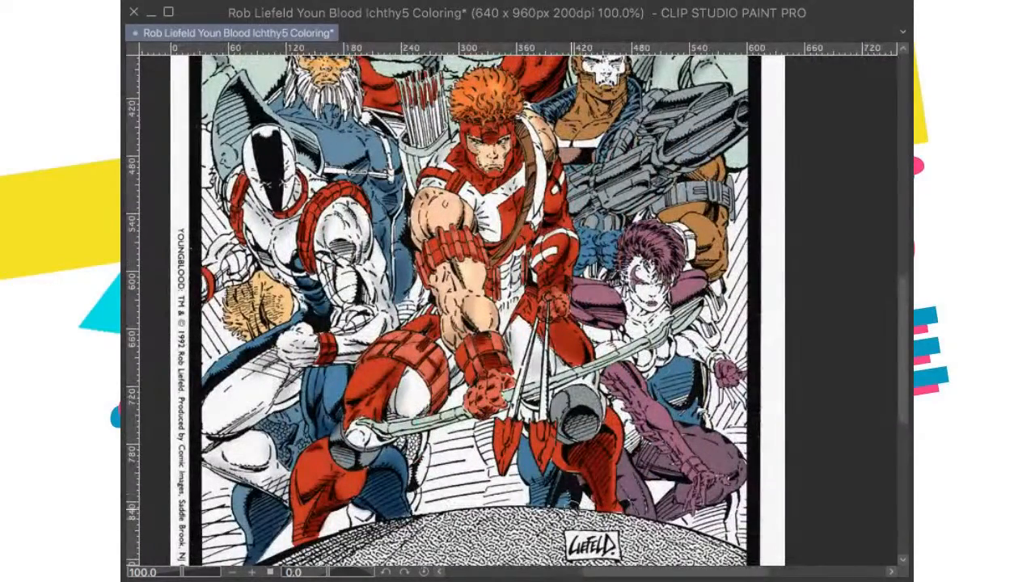
{"action": "left_click_drag", "start_coordinate": [545, 346], "coordinate": [517, 527]}
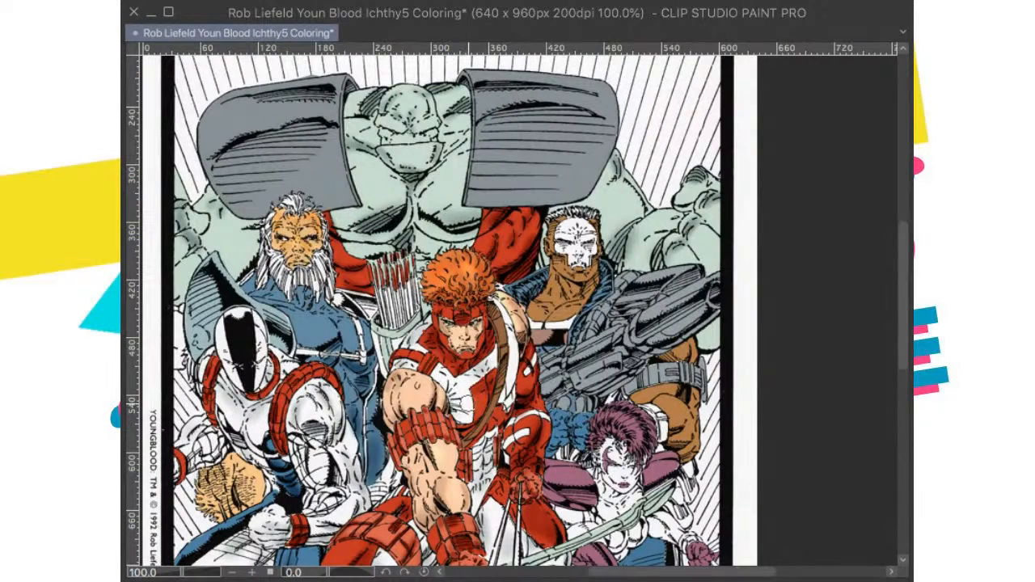
{"action": "left_click_drag", "start_coordinate": [496, 446], "coordinate": [494, 481]}
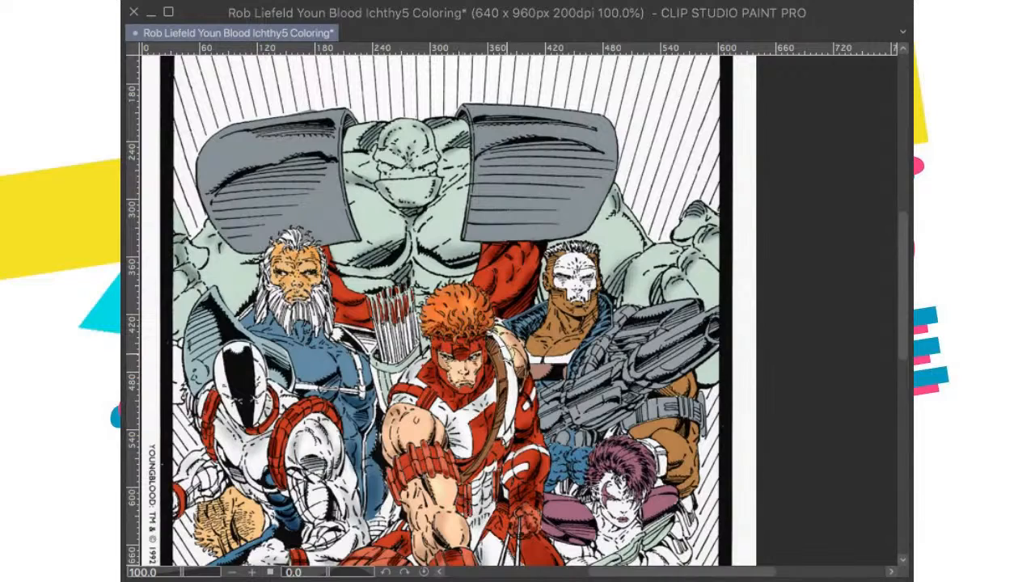
{"action": "left_click_drag", "start_coordinate": [502, 380], "coordinate": [588, 424]}
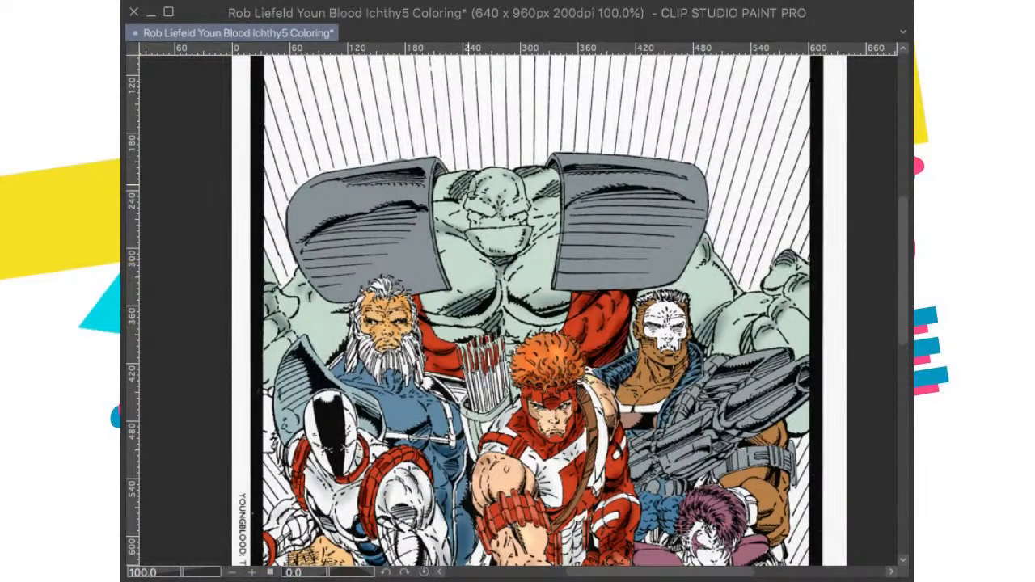
{"action": "left_click_drag", "start_coordinate": [483, 200], "coordinate": [488, 238]}
{"action": "key", "text": "ctrl+z"}
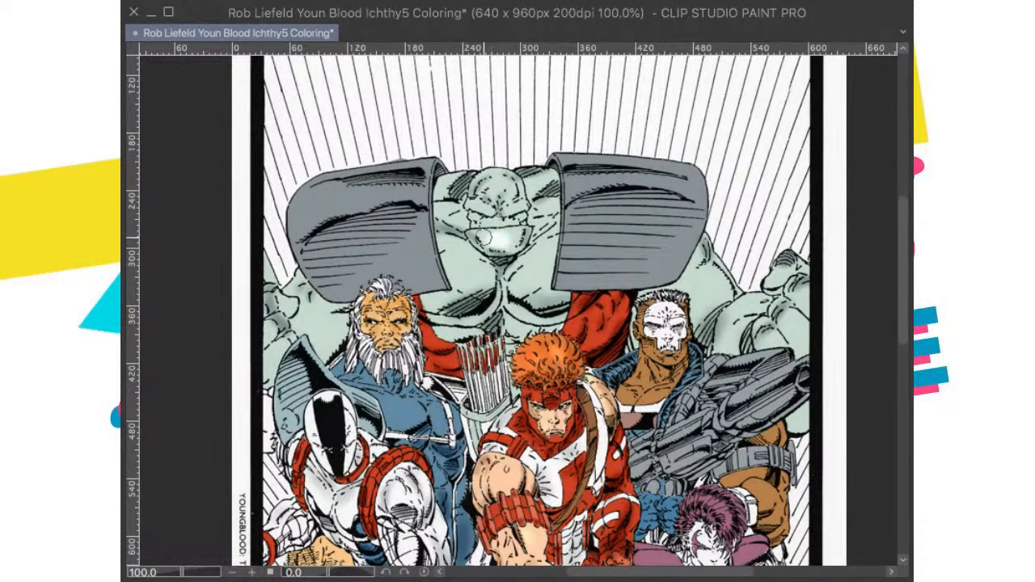
{"action": "key", "text": "ctrl+z"}
{"action": "key", "text": "ctrl+z"}
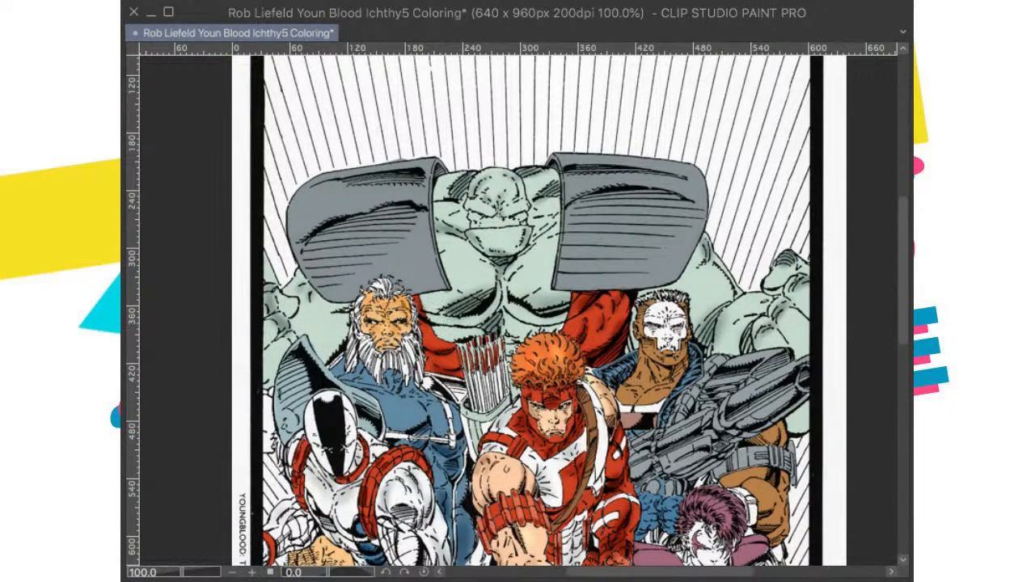
{"action": "left_click_drag", "start_coordinate": [489, 235], "coordinate": [505, 236]}
{"action": "key", "text": "ctrl+z"}
Step: Try a soft pale highlight on the giant's green chest, then undo the strokes
{"action": "scroll", "coordinate": [477, 259], "scroll_direction": "up", "scroll_amount": 8}
{"action": "left_click_drag", "start_coordinate": [564, 198], "coordinate": [585, 323]}
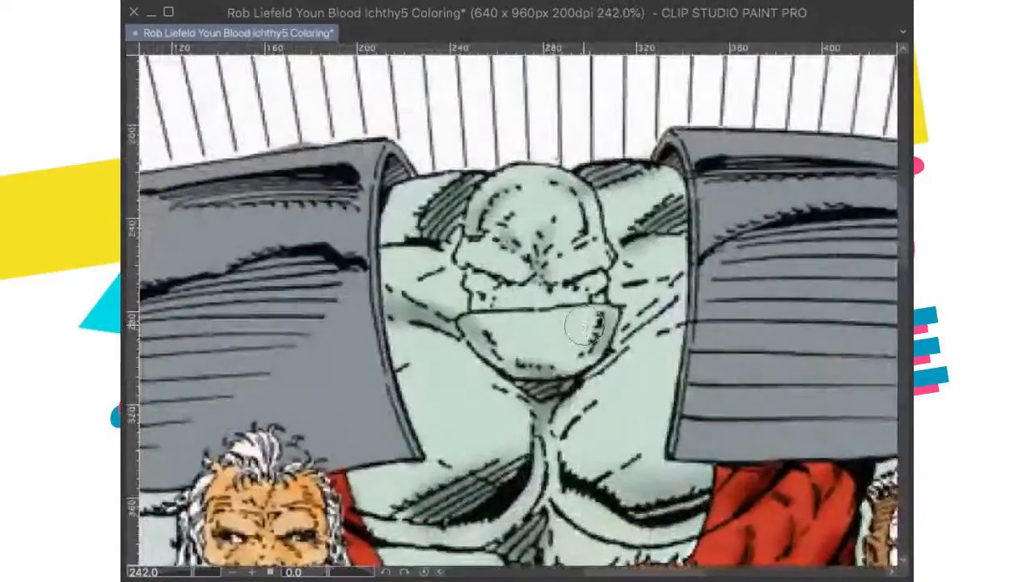
{"action": "scroll", "coordinate": [611, 317], "scroll_direction": "down", "scroll_amount": 2}
{"action": "scroll", "coordinate": [615, 311], "scroll_direction": "down", "scroll_amount": 4}
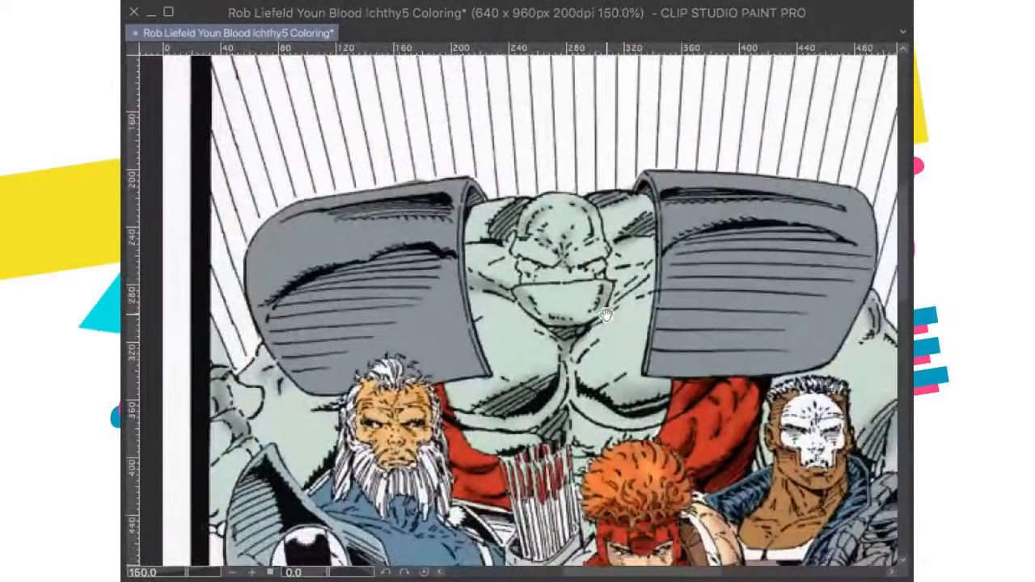
{"action": "scroll", "coordinate": [615, 331], "scroll_direction": "down", "scroll_amount": 1}
{"action": "scroll", "coordinate": [617, 323], "scroll_direction": "up", "scroll_amount": 2}
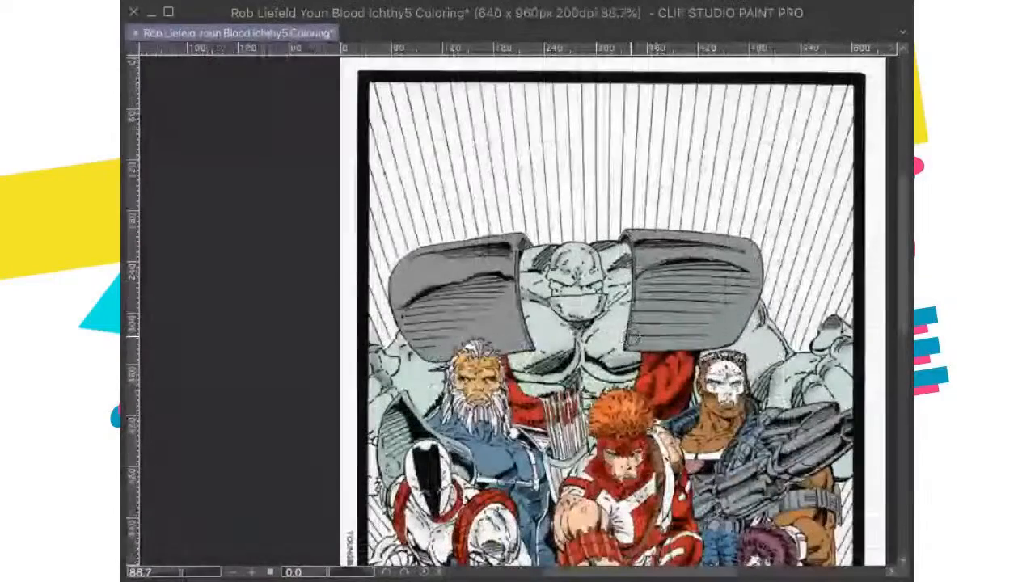
{"action": "left_click_drag", "start_coordinate": [616, 319], "coordinate": [620, 315]}
{"action": "left_click_drag", "start_coordinate": [550, 325], "coordinate": [550, 350]}
{"action": "left_click_drag", "start_coordinate": [571, 391], "coordinate": [590, 417]}
{"action": "key", "text": "super+z"}
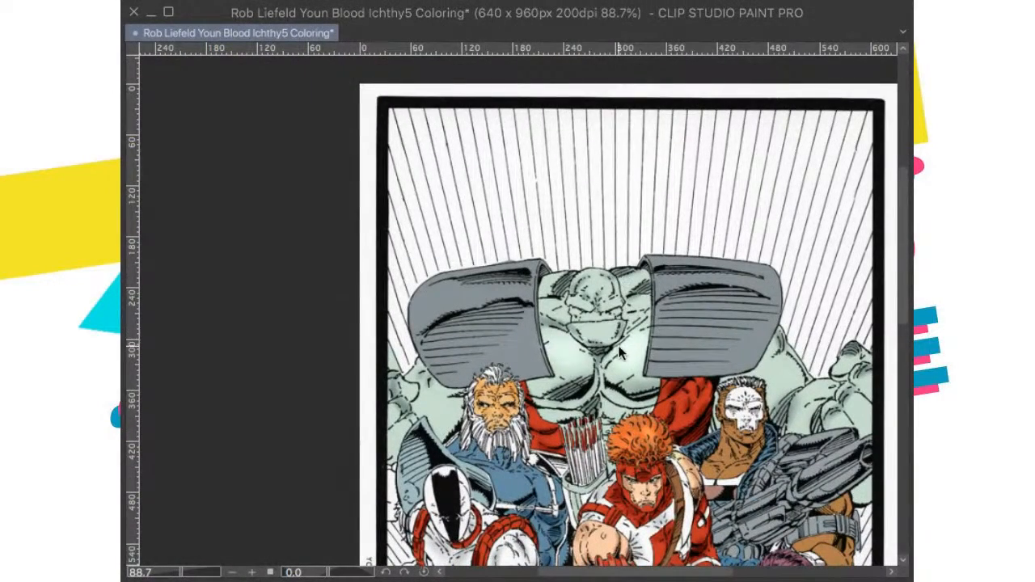
{"action": "left_click_drag", "start_coordinate": [558, 338], "coordinate": [570, 352]}
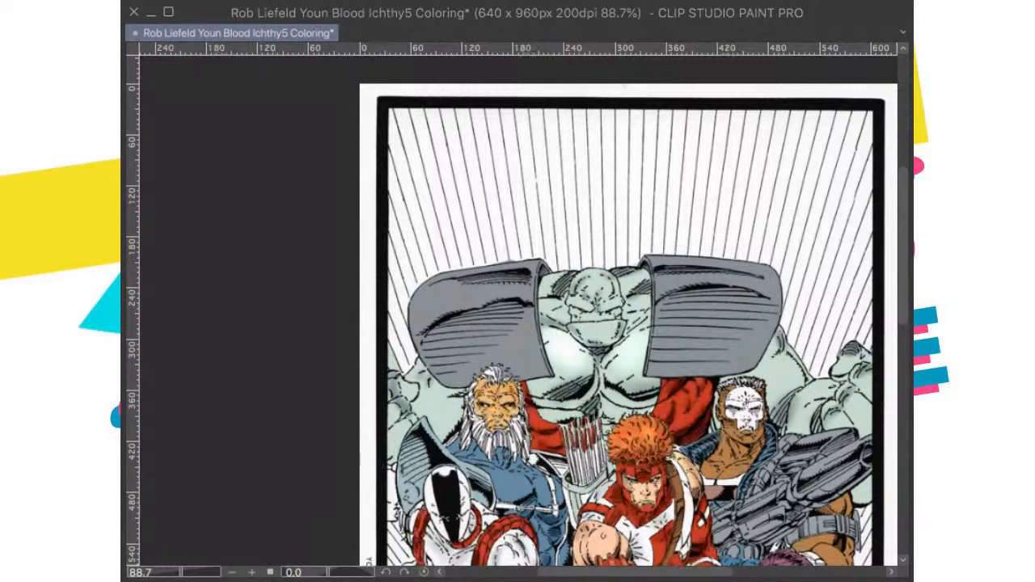
{"action": "key", "text": "super+z"}
{"action": "key", "text": "super+z"}
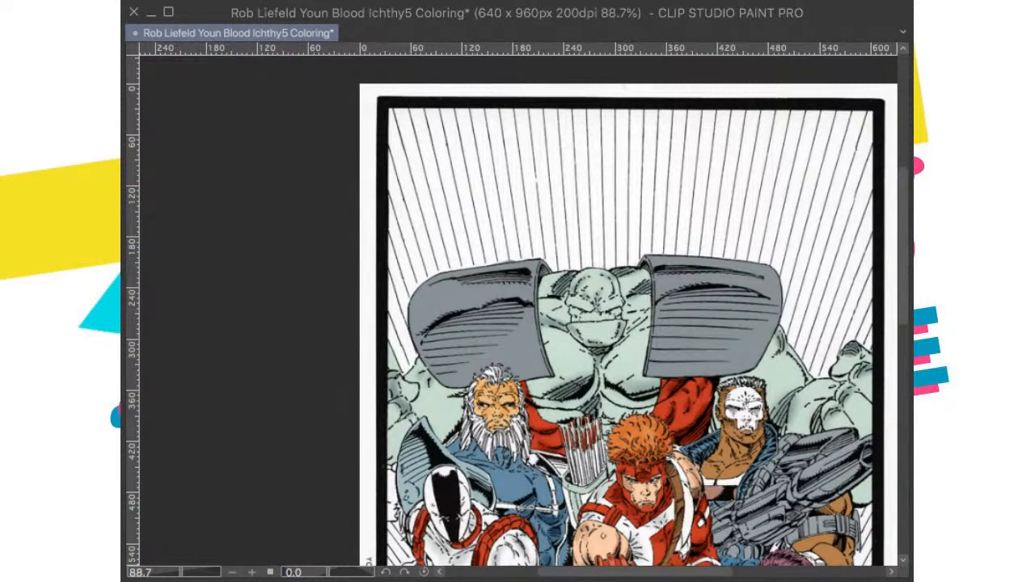
{"action": "key", "text": "super+z"}
Step: Brush soft pale highlights onto both sides of the giant's green chest and onto his arms
{"action": "mouse_move", "coordinate": [779, 446]}
{"action": "left_mouse_down"}
{"action": "mouse_move", "coordinate": [859, 322]}
{"action": "mouse_move", "coordinate": [852, 344]}
{"action": "left_mouse_up"}
{"action": "left_click_drag", "start_coordinate": [714, 253], "coordinate": [706, 239]}
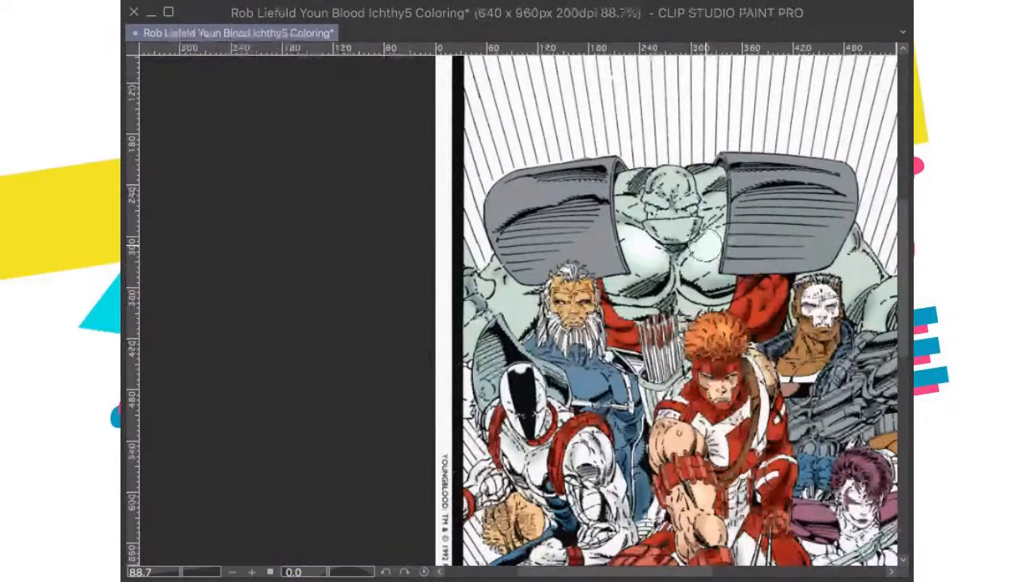
{"action": "left_click_drag", "start_coordinate": [582, 335], "coordinate": [626, 300]}
{"action": "mouse_move", "coordinate": [545, 241]}
{"action": "left_mouse_down"}
{"action": "mouse_move", "coordinate": [546, 261]}
{"action": "mouse_move", "coordinate": [577, 293]}
{"action": "left_mouse_up"}
{"action": "key", "text": "ctrl+z"}
{"action": "mouse_move", "coordinate": [663, 378]}
{"action": "left_mouse_down"}
{"action": "mouse_move", "coordinate": [701, 222]}
{"action": "mouse_move", "coordinate": [624, 369]}
{"action": "mouse_move", "coordinate": [422, 516]}
{"action": "left_mouse_up"}
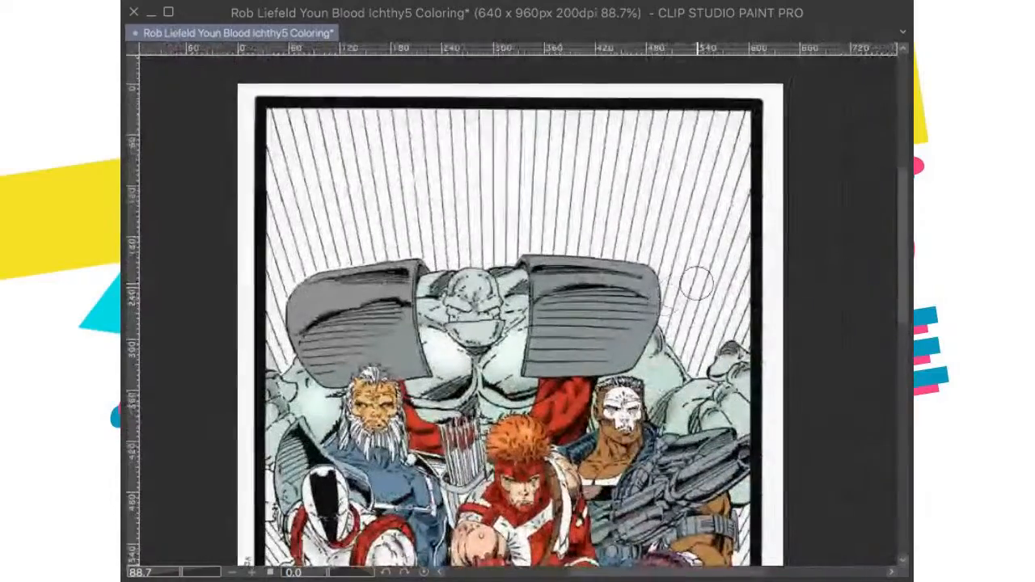
{"action": "mouse_move", "coordinate": [660, 343]}
{"action": "left_mouse_down"}
{"action": "mouse_move", "coordinate": [662, 375]}
{"action": "mouse_move", "coordinate": [654, 317]}
{"action": "mouse_move", "coordinate": [684, 354]}
{"action": "mouse_move", "coordinate": [723, 361]}
{"action": "mouse_move", "coordinate": [722, 298]}
{"action": "left_mouse_up"}
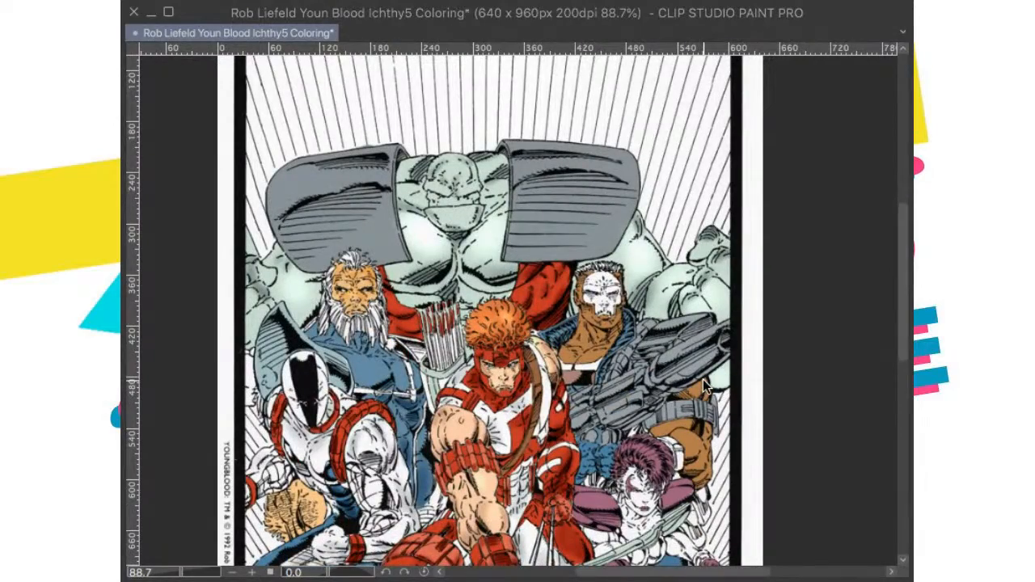
Step: Brush a soft pale highlight onto the giant's bald green forehead
{"action": "key", "text": "super+0"}
{"action": "key", "text": "super+plus"}
{"action": "left_click_drag", "start_coordinate": [530, 198], "coordinate": [579, 301]}
{"action": "scroll", "coordinate": [578, 302], "scroll_direction": "up", "scroll_amount": 2}
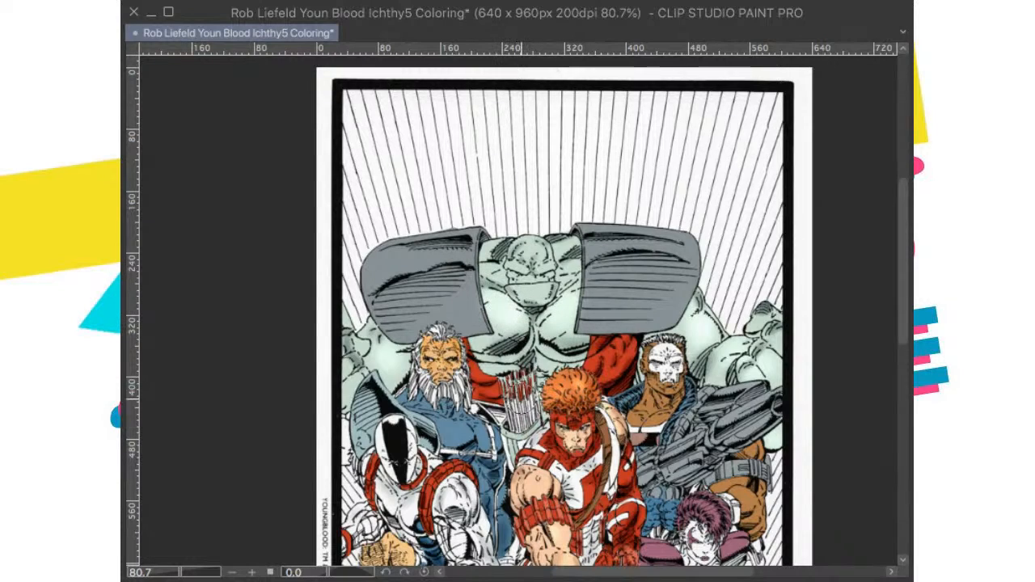
{"action": "mouse_move", "coordinate": [545, 369]}
{"action": "left_mouse_down"}
{"action": "mouse_move", "coordinate": [564, 273]}
{"action": "mouse_move", "coordinate": [558, 401]}
{"action": "left_mouse_up"}
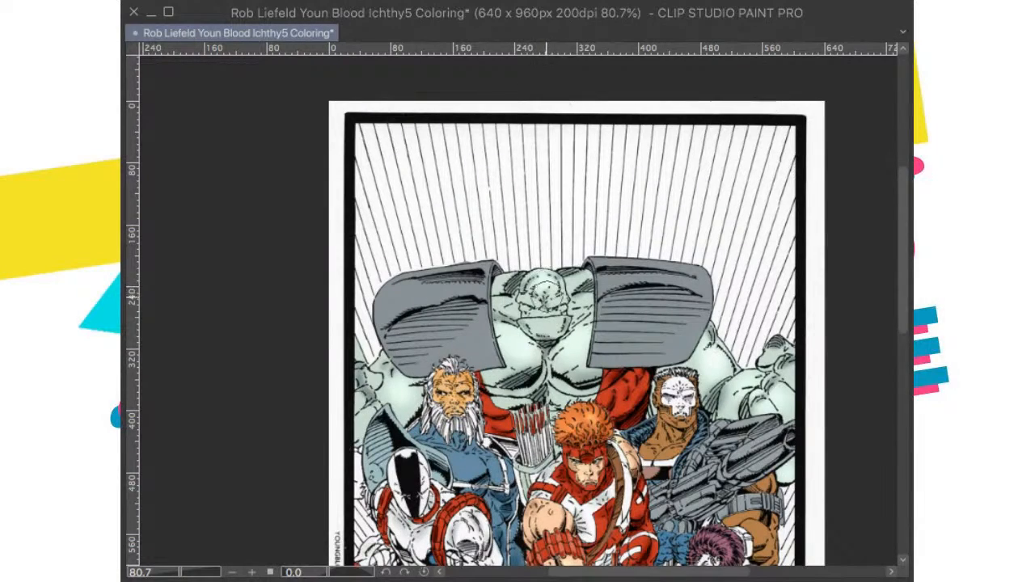
{"action": "left_click_drag", "start_coordinate": [546, 359], "coordinate": [576, 353]}
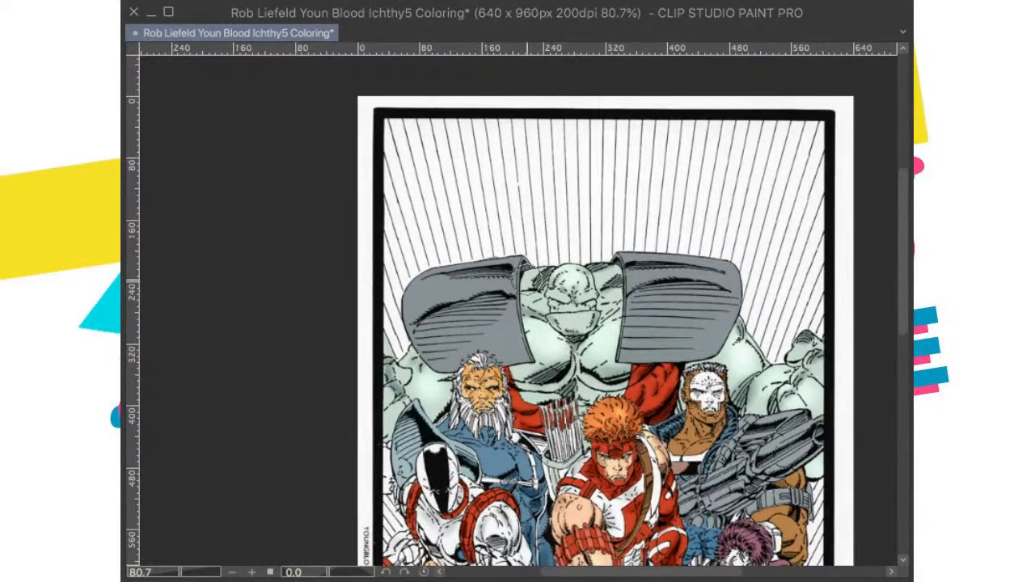
Step: Brush soft light highlights across both of the giant's grey shoulder plates
{"action": "left_click_drag", "start_coordinate": [540, 322], "coordinate": [589, 262]}
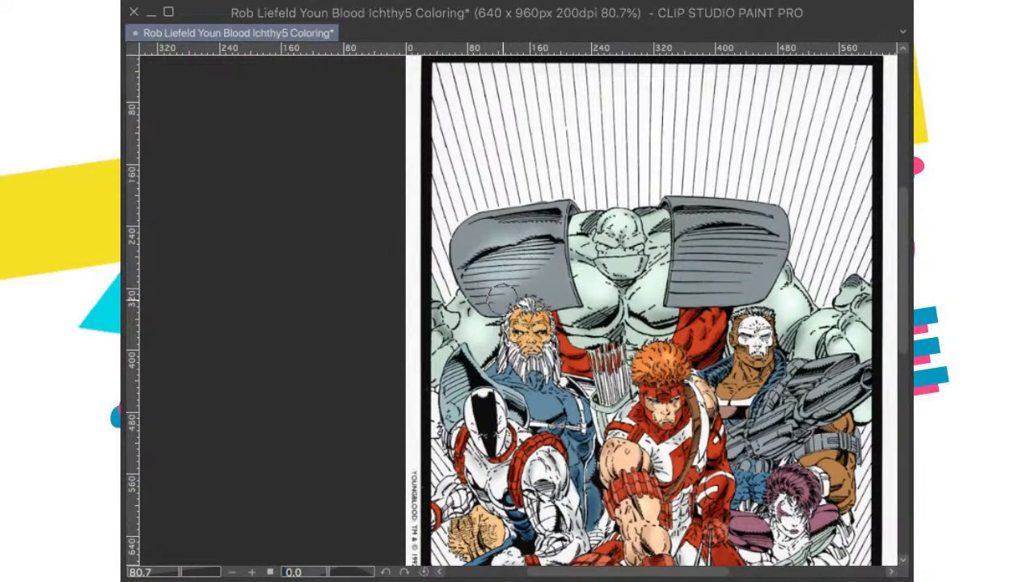
{"action": "mouse_move", "coordinate": [499, 231]}
{"action": "left_mouse_down"}
{"action": "mouse_move", "coordinate": [466, 243]}
{"action": "mouse_move", "coordinate": [469, 279]}
{"action": "mouse_move", "coordinate": [490, 285]}
{"action": "mouse_move", "coordinate": [490, 300]}
{"action": "mouse_move", "coordinate": [483, 237]}
{"action": "mouse_move", "coordinate": [534, 220]}
{"action": "mouse_move", "coordinate": [565, 275]}
{"action": "left_mouse_up"}
{"action": "mouse_move", "coordinate": [622, 373]}
{"action": "left_mouse_down"}
{"action": "mouse_move", "coordinate": [591, 358]}
{"action": "mouse_move", "coordinate": [520, 356]}
{"action": "left_mouse_up"}
{"action": "mouse_move", "coordinate": [671, 249]}
{"action": "left_mouse_down"}
{"action": "mouse_move", "coordinate": [668, 220]}
{"action": "mouse_move", "coordinate": [653, 271]}
{"action": "mouse_move", "coordinate": [668, 241]}
{"action": "mouse_move", "coordinate": [616, 279]}
{"action": "mouse_move", "coordinate": [655, 254]}
{"action": "mouse_move", "coordinate": [614, 251]}
{"action": "mouse_move", "coordinate": [654, 223]}
{"action": "mouse_move", "coordinate": [637, 241]}
{"action": "mouse_move", "coordinate": [597, 231]}
{"action": "mouse_move", "coordinate": [656, 246]}
{"action": "mouse_move", "coordinate": [655, 207]}
{"action": "mouse_move", "coordinate": [660, 215]}
{"action": "mouse_move", "coordinate": [624, 202]}
{"action": "left_mouse_up"}
{"action": "key", "text": "ctrl+0"}
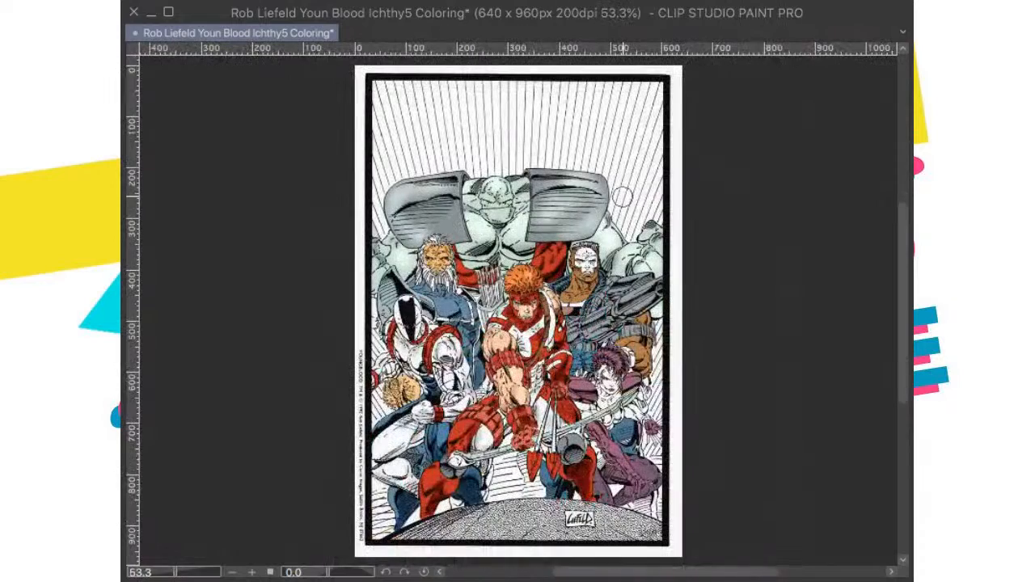
{"action": "mouse_move", "coordinate": [592, 198]}
{"action": "left_mouse_down"}
{"action": "mouse_move", "coordinate": [589, 210]}
{"action": "mouse_move", "coordinate": [597, 201]}
{"action": "left_mouse_up"}
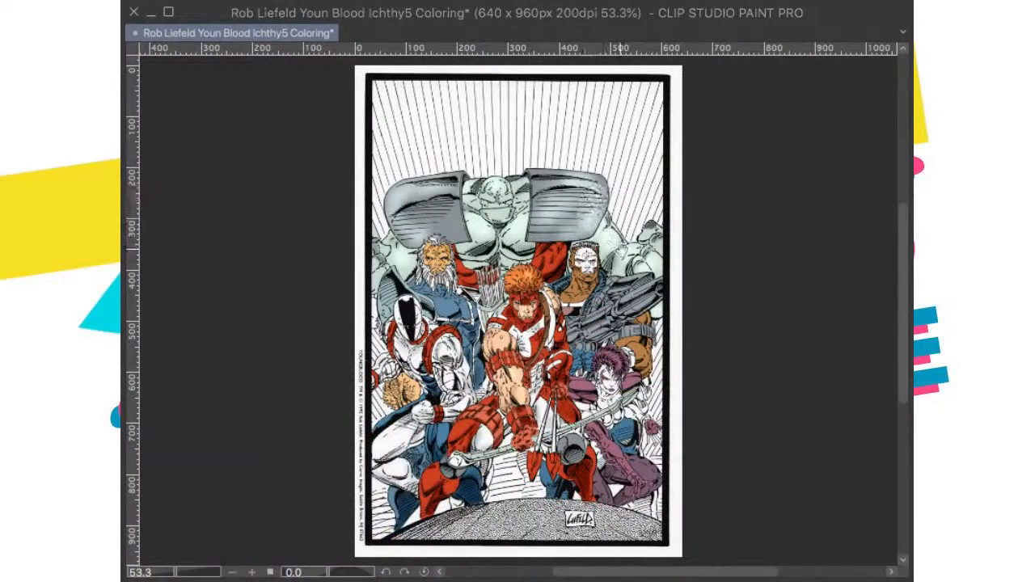
Step: Brush soft bright highlights onto the red shoulder rings and collar of the white-suited masked figure
{"action": "left_click_drag", "start_coordinate": [631, 249], "coordinate": [639, 207]}
{"action": "mouse_move", "coordinate": [637, 351]}
{"action": "left_mouse_down"}
{"action": "mouse_move", "coordinate": [619, 367]}
{"action": "mouse_move", "coordinate": [638, 330]}
{"action": "left_mouse_up"}
{"action": "mouse_move", "coordinate": [423, 382]}
{"action": "left_mouse_down"}
{"action": "mouse_move", "coordinate": [508, 370]}
{"action": "mouse_move", "coordinate": [521, 387]}
{"action": "left_mouse_up"}
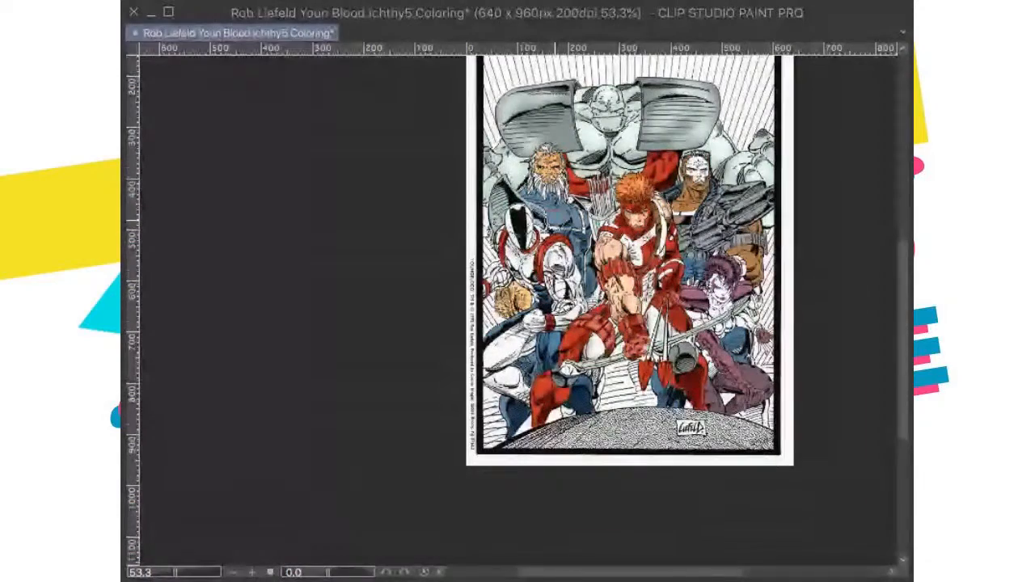
{"action": "scroll", "coordinate": [525, 220], "scroll_direction": "up", "scroll_amount": 5}
{"action": "scroll", "coordinate": [595, 332], "scroll_direction": "up", "scroll_amount": 2}
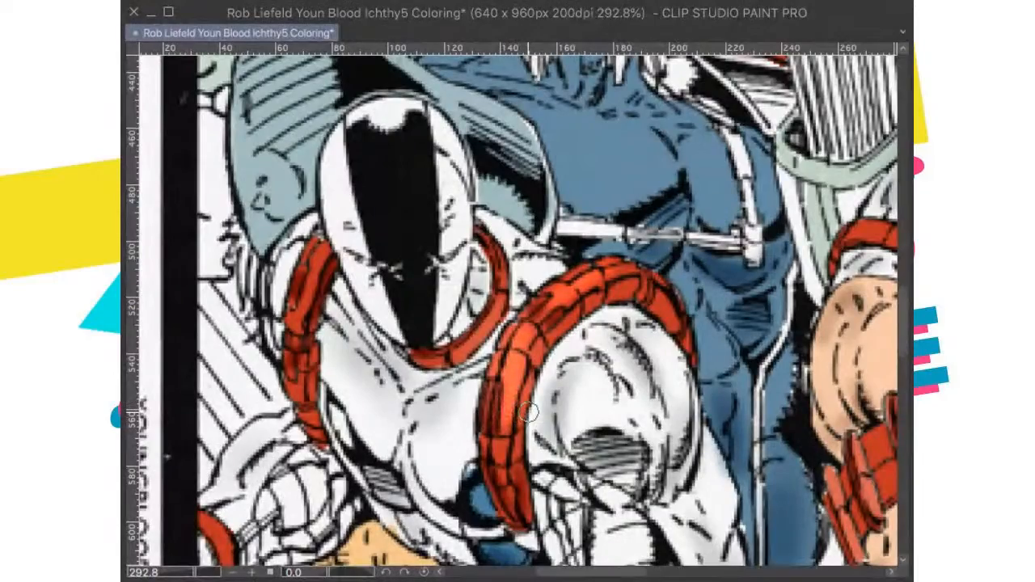
{"action": "scroll", "coordinate": [570, 429], "scroll_direction": "down", "scroll_amount": 4}
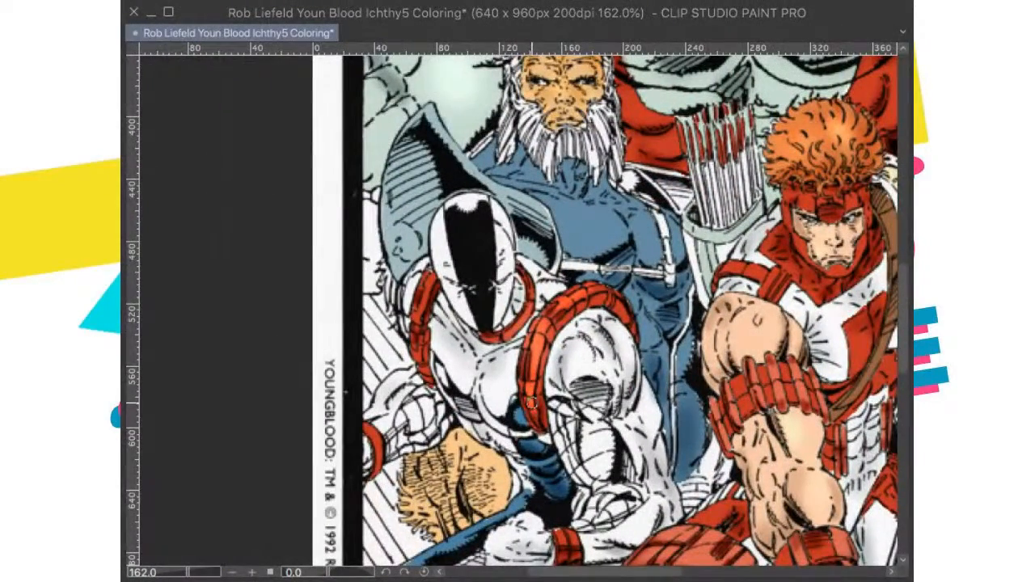
{"action": "scroll", "coordinate": [528, 400], "scroll_direction": "up", "scroll_amount": 2}
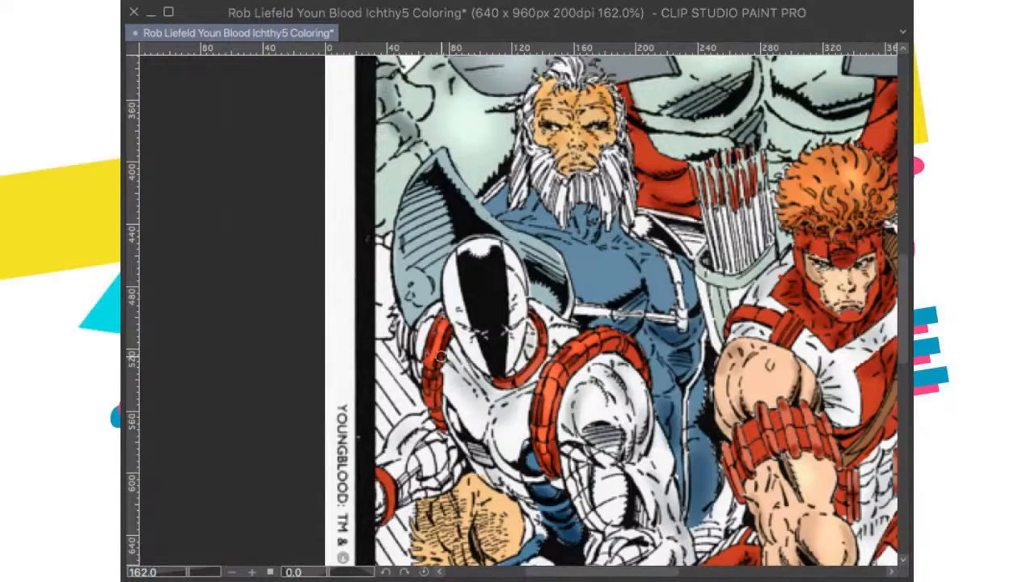
{"action": "scroll", "coordinate": [435, 346], "scroll_direction": "down", "scroll_amount": 2}
{"action": "scroll", "coordinate": [547, 452], "scroll_direction": "up", "scroll_amount": 1}
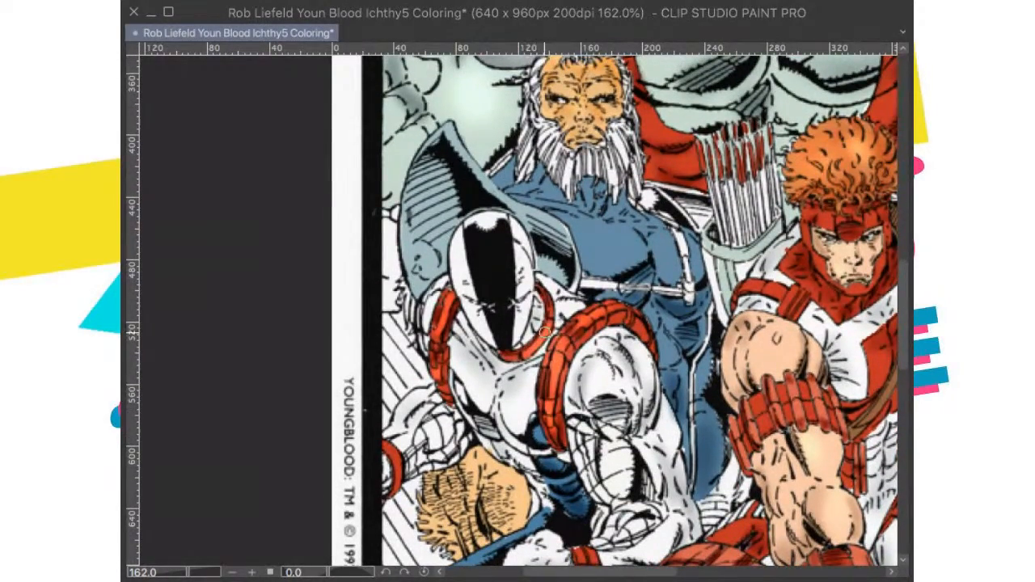
{"action": "scroll", "coordinate": [536, 340], "scroll_direction": "down", "scroll_amount": 3}
{"action": "scroll", "coordinate": [688, 344], "scroll_direction": "up", "scroll_amount": 1}
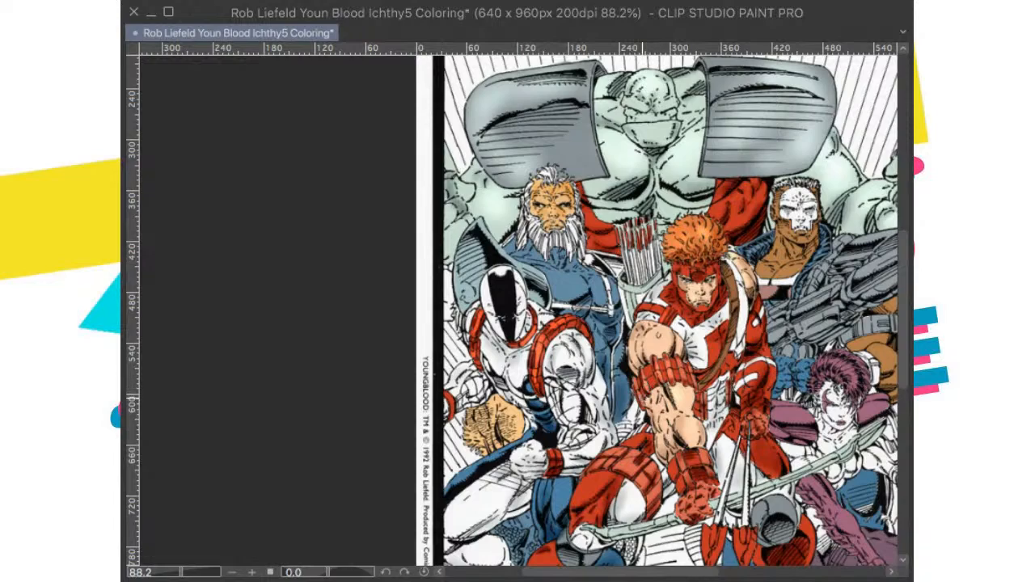
Step: Brush a soft bright highlight onto the archer's red lower leg and check it against the whole figure group
{"action": "left_click_drag", "start_coordinate": [761, 420], "coordinate": [712, 424]}
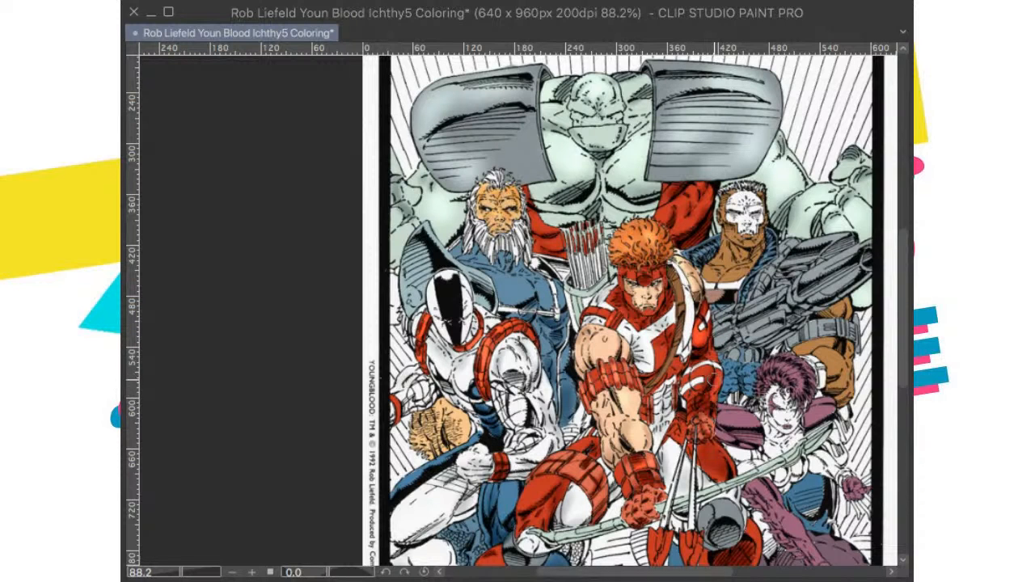
{"action": "left_click_drag", "start_coordinate": [709, 428], "coordinate": [736, 417]}
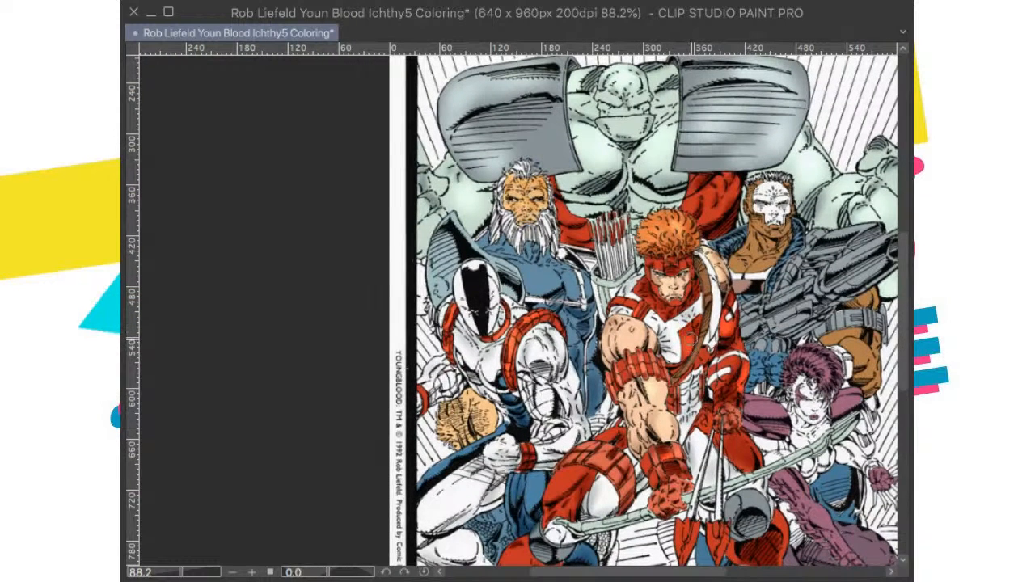
{"action": "left_click_drag", "start_coordinate": [692, 333], "coordinate": [700, 365]}
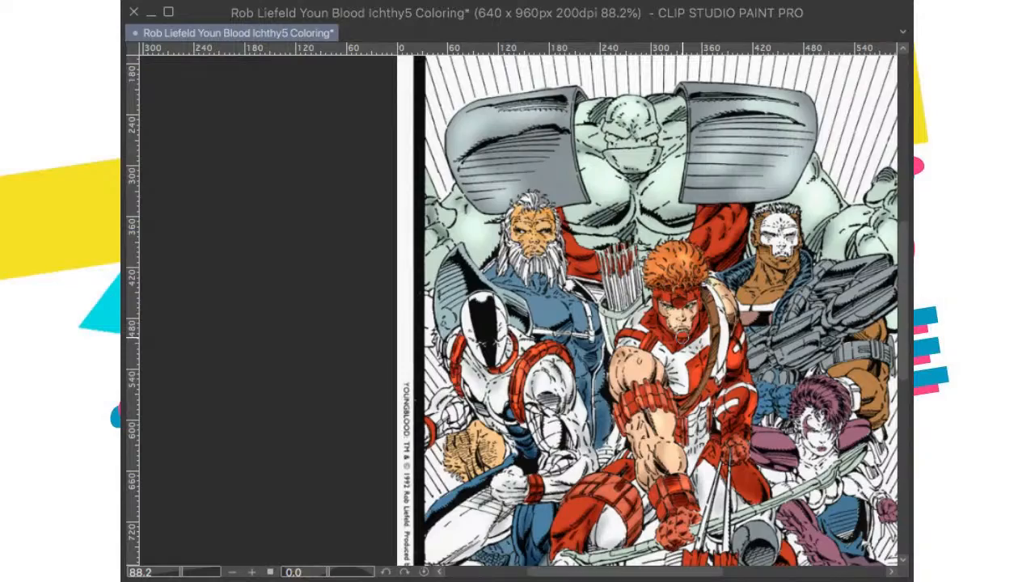
{"action": "left_click_drag", "start_coordinate": [705, 415], "coordinate": [743, 272]}
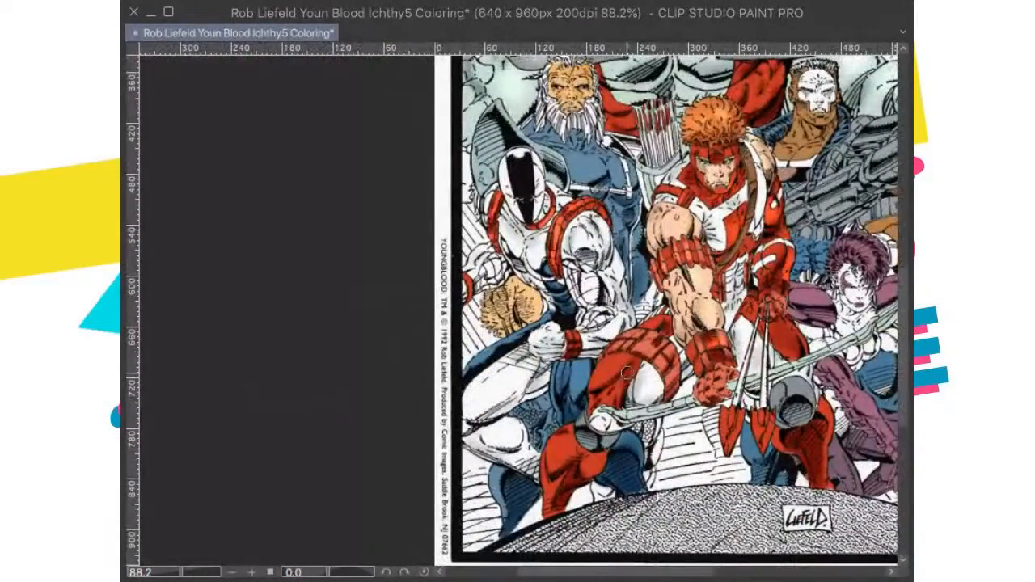
{"action": "scroll", "coordinate": [678, 414], "scroll_direction": "down", "scroll_amount": 3}
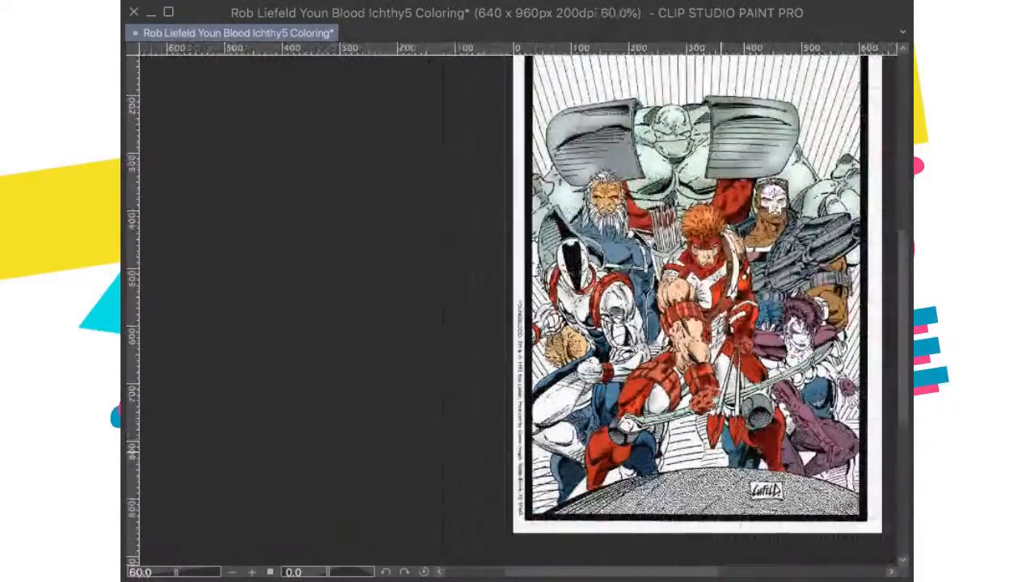
{"action": "left_click_drag", "start_coordinate": [678, 414], "coordinate": [674, 442]}
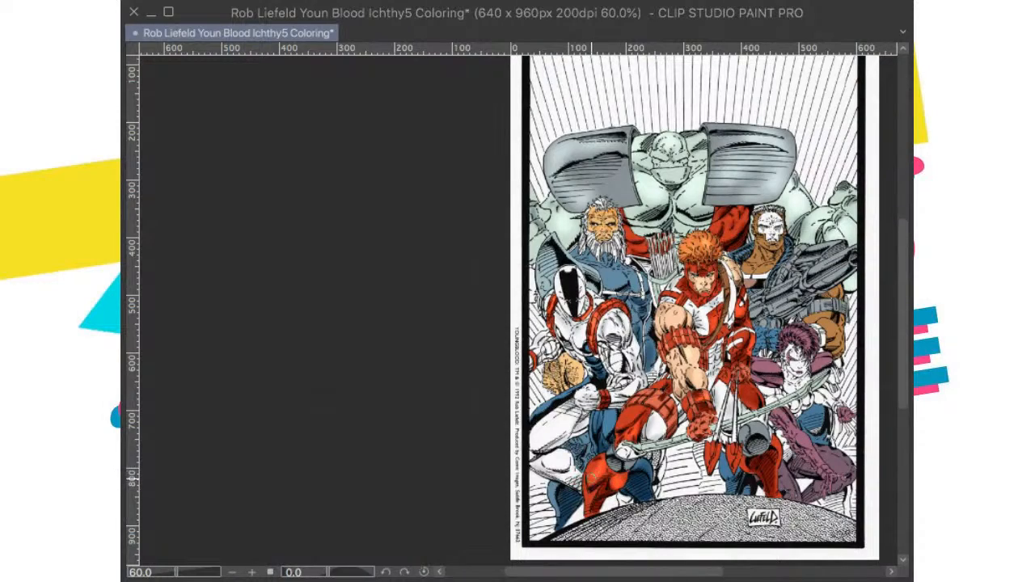
{"action": "left_click_drag", "start_coordinate": [595, 490], "coordinate": [597, 480]}
{"action": "left_click_drag", "start_coordinate": [646, 452], "coordinate": [552, 483]}
{"action": "left_click_drag", "start_coordinate": [681, 483], "coordinate": [681, 463]}
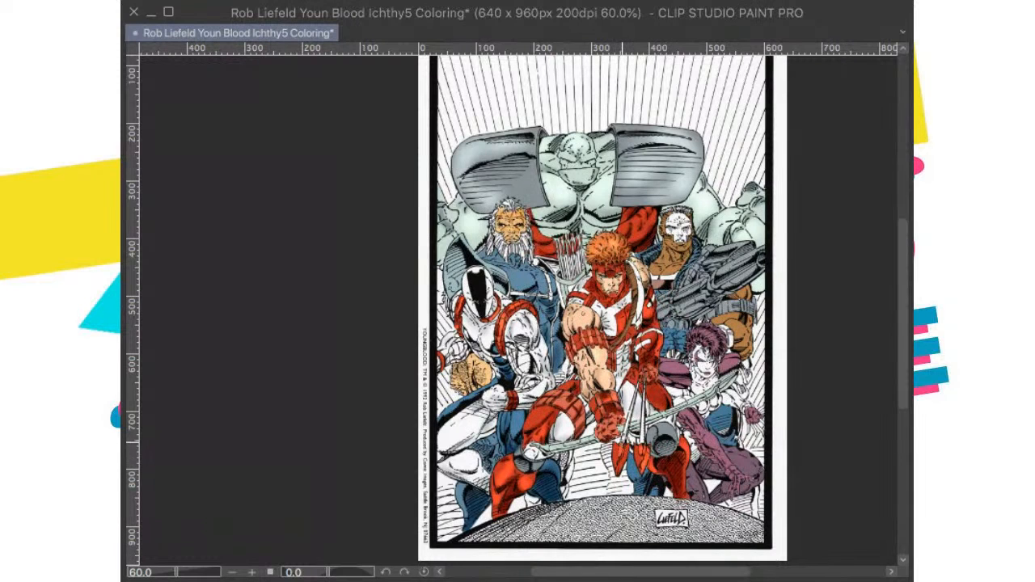
{"action": "left_click_drag", "start_coordinate": [656, 401], "coordinate": [651, 434]}
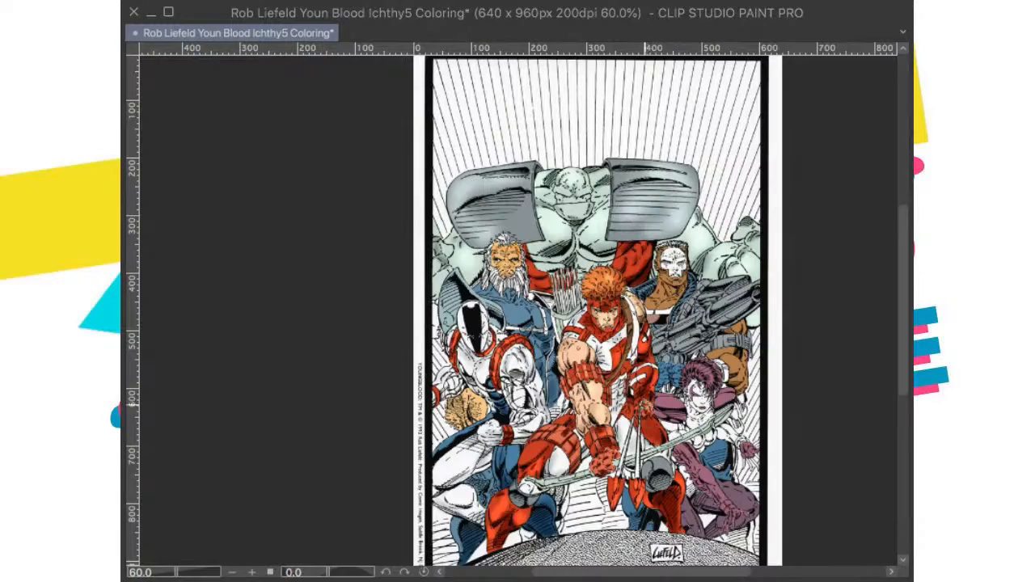
Step: Touch up the soft shading on the archer's red thigh beside the bowstring, check the figure group and save the illustration
{"action": "left_click_drag", "start_coordinate": [644, 407], "coordinate": [652, 451]}
{"action": "scroll", "coordinate": [646, 360], "scroll_direction": "up", "scroll_amount": 10}
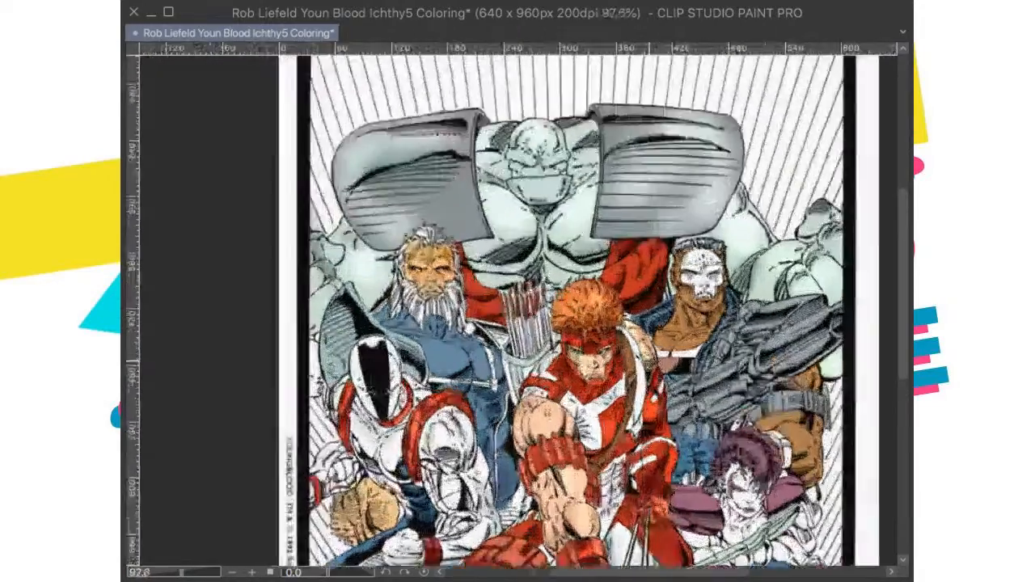
{"action": "scroll", "coordinate": [647, 368], "scroll_direction": "up", "scroll_amount": 3}
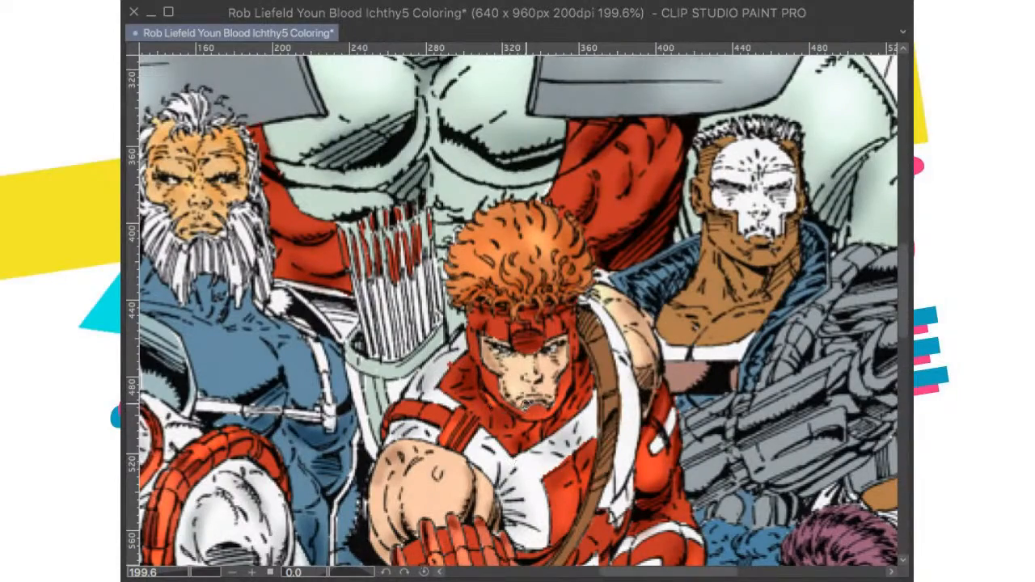
{"action": "scroll", "coordinate": [526, 404], "scroll_direction": "down", "scroll_amount": 4}
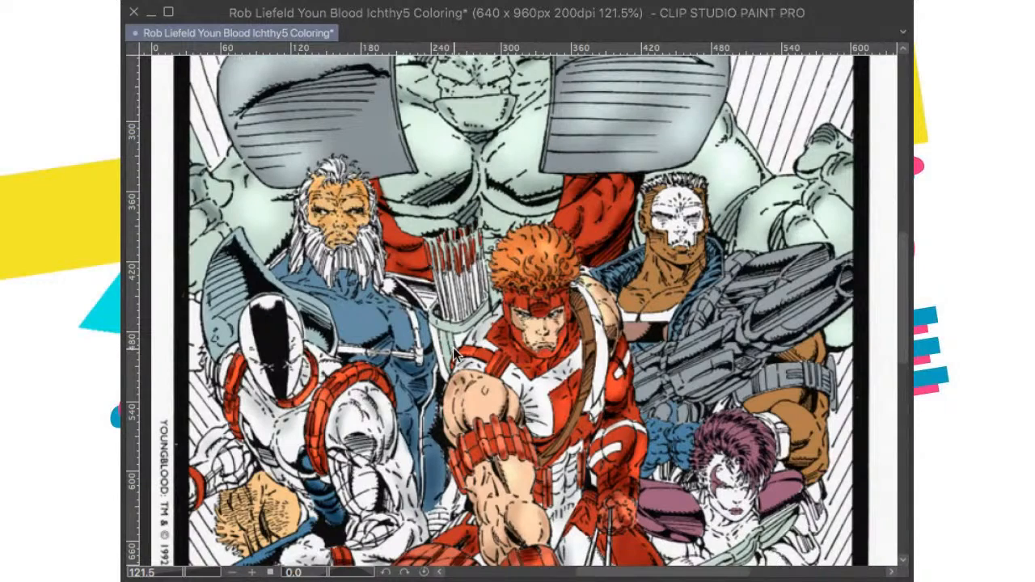
{"action": "key", "text": "ctrl+0"}
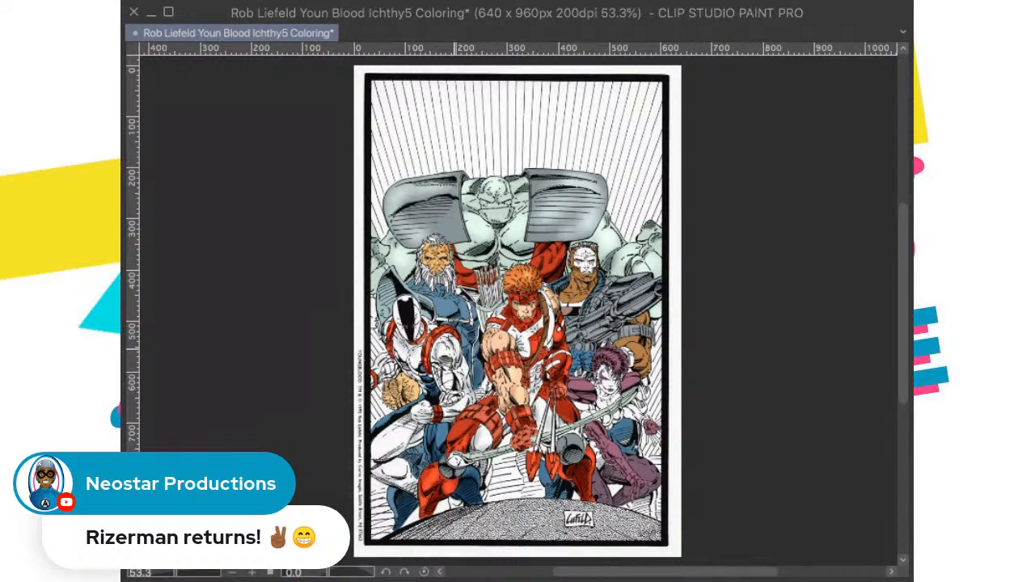
{"action": "key", "text": "ctrl+s"}
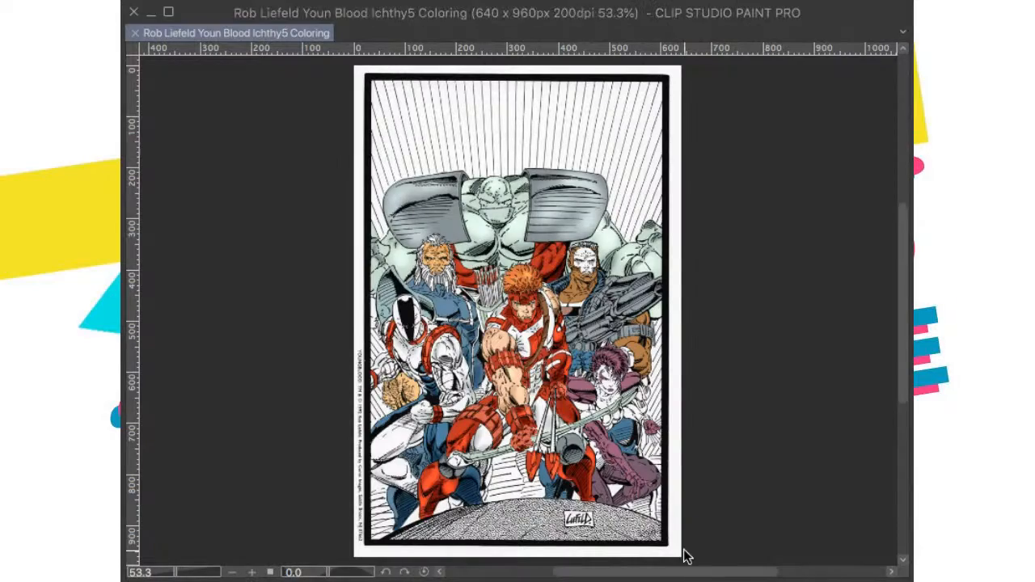
Step: Brush soft darker shading onto the brown neck and chest of the skull-faced gunman
{"action": "scroll", "coordinate": [583, 279], "scroll_direction": "up", "scroll_amount": 3}
{"action": "scroll", "coordinate": [583, 247], "scroll_direction": "up", "scroll_amount": 4}
{"action": "left_click_drag", "start_coordinate": [579, 255], "coordinate": [552, 338]}
{"action": "scroll", "coordinate": [641, 404], "scroll_direction": "down", "scroll_amount": 1}
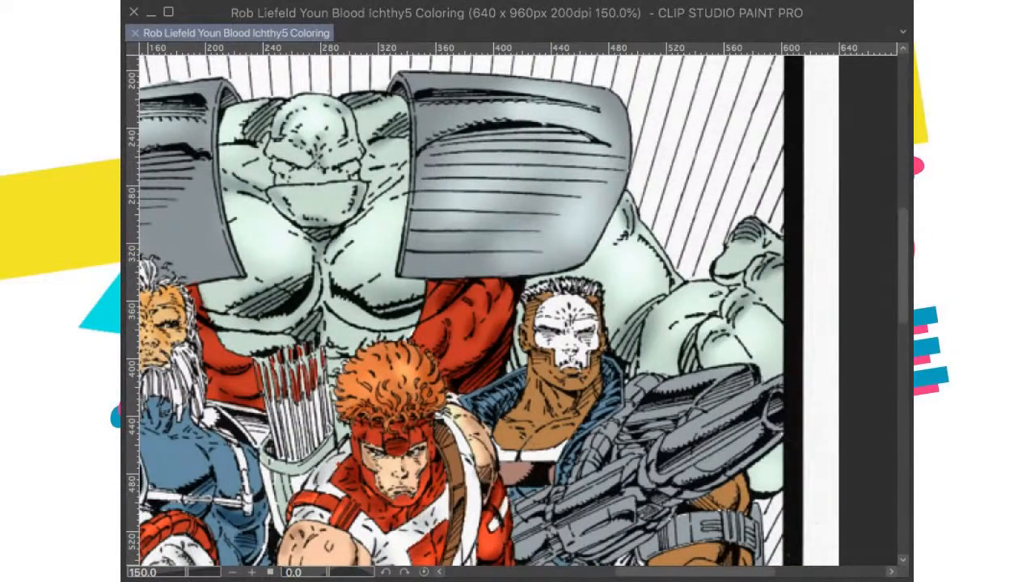
{"action": "scroll", "coordinate": [607, 394], "scroll_direction": "up", "scroll_amount": 3}
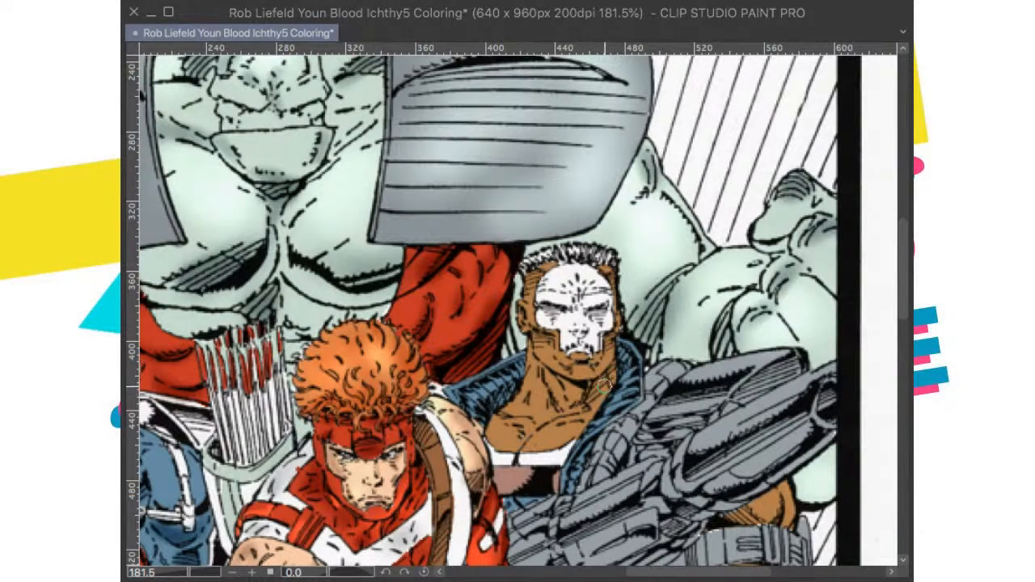
{"action": "scroll", "coordinate": [594, 389], "scroll_direction": "down", "scroll_amount": 5}
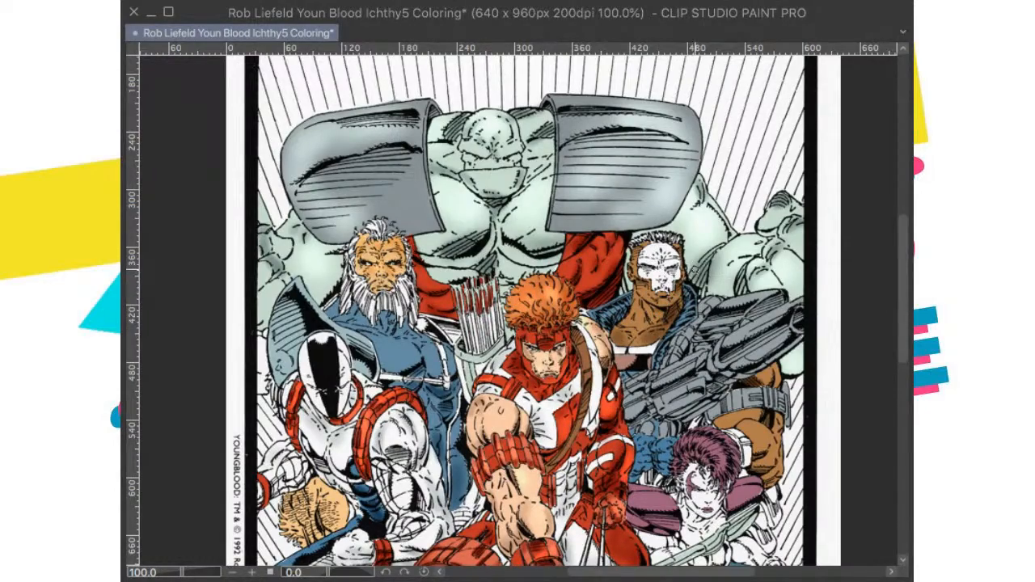
Step: Brush soft darker shading onto the brown cheek and jaw around the gunman's white skull face paint and save the illustration
{"action": "scroll", "coordinate": [696, 271], "scroll_direction": "up", "scroll_amount": 6}
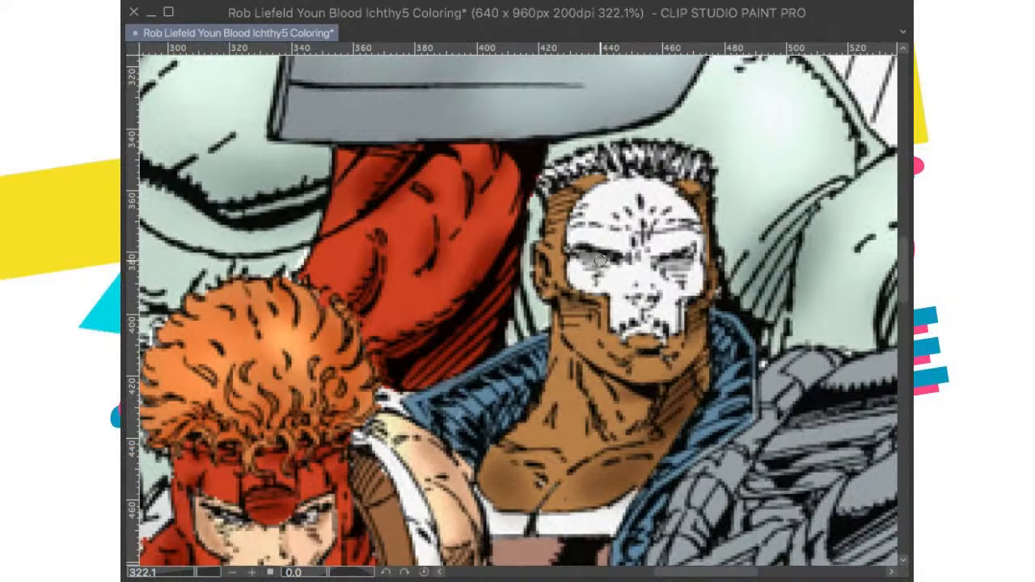
{"action": "mouse_move", "coordinate": [569, 306]}
{"action": "left_mouse_down"}
{"action": "mouse_move", "coordinate": [607, 324]}
{"action": "mouse_move", "coordinate": [578, 300]}
{"action": "mouse_move", "coordinate": [625, 361]}
{"action": "left_mouse_up"}
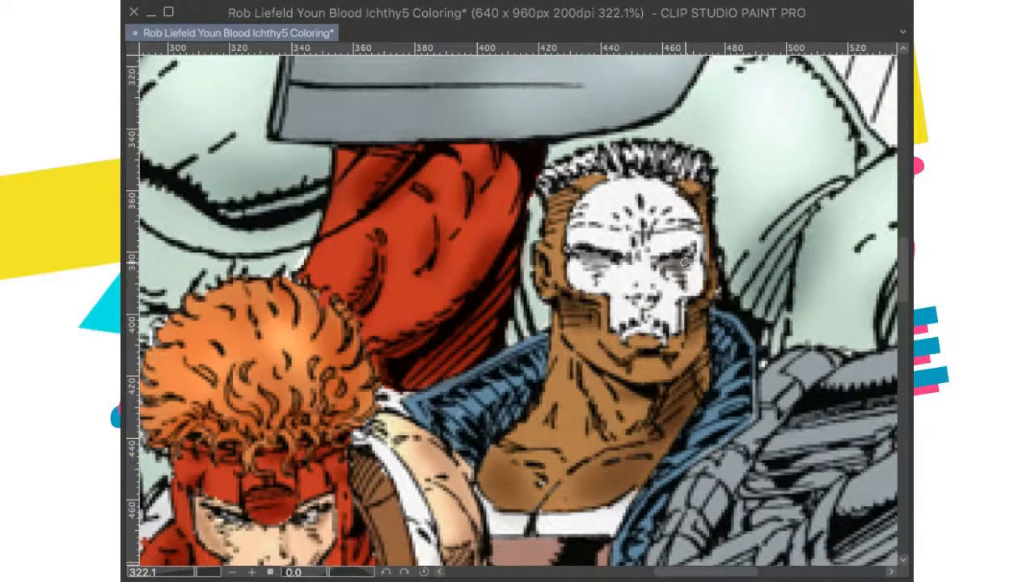
{"action": "scroll", "coordinate": [686, 257], "scroll_direction": "down", "scroll_amount": 4}
{"action": "scroll", "coordinate": [702, 267], "scroll_direction": "down", "scroll_amount": 2}
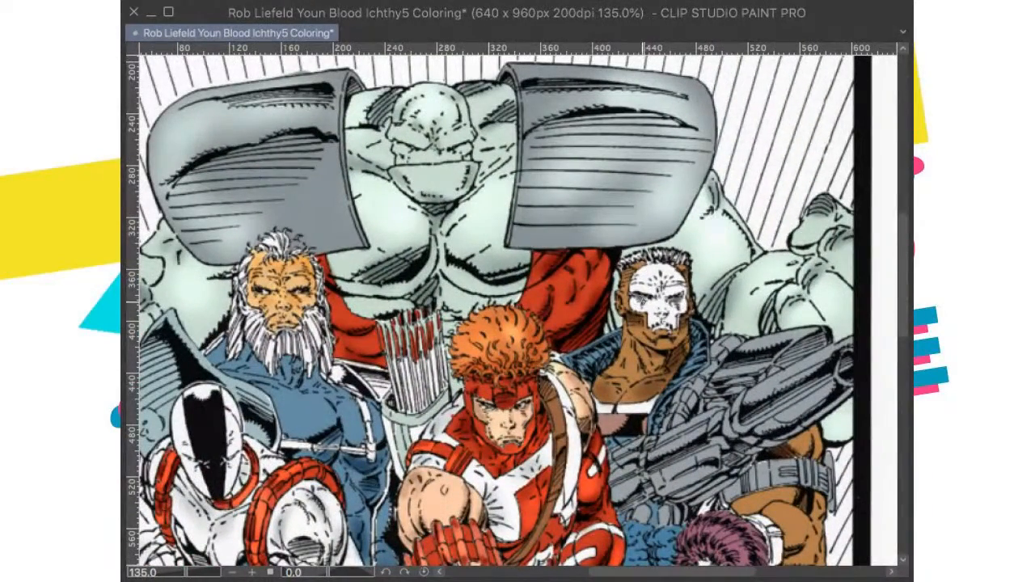
{"action": "left_click_drag", "start_coordinate": [655, 330], "coordinate": [650, 357]}
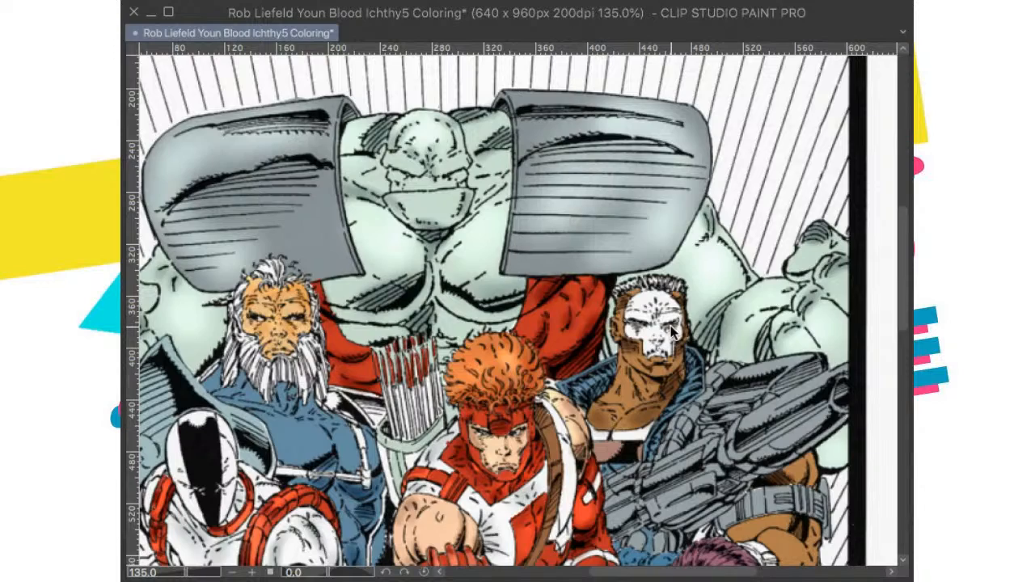
{"action": "key", "text": "ctrl+0"}
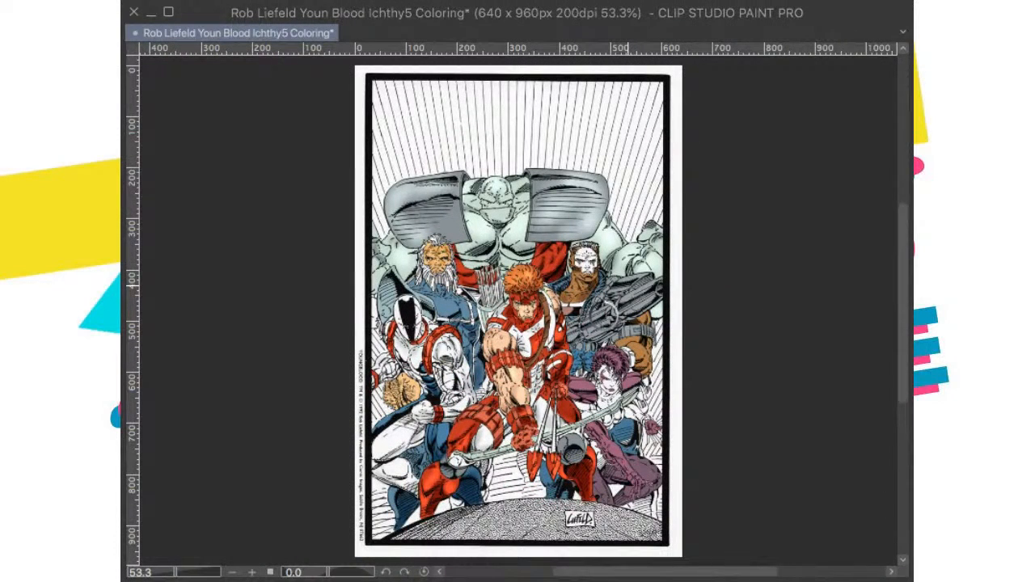
{"action": "key", "text": "ctrl+s"}
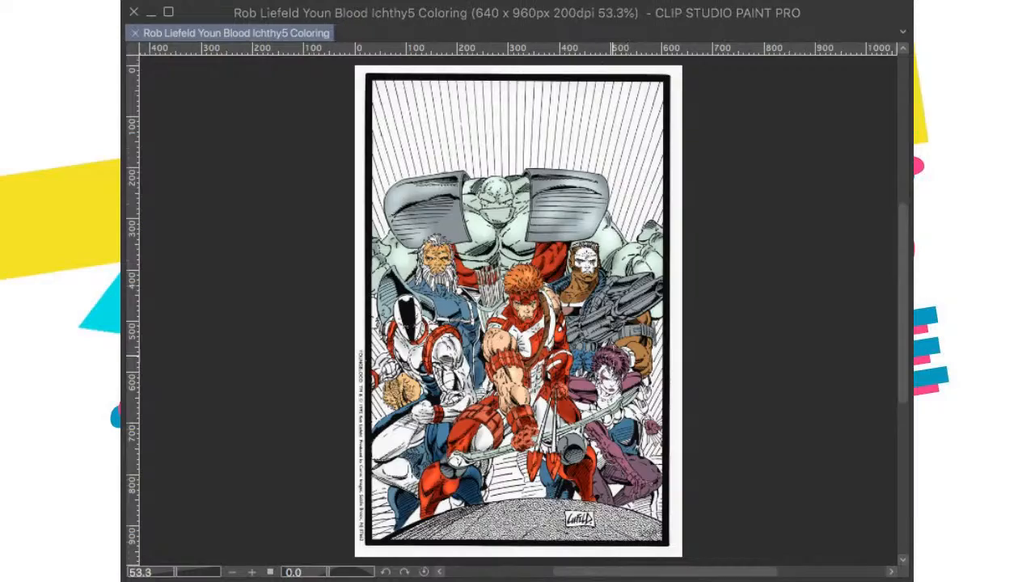
Step: Brush soft shading onto the gunman's brown arm below the grey armband and save the illustration
{"action": "scroll", "coordinate": [614, 323], "scroll_direction": "up", "scroll_amount": 5}
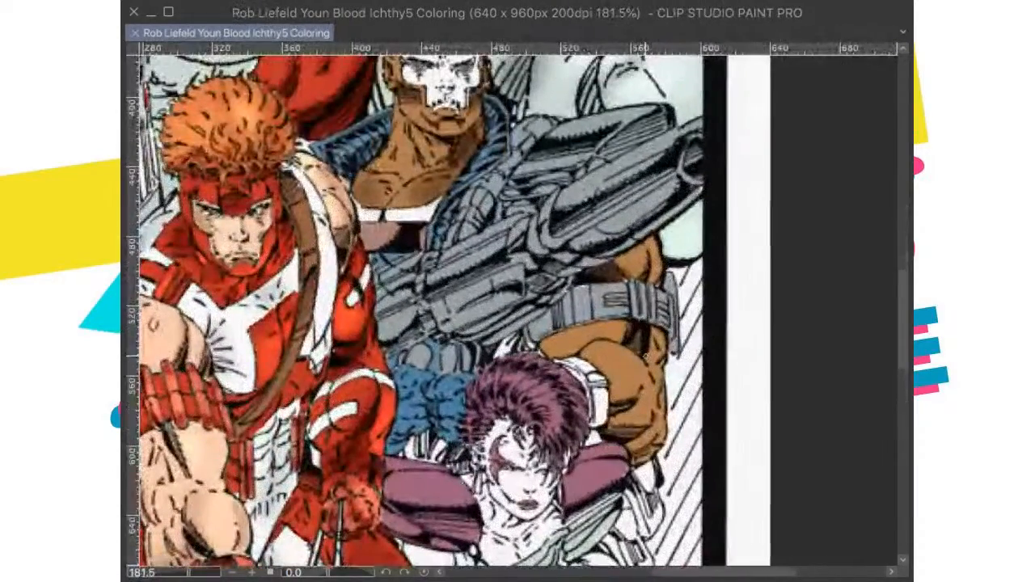
{"action": "left_click_drag", "start_coordinate": [628, 402], "coordinate": [612, 412]}
{"action": "mouse_move", "coordinate": [625, 428]}
{"action": "left_mouse_down"}
{"action": "mouse_move", "coordinate": [604, 431]}
{"action": "mouse_move", "coordinate": [646, 455]}
{"action": "mouse_move", "coordinate": [635, 461]}
{"action": "left_mouse_up"}
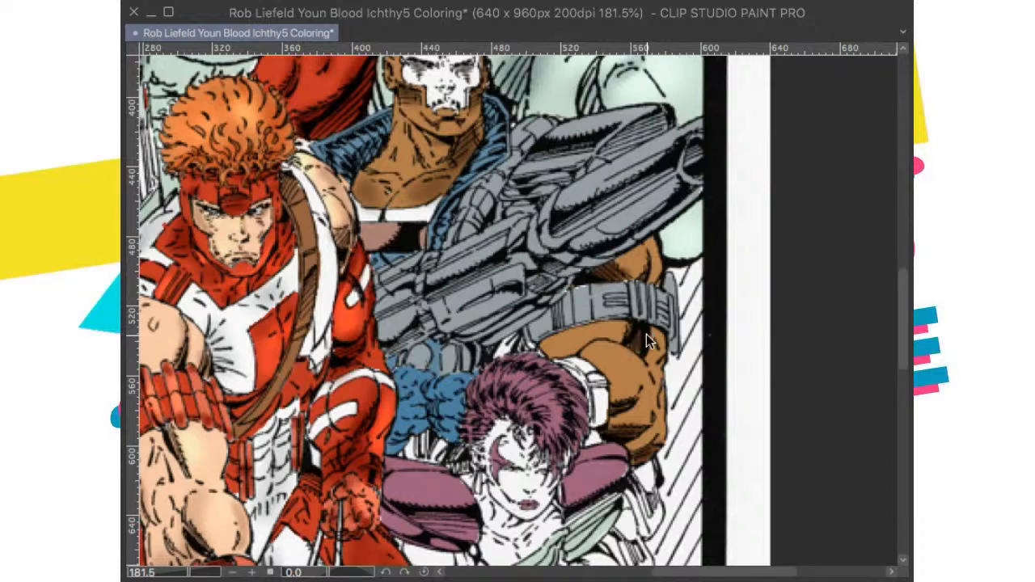
{"action": "key", "text": "ctrl+0"}
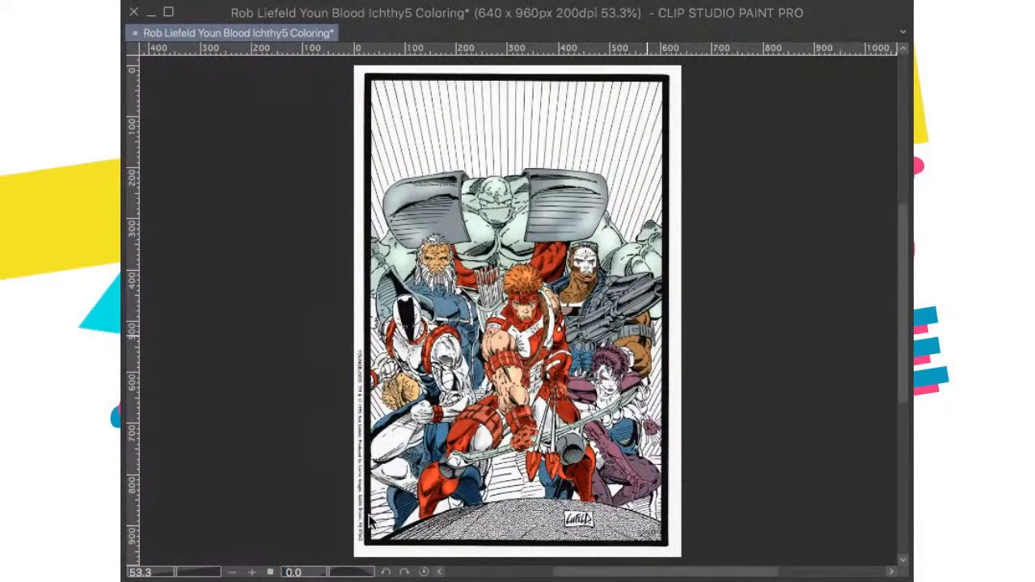
{"action": "key", "text": "ctrl+s"}
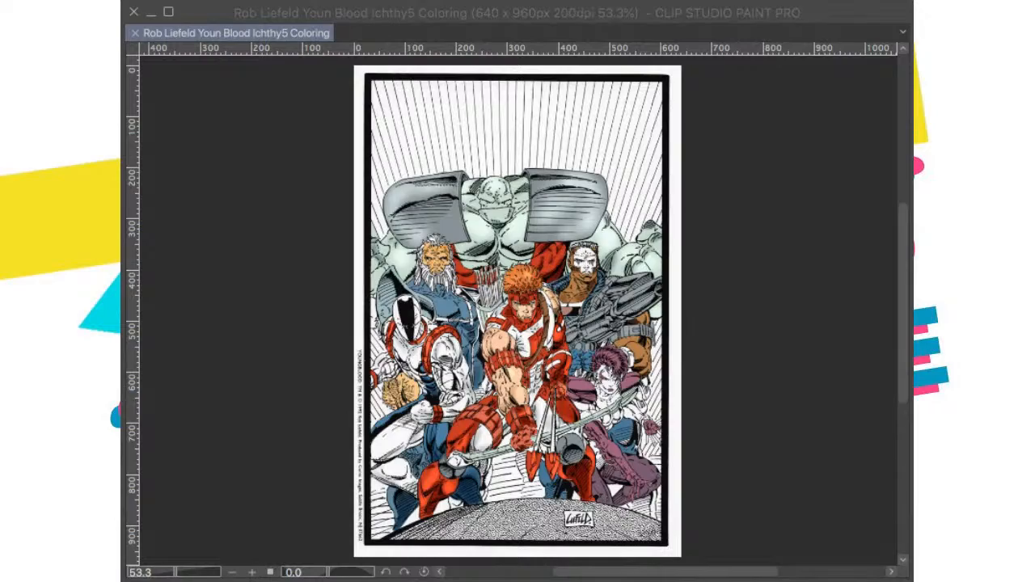
Step: Deepen the soft brown shading on the gunman's neck and upper chest, check the whole page and save the illustration
{"action": "scroll", "coordinate": [647, 443], "scroll_direction": "up", "scroll_amount": 5}
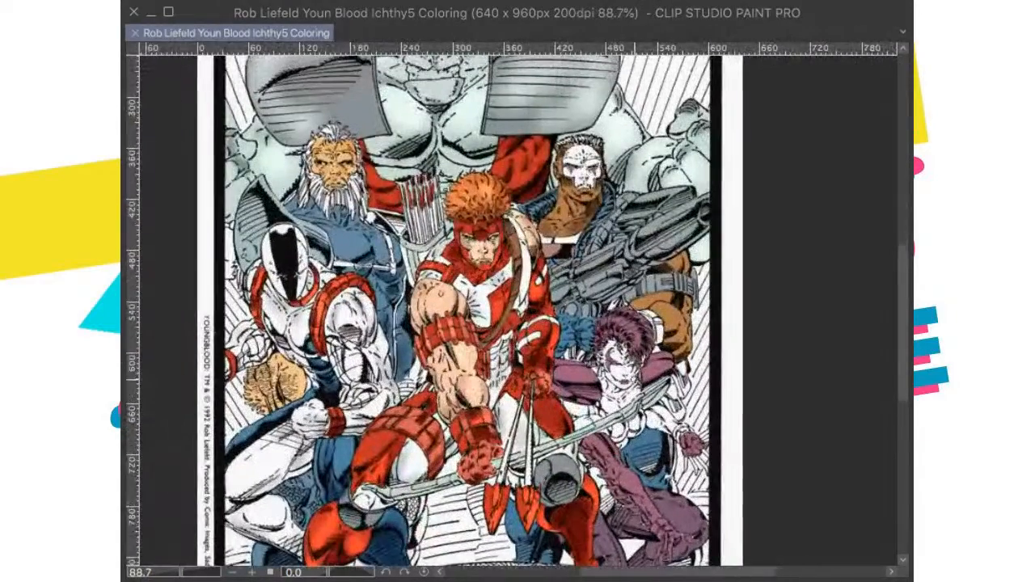
{"action": "left_click_drag", "start_coordinate": [589, 365], "coordinate": [600, 368]}
{"action": "key", "text": "super+0"}
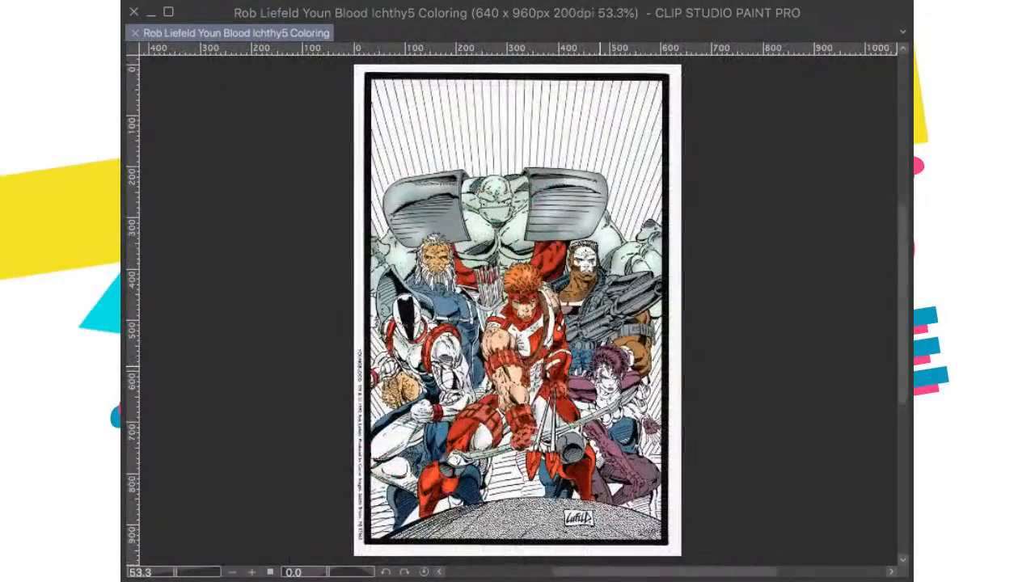
{"action": "scroll", "coordinate": [590, 378], "scroll_direction": "up", "scroll_amount": 8}
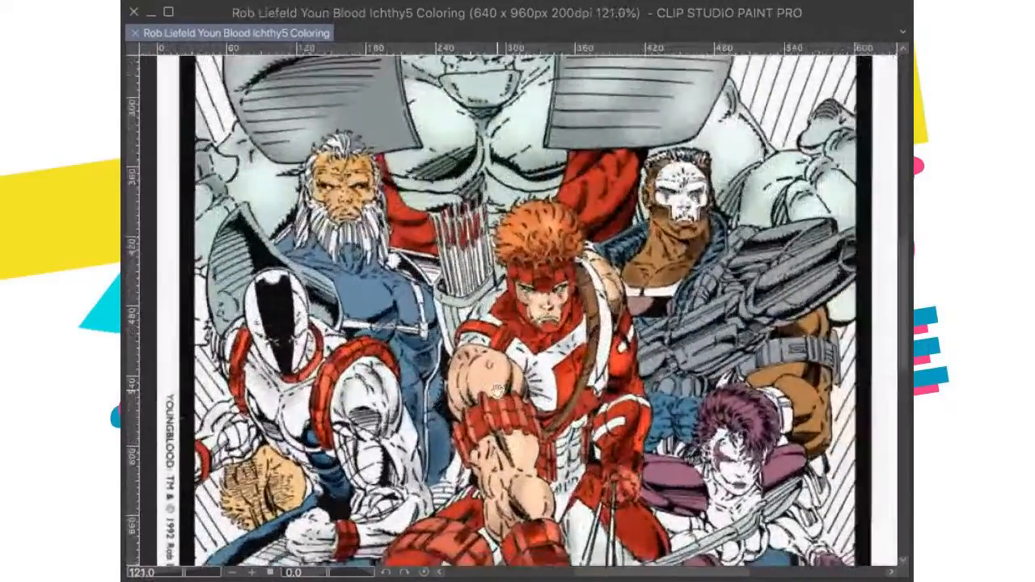
{"action": "scroll", "coordinate": [597, 394], "scroll_direction": "down", "scroll_amount": 2}
{"action": "left_click_drag", "start_coordinate": [596, 394], "coordinate": [571, 397]}
{"action": "scroll", "coordinate": [636, 342], "scroll_direction": "up", "scroll_amount": 4}
{"action": "left_click_drag", "start_coordinate": [636, 342], "coordinate": [612, 376]}
{"action": "scroll", "coordinate": [643, 328], "scroll_direction": "down", "scroll_amount": 1}
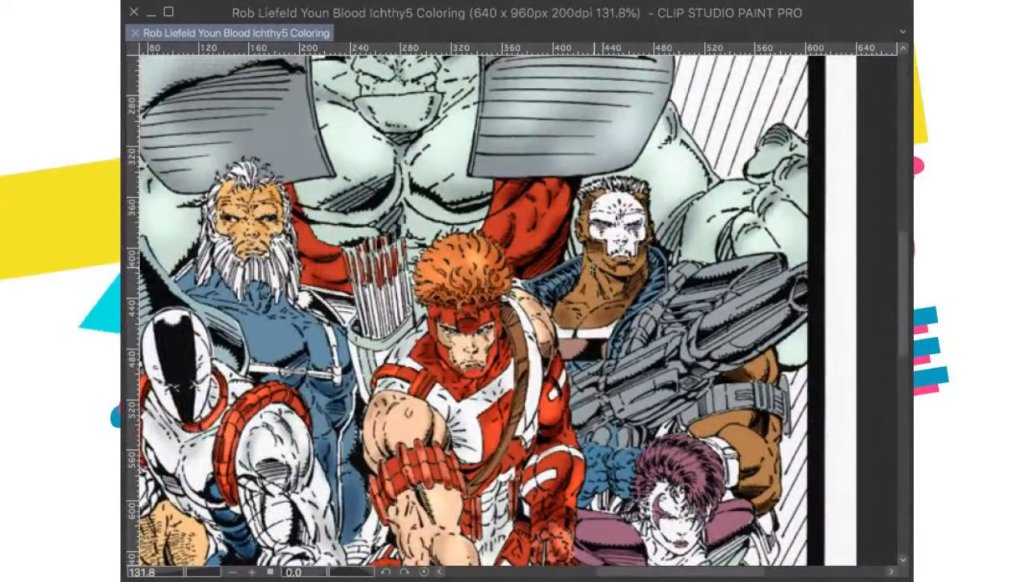
{"action": "left_click_drag", "start_coordinate": [593, 272], "coordinate": [599, 291]}
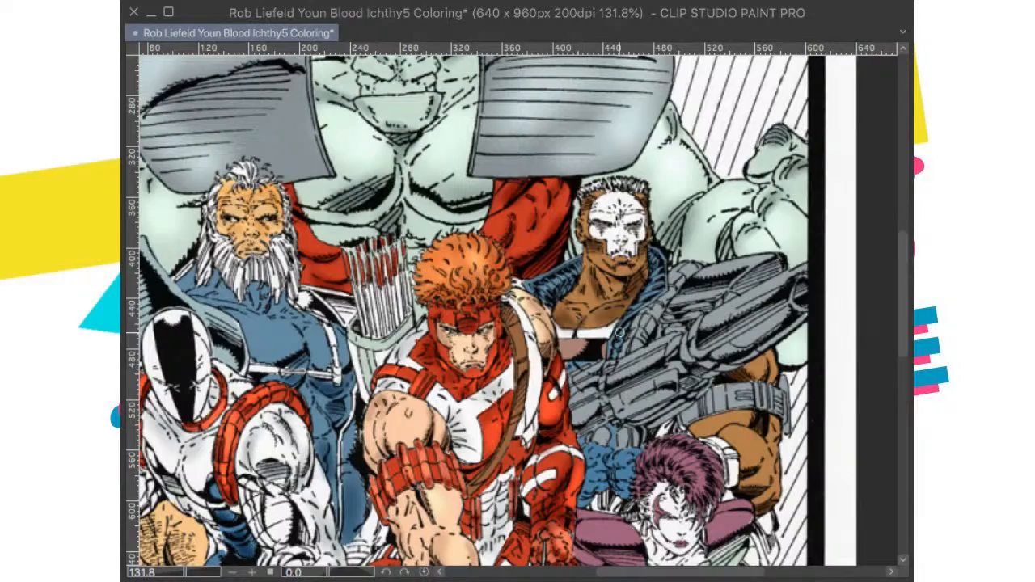
{"action": "key", "text": "ctrl+0"}
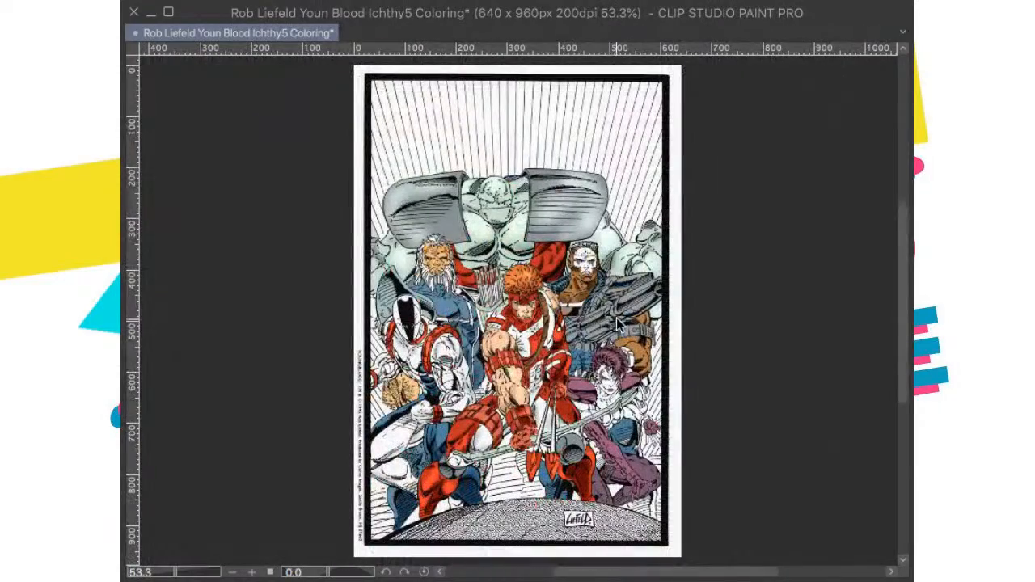
{"action": "scroll", "coordinate": [664, 360], "scroll_direction": "up", "scroll_amount": 1}
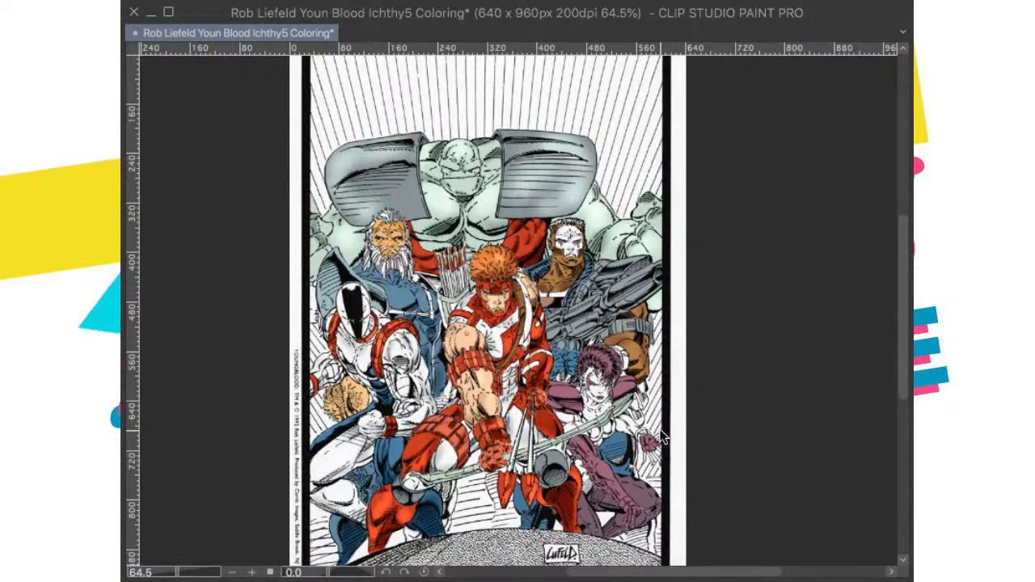
{"action": "key", "text": "ctrl+0"}
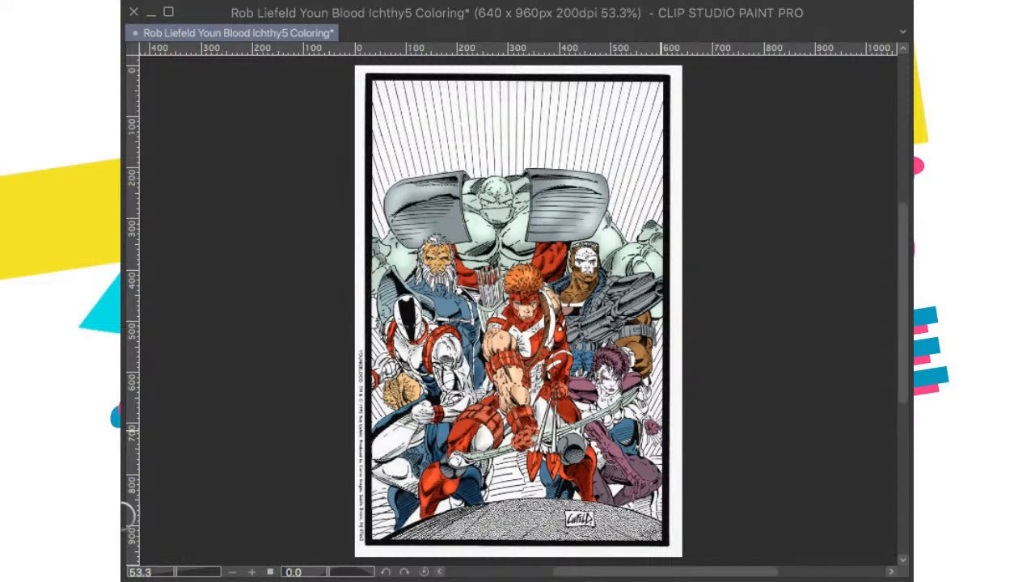
{"action": "key", "text": "ctrl+s"}
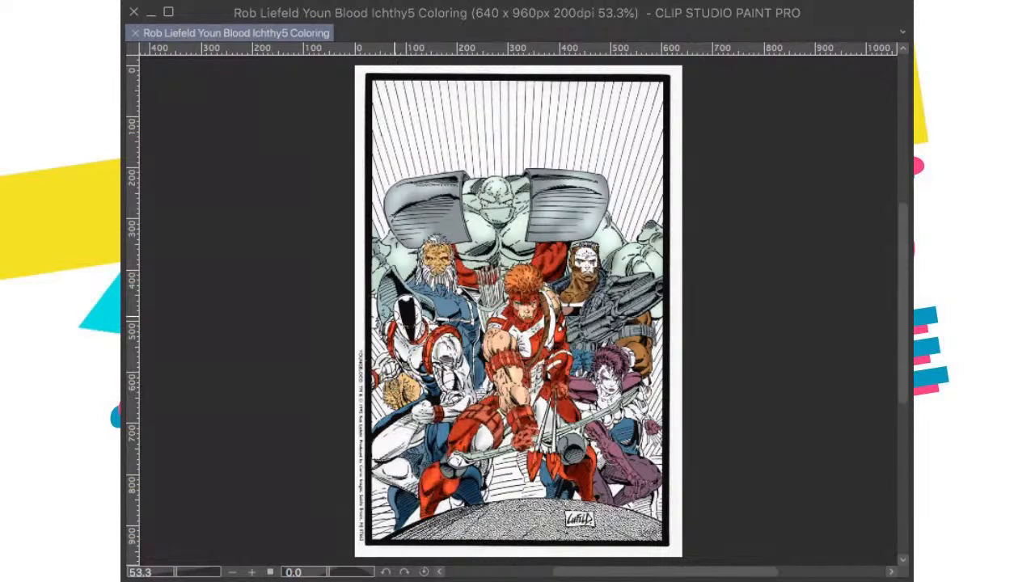
Step: Brush soft darker shading onto the tan head beside the white-suited masked figure and onto the bearded man's face, and save the illustration
{"action": "left_click_drag", "start_coordinate": [389, 393], "coordinate": [412, 400]}
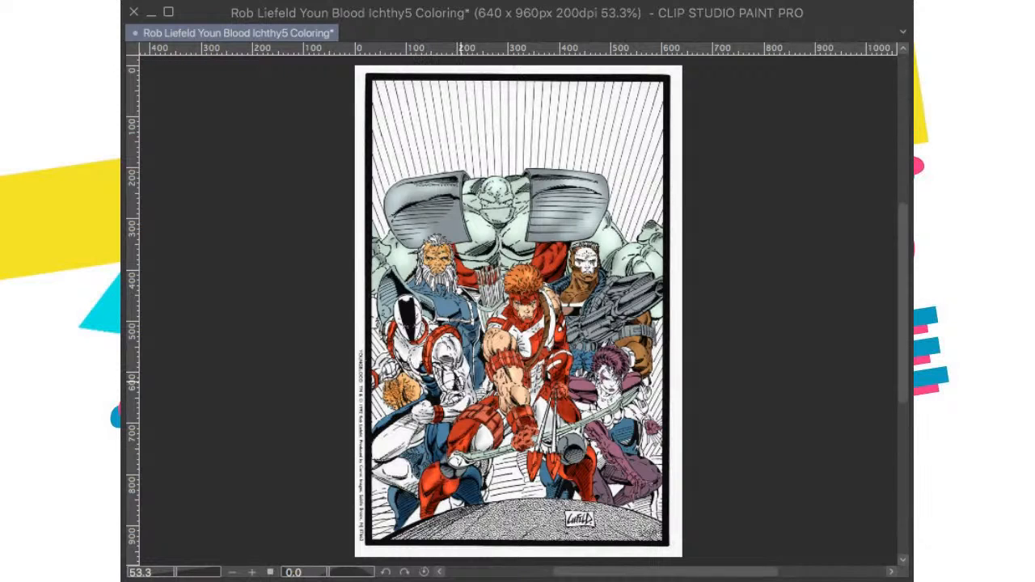
{"action": "scroll", "coordinate": [486, 275], "scroll_direction": "up", "scroll_amount": 2}
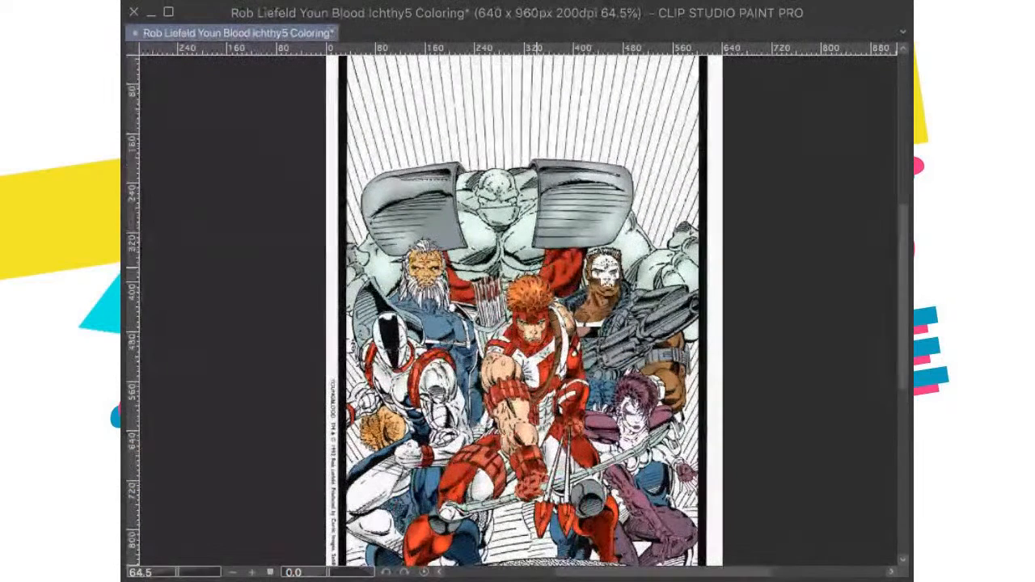
{"action": "scroll", "coordinate": [538, 279], "scroll_direction": "up", "scroll_amount": 2}
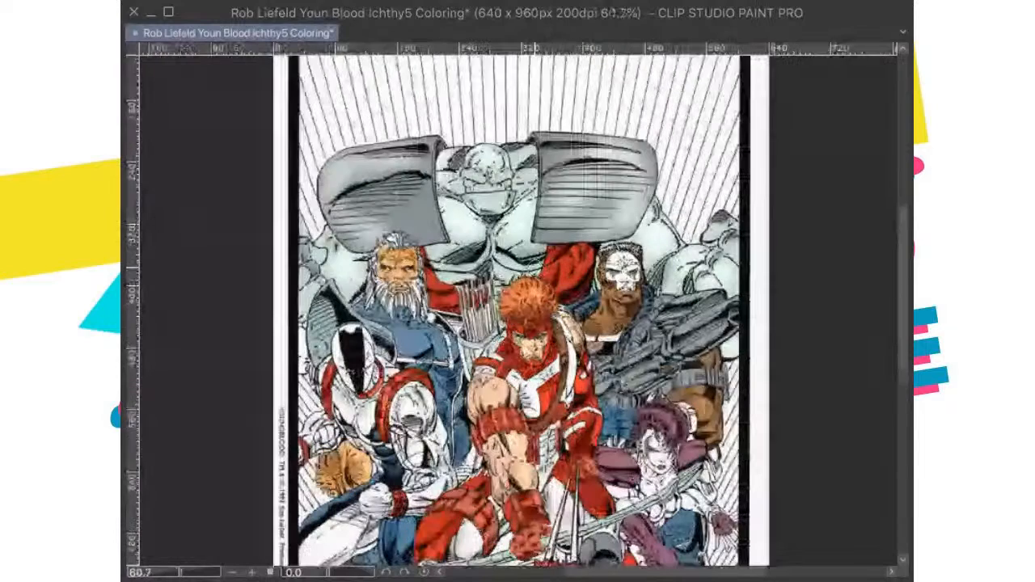
{"action": "scroll", "coordinate": [354, 232], "scroll_direction": "up", "scroll_amount": 4}
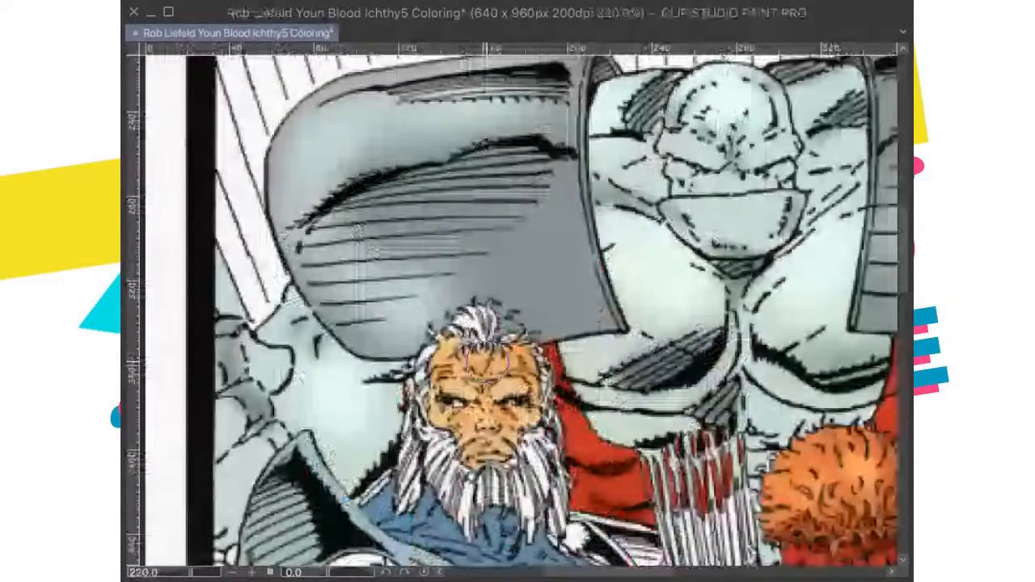
{"action": "left_click_drag", "start_coordinate": [487, 362], "coordinate": [497, 328]}
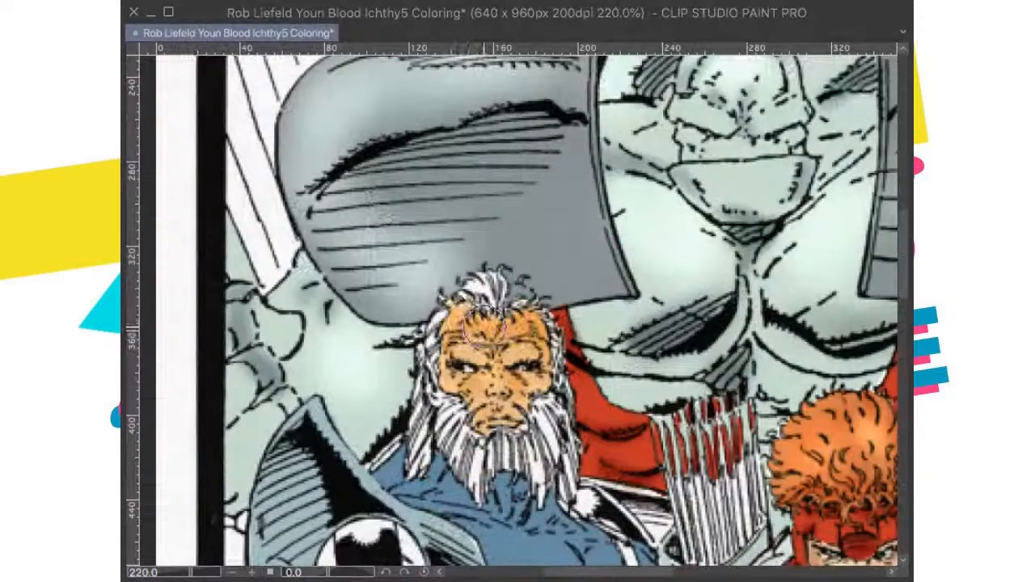
{"action": "scroll", "coordinate": [516, 384], "scroll_direction": "down", "scroll_amount": 2}
{"action": "scroll", "coordinate": [515, 384], "scroll_direction": "down", "scroll_amount": 2}
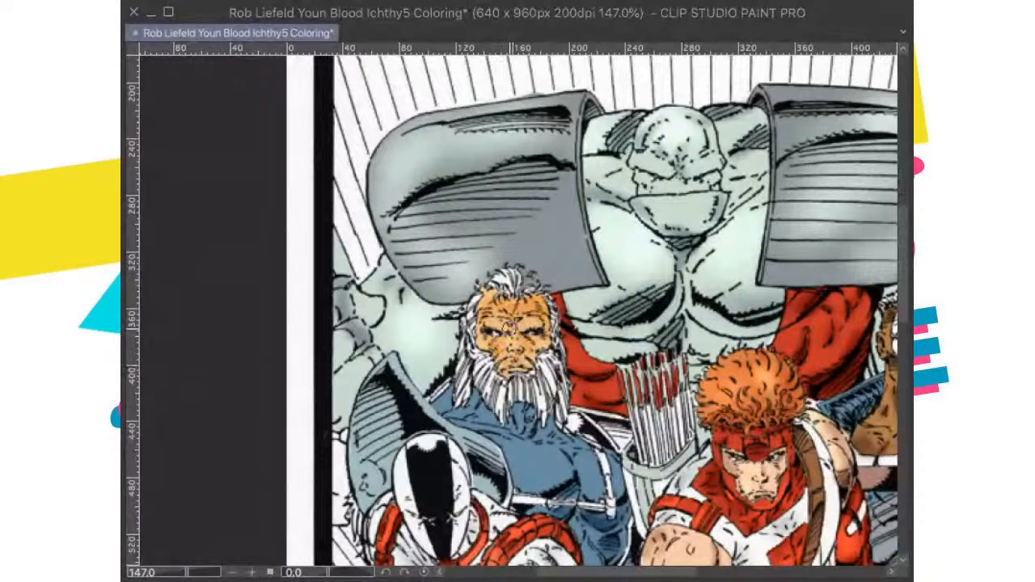
{"action": "key", "text": "ctrl+0"}
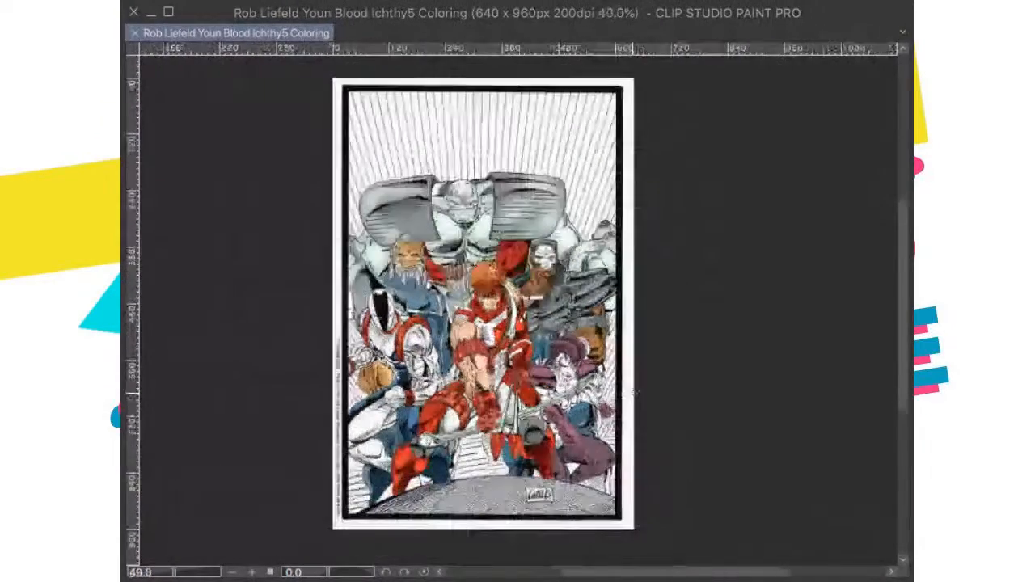
{"action": "scroll", "coordinate": [621, 396], "scroll_direction": "up", "scroll_amount": 8}
{"action": "scroll", "coordinate": [555, 393], "scroll_direction": "down", "scroll_amount": 3}
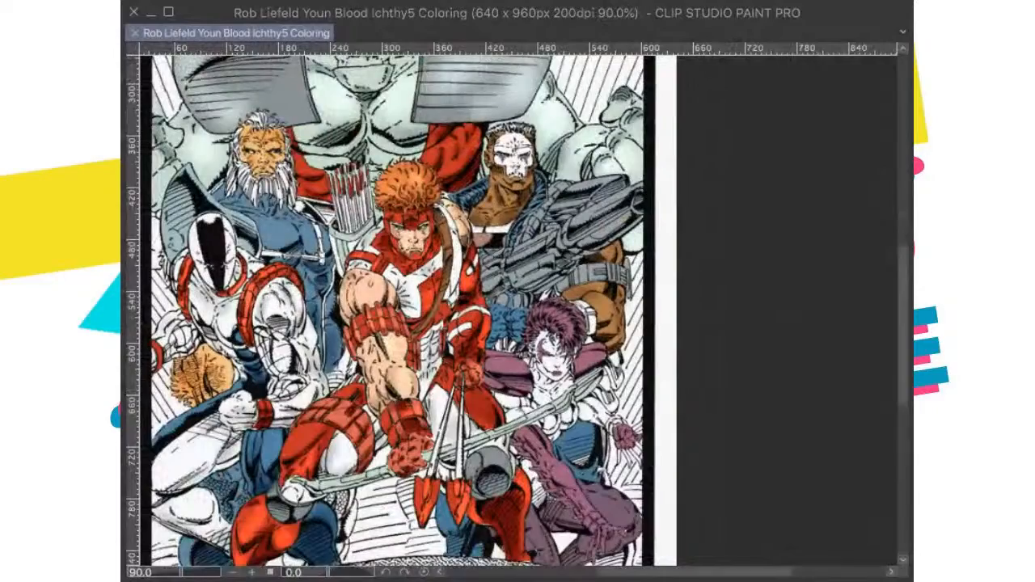
Step: Paste the full-colour reference picture over the page, compare its colours with the illustration, and take it off again
{"action": "key", "text": "ctrl+v"}
{"action": "left_click_drag", "start_coordinate": [364, 159], "coordinate": [403, 233]}
{"action": "scroll", "coordinate": [376, 204], "scroll_direction": "up", "scroll_amount": 3}
{"action": "scroll", "coordinate": [403, 233], "scroll_direction": "up", "scroll_amount": 2}
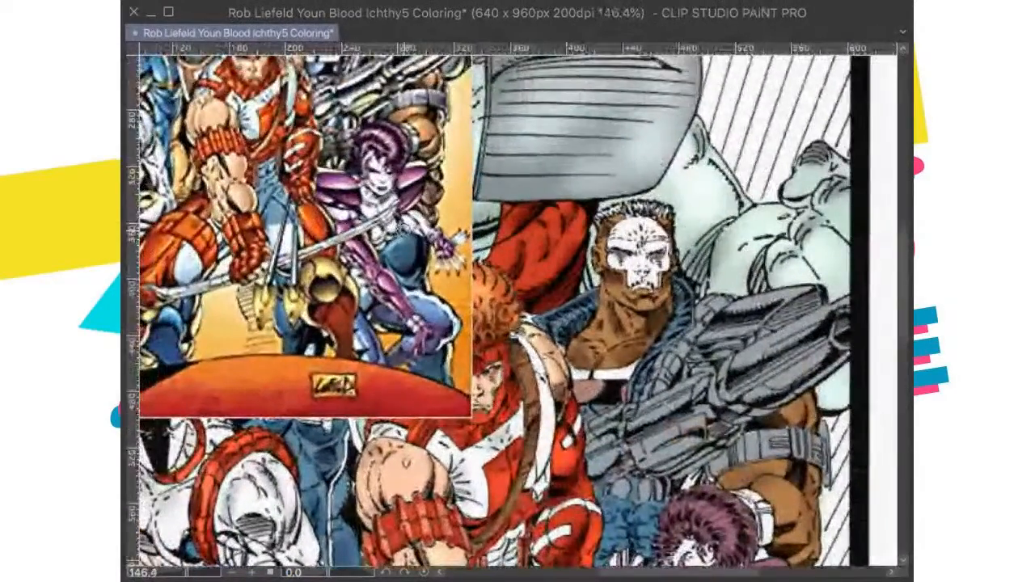
{"action": "scroll", "coordinate": [406, 232], "scroll_direction": "down", "scroll_amount": 1}
{"action": "scroll", "coordinate": [407, 235], "scroll_direction": "down", "scroll_amount": 4}
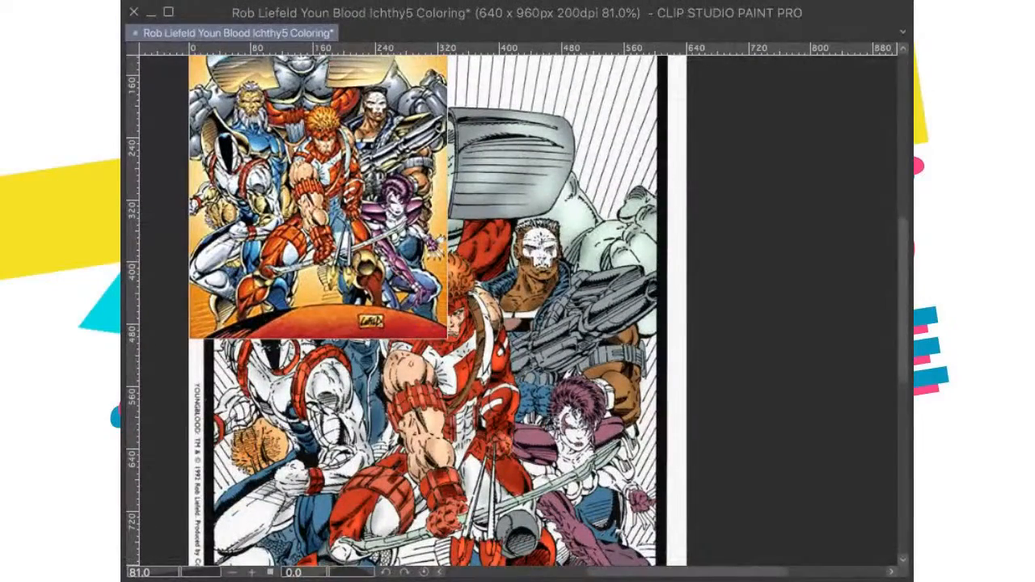
{"action": "left_click_drag", "start_coordinate": [375, 417], "coordinate": [377, 384]}
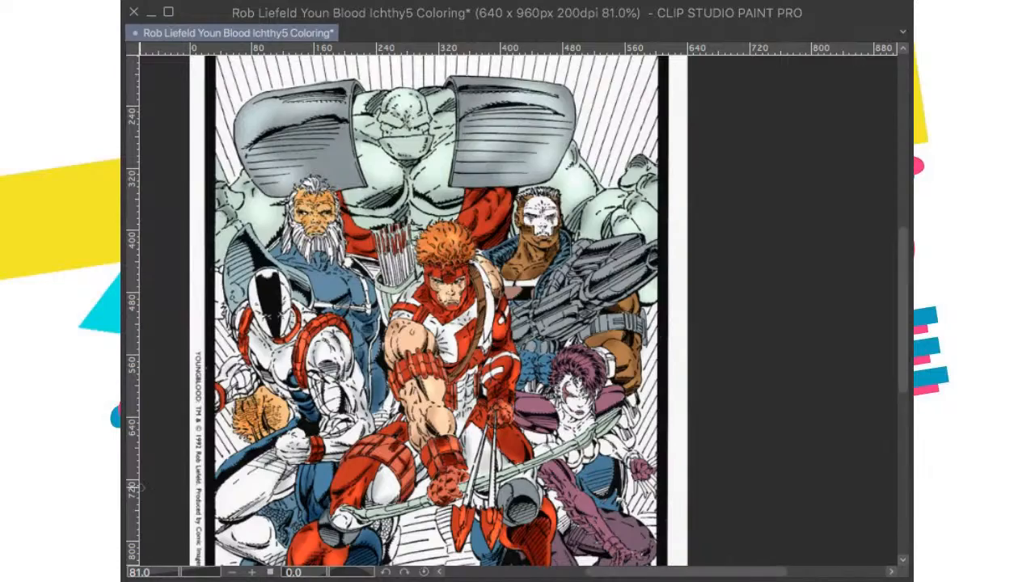
Step: Brush soft darker purple shading onto the crouching purple-haired woman's thigh
{"action": "scroll", "coordinate": [363, 473], "scroll_direction": "up", "scroll_amount": 2}
{"action": "left_click_drag", "start_coordinate": [363, 472], "coordinate": [349, 457]}
{"action": "scroll", "coordinate": [497, 405], "scroll_direction": "down", "scroll_amount": 2}
{"action": "left_click_drag", "start_coordinate": [497, 396], "coordinate": [491, 413]}
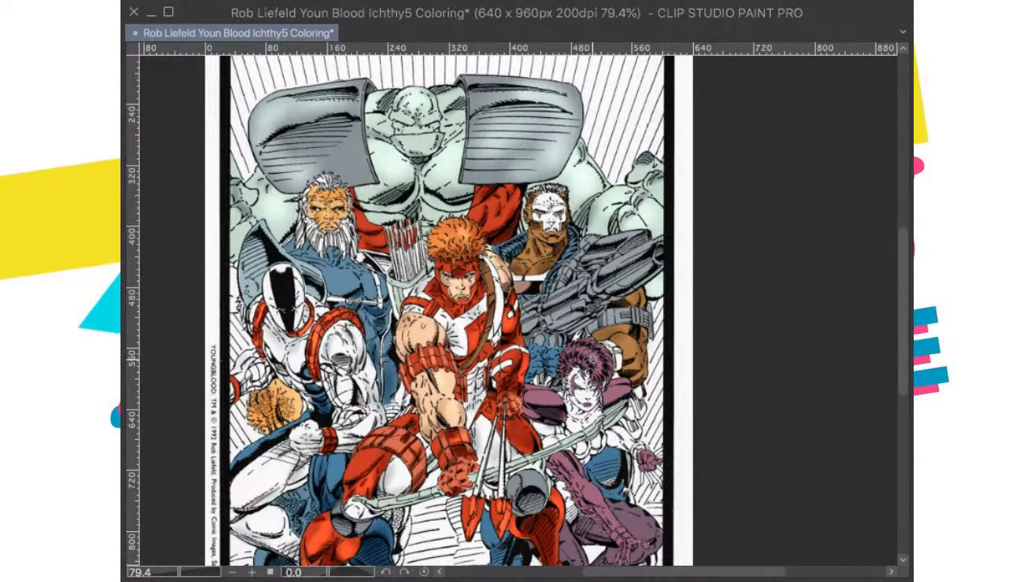
{"action": "left_click_drag", "start_coordinate": [638, 510], "coordinate": [667, 438]}
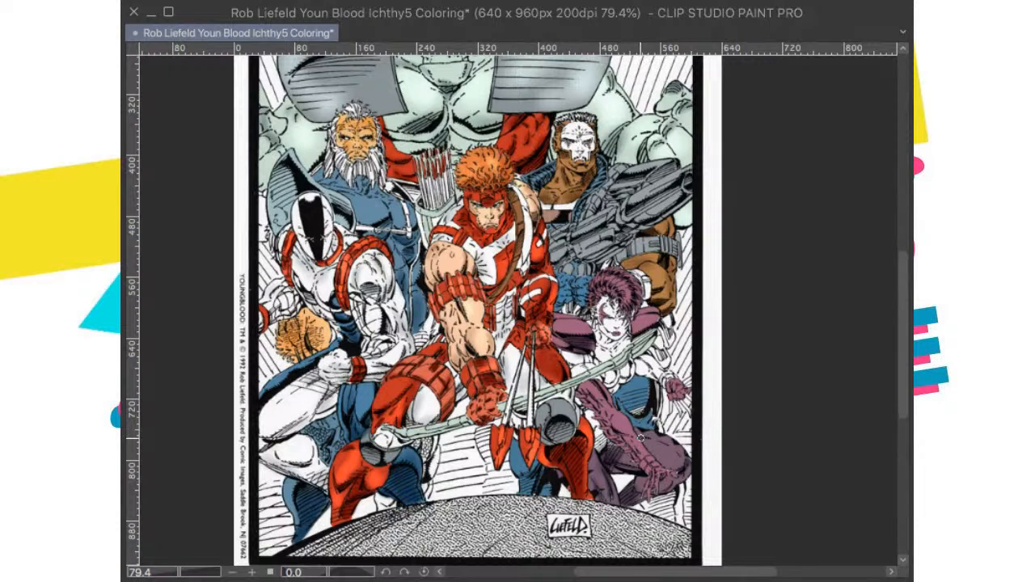
{"action": "scroll", "coordinate": [659, 490], "scroll_direction": "up", "scroll_amount": 2}
{"action": "scroll", "coordinate": [663, 493], "scroll_direction": "up", "scroll_amount": 1}
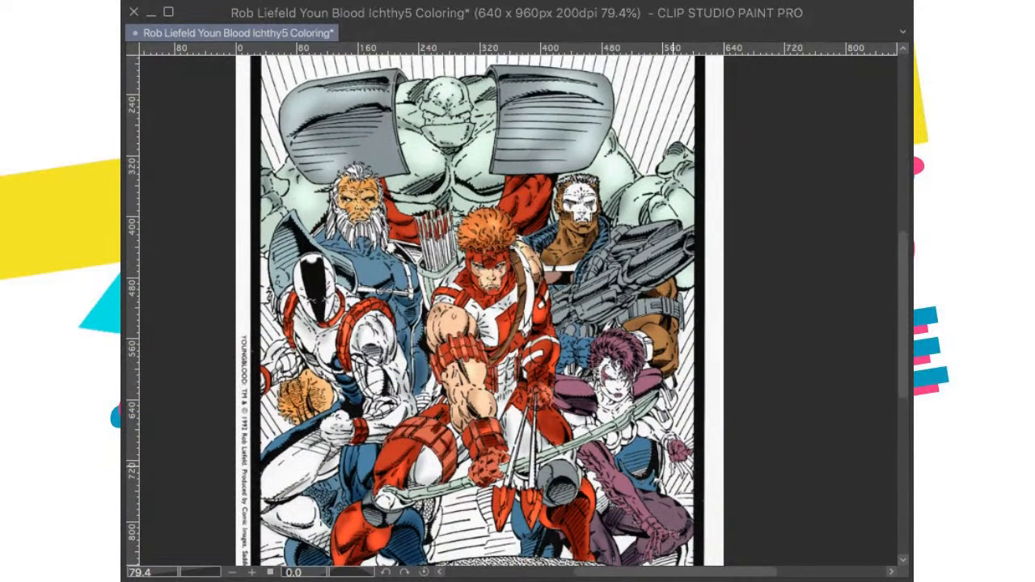
Step: Brush soft darker purple shading onto the woman's shoulder pads and gloved fist, and save the illustration
{"action": "scroll", "coordinate": [668, 376], "scroll_direction": "up", "scroll_amount": 4}
{"action": "scroll", "coordinate": [635, 412], "scroll_direction": "right", "scroll_amount": 2}
{"action": "scroll", "coordinate": [603, 451], "scroll_direction": "up", "scroll_amount": 4}
{"action": "scroll", "coordinate": [603, 451], "scroll_direction": "right", "scroll_amount": 3}
{"action": "scroll", "coordinate": [602, 450], "scroll_direction": "down", "scroll_amount": 1}
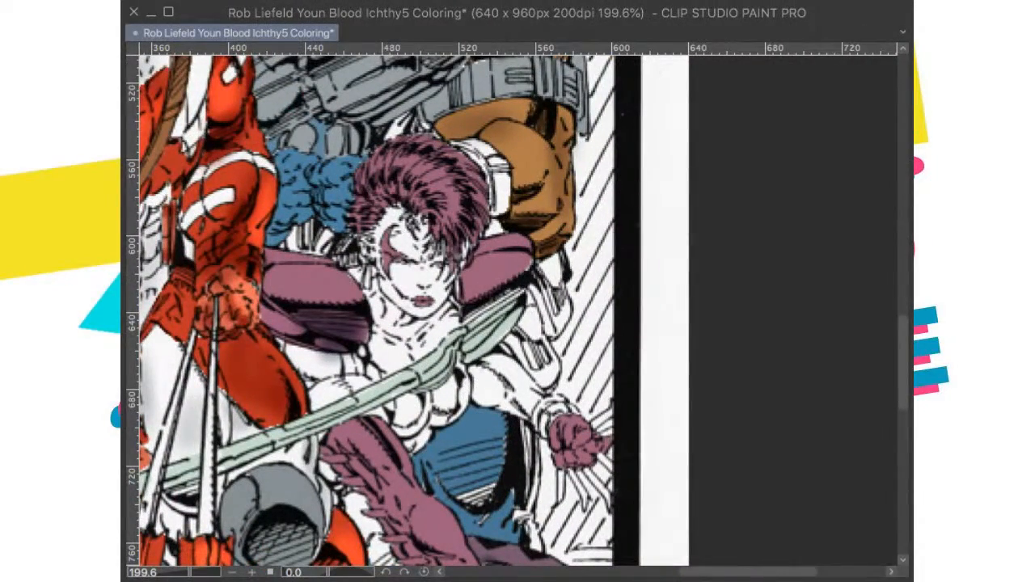
{"action": "scroll", "coordinate": [416, 469], "scroll_direction": "up", "scroll_amount": 1}
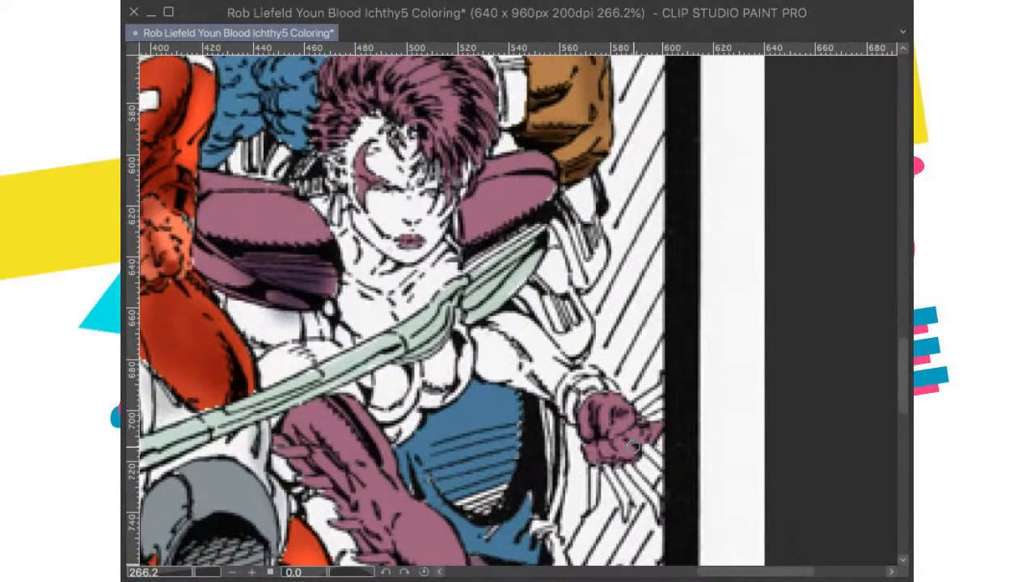
{"action": "scroll", "coordinate": [633, 446], "scroll_direction": "down", "scroll_amount": 5}
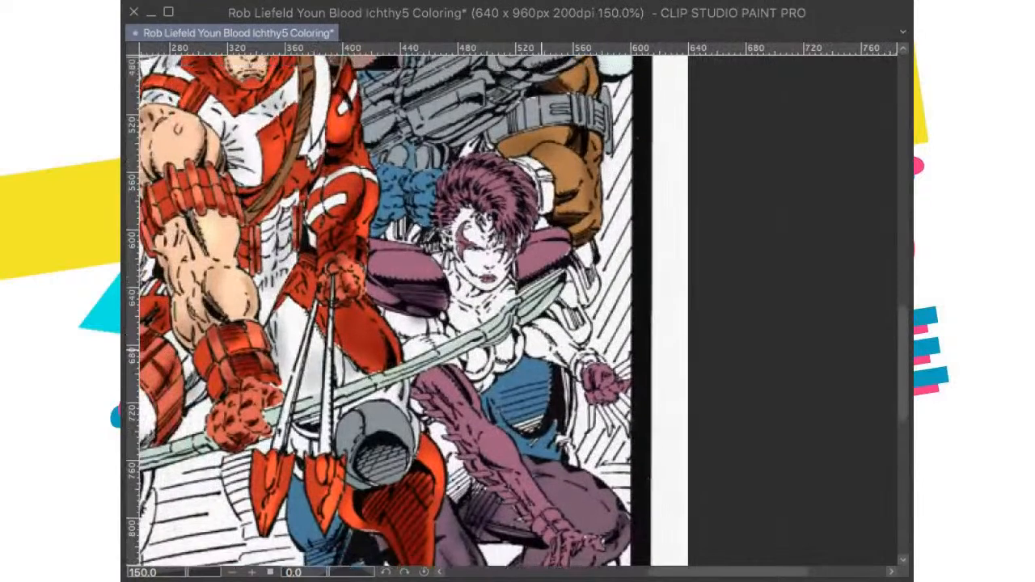
{"action": "left_click_drag", "start_coordinate": [541, 349], "coordinate": [543, 367]}
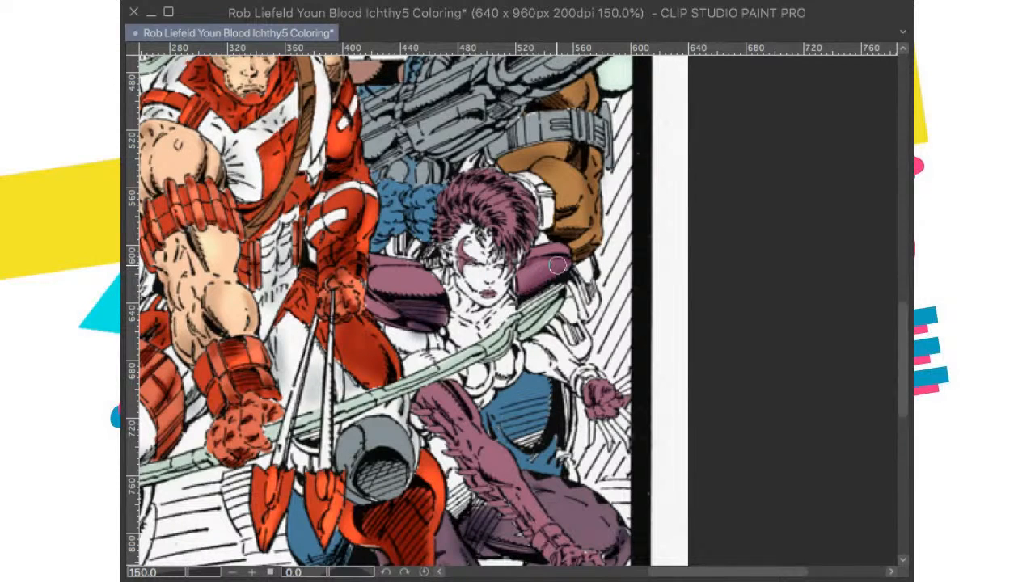
{"action": "key", "text": "ctrl+0"}
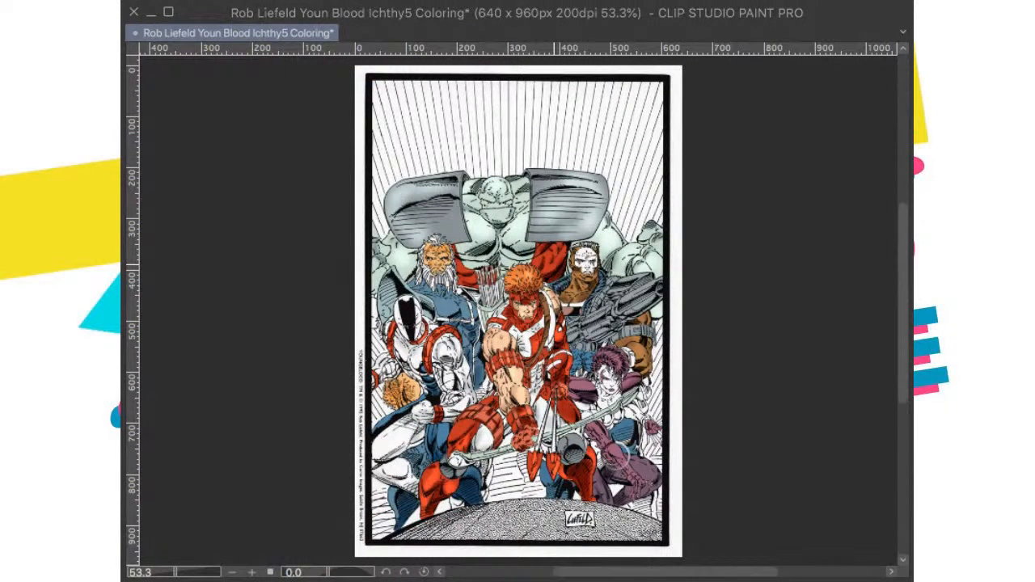
{"action": "scroll", "coordinate": [648, 476], "scroll_direction": "up", "scroll_amount": 3}
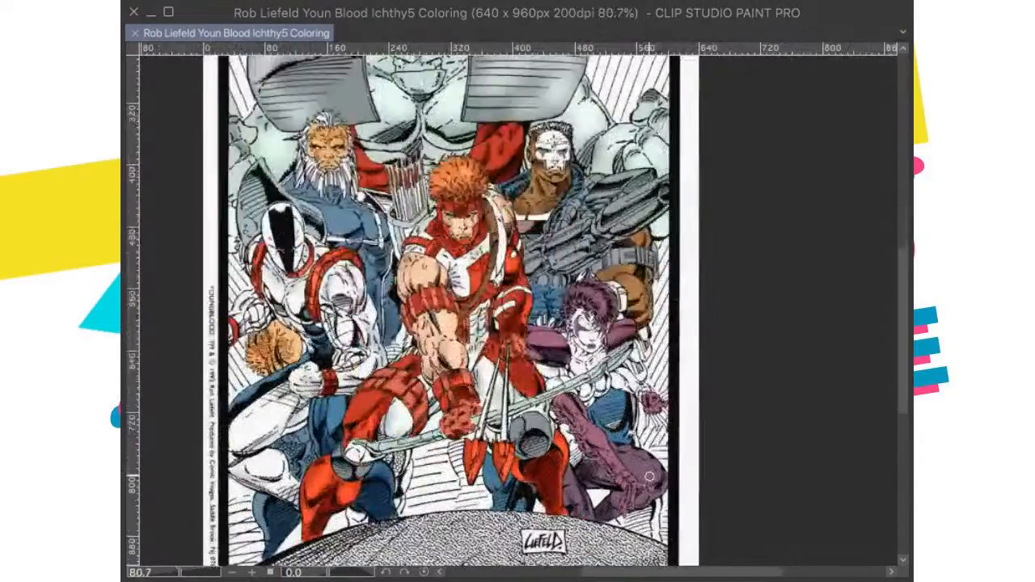
Step: Deepen the soft purple shading on the woman's long glove and leg, save the illustration and check the whole page
{"action": "scroll", "coordinate": [649, 477], "scroll_direction": "up", "scroll_amount": 1}
{"action": "mouse_move", "coordinate": [552, 410]}
{"action": "left_mouse_down"}
{"action": "mouse_move", "coordinate": [557, 402]}
{"action": "mouse_move", "coordinate": [574, 441]}
{"action": "mouse_move", "coordinate": [630, 484]}
{"action": "mouse_move", "coordinate": [627, 475]}
{"action": "left_mouse_up"}
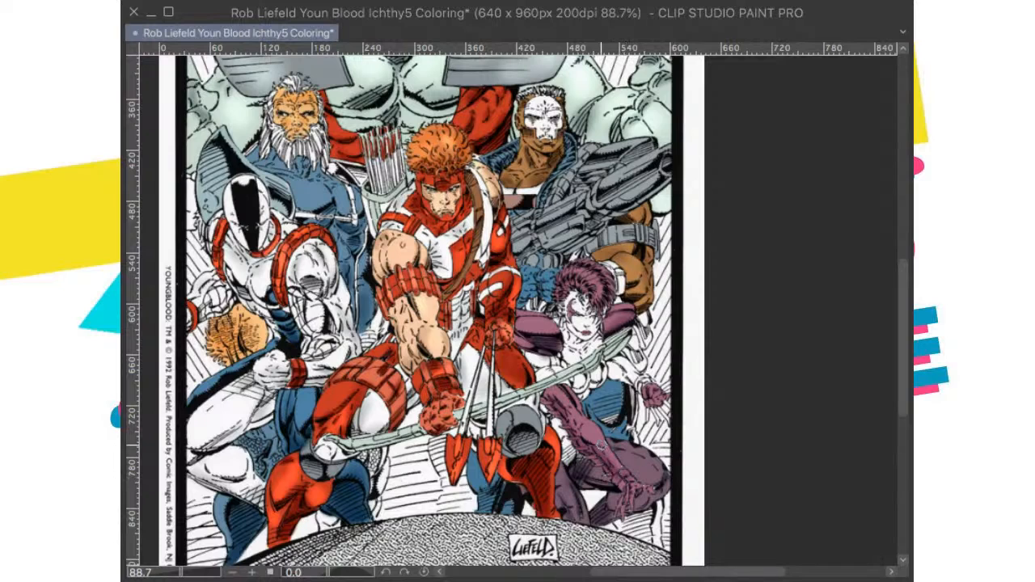
{"action": "mouse_move", "coordinate": [581, 431]}
{"action": "left_mouse_down"}
{"action": "mouse_move", "coordinate": [598, 461]}
{"action": "mouse_move", "coordinate": [564, 390]}
{"action": "mouse_move", "coordinate": [575, 400]}
{"action": "left_mouse_up"}
{"action": "scroll", "coordinate": [577, 401], "scroll_direction": "down", "scroll_amount": 1}
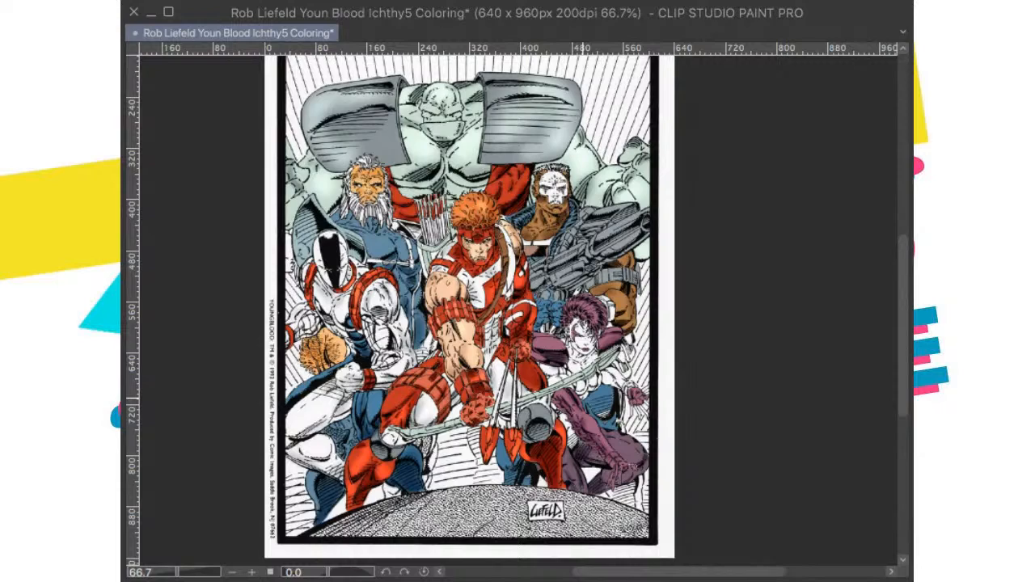
{"action": "scroll", "coordinate": [592, 384], "scroll_direction": "down", "scroll_amount": 1}
{"action": "key", "text": "super+s"}
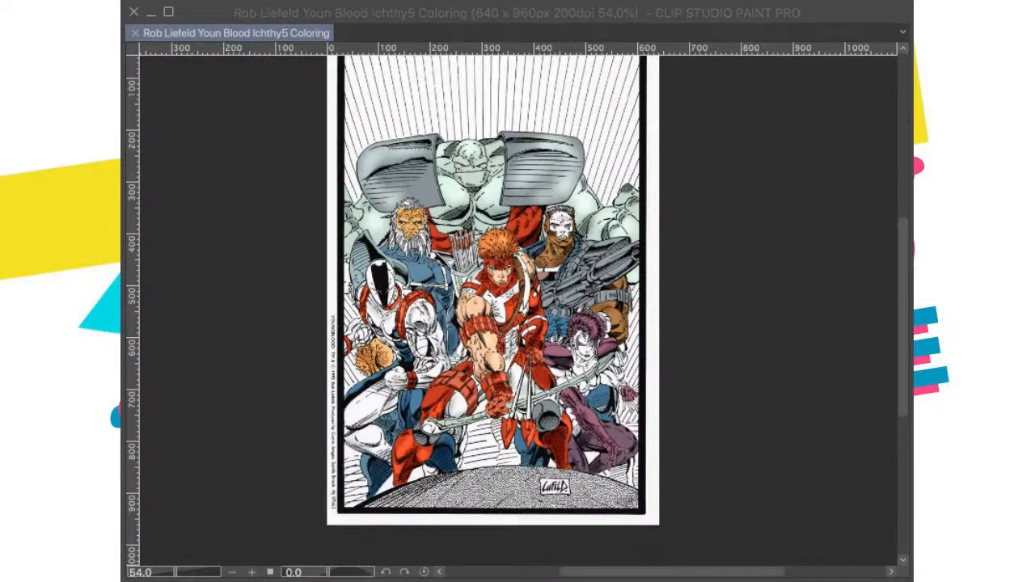
{"action": "key", "text": "super+0"}
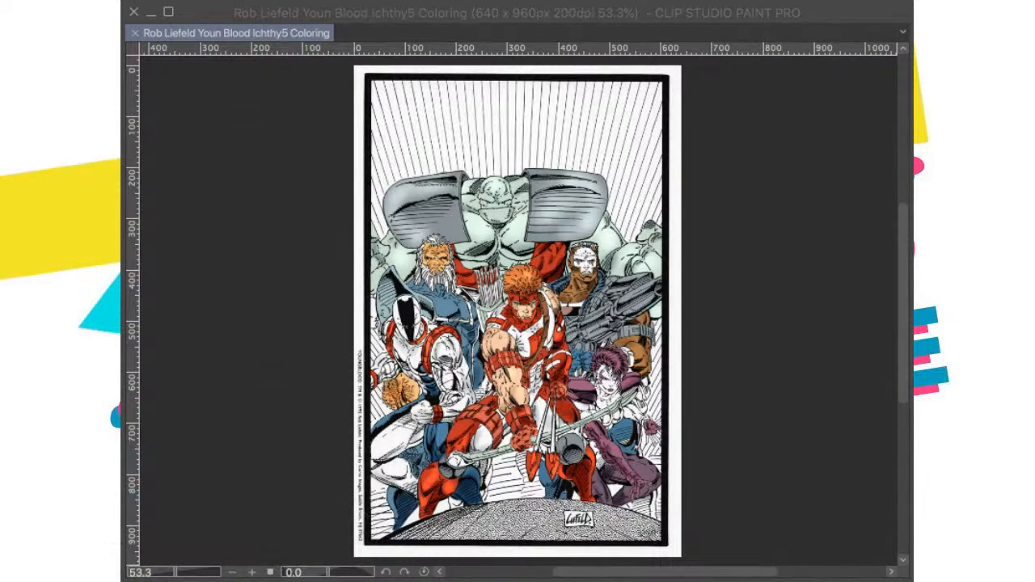
Step: Dab a small soft purple test spot in the blank page margin beside the characters and save the illustration
{"action": "scroll", "coordinate": [480, 318], "scroll_direction": "up", "scroll_amount": 4}
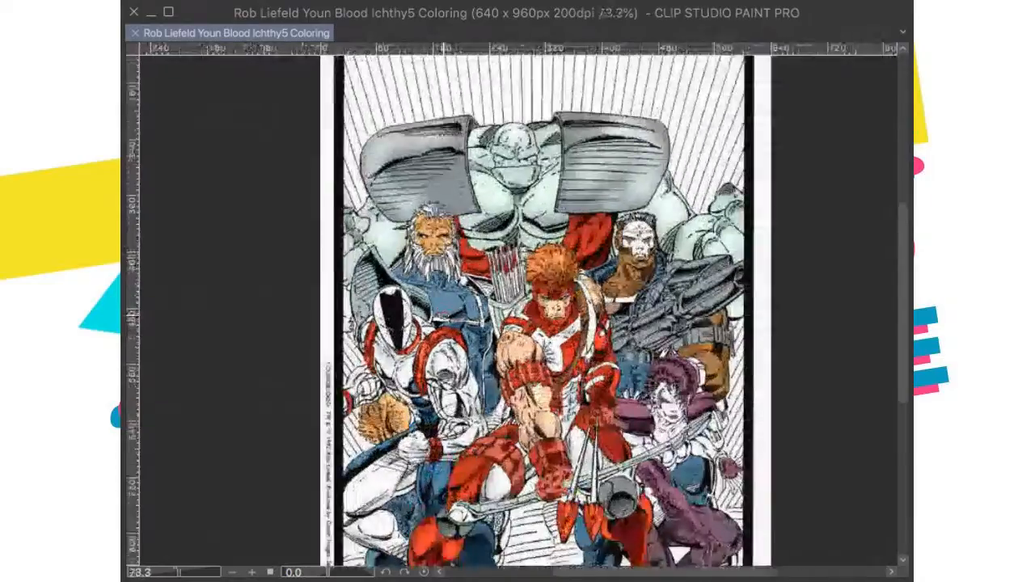
{"action": "scroll", "coordinate": [503, 306], "scroll_direction": "up", "scroll_amount": 2}
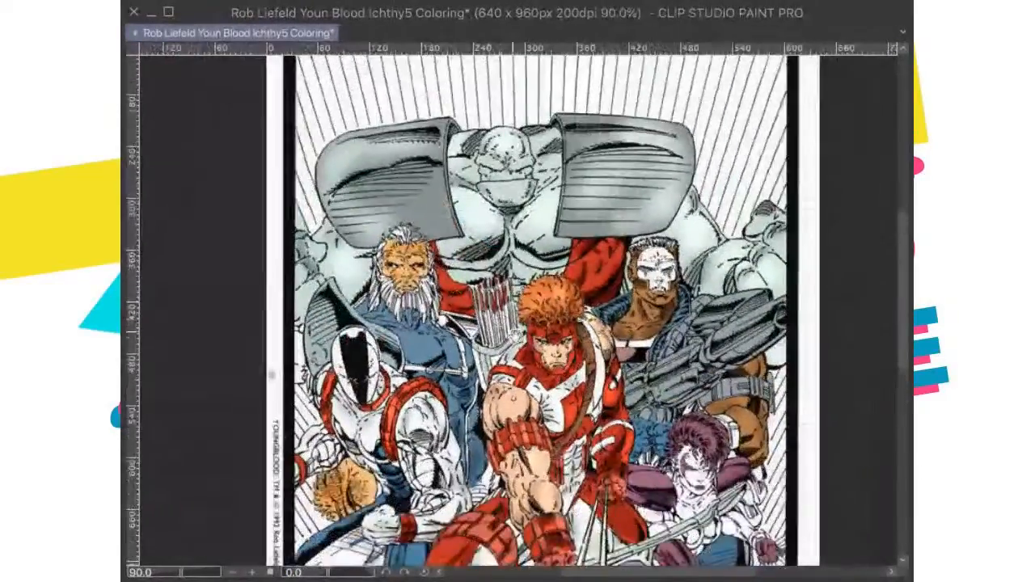
{"action": "scroll", "coordinate": [503, 306], "scroll_direction": "up", "scroll_amount": 3}
{"action": "scroll", "coordinate": [455, 364], "scroll_direction": "down", "scroll_amount": 2}
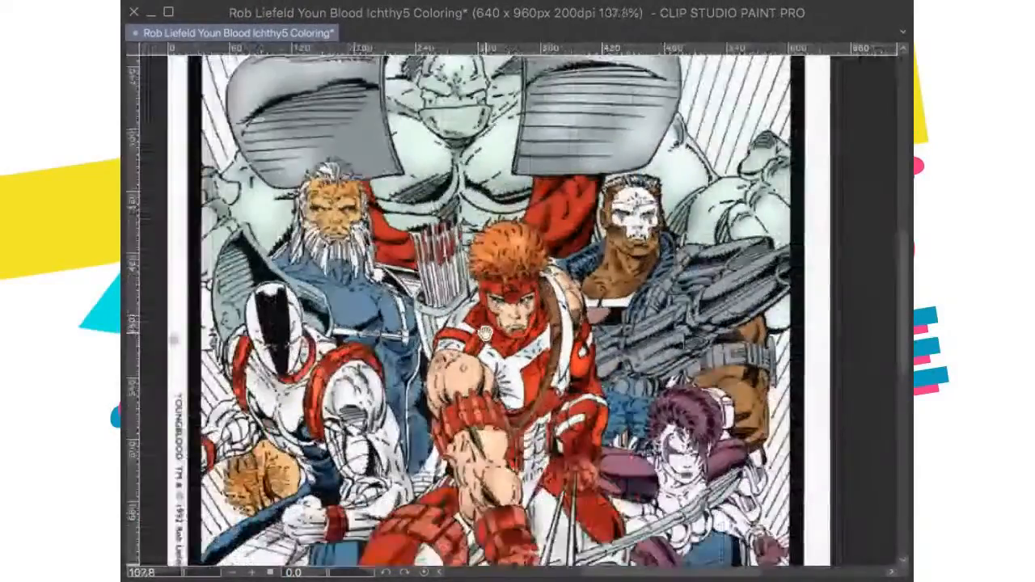
{"action": "scroll", "coordinate": [456, 364], "scroll_direction": "down", "scroll_amount": 2}
{"action": "scroll", "coordinate": [455, 364], "scroll_direction": "up", "scroll_amount": 2}
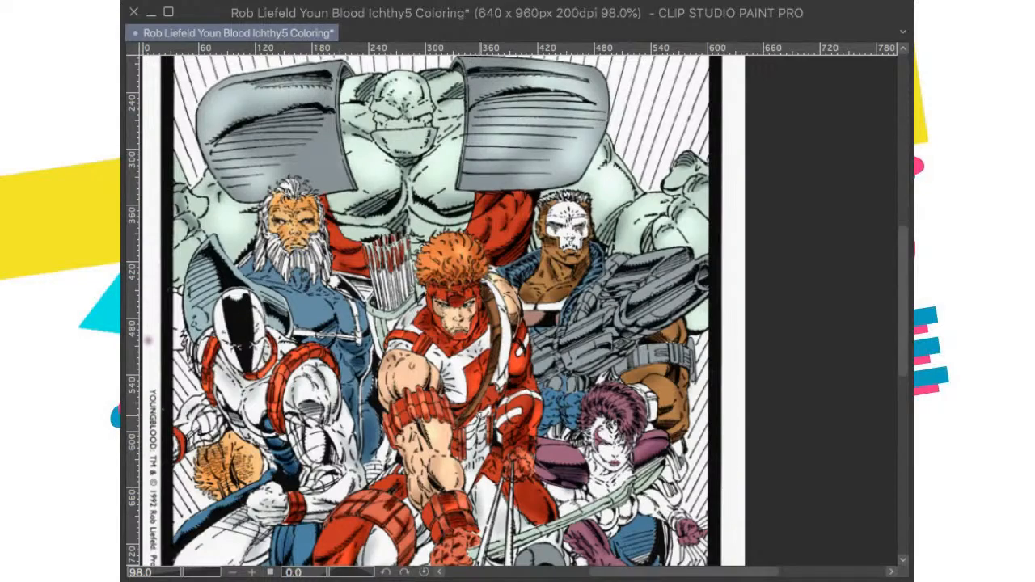
{"action": "left_click_drag", "start_coordinate": [478, 411], "coordinate": [492, 382]}
{"action": "key", "text": "ctrl+0"}
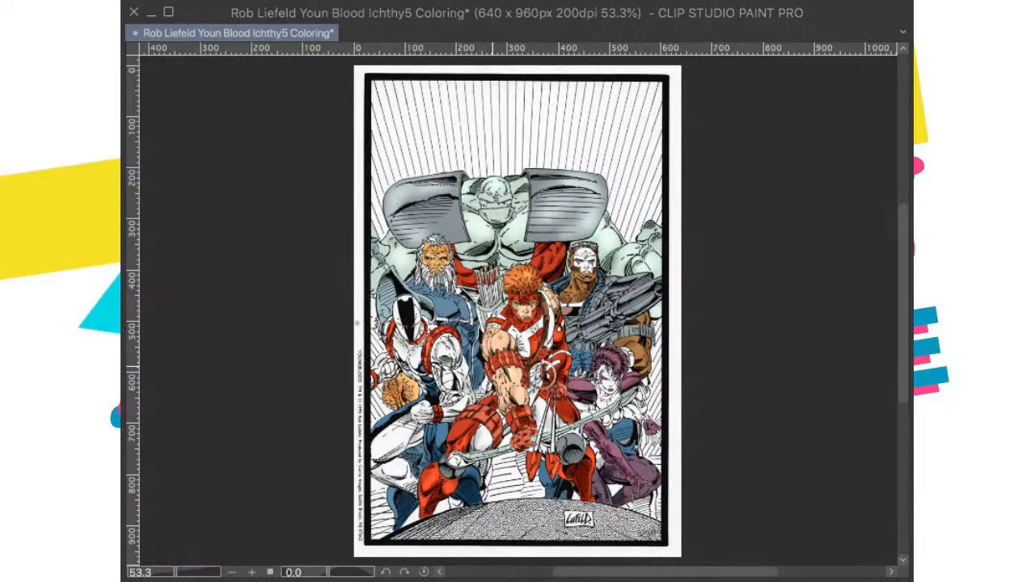
{"action": "key", "text": "ctrl+s"}
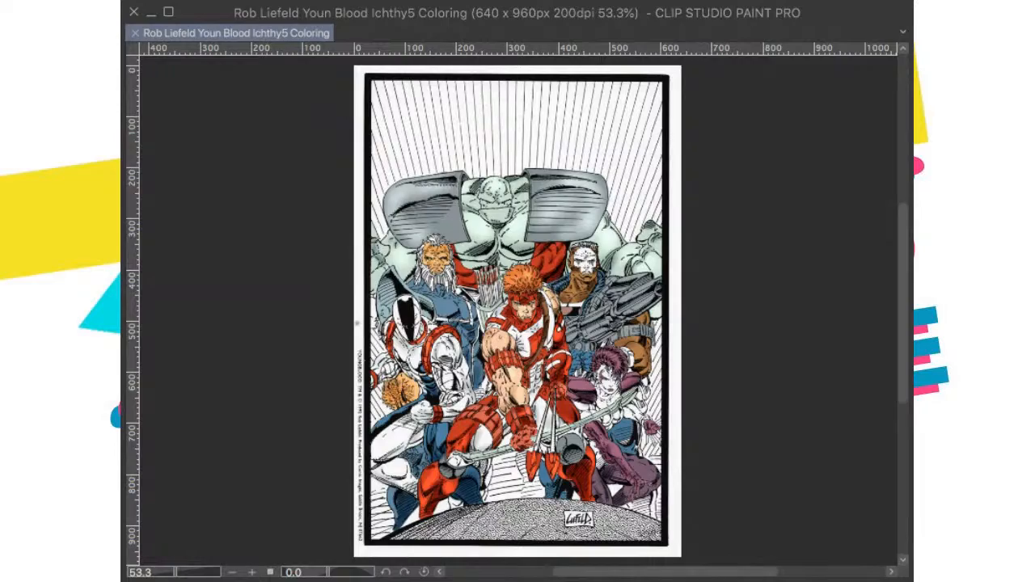
Step: Add soft white highlights to the woman's purple shoulder pads and long glove, and save the illustration
{"action": "scroll", "coordinate": [688, 373], "scroll_direction": "up", "scroll_amount": 11}
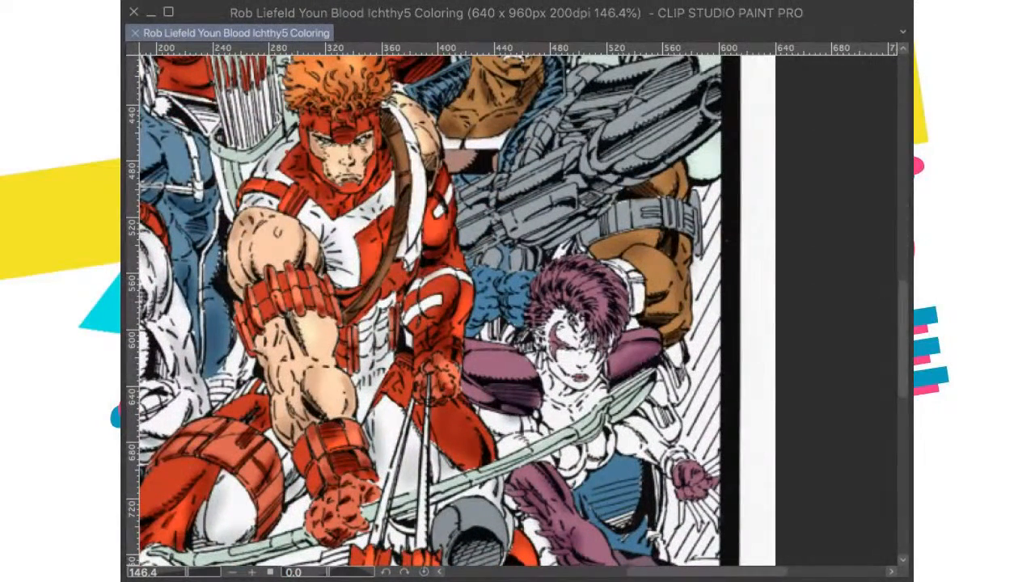
{"action": "left_click", "coordinate": [638, 347]}
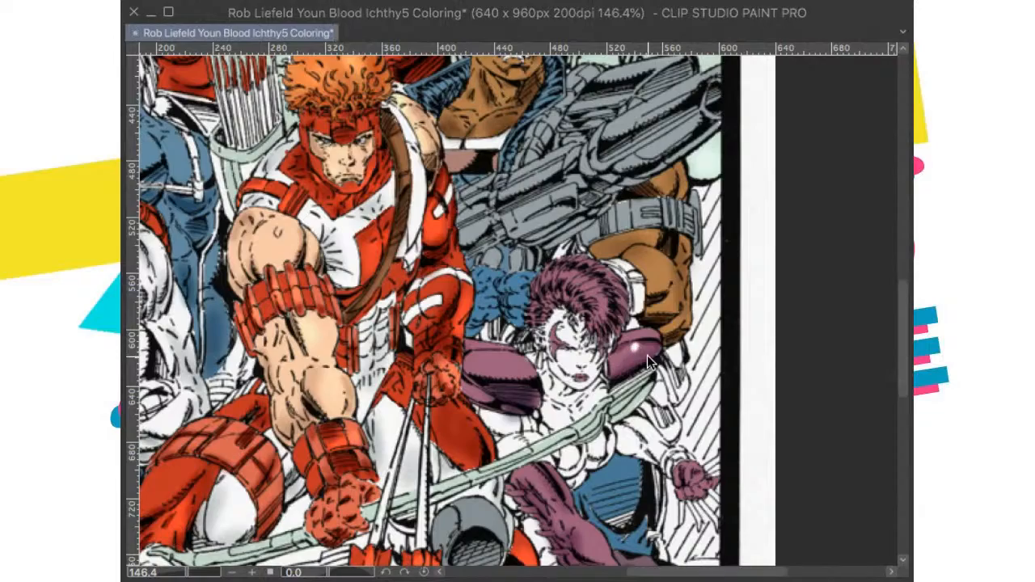
{"action": "scroll", "coordinate": [653, 362], "scroll_direction": "down", "scroll_amount": 3}
{"action": "scroll", "coordinate": [671, 362], "scroll_direction": "down", "scroll_amount": 2}
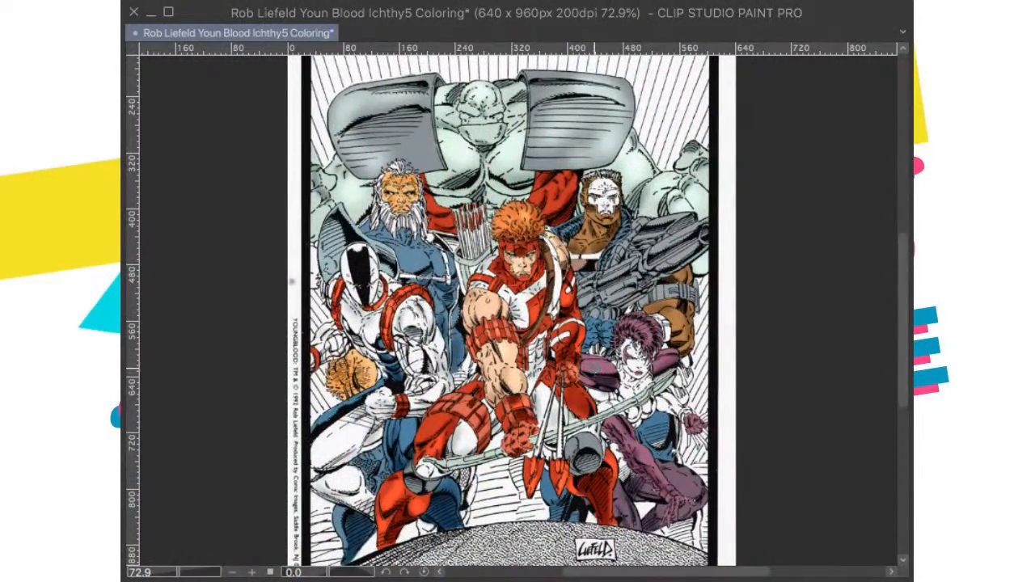
{"action": "mouse_move", "coordinate": [589, 365]}
{"action": "left_mouse_down"}
{"action": "mouse_move", "coordinate": [599, 358]}
{"action": "mouse_move", "coordinate": [584, 373]}
{"action": "mouse_move", "coordinate": [592, 381]}
{"action": "left_mouse_up"}
{"action": "mouse_move", "coordinate": [660, 359]}
{"action": "left_mouse_down"}
{"action": "mouse_move", "coordinate": [682, 364]}
{"action": "mouse_move", "coordinate": [668, 350]}
{"action": "mouse_move", "coordinate": [667, 360]}
{"action": "left_mouse_up"}
{"action": "scroll", "coordinate": [666, 411], "scroll_direction": "down", "scroll_amount": 1}
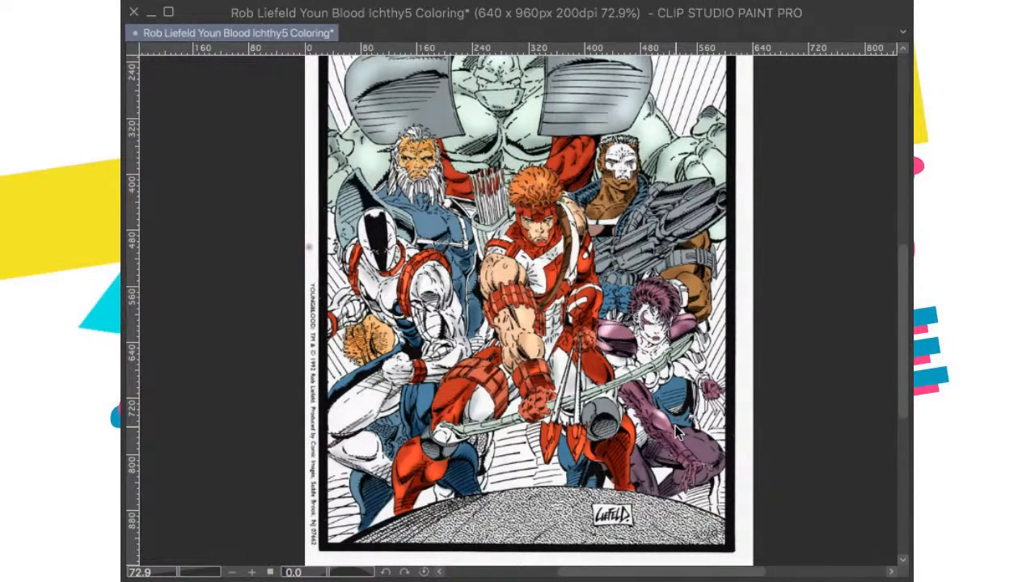
{"action": "key", "text": "ctrl+0"}
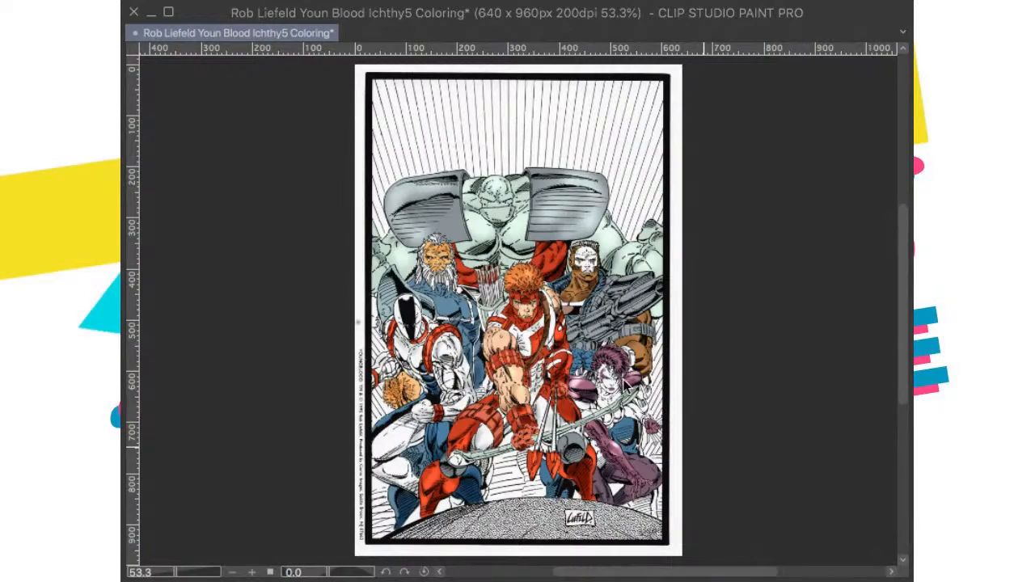
{"action": "key", "text": "ctrl+s"}
Step: Brush soft darker purple shading into the woman's spiky hair, check the whole page and save the illustration
{"action": "scroll", "coordinate": [624, 380], "scroll_direction": "up", "scroll_amount": 2}
{"action": "scroll", "coordinate": [614, 354], "scroll_direction": "up", "scroll_amount": 4}
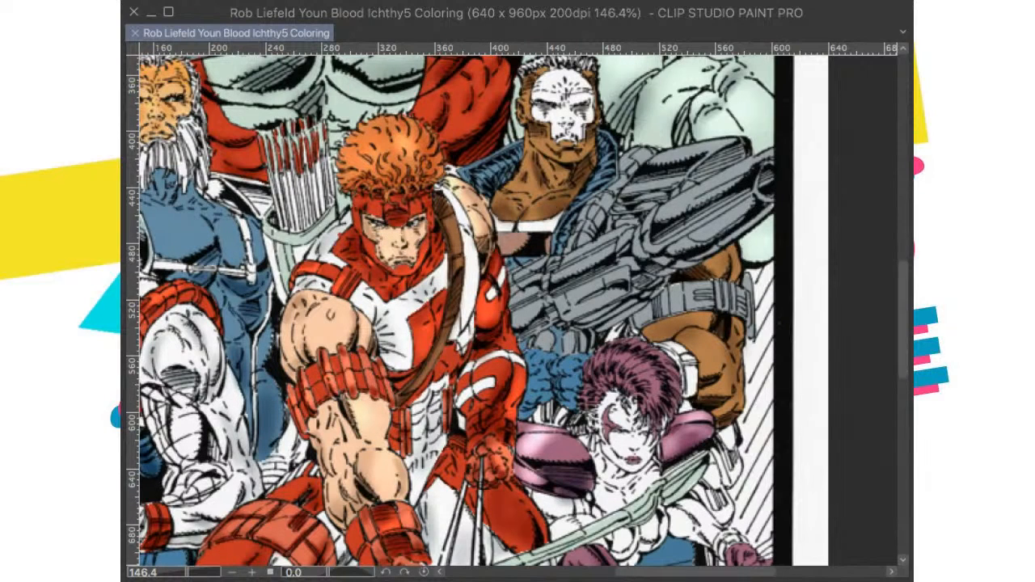
{"action": "mouse_move", "coordinate": [628, 370]}
{"action": "left_mouse_down"}
{"action": "mouse_move", "coordinate": [637, 366]}
{"action": "mouse_move", "coordinate": [599, 382]}
{"action": "mouse_move", "coordinate": [597, 401]}
{"action": "left_mouse_up"}
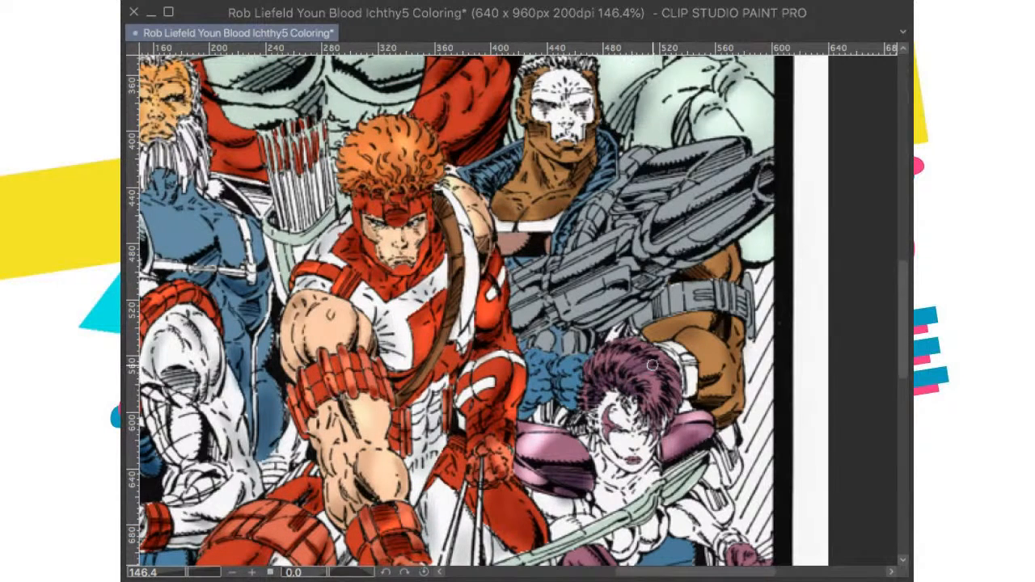
{"action": "key", "text": "super+0"}
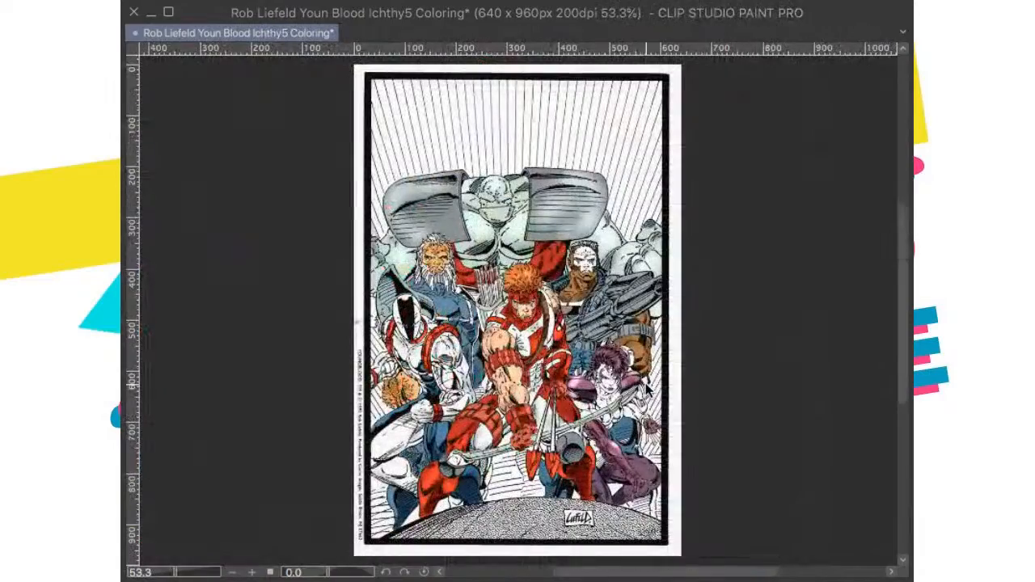
{"action": "scroll", "coordinate": [672, 388], "scroll_direction": "up", "scroll_amount": 5}
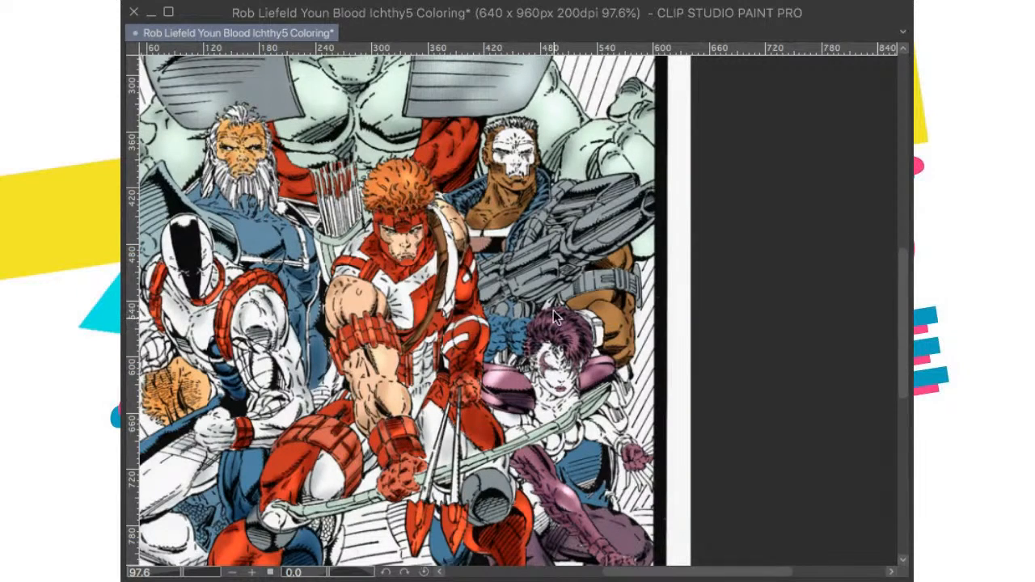
{"action": "key", "text": "ctrl+0"}
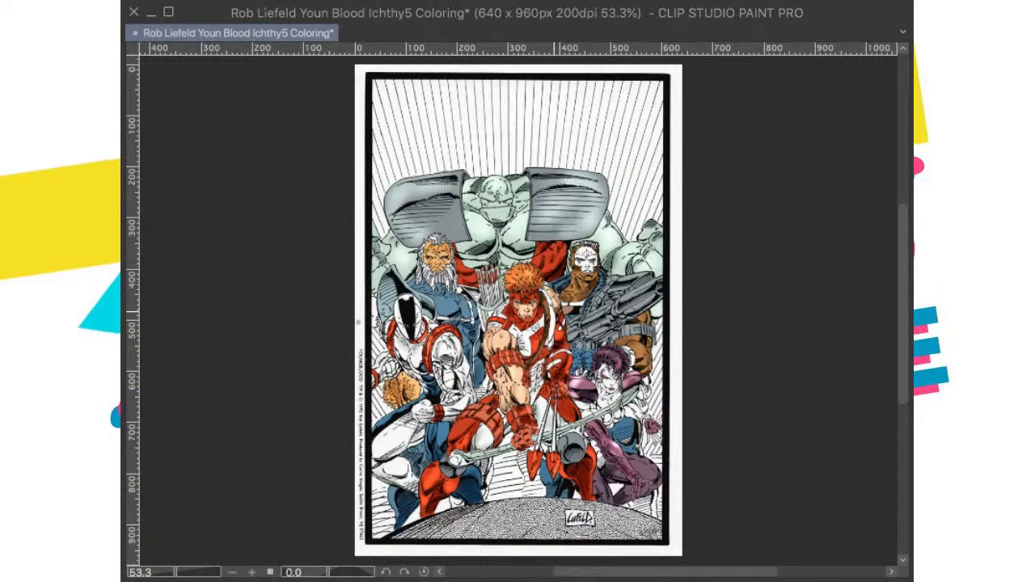
{"action": "key", "text": "ctrl+s"}
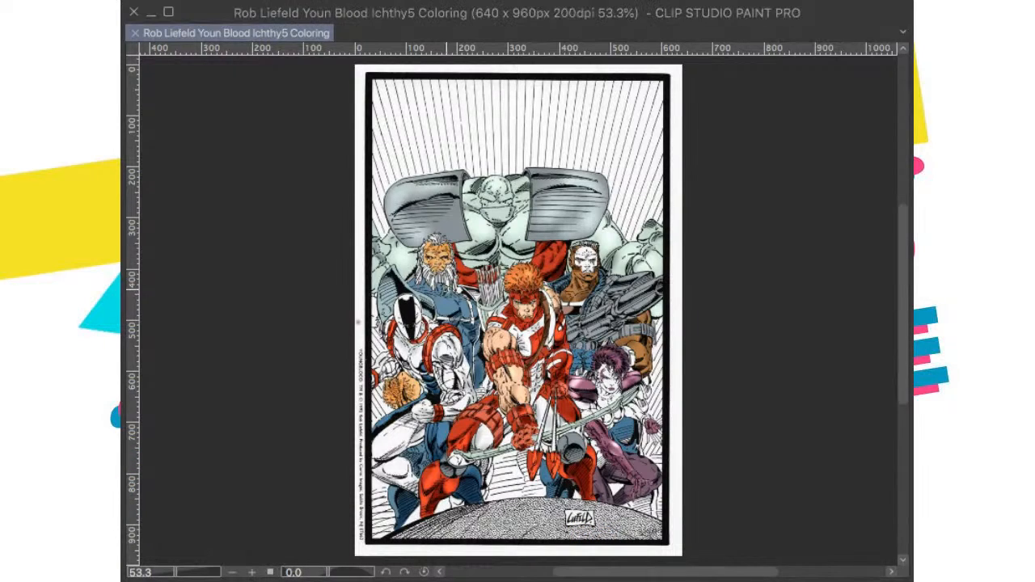
{"action": "scroll", "coordinate": [554, 281], "scroll_direction": "up", "scroll_amount": 2}
{"action": "scroll", "coordinate": [554, 282], "scroll_direction": "down", "scroll_amount": 2}
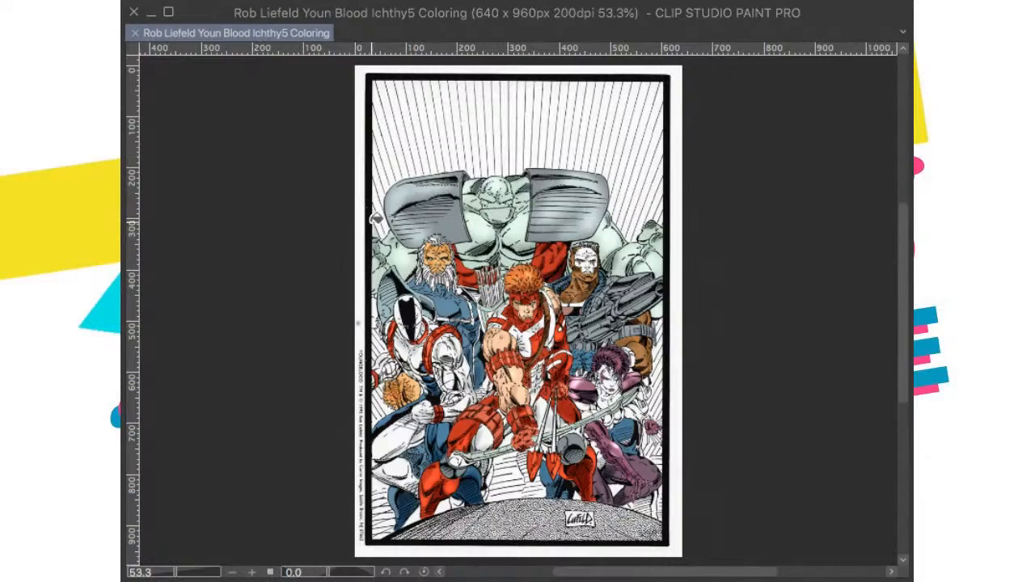
{"action": "left_click", "coordinate": [377, 228]}
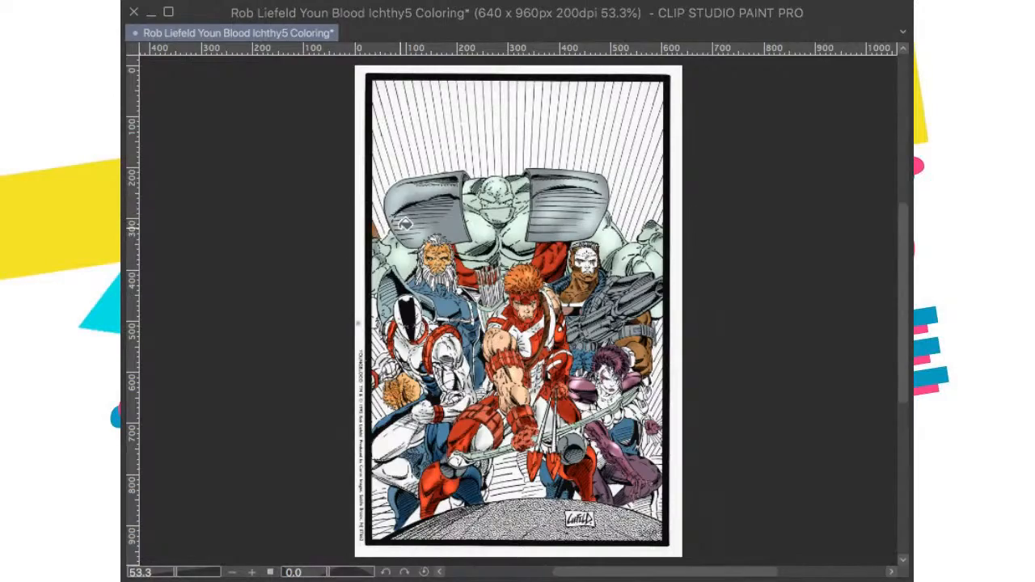
{"action": "scroll", "coordinate": [405, 223], "scroll_direction": "up", "scroll_amount": 5}
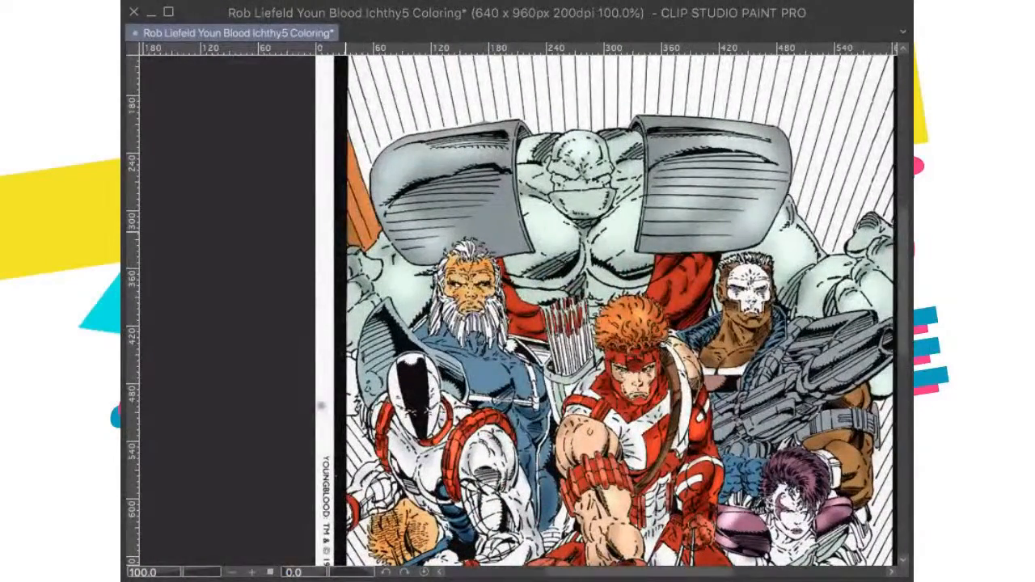
{"action": "key", "text": "ctrl+z"}
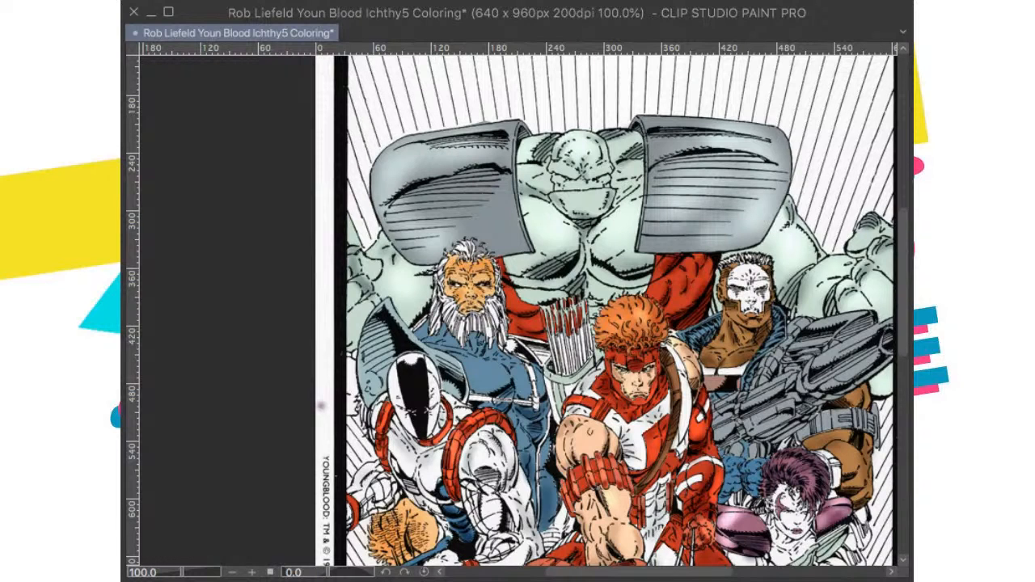
Step: Fill the lined background beside and above the giant's shoulder armour with orange
{"action": "left_click", "coordinate": [353, 231]}
{"action": "left_click", "coordinate": [358, 225]}
{"action": "left_click", "coordinate": [361, 211]}
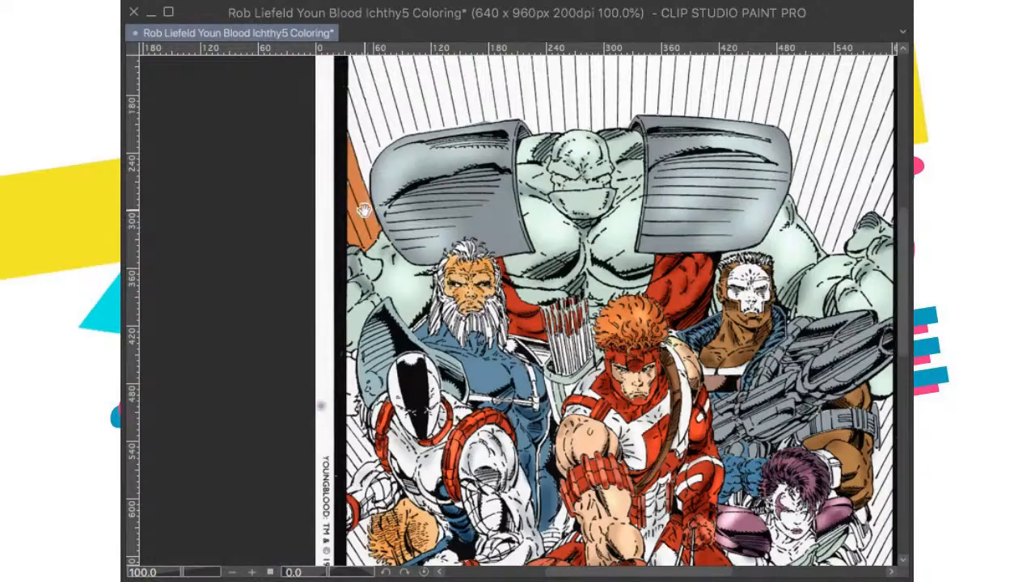
{"action": "left_click_drag", "start_coordinate": [363, 210], "coordinate": [360, 289]}
{"action": "left_click", "coordinate": [359, 224]}
{"action": "mouse_move", "coordinate": [376, 202]}
{"action": "left_mouse_down"}
{"action": "mouse_move", "coordinate": [458, 145]}
{"action": "mouse_move", "coordinate": [677, 147]}
{"action": "mouse_move", "coordinate": [802, 164]}
{"action": "mouse_move", "coordinate": [828, 185]}
{"action": "mouse_move", "coordinate": [493, 208]}
{"action": "mouse_move", "coordinate": [526, 196]}
{"action": "mouse_move", "coordinate": [528, 243]}
{"action": "mouse_move", "coordinate": [558, 279]}
{"action": "mouse_move", "coordinate": [559, 304]}
{"action": "left_mouse_up"}
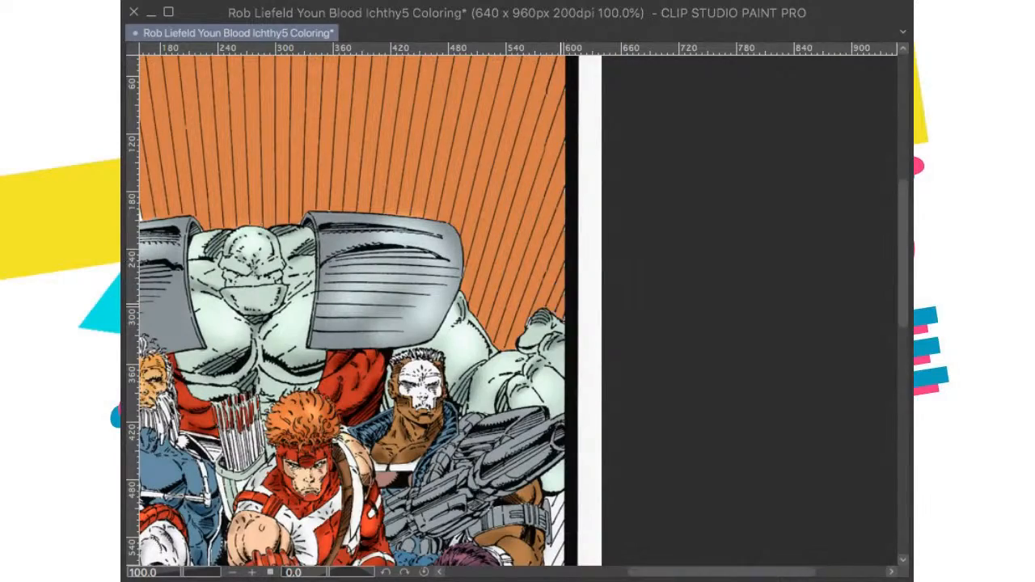
Step: Fill the narrow background strip between the gunman, the purple-haired woman and the frame with orange
{"action": "left_click_drag", "start_coordinate": [518, 408], "coordinate": [545, 251]}
{"action": "scroll", "coordinate": [521, 193], "scroll_direction": "down", "scroll_amount": 4}
{"action": "scroll", "coordinate": [545, 251], "scroll_direction": "up", "scroll_amount": 1}
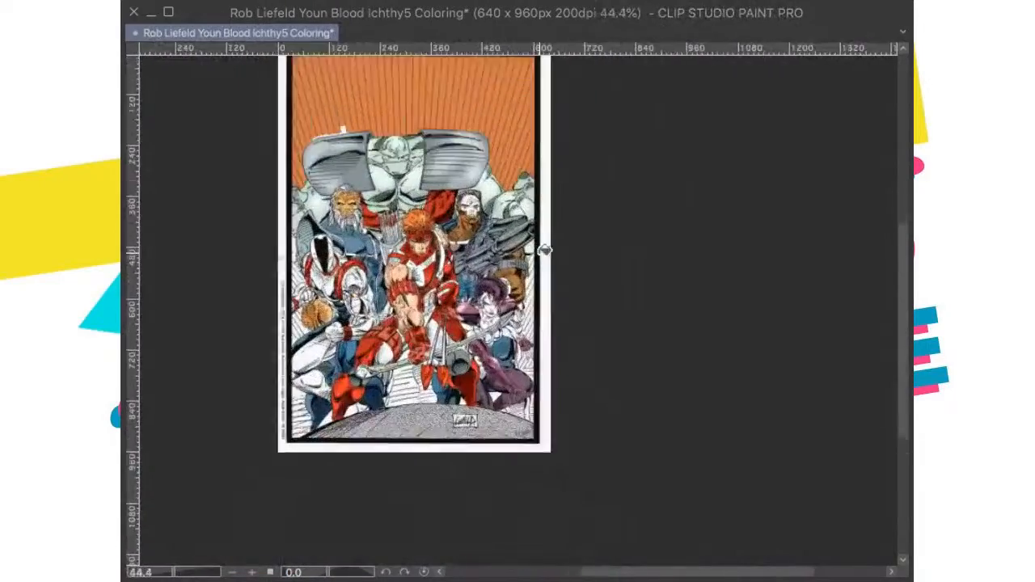
{"action": "scroll", "coordinate": [545, 250], "scroll_direction": "up", "scroll_amount": 3}
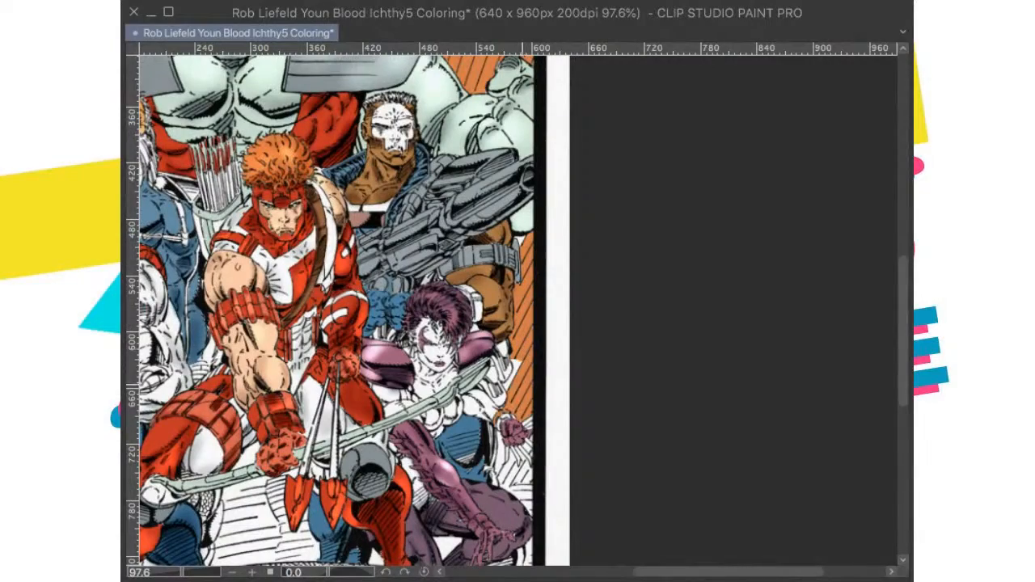
{"action": "scroll", "coordinate": [527, 369], "scroll_direction": "down", "scroll_amount": 1}
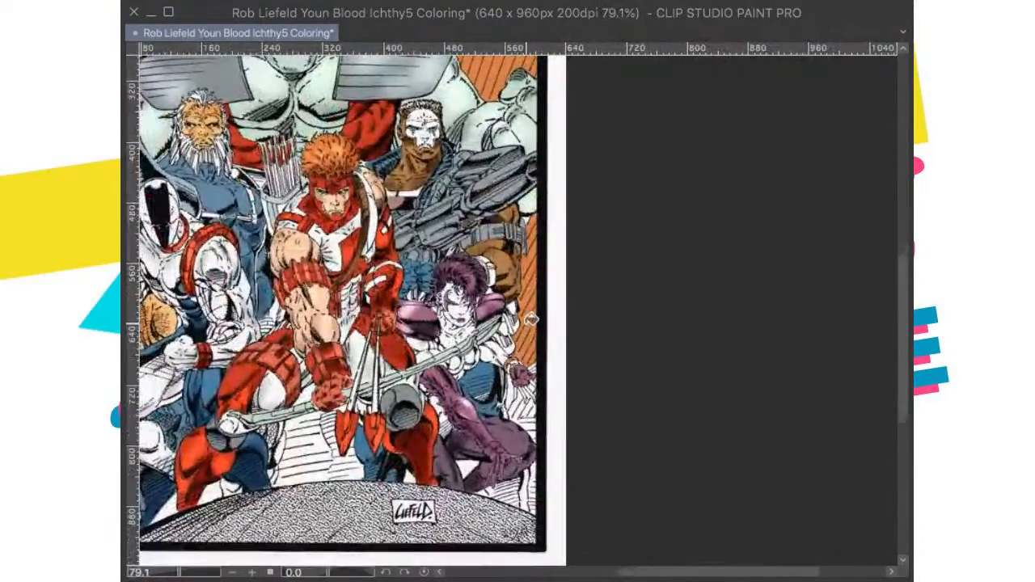
{"action": "scroll", "coordinate": [530, 320], "scroll_direction": "up", "scroll_amount": 5}
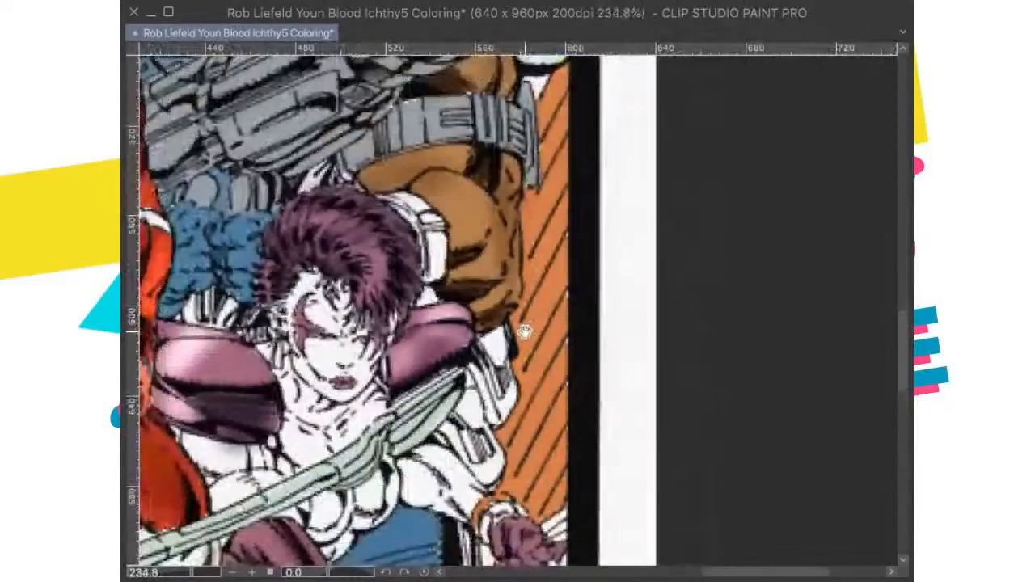
{"action": "scroll", "coordinate": [525, 333], "scroll_direction": "down", "scroll_amount": 5}
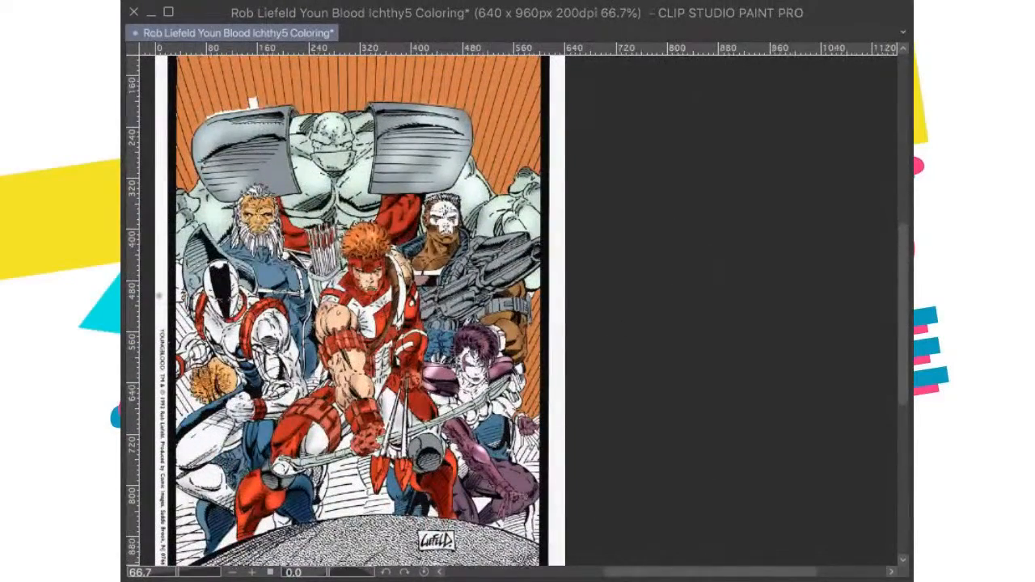
{"action": "scroll", "coordinate": [407, 205], "scroll_direction": "up", "scroll_amount": 4}
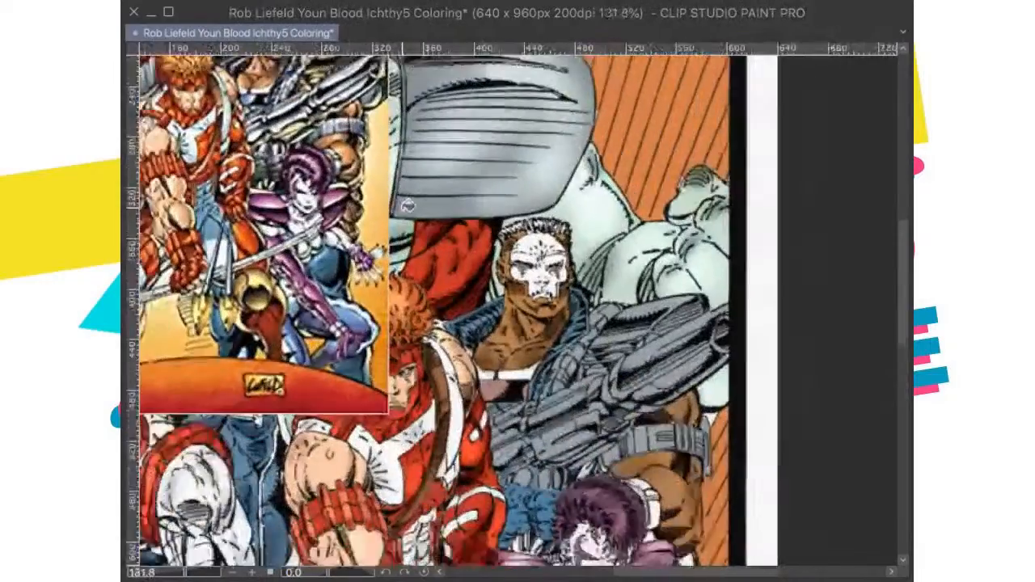
Step: Fill the background gaps below the woman's outstretched hand and between the archer's legs with orange
{"action": "scroll", "coordinate": [407, 206], "scroll_direction": "down", "scroll_amount": 5}
{"action": "scroll", "coordinate": [623, 418], "scroll_direction": "up", "scroll_amount": 4}
{"action": "left_click_drag", "start_coordinate": [623, 418], "coordinate": [594, 278]}
{"action": "scroll", "coordinate": [542, 334], "scroll_direction": "up", "scroll_amount": 6}
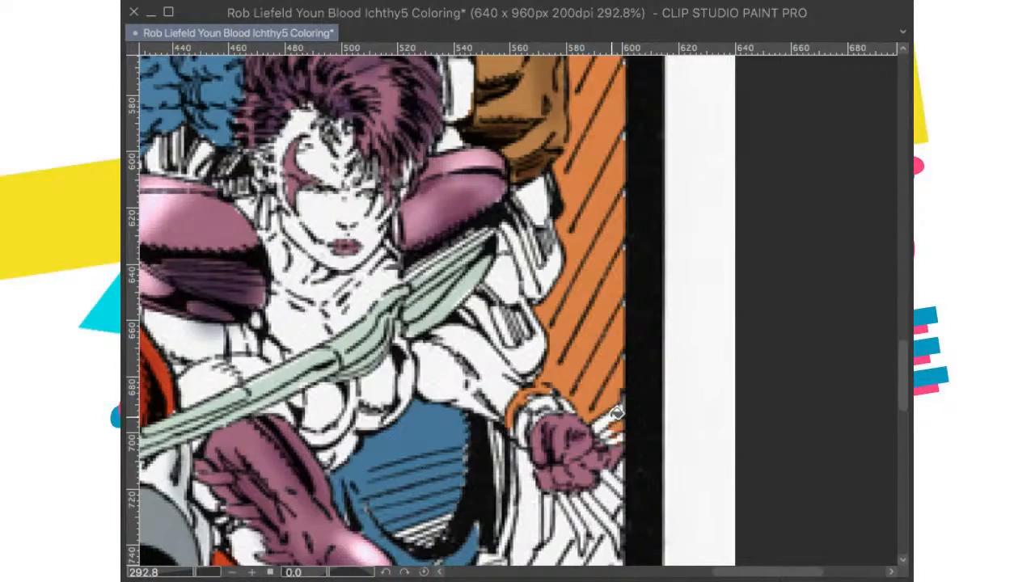
{"action": "scroll", "coordinate": [616, 413], "scroll_direction": "down", "scroll_amount": 4}
{"action": "mouse_move", "coordinate": [575, 458]}
{"action": "left_mouse_down"}
{"action": "mouse_move", "coordinate": [604, 479]}
{"action": "mouse_move", "coordinate": [621, 479]}
{"action": "mouse_move", "coordinate": [635, 455]}
{"action": "left_mouse_up"}
{"action": "mouse_move", "coordinate": [512, 521]}
{"action": "left_mouse_down"}
{"action": "mouse_move", "coordinate": [563, 287]}
{"action": "mouse_move", "coordinate": [549, 379]}
{"action": "left_mouse_up"}
{"action": "scroll", "coordinate": [540, 355], "scroll_direction": "down", "scroll_amount": 3}
{"action": "left_click_drag", "start_coordinate": [373, 388], "coordinate": [431, 381]}
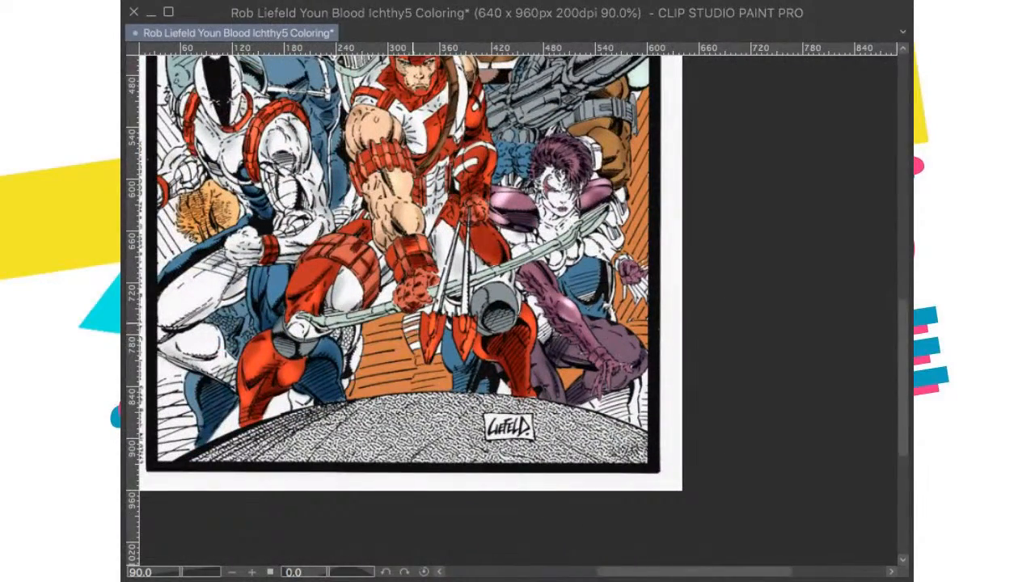
Step: Fill the remaining background gaps by the arrows, under the archer's bent leg and in the lower-left corner with orange
{"action": "left_click_drag", "start_coordinate": [416, 349], "coordinate": [623, 350]}
{"action": "left_click", "coordinate": [439, 425]}
{"action": "left_click", "coordinate": [492, 404]}
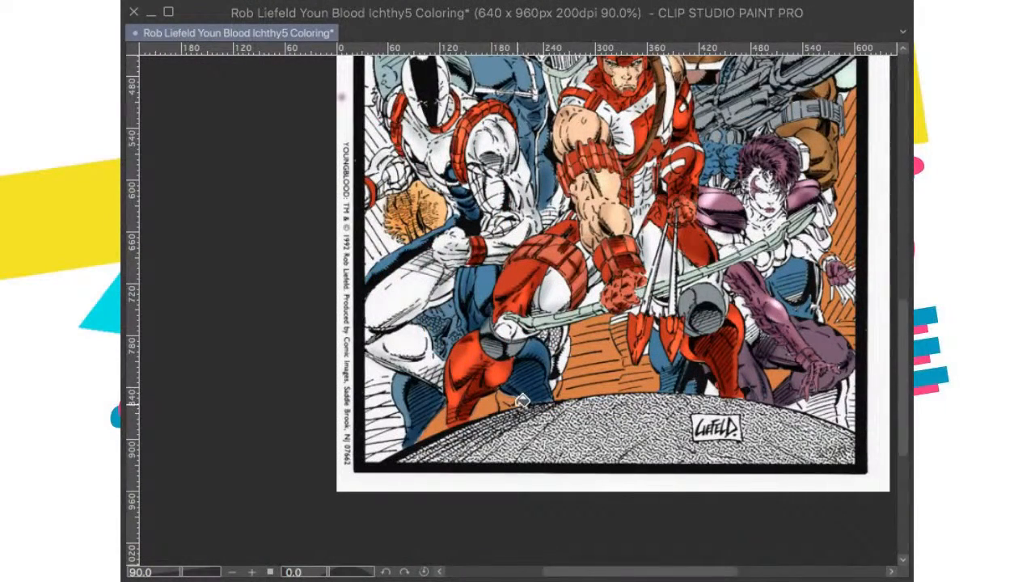
{"action": "mouse_move", "coordinate": [396, 416]}
{"action": "left_mouse_down"}
{"action": "mouse_move", "coordinate": [371, 431]}
{"action": "mouse_move", "coordinate": [366, 447]}
{"action": "mouse_move", "coordinate": [373, 369]}
{"action": "left_mouse_up"}
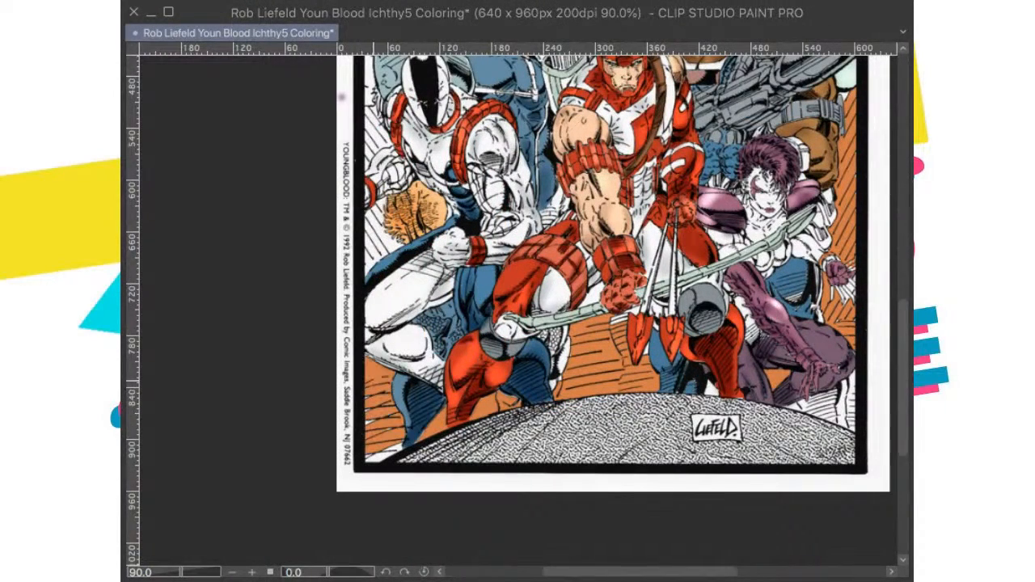
Step: Fill the background patches along the frame beside the white-masked figure with orange
{"action": "scroll", "coordinate": [391, 400], "scroll_direction": "down", "scroll_amount": 5}
{"action": "left_click_drag", "start_coordinate": [376, 322], "coordinate": [395, 390]}
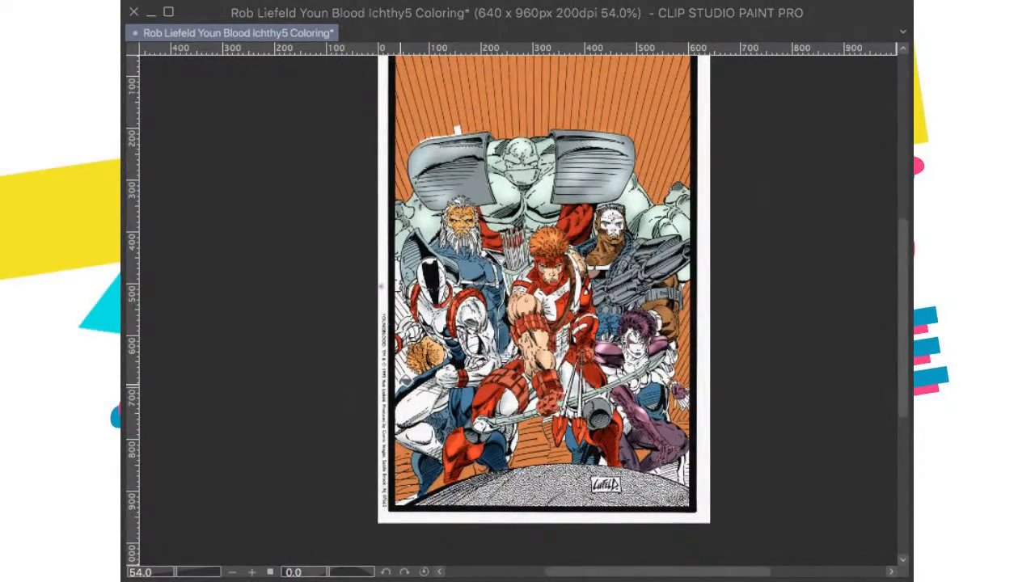
{"action": "scroll", "coordinate": [384, 332], "scroll_direction": "up", "scroll_amount": 5}
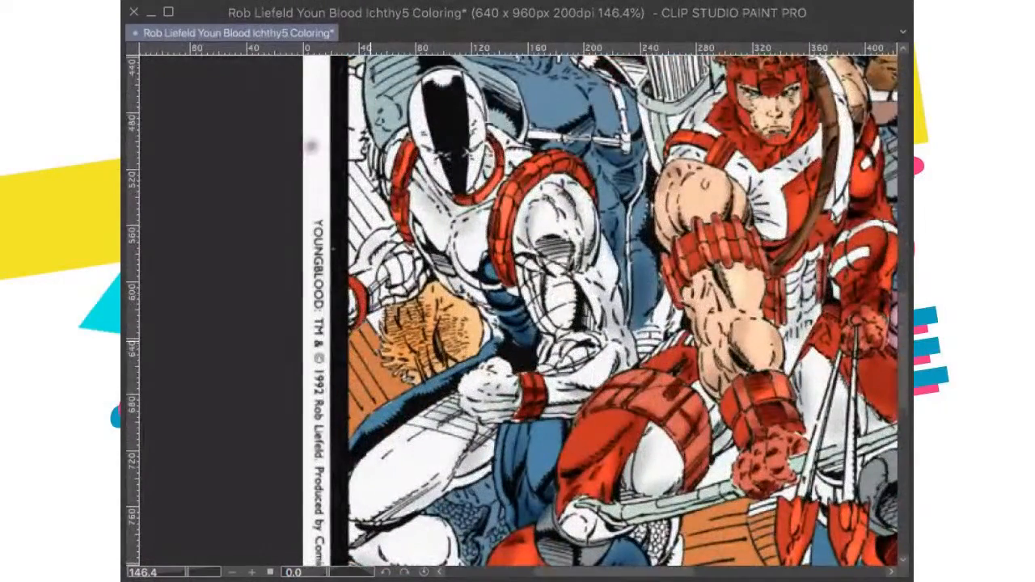
{"action": "left_click_drag", "start_coordinate": [377, 322], "coordinate": [378, 487]}
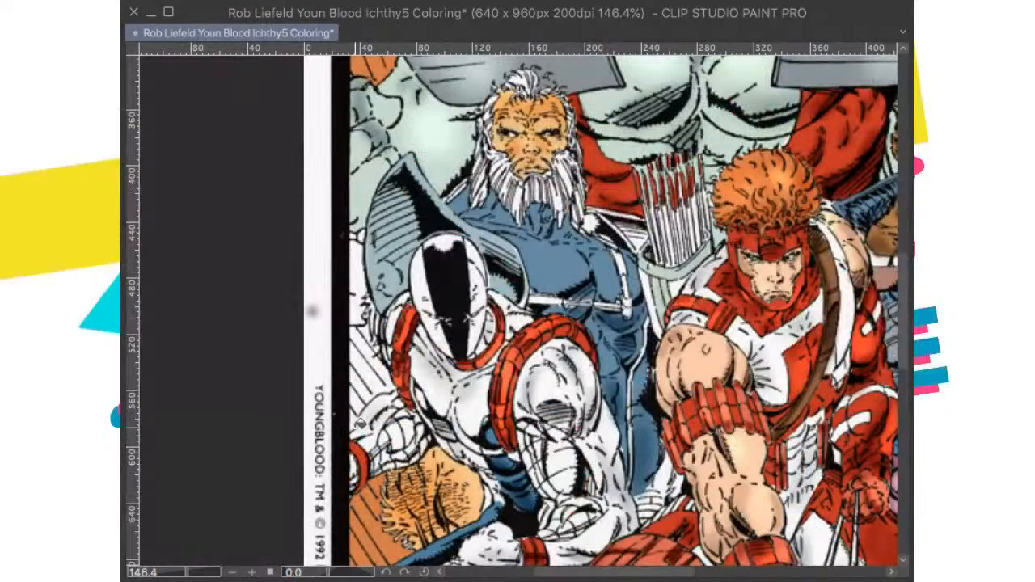
{"action": "left_click", "coordinate": [361, 366]}
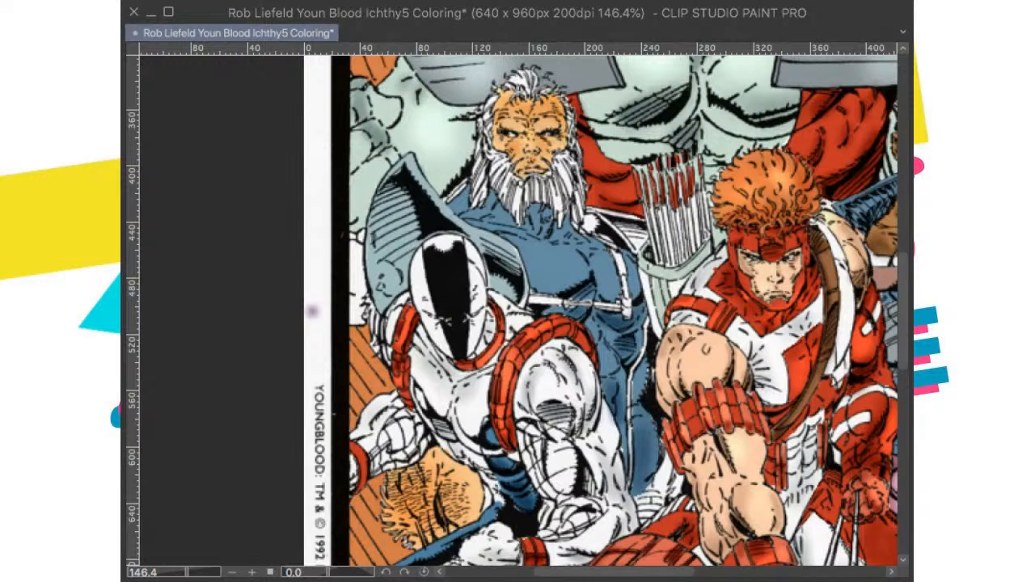
Step: Lasso and delete the purple test spot in the page margin, deselect, and save the illustration
{"action": "mouse_move", "coordinate": [316, 286]}
{"action": "left_mouse_down"}
{"action": "mouse_move", "coordinate": [308, 293]}
{"action": "mouse_move", "coordinate": [313, 286]}
{"action": "left_mouse_up"}
{"action": "key", "text": "Delete"}
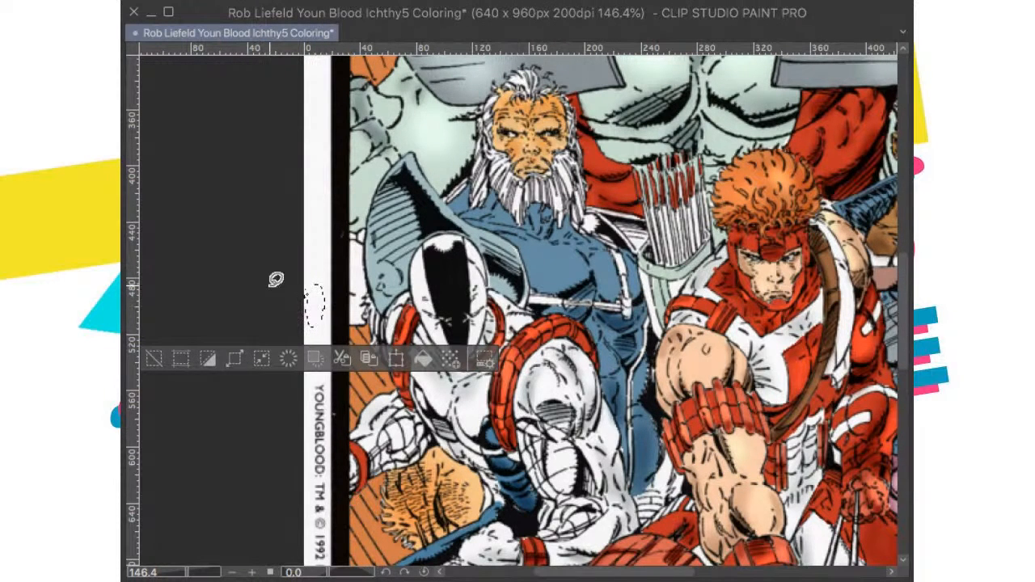
{"action": "key", "text": "ctrl+d"}
{"action": "key", "text": "ctrl+0"}
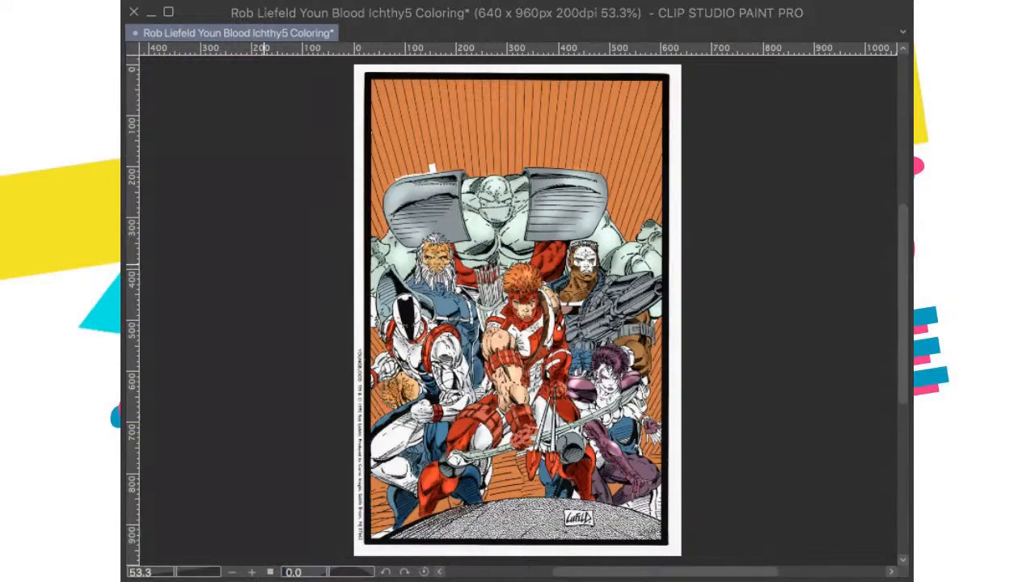
{"action": "key", "text": "super+s"}
Step: Lasso the unfilled white gaps above the giant's left-hand shoulder armour, fill them with the background orange and deselect
{"action": "left_click_drag", "start_coordinate": [485, 265], "coordinate": [512, 243]}
{"action": "mouse_move", "coordinate": [483, 193]}
{"action": "left_mouse_down"}
{"action": "mouse_move", "coordinate": [351, 230]}
{"action": "mouse_move", "coordinate": [298, 287]}
{"action": "mouse_move", "coordinate": [481, 255]}
{"action": "mouse_move", "coordinate": [484, 193]}
{"action": "mouse_move", "coordinate": [526, 236]}
{"action": "left_mouse_up"}
{"action": "left_click", "coordinate": [512, 321]}
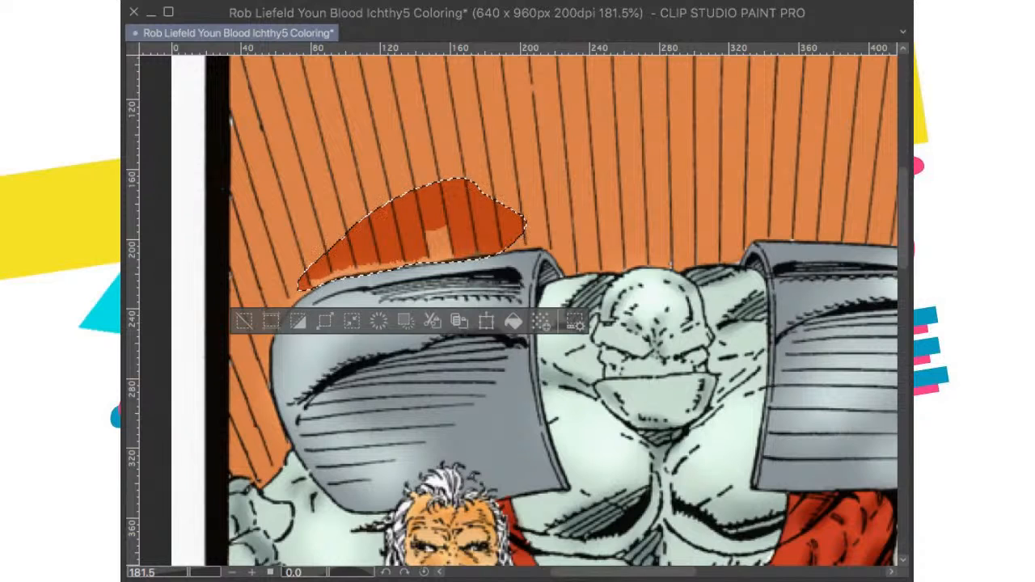
{"action": "key", "text": "ctrl+z"}
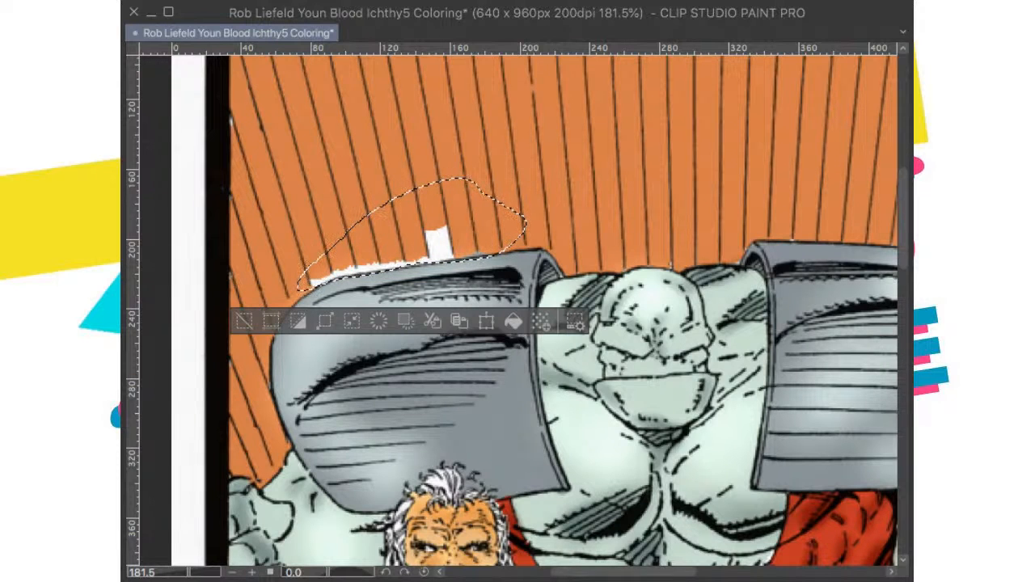
{"action": "left_click", "coordinate": [510, 320]}
{"action": "key", "text": "ctrl+d"}
{"action": "left_click_drag", "start_coordinate": [550, 136], "coordinate": [579, 284]}
{"action": "scroll", "coordinate": [549, 268], "scroll_direction": "down", "scroll_amount": 6}
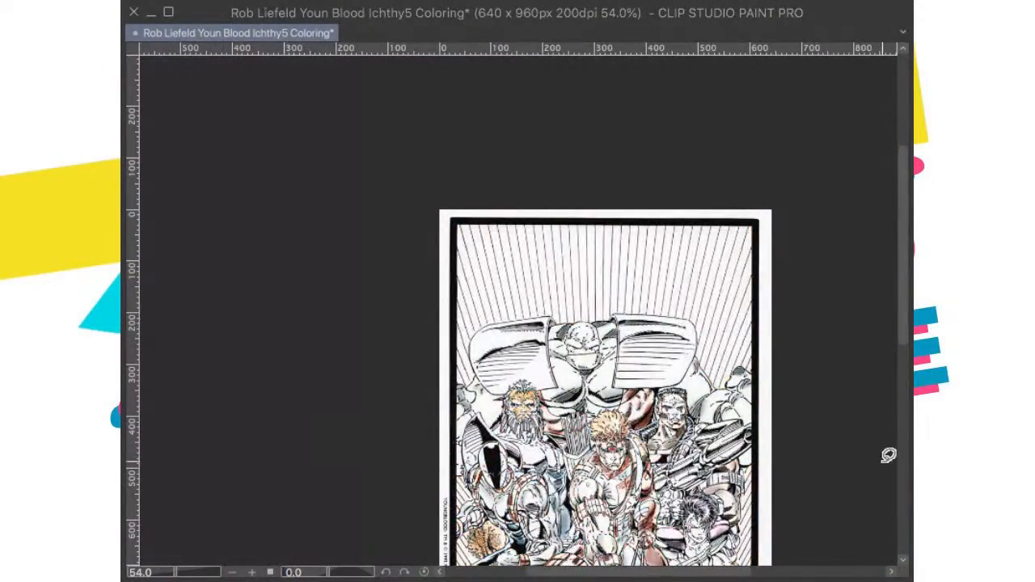
{"action": "key", "text": "ctrl+0"}
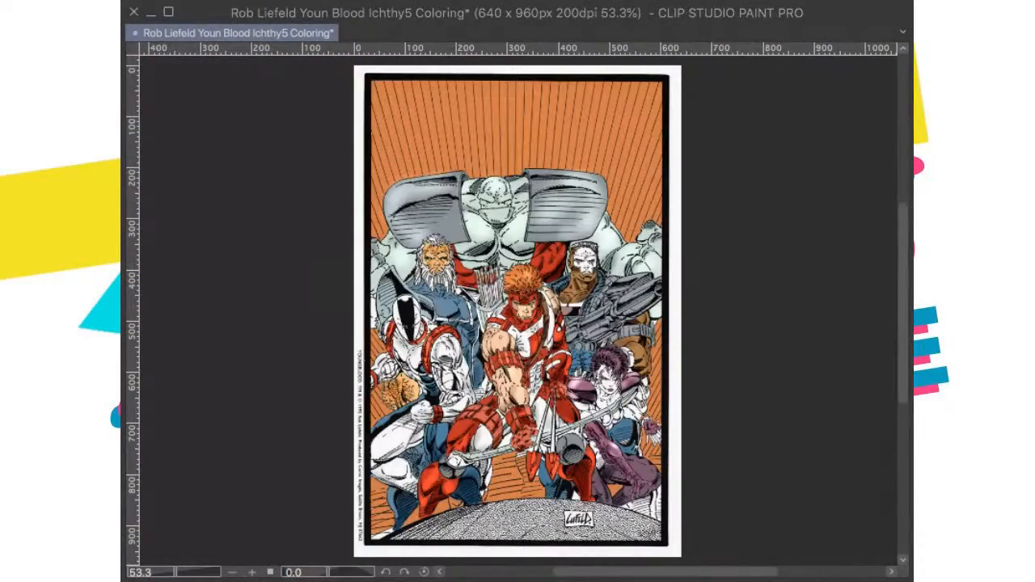
Step: Colour the pouches behind the purple-haired woman's shoulder and arm dark brown, and save the illustration
{"action": "scroll", "coordinate": [684, 377], "scroll_direction": "up", "scroll_amount": 5}
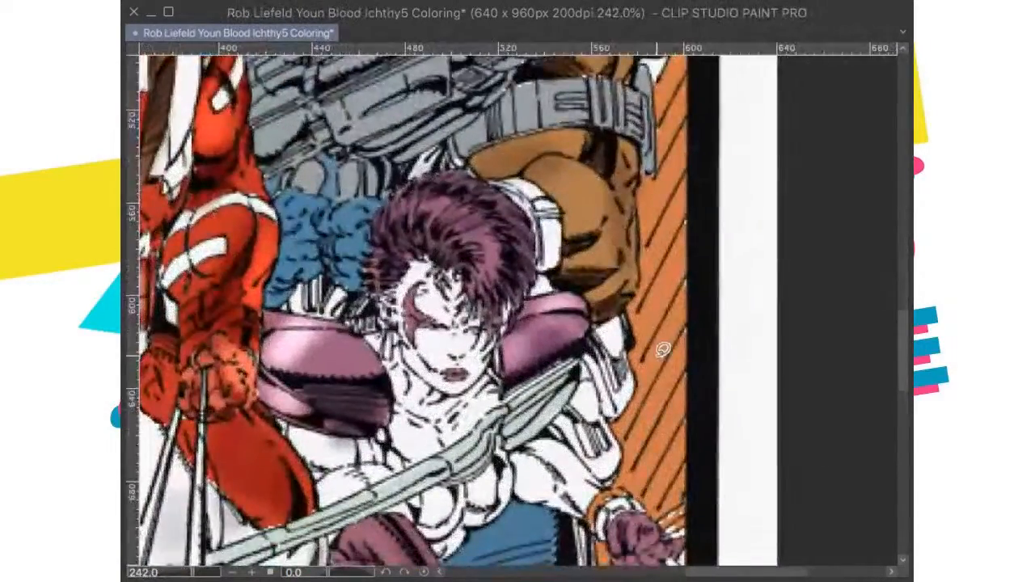
{"action": "scroll", "coordinate": [663, 350], "scroll_direction": "up", "scroll_amount": 2}
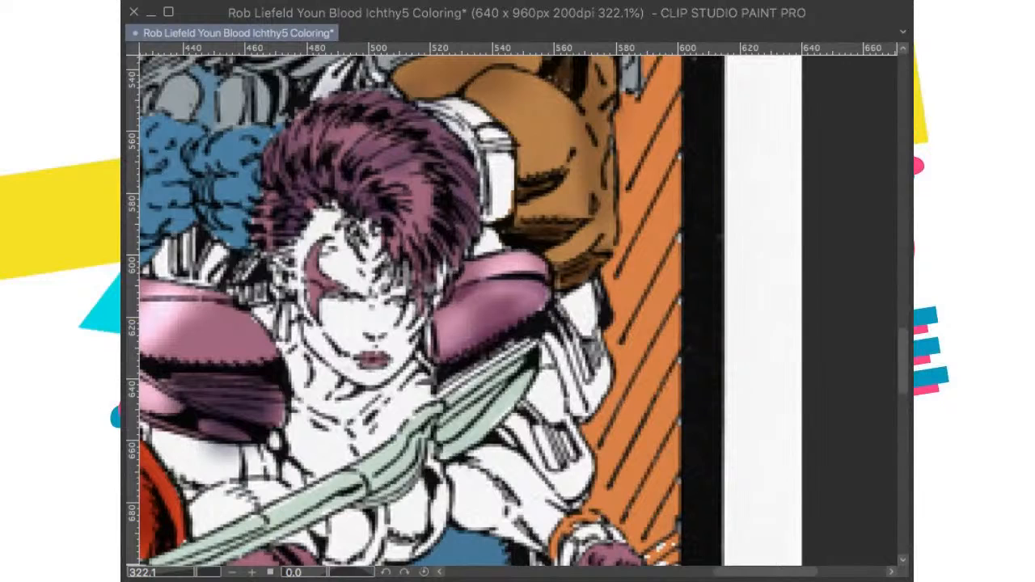
{"action": "mouse_move", "coordinate": [577, 298]}
{"action": "left_mouse_down"}
{"action": "mouse_move", "coordinate": [585, 325]}
{"action": "mouse_move", "coordinate": [565, 300]}
{"action": "mouse_move", "coordinate": [556, 317]}
{"action": "mouse_move", "coordinate": [560, 364]}
{"action": "mouse_move", "coordinate": [559, 328]}
{"action": "mouse_move", "coordinate": [561, 359]}
{"action": "mouse_move", "coordinate": [543, 389]}
{"action": "mouse_move", "coordinate": [541, 375]}
{"action": "mouse_move", "coordinate": [537, 400]}
{"action": "mouse_move", "coordinate": [535, 390]}
{"action": "mouse_move", "coordinate": [509, 437]}
{"action": "mouse_move", "coordinate": [537, 444]}
{"action": "mouse_move", "coordinate": [576, 499]}
{"action": "mouse_move", "coordinate": [584, 456]}
{"action": "mouse_move", "coordinate": [557, 391]}
{"action": "mouse_move", "coordinate": [540, 429]}
{"action": "mouse_move", "coordinate": [555, 416]}
{"action": "mouse_move", "coordinate": [531, 394]}
{"action": "mouse_move", "coordinate": [521, 416]}
{"action": "mouse_move", "coordinate": [543, 460]}
{"action": "mouse_move", "coordinate": [517, 429]}
{"action": "mouse_move", "coordinate": [501, 432]}
{"action": "mouse_move", "coordinate": [561, 370]}
{"action": "mouse_move", "coordinate": [571, 413]}
{"action": "mouse_move", "coordinate": [596, 397]}
{"action": "mouse_move", "coordinate": [608, 370]}
{"action": "mouse_move", "coordinate": [586, 327]}
{"action": "mouse_move", "coordinate": [580, 342]}
{"action": "mouse_move", "coordinate": [583, 388]}
{"action": "mouse_move", "coordinate": [589, 285]}
{"action": "mouse_move", "coordinate": [596, 289]}
{"action": "mouse_move", "coordinate": [600, 324]}
{"action": "mouse_move", "coordinate": [567, 298]}
{"action": "mouse_move", "coordinate": [553, 330]}
{"action": "left_mouse_up"}
{"action": "mouse_move", "coordinate": [576, 398]}
{"action": "left_mouse_down"}
{"action": "mouse_move", "coordinate": [581, 415]}
{"action": "mouse_move", "coordinate": [602, 389]}
{"action": "mouse_move", "coordinate": [590, 470]}
{"action": "mouse_move", "coordinate": [571, 423]}
{"action": "mouse_move", "coordinate": [559, 444]}
{"action": "mouse_move", "coordinate": [569, 499]}
{"action": "mouse_move", "coordinate": [512, 440]}
{"action": "mouse_move", "coordinate": [508, 418]}
{"action": "left_mouse_up"}
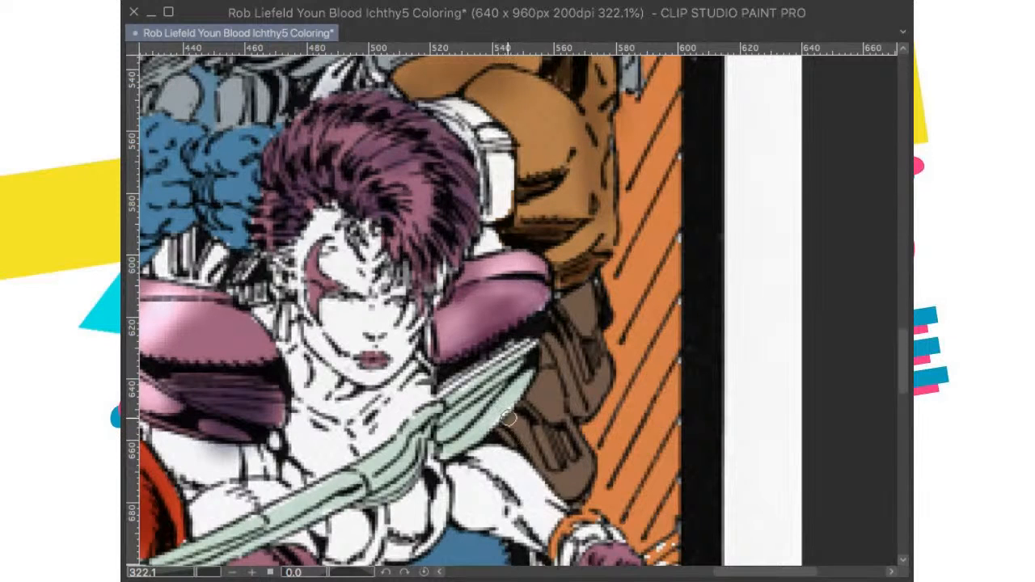
{"action": "key", "text": "ctrl+0"}
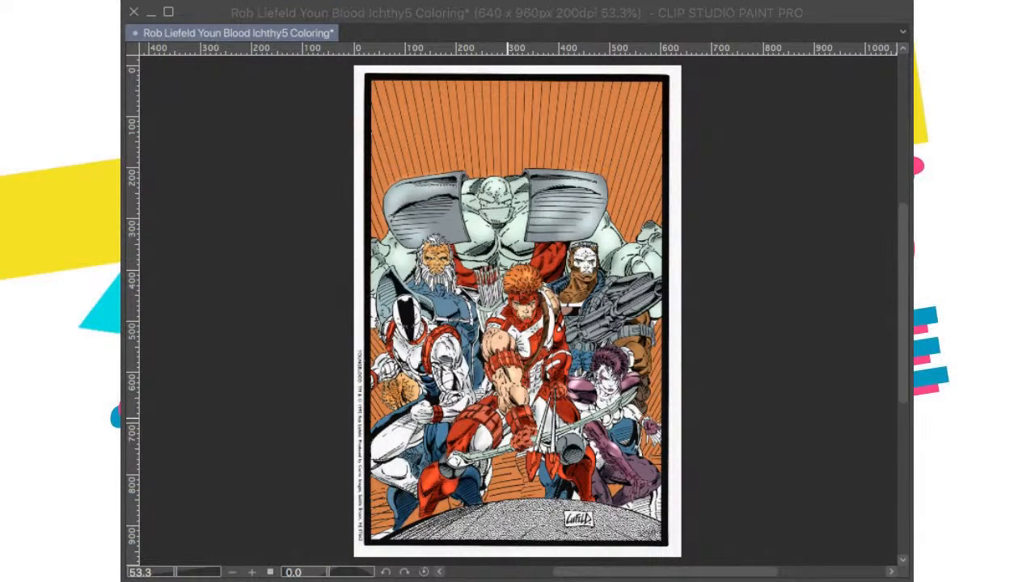
{"action": "key", "text": "ctrl+s"}
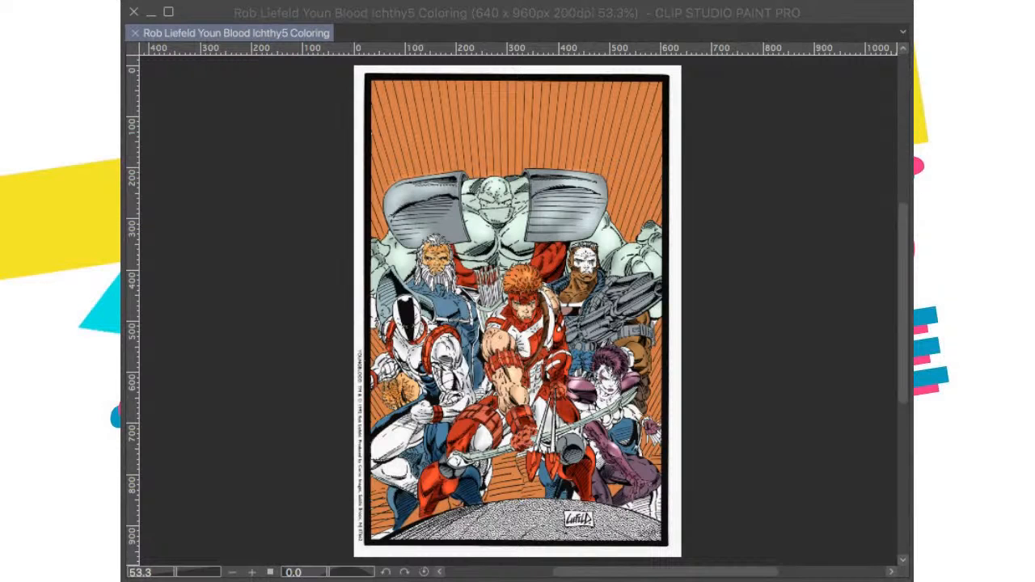
{"action": "left_click", "coordinate": [588, 283]}
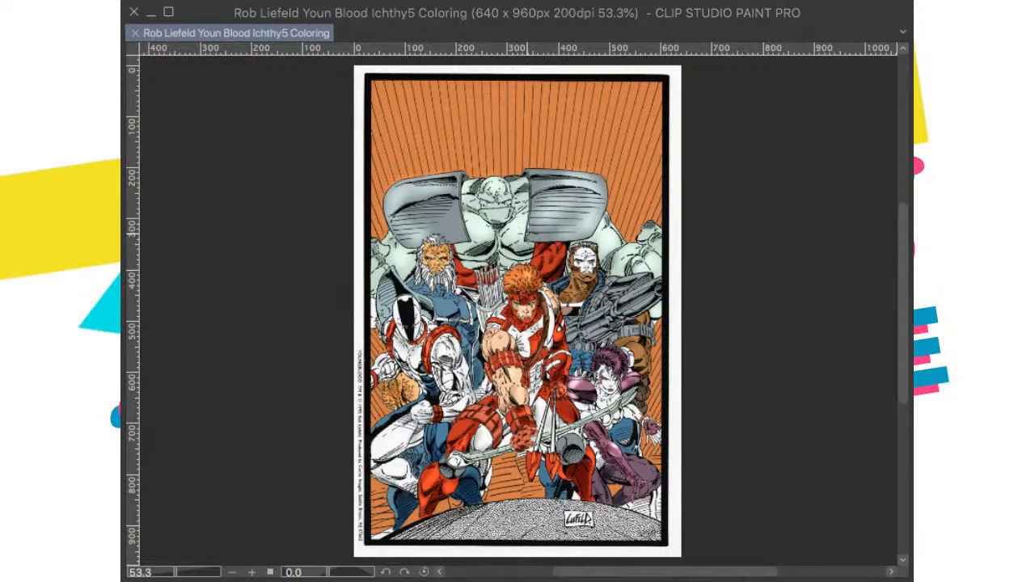
{"action": "left_click_drag", "start_coordinate": [496, 146], "coordinate": [507, 227]}
{"action": "scroll", "coordinate": [504, 196], "scroll_direction": "up", "scroll_amount": 2}
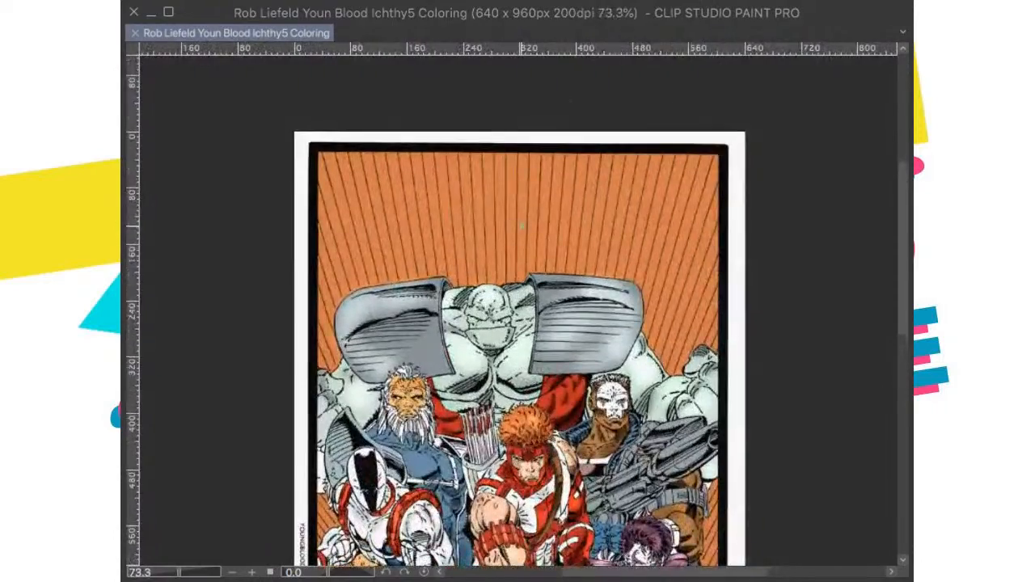
{"action": "scroll", "coordinate": [522, 224], "scroll_direction": "up", "scroll_amount": 2}
{"action": "scroll", "coordinate": [526, 243], "scroll_direction": "down", "scroll_amount": 1}
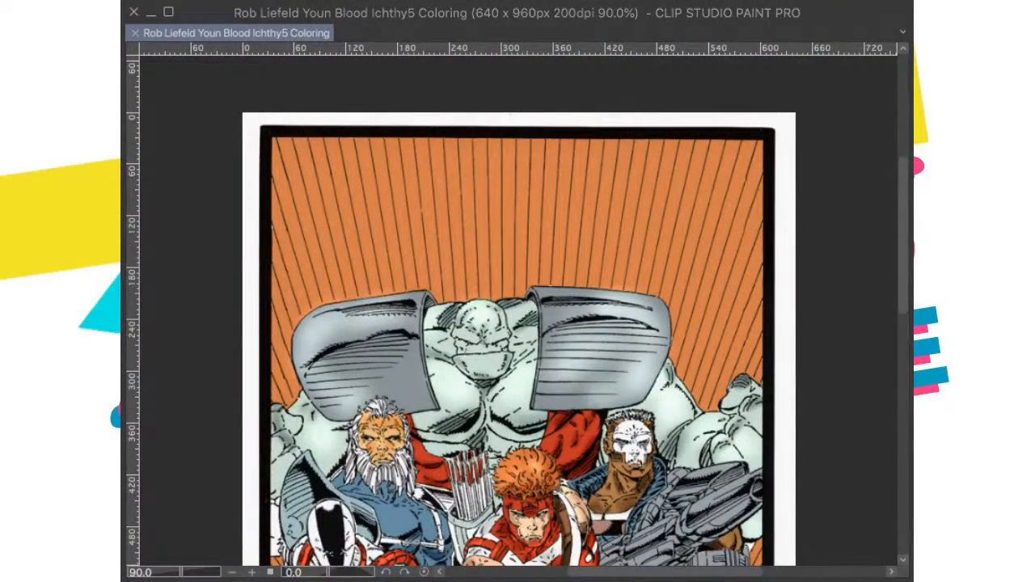
{"action": "scroll", "coordinate": [521, 218], "scroll_direction": "down", "scroll_amount": 2}
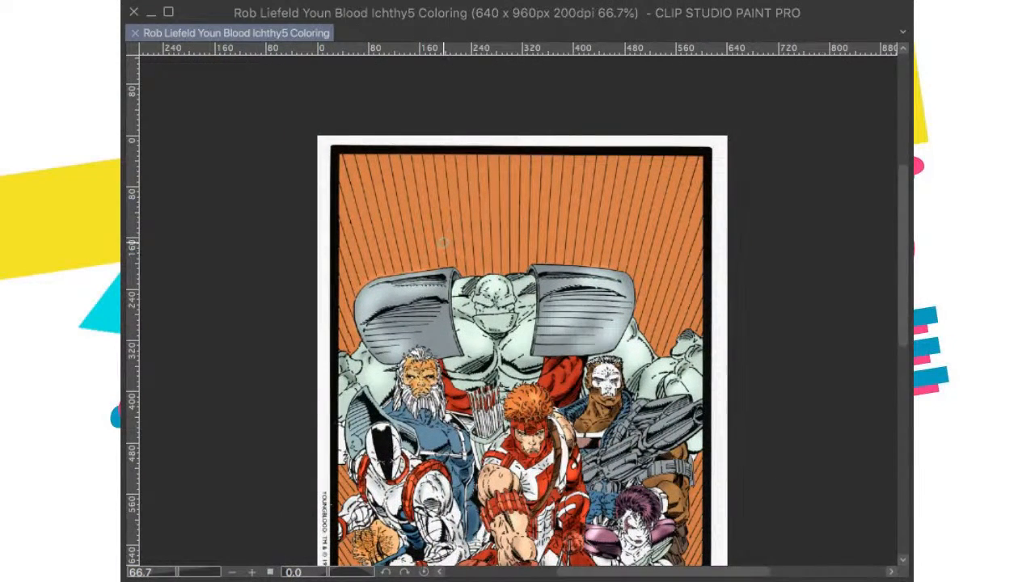
Step: Try brushing a pale yellow glow across the orange background above the giant's shoulder armour
{"action": "left_click_drag", "start_coordinate": [396, 250], "coordinate": [500, 224]}
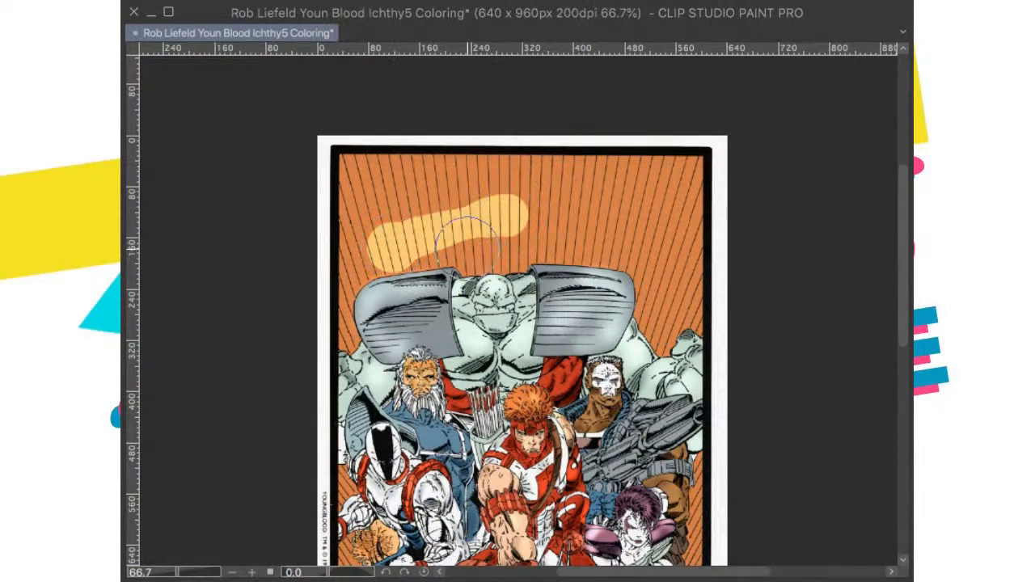
{"action": "key", "text": "ctrl+z"}
{"action": "mouse_move", "coordinate": [347, 281]}
{"action": "left_mouse_down"}
{"action": "mouse_move", "coordinate": [571, 246]}
{"action": "mouse_move", "coordinate": [647, 261]}
{"action": "left_mouse_up"}
{"action": "key", "text": "ctrl+z"}
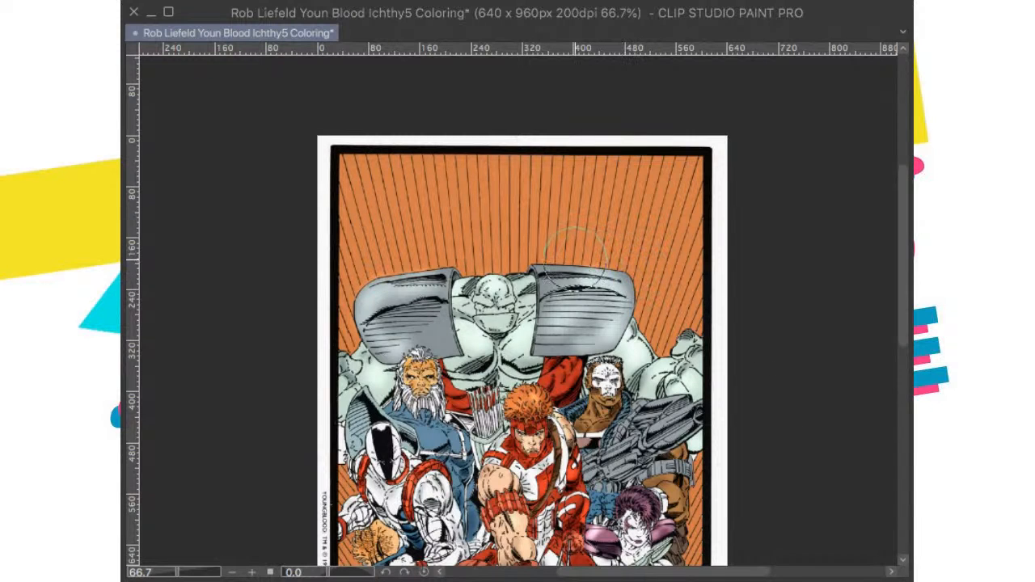
{"action": "scroll", "coordinate": [543, 302], "scroll_direction": "down", "scroll_amount": 5}
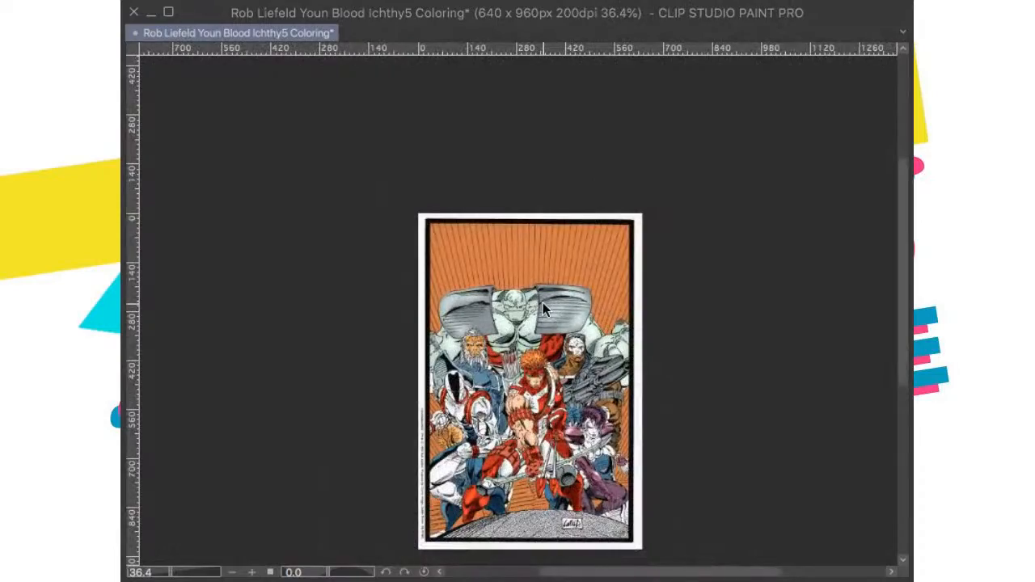
{"action": "key", "text": "super+0"}
{"action": "scroll", "coordinate": [543, 304], "scroll_direction": "up", "scroll_amount": 2}
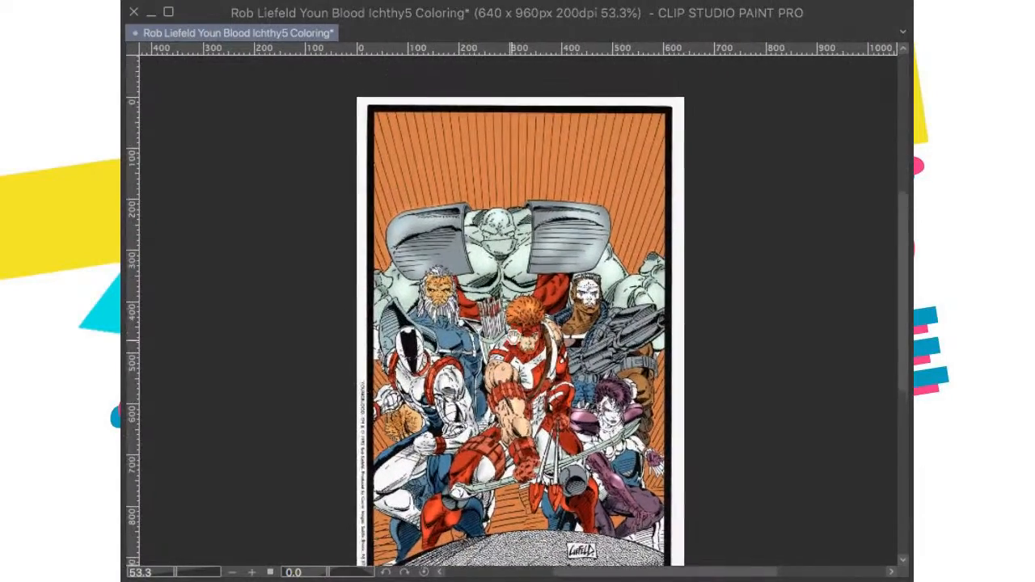
{"action": "scroll", "coordinate": [556, 300], "scroll_direction": "down", "scroll_amount": 3}
{"action": "key", "text": "super+0"}
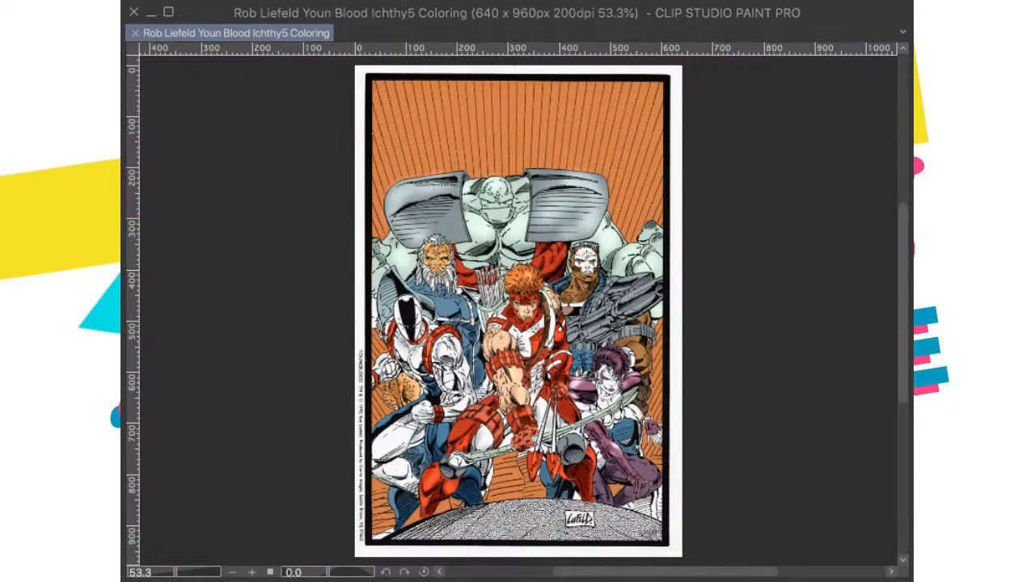
Step: Try soft lighter-orange airbrush highlights over the background rays above and beside the giant
{"action": "left_click_drag", "start_coordinate": [513, 138], "coordinate": [441, 141]}
{"action": "key", "text": "super+z"}
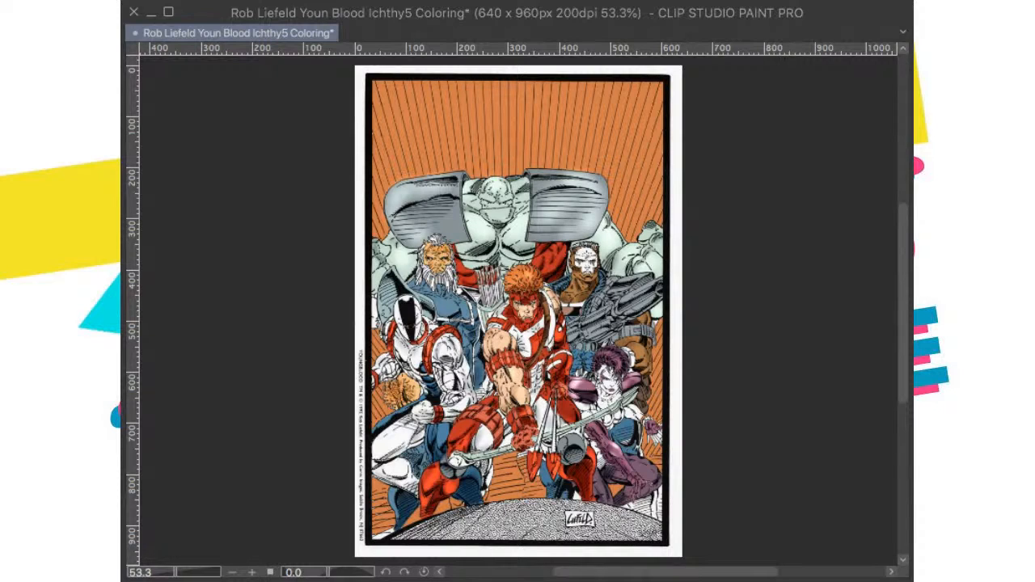
{"action": "scroll", "coordinate": [405, 91], "scroll_direction": "down", "scroll_amount": 2}
{"action": "left_click_drag", "start_coordinate": [453, 124], "coordinate": [459, 152]}
{"action": "scroll", "coordinate": [458, 153], "scroll_direction": "up", "scroll_amount": 5}
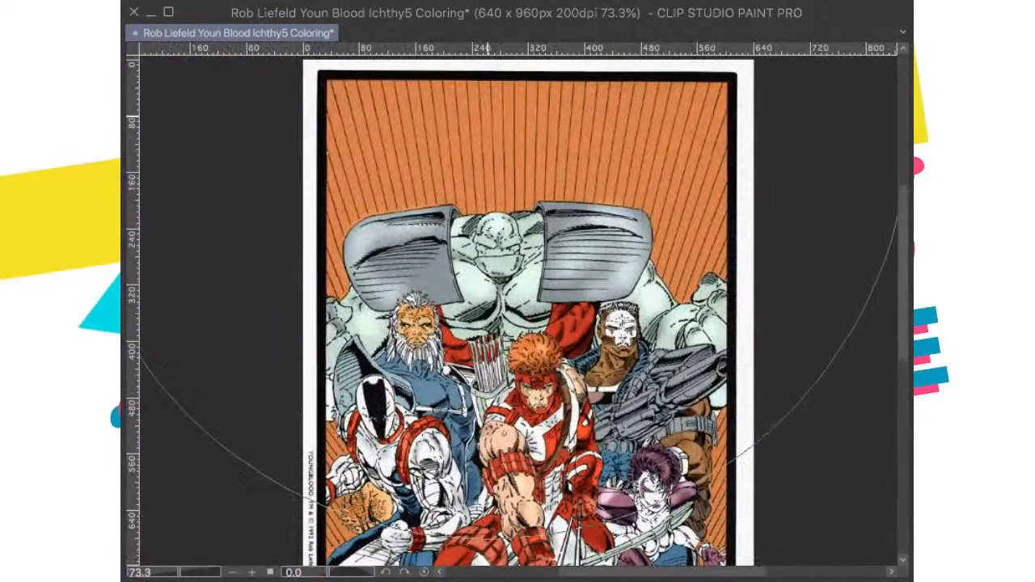
{"action": "left_click_drag", "start_coordinate": [393, 121], "coordinate": [444, 127]}
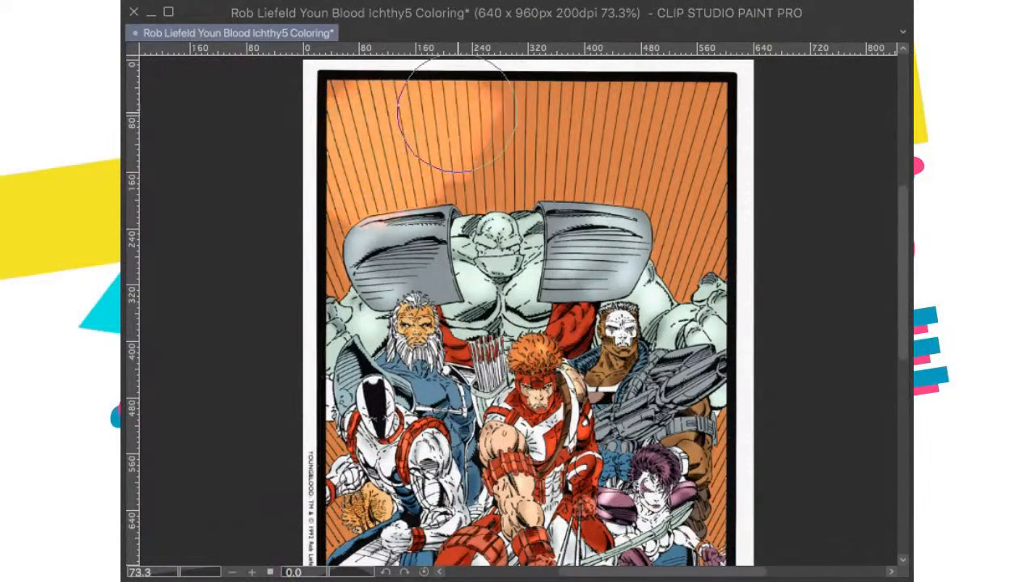
{"action": "left_click_drag", "start_coordinate": [693, 194], "coordinate": [665, 187]}
{"action": "key", "text": "super+z"}
{"action": "key", "text": "super+z"}
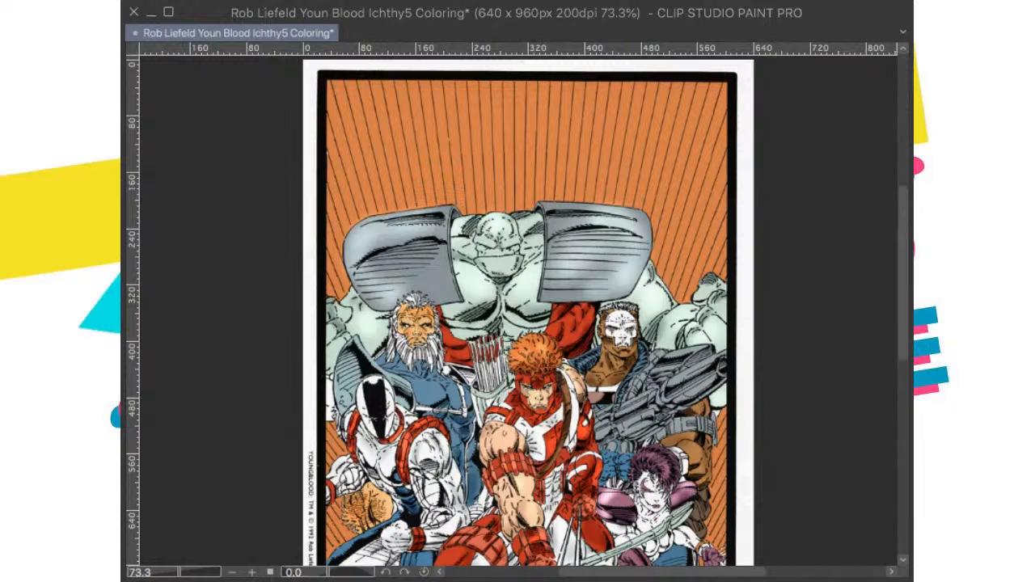
Step: Try scattering small light specks over the orange background rays with a smaller brush
{"action": "key", "text": "["}
{"action": "key", "text": "["}
{"action": "key", "text": "["}
{"action": "mouse_move", "coordinate": [397, 136]}
{"action": "left_mouse_down"}
{"action": "mouse_move", "coordinate": [497, 133]}
{"action": "mouse_move", "coordinate": [550, 152]}
{"action": "mouse_move", "coordinate": [620, 153]}
{"action": "mouse_move", "coordinate": [609, 166]}
{"action": "mouse_move", "coordinate": [682, 176]}
{"action": "left_mouse_up"}
{"action": "left_click_drag", "start_coordinate": [703, 150], "coordinate": [689, 243]}
{"action": "left_click_drag", "start_coordinate": [652, 277], "coordinate": [724, 80]}
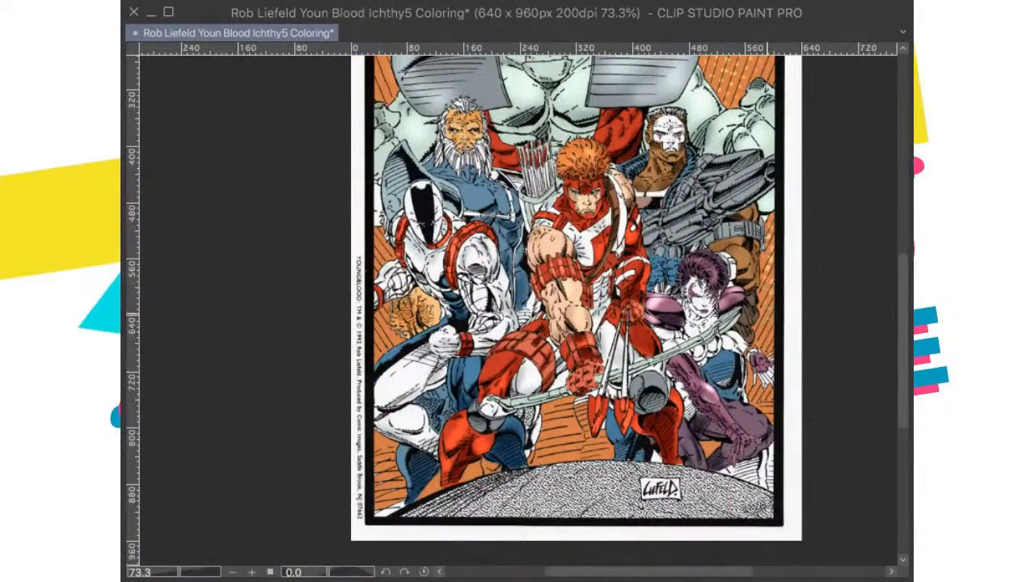
{"action": "left_click_drag", "start_coordinate": [768, 352], "coordinate": [867, 294]}
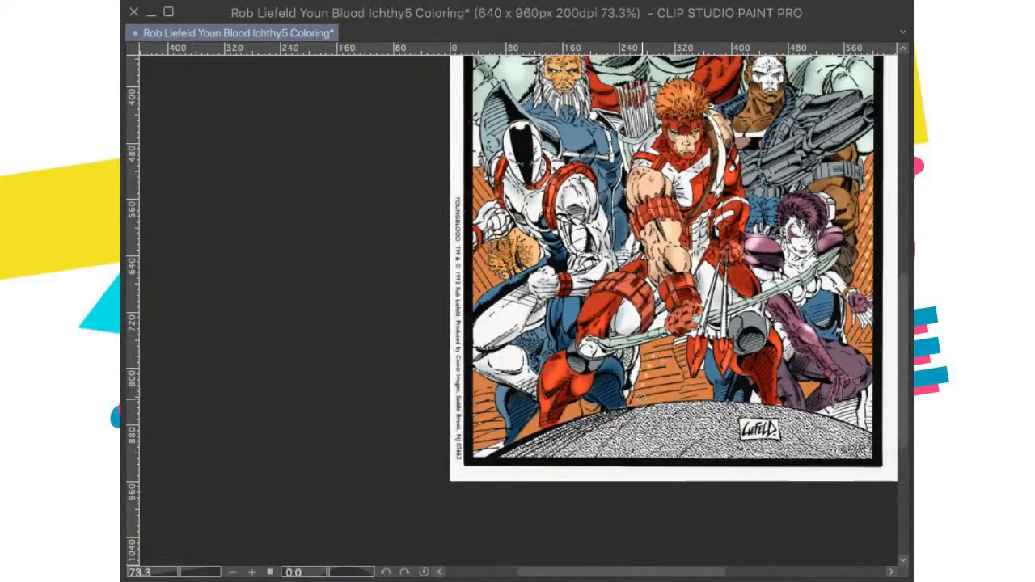
{"action": "key", "text": "ctrl+0"}
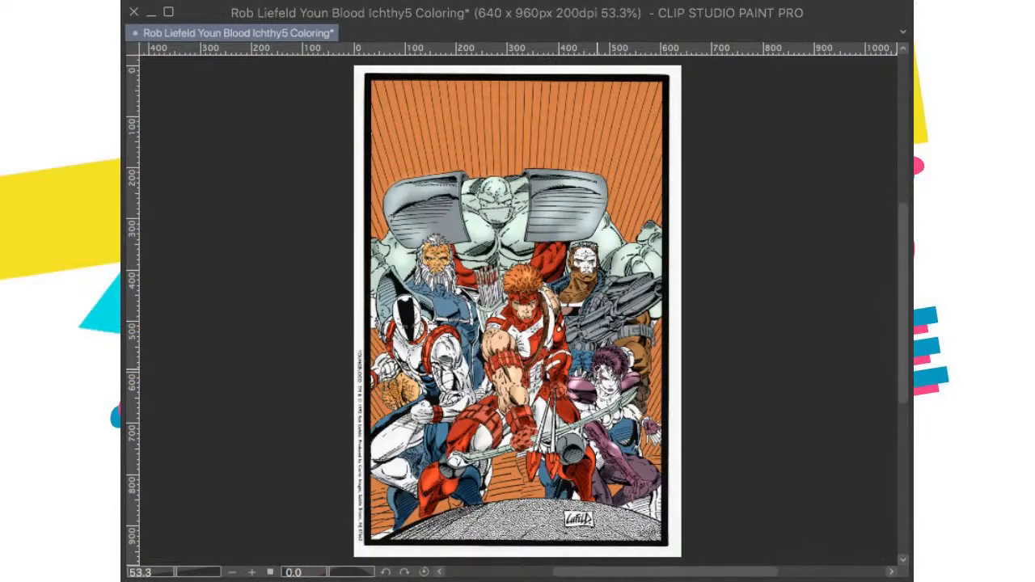
Step: Check the coloured characters up close and save the illustration
{"action": "scroll", "coordinate": [607, 370], "scroll_direction": "up", "scroll_amount": 3}
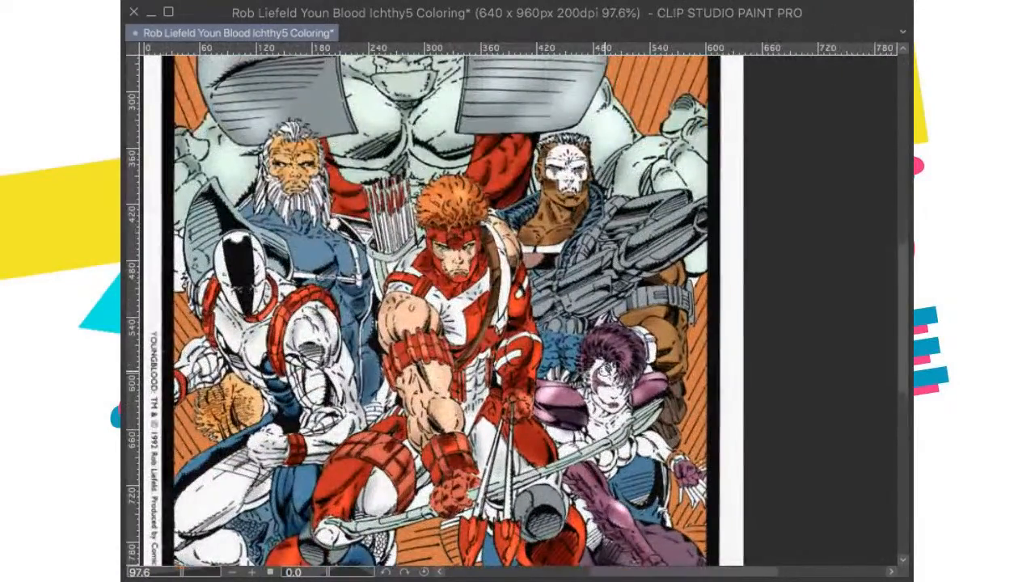
{"action": "scroll", "coordinate": [607, 374], "scroll_direction": "down", "scroll_amount": 3}
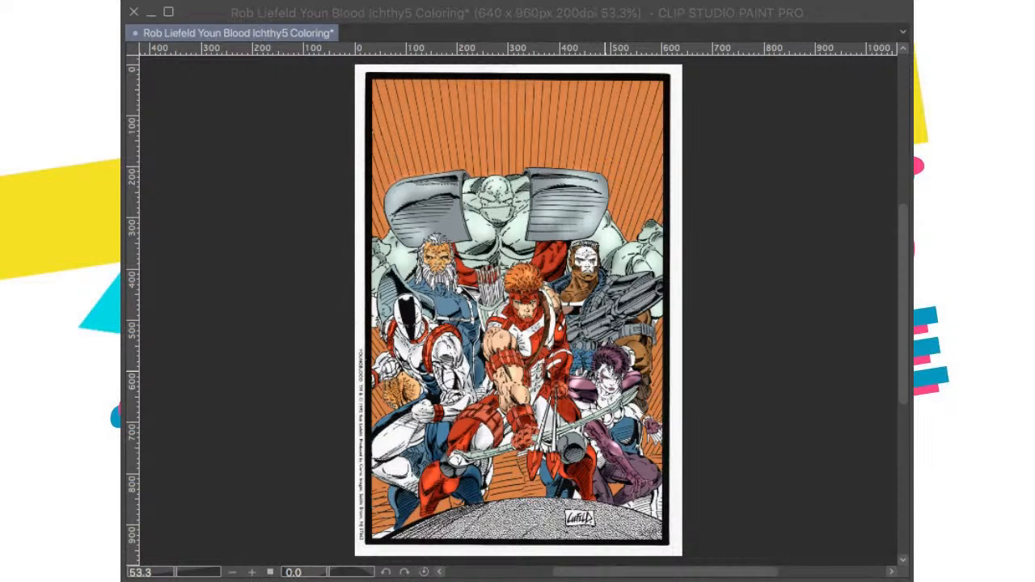
{"action": "key", "text": "ctrl+s"}
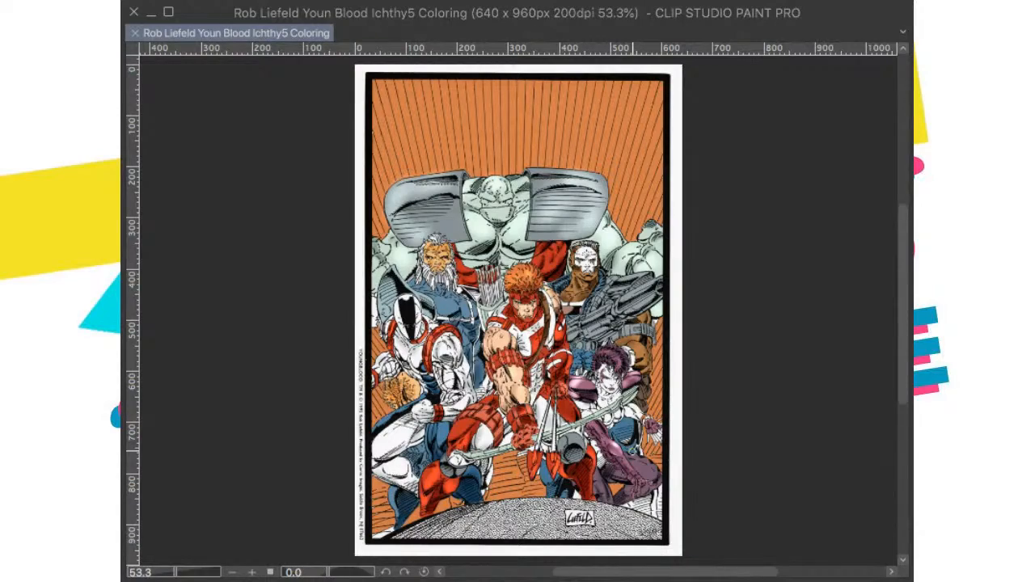
{"action": "scroll", "coordinate": [634, 447], "scroll_direction": "up", "scroll_amount": 5}
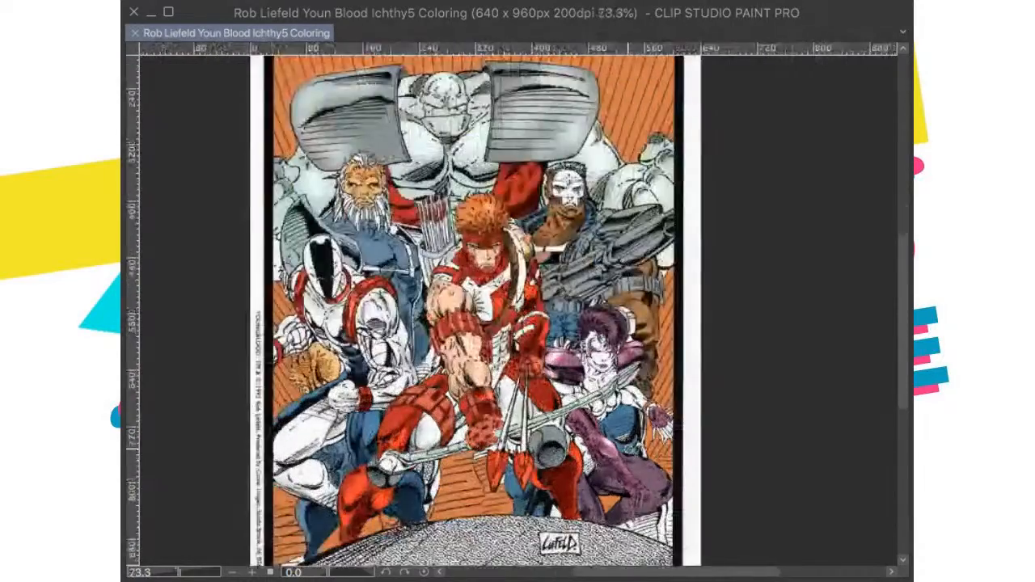
{"action": "scroll", "coordinate": [603, 356], "scroll_direction": "down", "scroll_amount": 4}
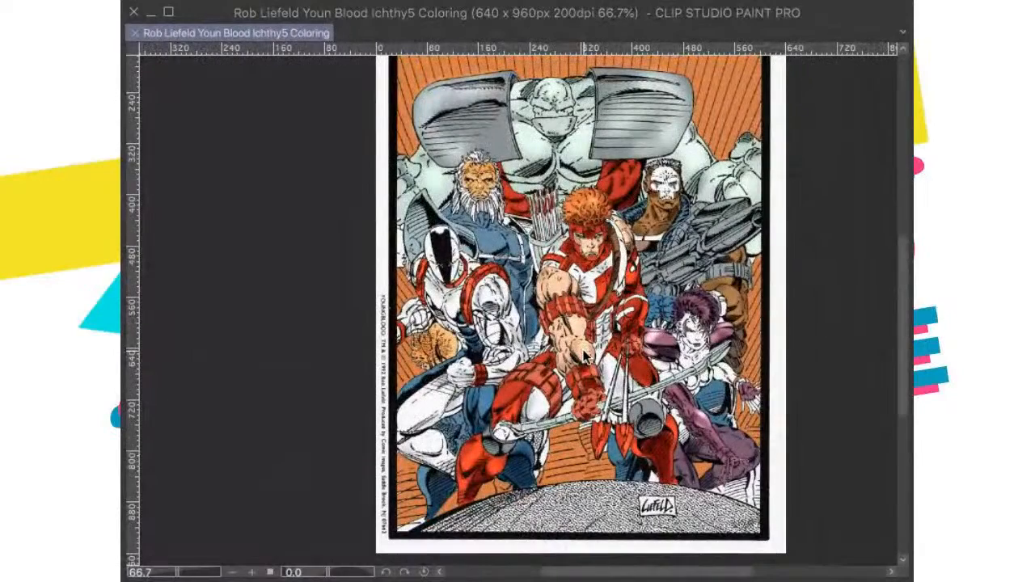
{"action": "scroll", "coordinate": [583, 356], "scroll_direction": "down", "scroll_amount": 1}
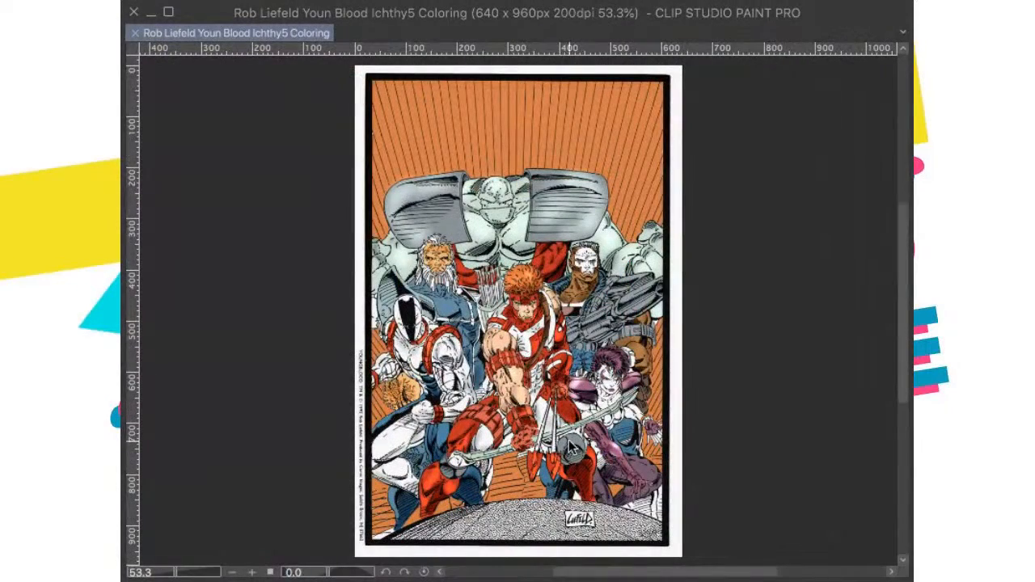